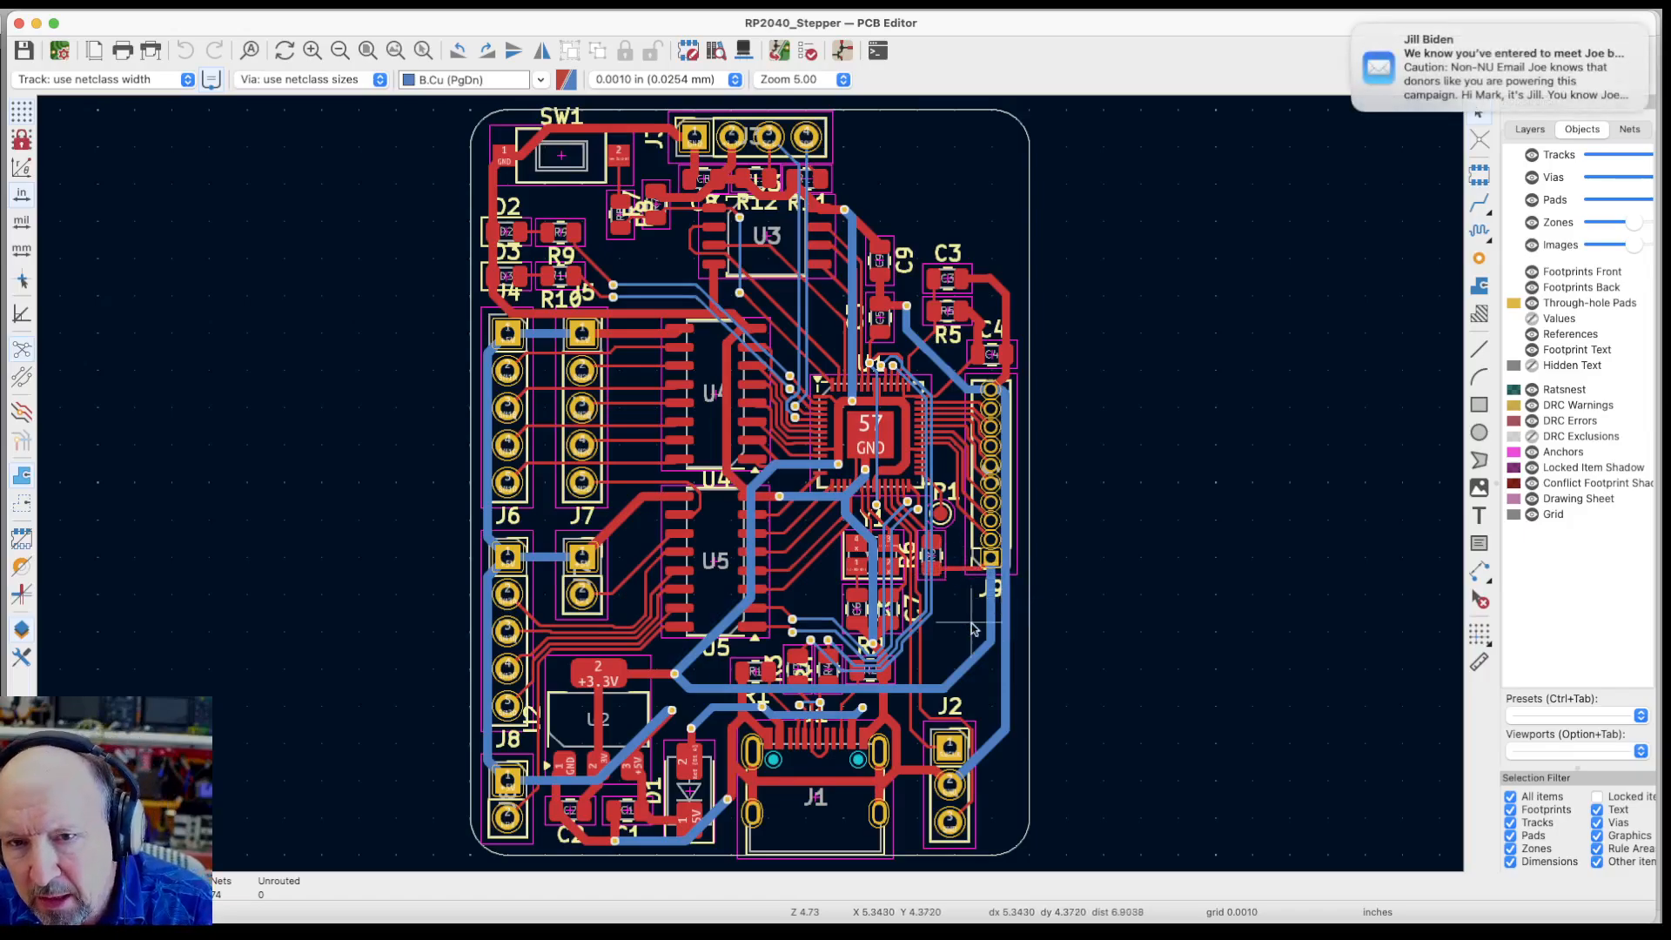
pyautogui.scroll(2, 1036, 723)
pyautogui.scroll(-2, 1057, 831)
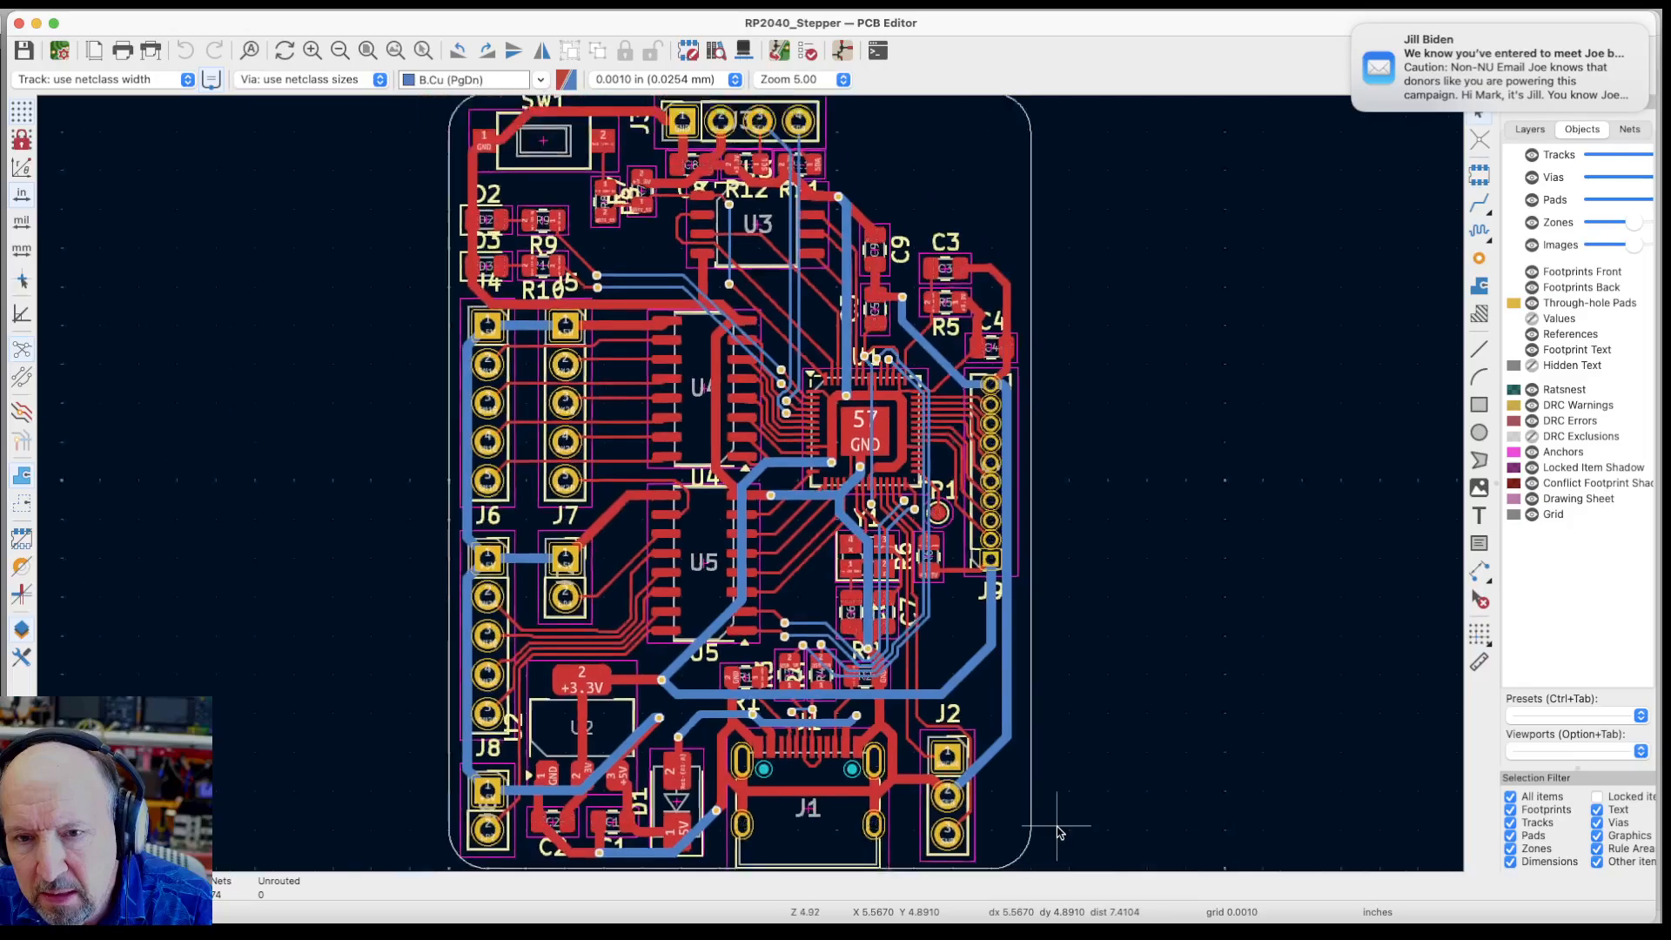
pyautogui.scroll(5, 1055, 849)
pyautogui.scroll(-2, 1054, 866)
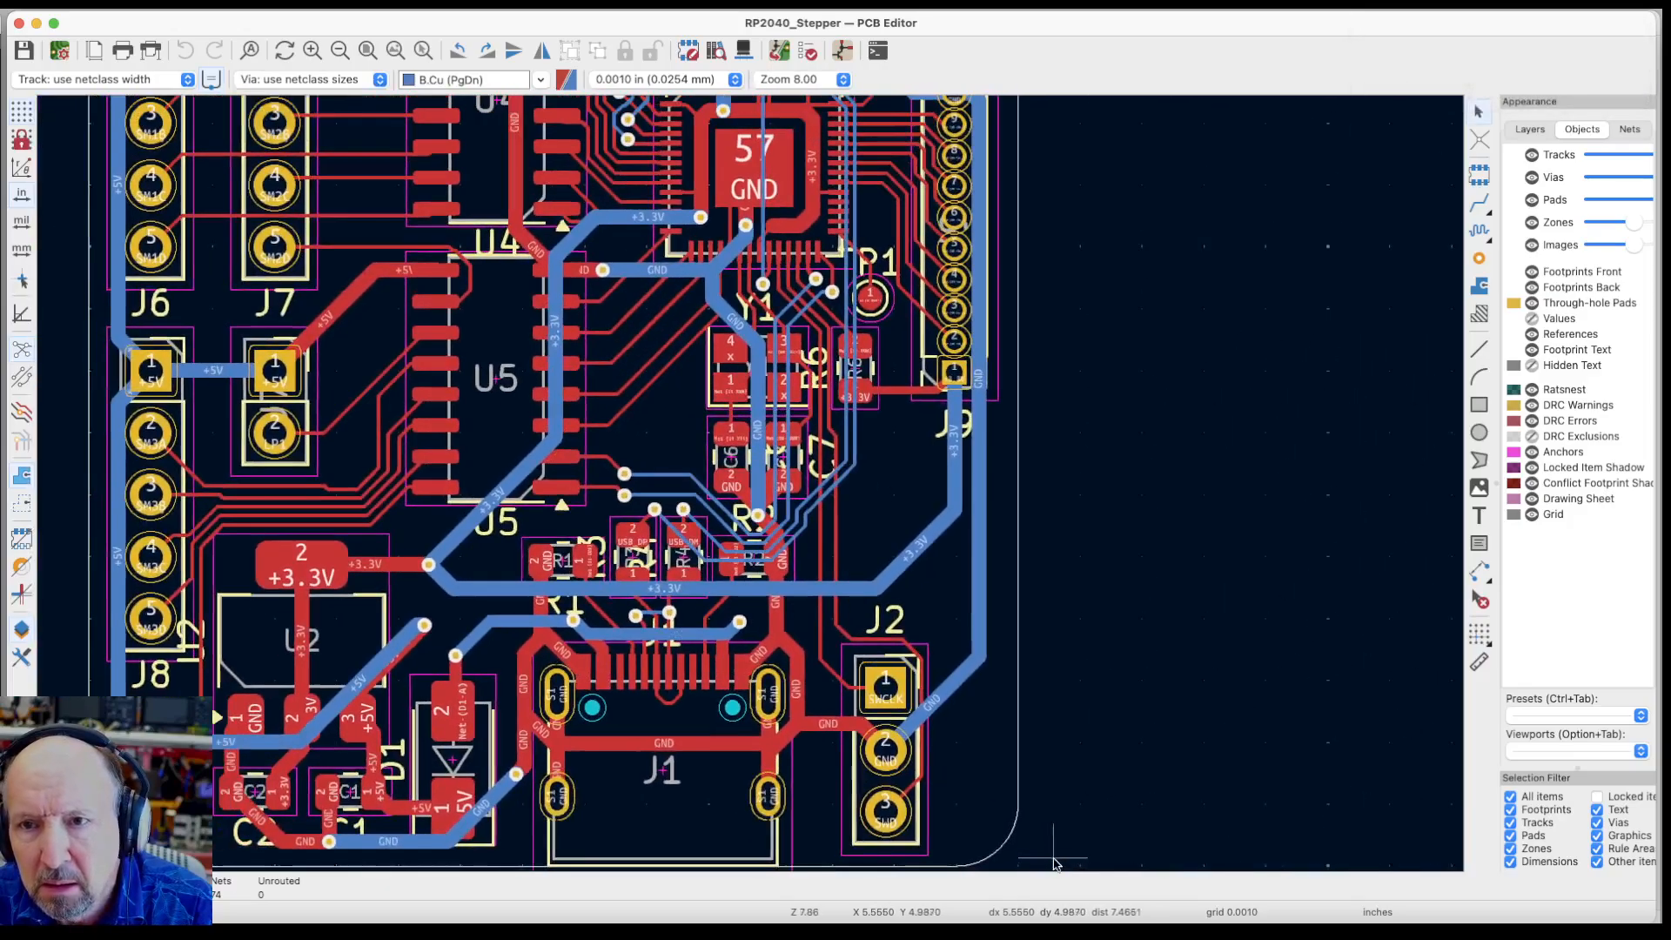
# Turn on the system's Do Not Disturb mode until this evening
pyautogui.click(1501, 9)
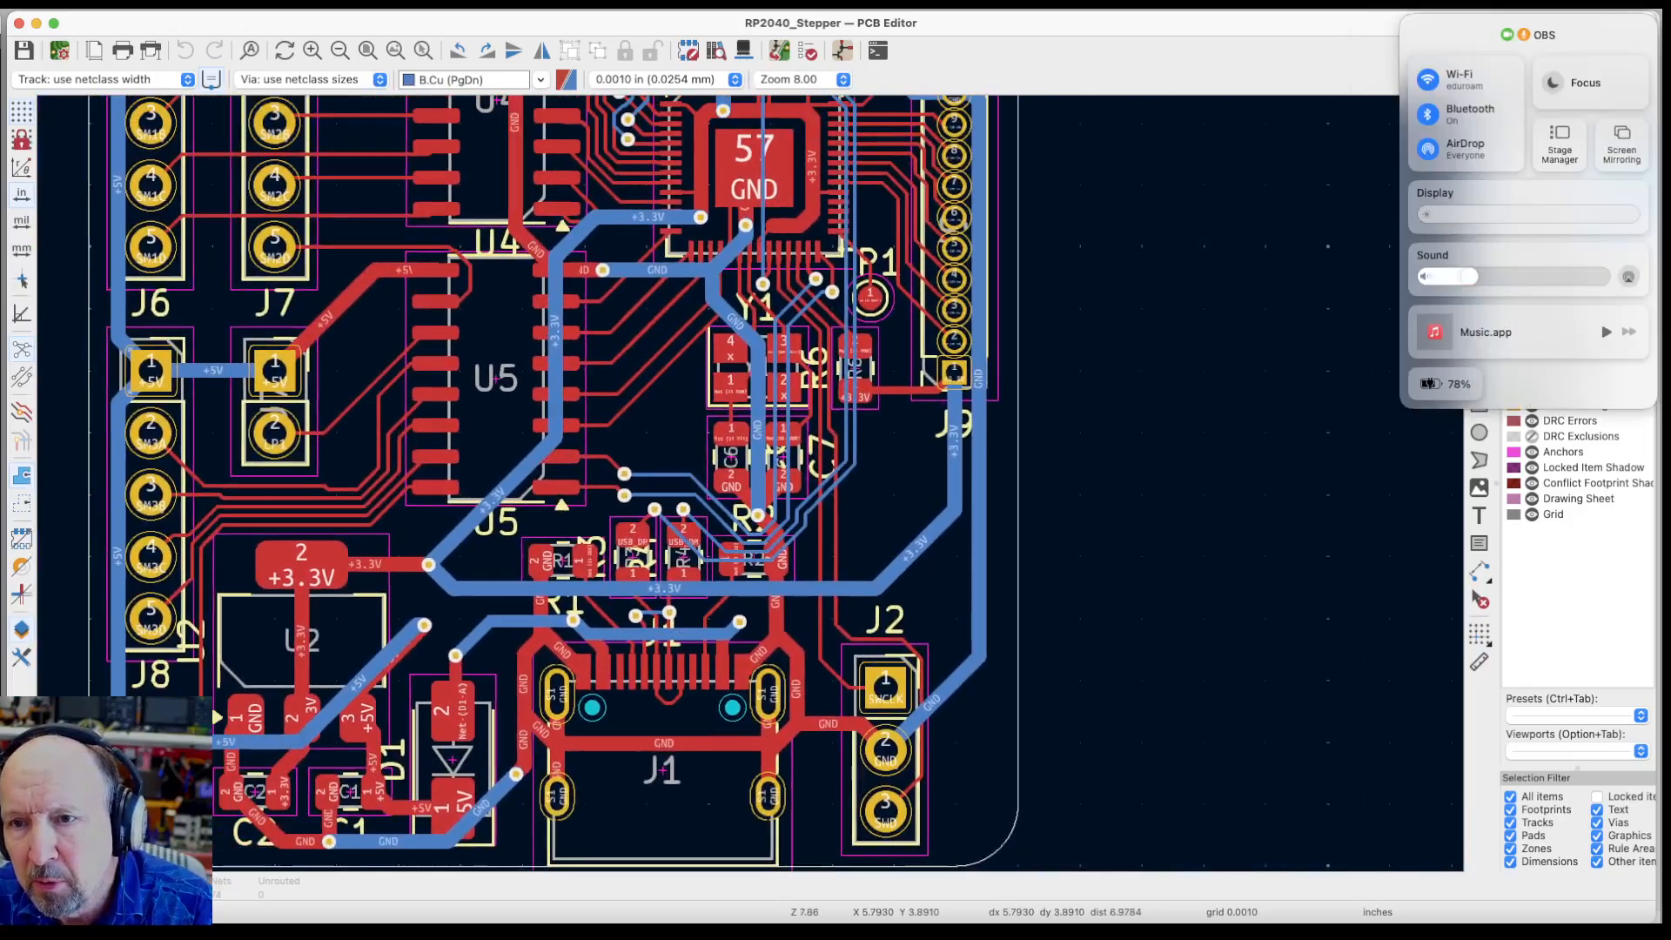
pyautogui.click(1600, 86)
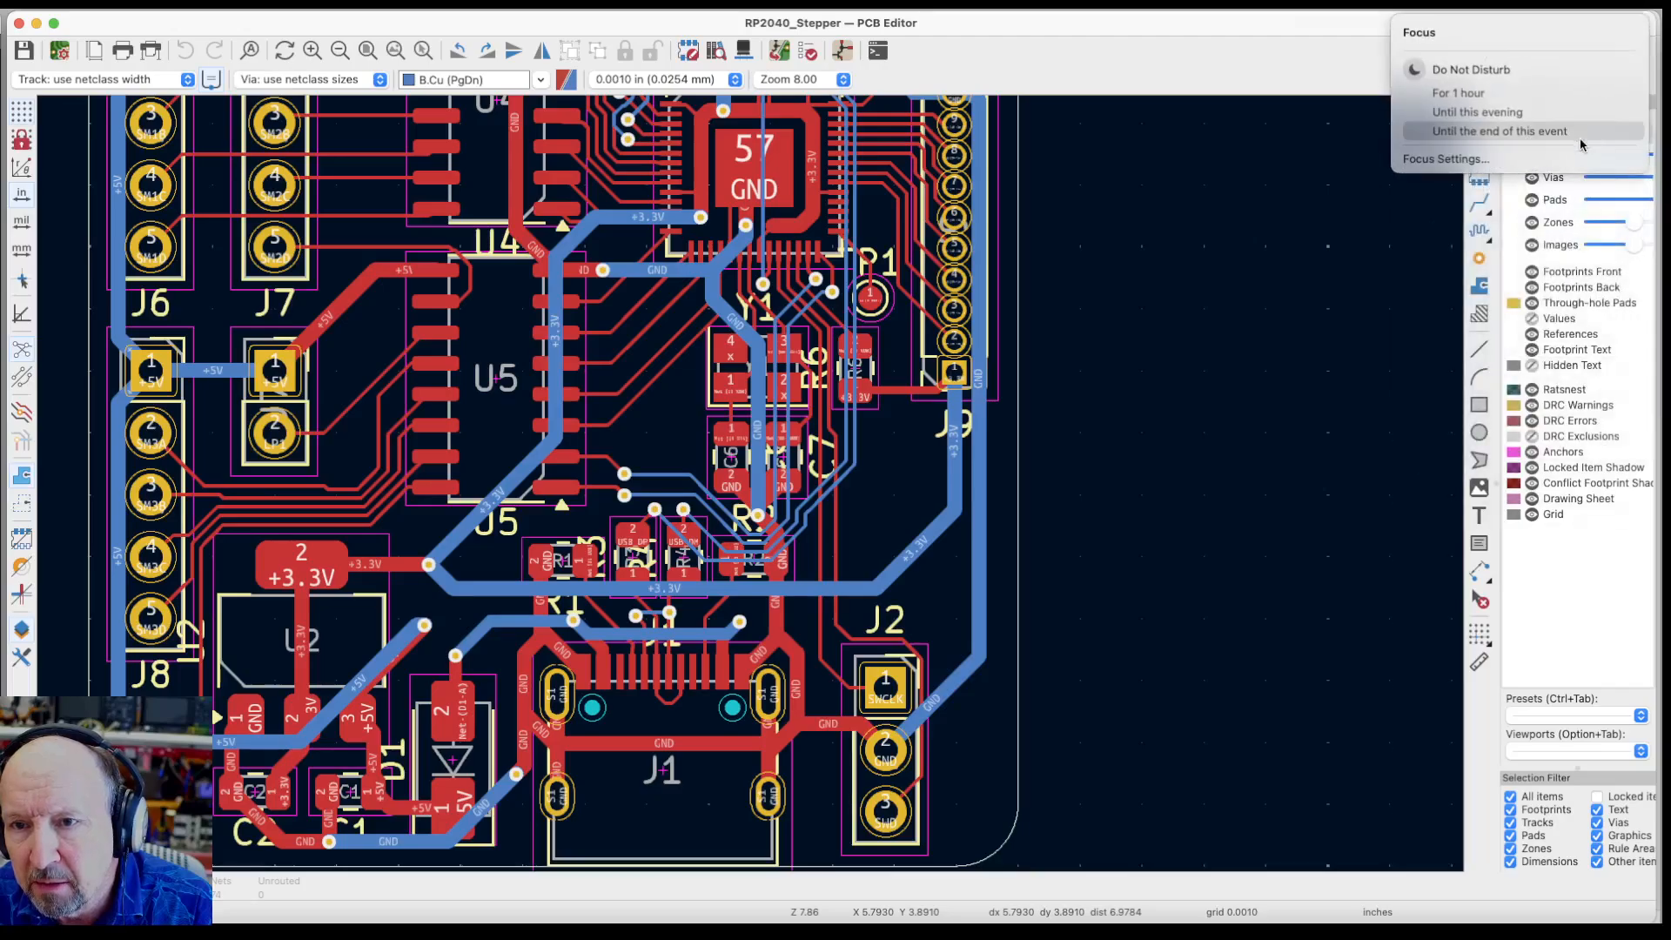
pyautogui.click(1481, 115)
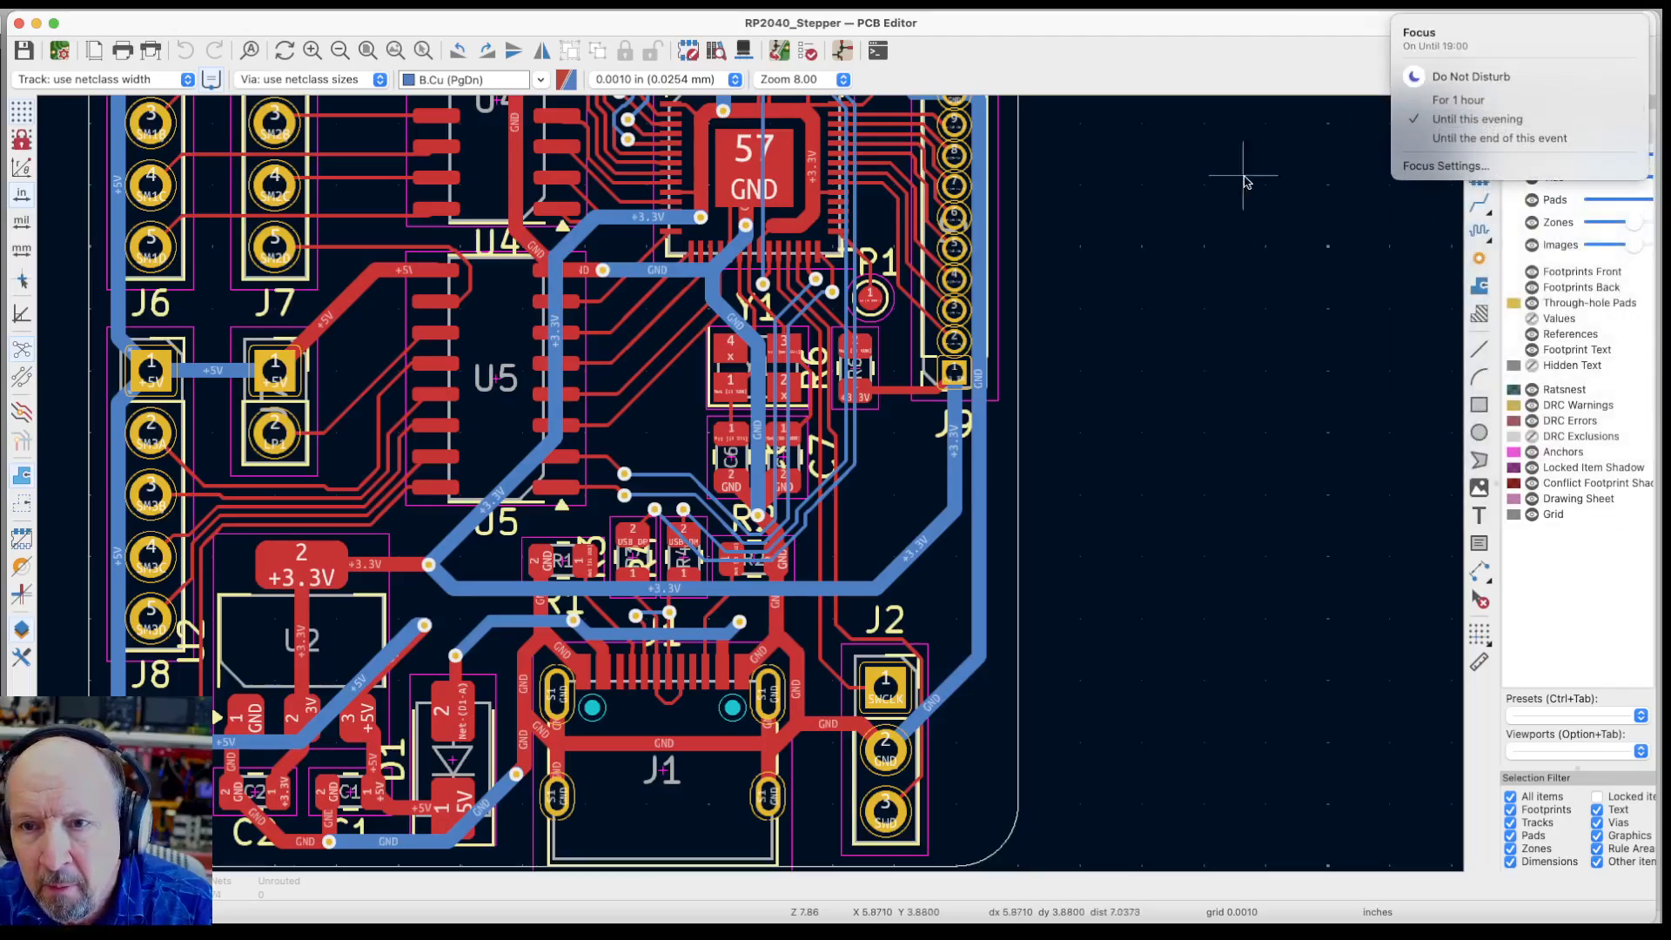
pyautogui.click(1160, 53)
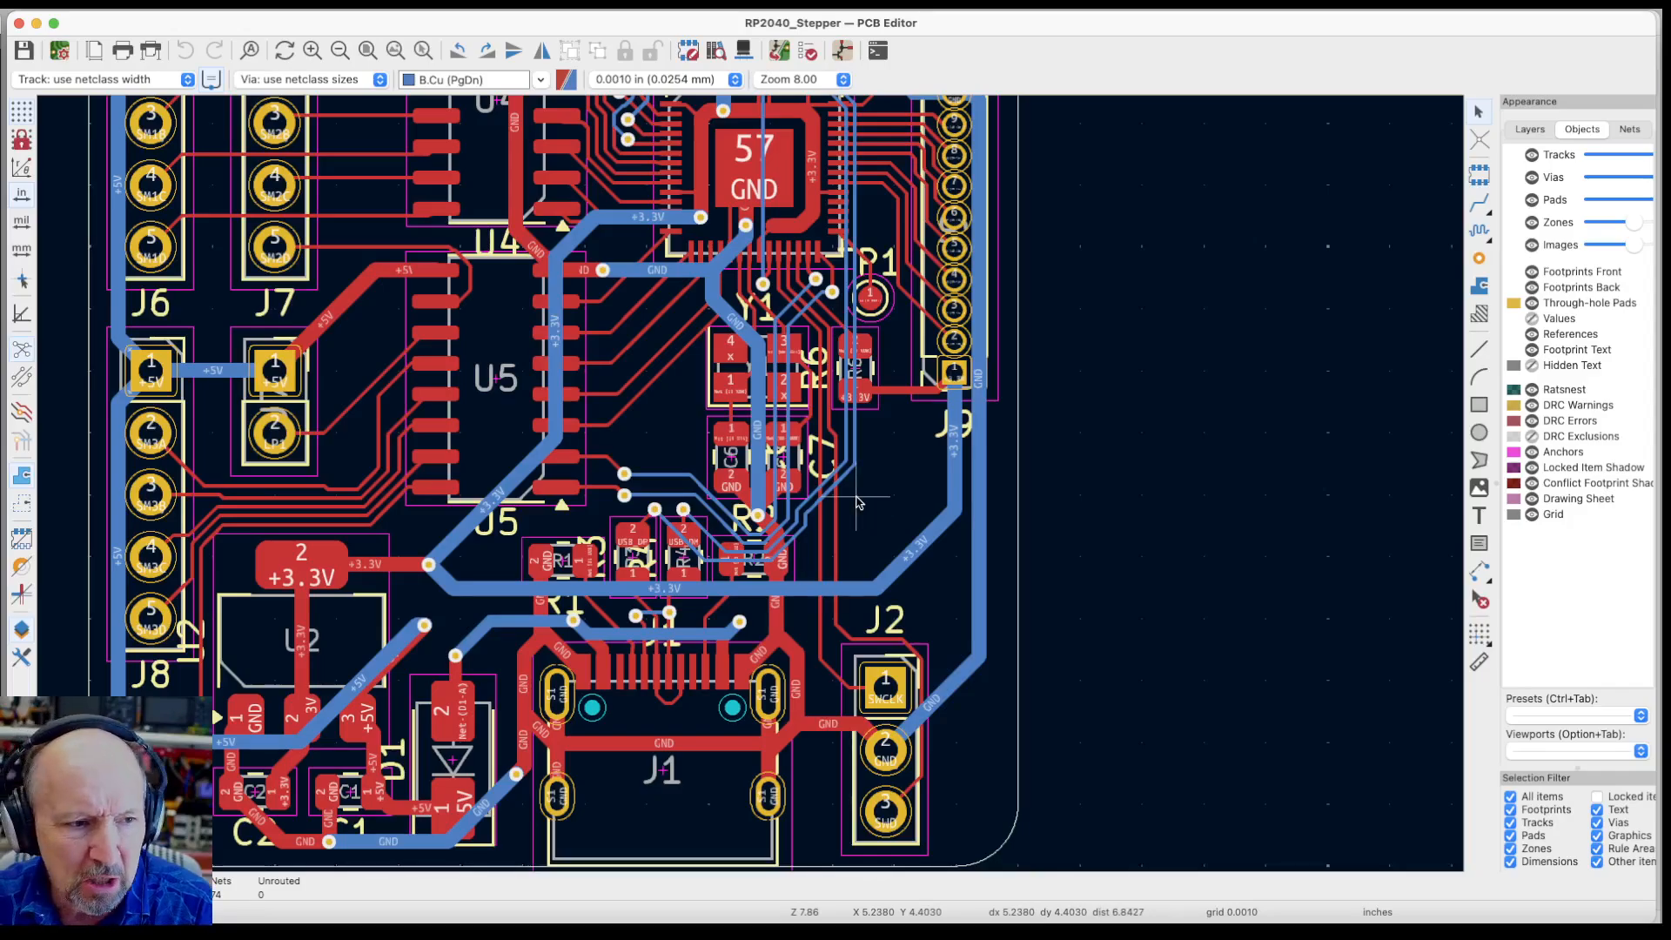
# Switch to the Schematic Editor and delete test point TP1 together with its wire to GPIO18
pyautogui.click(841, 52)
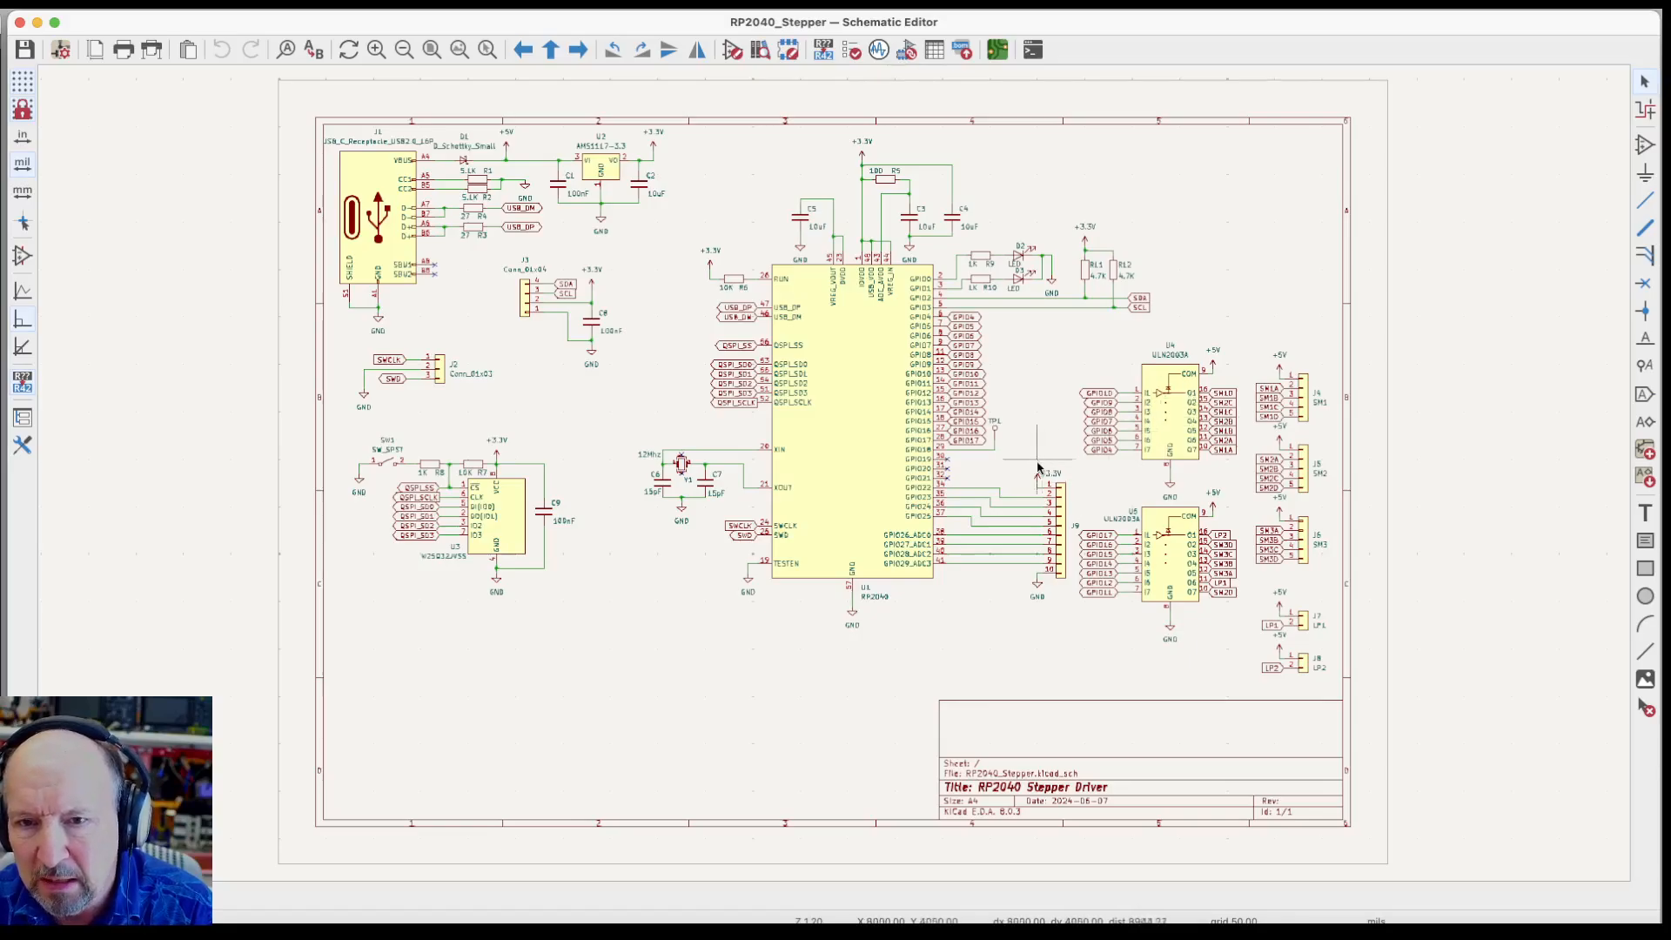
pyautogui.scroll(10, 1036, 470)
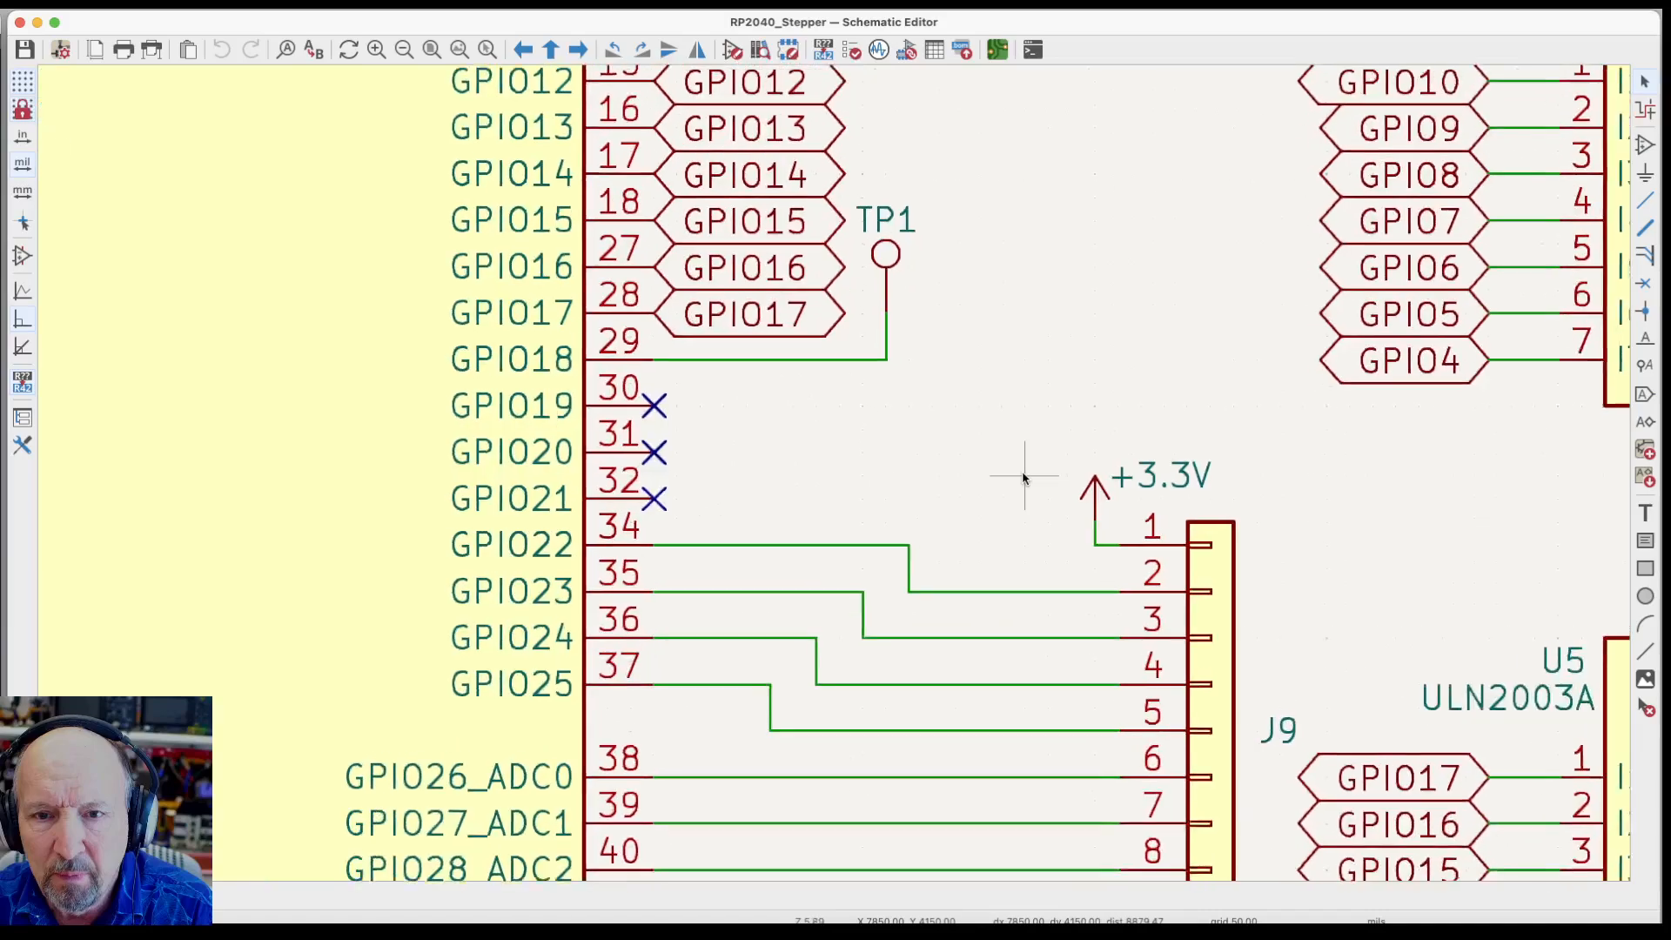
pyautogui.scroll(1, 1024, 478)
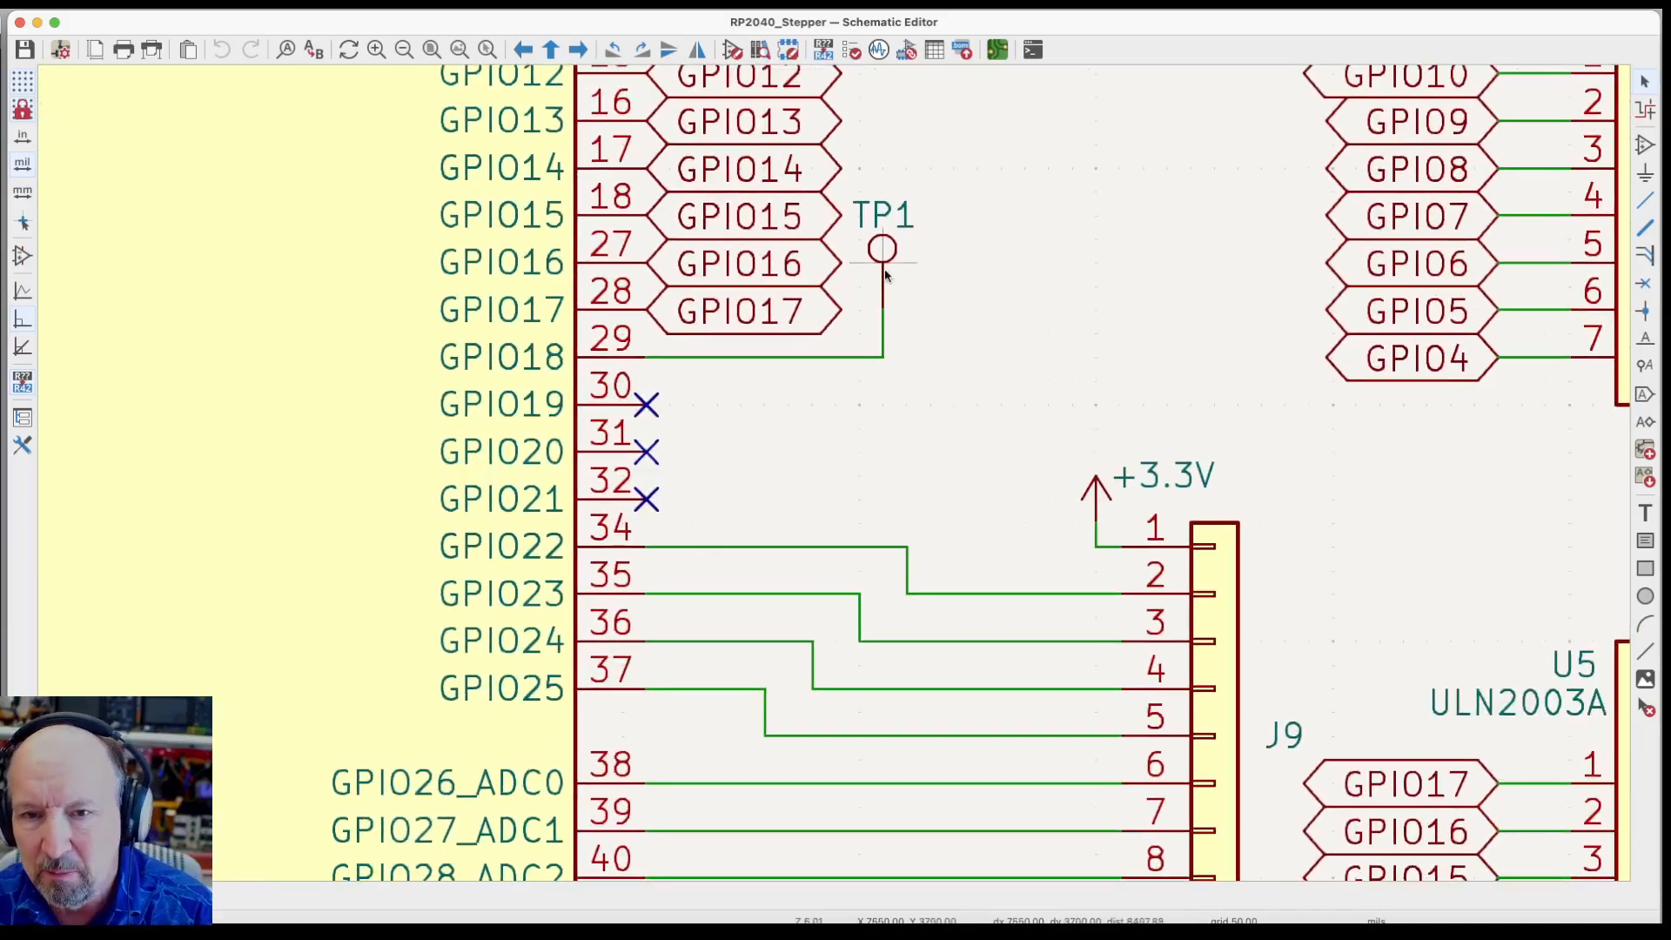
pyautogui.press('Delete')
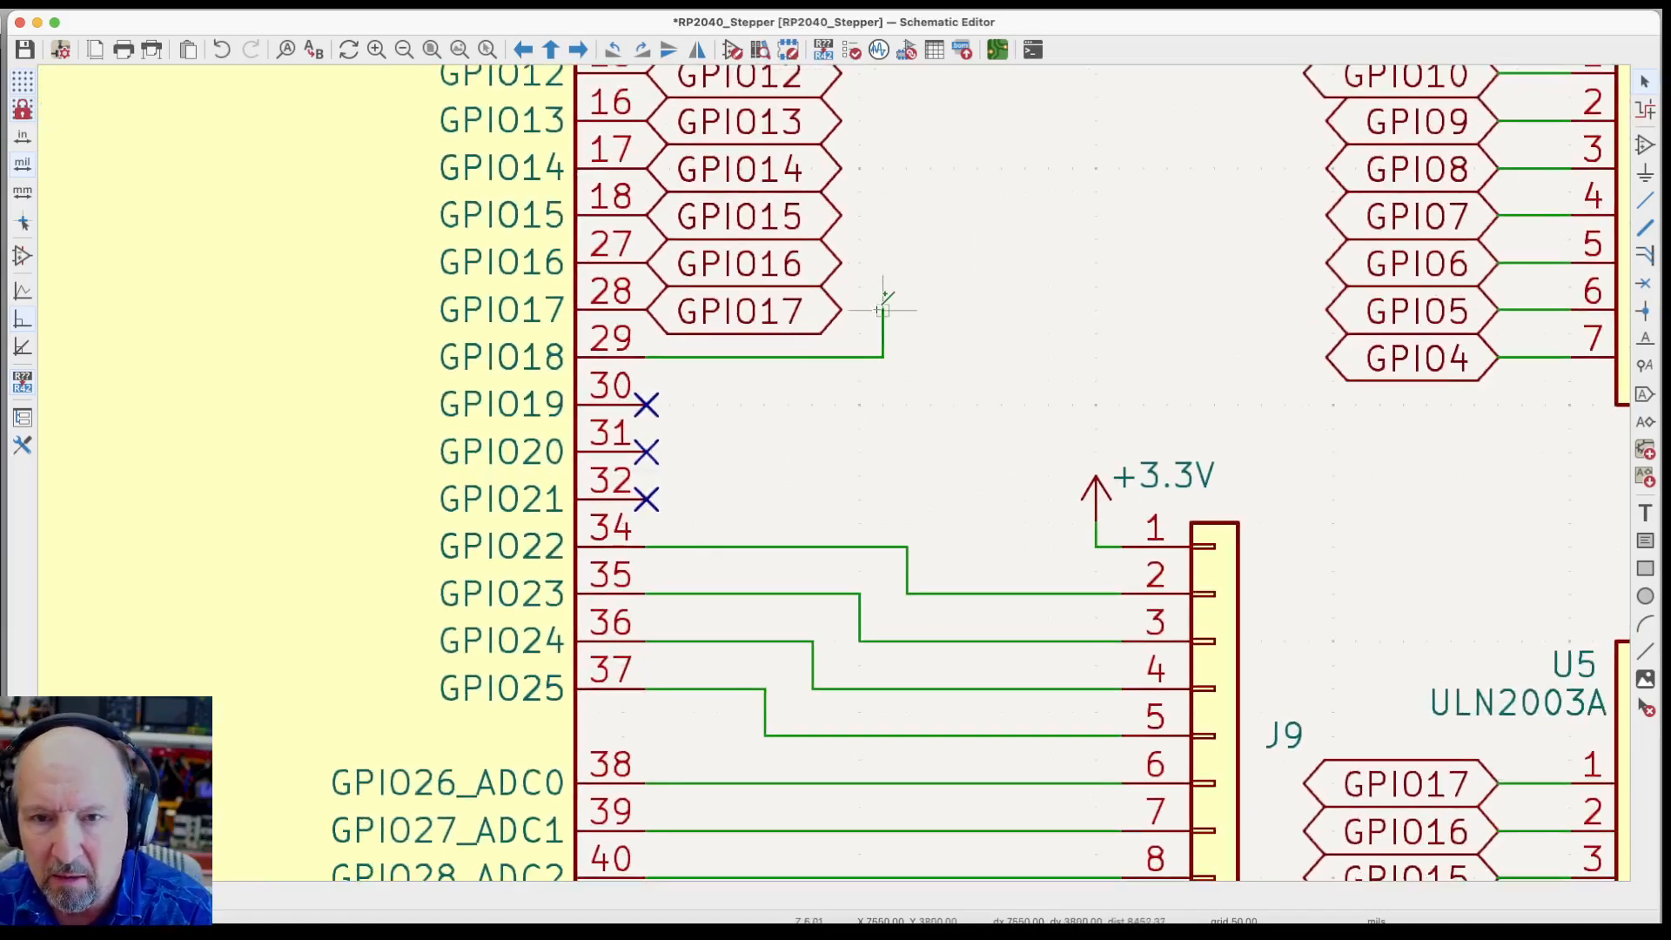
pyautogui.press('Delete')
pyautogui.press('Delete')
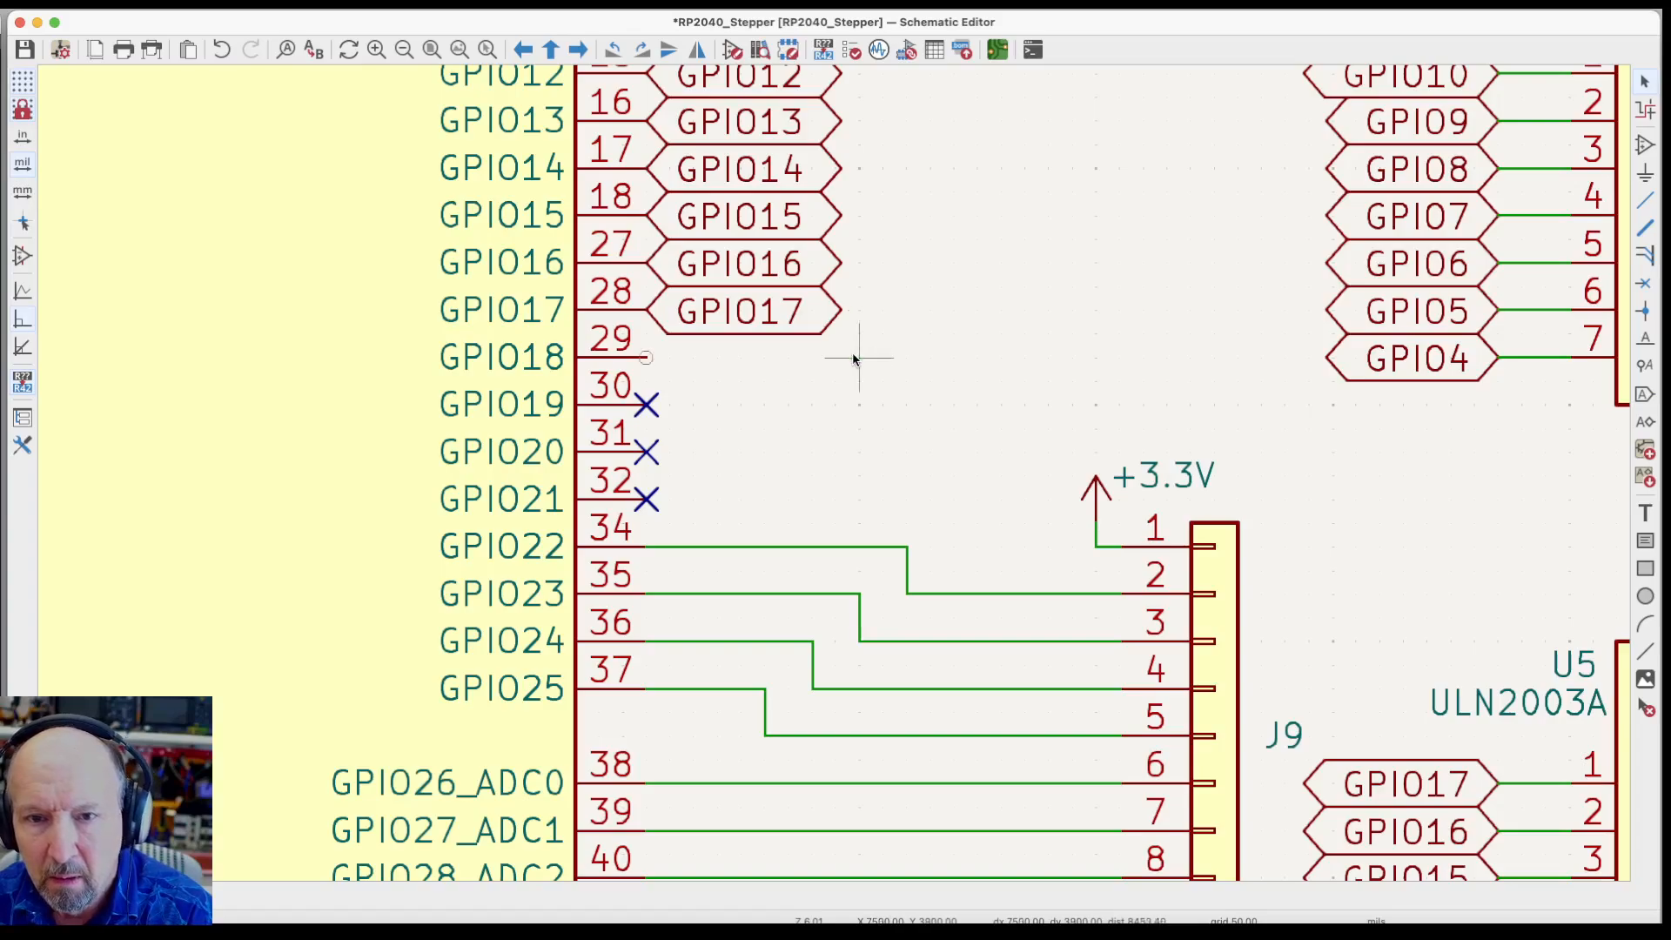
# Delete the no-connect flags from the RP2040's GPIO19, GPIO20 and GPIO21 pins
pyautogui.press('Delete')
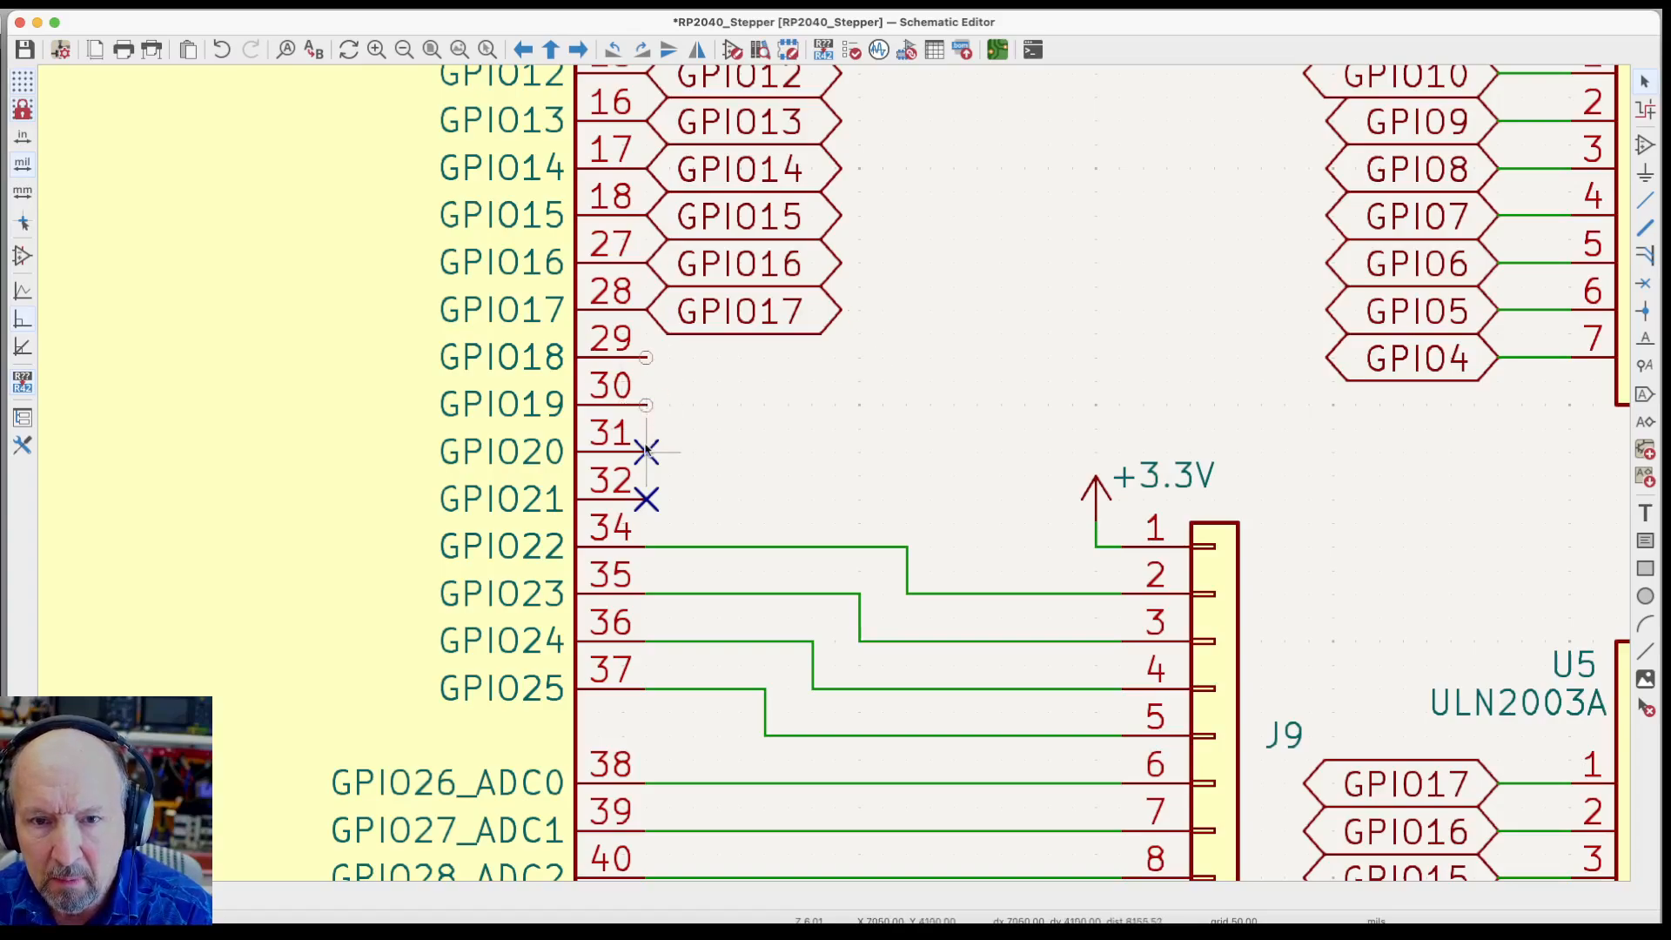
pyautogui.press('Delete')
pyautogui.press('Delete')
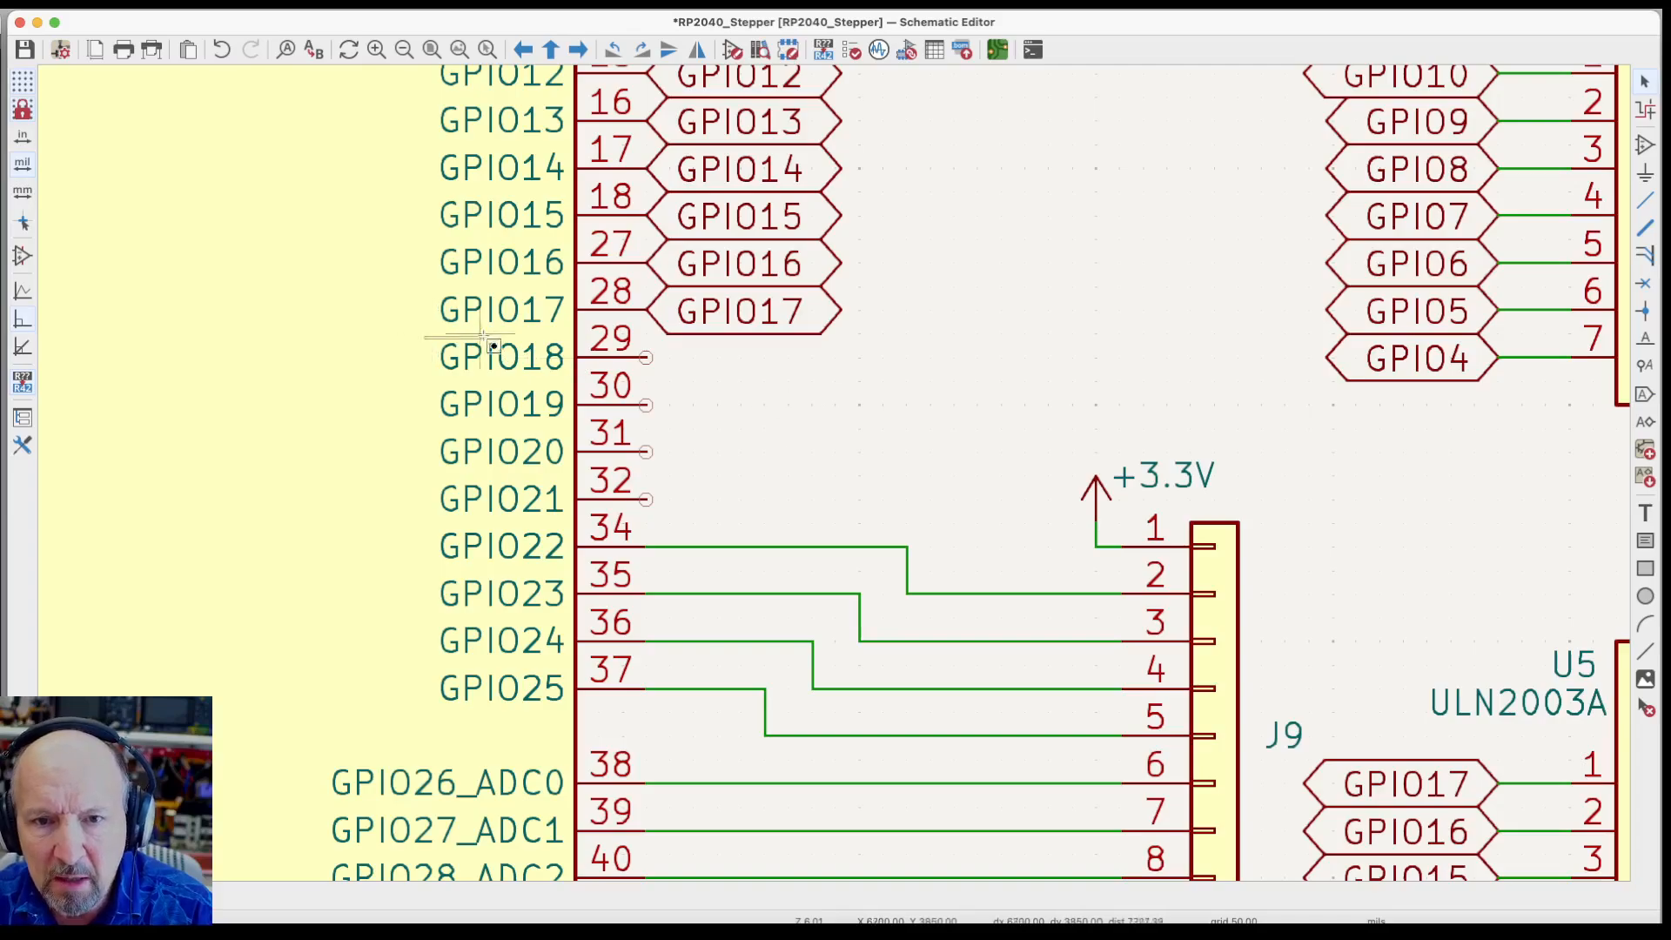
# Attach global labels to the RP2040's GPIO18 to GPIO21 pins with the pin helper
pyautogui.moveTo(425, 339); pyautogui.dragTo(675, 523)
pyautogui.rightClick(627, 430)
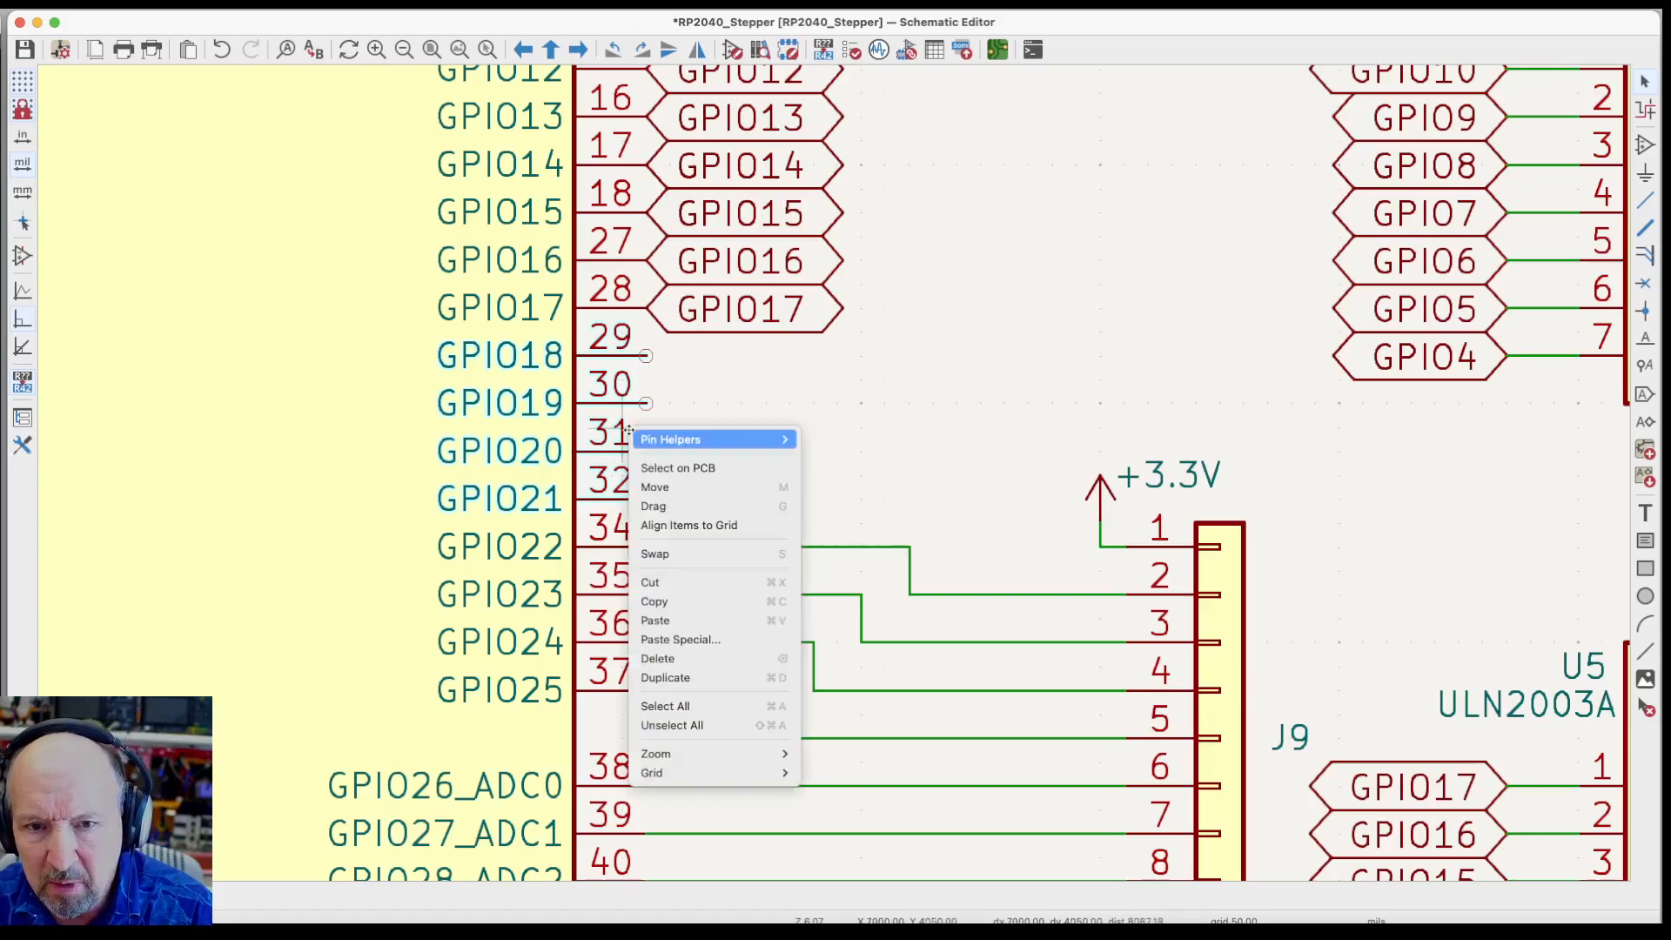
pyautogui.moveTo(631, 433)
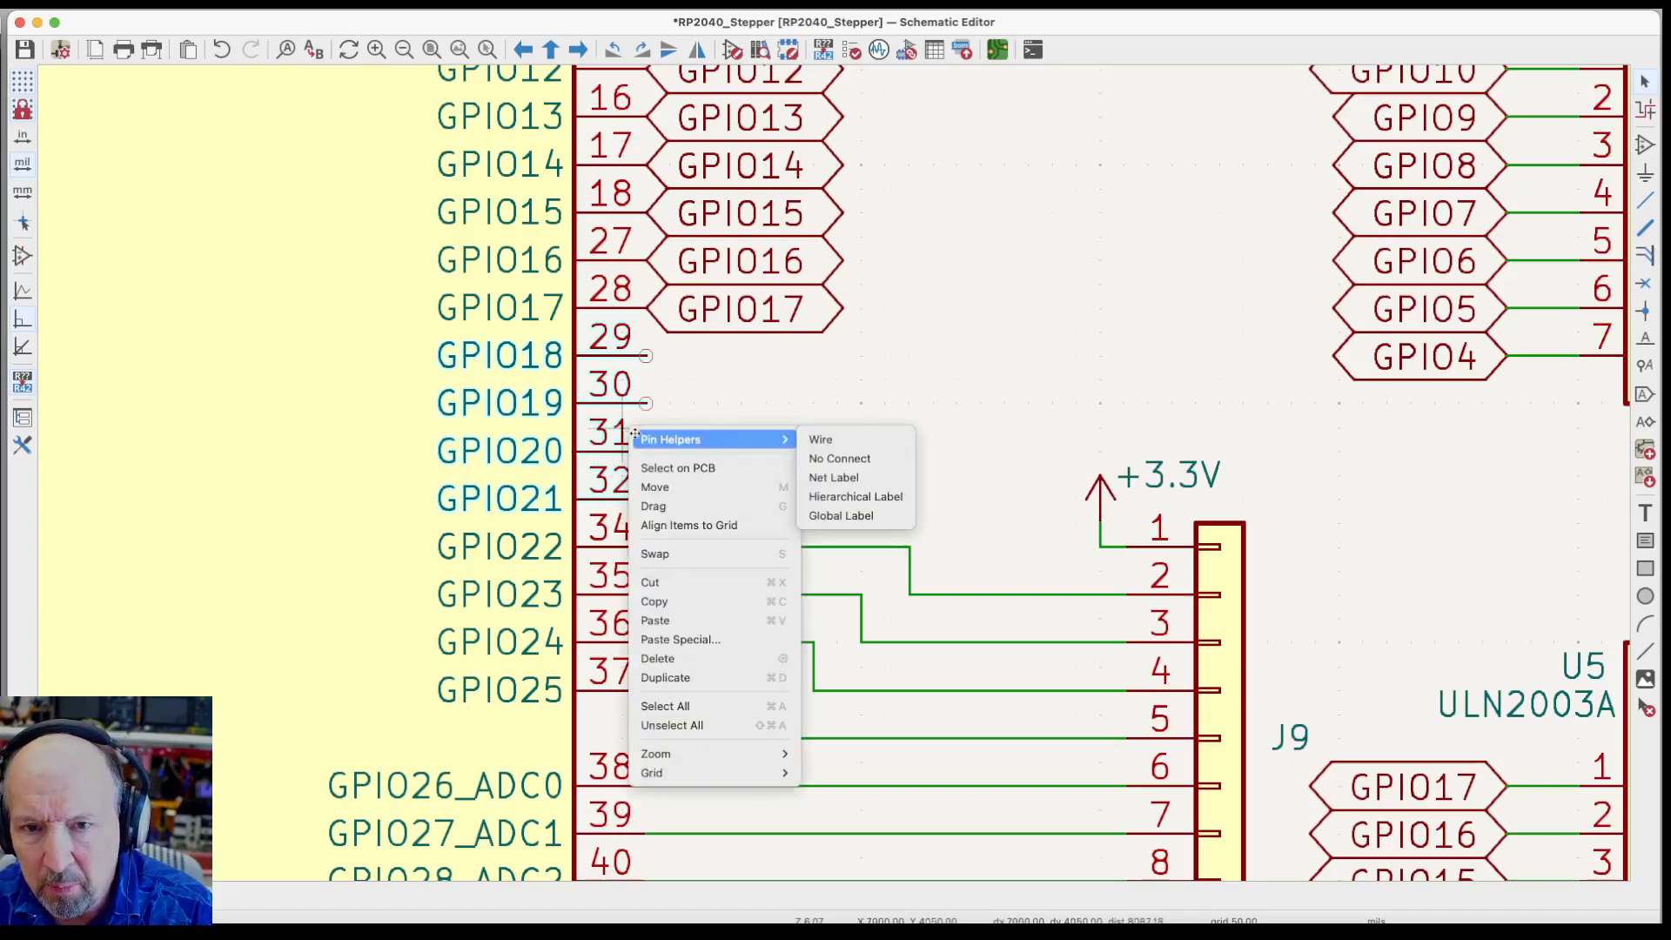
pyautogui.click(866, 518)
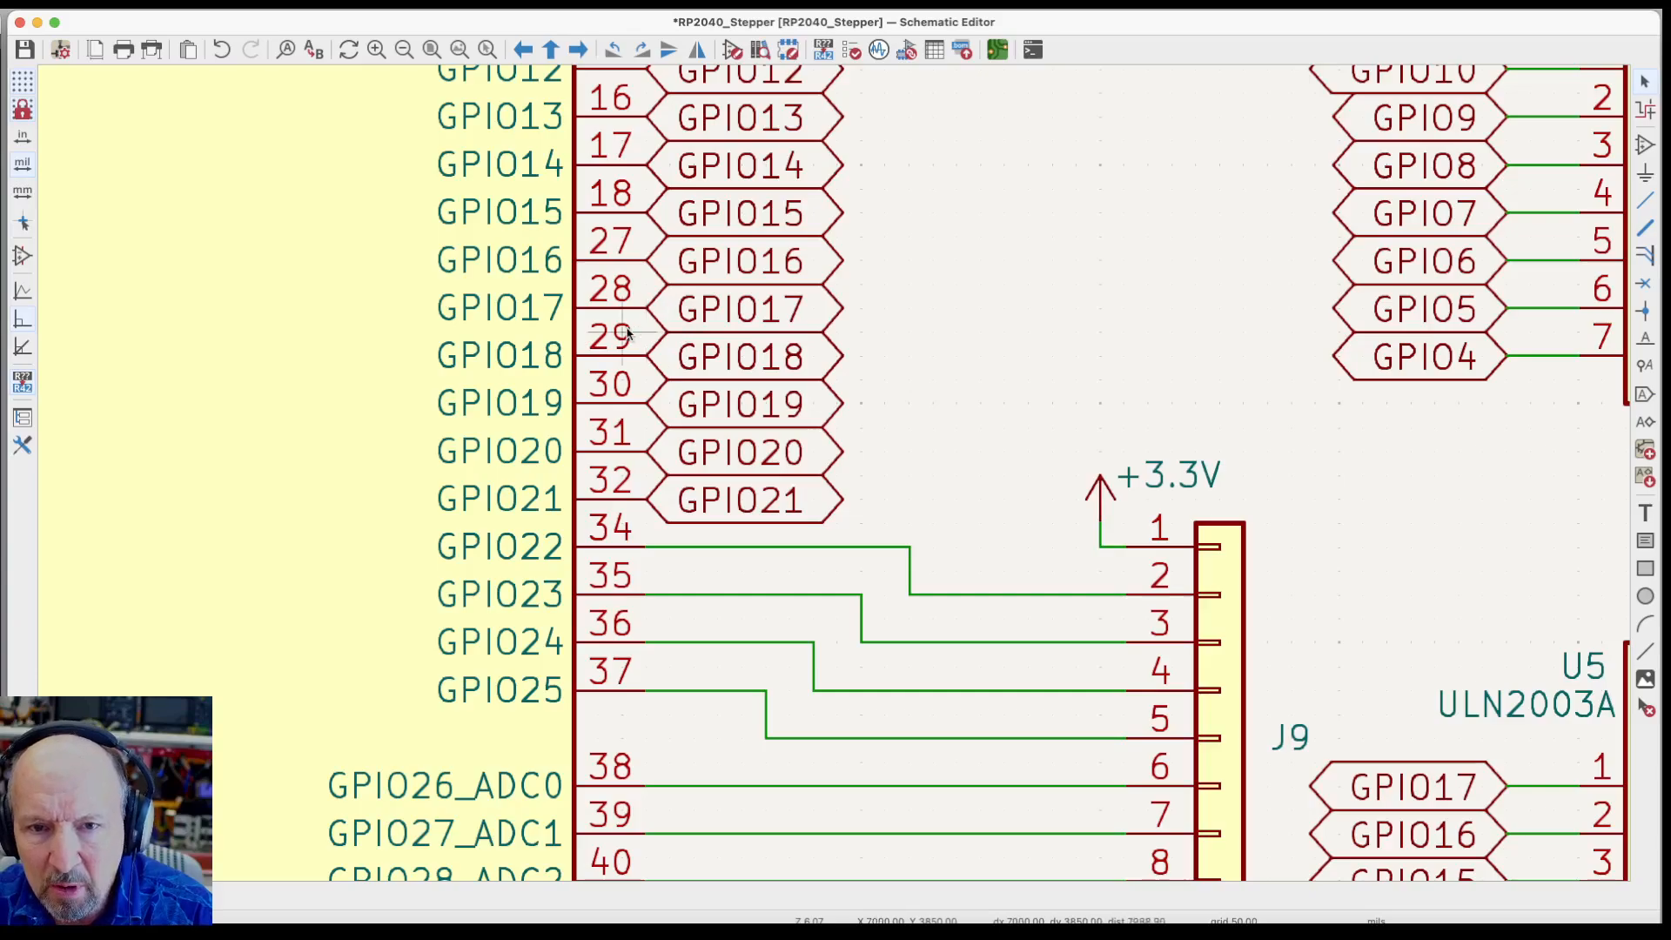
pyautogui.moveTo(626, 334); pyautogui.dragTo(894, 537)
pyautogui.scroll(1, 895, 537)
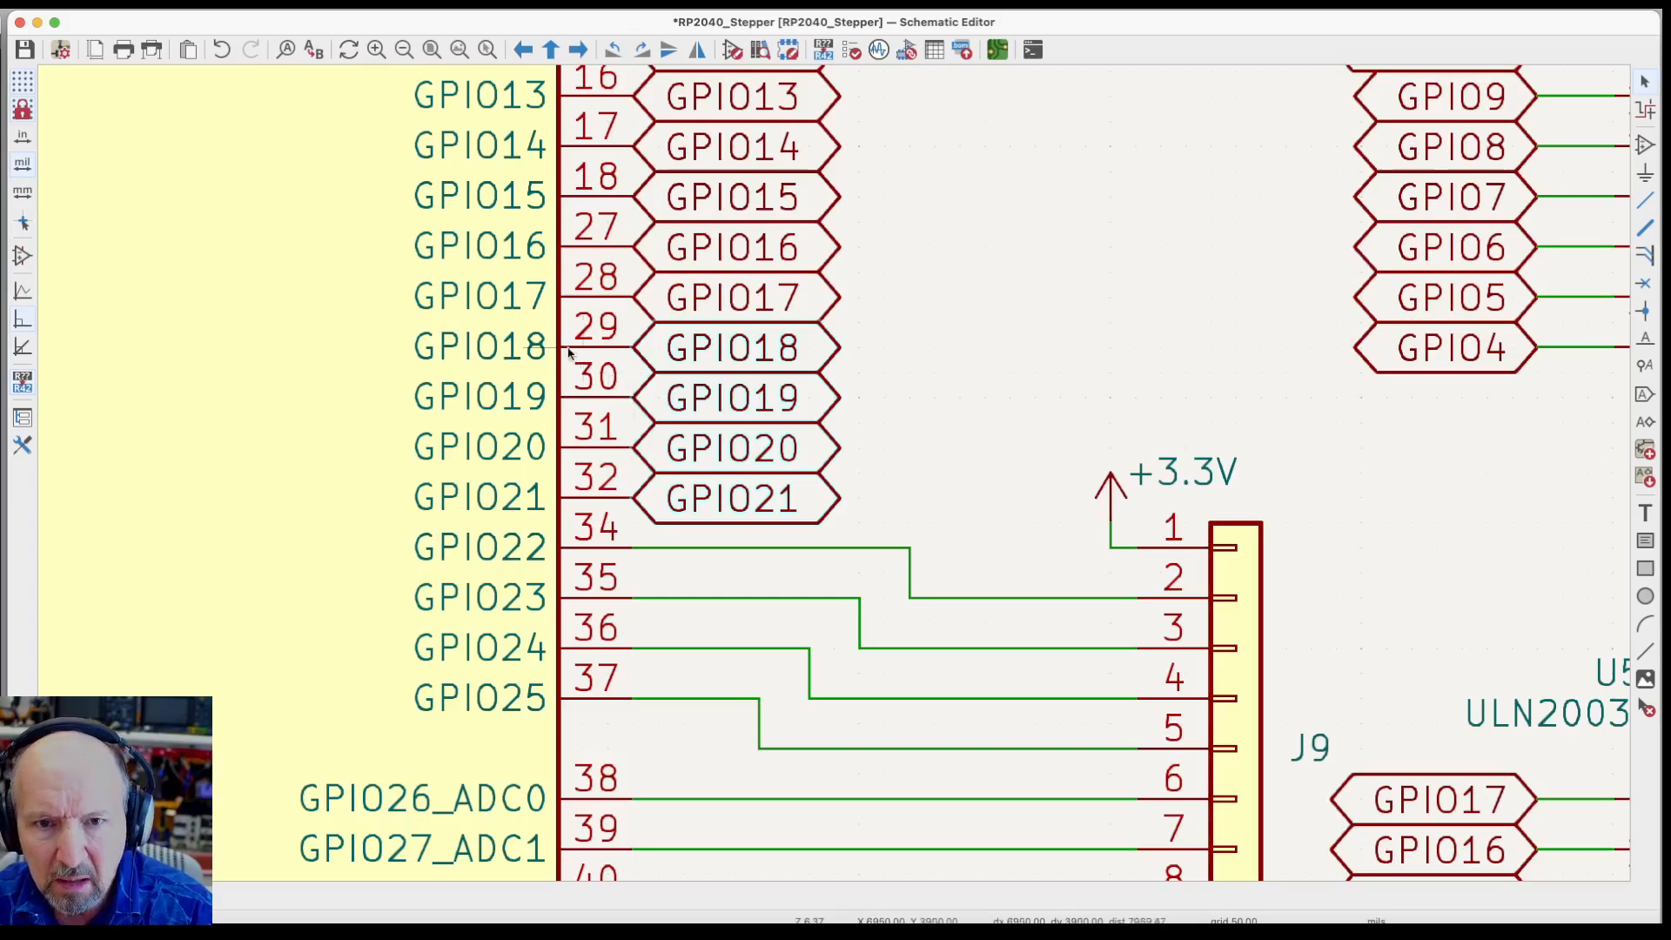
pyautogui.moveTo(588, 325); pyautogui.dragTo(885, 535)
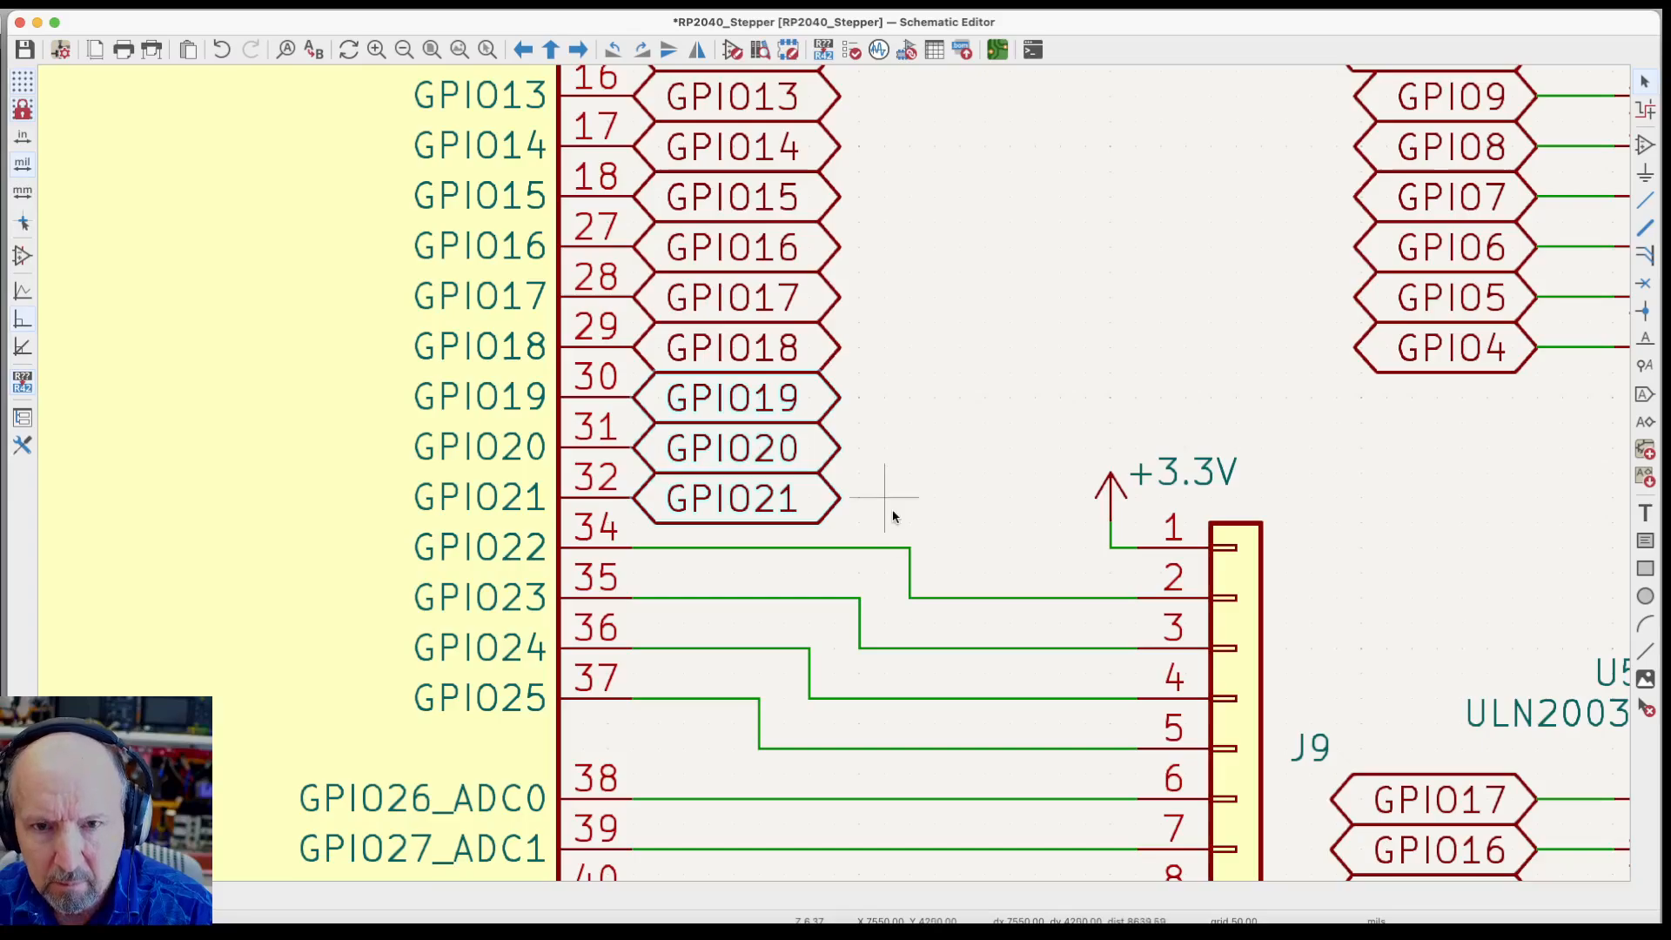
pyautogui.press('super+d')
pyautogui.press('Escape')
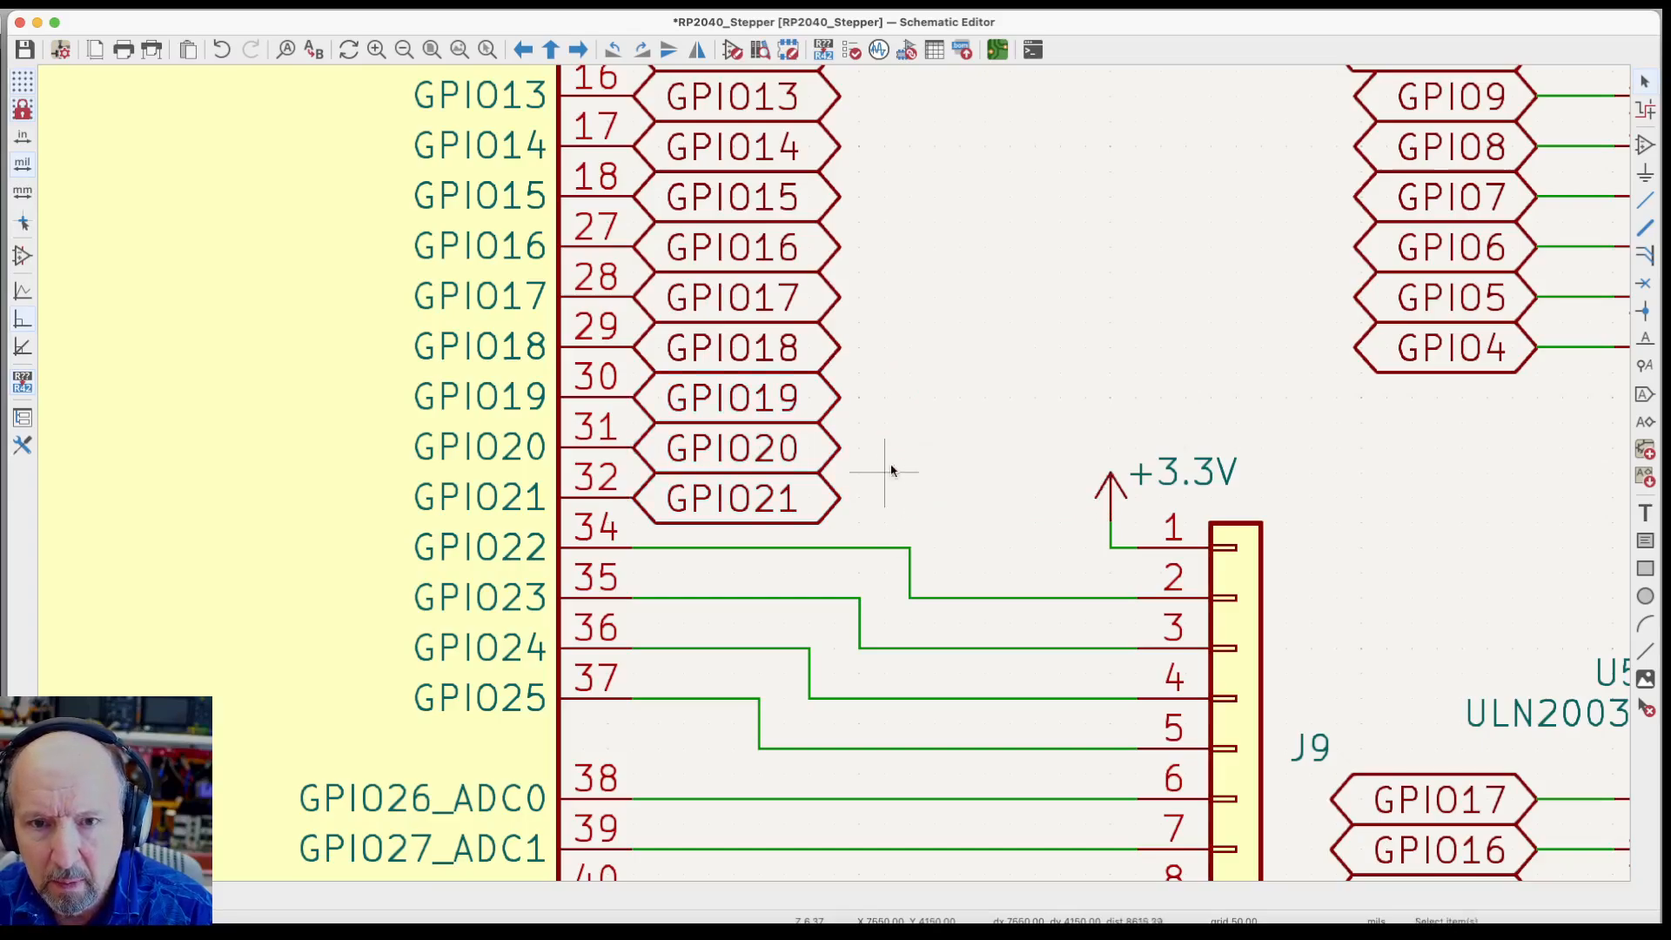
# Duplicate the GPIO18 to GPIO21 global labels and place the copies in the empty area below crystal Y1
pyautogui.moveTo(602, 305); pyautogui.dragTo(875, 536)
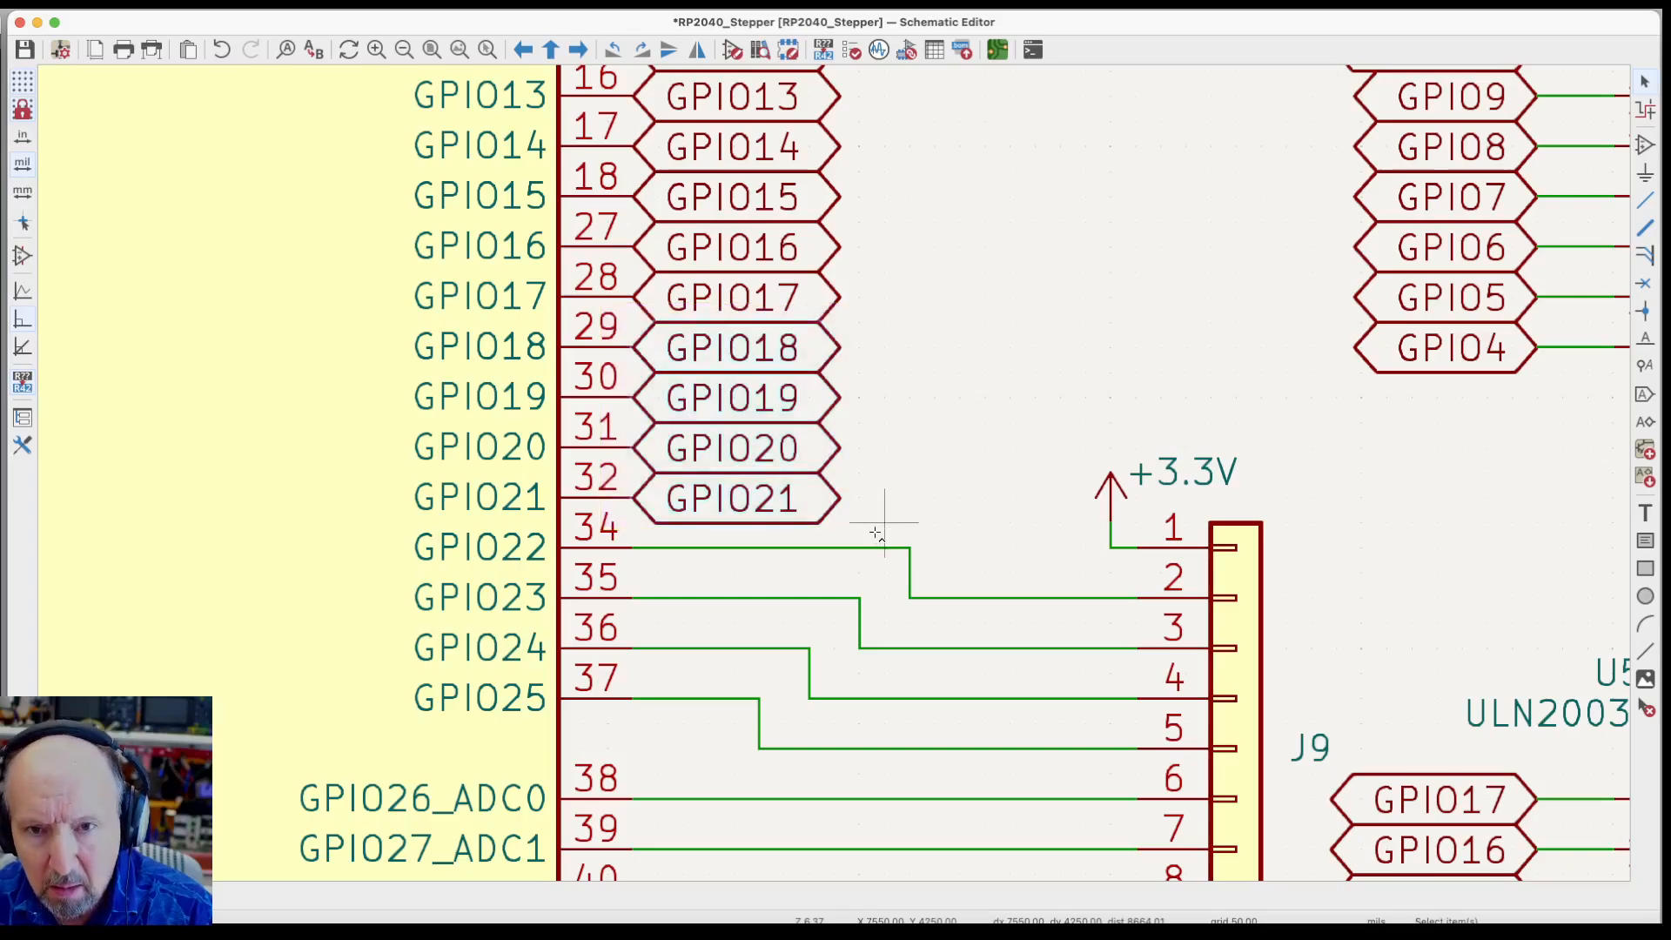
pyautogui.press('super+d')
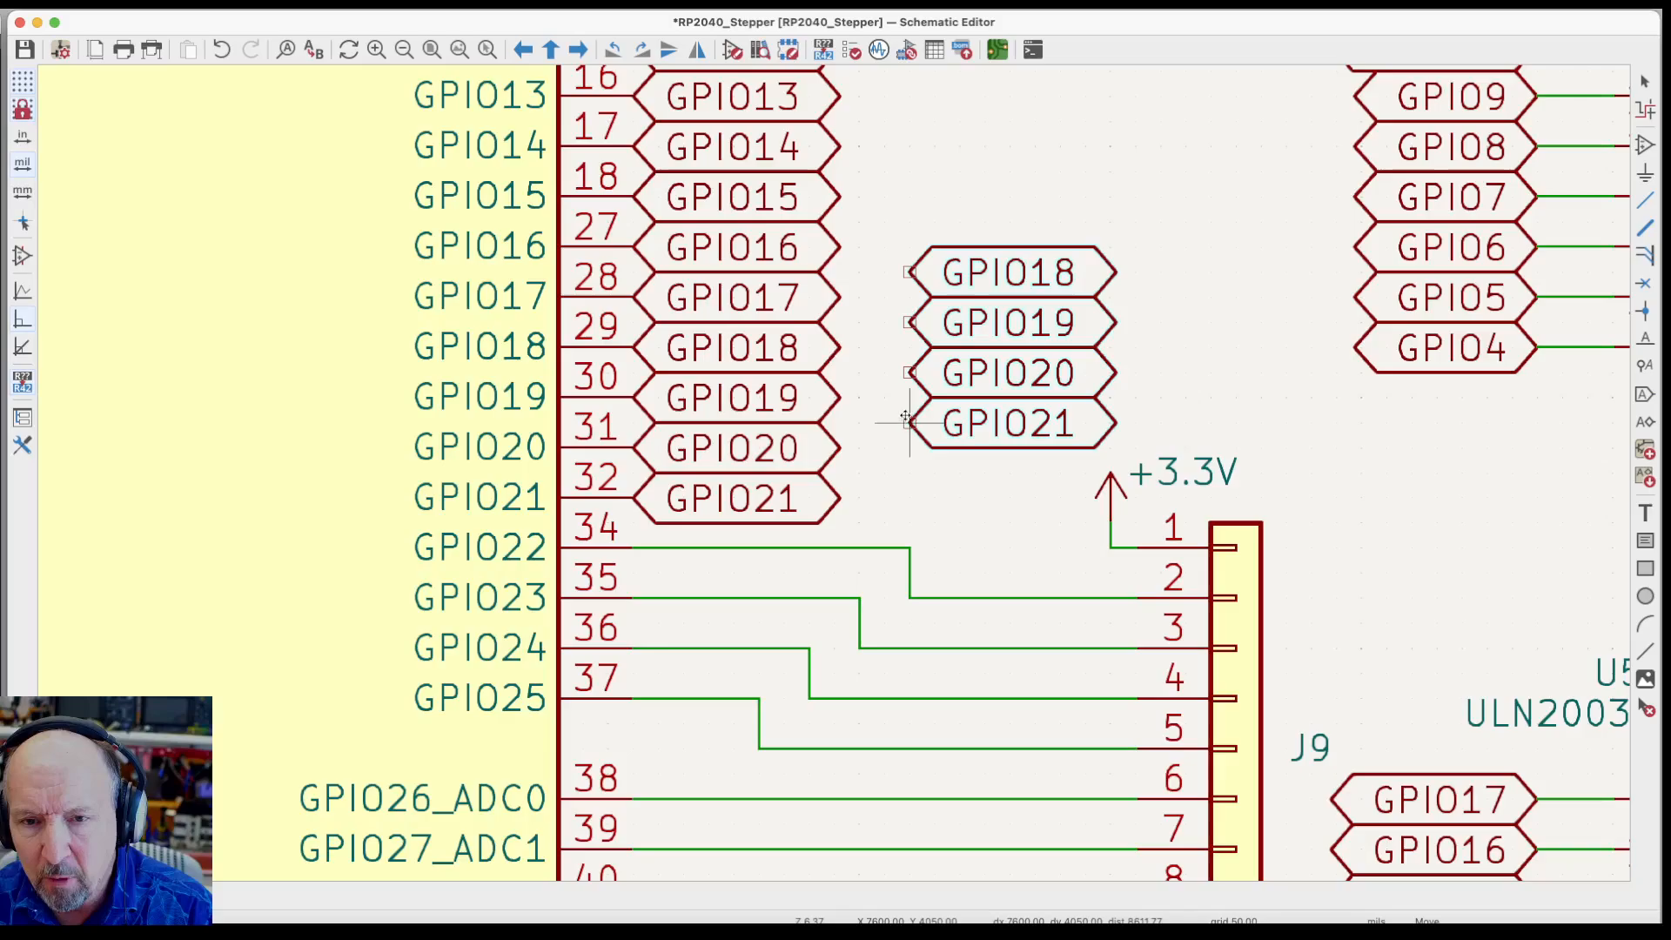
pyautogui.scroll(-5, 905, 421)
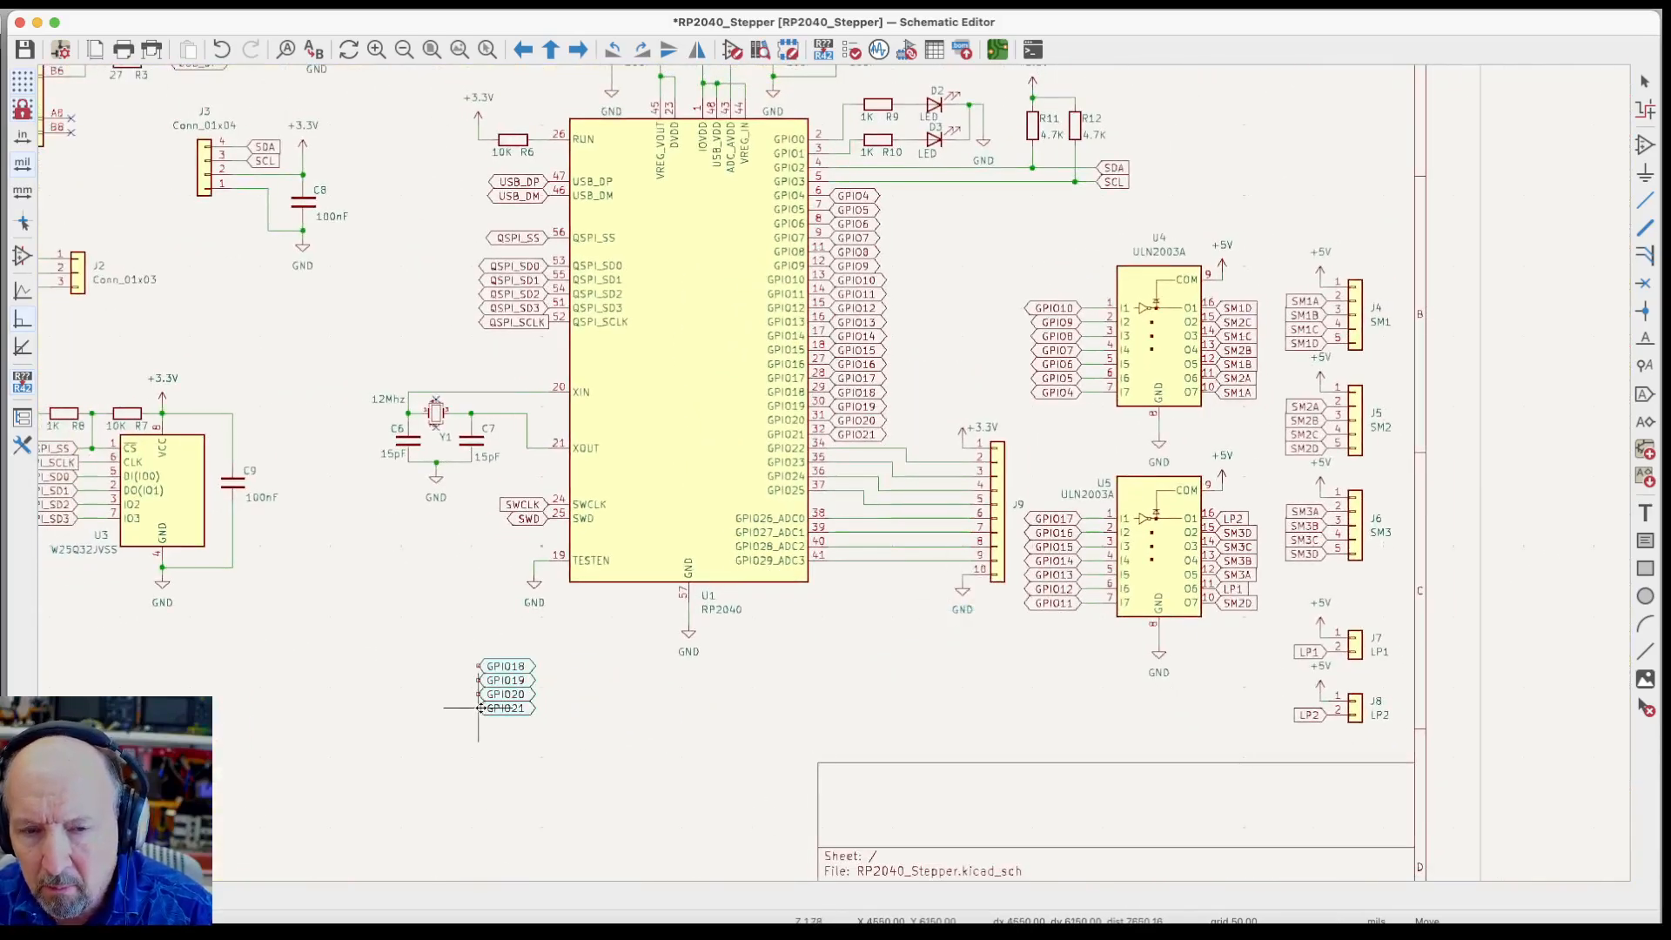
pyautogui.click(479, 708)
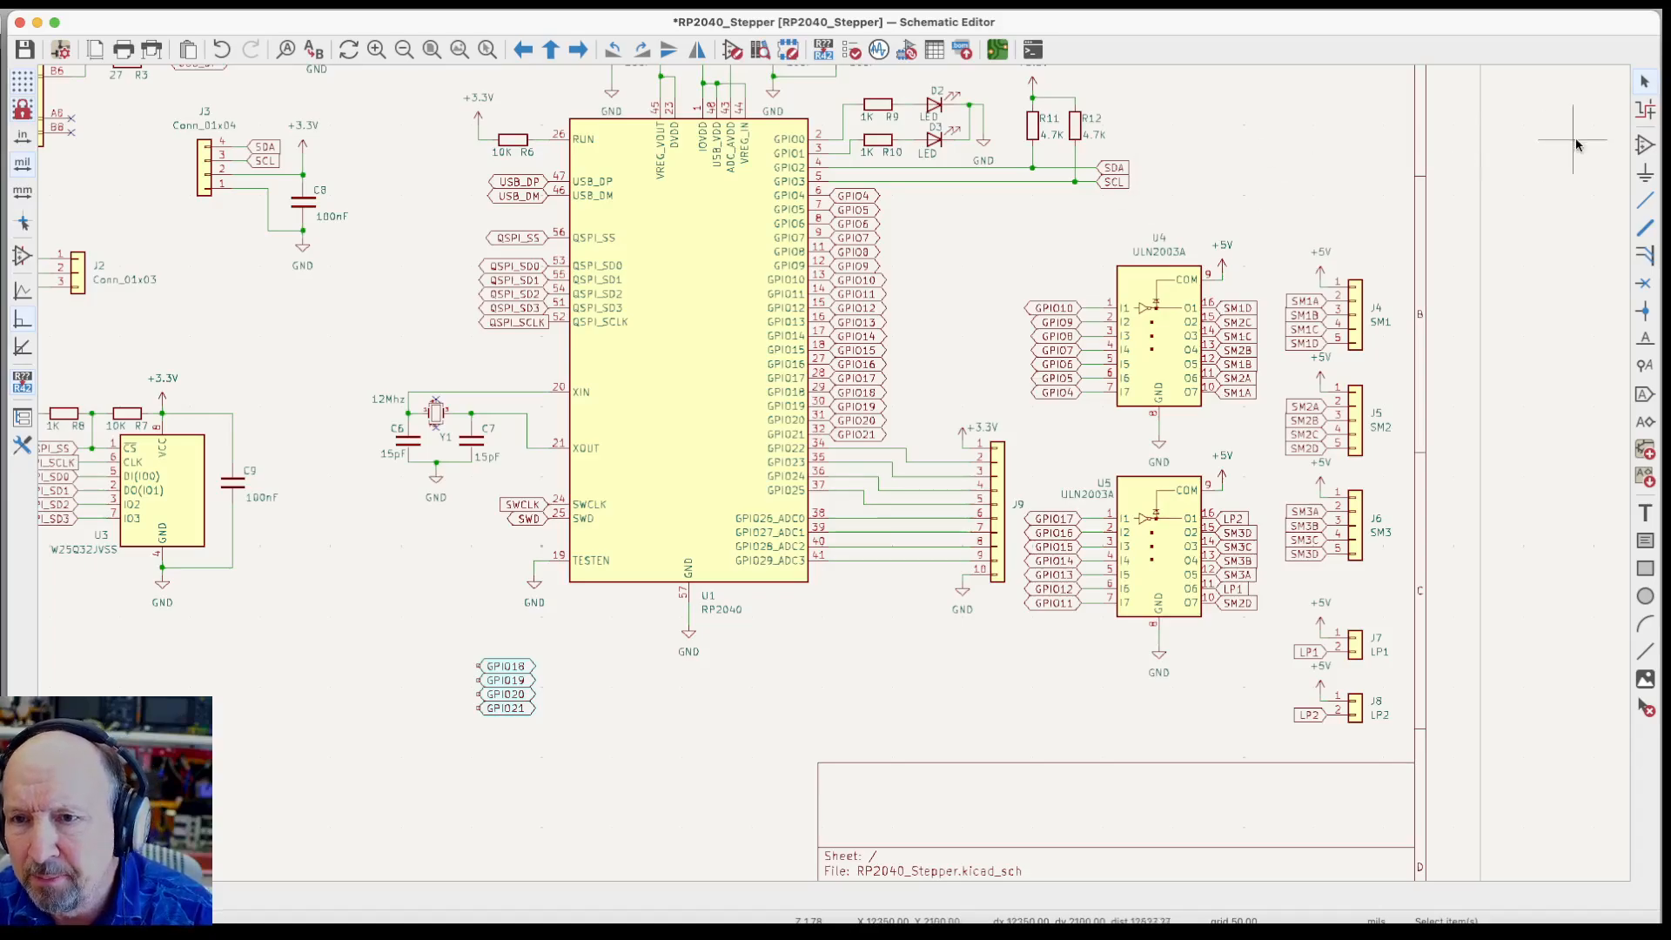
# Start adding a symbol and choose Conn_01x06 from the Connector_Generic library
pyautogui.click(1645, 145)
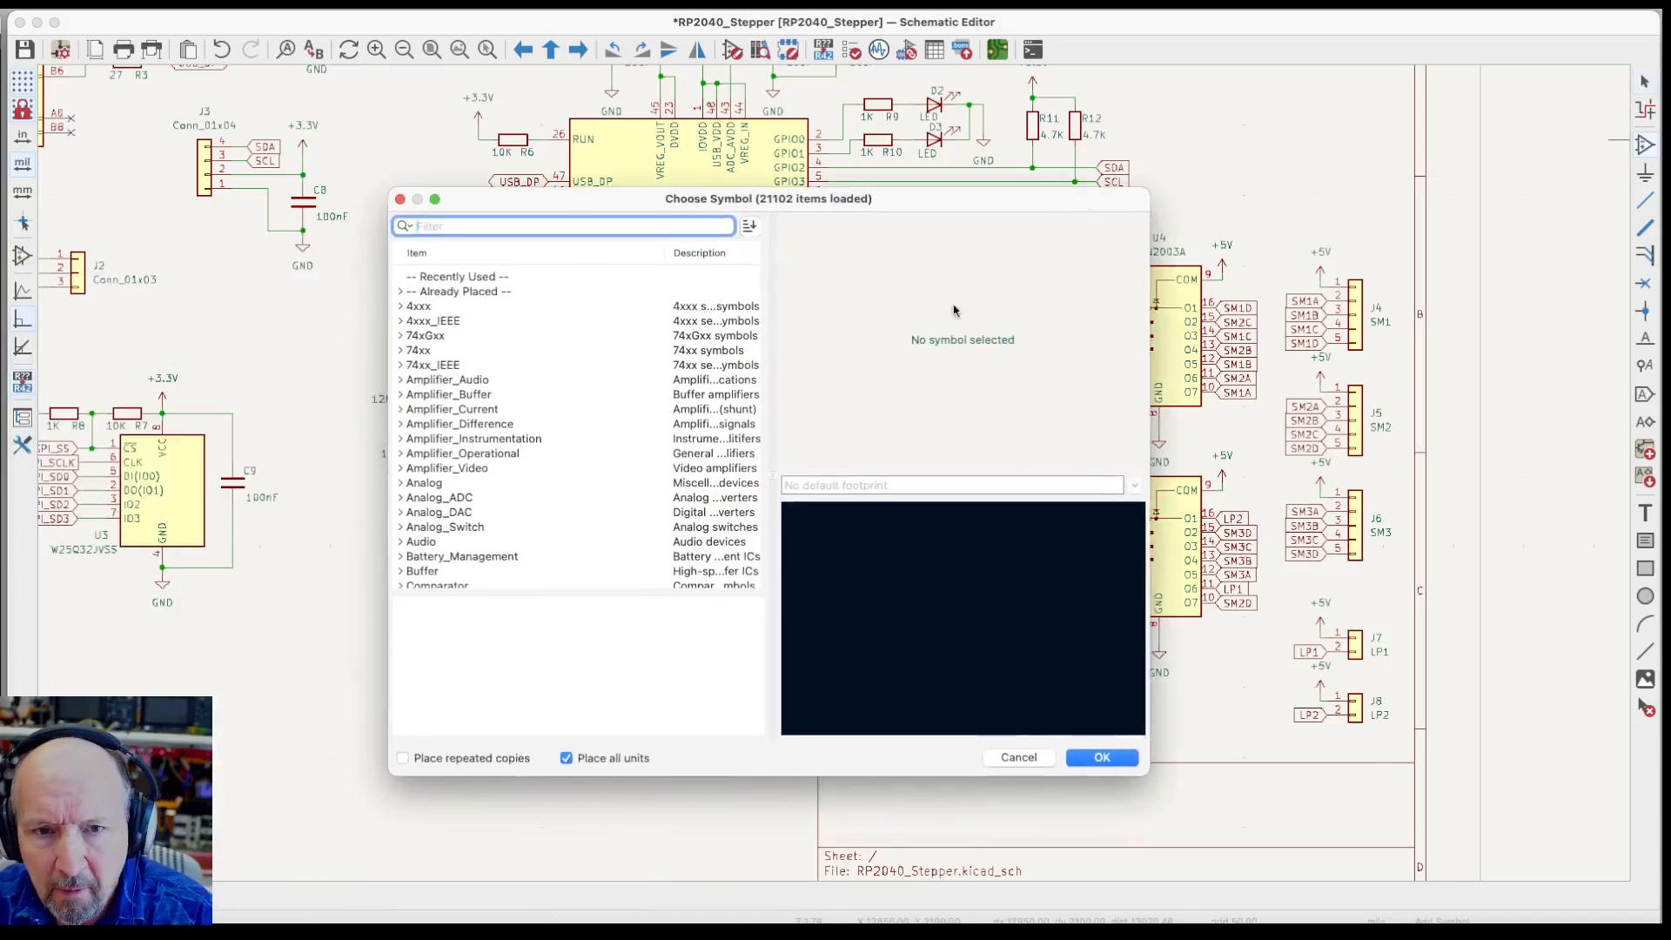
pyautogui.scroll(-15, 517, 369)
pyautogui.scroll(10, 517, 375)
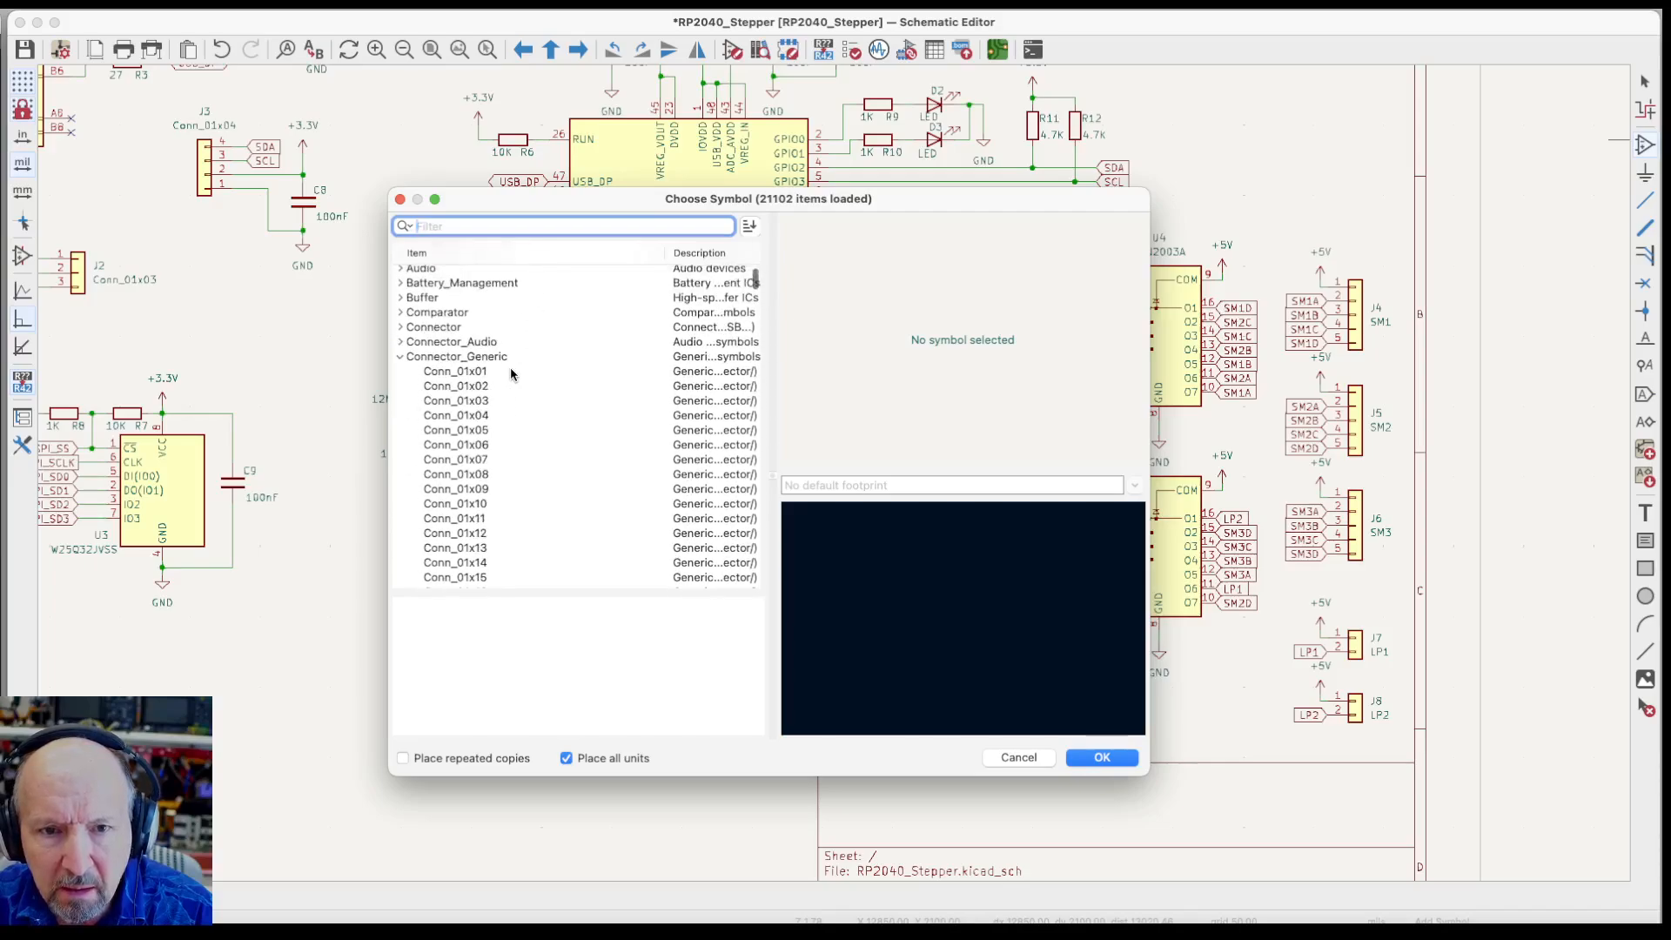
pyautogui.scroll(-1, 481, 396)
pyautogui.click(481, 411)
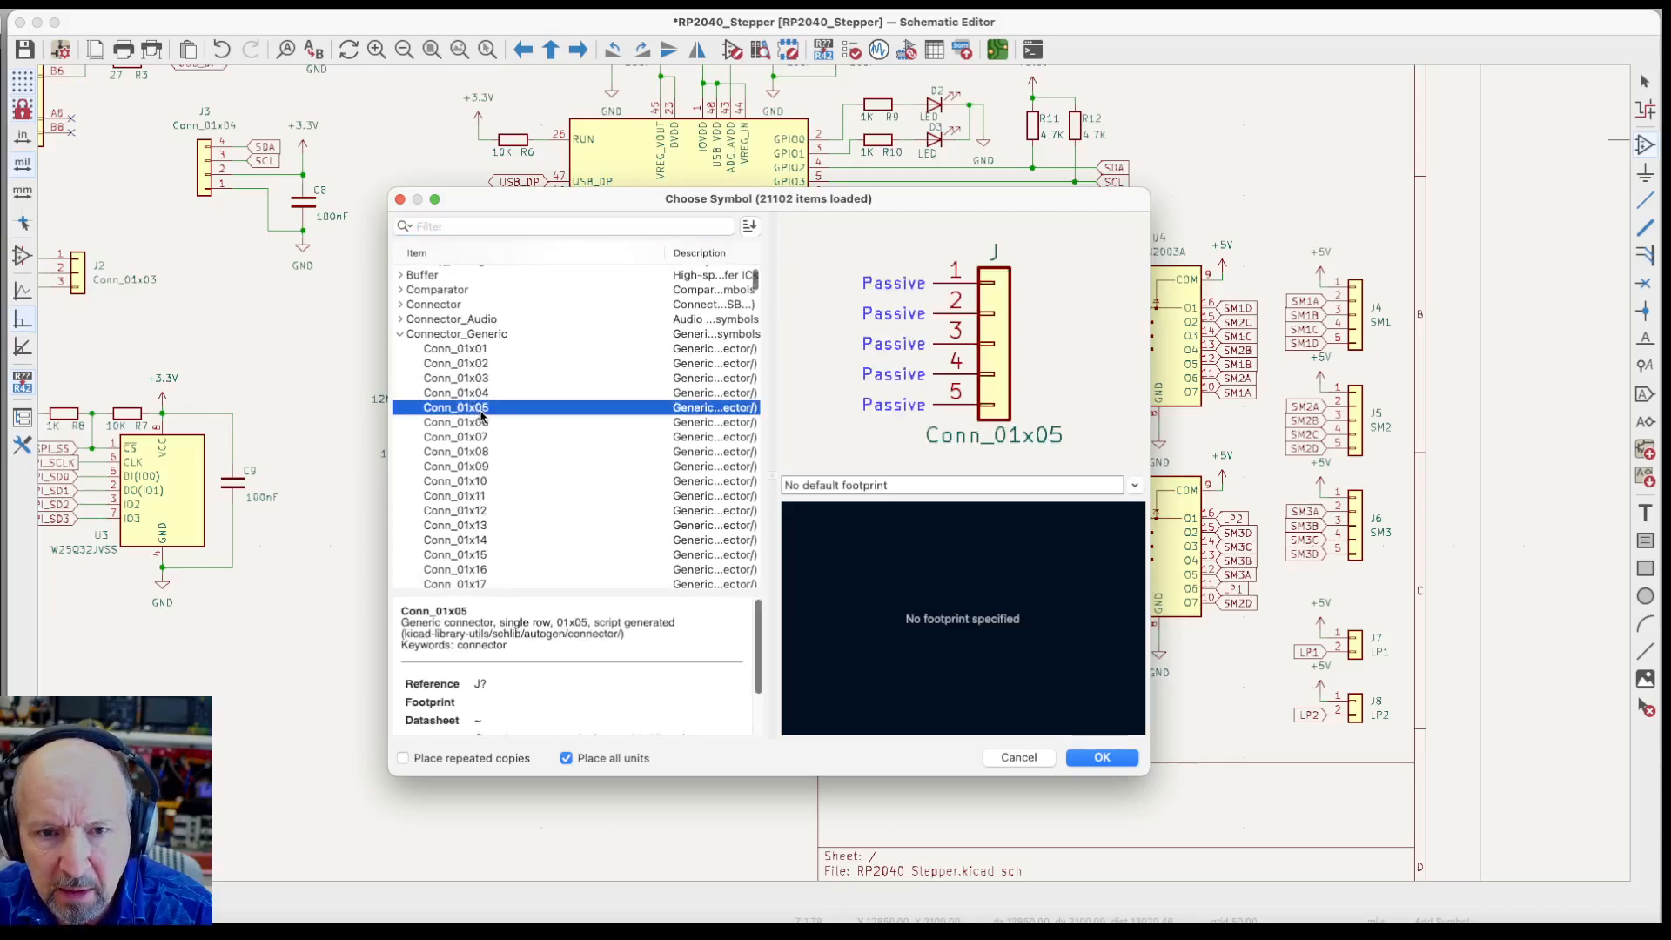
pyautogui.click(485, 423)
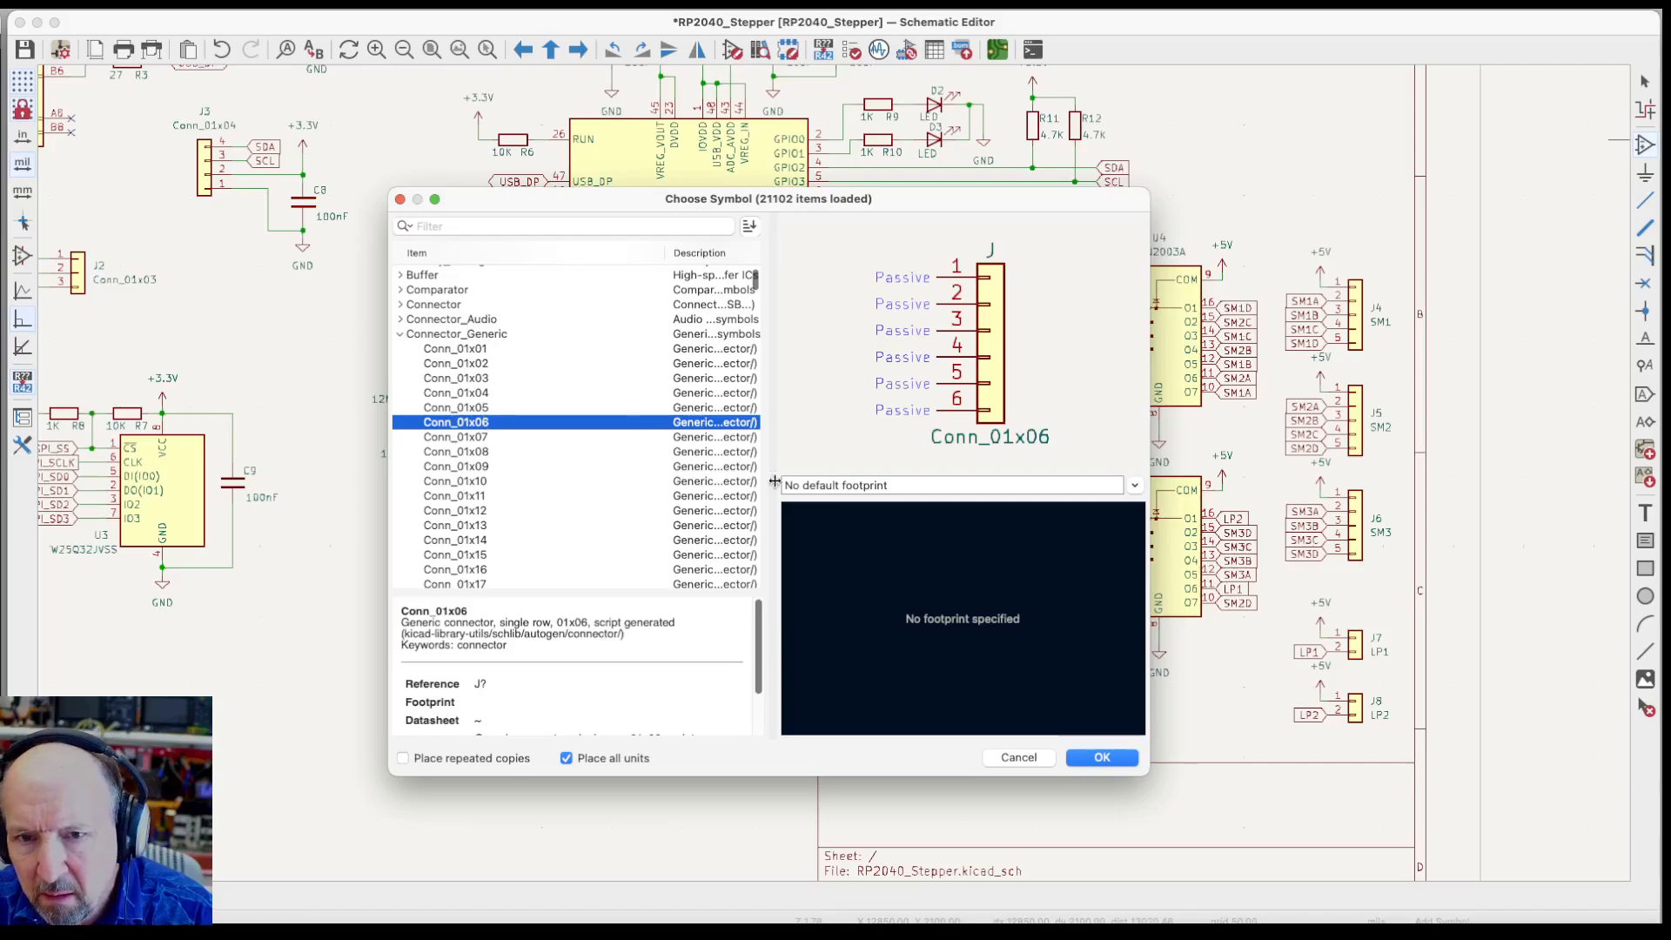
# Assign the PinHeader_1x06_P1.27mm_Vertical footprint and place the connector just right of the copied GPIO labels
pyautogui.click(827, 485)
pyautogui.scroll(-5, 1085, 664)
pyautogui.scroll(-15, 1086, 664)
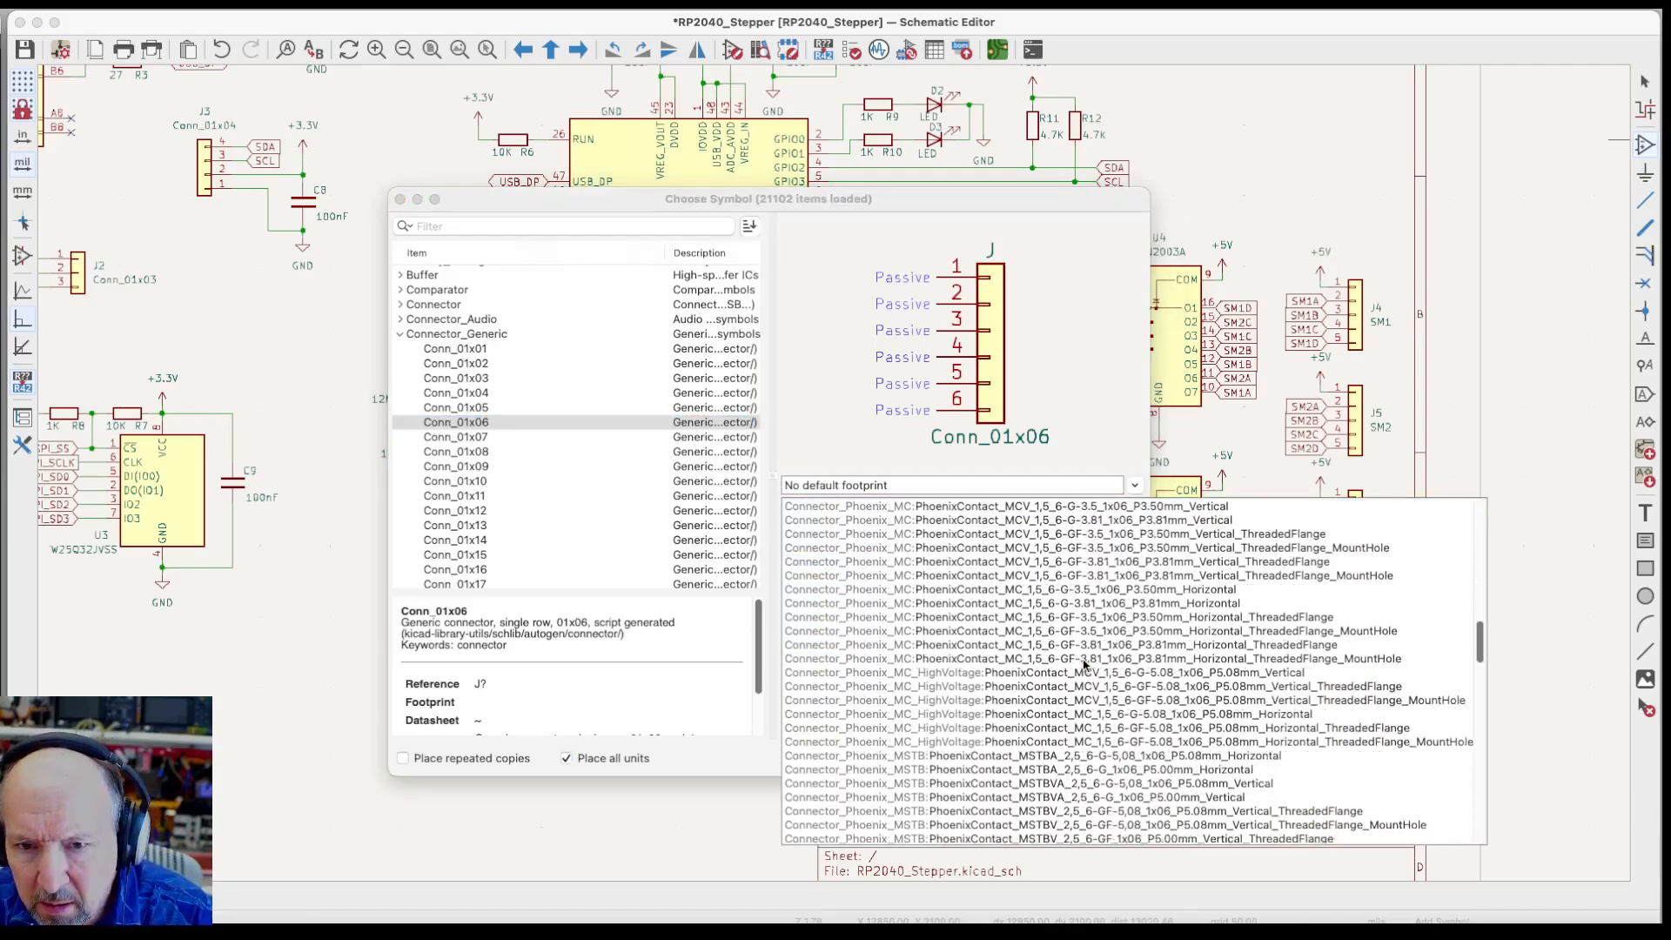
pyautogui.scroll(7, 1086, 664)
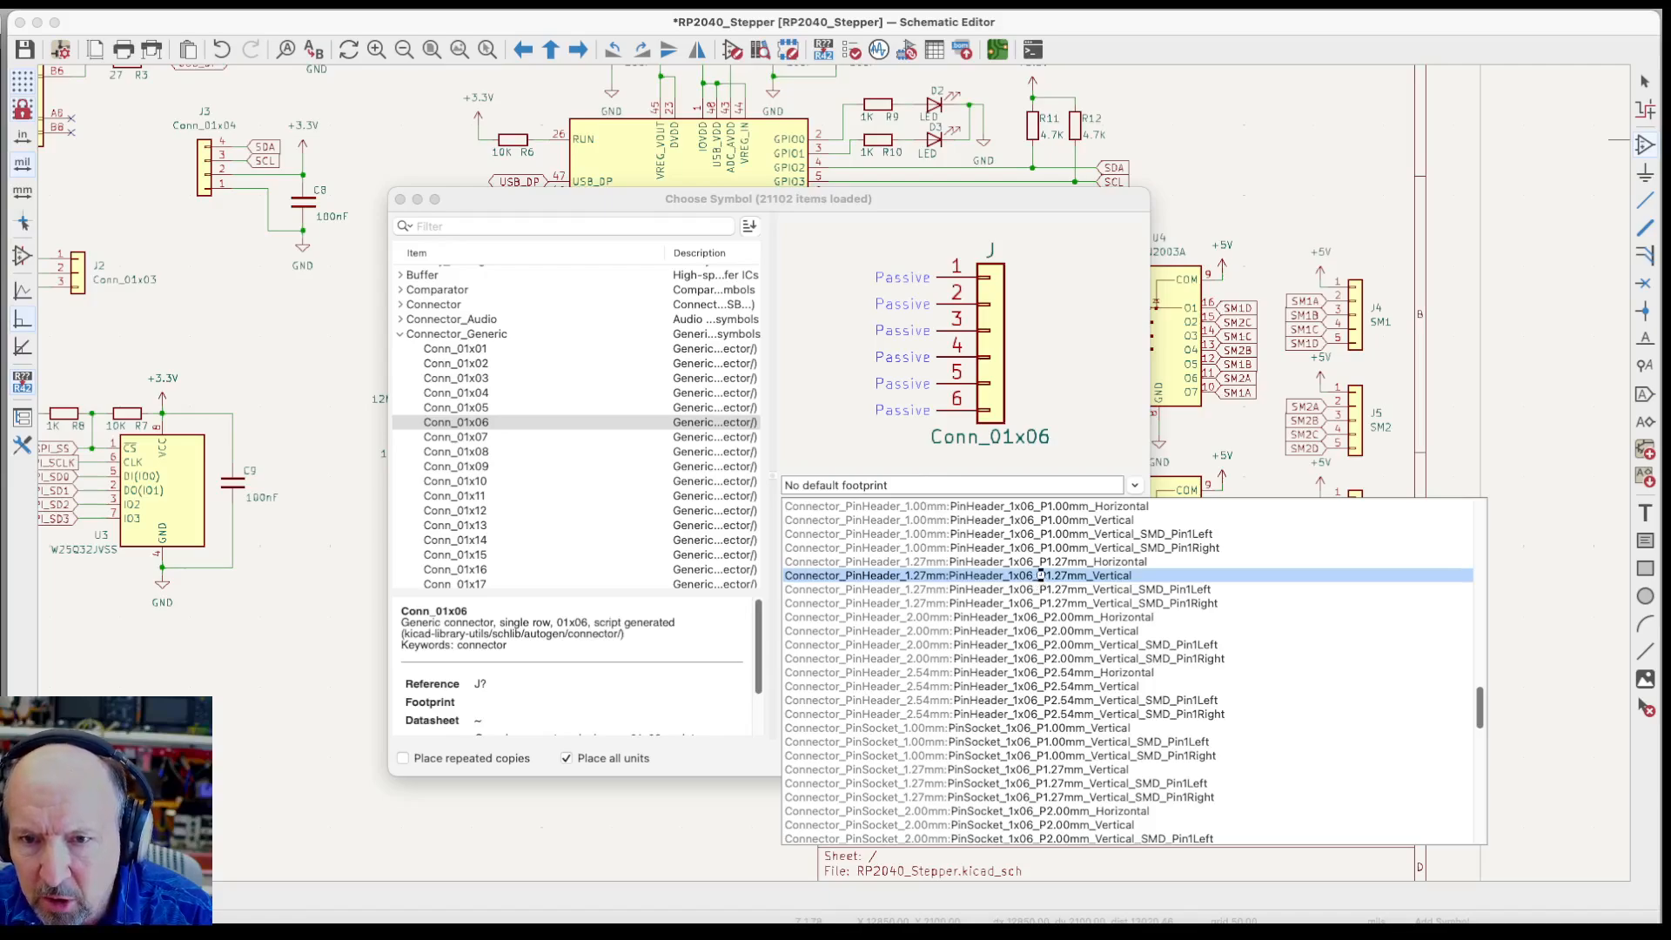
pyautogui.click(1043, 576)
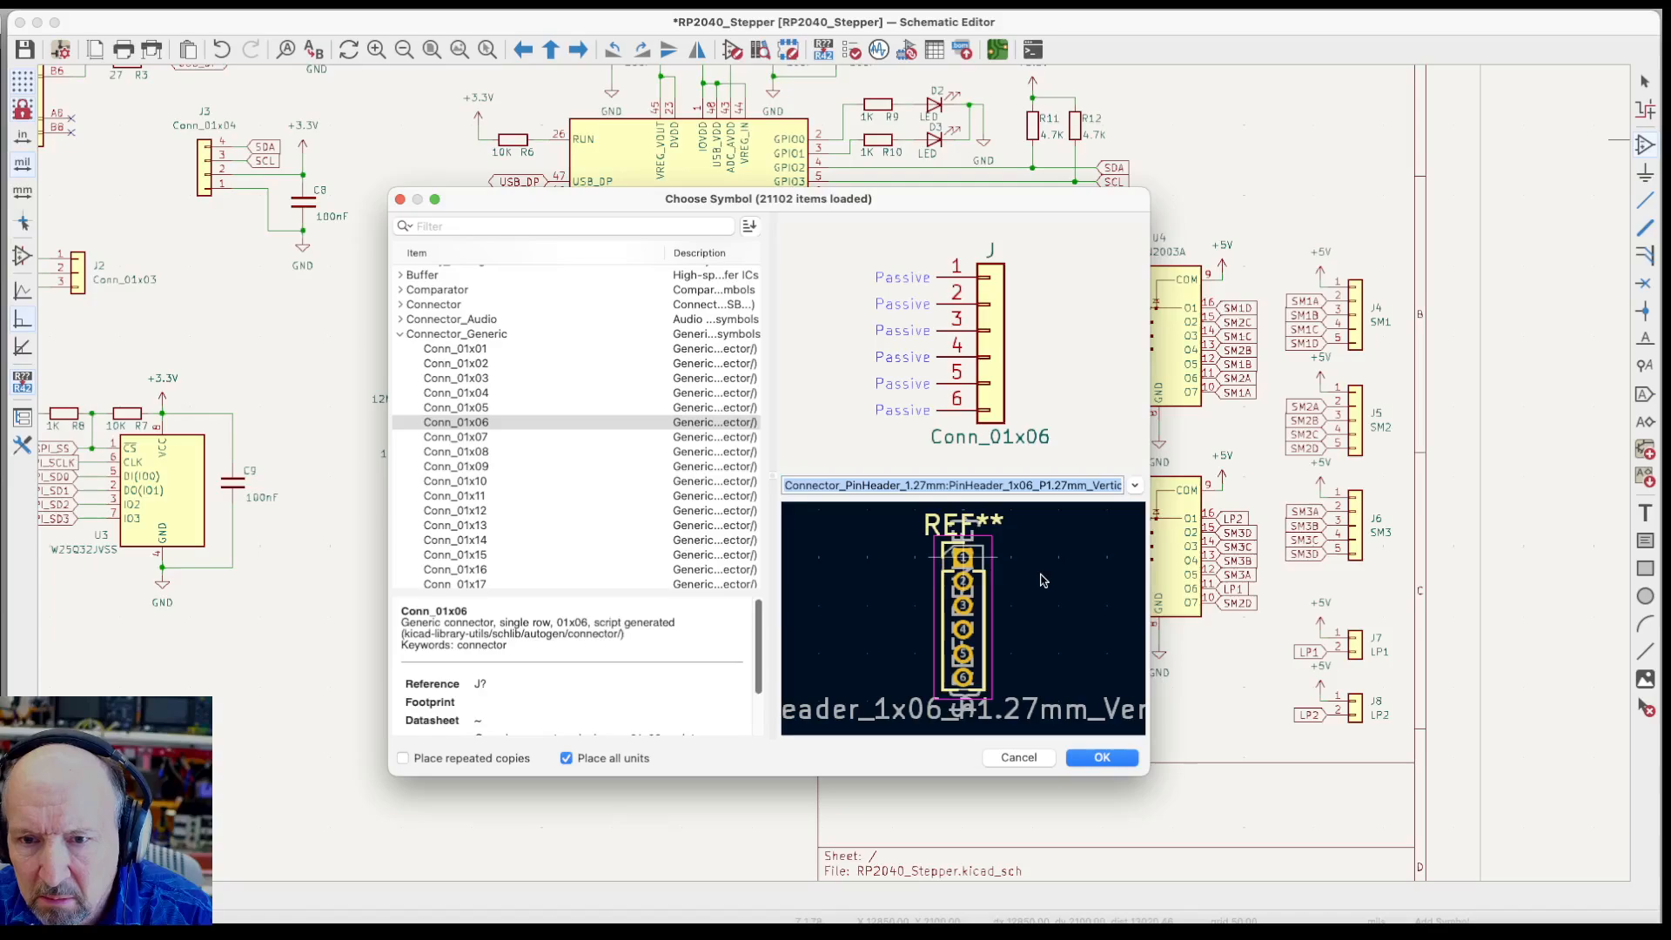
pyautogui.click(1099, 758)
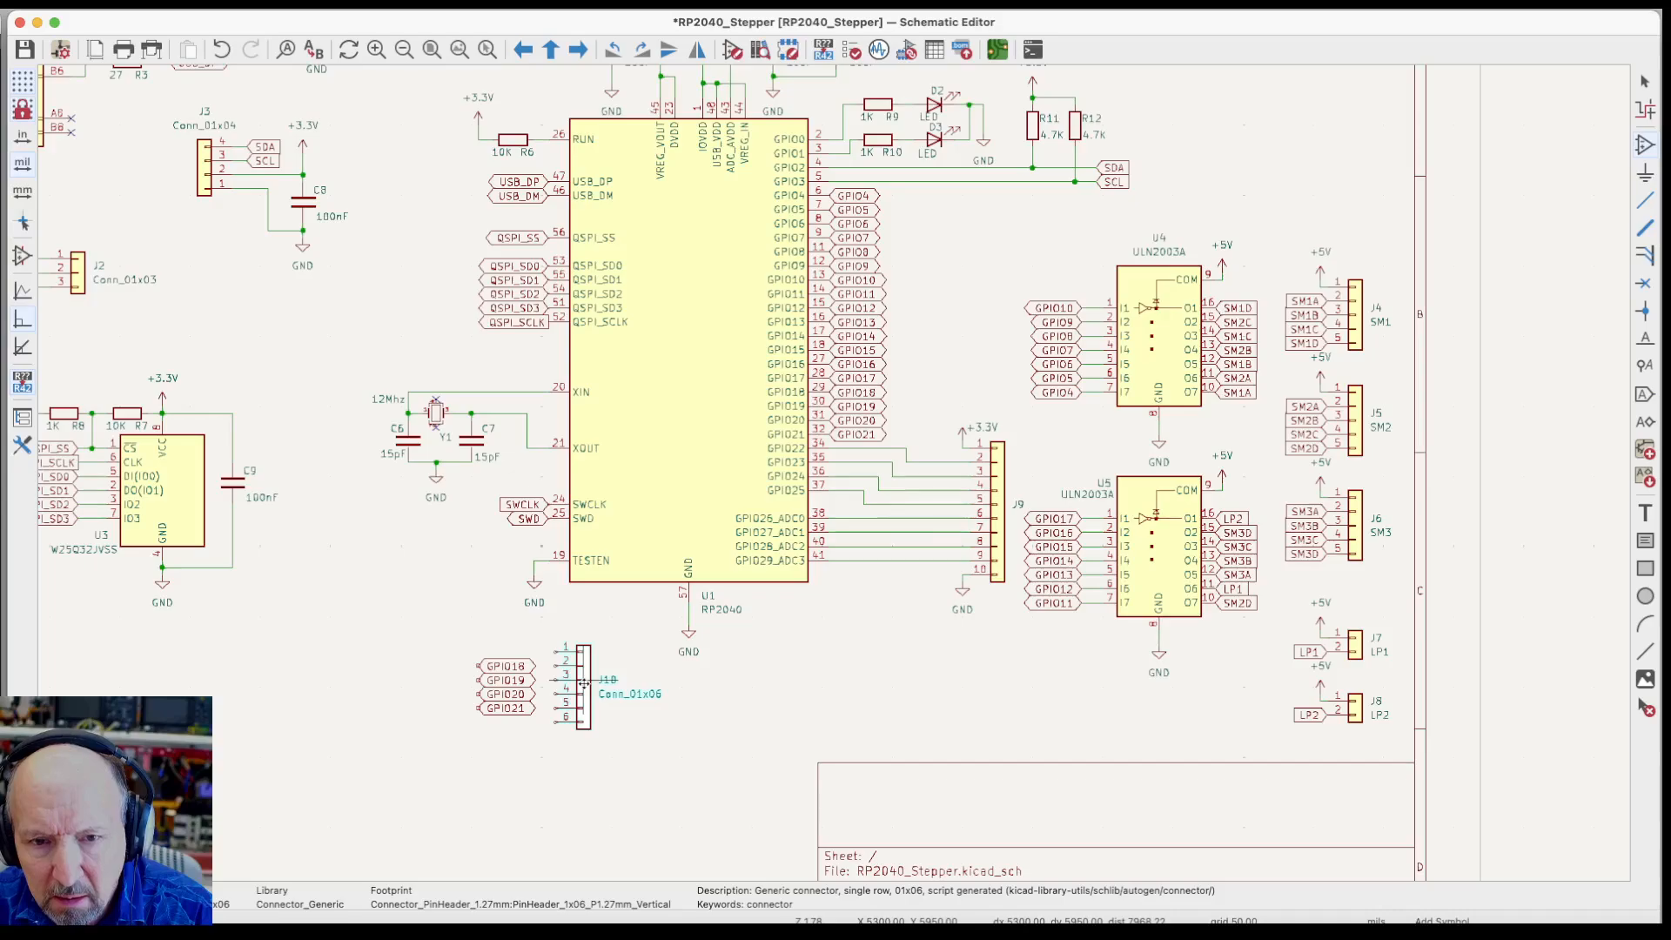
pyautogui.click(581, 685)
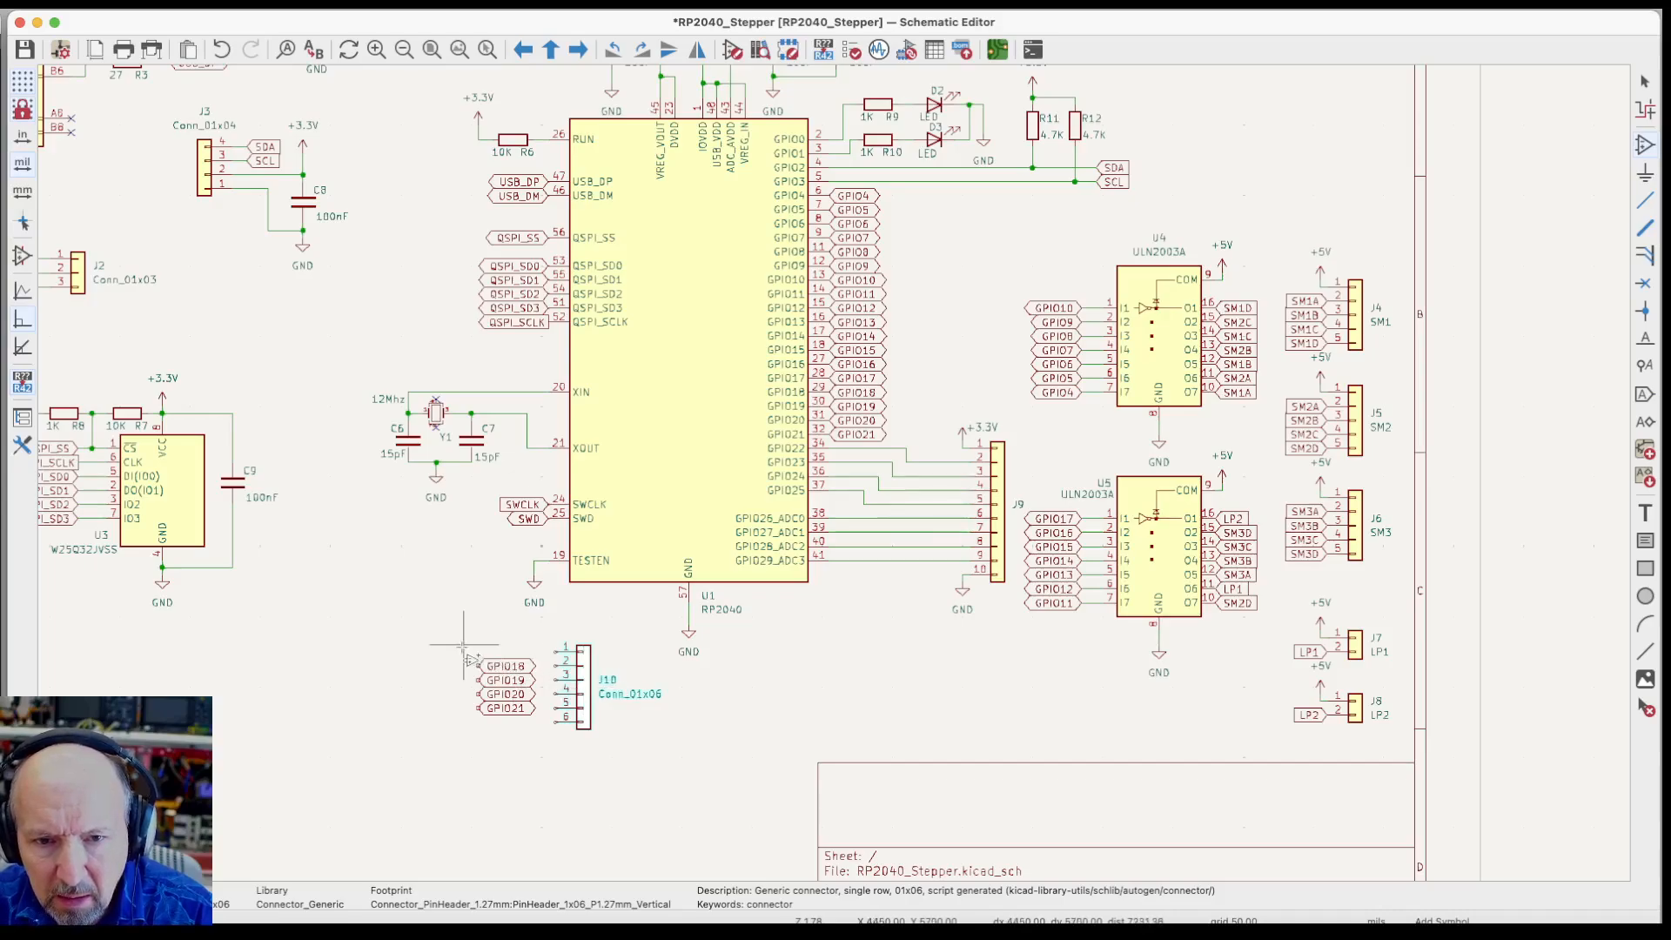
pyautogui.press('Escape')
# Rotate the new six-pin connector by 180 degrees
pyautogui.click(592, 689)
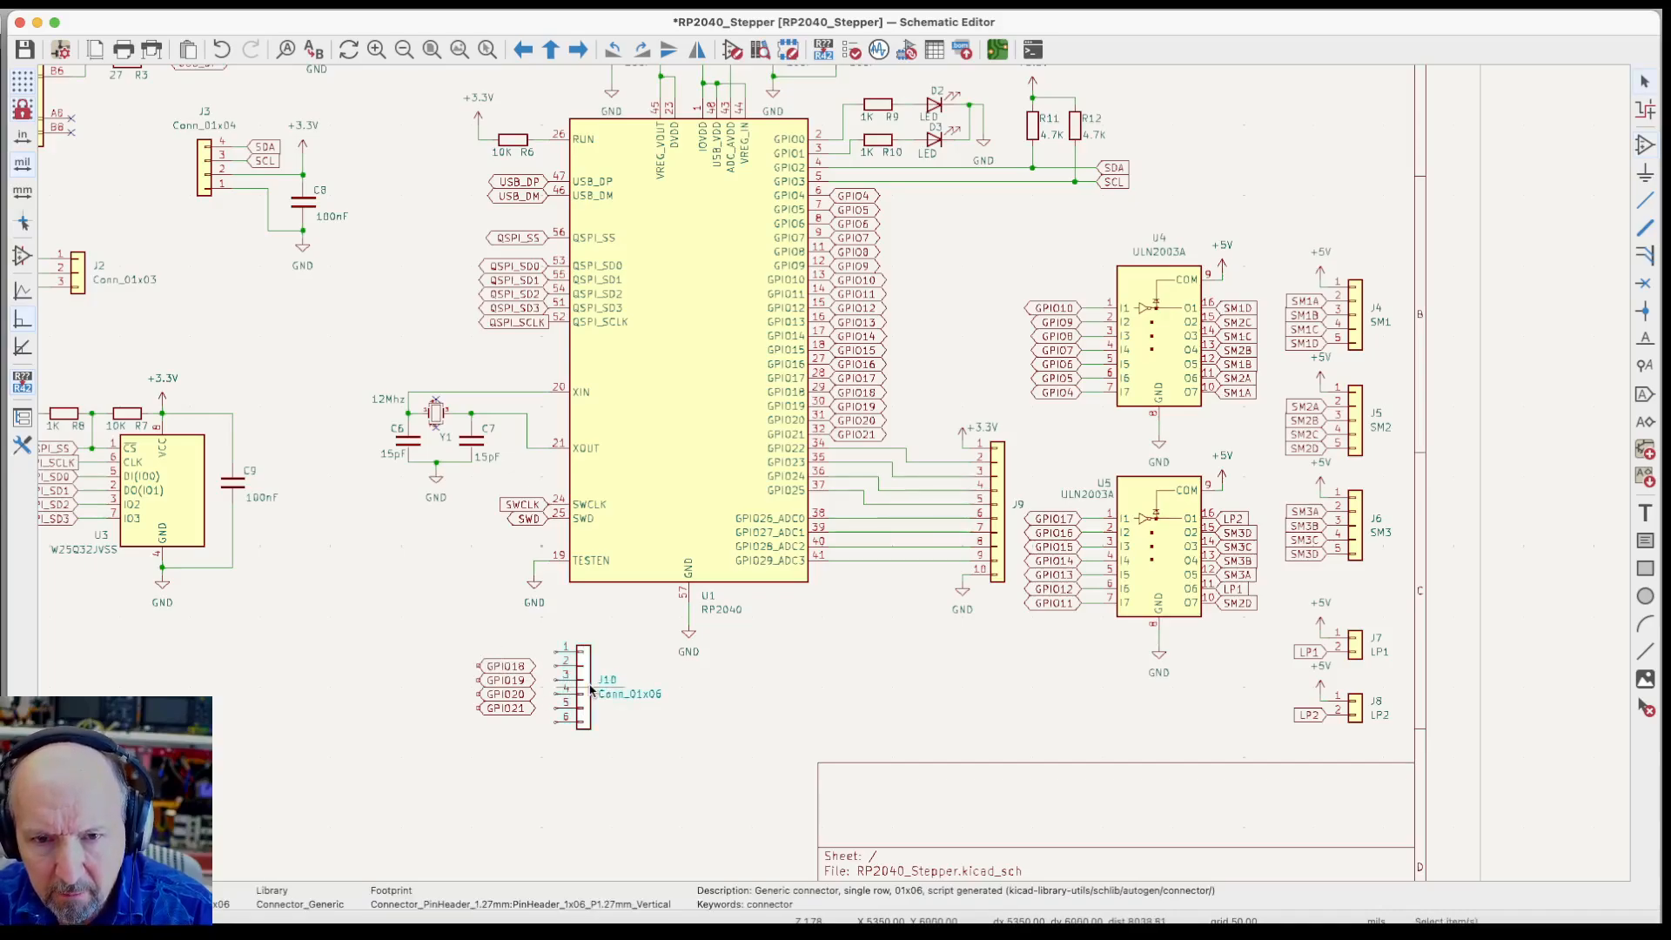
pyautogui.scroll(5, 570, 700)
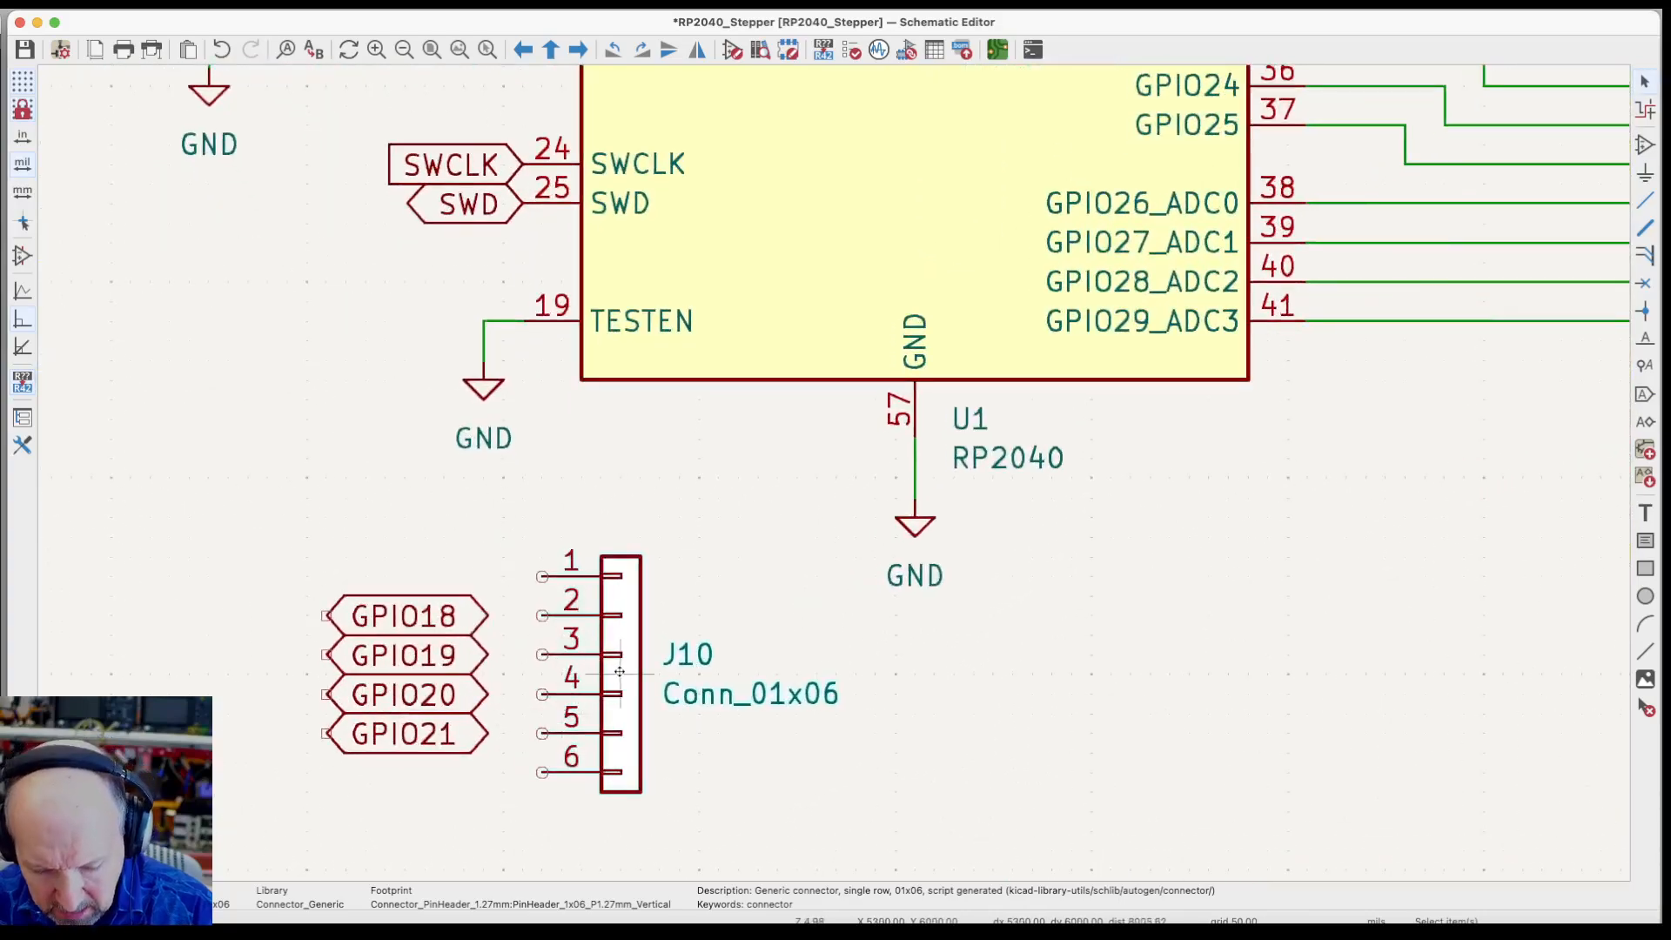
pyautogui.press('r')
pyautogui.press('r')
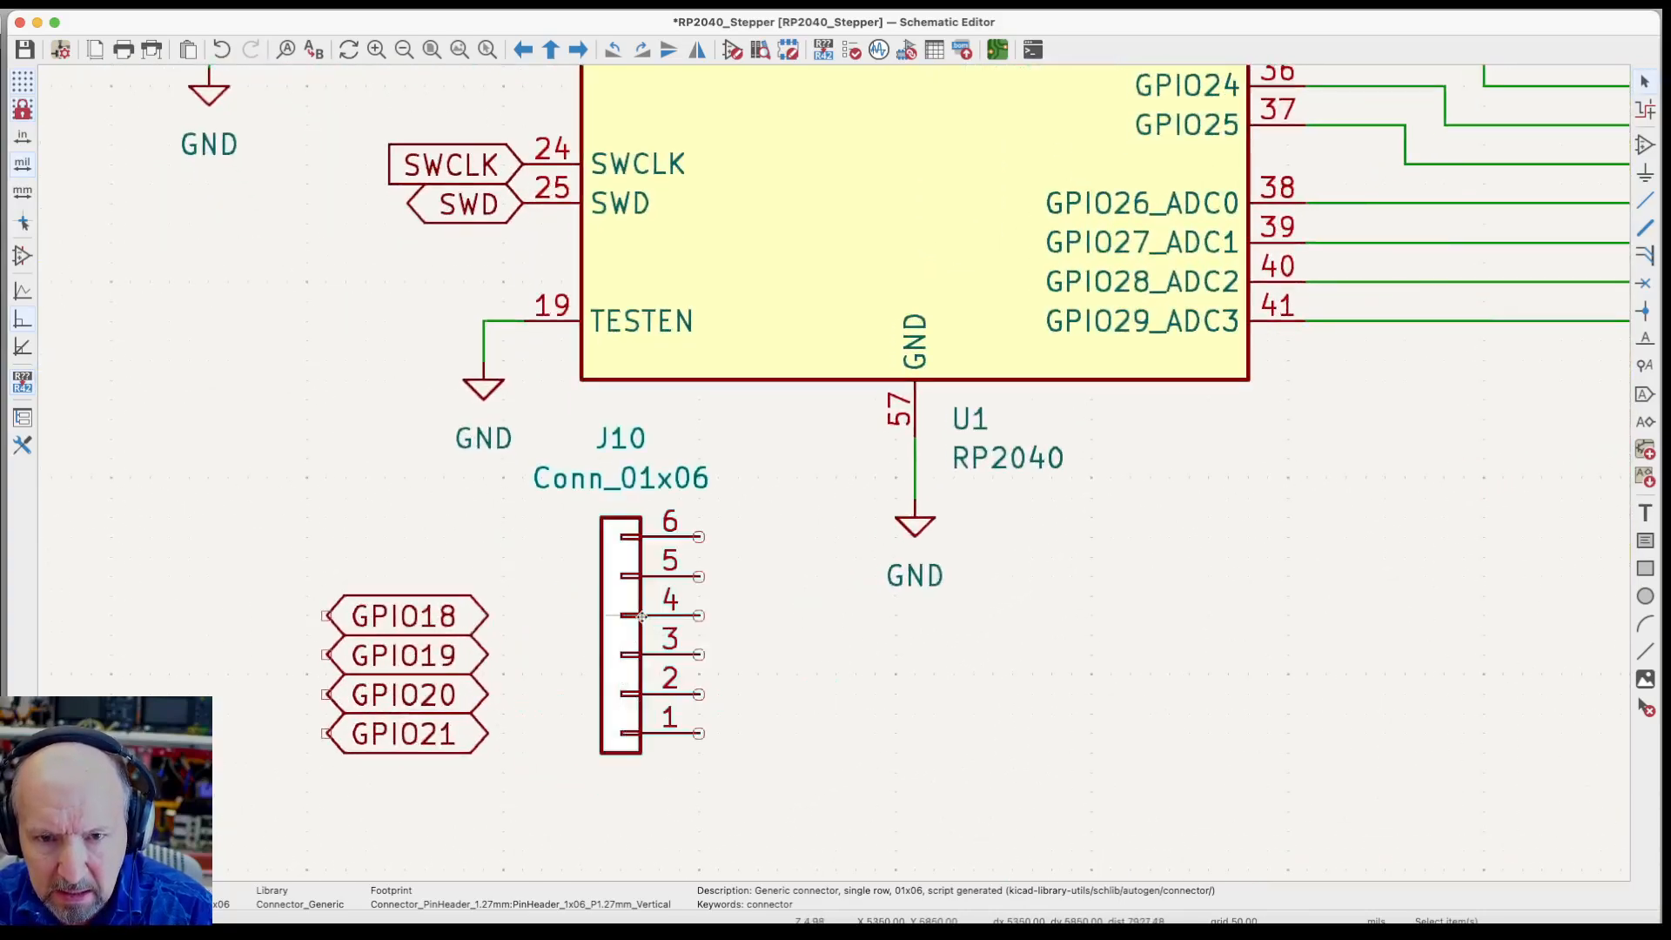
# Move connector J10 to the other side of the copied labels so pins 5 to 2 join GPIO18 to GPIO21
pyautogui.press('m')
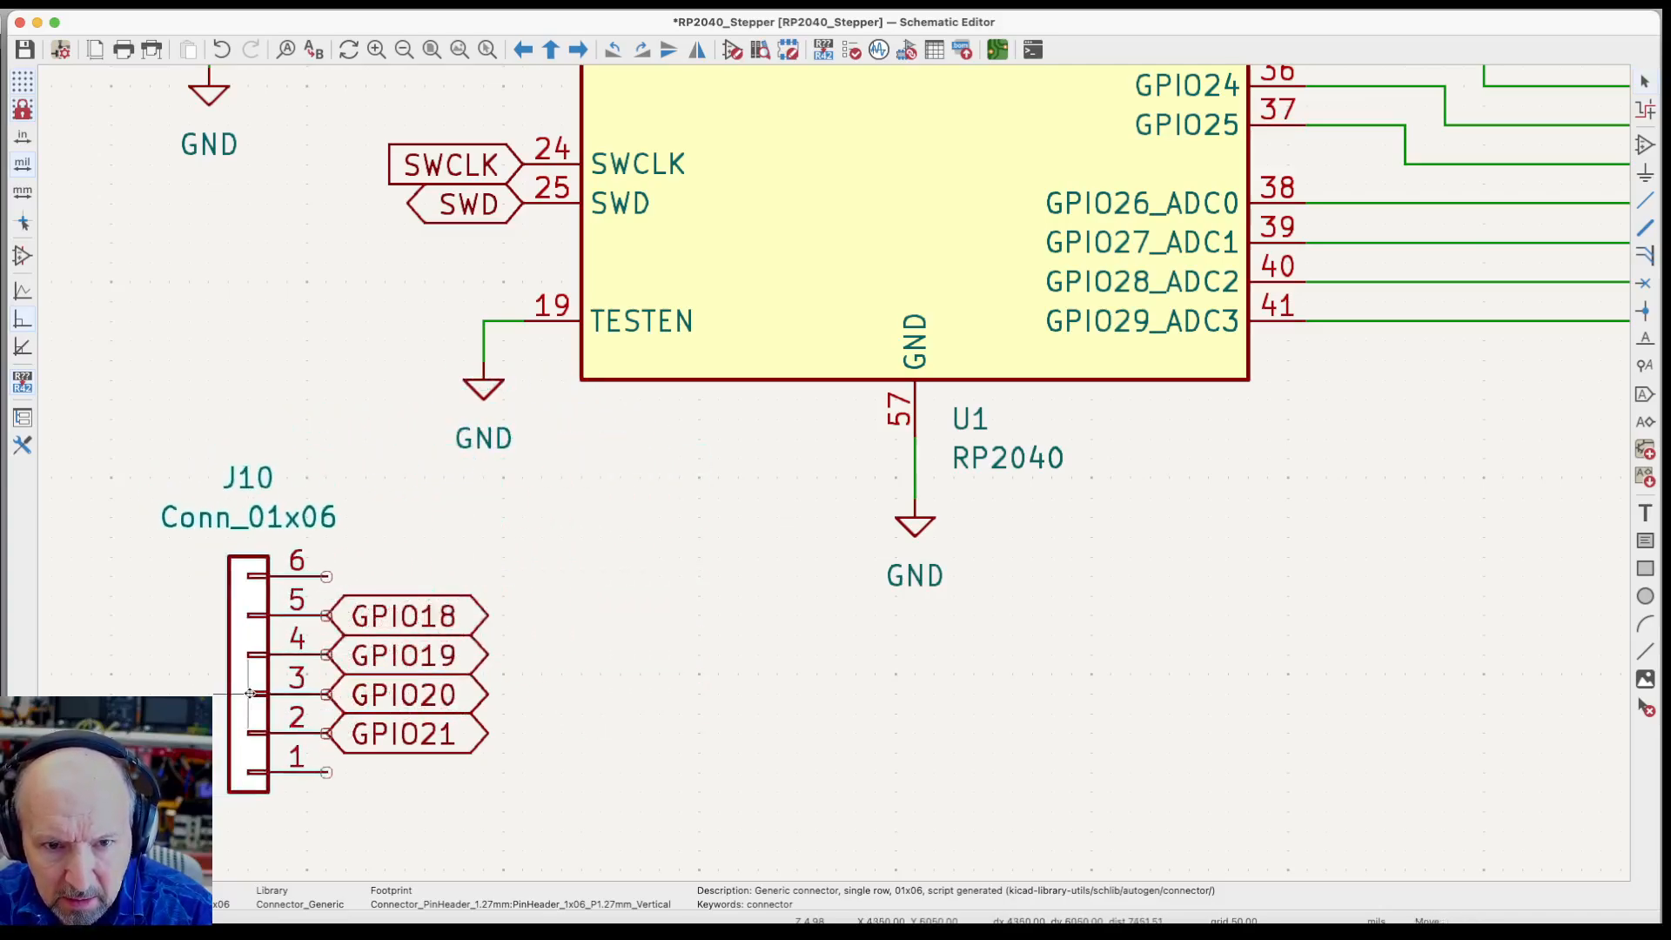
pyautogui.click(249, 694)
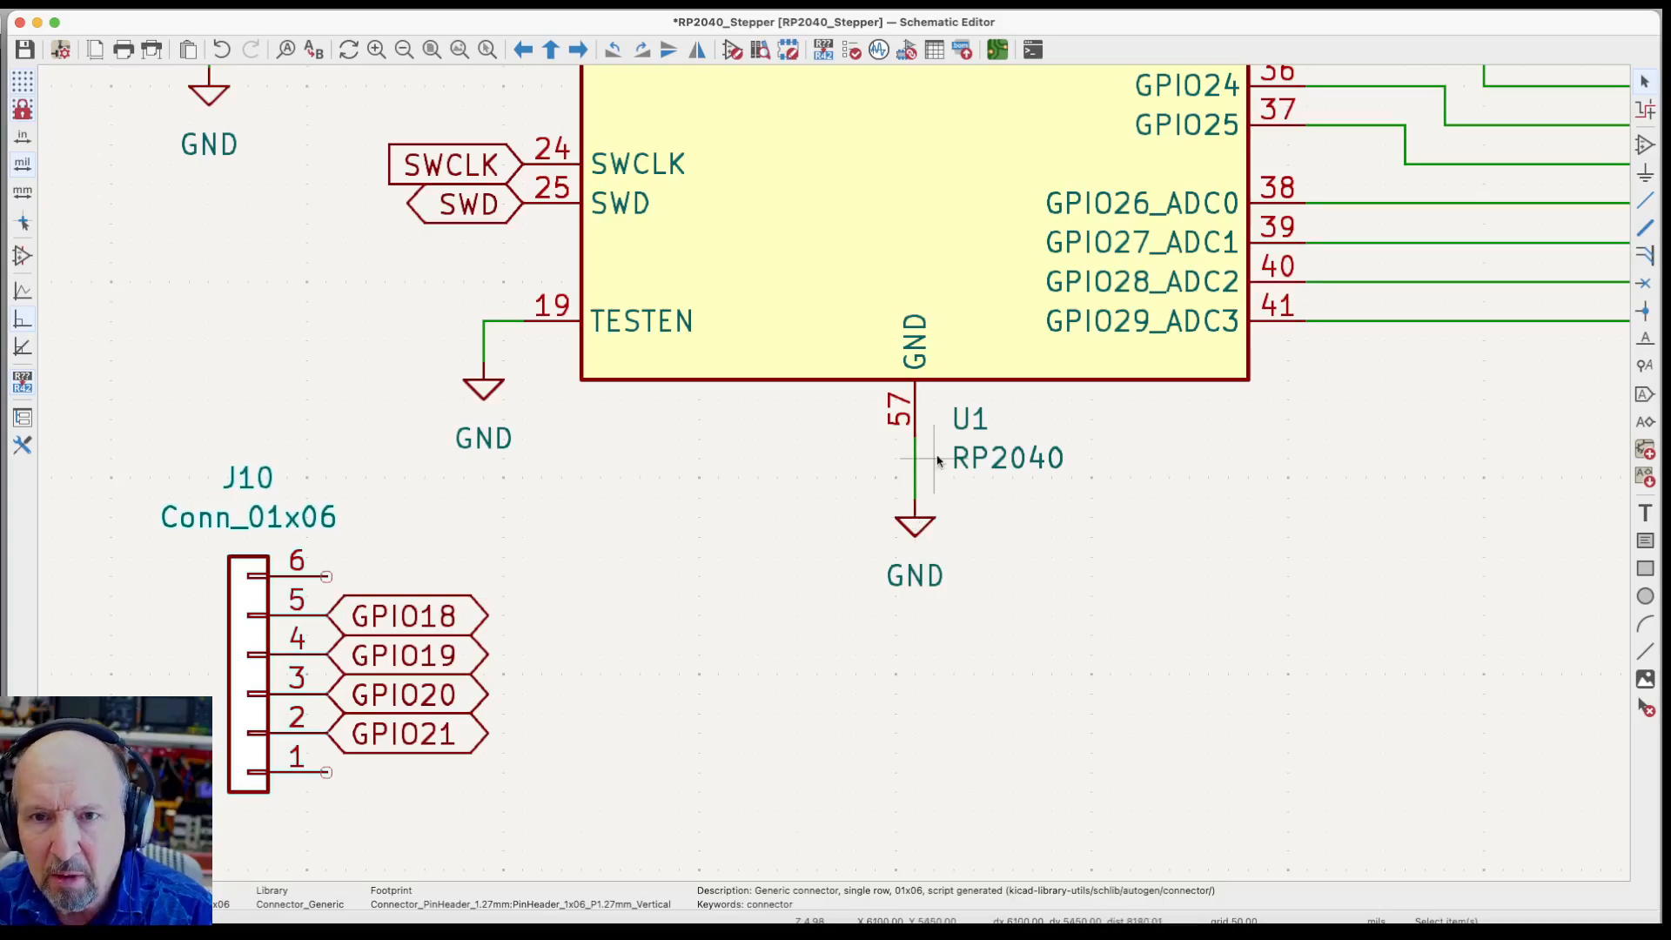
# Review the board layout around U1 and J9 in the PCB Editor and return to the schematic
pyautogui.click(998, 49)
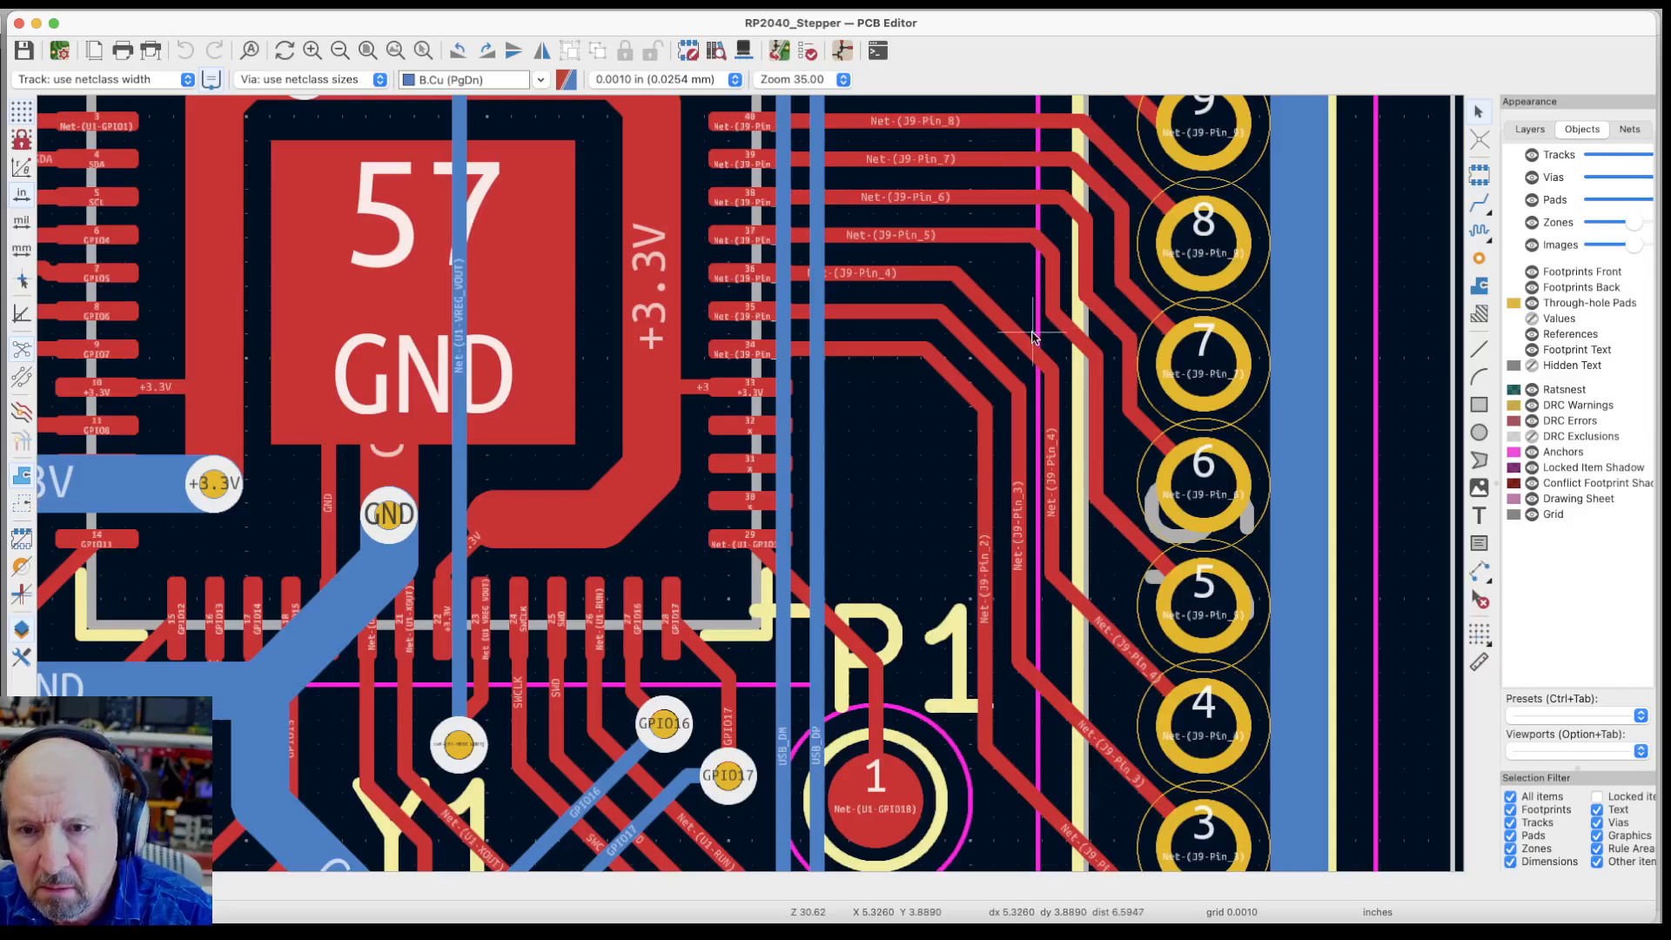
pyautogui.scroll(-5, 1034, 338)
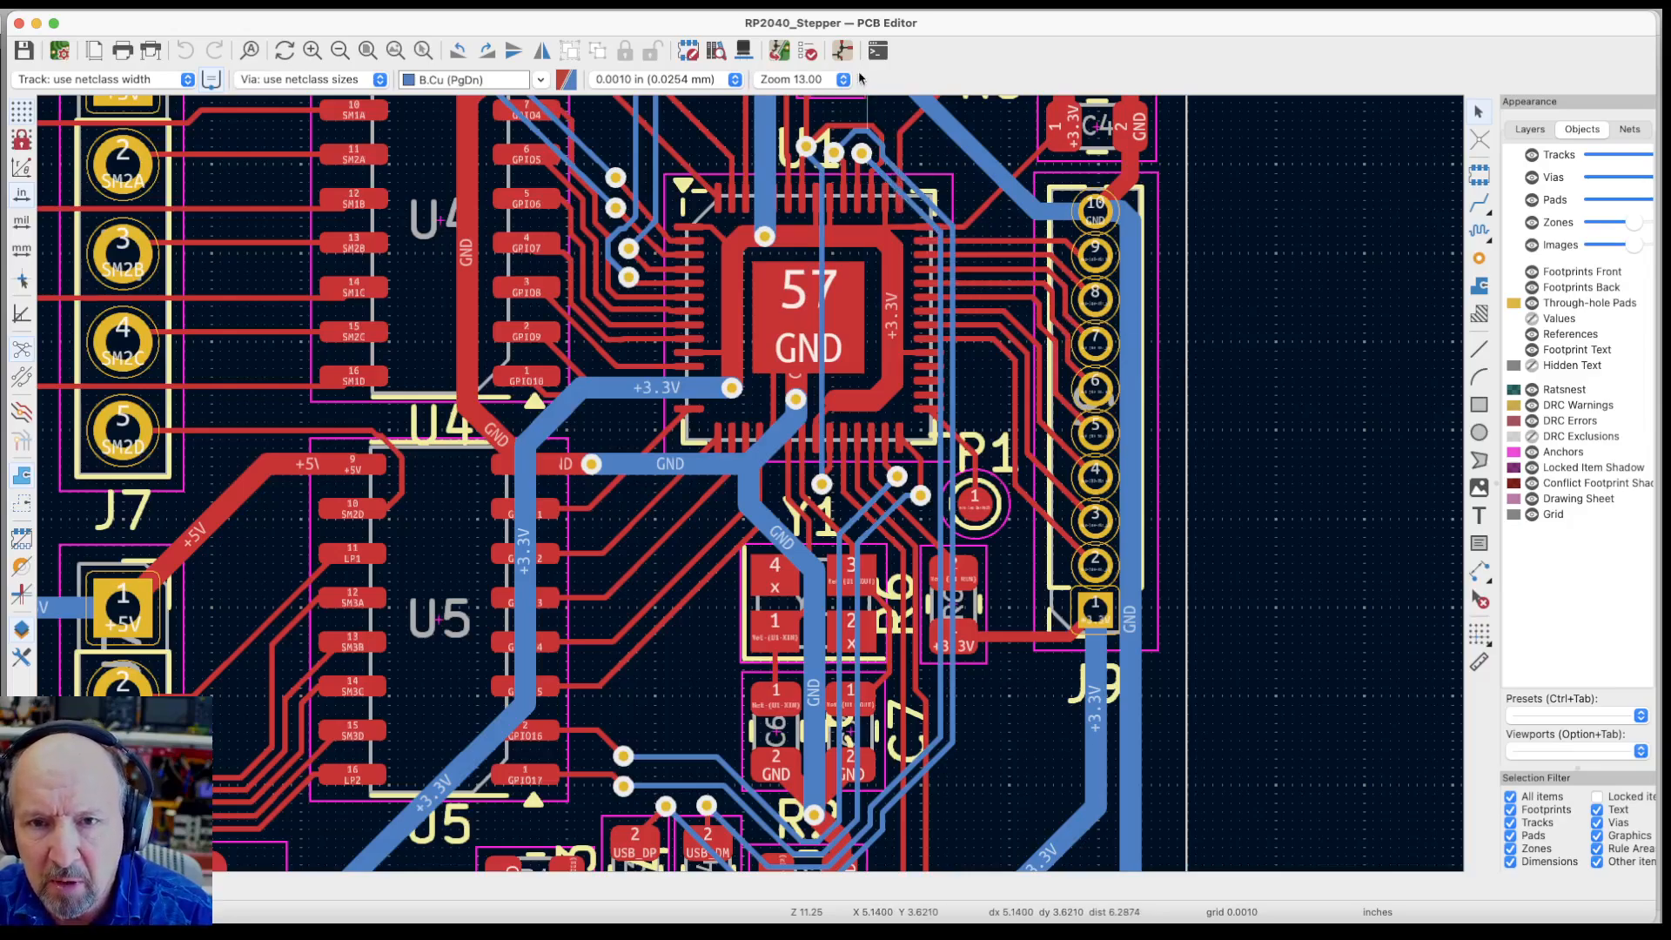
pyautogui.click(843, 52)
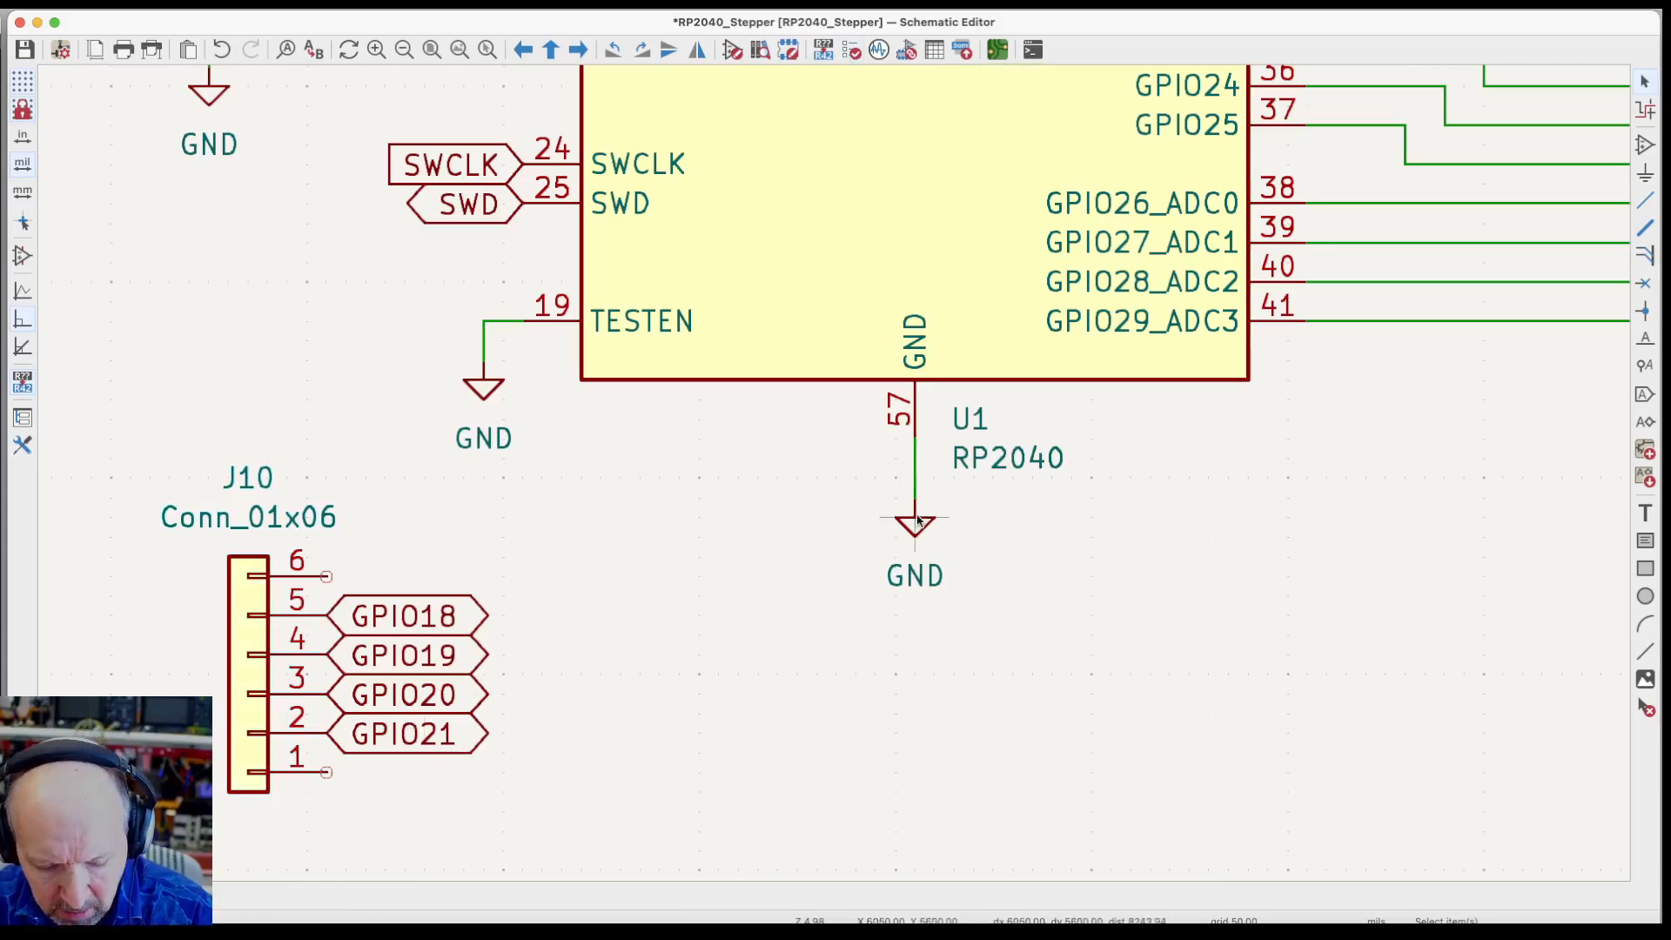
# Duplicate the GND symbol under U1 and place the copy just below pin 1 of J10
pyautogui.hotkey('ctrl', 'd')
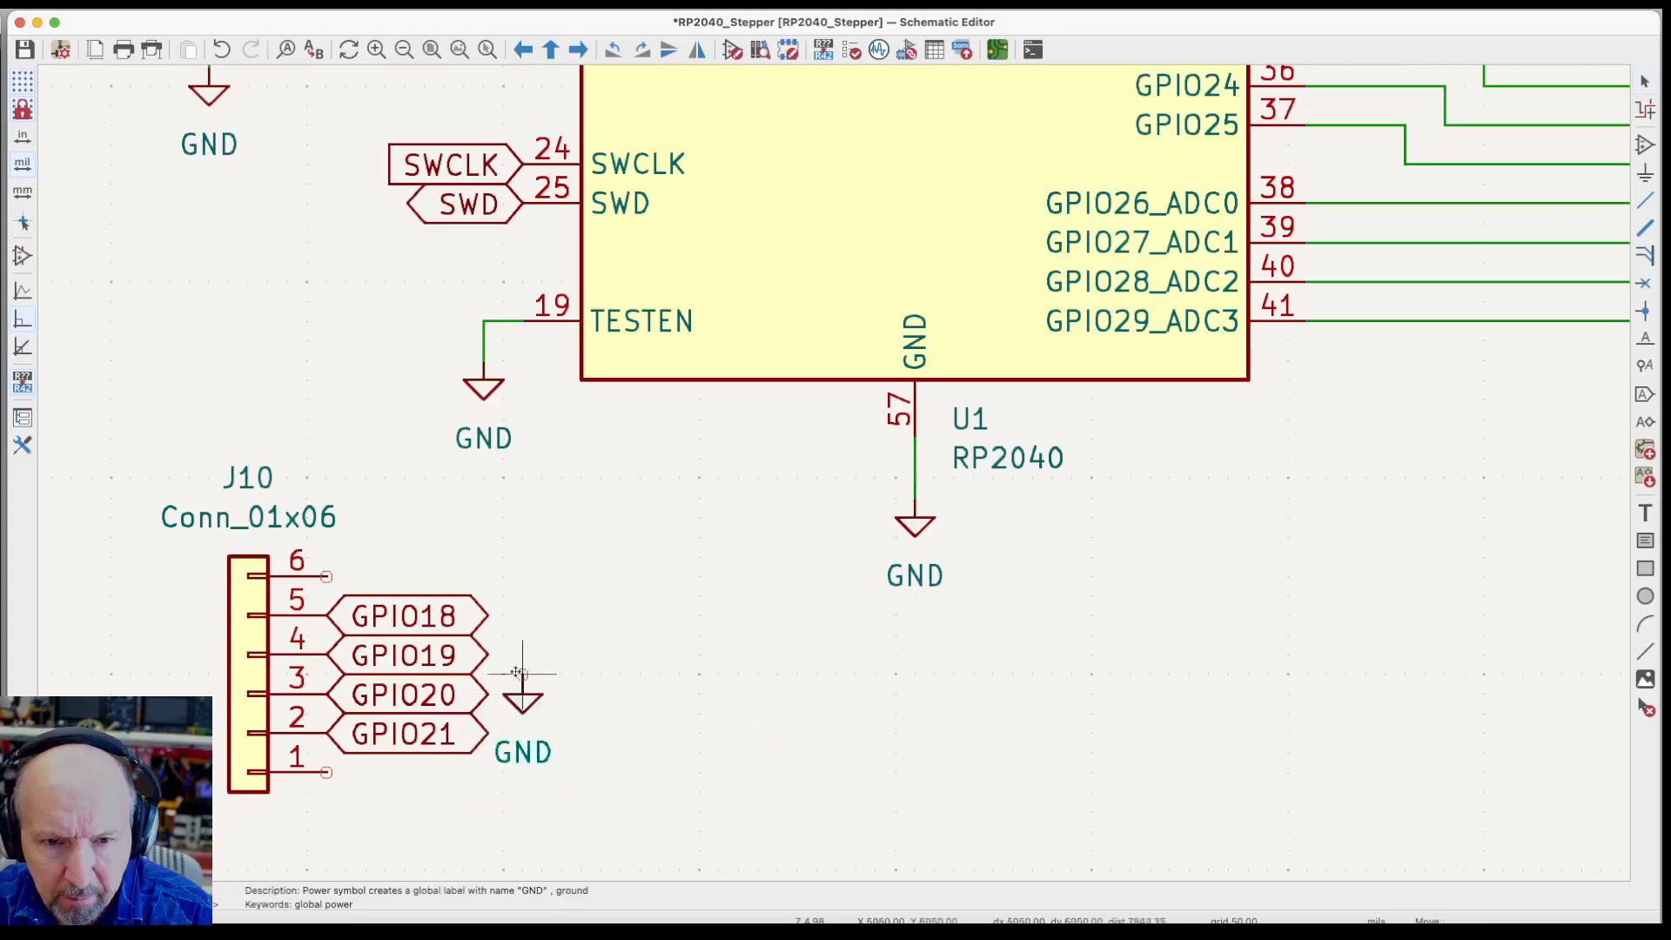
pyautogui.scroll(-1, 560, 566)
pyautogui.scroll(3, 422, 727)
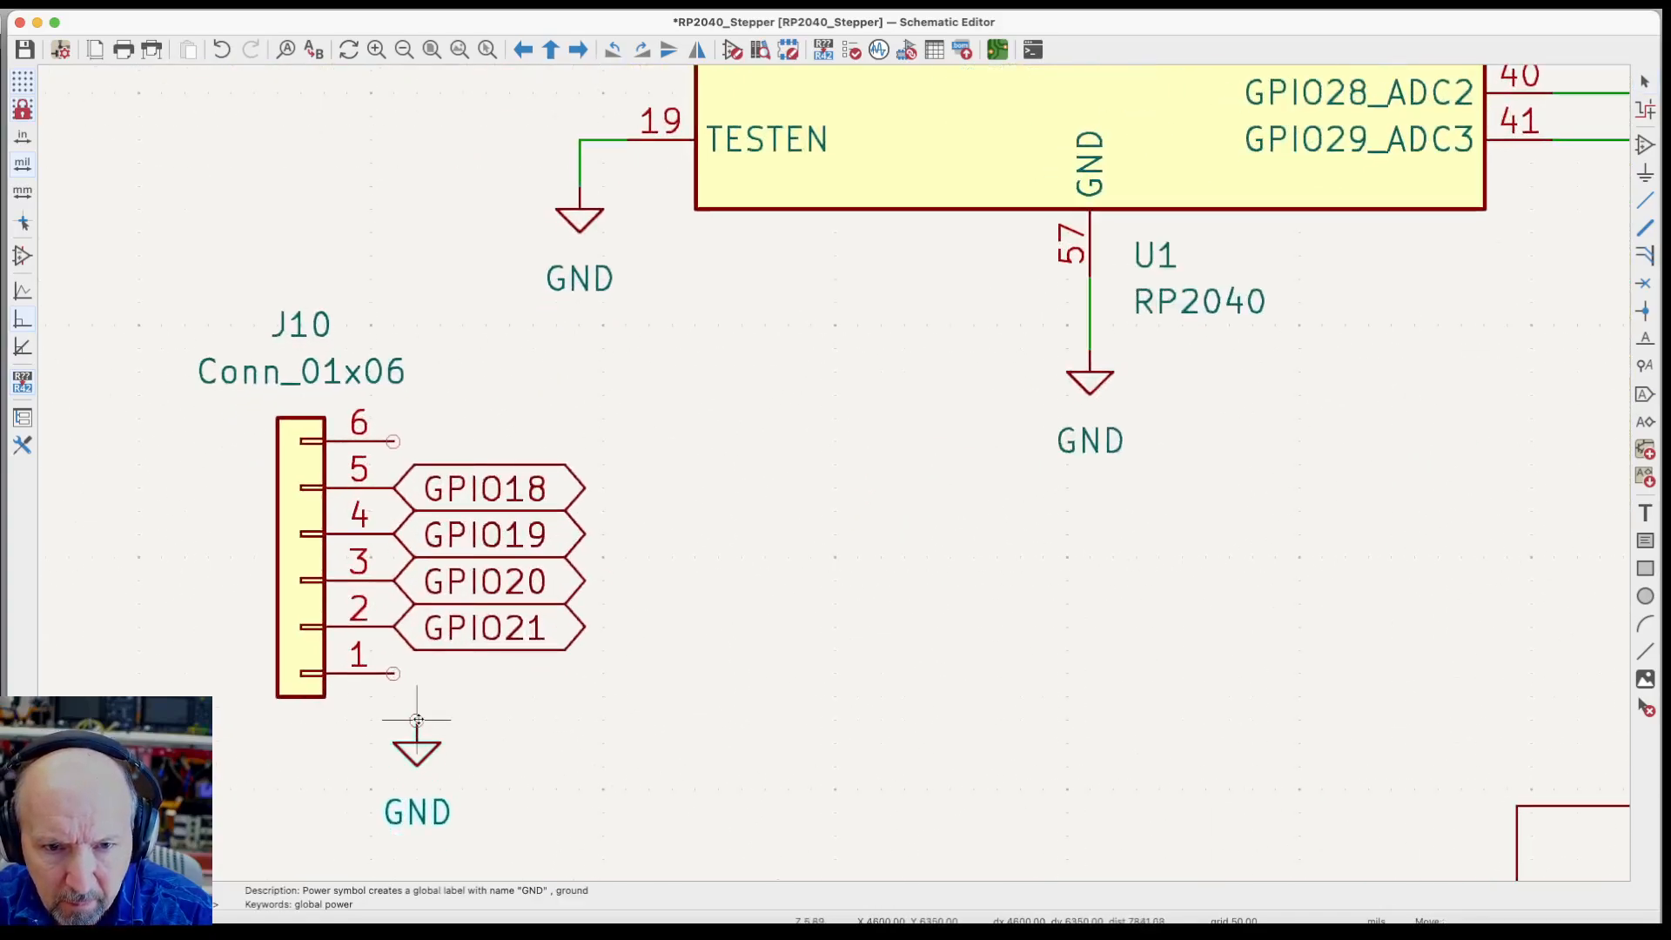
pyautogui.scroll(-1, 418, 701)
pyautogui.click(416, 700)
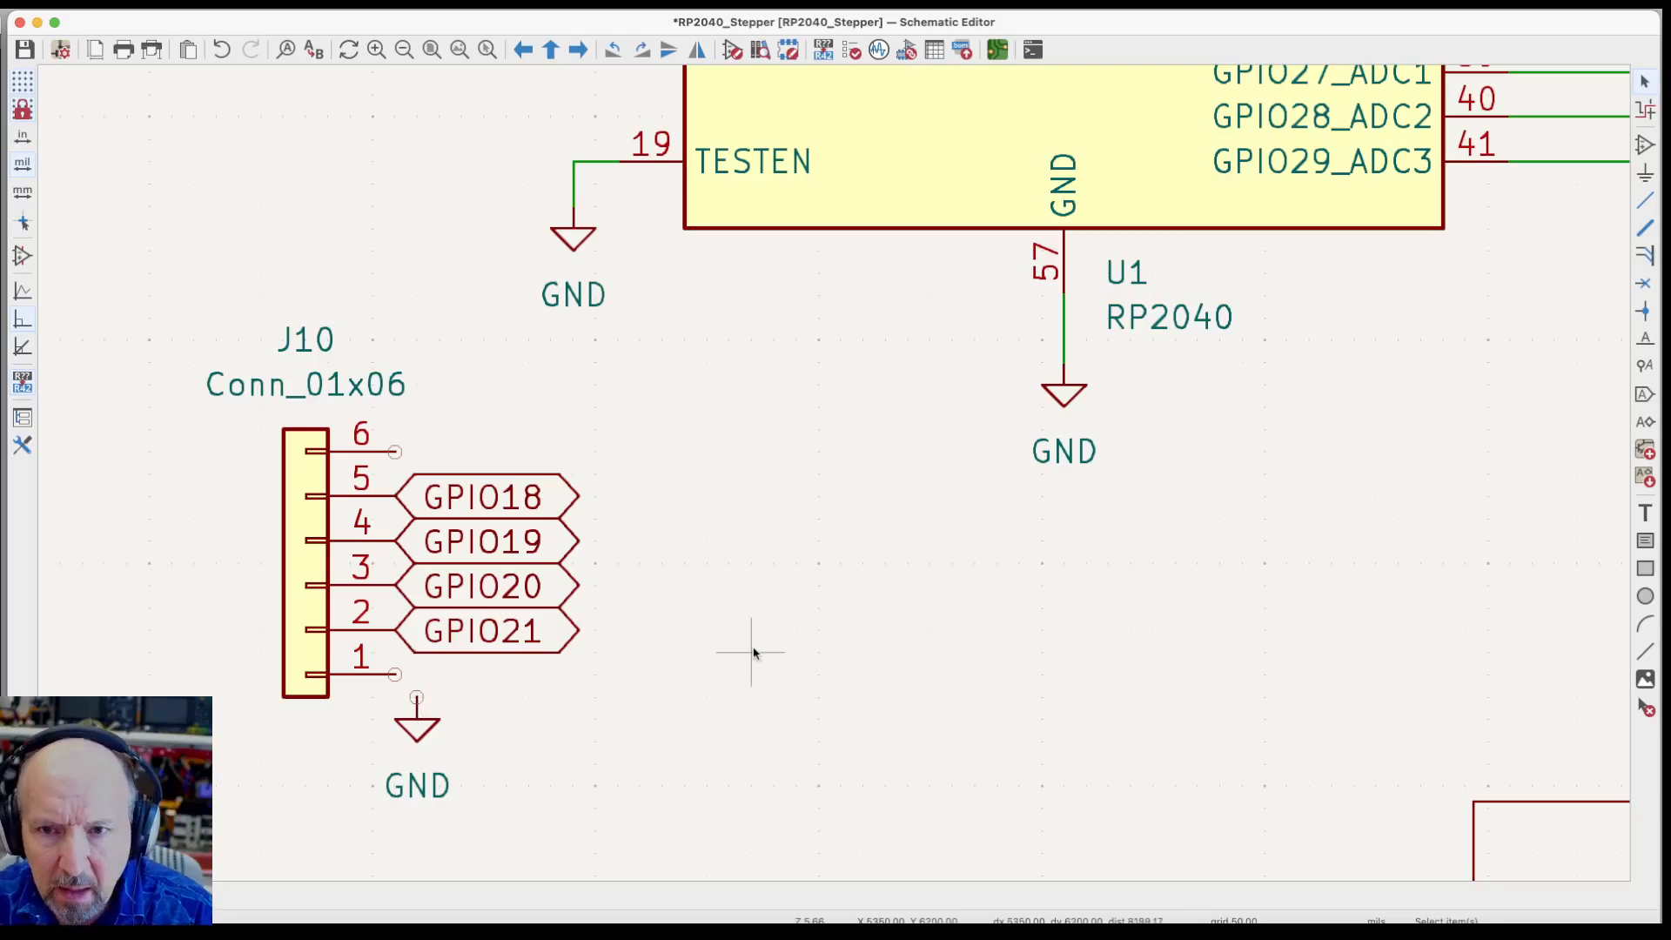
# Copy the +3.3V power symbol above U3 and place the copy just above pin 6 of J10
pyautogui.scroll(-4, 870, 625)
pyautogui.scroll(2, 870, 625)
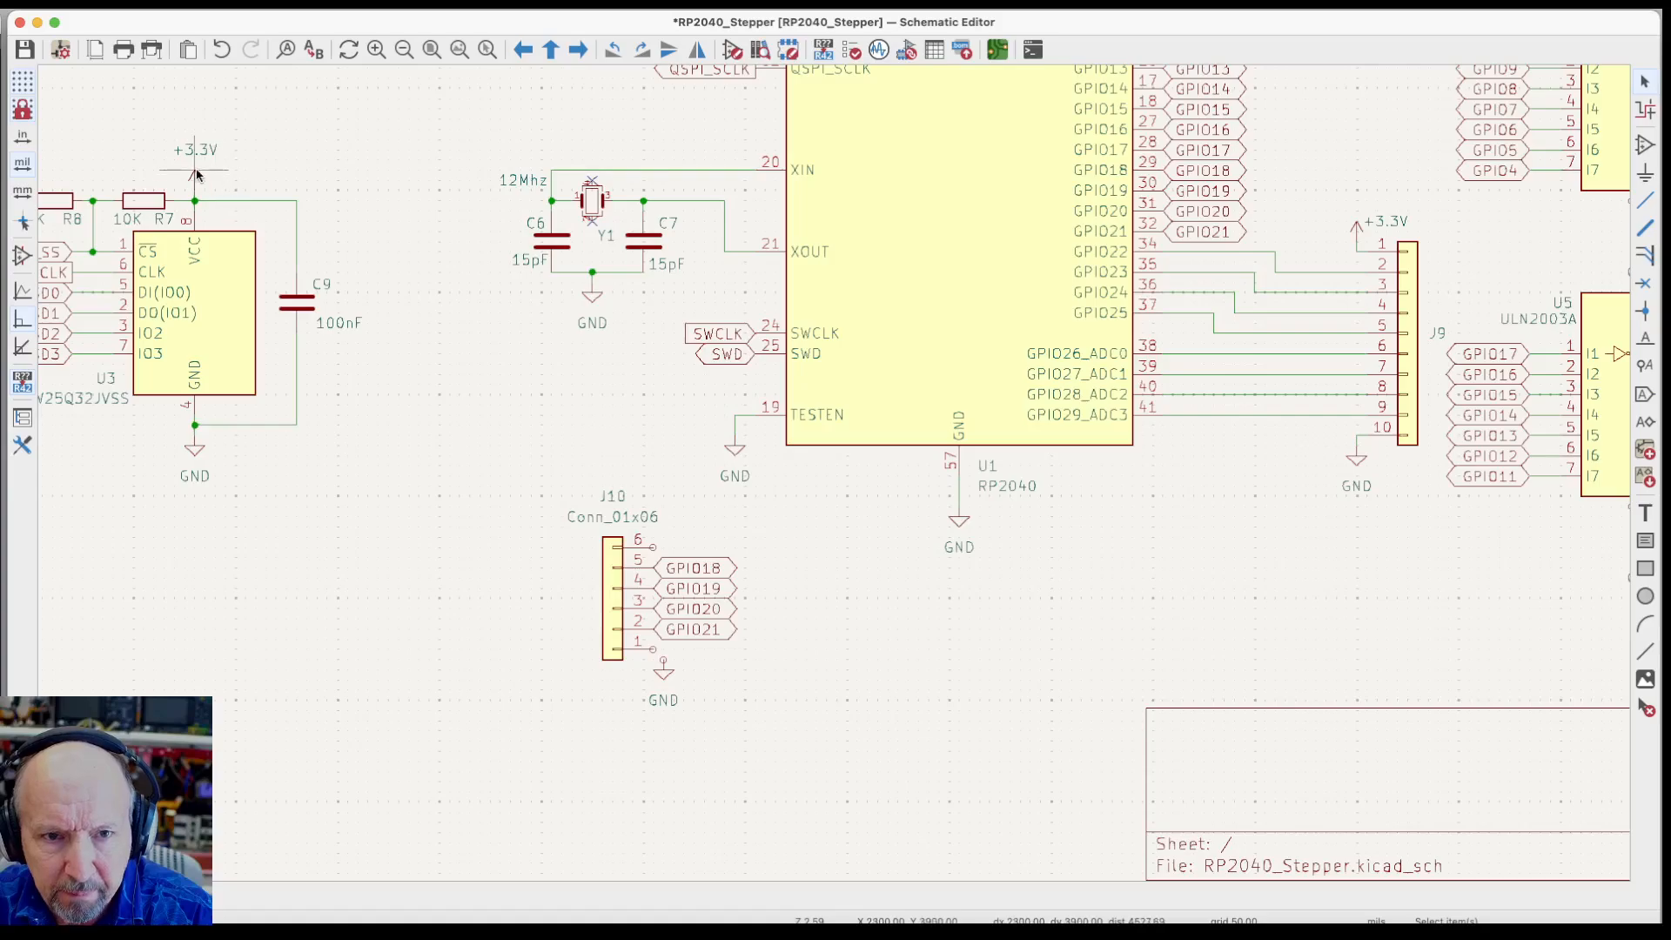
pyautogui.press('m')
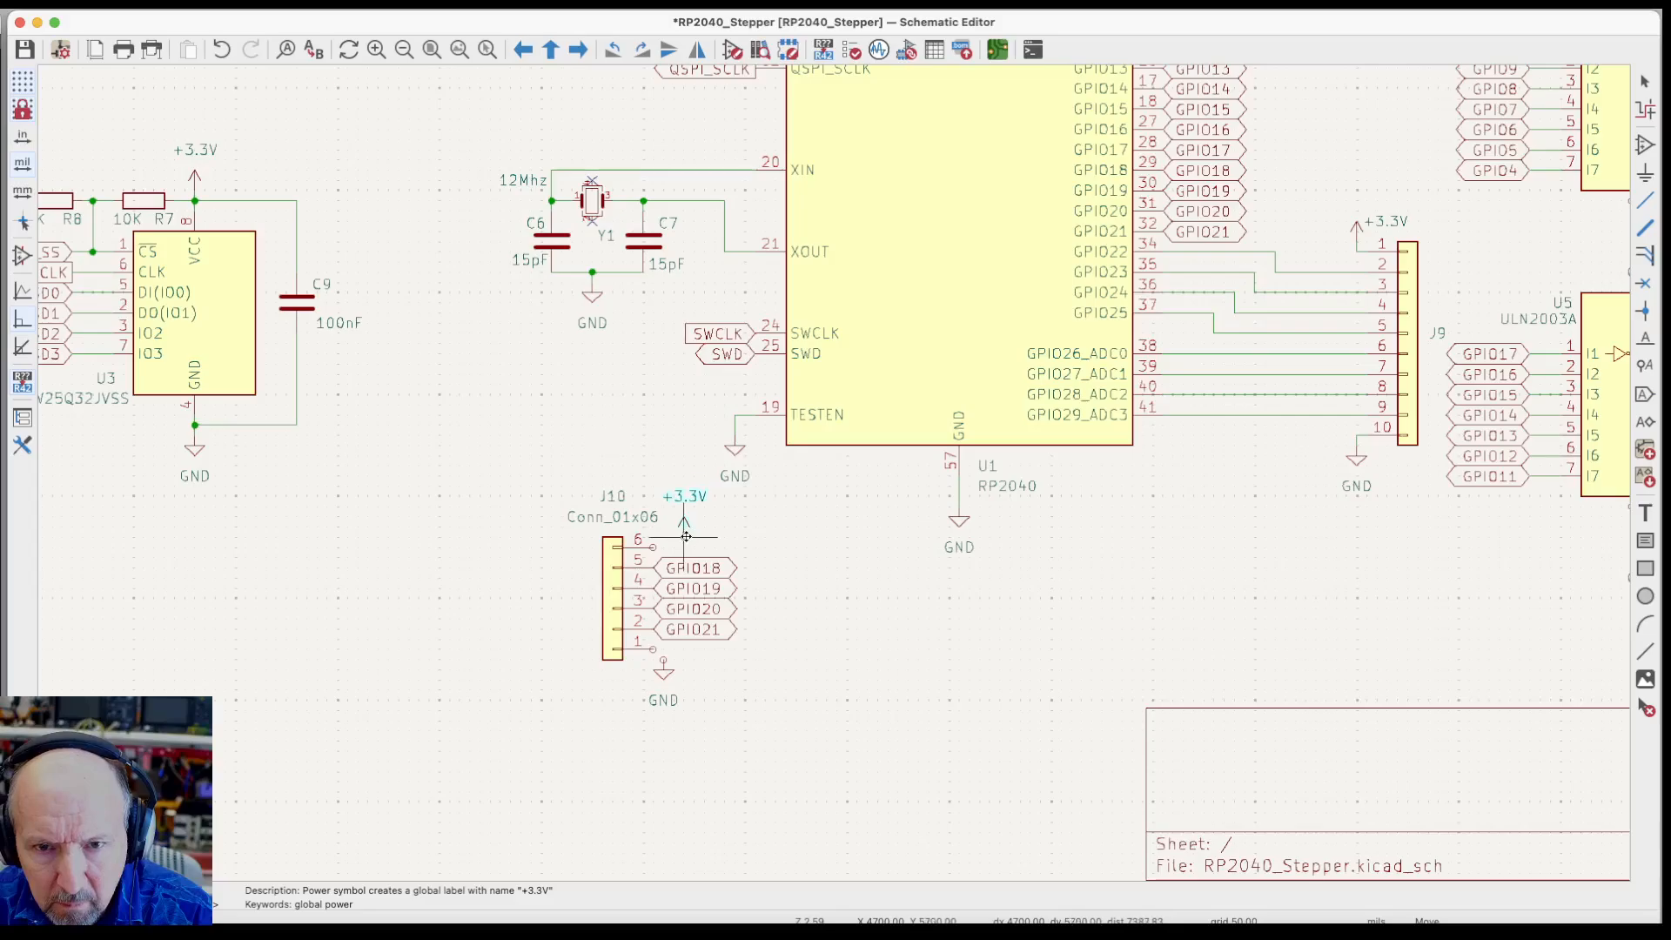
pyautogui.click(686, 536)
# Wire the +3.3V symbol to J10 pin 6 and J10 pin 1 to the GND symbol
pyautogui.scroll(3, 754, 679)
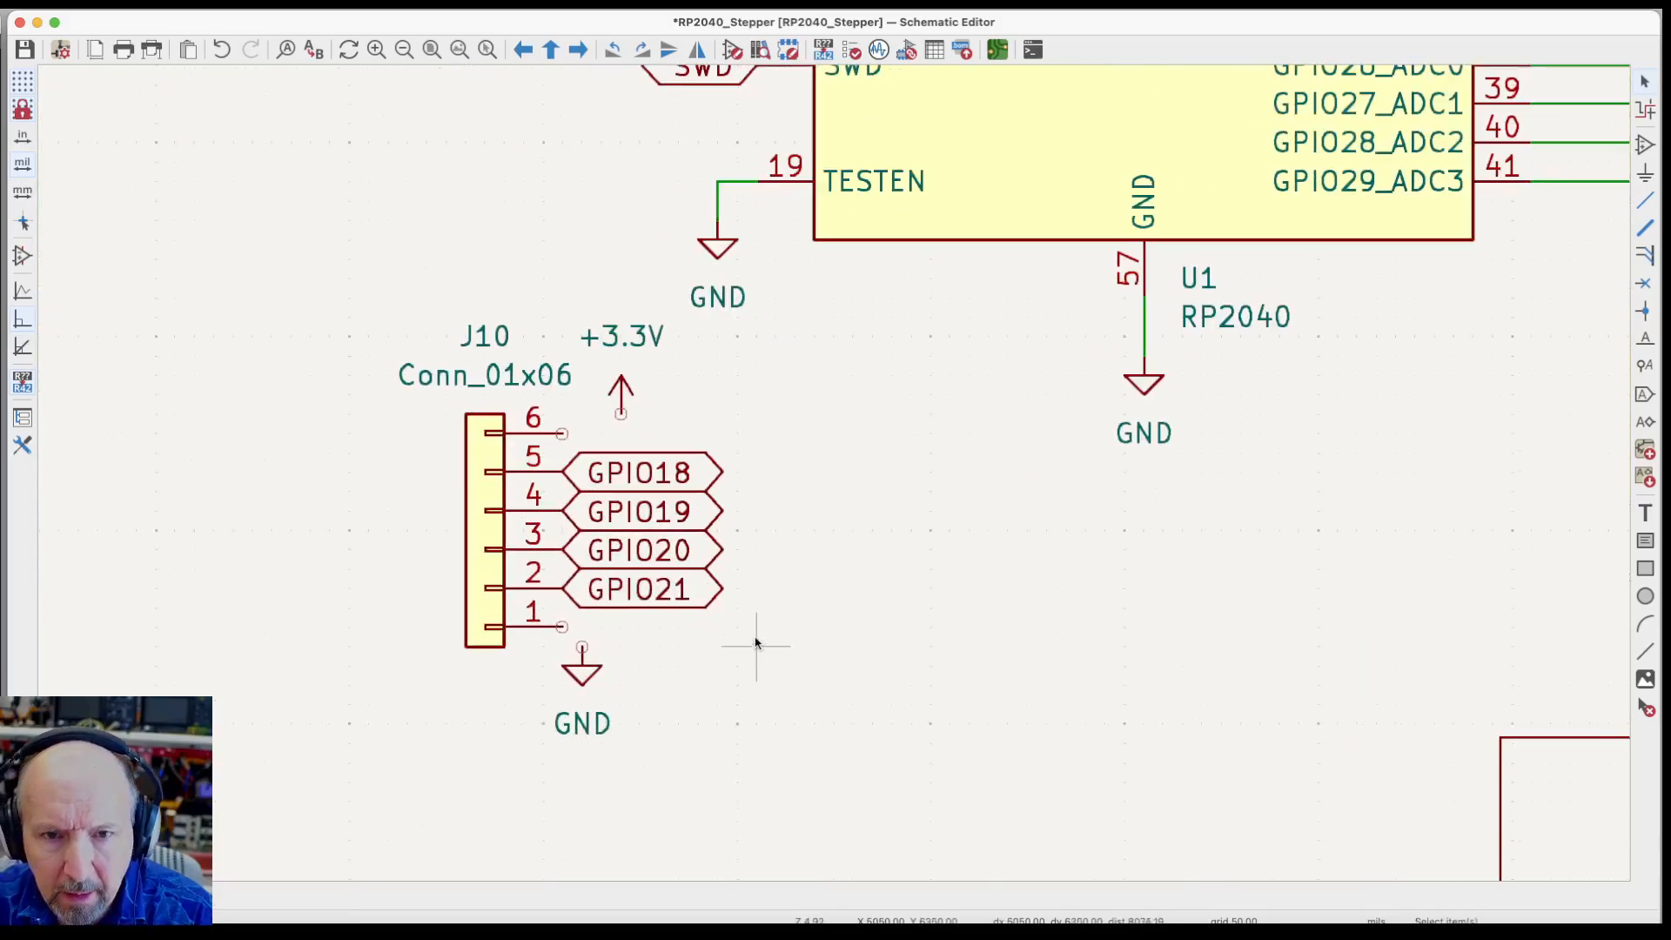
pyautogui.scroll(1, 756, 644)
pyautogui.click(1642, 204)
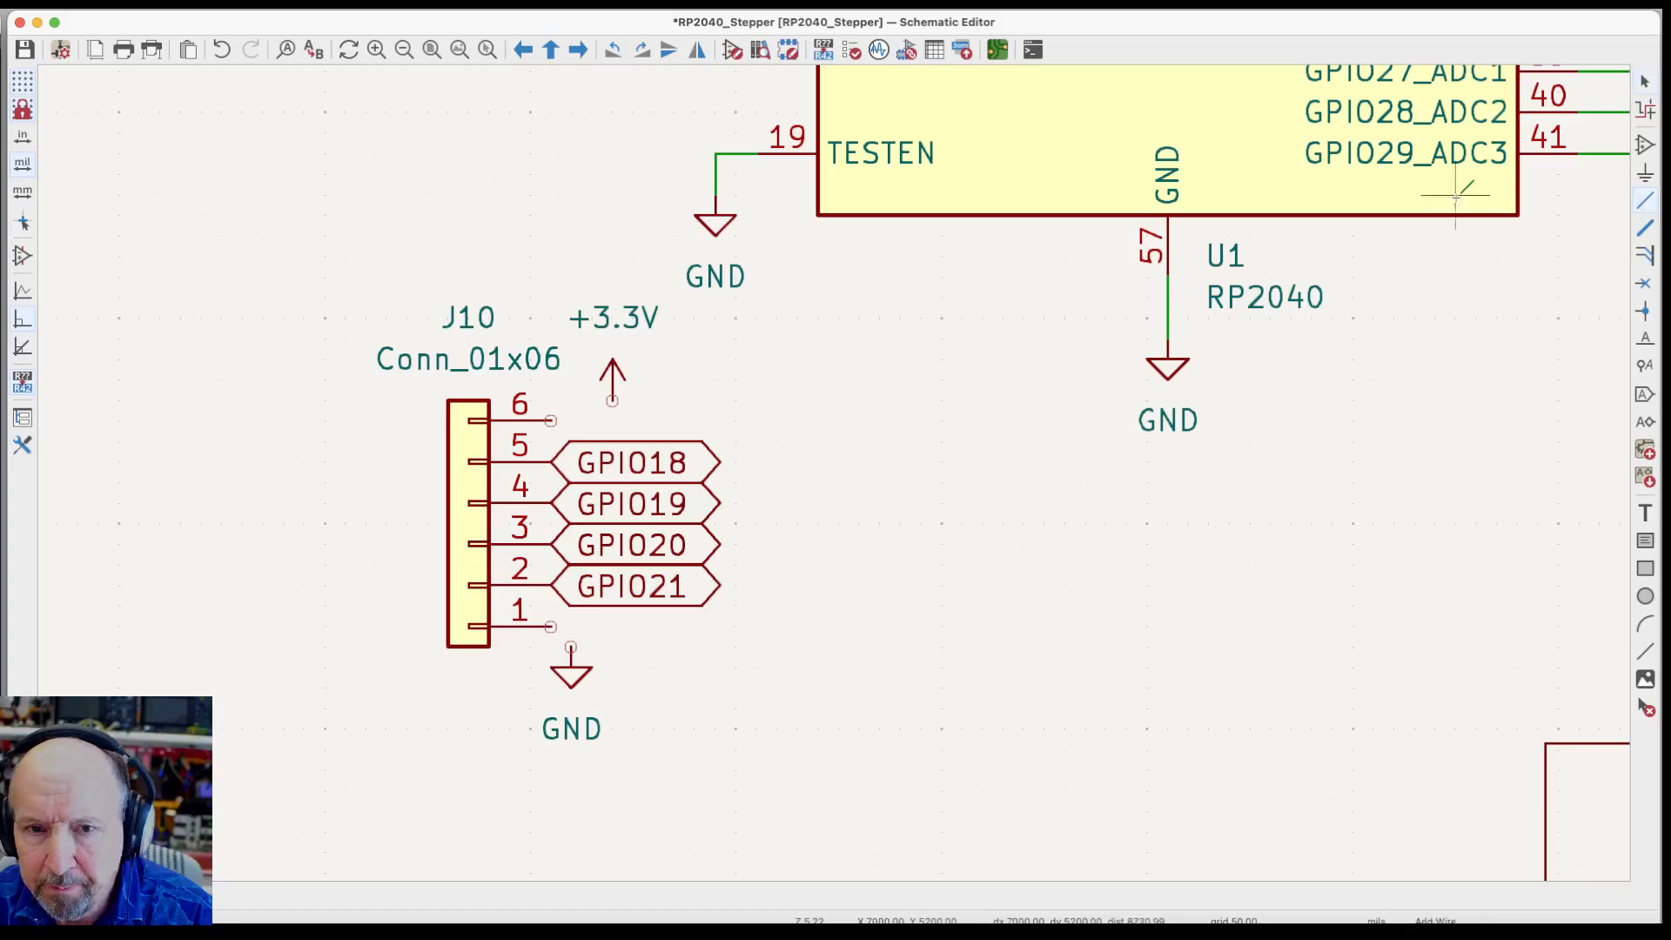
pyautogui.click(612, 400)
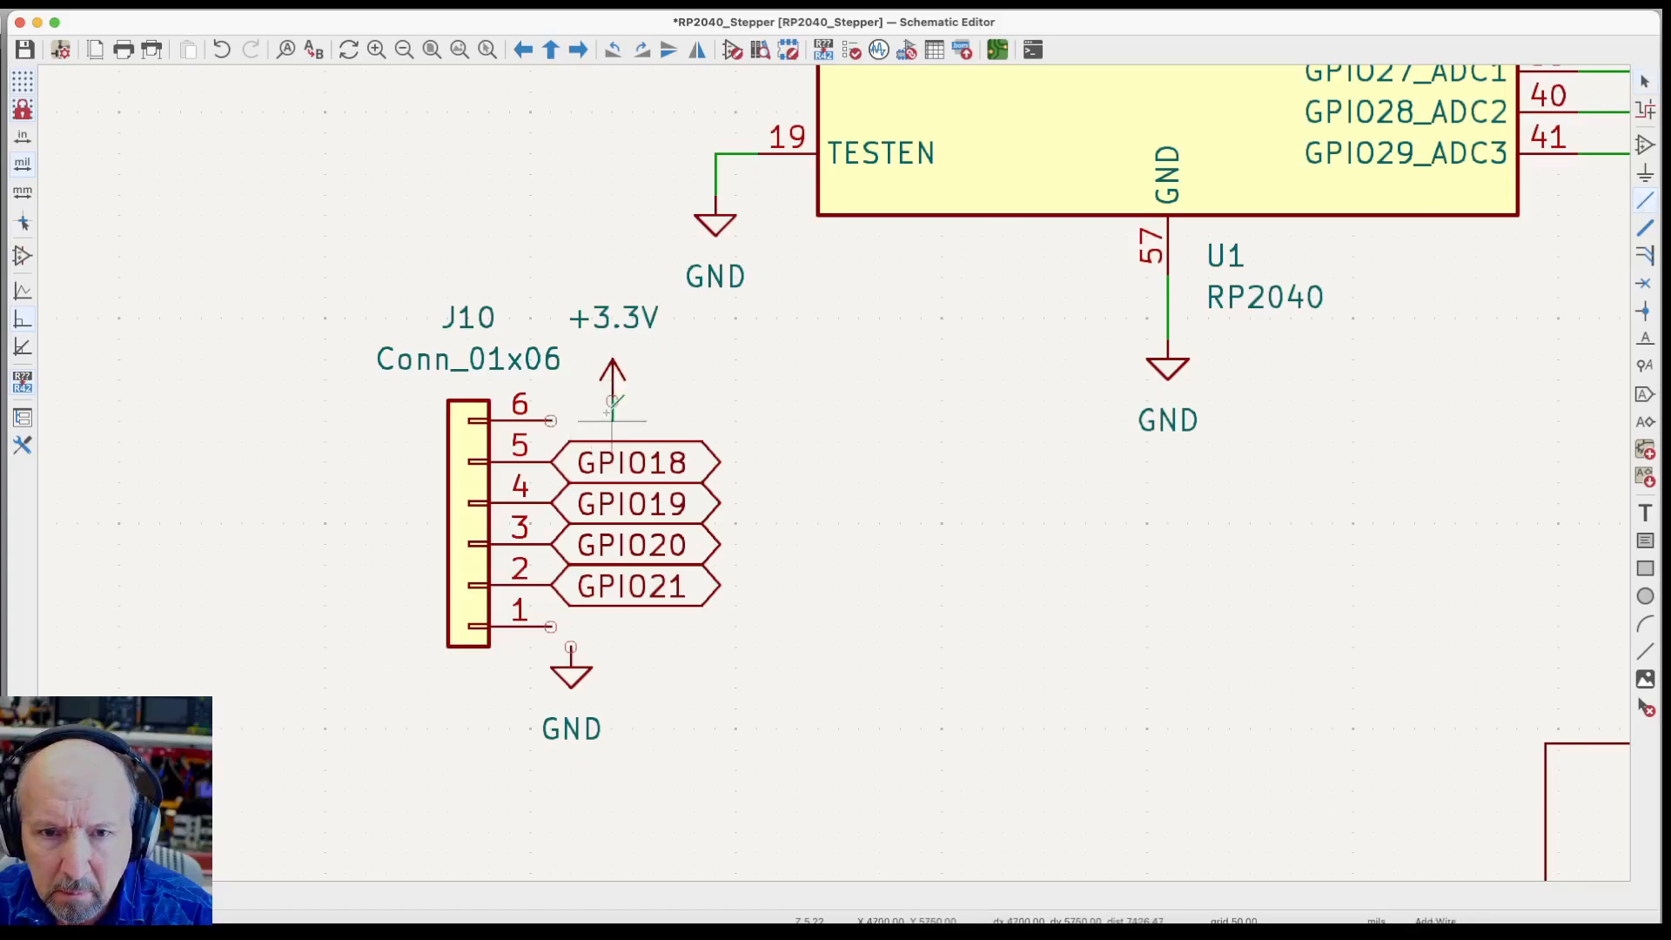
pyautogui.click(550, 421)
pyautogui.click(550, 627)
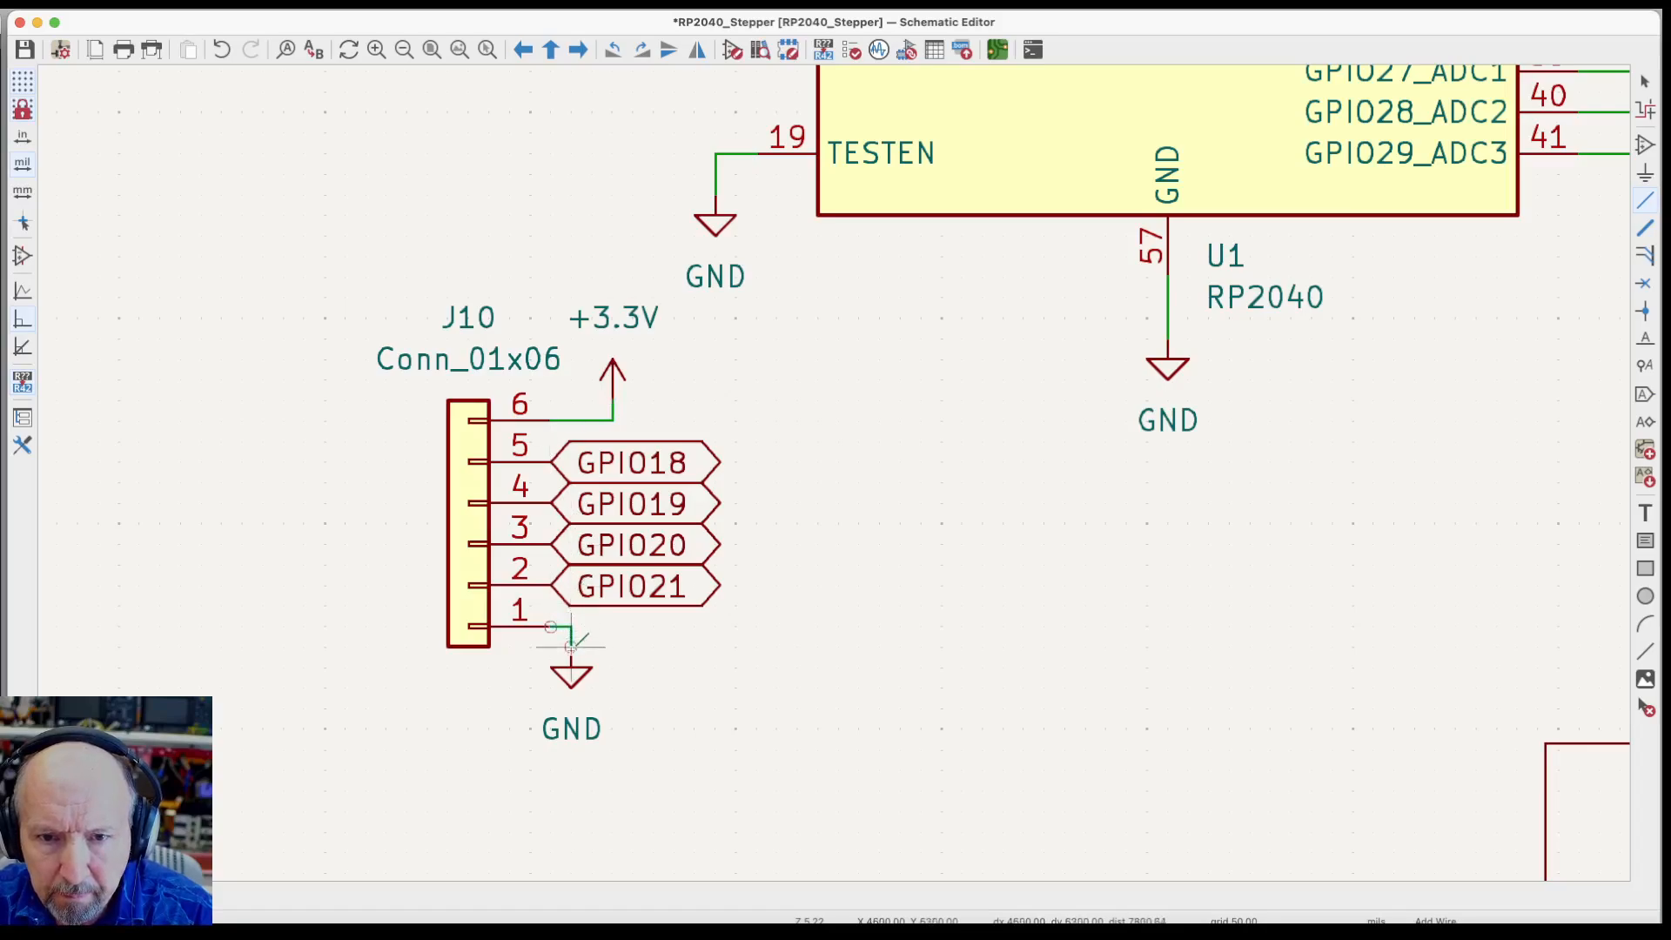
pyautogui.click(571, 646)
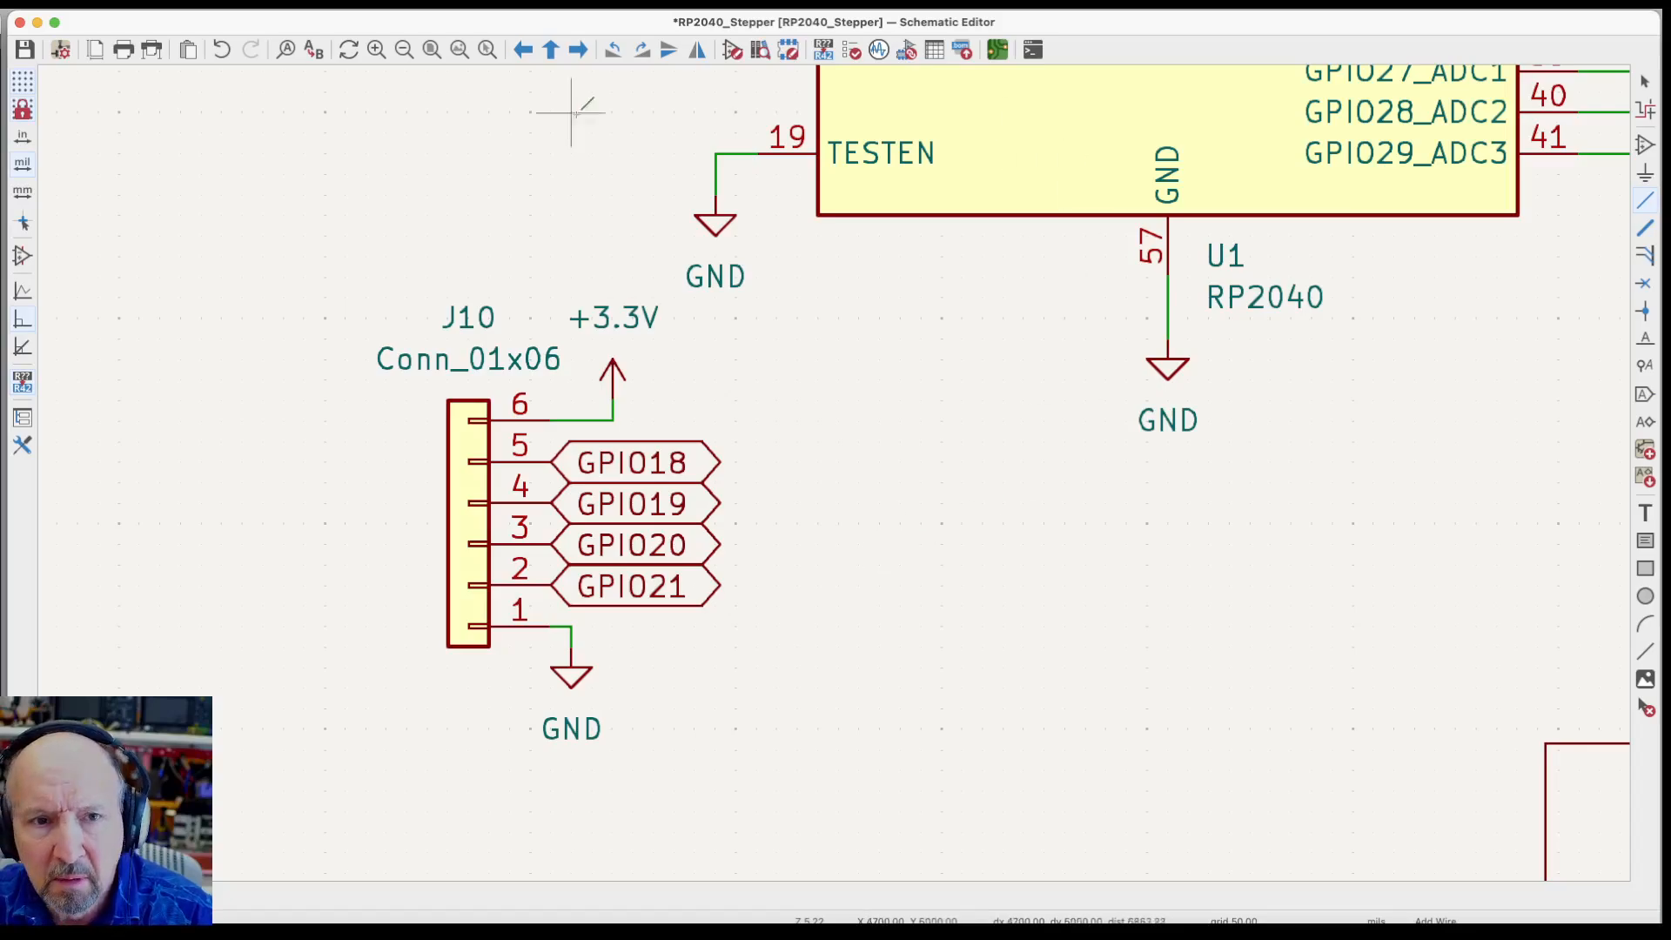
# Save the schematic and update the PCB from it, with deletion of footprints without symbols and footprint replacement enabled
pyautogui.click(25, 50)
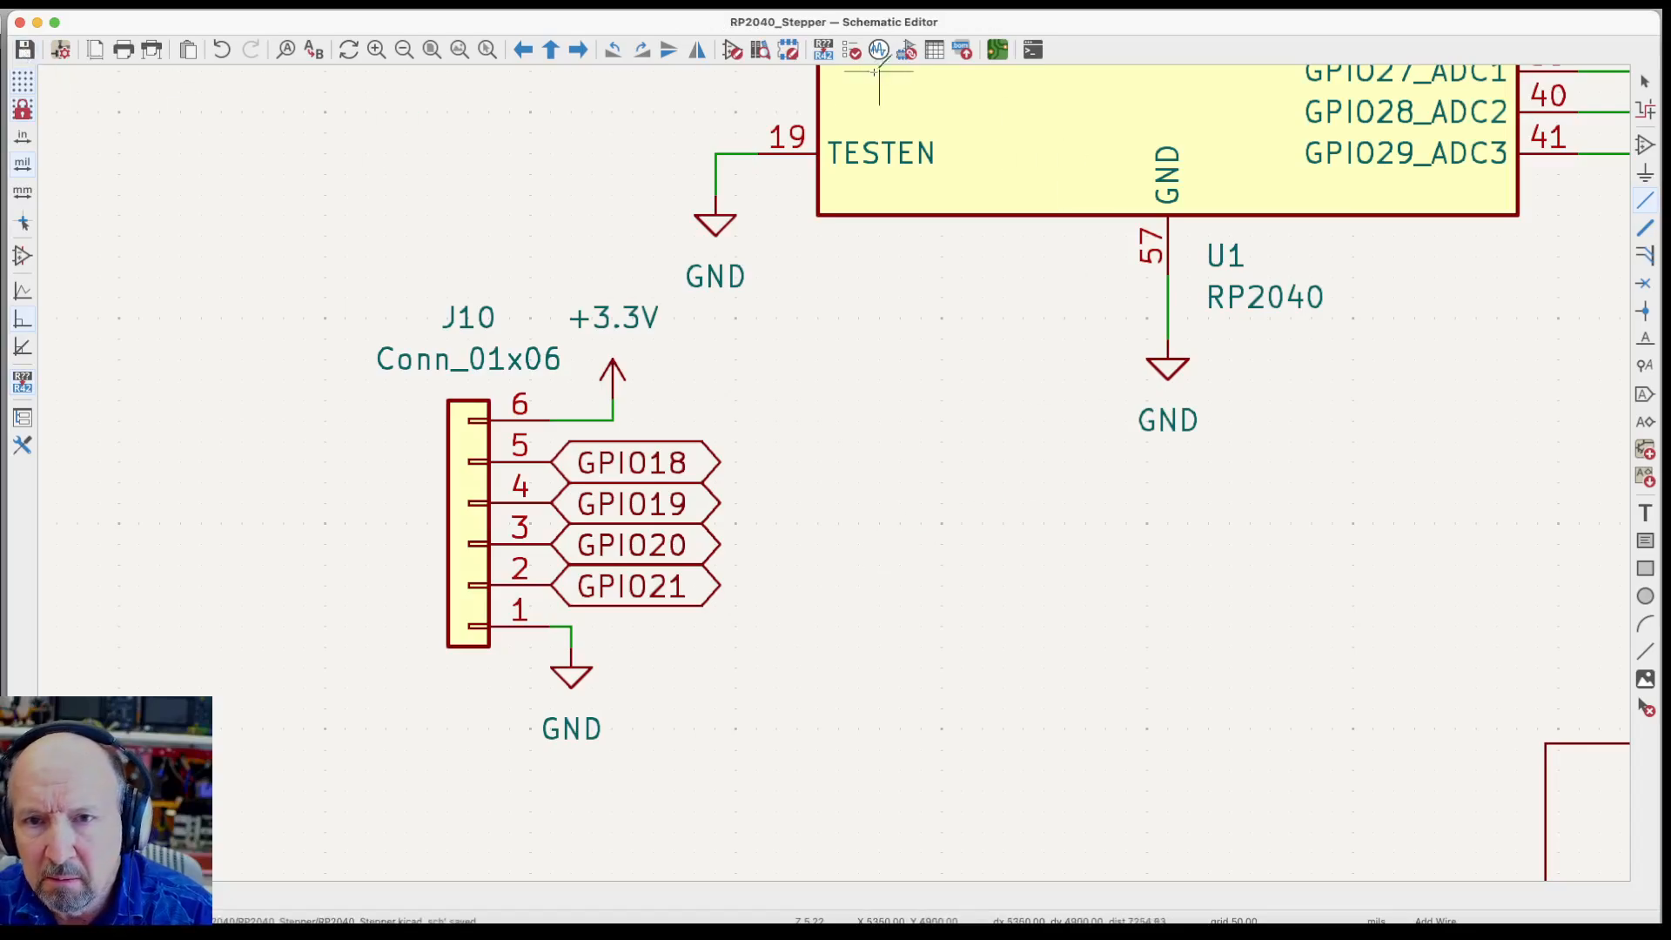
pyautogui.click(995, 53)
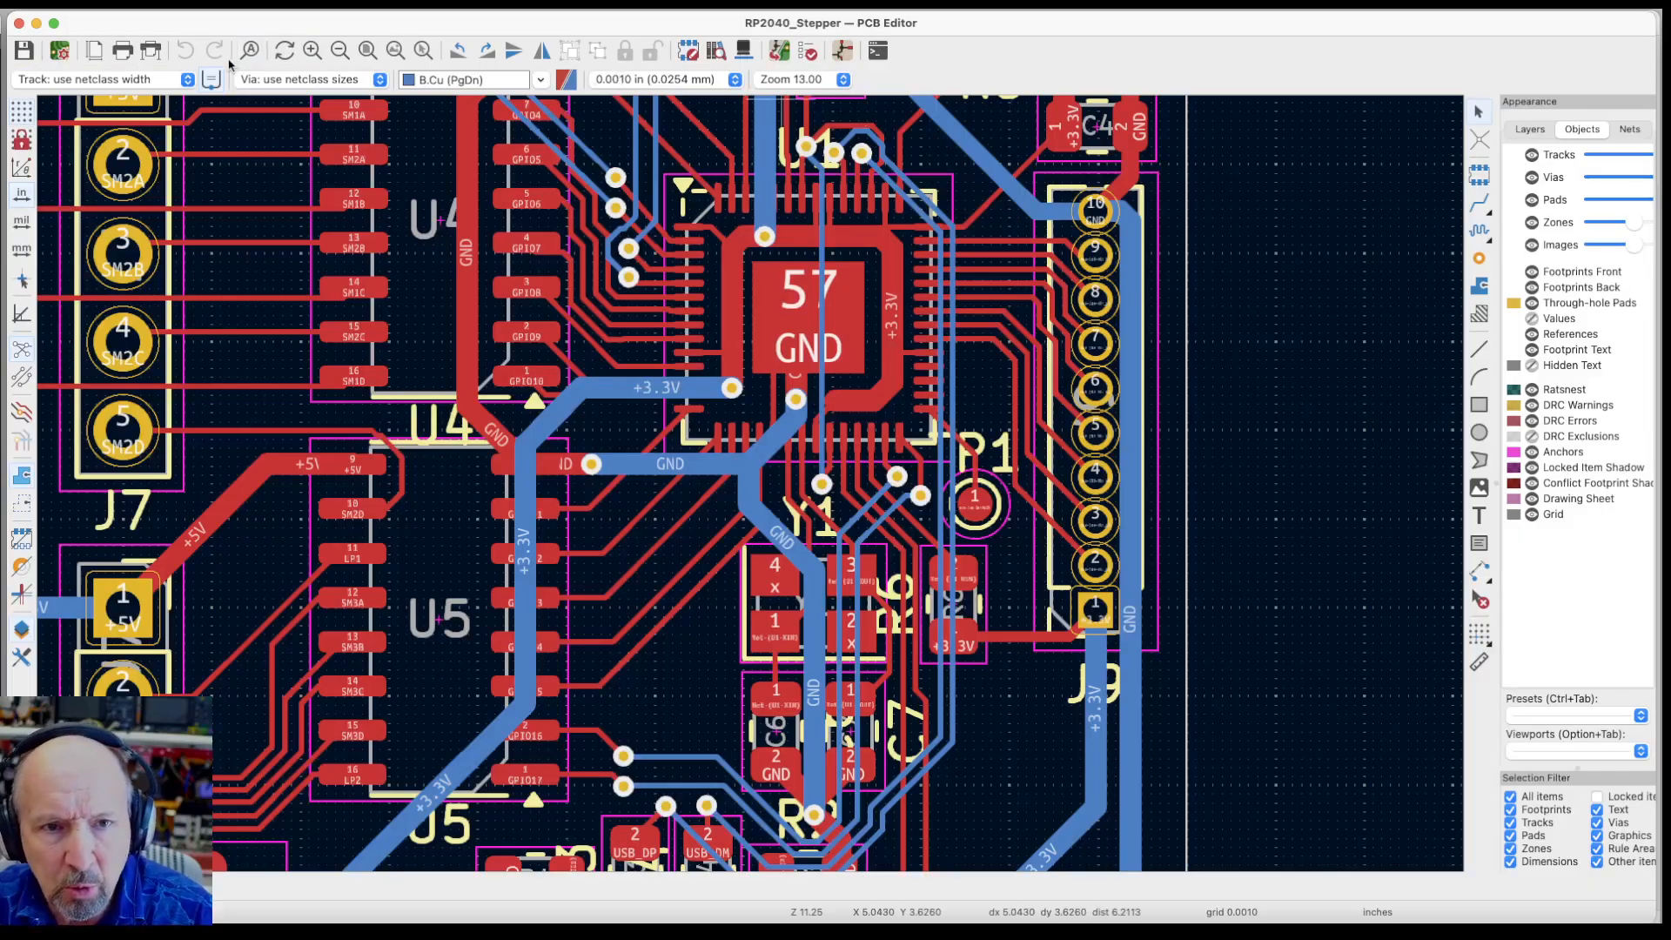
pyautogui.click(780, 51)
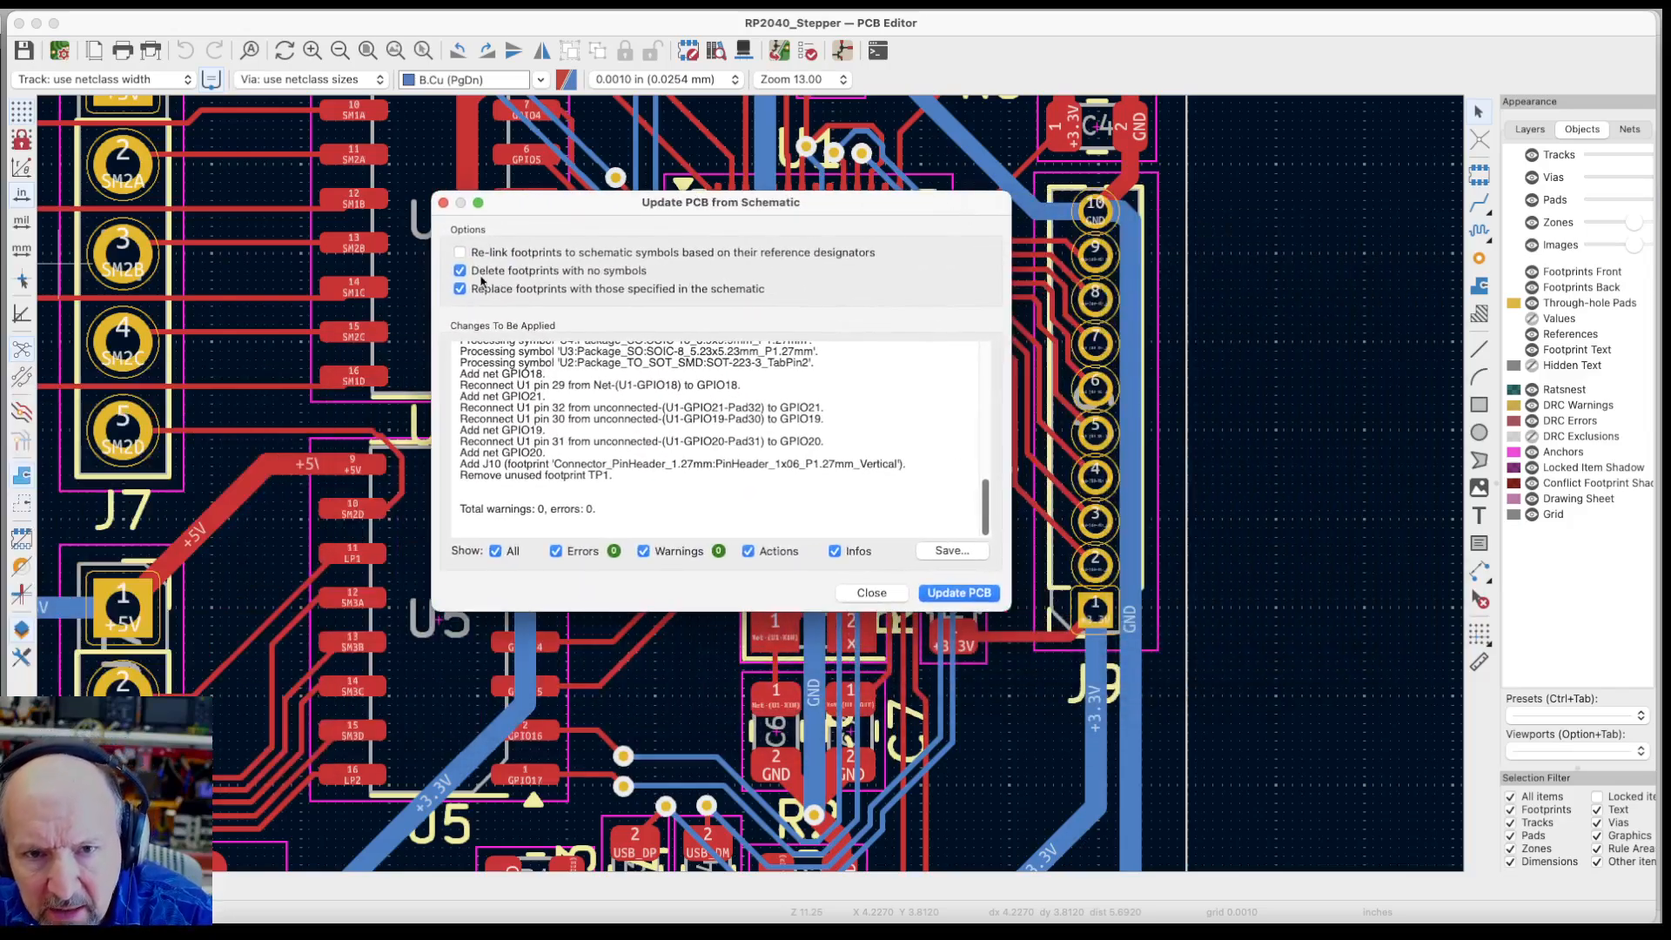
pyautogui.click(959, 593)
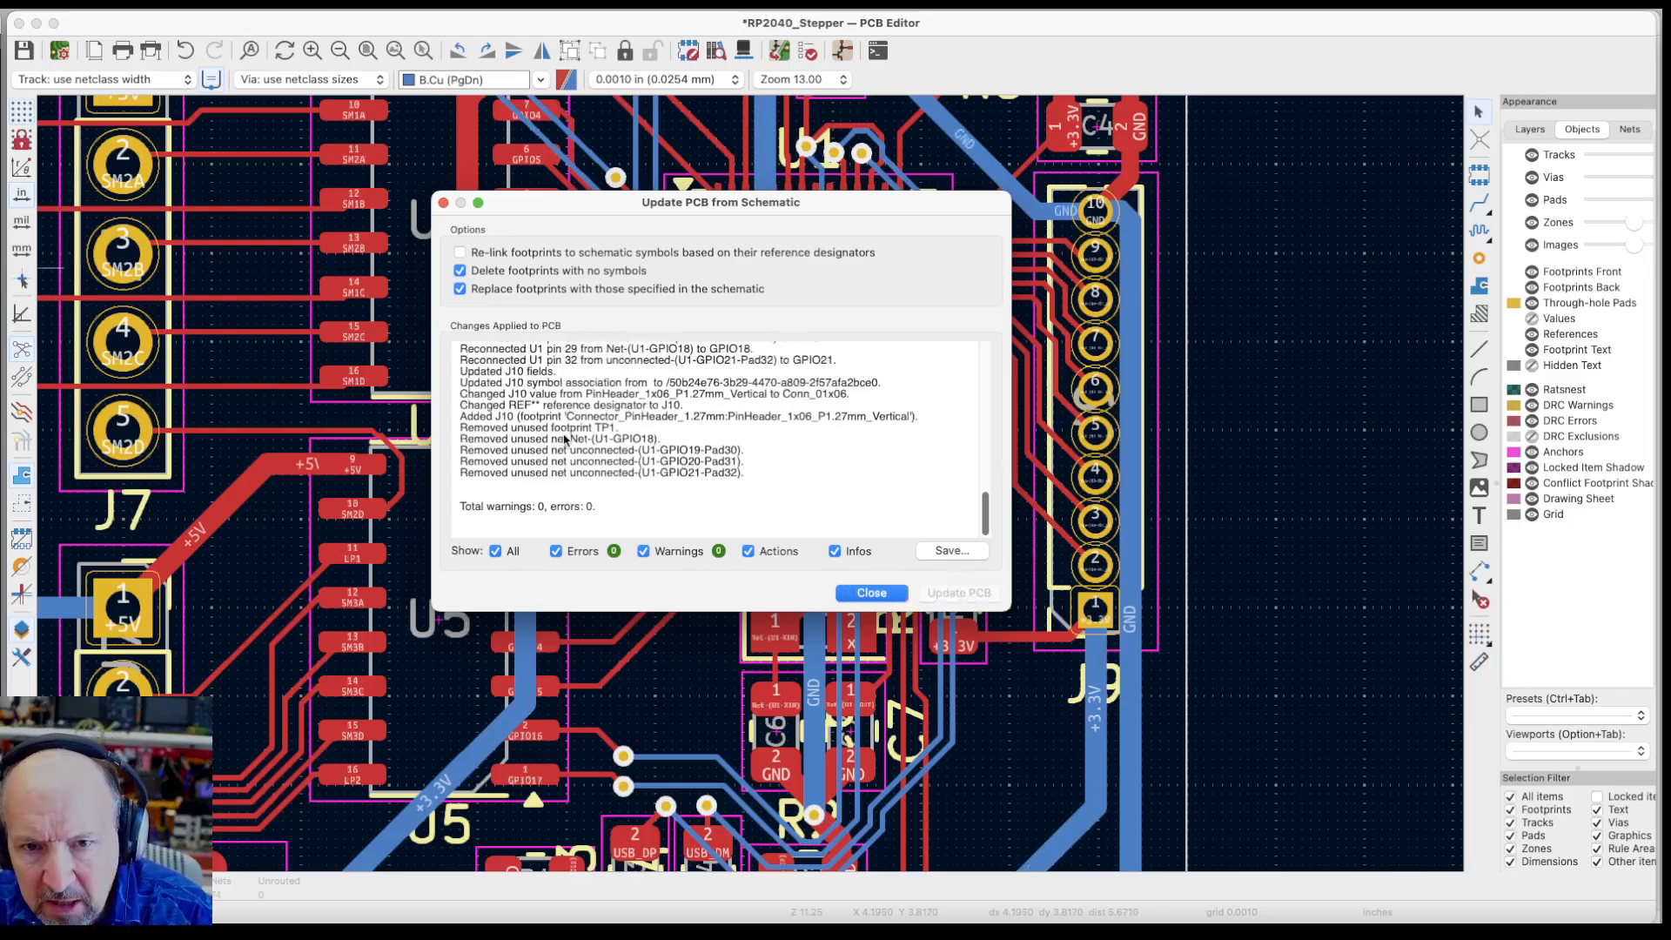
pyautogui.click(872, 593)
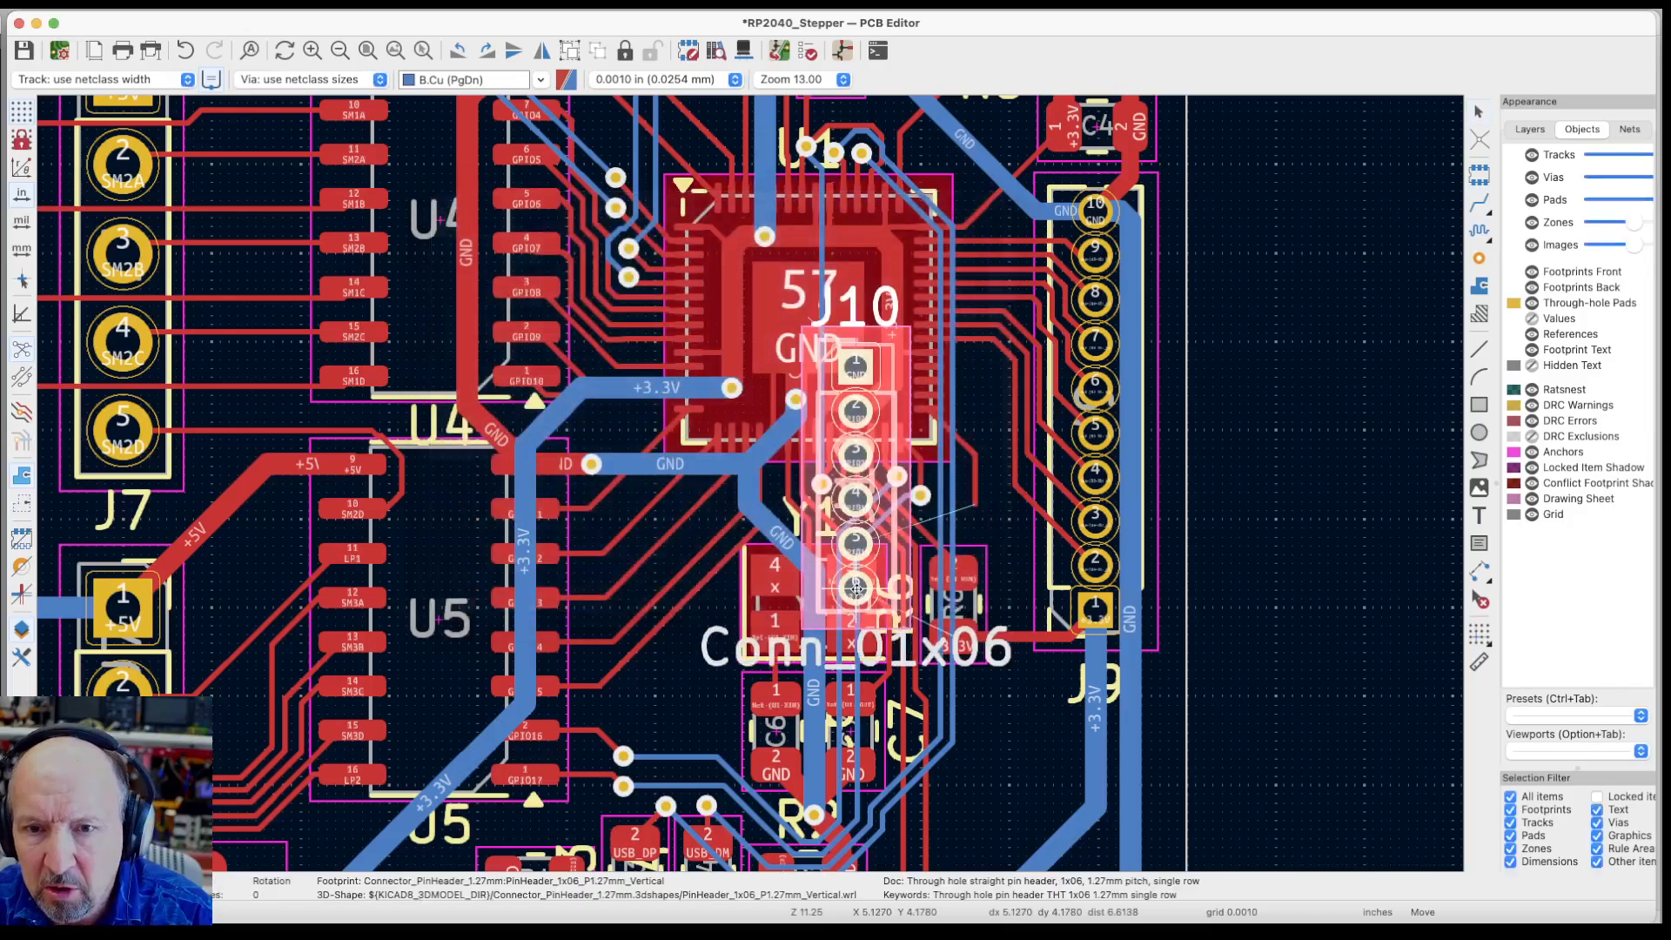
# Place the new J10 footprint just outside the board edge, beside and below J9
pyautogui.scroll(-2, 1077, 649)
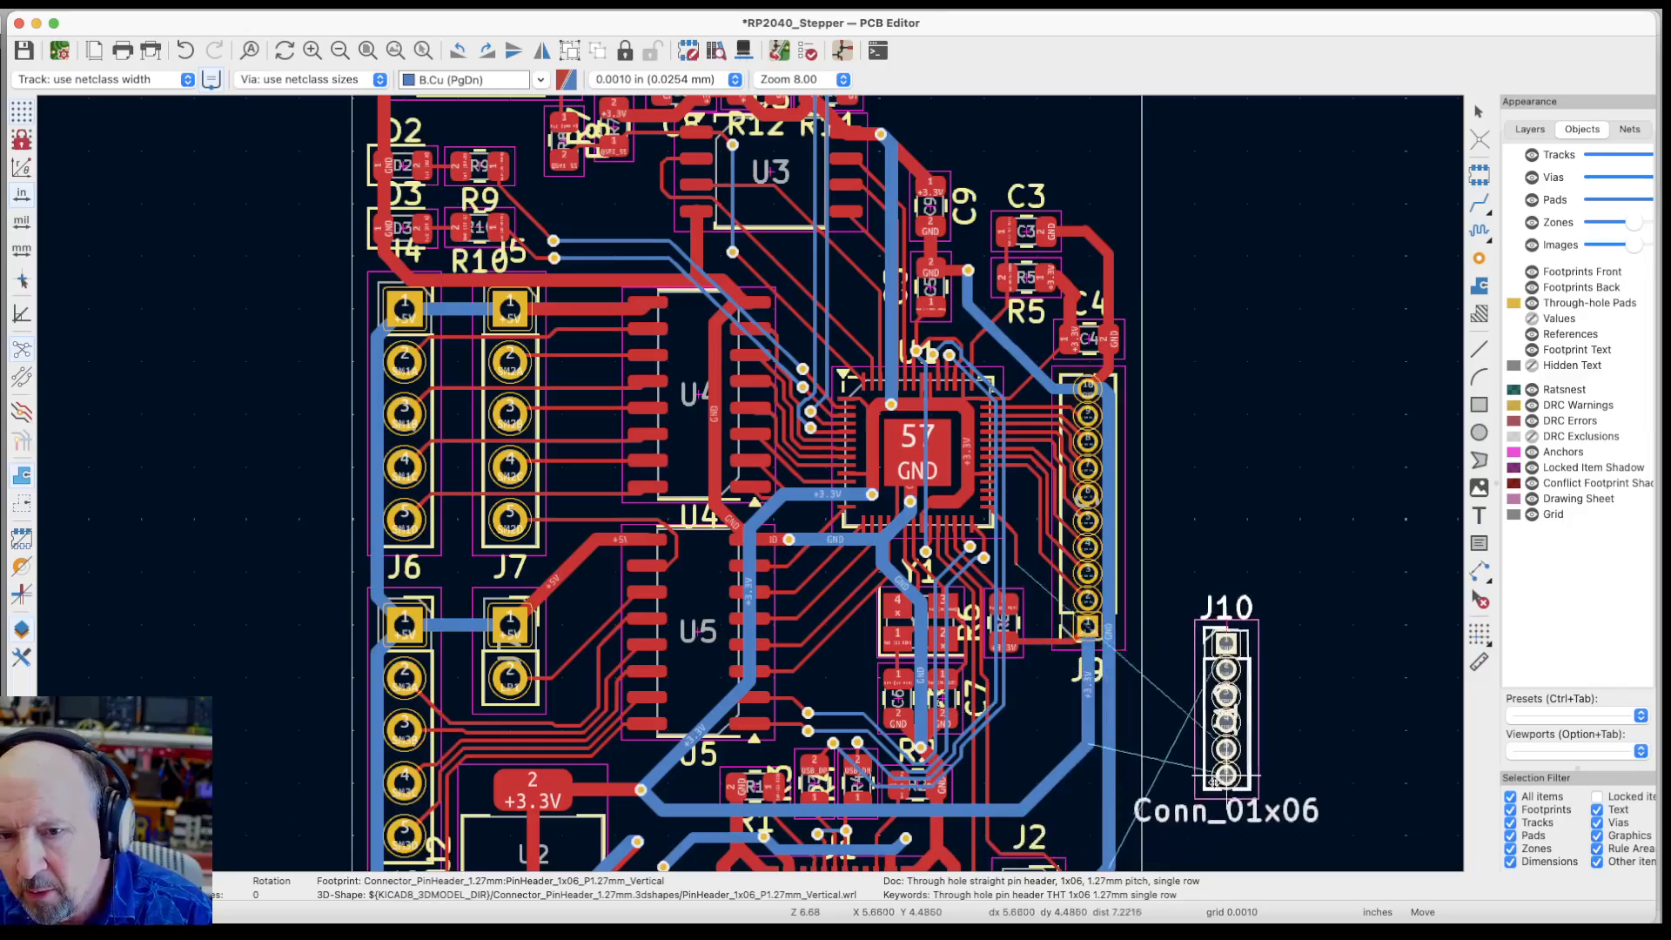
pyautogui.click(1188, 791)
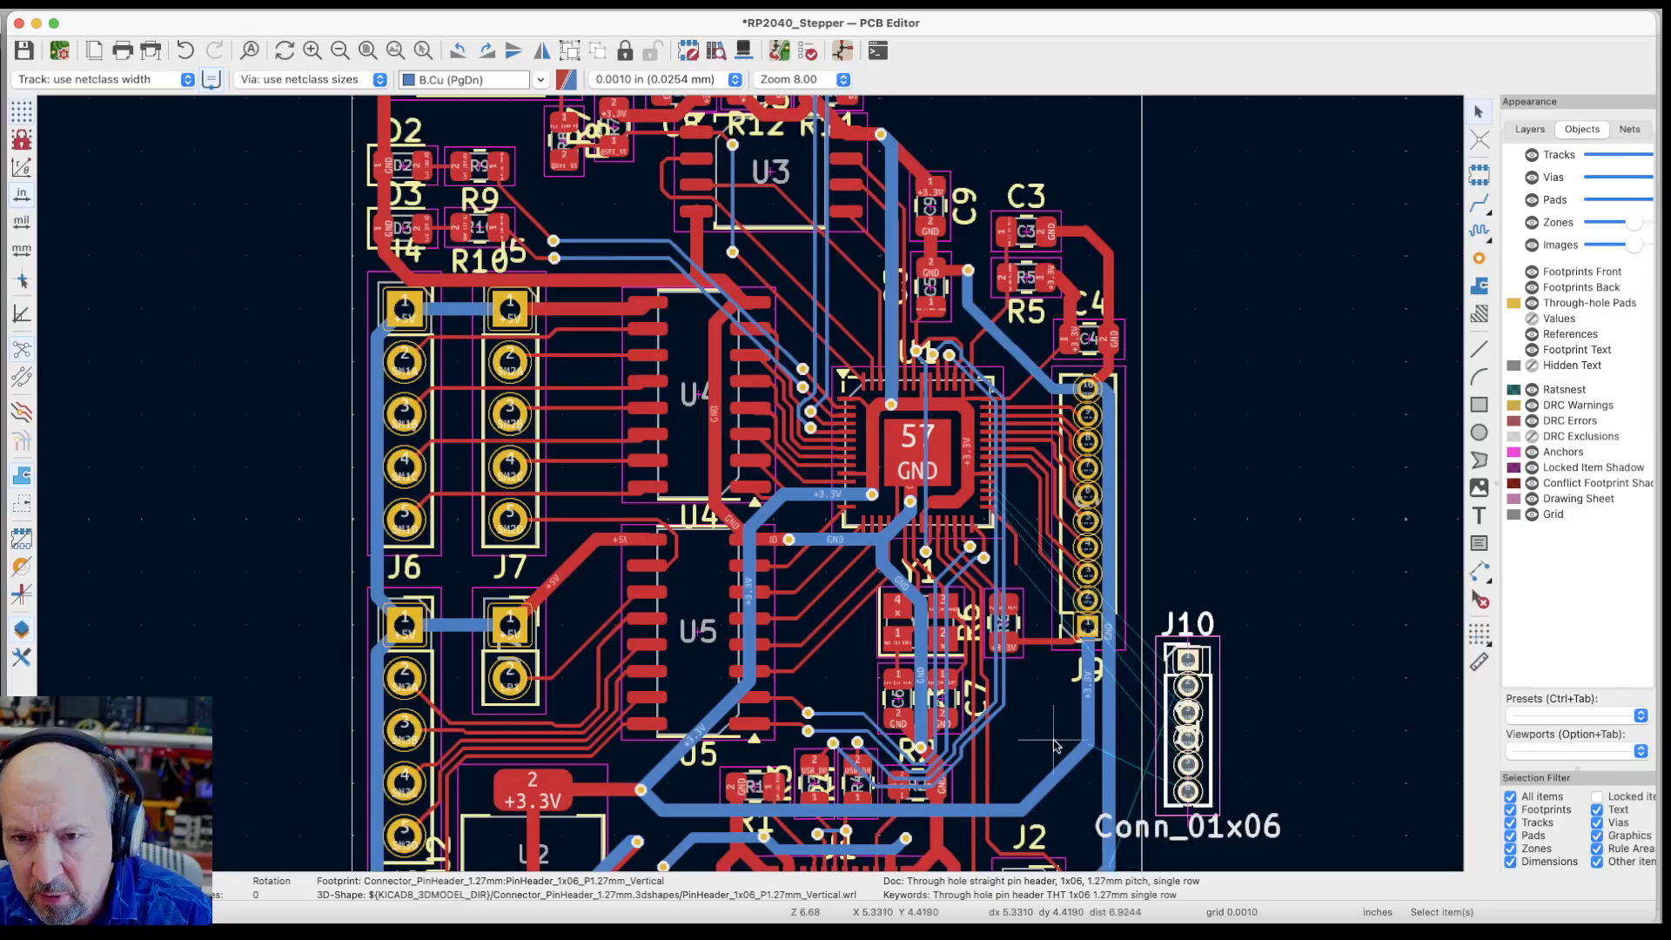
# Delete the blue +3.3V track that runs down from J9 pin 1 to the horizontal +3.3V track
pyautogui.scroll(5, 1079, 849)
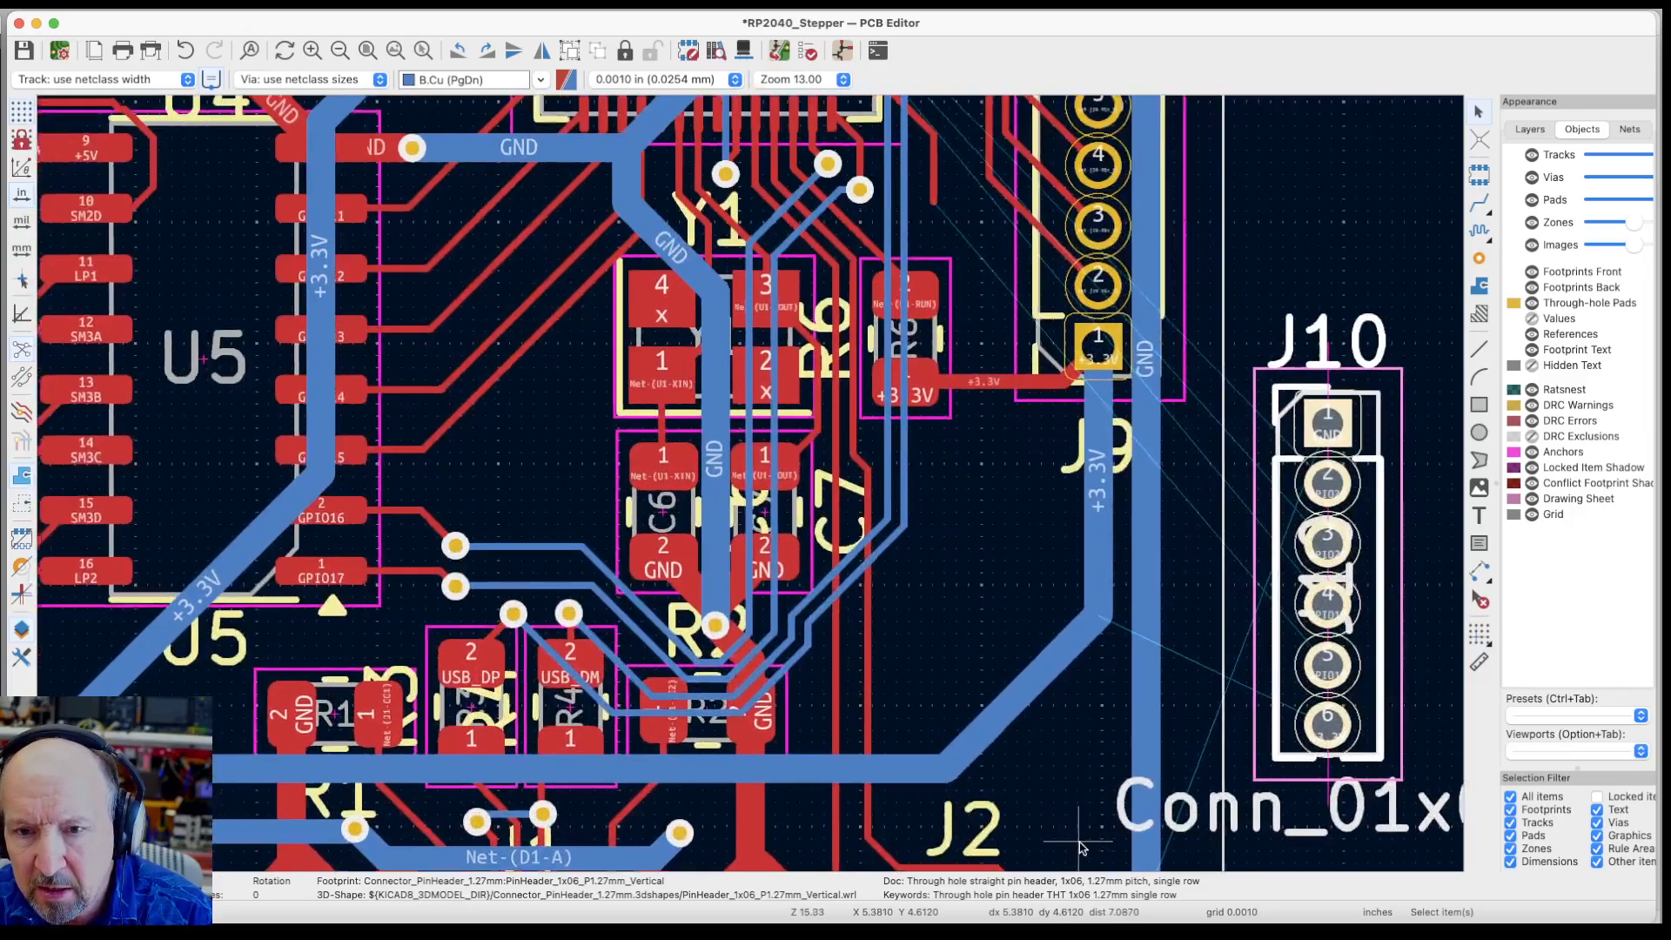
pyautogui.click(1185, 551)
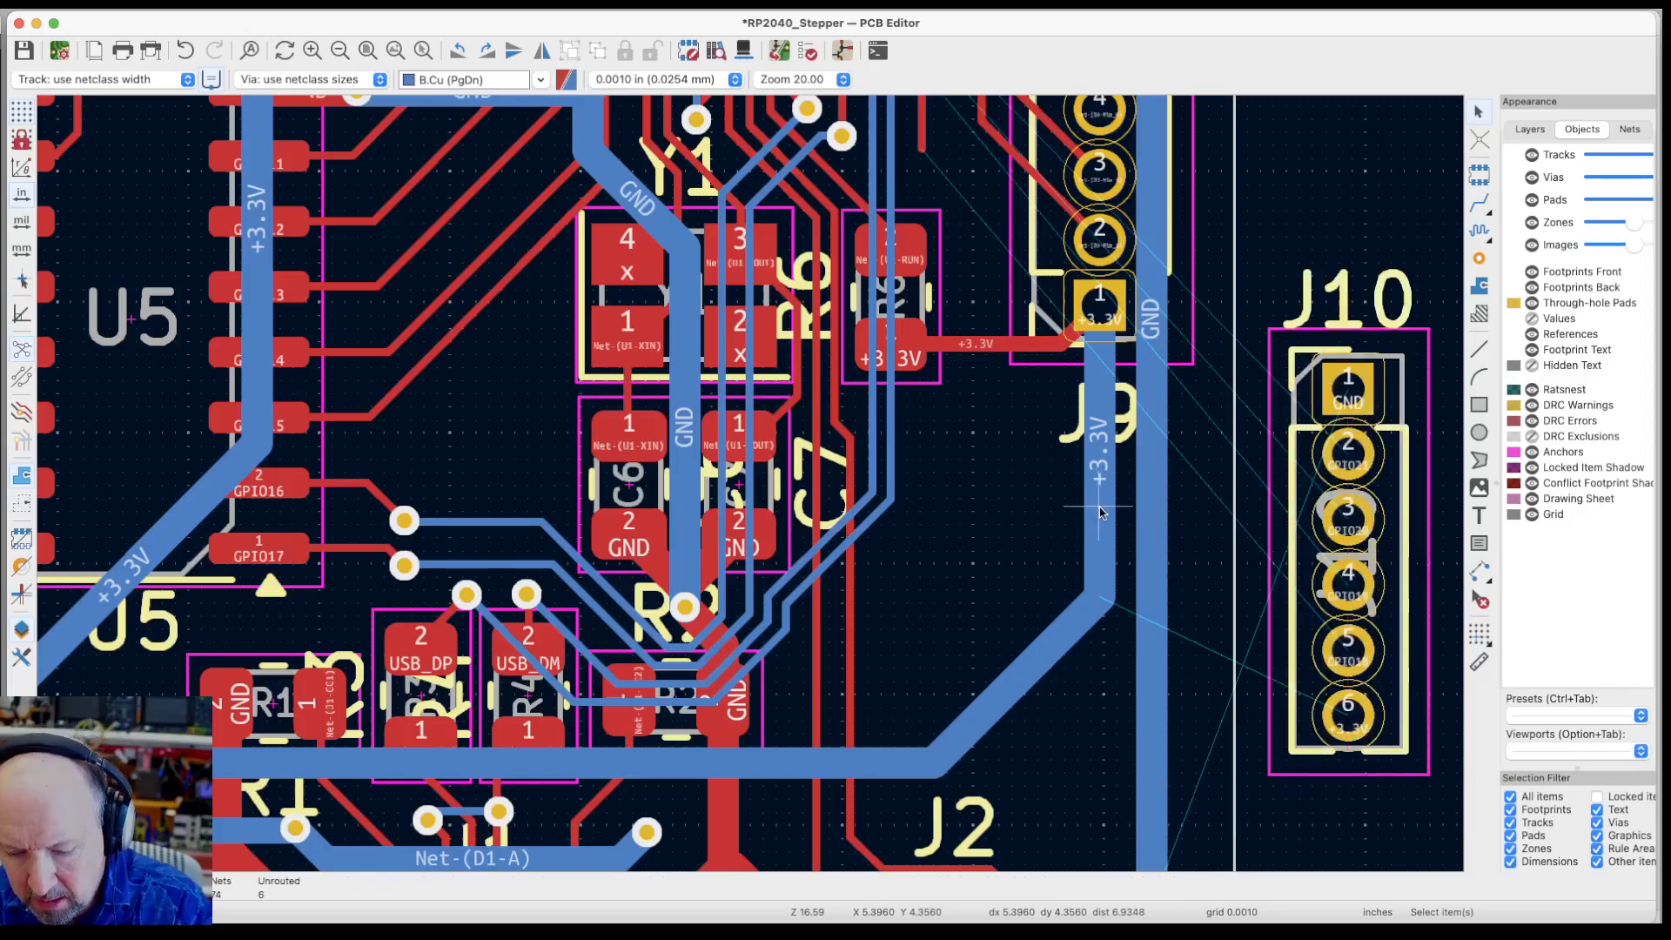
pyautogui.press('Delete')
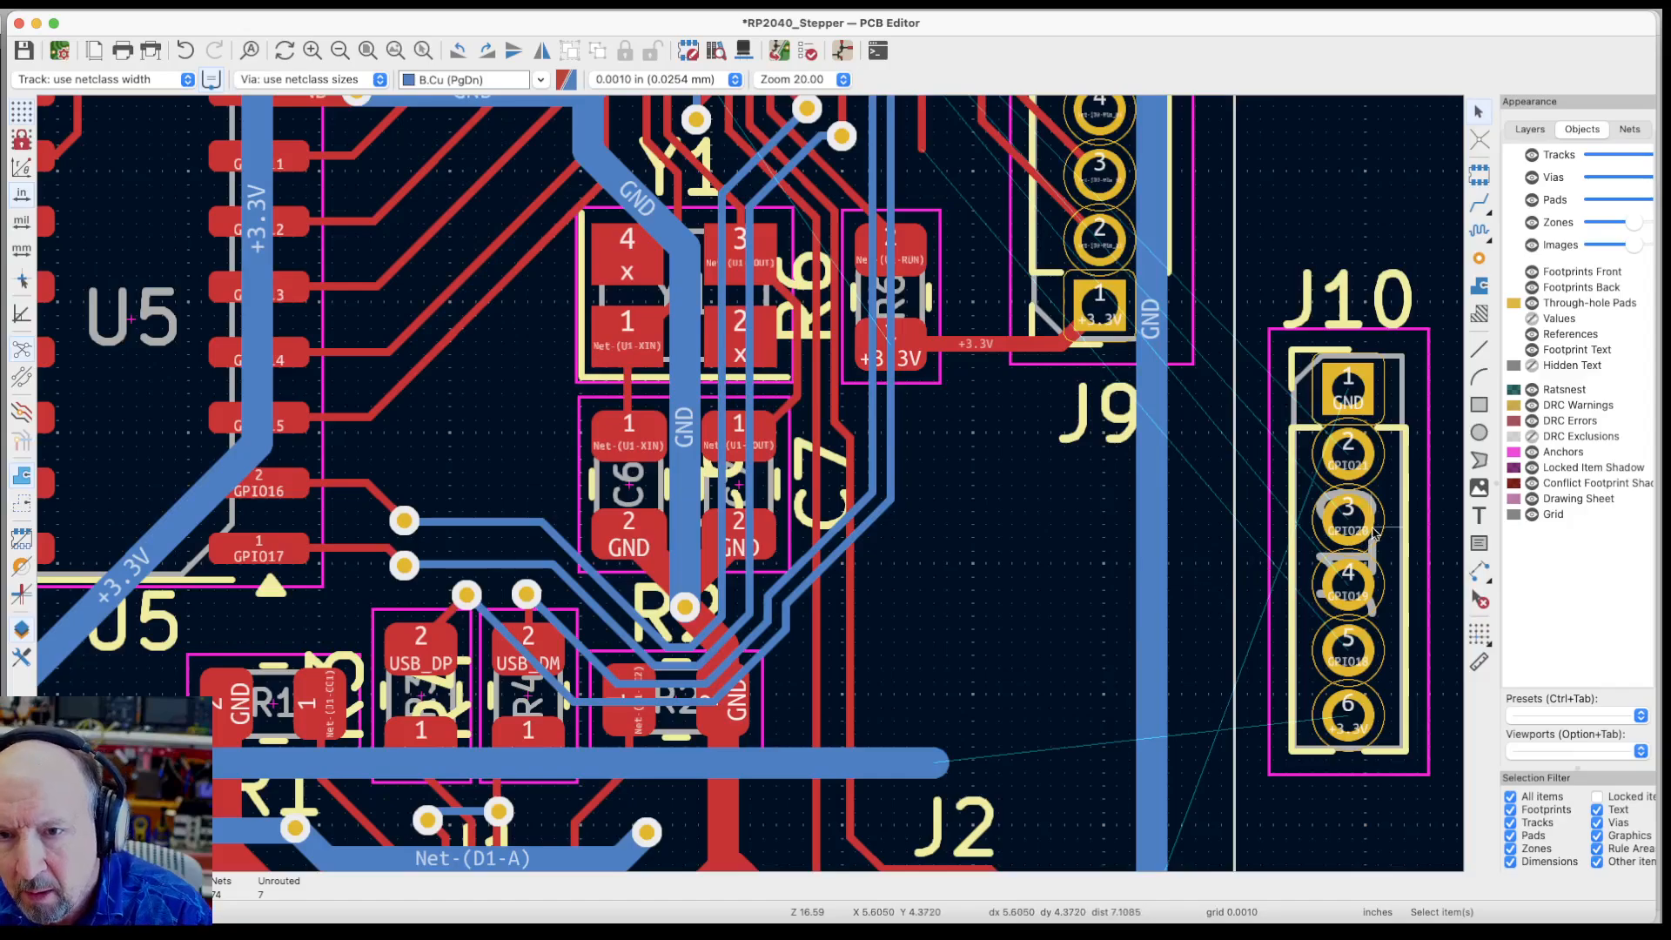
# Move the J10 footprint directly below J9 and fine-tune its horizontal position through its properties
pyautogui.click(1409, 527)
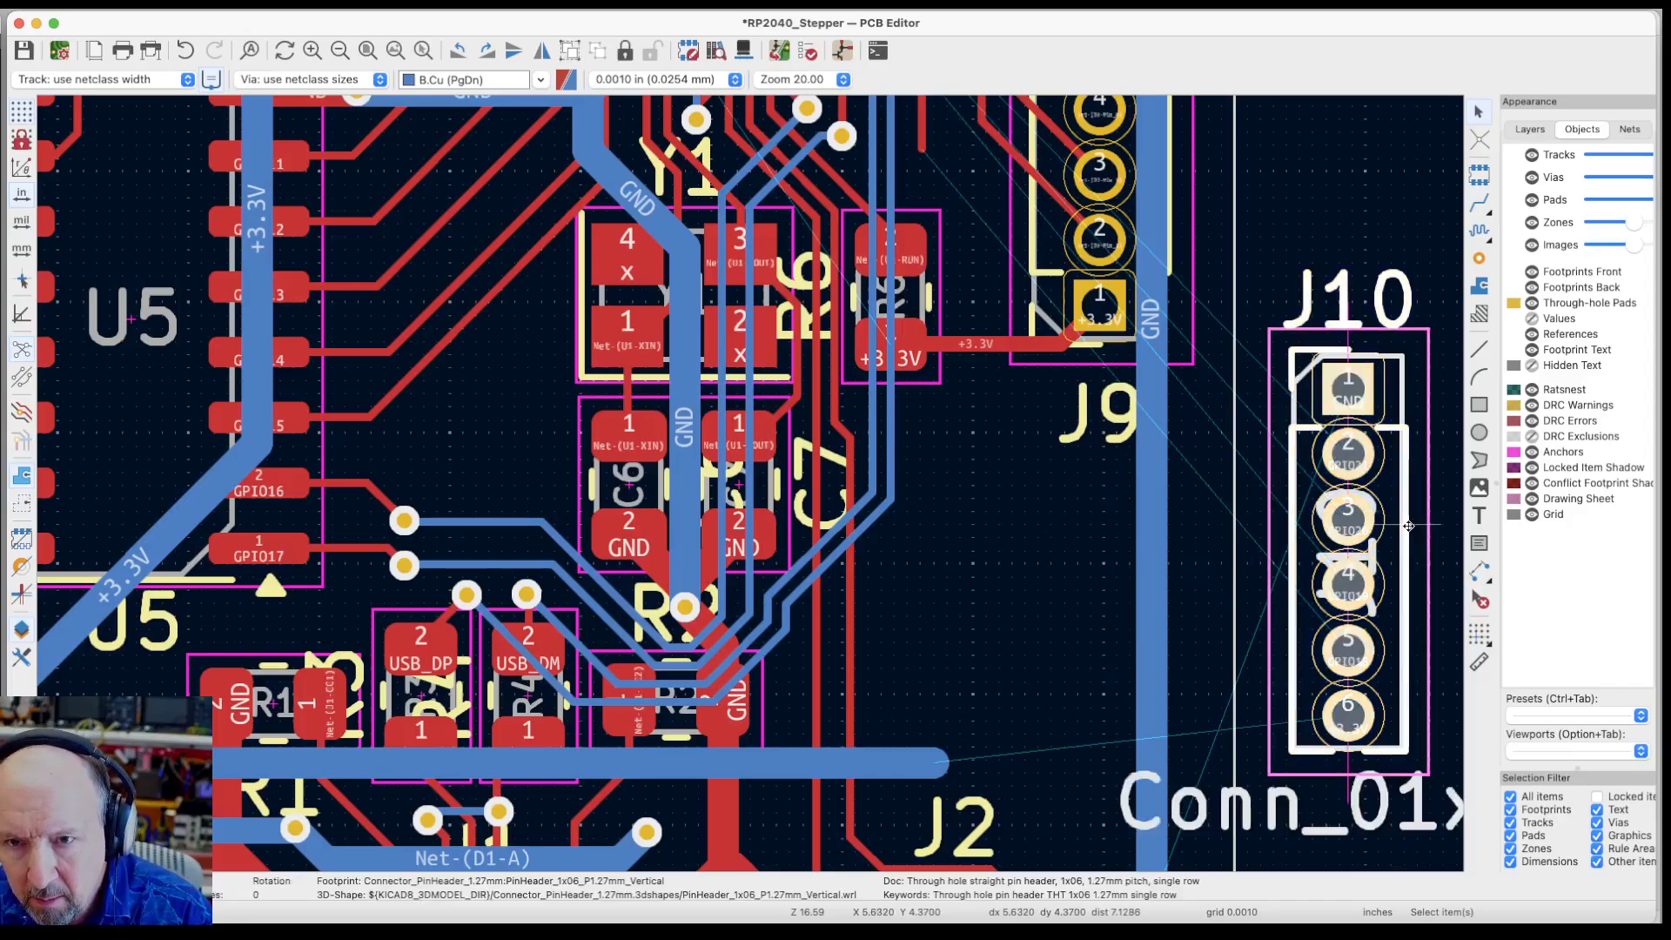
pyautogui.press('m')
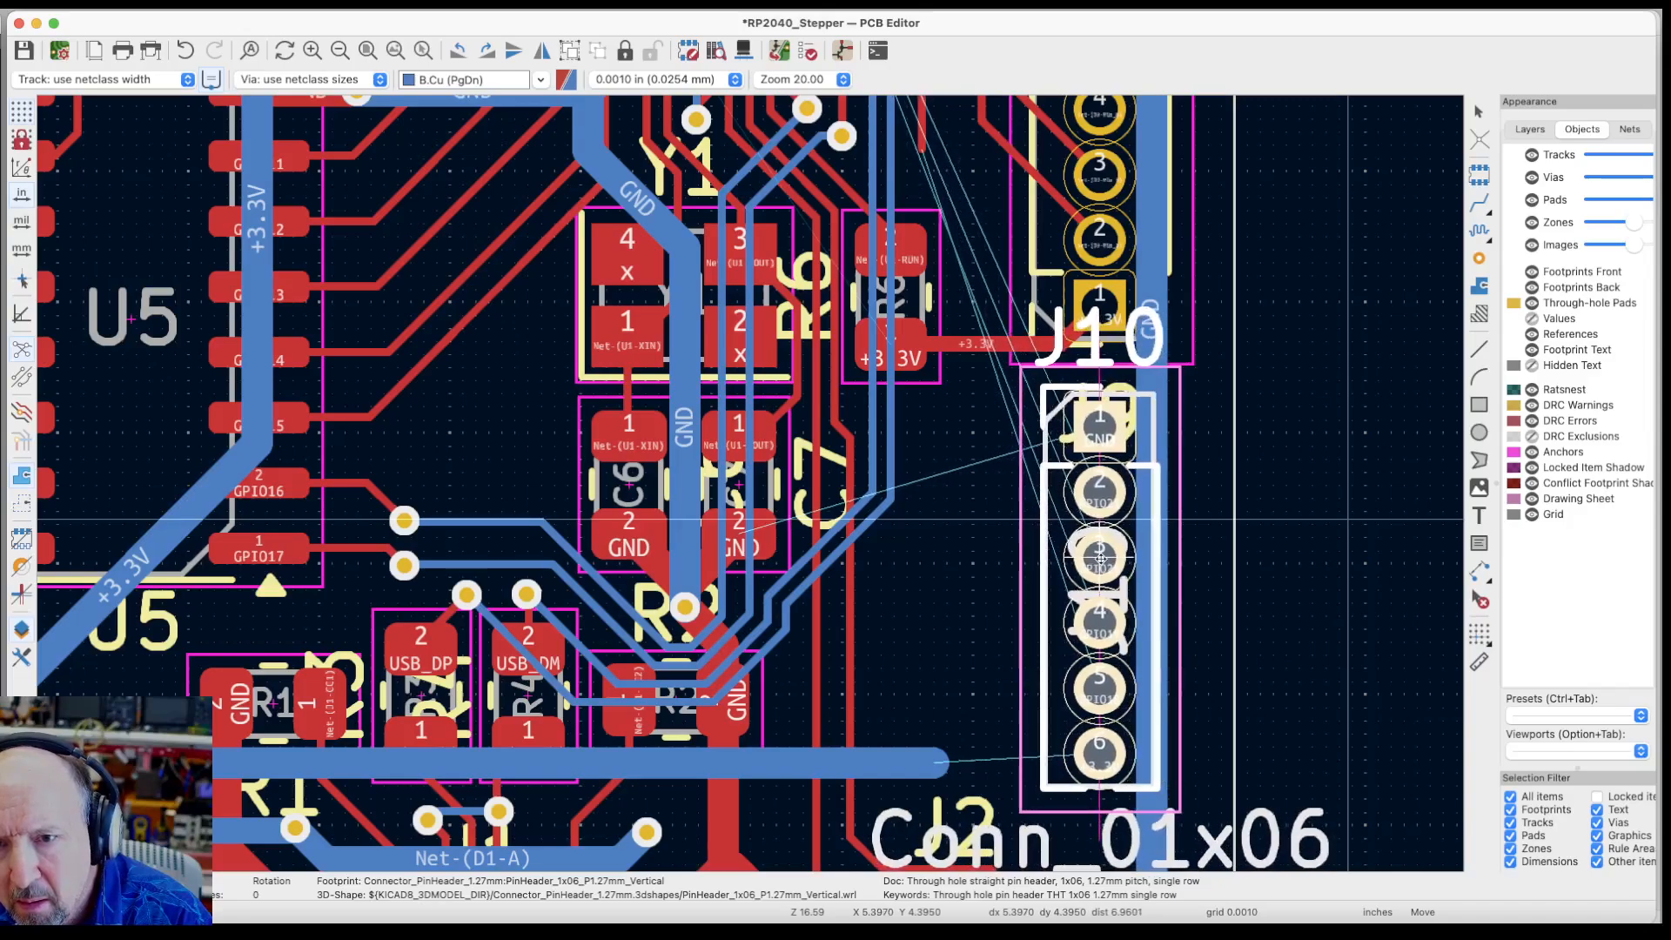
pyautogui.click(1101, 557)
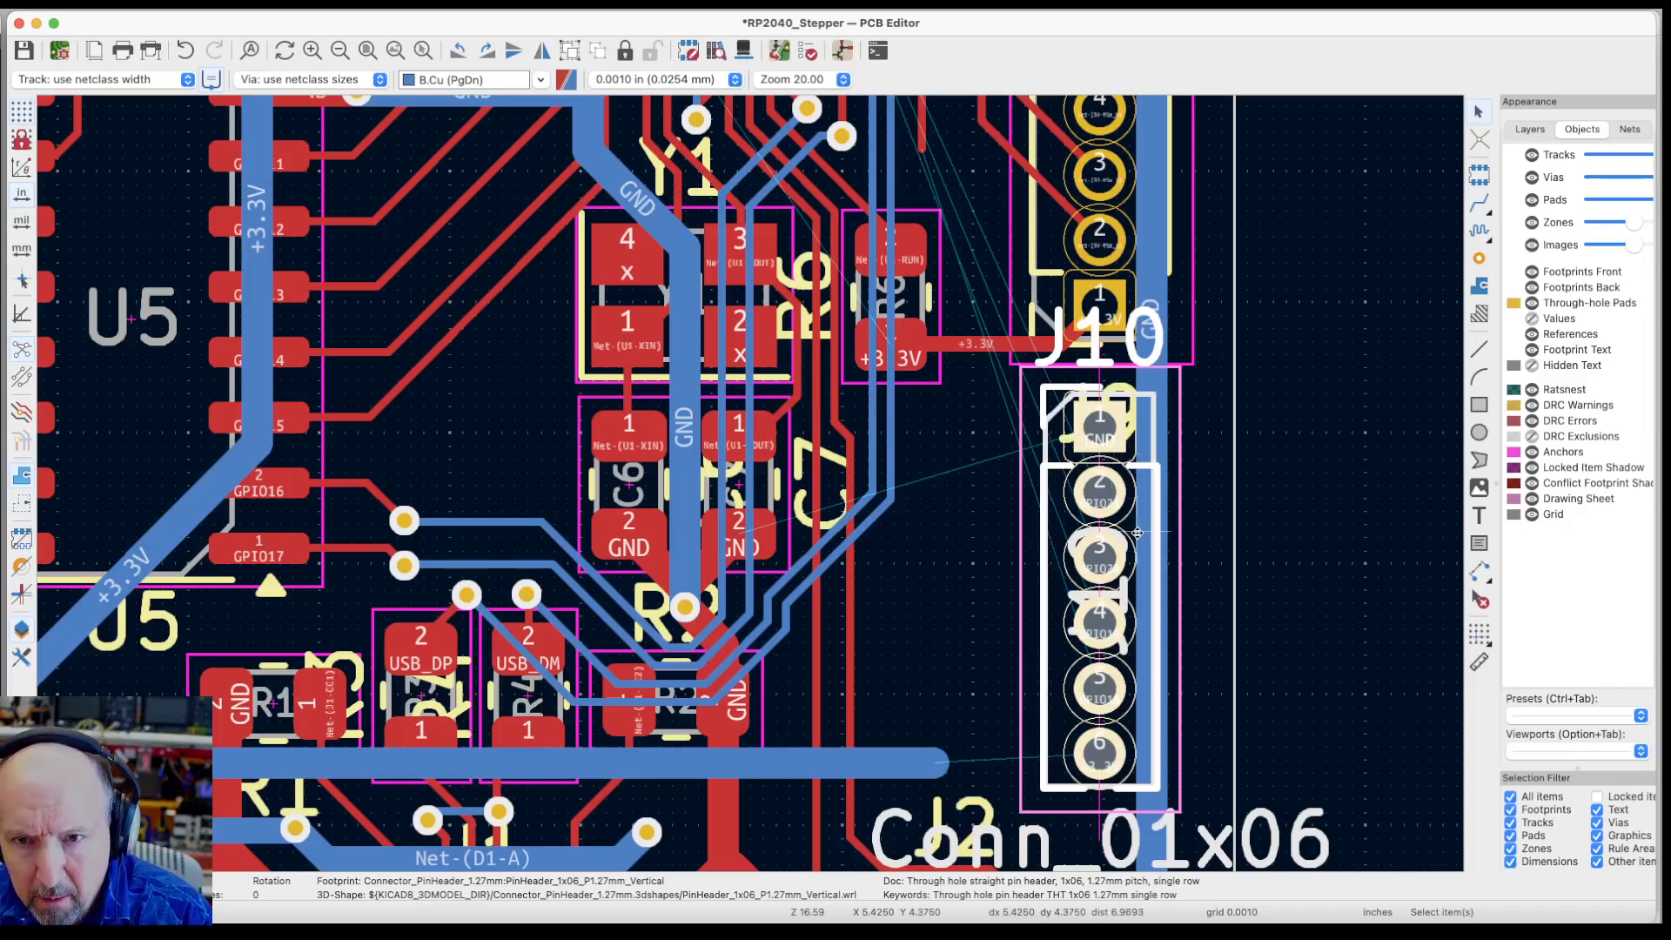
pyautogui.press('e')
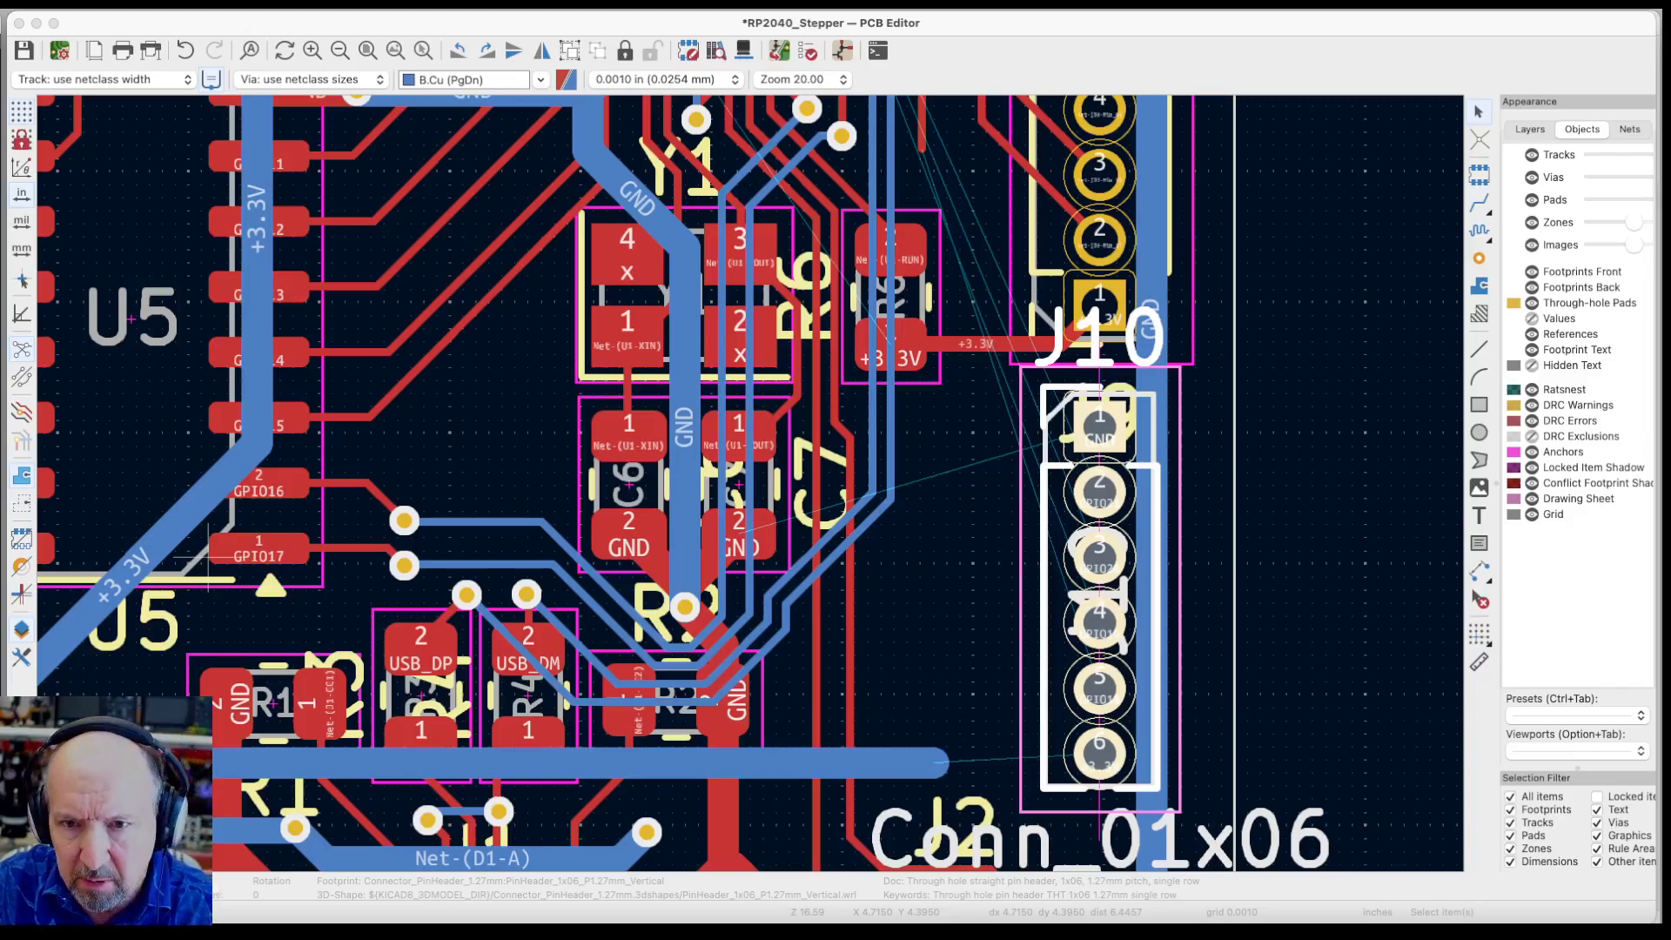
pyautogui.press('Return')
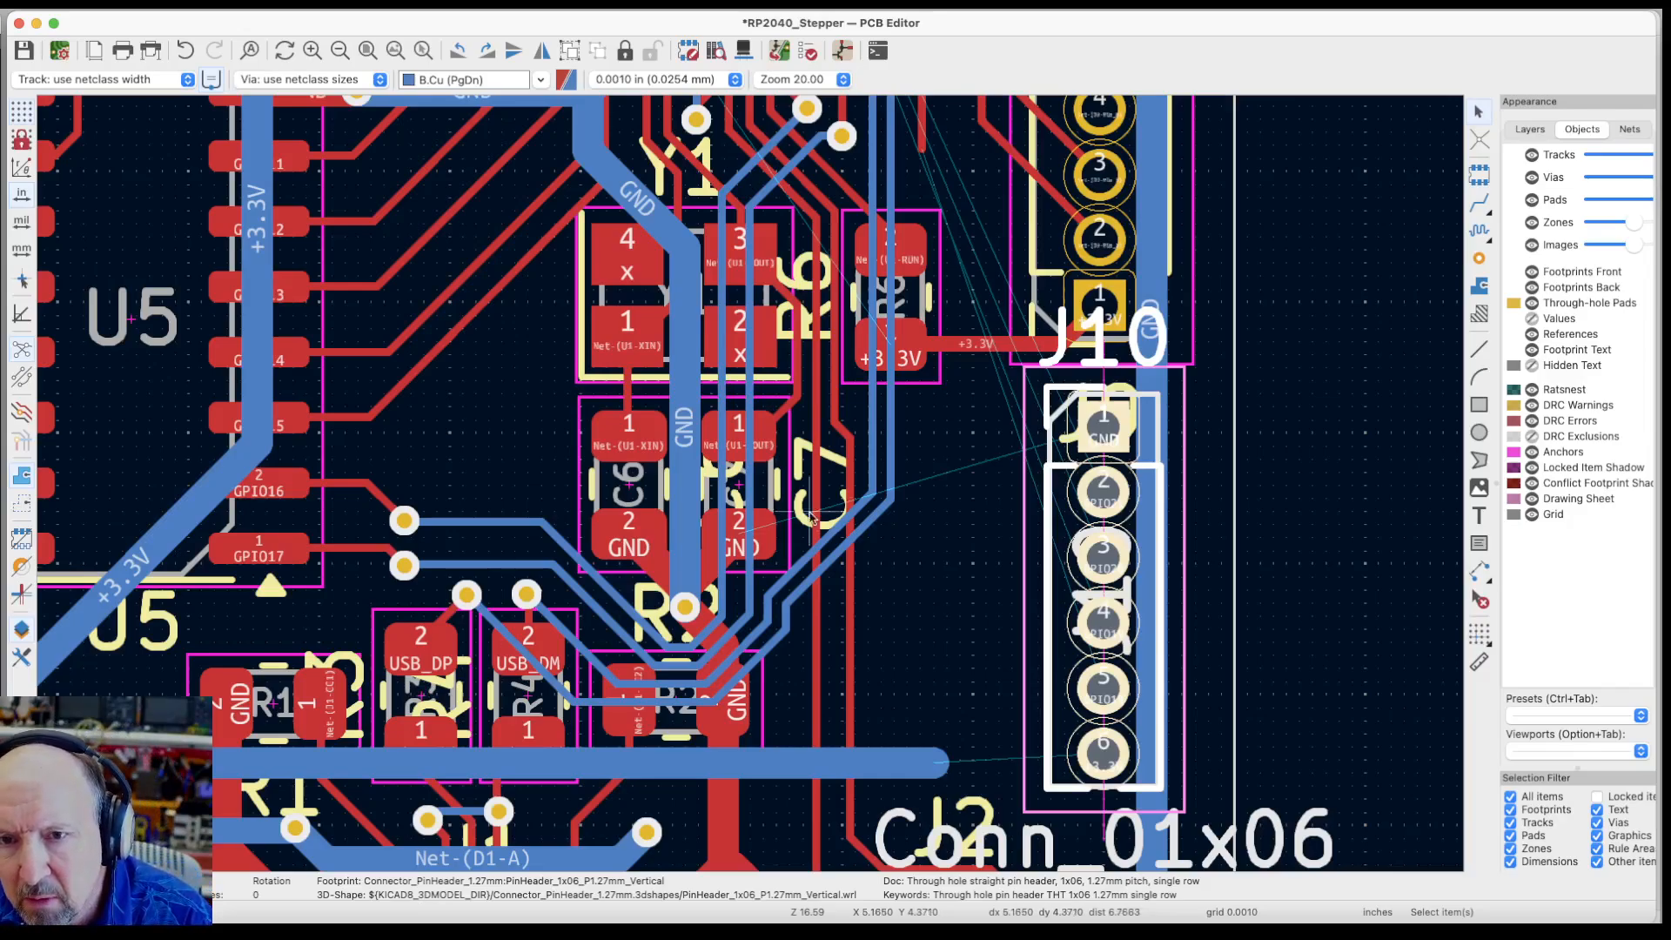
# Inspect the footprint properties of J9 and examine how J10 lines up beneath it on the board
pyautogui.scroll(-3, 983, 508)
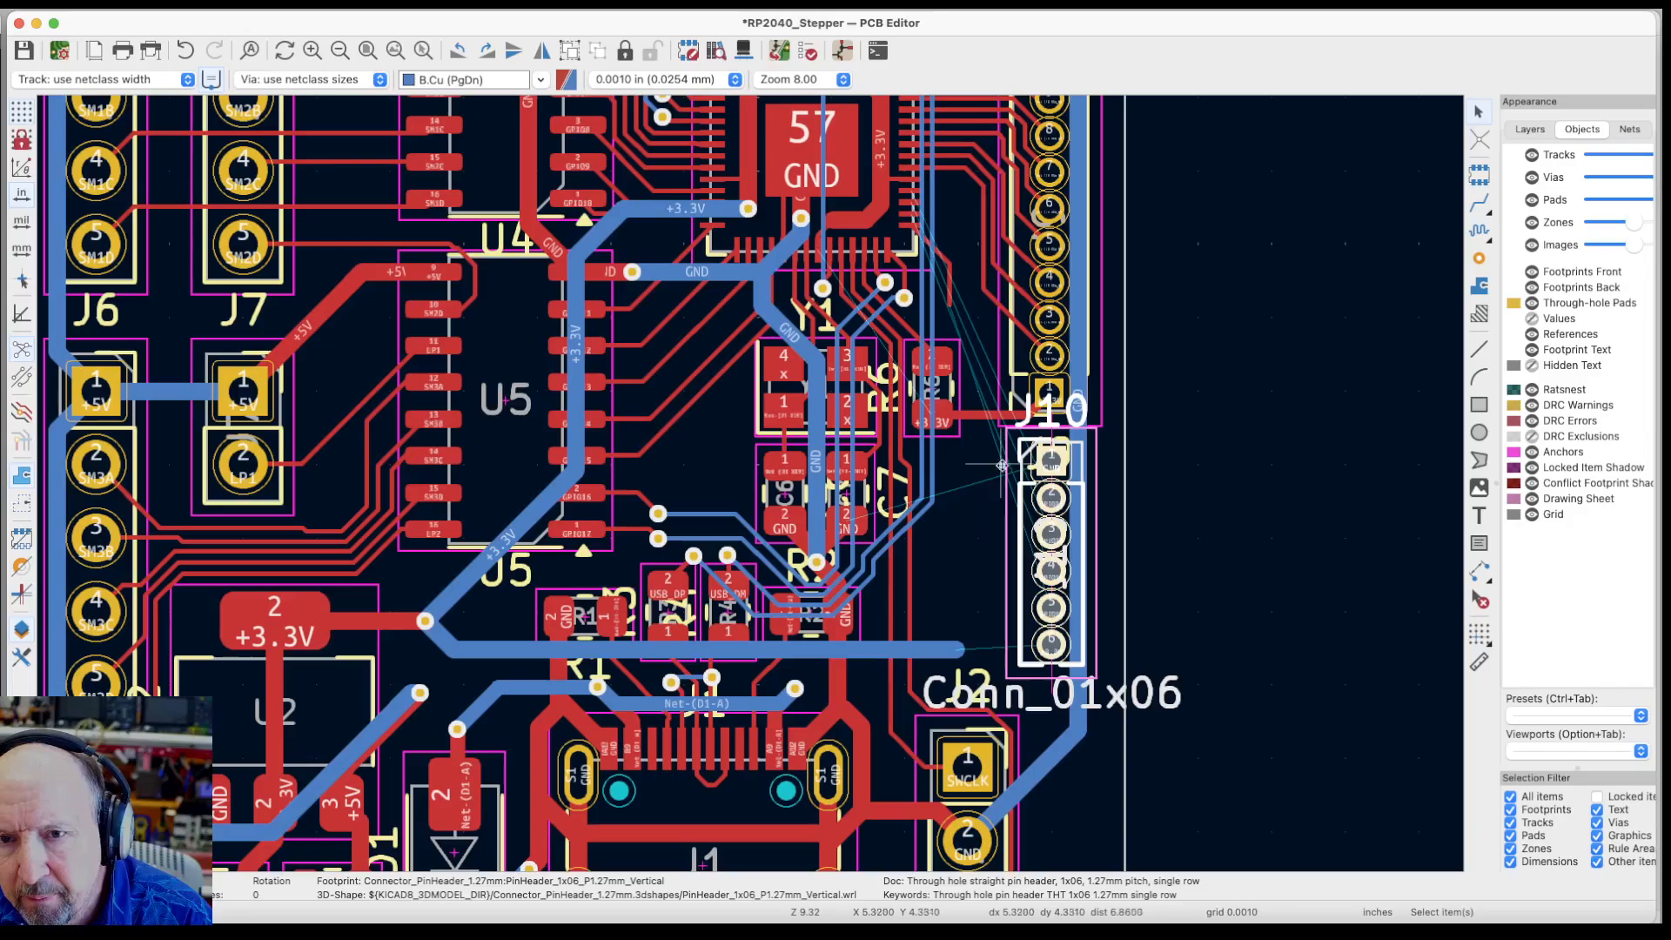
pyautogui.click(1082, 183)
pyautogui.click(1054, 186)
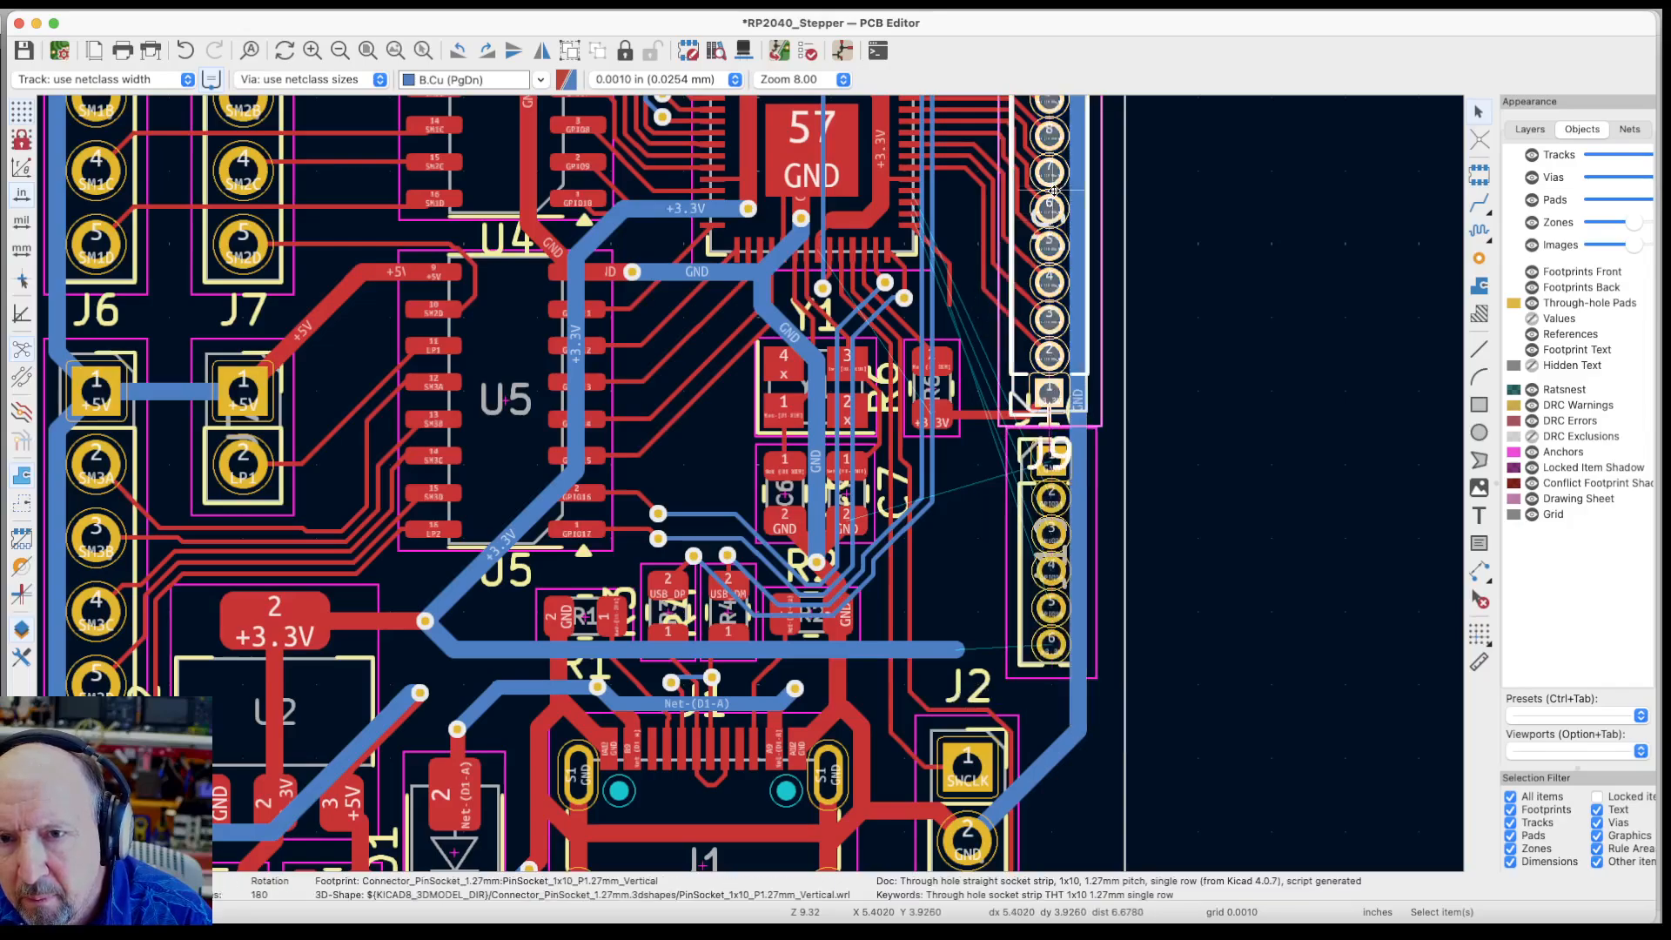
pyautogui.press('e')
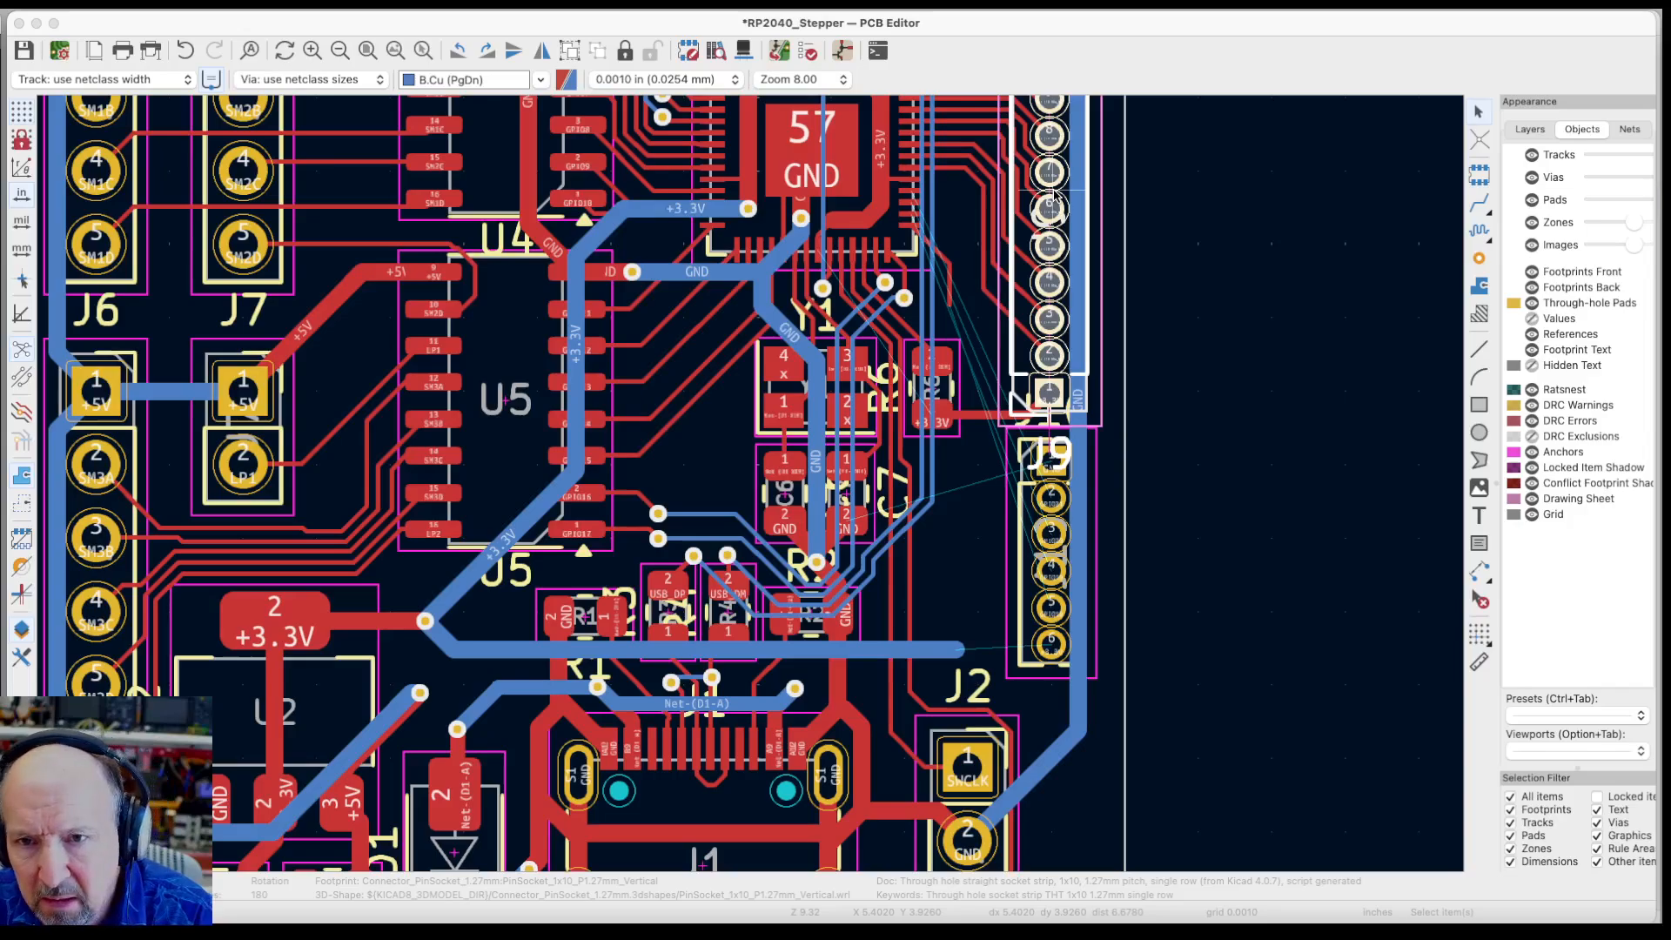
pyautogui.press('Escape')
pyautogui.scroll(-3, 1196, 457)
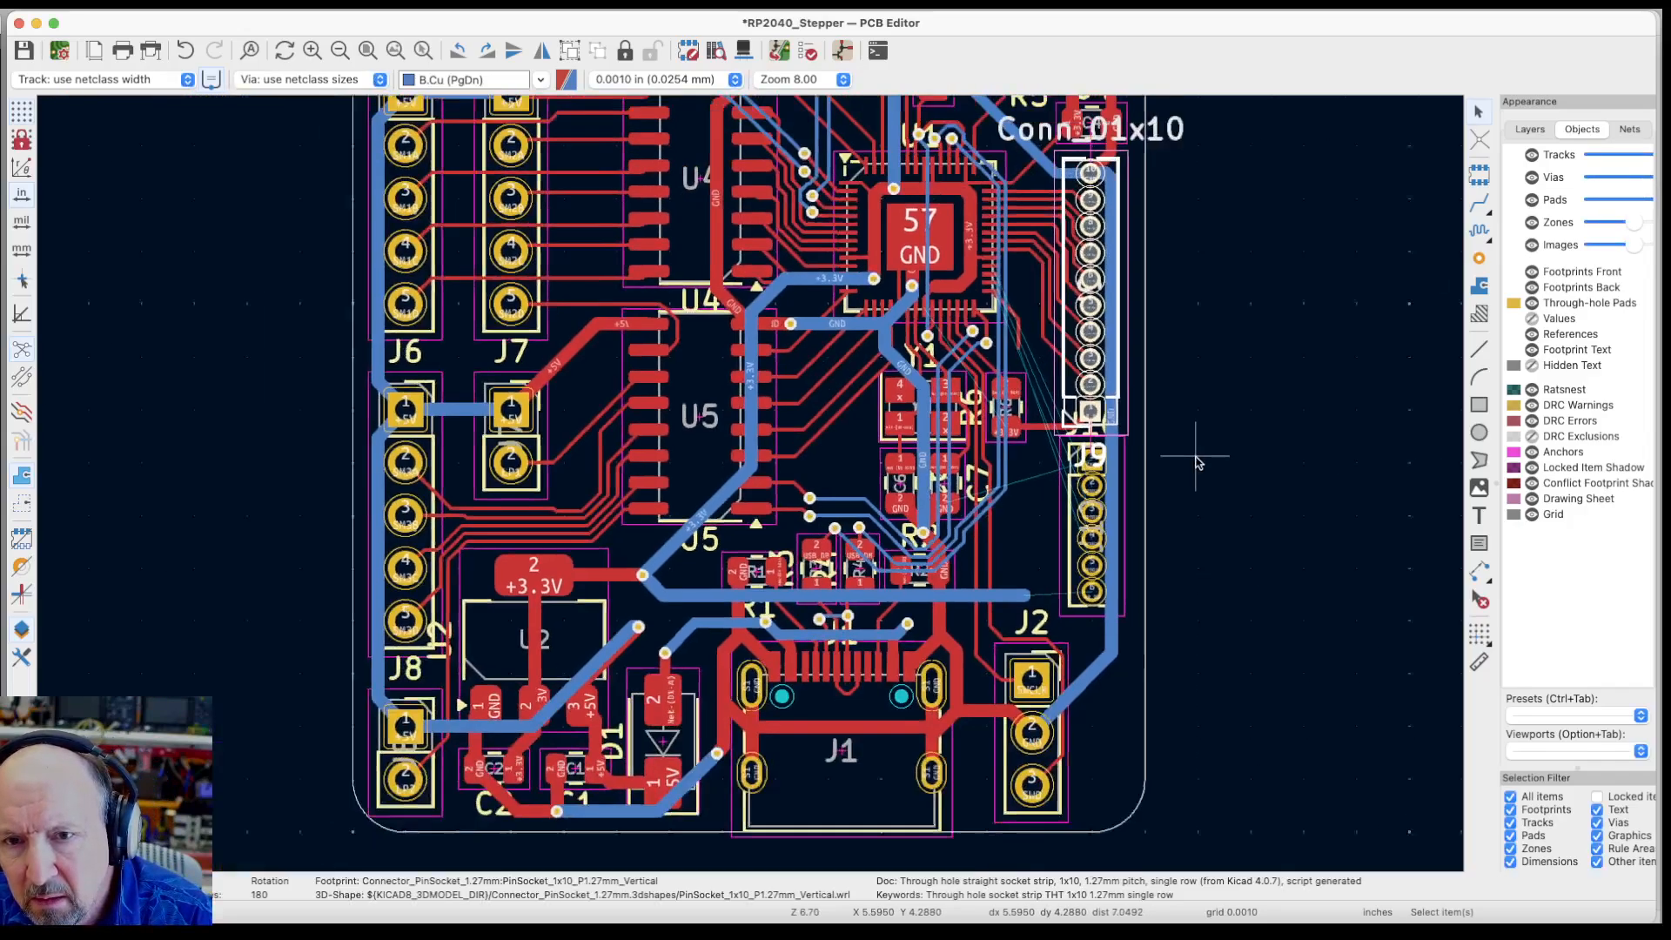
pyautogui.scroll(3, 1197, 461)
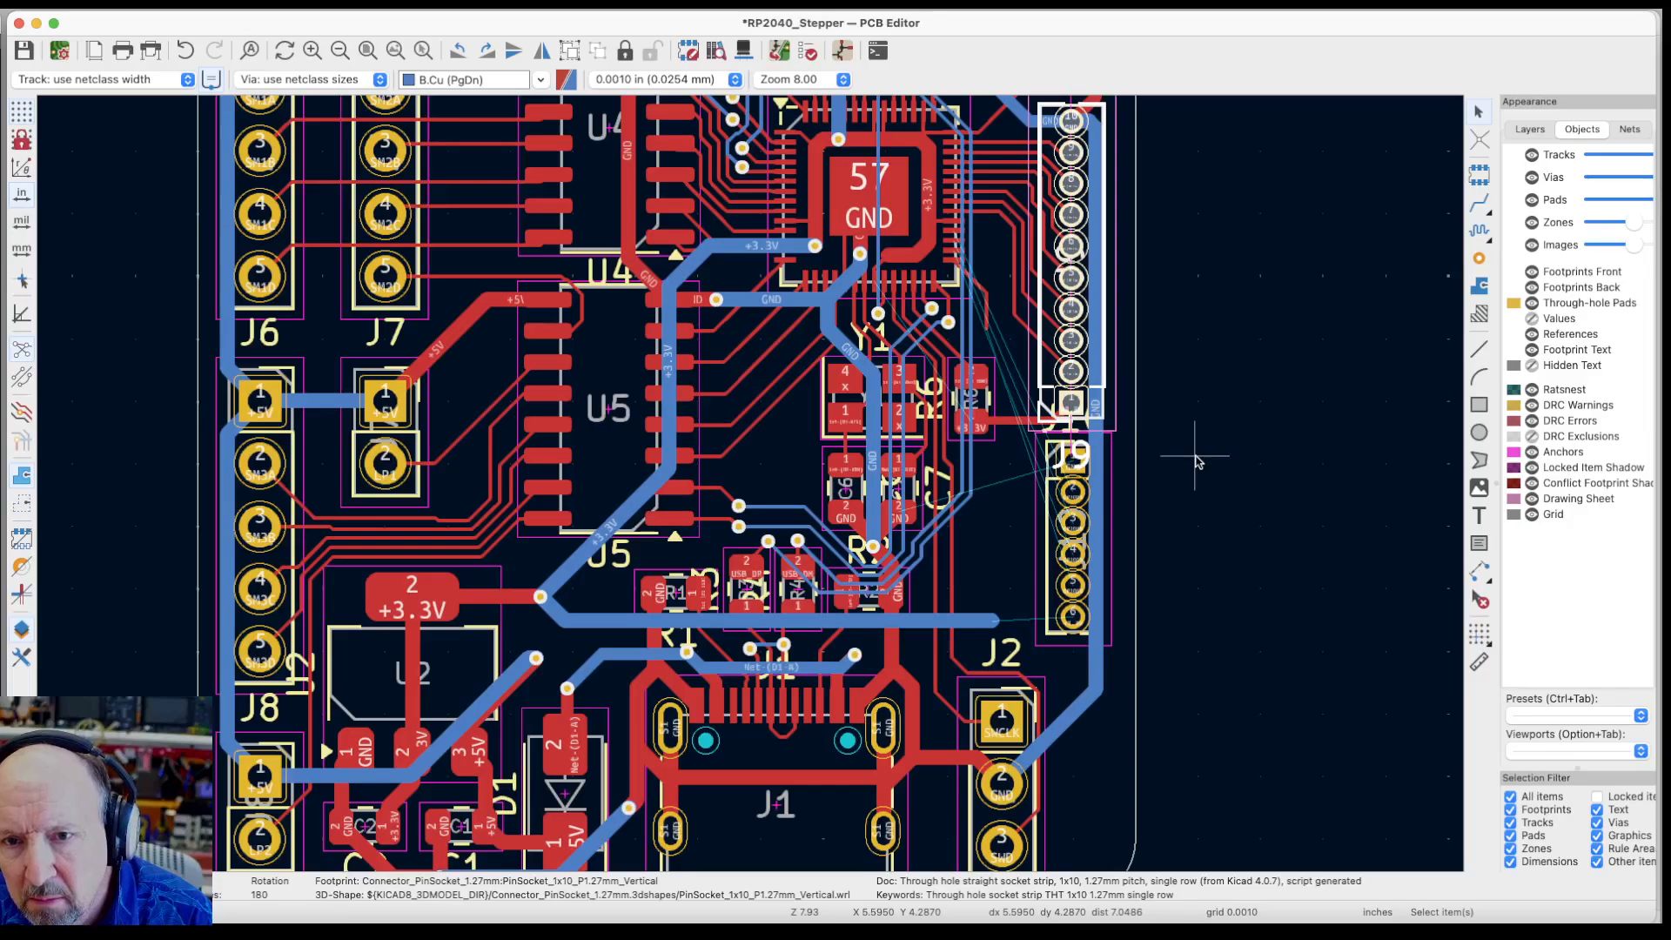
# Move the J10 footprint slightly down and inward, away from the vertical blue GND track
pyautogui.click(1074, 522)
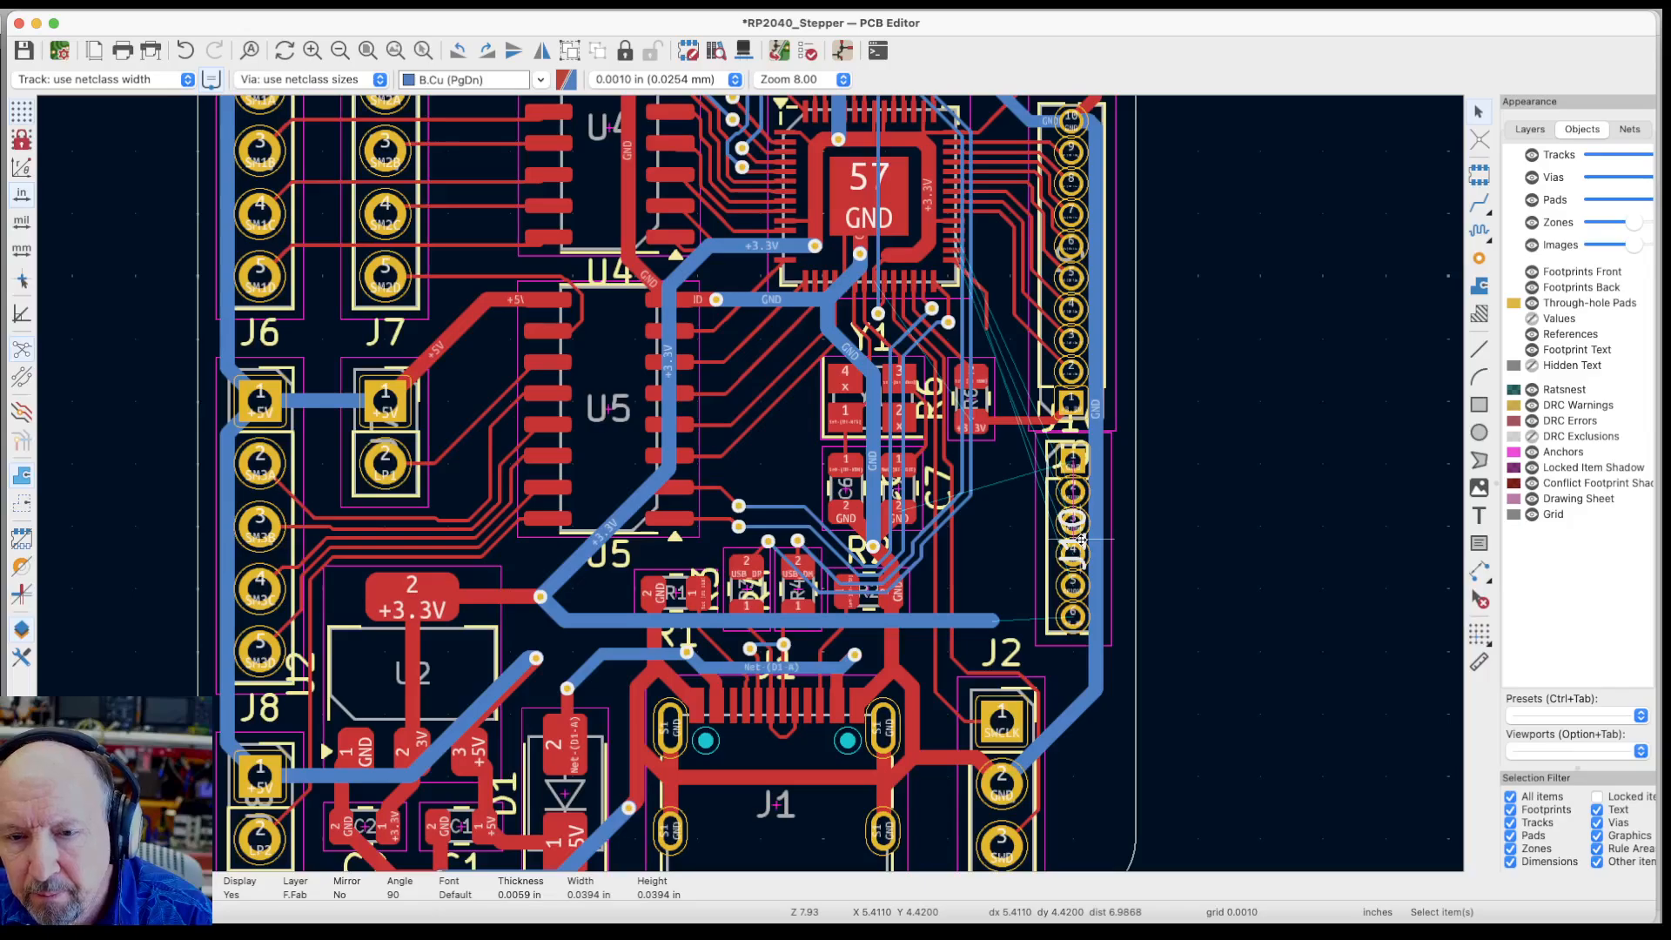
pyautogui.press('Escape')
pyautogui.scroll(5, 1080, 540)
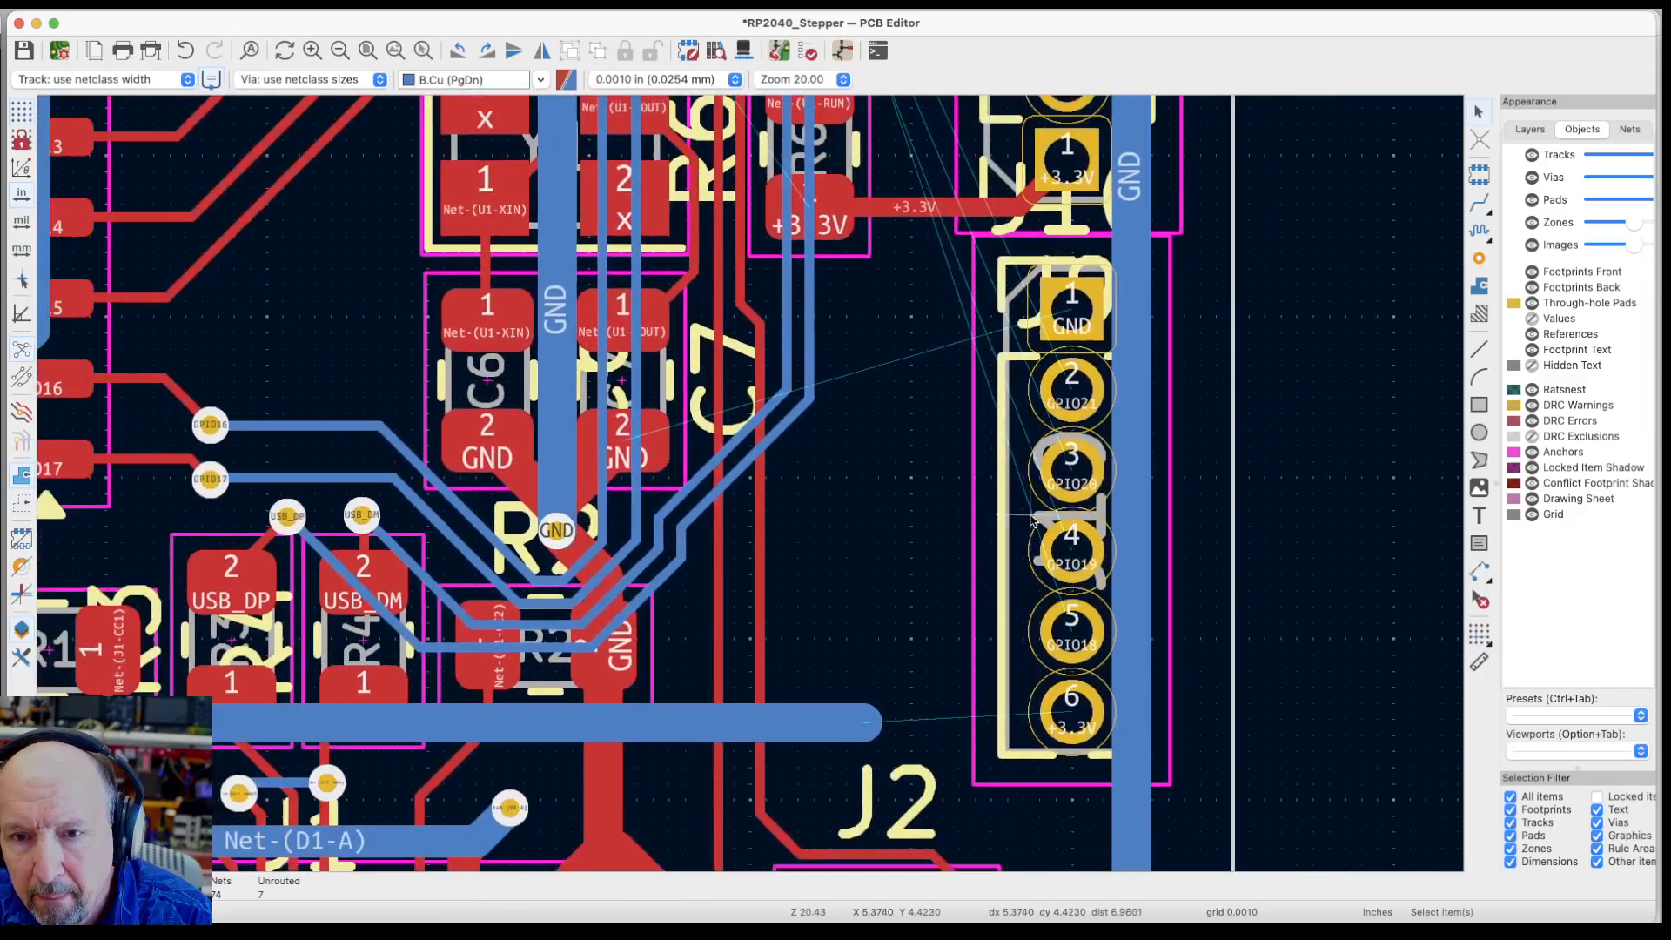
pyautogui.click(1033, 520)
pyautogui.press('m')
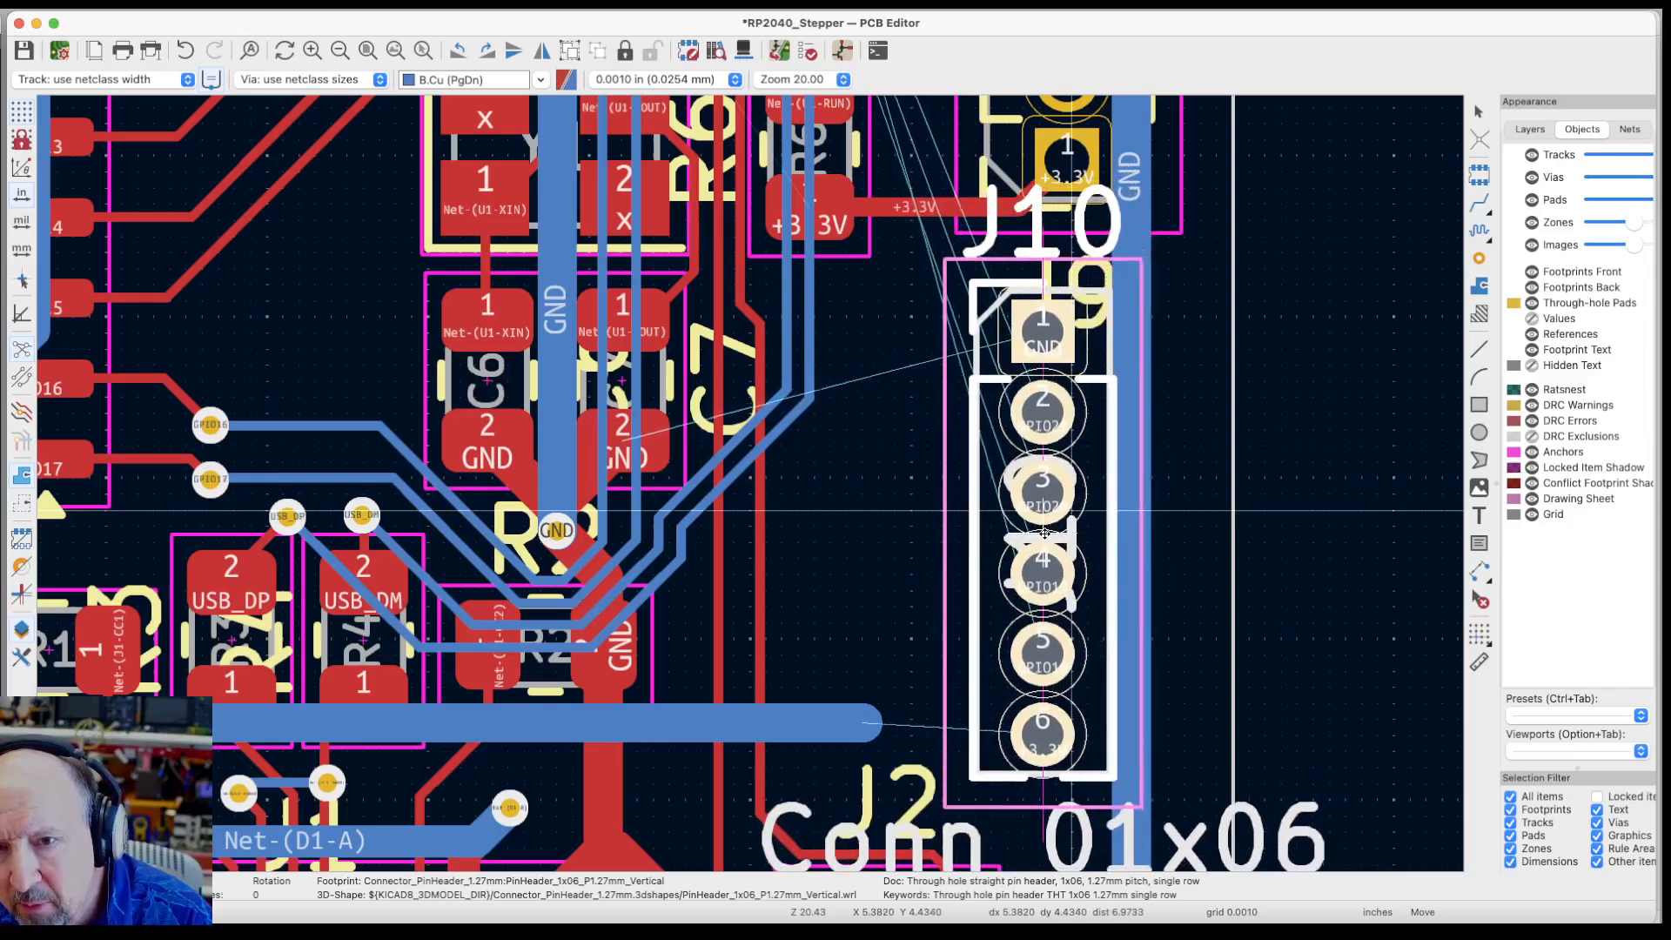
pyautogui.click(1043, 532)
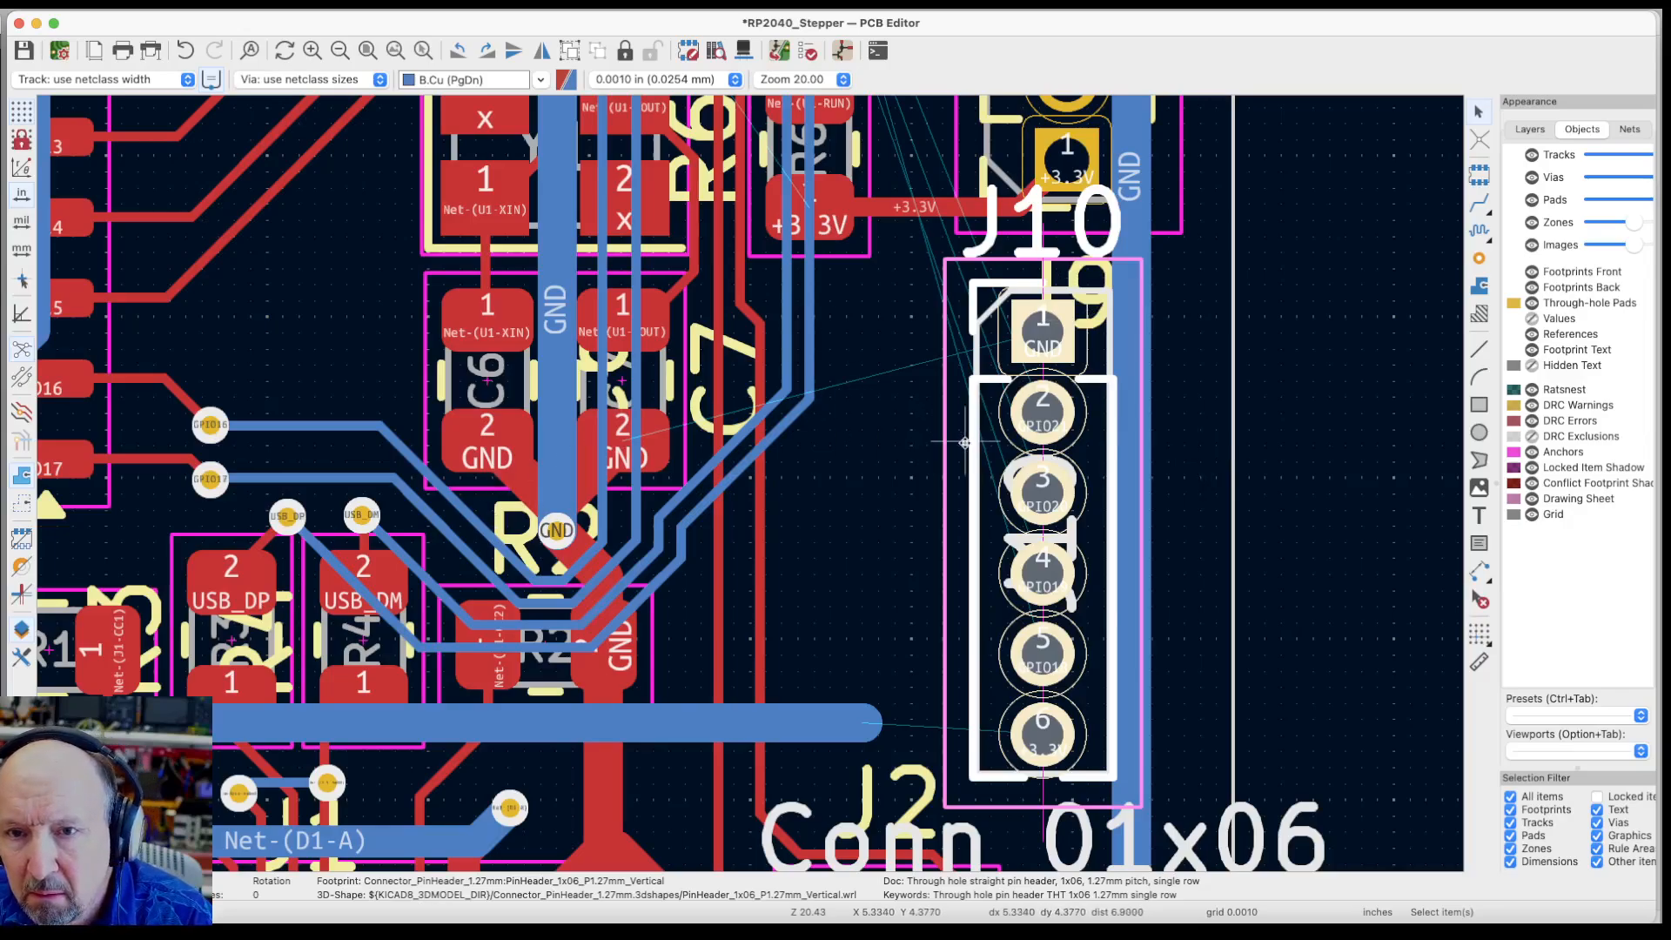
# Rotate the J10 footprint to 180 degrees so pin 6 faces J9, and place it directly below J9
pyautogui.scroll(3, 964, 443)
pyautogui.scroll(-4, 964, 443)
pyautogui.scroll(-1, 964, 443)
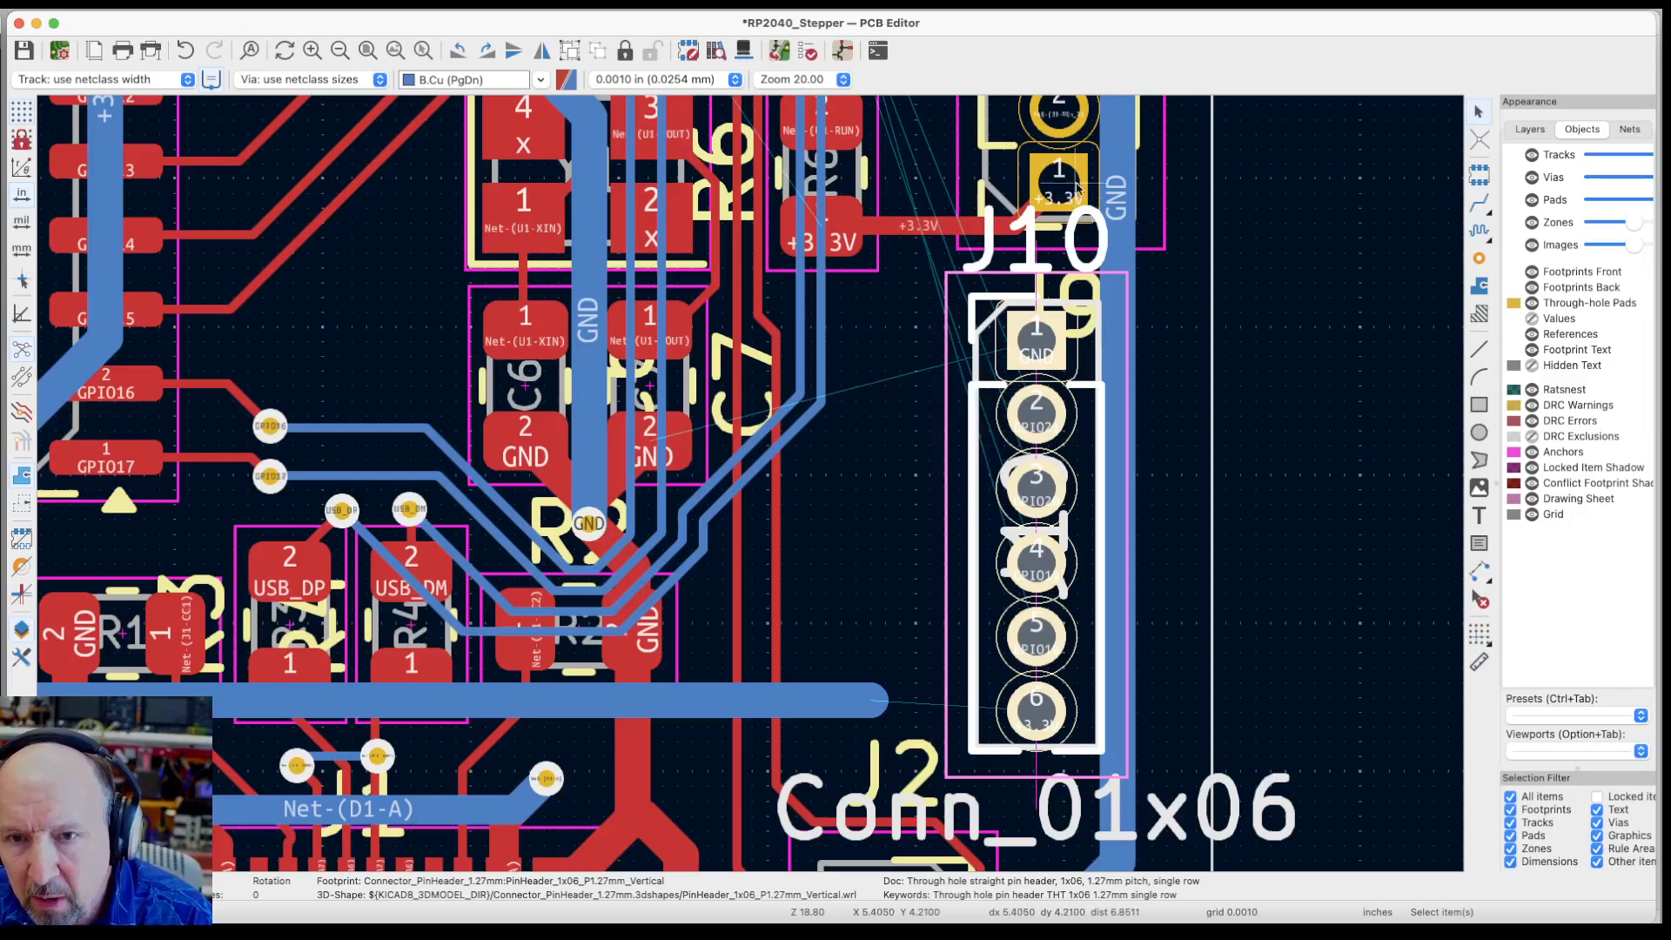
pyautogui.press('Escape')
pyautogui.click(982, 519)
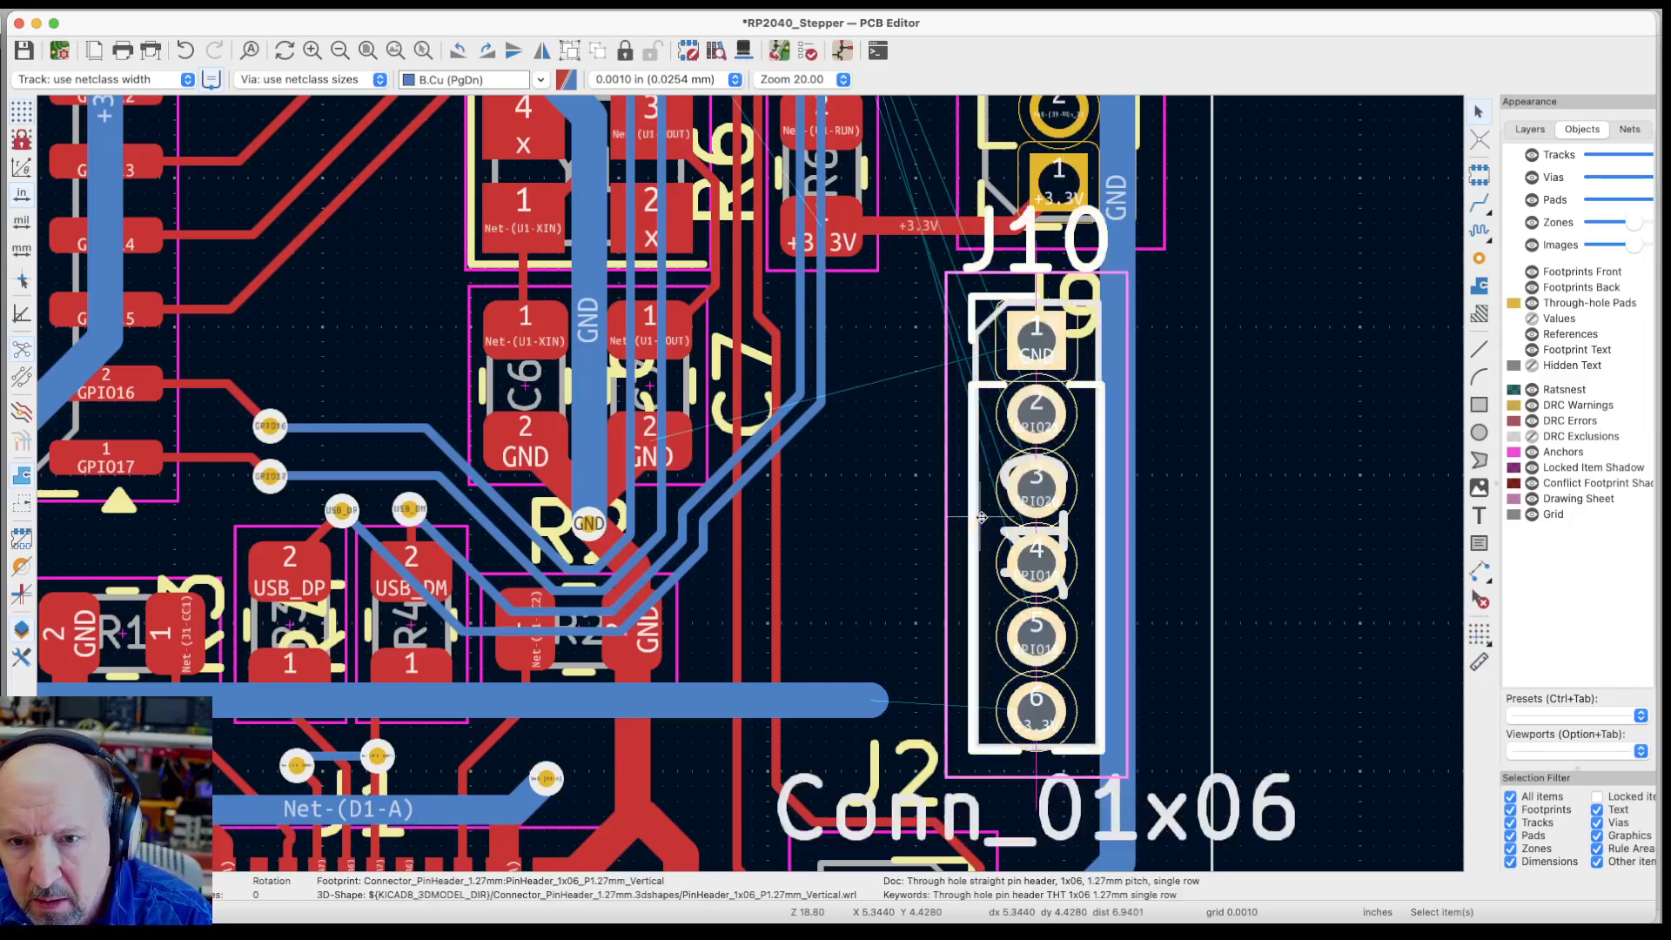
pyautogui.press('r')
pyautogui.press('r')
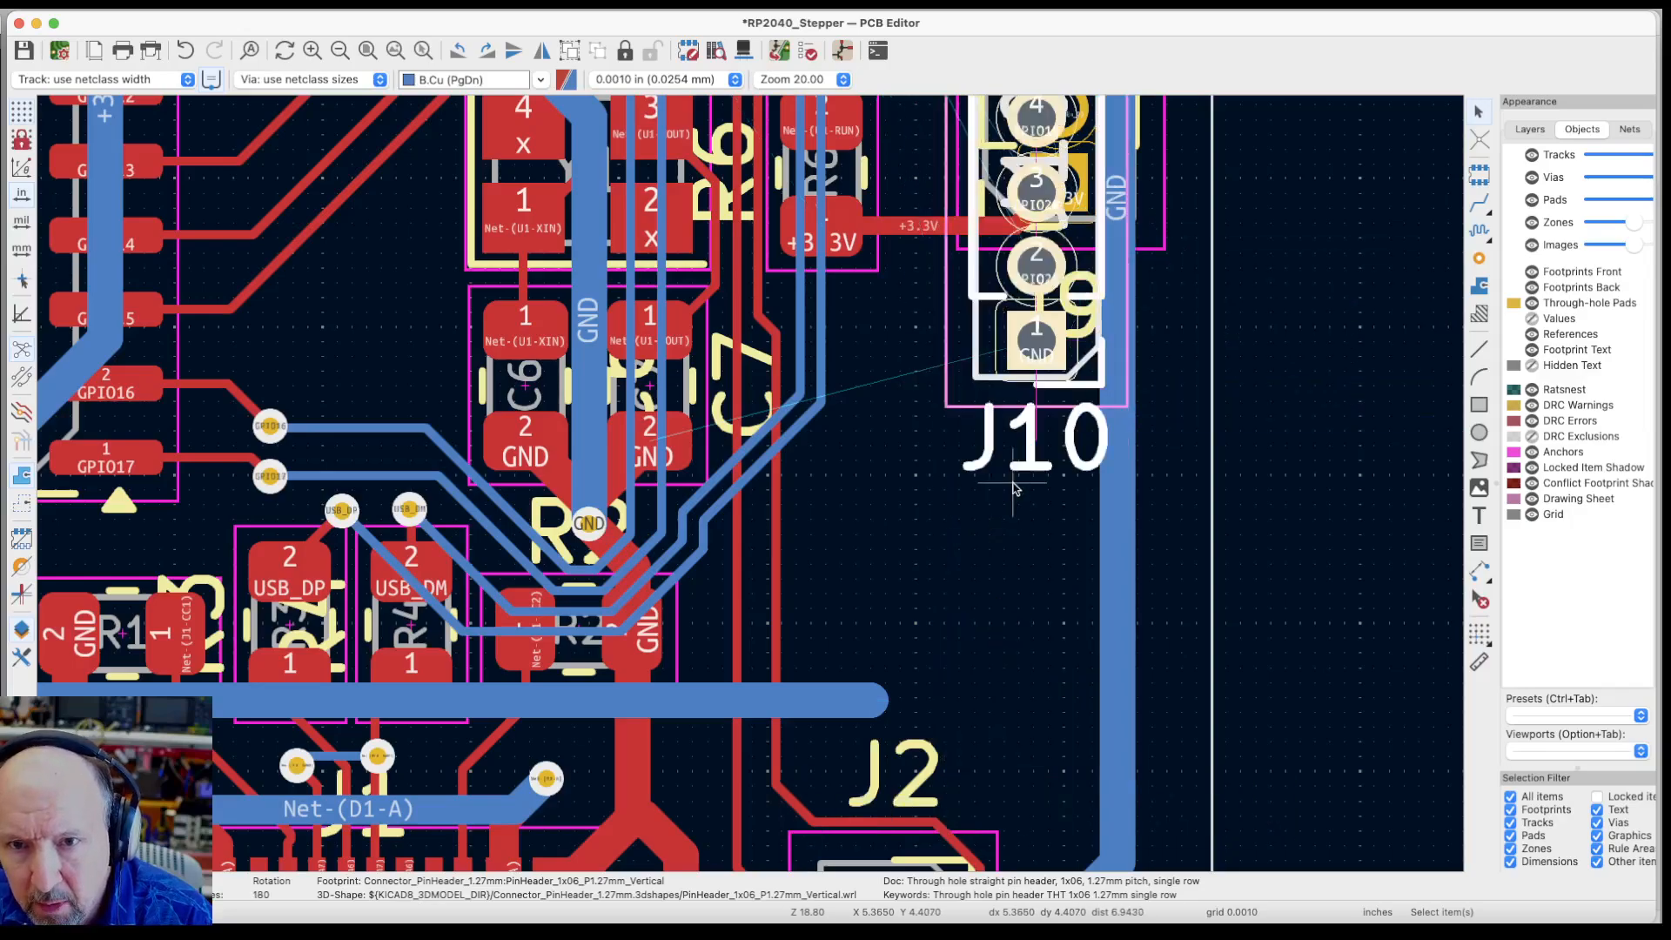
pyautogui.press('m')
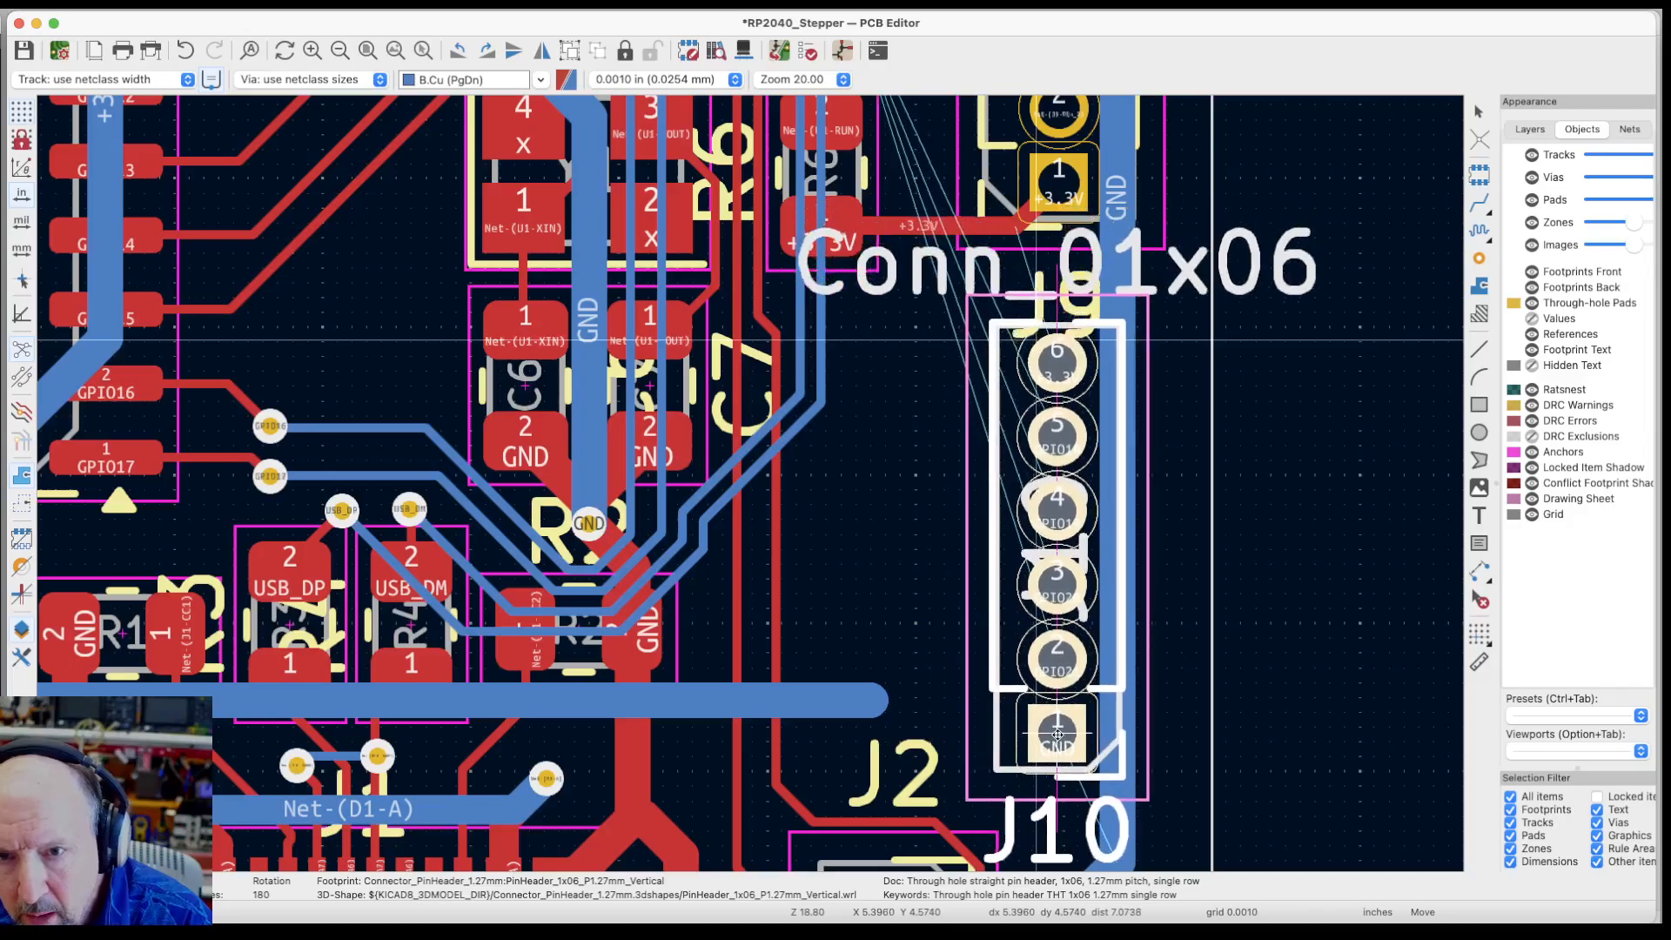
pyautogui.scroll(-3, 1054, 696)
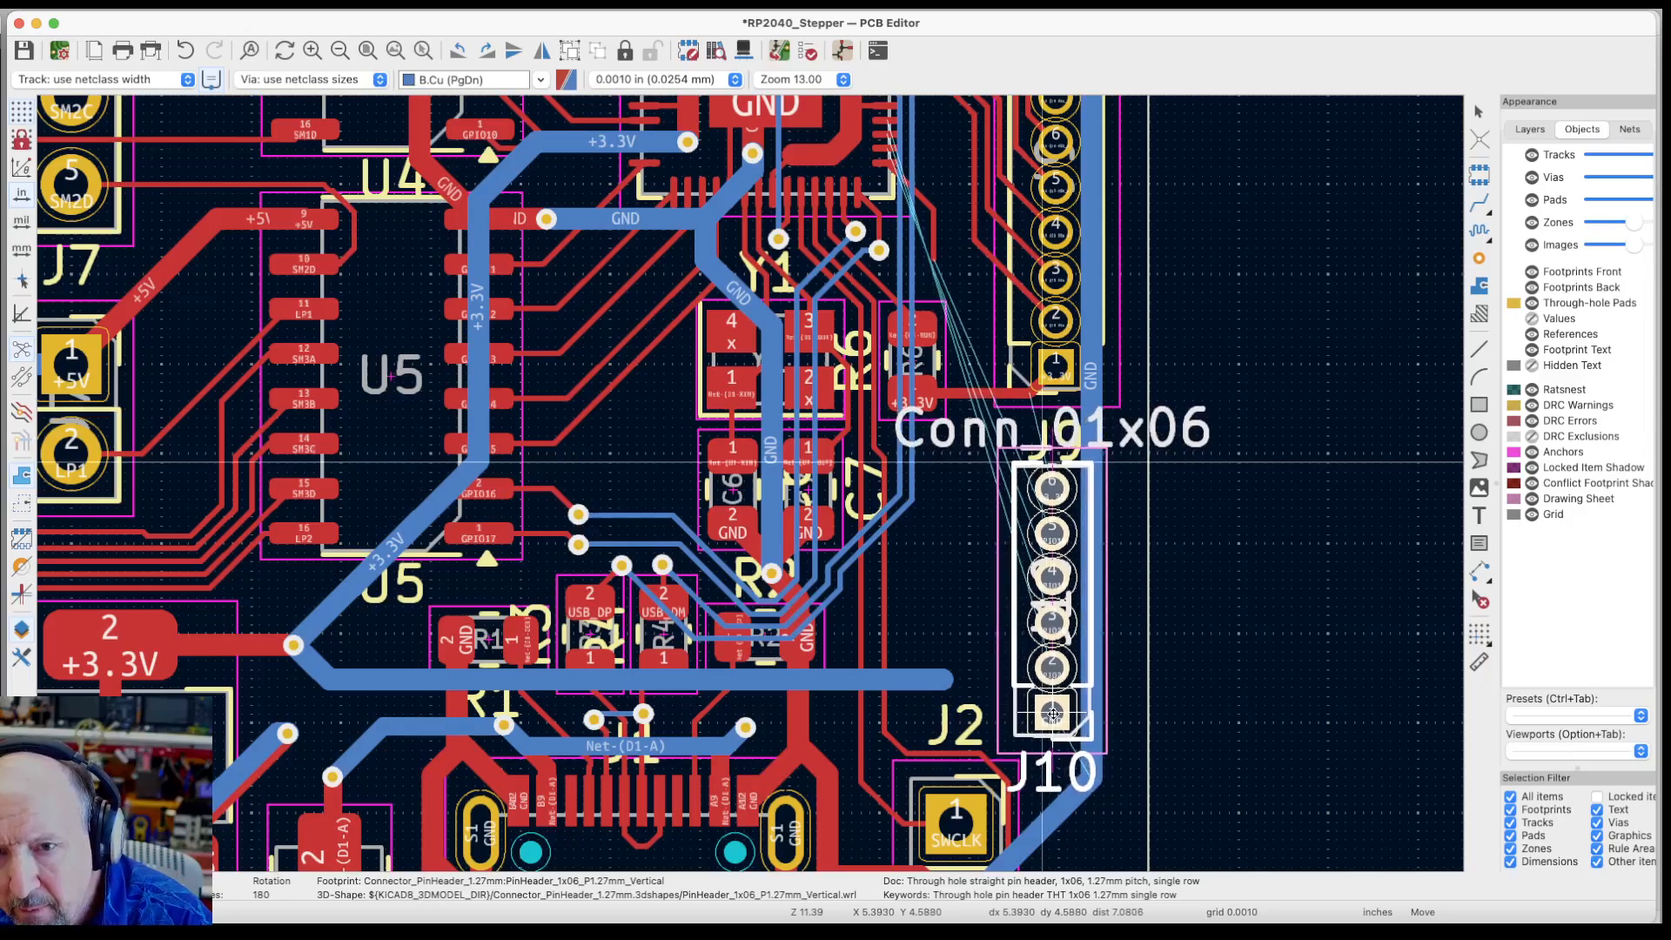
pyautogui.click(1053, 714)
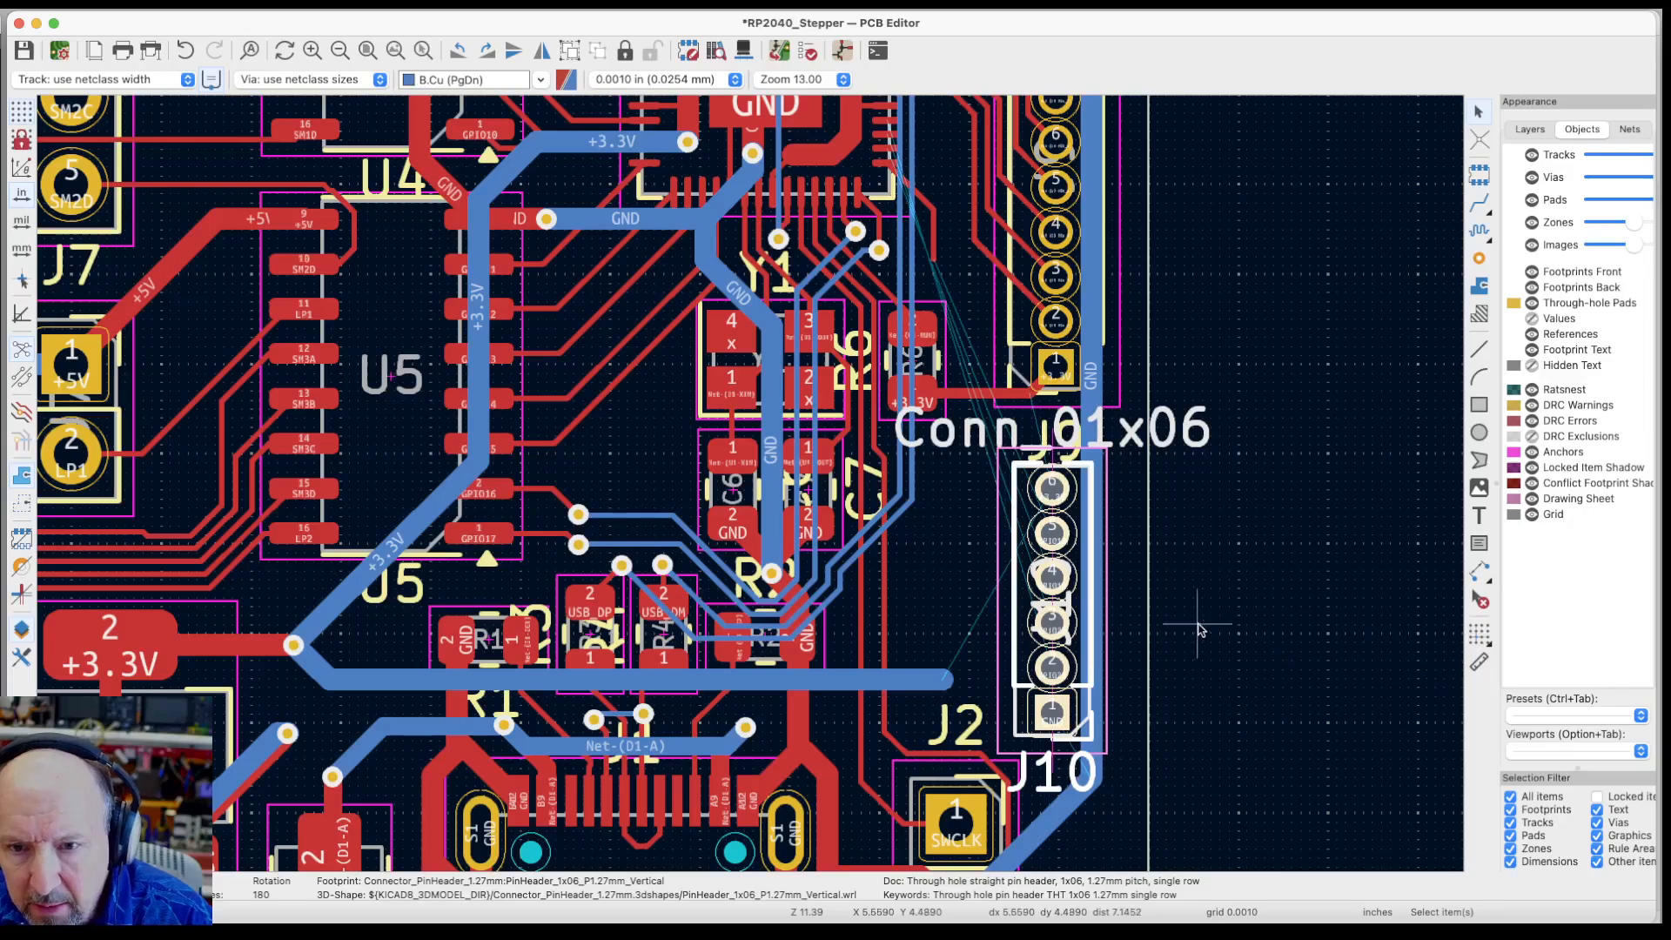
# Examine the unrouted connections from J10 up to the RP2040's GPIO18 to GPIO21 pads and the free space beside J9
pyautogui.scroll(10, 1100, 733)
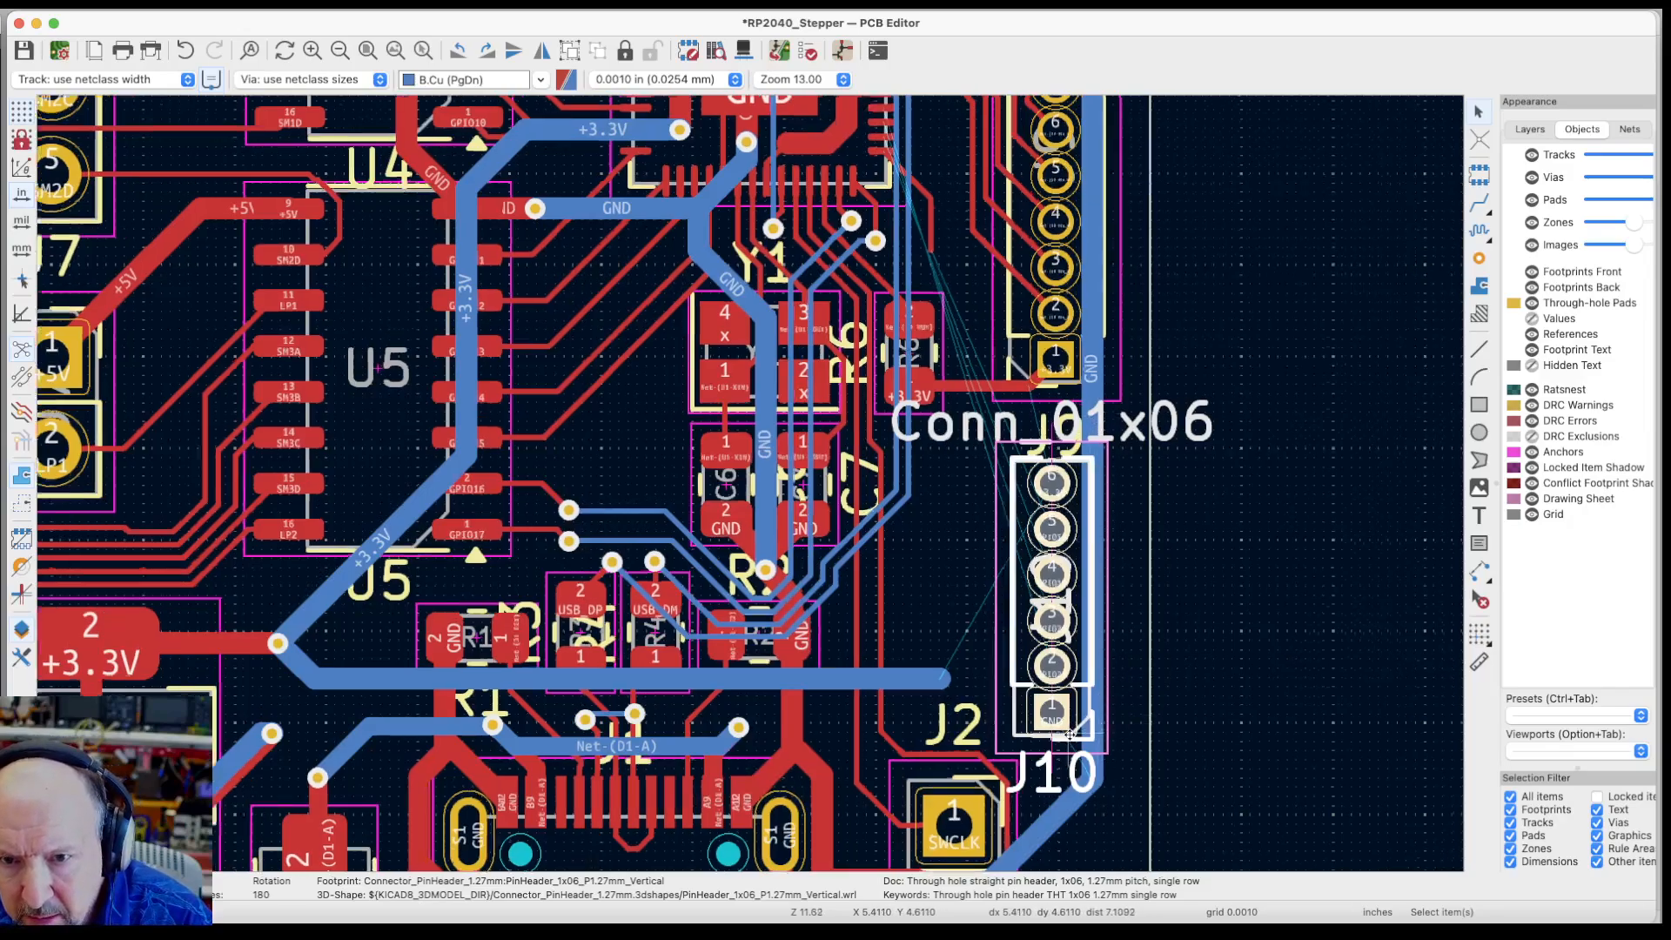
pyautogui.scroll(-8, 1069, 633)
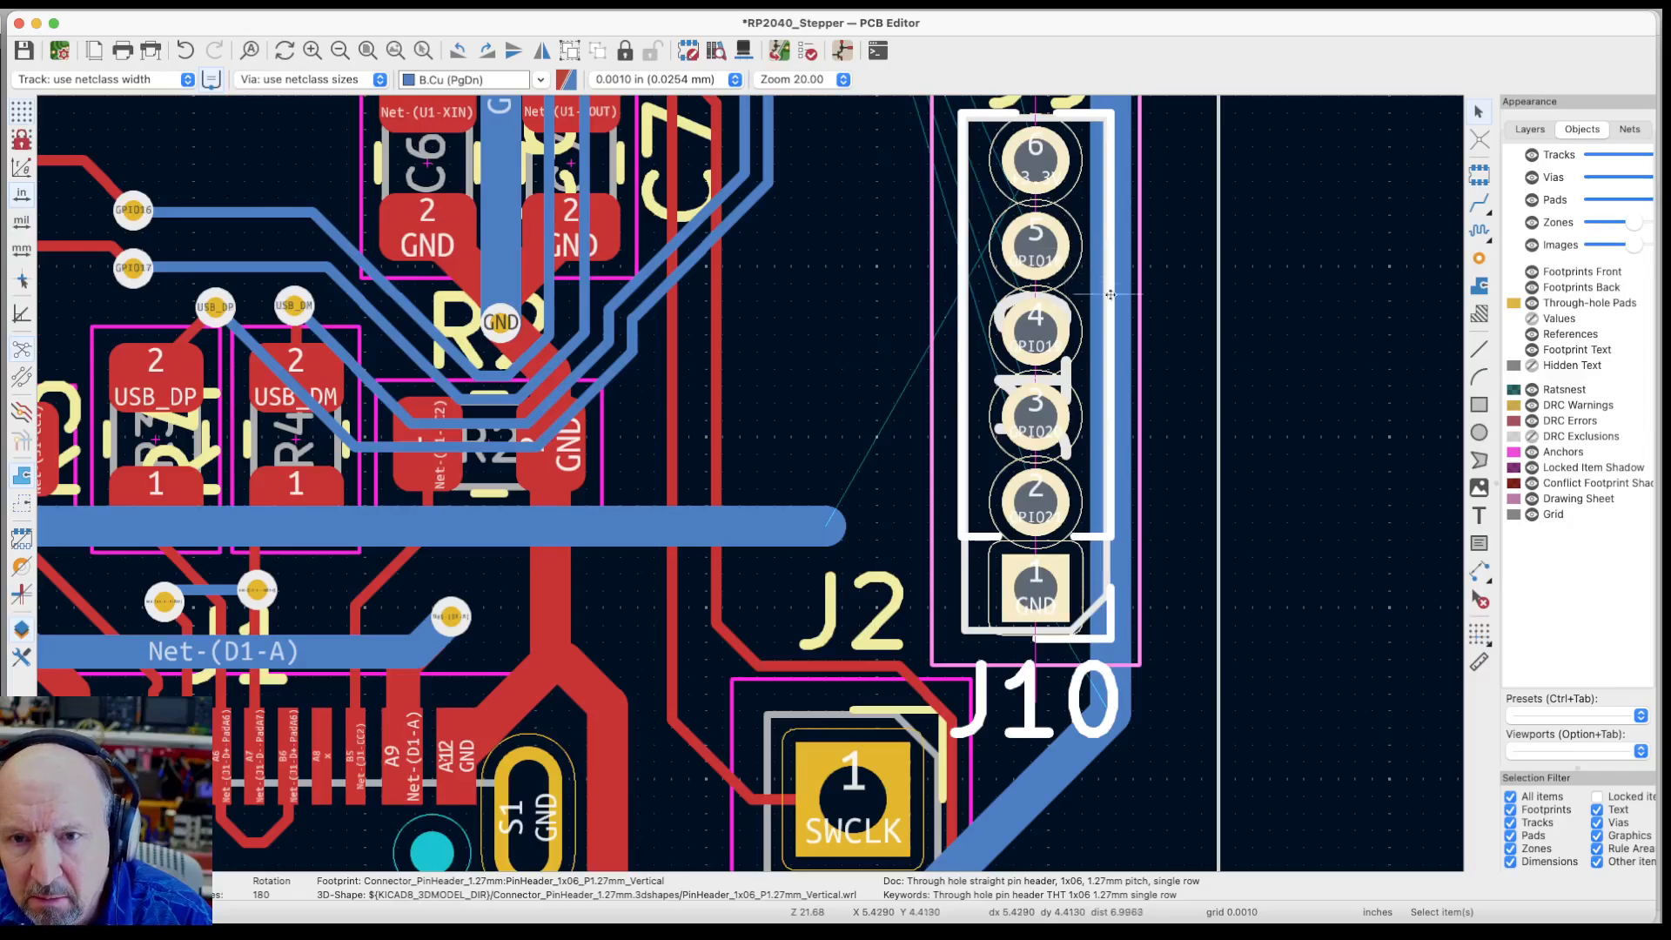
pyautogui.scroll(-2, 1197, 457)
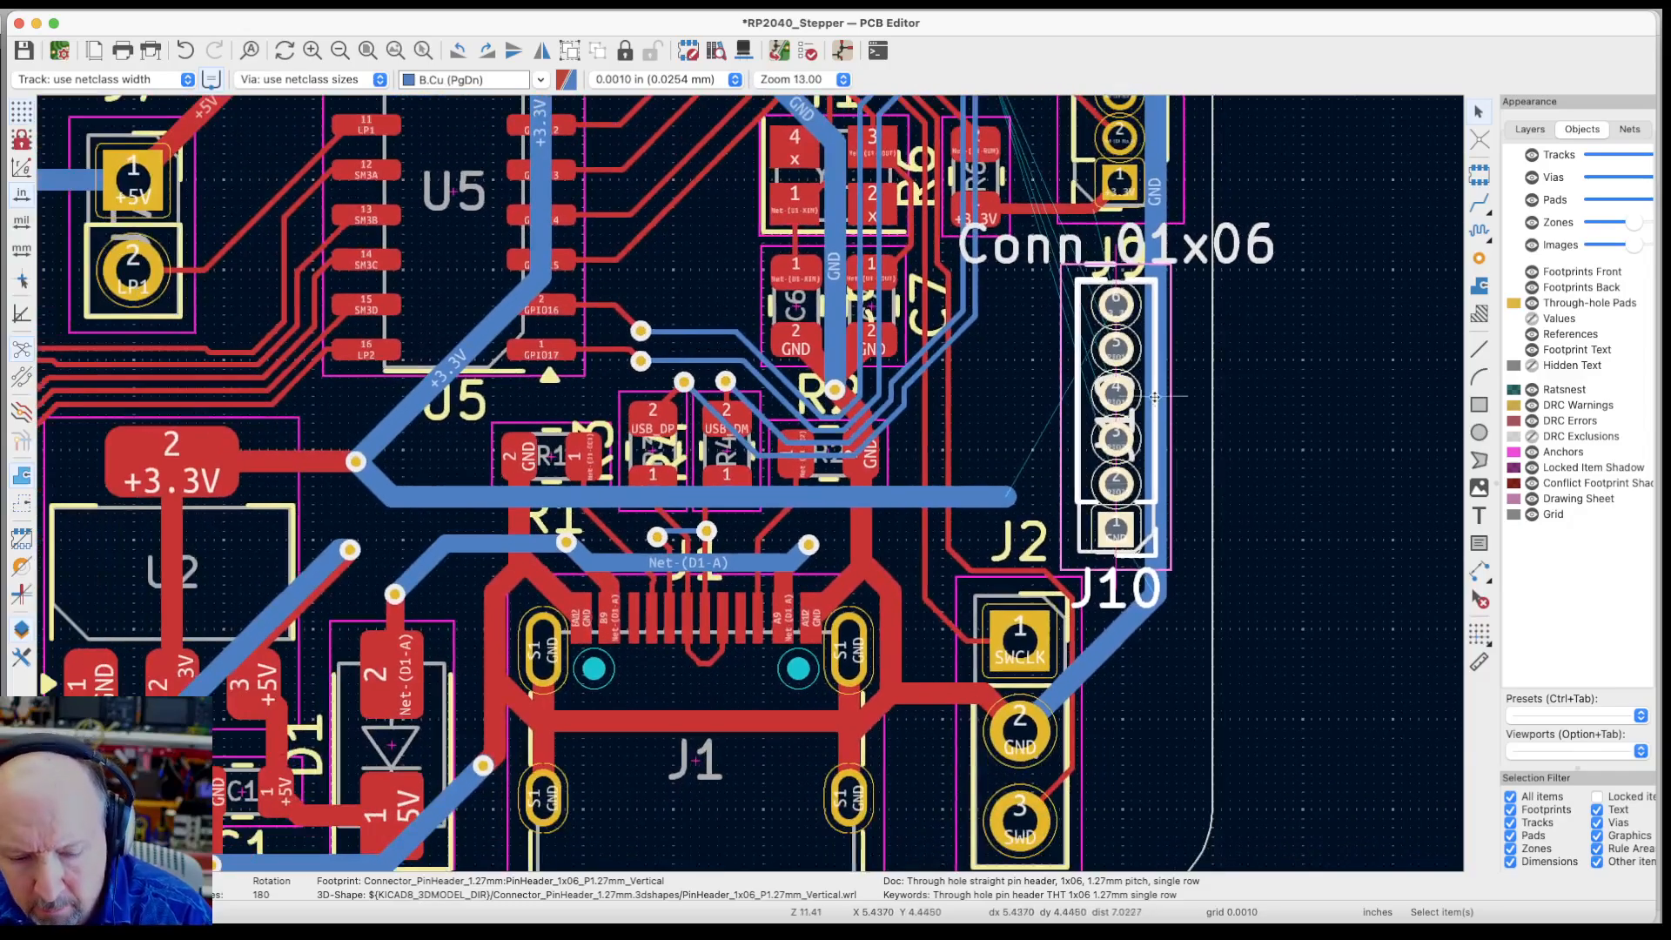
pyautogui.scroll(-4, 1171, 318)
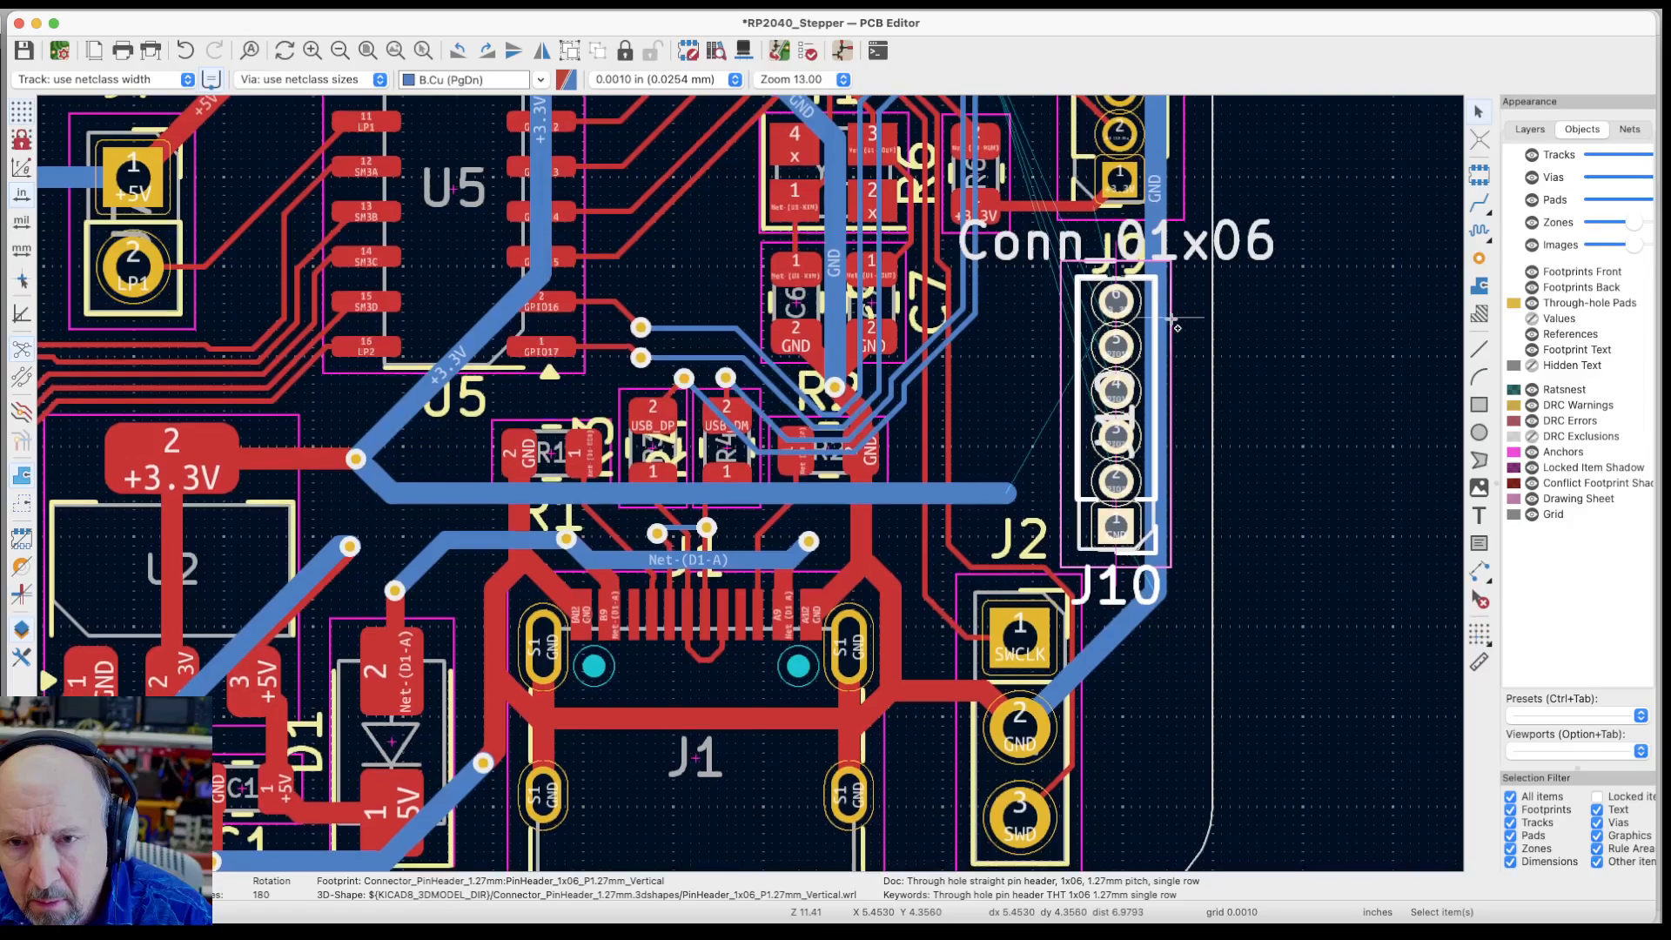
pyautogui.scroll(7, 1171, 319)
pyautogui.scroll(4, 1174, 322)
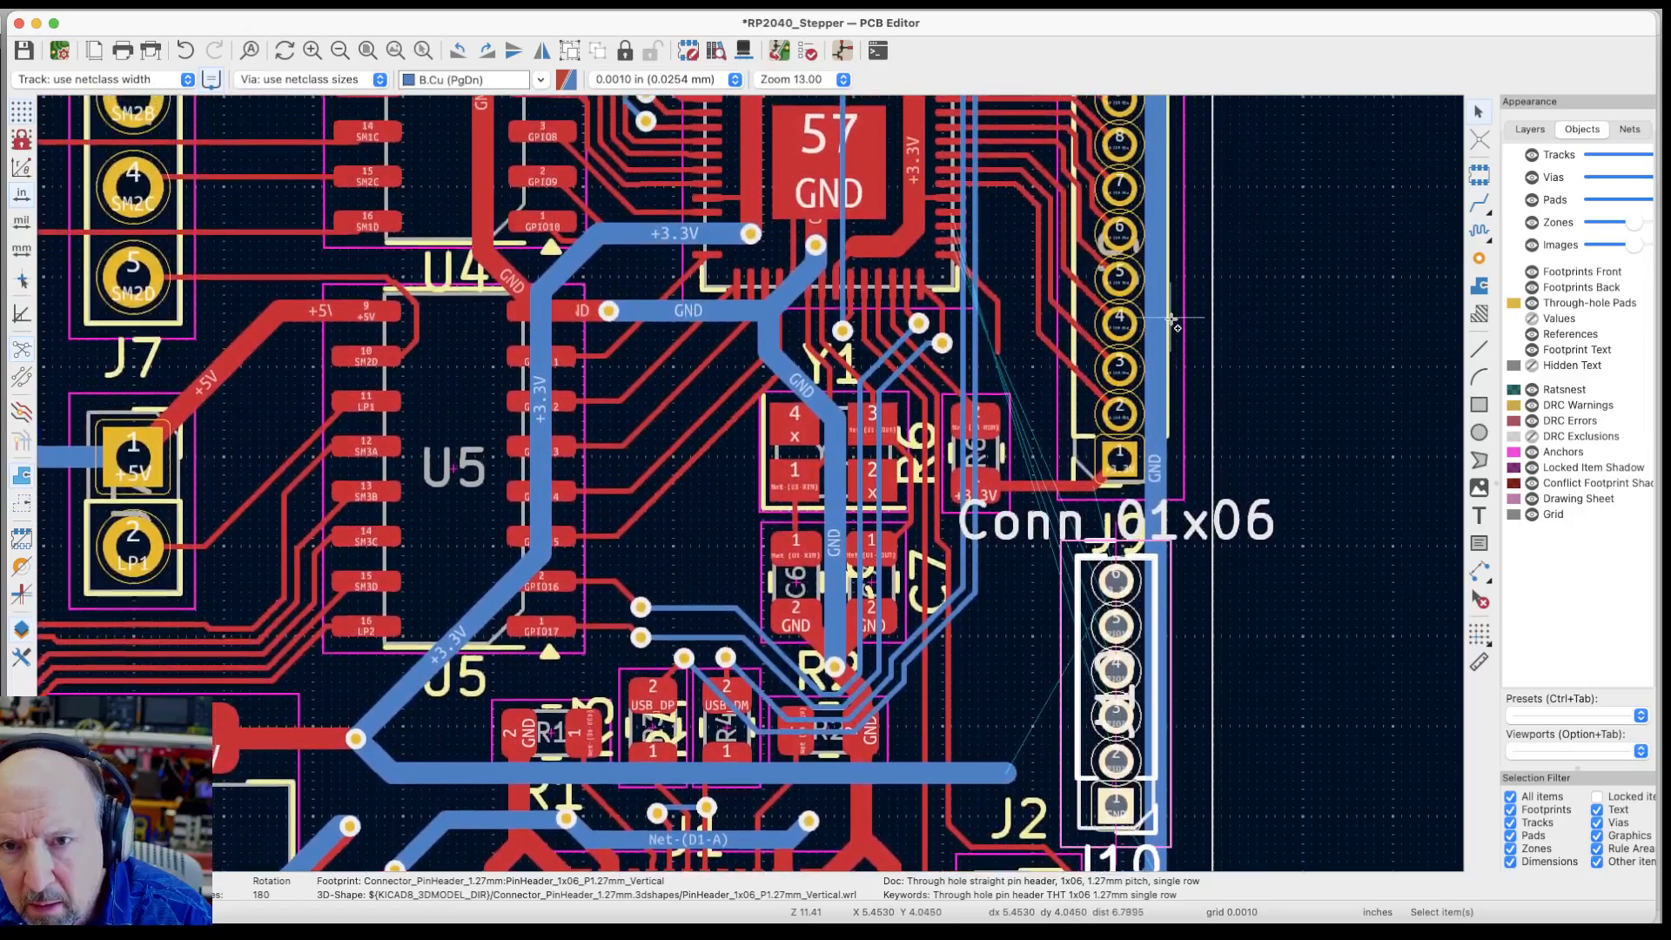
pyautogui.scroll(1, 1024, 319)
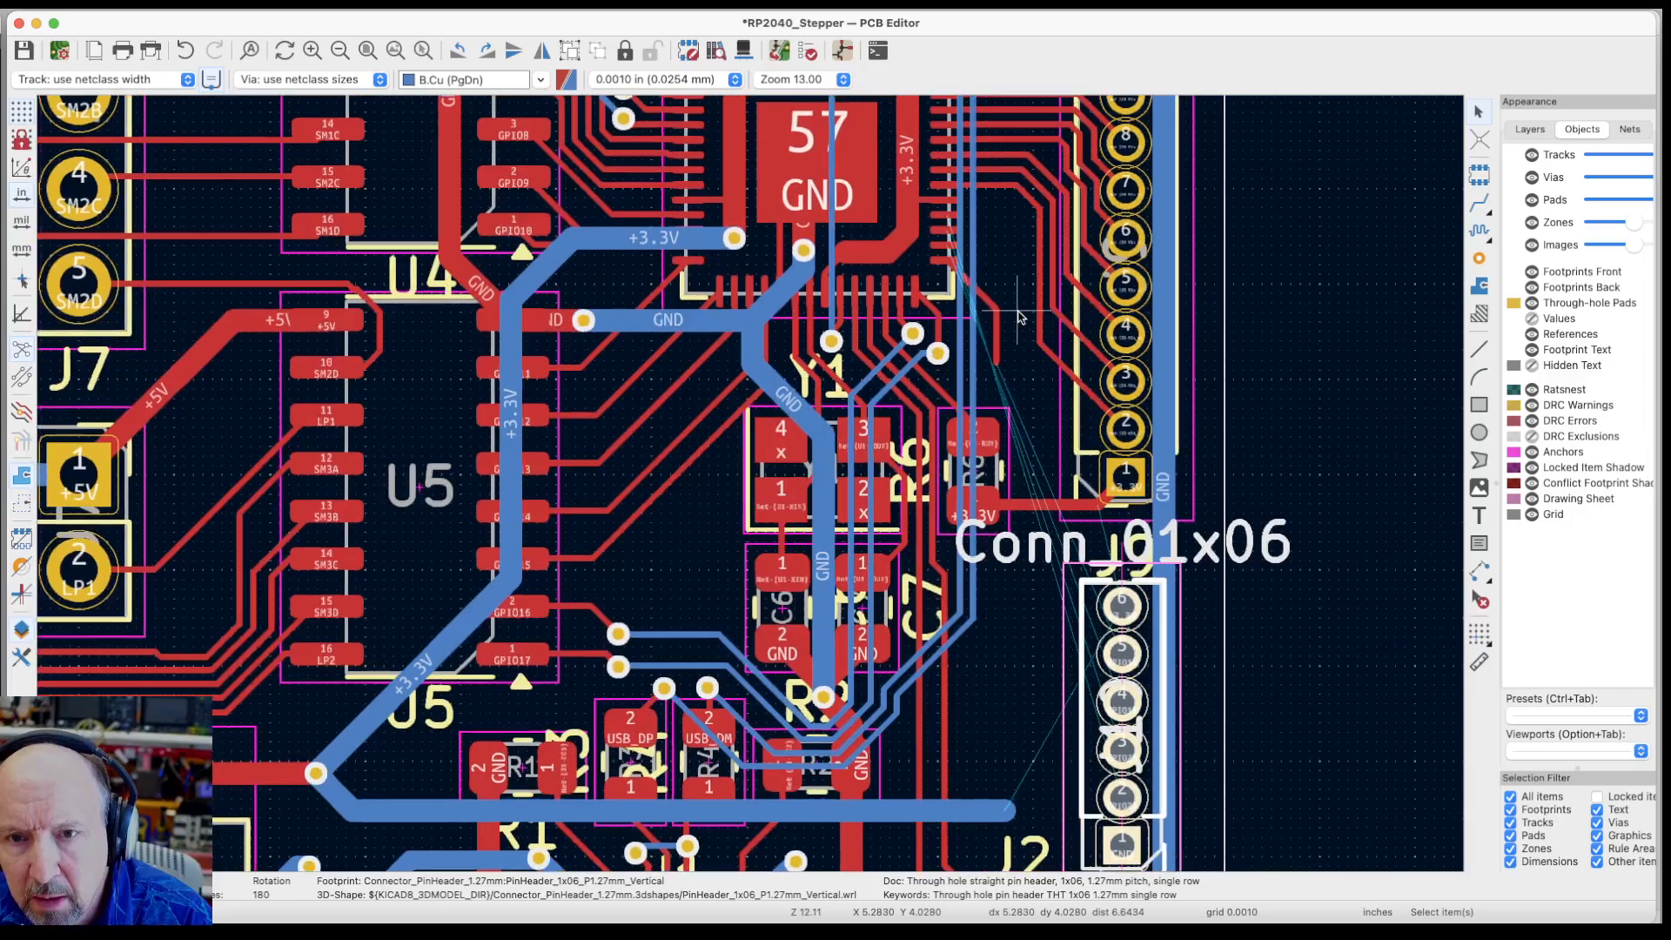
pyautogui.scroll(1, 997, 205)
pyautogui.scroll(2, 998, 205)
pyautogui.scroll(4, 1044, 317)
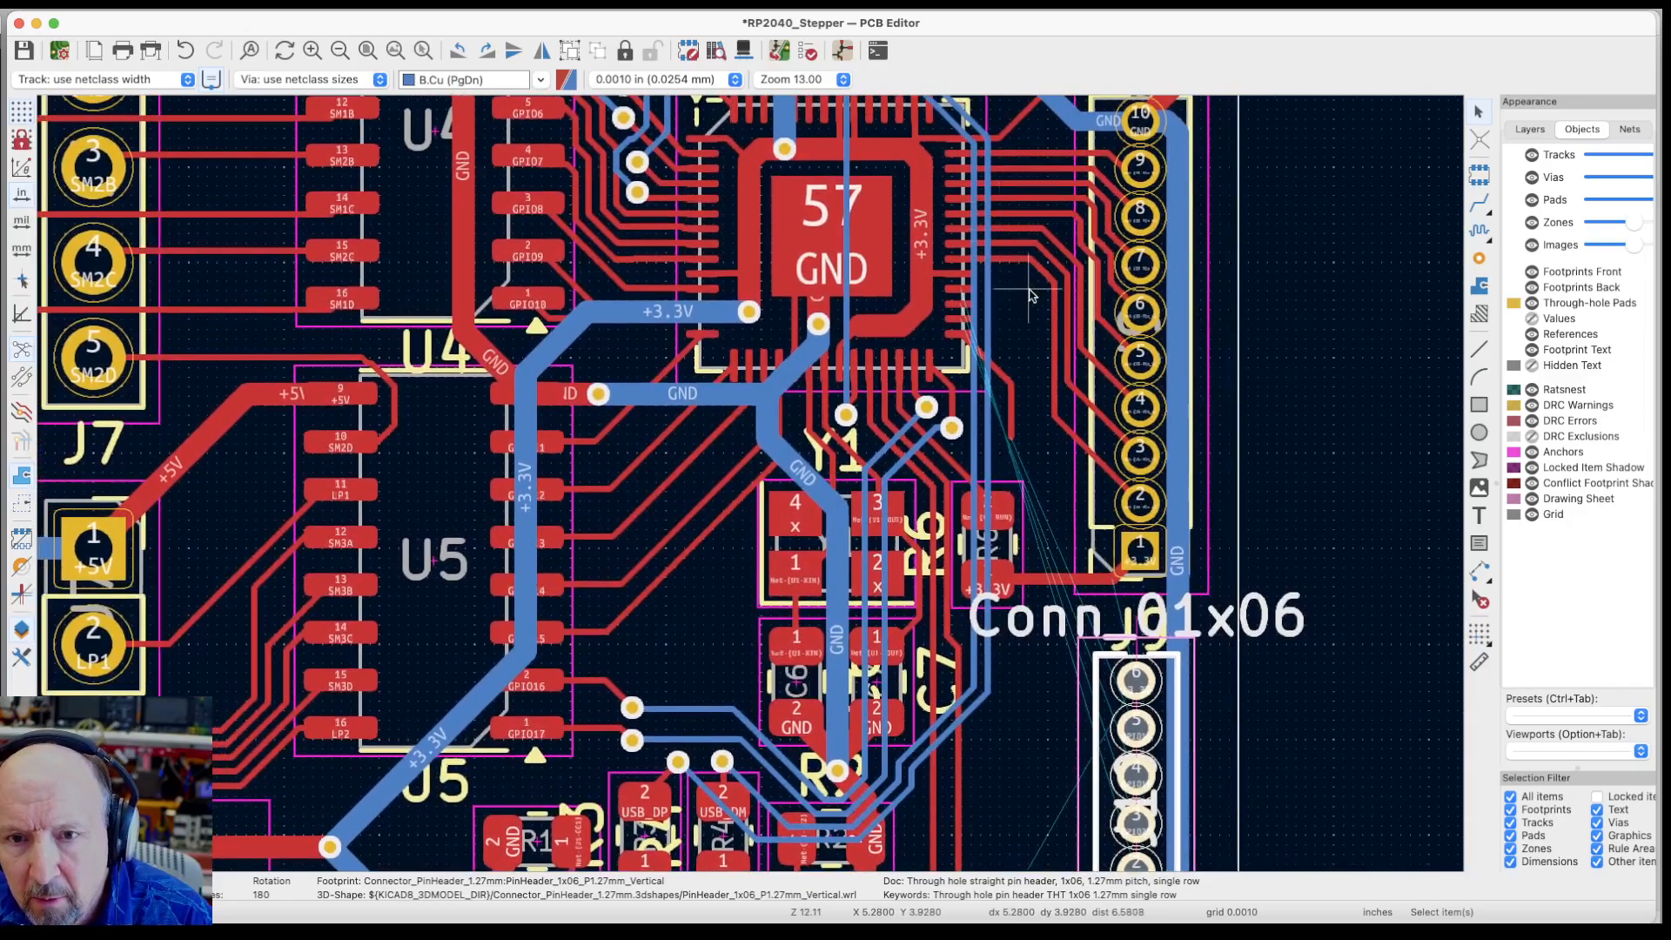
pyautogui.scroll(2, 1045, 318)
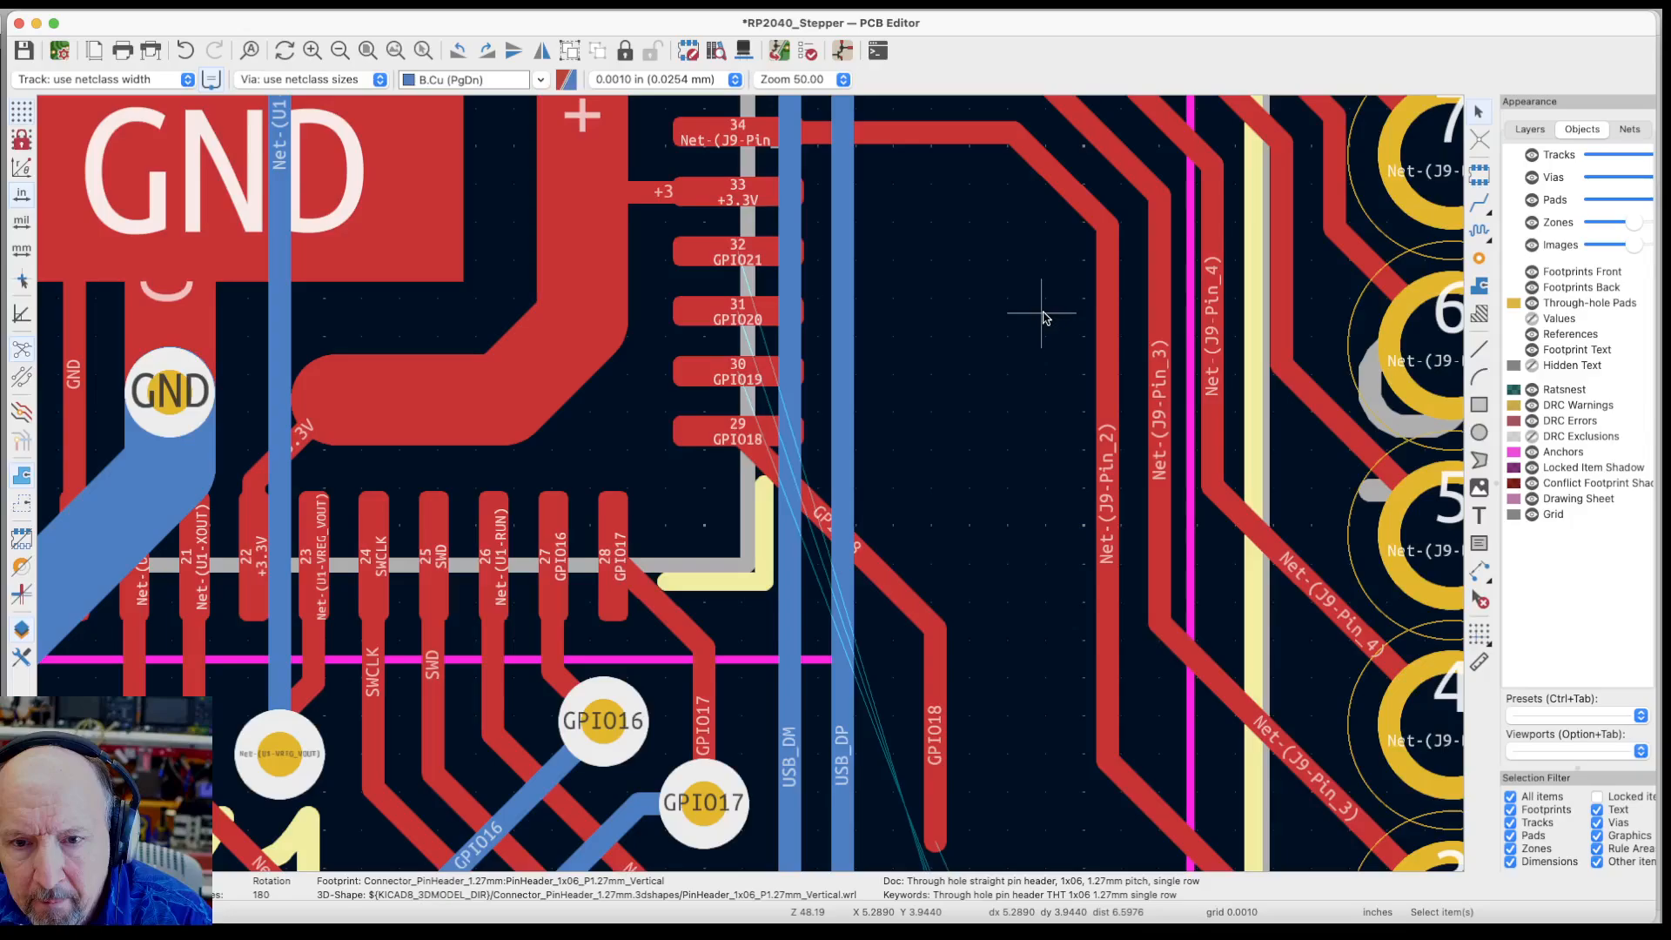
pyautogui.scroll(-4, 1044, 318)
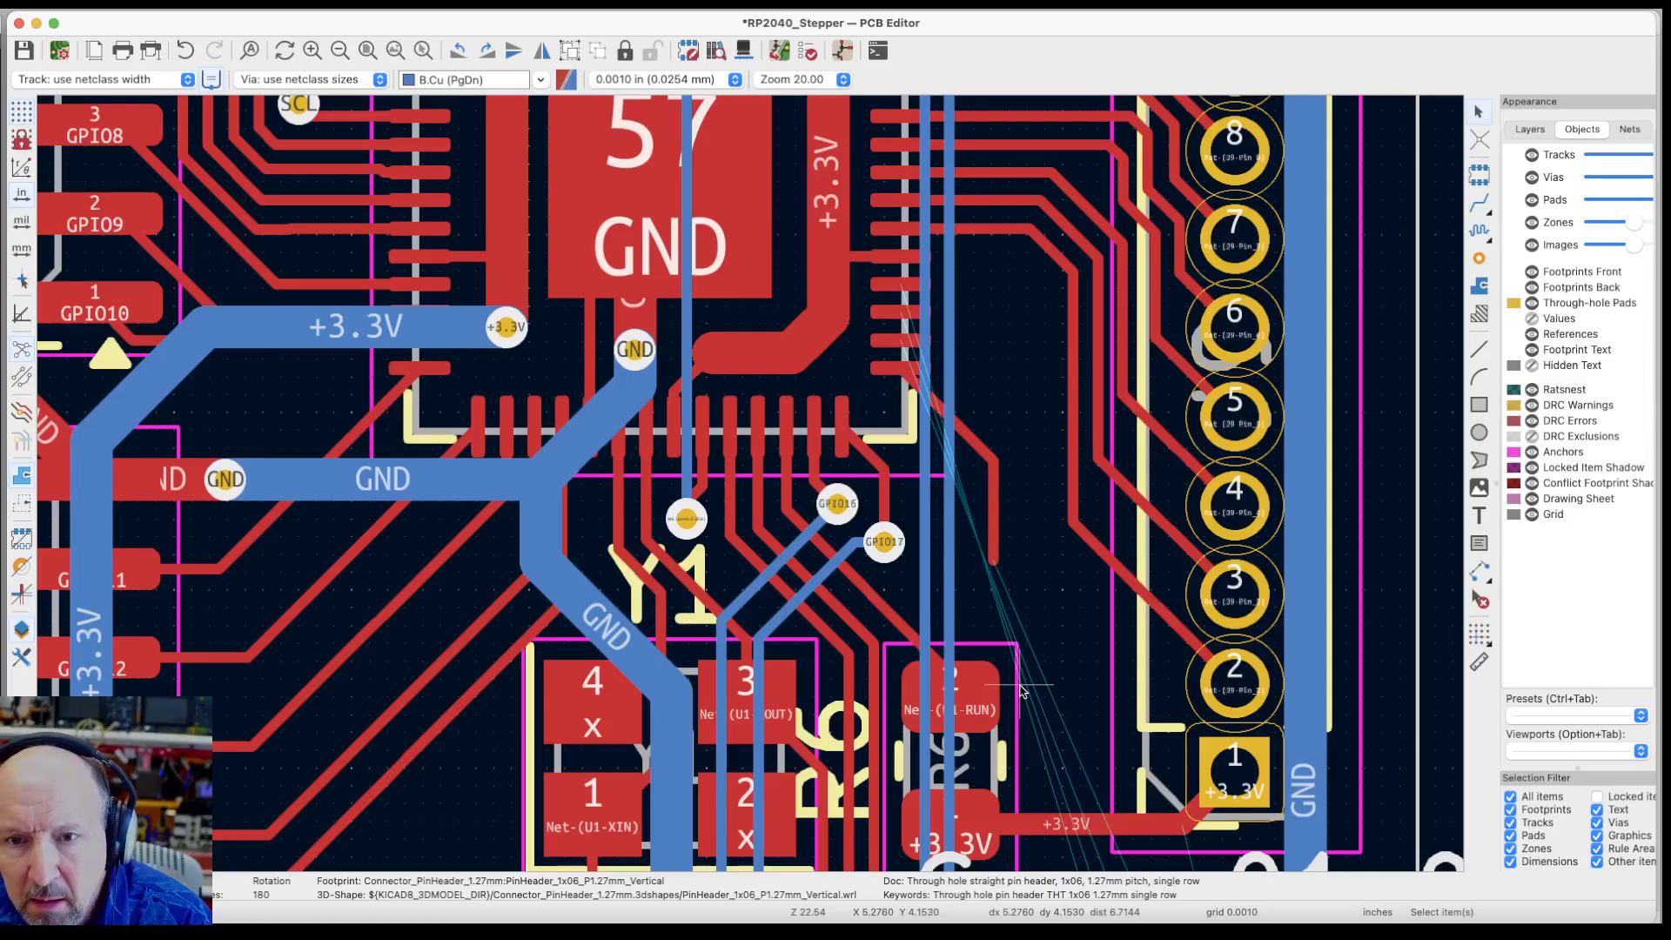
# Delete the two red GPIO18 track segments leaving pin 29 of the RP2040
pyautogui.press('Escape')
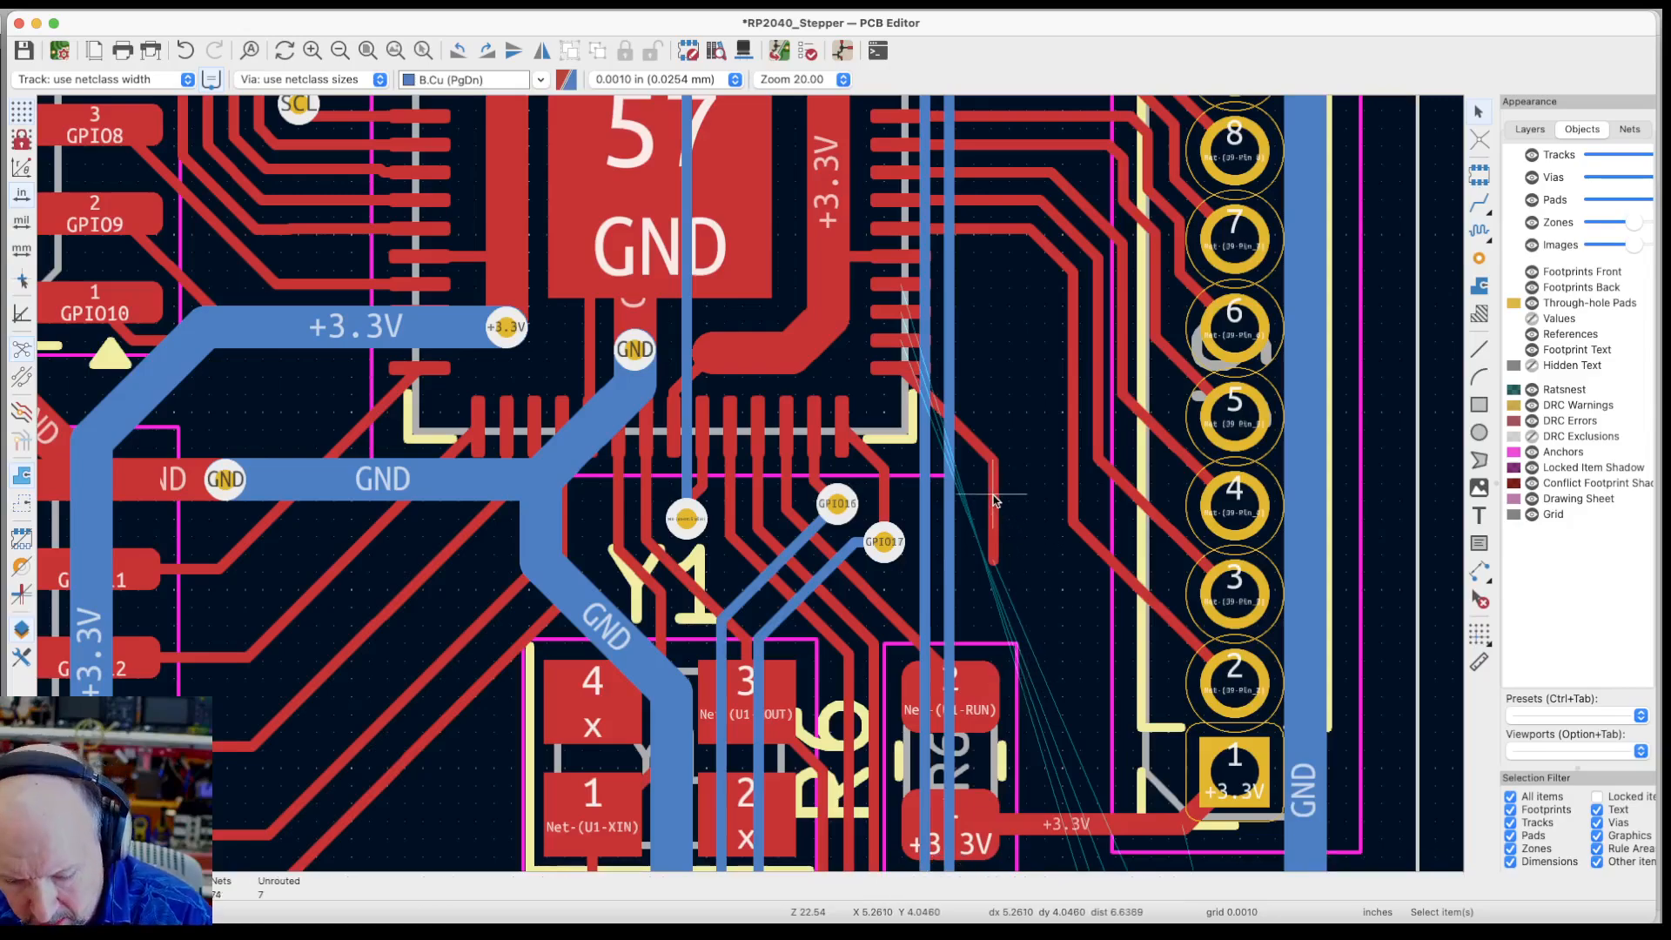
pyautogui.press('Delete')
pyautogui.press('Delete')
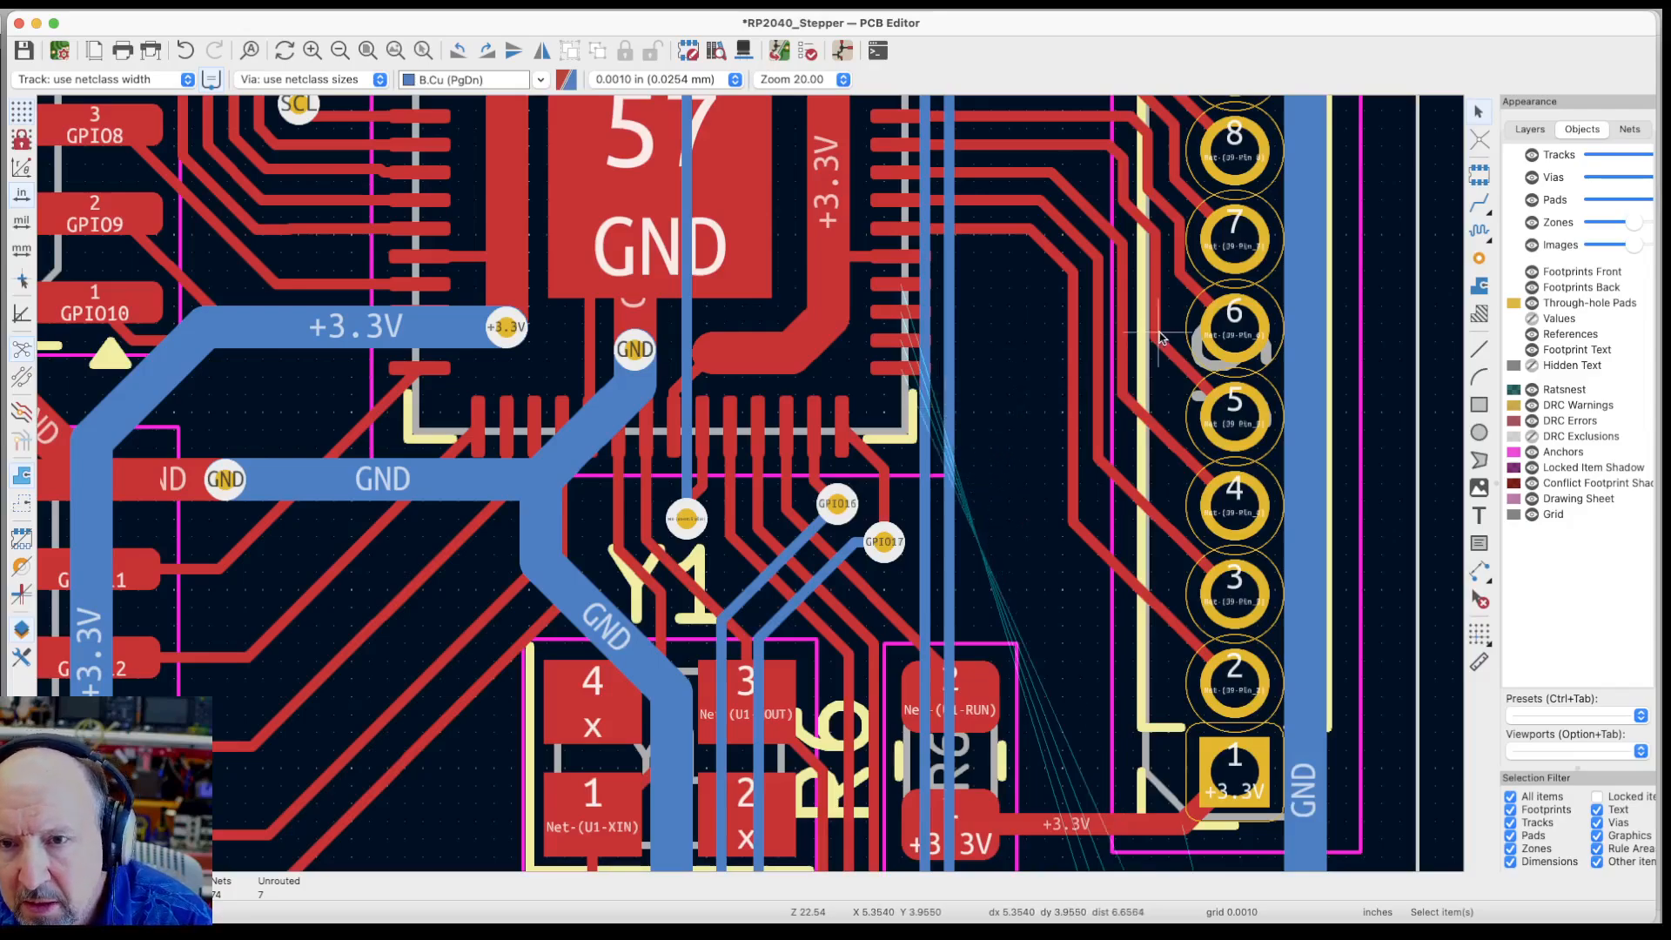
# Route a 0.006 in front-copper track from the RP2040's GPIO21 pad alongside the J9 pin 2 track, ending beside J9 pin 1
pyautogui.click(1480, 205)
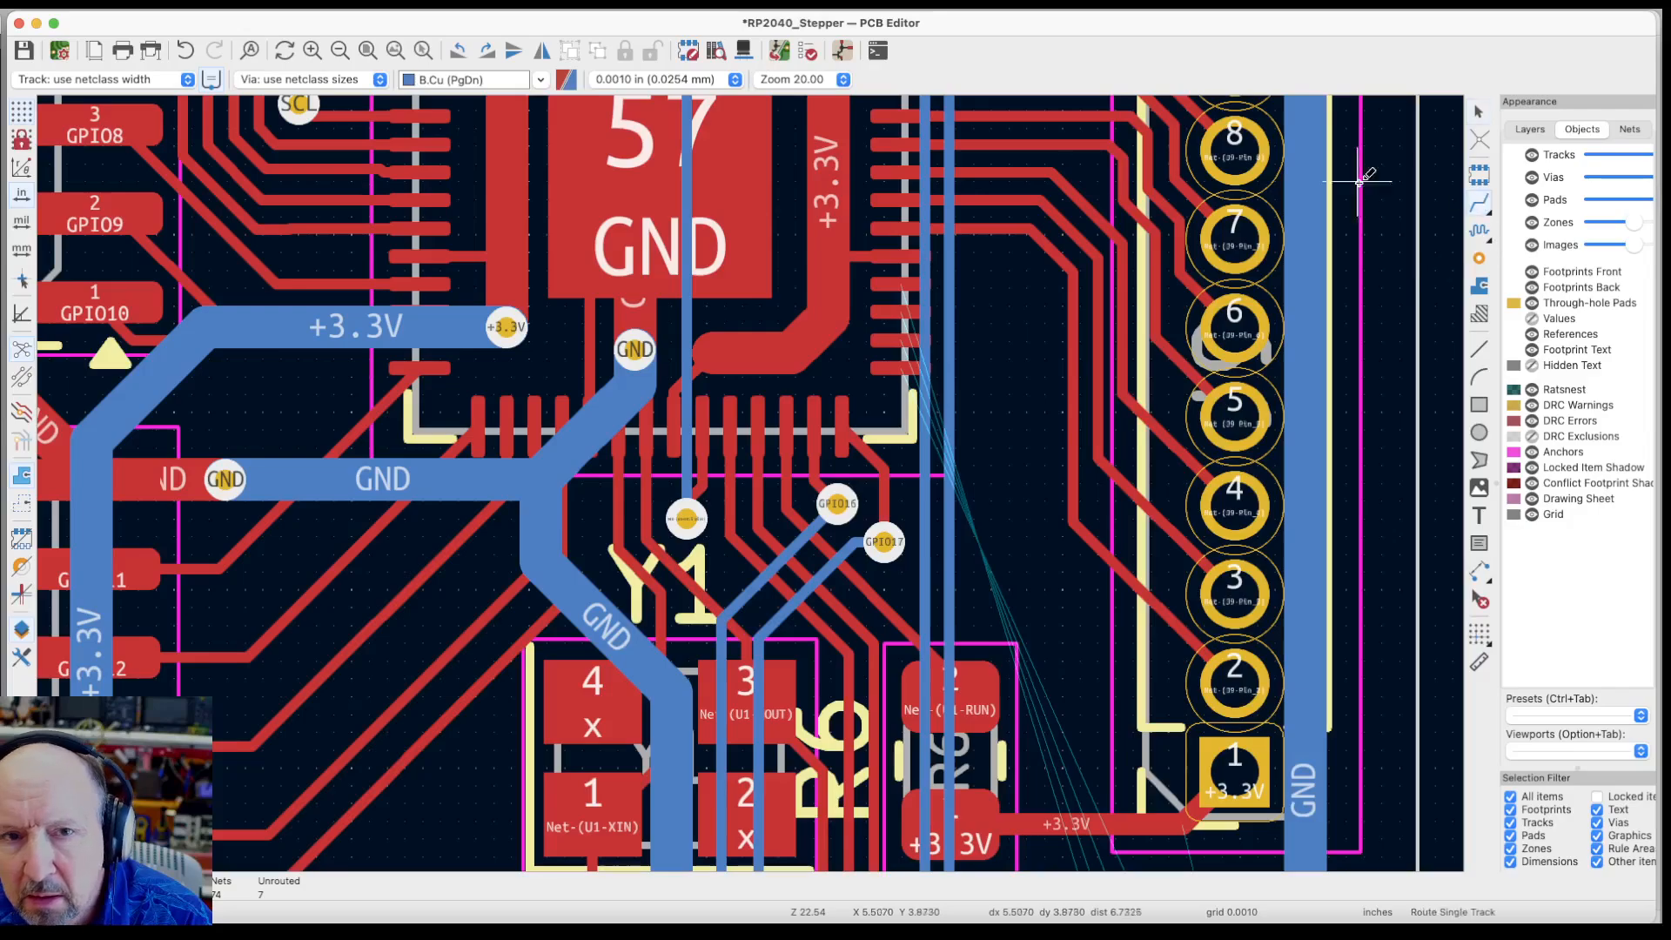
pyautogui.click(154, 79)
pyautogui.click(131, 97)
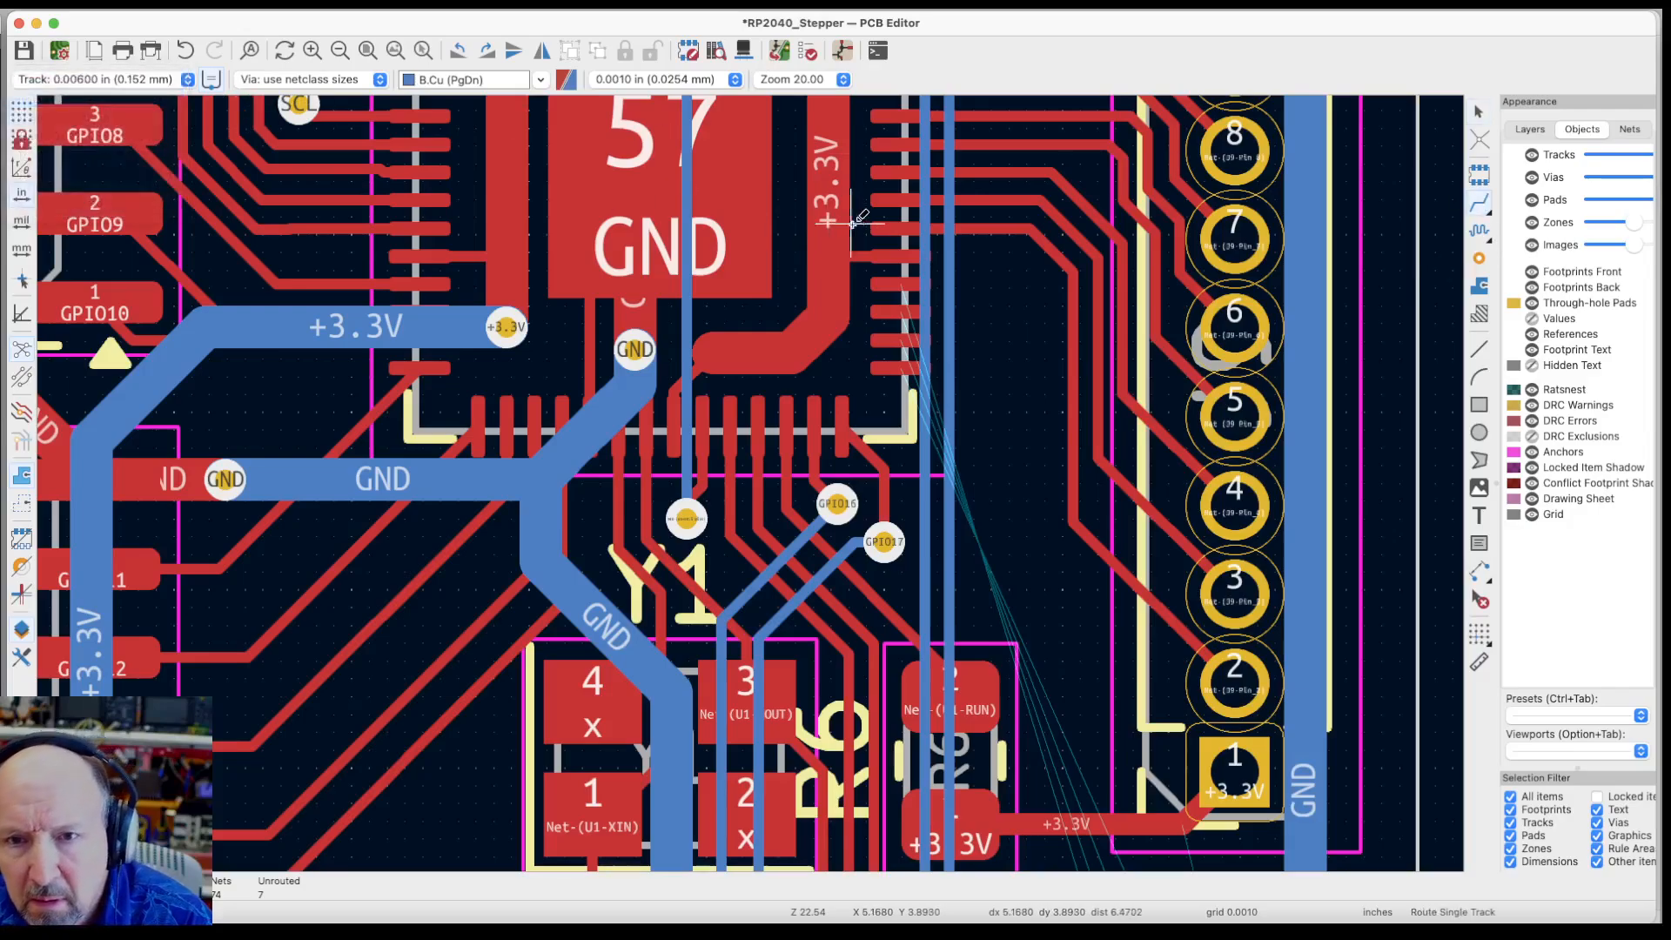
pyautogui.click(908, 279)
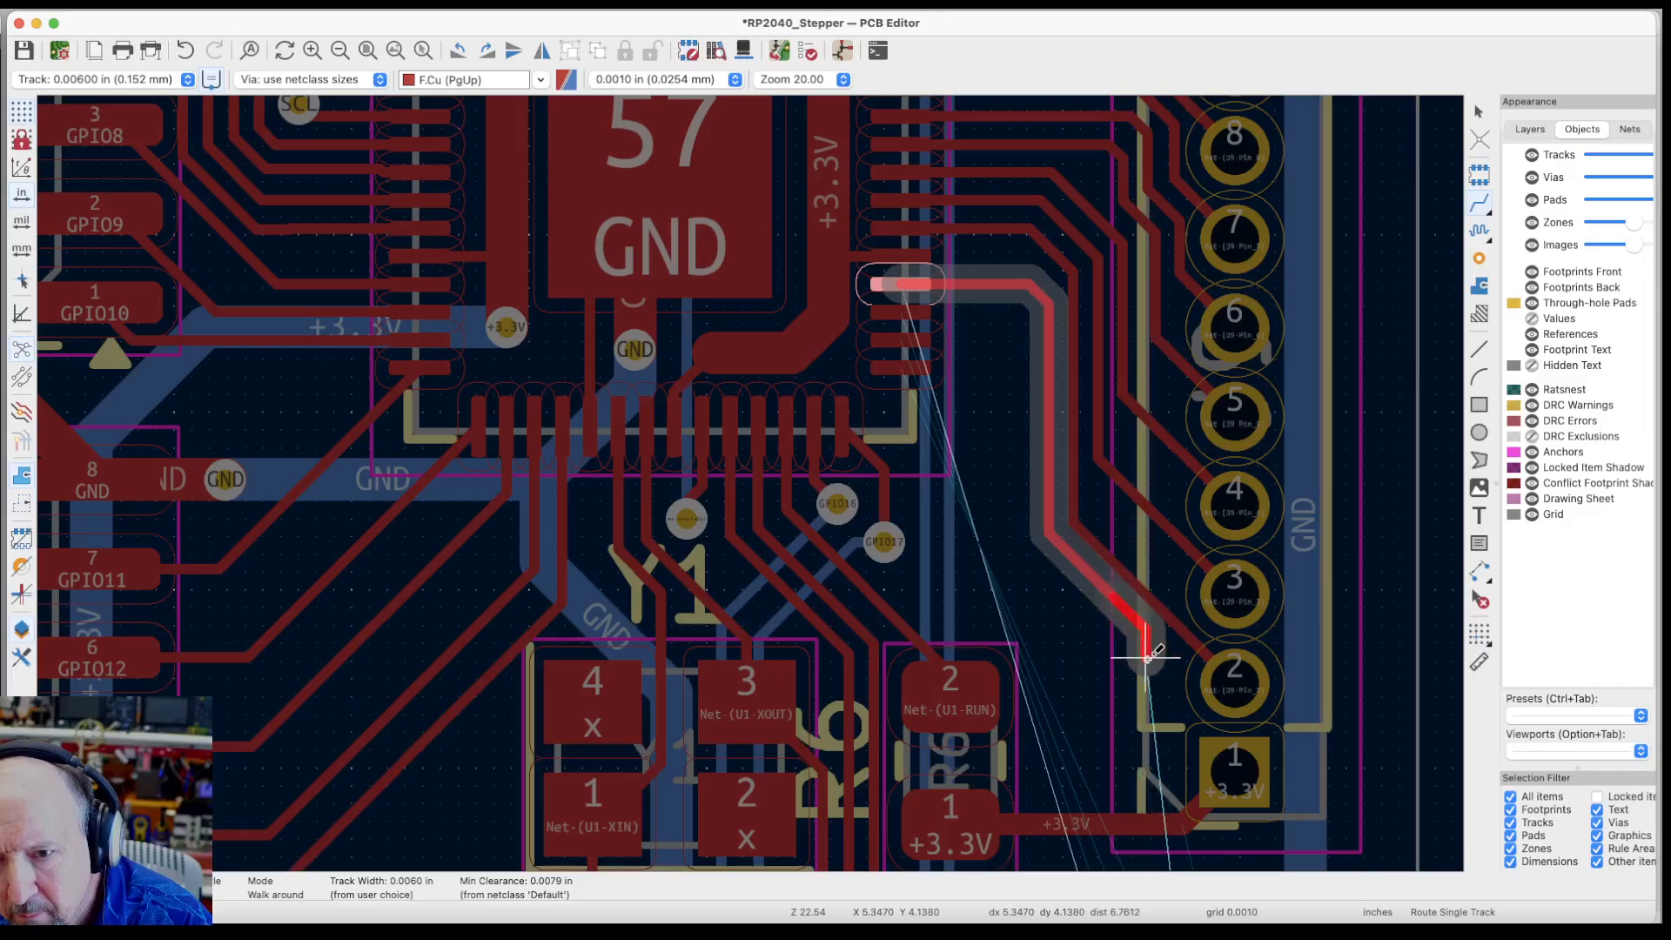
pyautogui.scroll(-2, 1142, 663)
pyautogui.scroll(-5, 1142, 663)
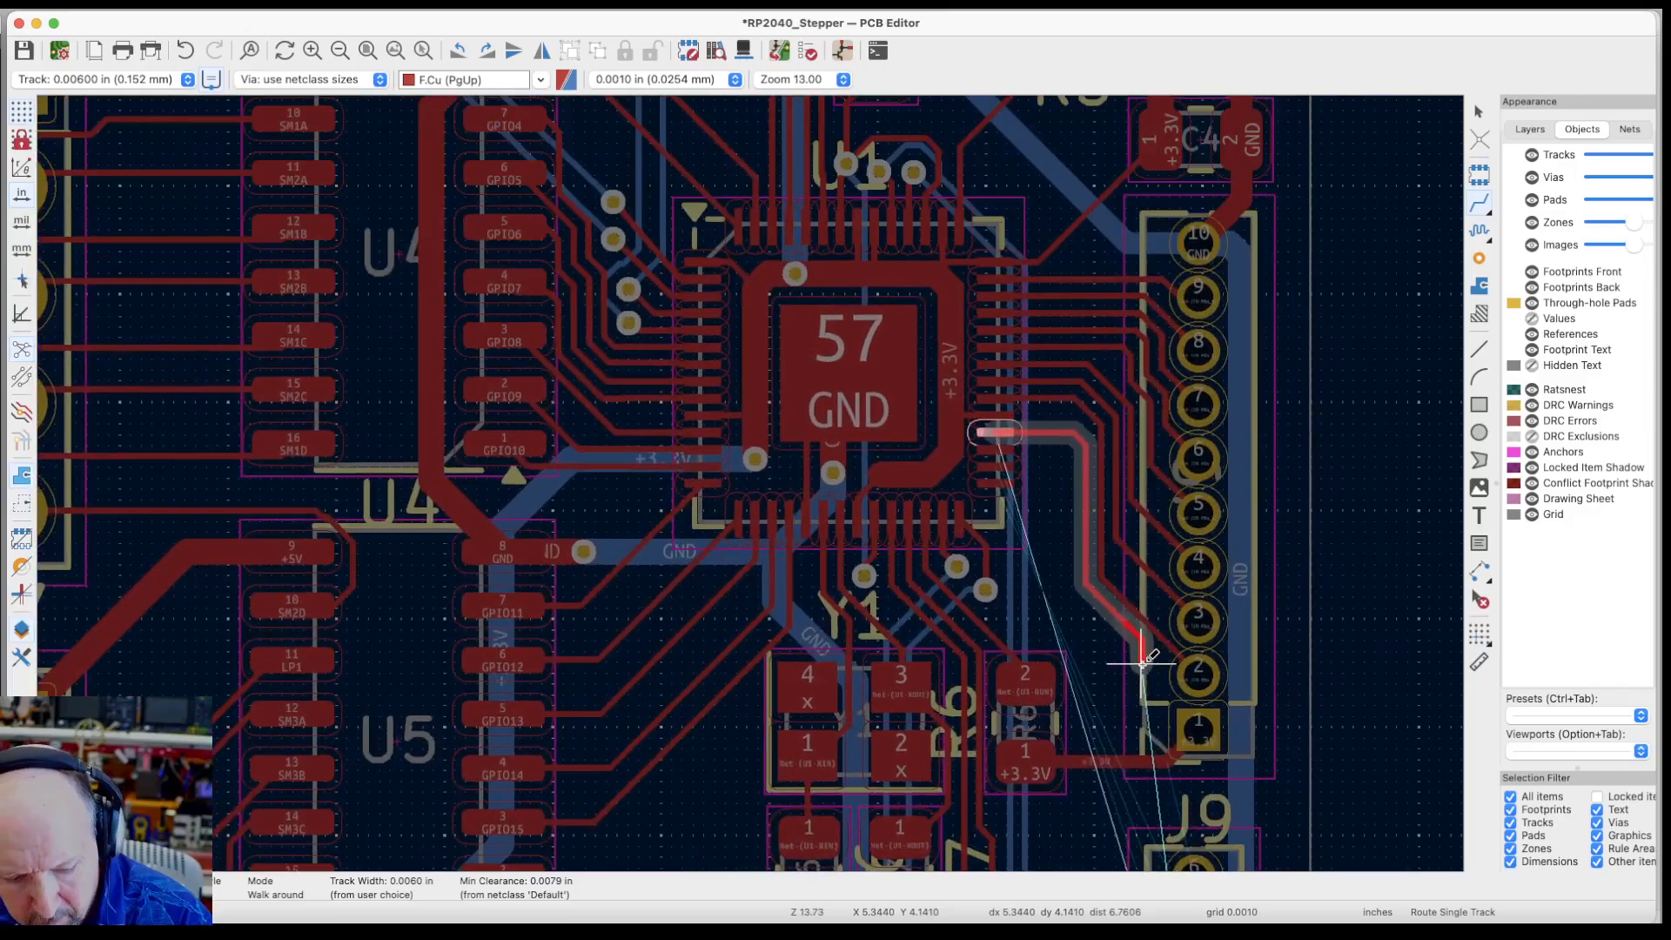
pyautogui.scroll(-2, 1142, 663)
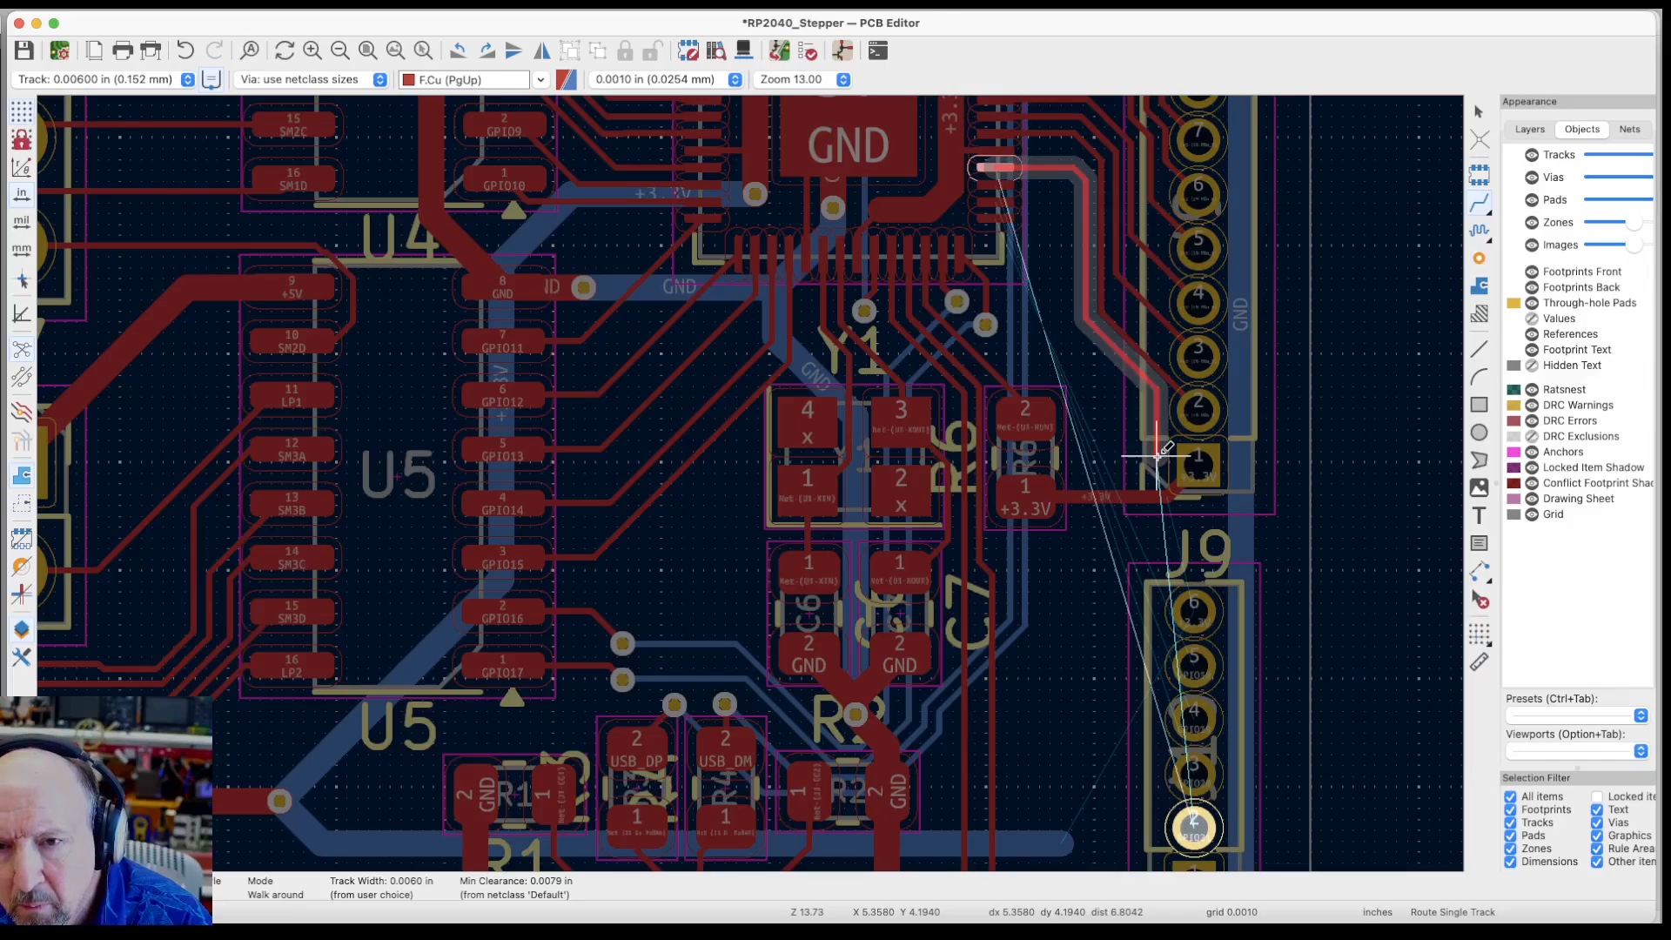
pyautogui.click(1158, 452)
pyautogui.press('pagedown')
# Delete both segments of the red +3.3V track between R6 pad 1 and J9 pin 1
pyautogui.scroll(5, 1190, 409)
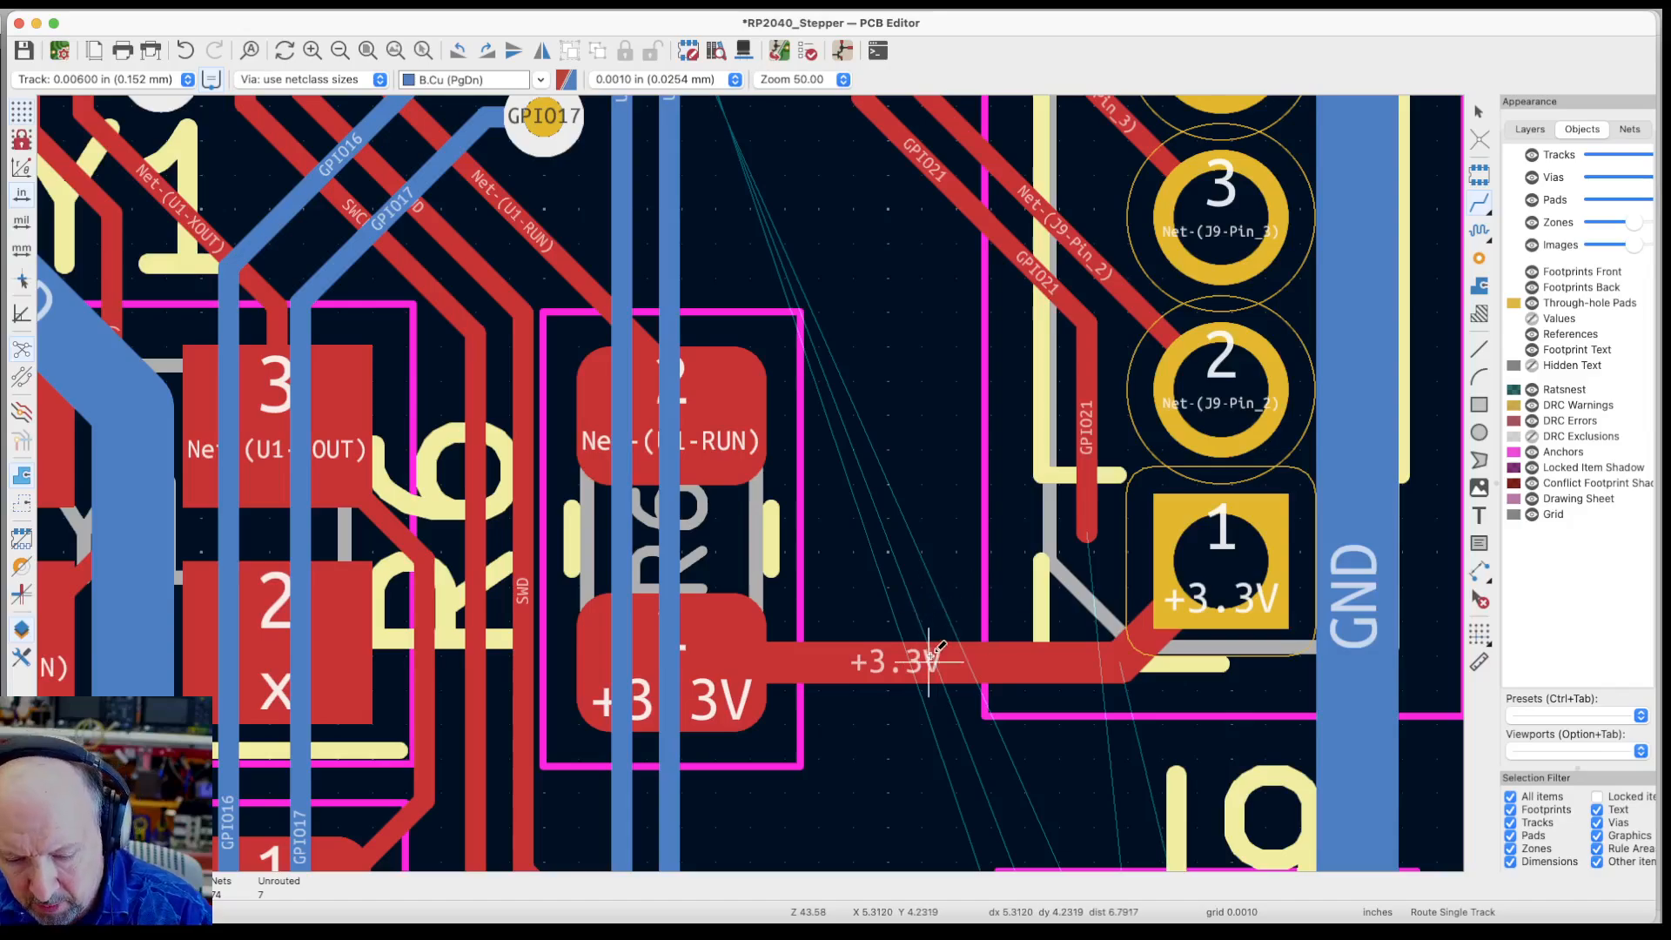
pyautogui.press('Escape')
pyautogui.press('Delete')
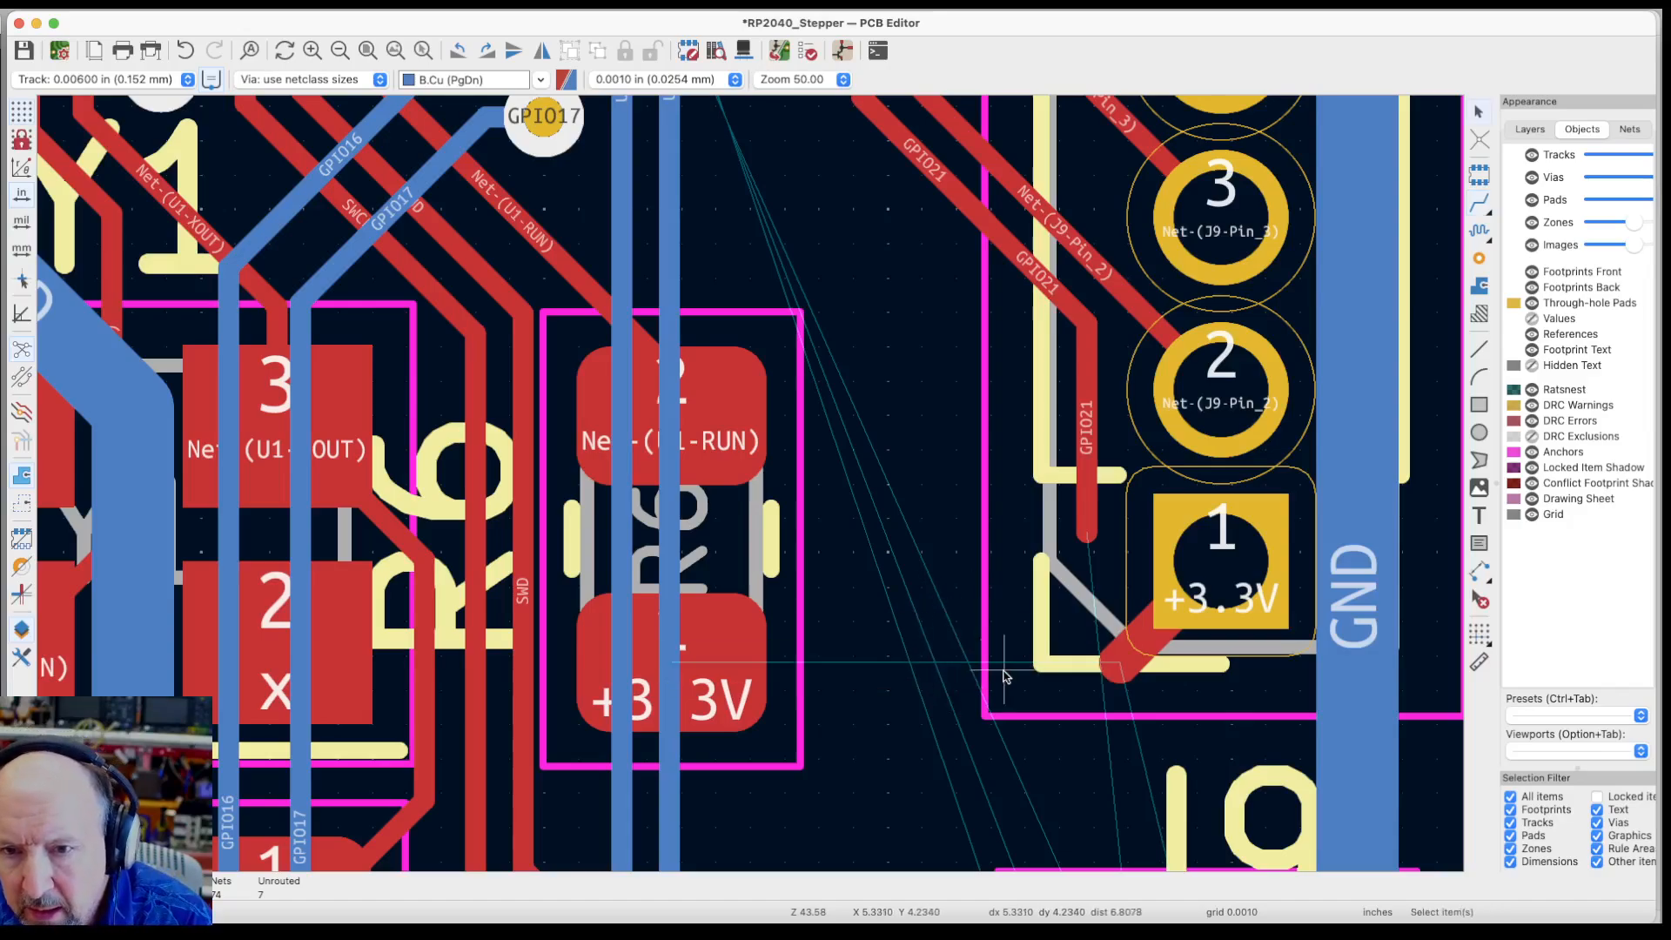
pyautogui.click(1128, 663)
pyautogui.press('Delete')
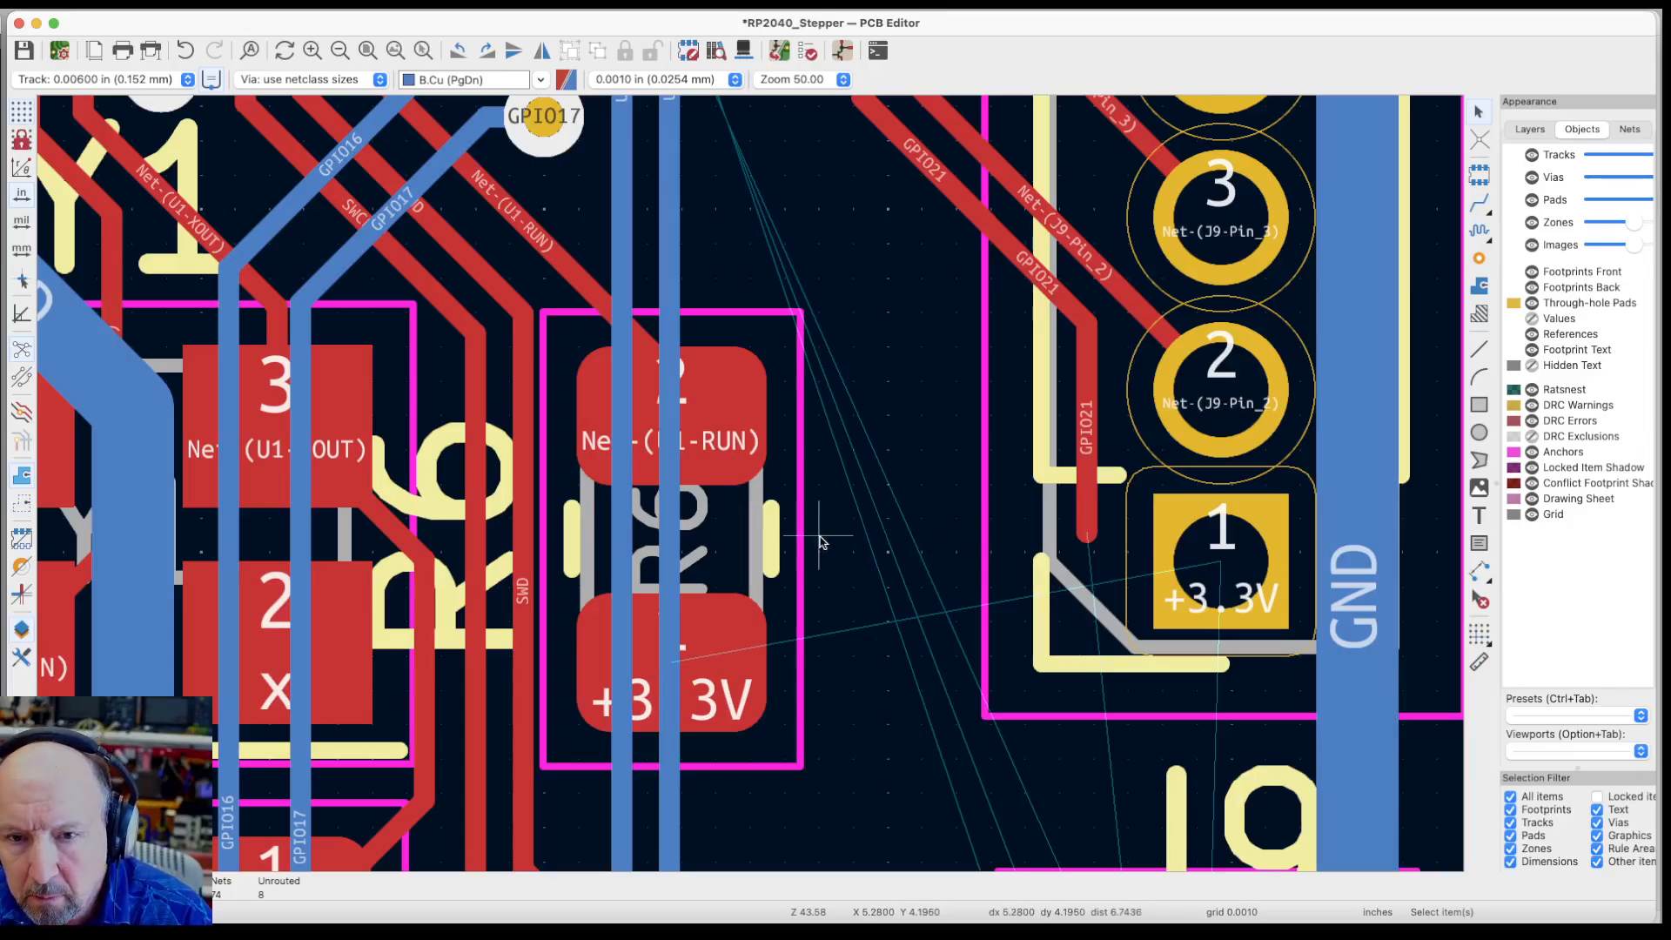
# Compare the pin order of J10 with the RP2040's GPIO18 to GPIO21 pads and switch to the Schematic Editor to view J10
pyautogui.scroll(-3, 1024, 501)
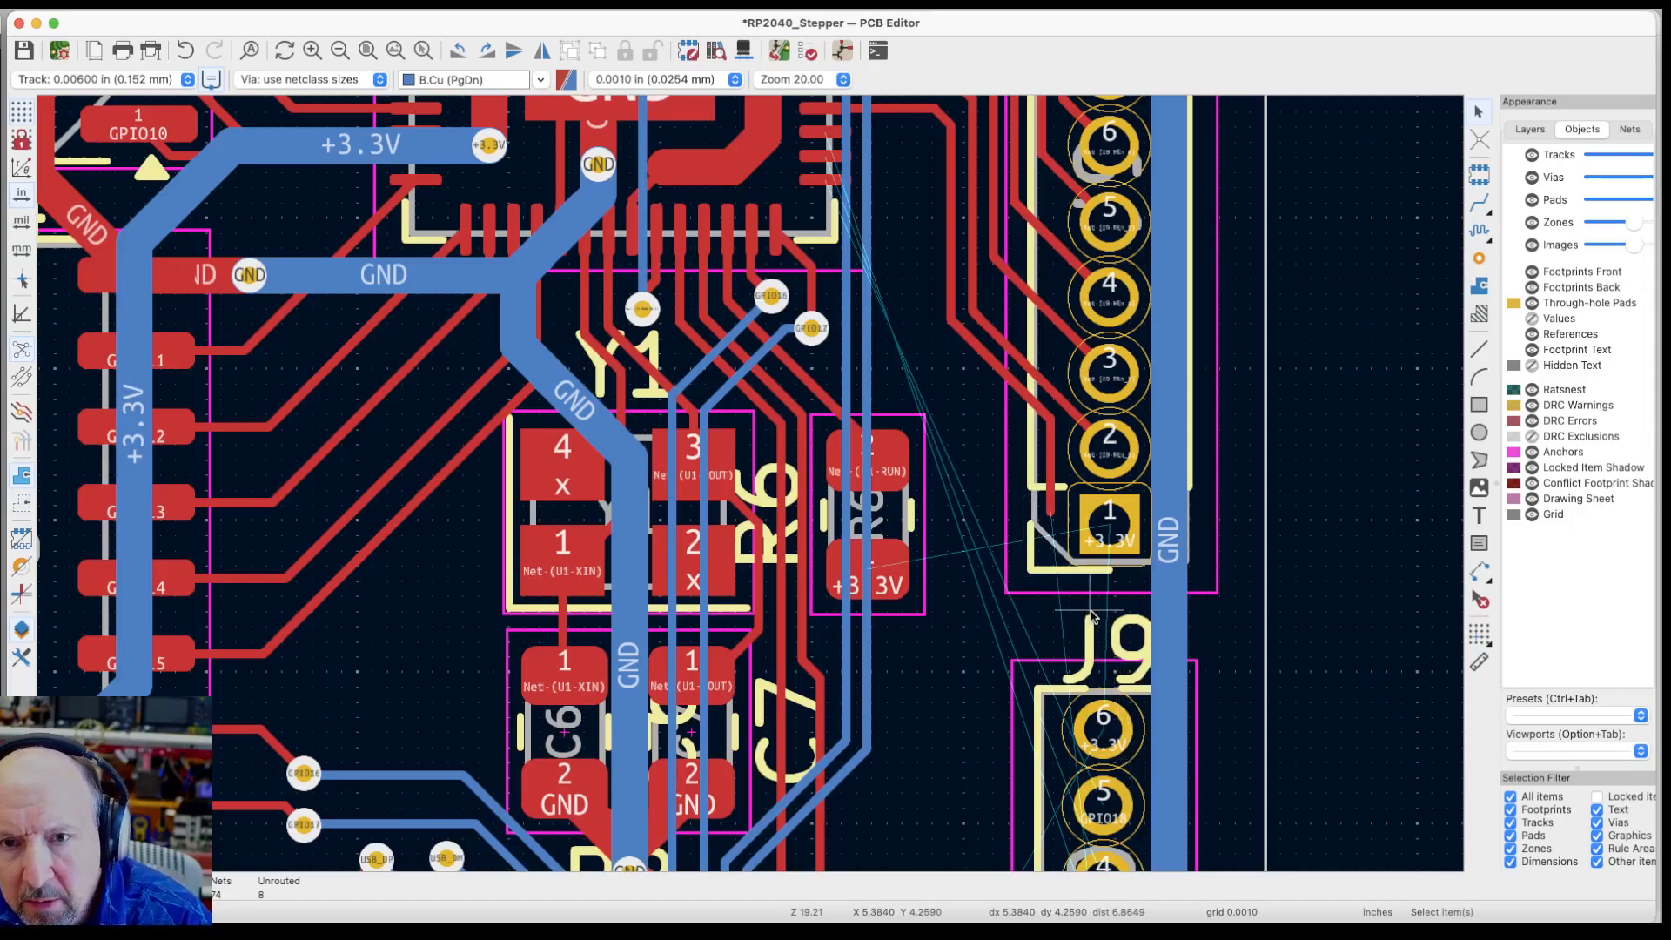
pyautogui.scroll(-2, 1105, 620)
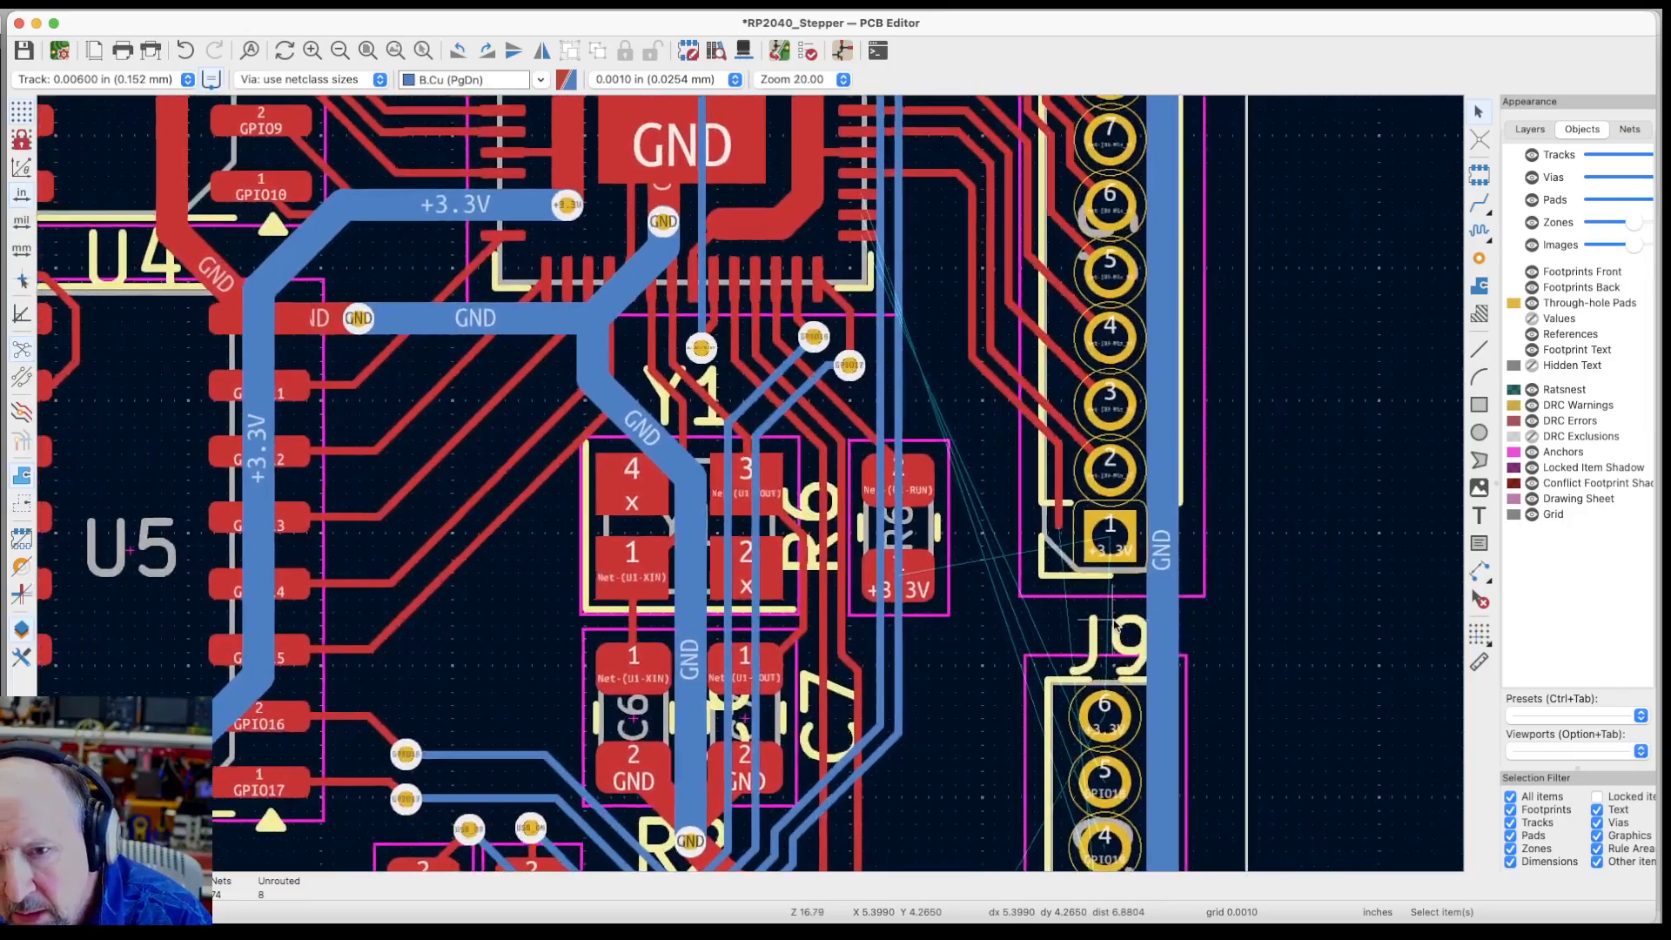
pyautogui.scroll(1, 1117, 624)
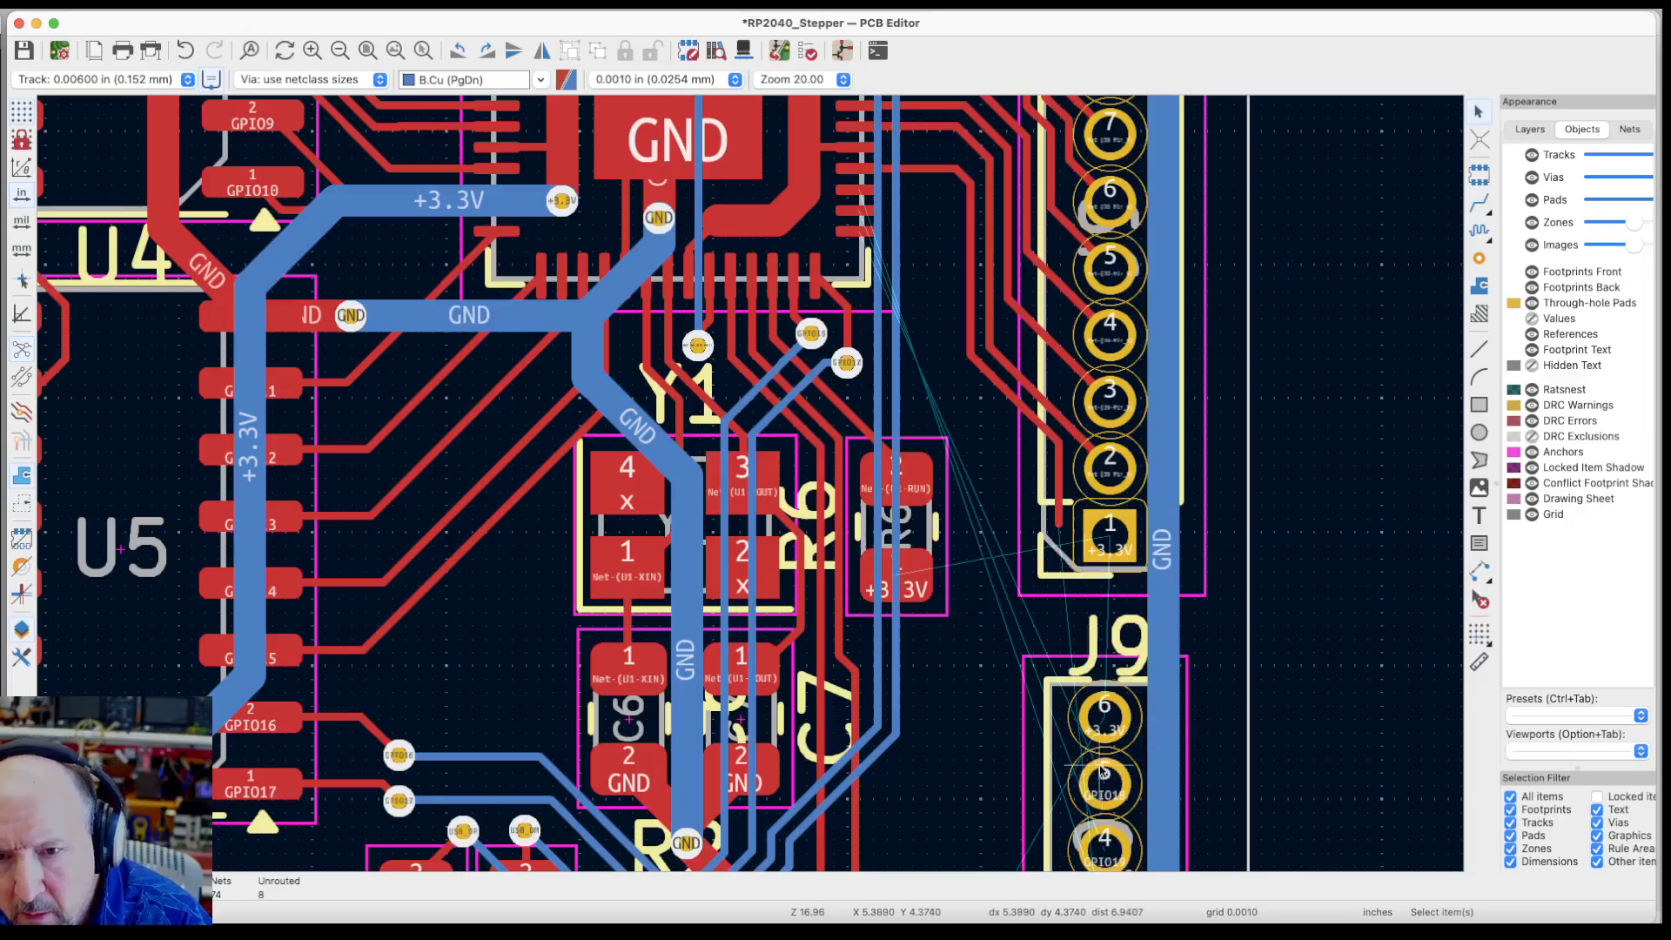
pyautogui.scroll(5, 884, 154)
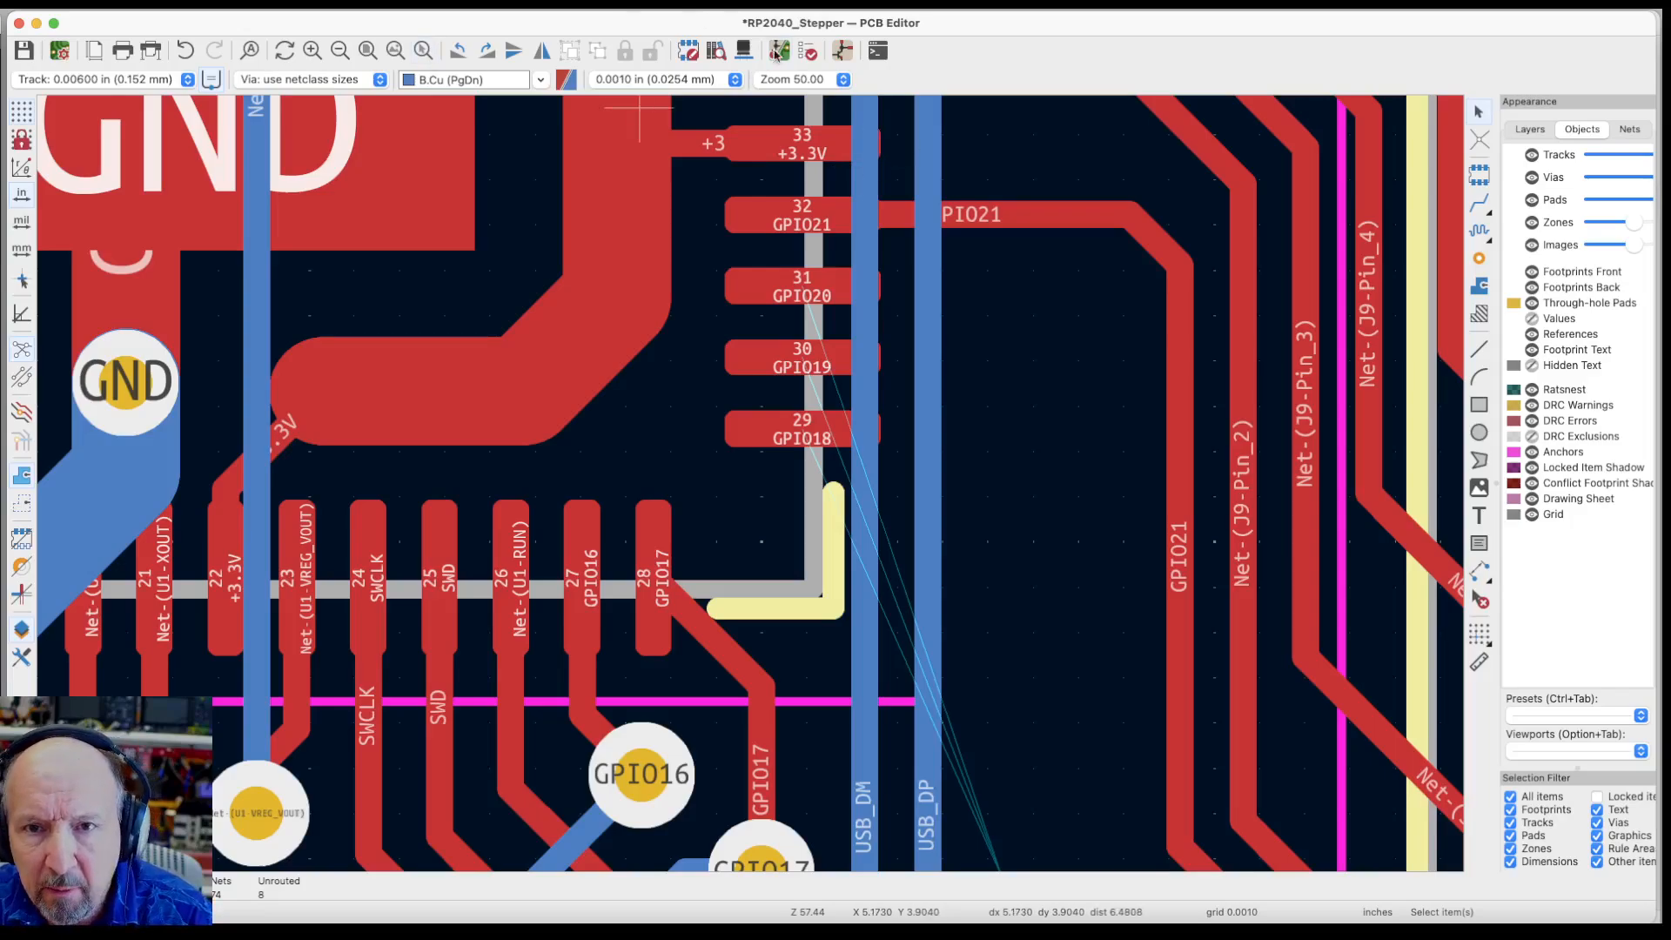
pyautogui.click(801, 53)
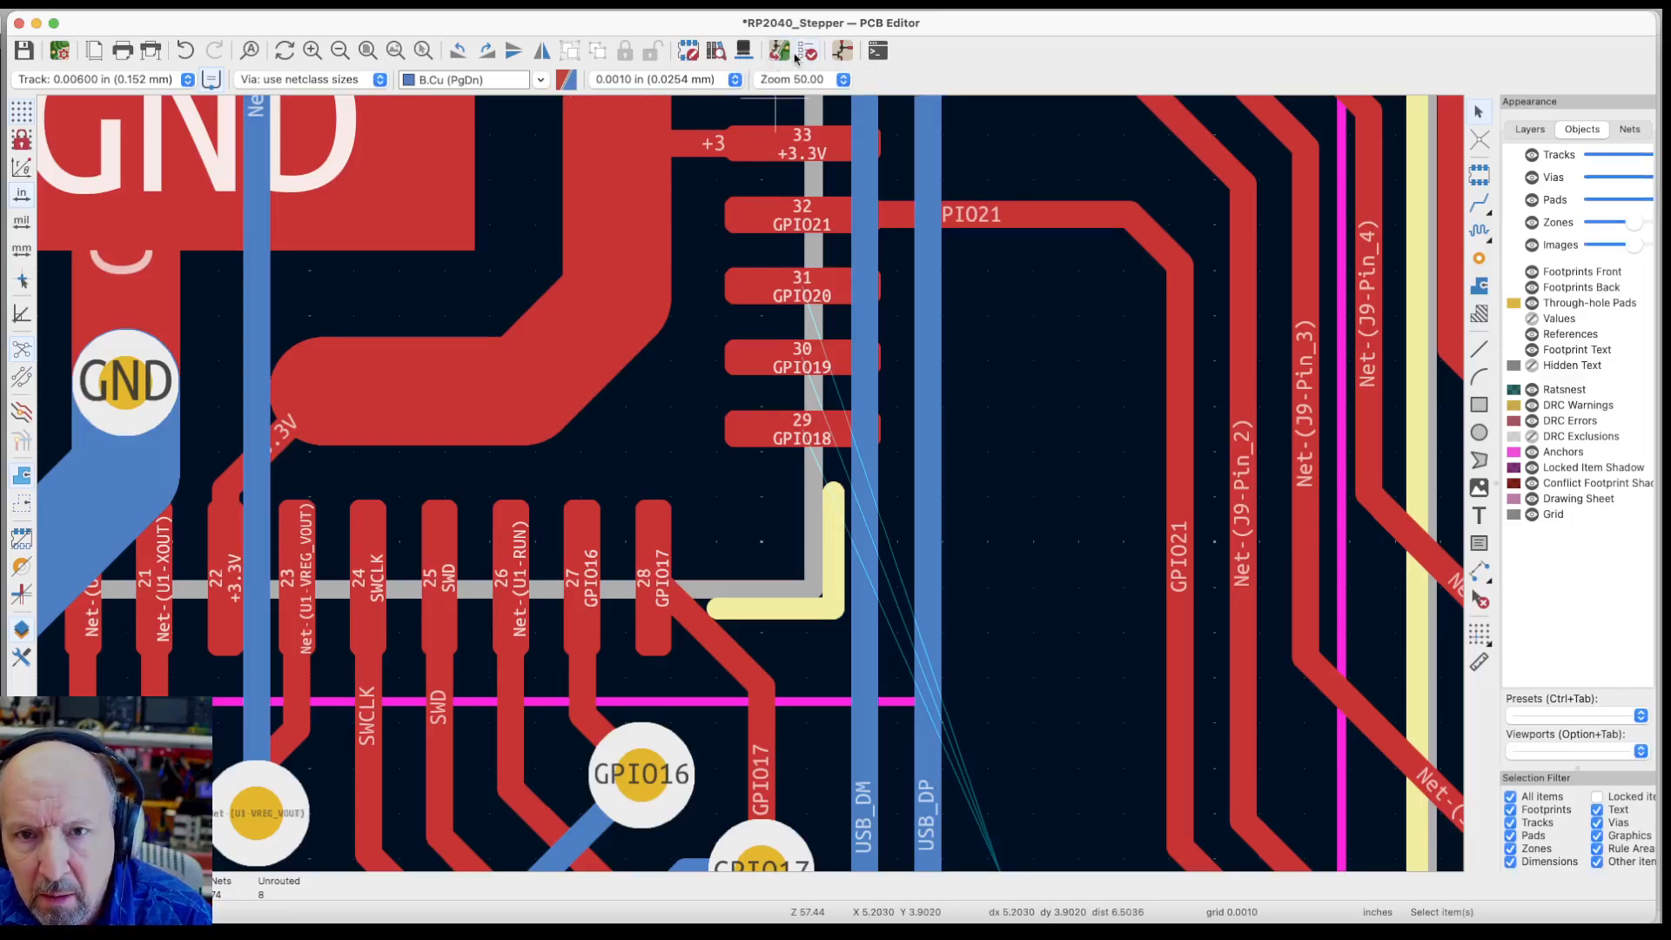
pyautogui.click(845, 51)
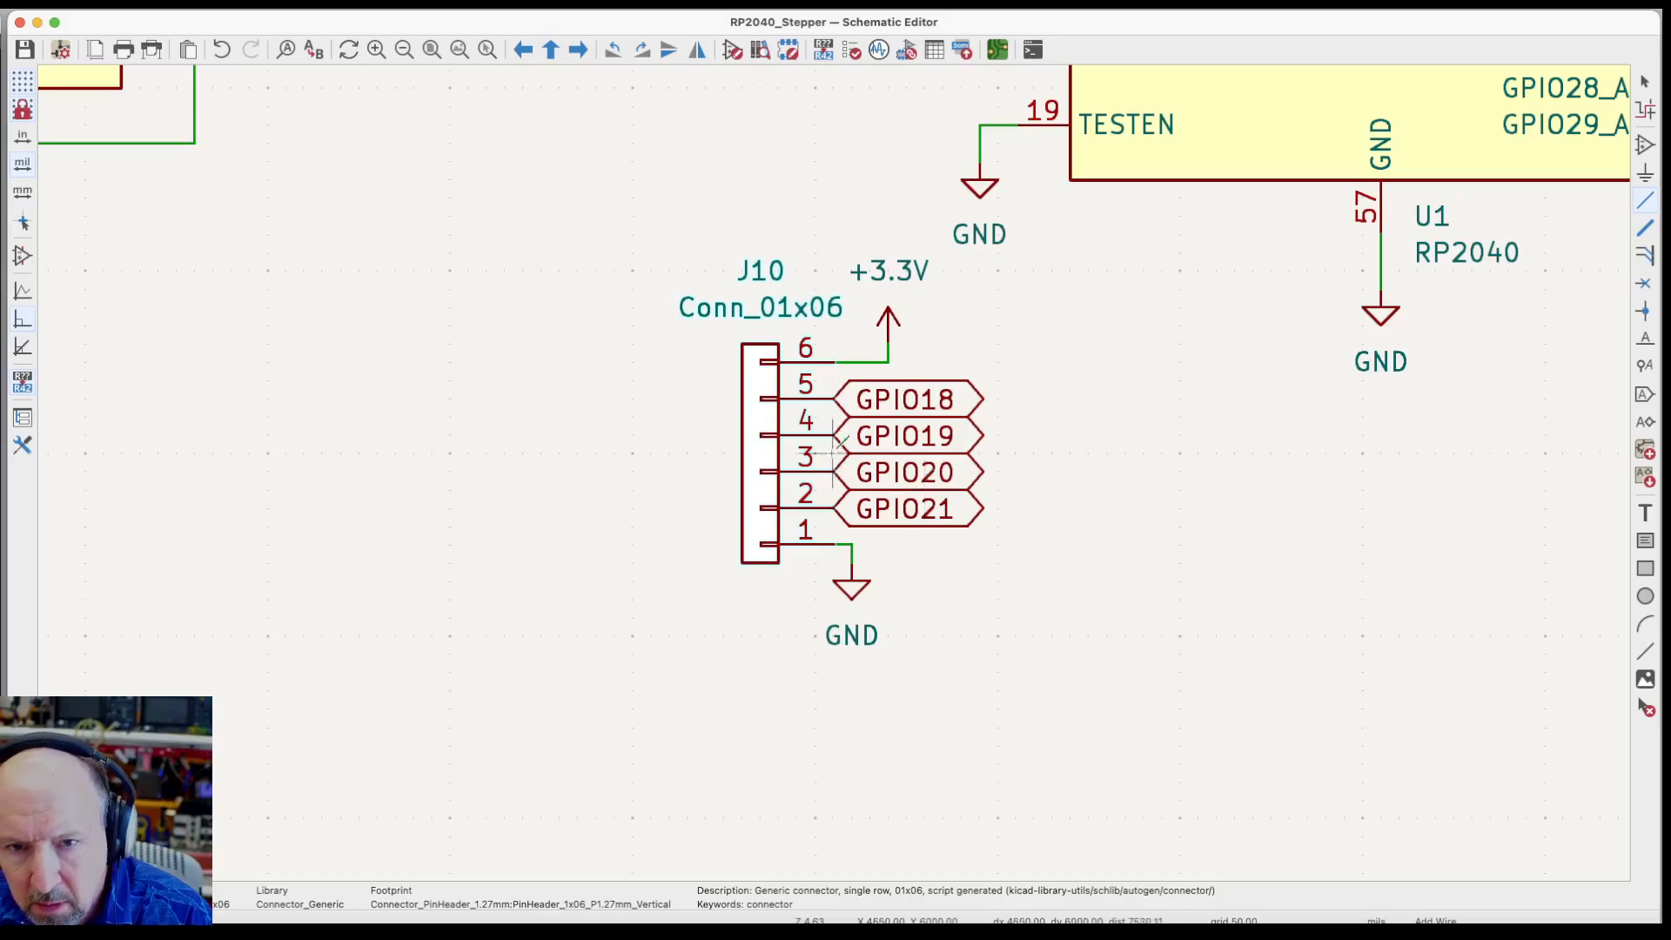
# Try rotating header J10 by 180 degrees and place it back against its +3.3V, GPIO and GND connections
pyautogui.press('Escape')
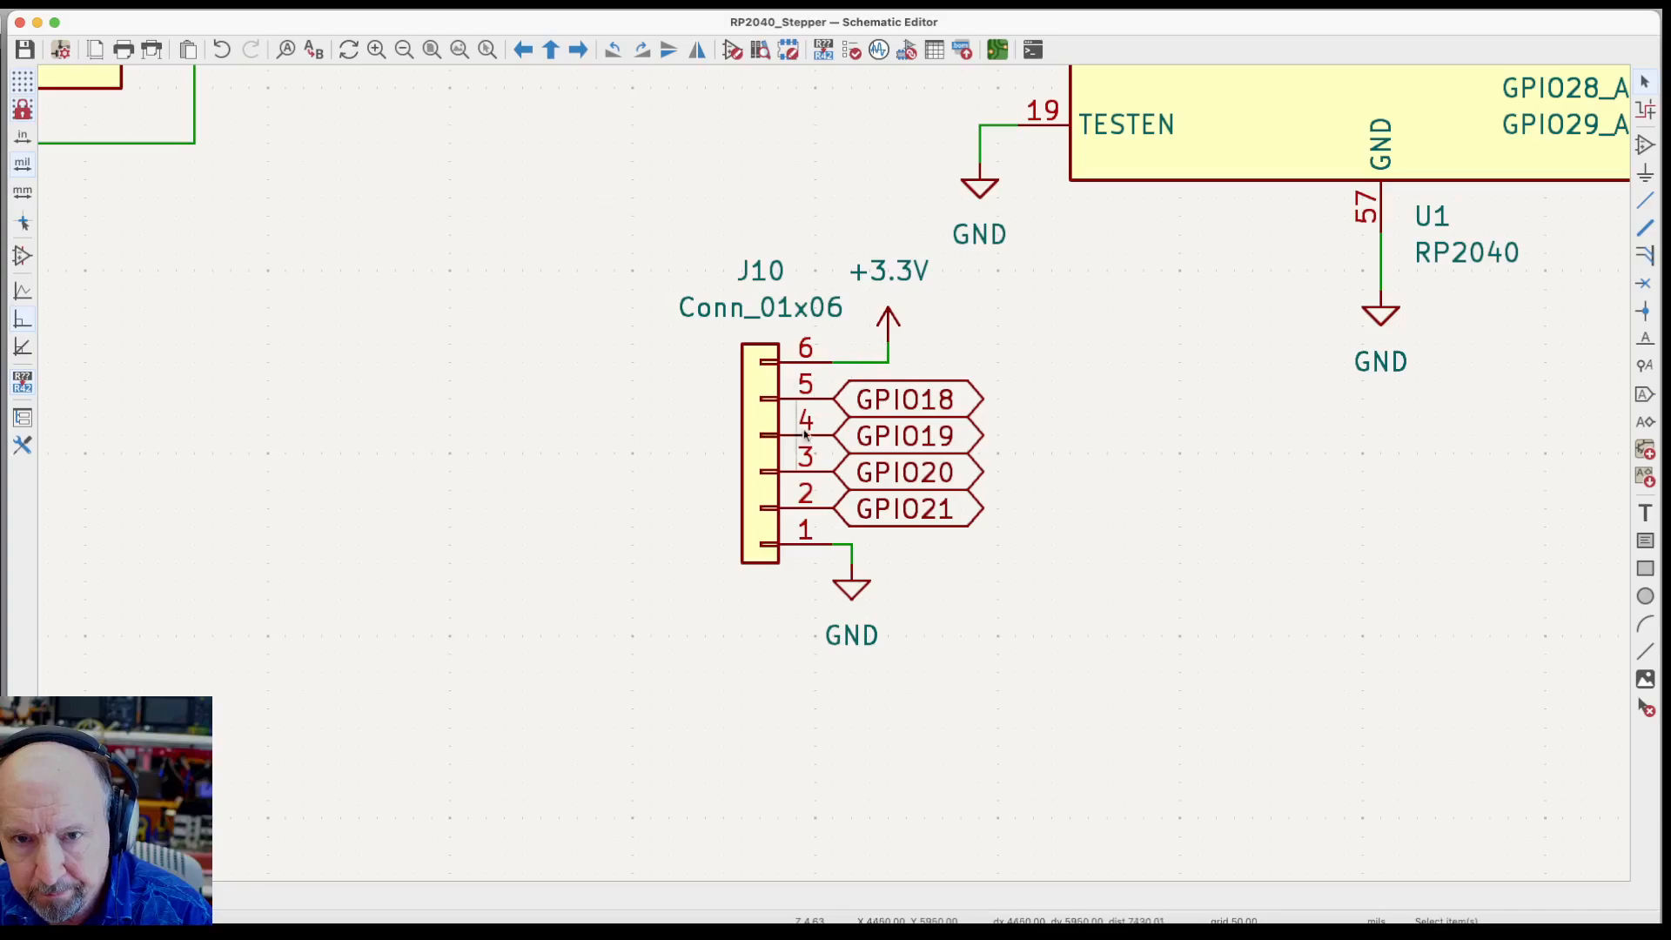
pyautogui.click(768, 437)
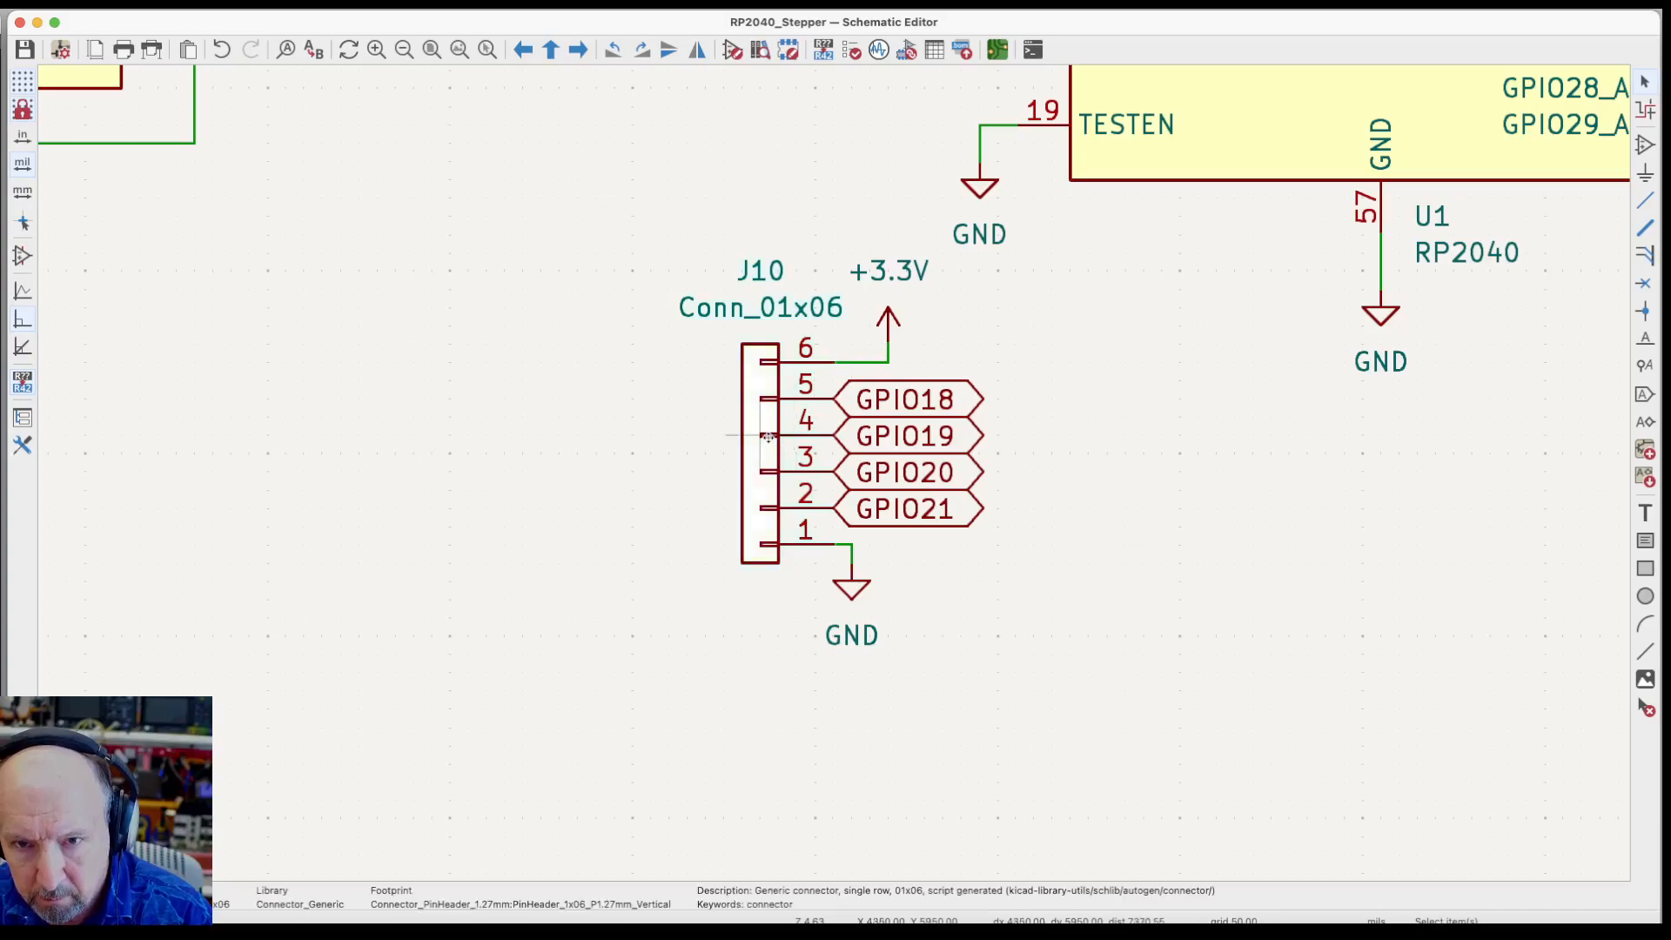
pyautogui.press('m')
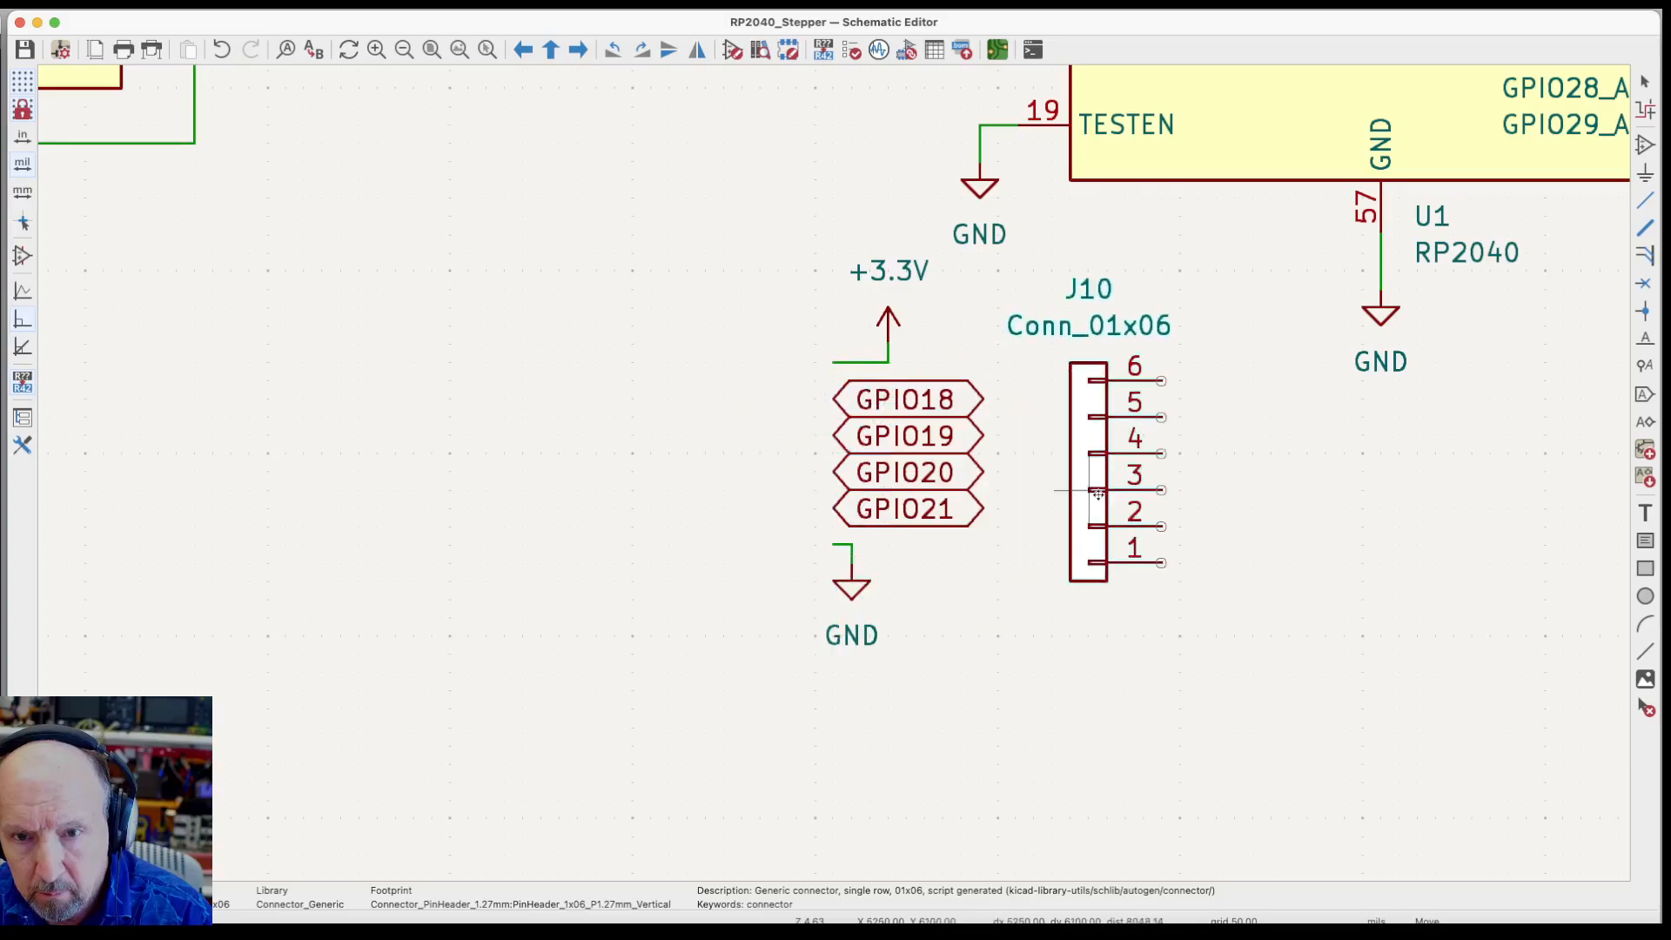
pyautogui.press('r')
pyautogui.press('r')
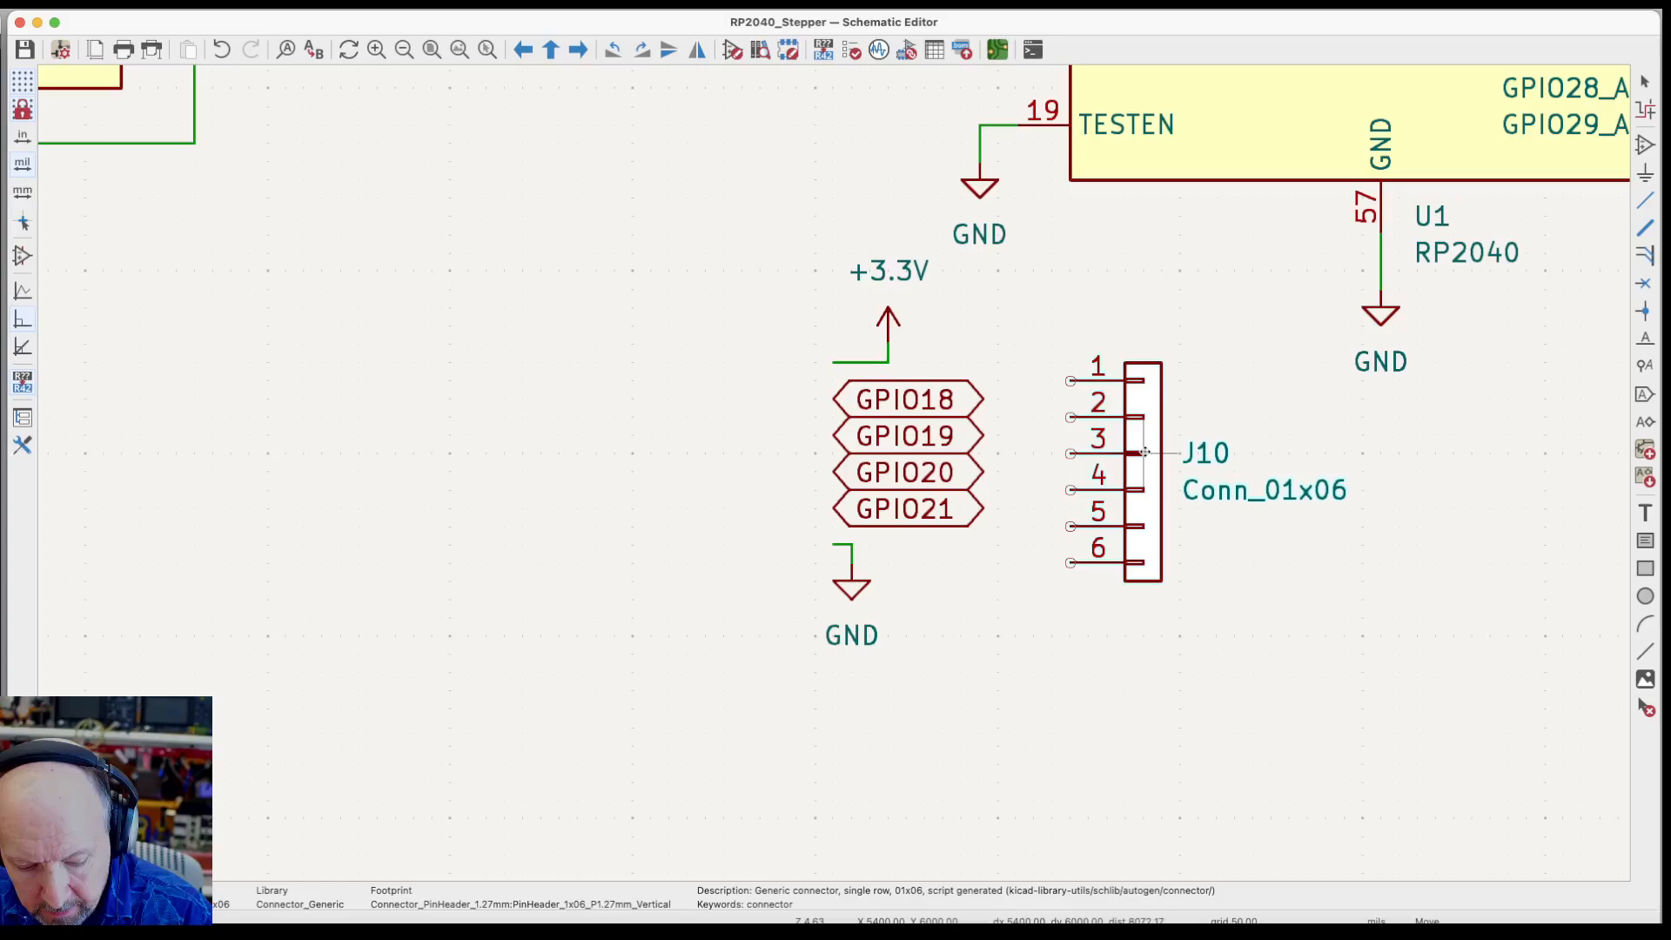
pyautogui.press('r')
pyautogui.press('r')
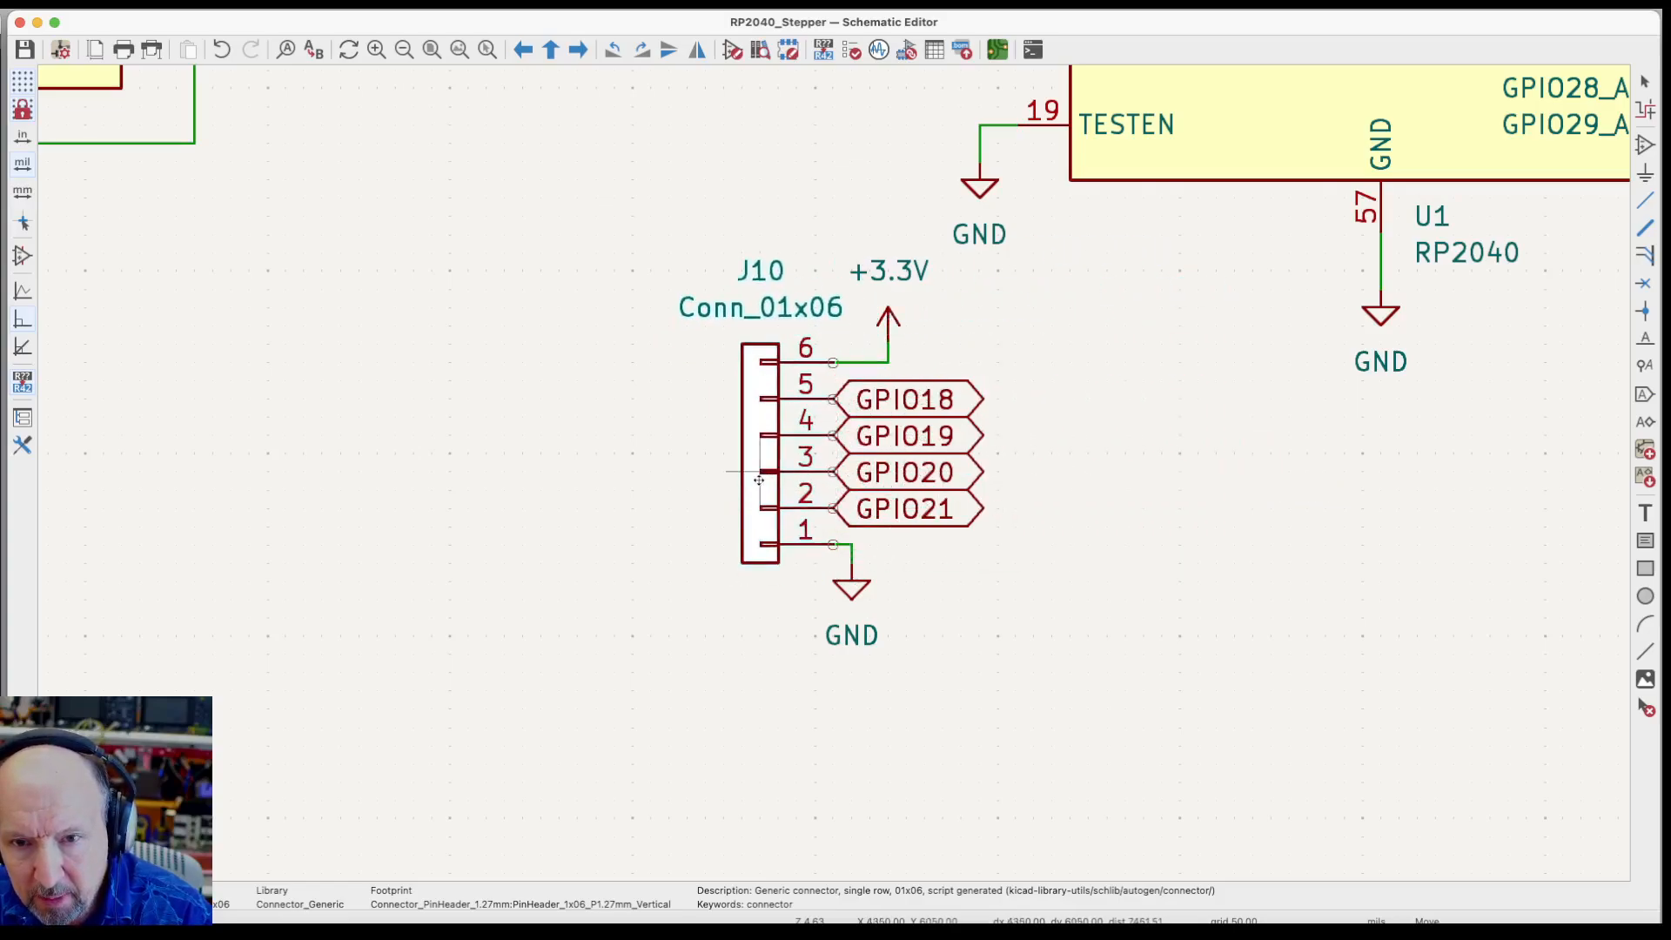
pyautogui.click(759, 480)
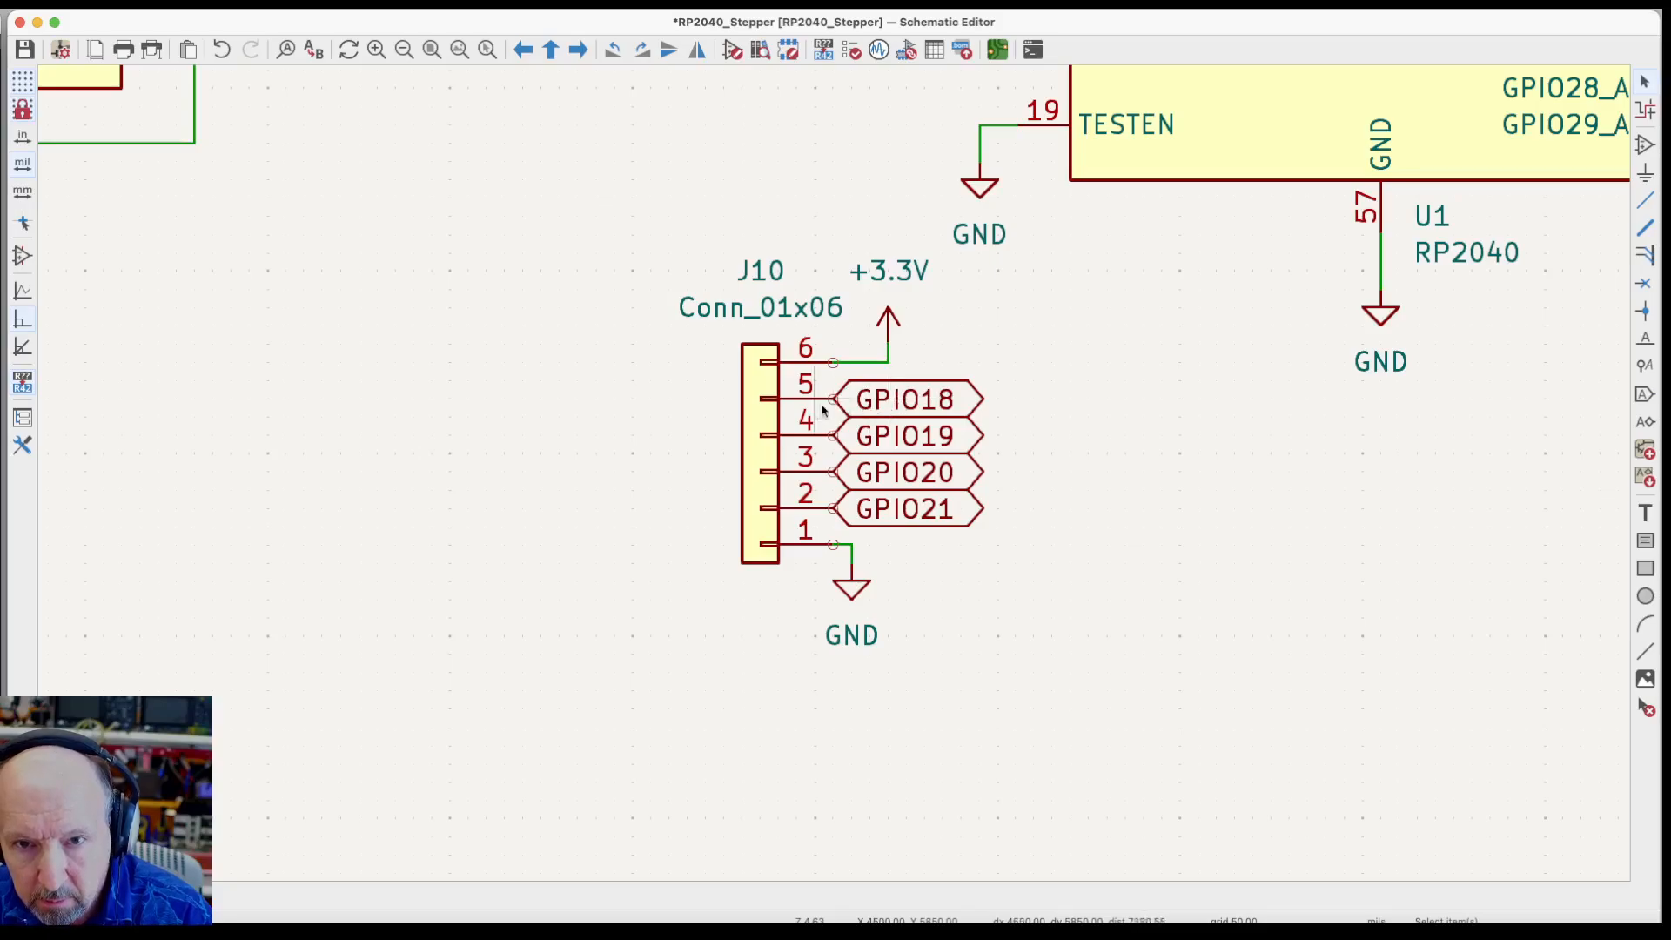
pyautogui.press('m')
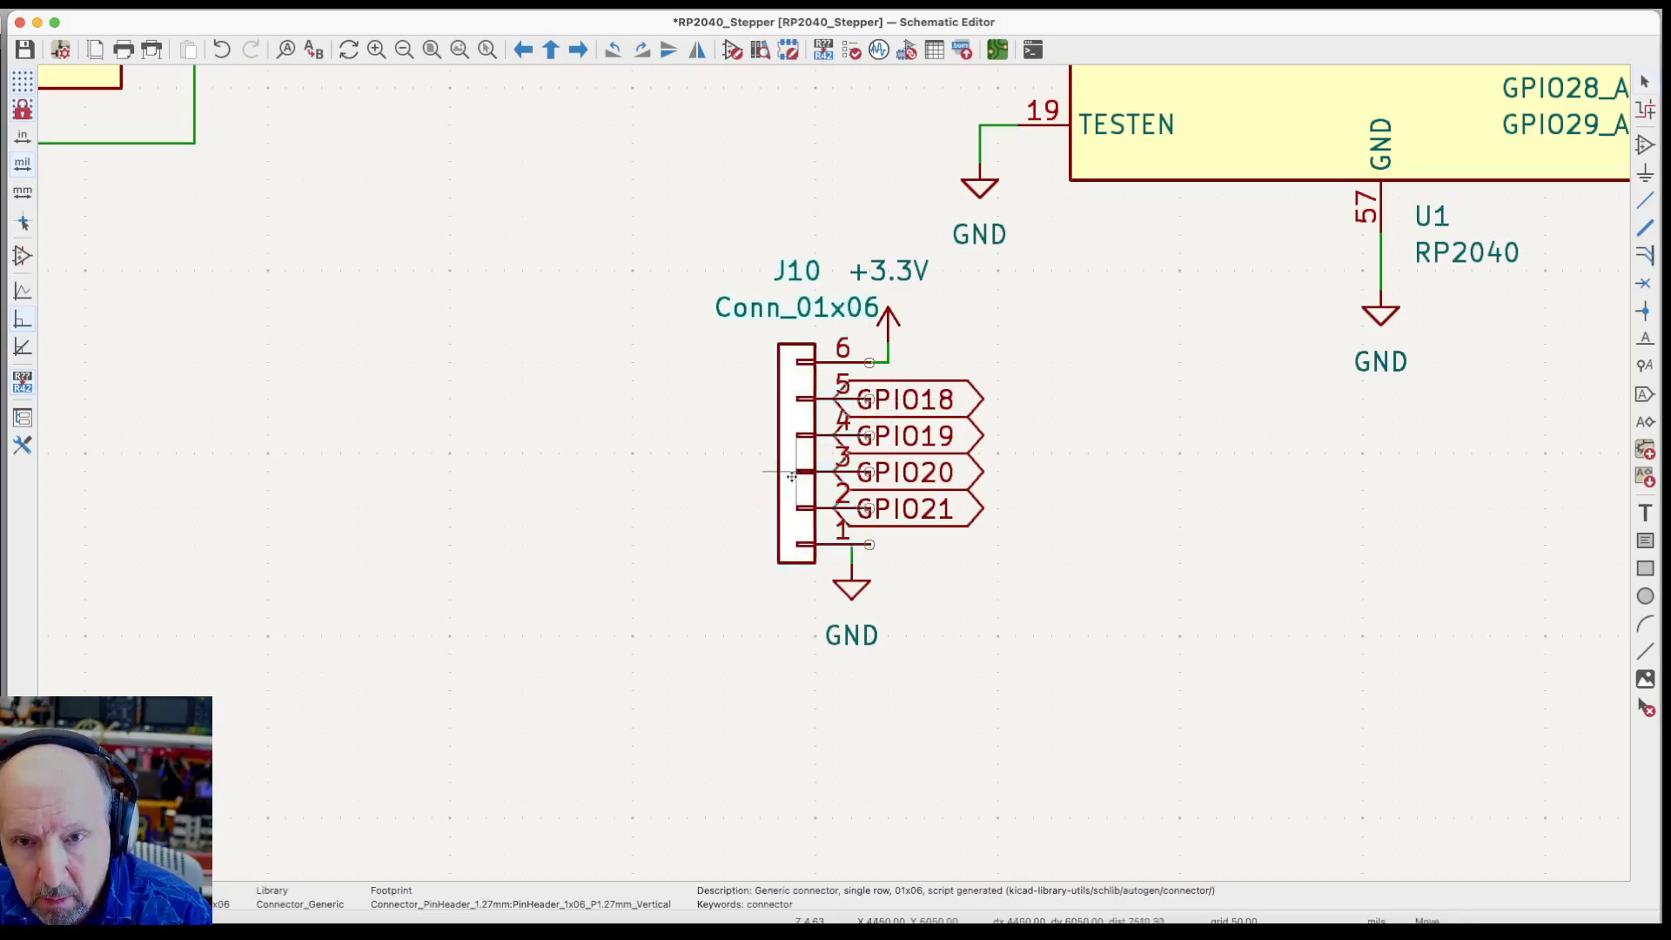
pyautogui.click(754, 473)
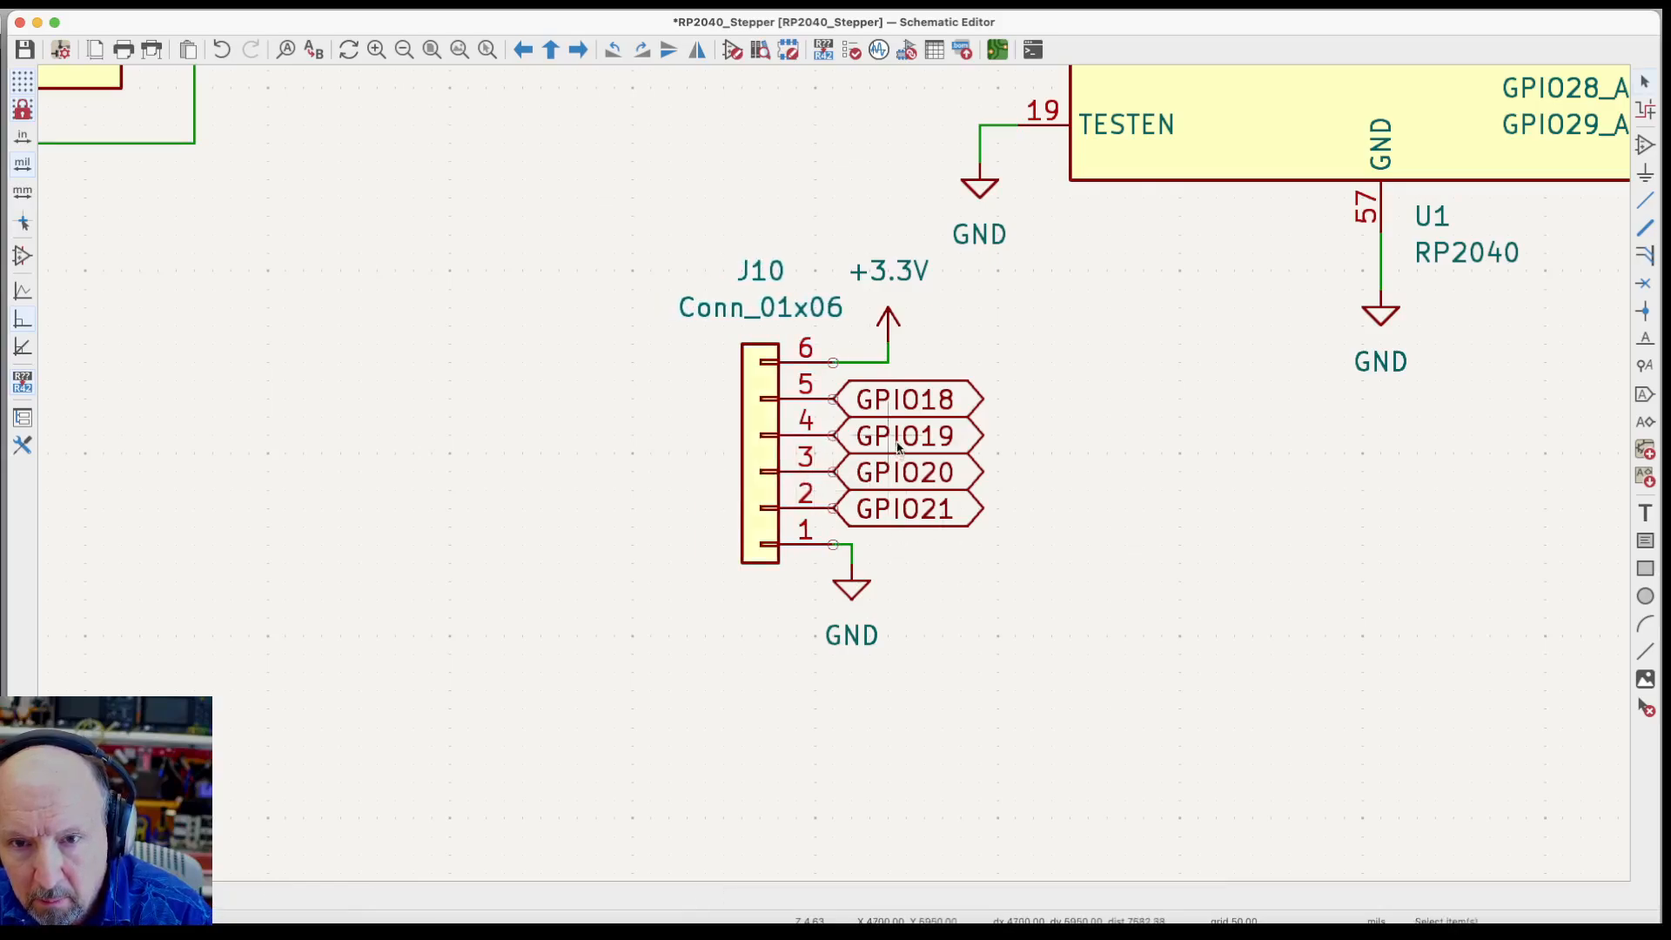
pyautogui.press('m')
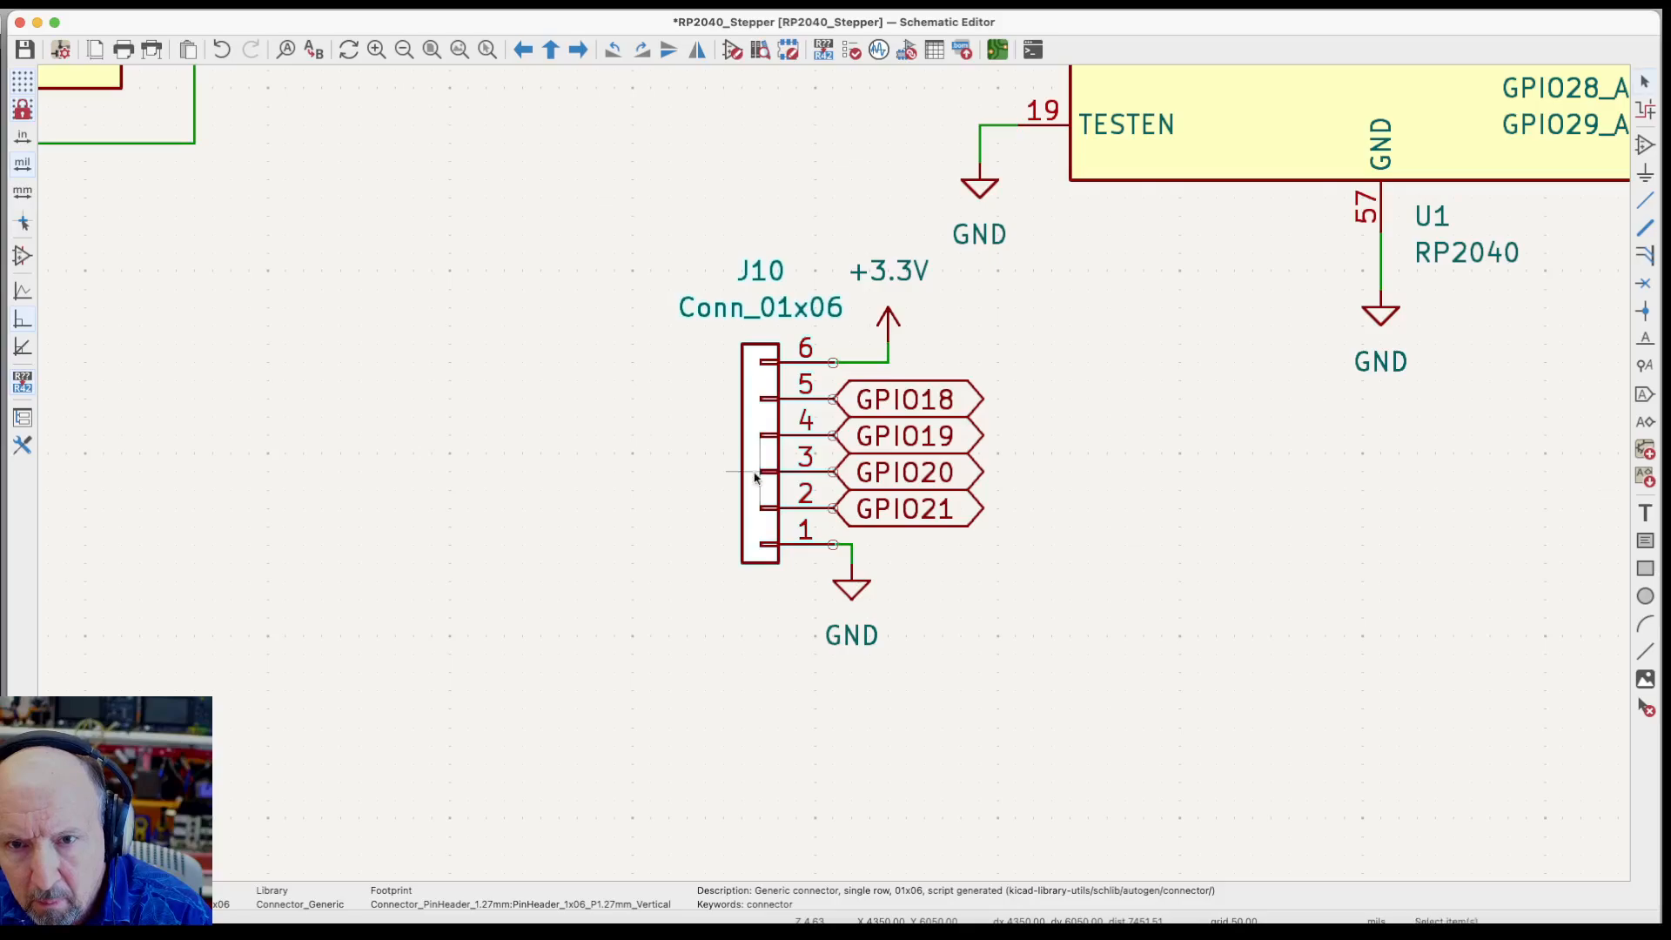
pyautogui.click(755, 477)
# Move the GPIO18 label off J10 pin 5 into free space beside the header and attach the GPIO21 label to pin 5
pyautogui.click(909, 404)
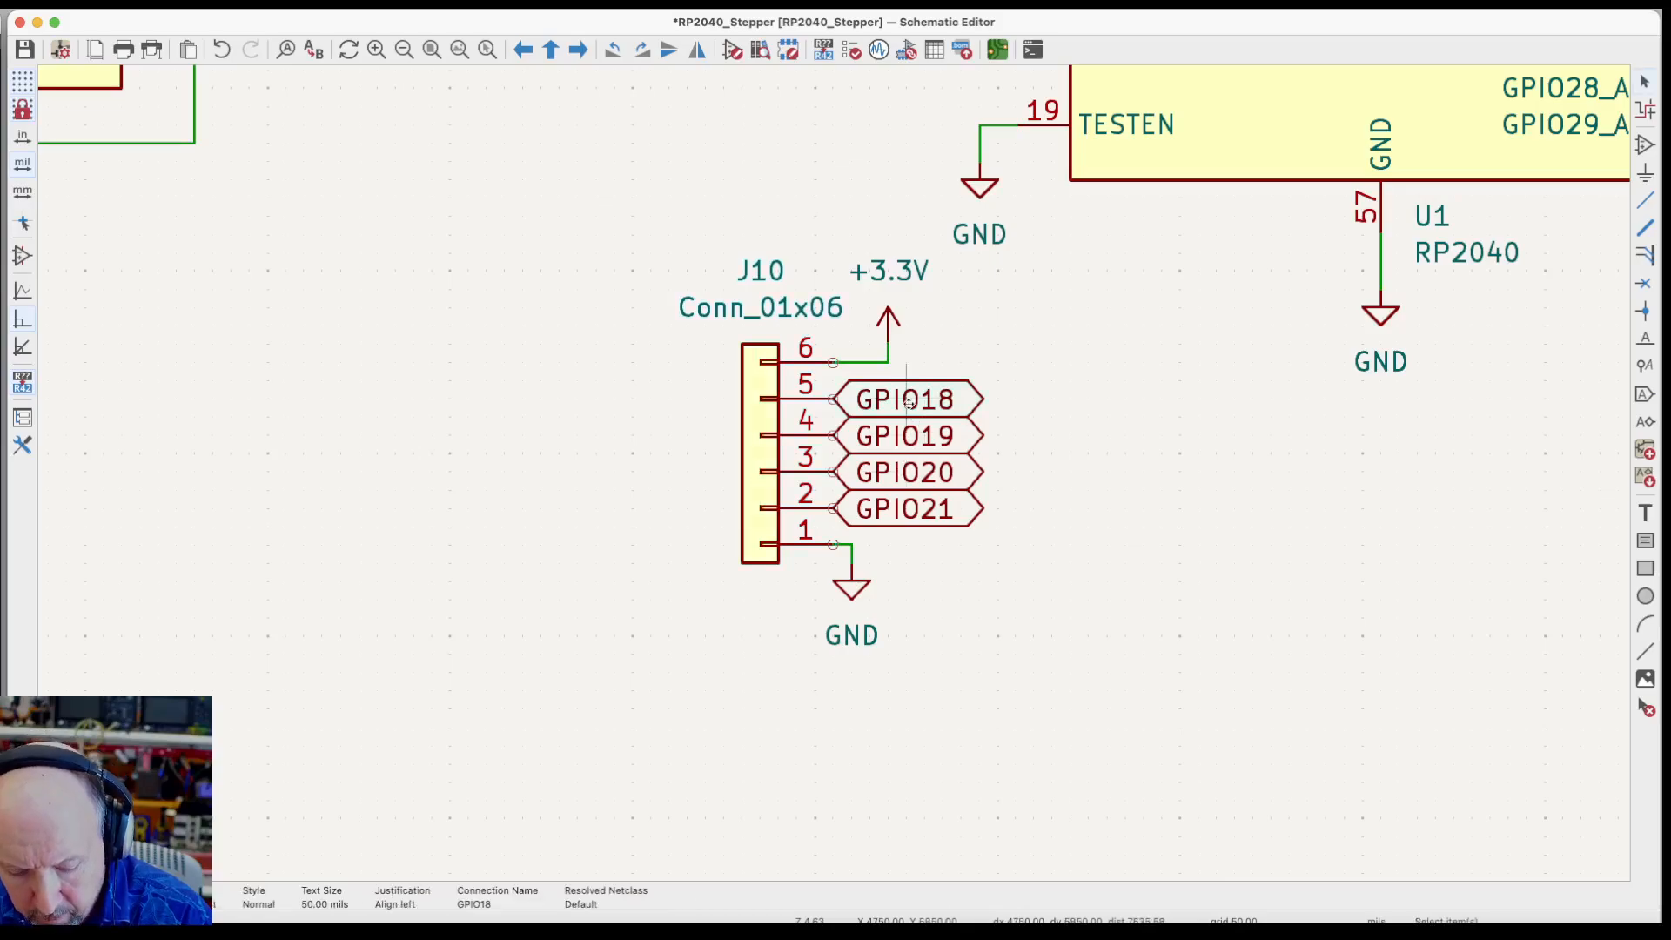
pyautogui.press('m')
pyautogui.click(1034, 454)
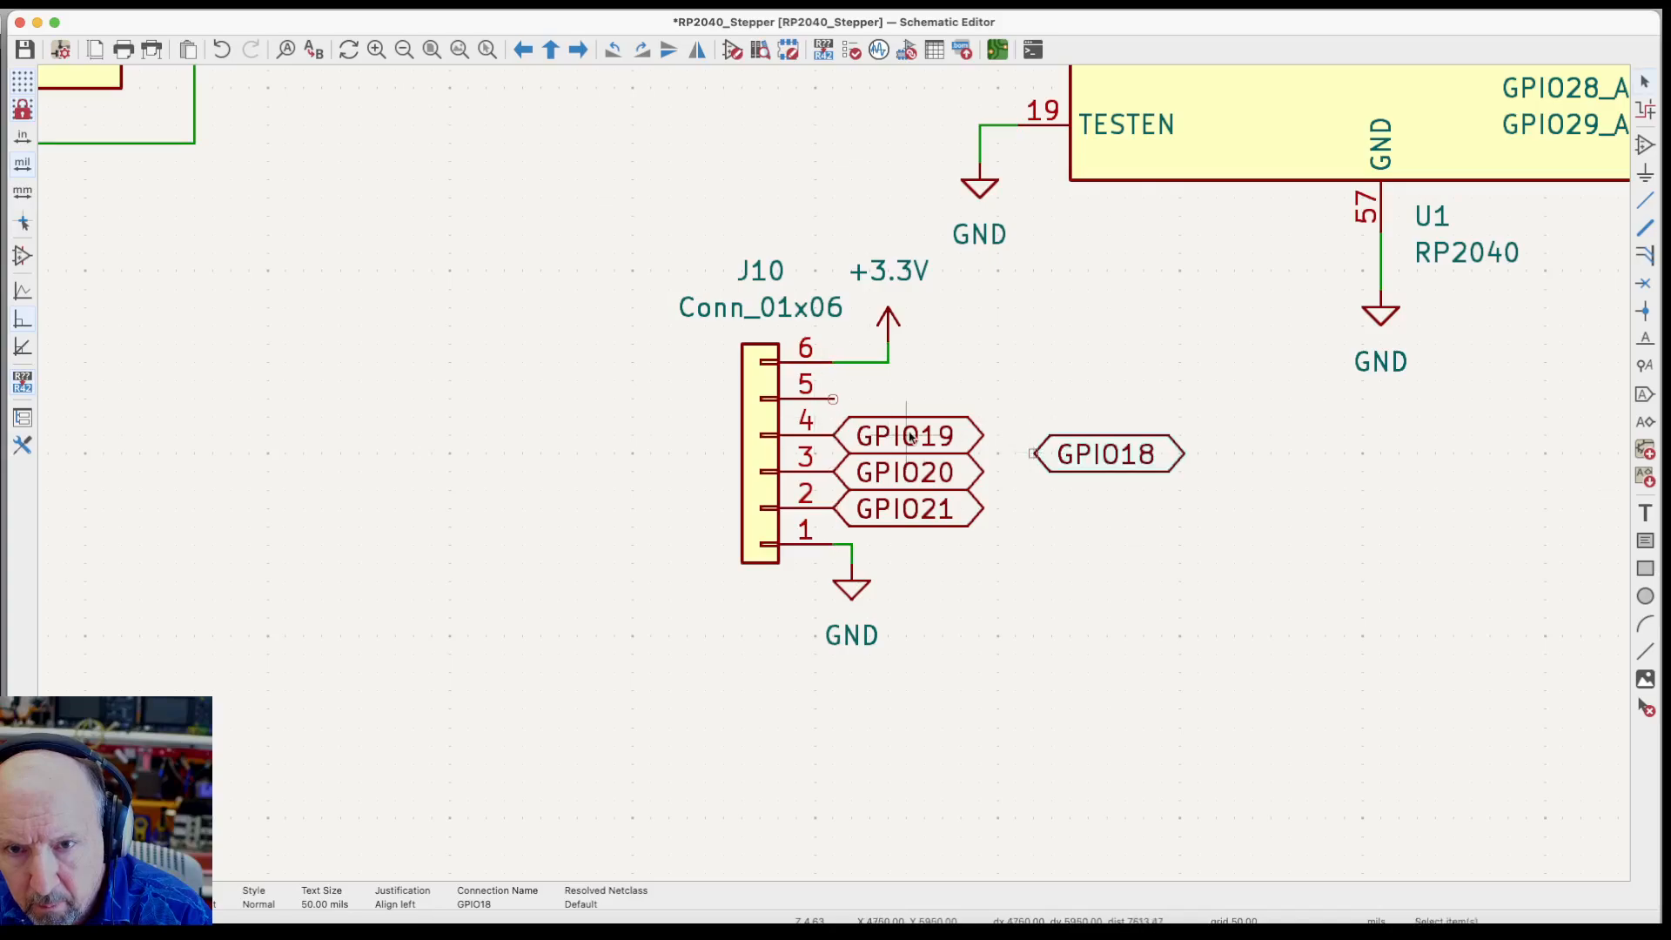
pyautogui.press('m')
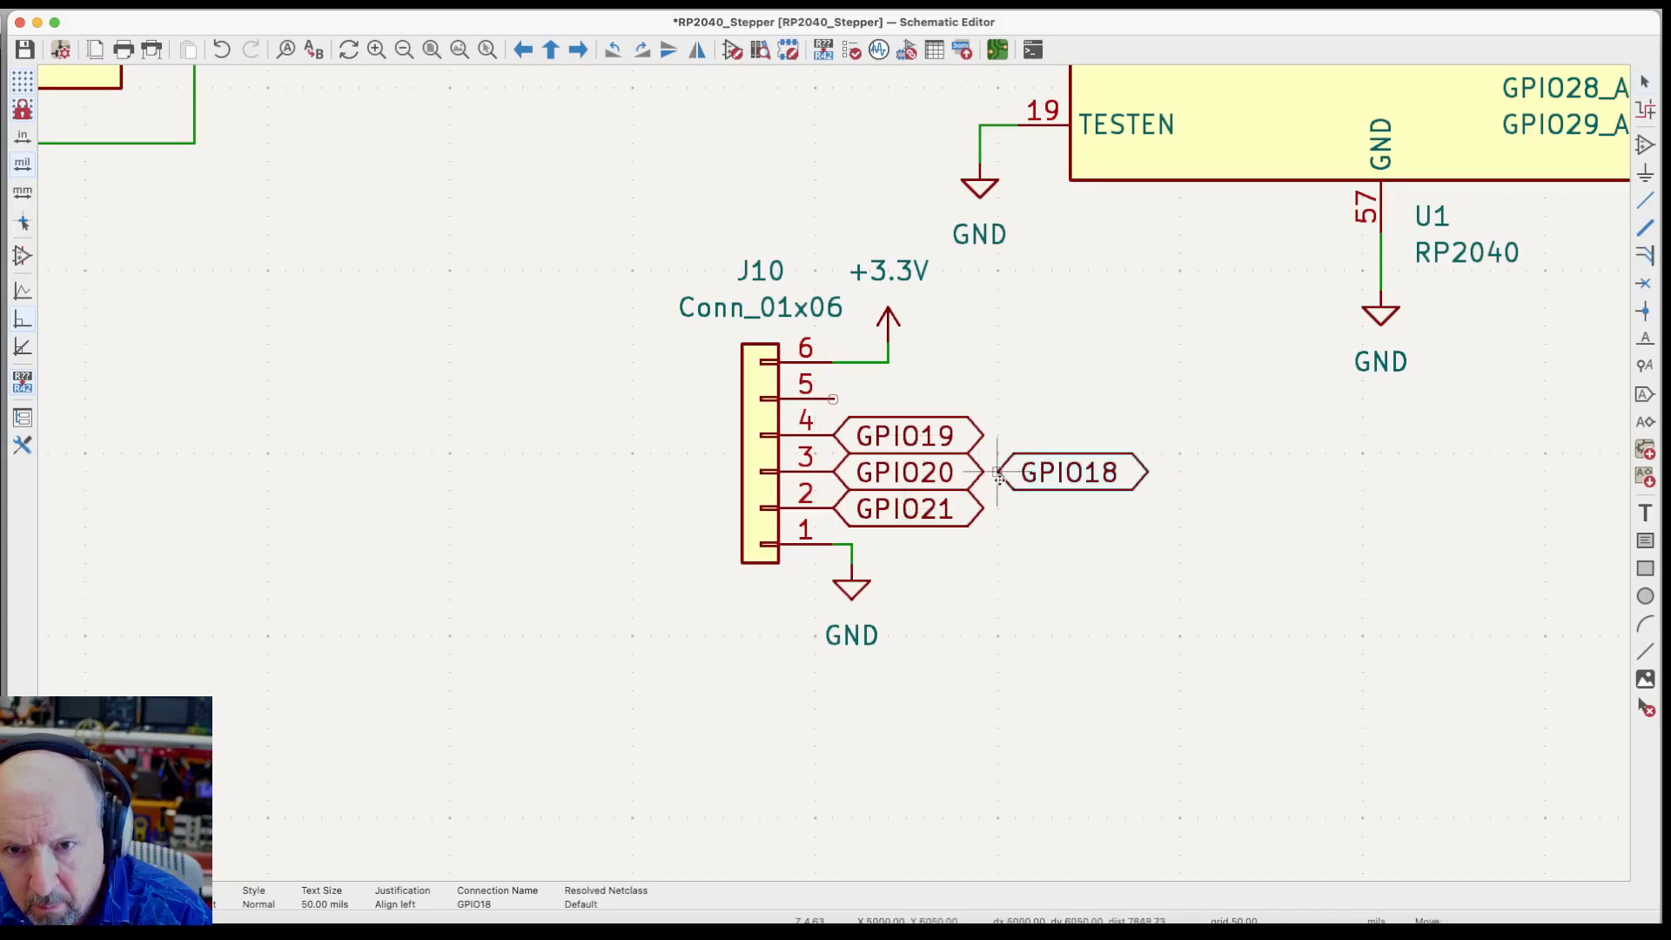
pyautogui.press('Escape')
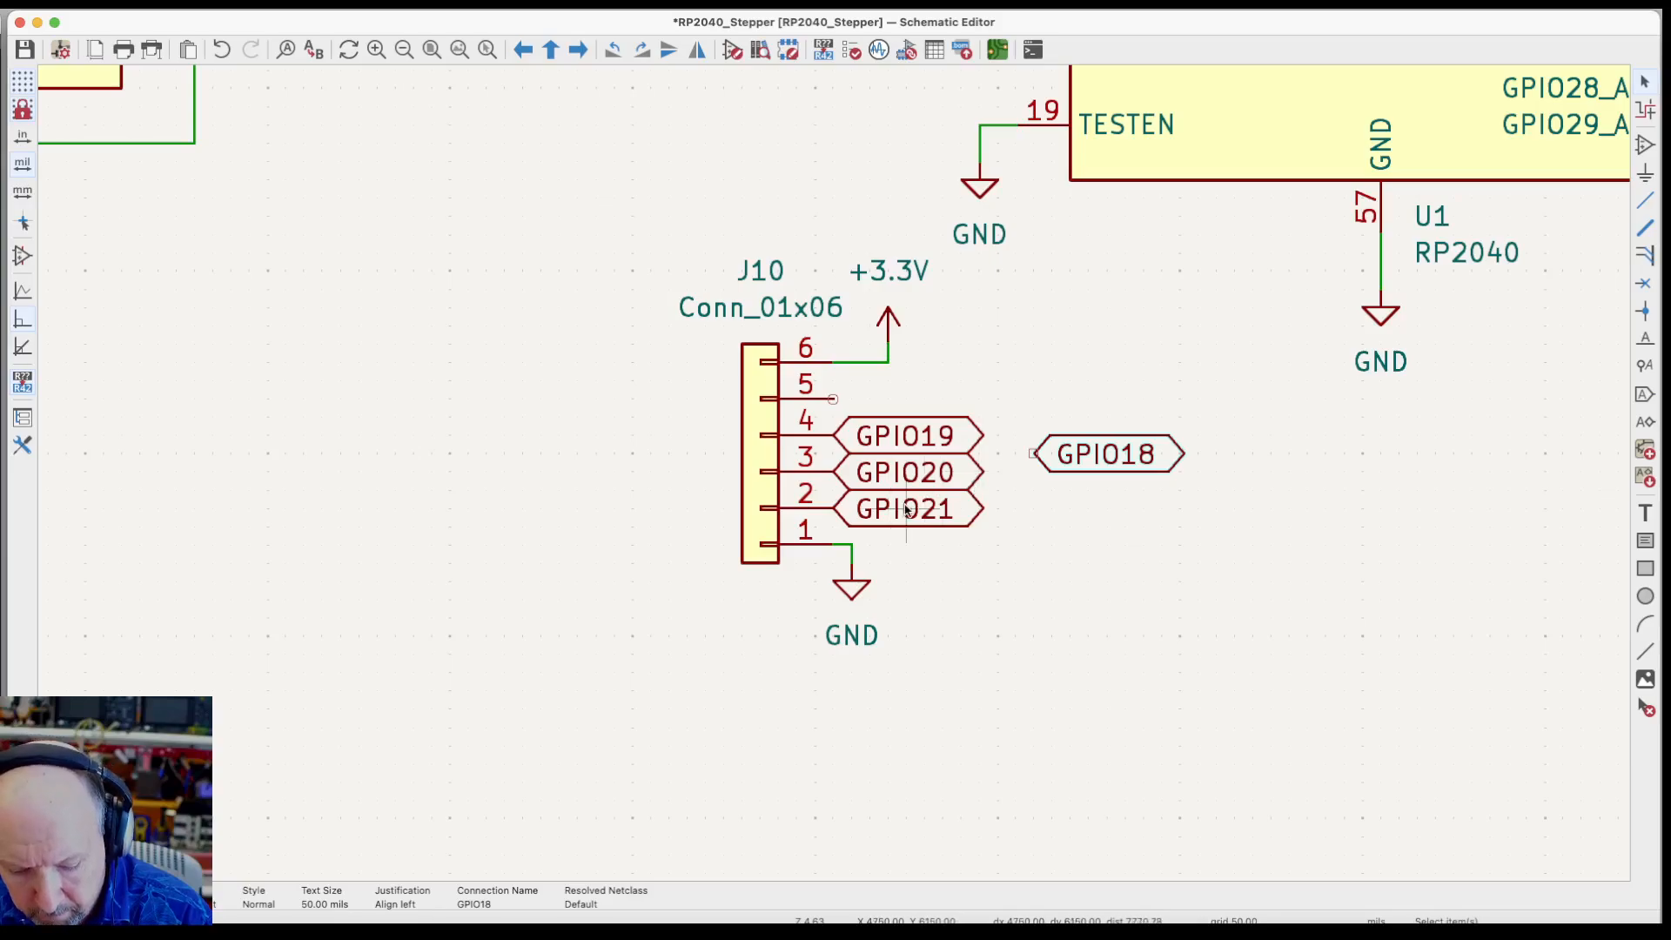
pyautogui.press('m')
pyautogui.click(1051, 453)
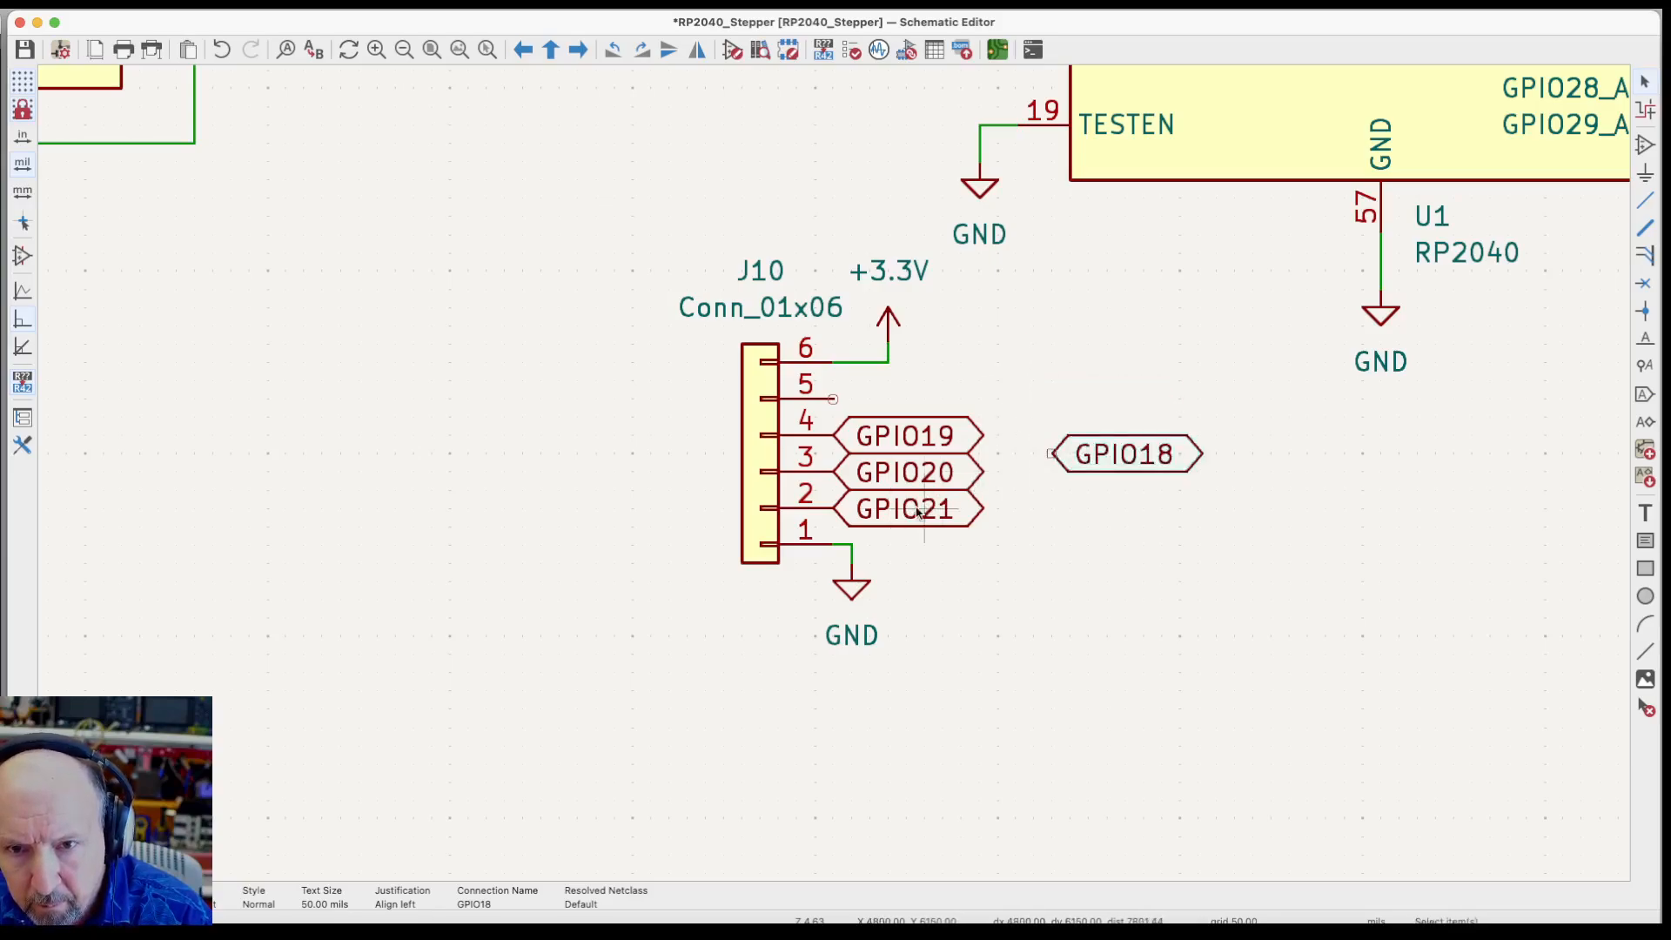
pyautogui.press('m')
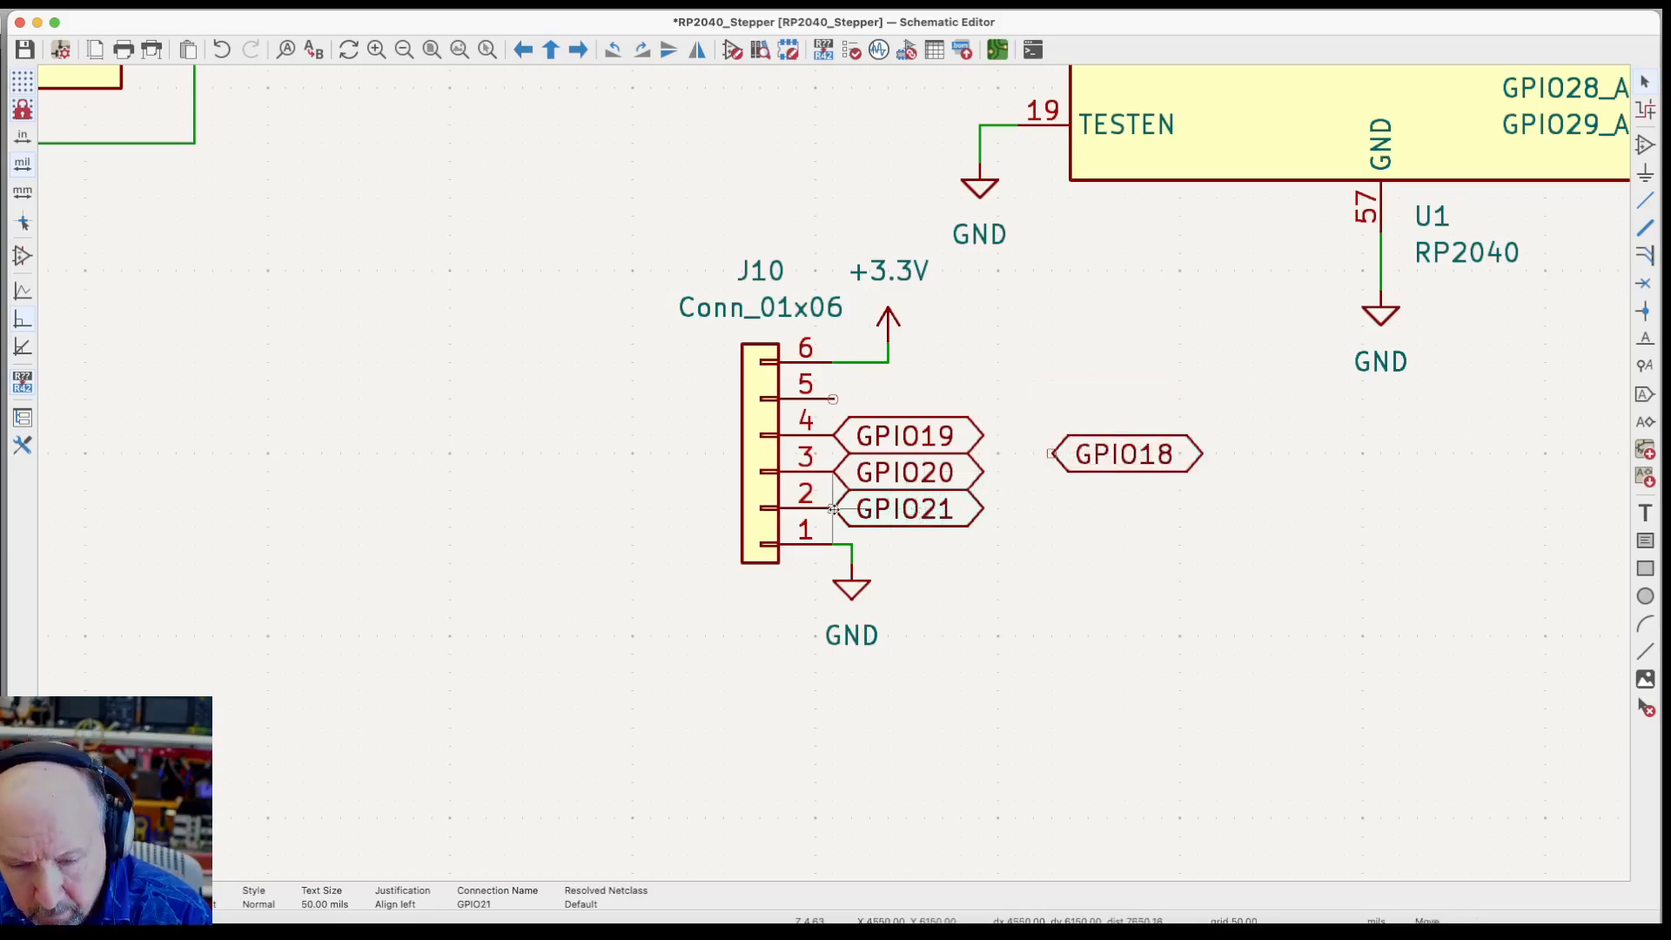
pyautogui.click(838, 398)
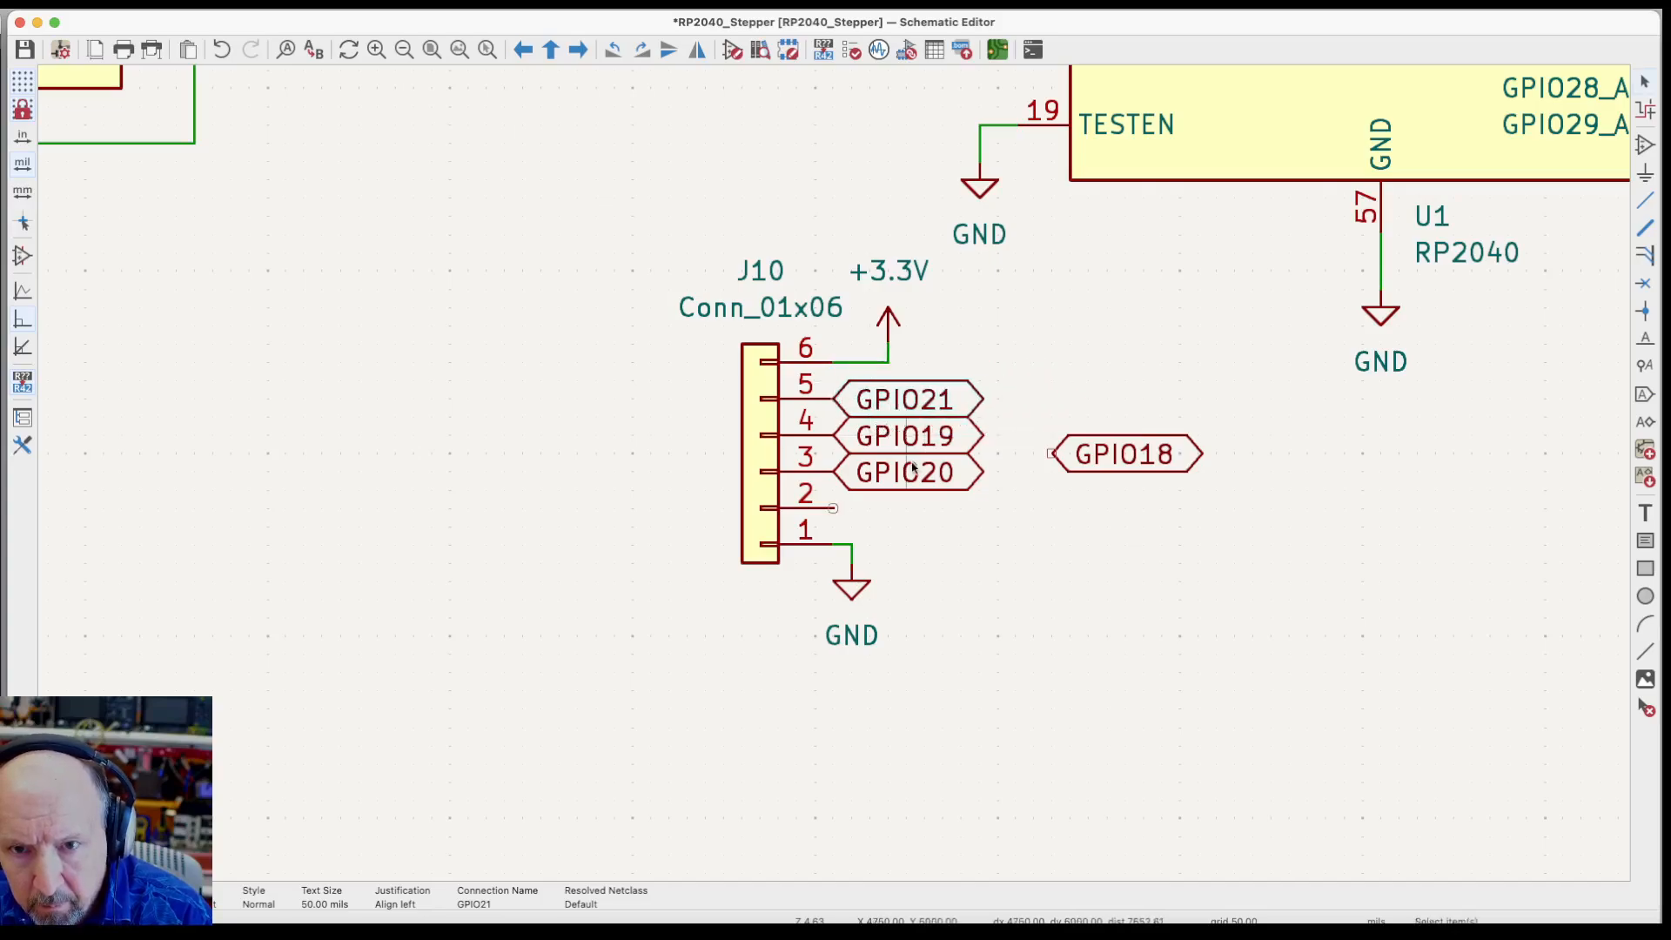
# Swap the GPIO19 and GPIO20 labels so that GPIO19 sits on J10 pin 3 and GPIO20 on pin 4
pyautogui.press('m')
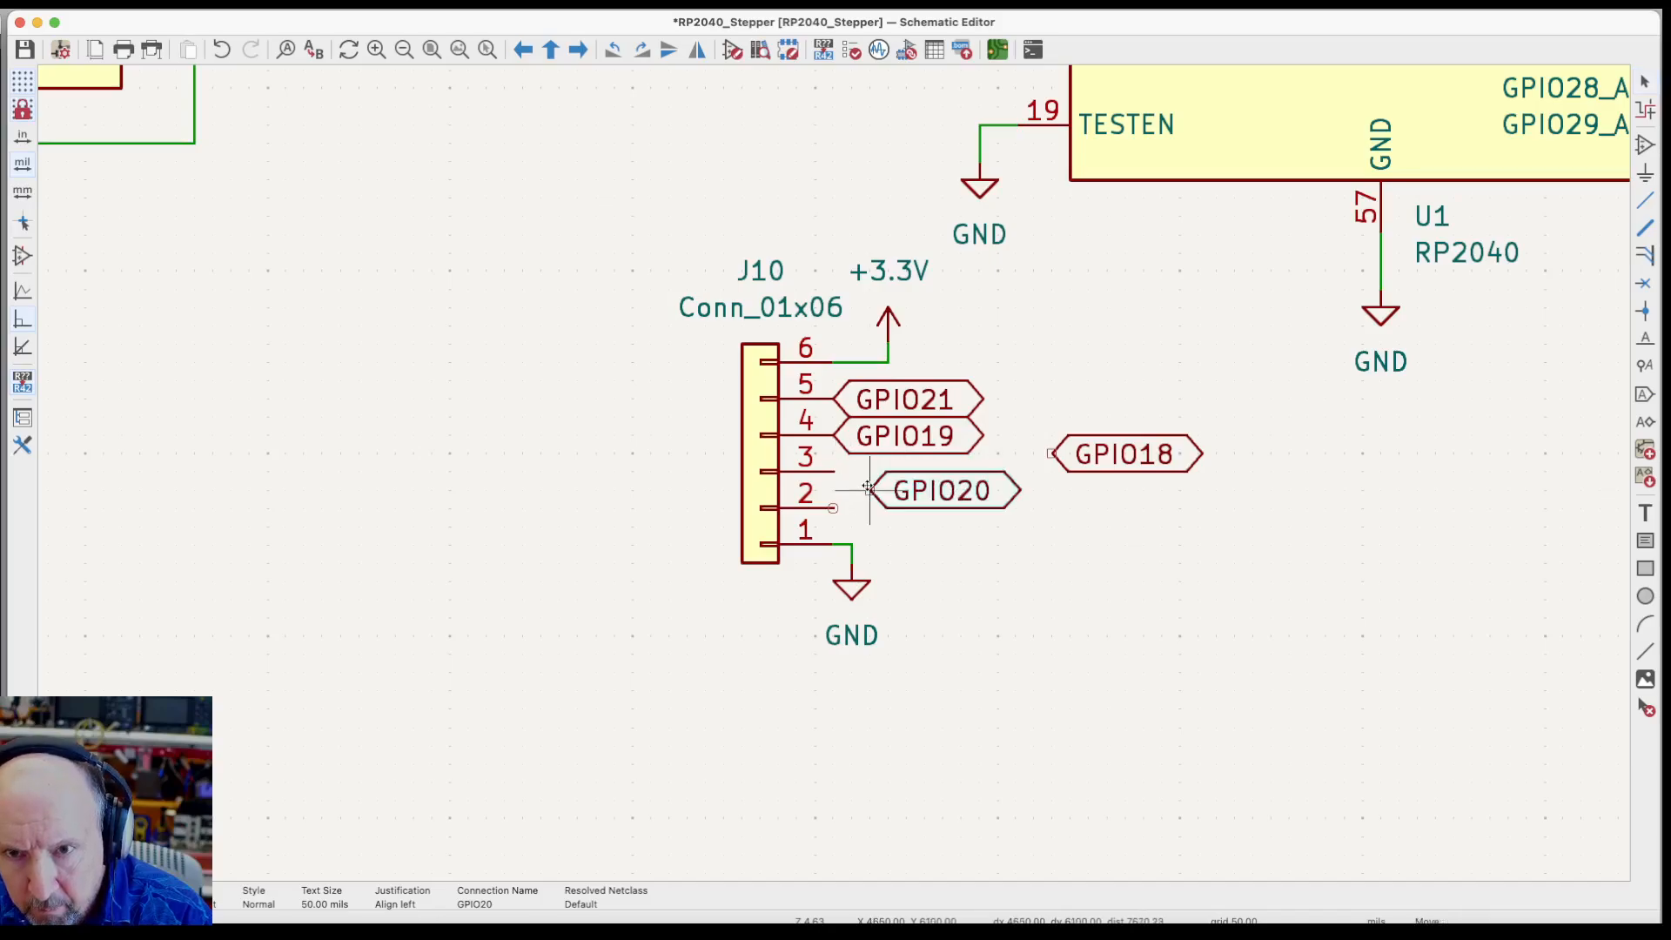
pyautogui.click(1065, 412)
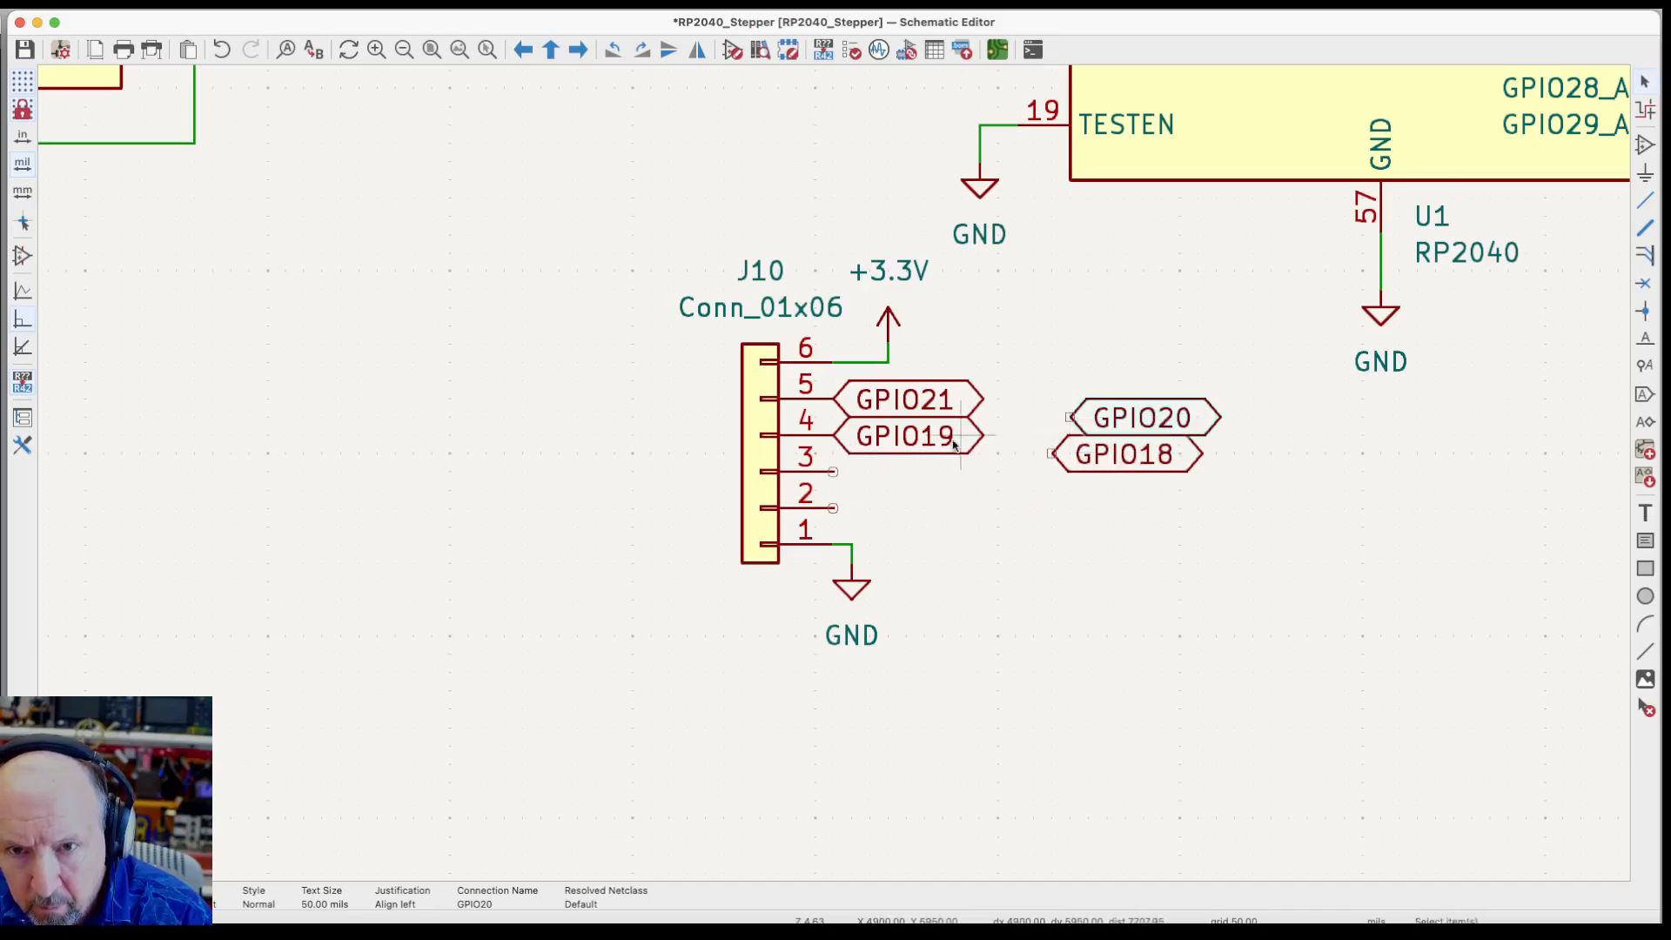
pyautogui.press('m')
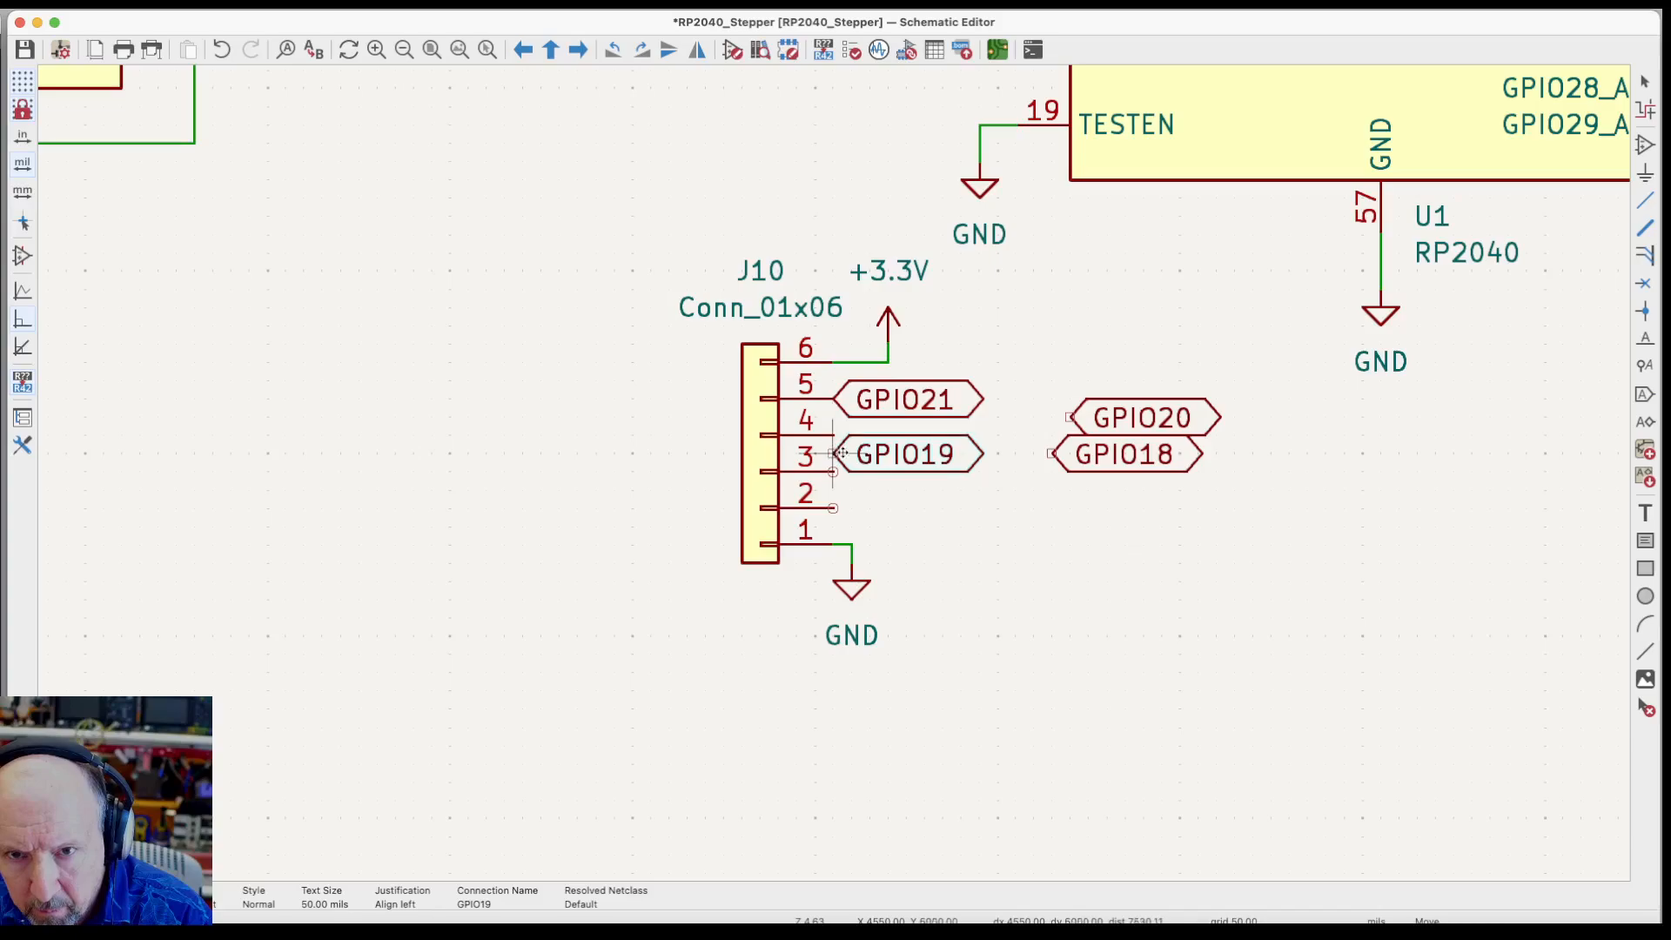
pyautogui.click(833, 471)
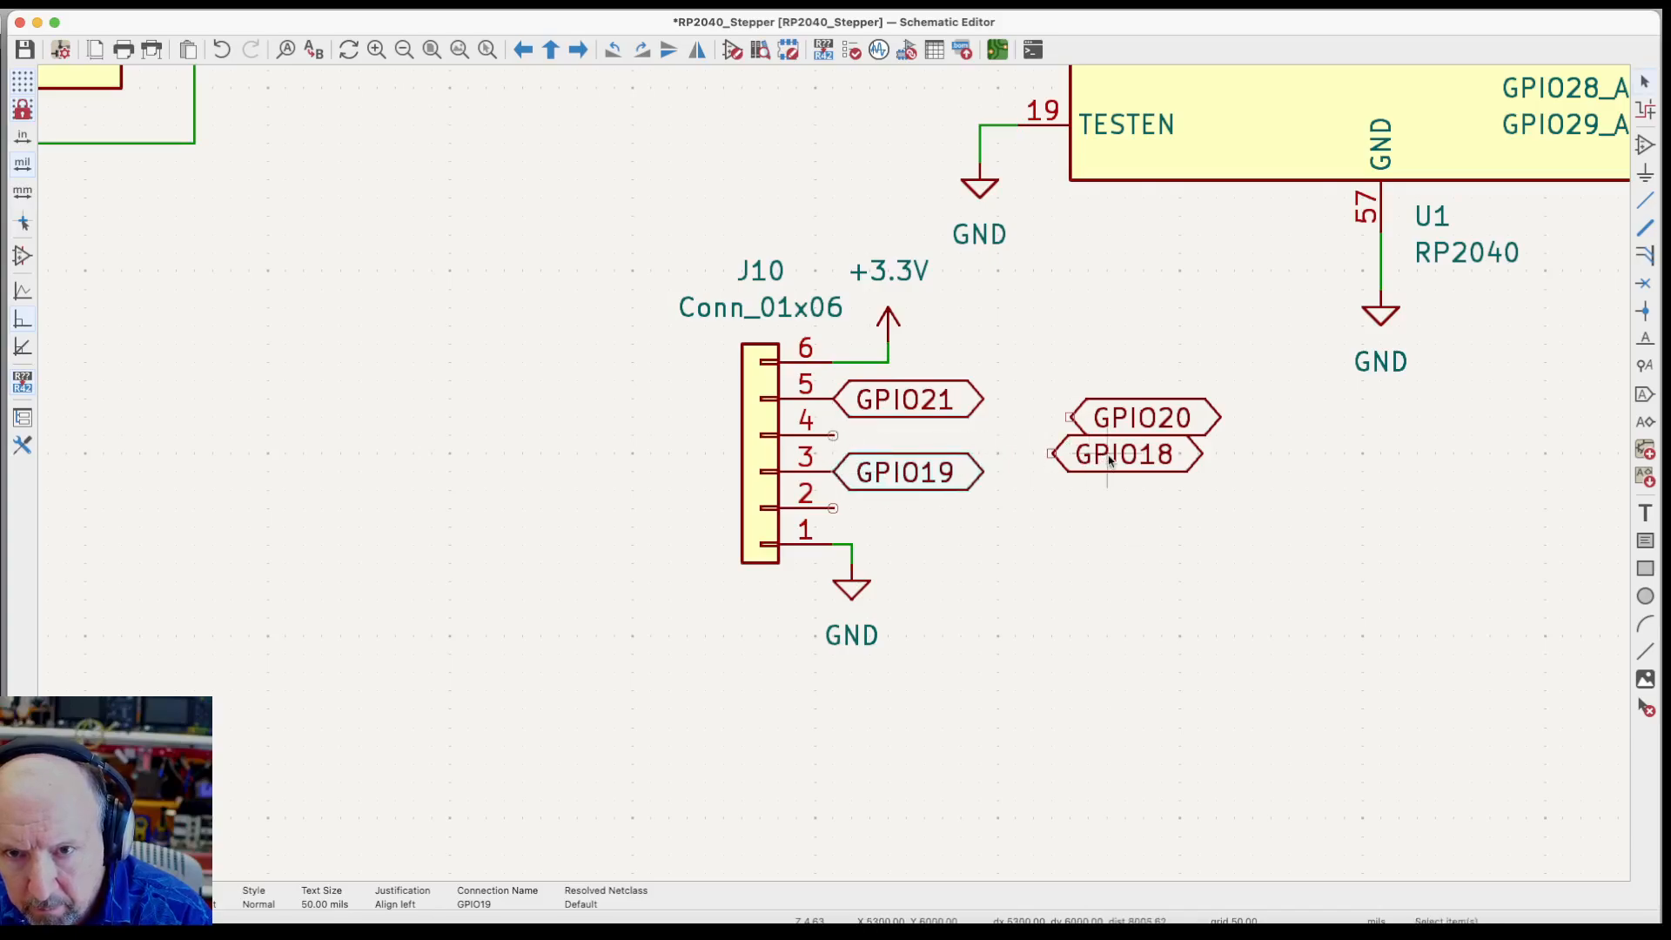
pyautogui.press('m')
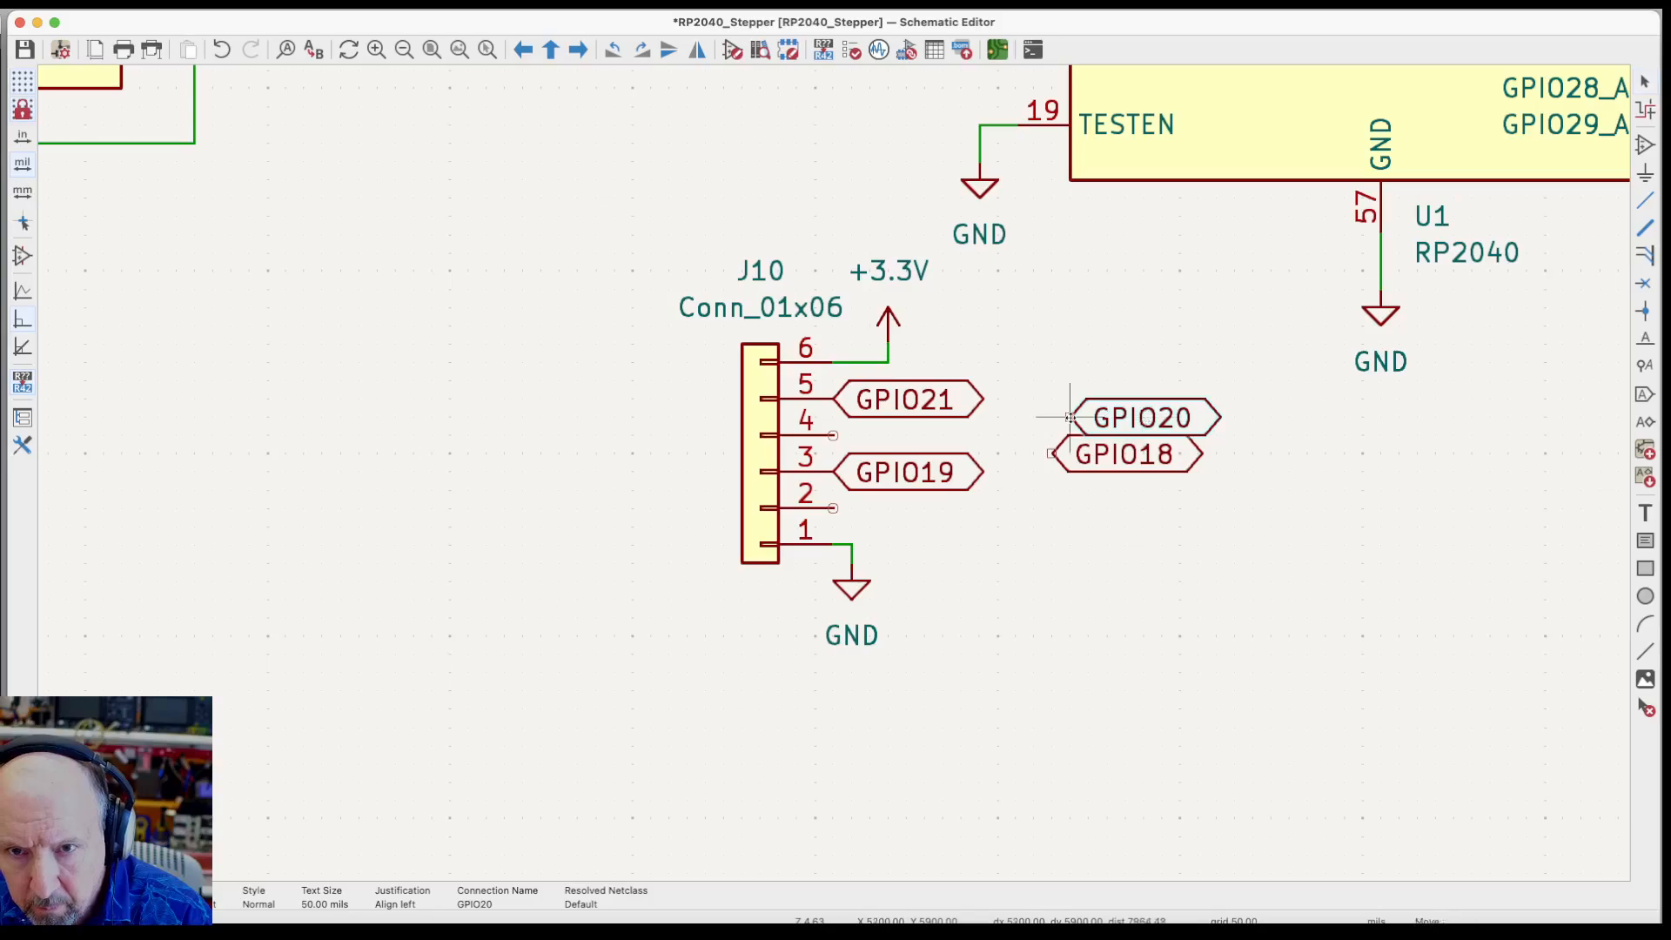
pyautogui.click(833, 435)
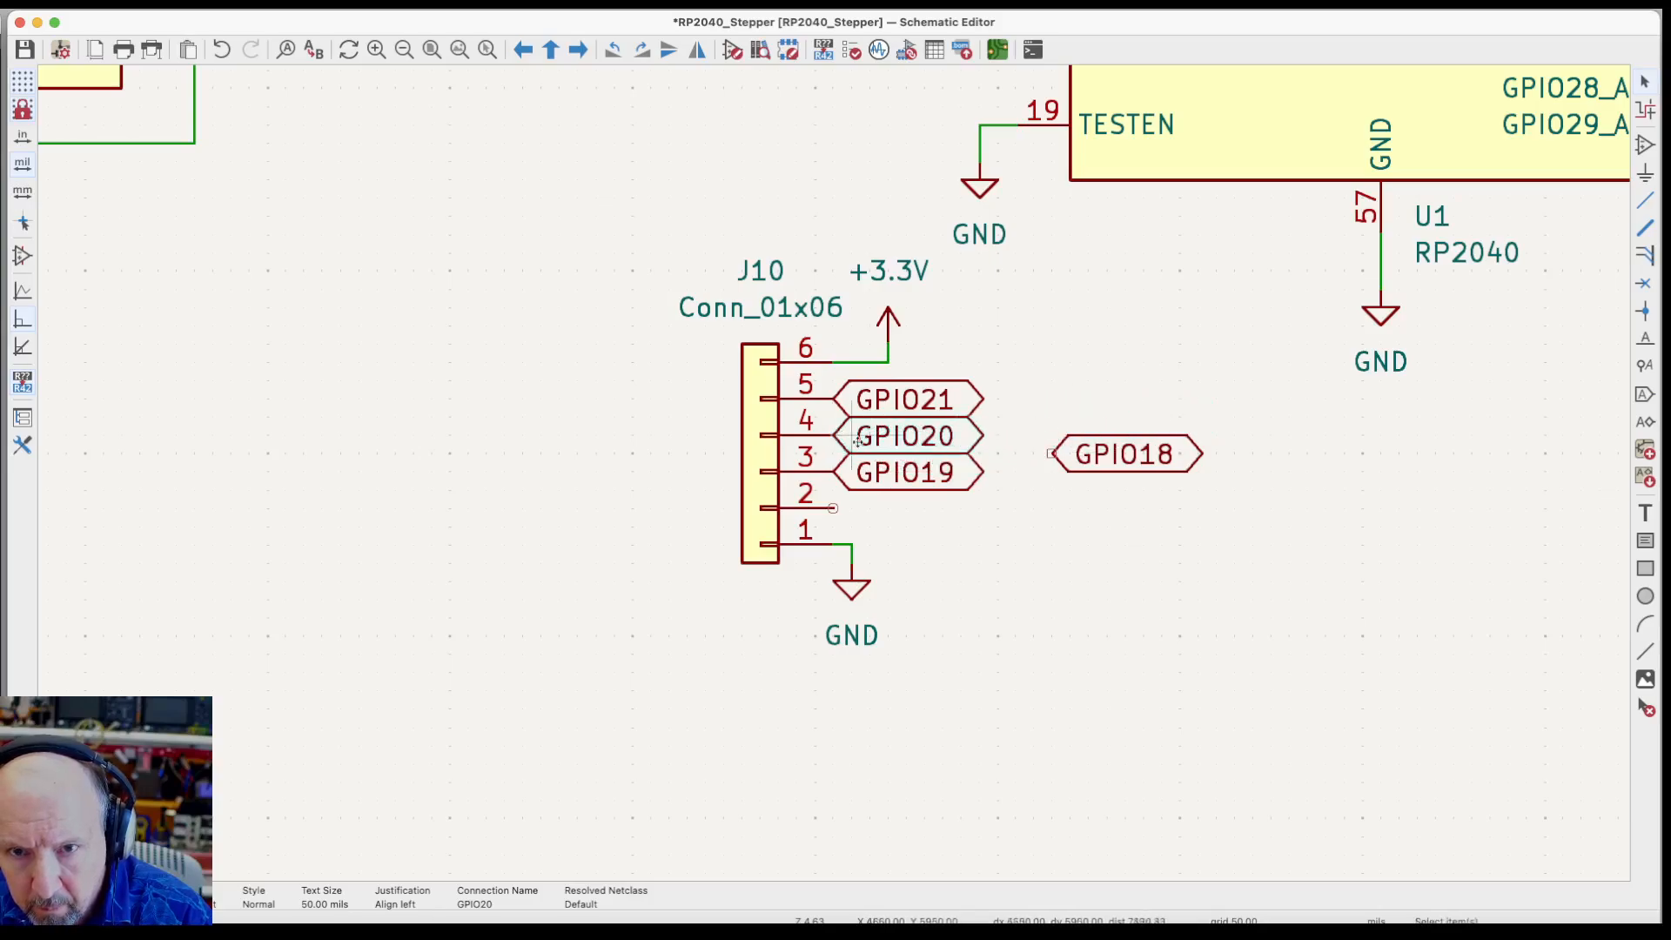
# Attach the parked GPIO18 label to J10 pin 2
pyautogui.press('m')
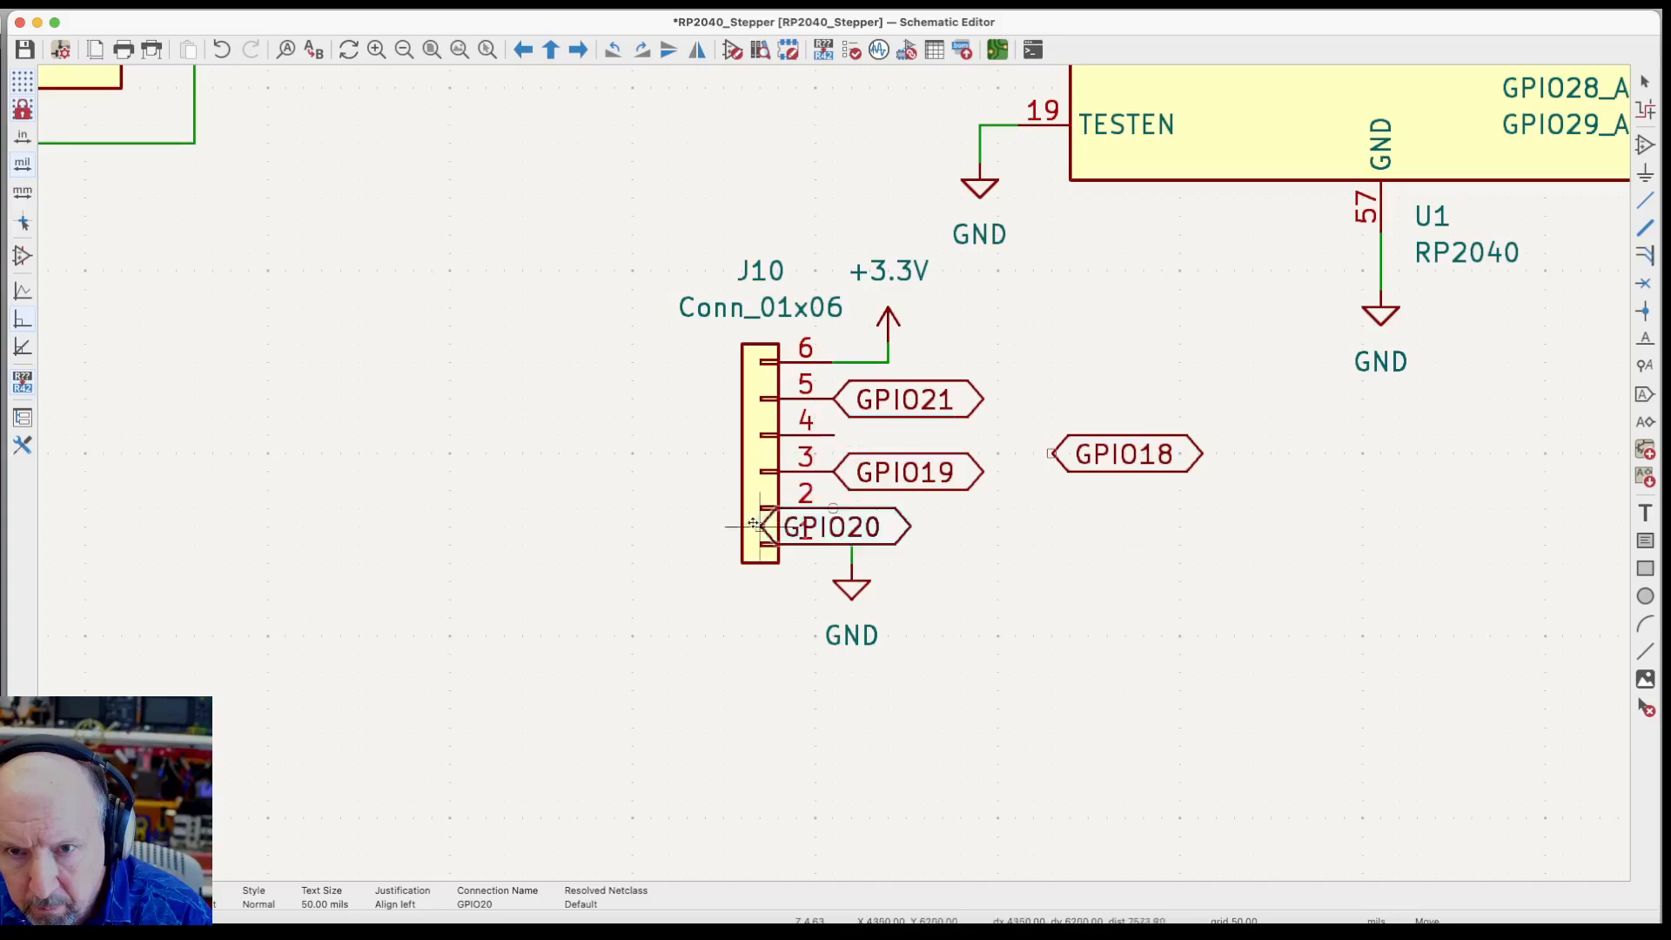
pyautogui.press('Escape')
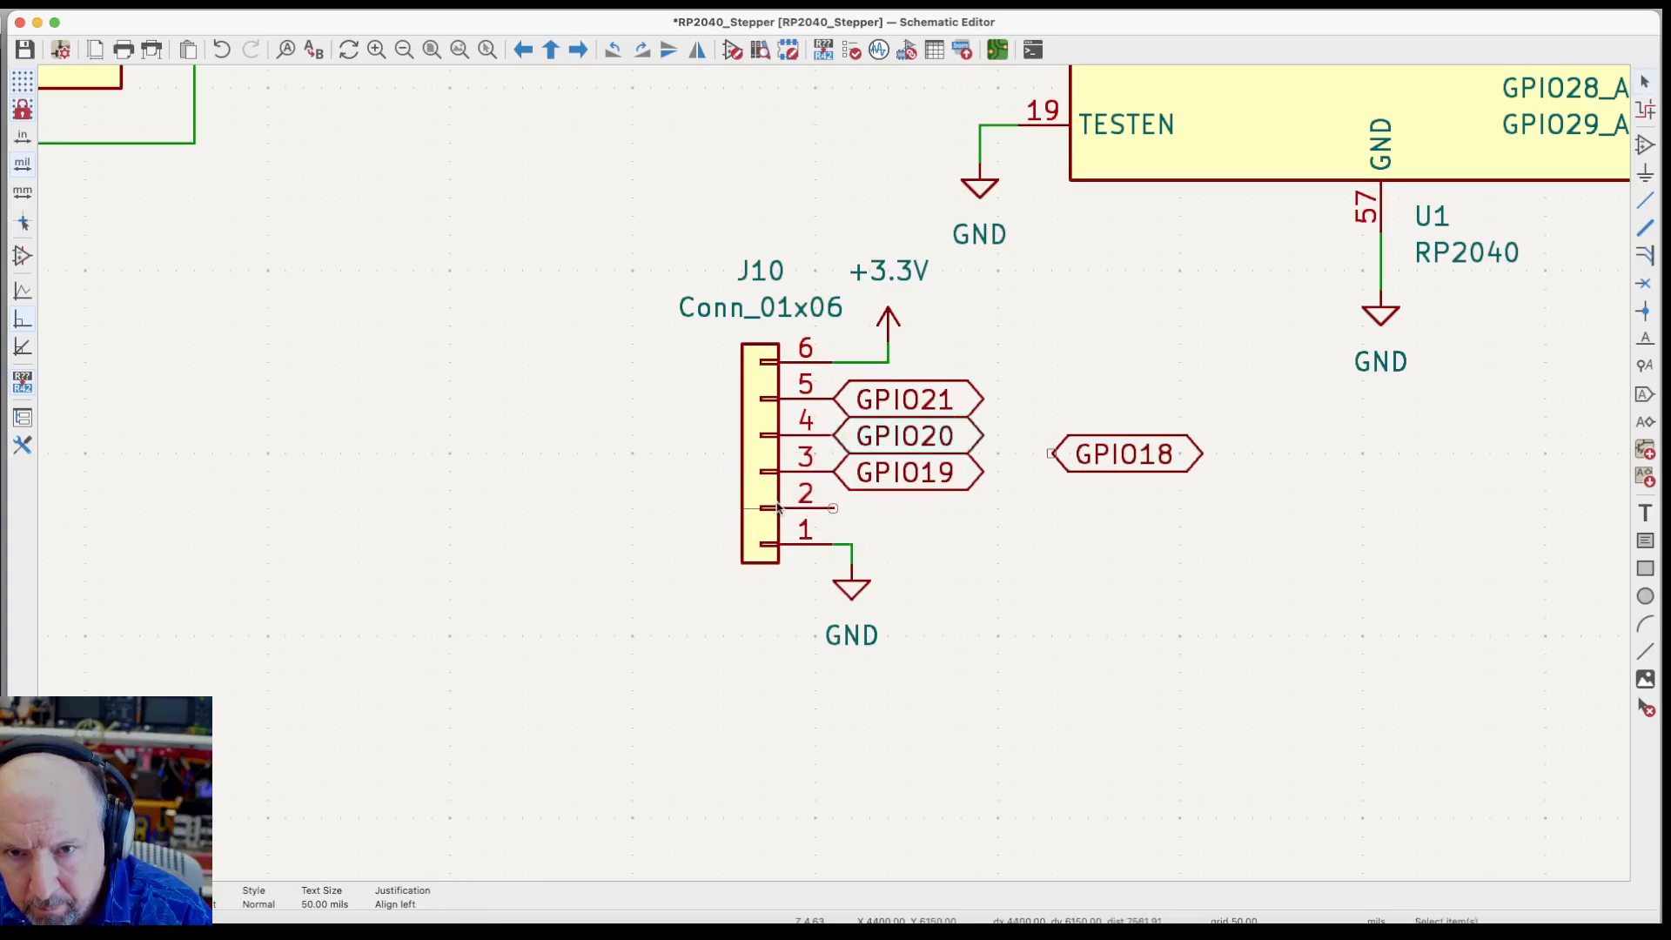
pyautogui.click(1123, 453)
pyautogui.press('m')
pyautogui.click(836, 507)
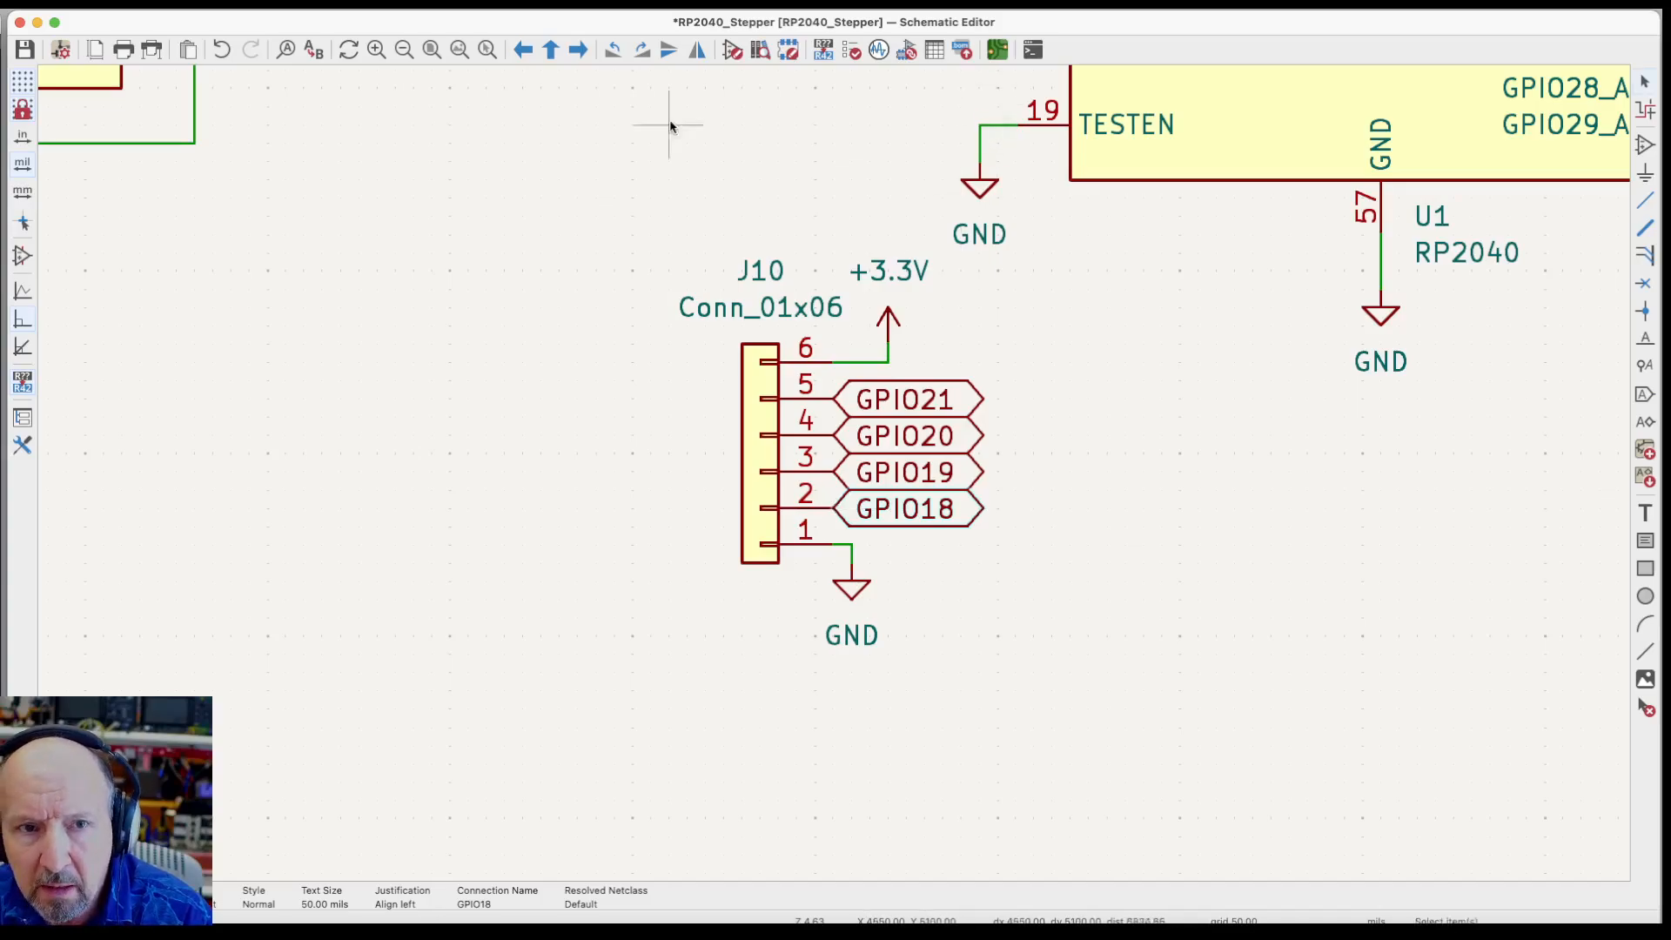
# Save the schematic and update the PCB from it with the new J10 pin connections
pyautogui.click(26, 50)
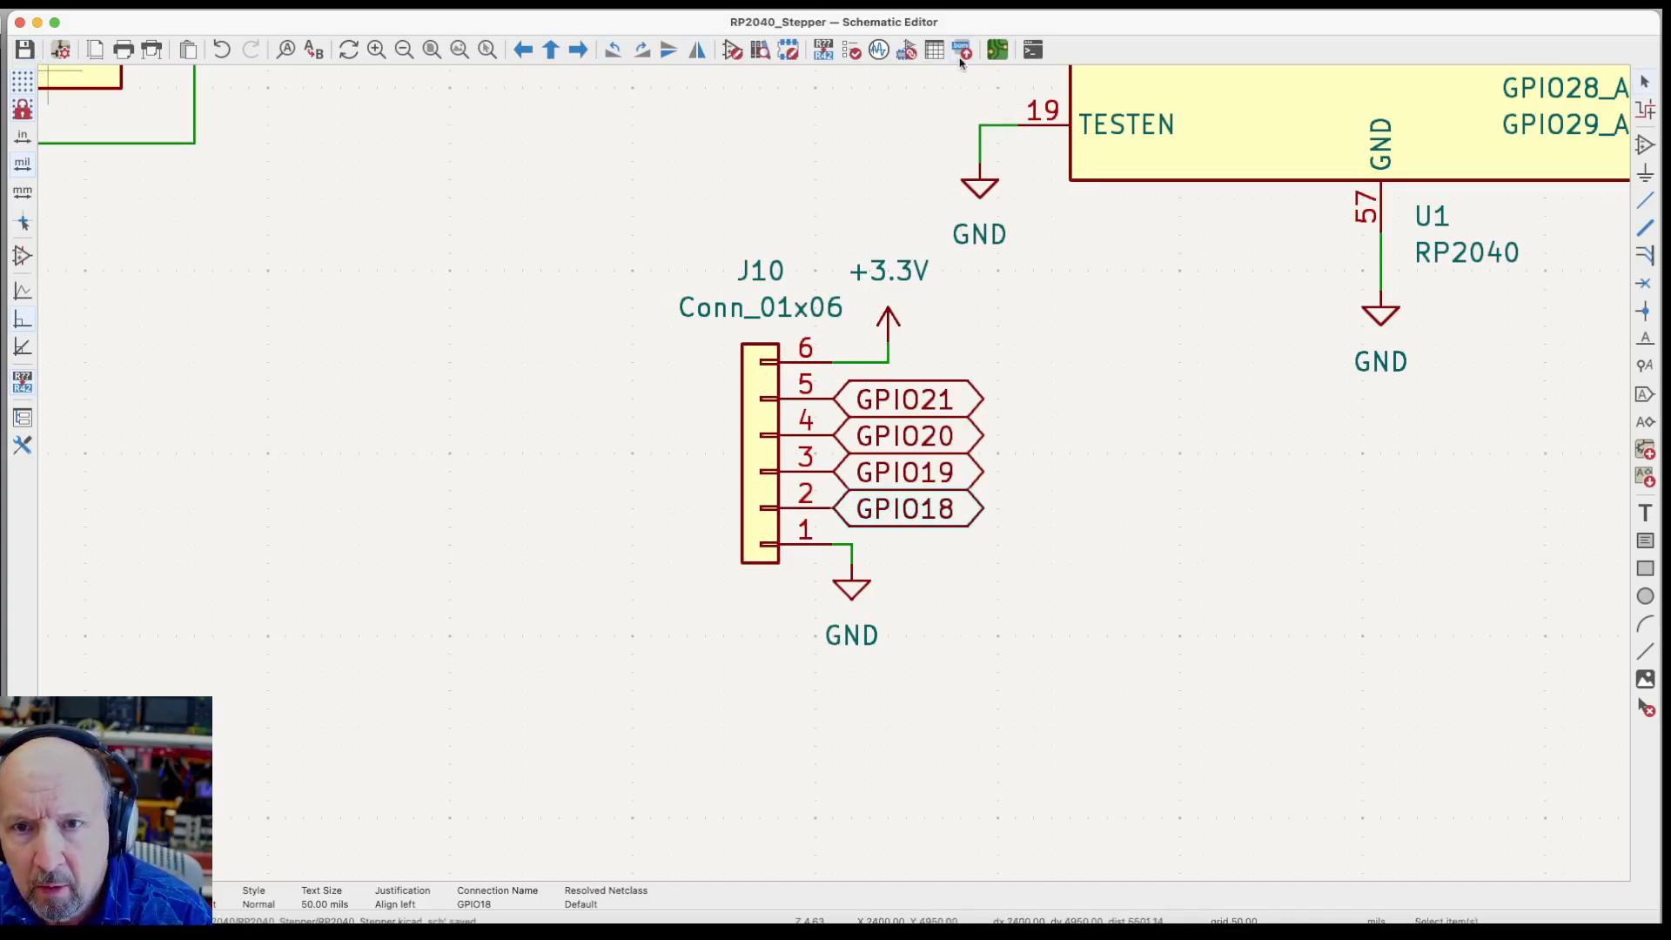
pyautogui.click(996, 49)
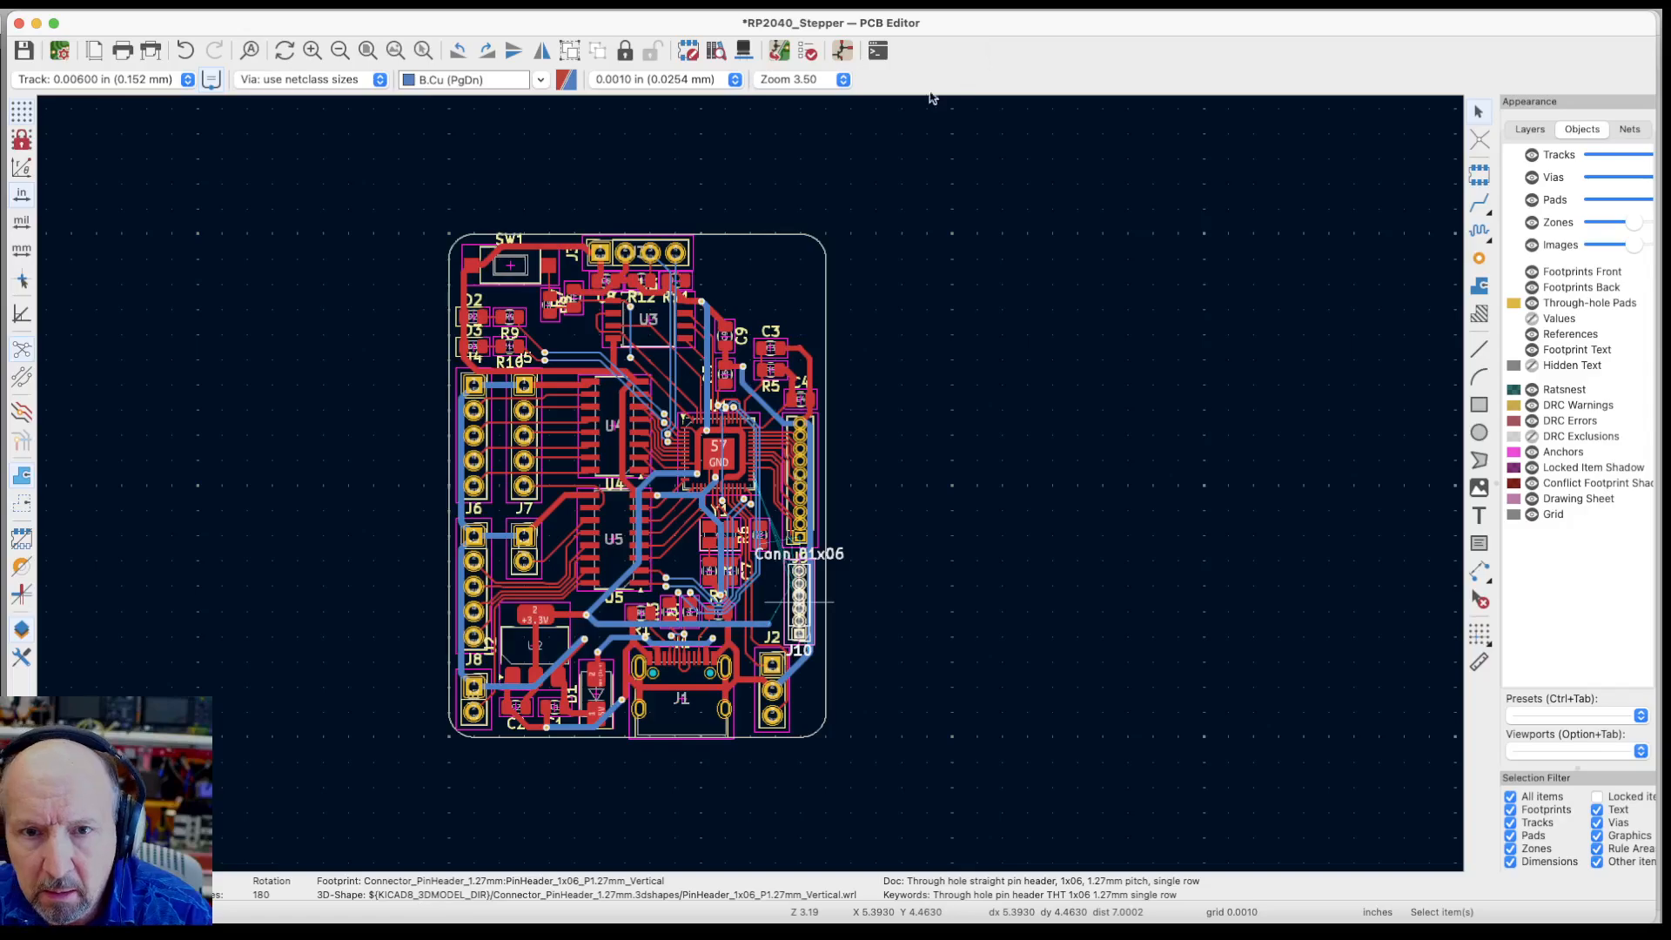
pyautogui.click(781, 50)
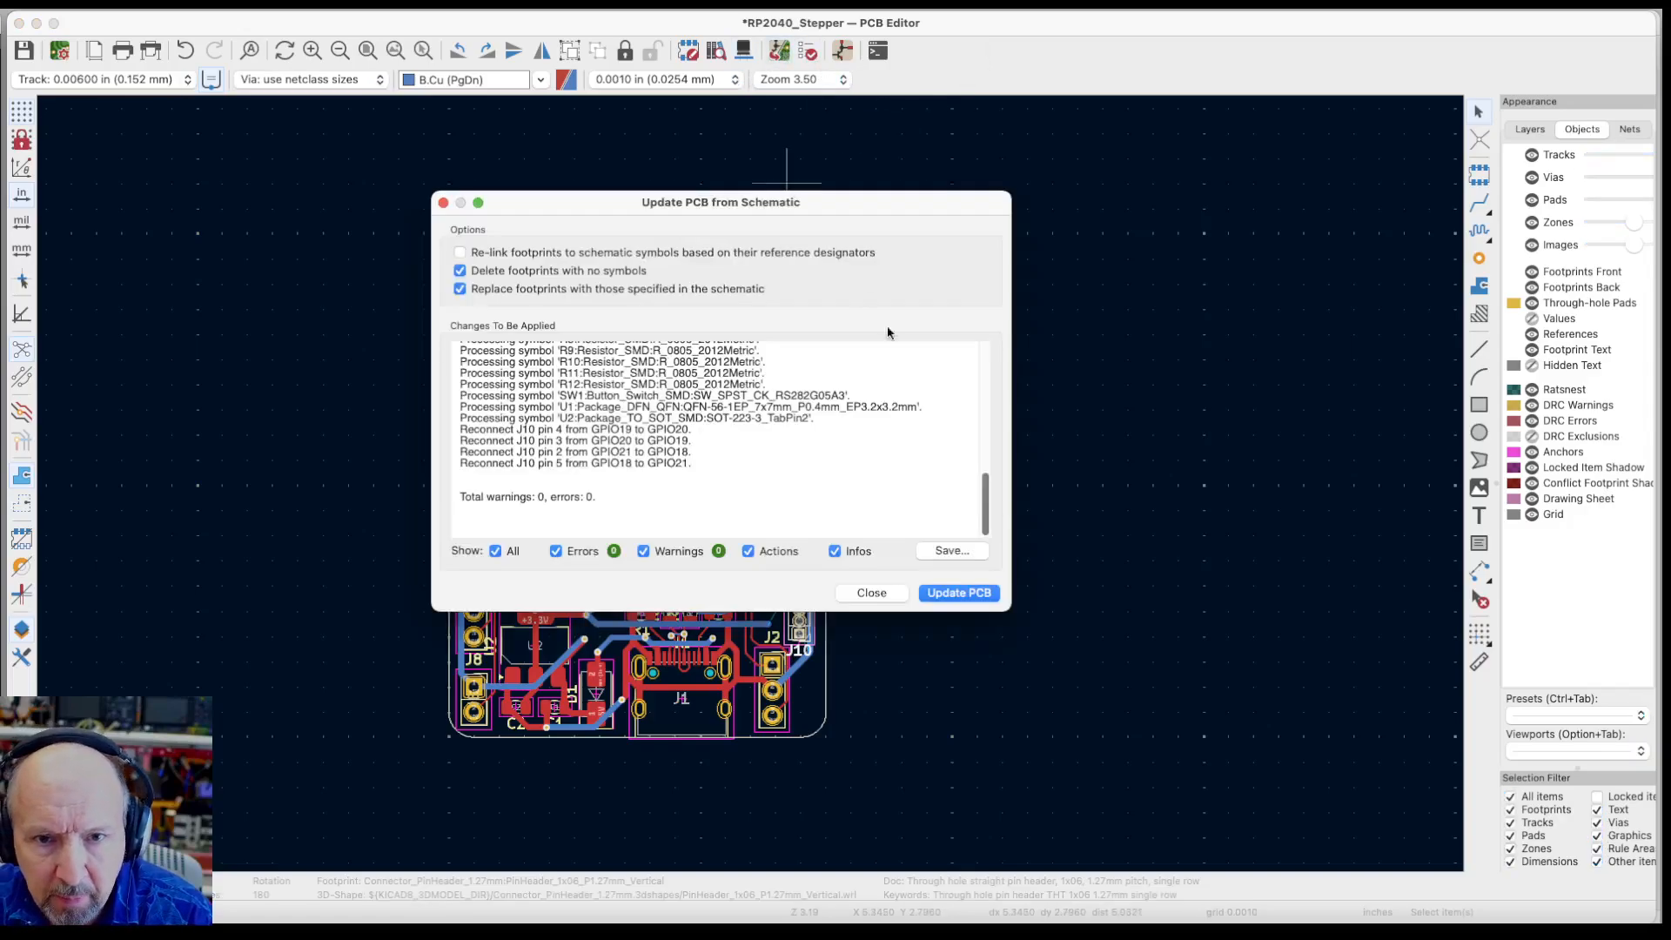
pyautogui.click(975, 595)
pyautogui.click(879, 599)
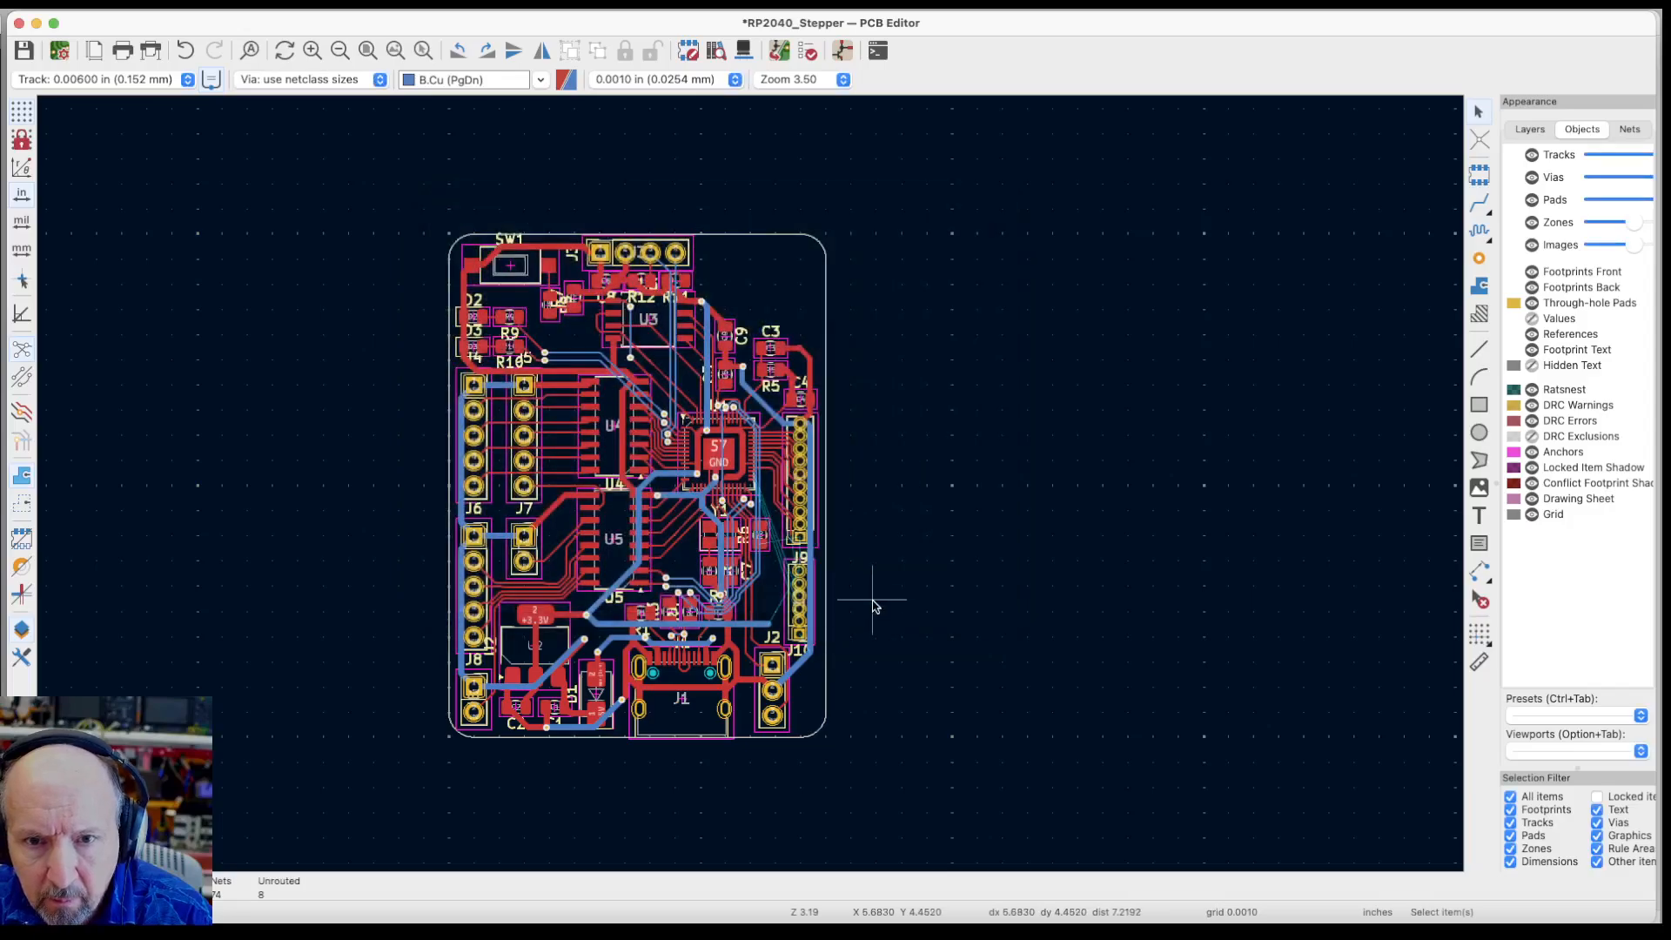
# Extend the 0.006 in front-copper GPIO21 track from its open end beside J9 pin 1 to J10 pin 5
pyautogui.scroll(5, 739, 659)
pyautogui.scroll(5, 849, 579)
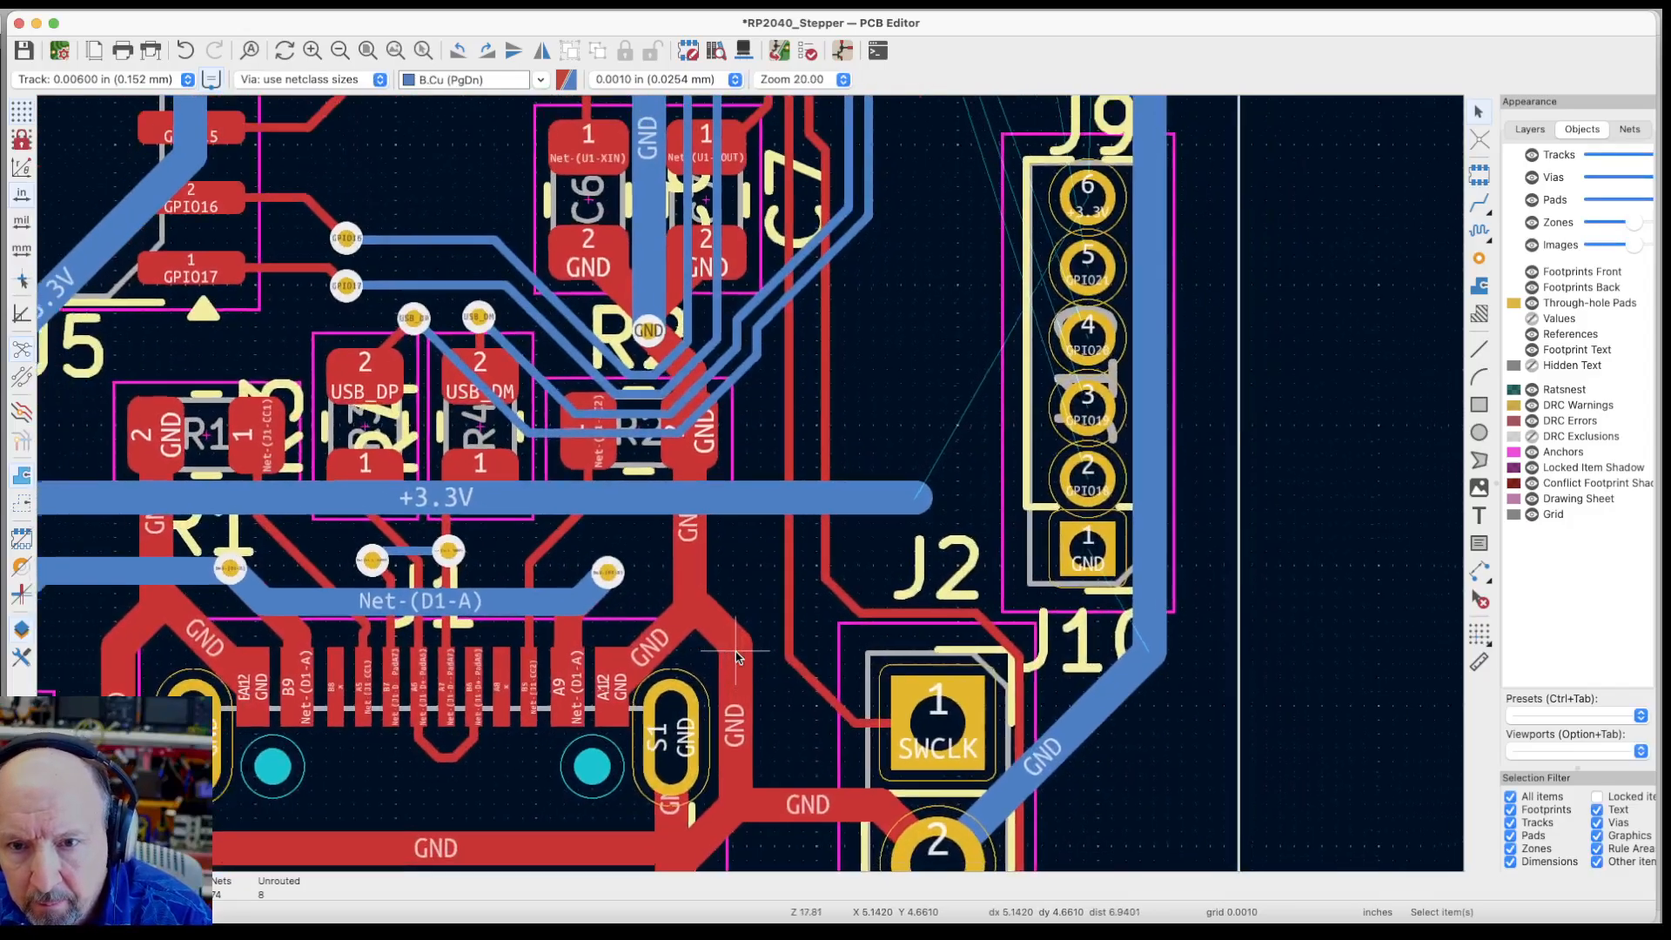
pyautogui.scroll(3, 1010, 268)
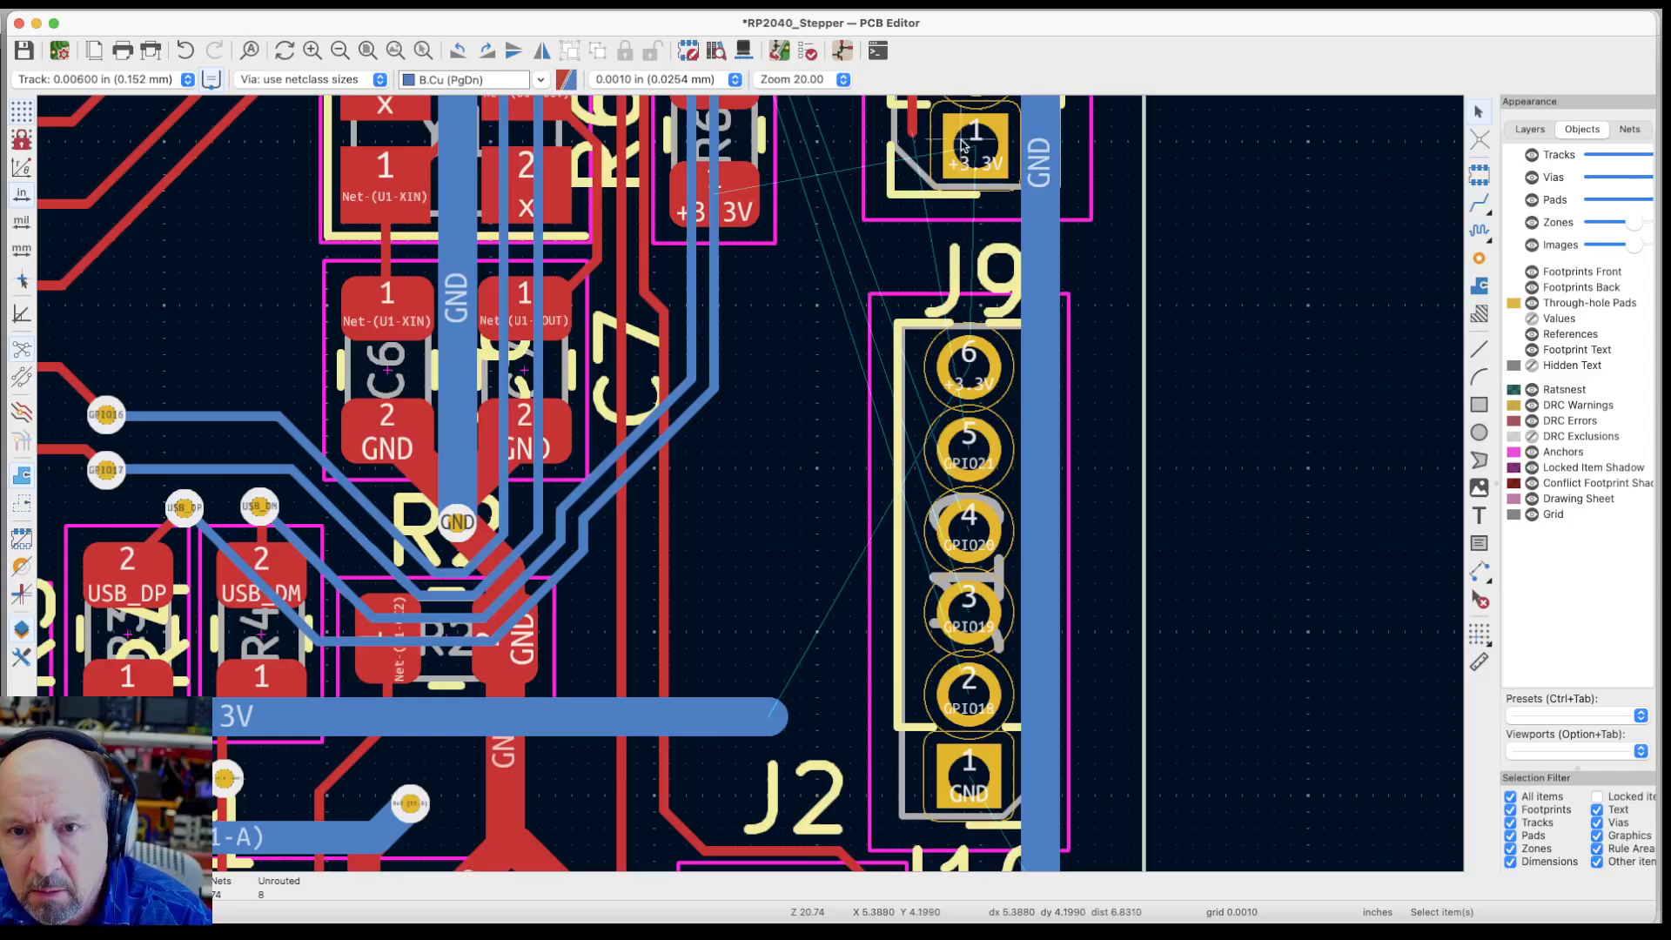
pyautogui.scroll(4, 948, 127)
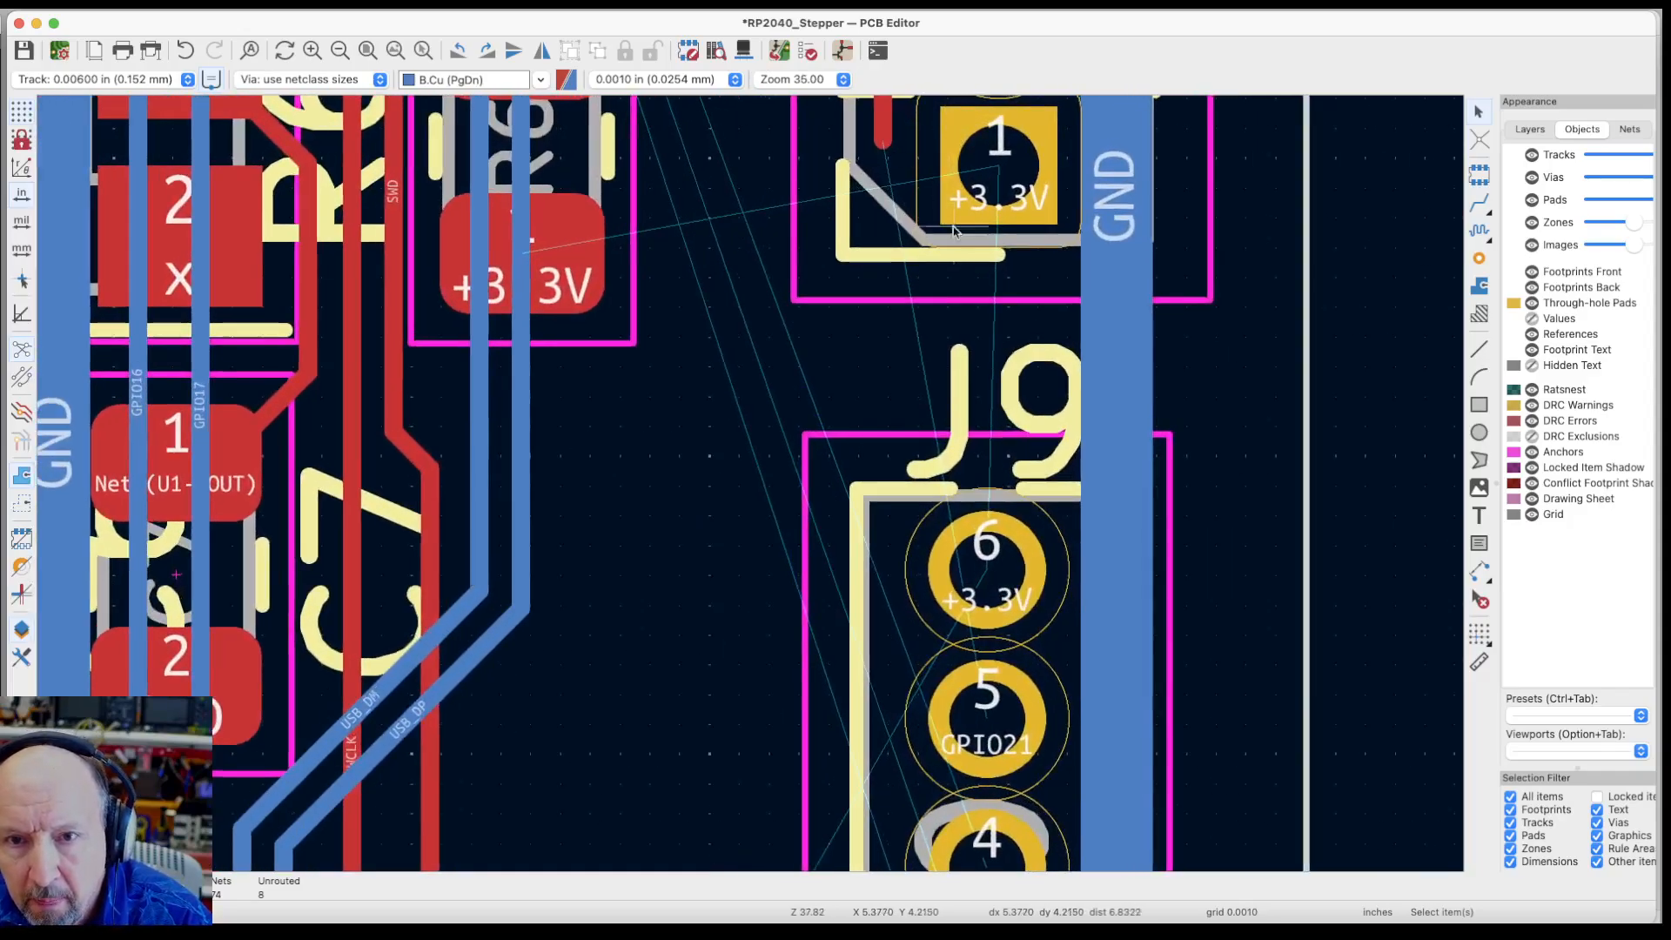
pyautogui.click(1477, 202)
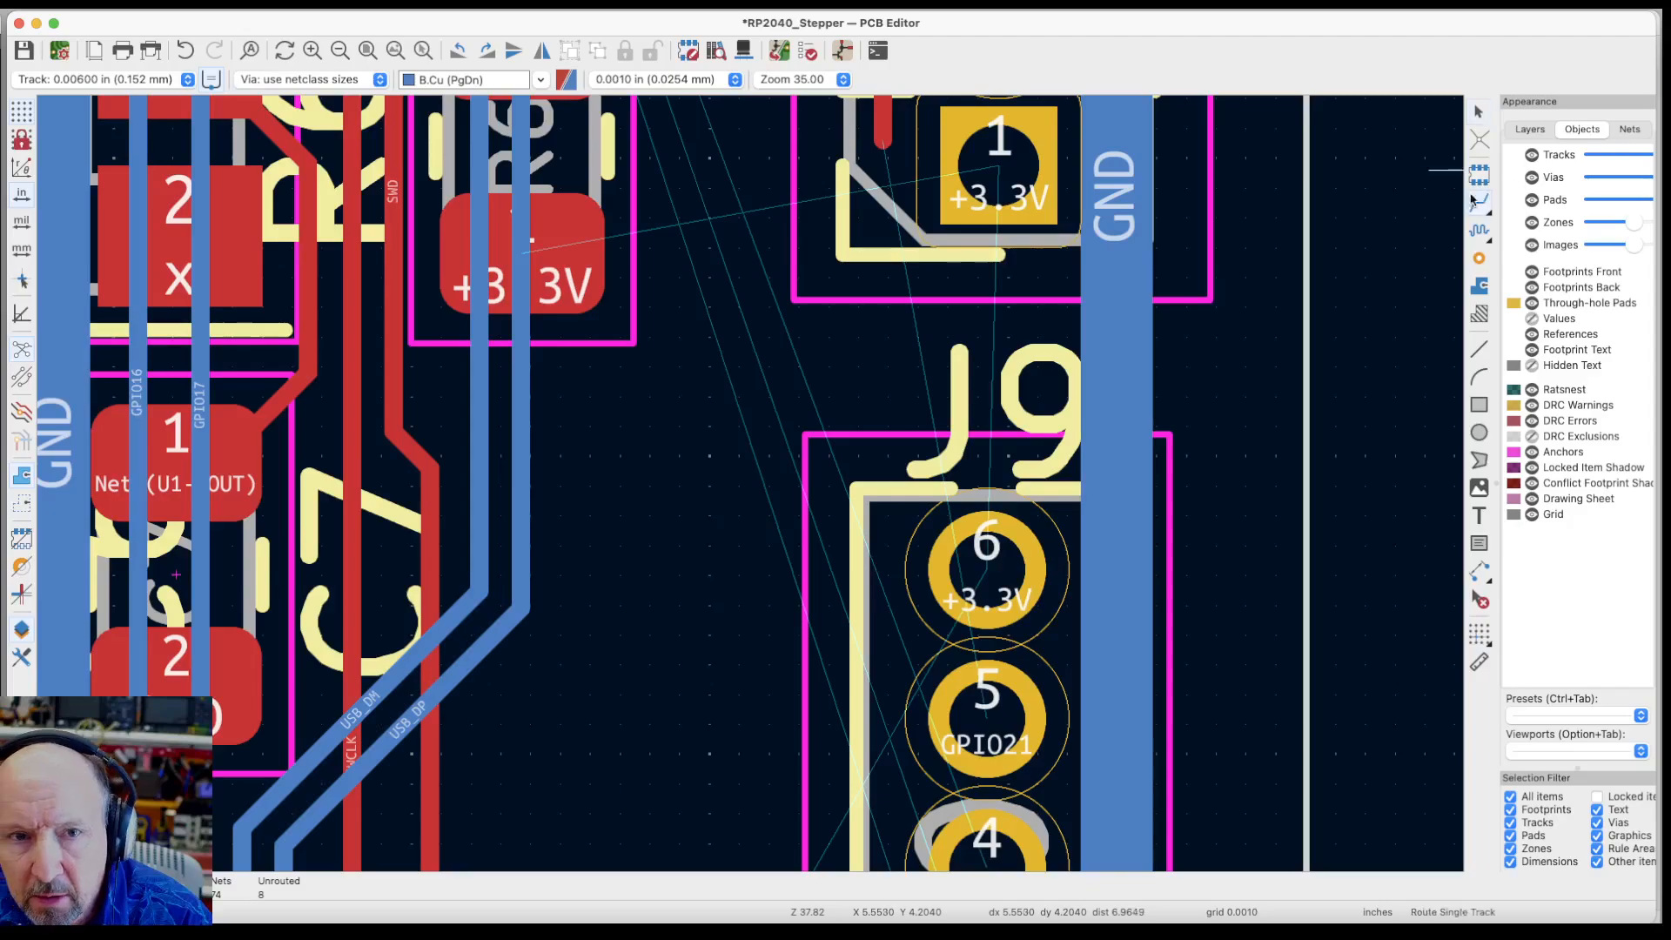
pyautogui.click(884, 137)
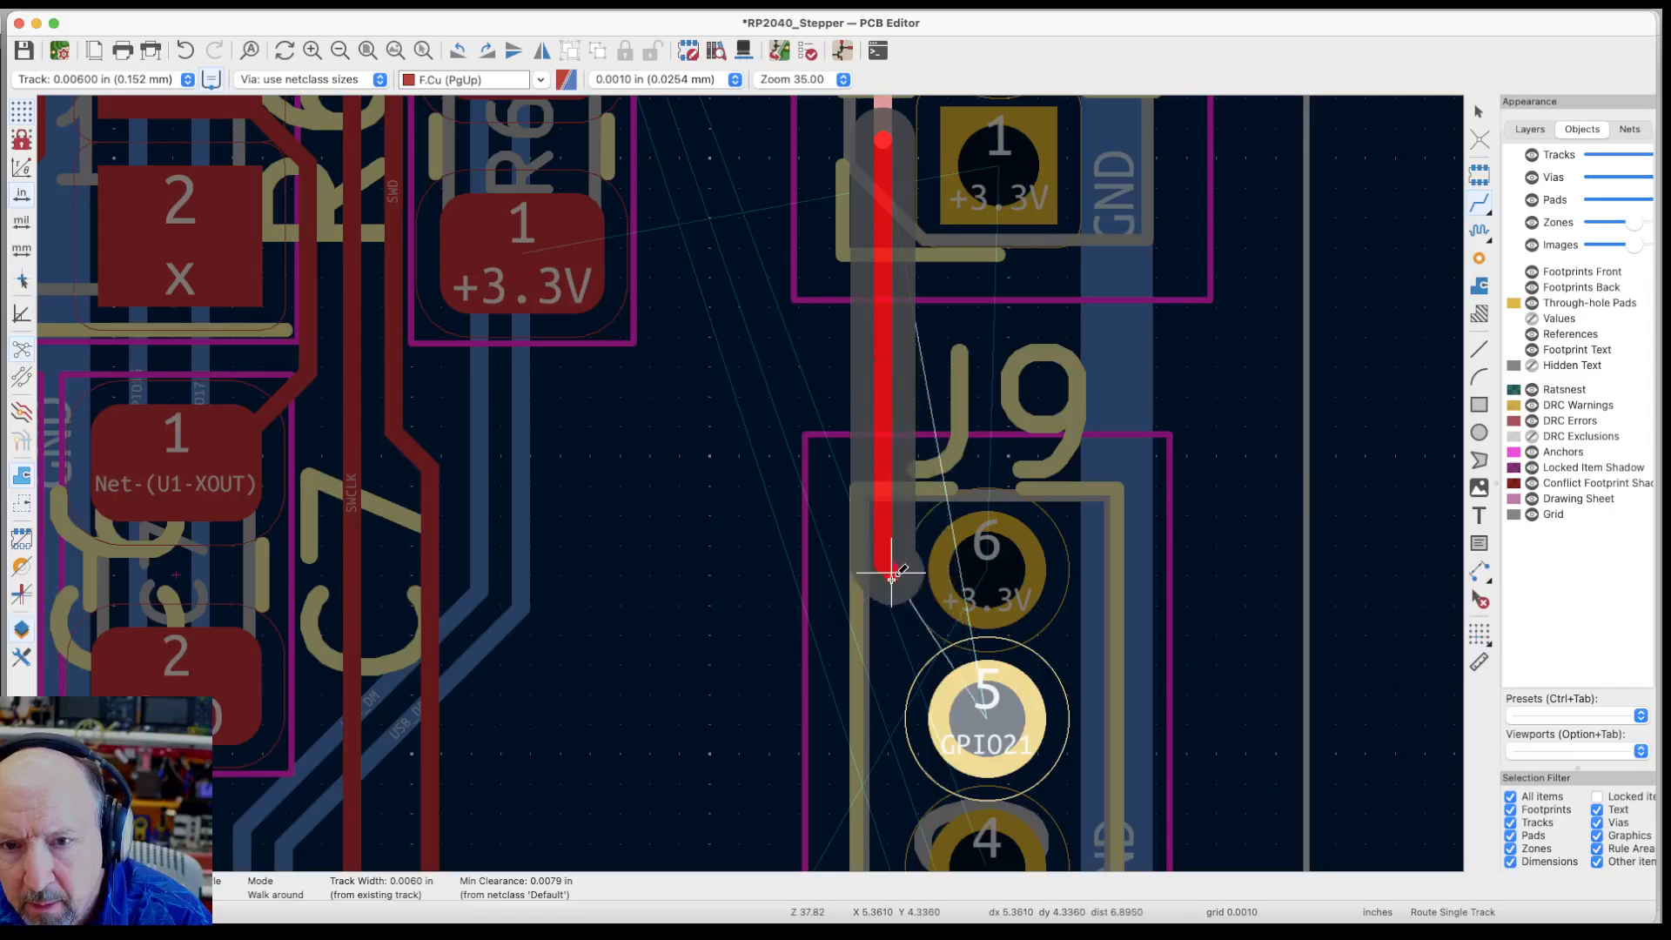
pyautogui.click(983, 688)
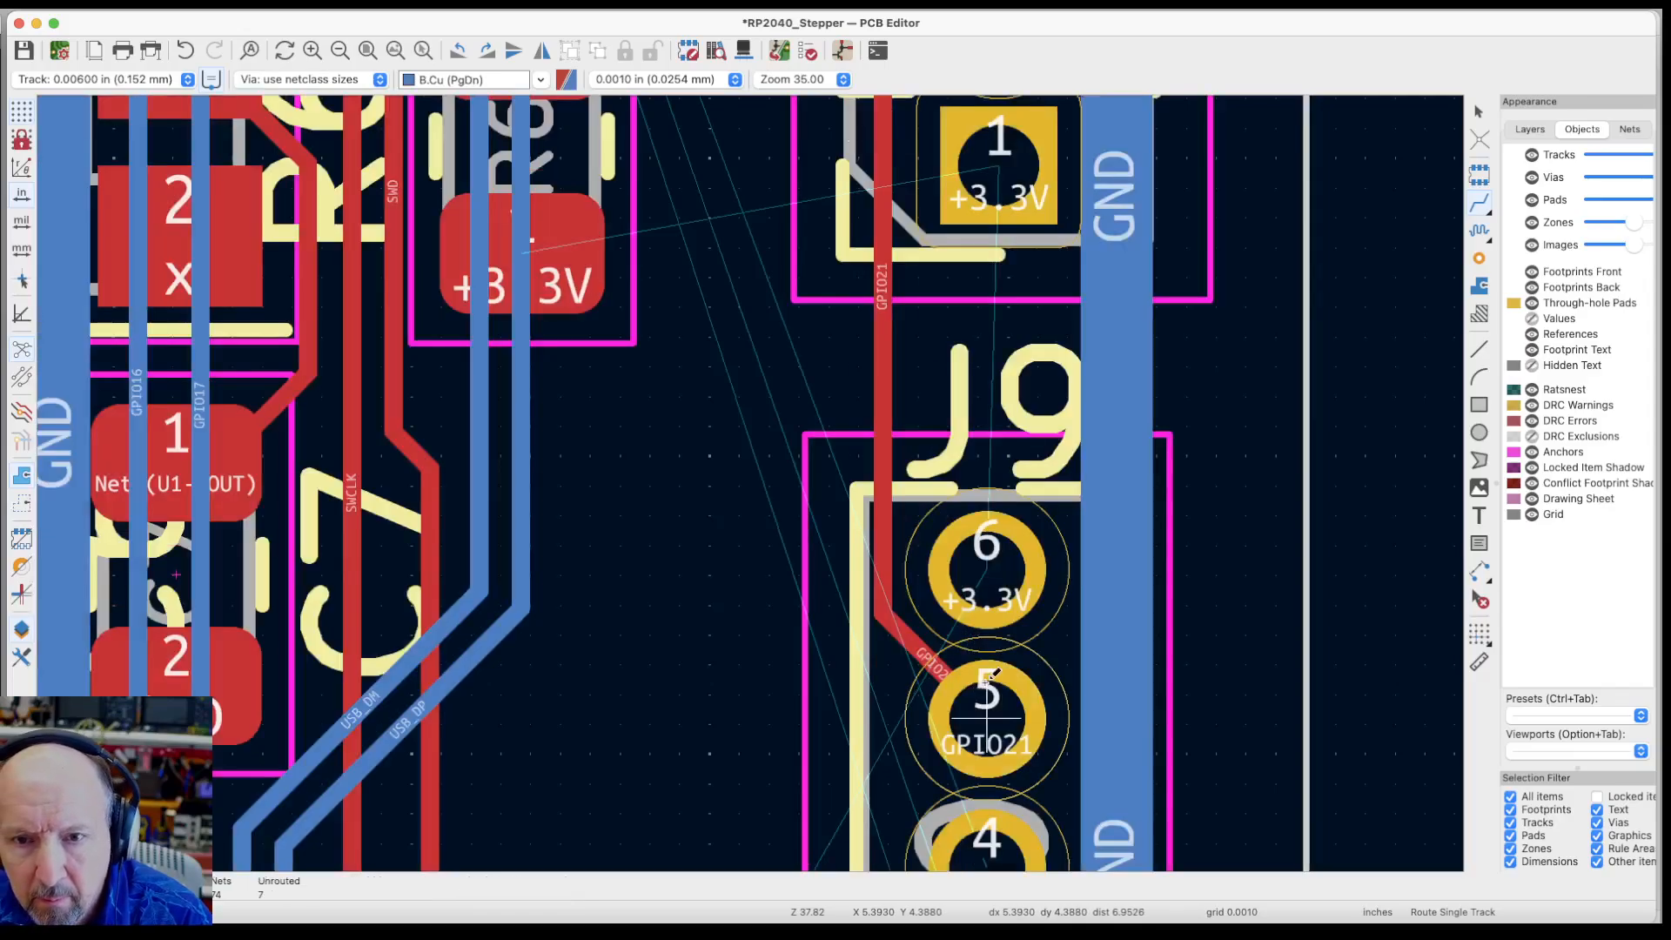
# Route a 0.006 in front-copper GPIO20 track from the RP2040 pad alongside the GPIO21 track to J10 pin 4
pyautogui.scroll(-1, 1026, 600)
pyautogui.scroll(-3, 1025, 601)
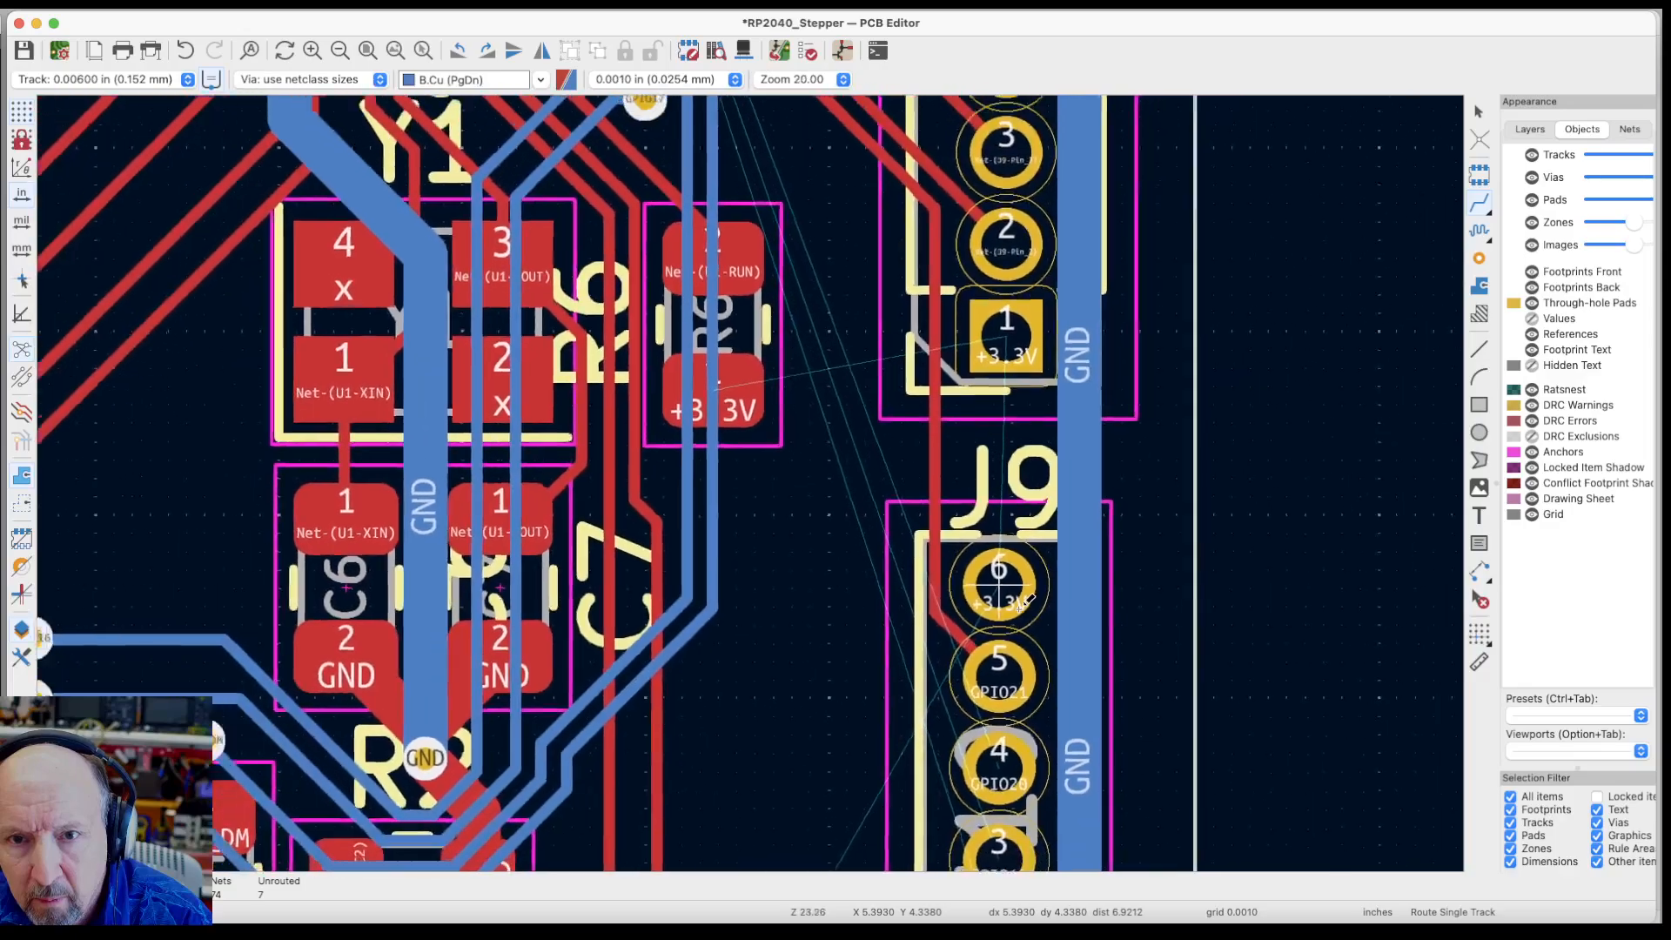
pyautogui.scroll(-3, 1020, 607)
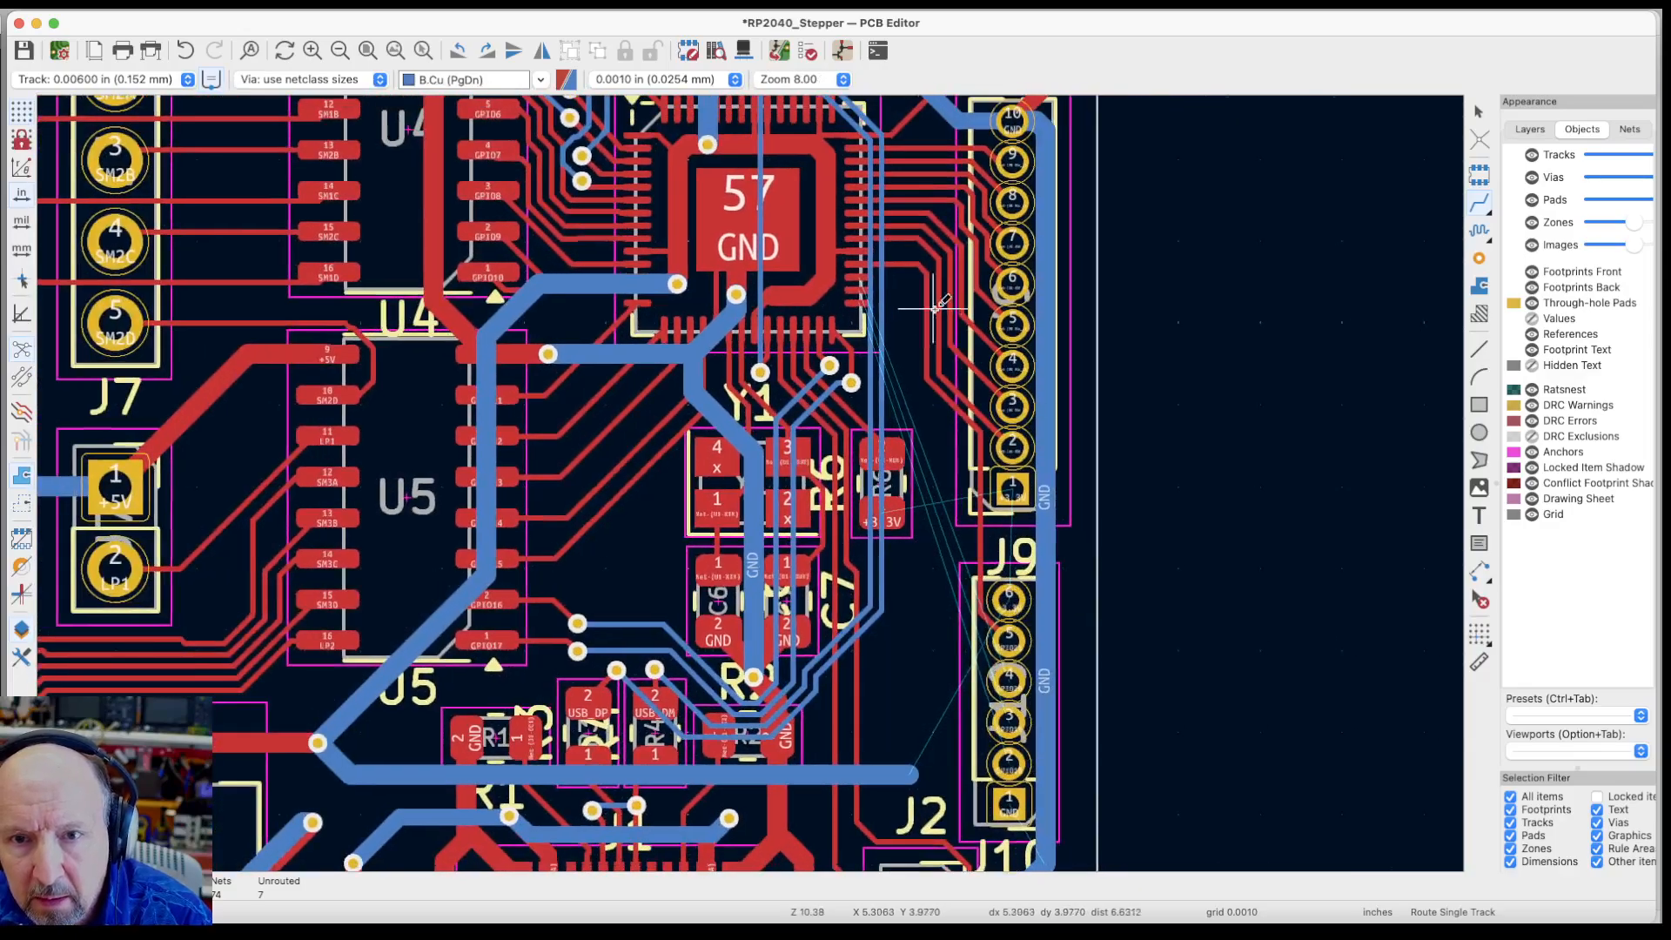
pyautogui.scroll(2, 868, 269)
pyautogui.scroll(-1, 868, 270)
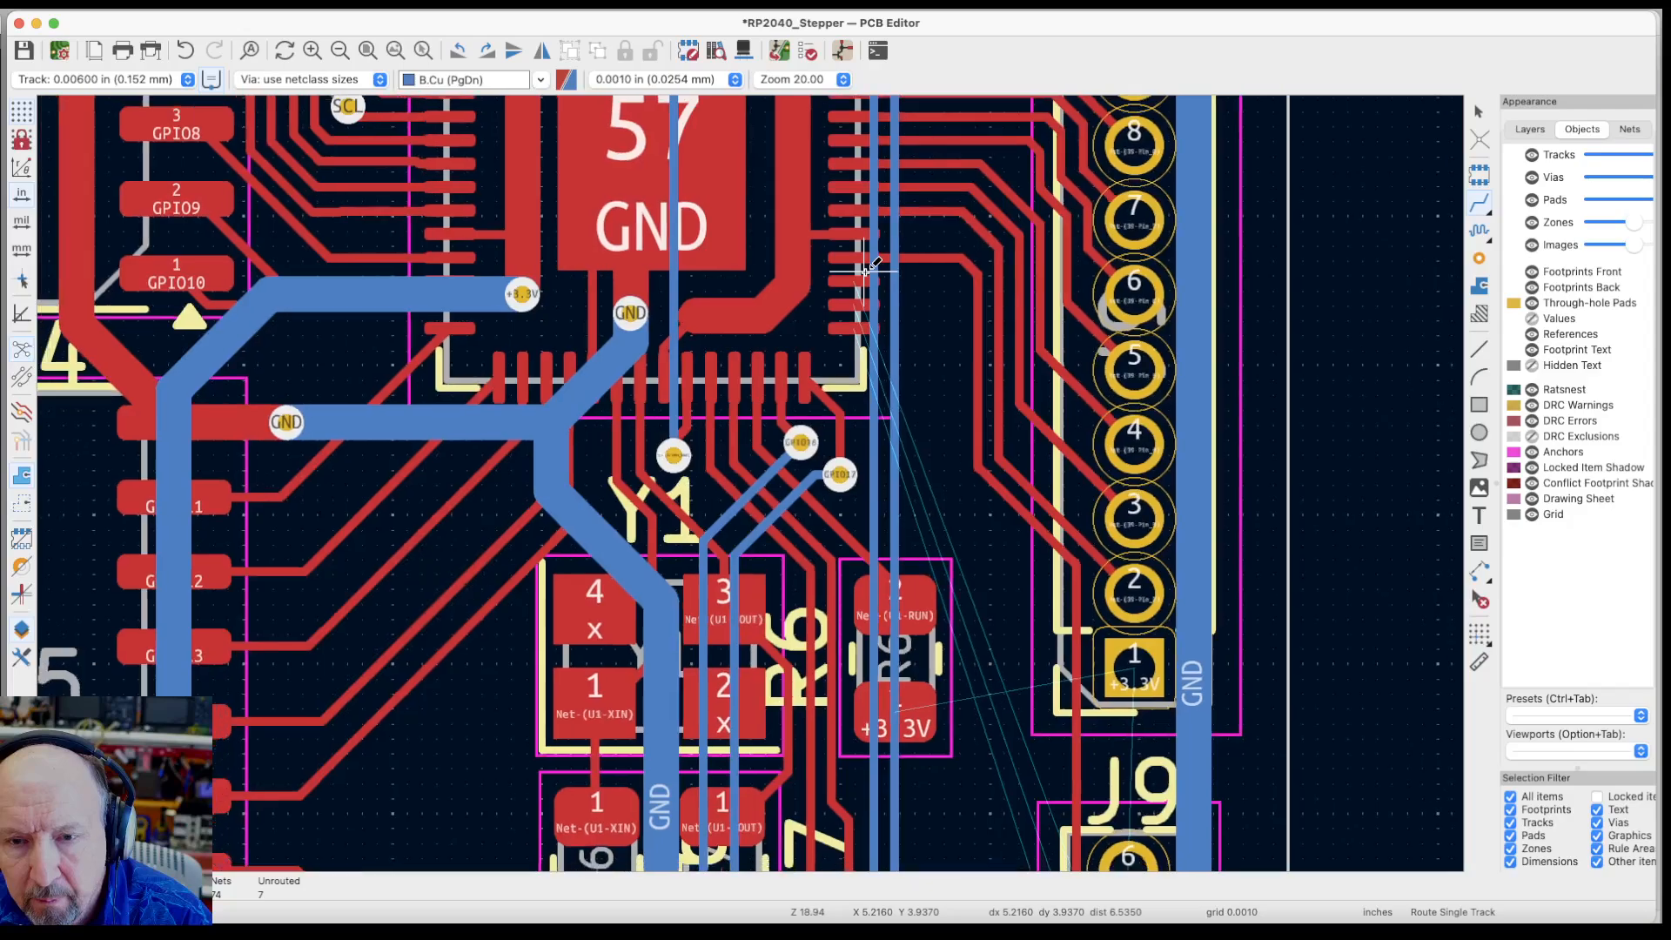
pyautogui.click(862, 278)
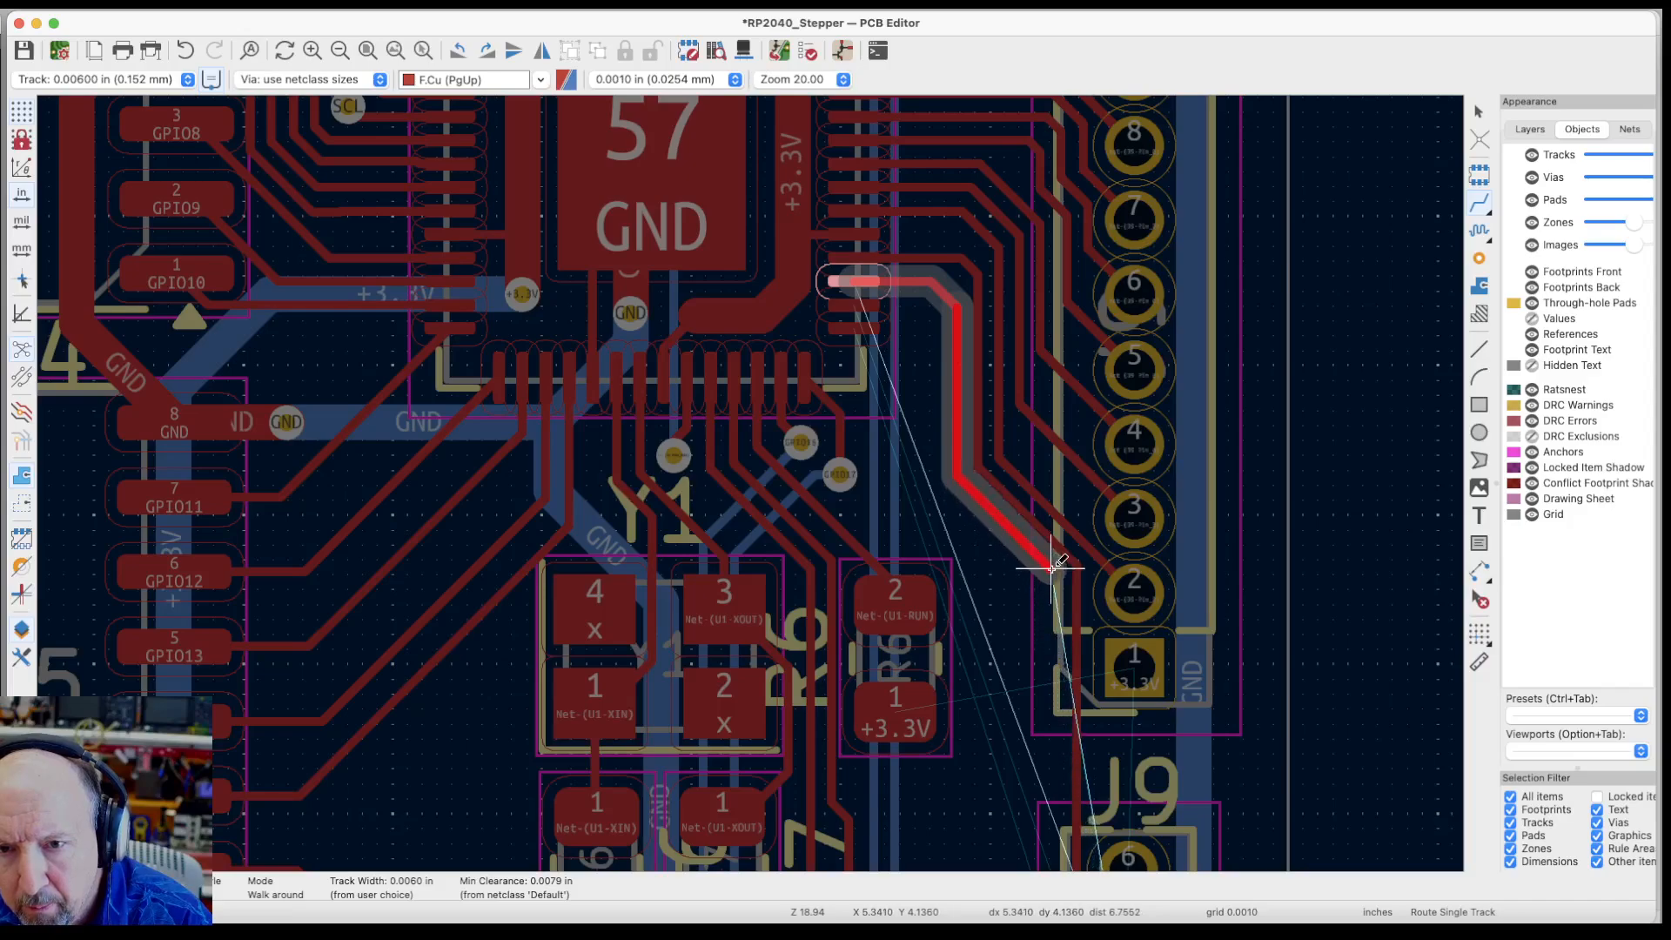
pyautogui.click(1053, 568)
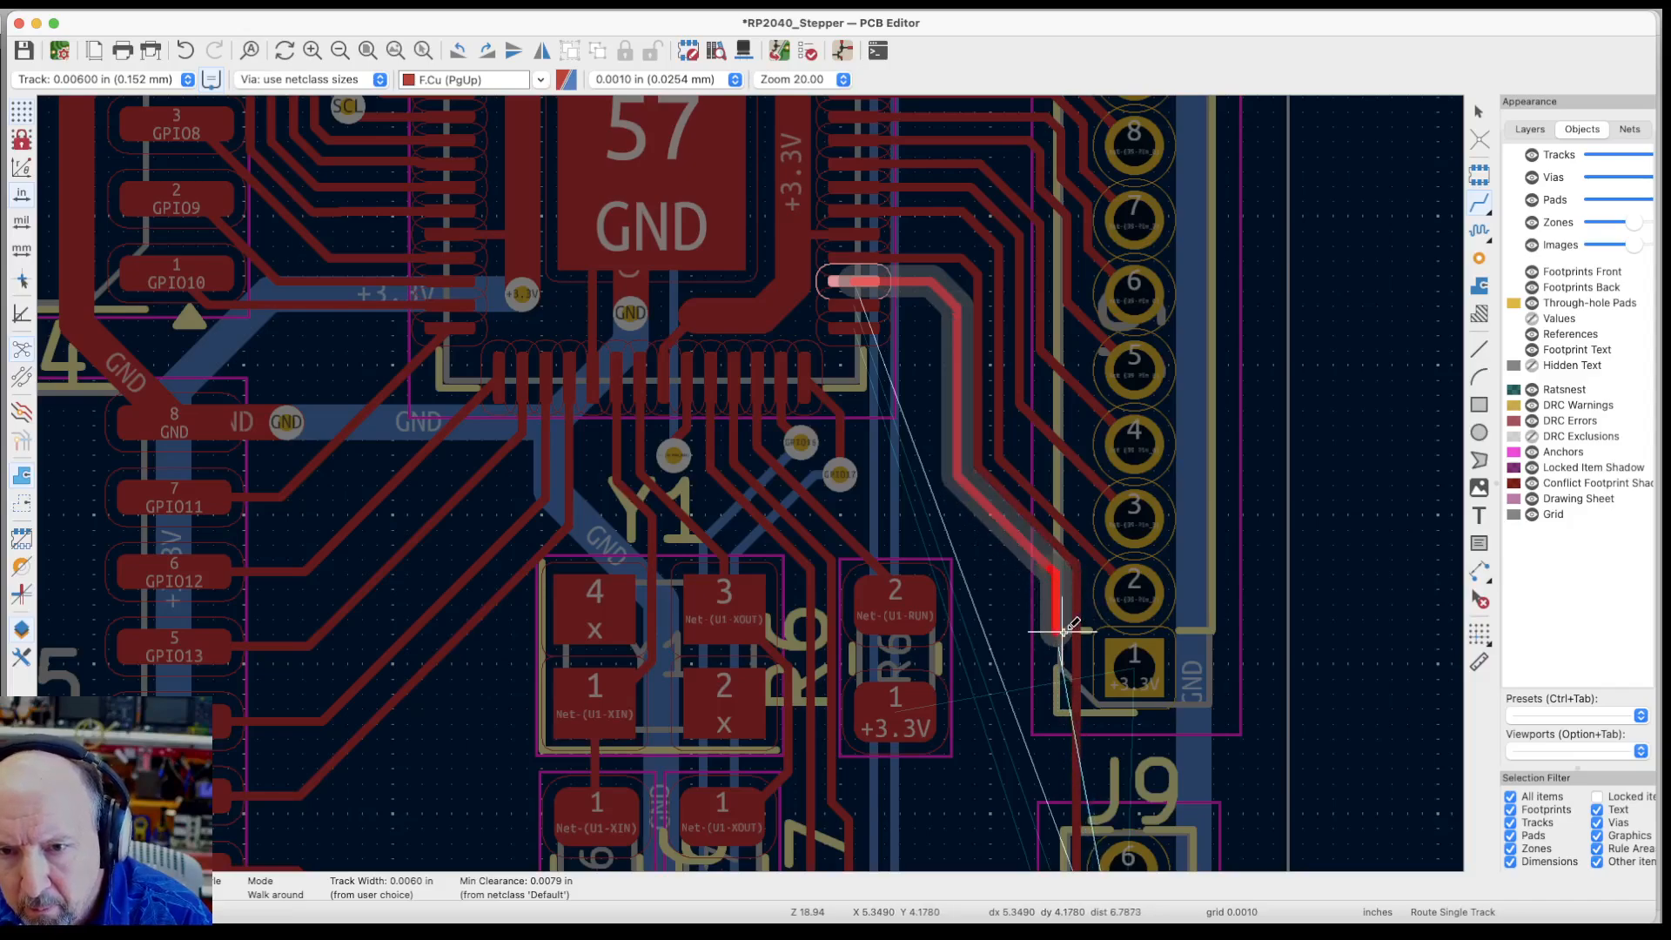
pyautogui.scroll(-5, 1073, 725)
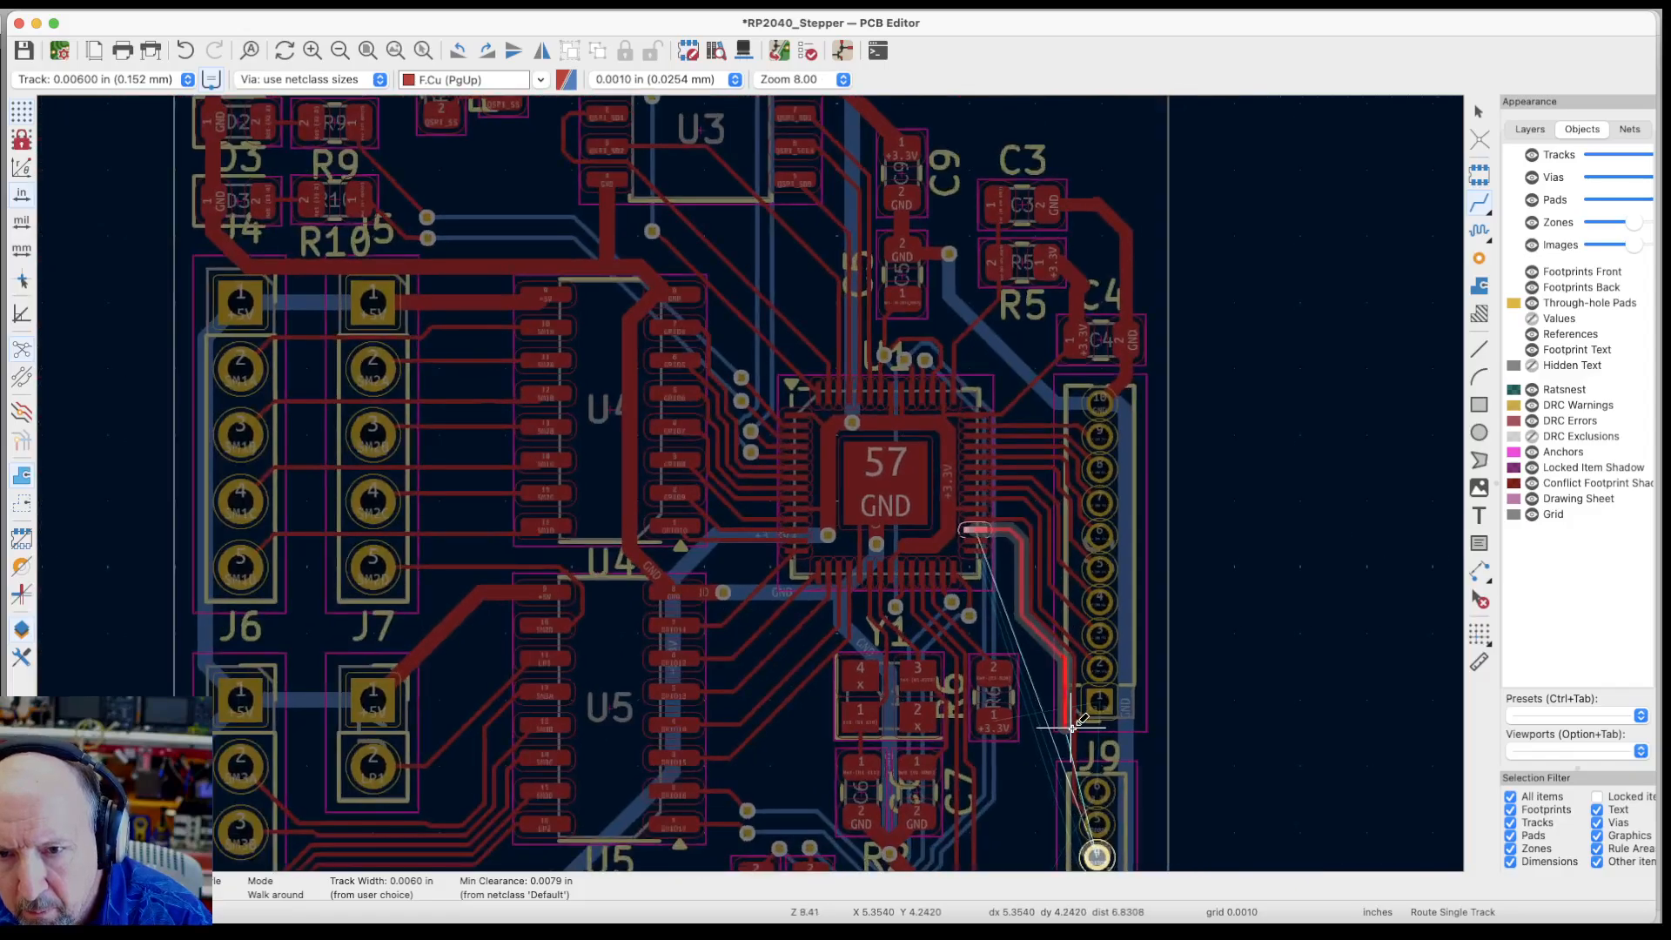
pyautogui.scroll(5, 1072, 725)
pyautogui.scroll(-5, 1073, 725)
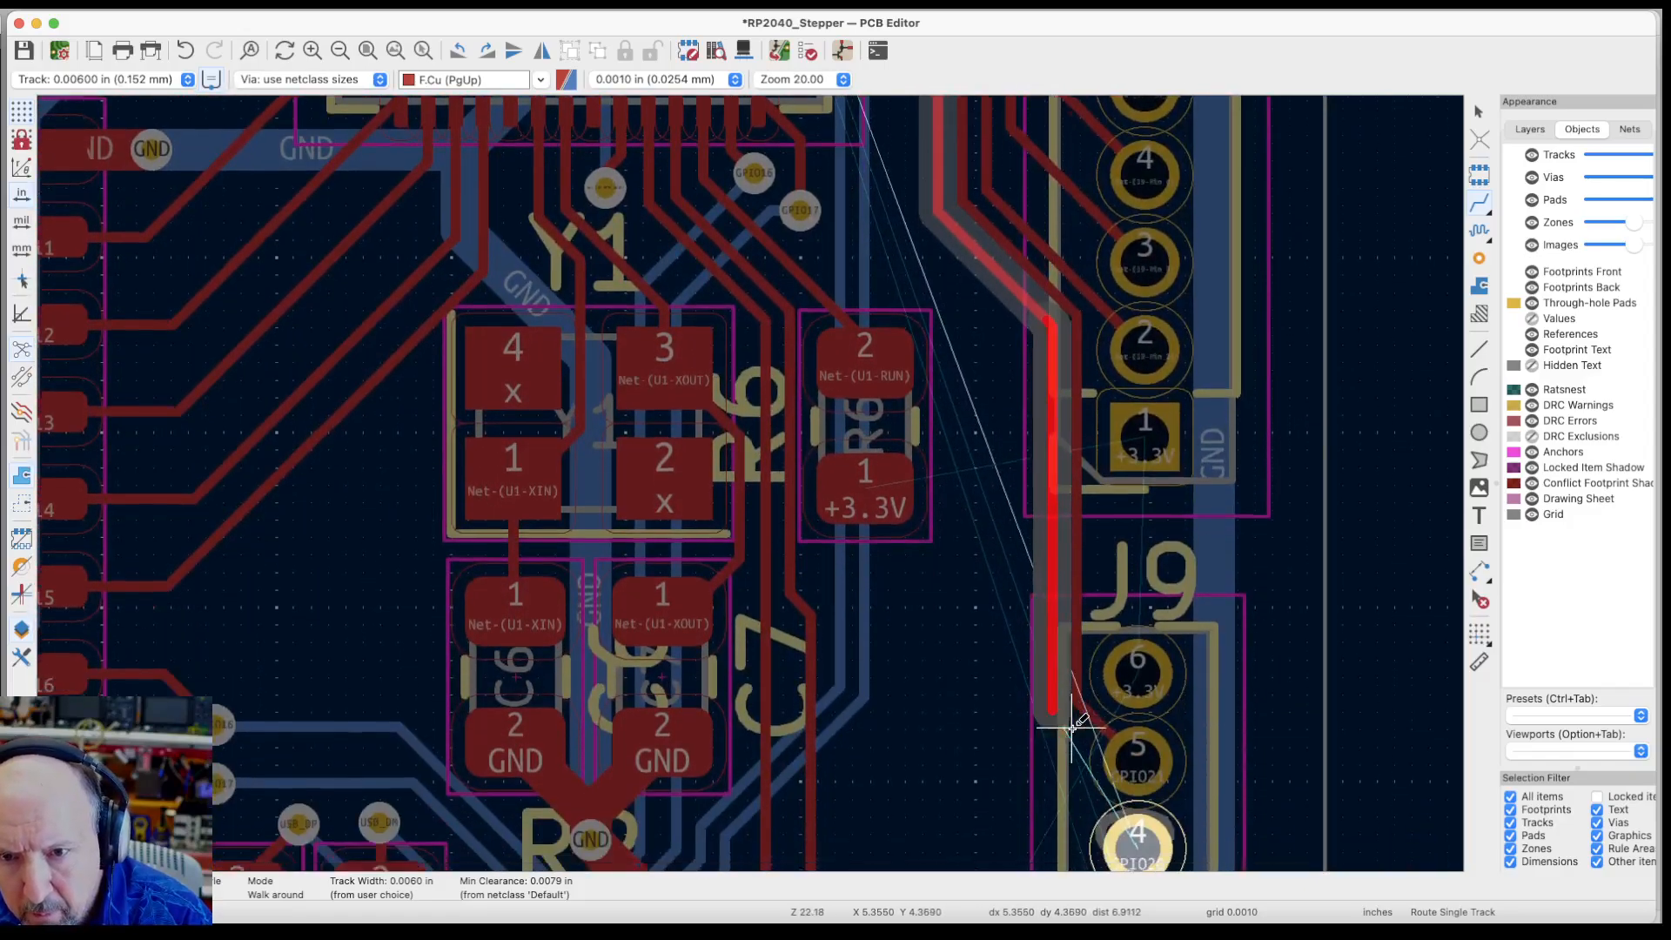
pyautogui.click(1132, 788)
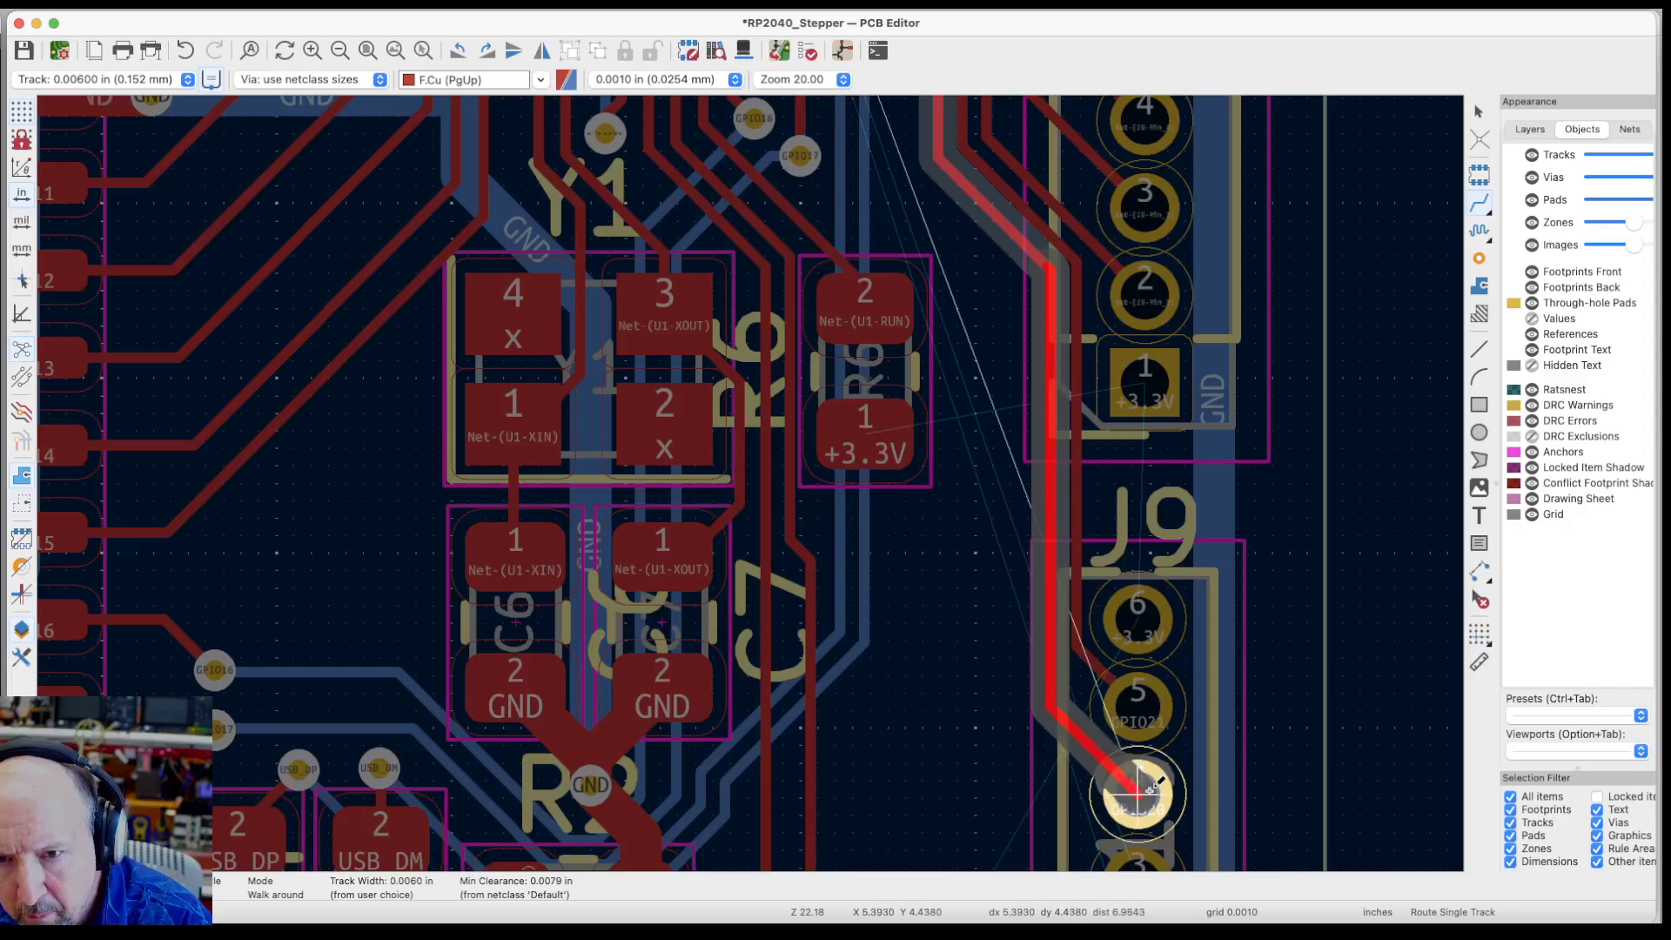
pyautogui.press('pagedown')
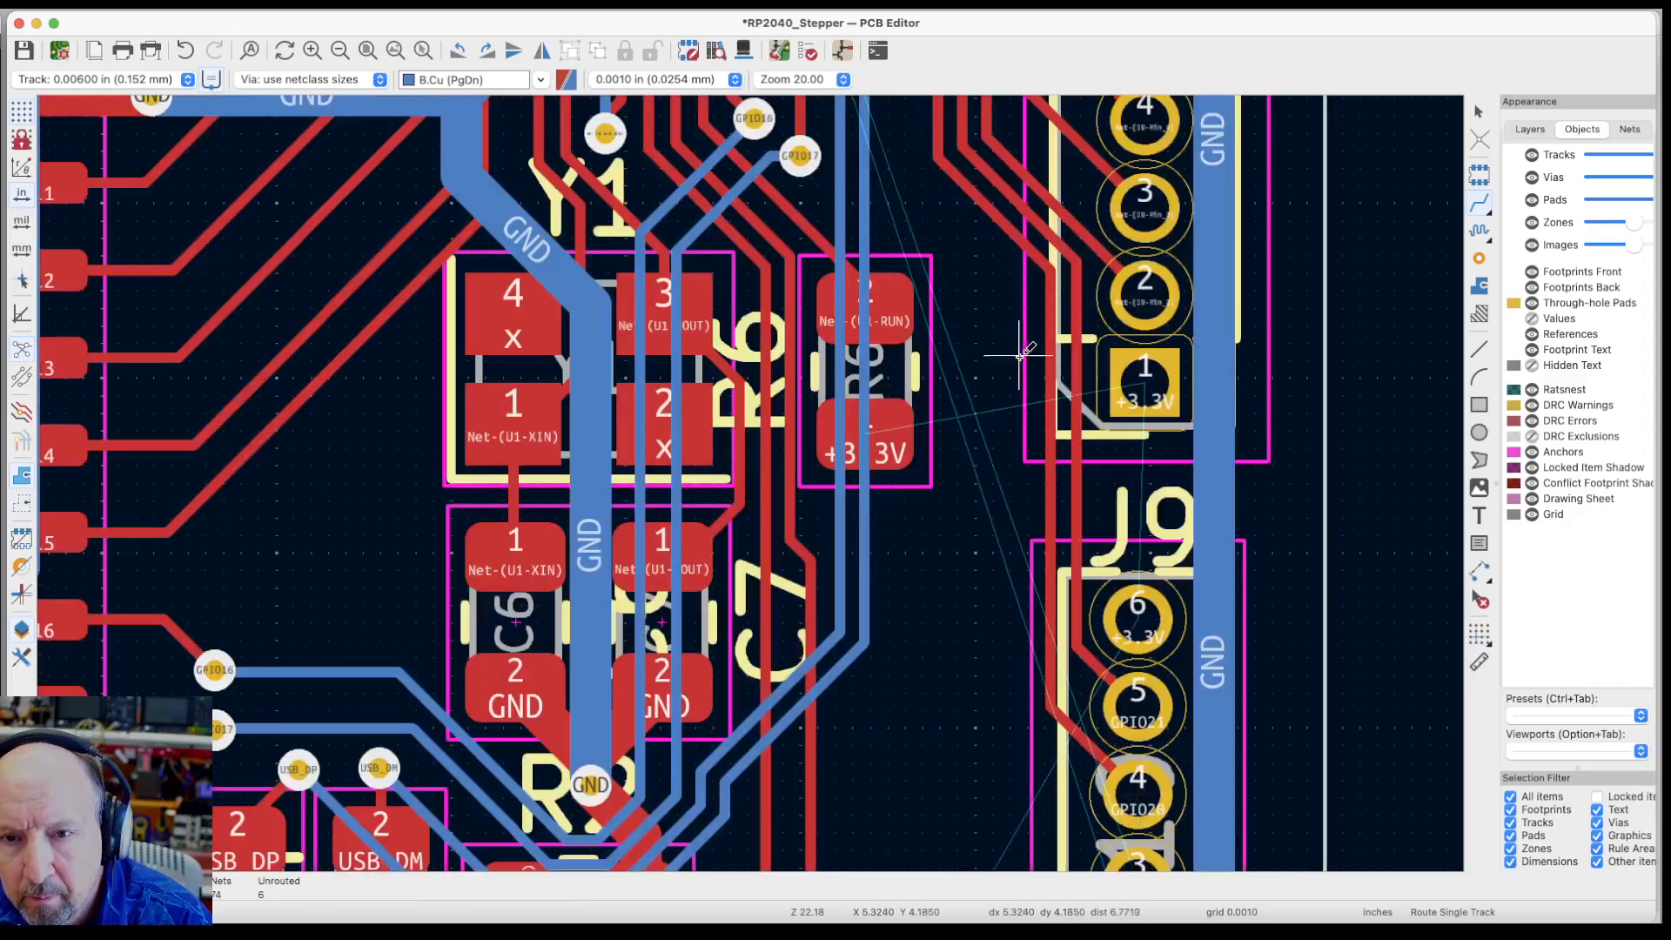
# Route the GPIO19 track in 0.006 in front copper from the RP2040 beside the GPIO20 track to J10 pin 3
pyautogui.scroll(-5, 990, 315)
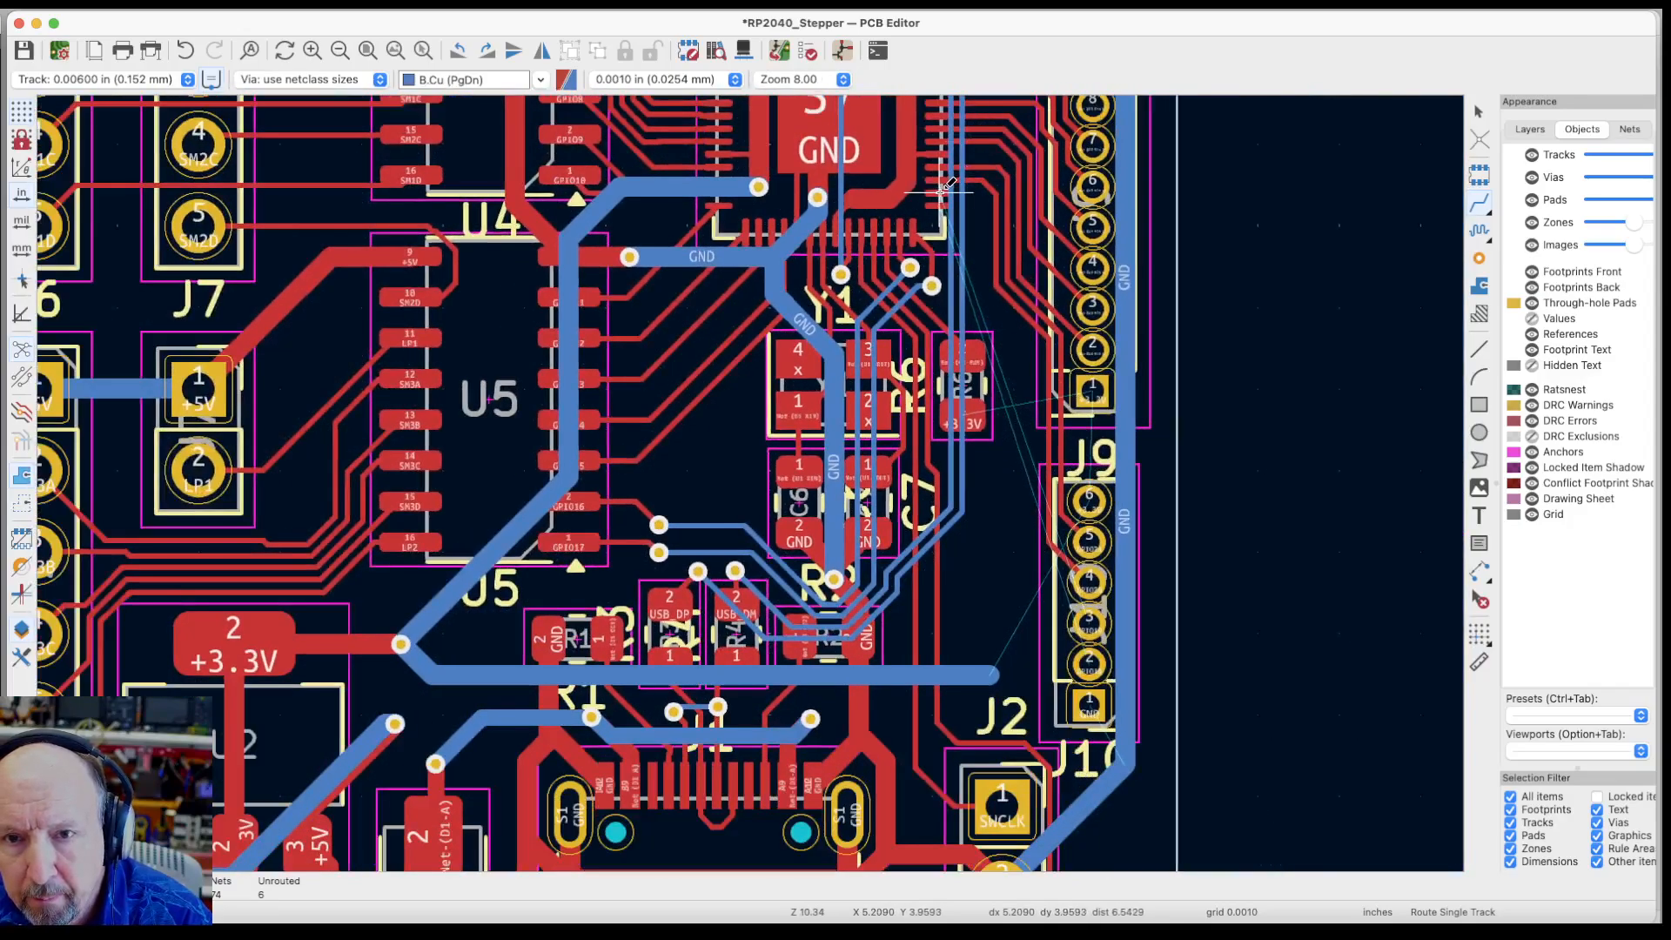
pyautogui.click(946, 187)
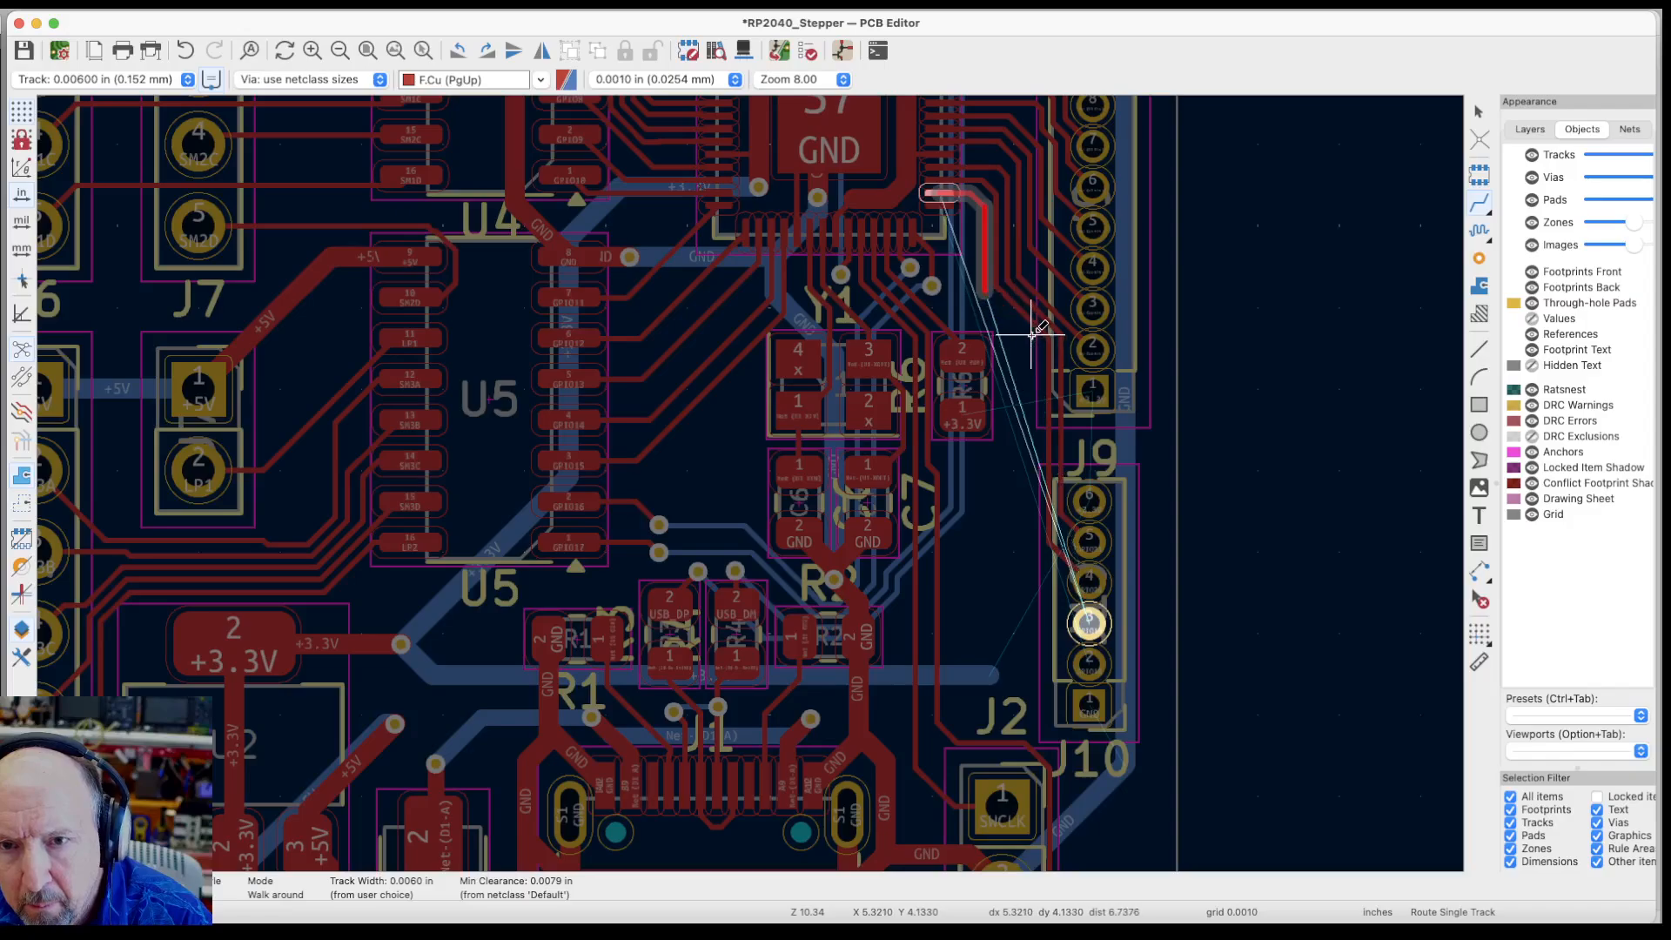
pyautogui.scroll(1, 1032, 333)
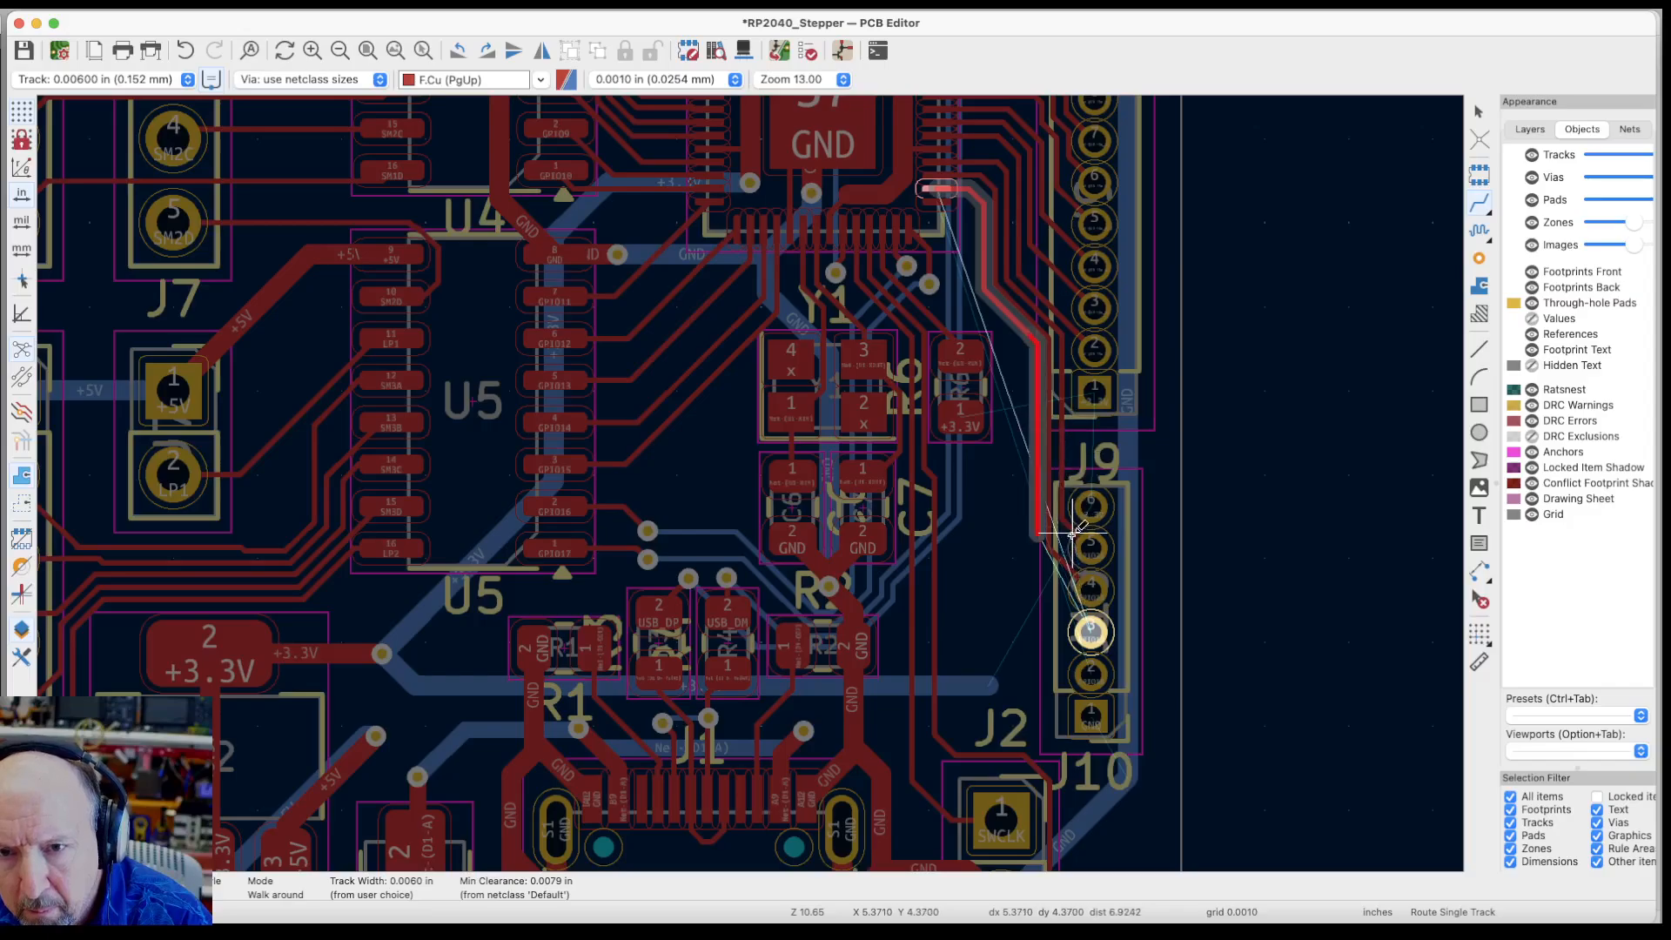
pyautogui.click(1092, 632)
pyautogui.press('pagedown')
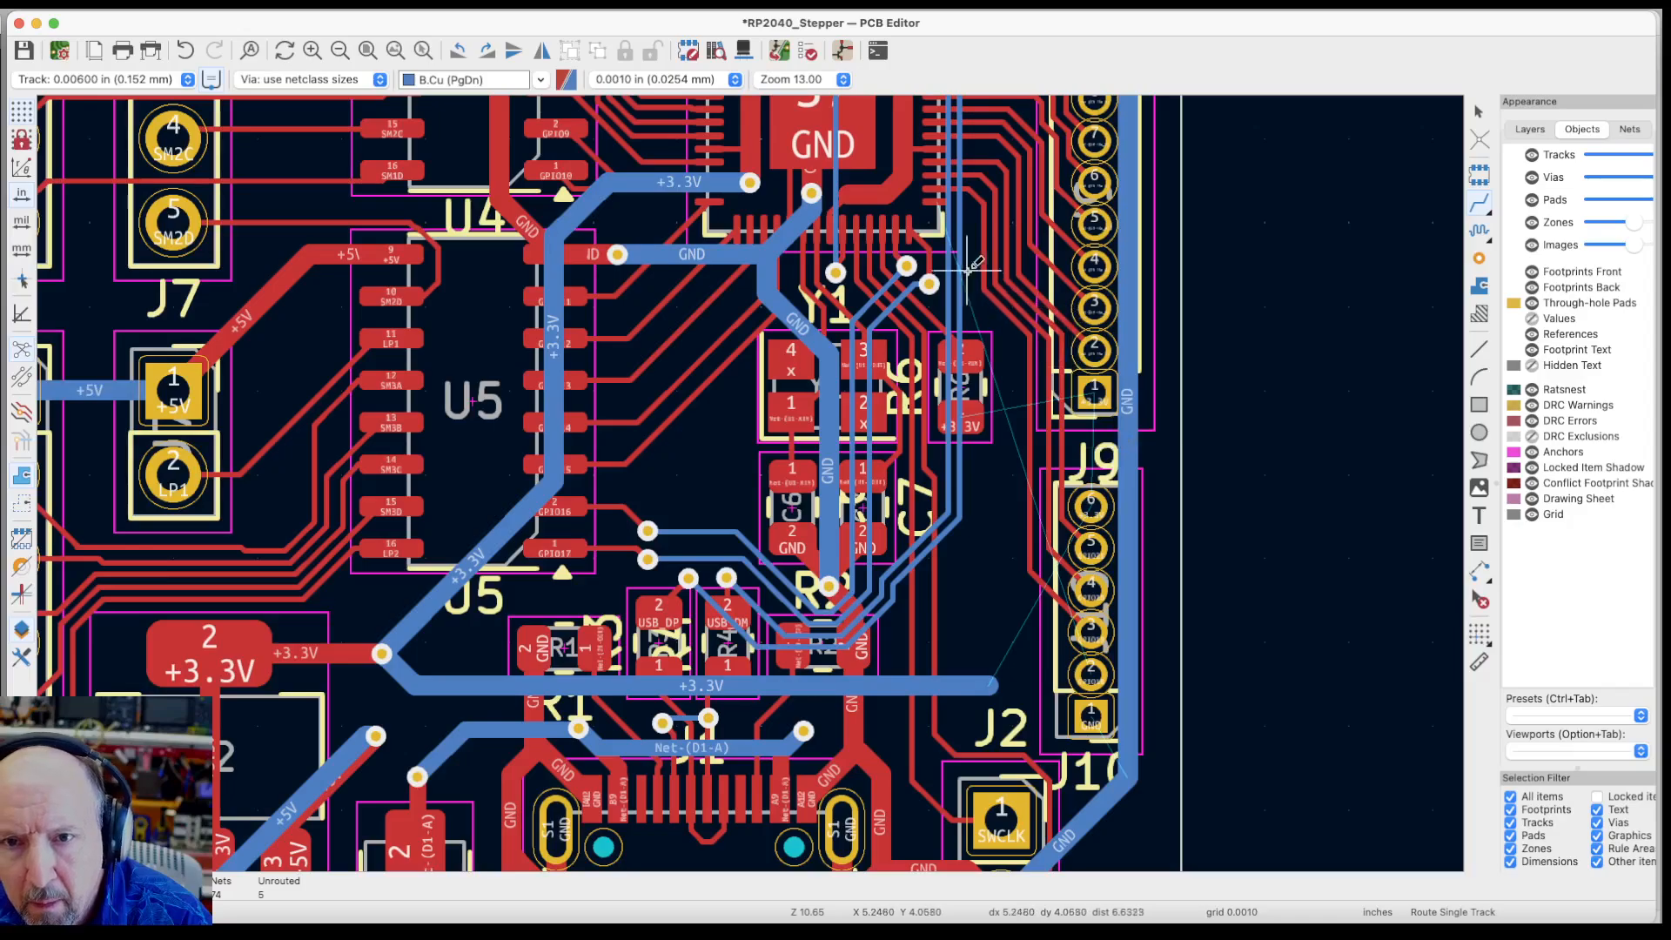
# Route the GPIO18 track in 0.006 in front copper from the RP2040 outside the GPIO19 track to J10 pin 2
pyautogui.click(941, 199)
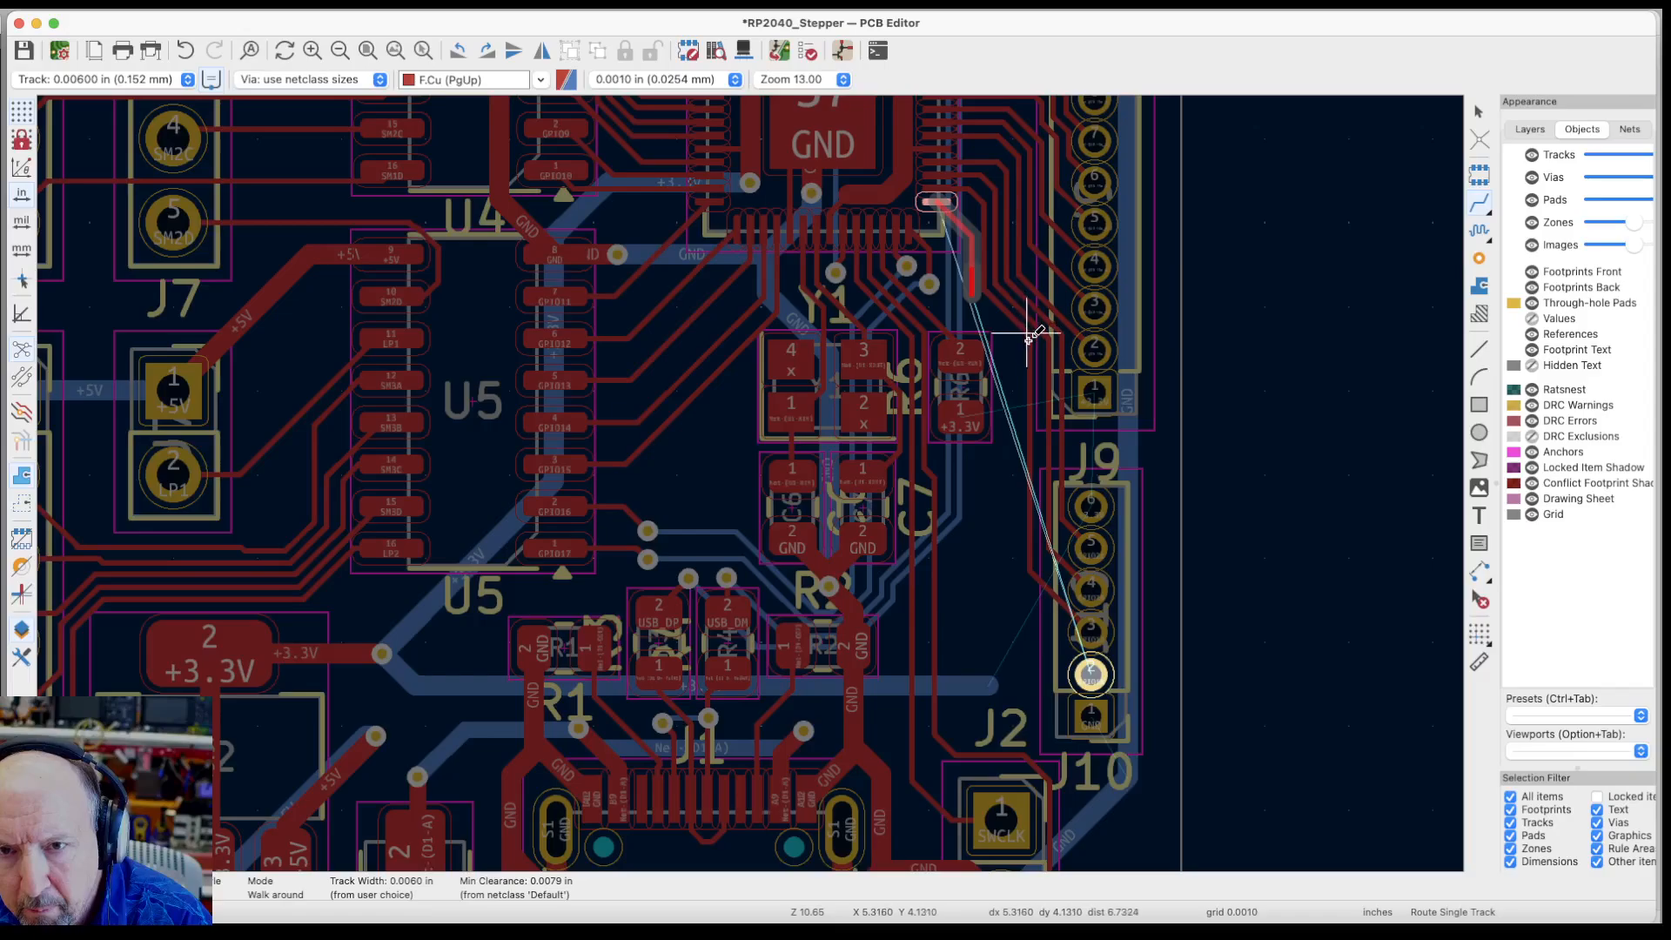
pyautogui.scroll(5, 1030, 337)
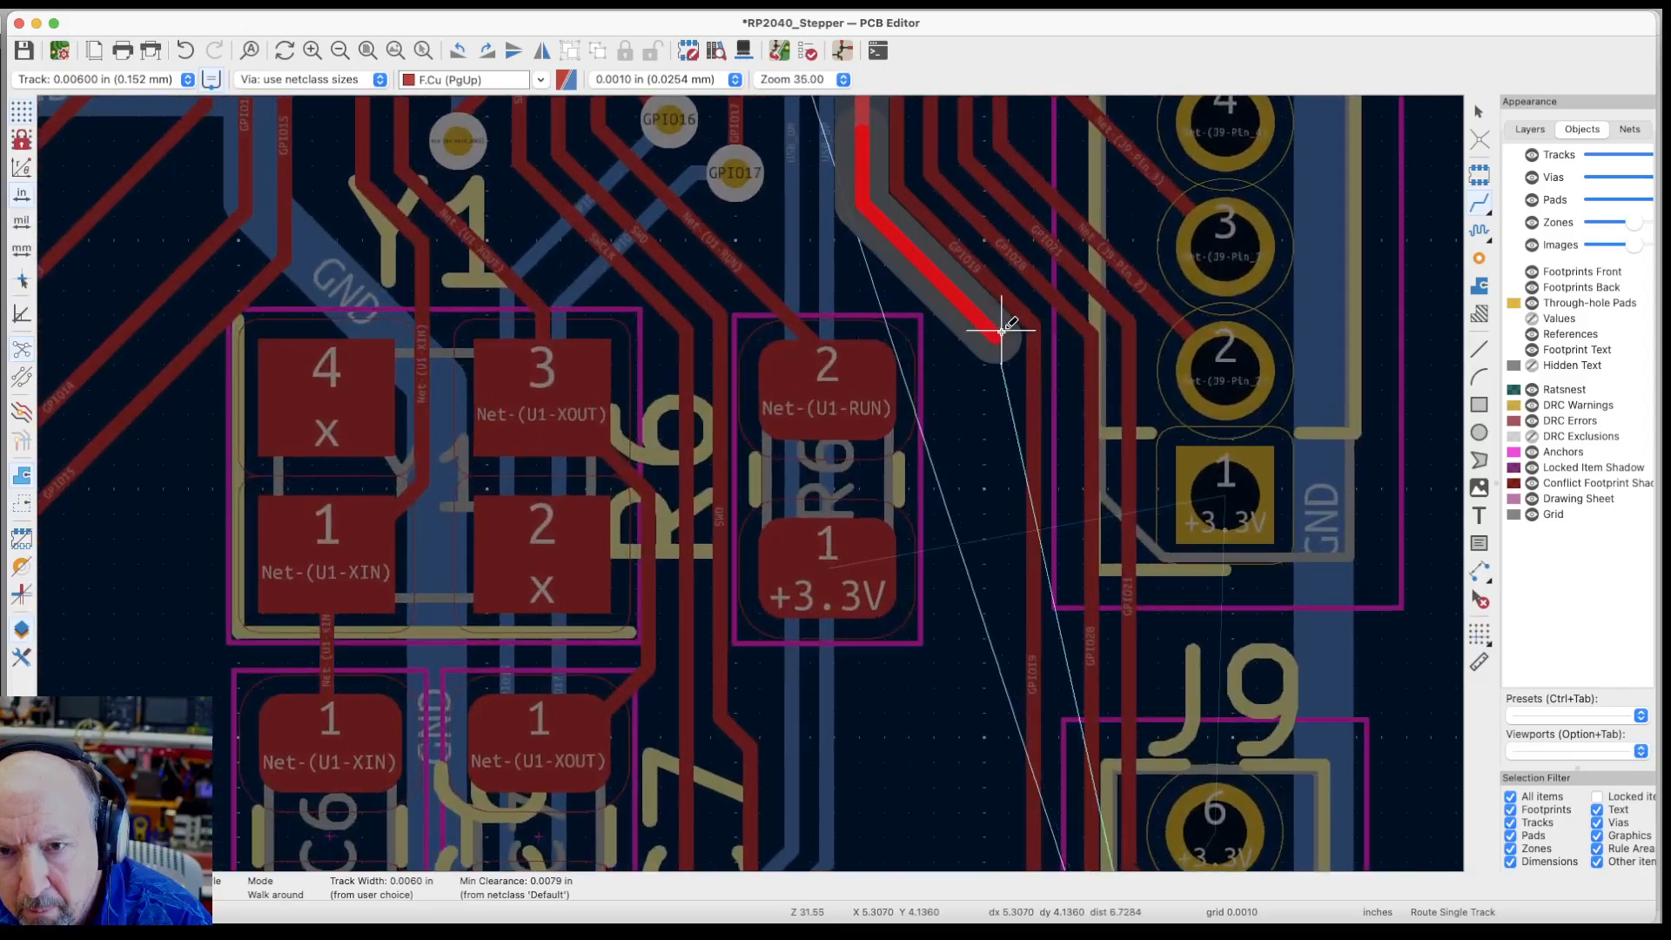
pyautogui.scroll(-1, 1005, 334)
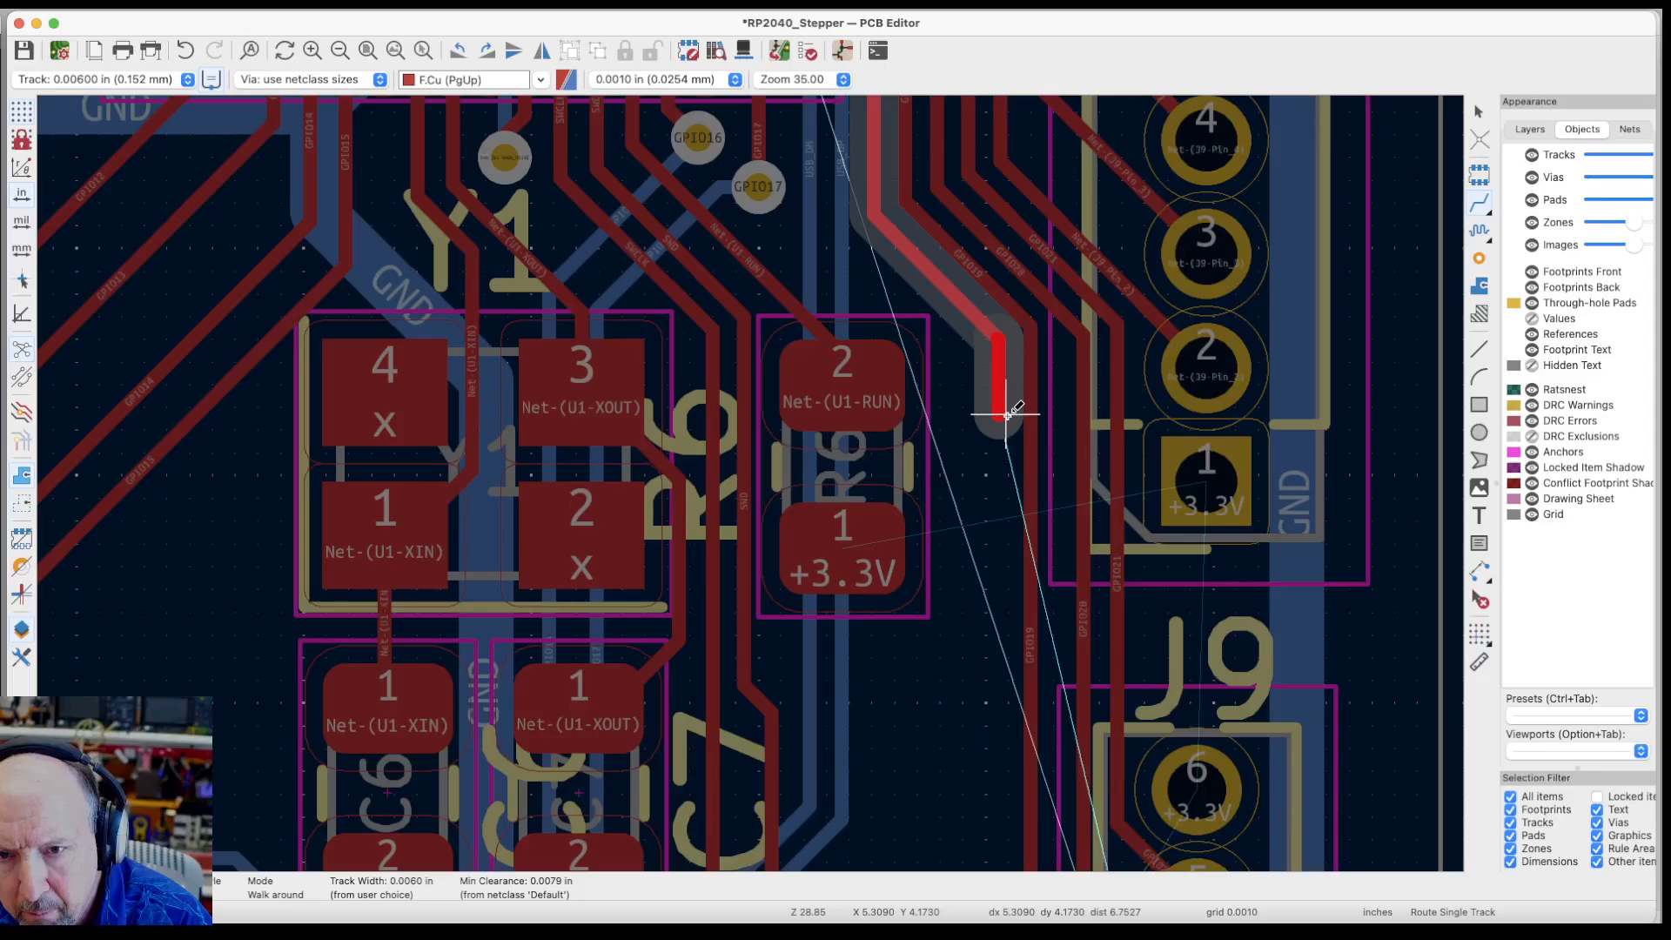
pyautogui.scroll(-3, 1025, 588)
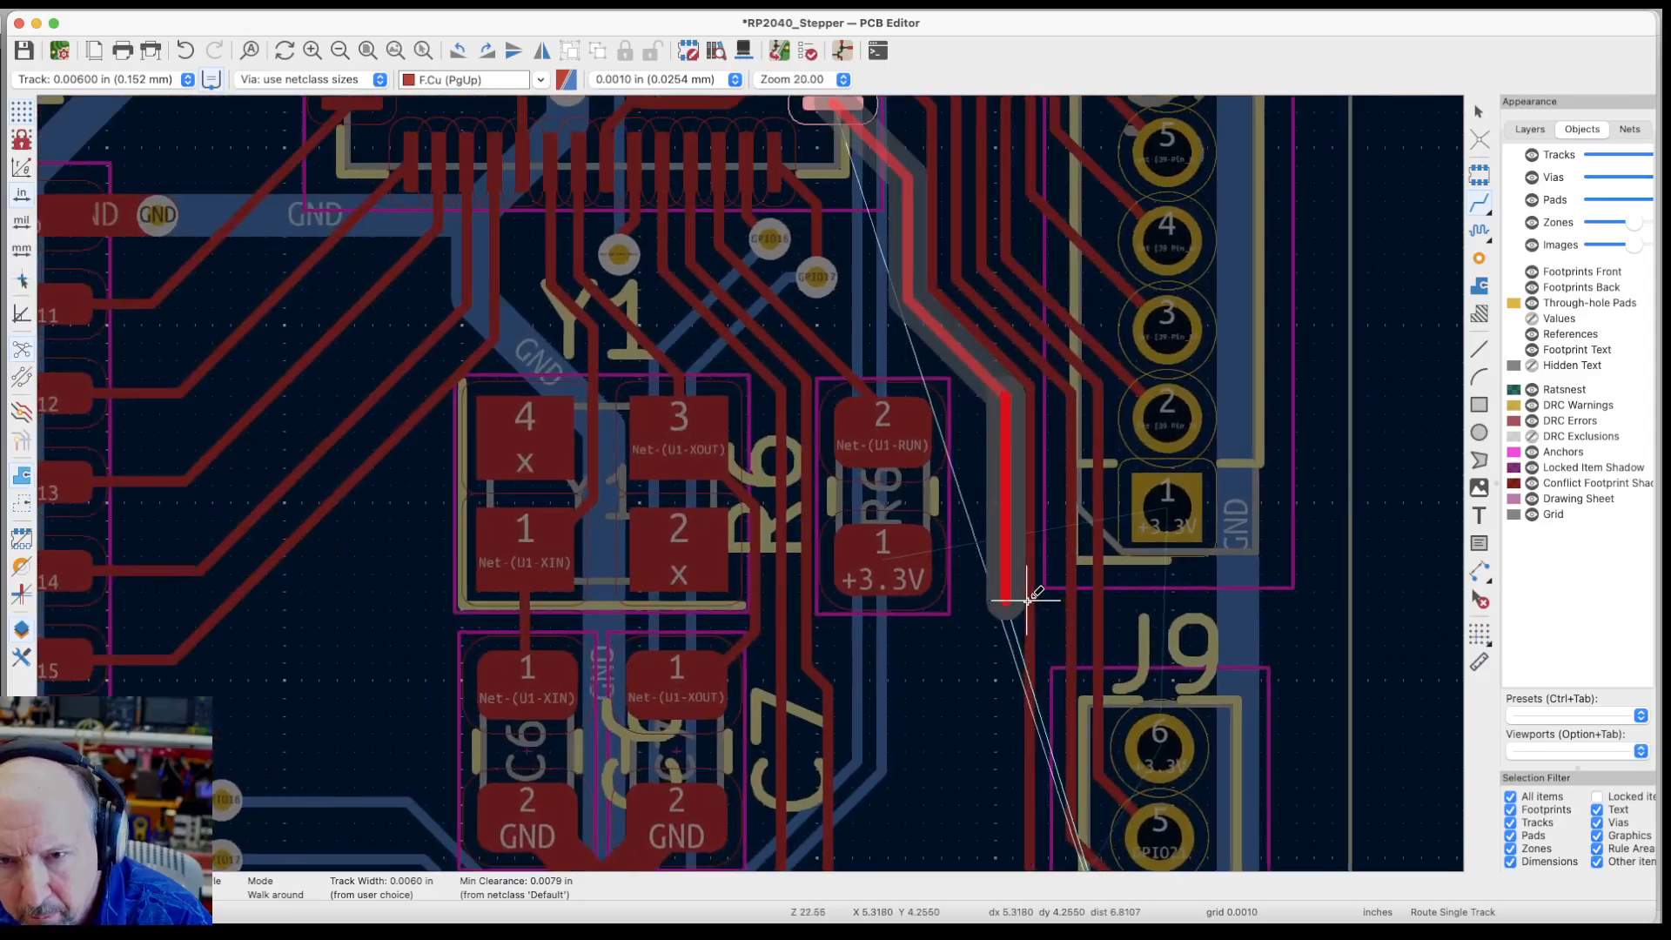
pyautogui.scroll(-5, 1027, 599)
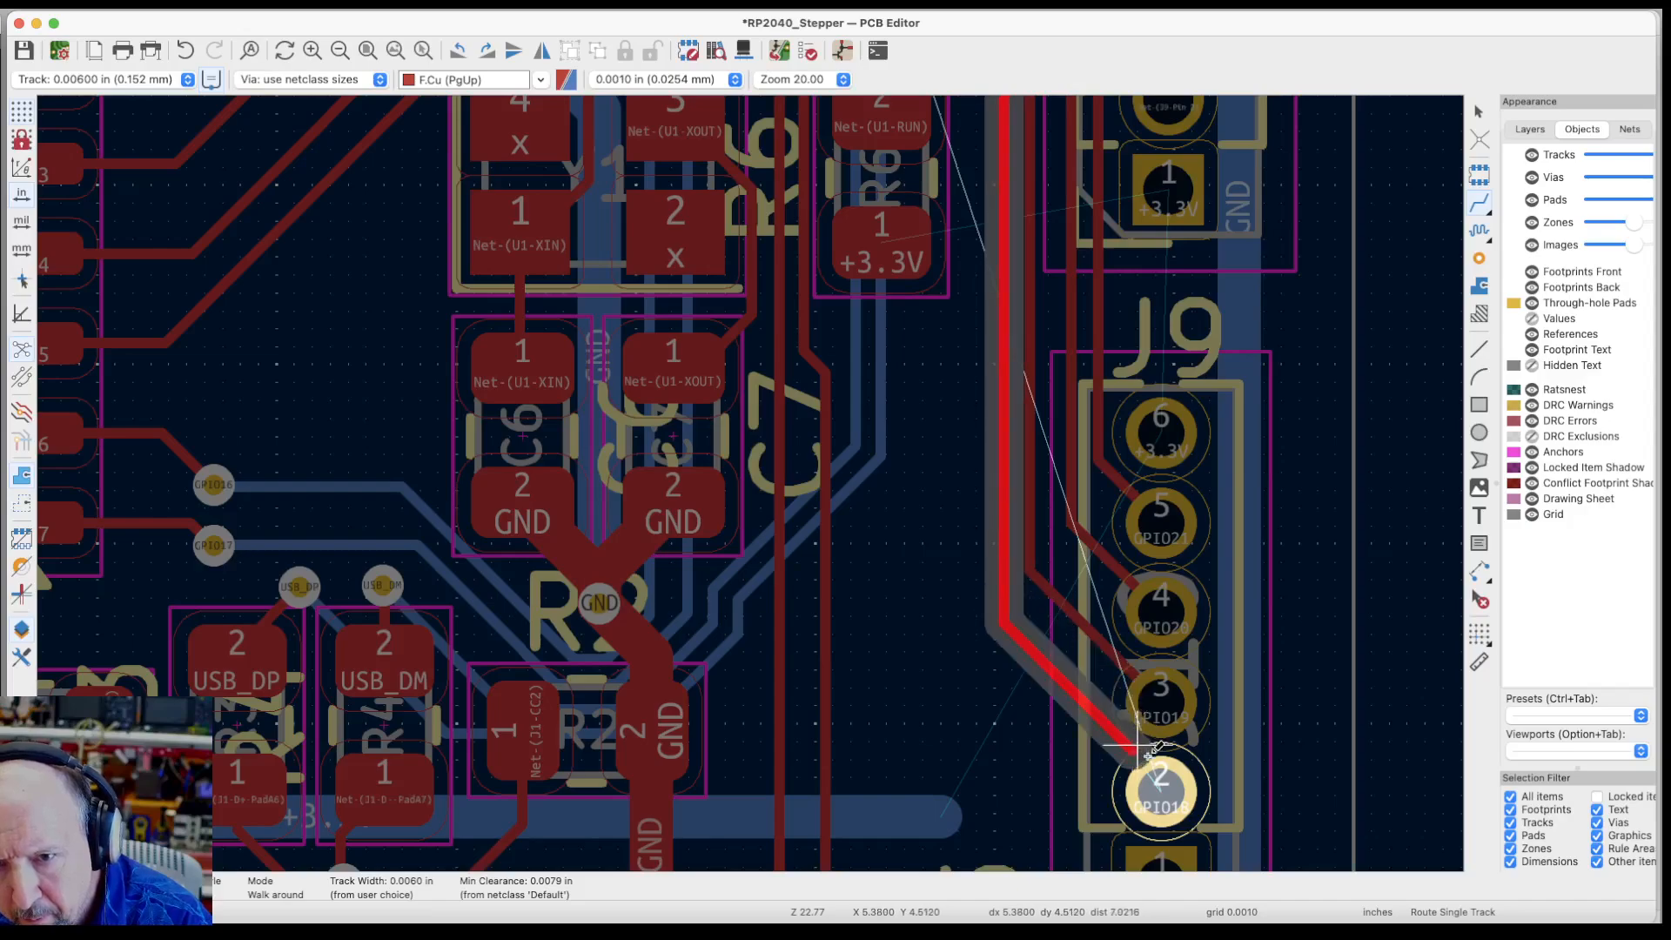
pyautogui.click(1170, 779)
pyautogui.press('pagedown')
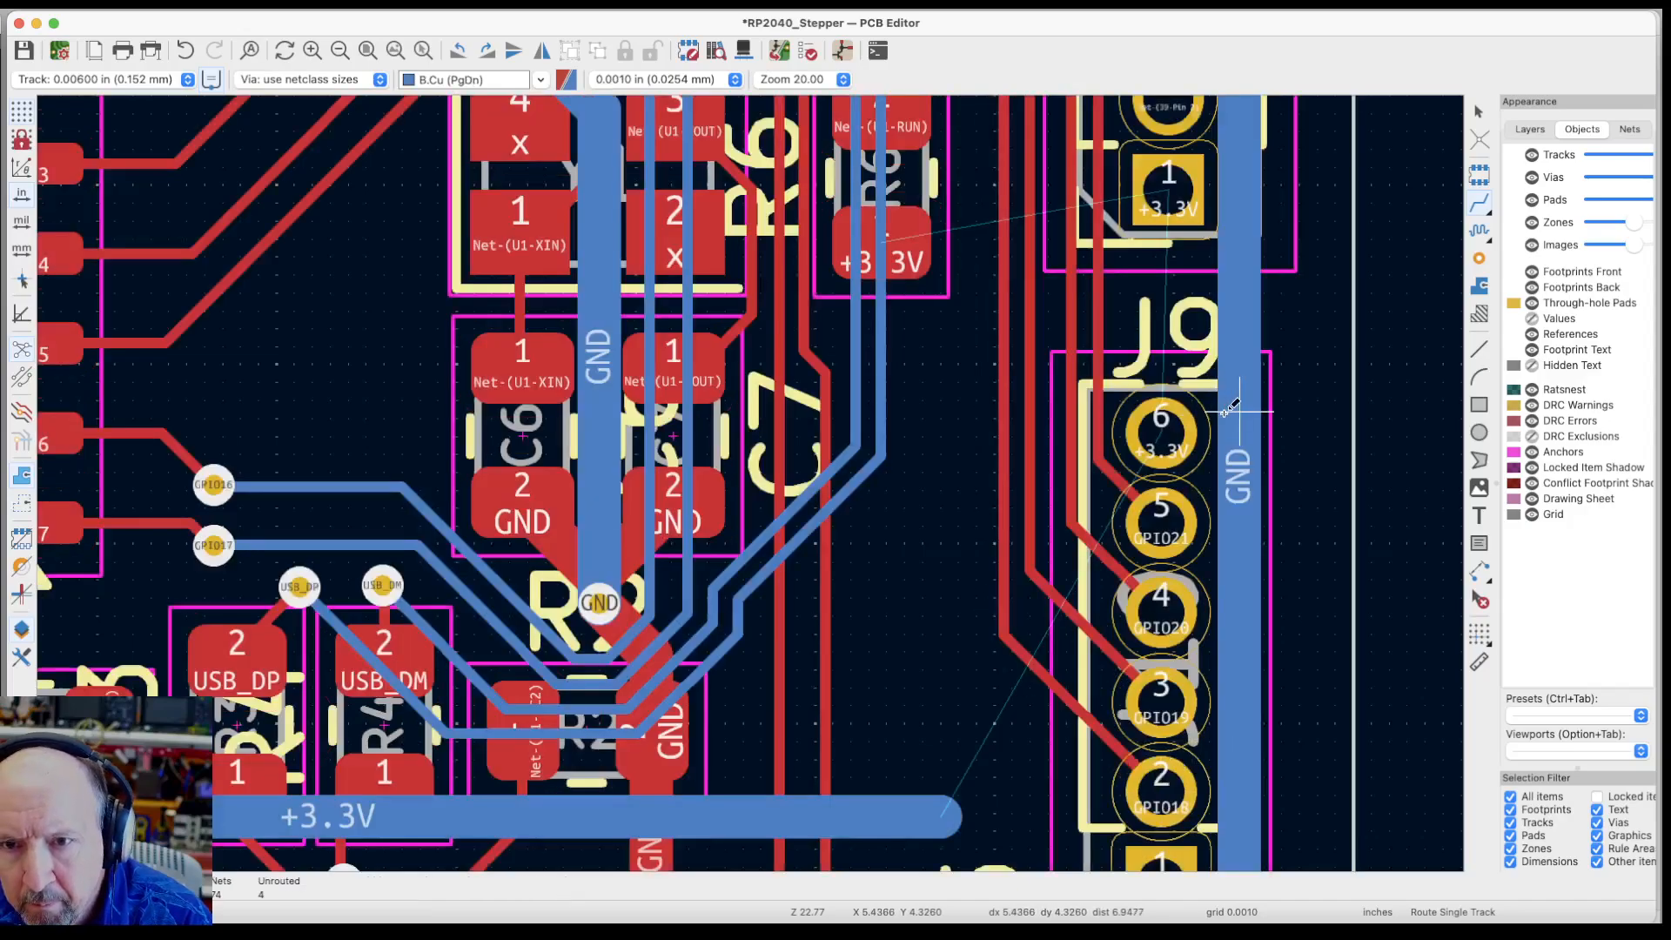
# Switch to the Schematic Editor, rotate J10 with its labels and power symbols 180 degrees, and remove the wires at pins 1 and 6
pyautogui.scroll(-3, 1256, 376)
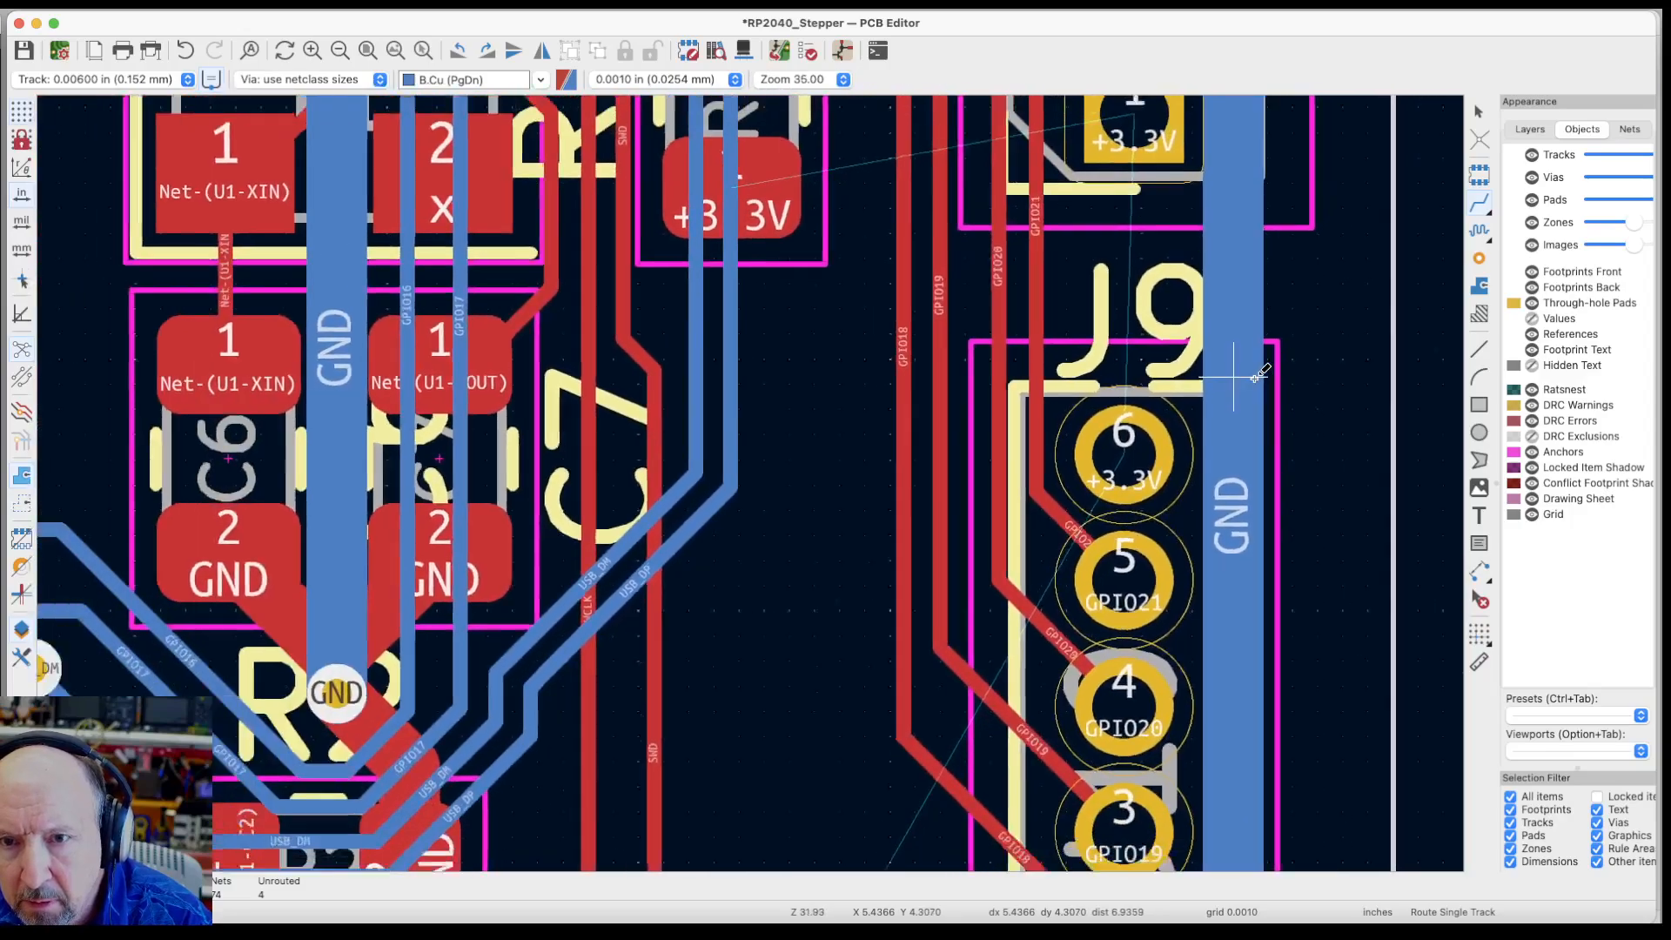
pyautogui.scroll(-2, 1256, 376)
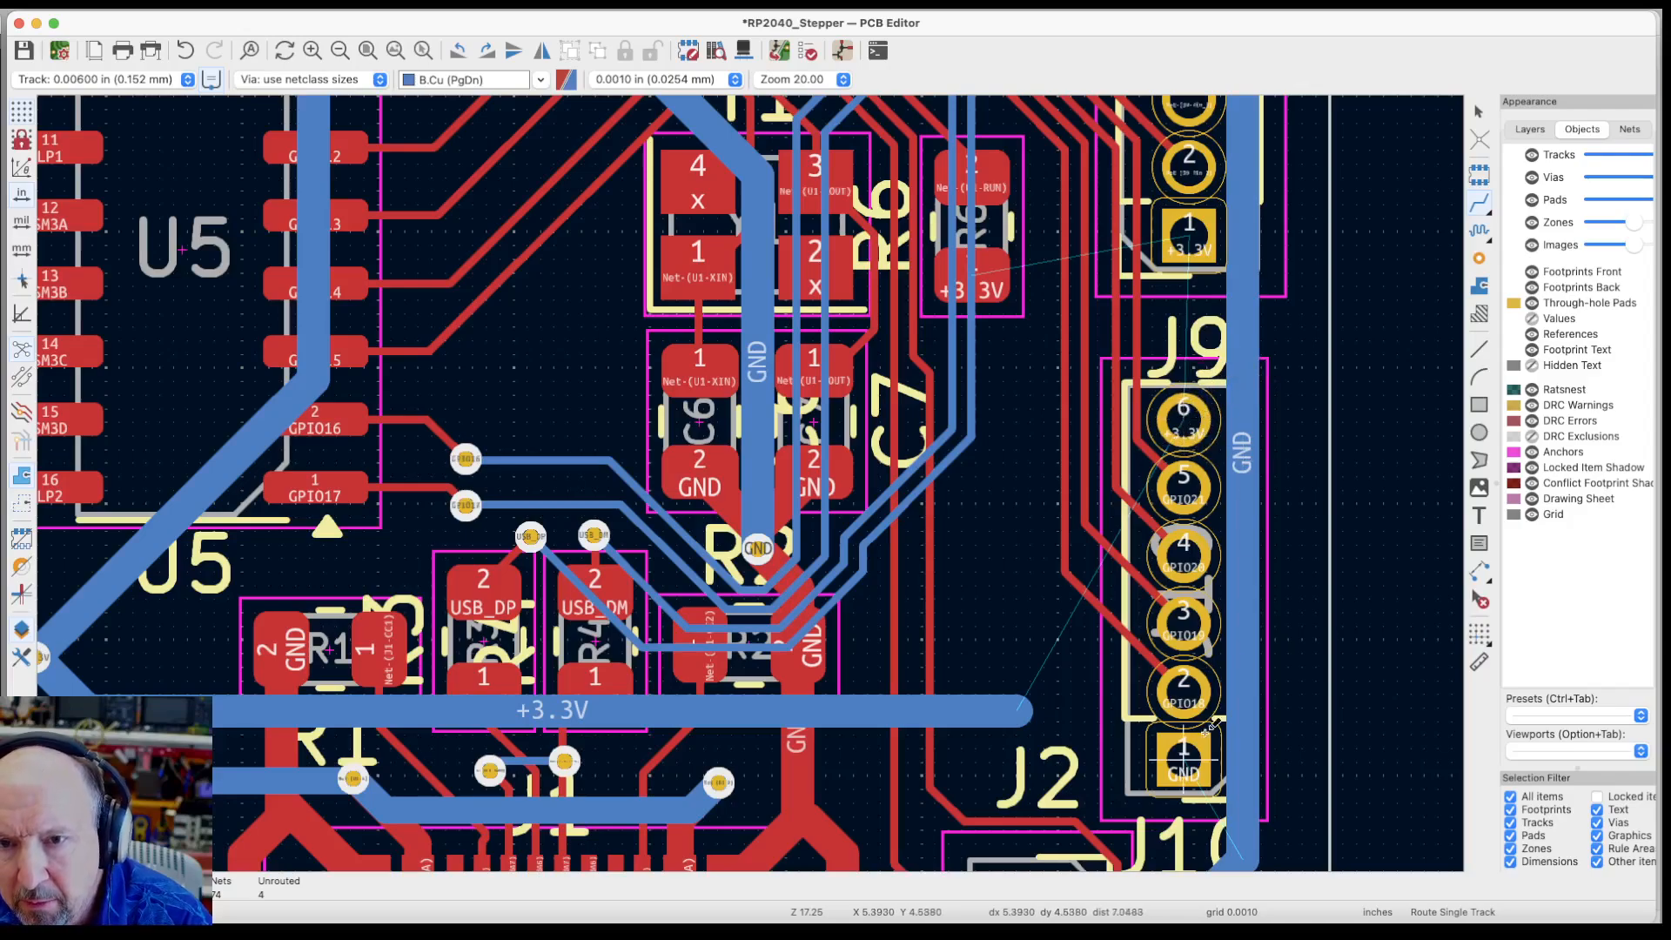
pyautogui.scroll(-6, 1131, 422)
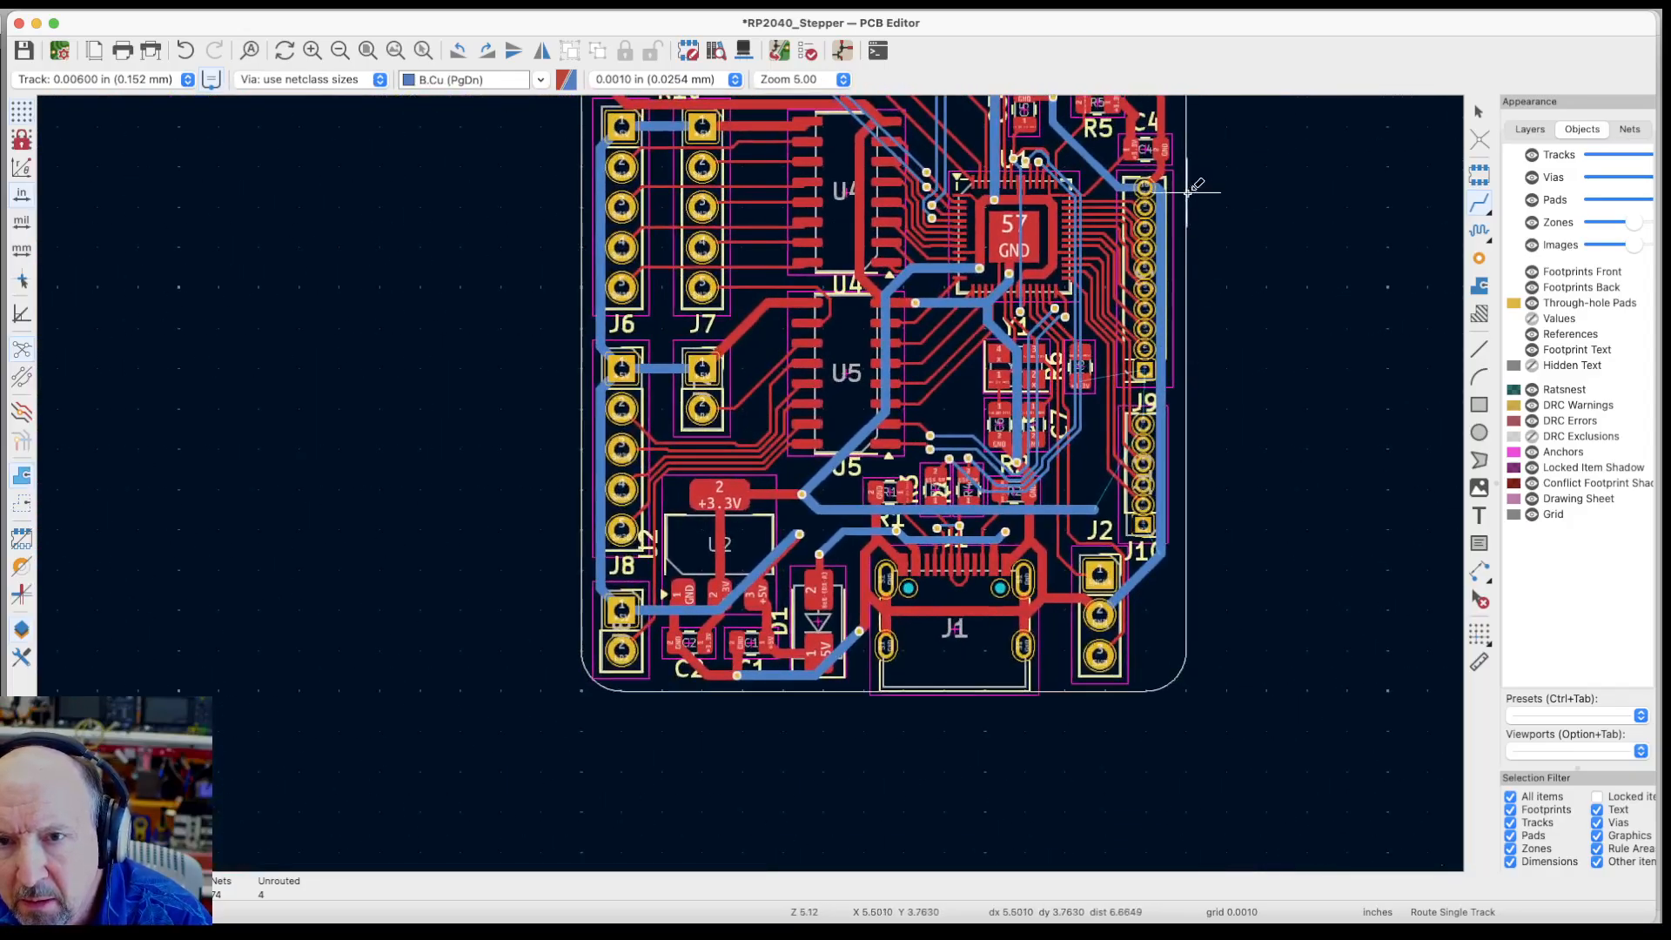
pyautogui.scroll(6, 1192, 166)
pyautogui.scroll(-6, 1192, 165)
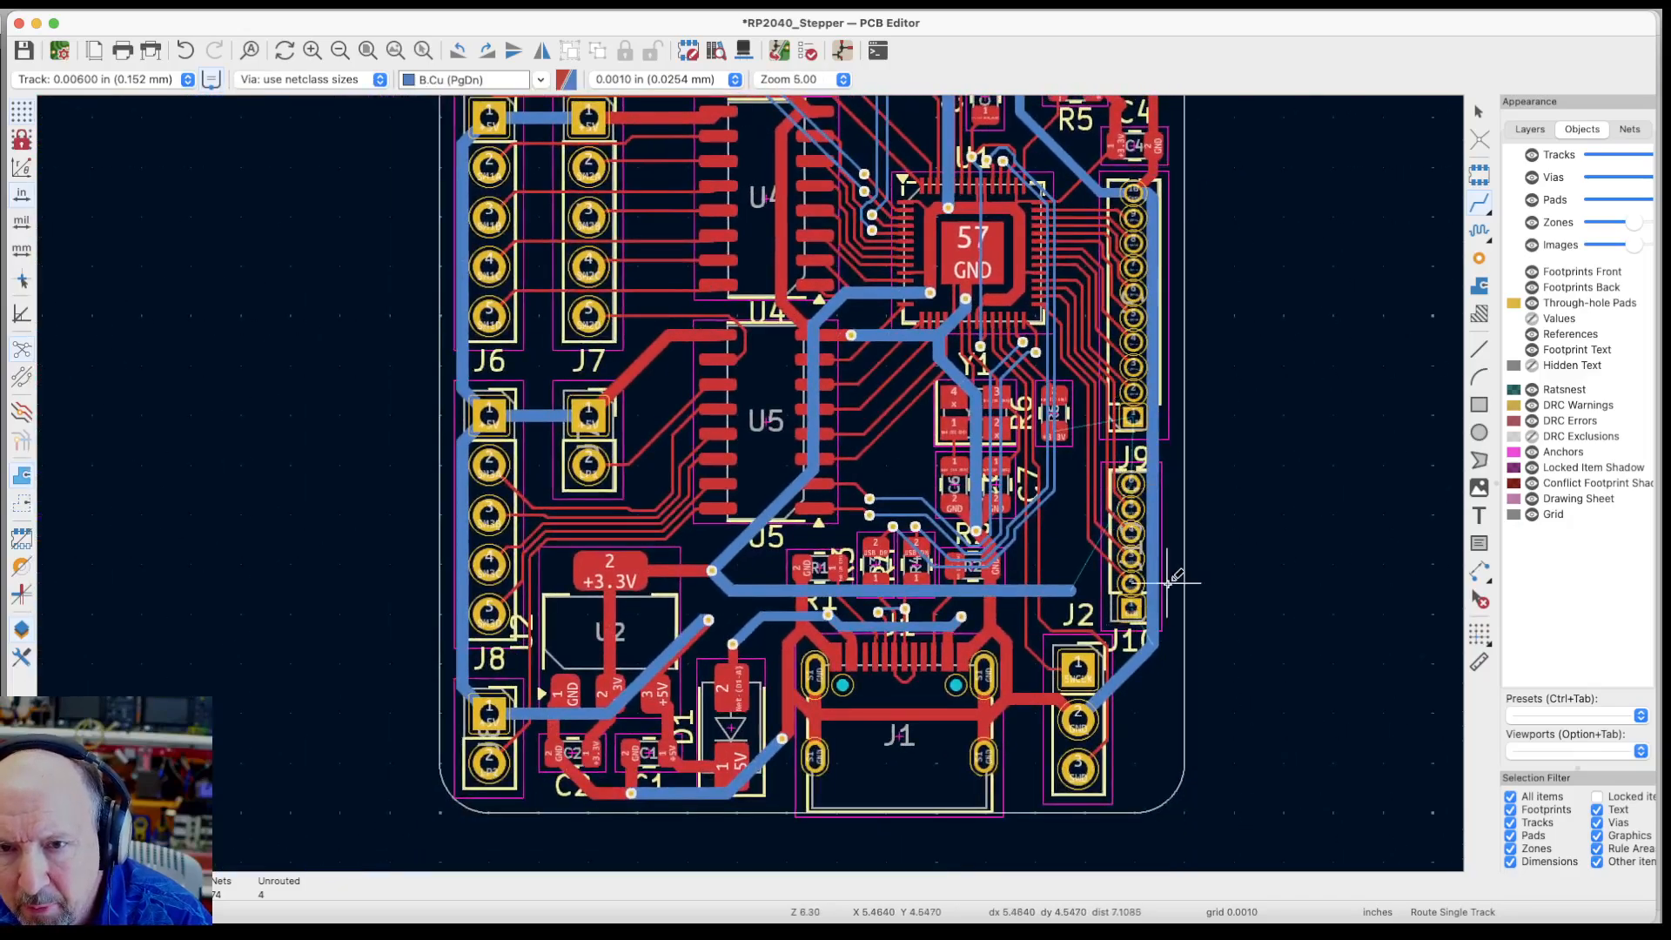
pyautogui.scroll(4, 1179, 601)
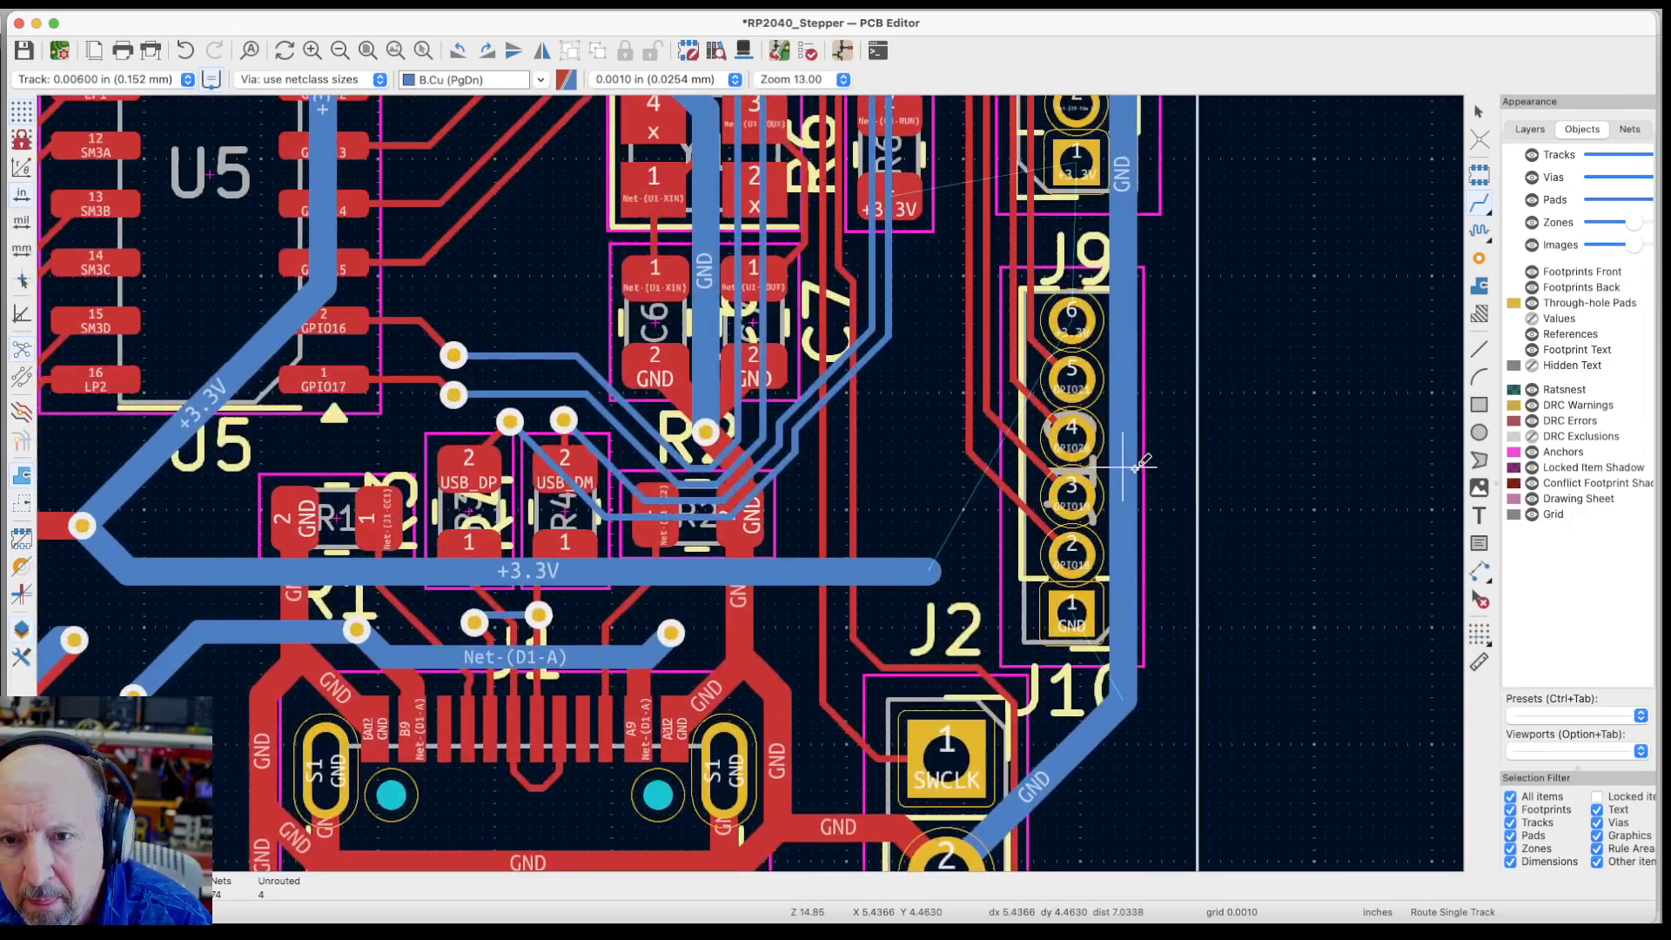
pyautogui.click(844, 50)
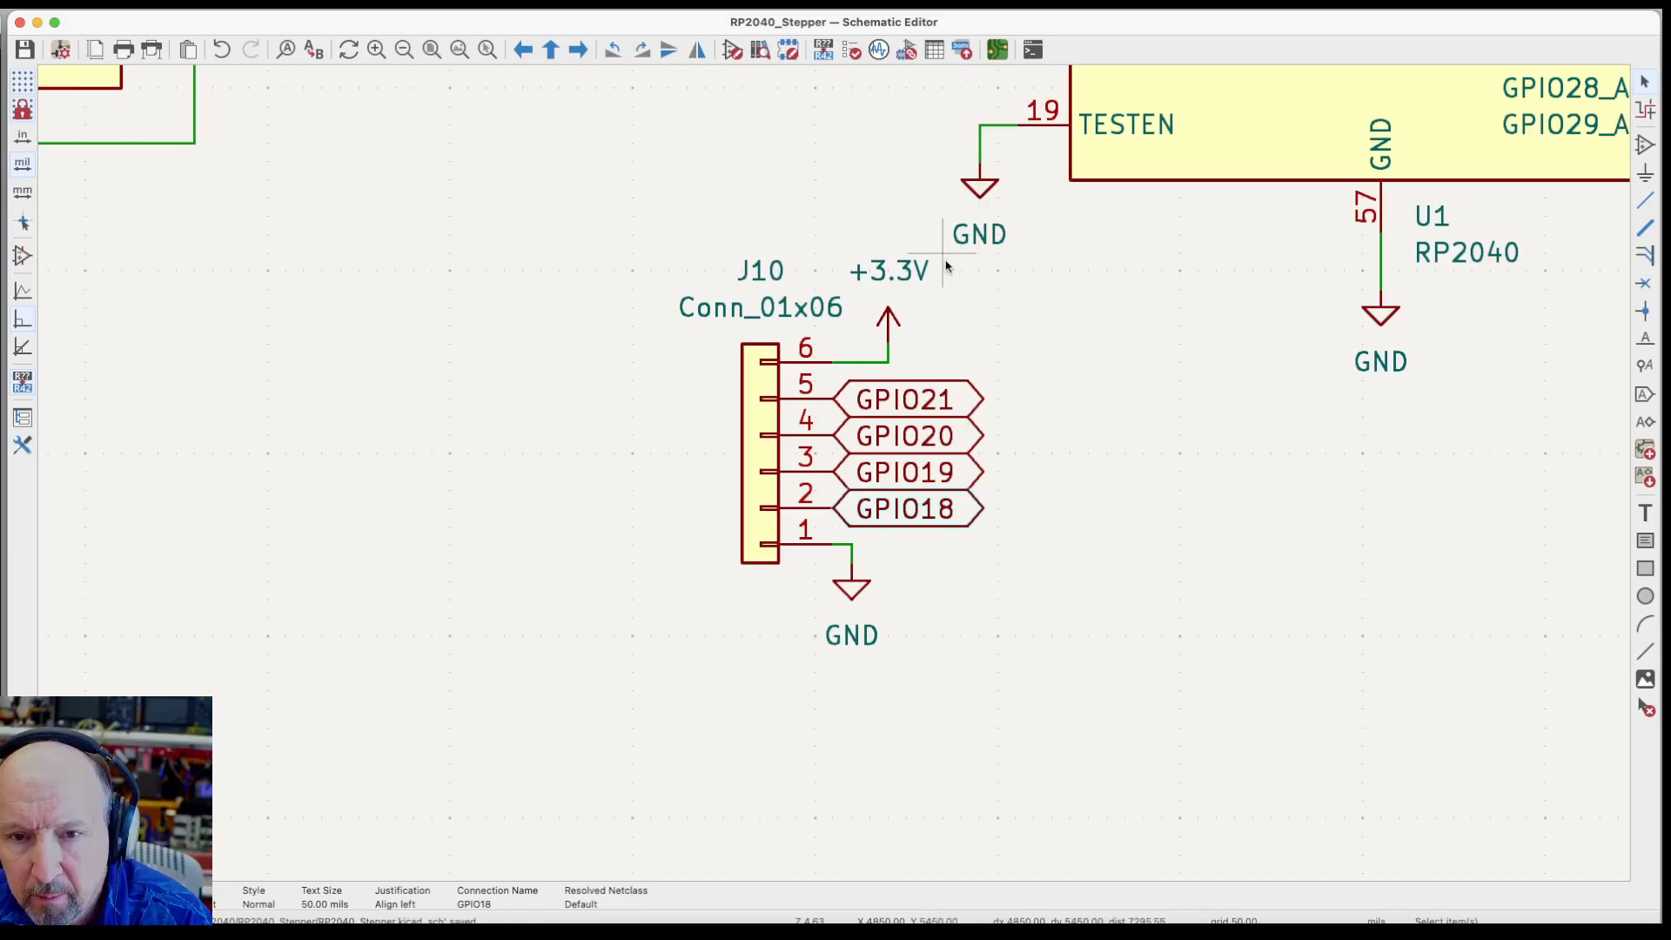
pyautogui.moveTo(599, 239); pyautogui.dragTo(1027, 697)
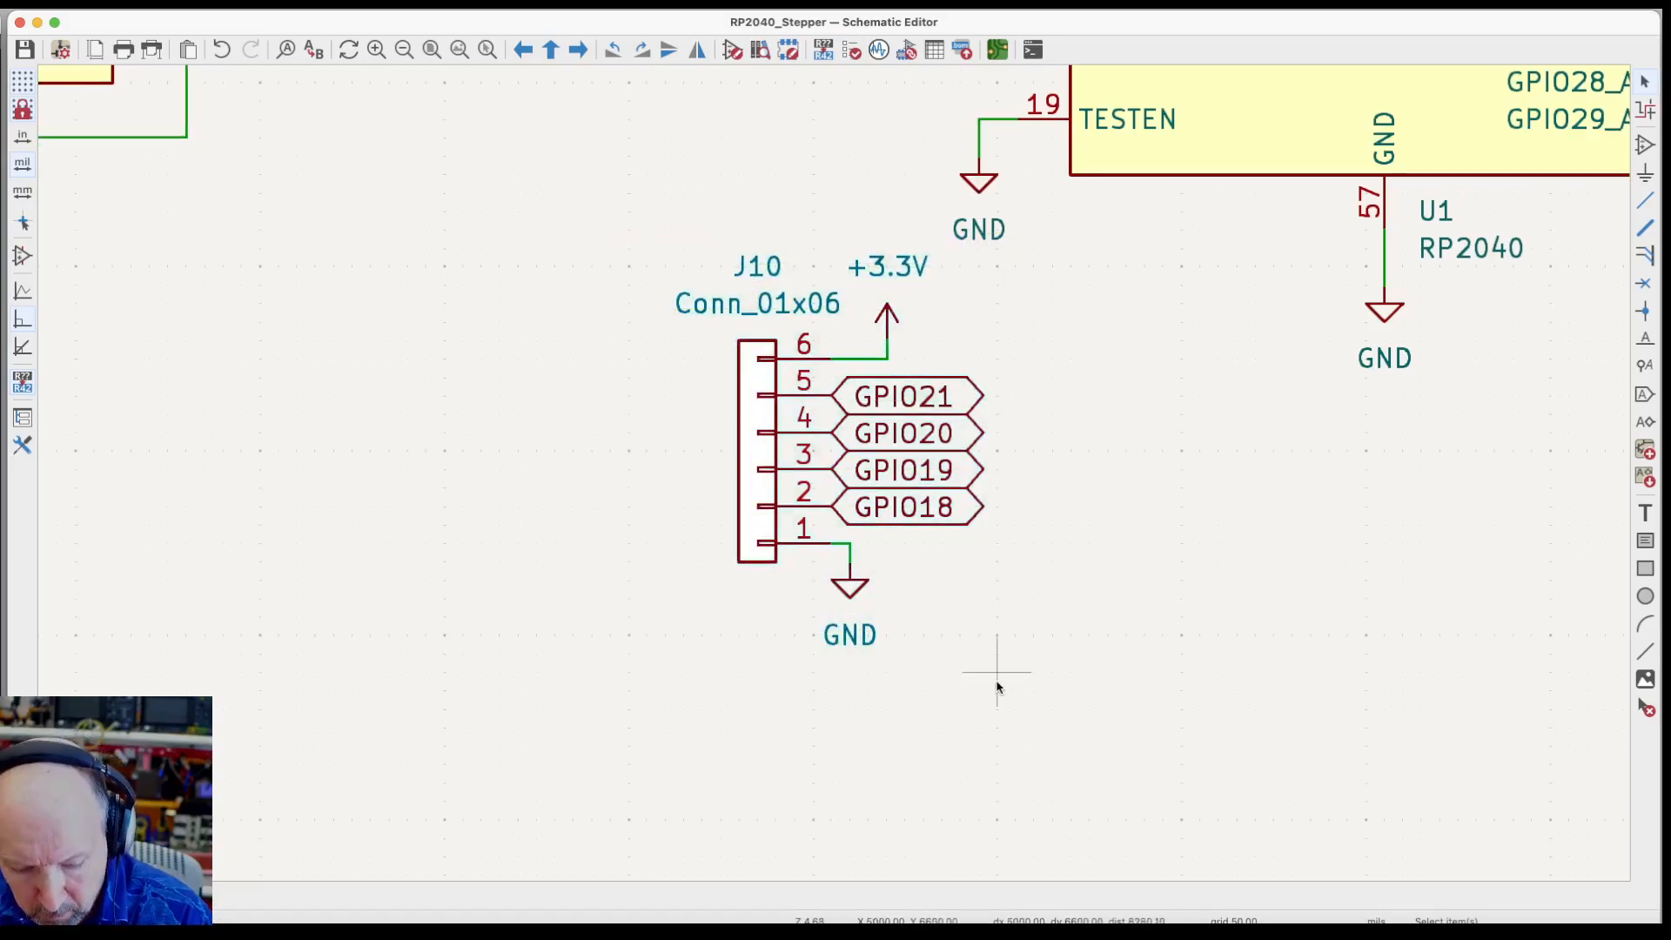
pyautogui.press('r')
pyautogui.press('r')
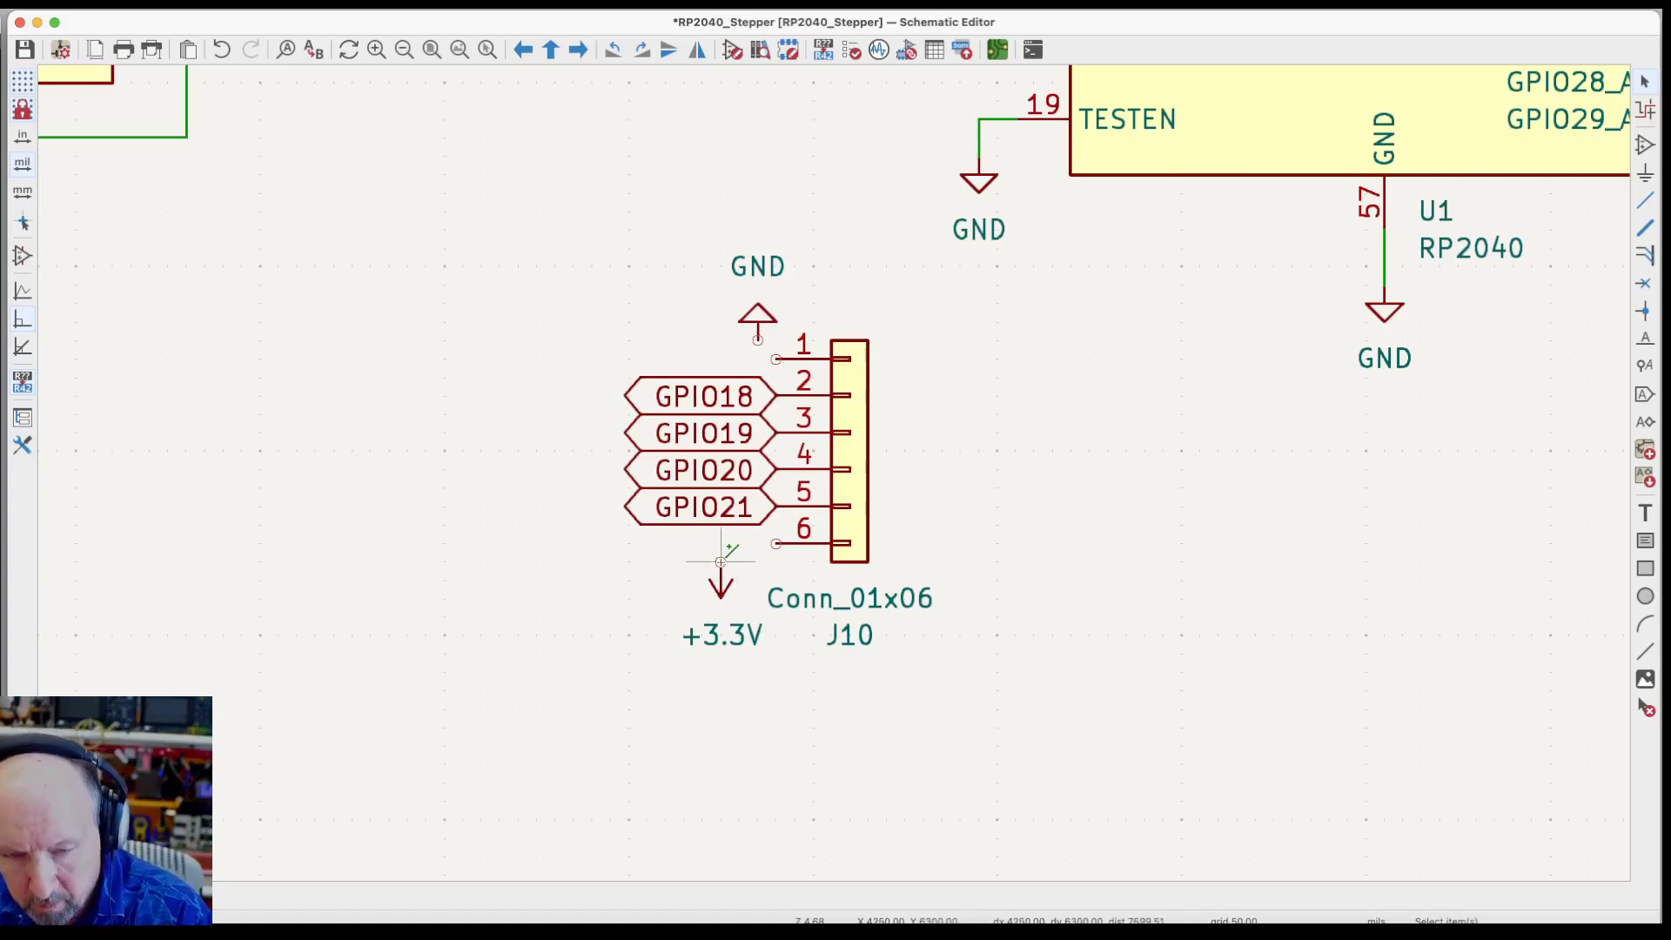
# Turn J10's +3.3V power symbol upright and park it above the connector body
pyautogui.press('m')
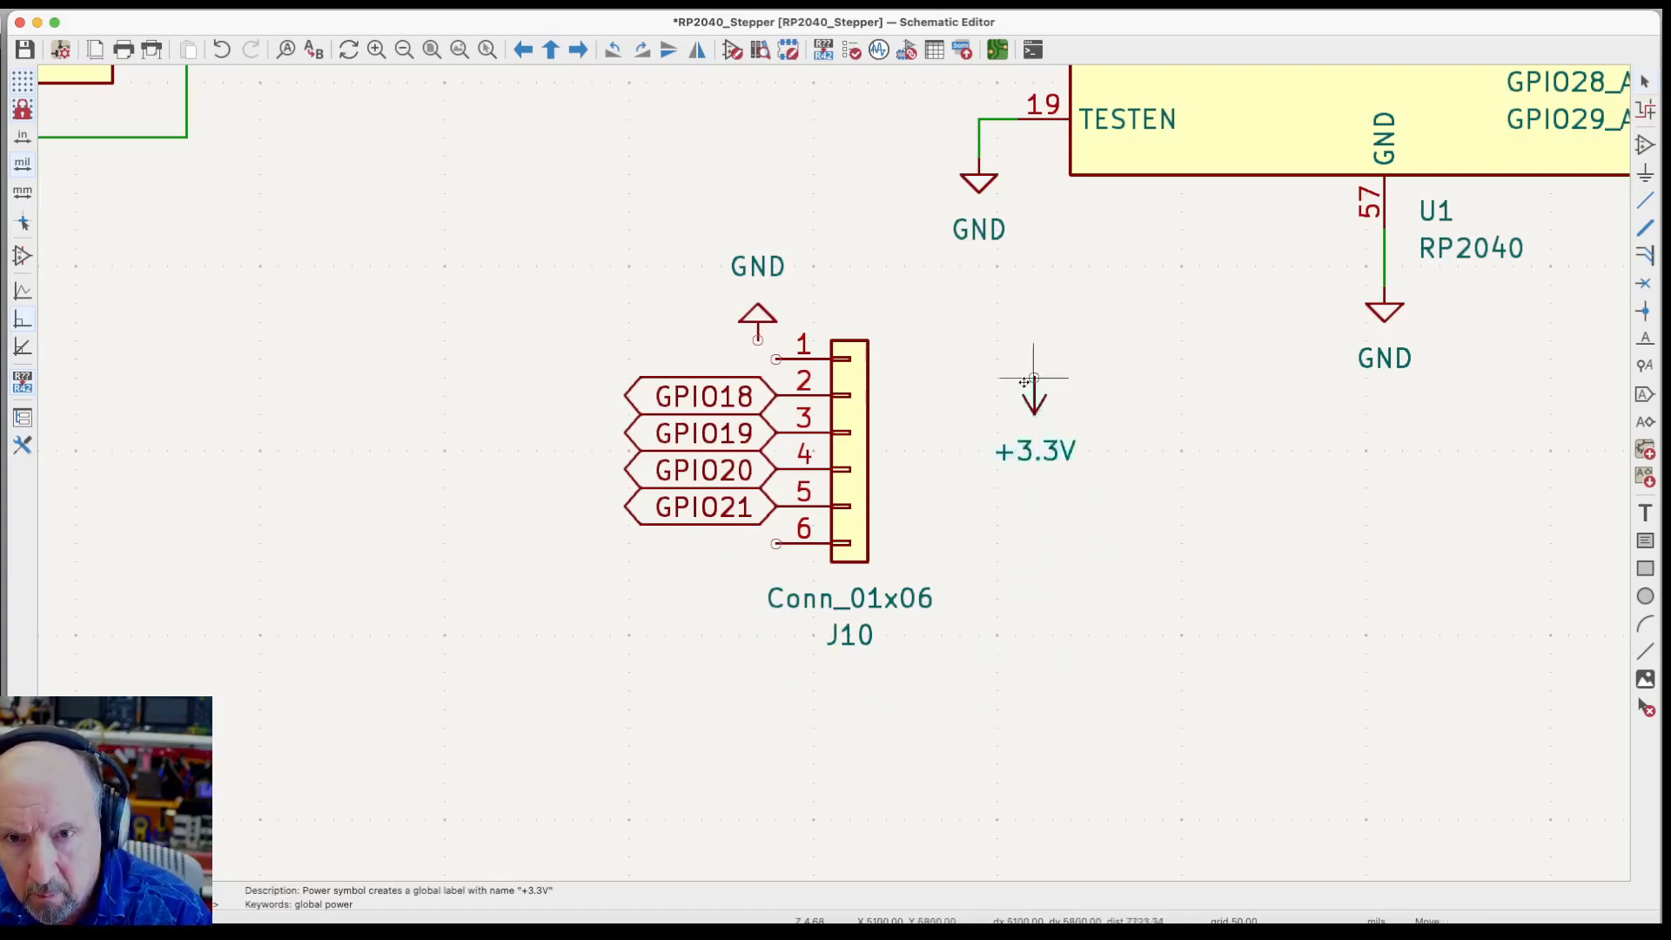
pyautogui.press('r')
pyautogui.press('r')
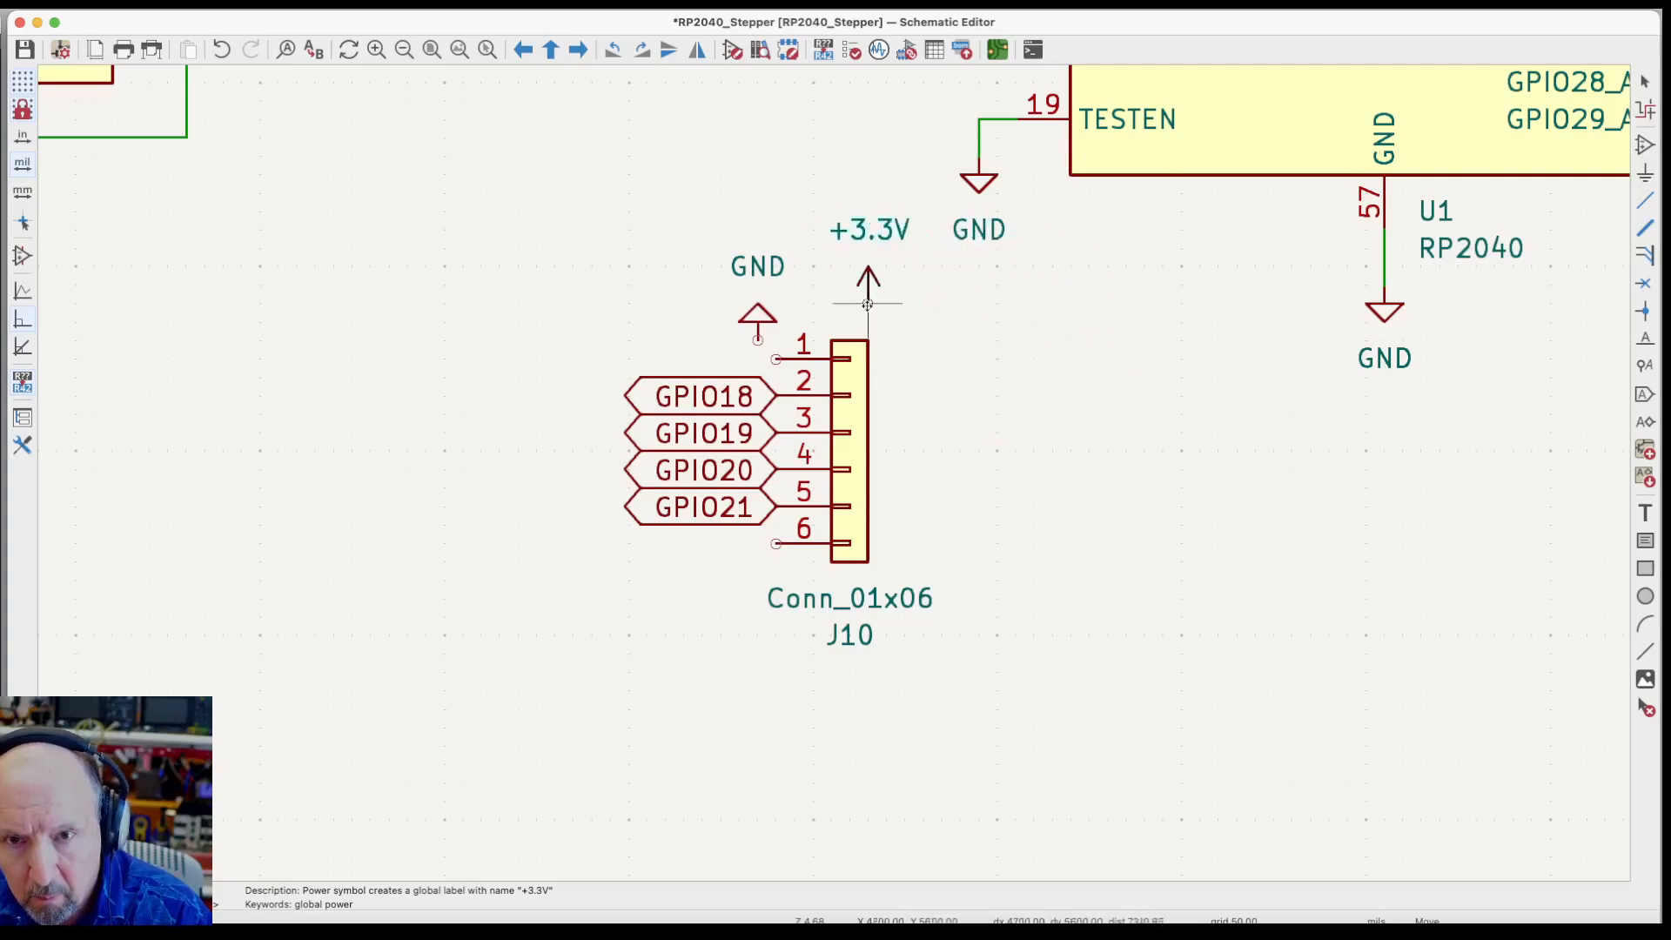
pyautogui.click(831, 285)
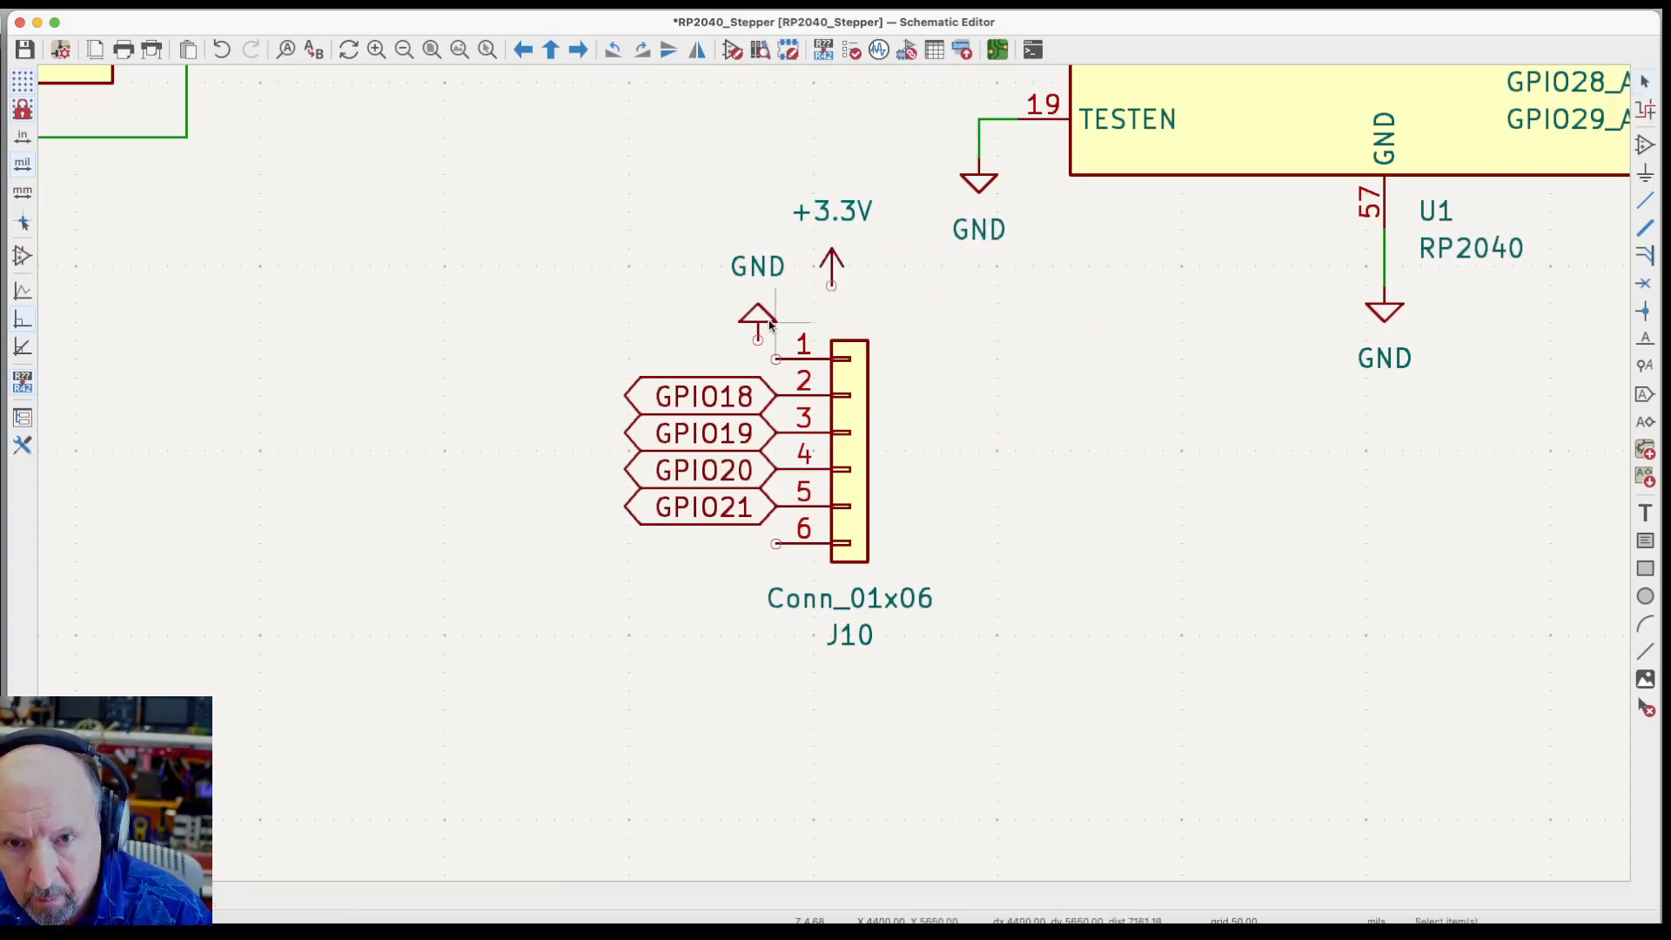
# Flip the GND symbol upright and place it below J10 pin 6's open end, then place +3.3V above pin 1's open end
pyautogui.press('m')
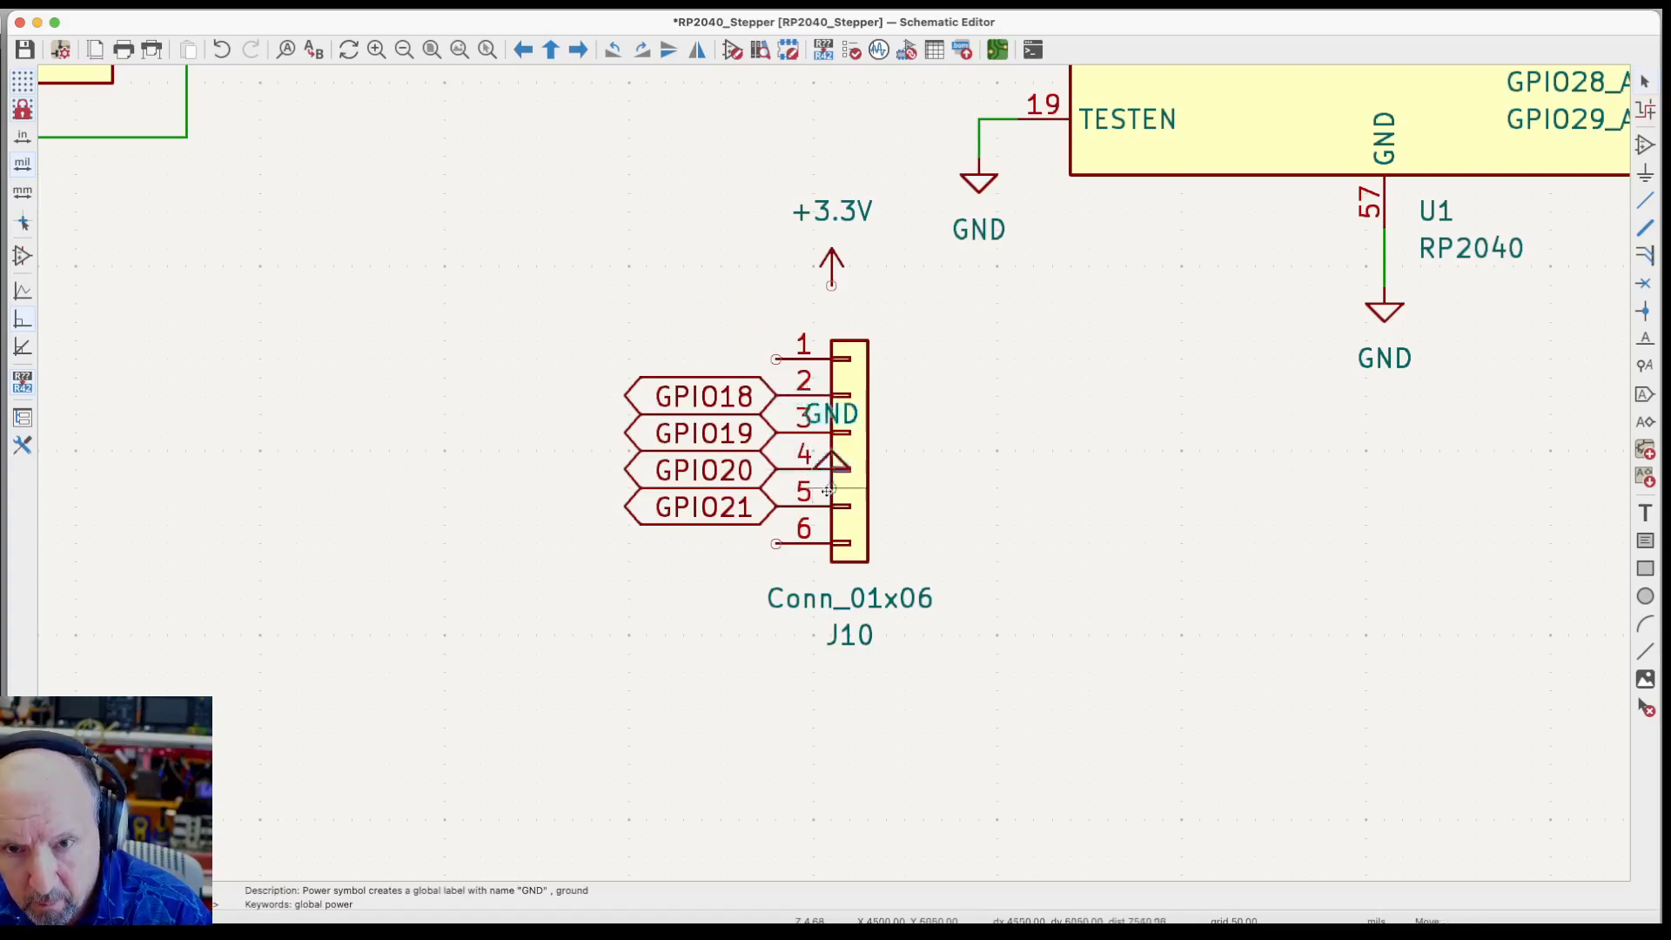
pyautogui.press('x')
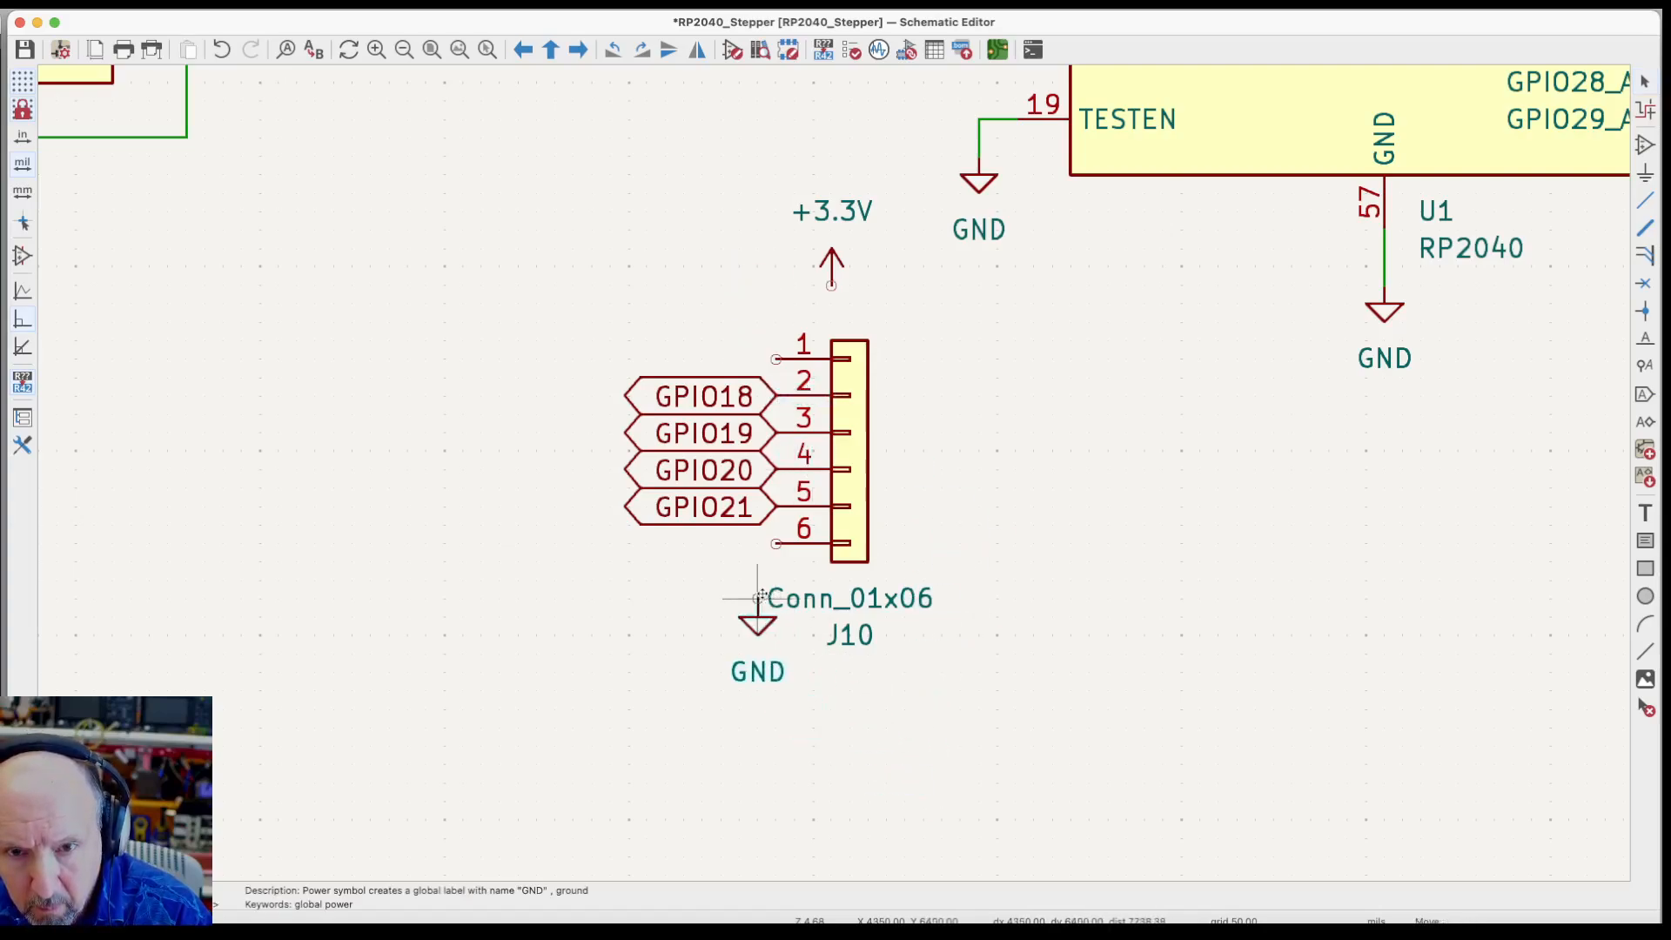
pyautogui.click(739, 581)
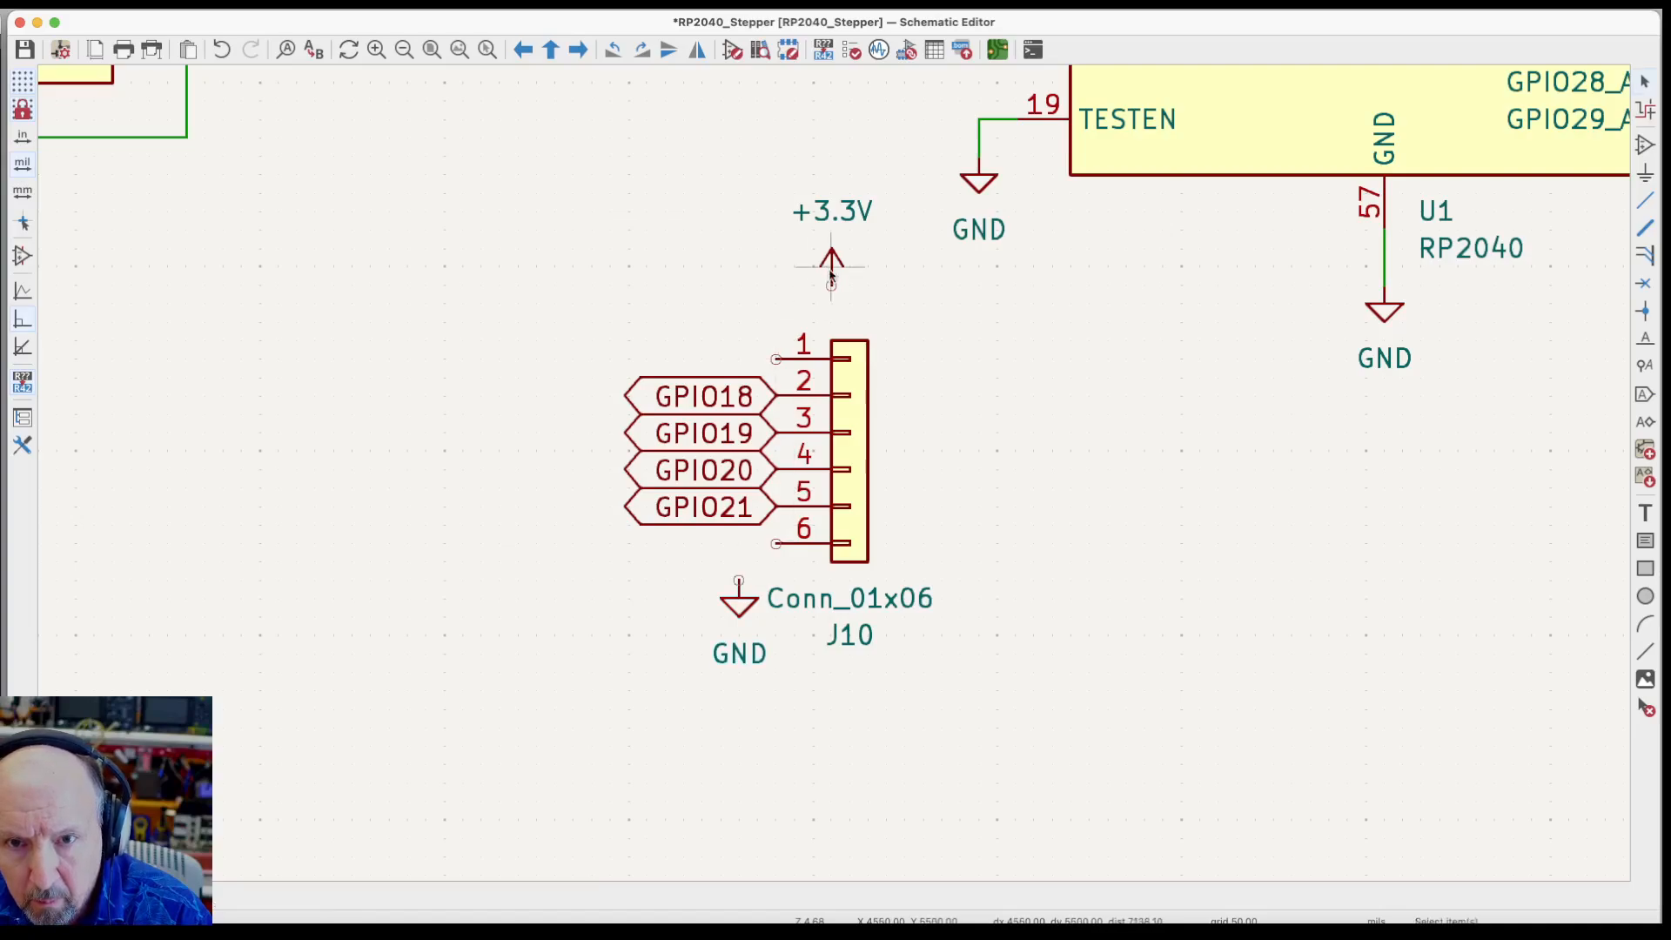
pyautogui.press('m')
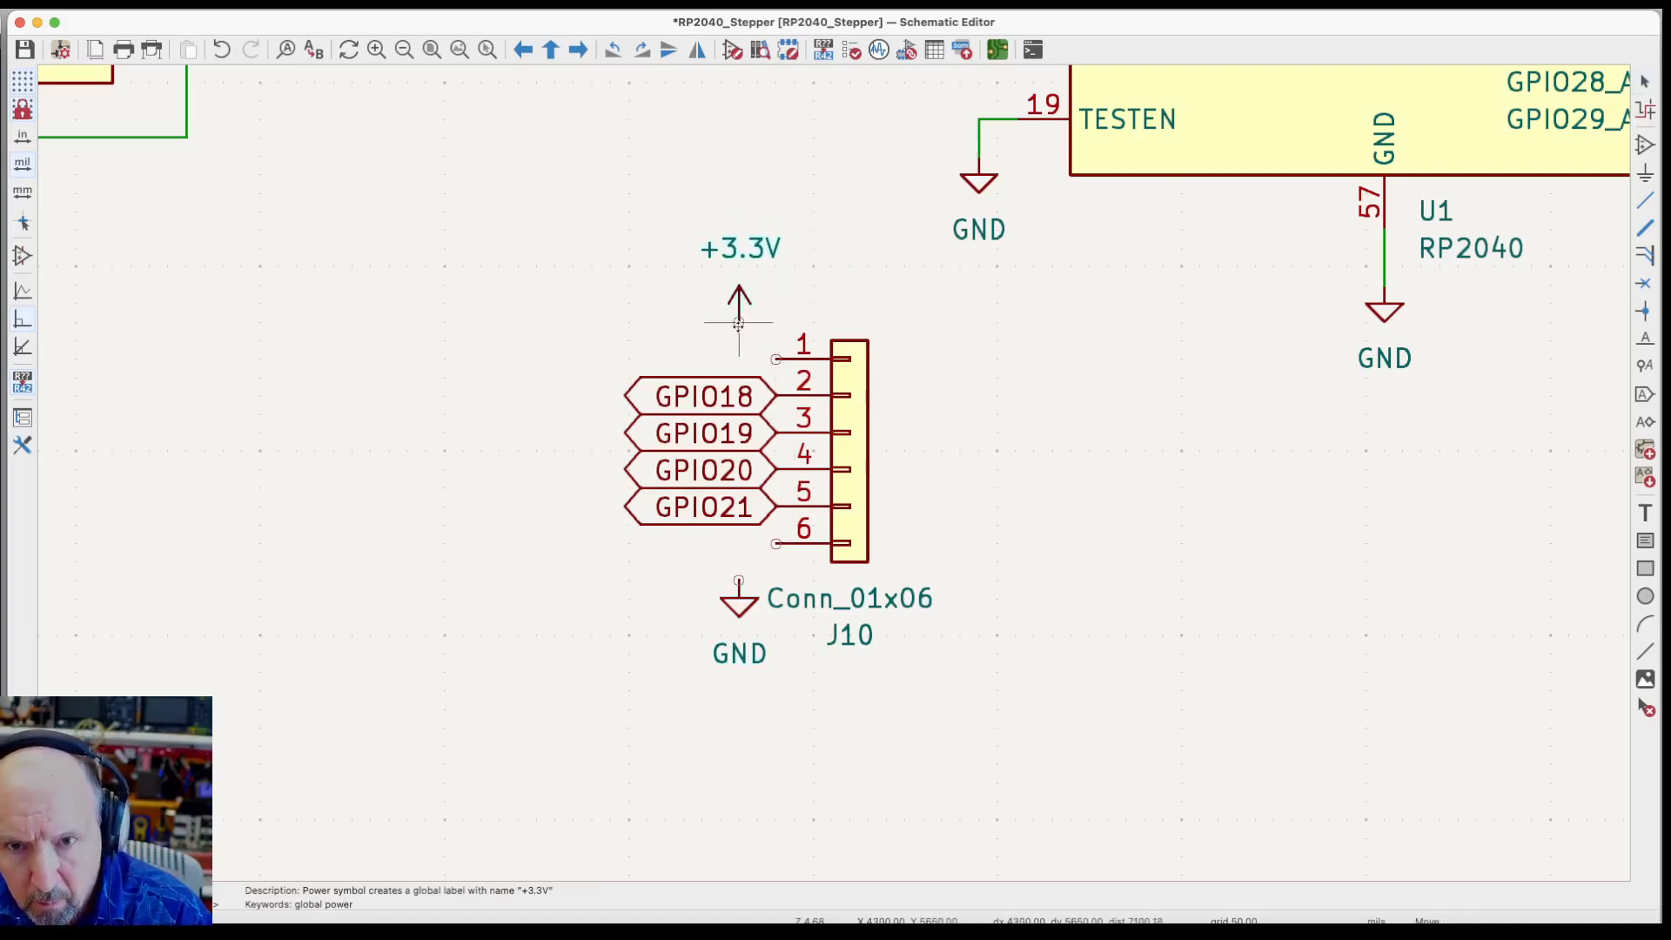
pyautogui.click(739, 340)
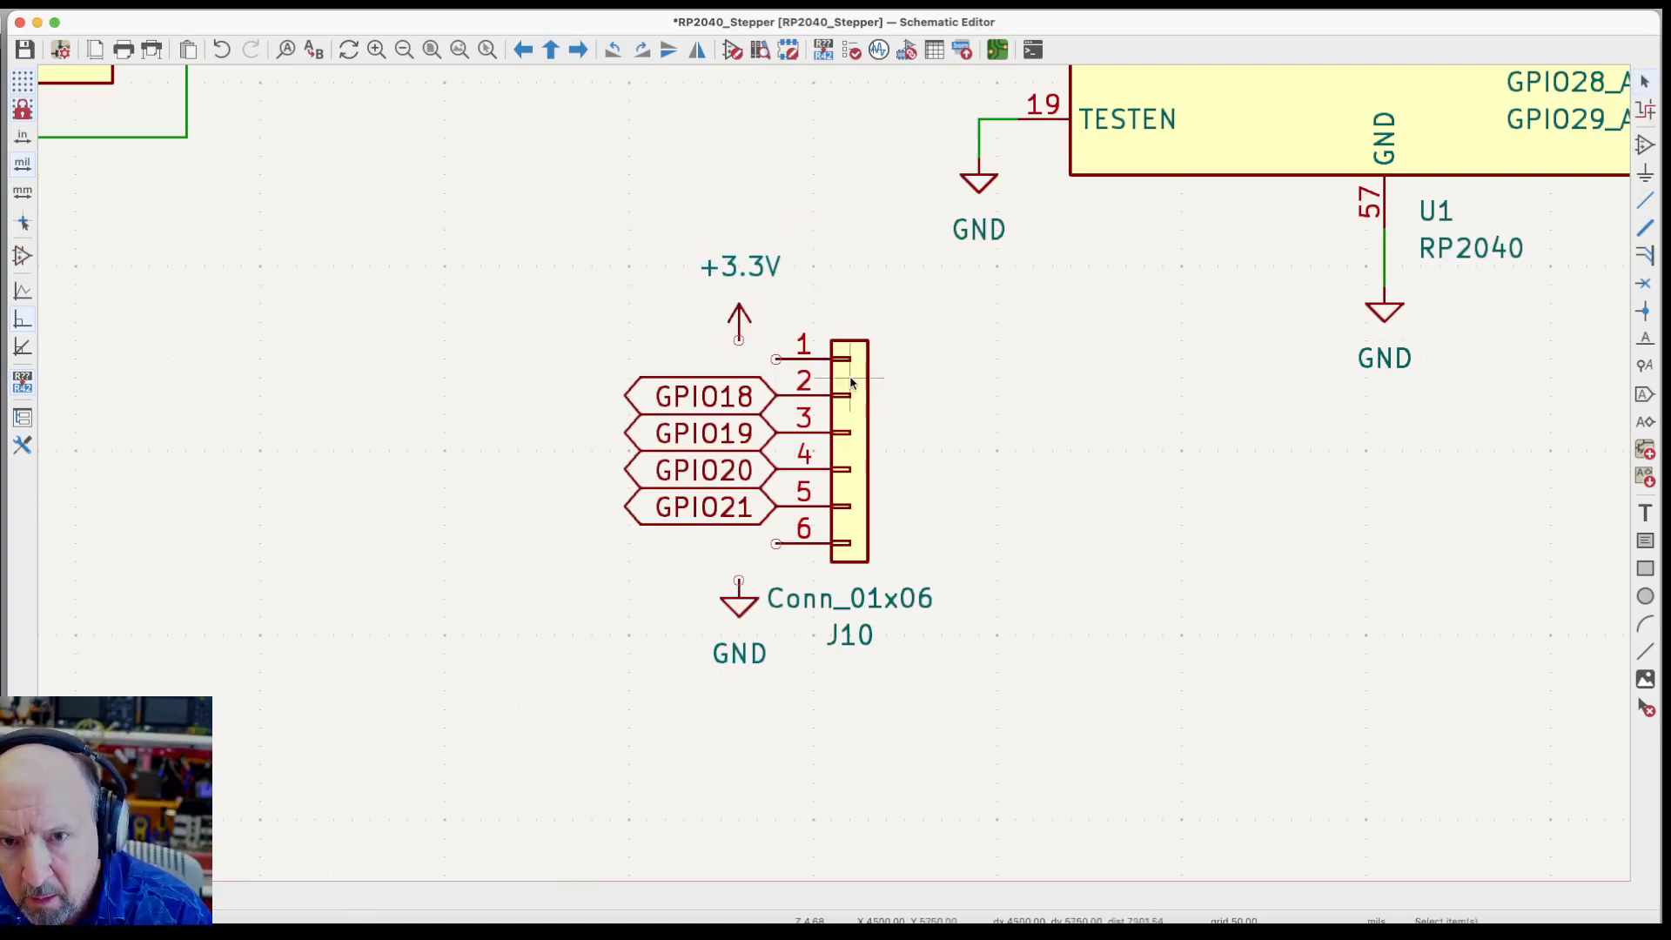
# Wire the +3.3V symbol to J10 pin 1 and the GND symbol to J10 pin 6, and save the schematic
pyautogui.click(1646, 200)
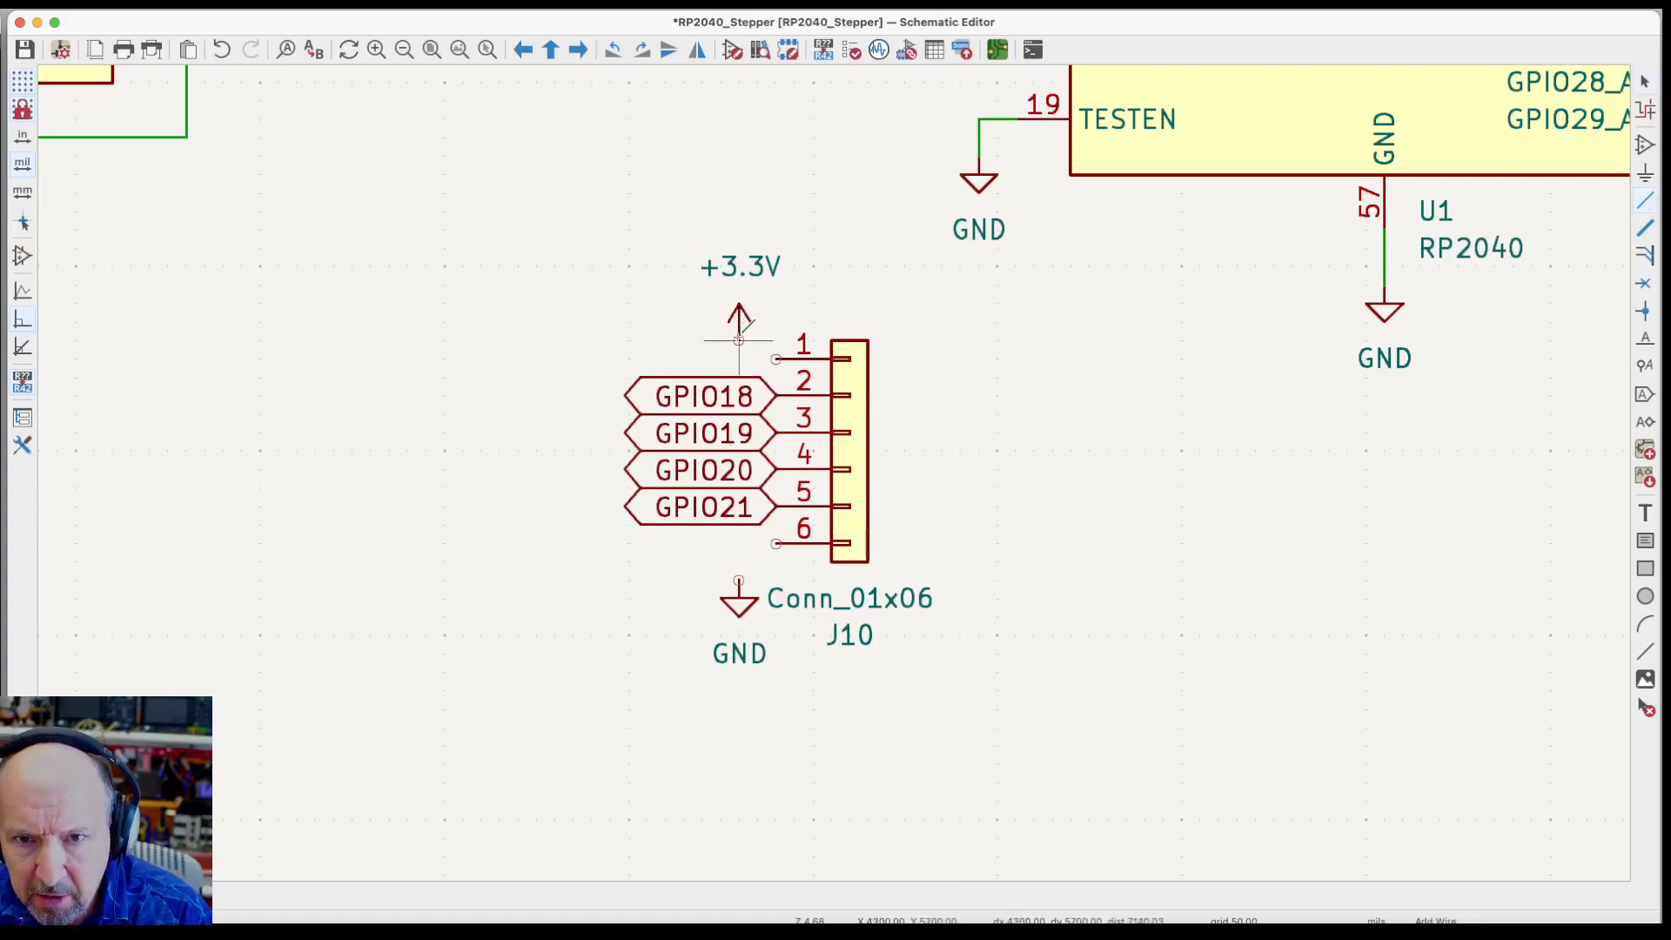
pyautogui.click(778, 357)
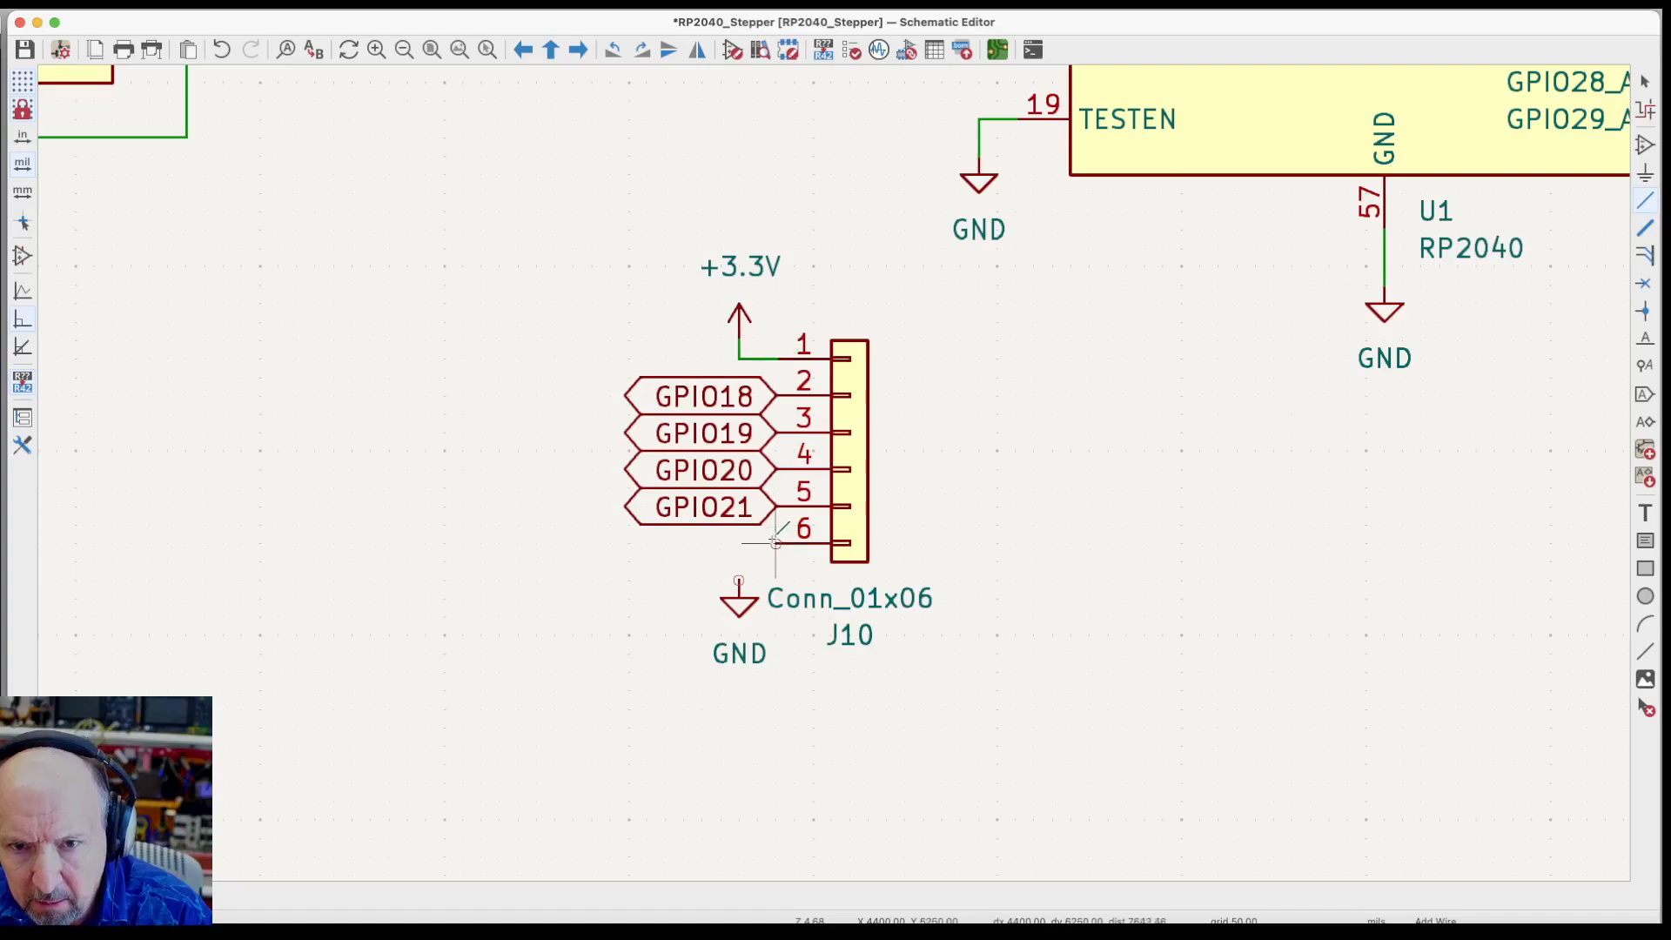
pyautogui.click(775, 543)
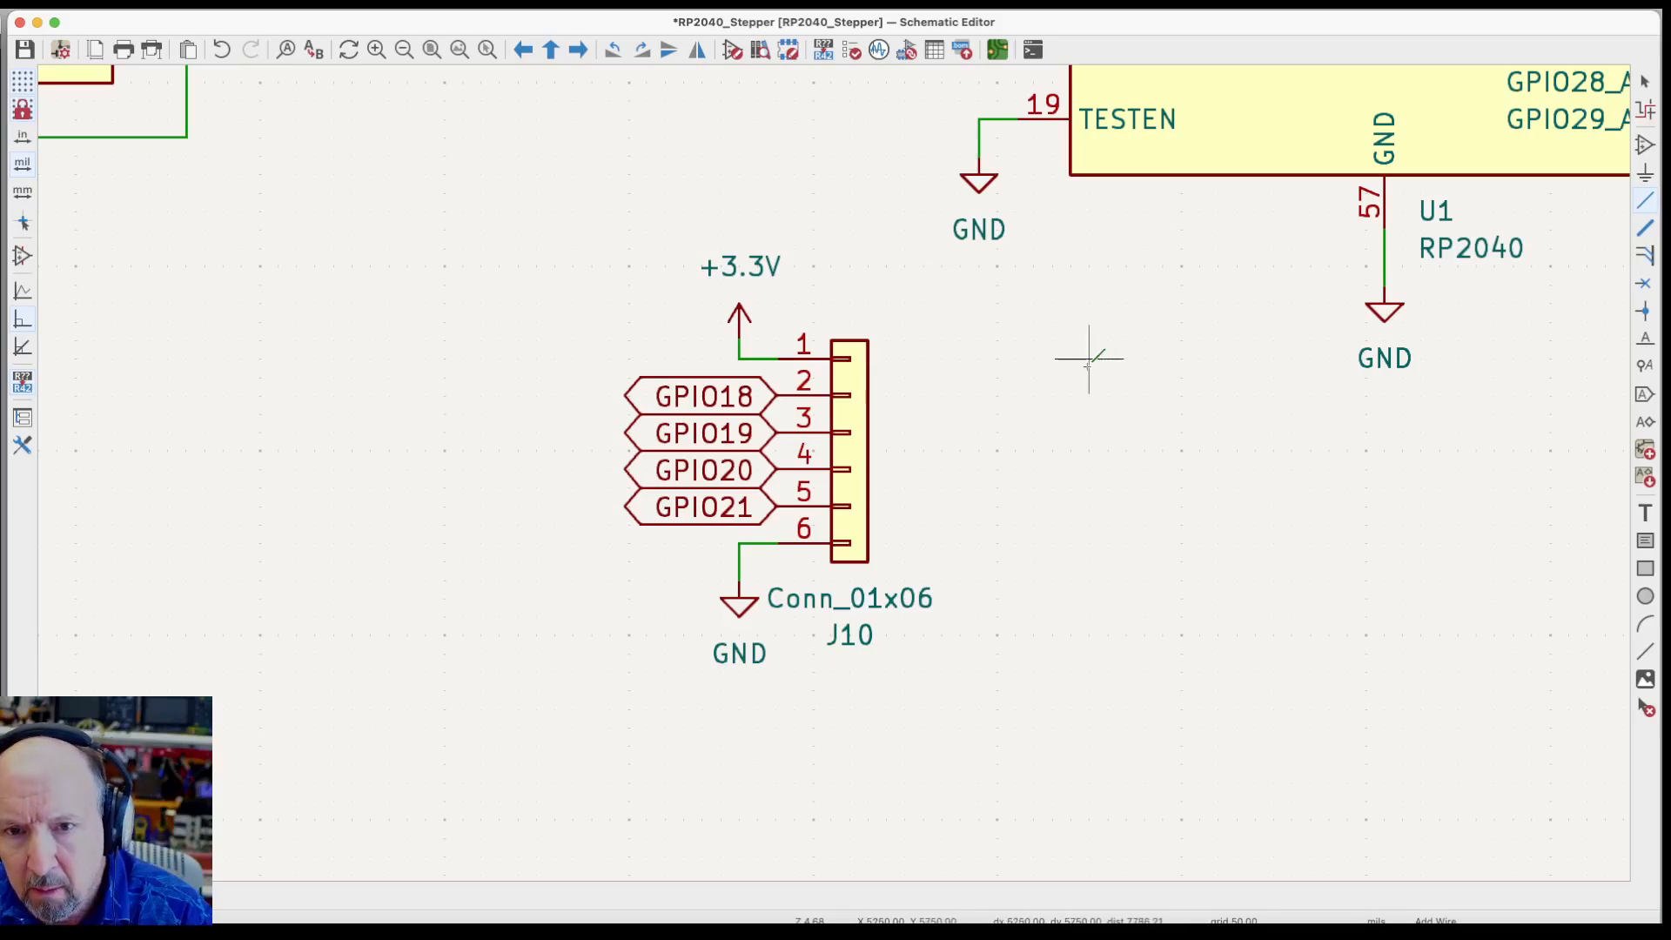
pyautogui.click(24, 49)
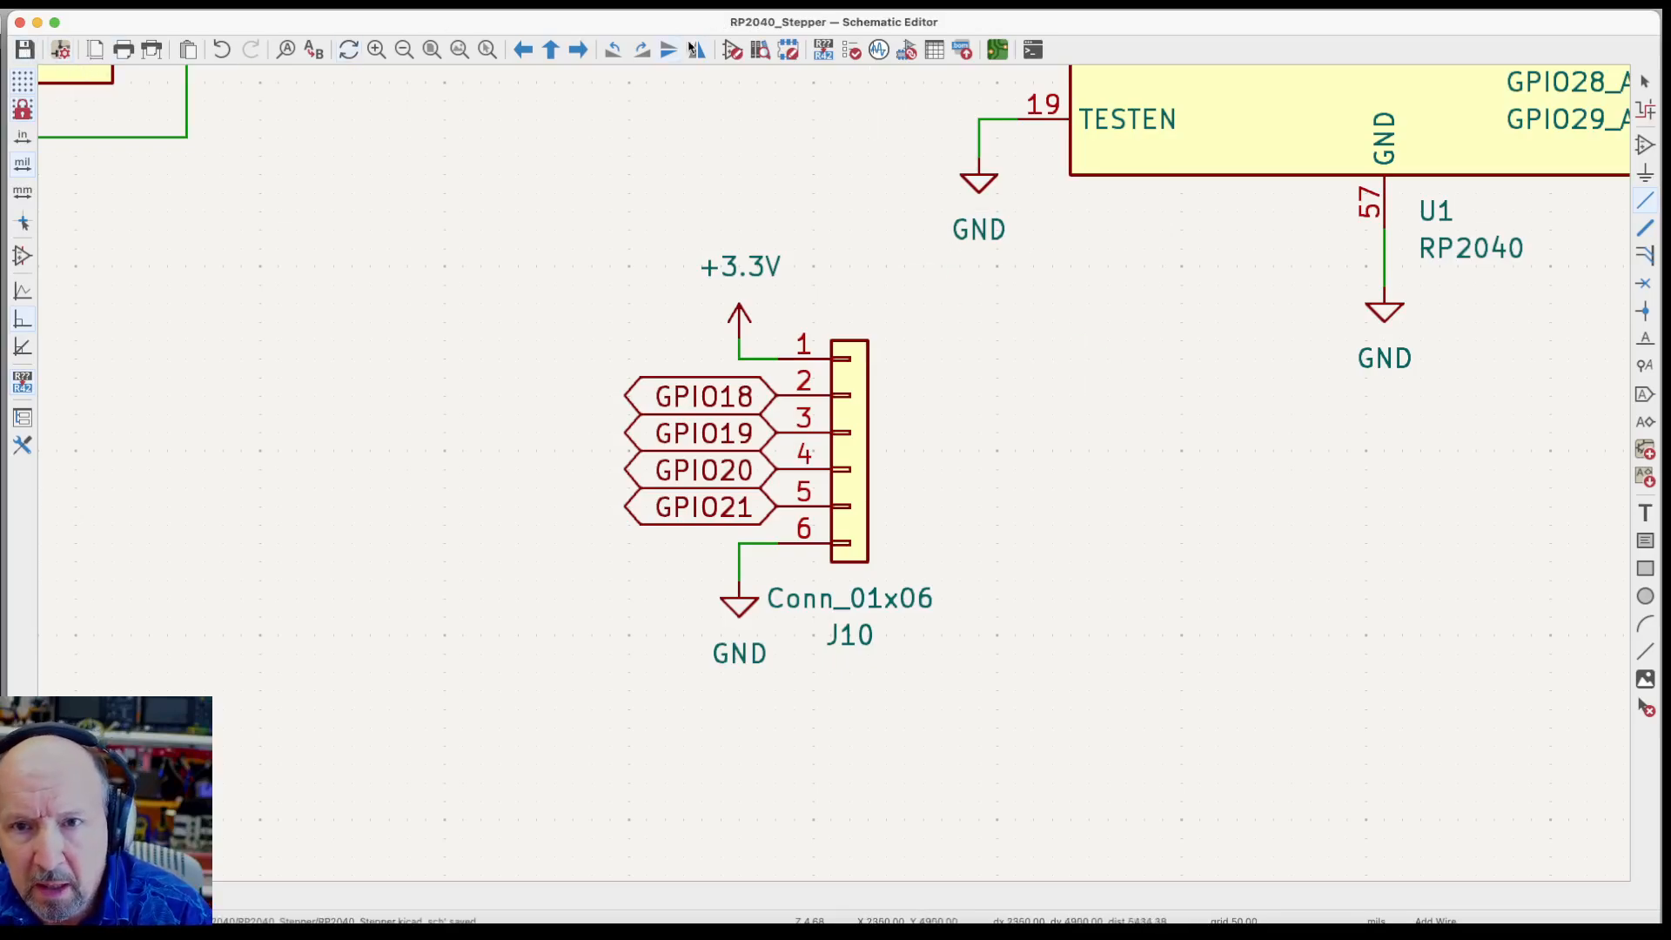
# Switch to the PCB Editor and update the board from the changed schematic
pyautogui.click(1005, 50)
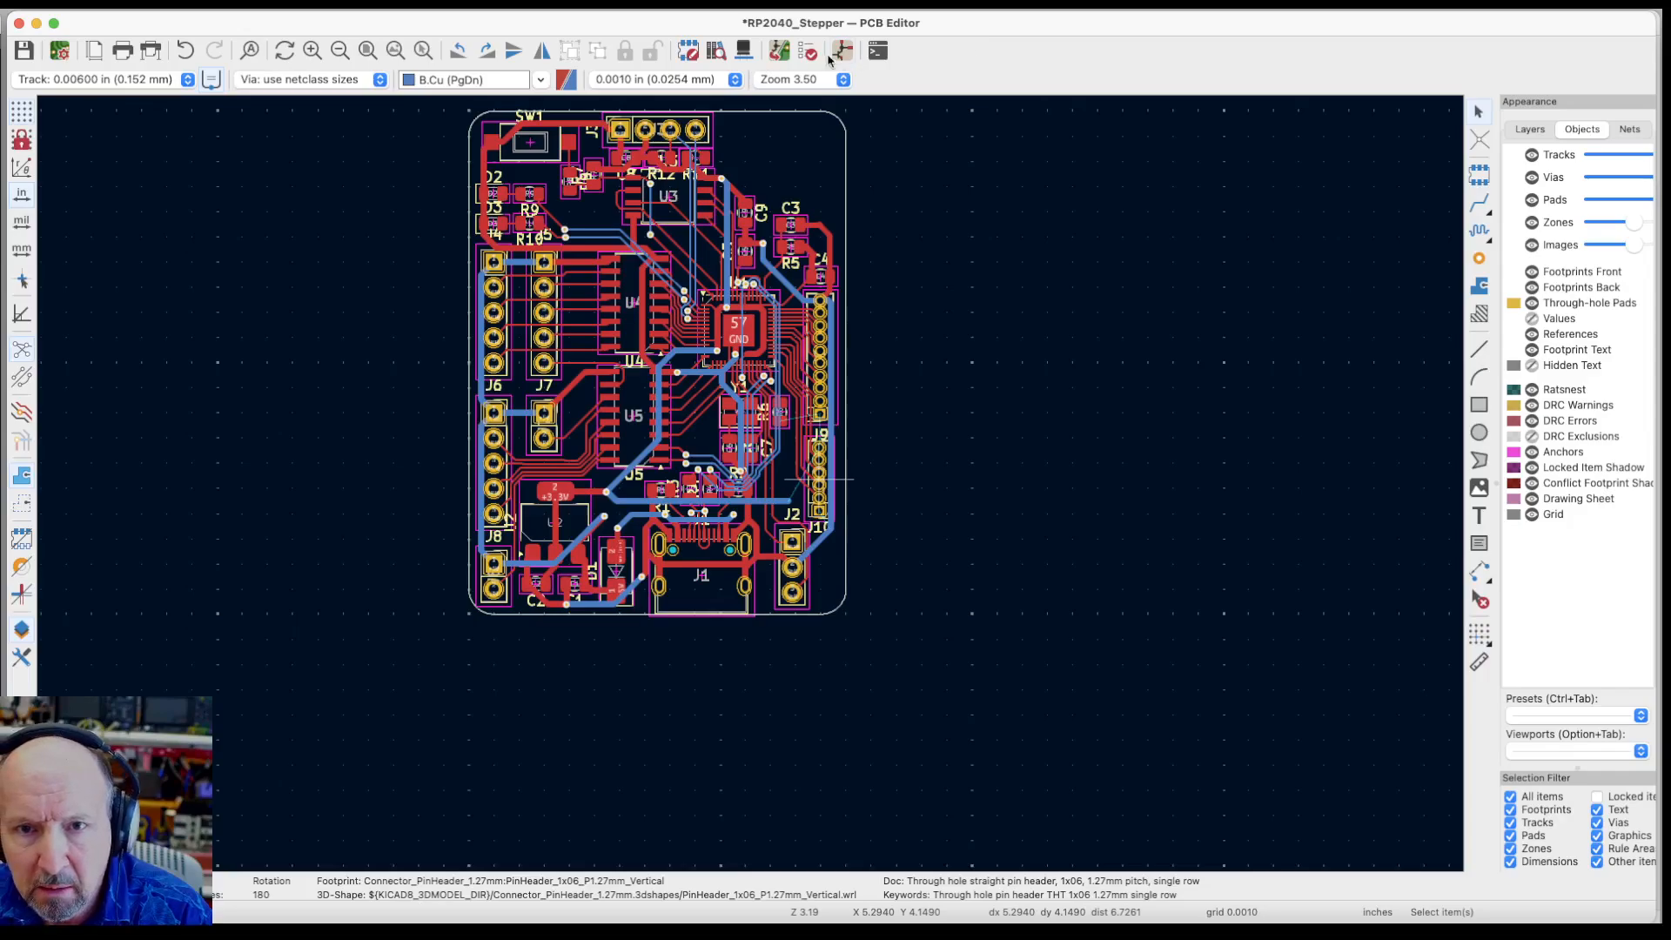
pyautogui.click(780, 50)
pyautogui.click(958, 592)
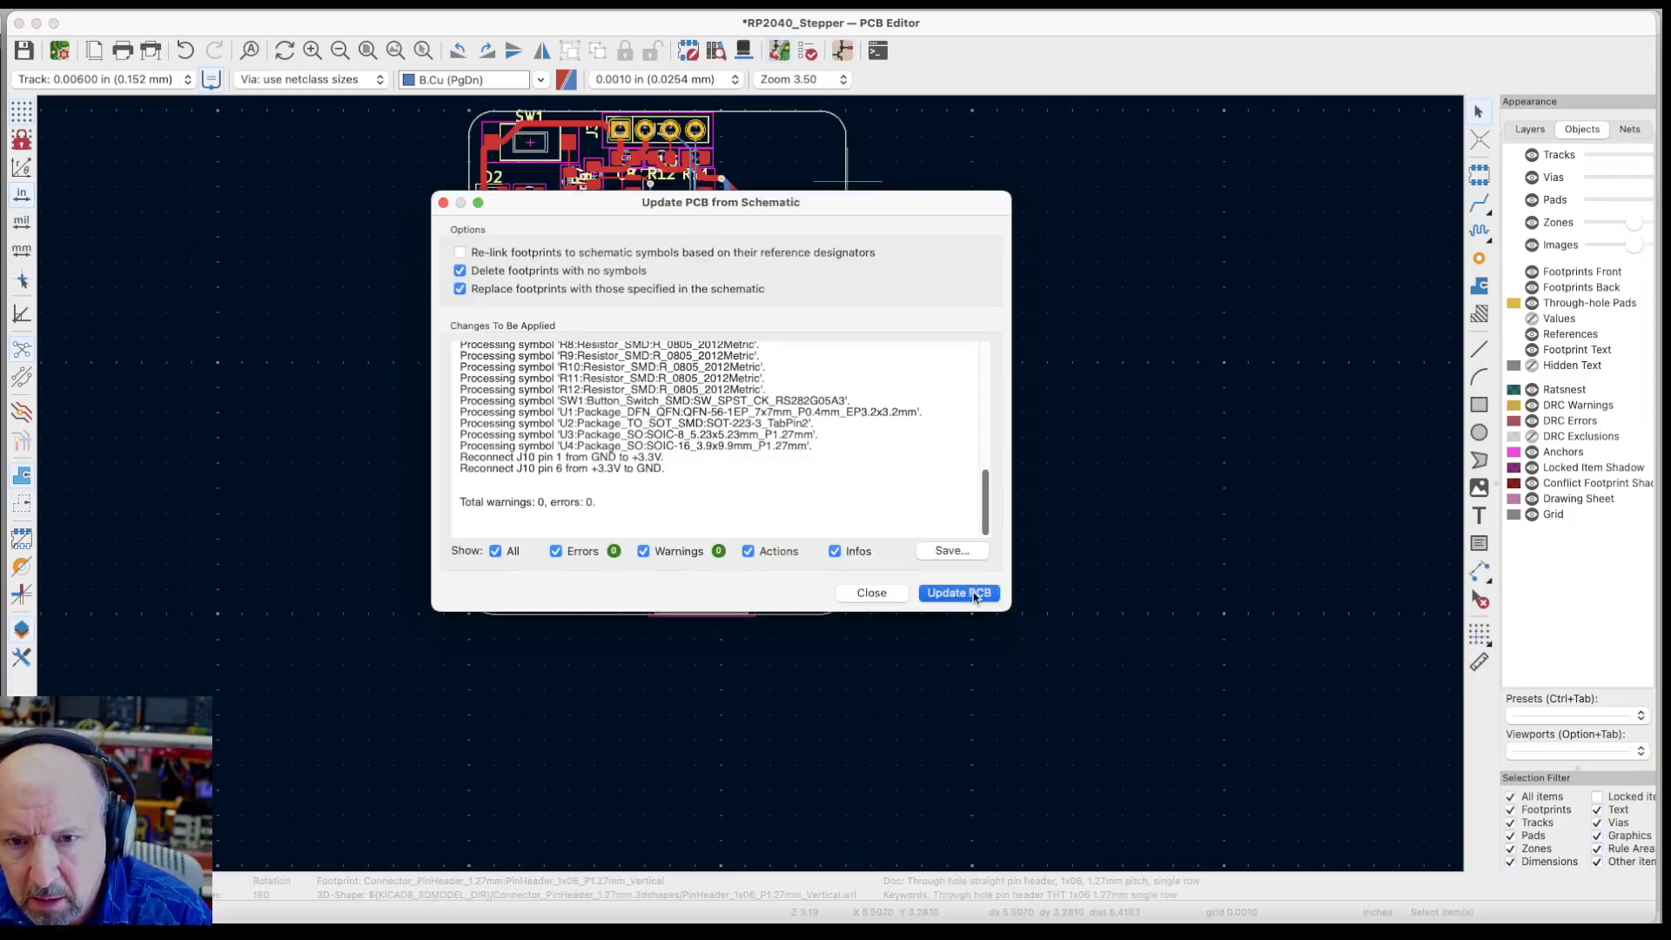
pyautogui.click(873, 592)
# Route a 0.024 in back copper track from J10 pin 6 to the vertical GND track along the board edge
pyautogui.scroll(7, 850, 542)
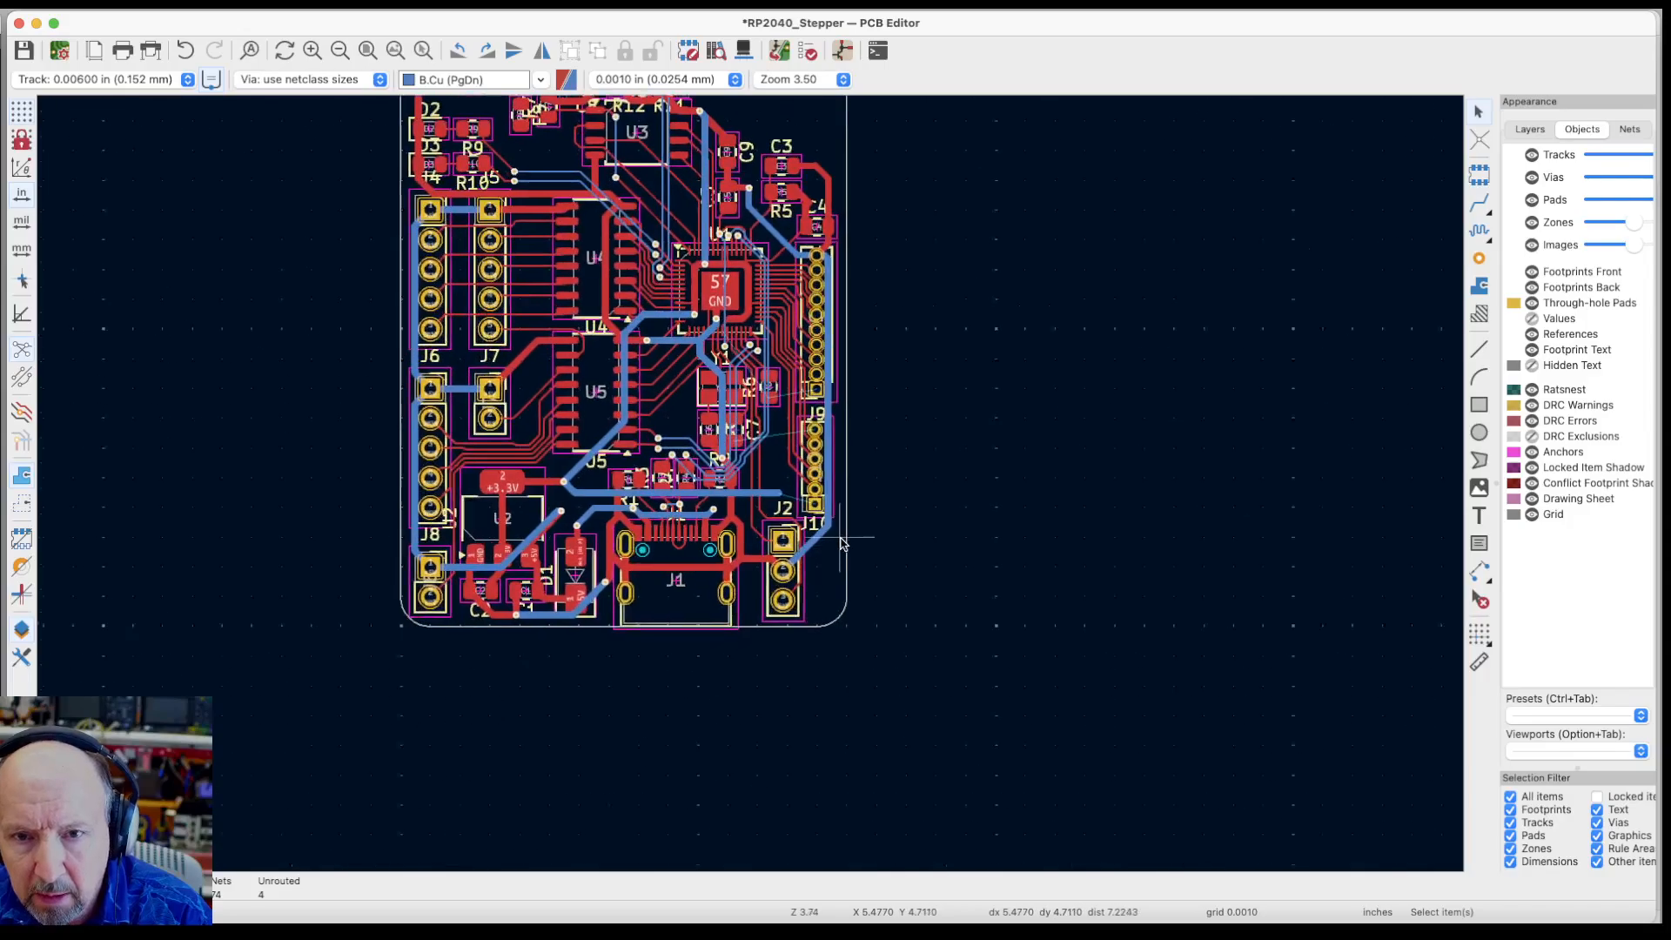
pyautogui.scroll(-3, 809, 449)
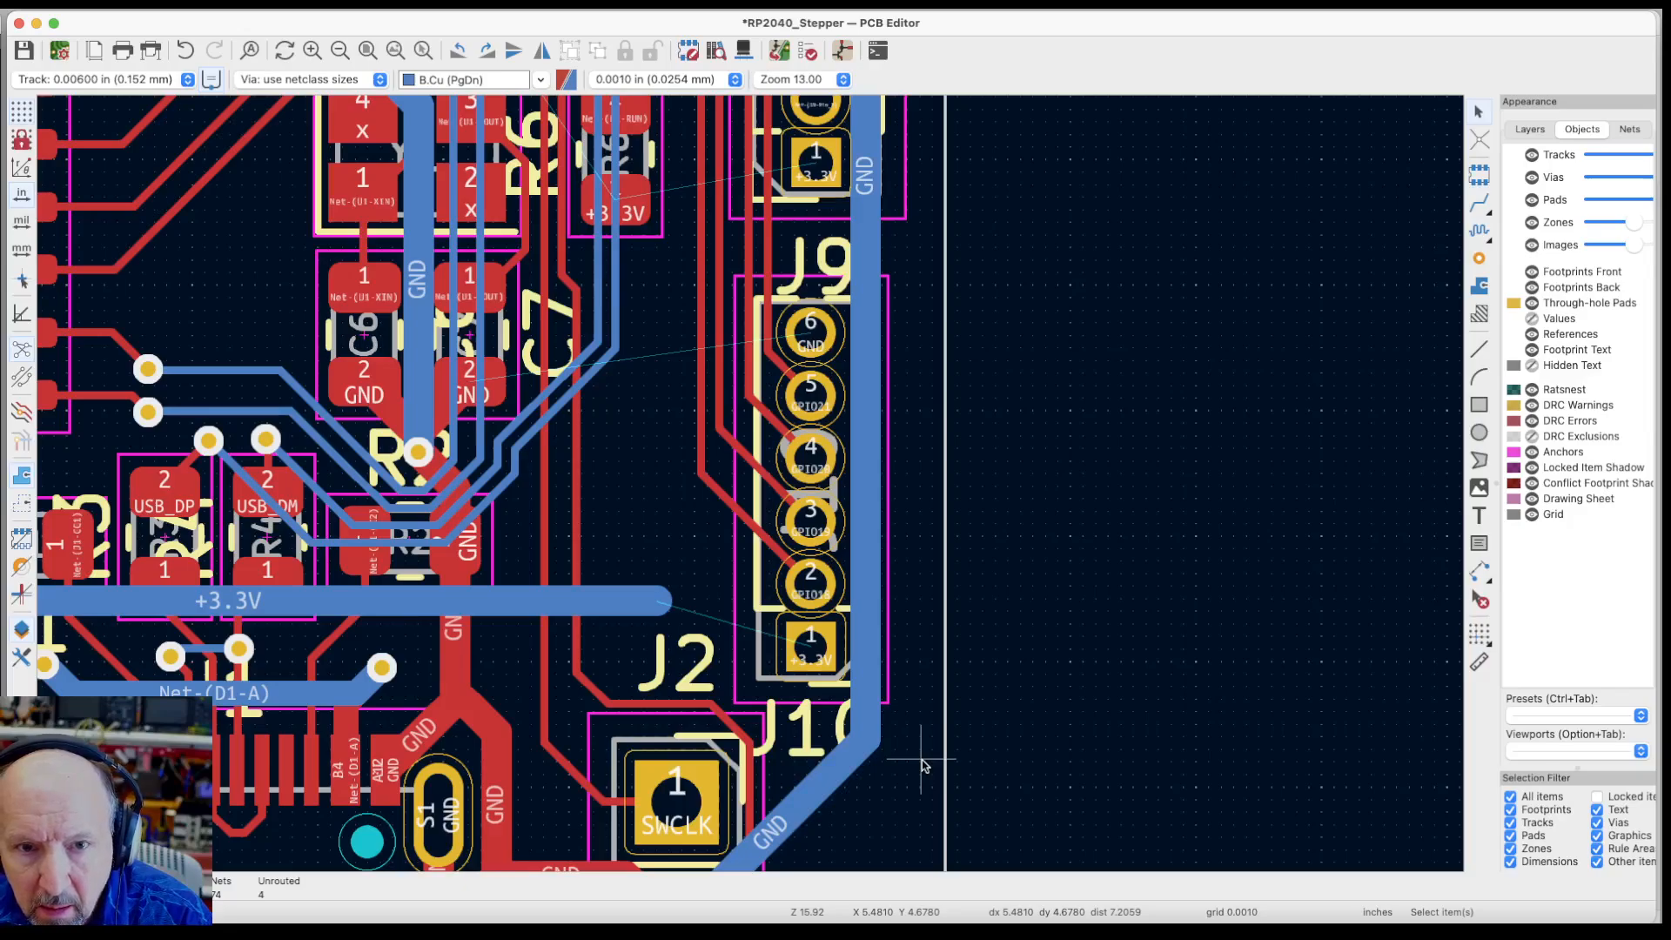
pyautogui.scroll(-3, 925, 766)
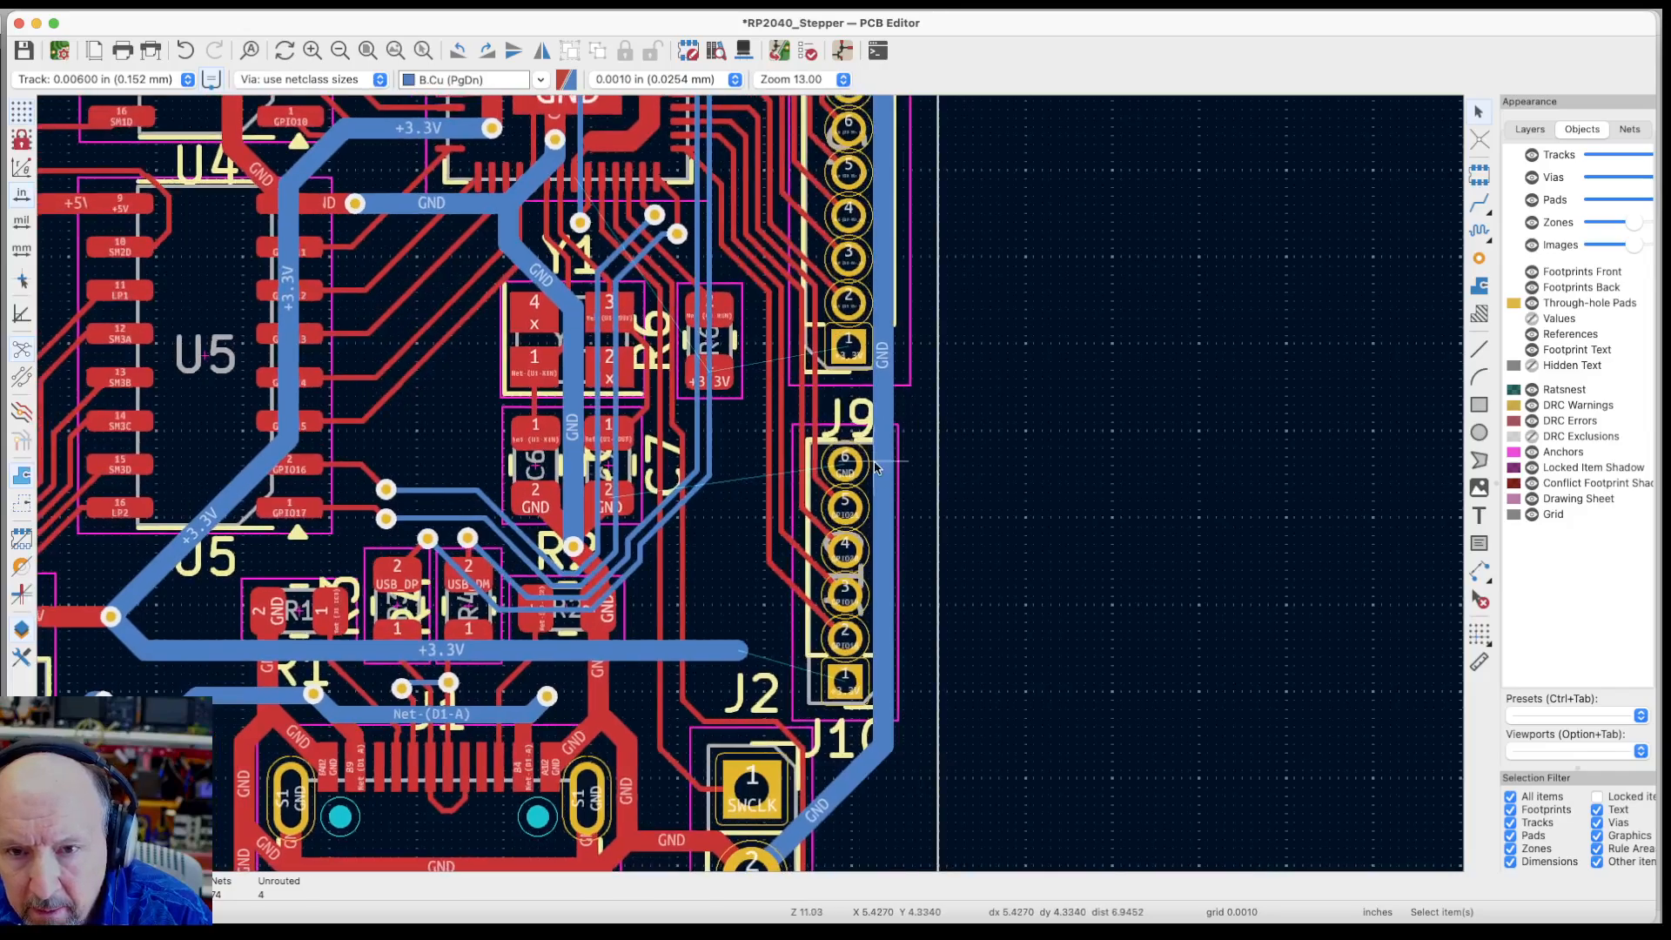
pyautogui.scroll(10, 877, 476)
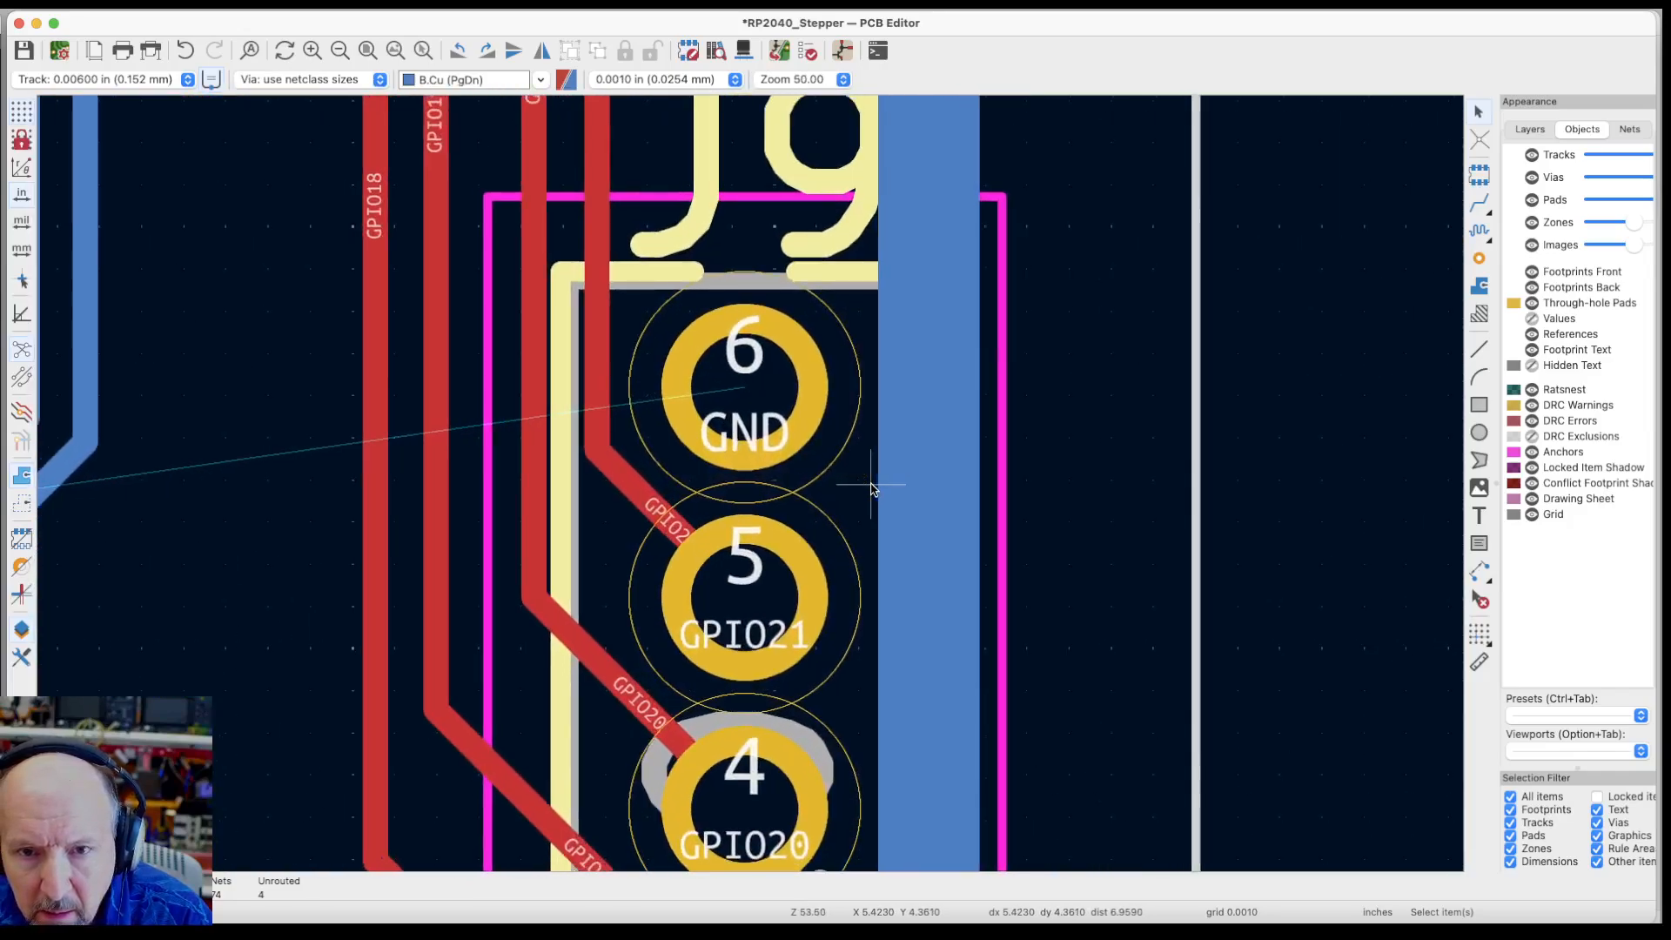
pyautogui.click(1481, 204)
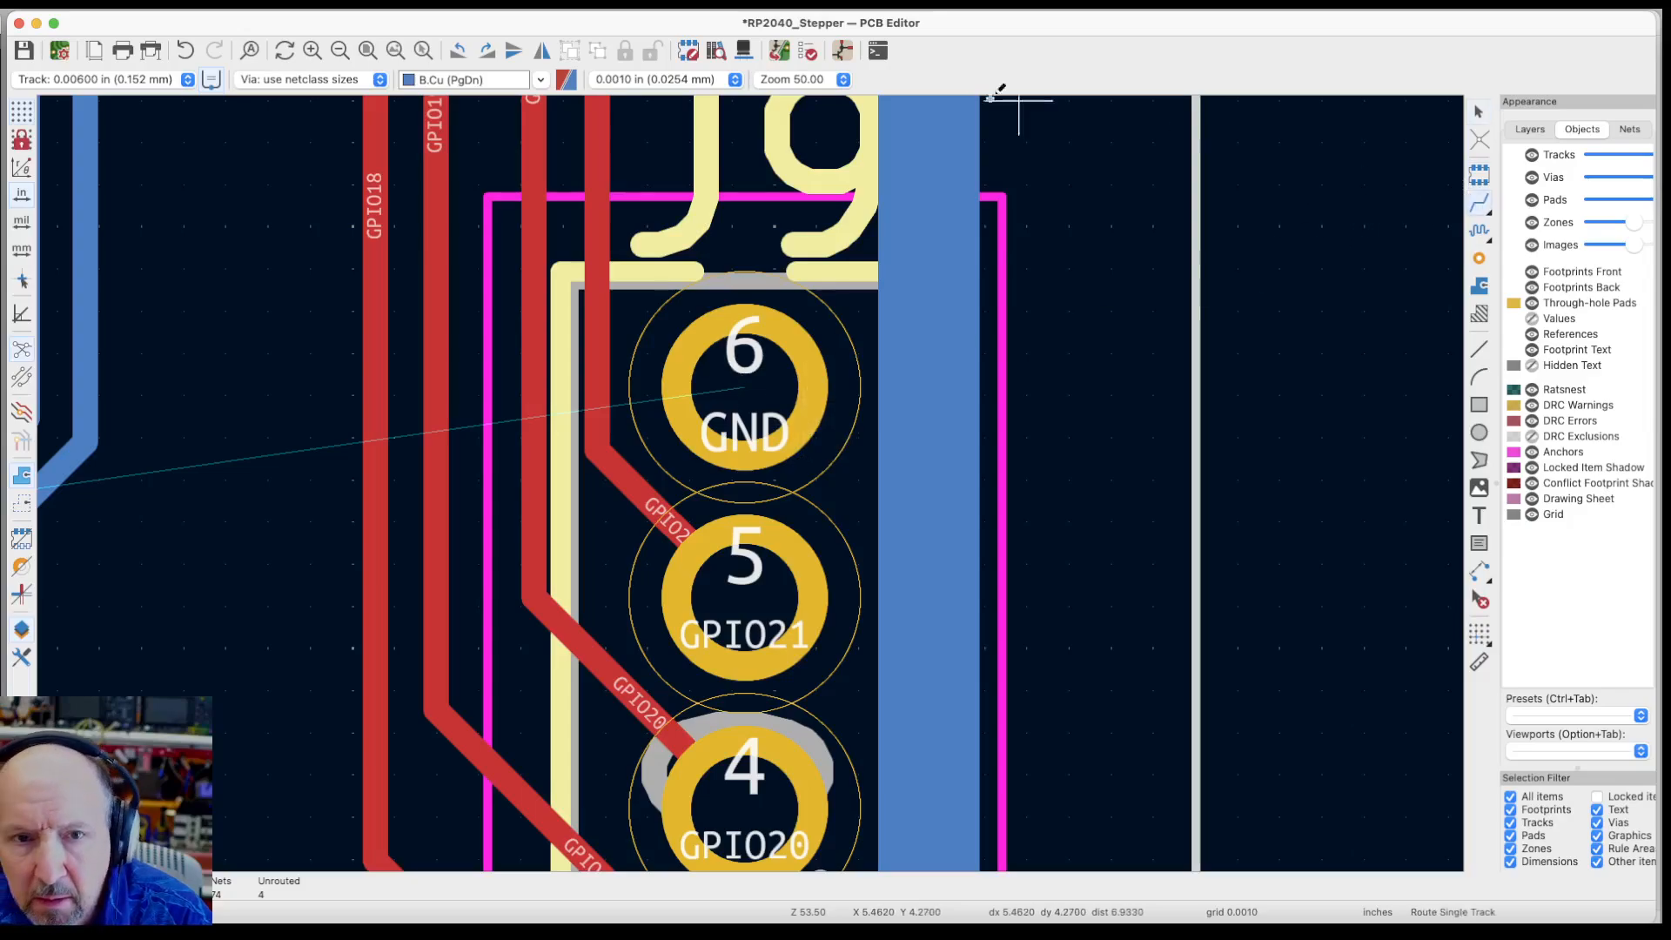
pyautogui.click(187, 79)
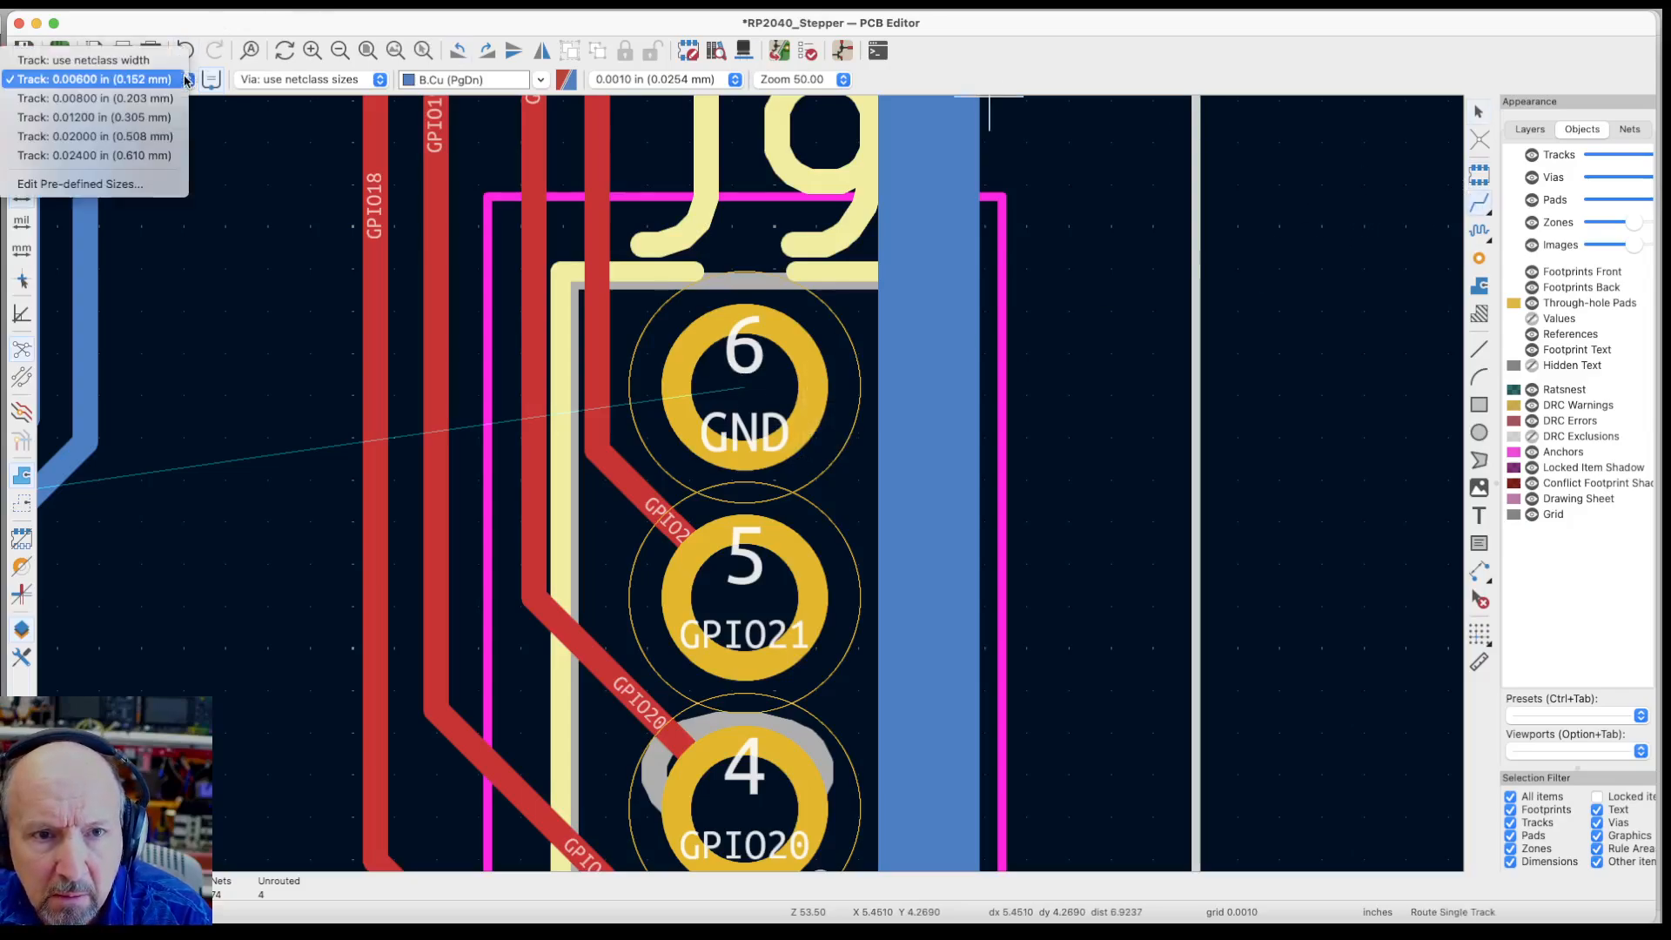
pyautogui.click(96, 154)
pyautogui.click(744, 386)
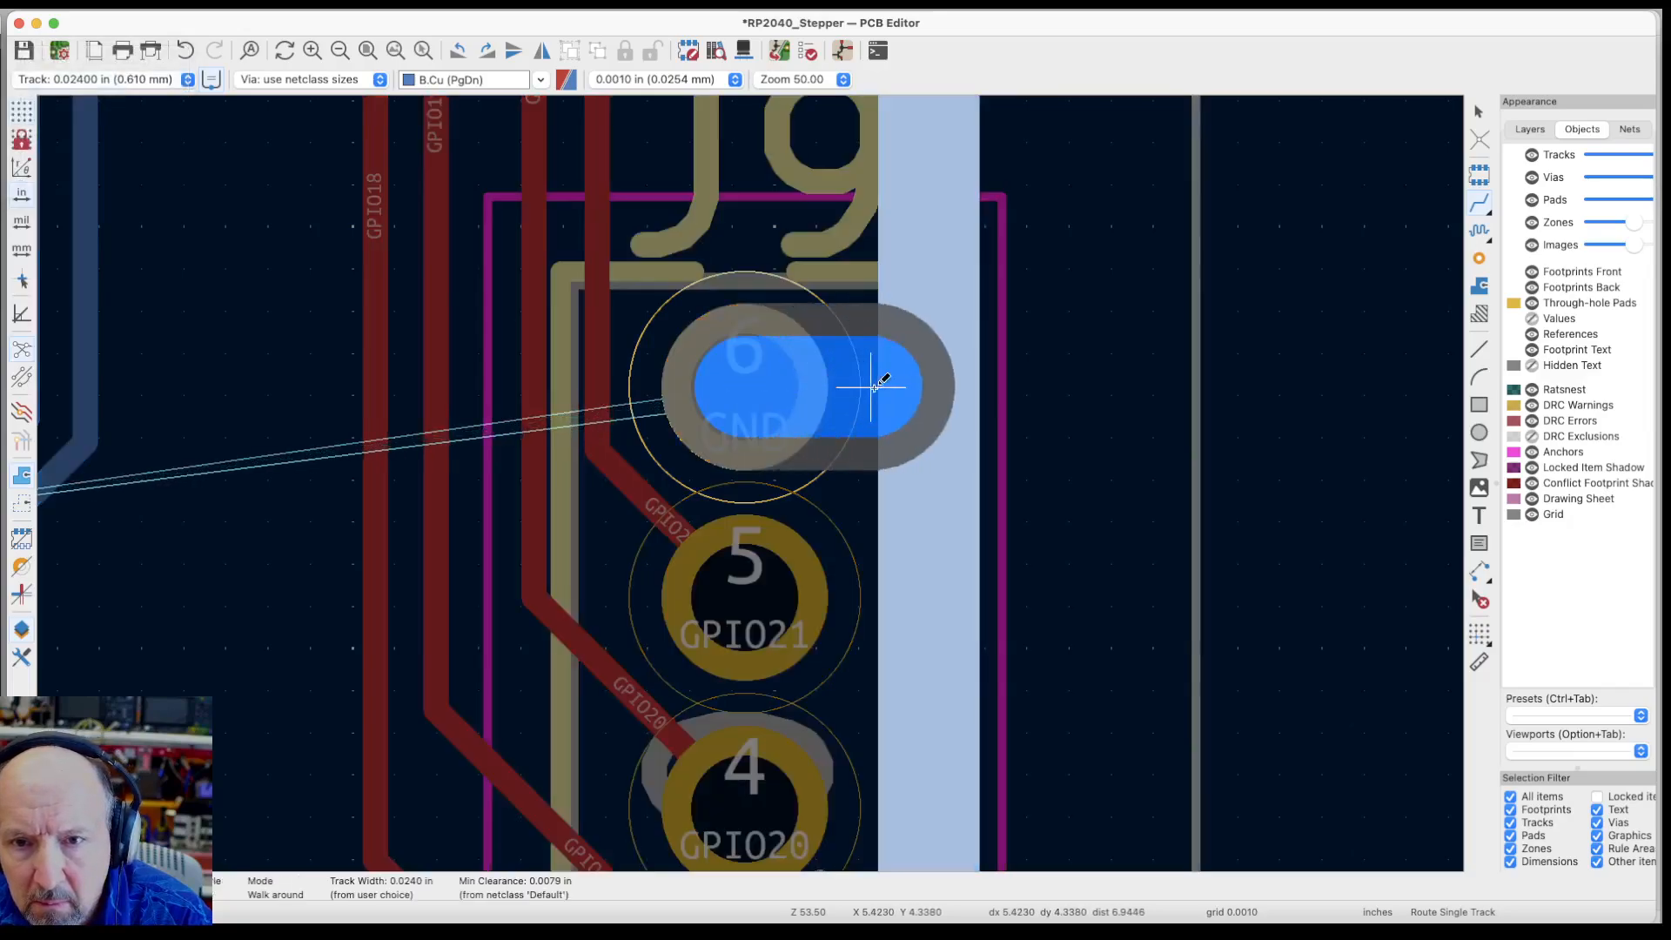
pyautogui.click(921, 383)
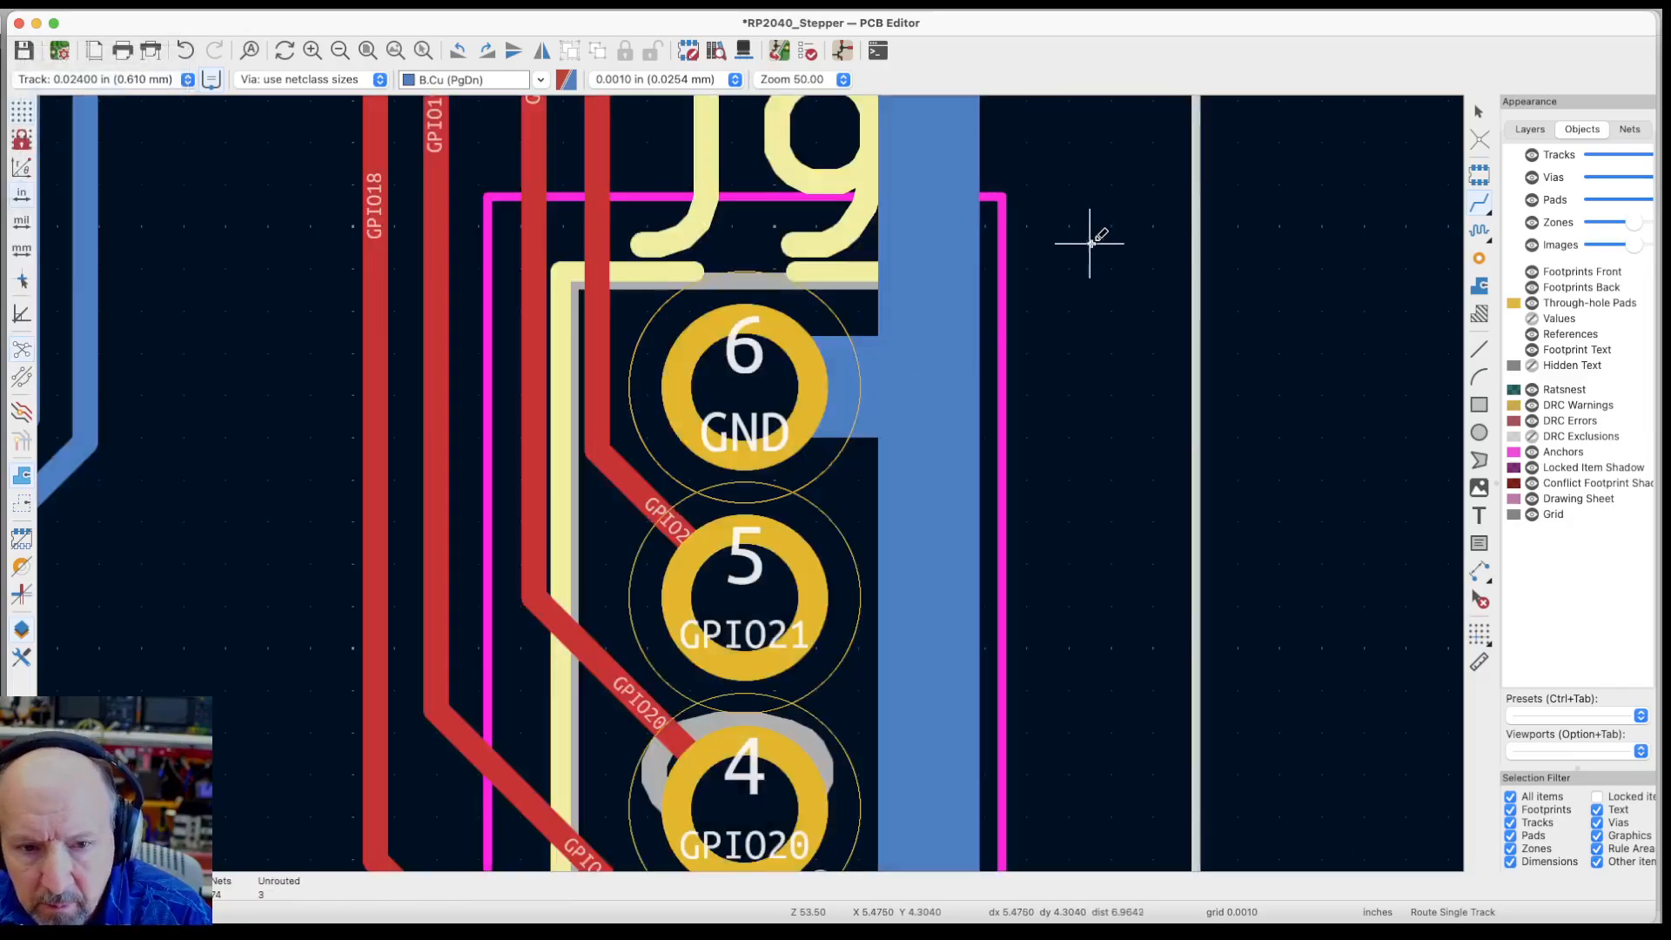
# Extend the open end of the 0.024 in +3.3V back copper track to J10 pin 1
pyautogui.scroll(-5, 1103, 237)
pyautogui.scroll(-1, 1103, 233)
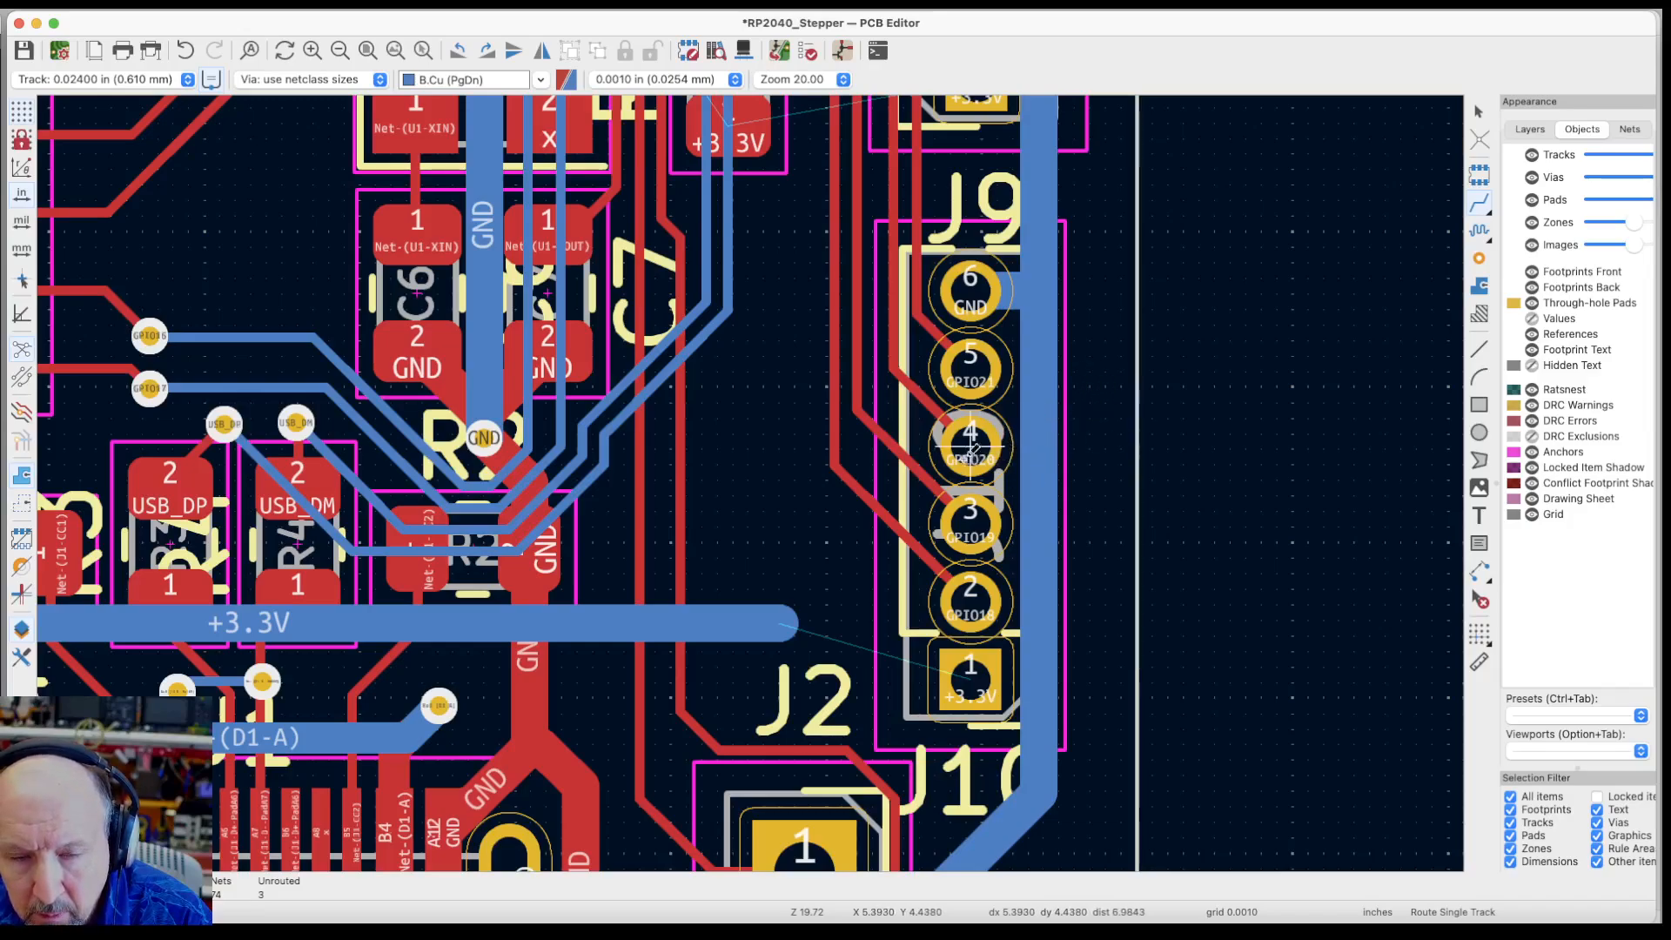
pyautogui.click(782, 620)
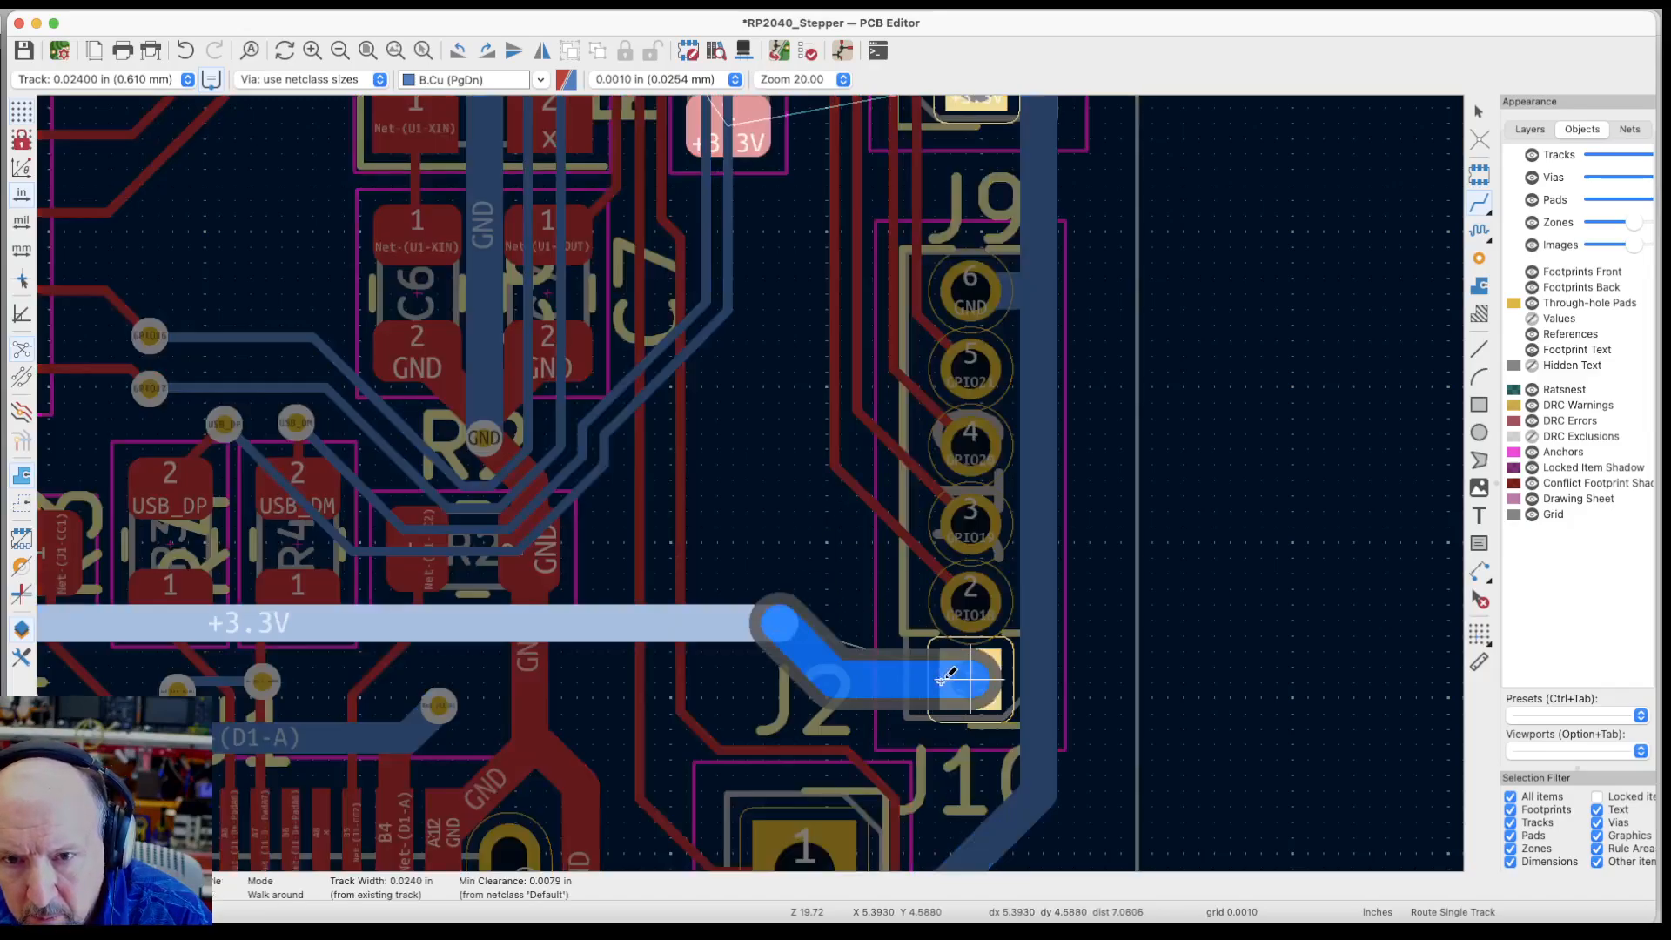
pyautogui.click(955, 677)
# Route a 0.024 in back copper +3.3V track from J9 pin 1 diagonally toward R6 and end it with a via
pyautogui.scroll(-3, 860, 581)
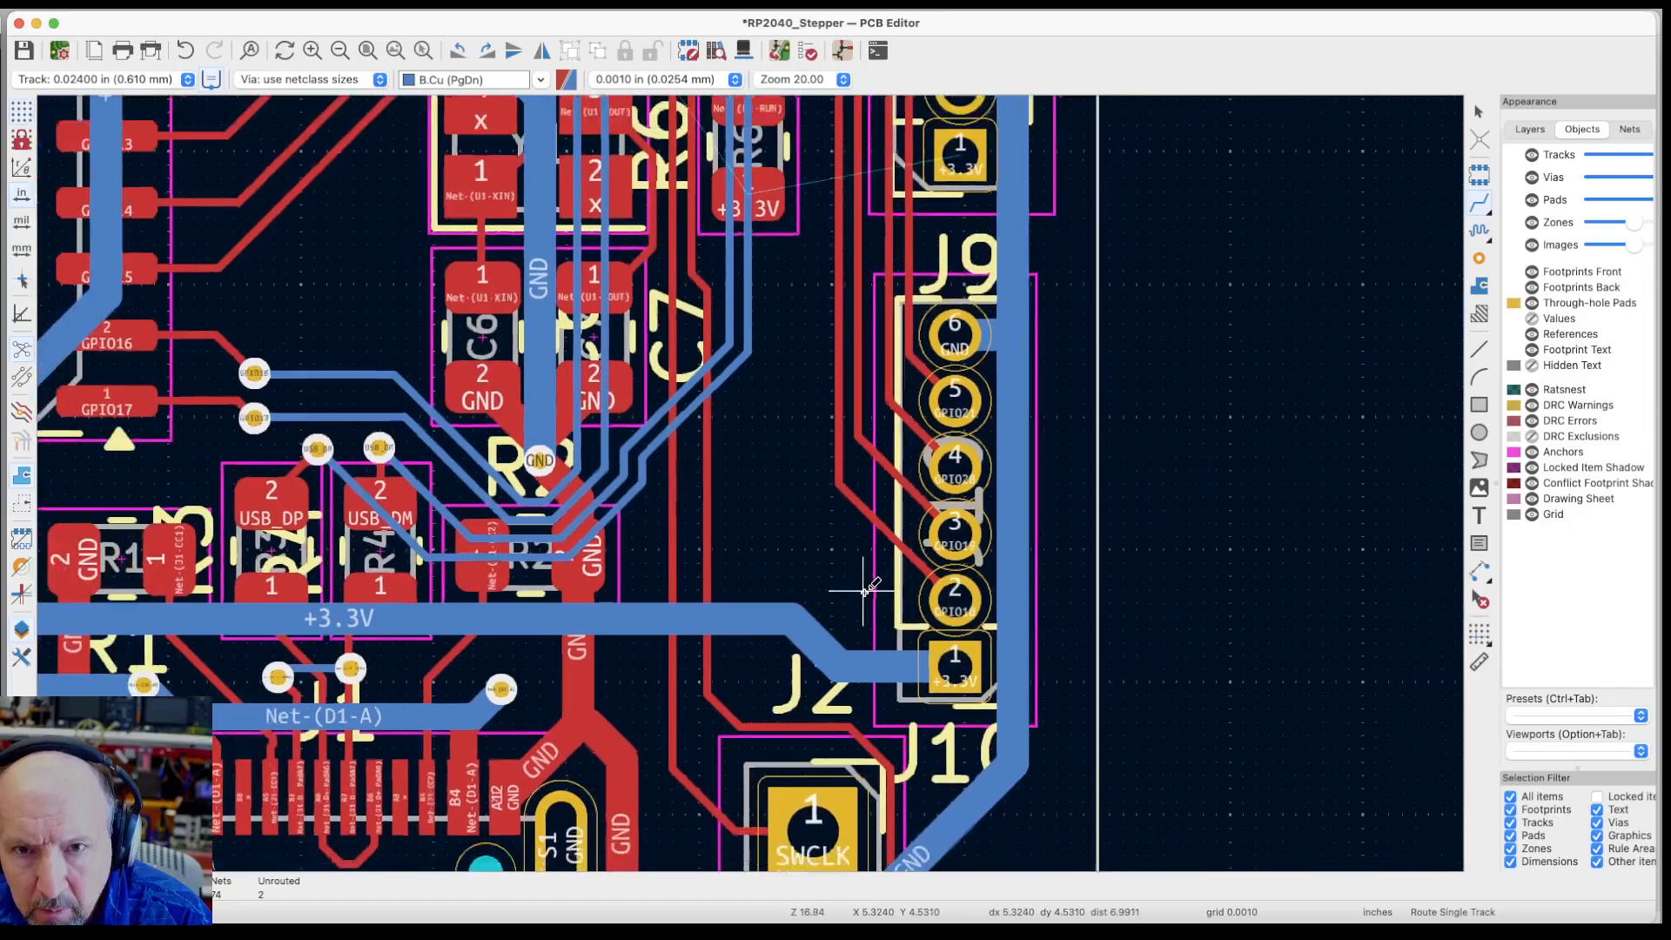
pyautogui.scroll(3, 877, 261)
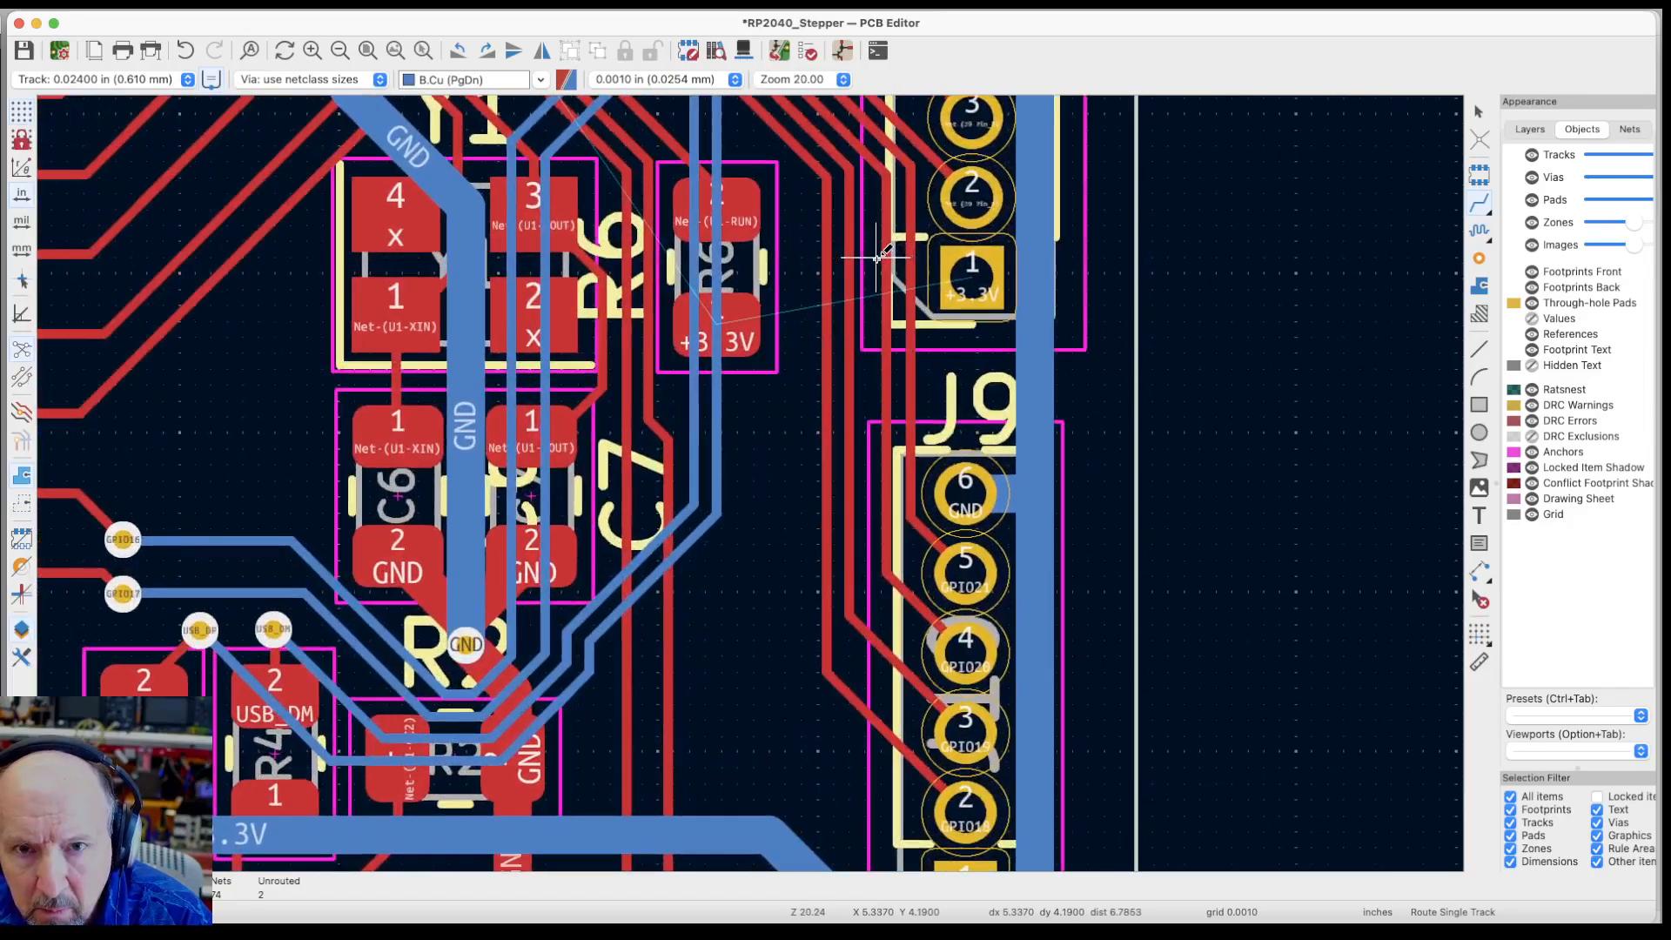
pyautogui.scroll(-3, 878, 257)
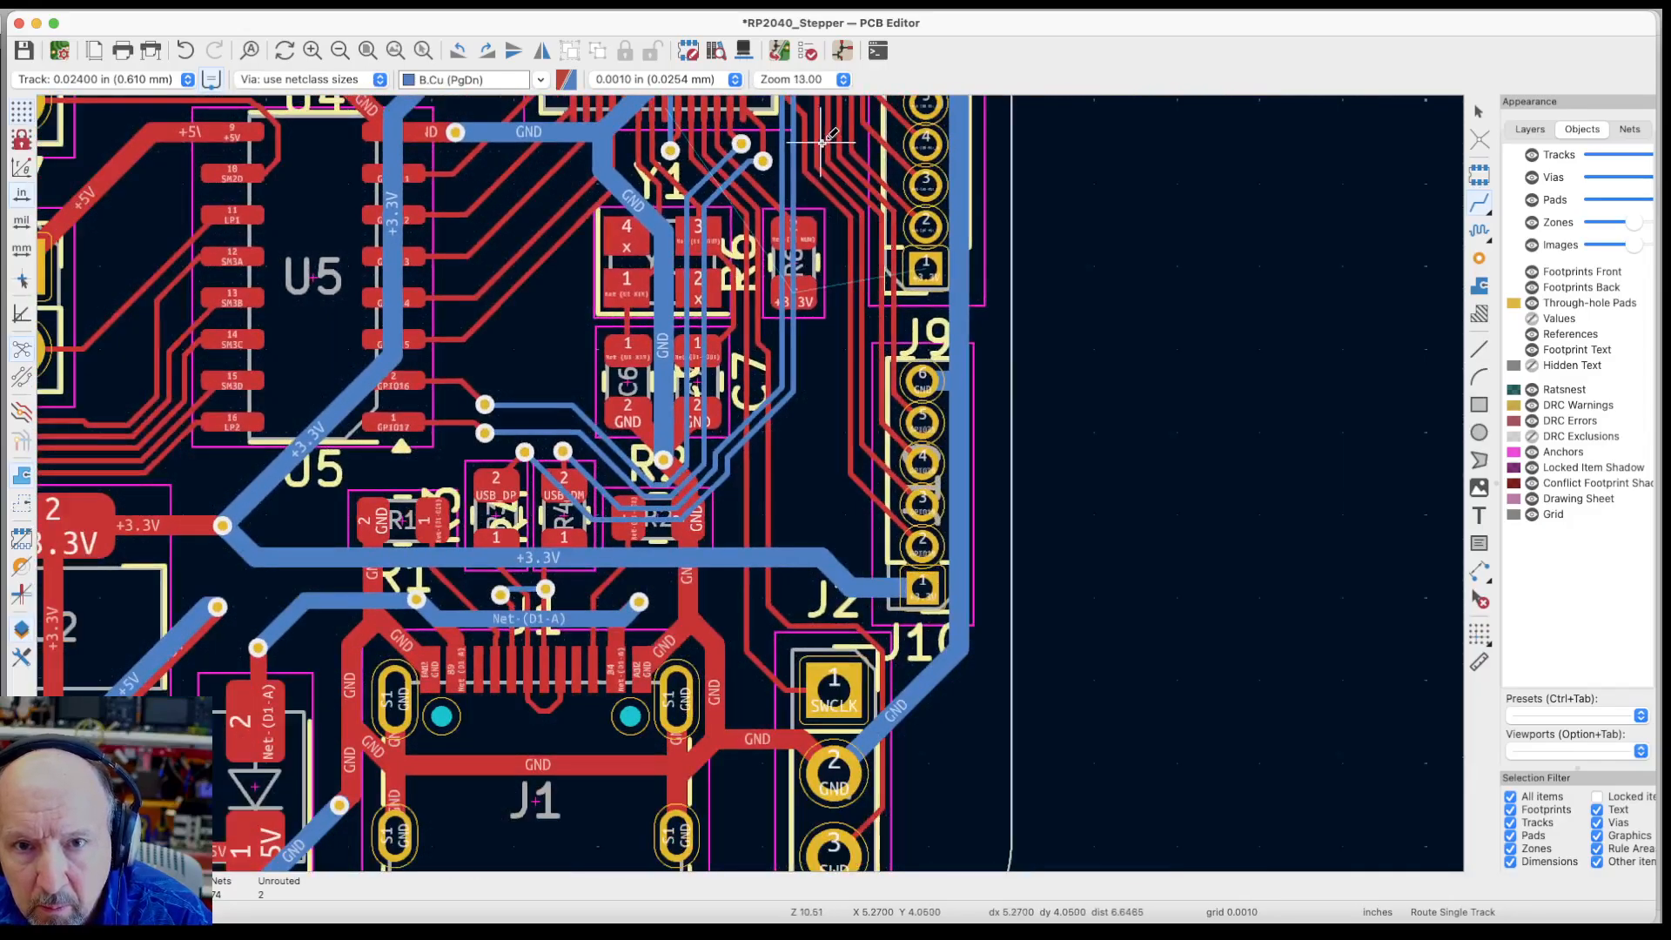
pyautogui.scroll(3, 819, 137)
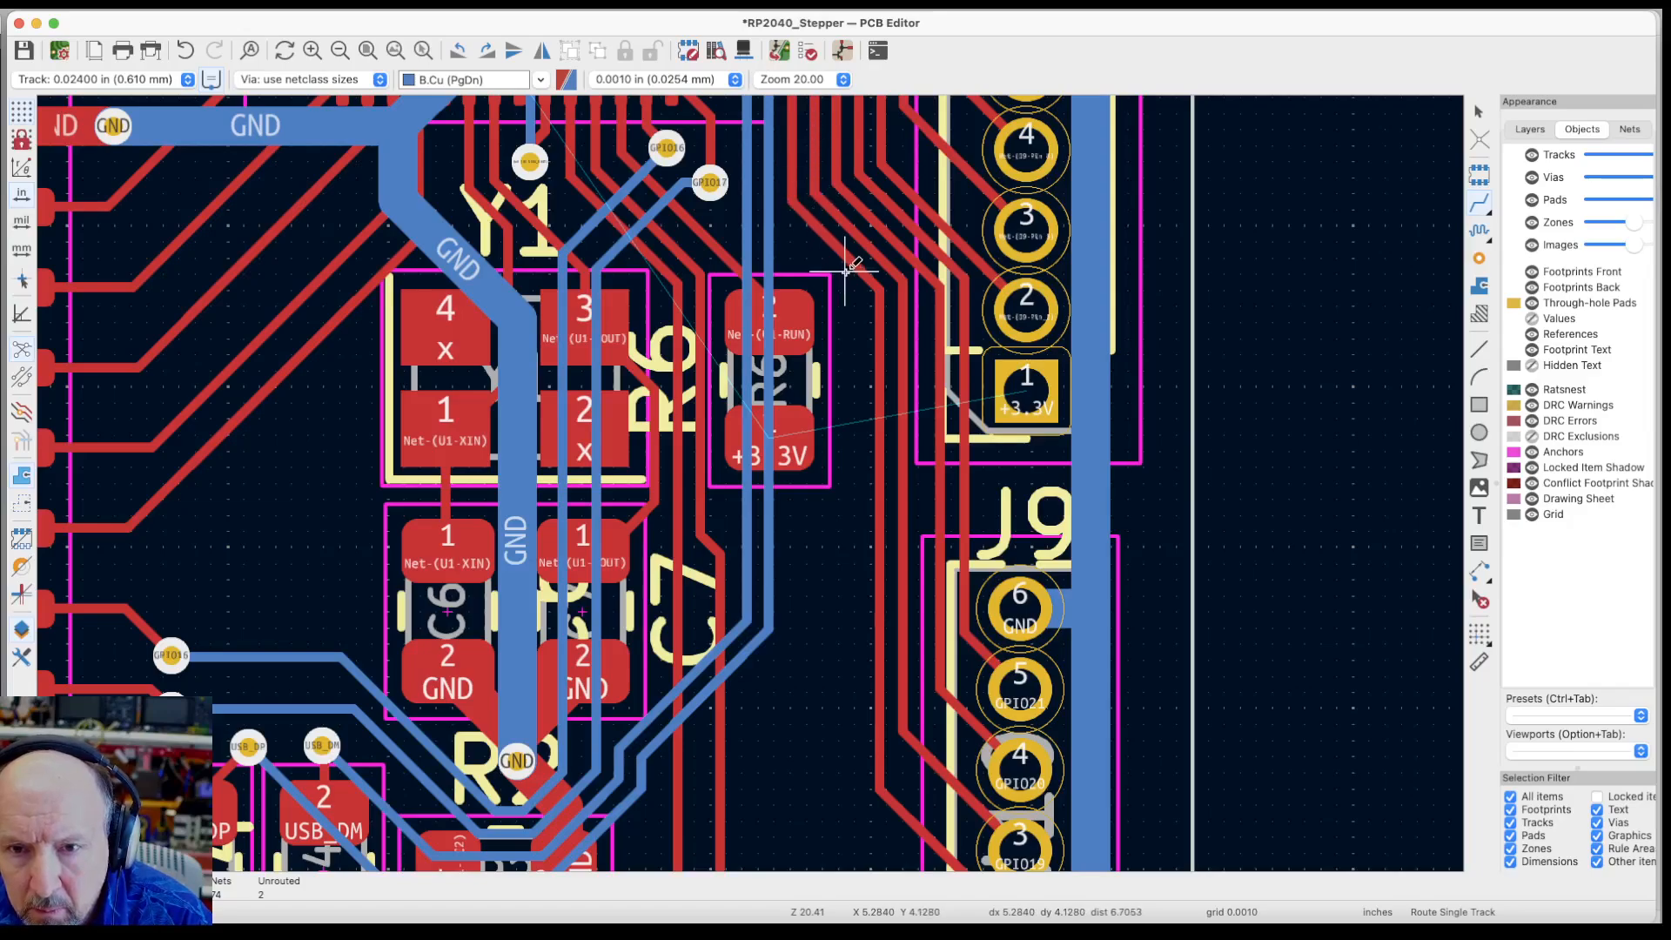
pyautogui.click(1025, 391)
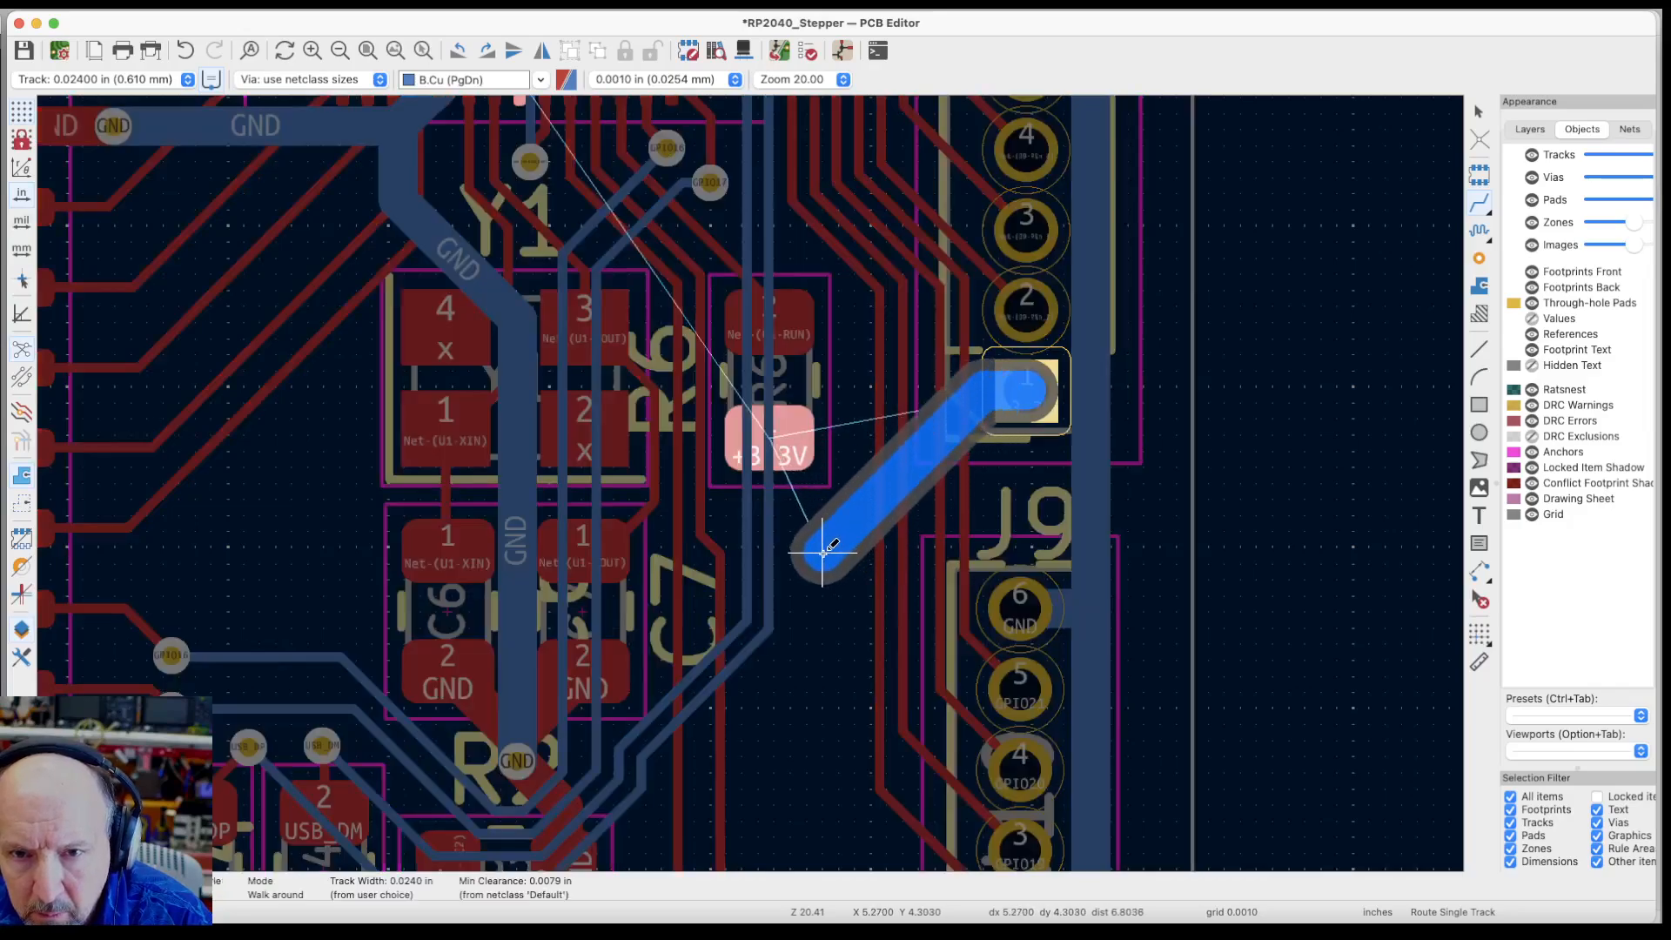
pyautogui.click(823, 551)
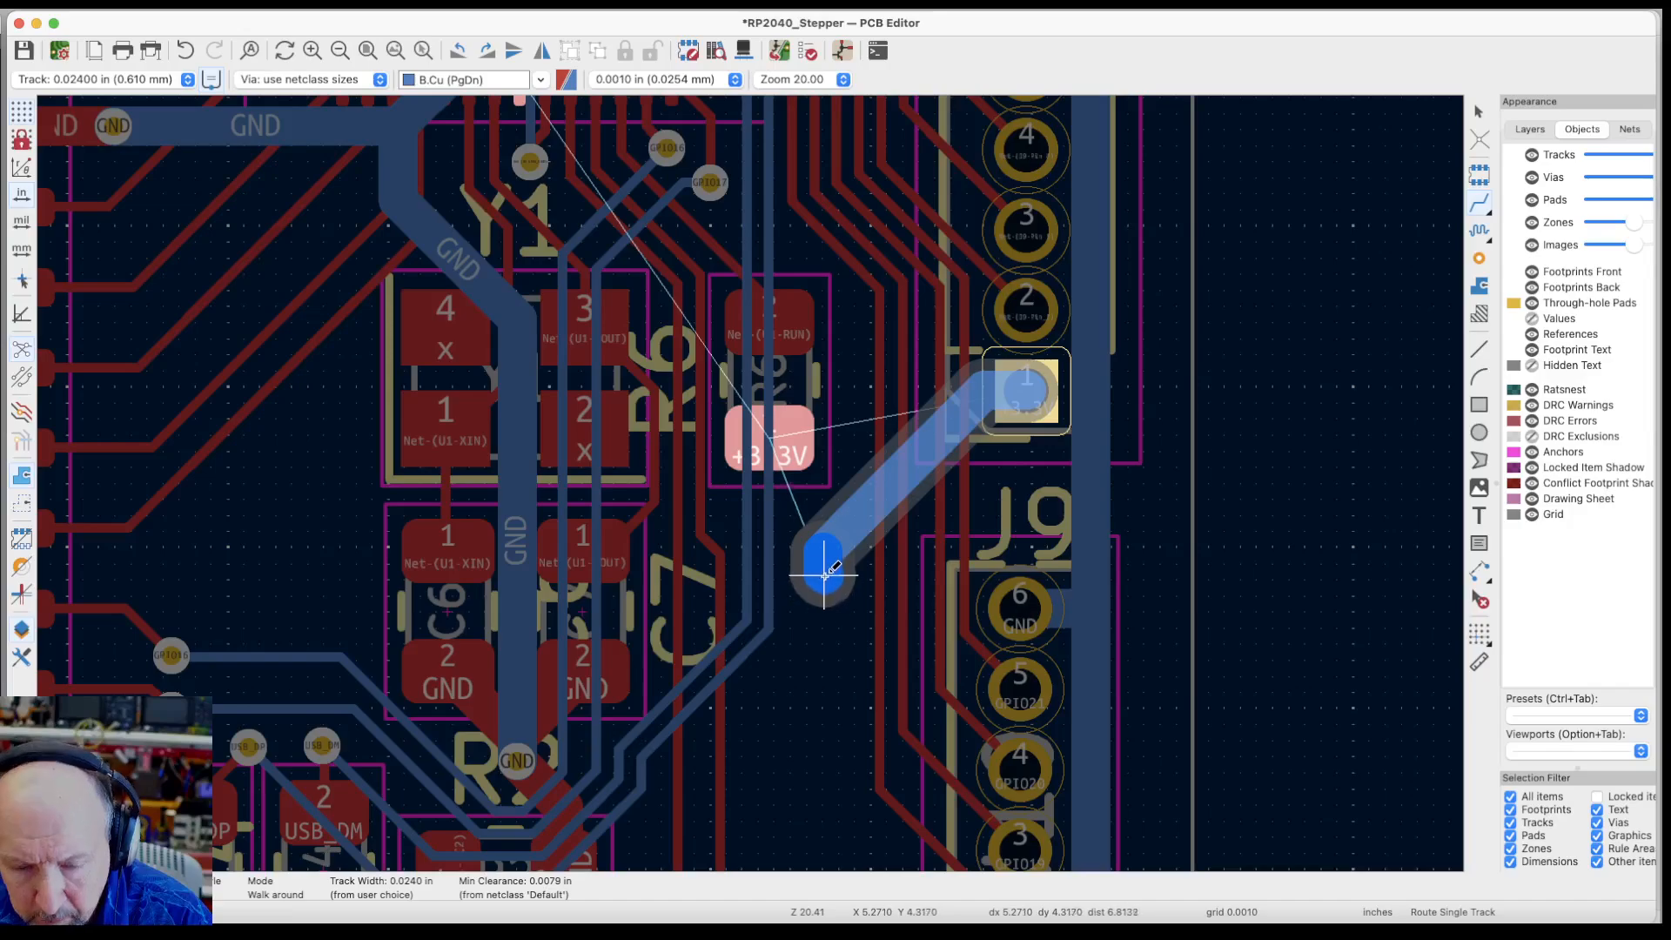
pyautogui.press('v')
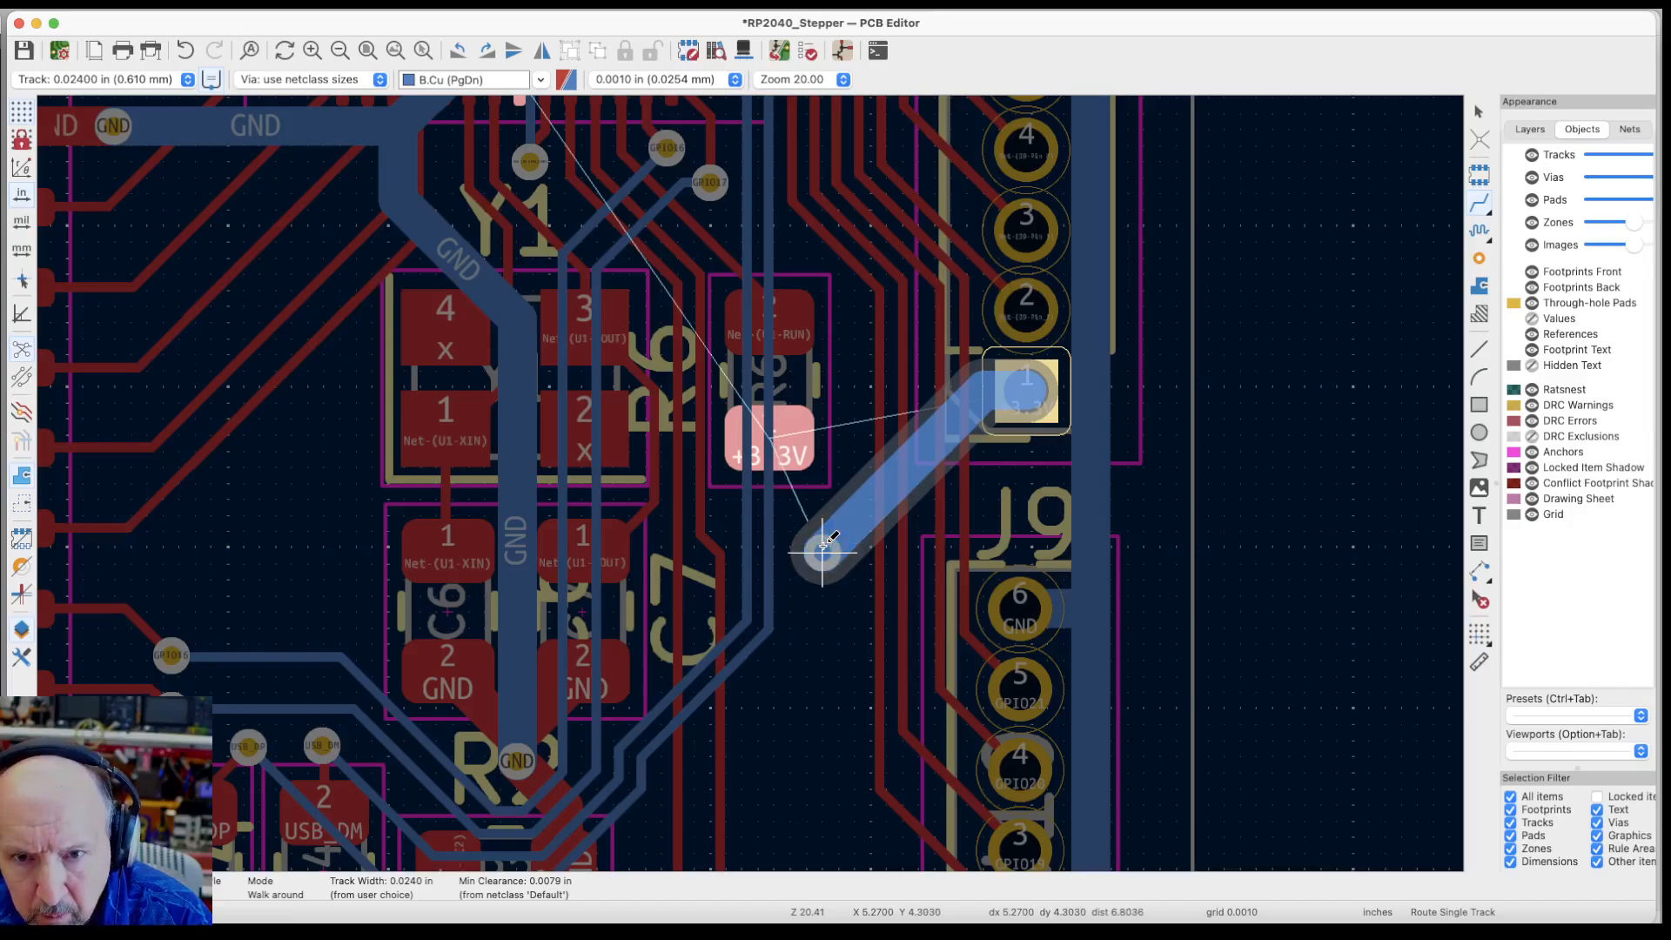
pyautogui.doubleClick(823, 551)
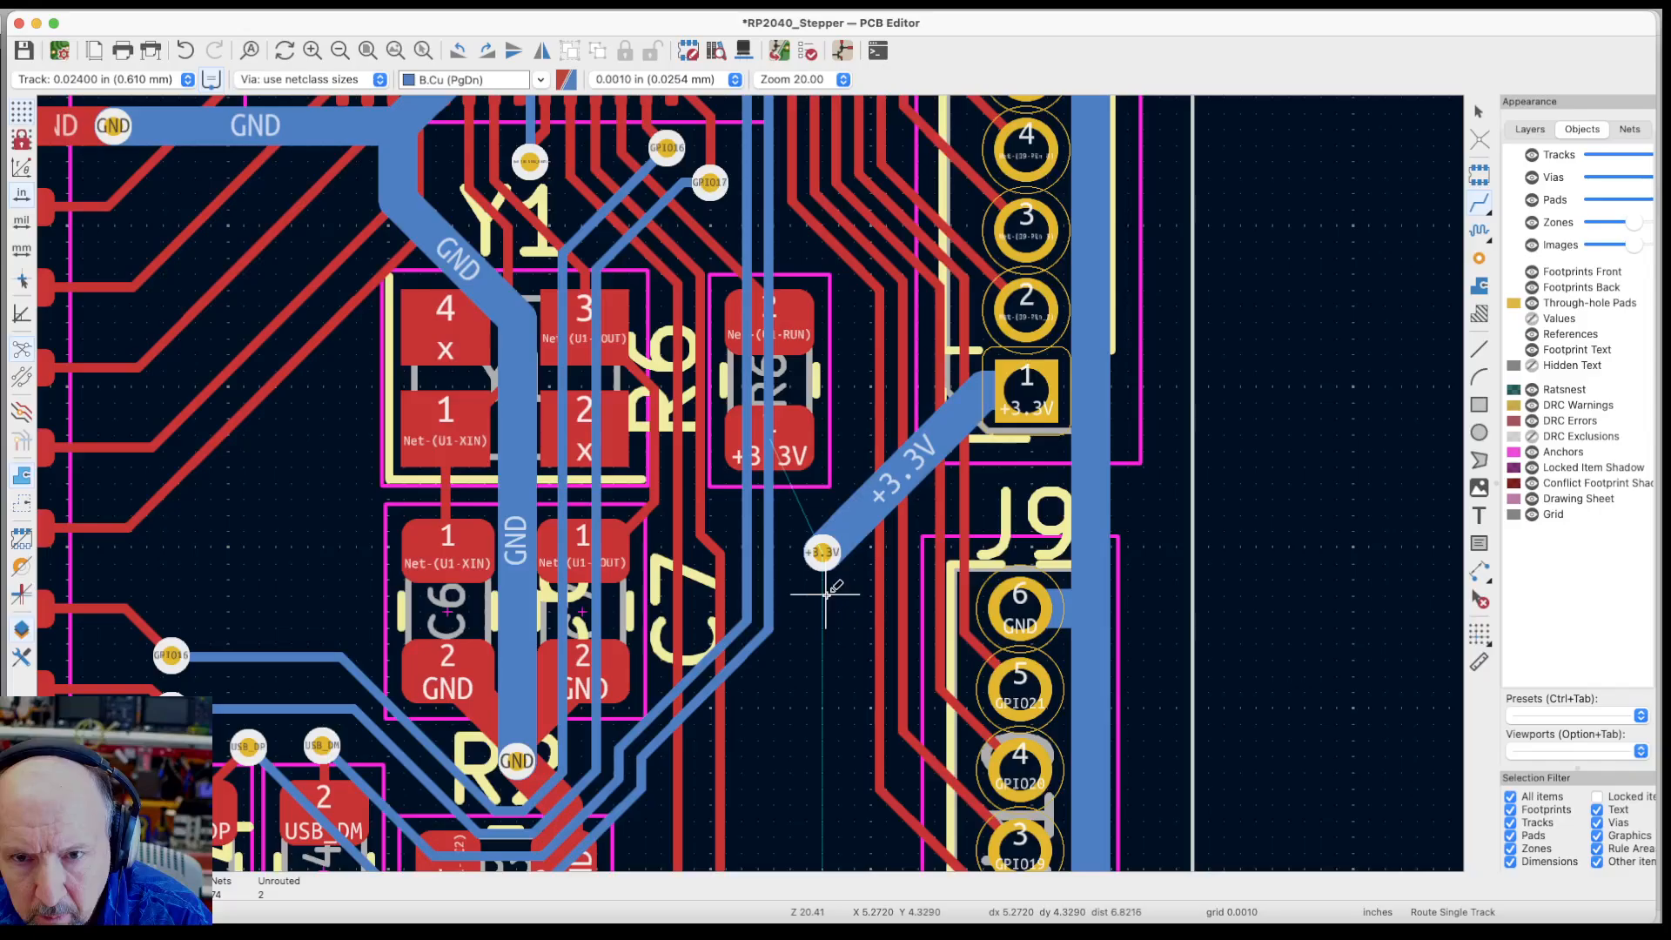
# Route a vertical 0.024 in back copper track from the bend in J10's +3.3V track to the new +3.3V via
pyautogui.scroll(-5, 832, 596)
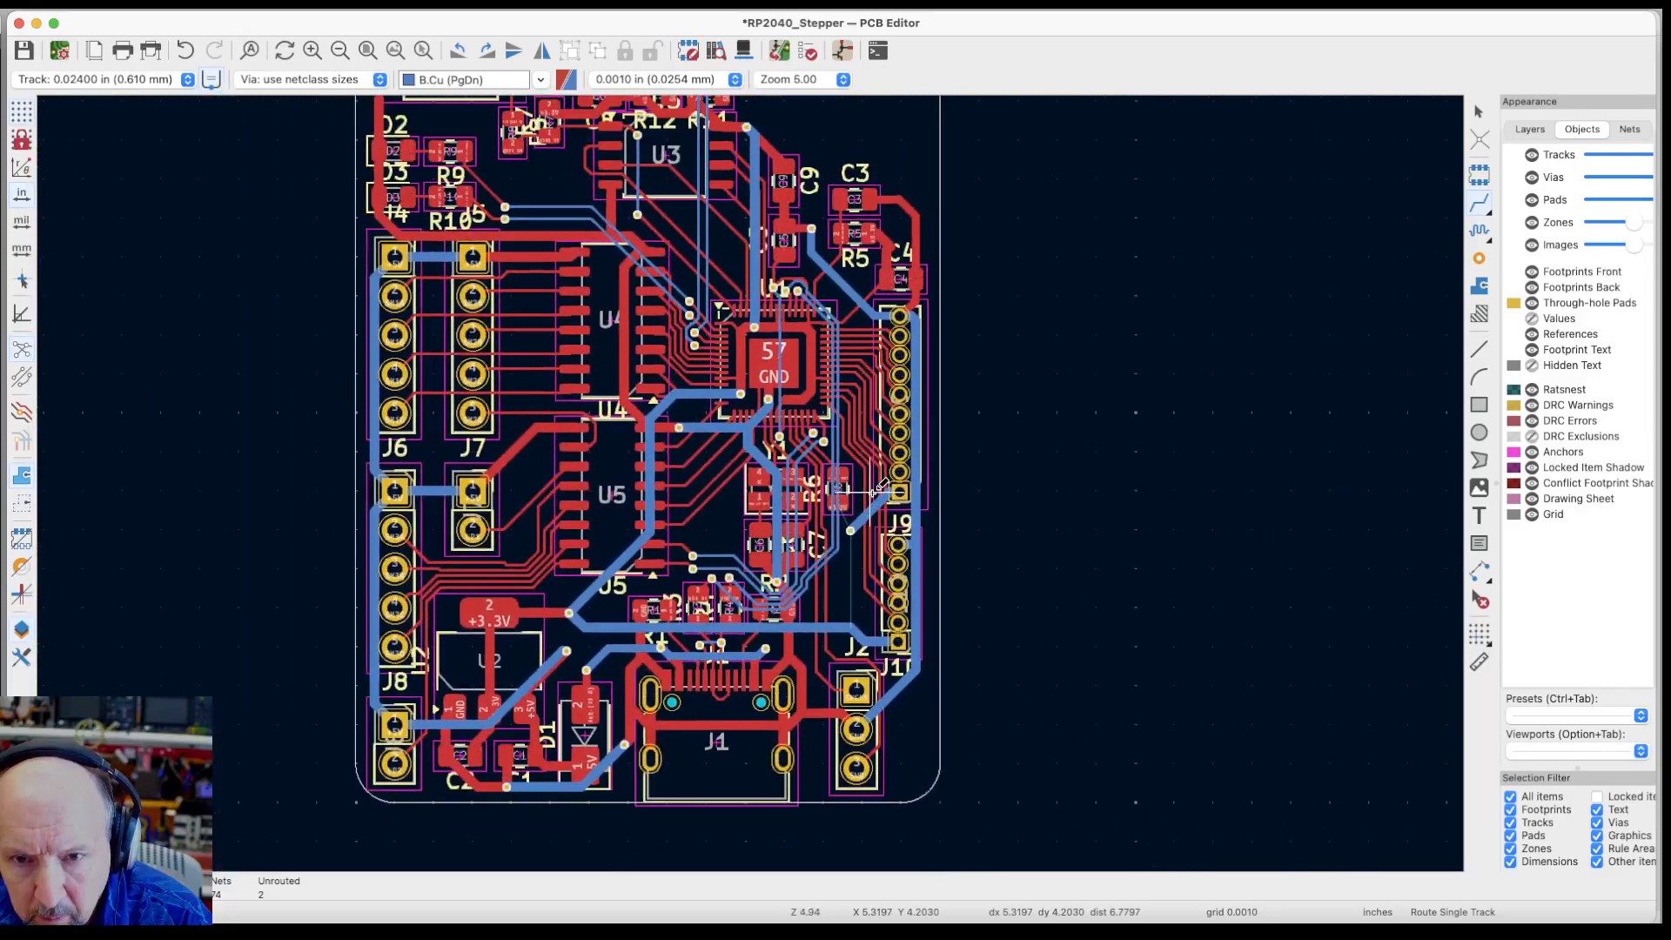
pyautogui.scroll(4, 910, 675)
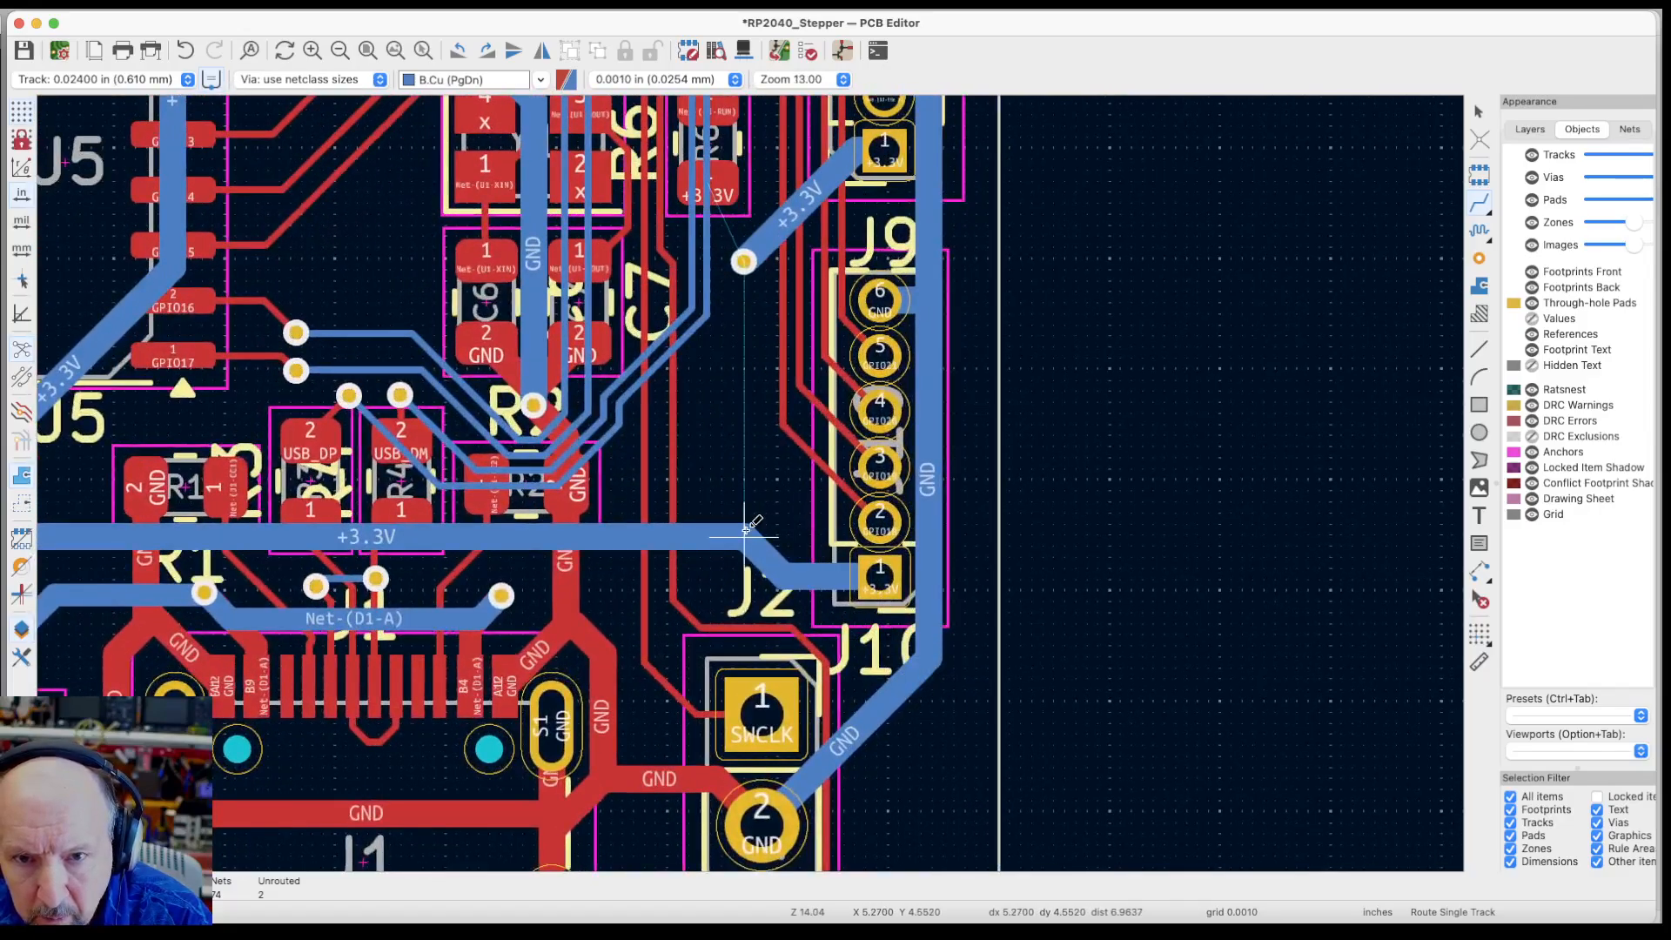
pyautogui.click(745, 532)
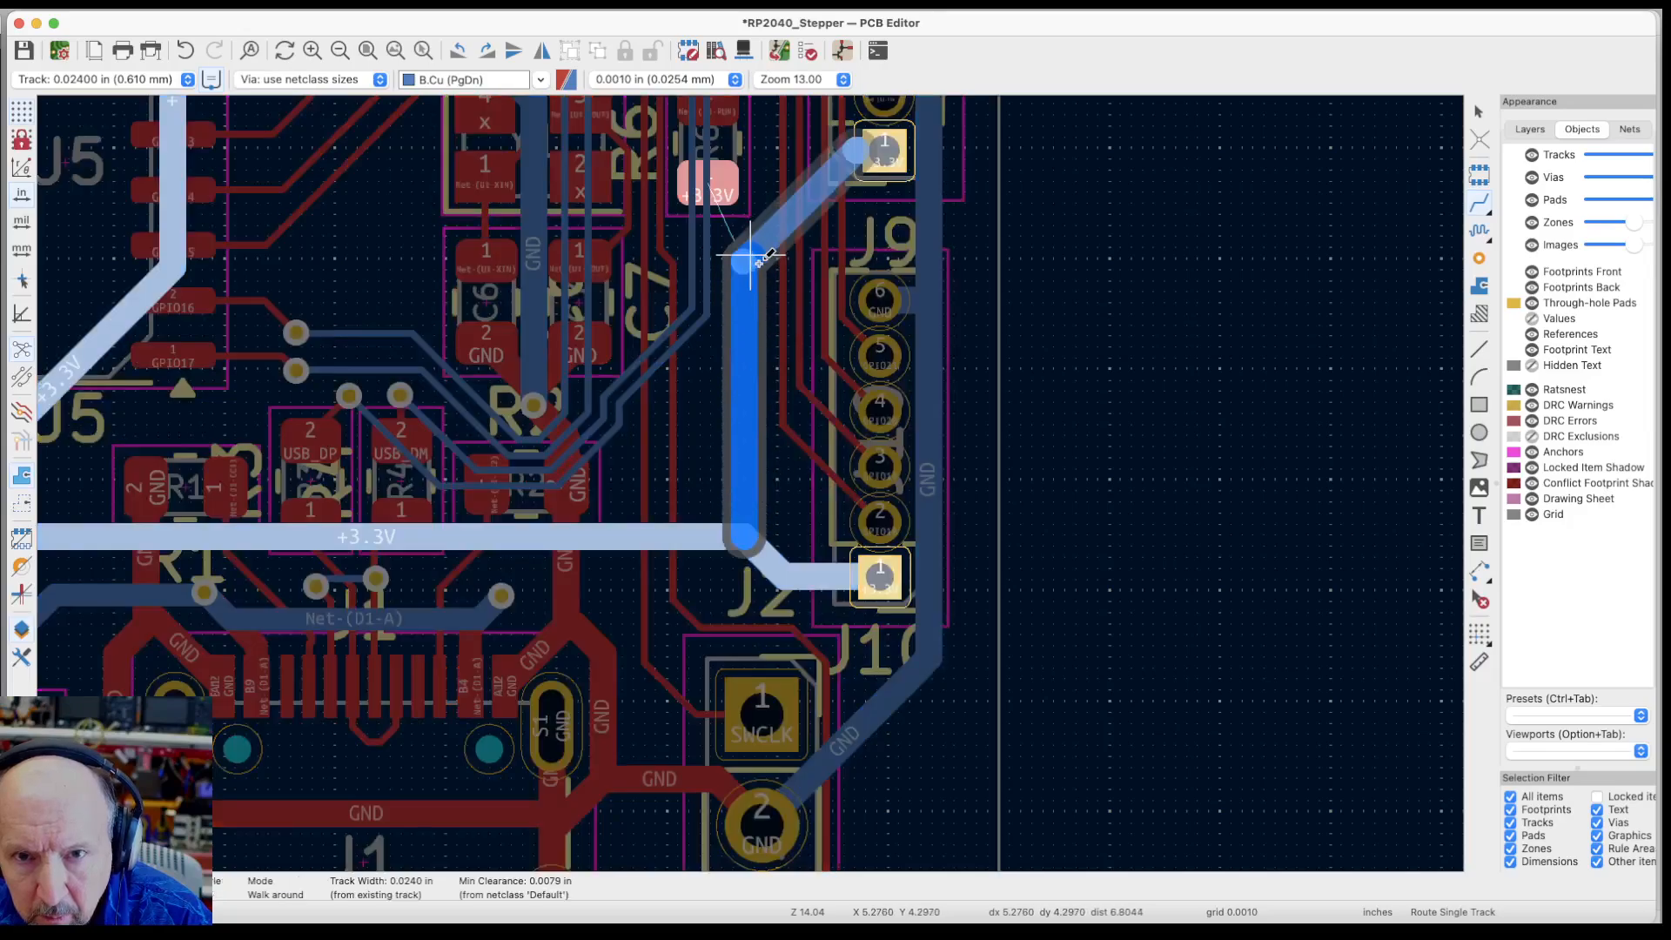
pyautogui.click(745, 262)
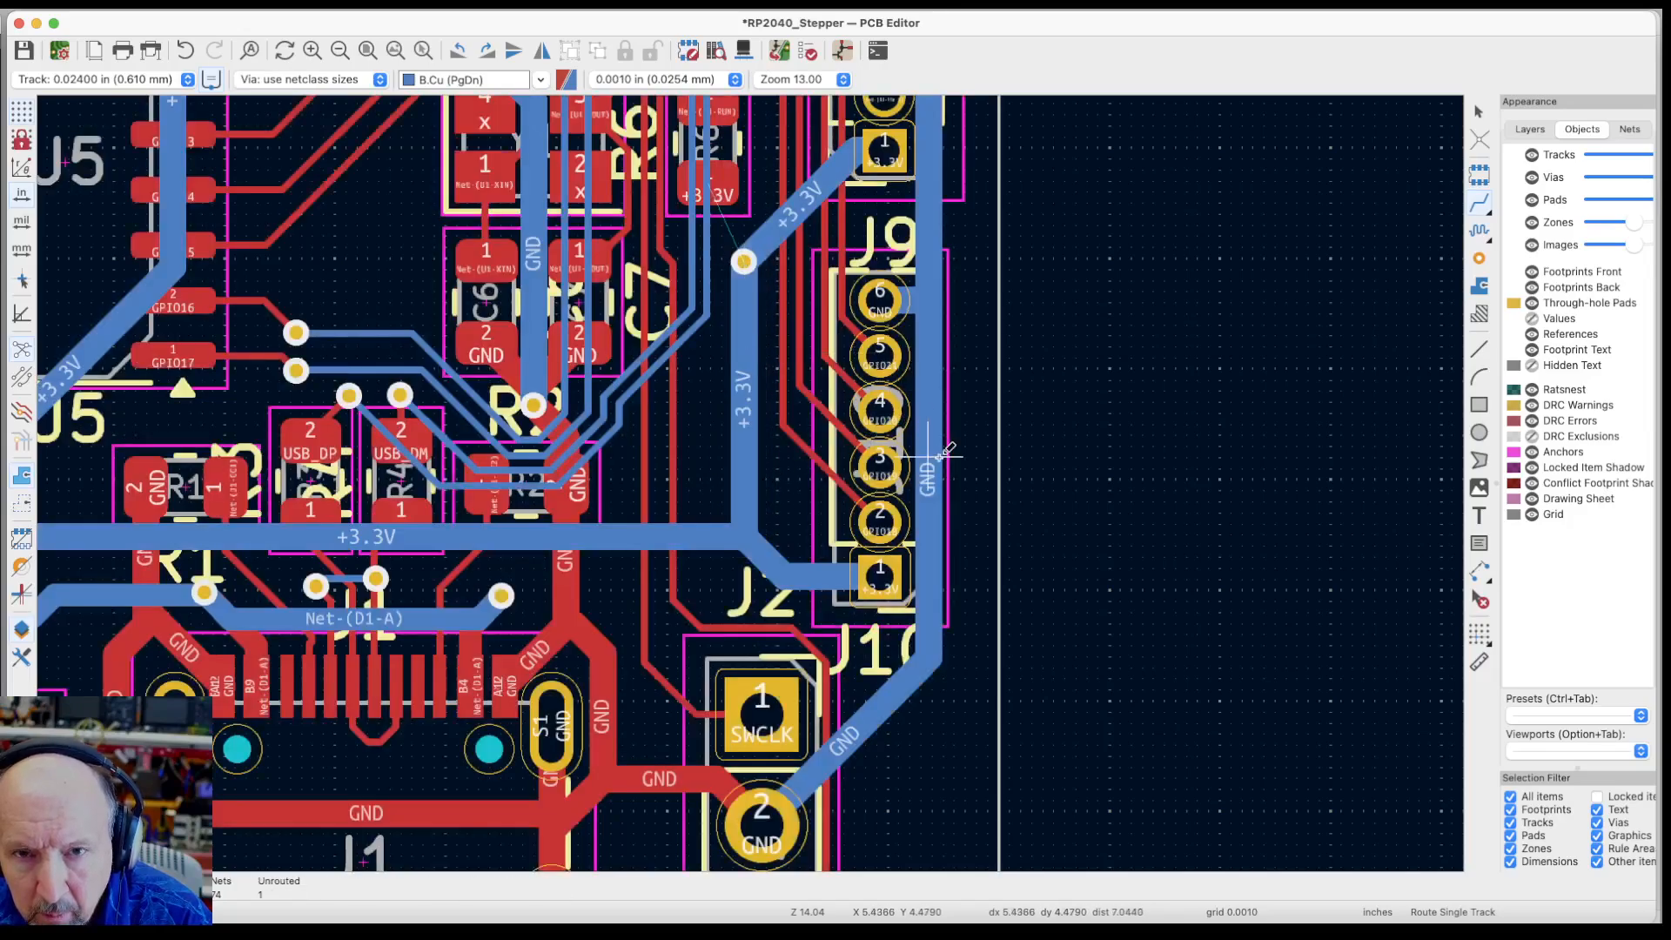
# Route a 0.012 in front copper track from R6 pad 1 to the +3.3V via between R6 and J9
pyautogui.scroll(-2, 930, 456)
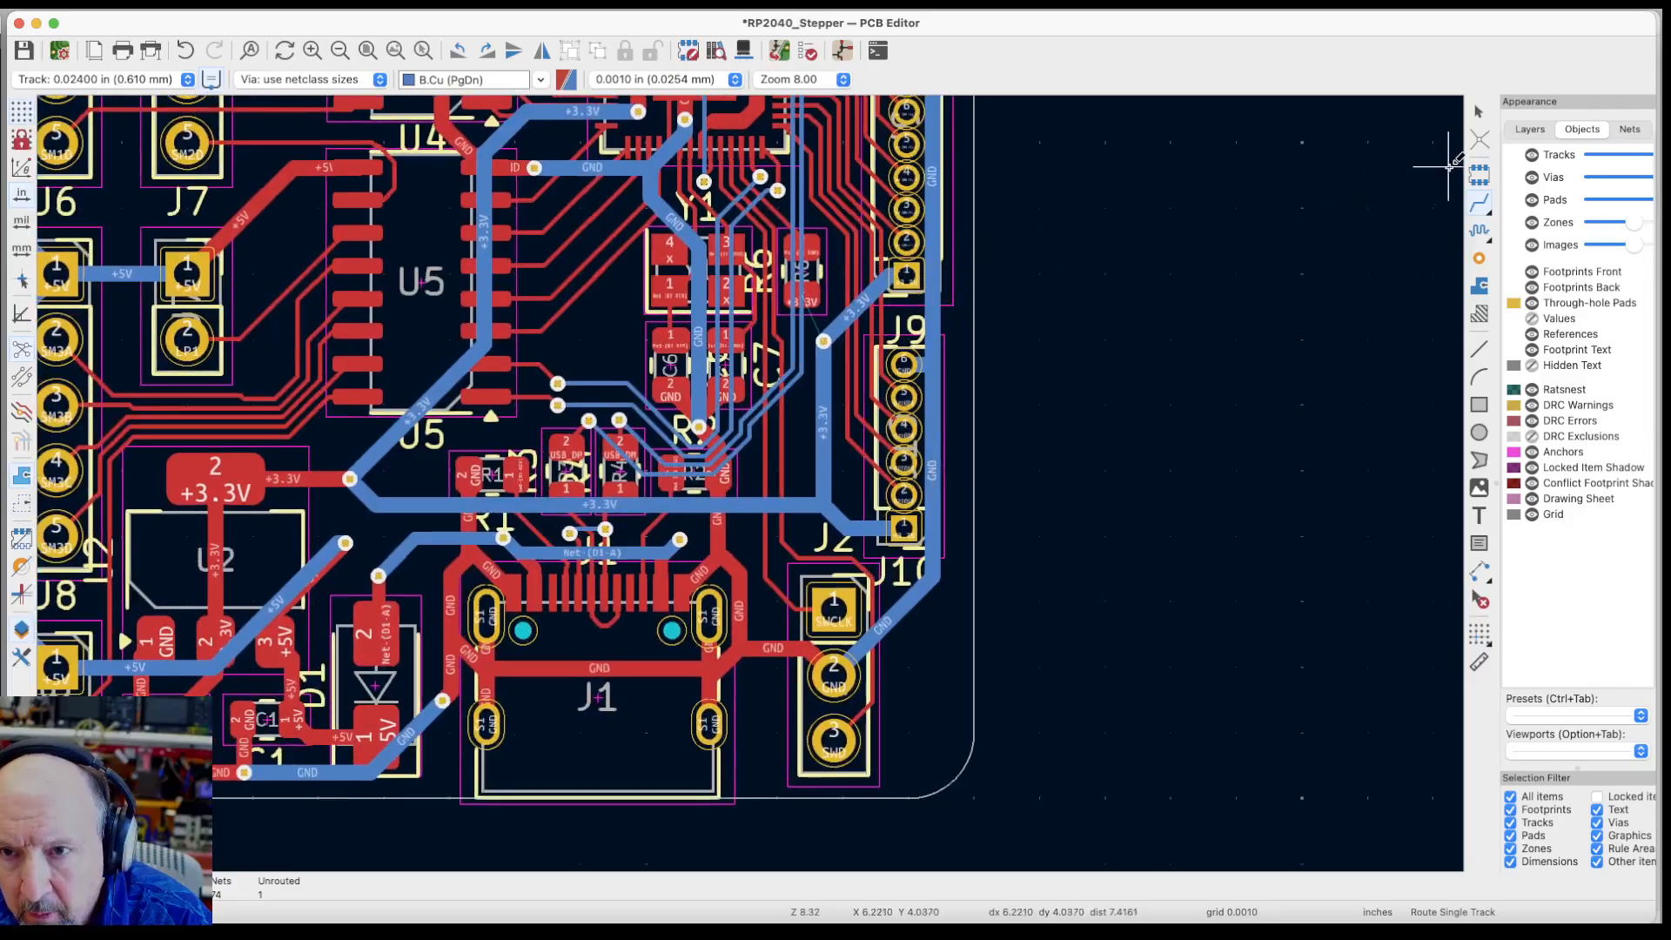
pyautogui.click(184, 80)
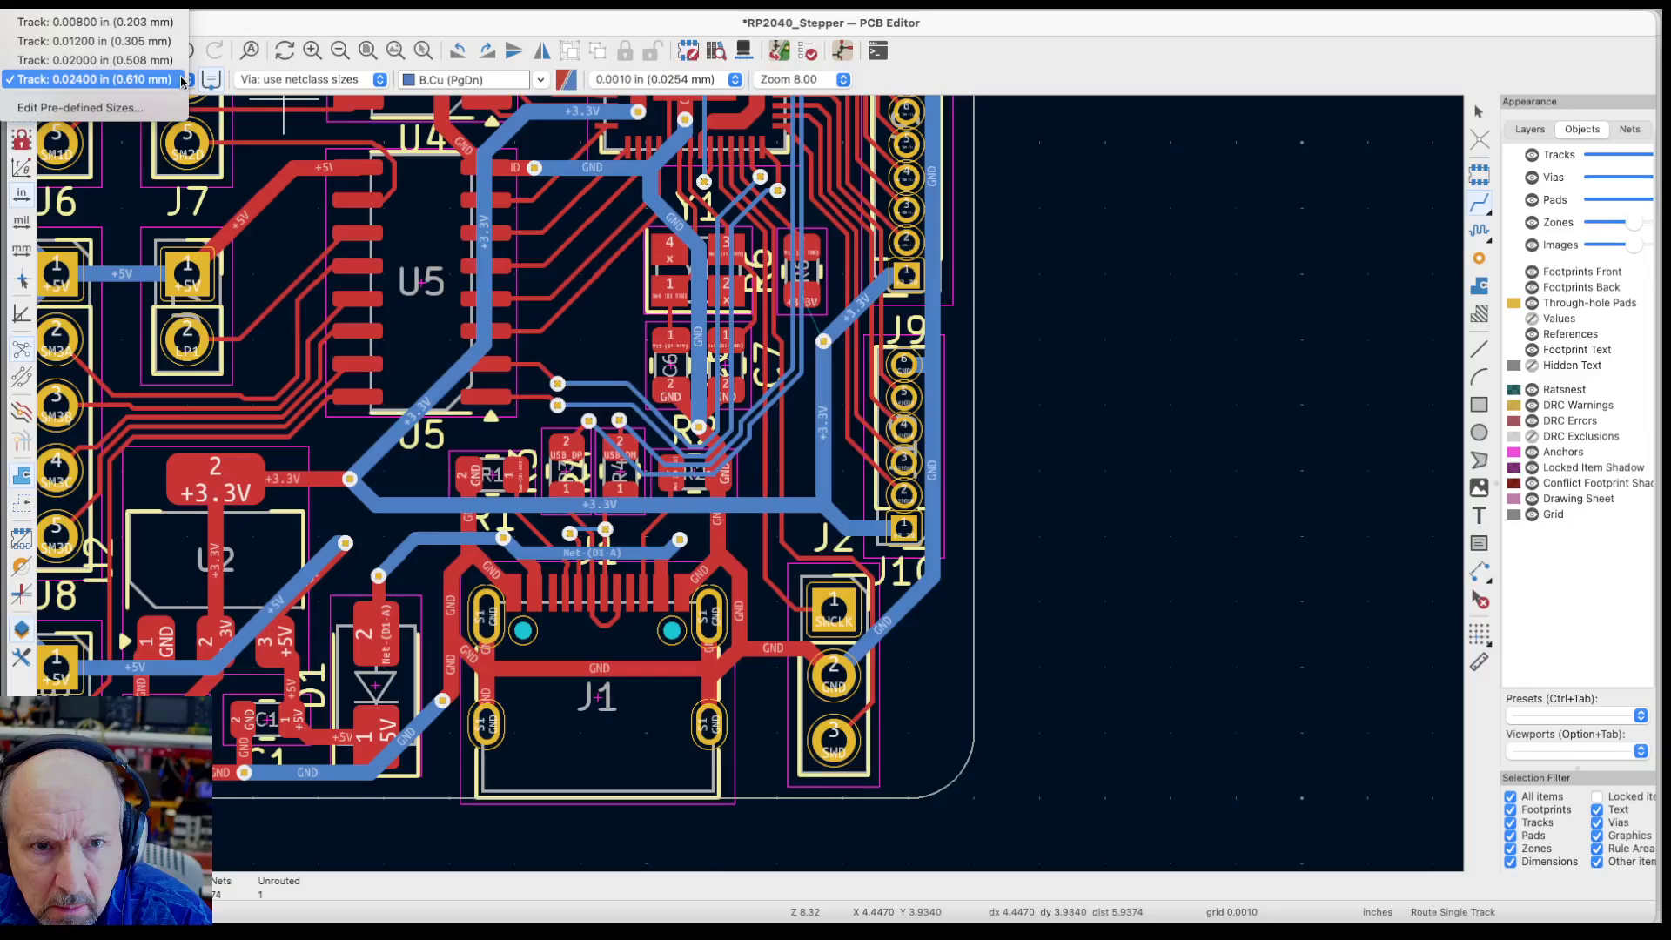
pyautogui.click(145, 42)
pyautogui.scroll(4, 800, 291)
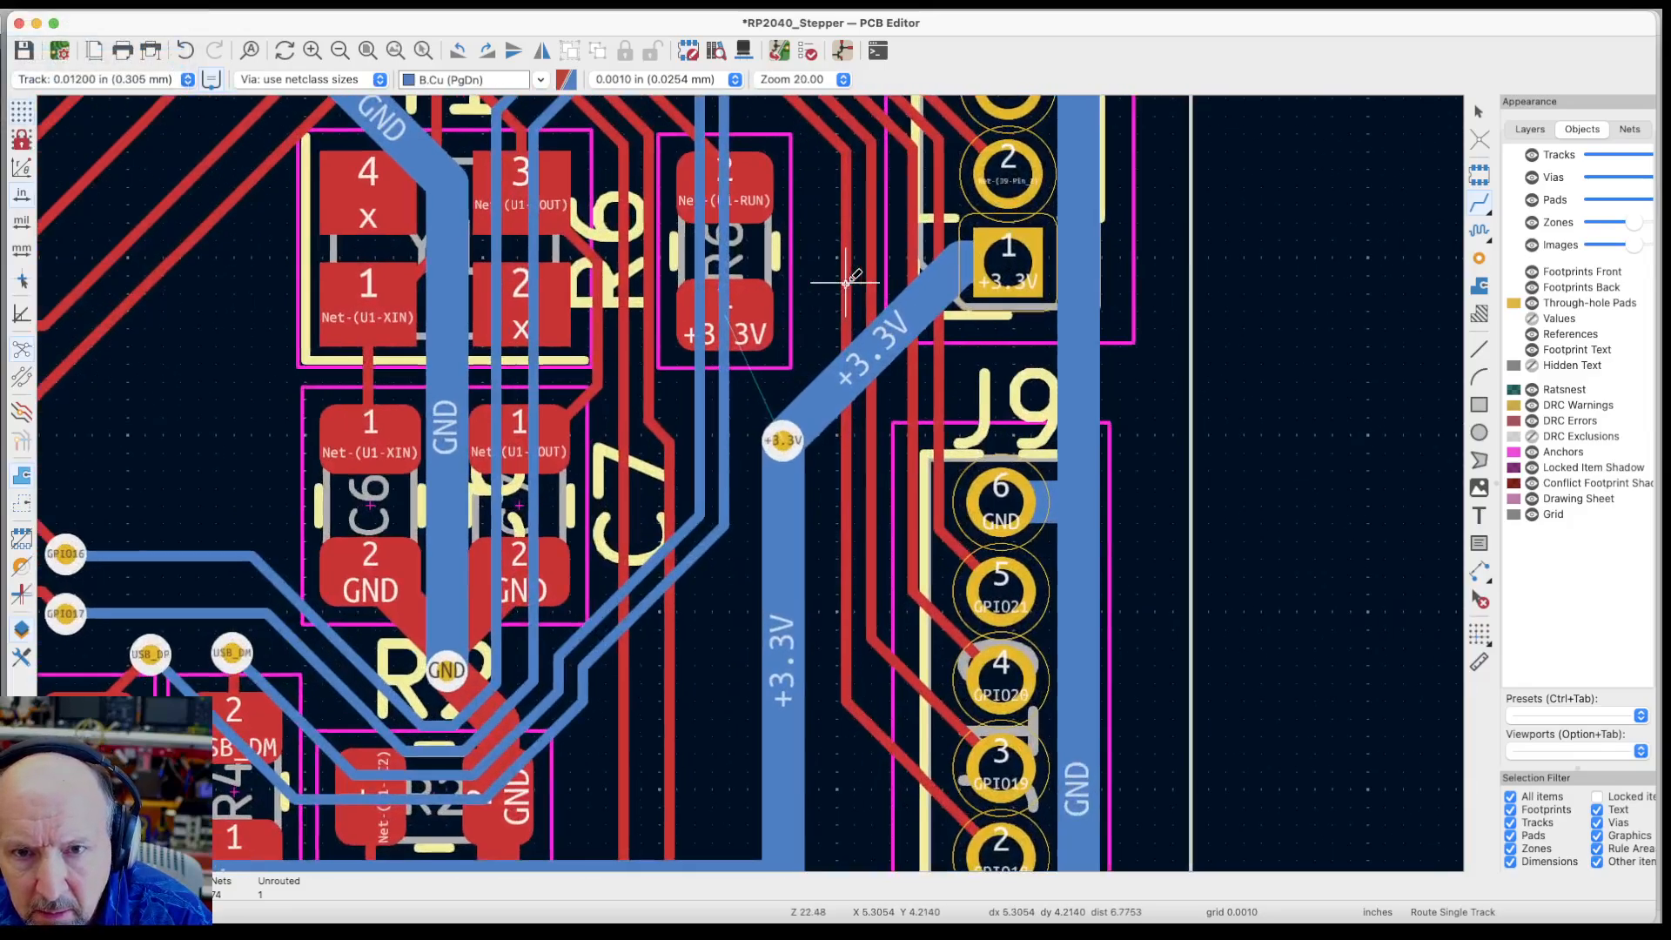
pyautogui.click(747, 319)
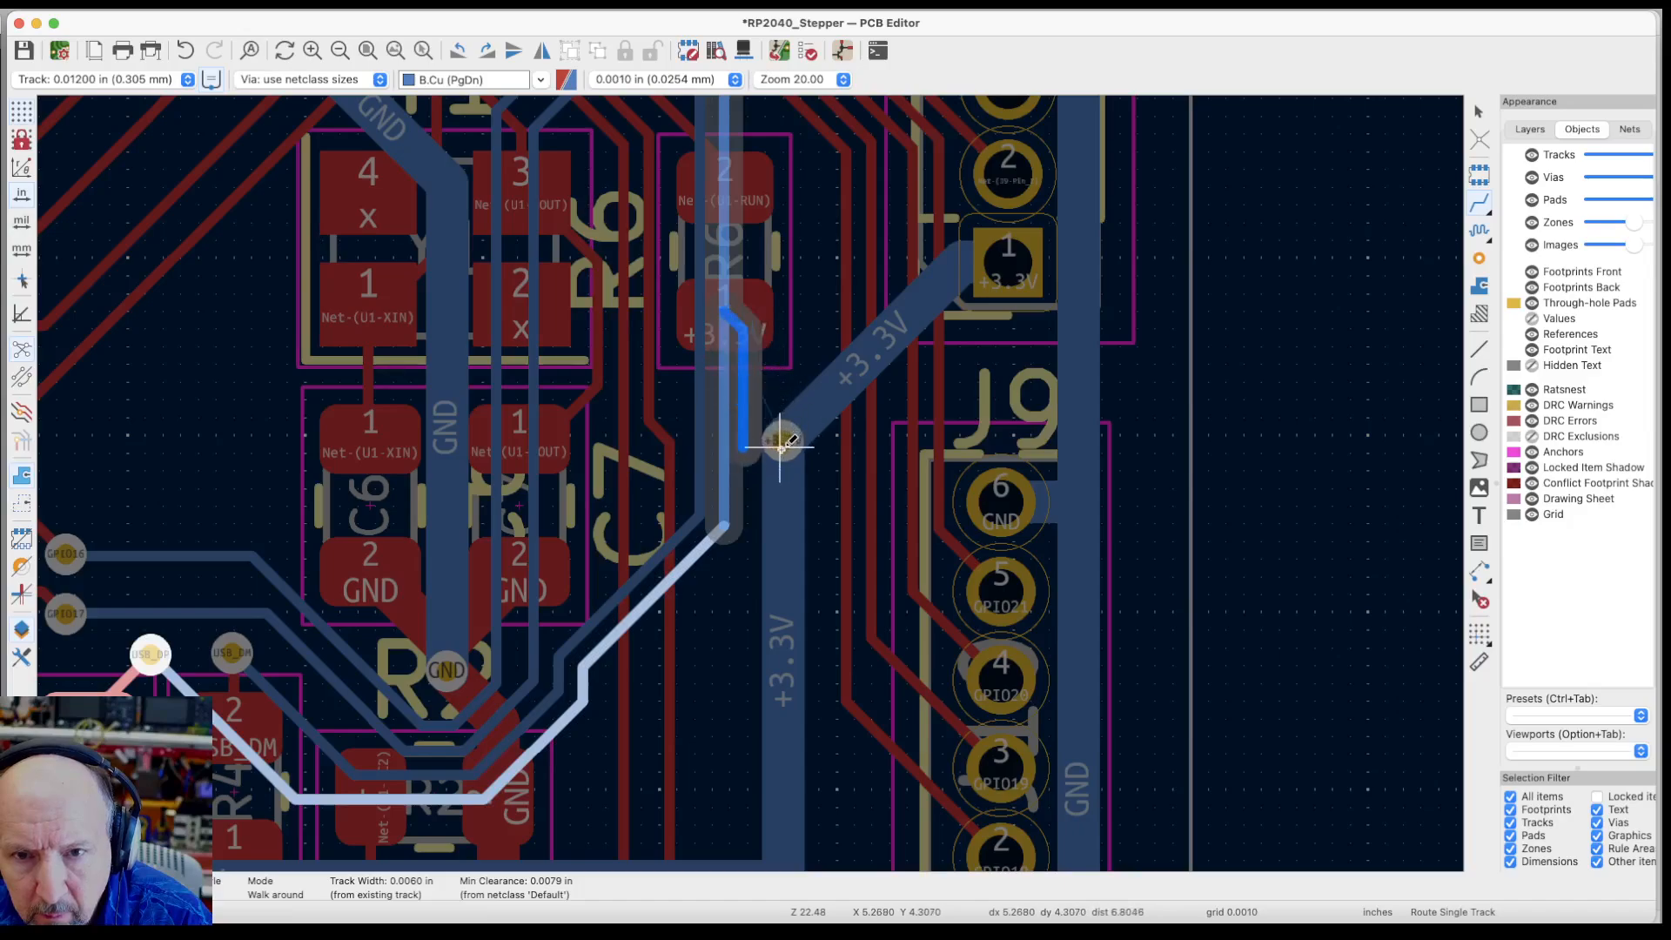
pyautogui.press('Escape')
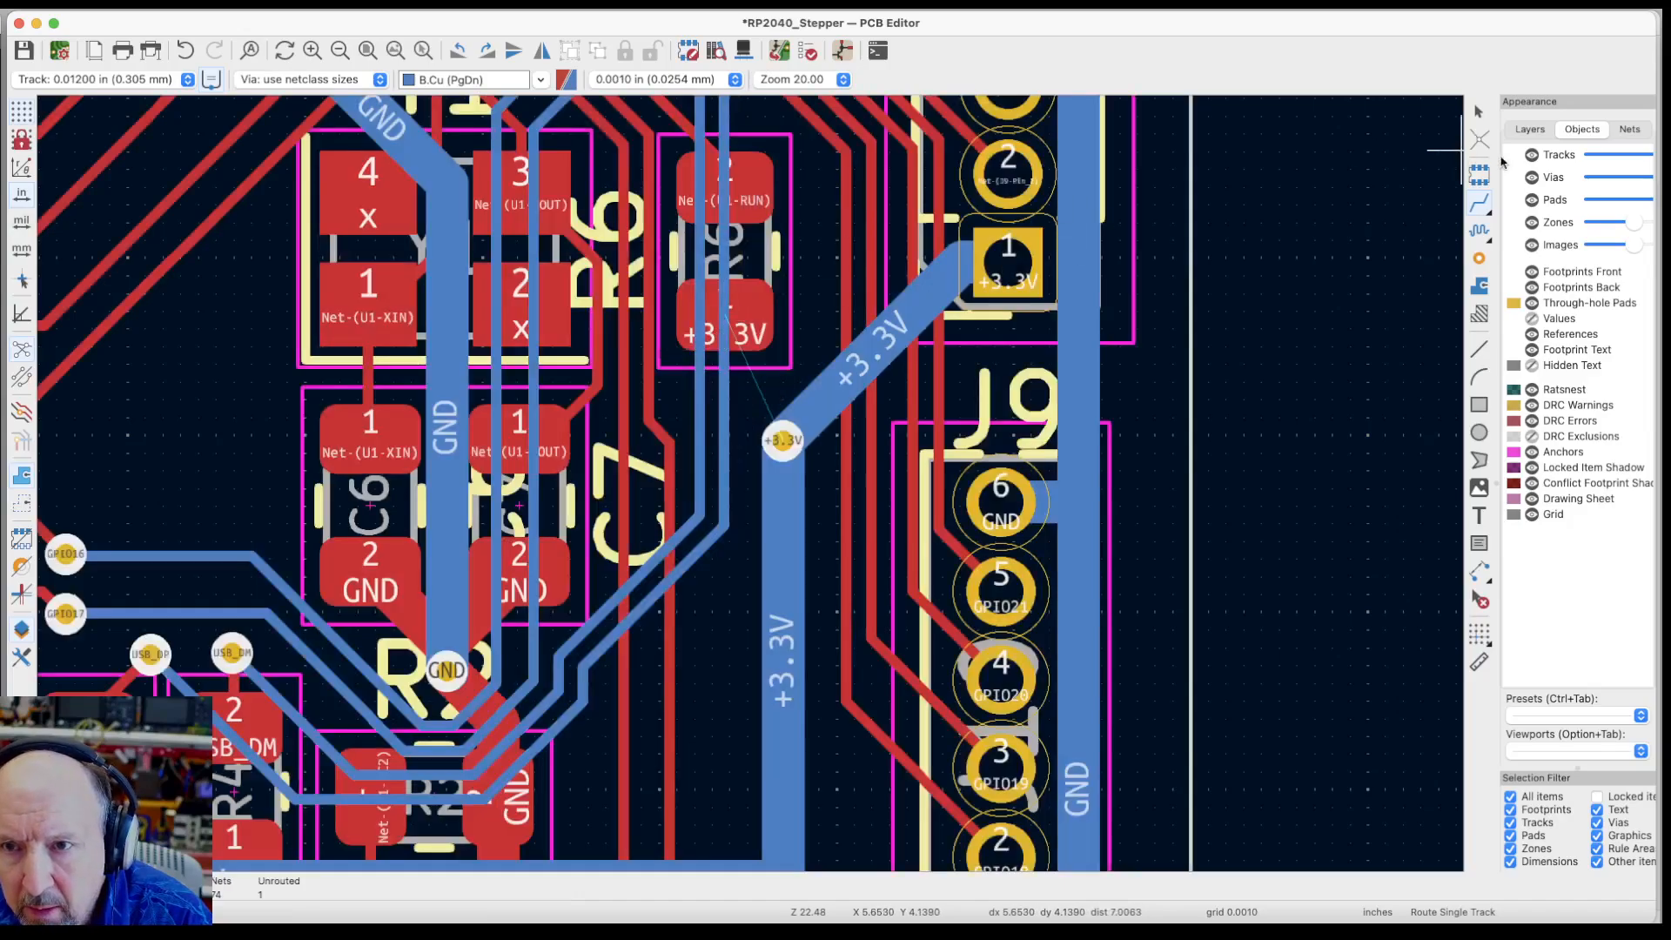
pyautogui.click(1530, 130)
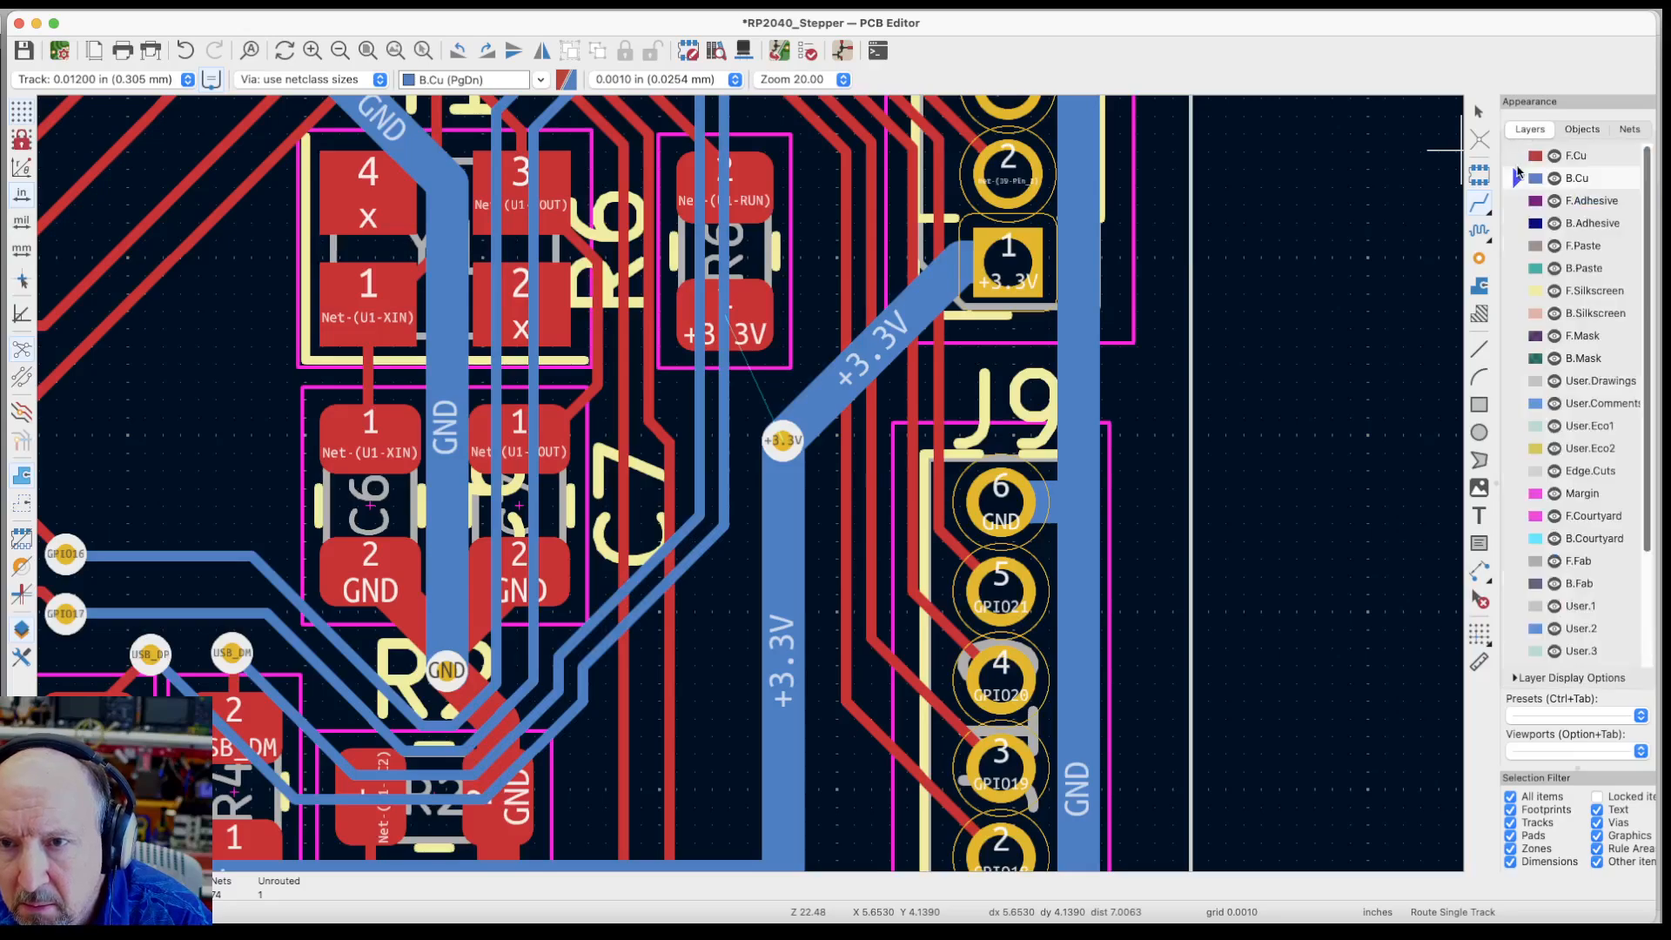
pyautogui.click(1515, 157)
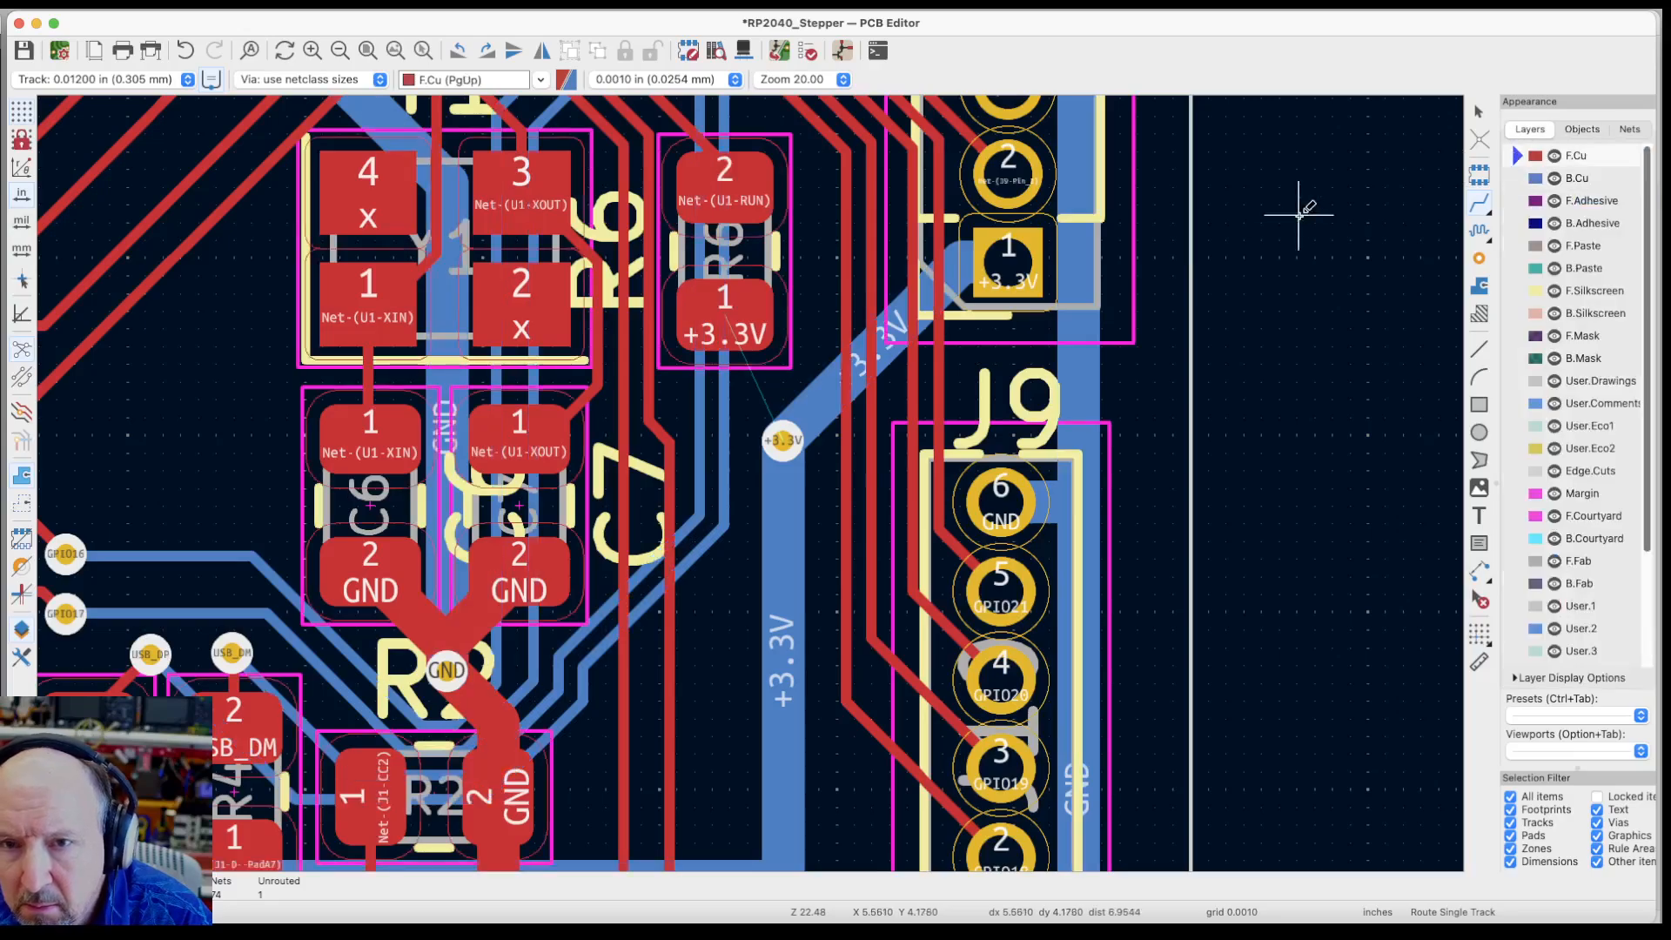
pyautogui.click(723, 304)
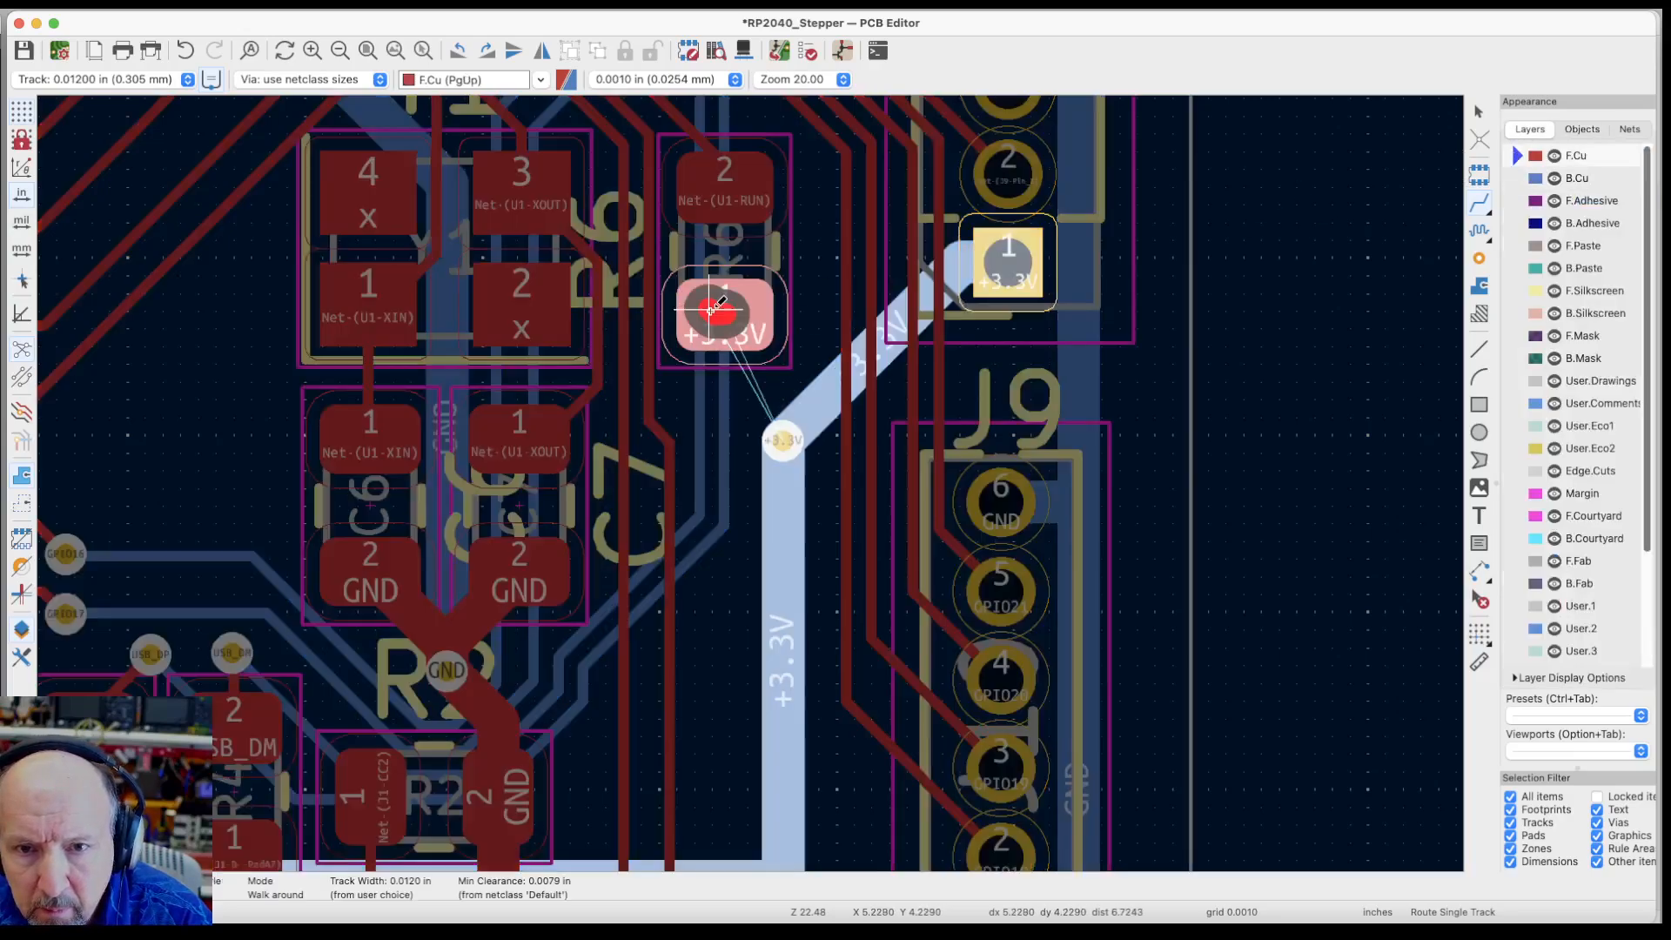
pyautogui.click(782, 435)
# Run the design rules check with zones refilled, and delete all markers after reviewing the violations
pyautogui.scroll(-2, 782, 435)
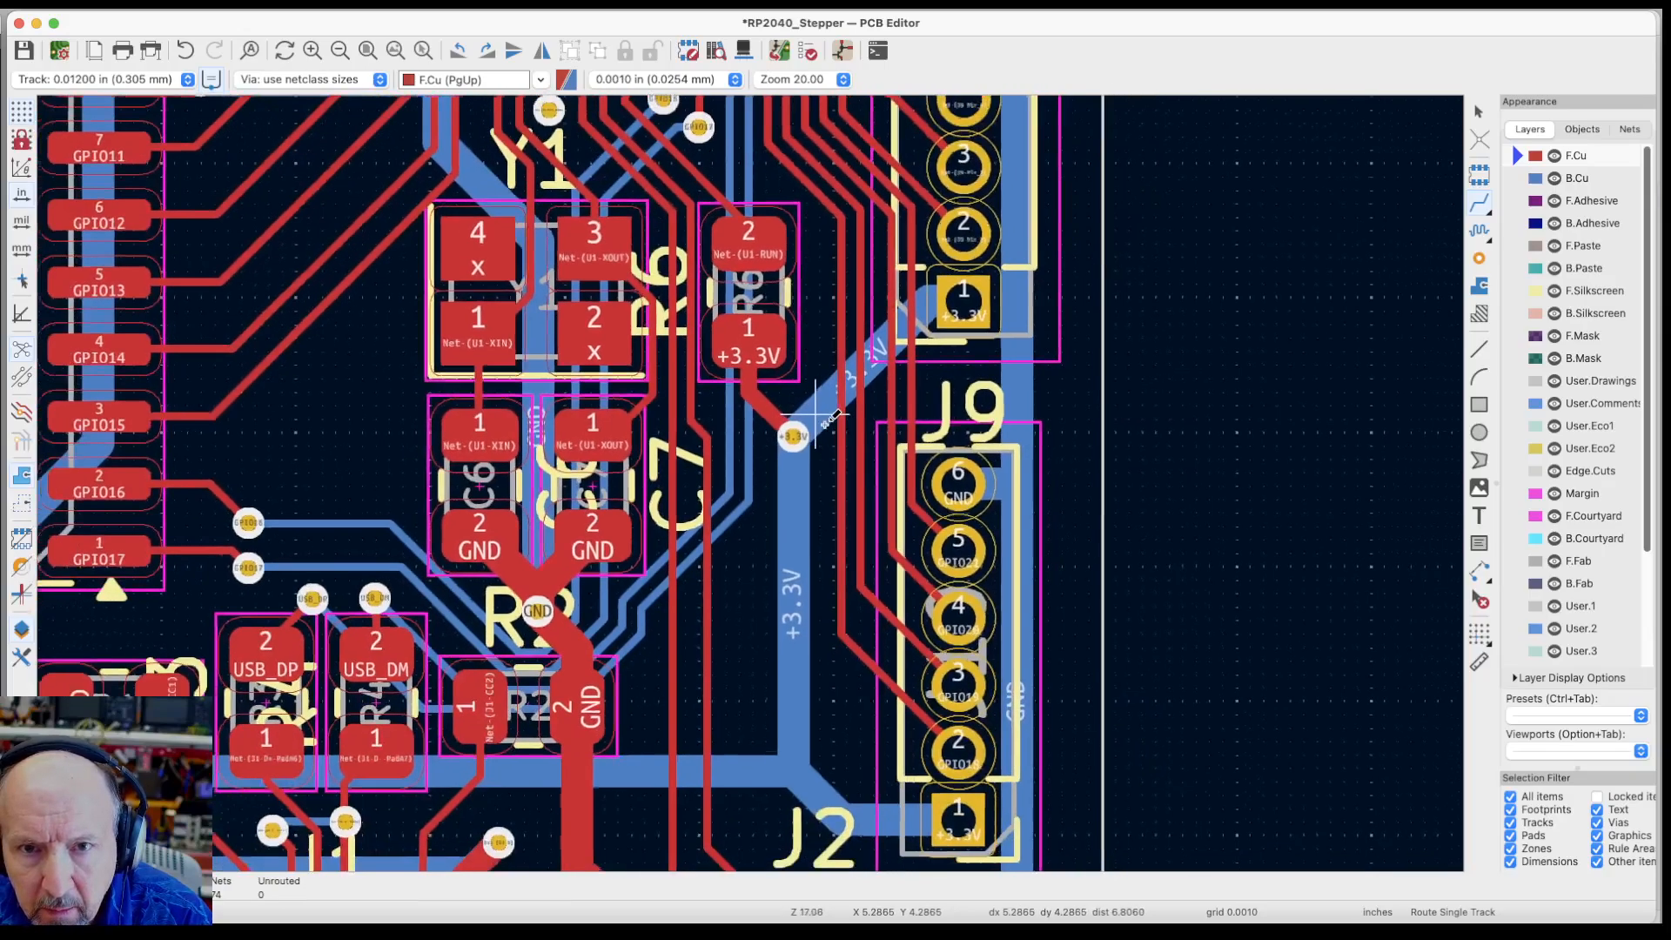
pyautogui.scroll(-4, 827, 419)
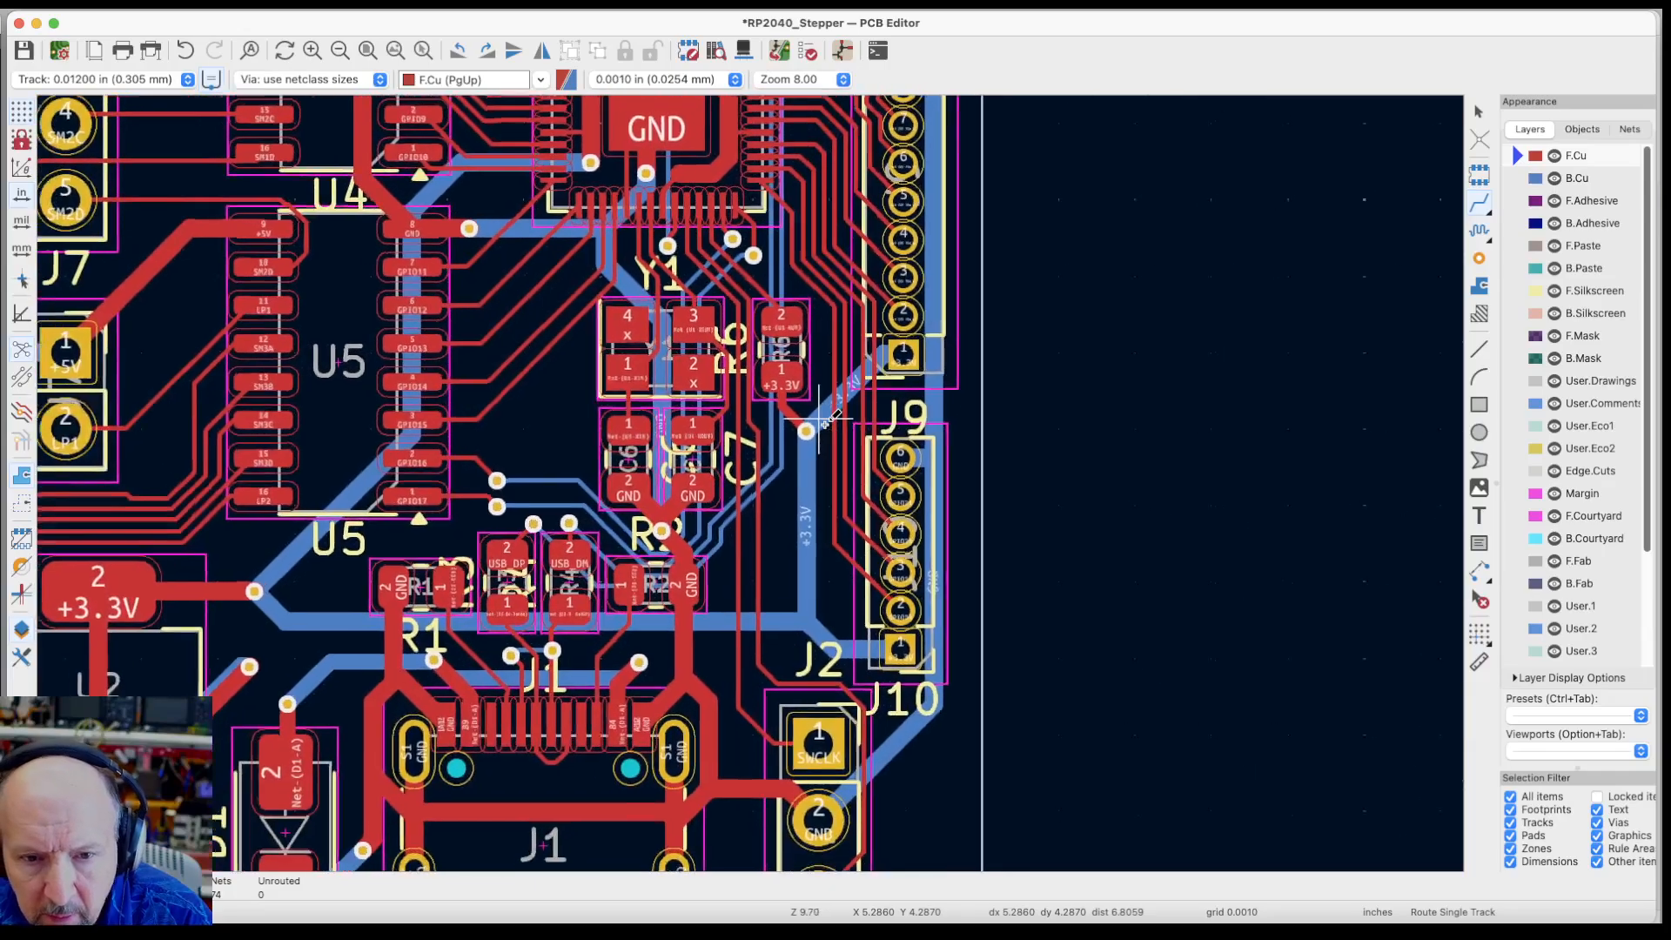
pyautogui.scroll(1, 827, 420)
pyautogui.scroll(-1, 827, 421)
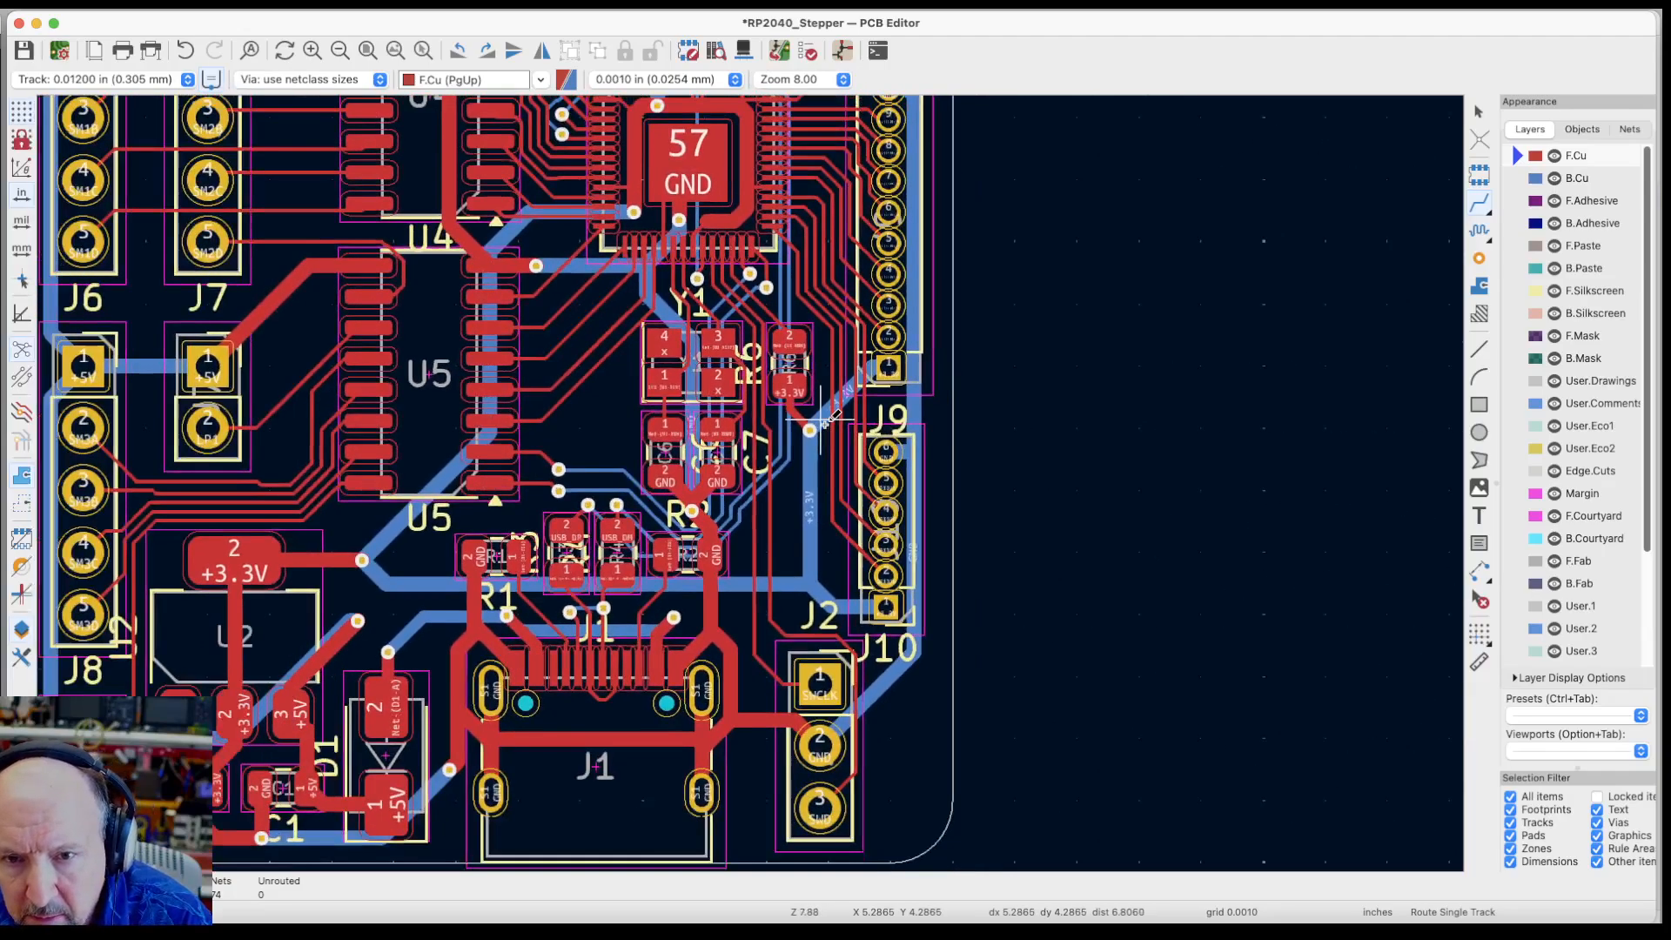
pyautogui.scroll(1, 827, 421)
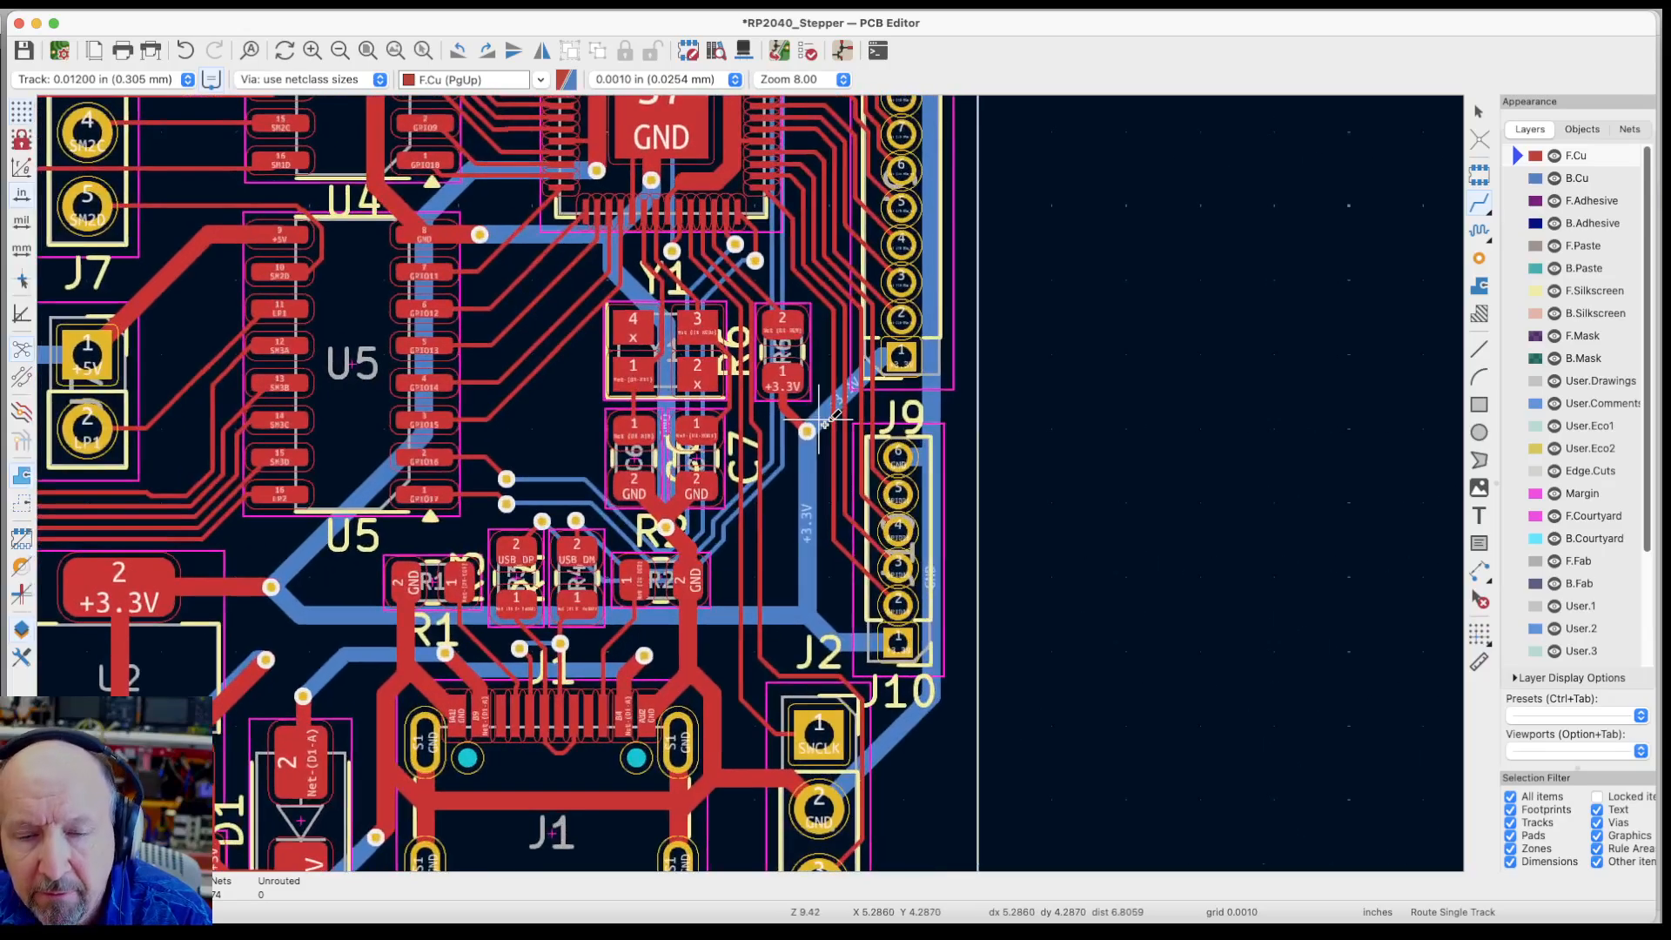
pyautogui.click(808, 52)
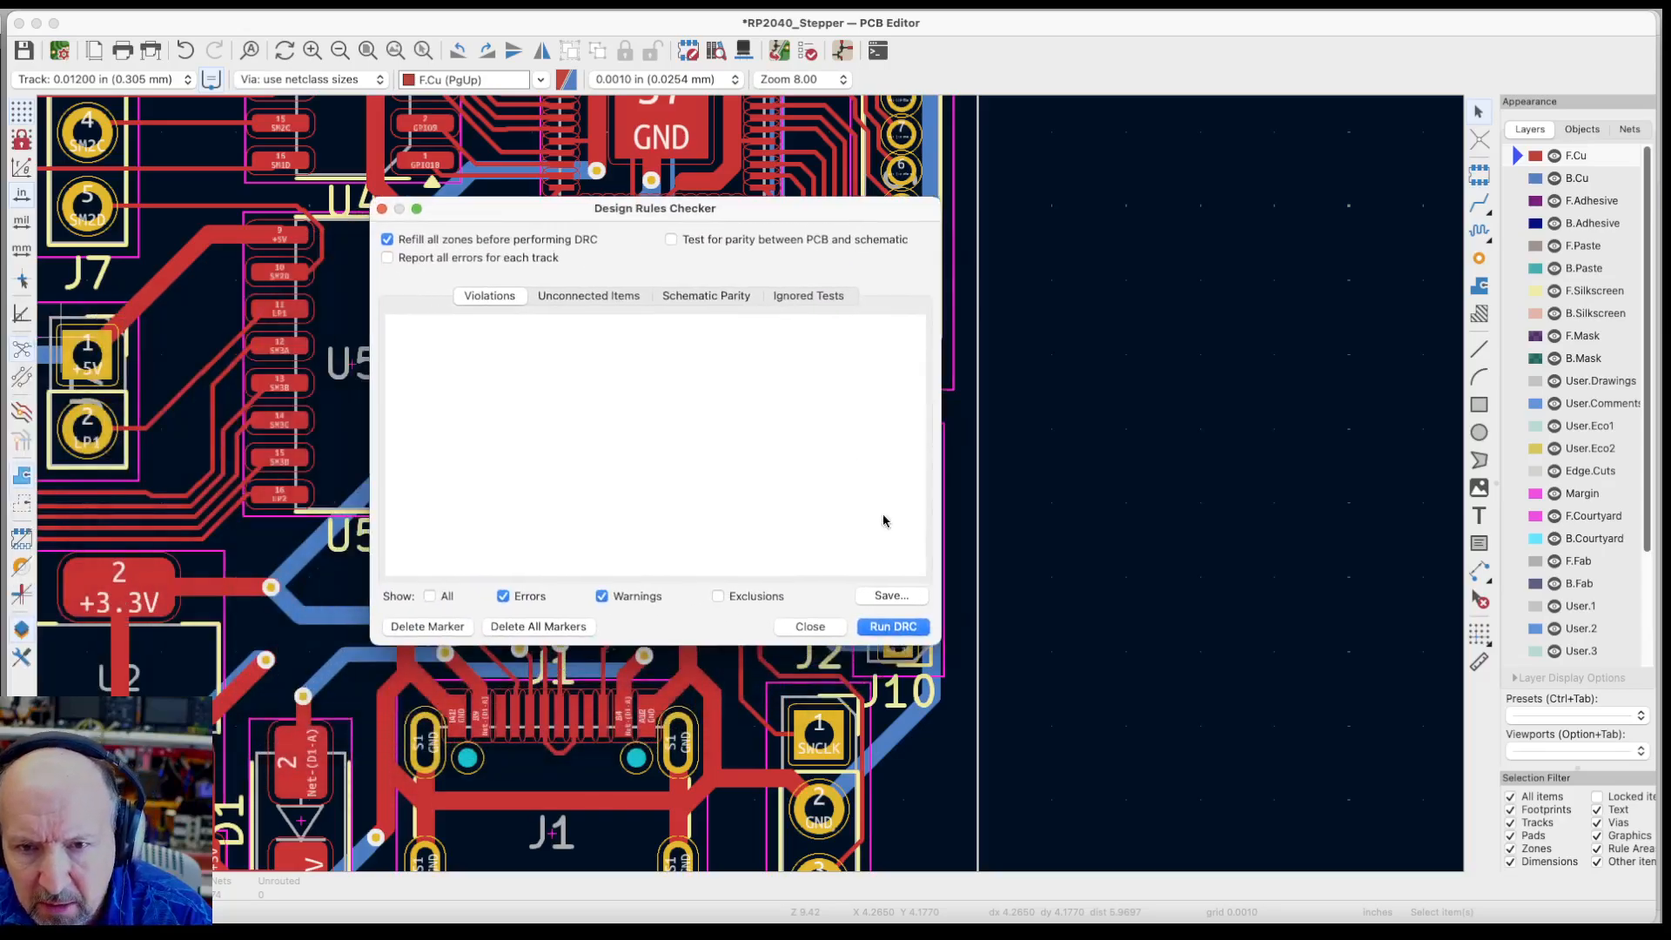
pyautogui.click(894, 625)
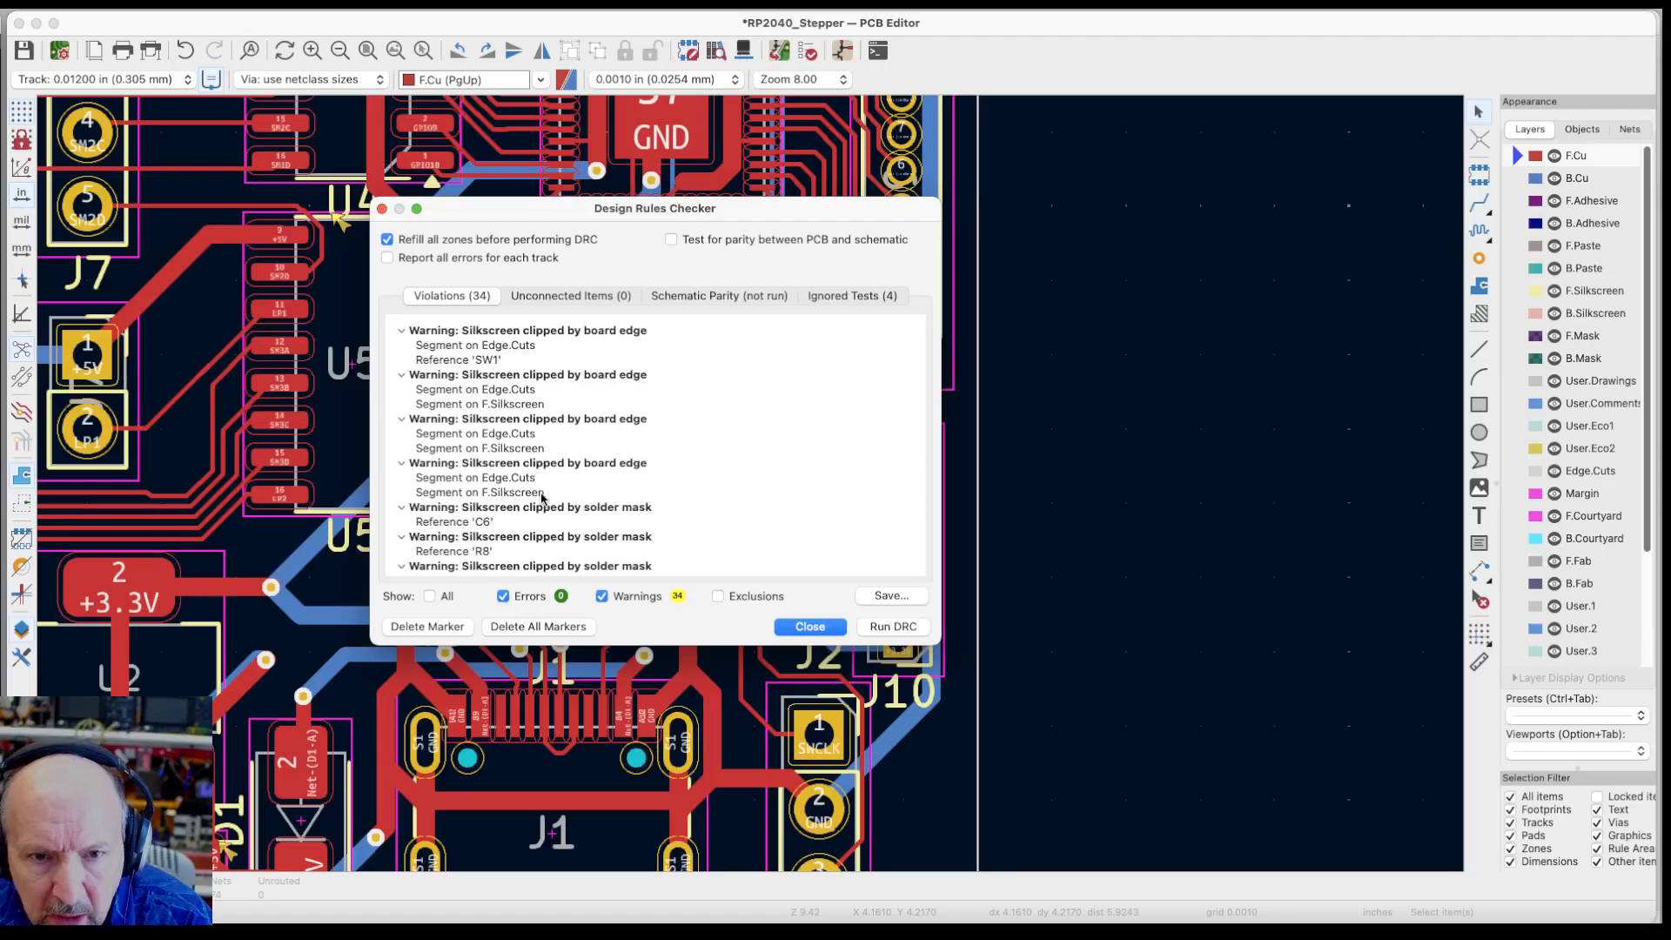
pyautogui.scroll(-5, 541, 498)
pyautogui.scroll(-10, 541, 501)
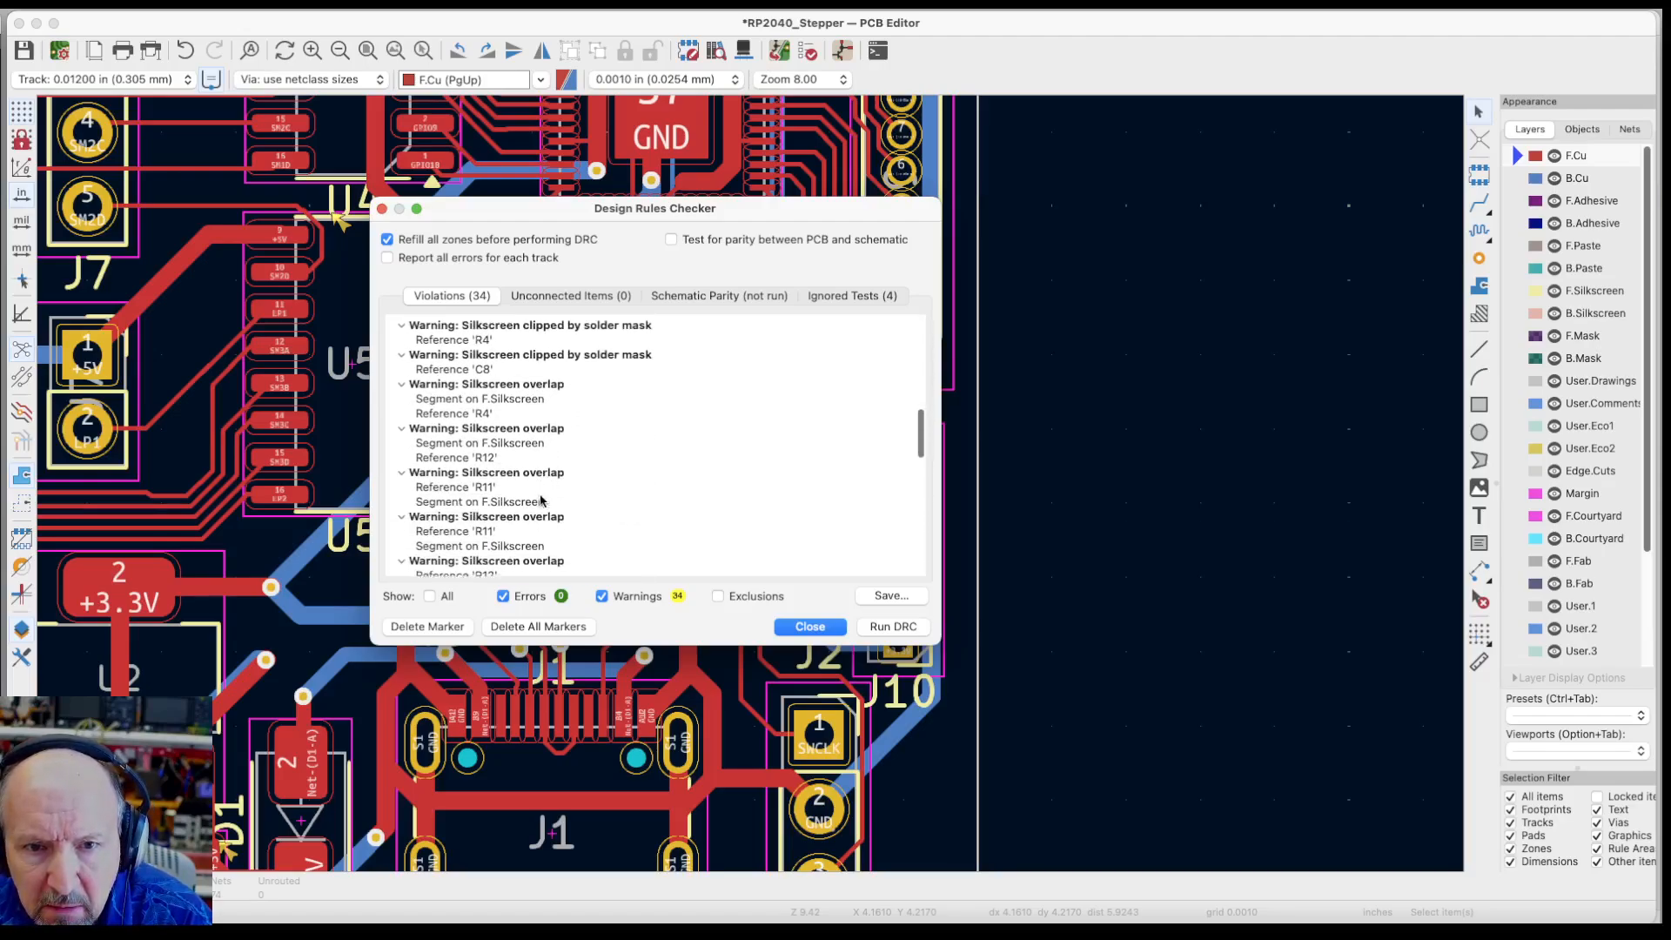
pyautogui.scroll(-10, 541, 501)
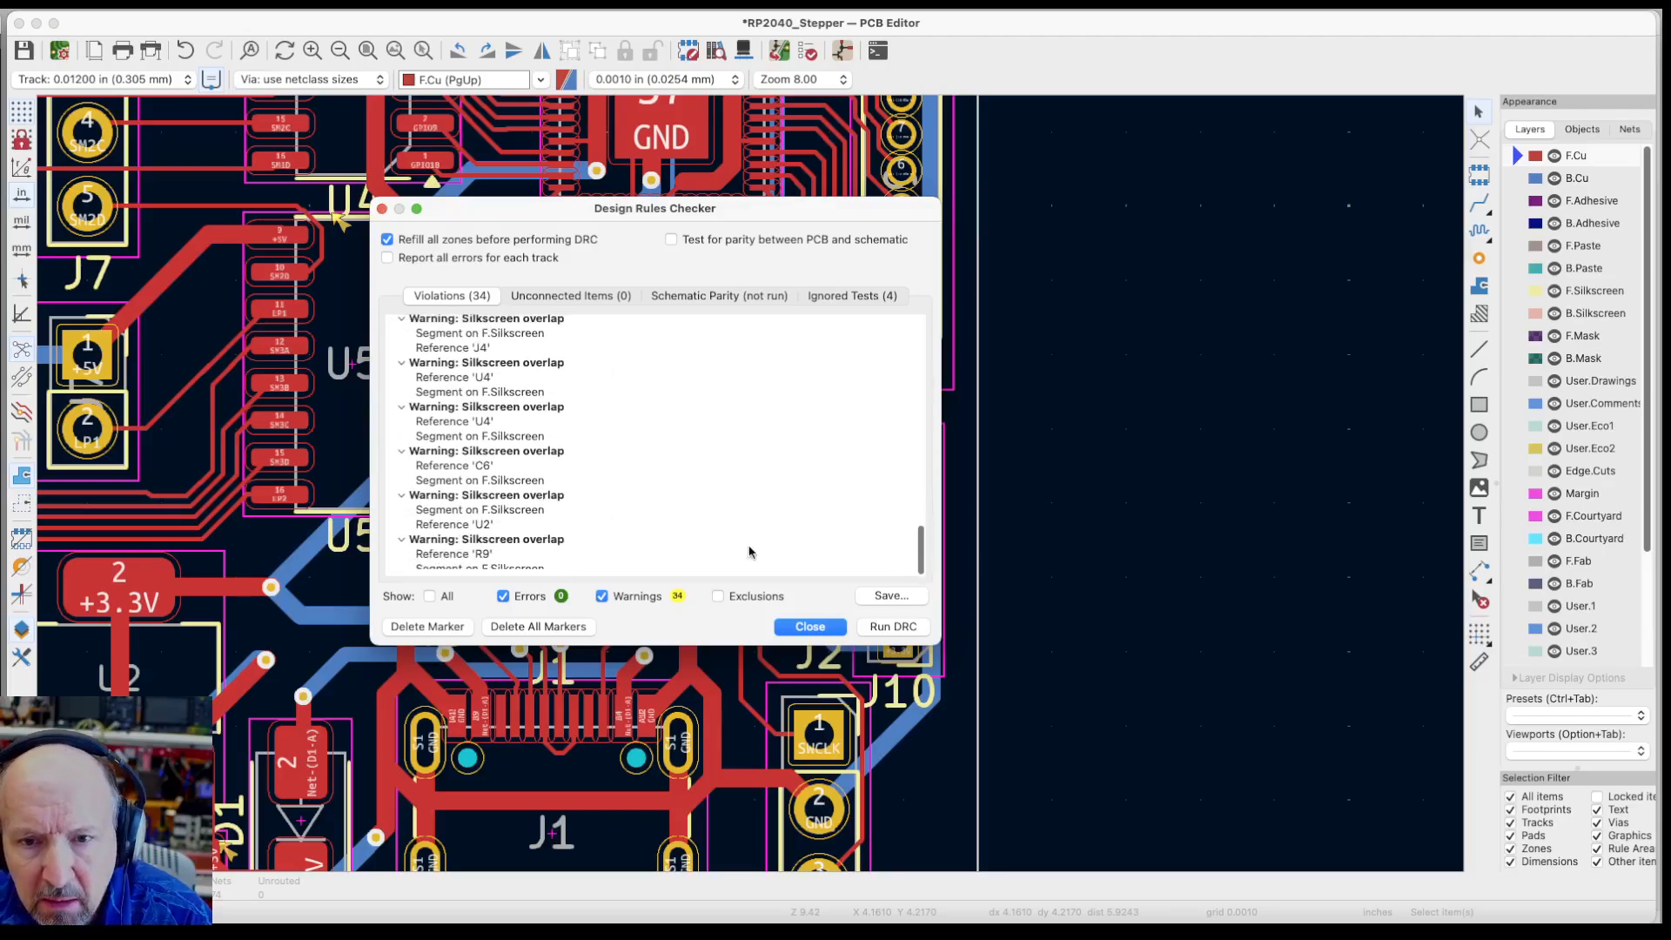
pyautogui.click(525, 626)
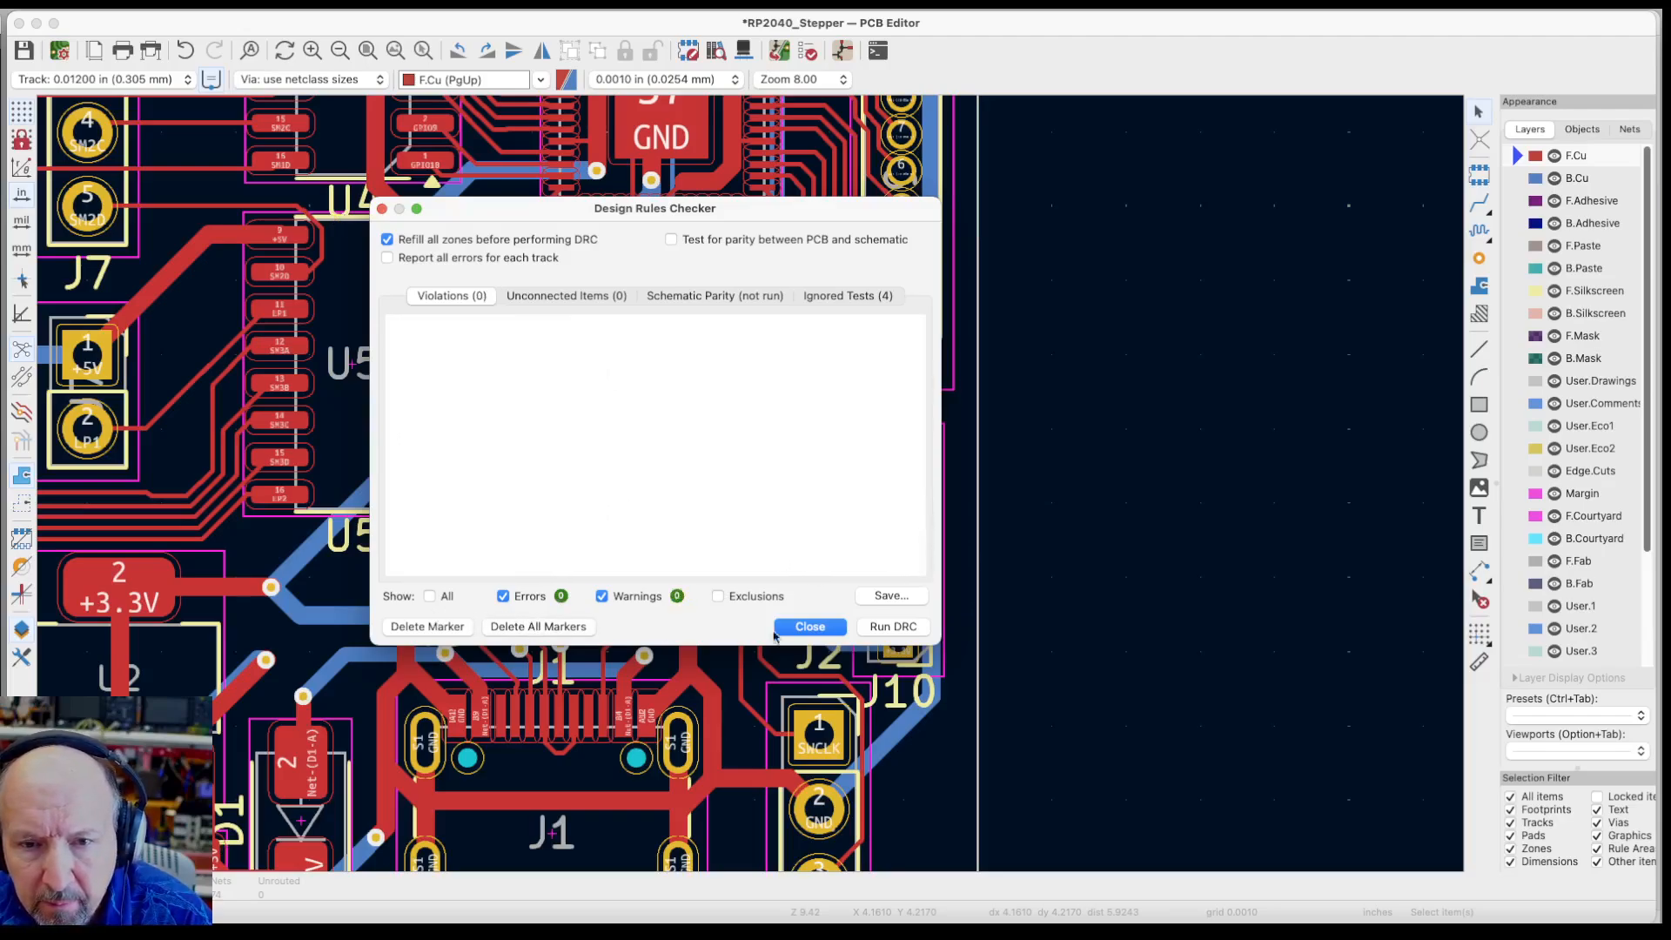
pyautogui.click(828, 630)
# Hide the F.Cu and B.Cu layers so the silkscreen texts can be arranged without copper in view
pyautogui.scroll(-5, 720, 451)
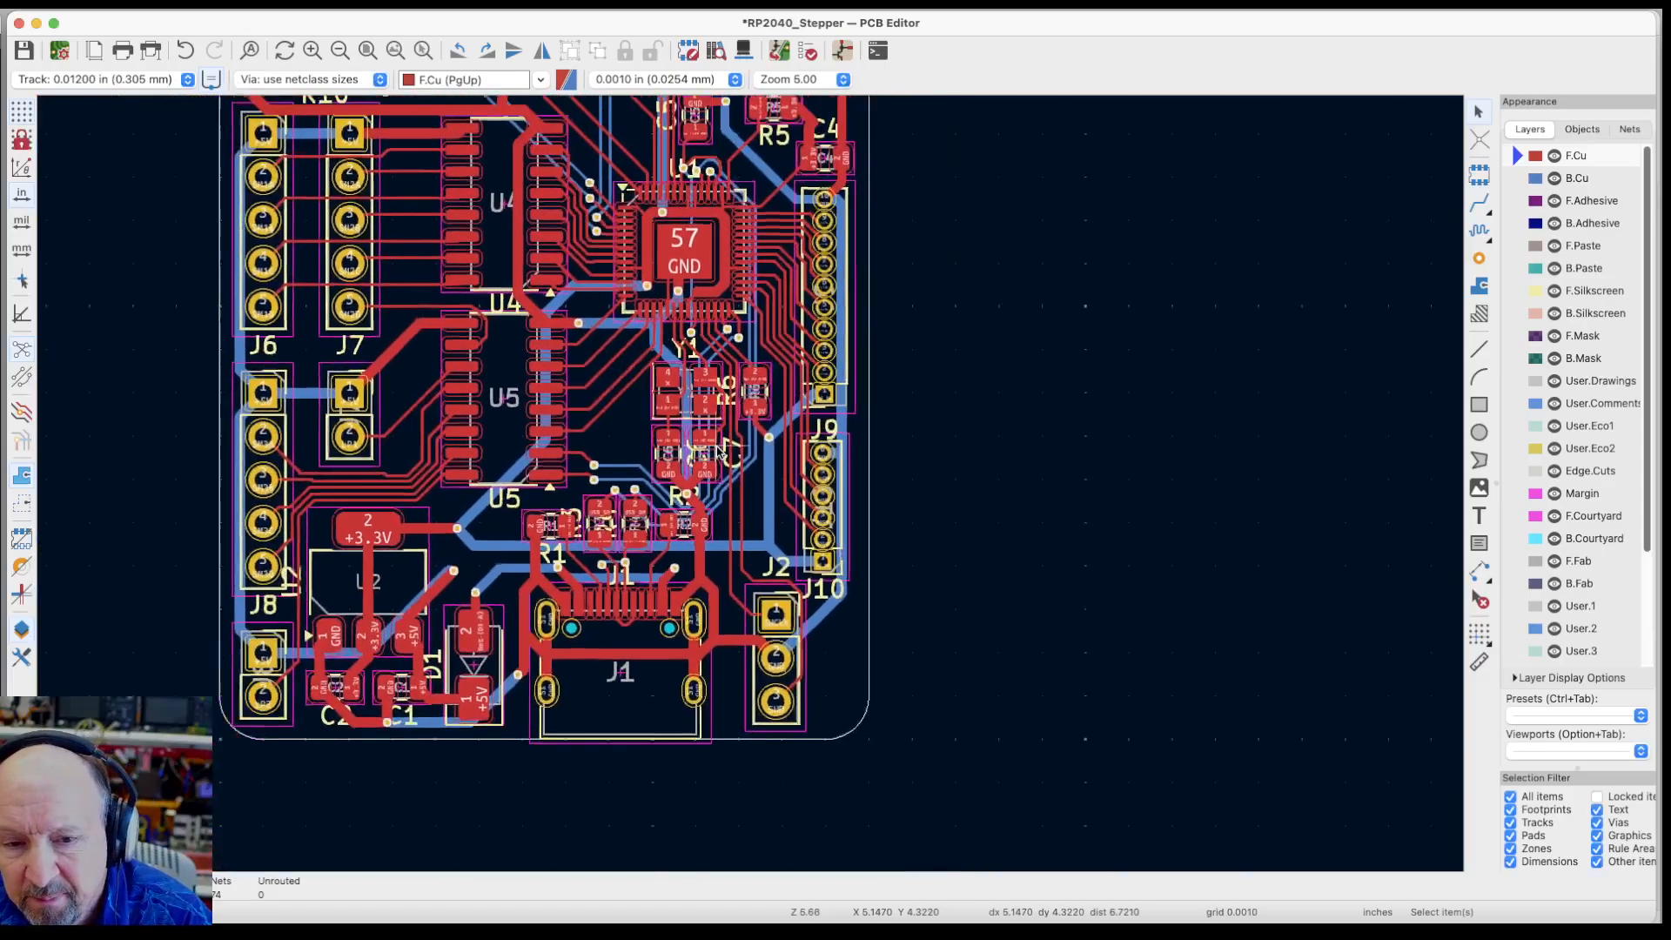
pyautogui.scroll(-1, 583, 549)
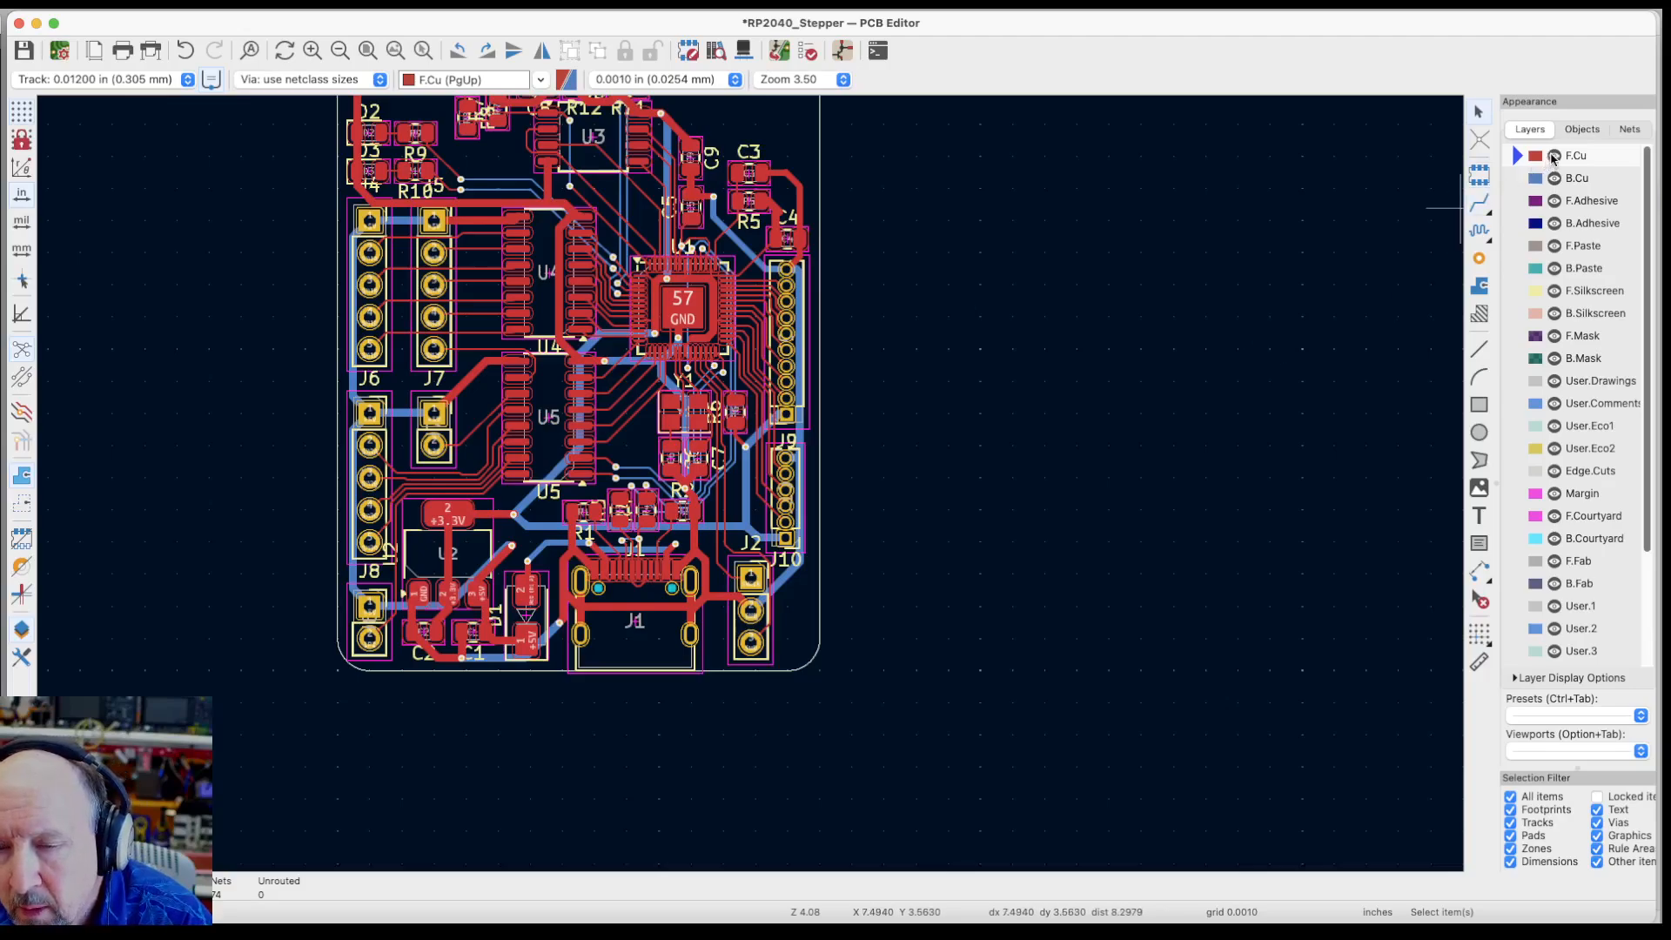
pyautogui.click(1554, 157)
pyautogui.click(1554, 178)
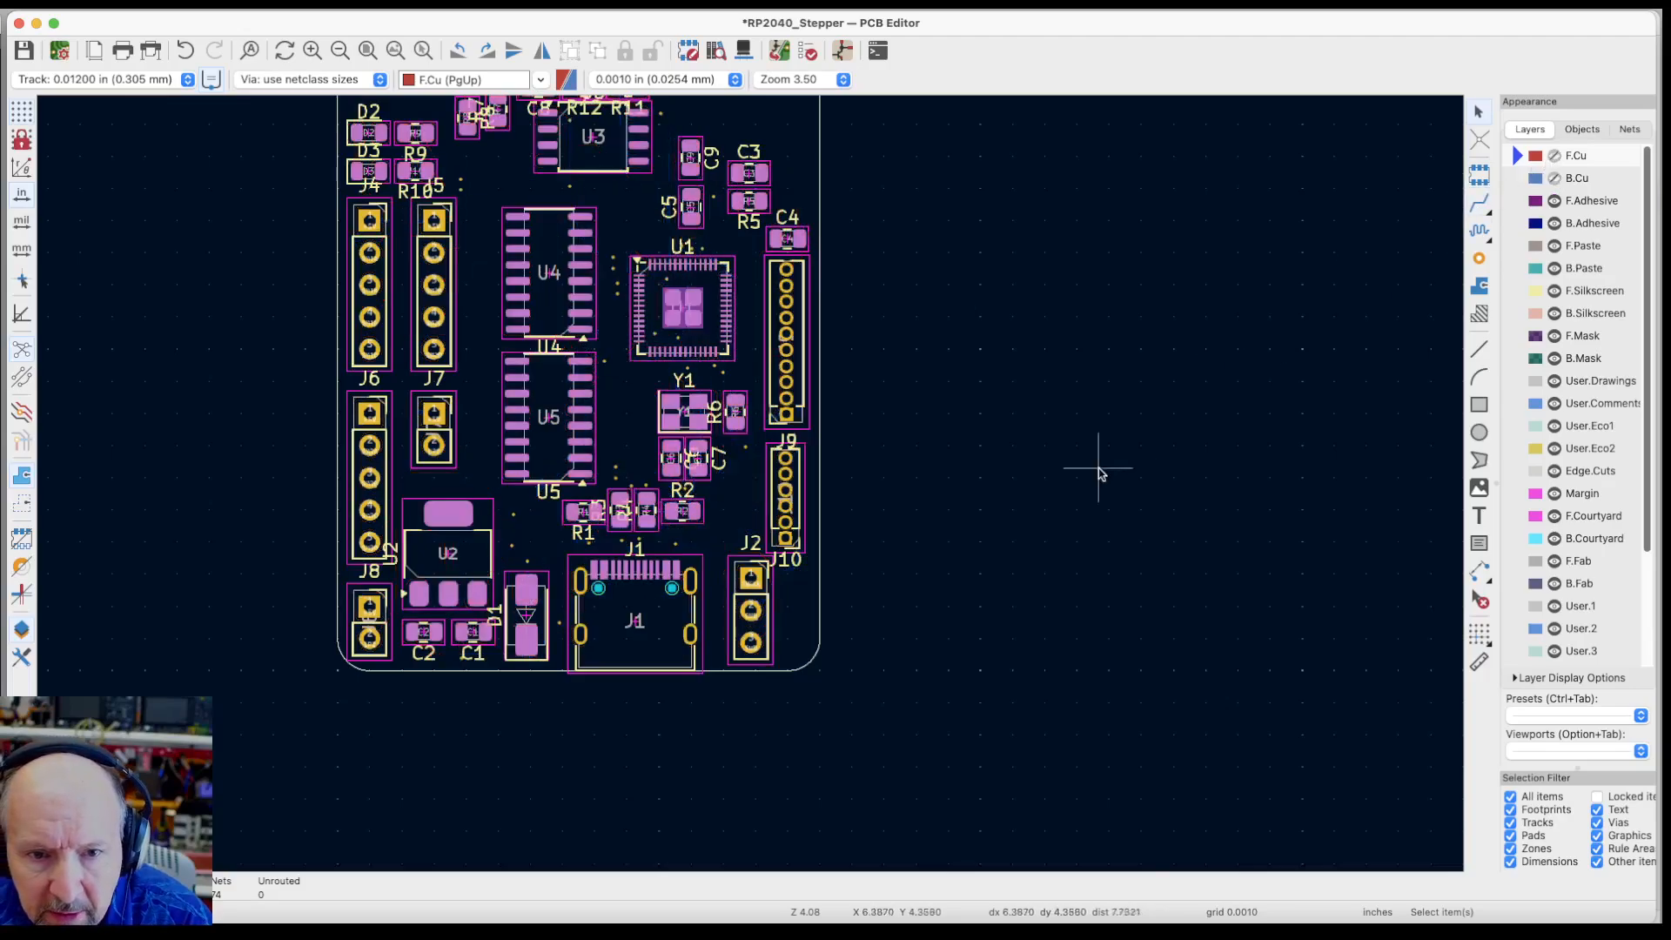
# Move the J8 silkscreen reference slightly down, closer to its two-pin connector outline
pyautogui.scroll(1, 1008, 500)
pyautogui.scroll(-2, 1008, 500)
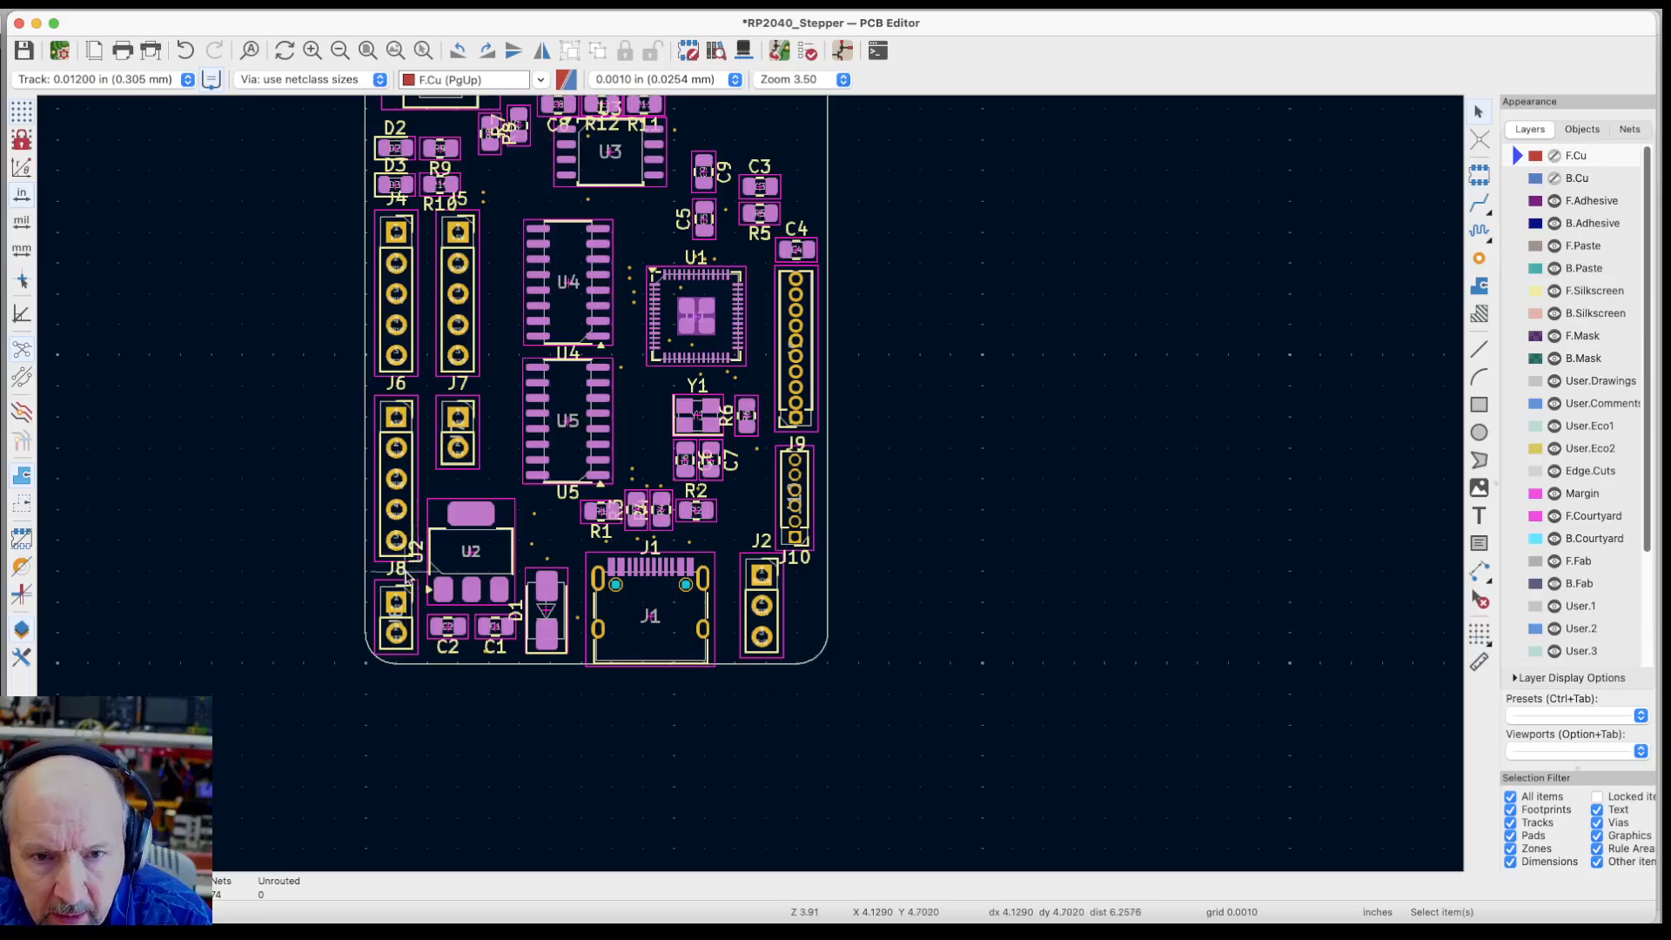
pyautogui.scroll(4, 413, 568)
pyautogui.scroll(-2, 413, 569)
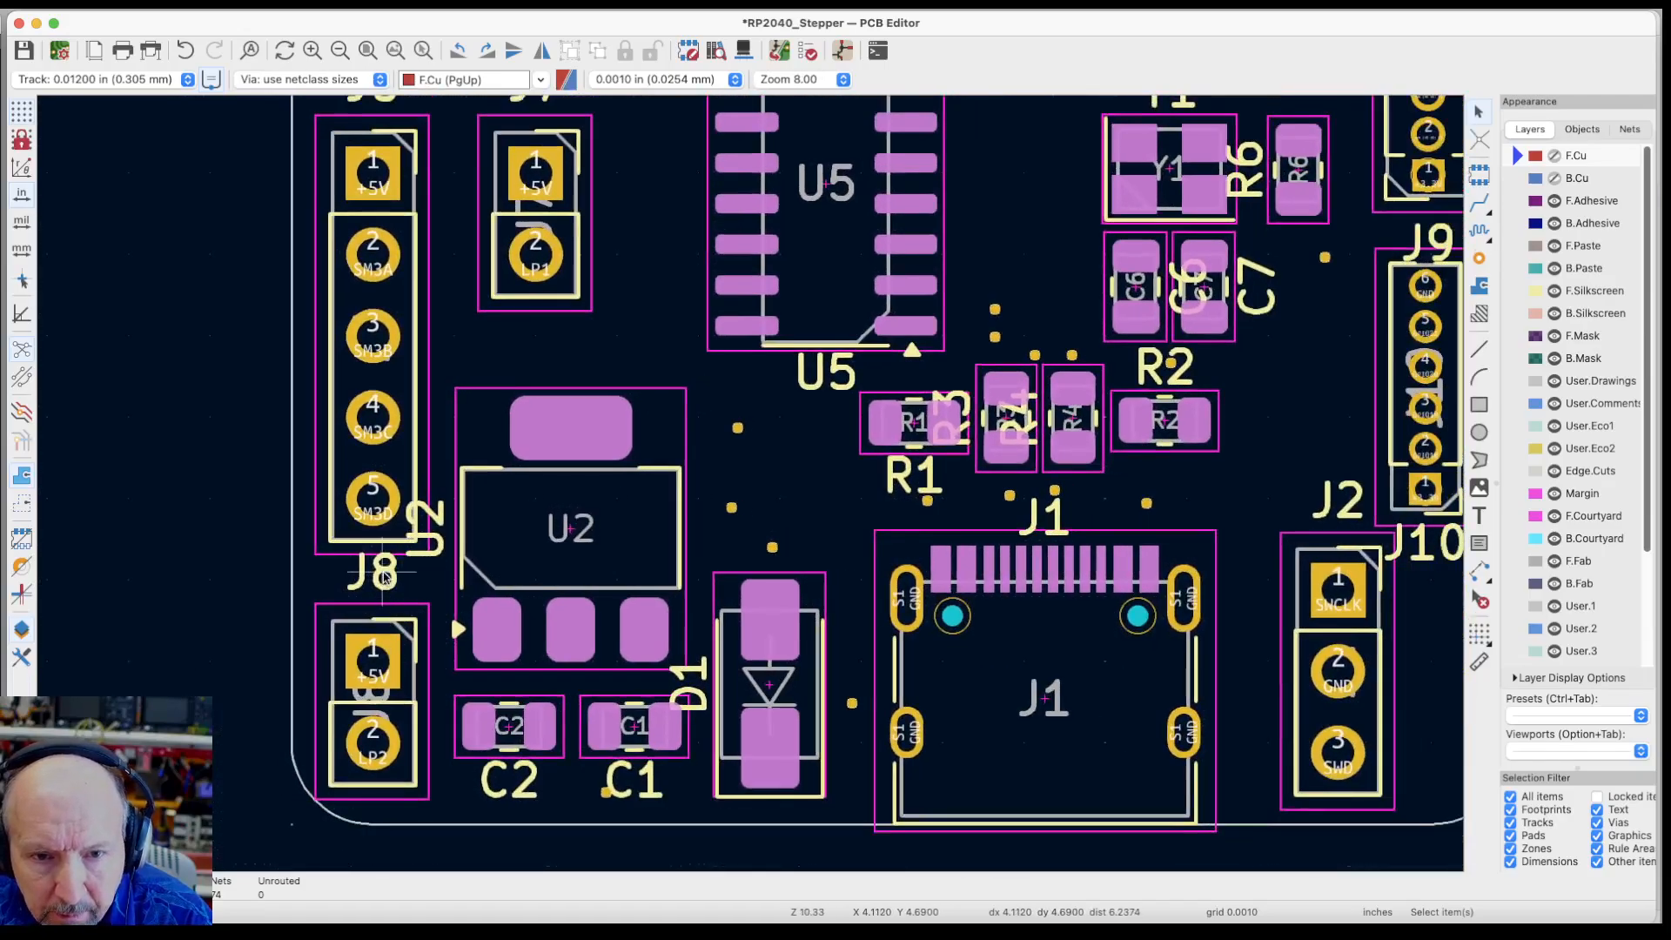
pyautogui.press('m')
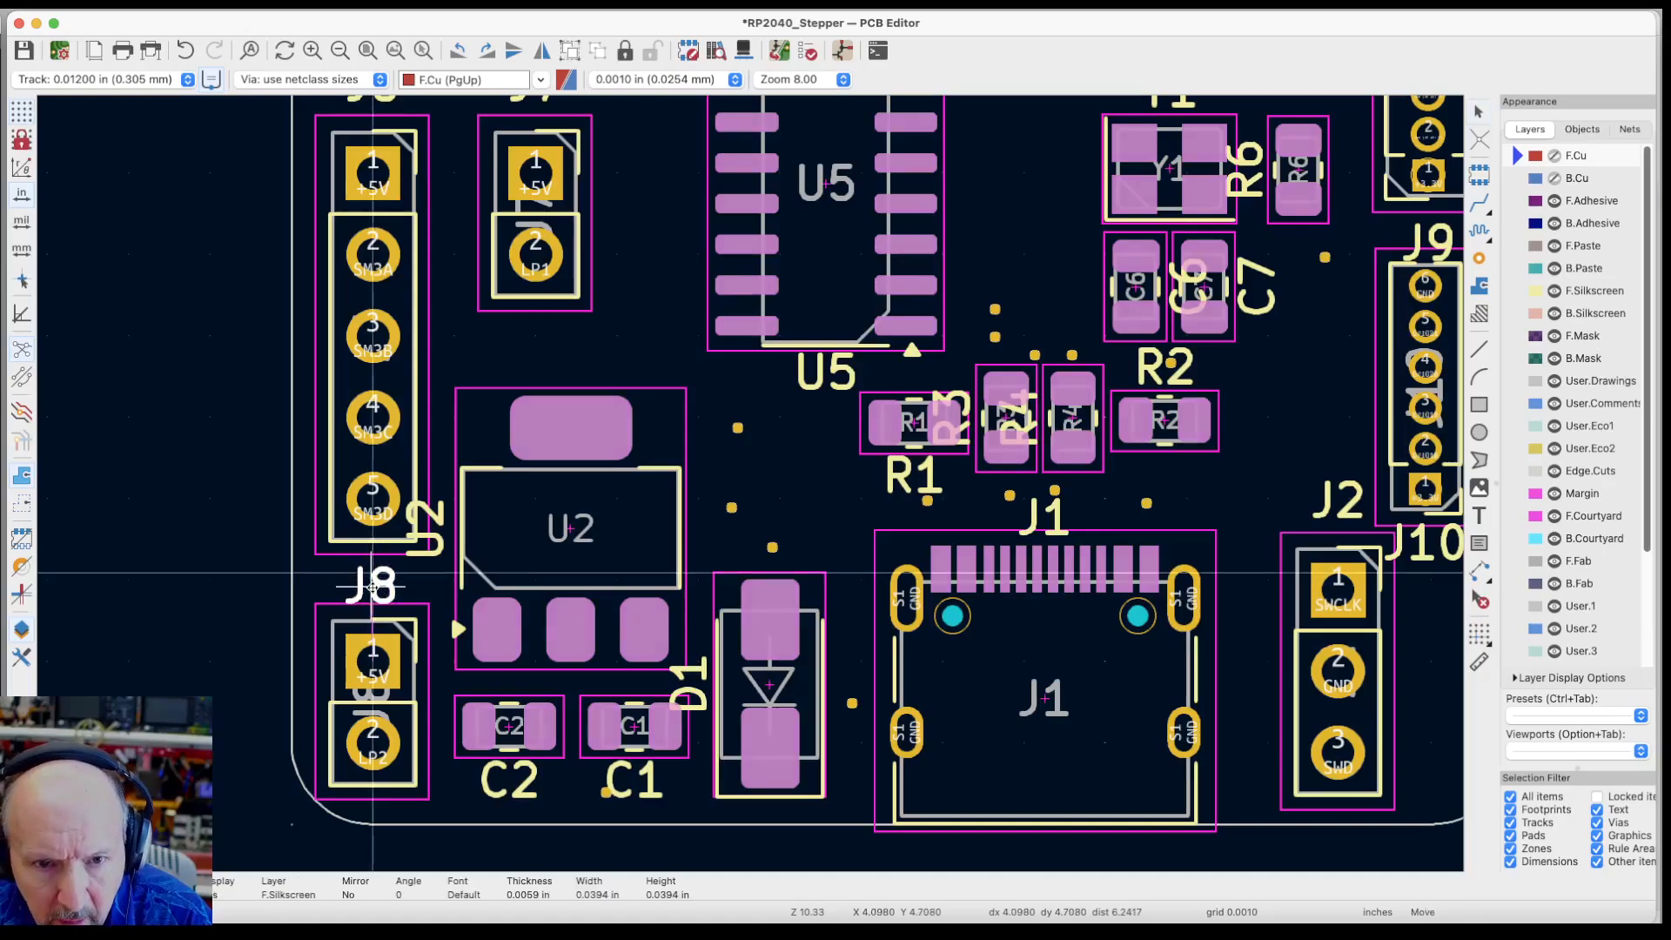
pyautogui.click(370, 592)
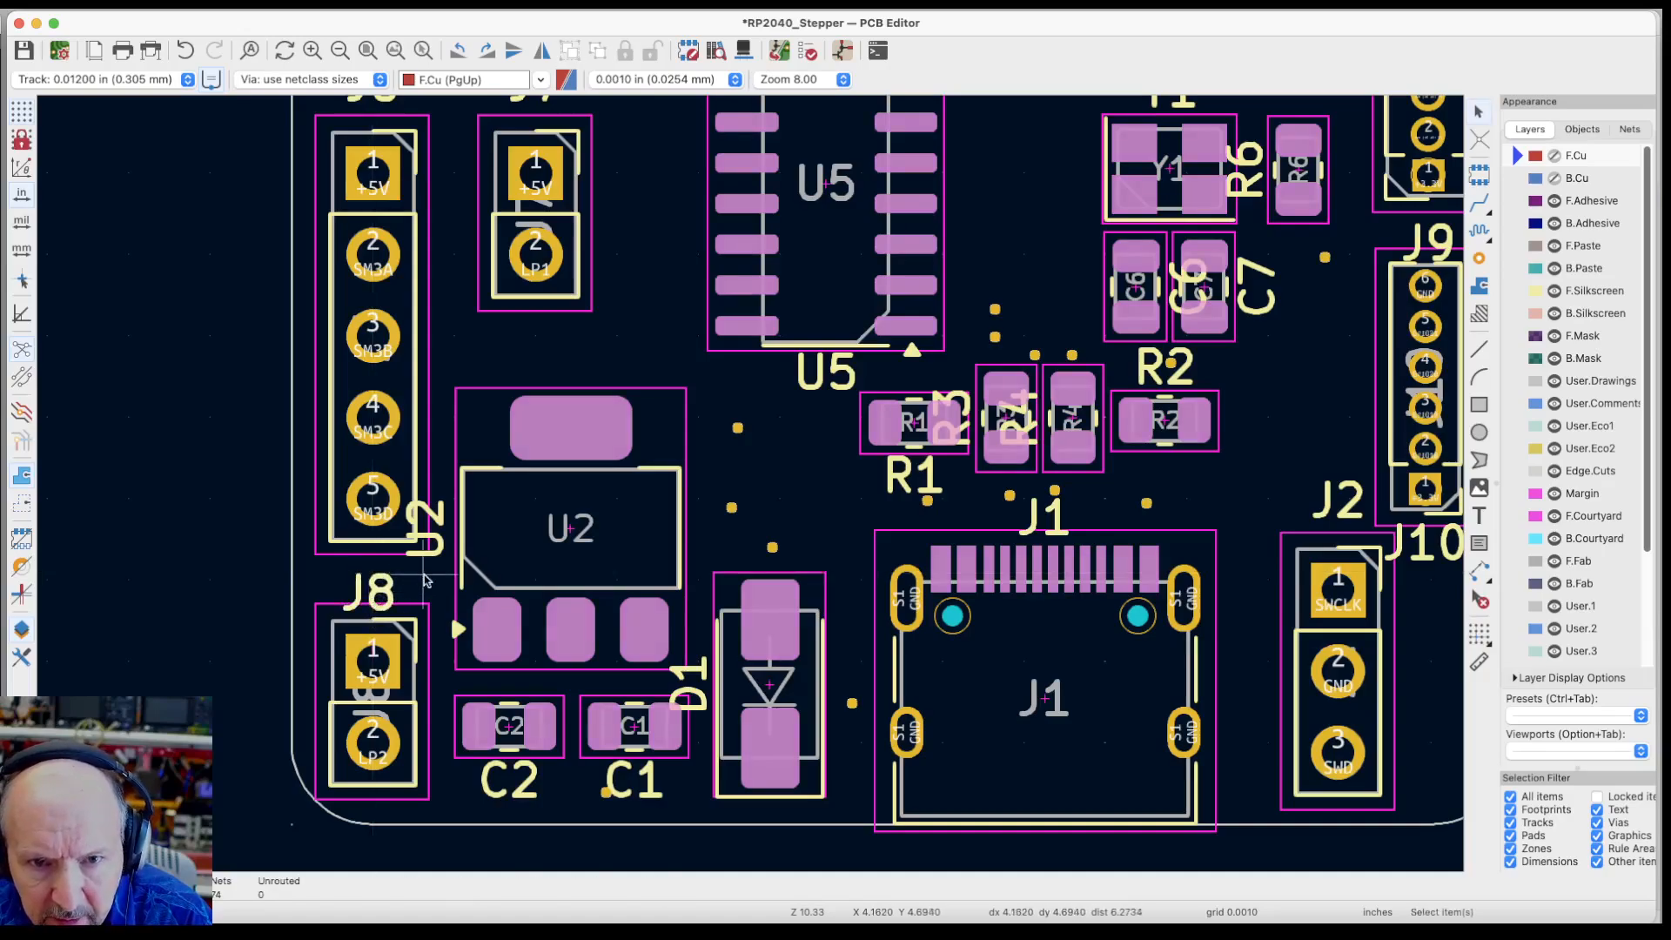
# Rotate the U2 silkscreen reference to read horizontally and place it just right of the U2 outline, above D1
pyautogui.click(433, 538)
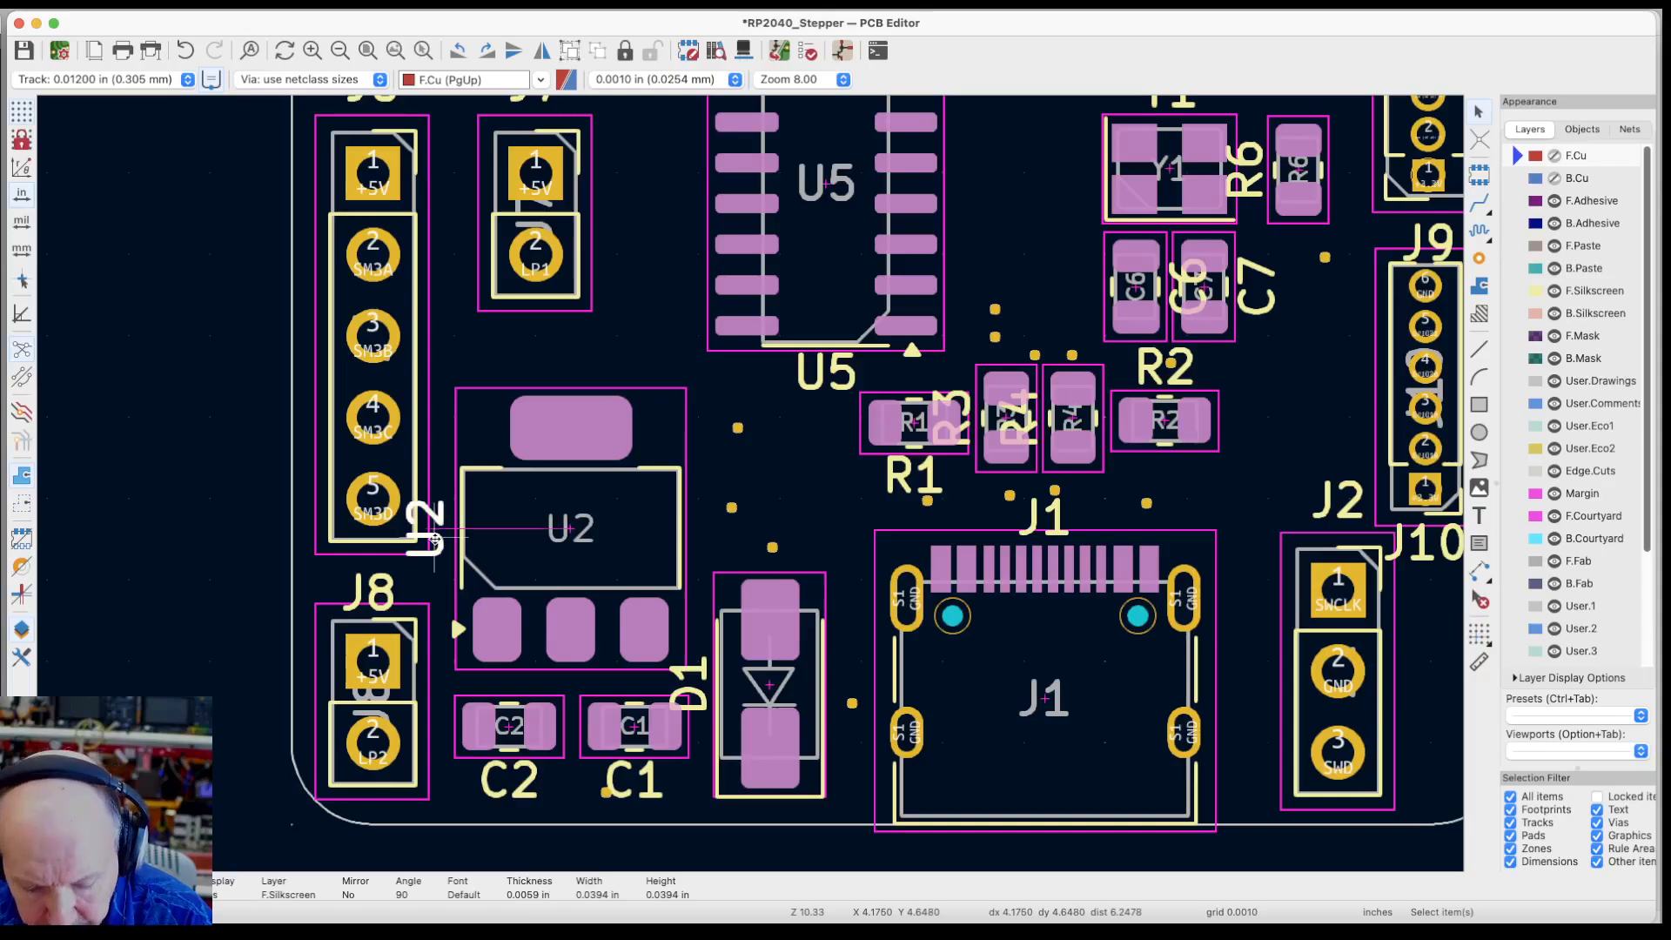
pyautogui.press('m')
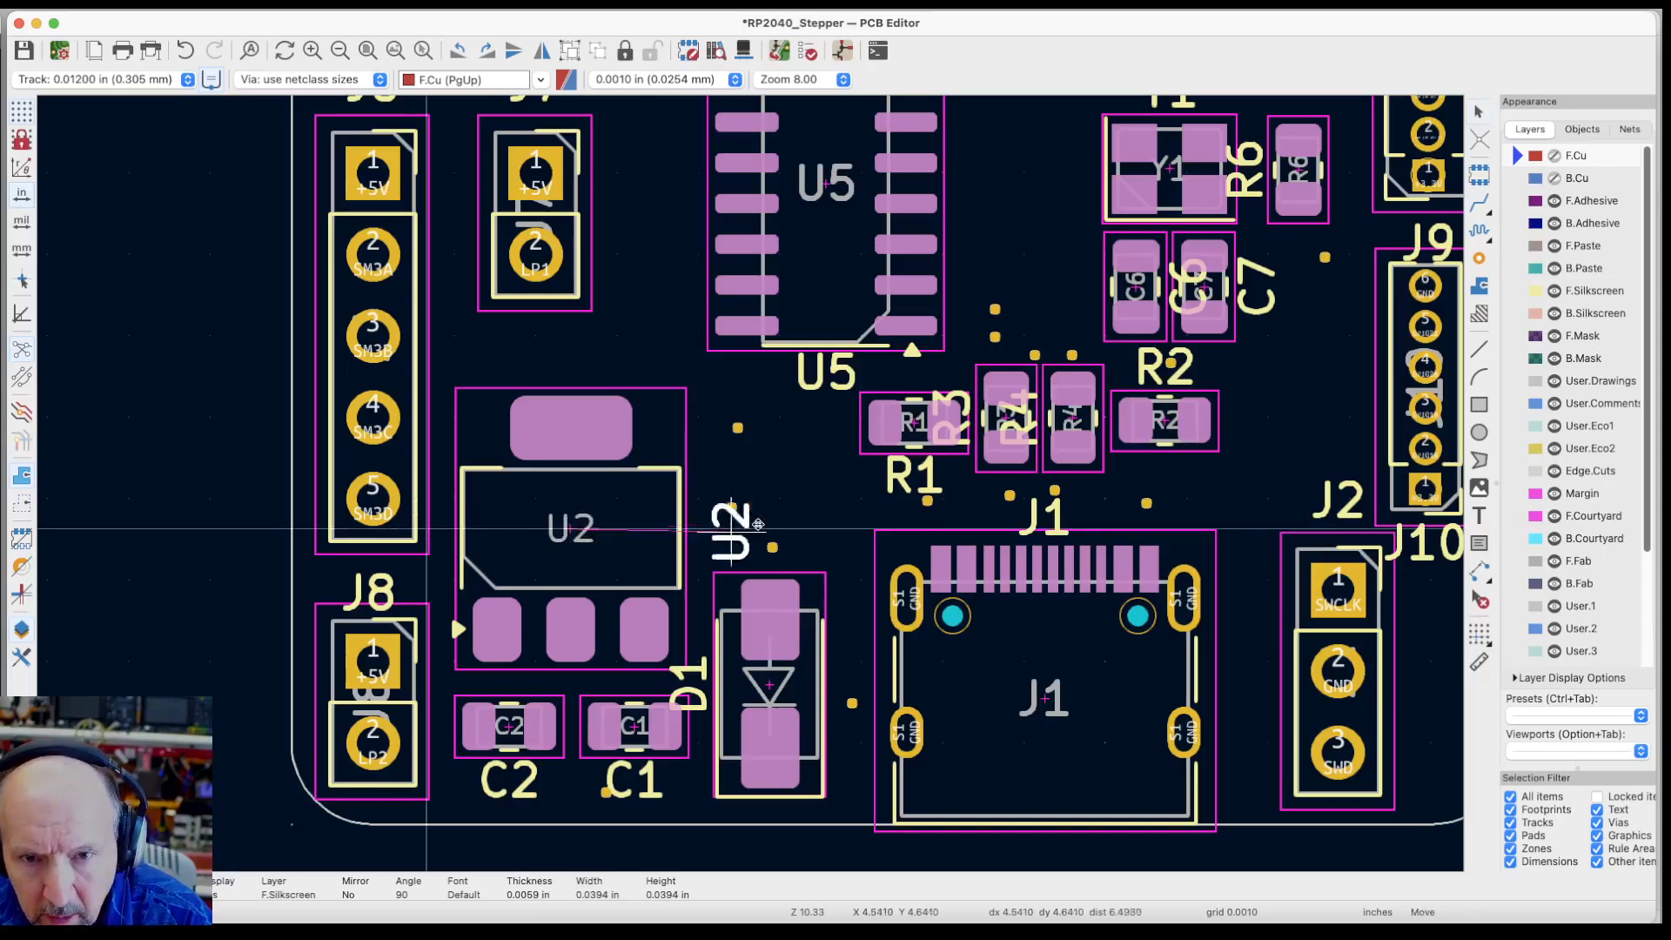
pyautogui.press('r')
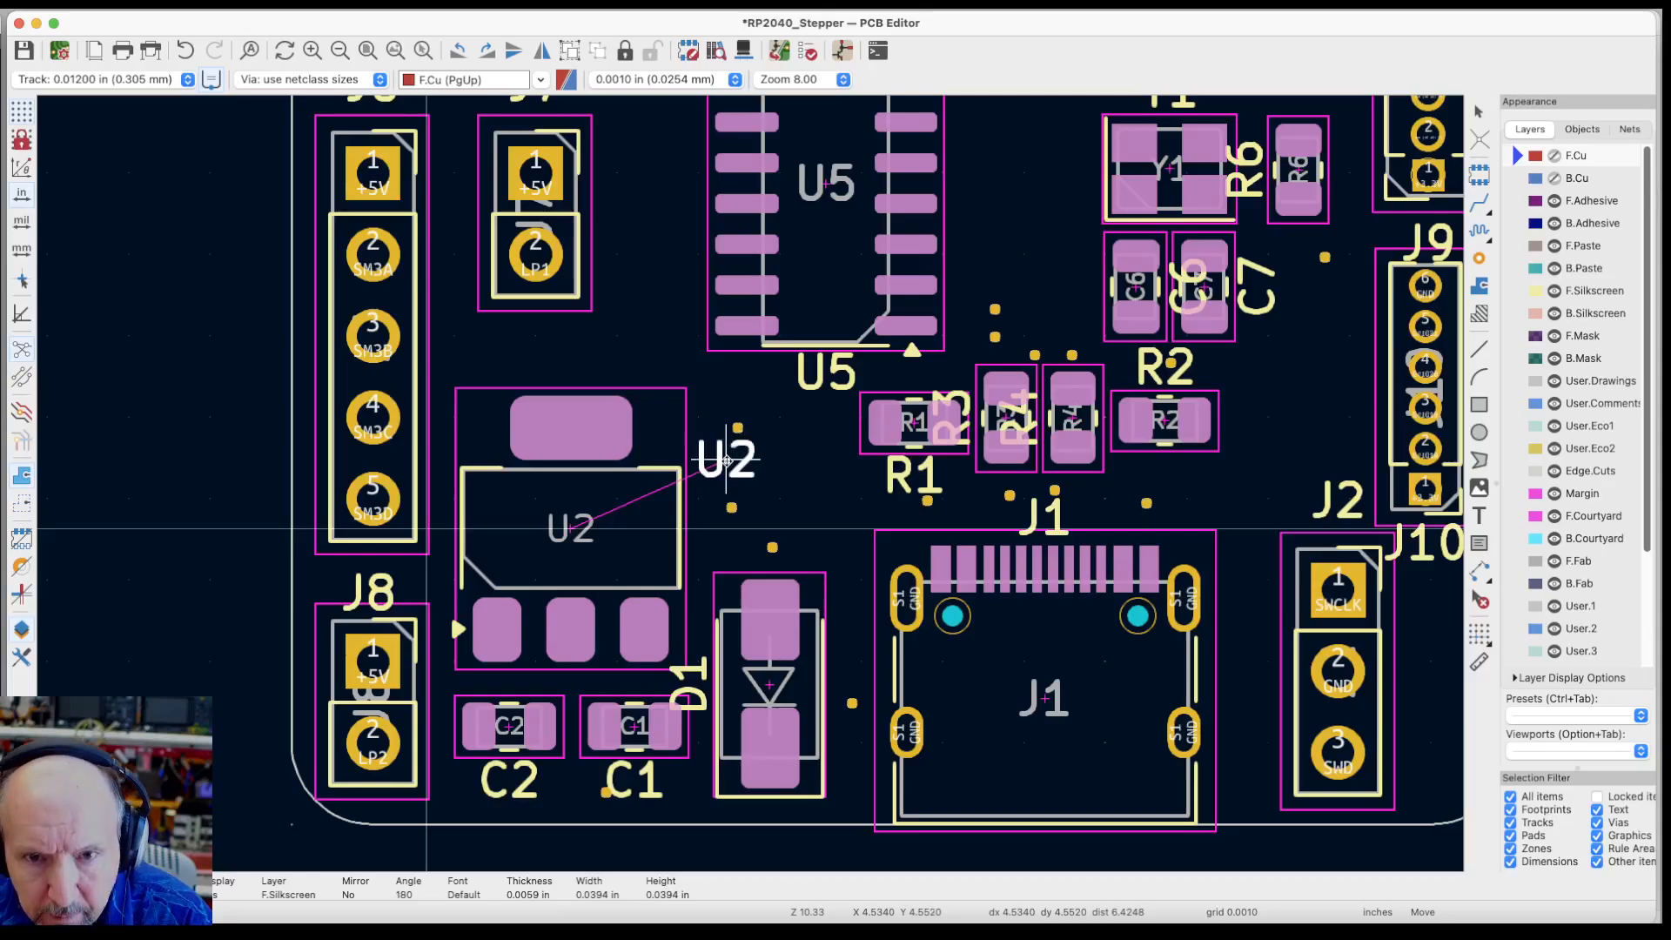
pyautogui.click(721, 471)
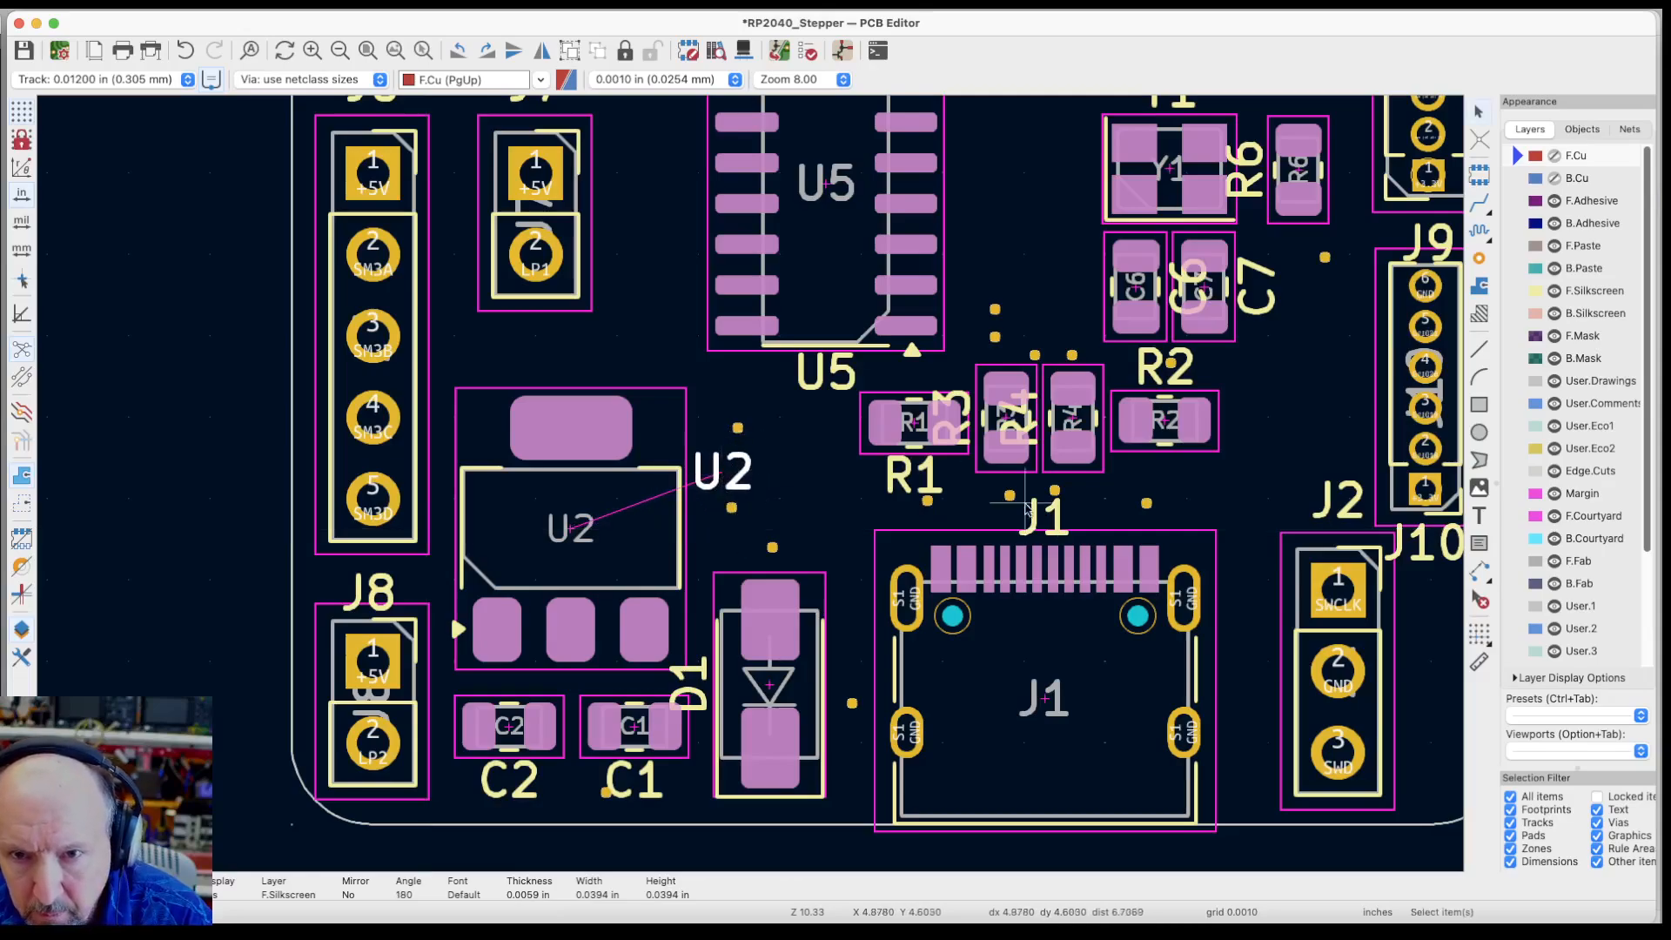
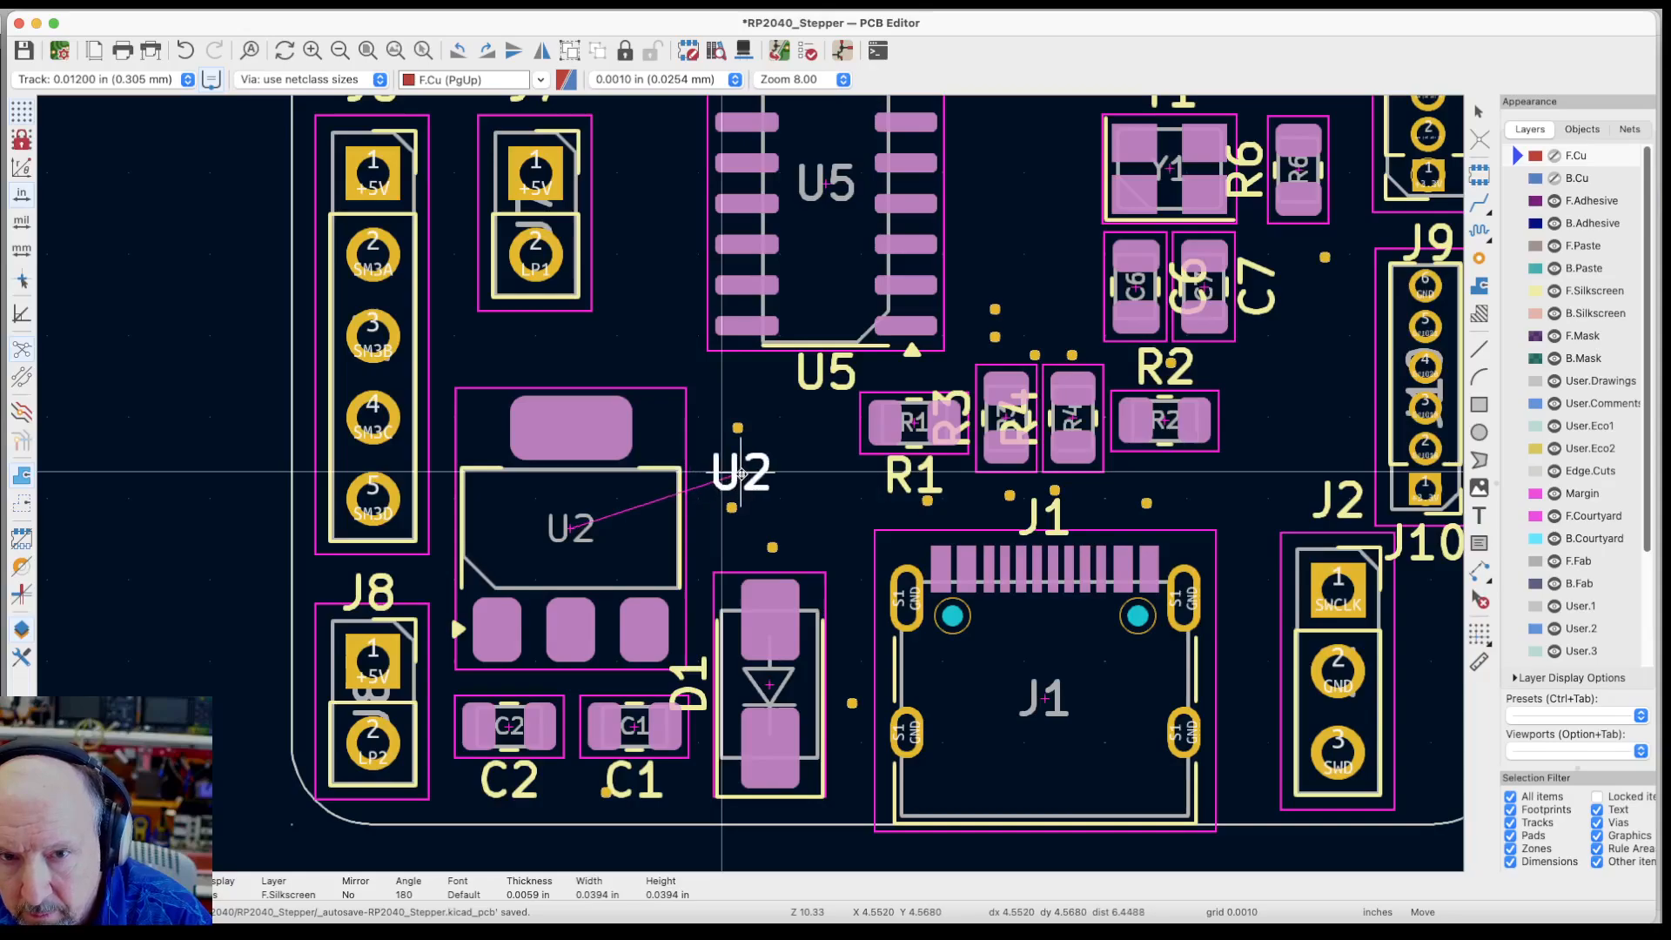
# Move the J2 silkscreen reference from above its connector to the right side beside pin 2
pyautogui.click(1344, 503)
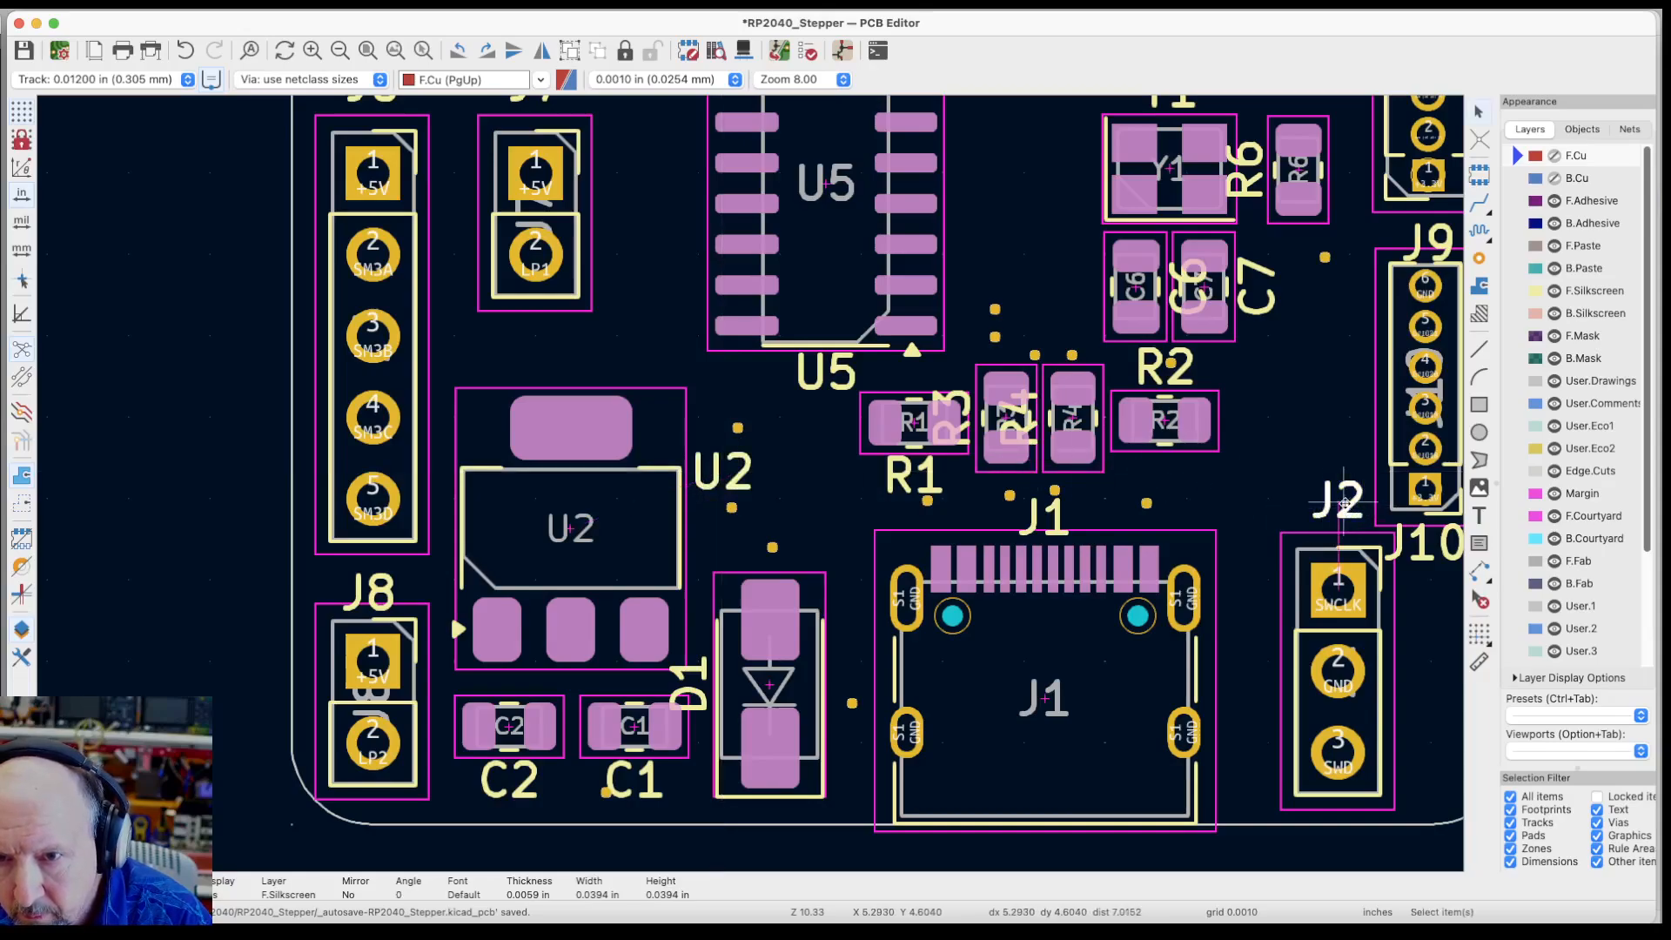
pyautogui.press('m')
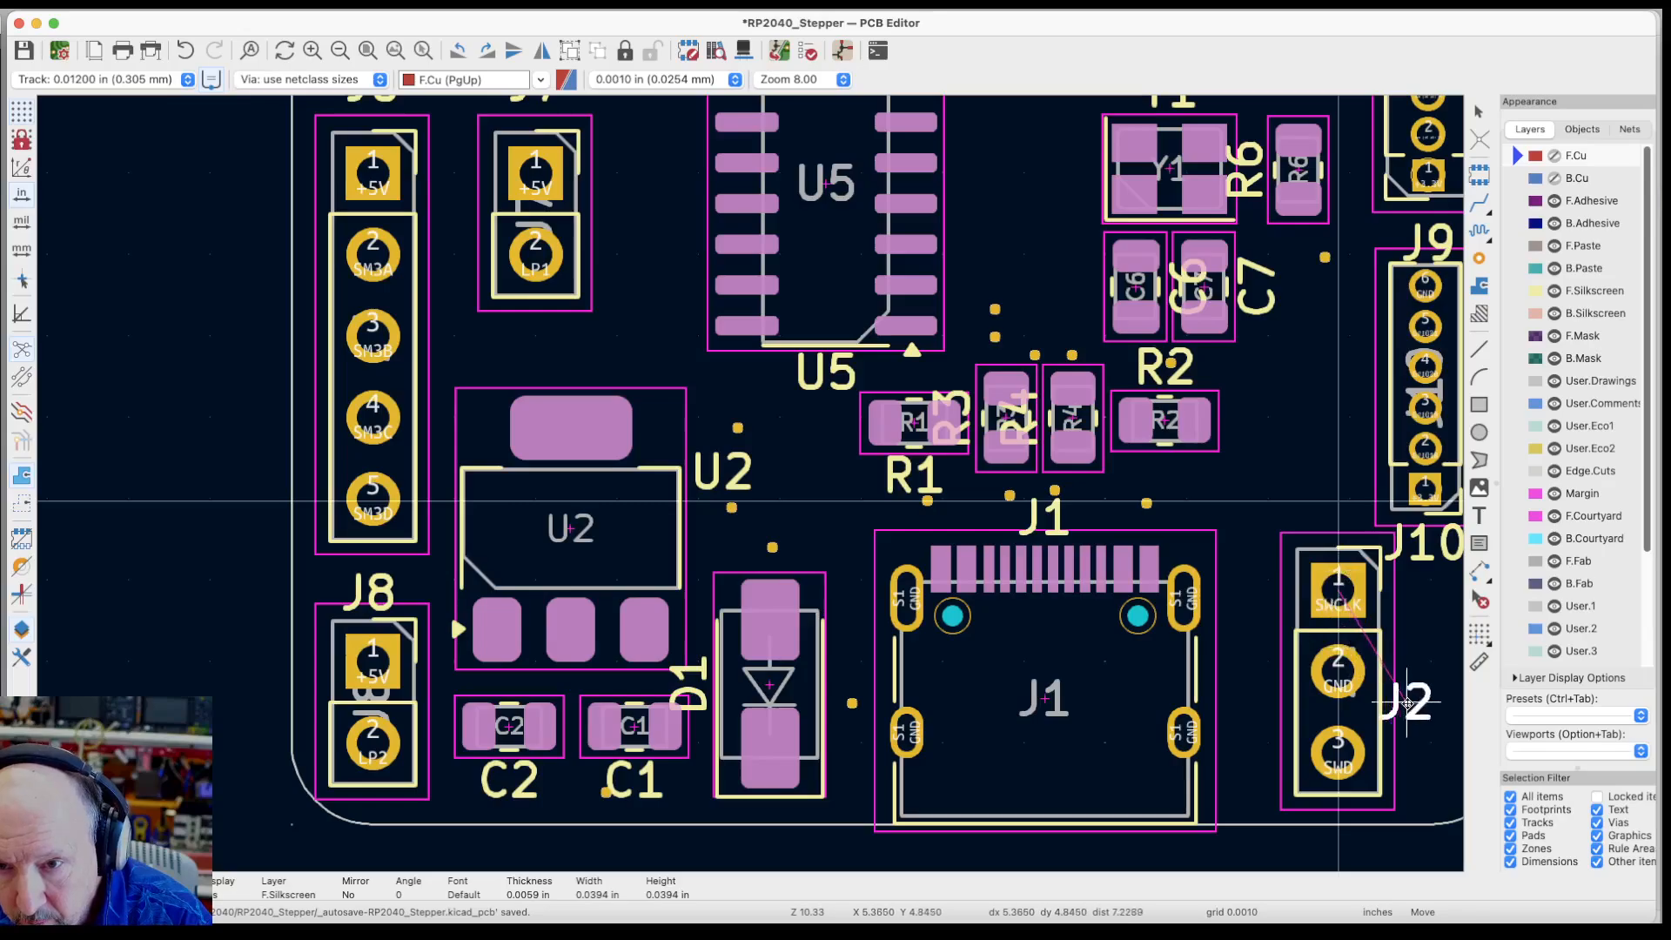
pyautogui.click(1426, 696)
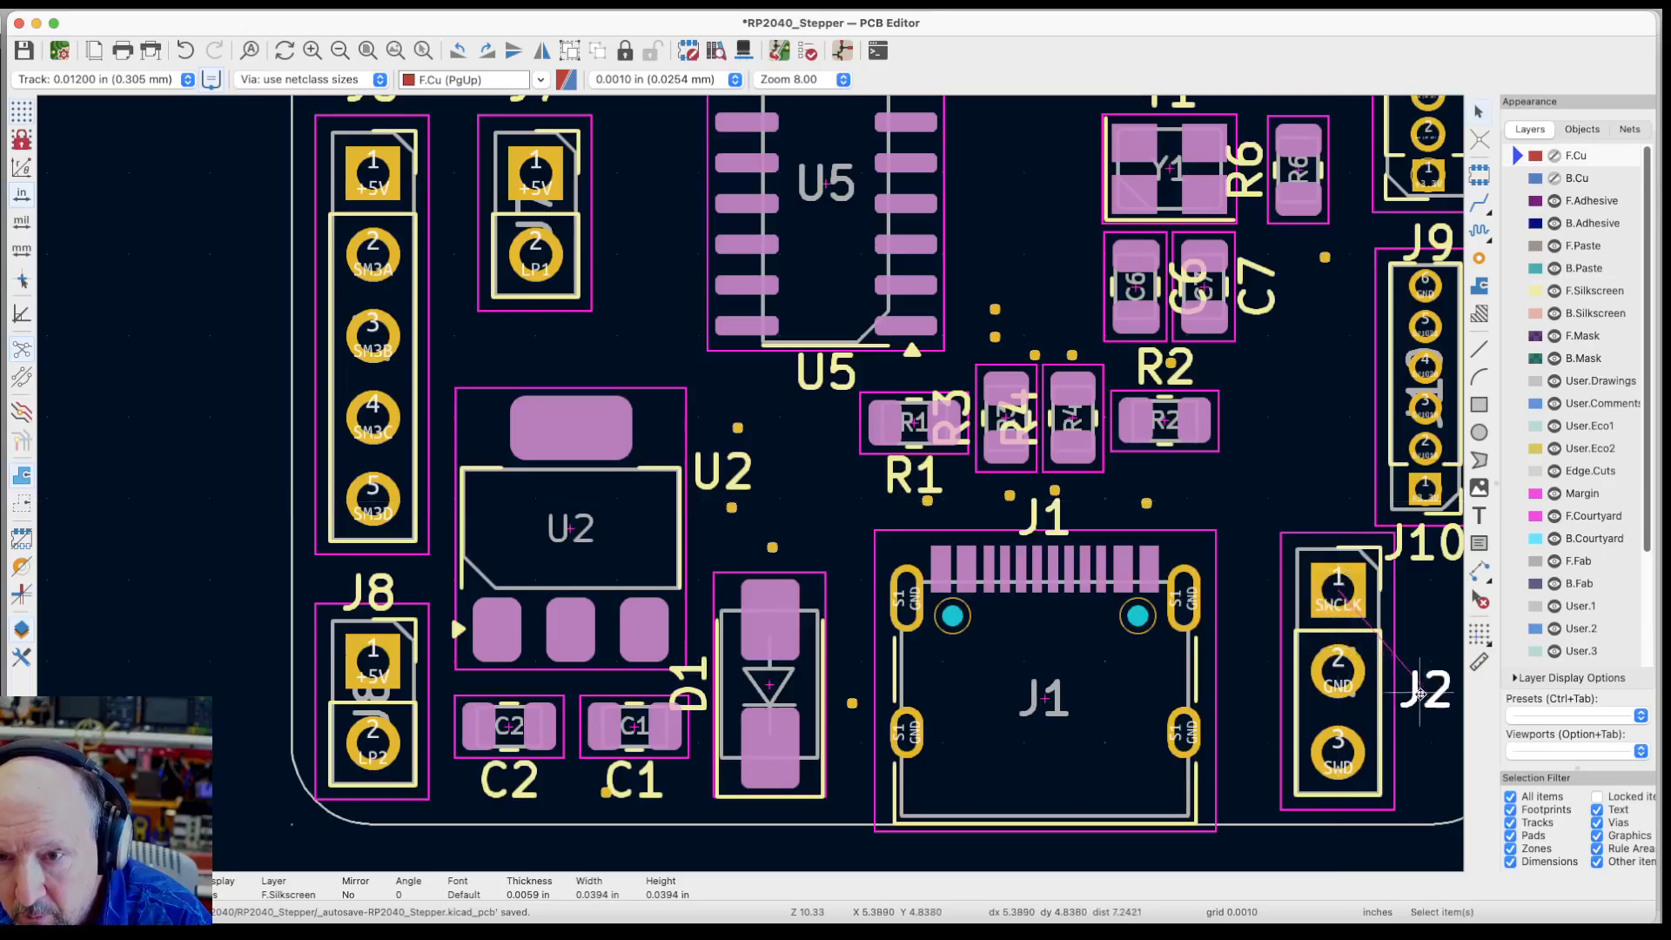
# Move the J10 silkscreen reference from below its six-pin connector to the open area left of the connector
pyautogui.scroll(-2, 651, 659)
pyautogui.scroll(3, 1225, 577)
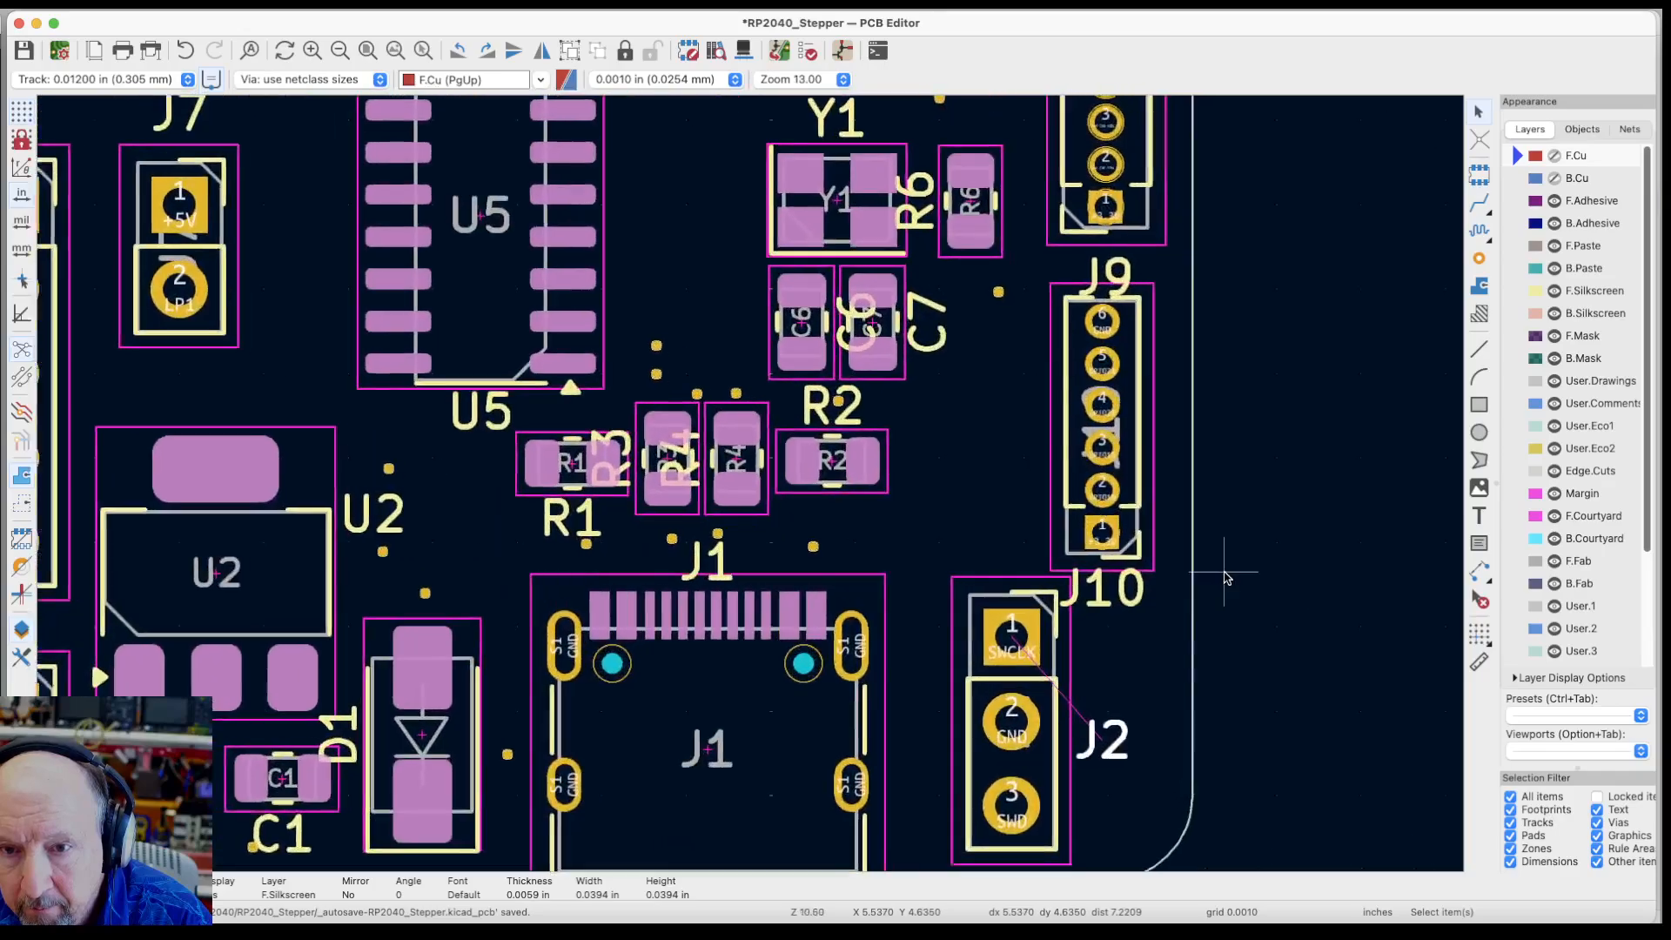
pyautogui.click(1108, 595)
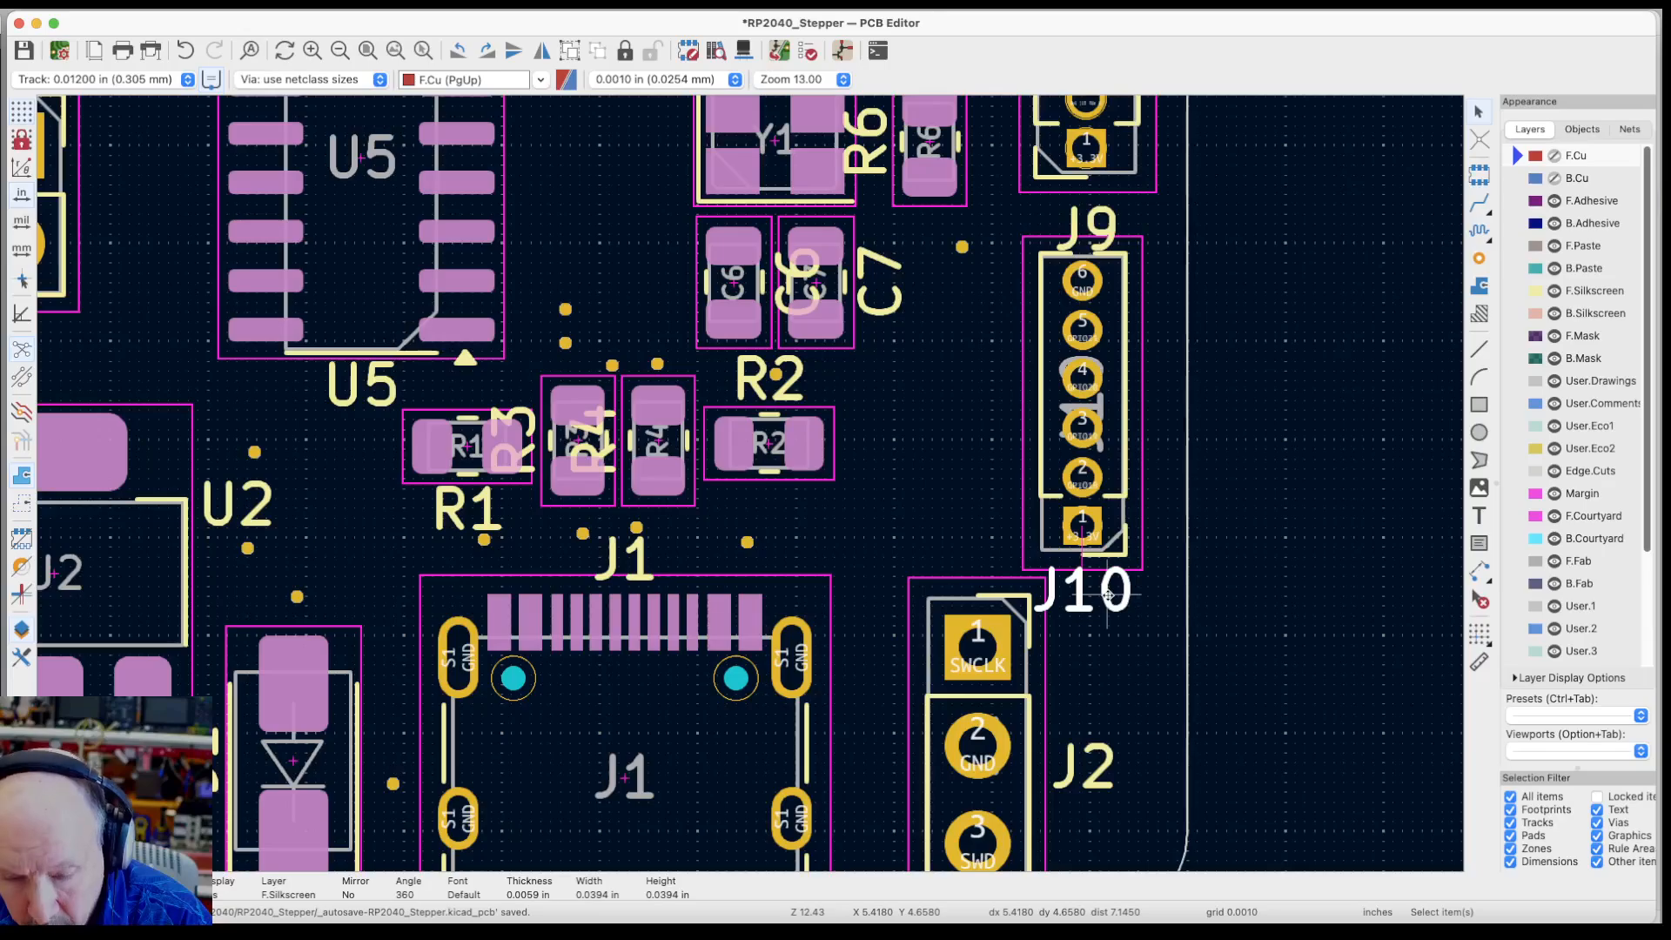
pyautogui.press('m')
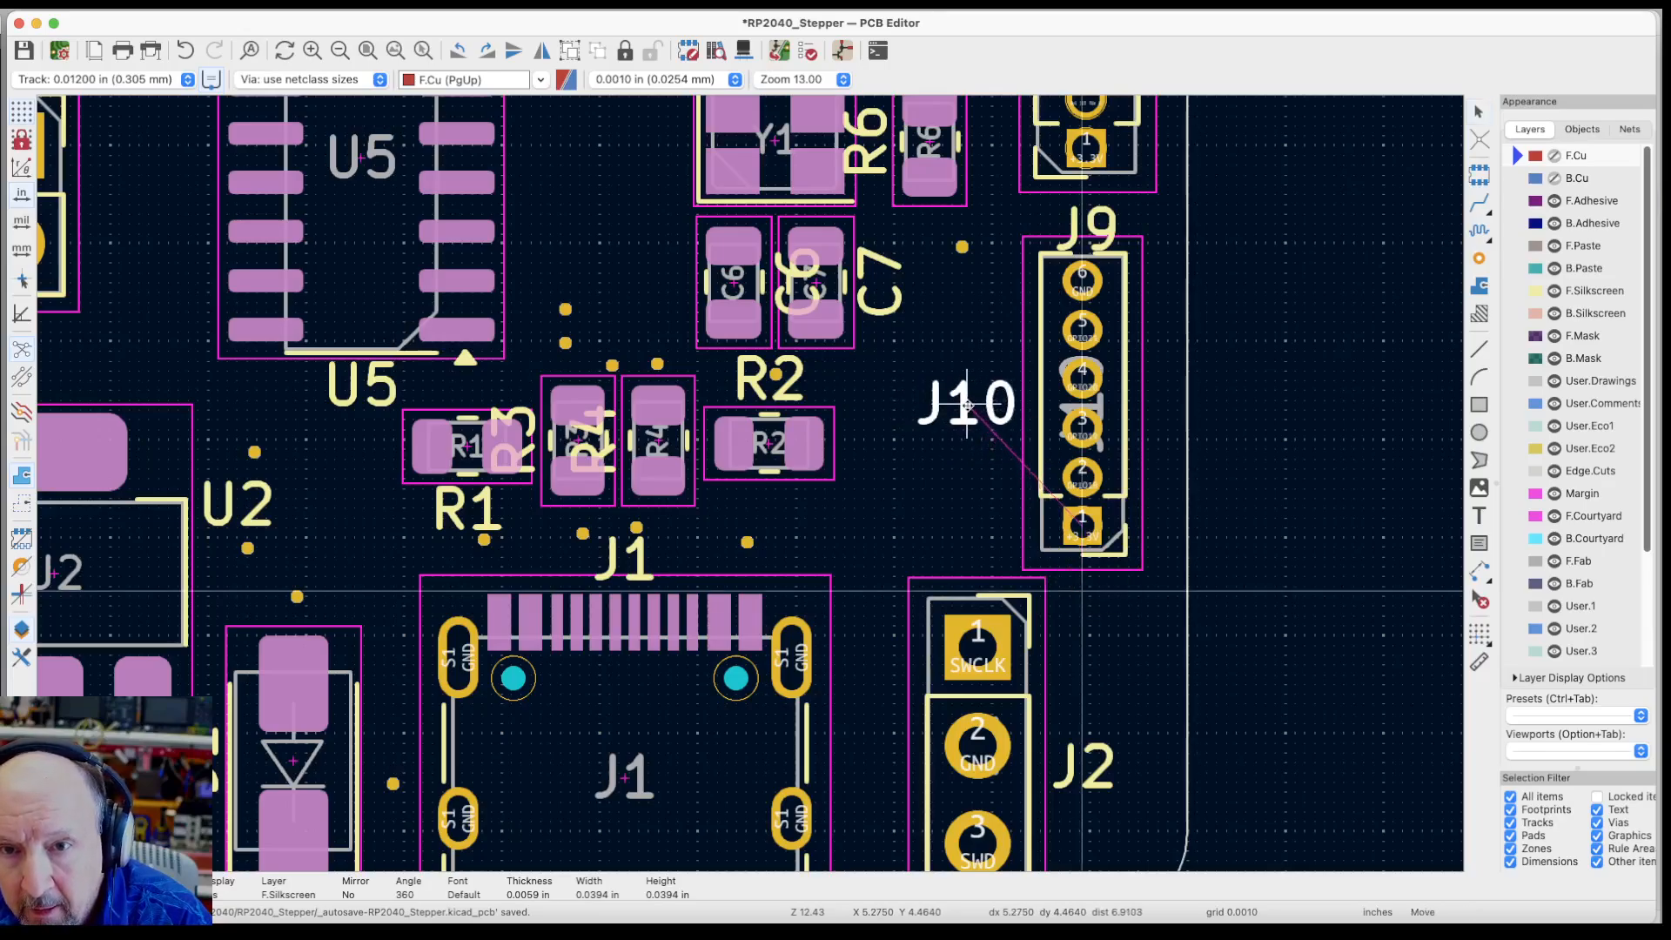
pyautogui.click(967, 403)
pyautogui.scroll(-5, 1167, 447)
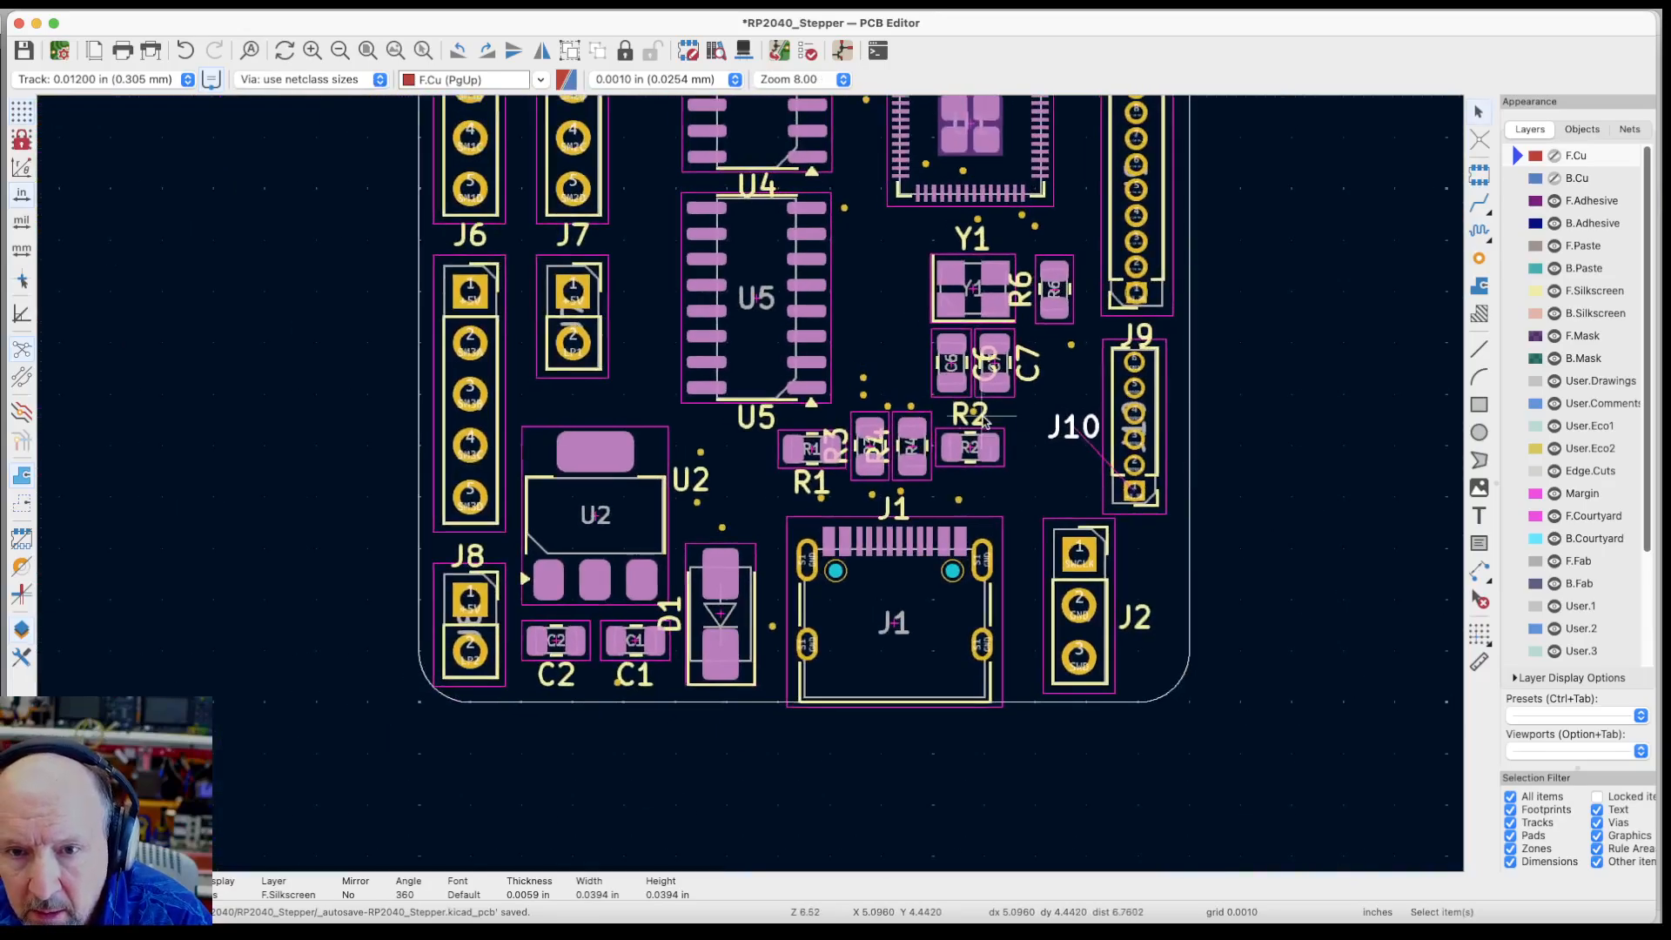
pyautogui.click(871, 445)
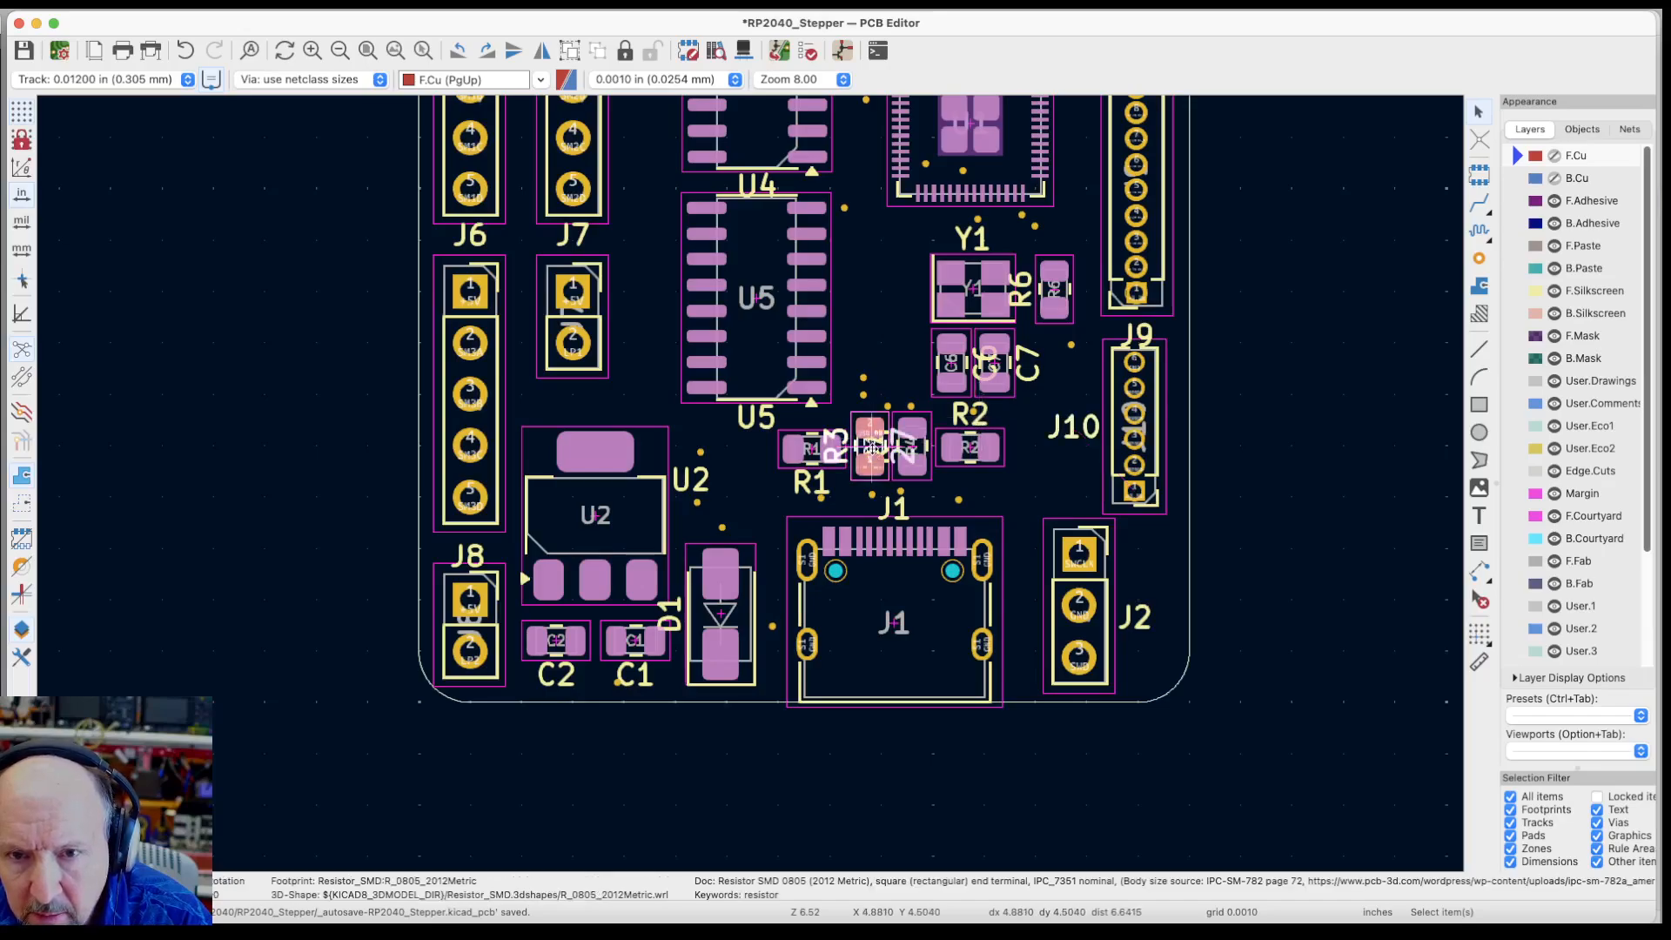
pyautogui.press('Escape')
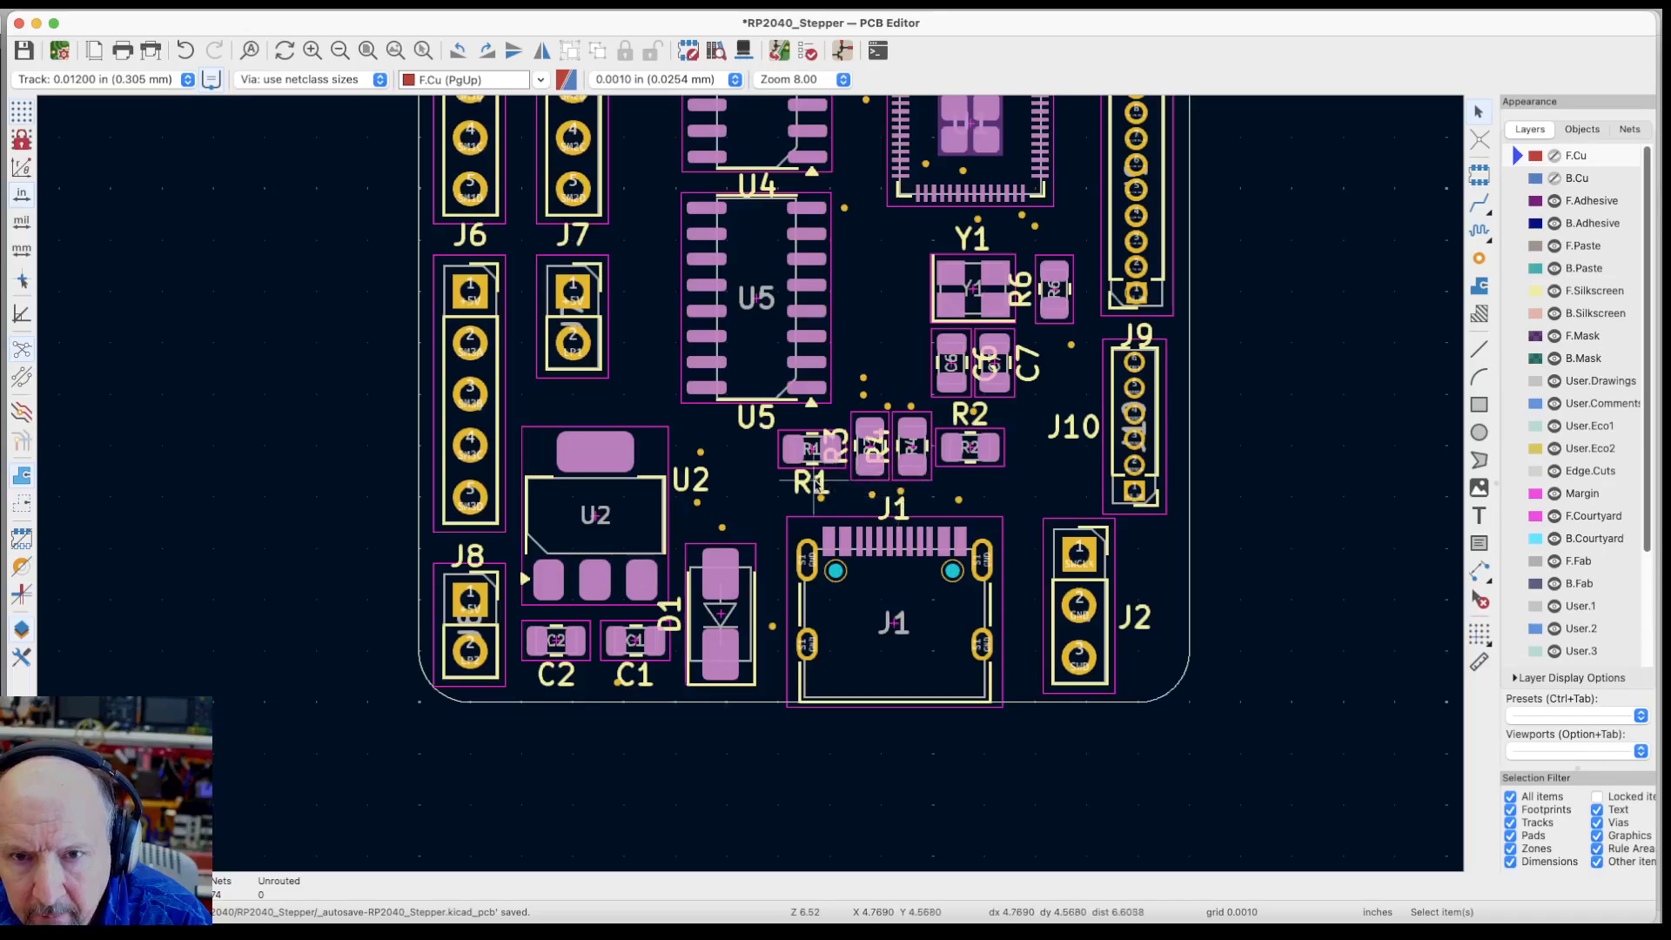
pyautogui.click(840, 433)
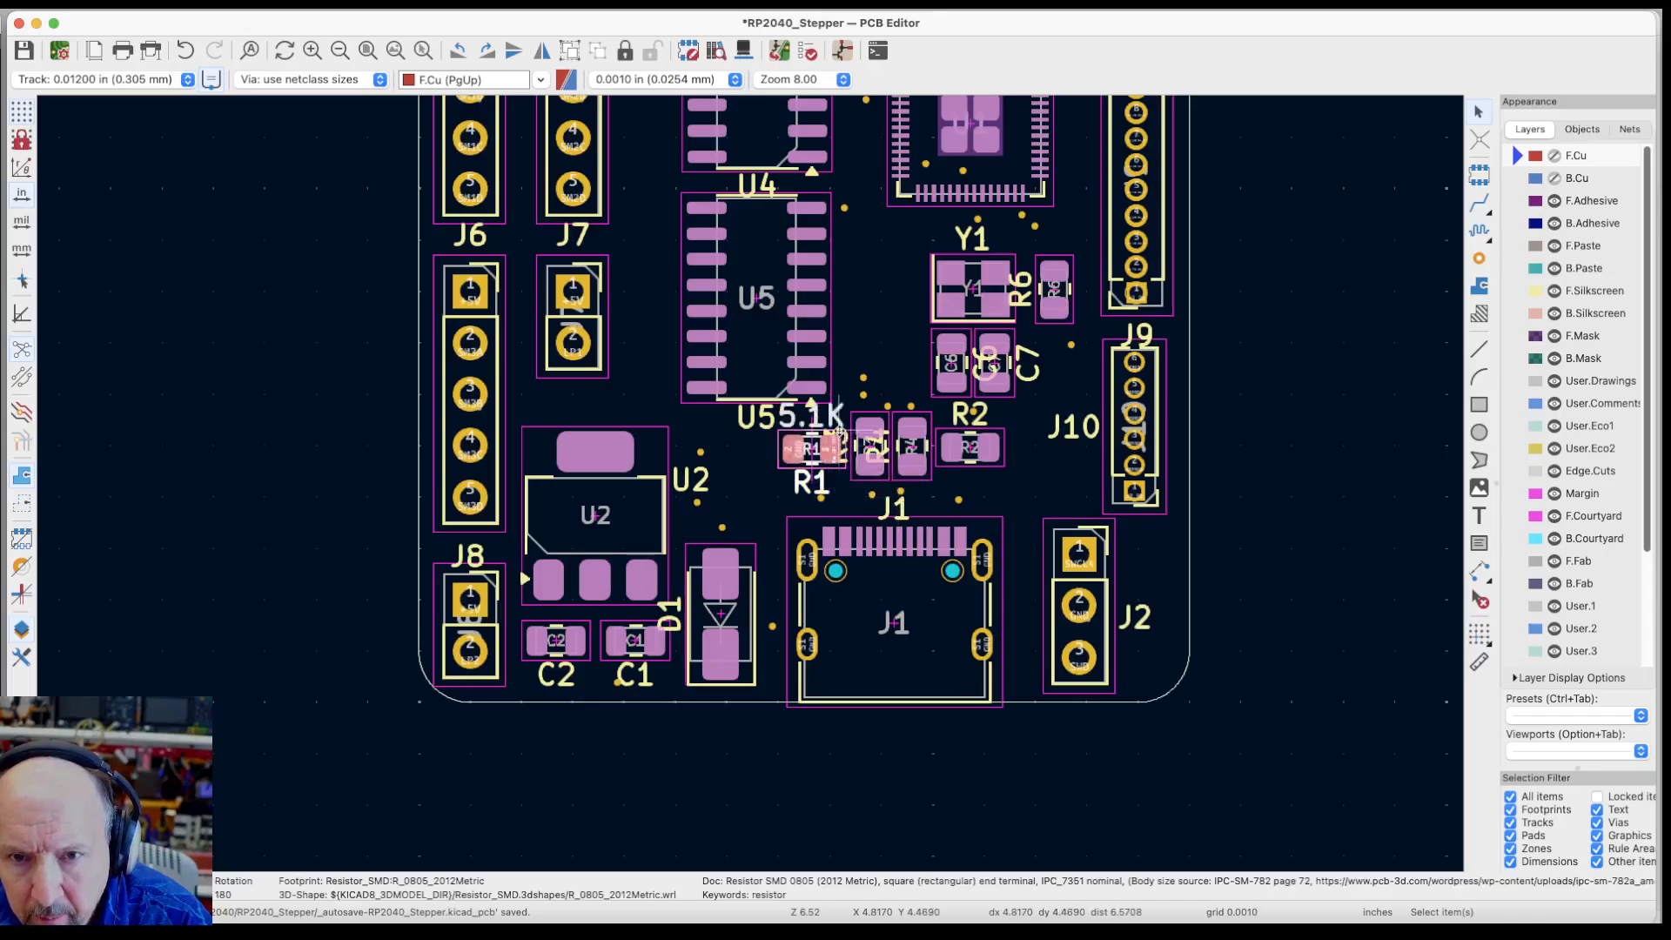
pyautogui.press('Escape')
pyautogui.scroll(5, 840, 442)
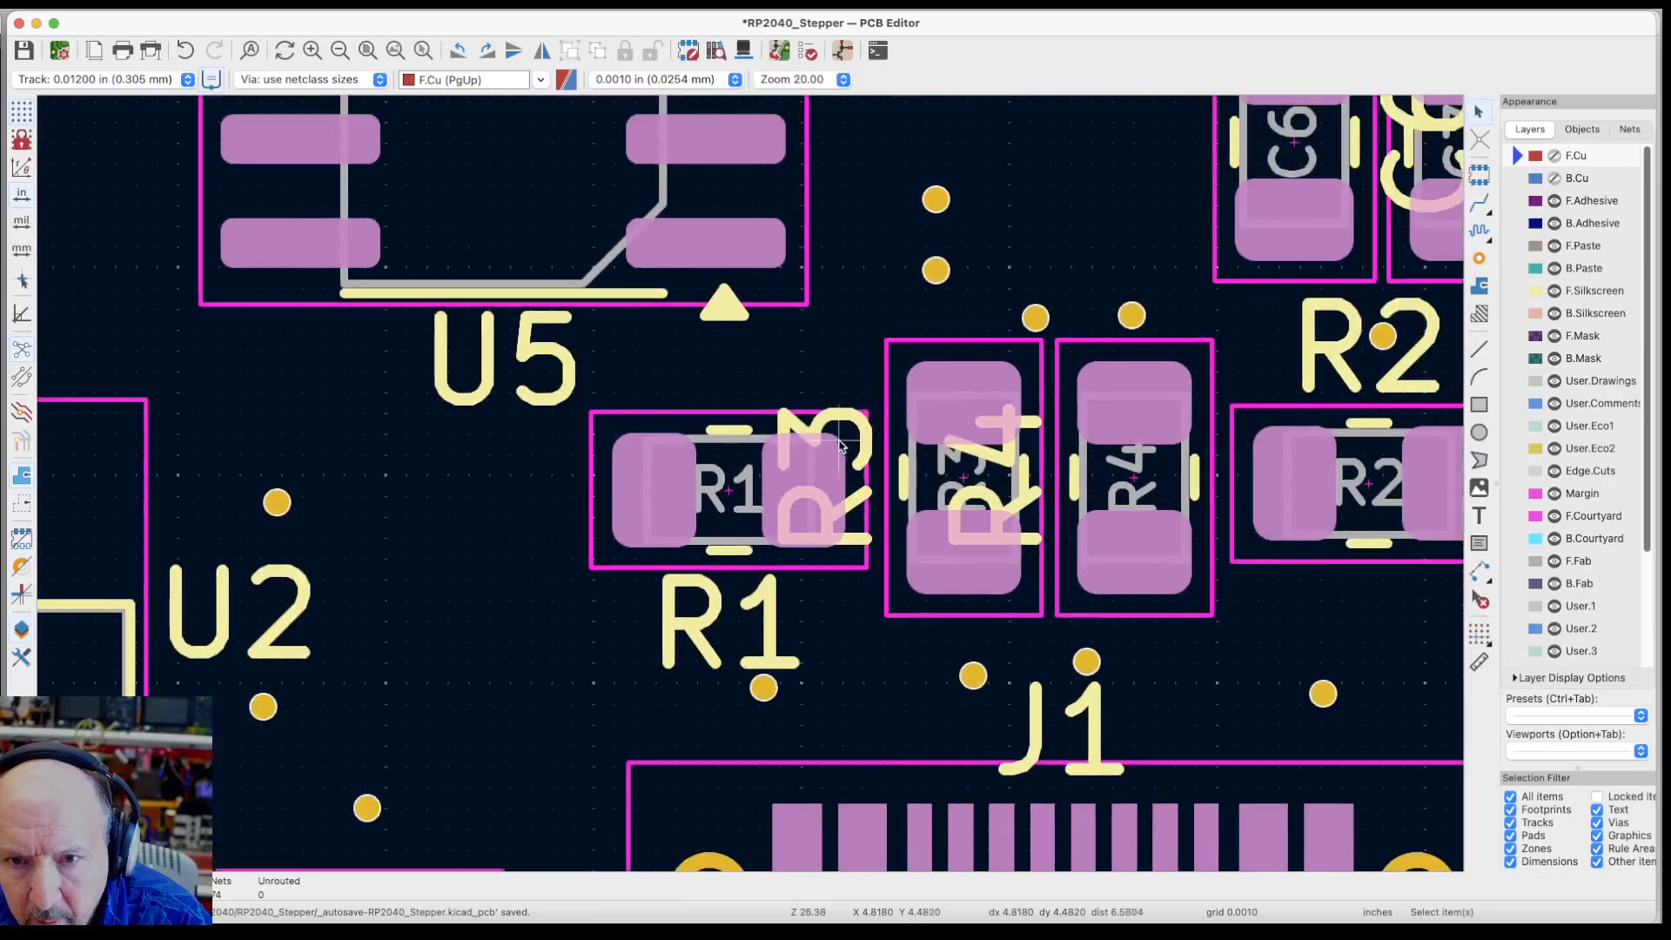
pyautogui.click(854, 507)
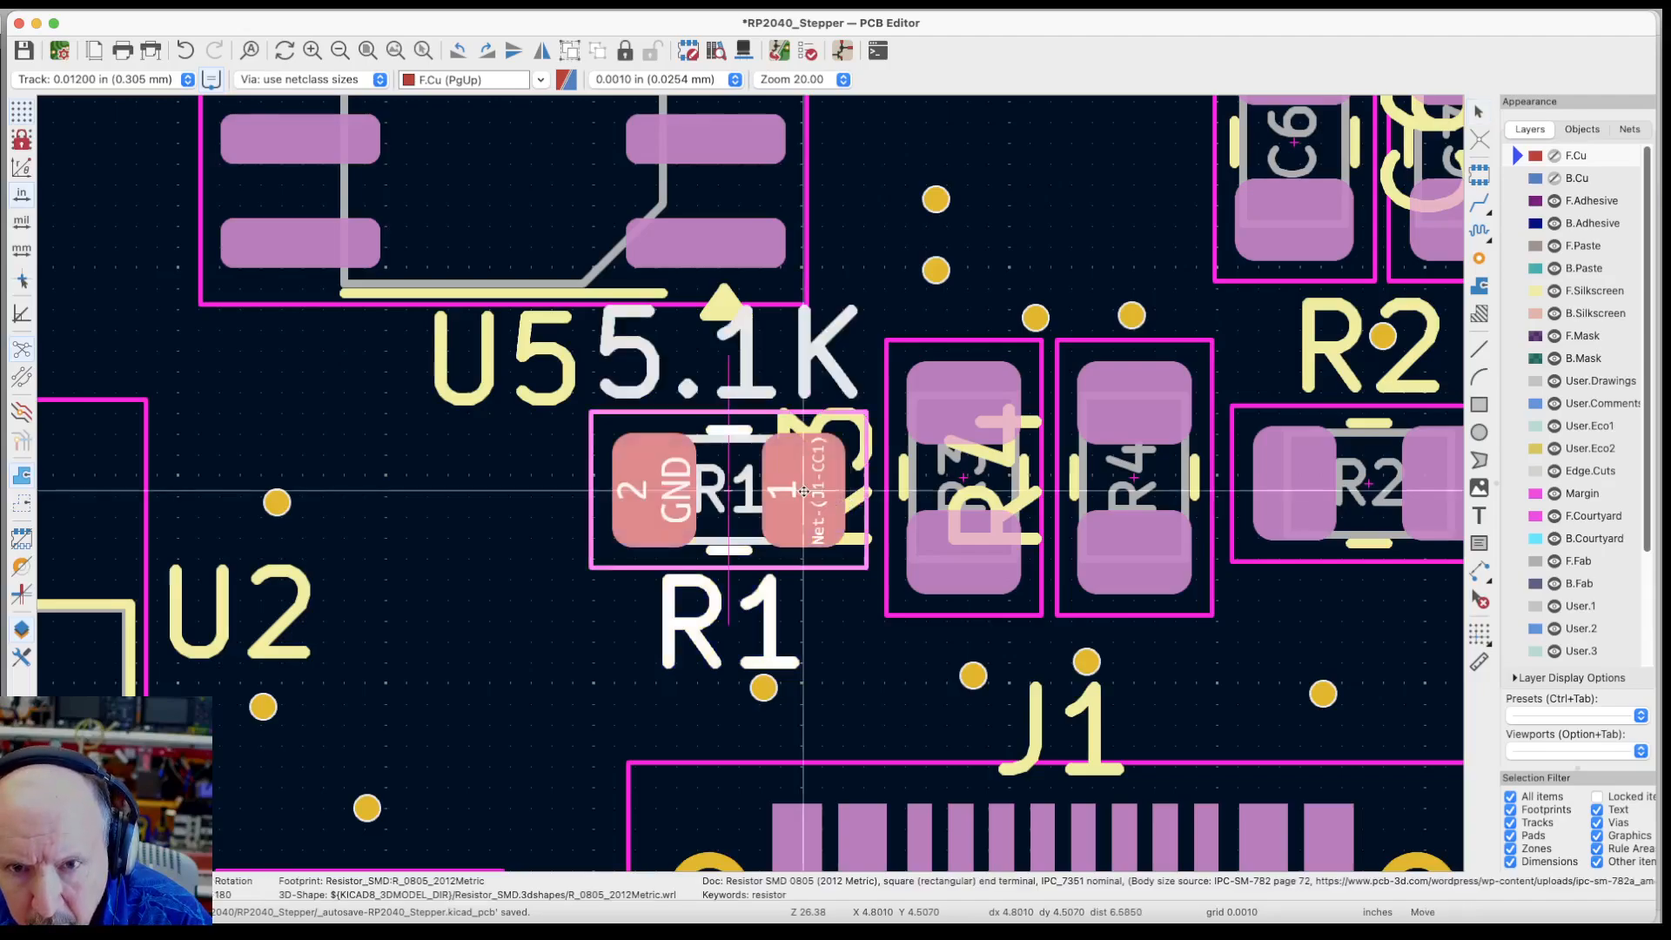
pyautogui.press('Escape')
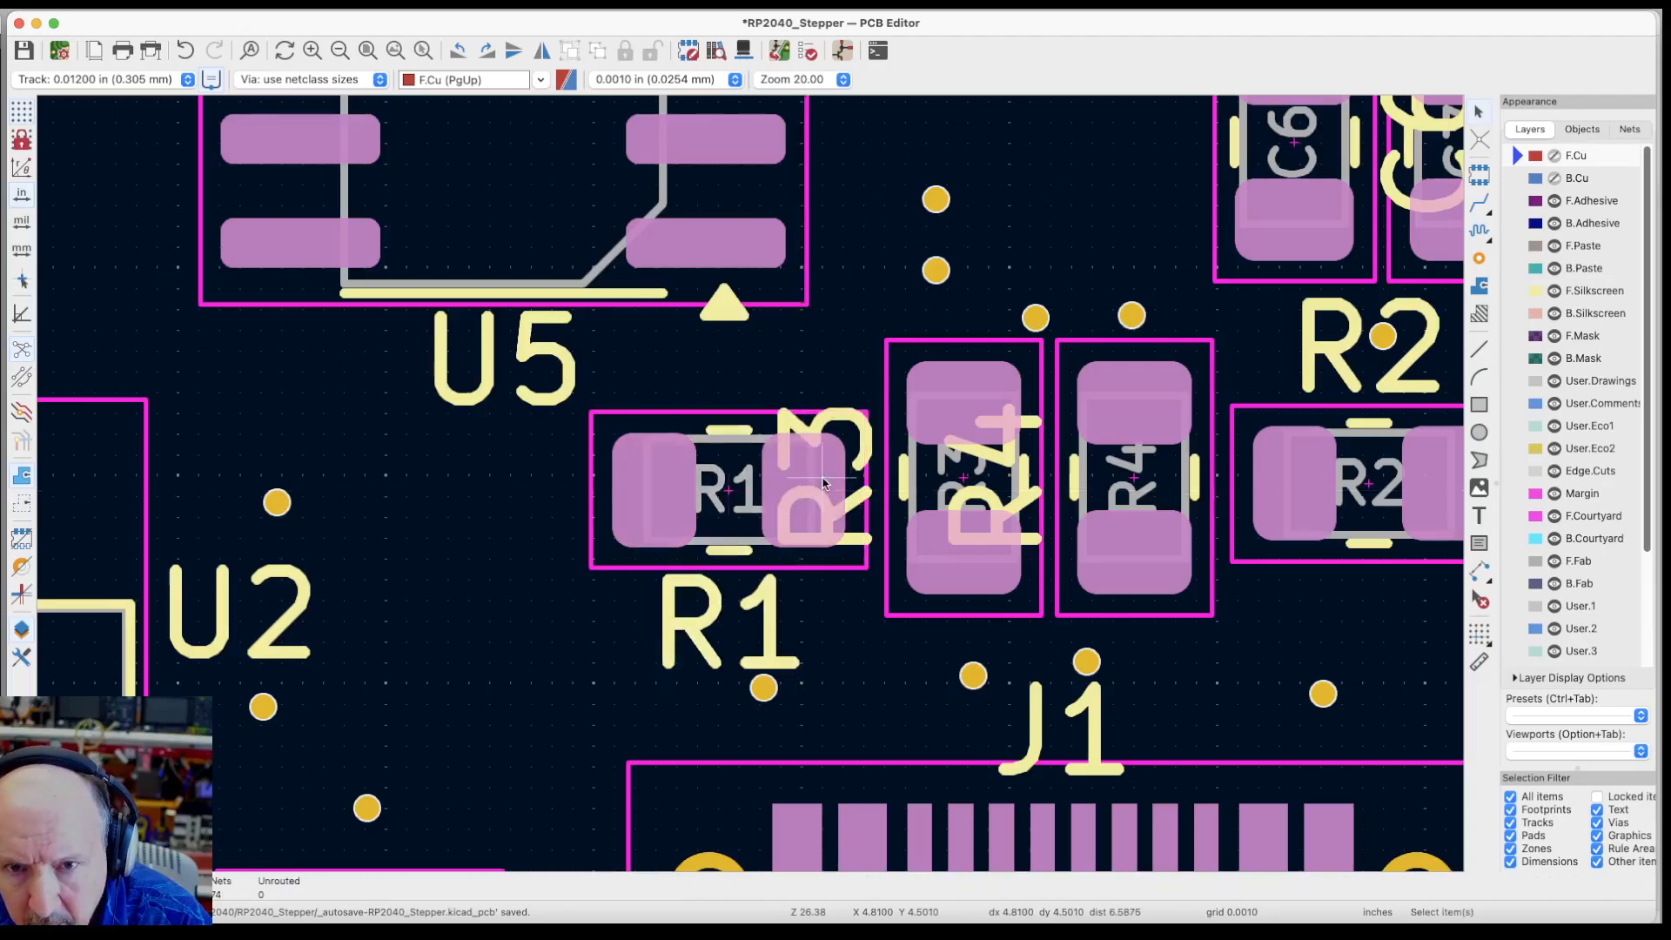
pyautogui.click(842, 489)
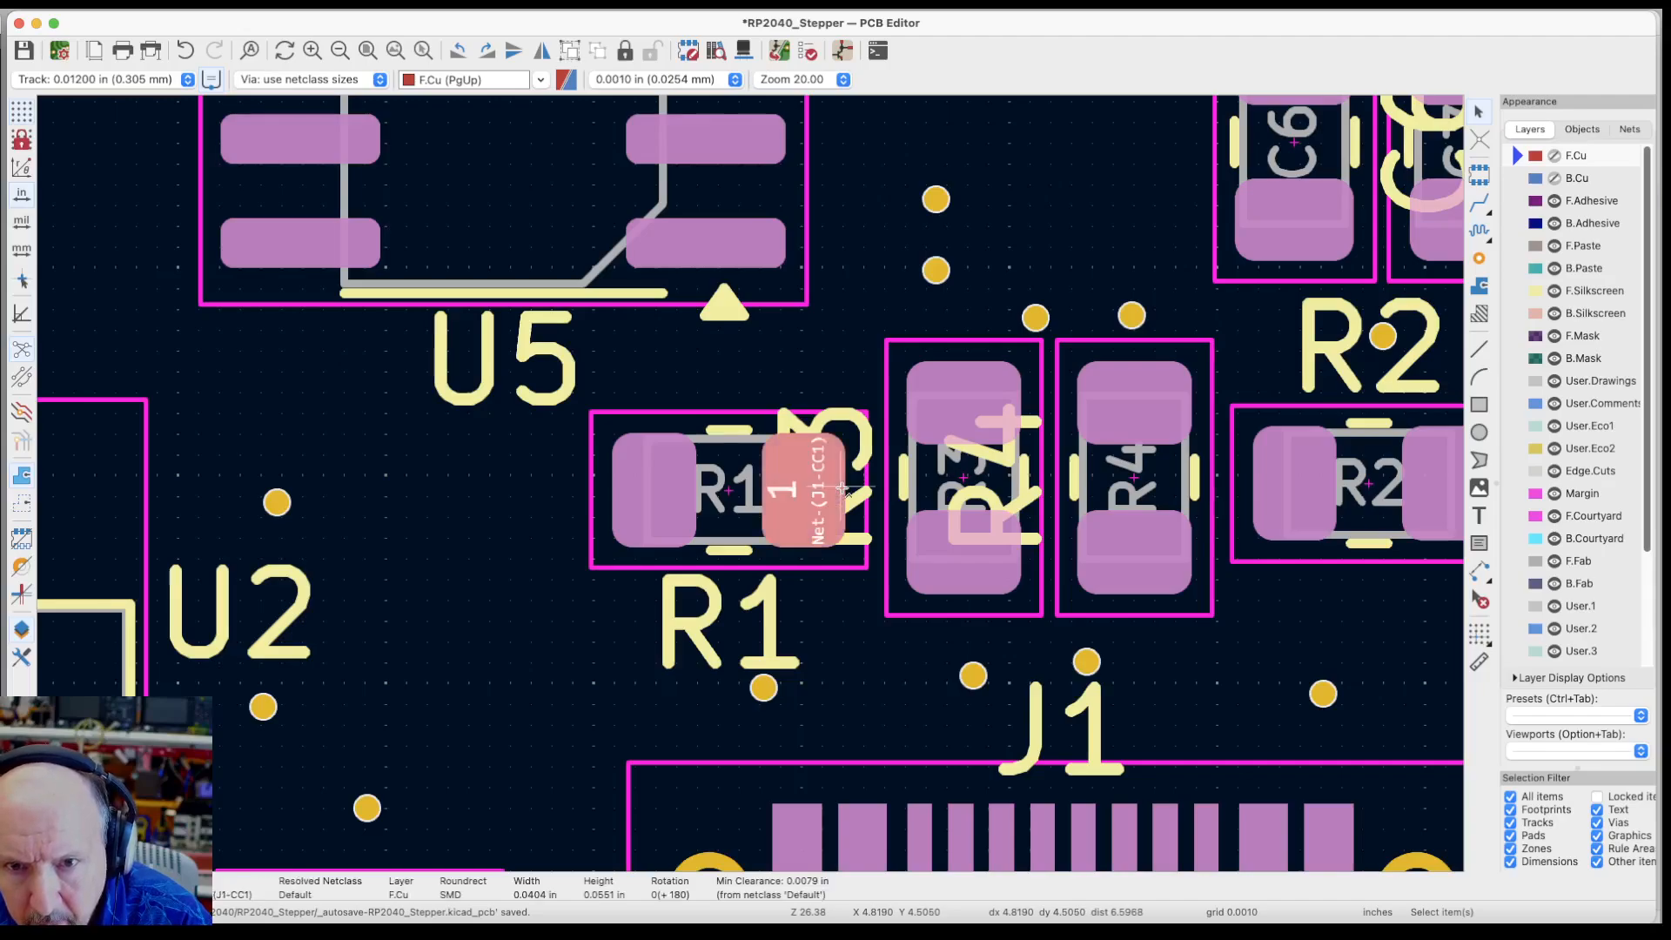
pyautogui.press('Escape')
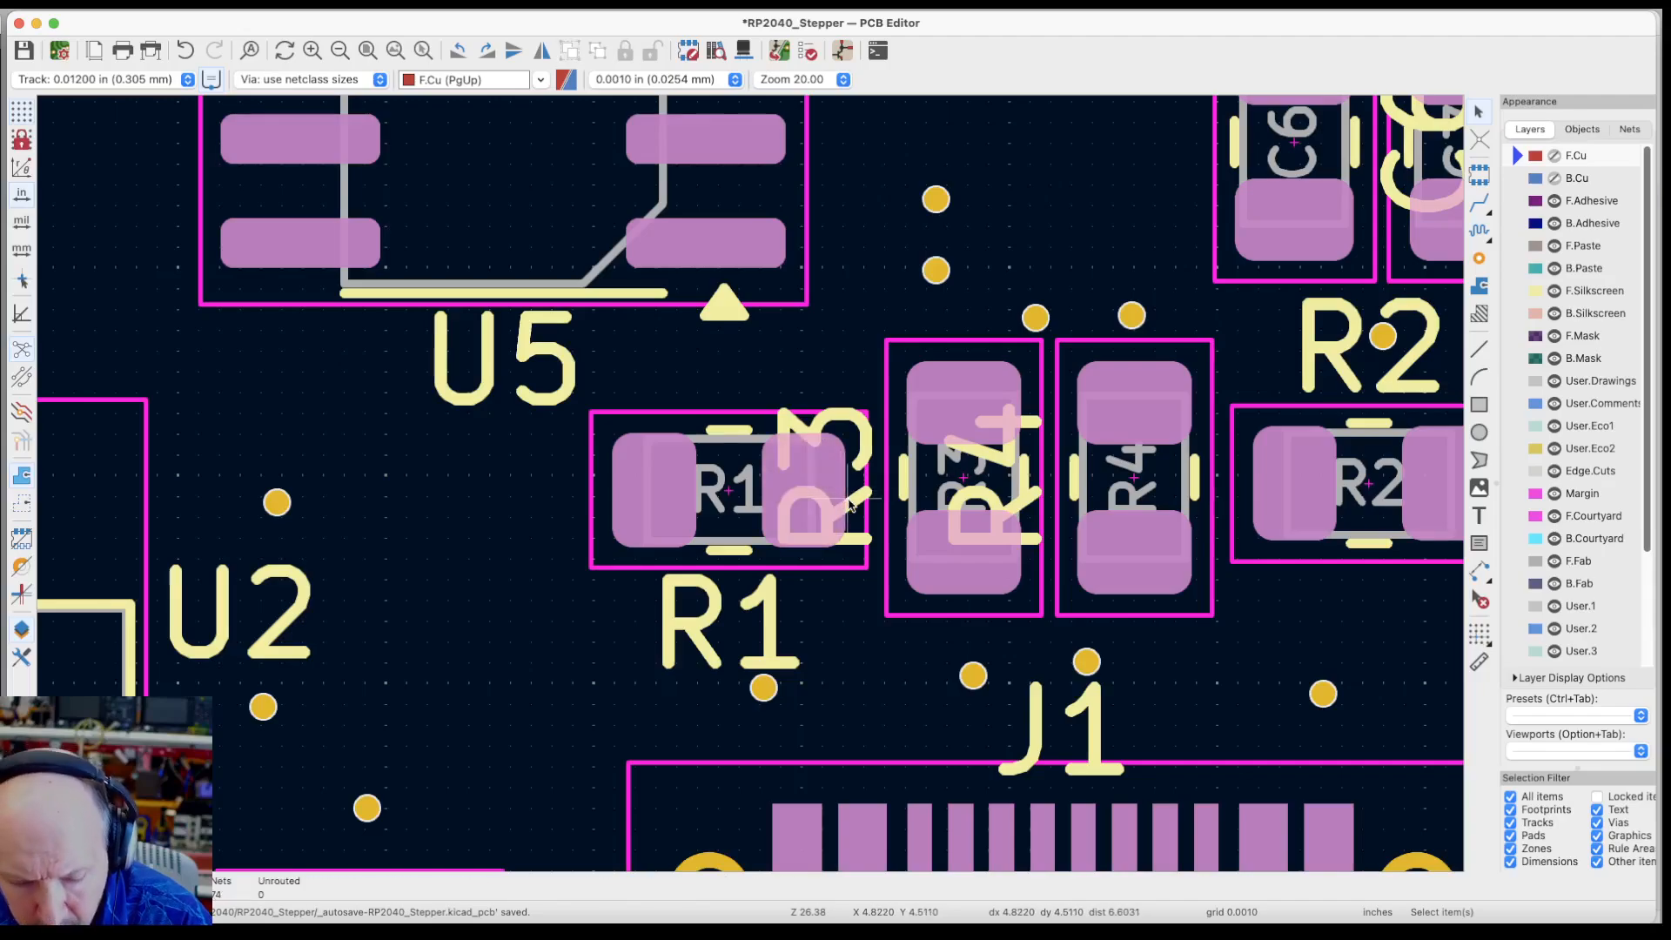
pyautogui.click(852, 504)
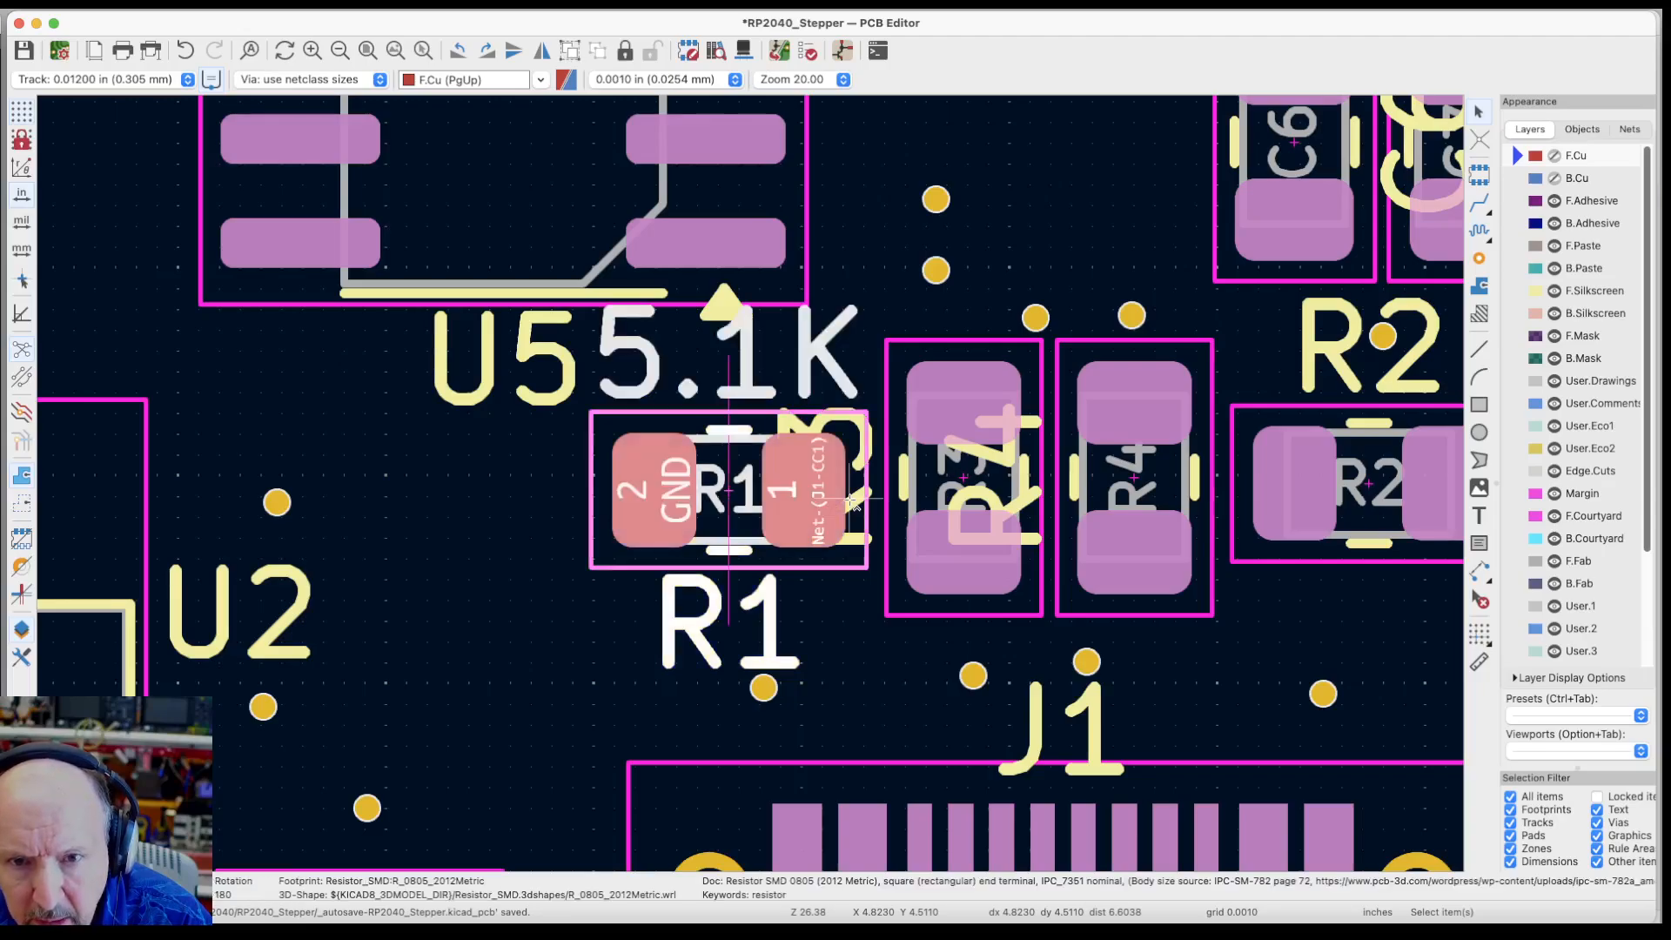
pyautogui.press('Escape')
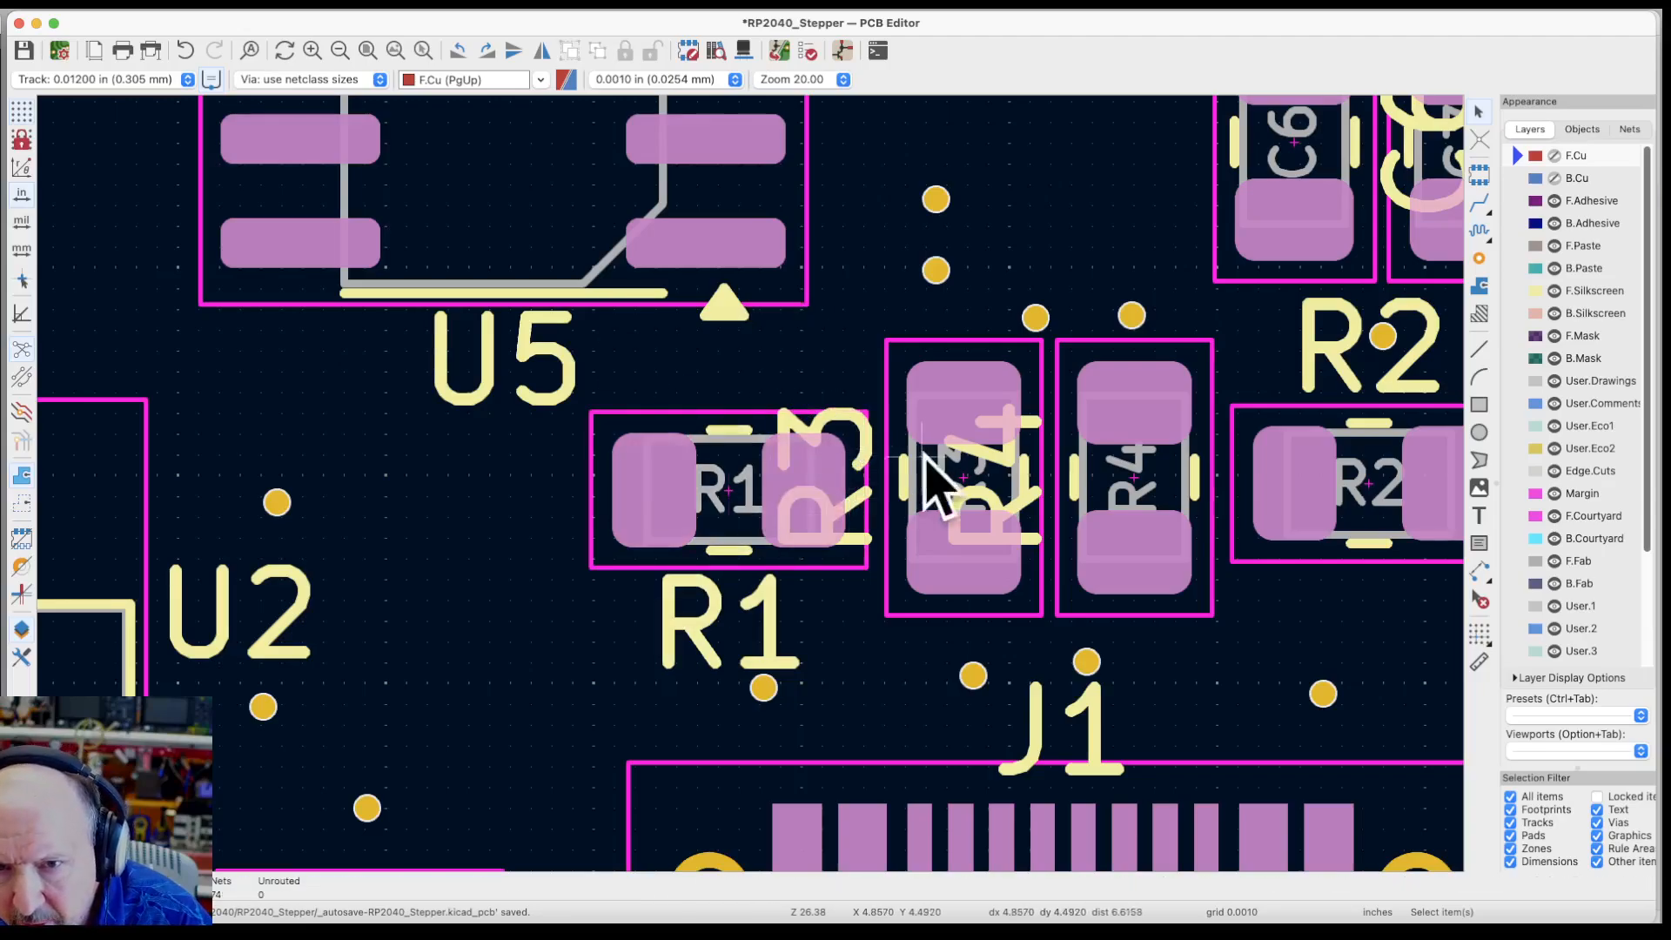
pyautogui.rightClick(833, 466)
pyautogui.press('Escape')
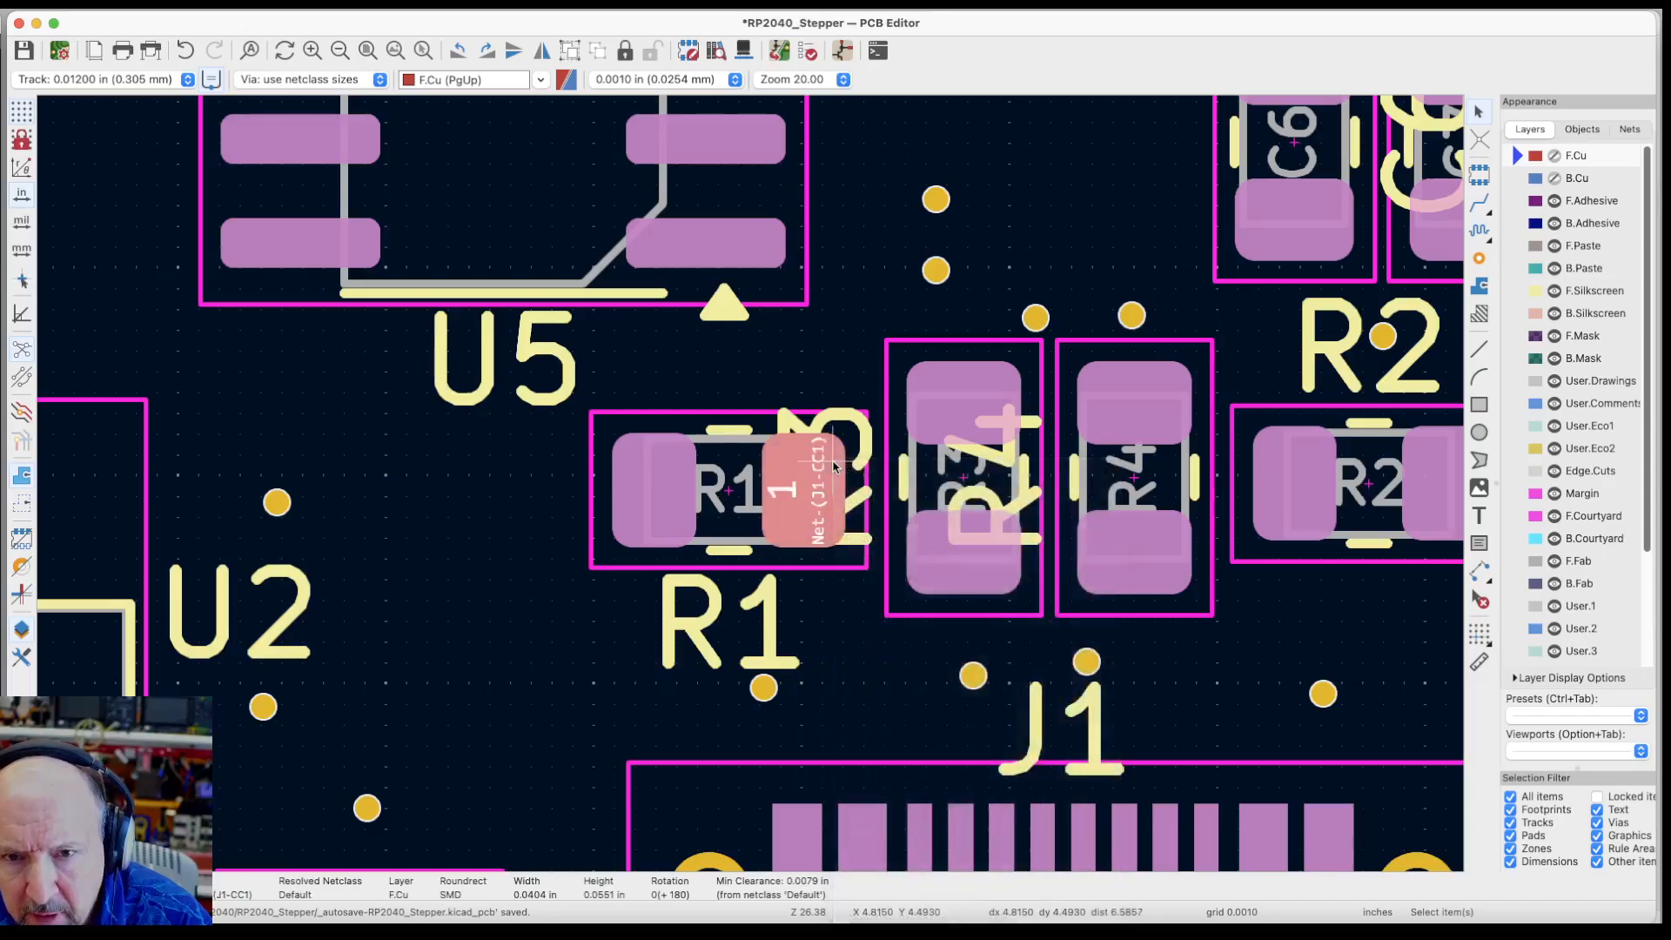
pyautogui.click(861, 459)
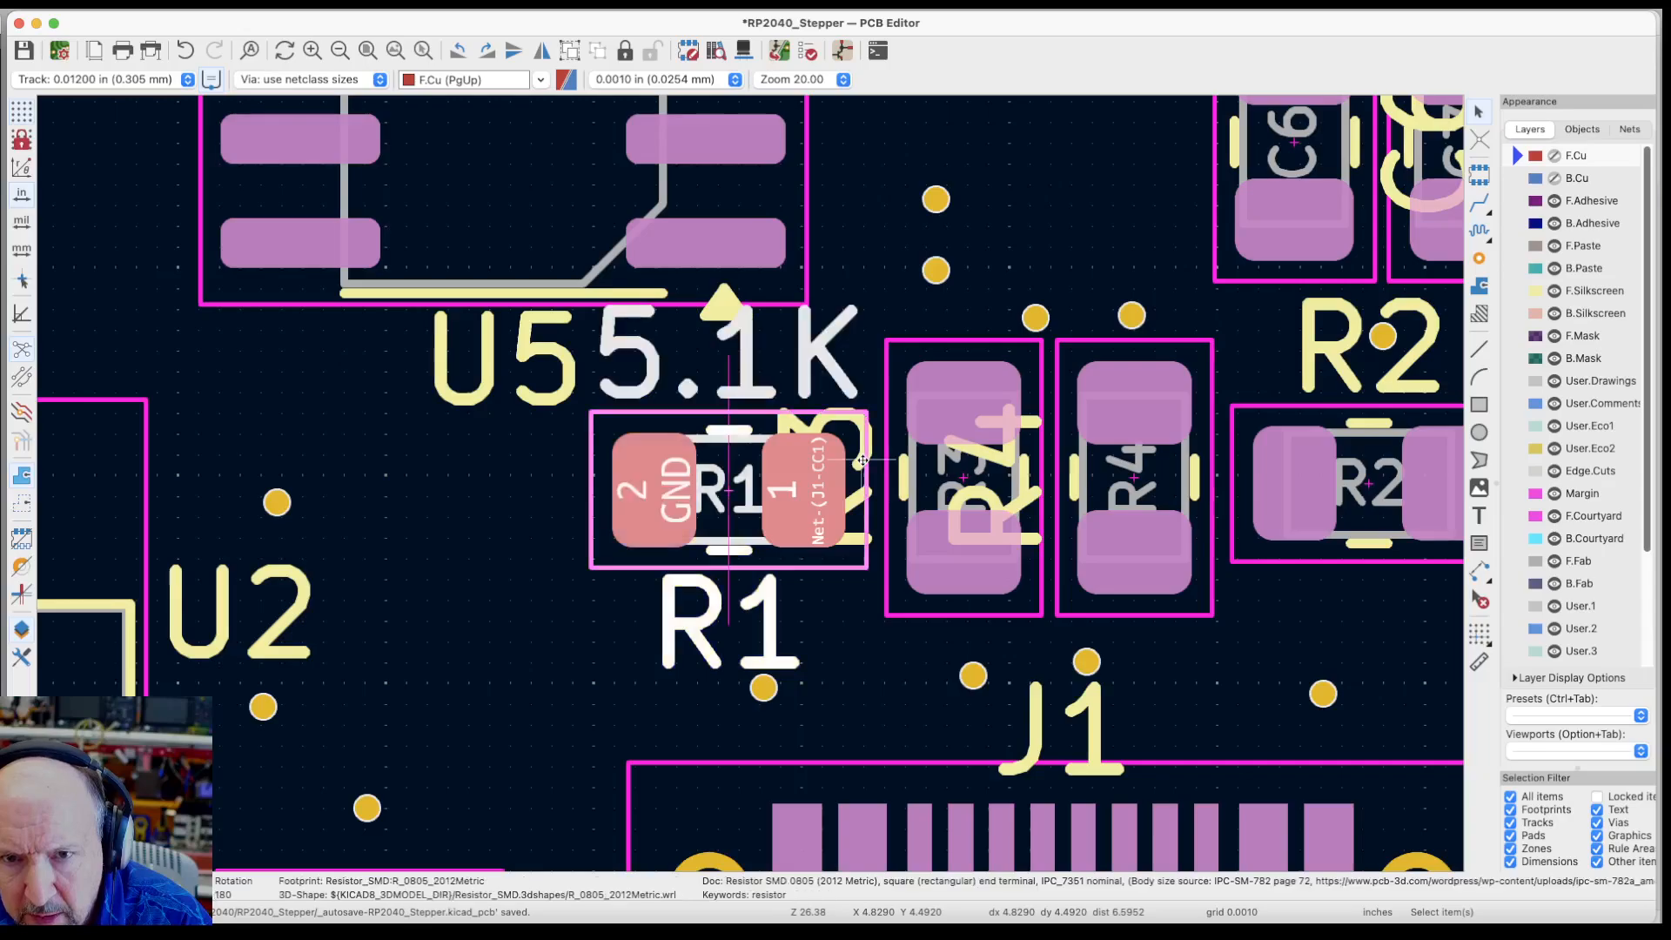
pyautogui.press('Escape')
pyautogui.click(862, 464)
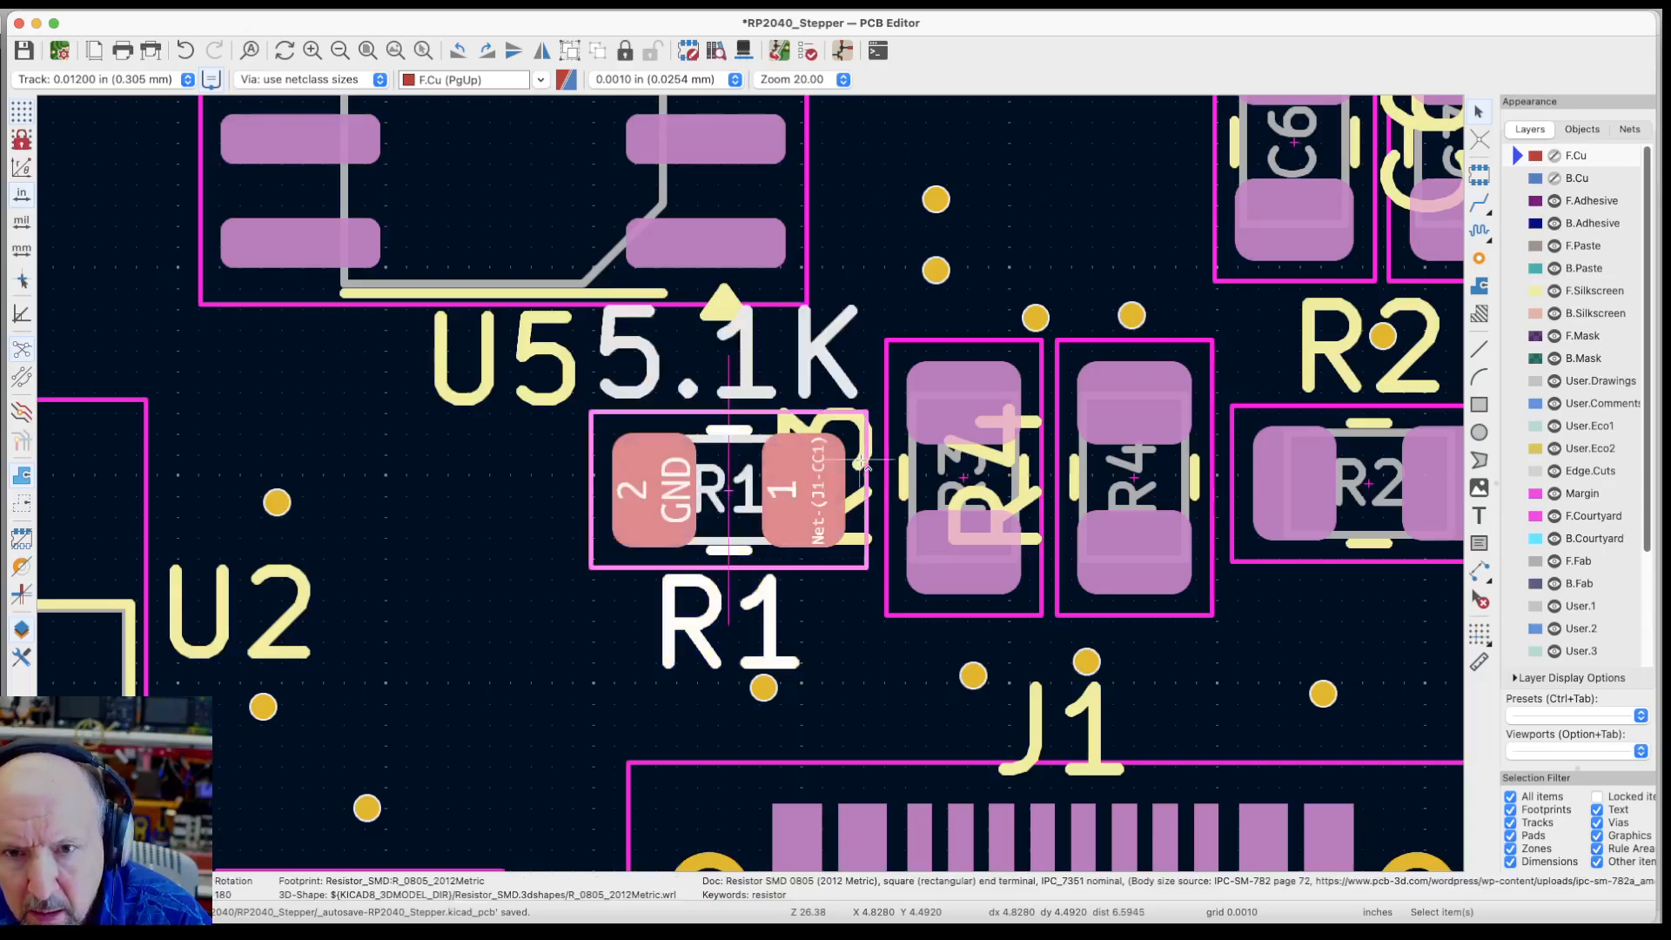
pyautogui.press('Escape')
pyautogui.rightClick(862, 463)
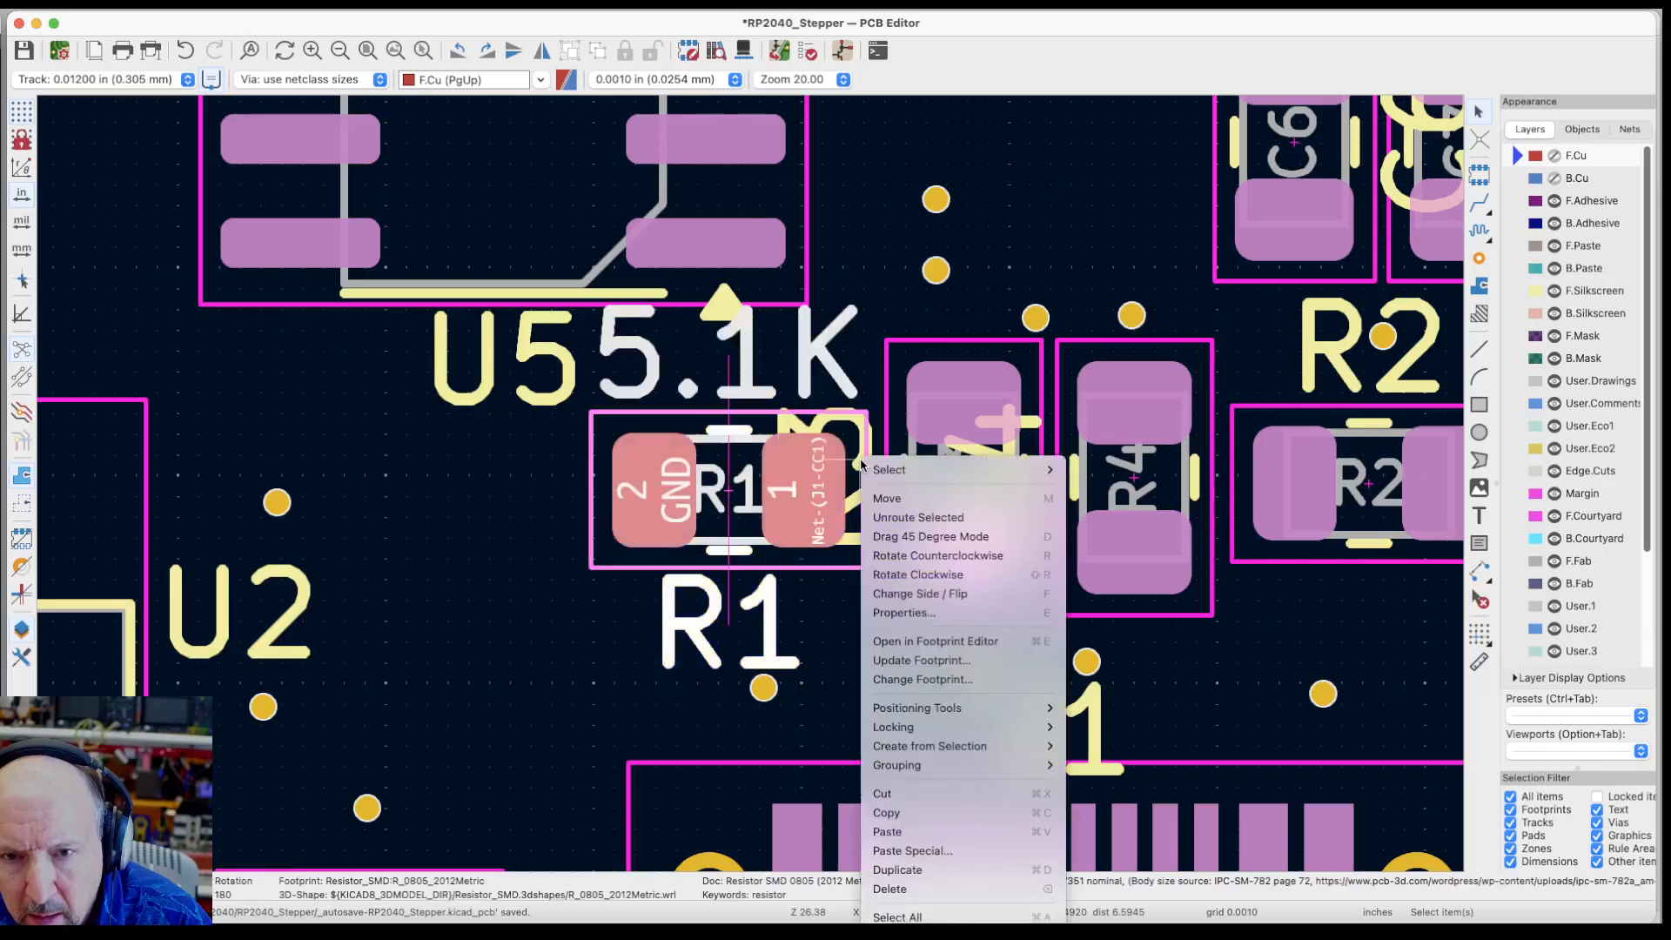
pyautogui.moveTo(873, 473)
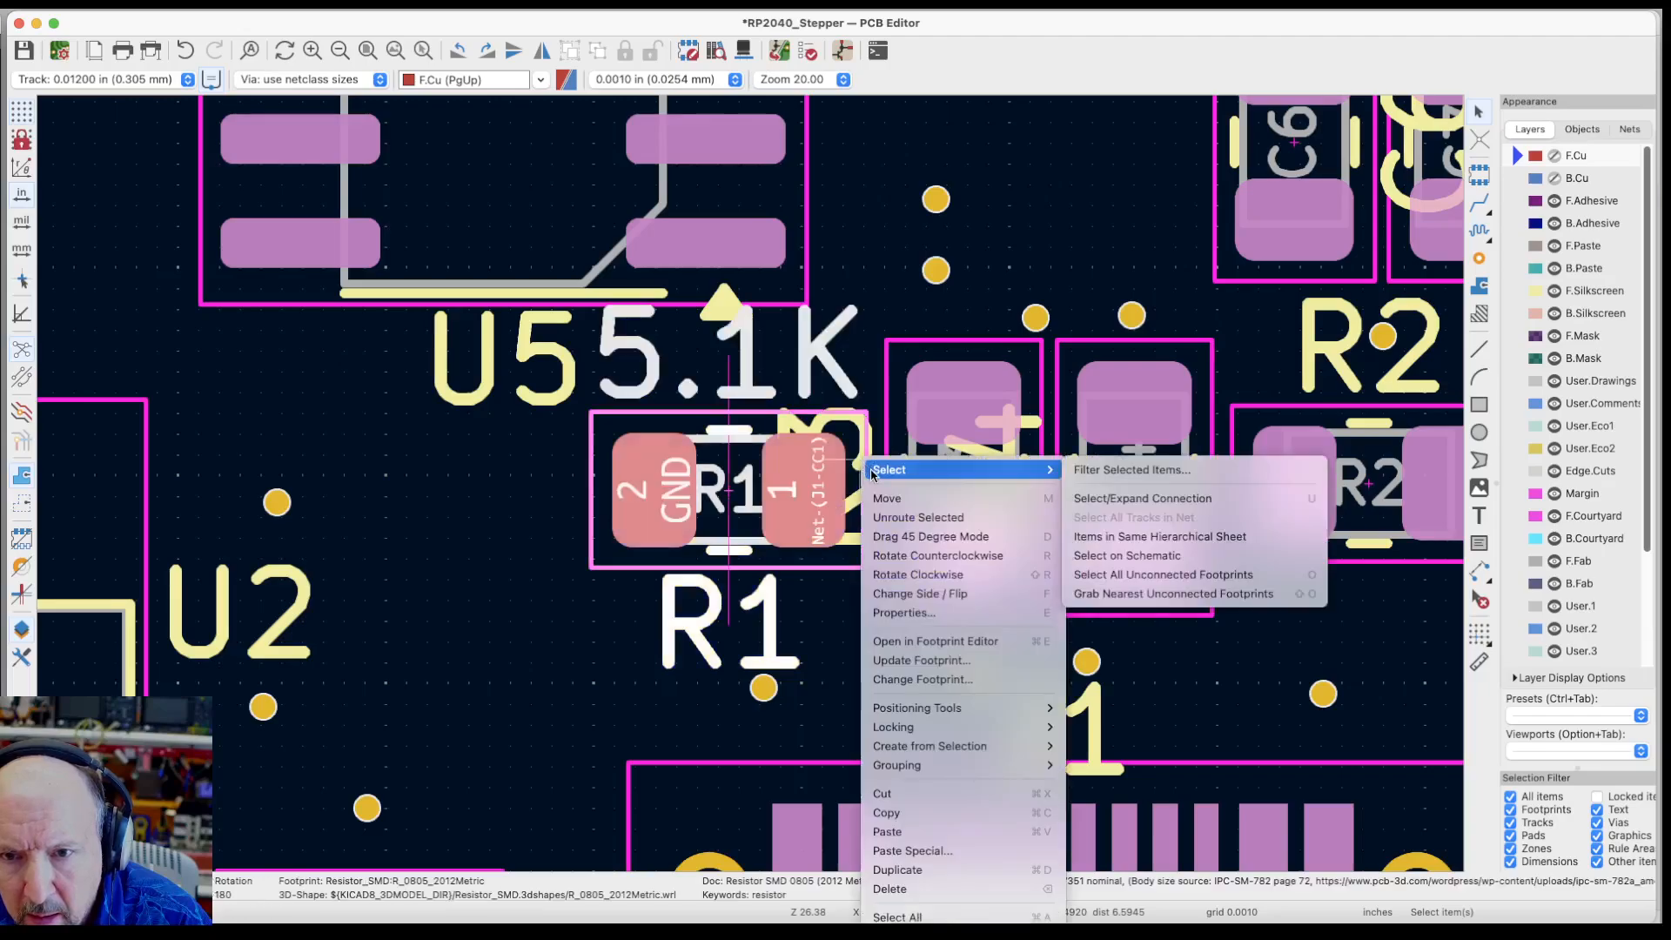
pyautogui.press('Escape')
pyautogui.press('Escape')
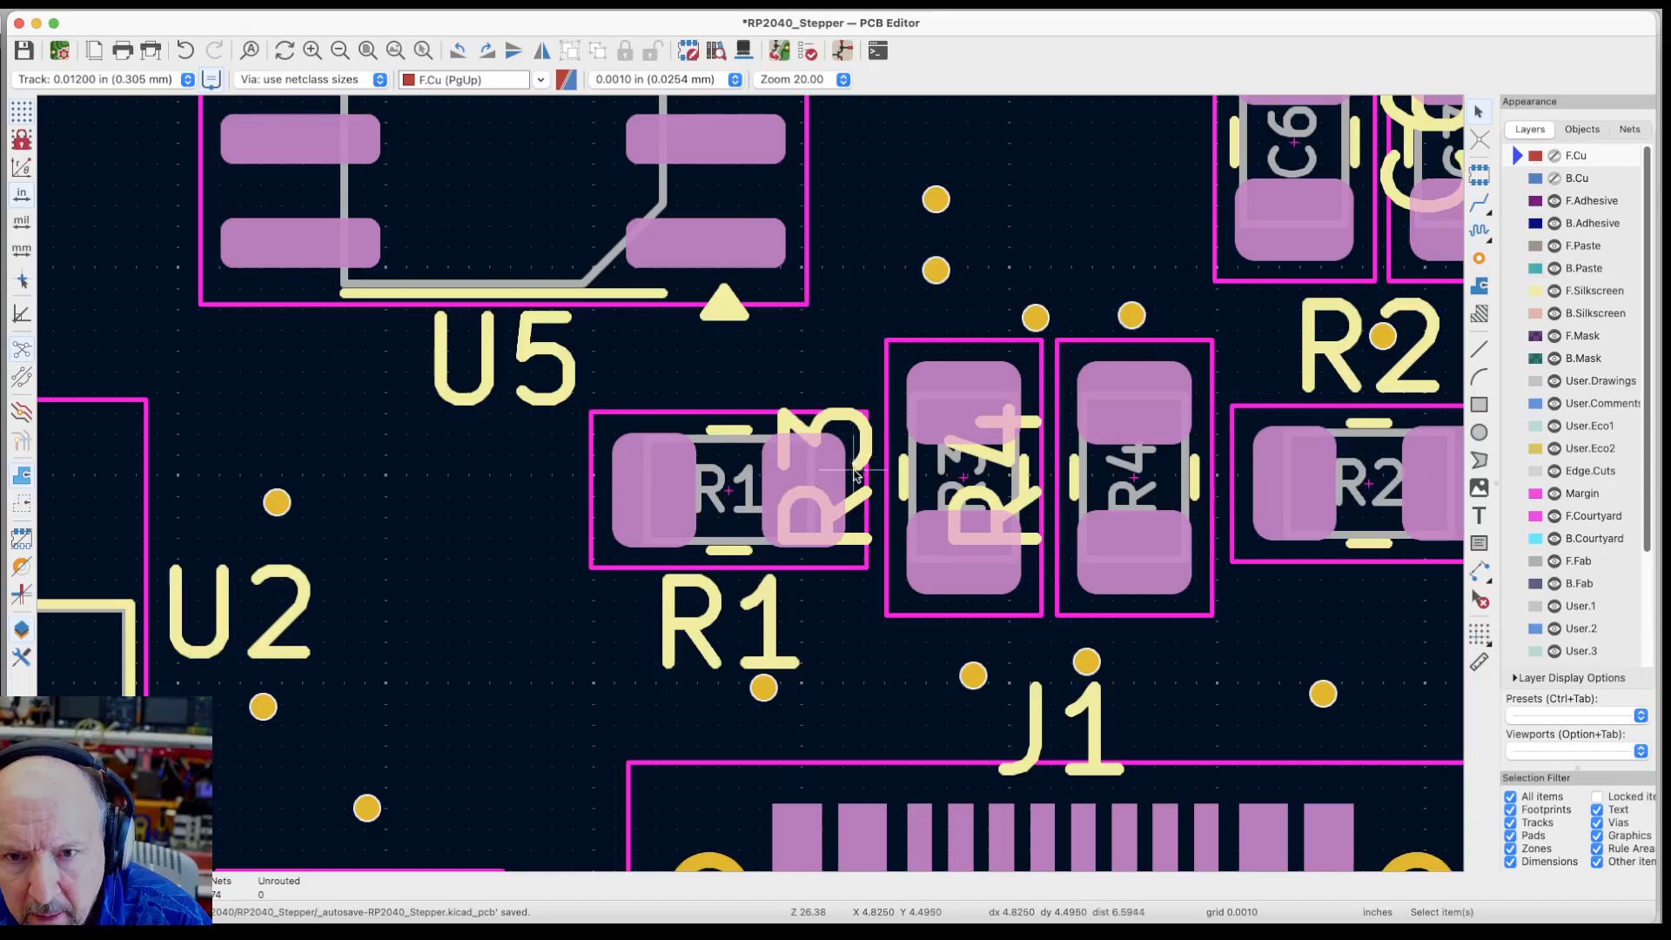
pyautogui.click(832, 475)
pyautogui.press('Escape')
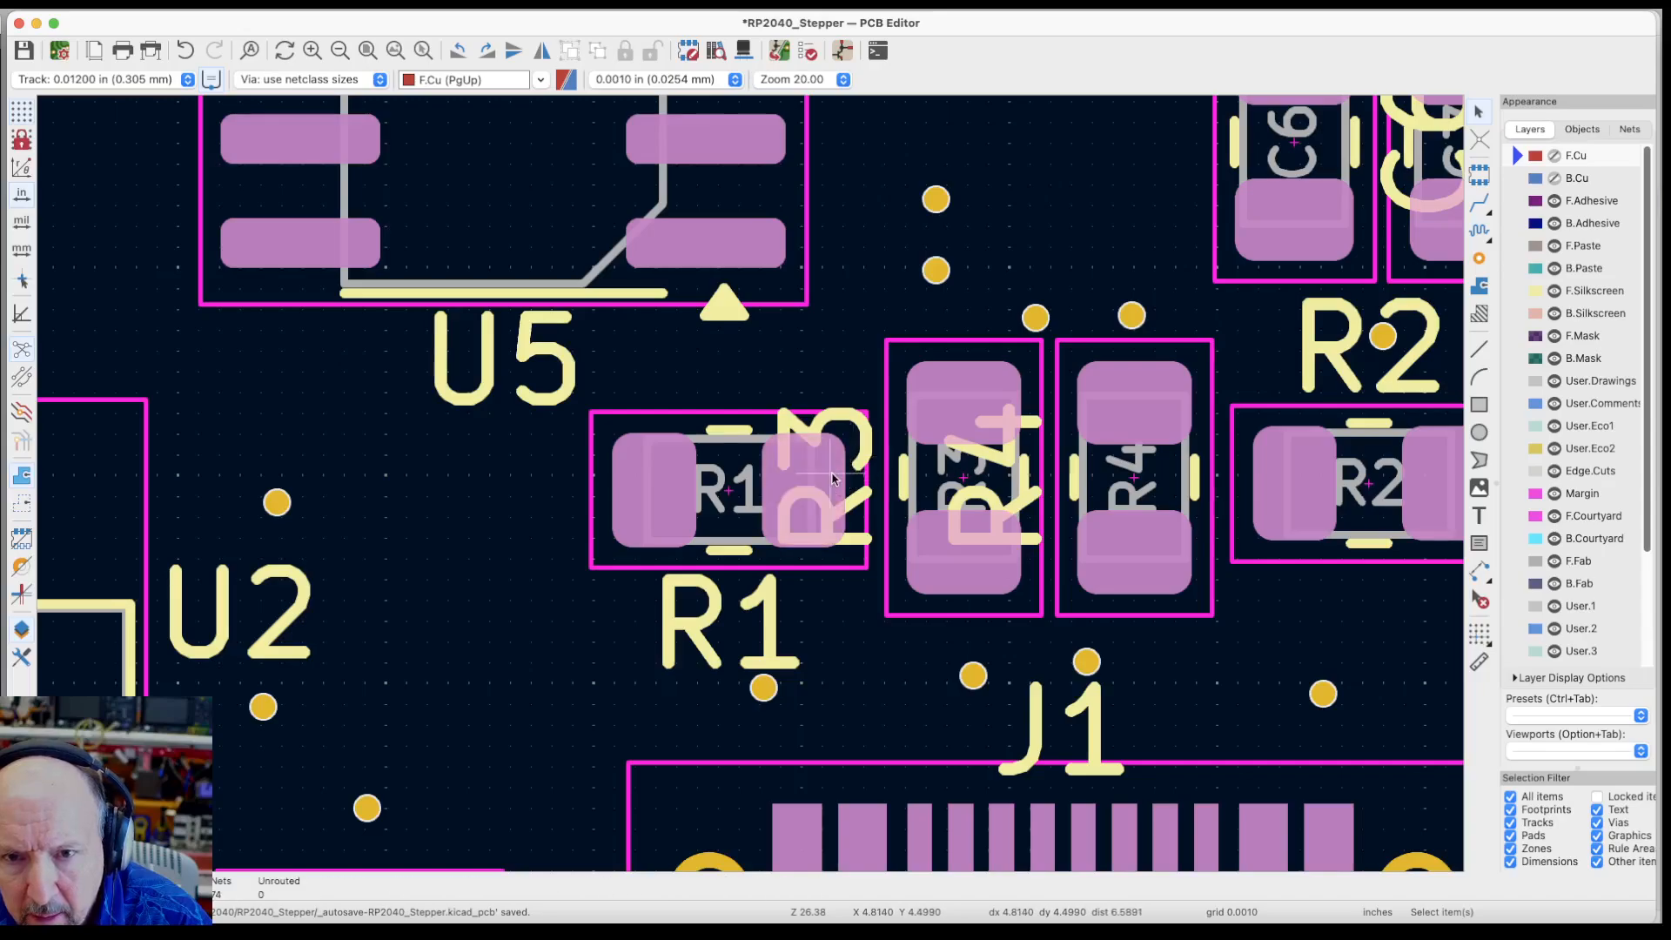
pyautogui.keyDown('super'); pyautogui.click(832, 475); pyautogui.keyUp('super')
pyautogui.press('Escape')
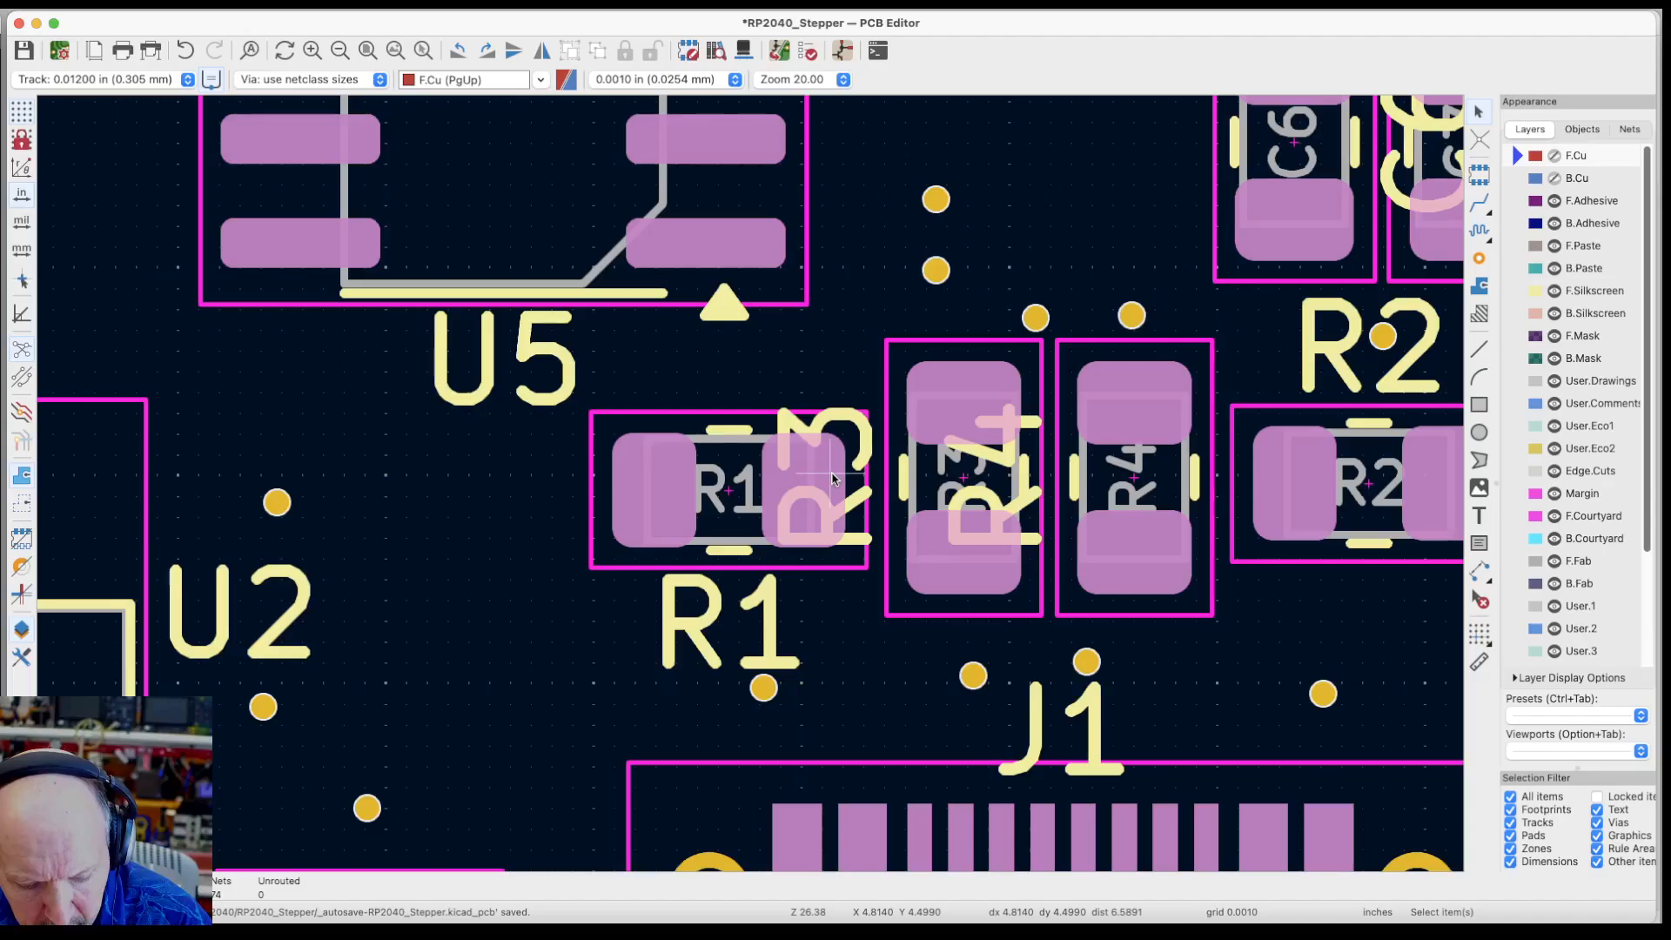
# Move the R3 silkscreen reference off the R1 pad to just above the R3 resistor
pyautogui.click(833, 474)
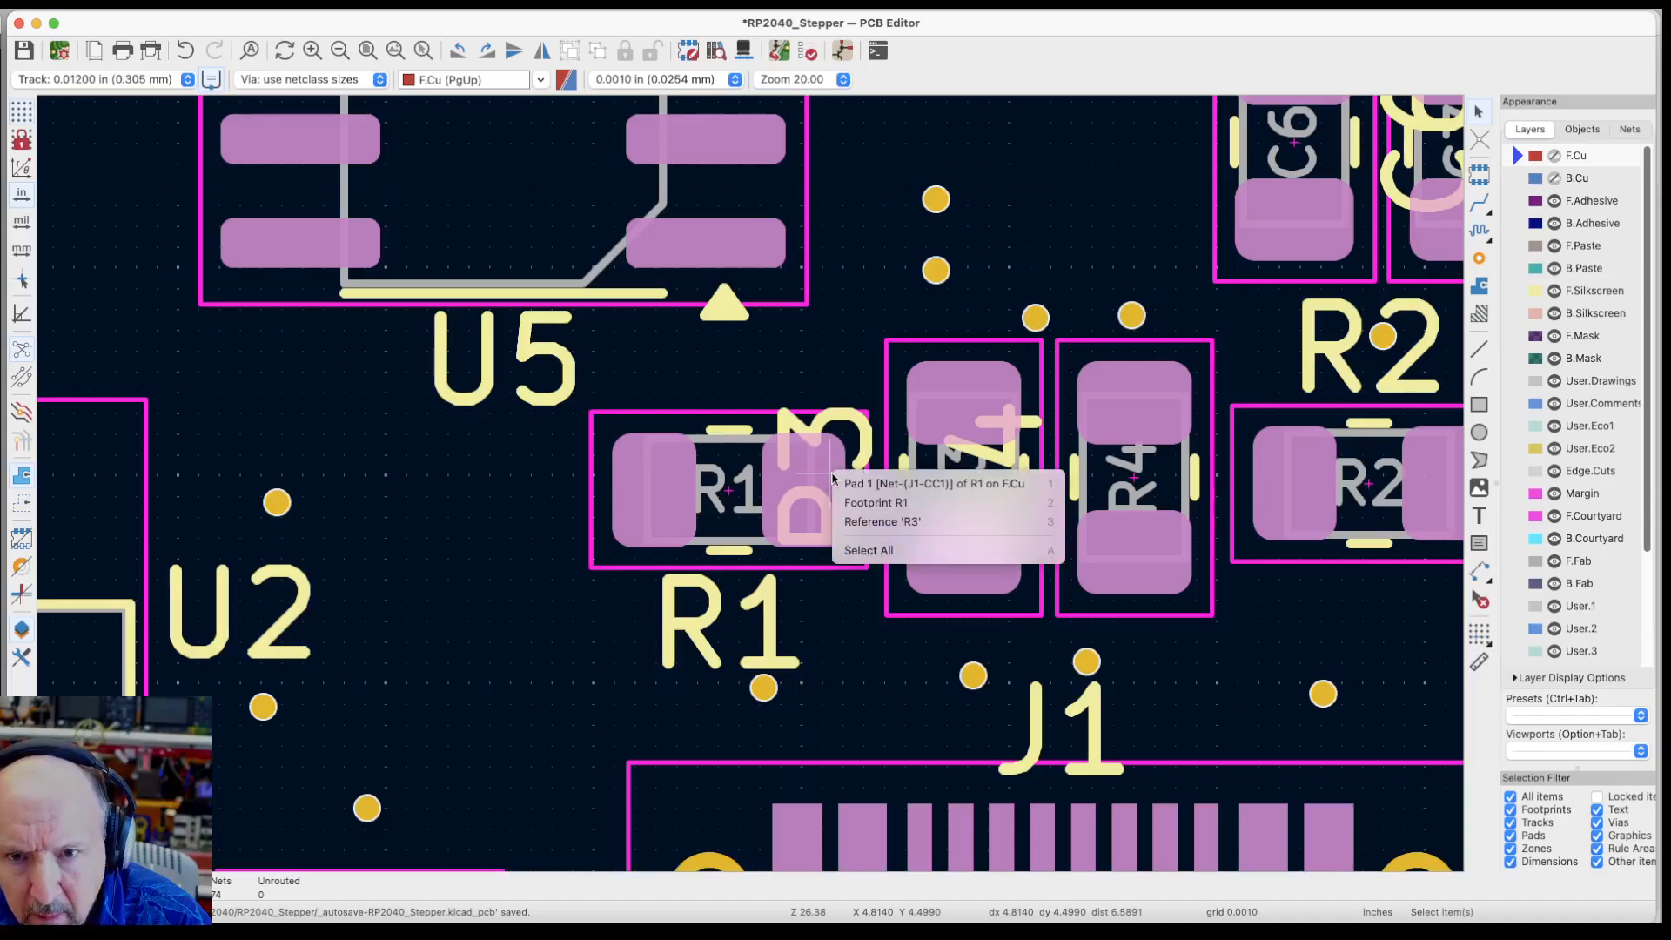
pyautogui.click(868, 522)
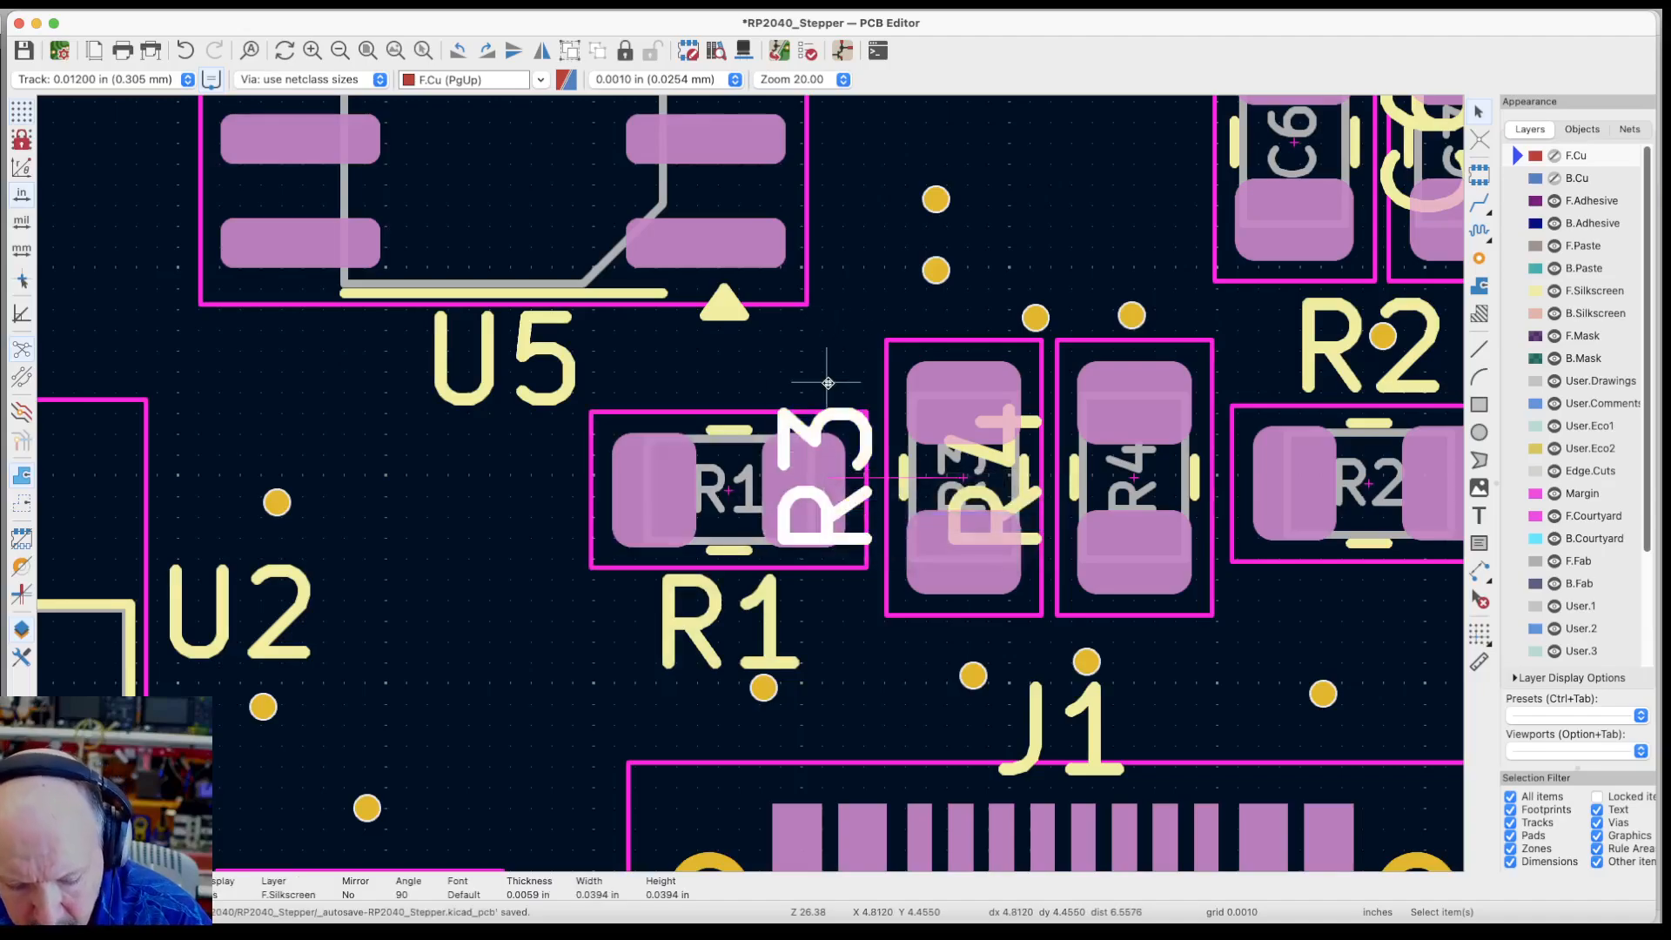
pyautogui.press('m')
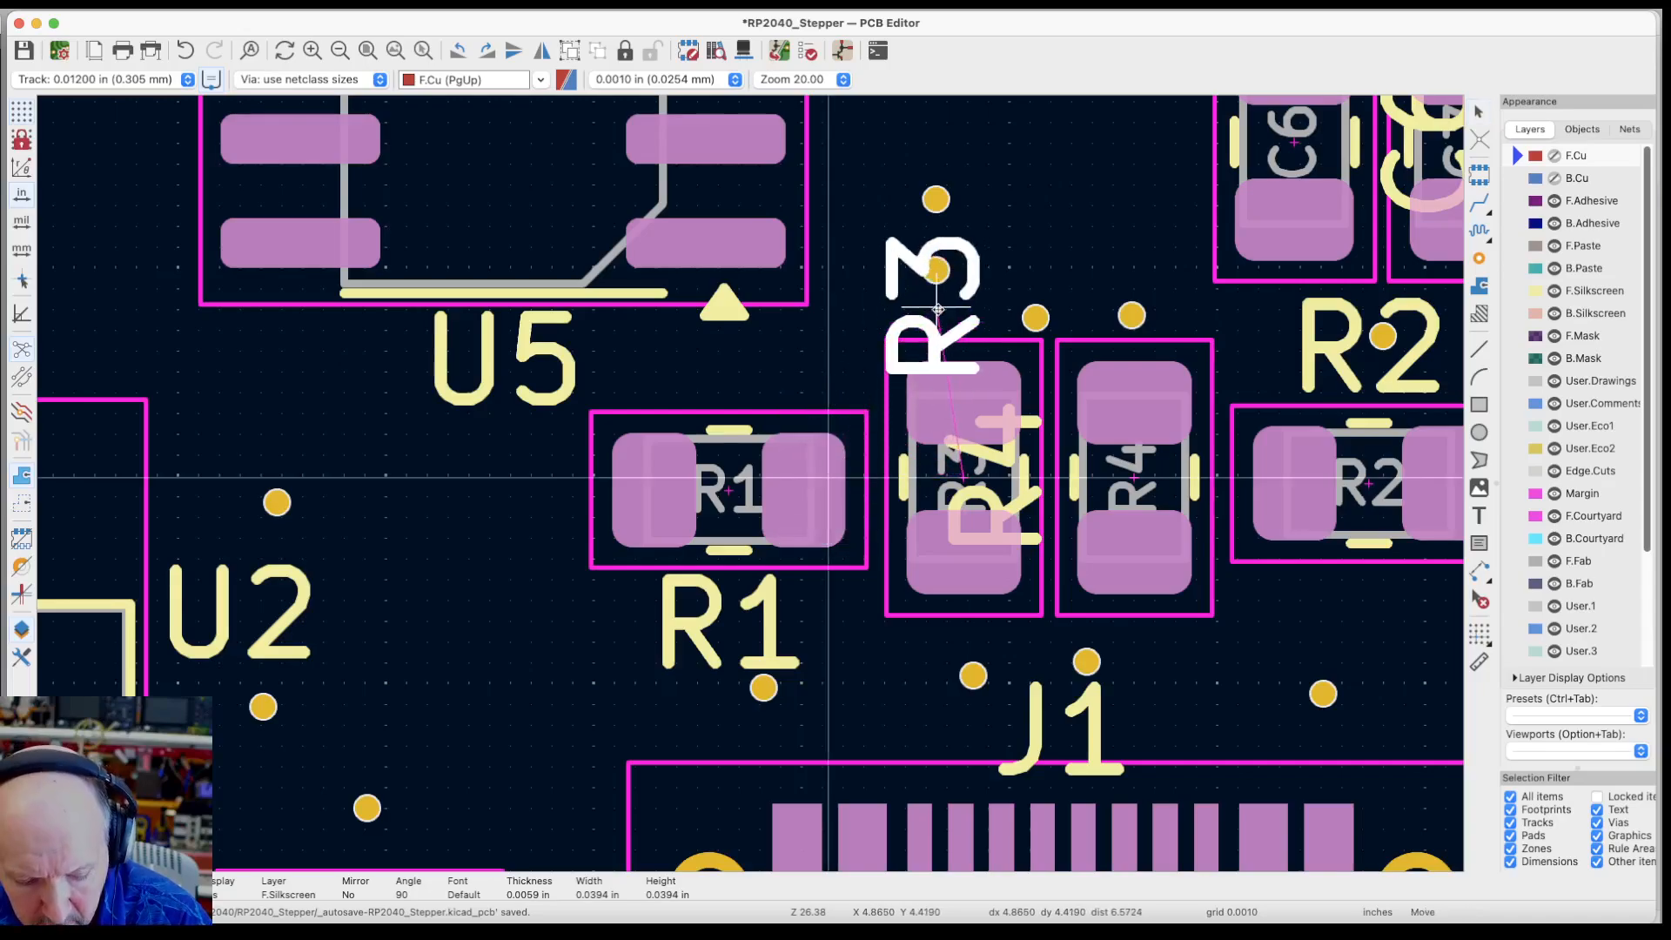
pyautogui.click(963, 256)
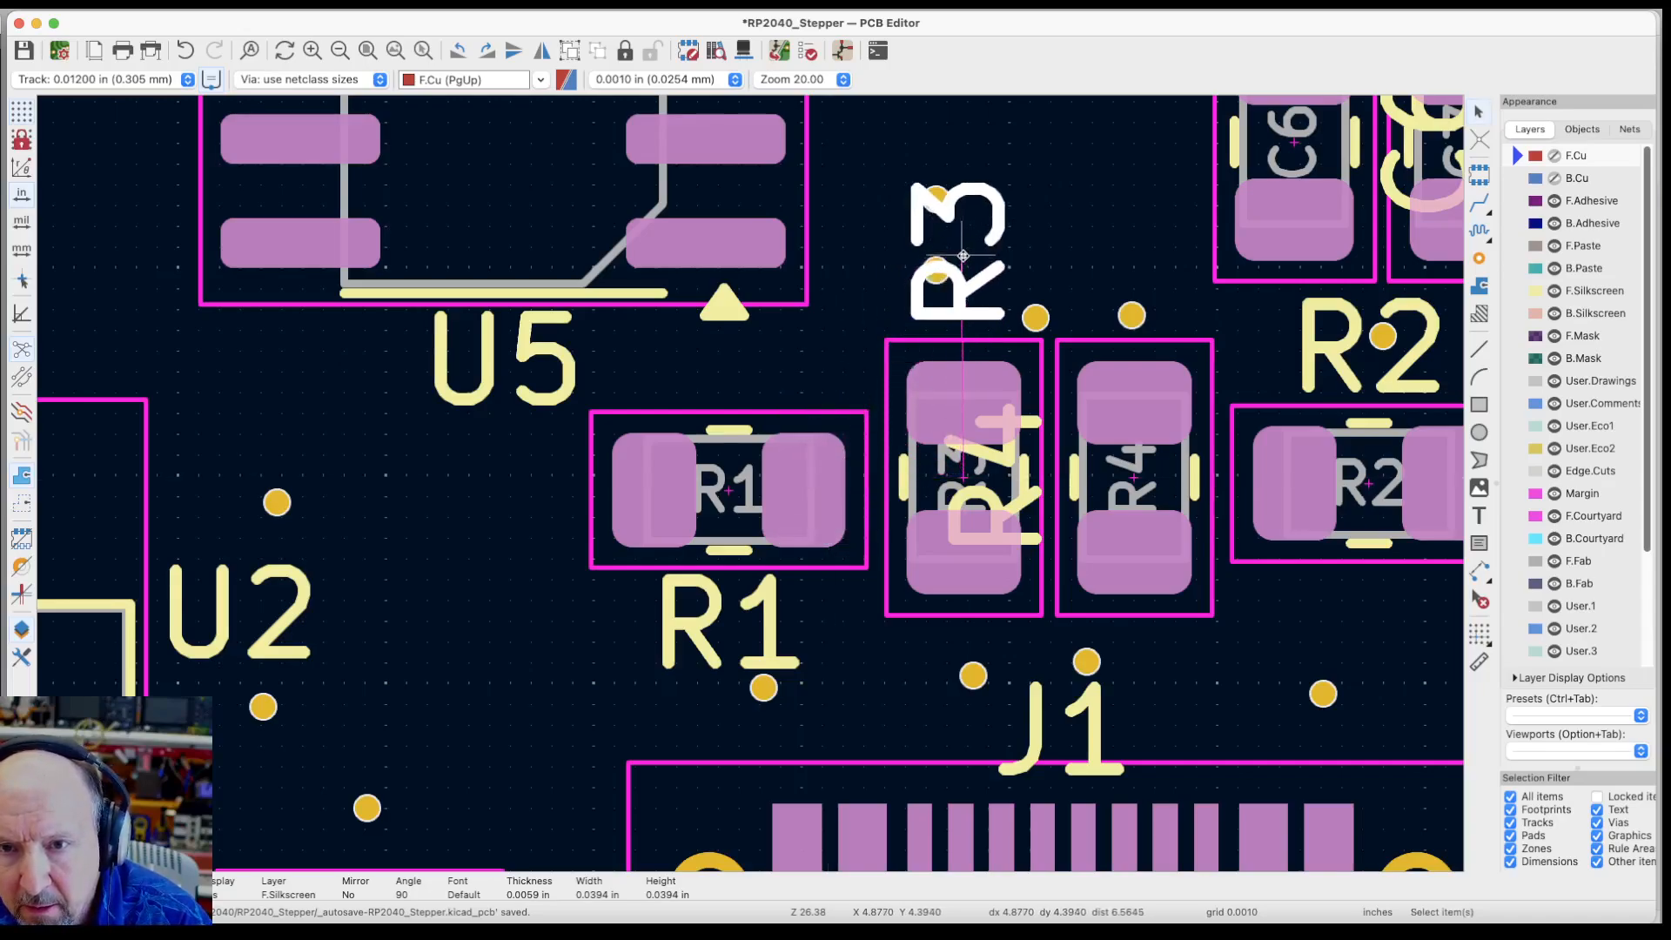
# Move the R4 silkscreen reference off the R3 footprint to just above the R4 resistor, level with the R3 reference
pyautogui.click(1005, 483)
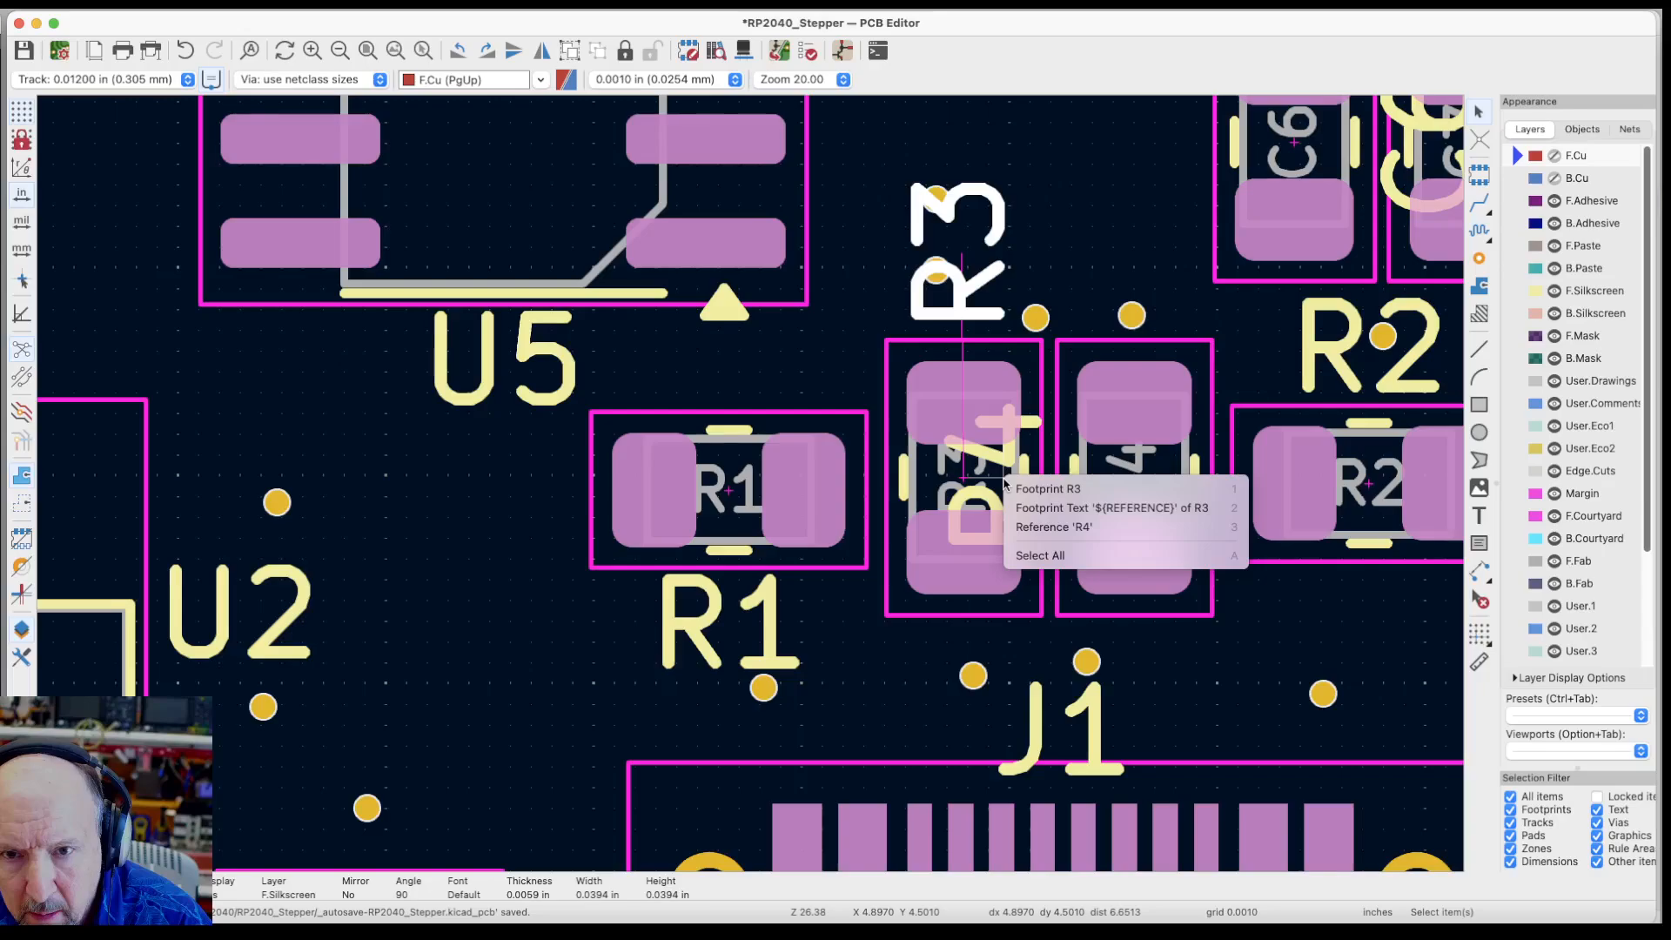
pyautogui.click(1043, 528)
pyautogui.press('m')
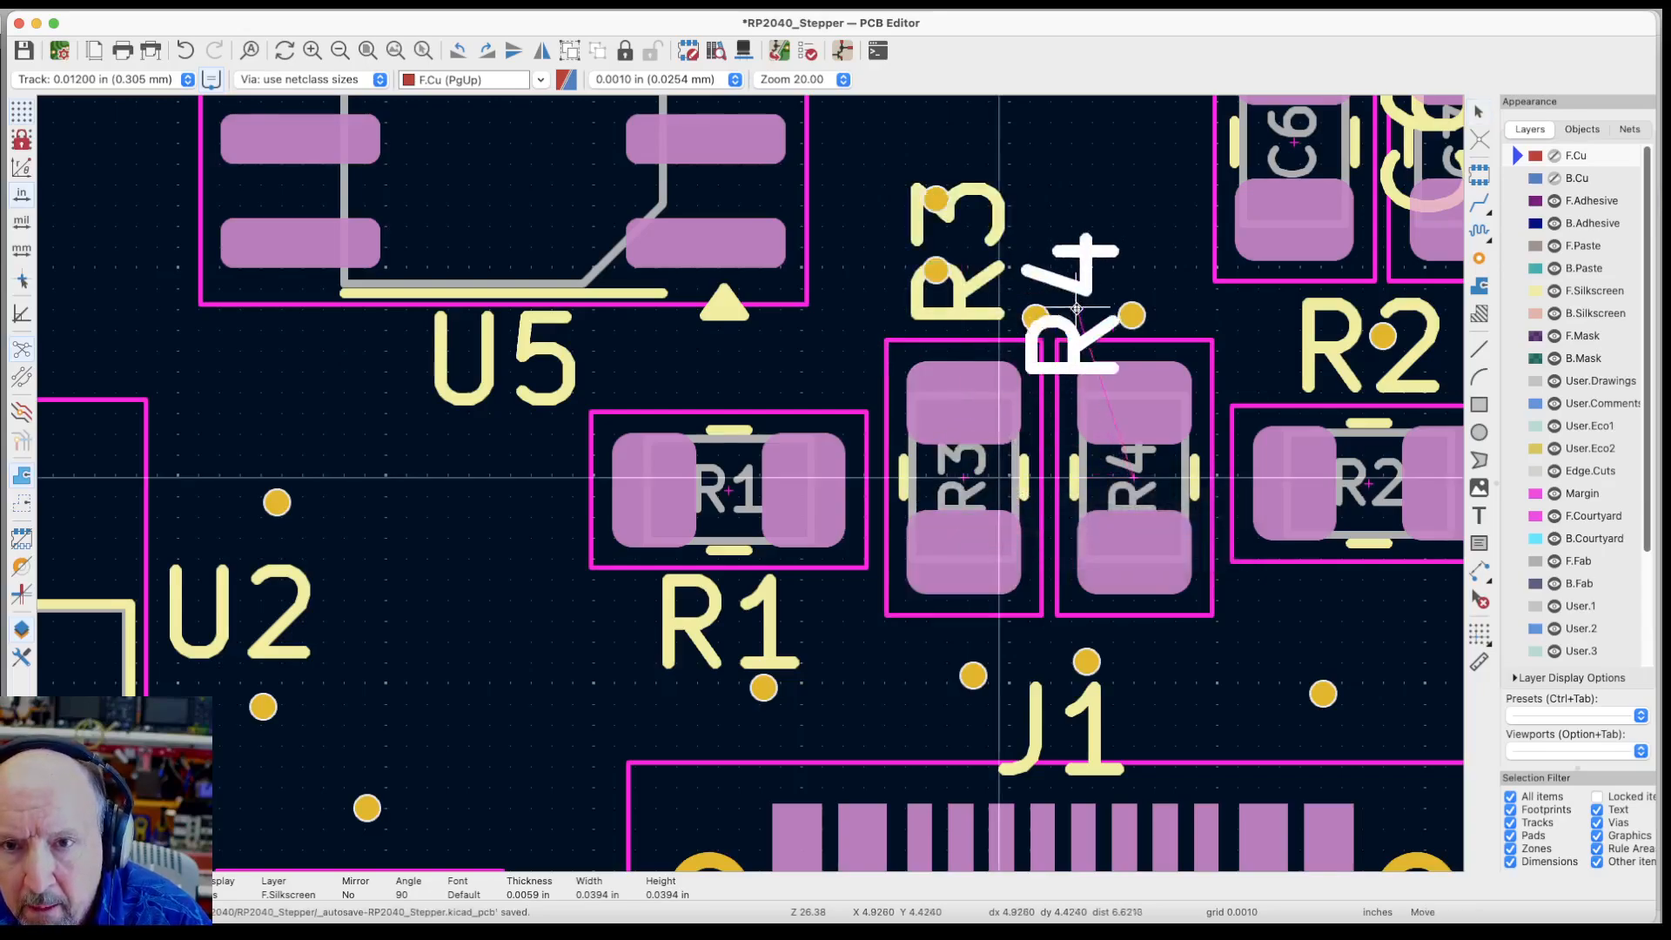
pyautogui.click(1119, 248)
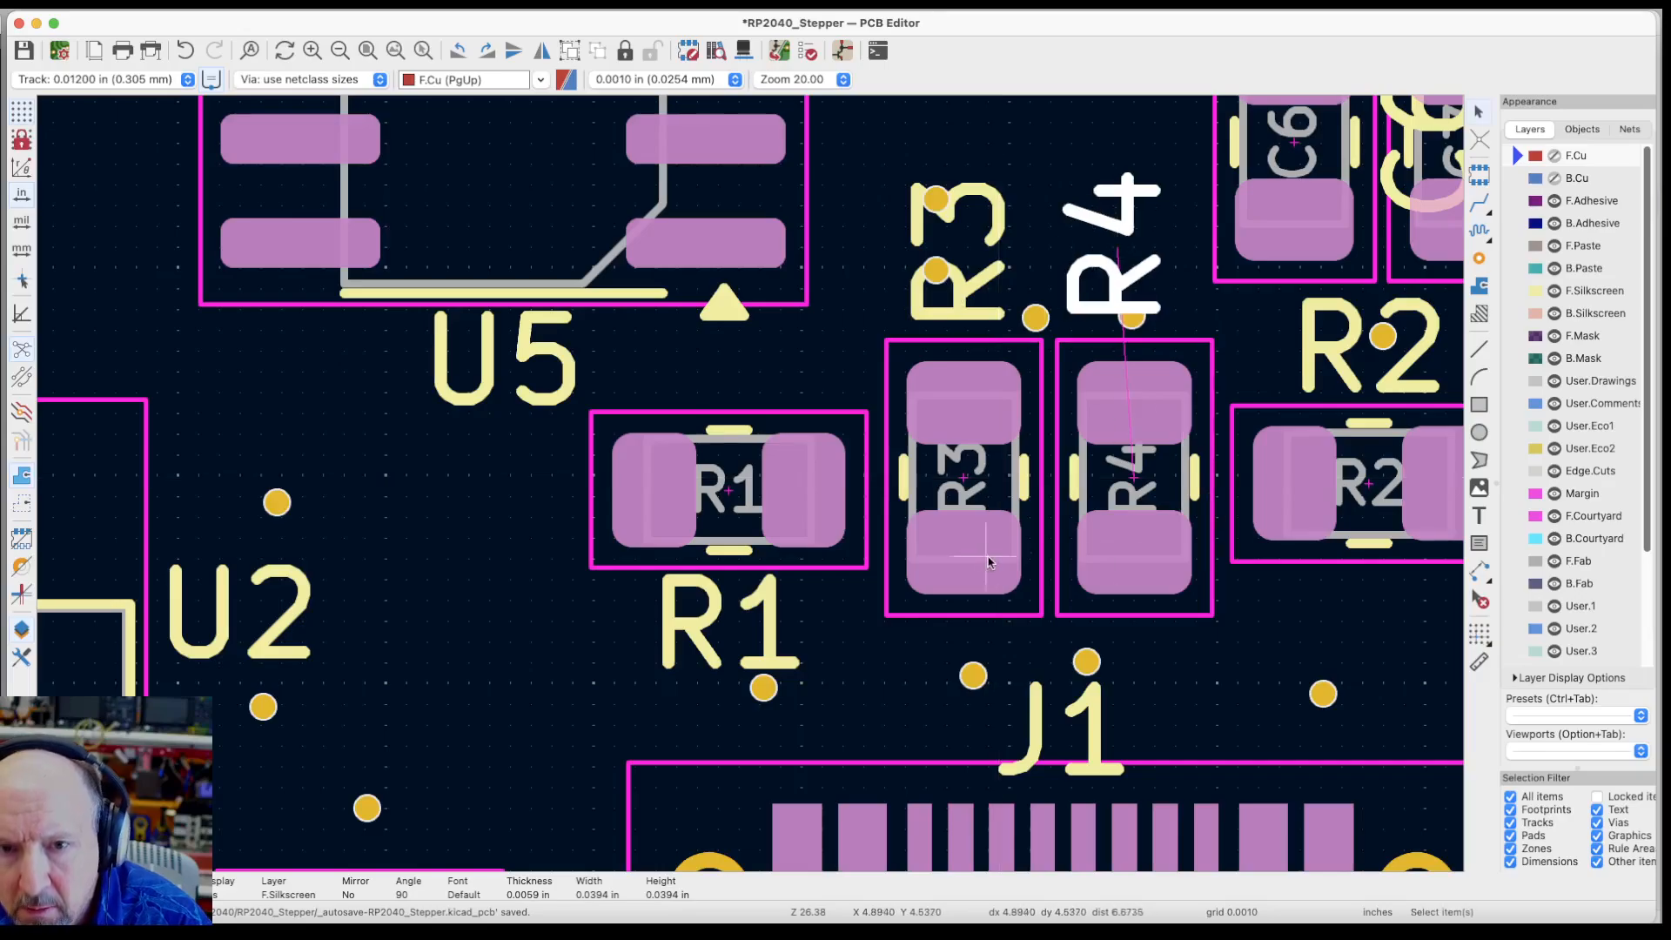
# Rotate the C6 silkscreen reference to read horizontally and place it just left of the C6 capacitor, above the R4 reference
pyautogui.scroll(-2, 1111, 577)
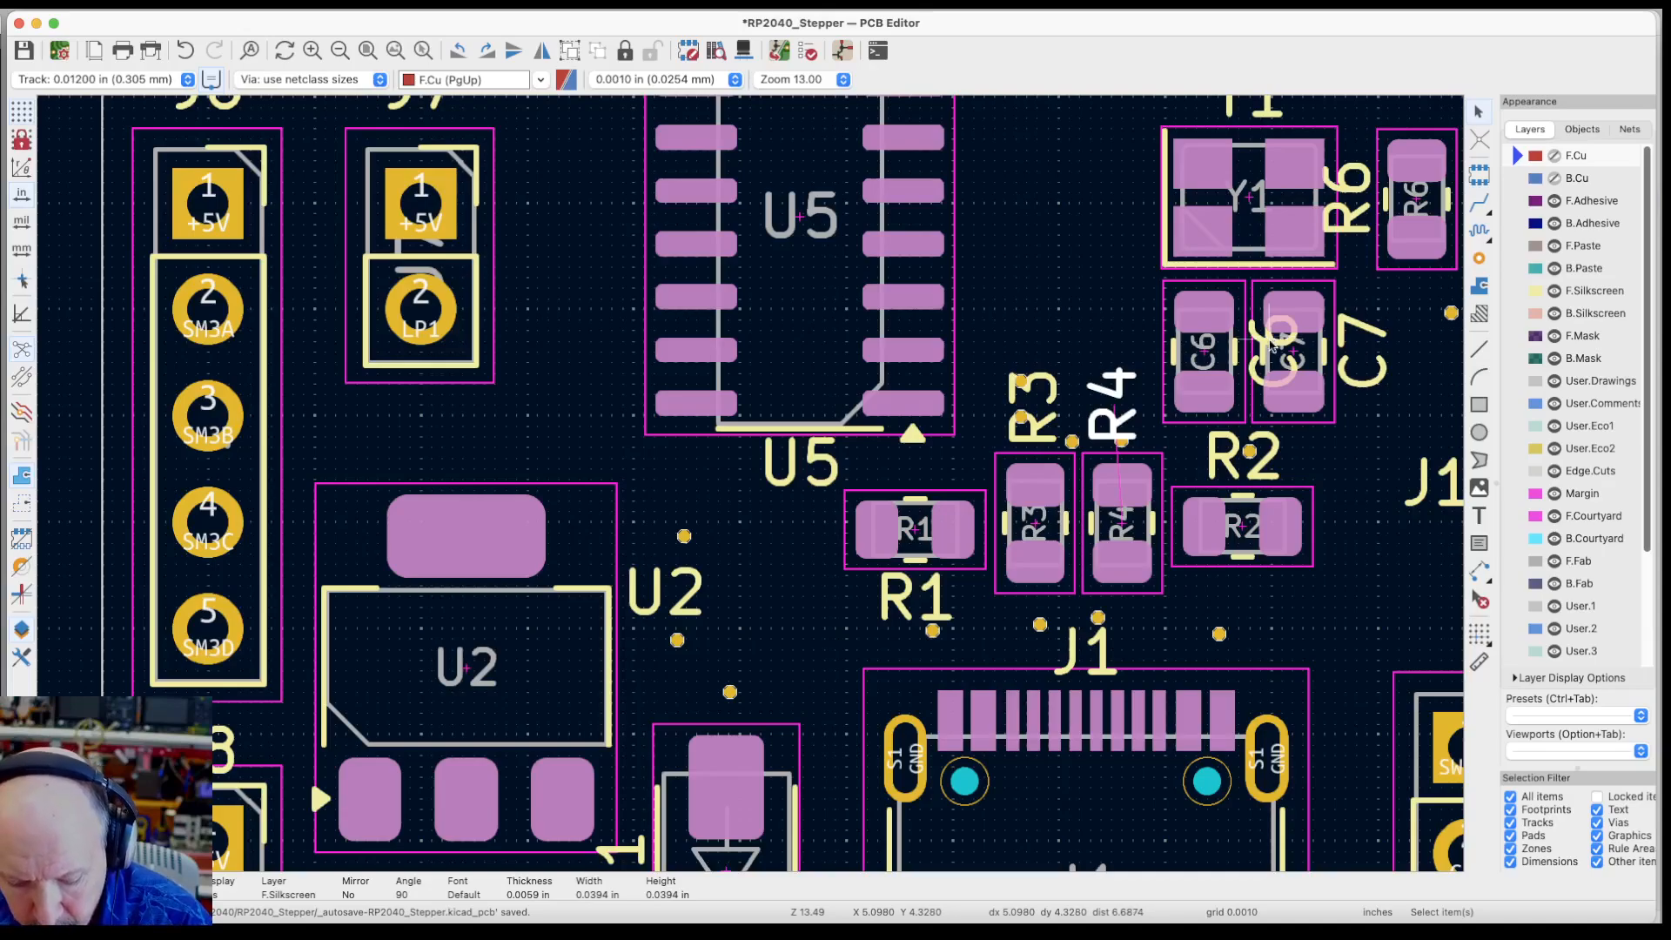
pyautogui.click(1275, 348)
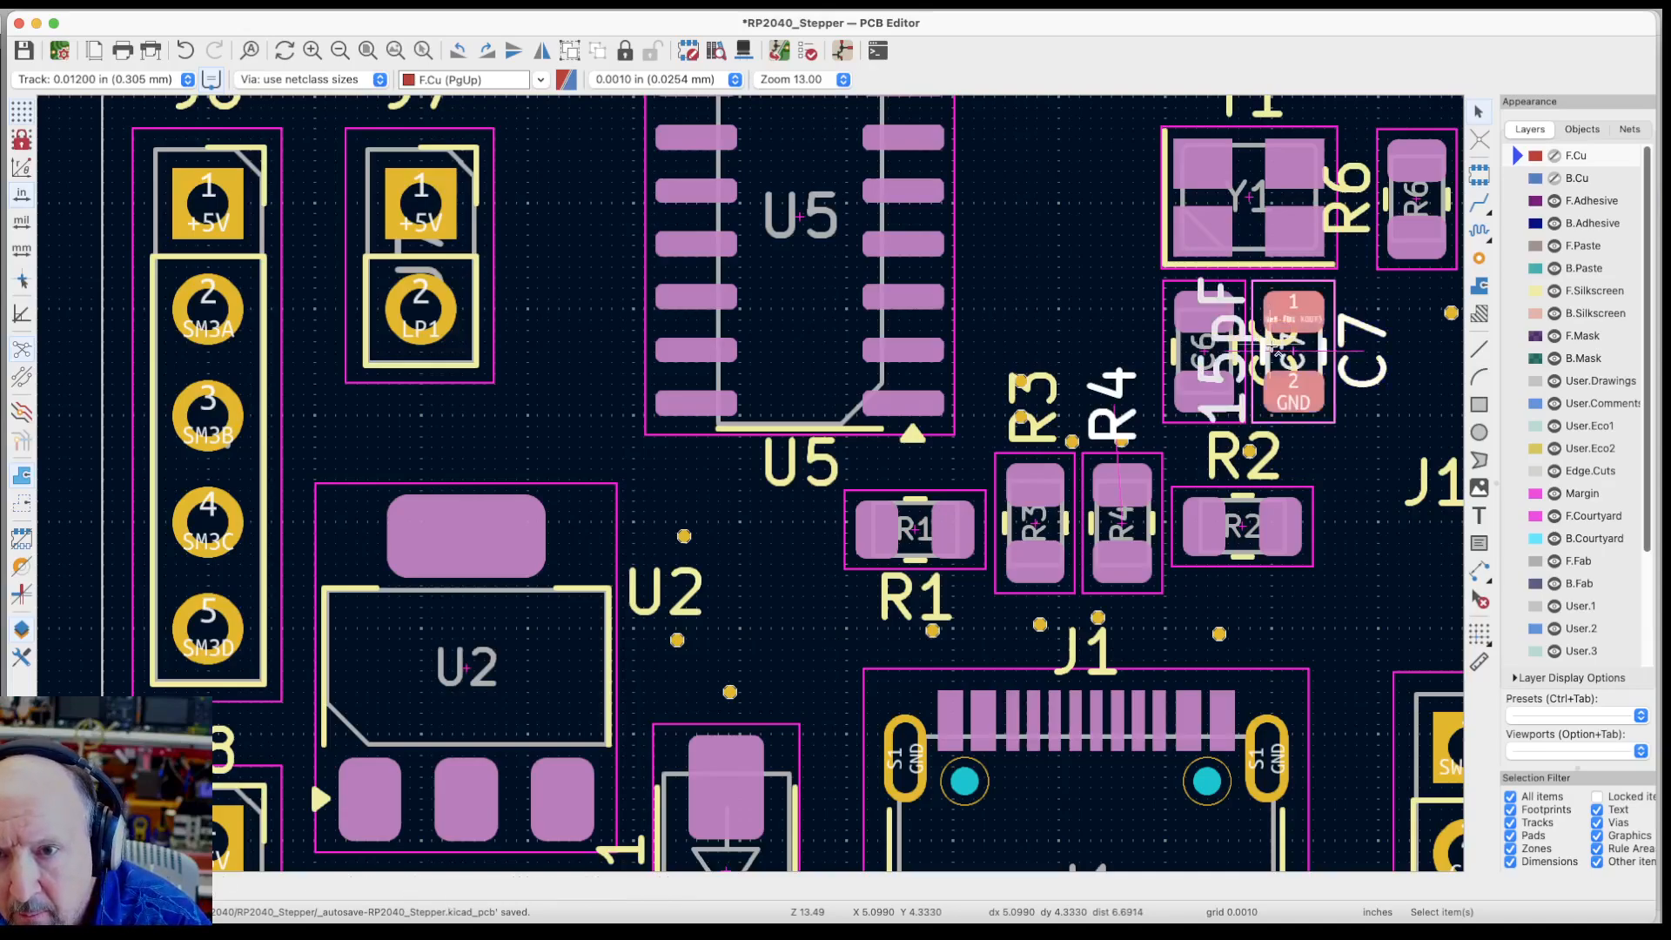
pyautogui.press('Escape')
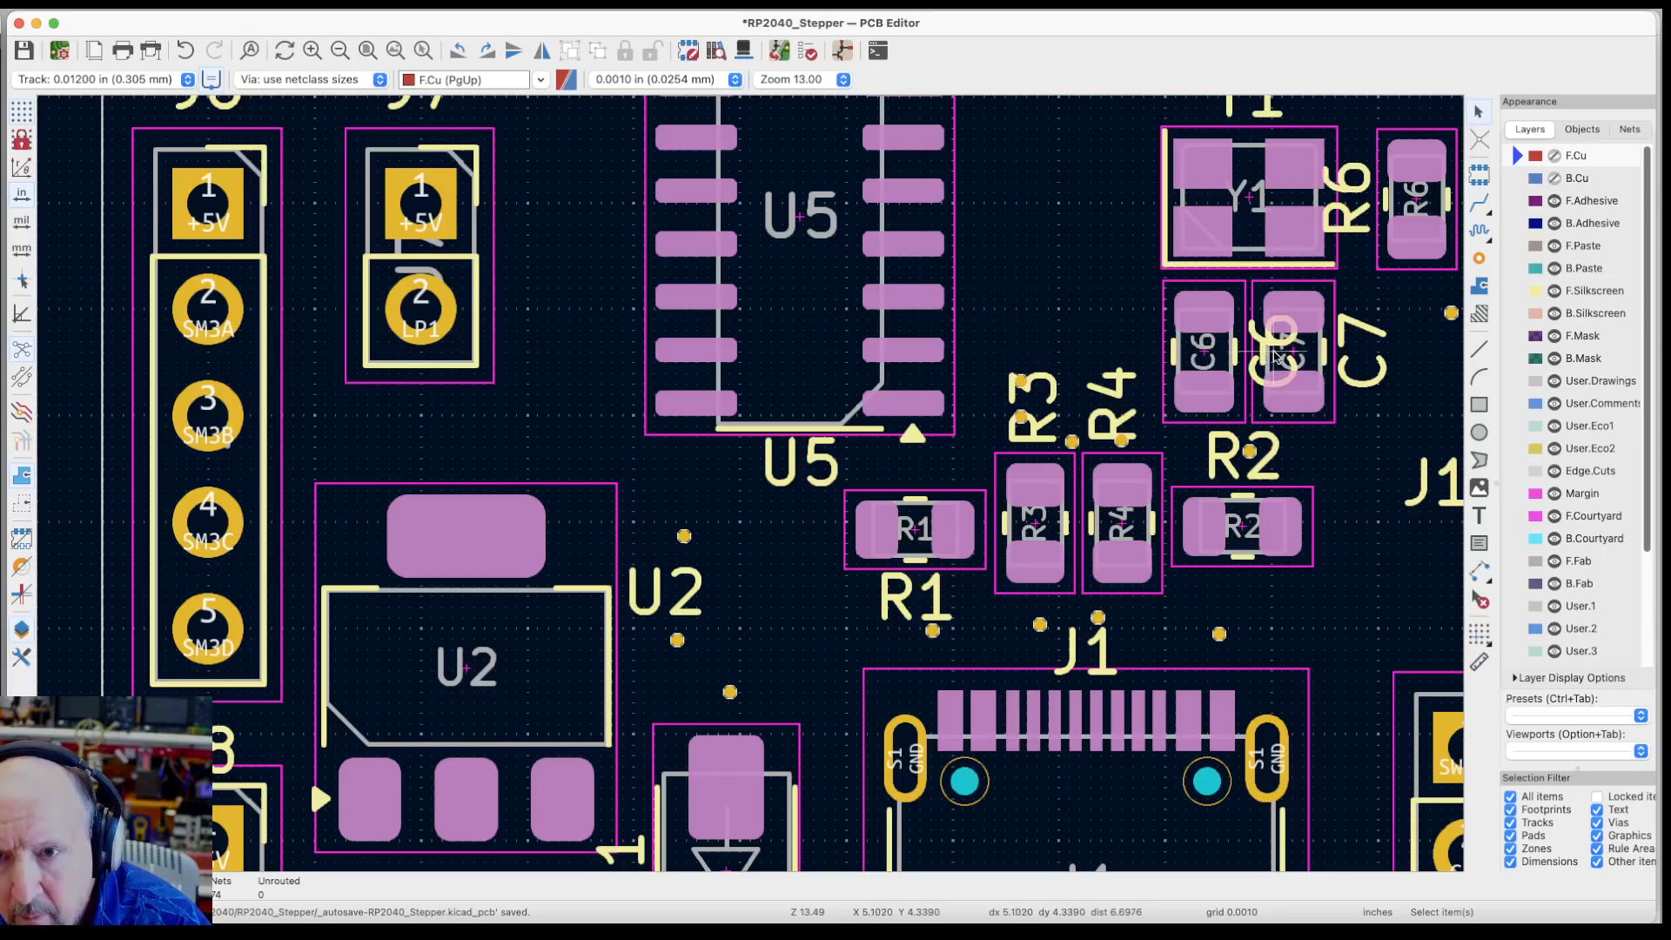
pyautogui.click(1275, 355)
pyautogui.click(1276, 364)
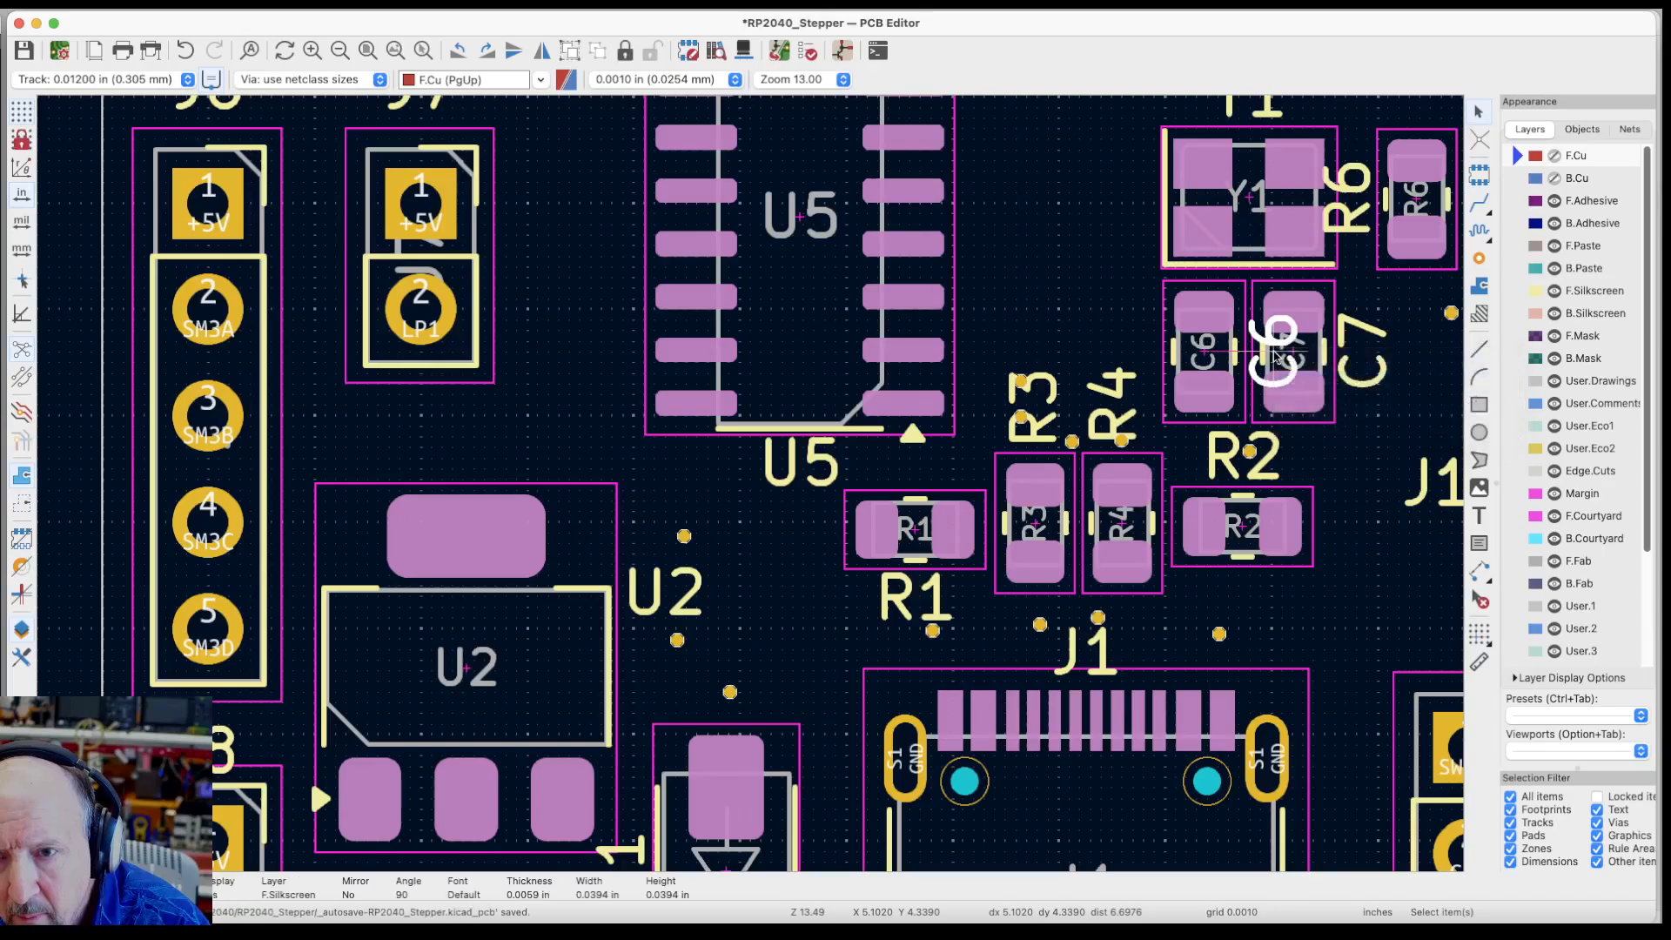
pyautogui.press('m')
pyautogui.press('r')
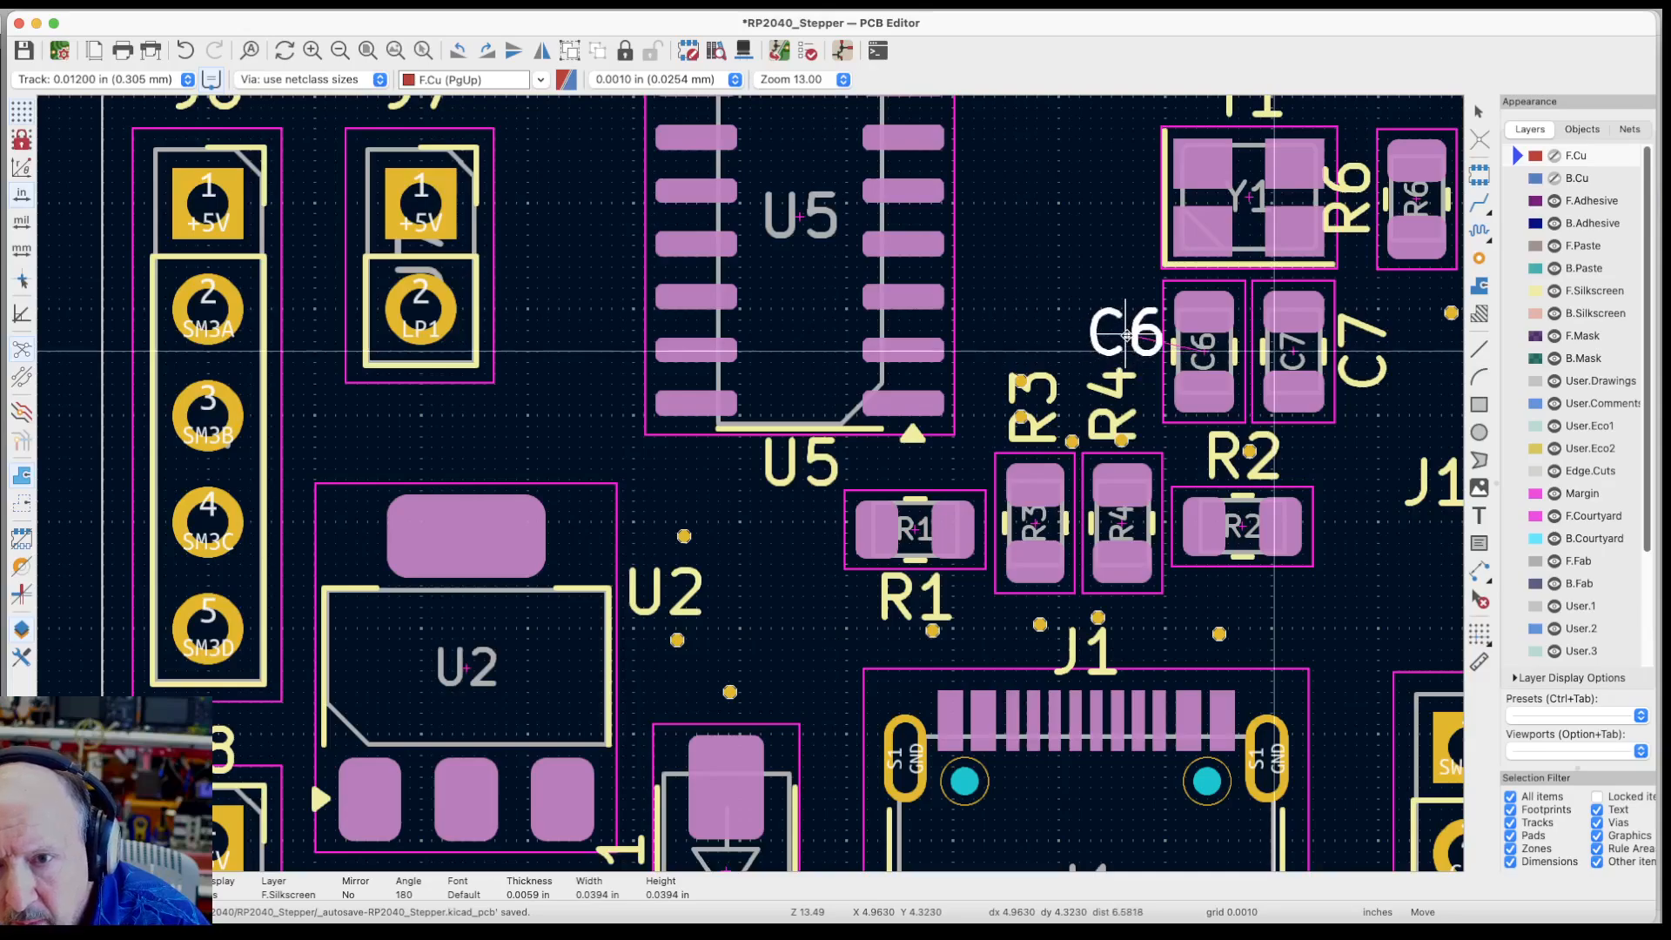
pyautogui.click(1232, 346)
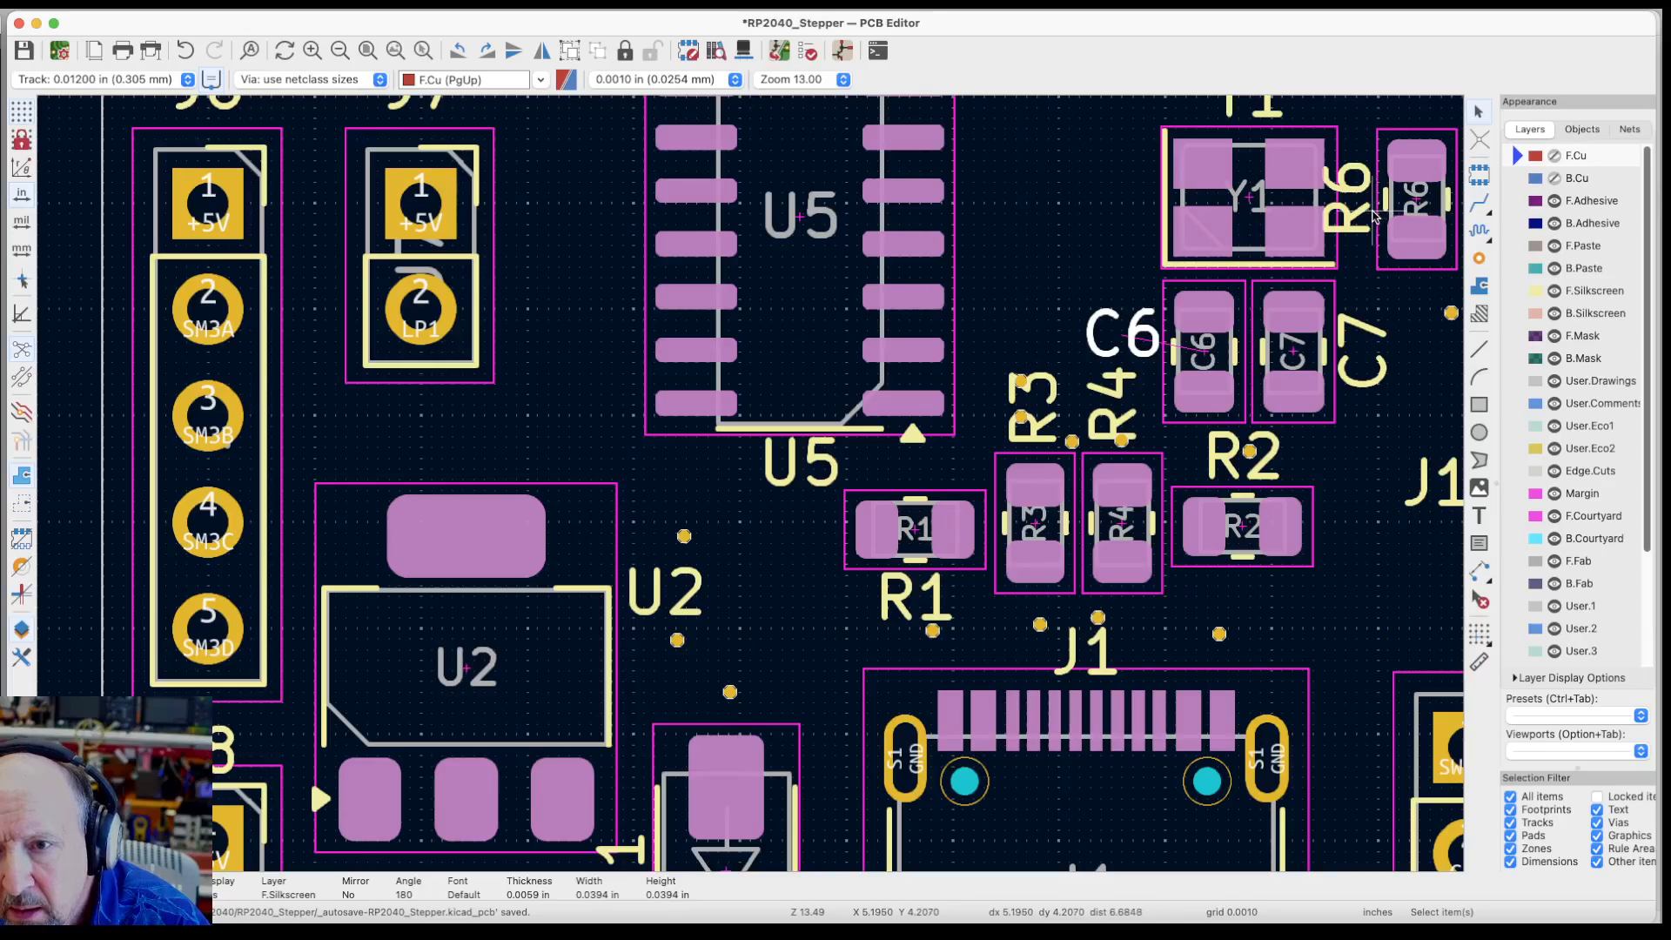
# Move the R6 silkscreen reference away from the Y1 outline to just below the R6 resistor
pyautogui.scroll(-3, 1374, 218)
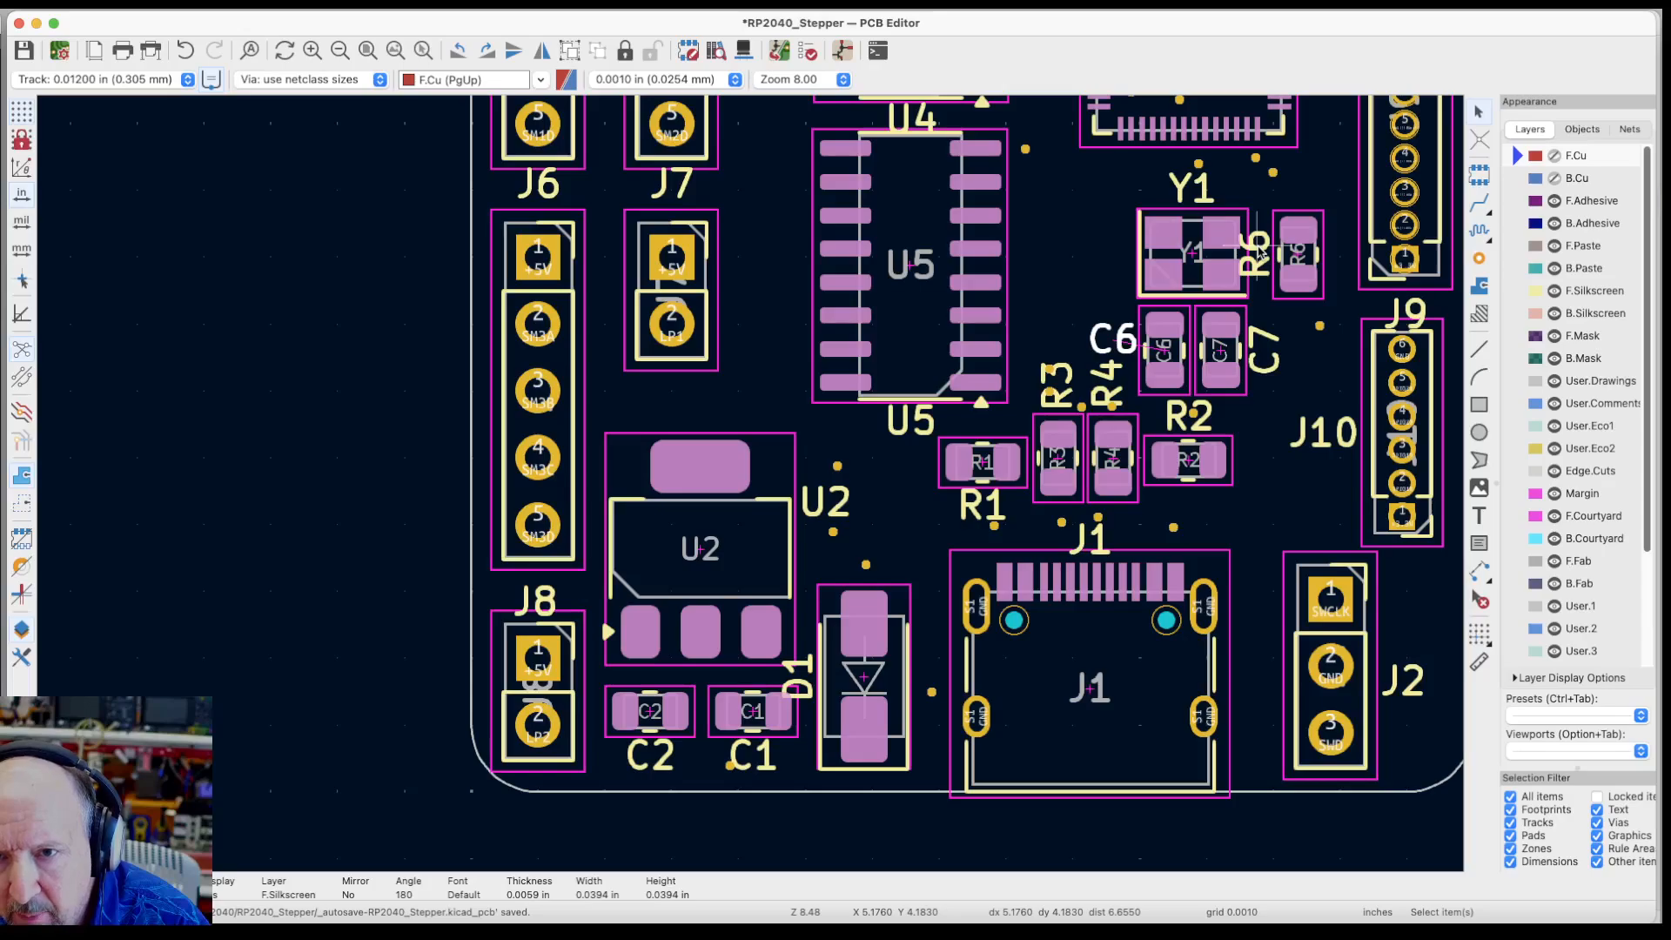
pyautogui.press('r')
pyautogui.press('m')
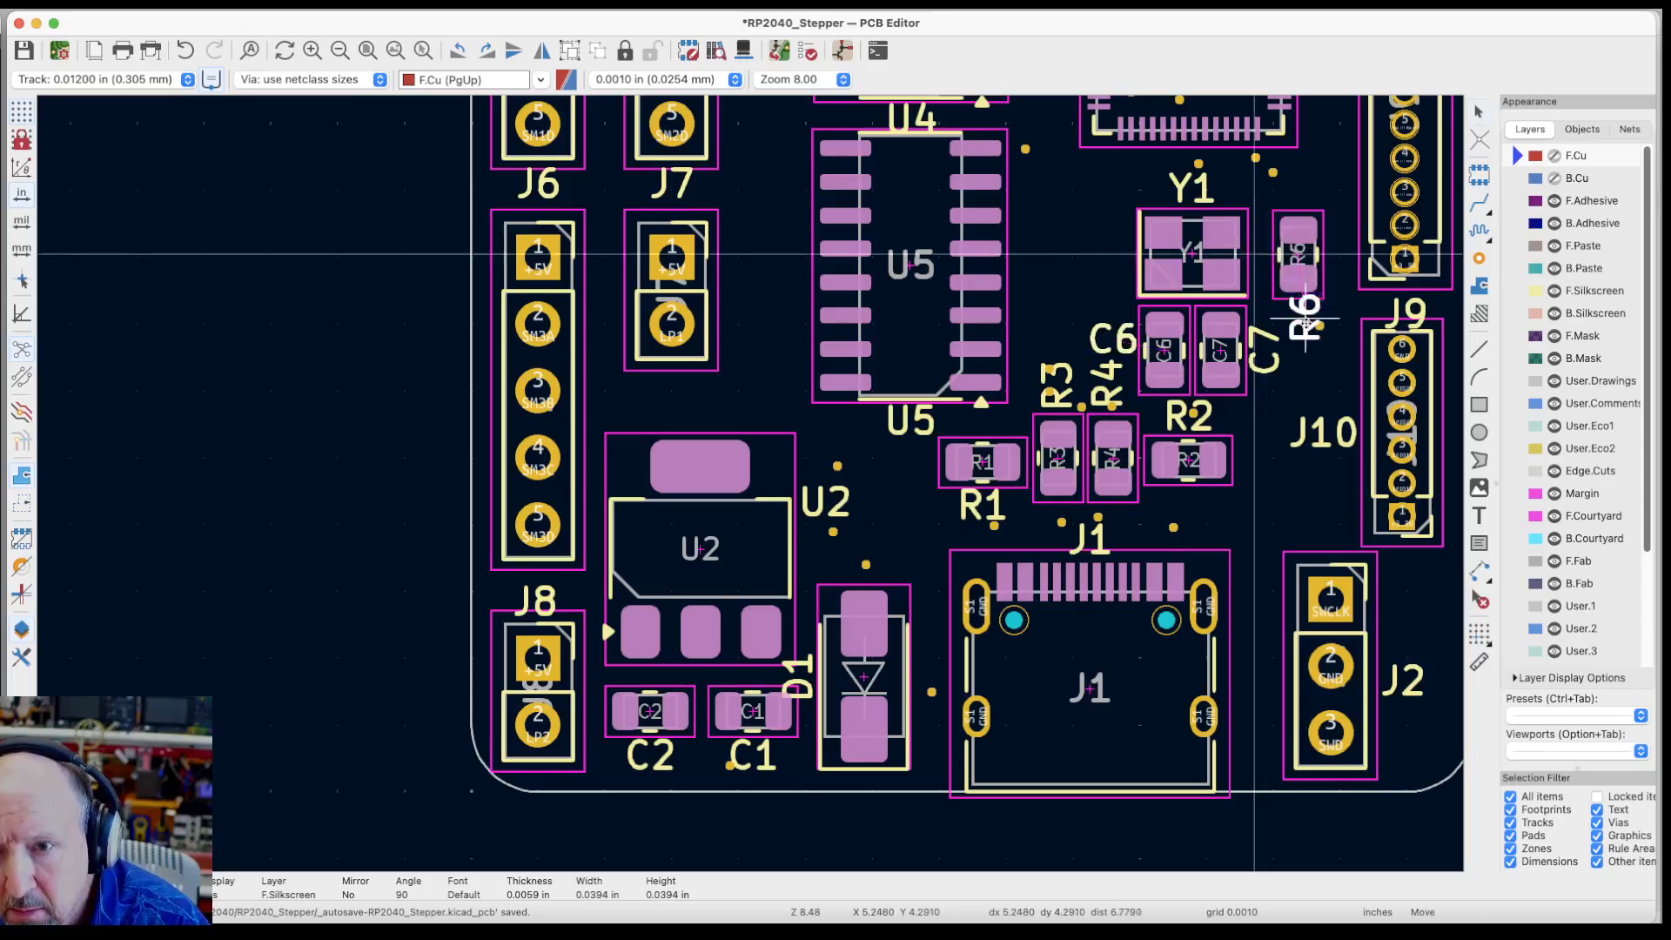
# Place the R6 label just below resistor R6 and move the J9 label to the left of connector J9's lower end
pyautogui.click(1310, 329)
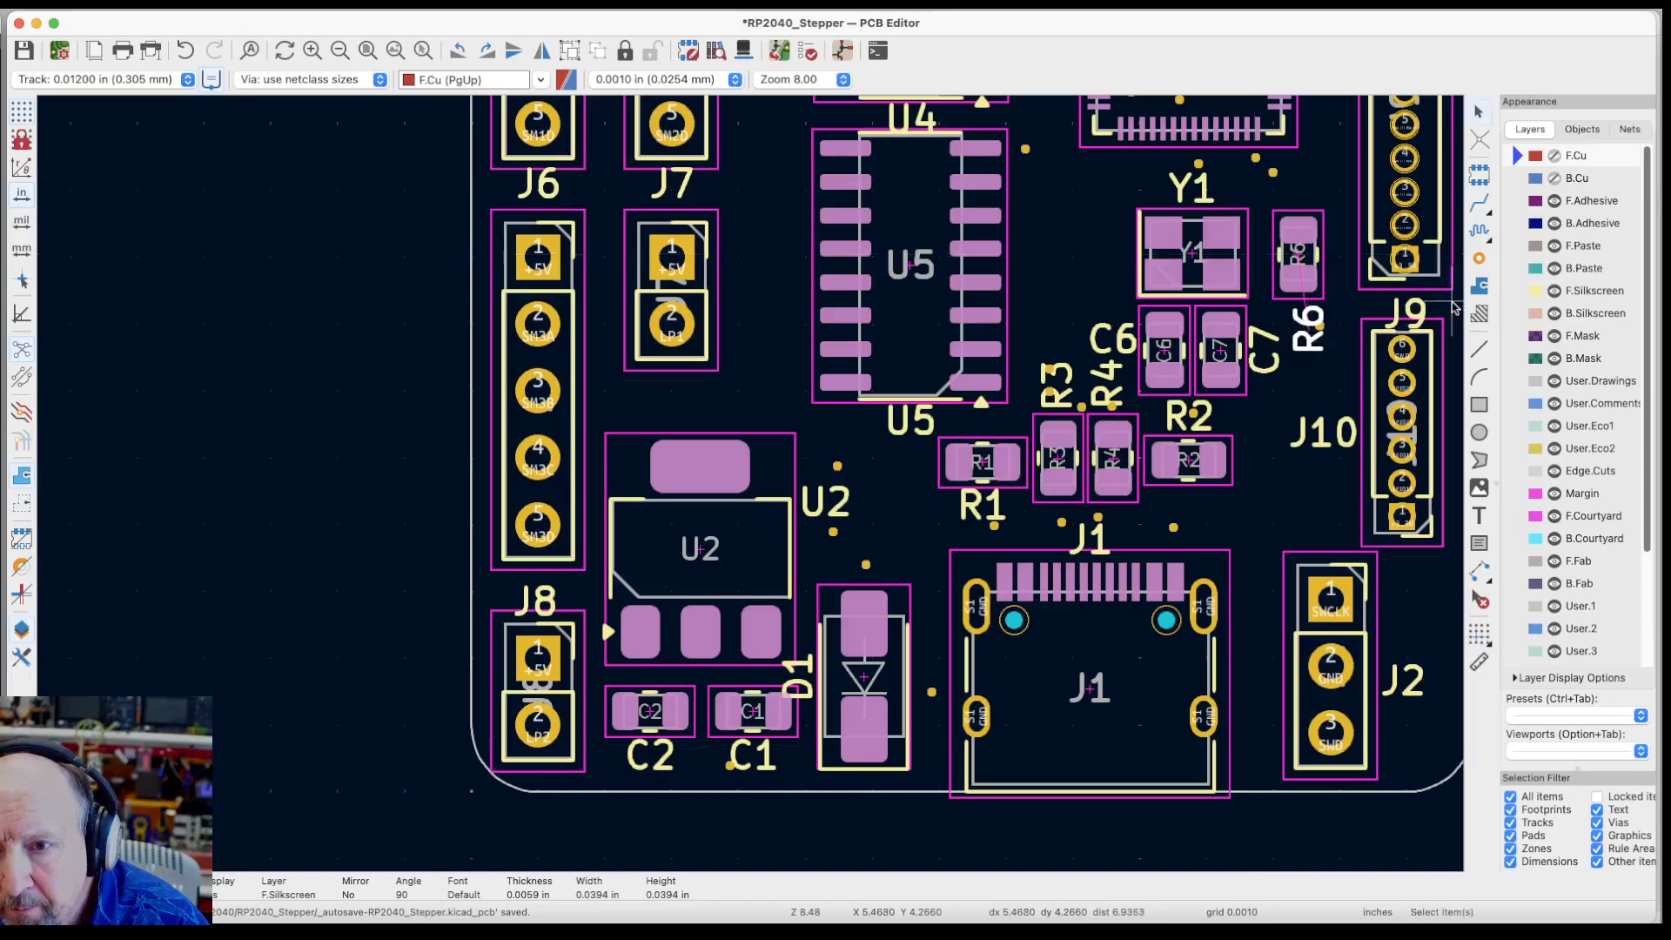
pyautogui.click(1425, 306)
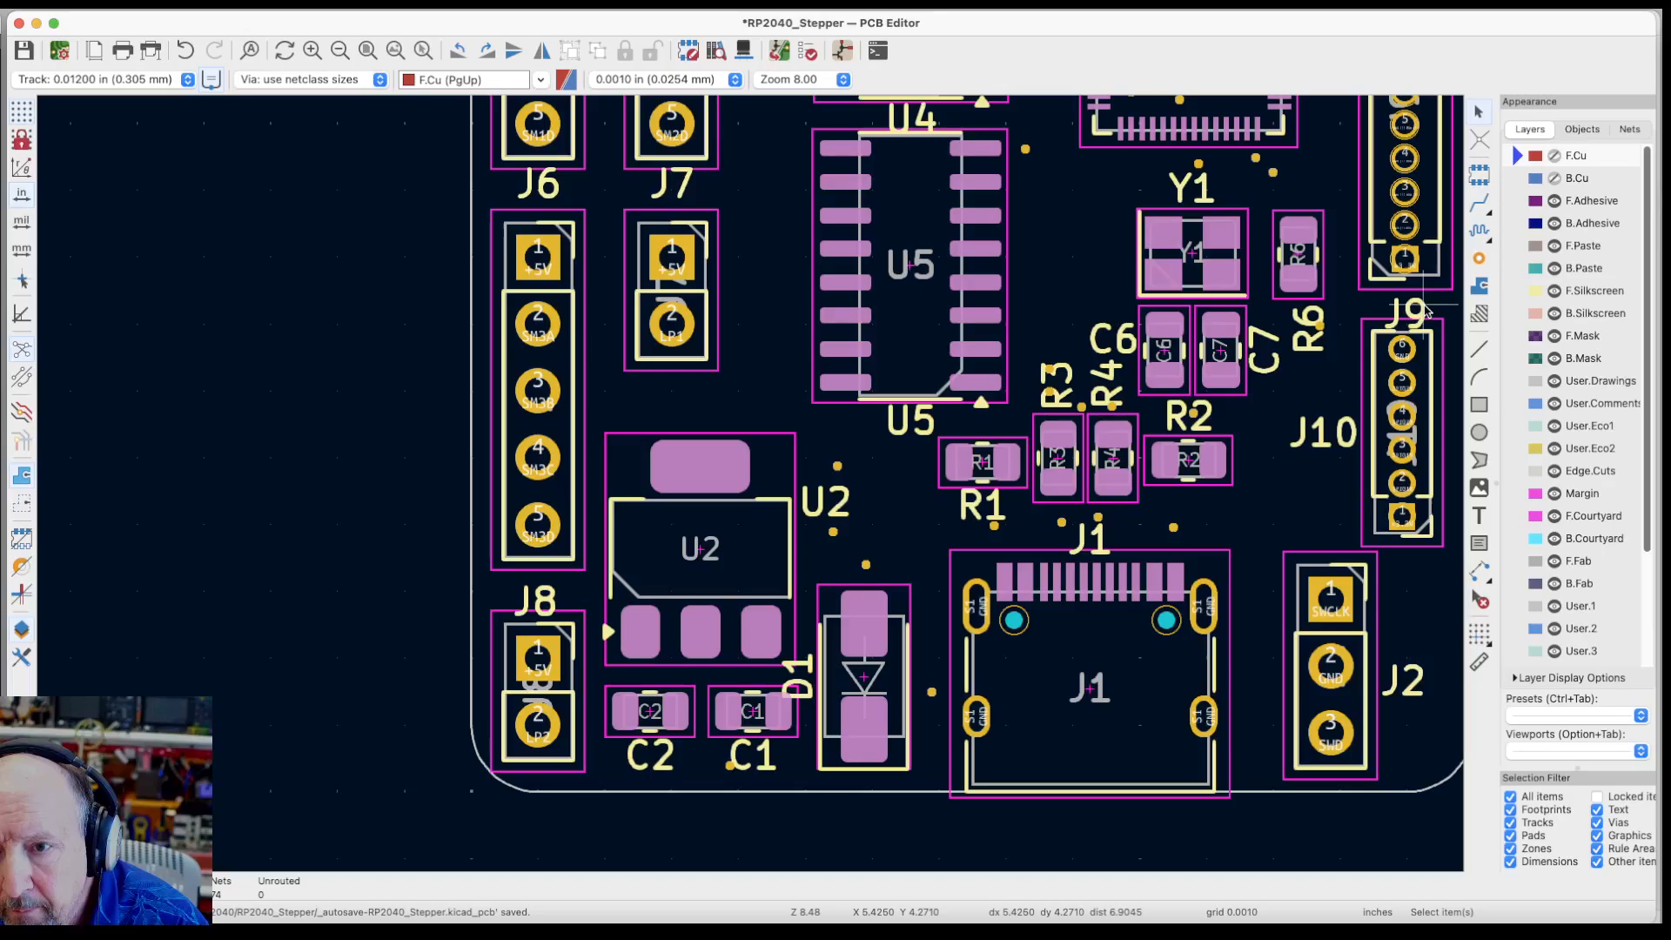
pyautogui.press('m')
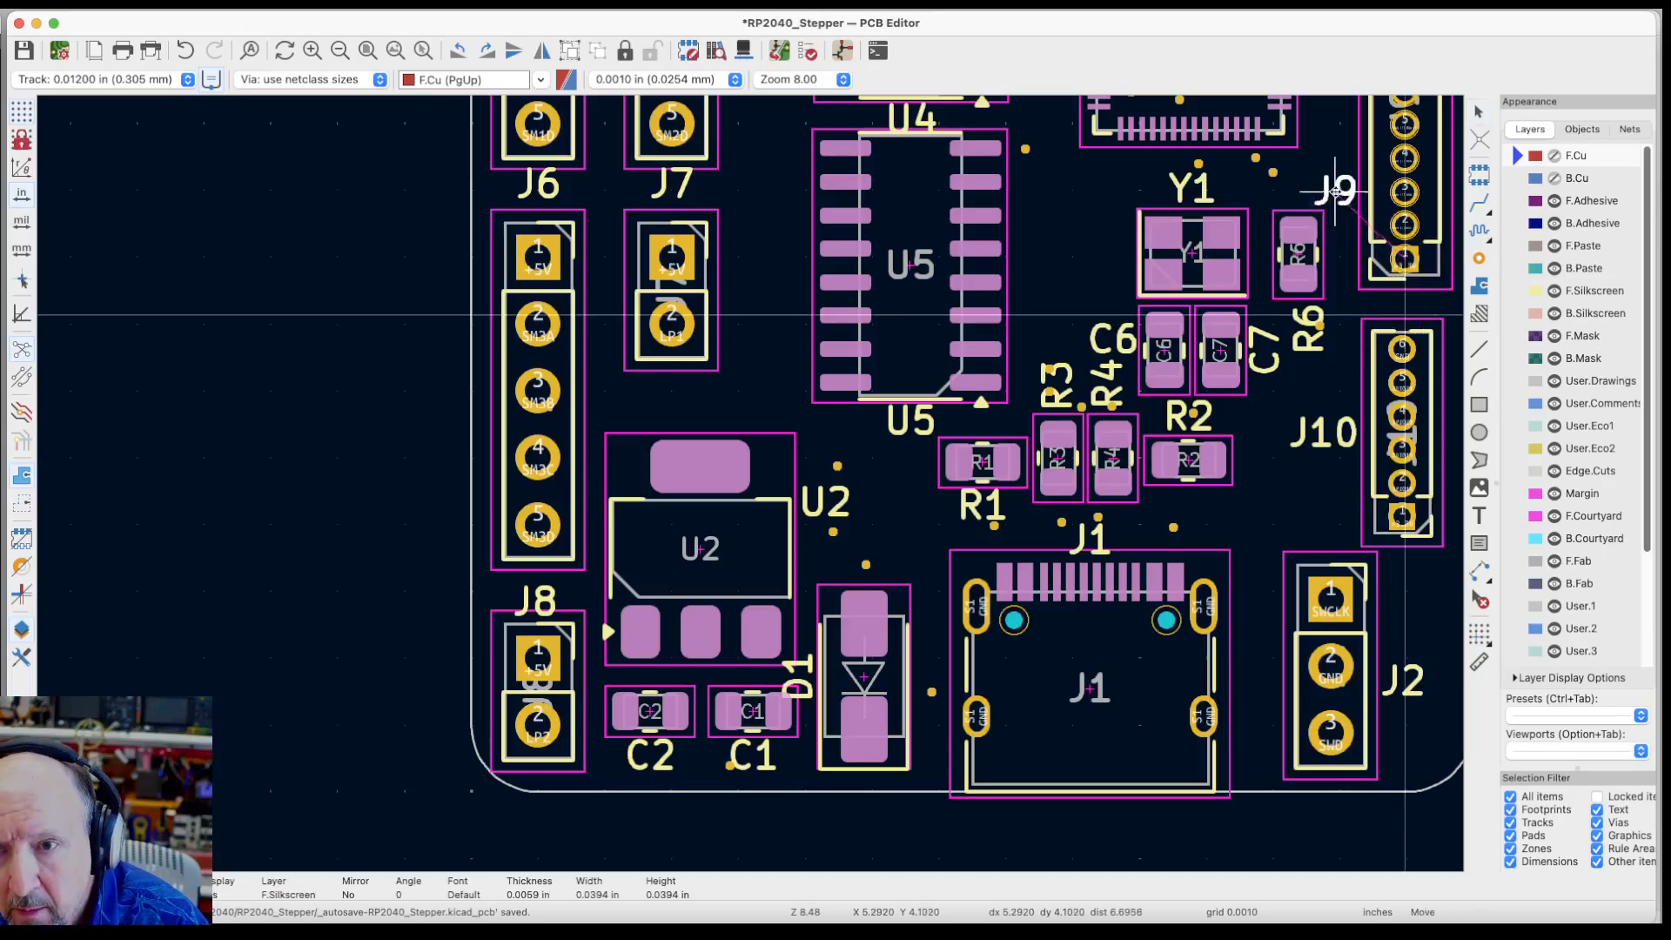
pyautogui.click(1328, 172)
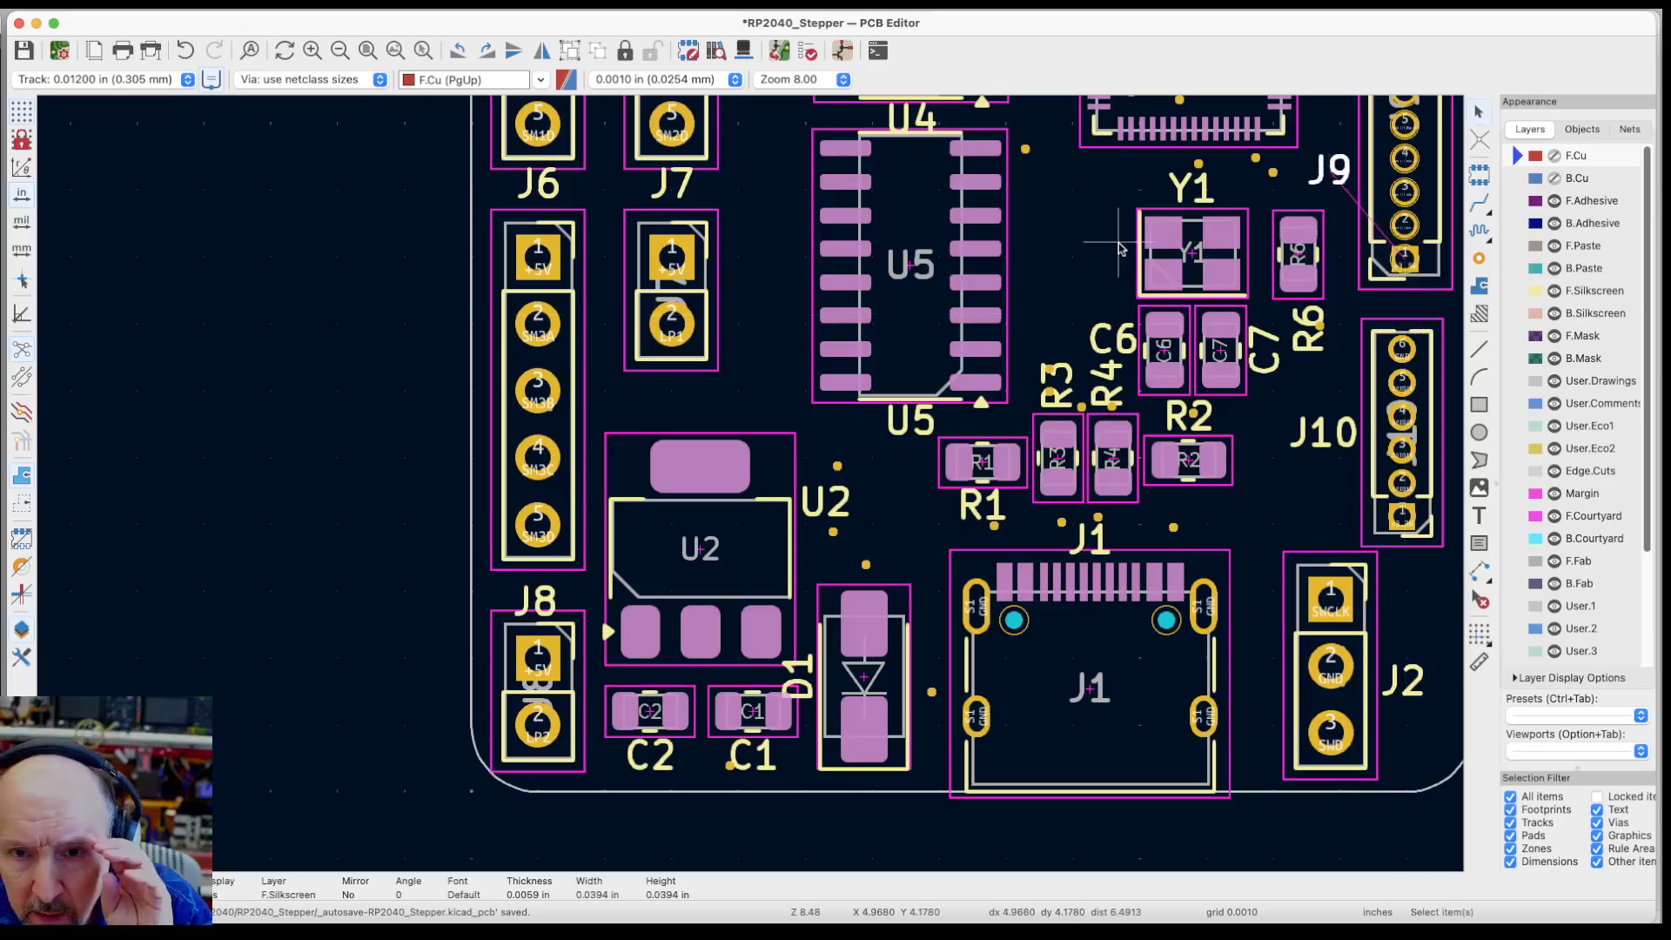
# Move the U4 reference label from between U4 and U5 to just above U4
pyautogui.scroll(-2, 1112, 250)
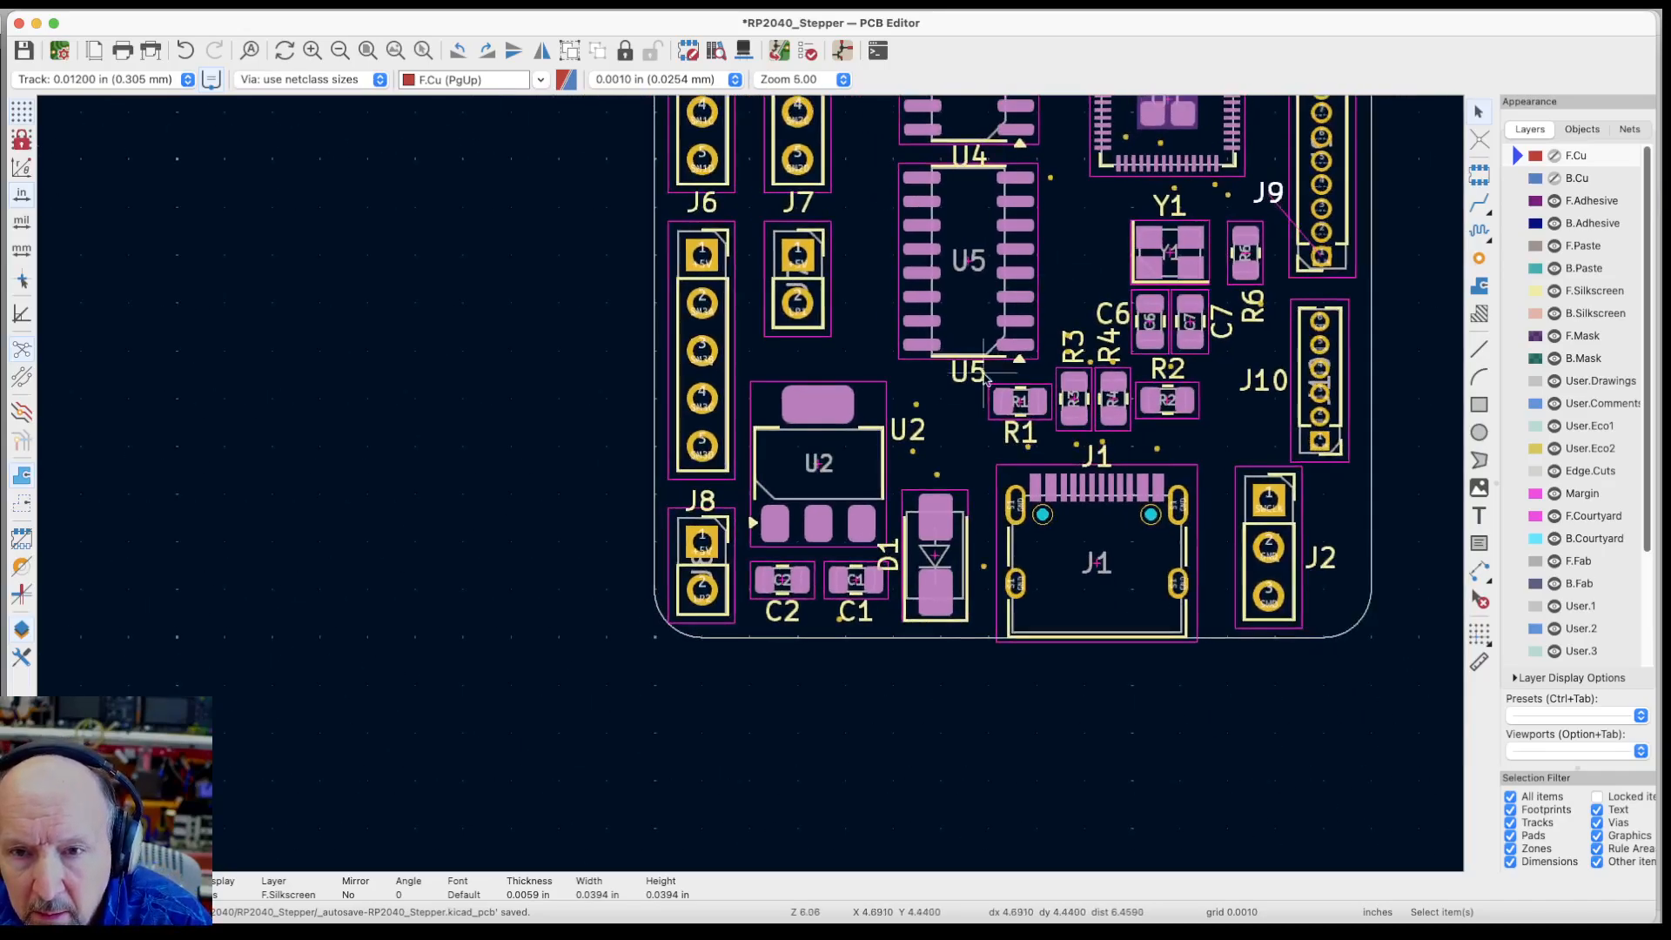
pyautogui.scroll(-2, 1075, 418)
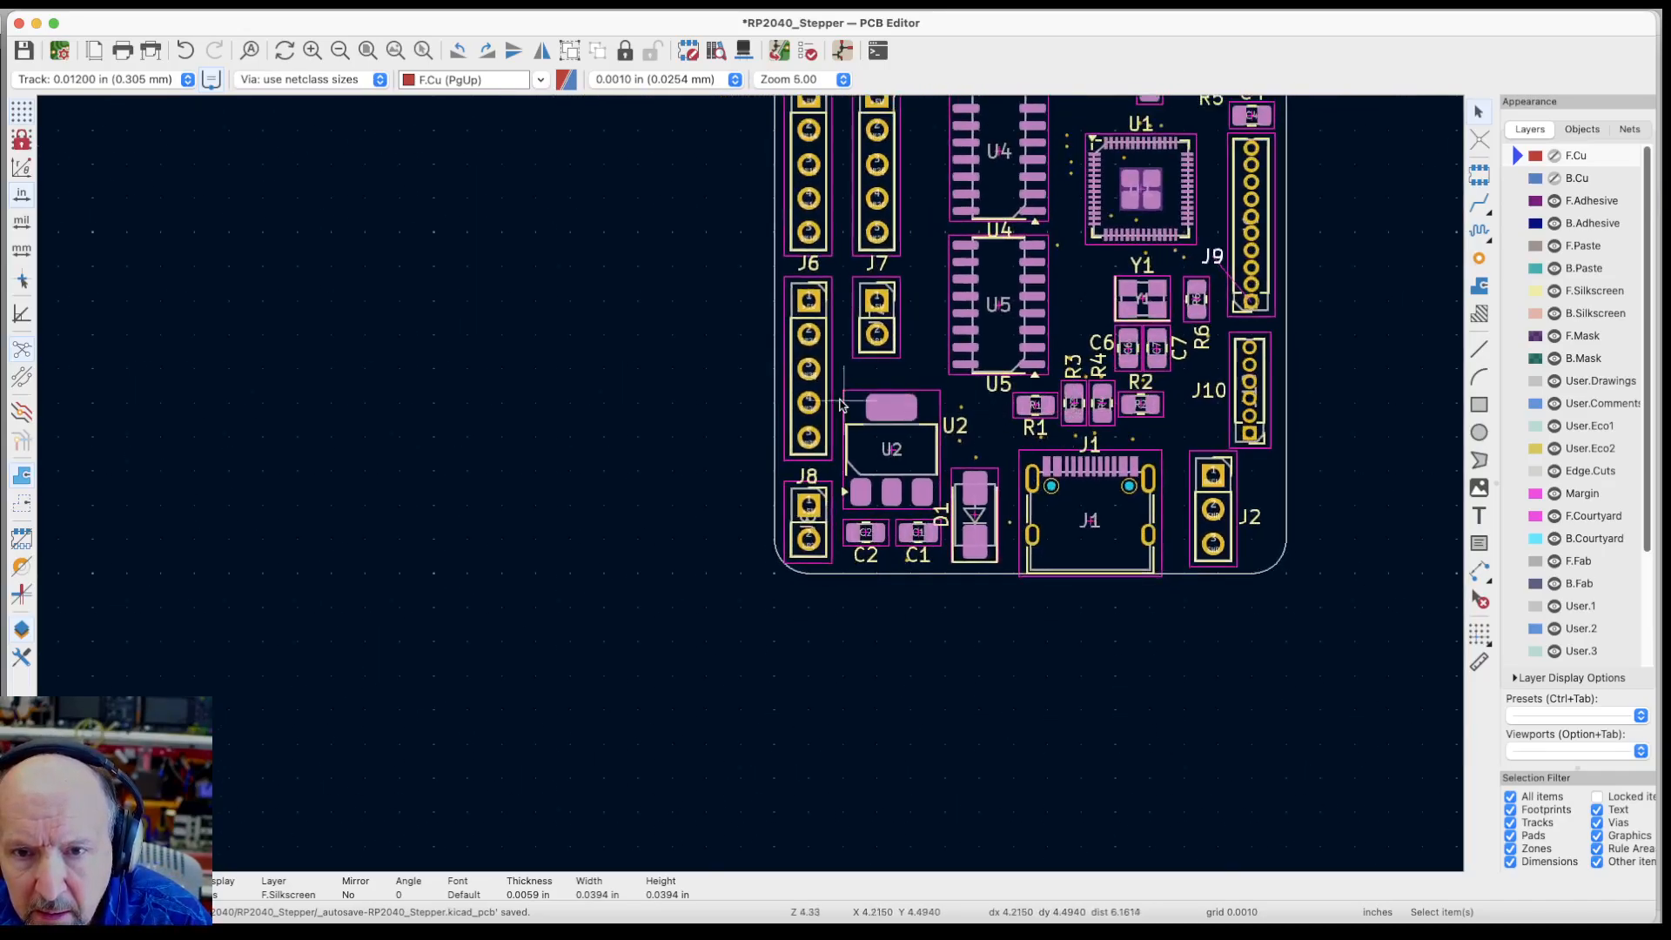
pyautogui.scroll(3, 770, 378)
pyautogui.scroll(-3, 922, 389)
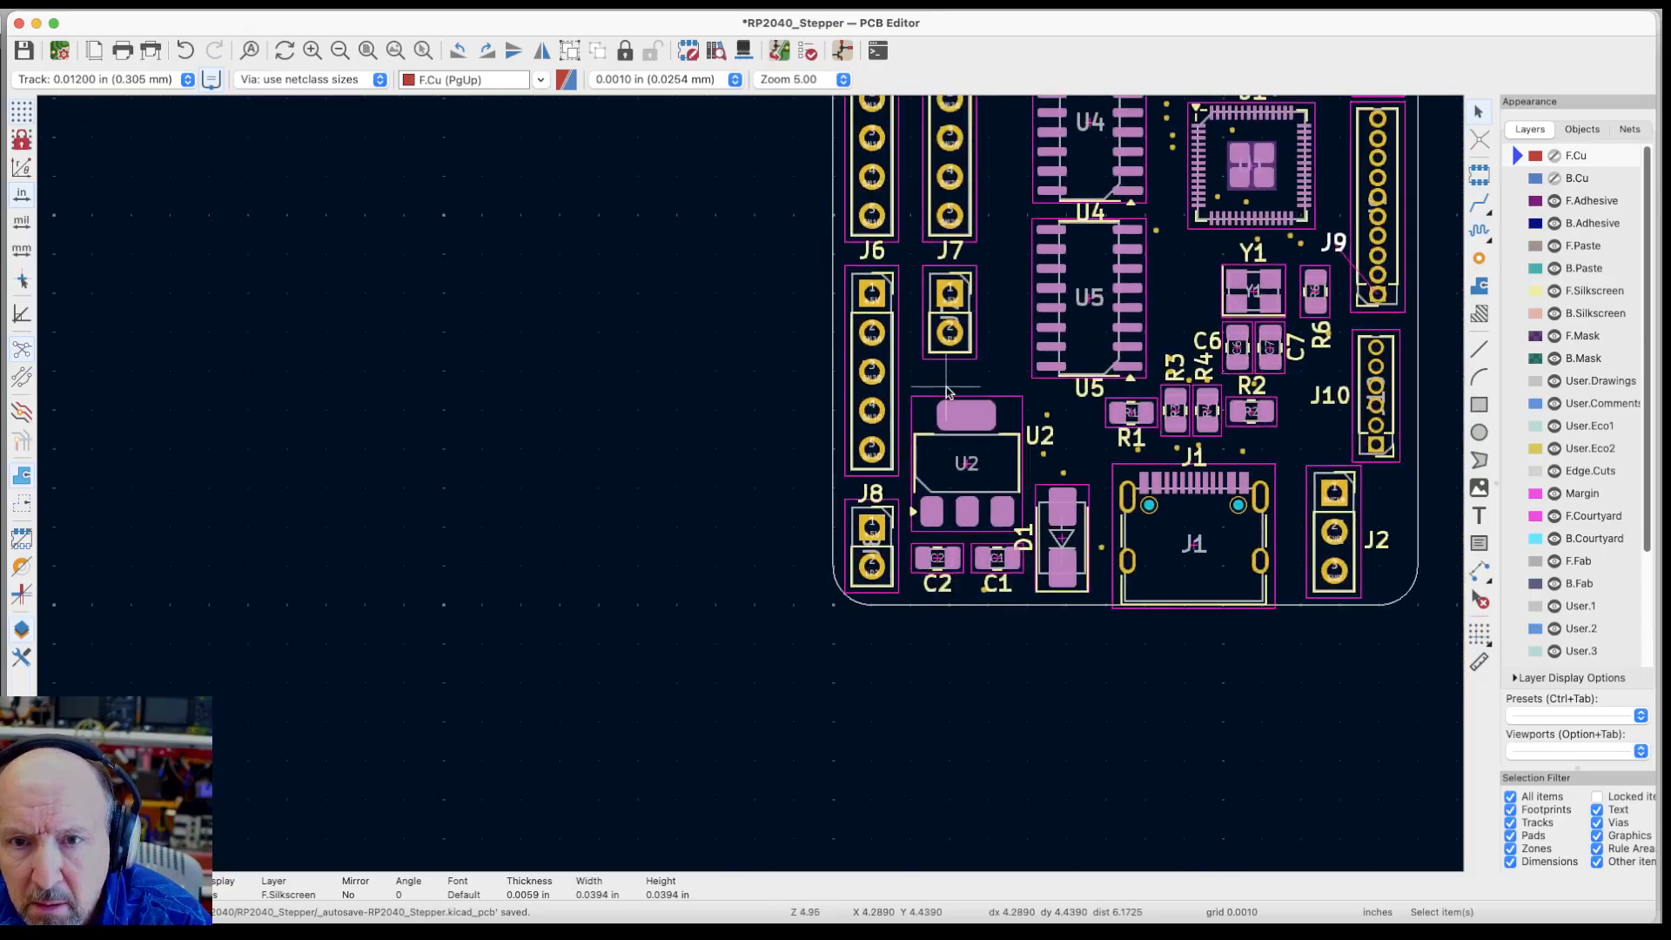
pyautogui.scroll(1, 987, 311)
pyautogui.scroll(-1, 1032, 272)
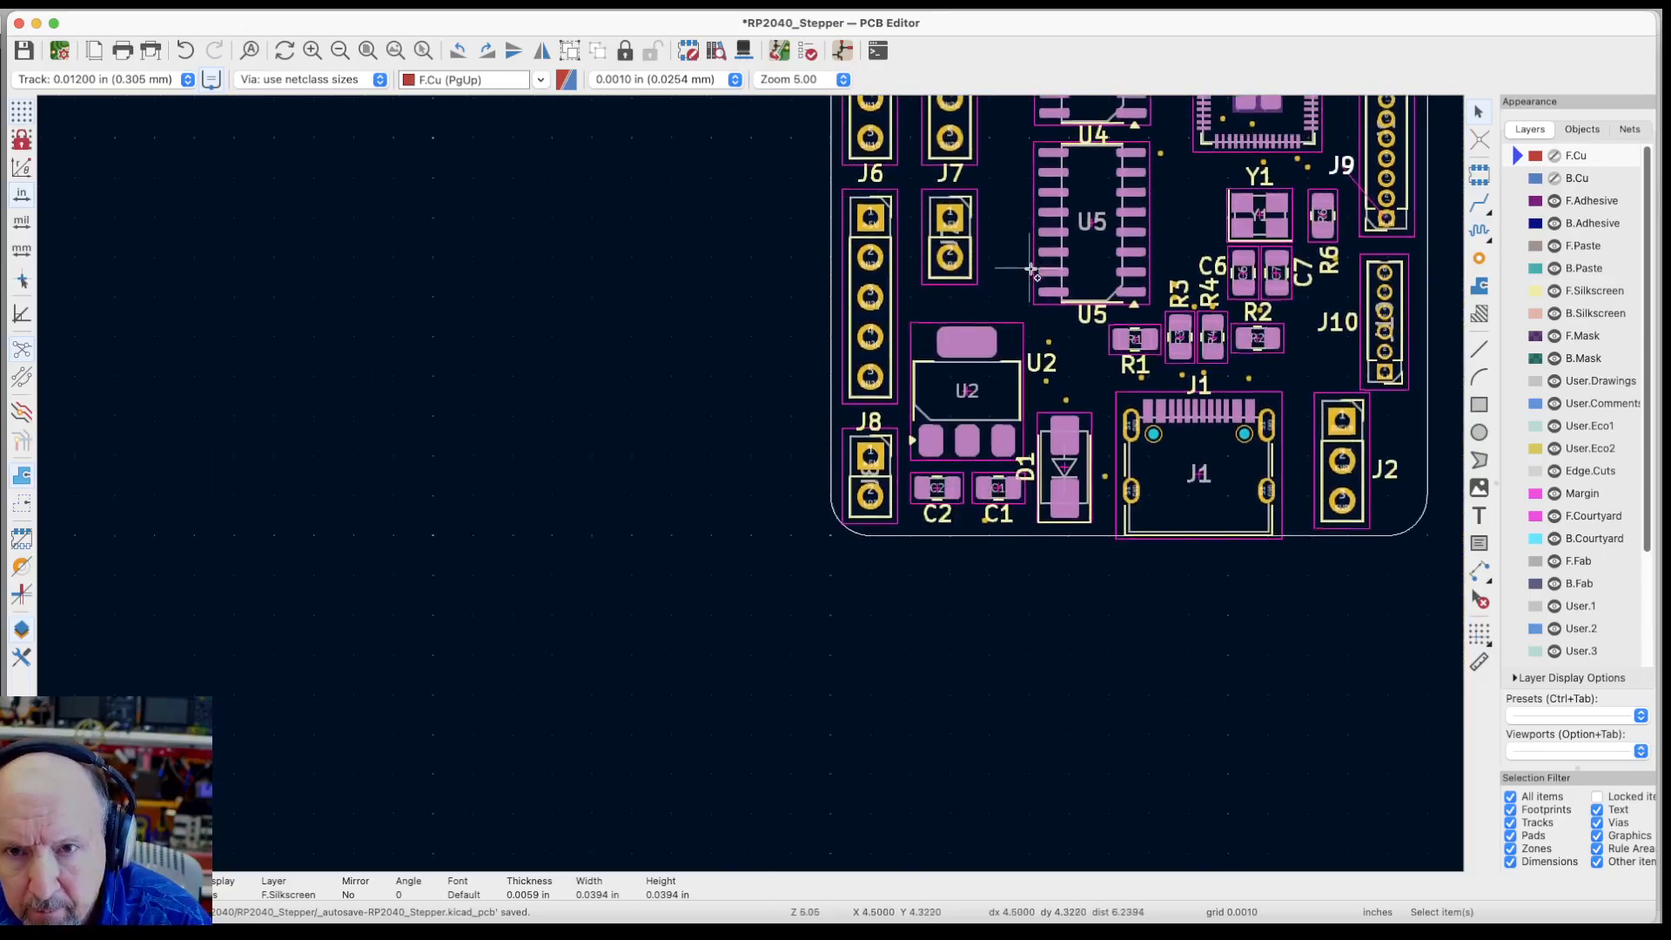
pyautogui.scroll(5, 1031, 270)
pyautogui.scroll(2, 1032, 269)
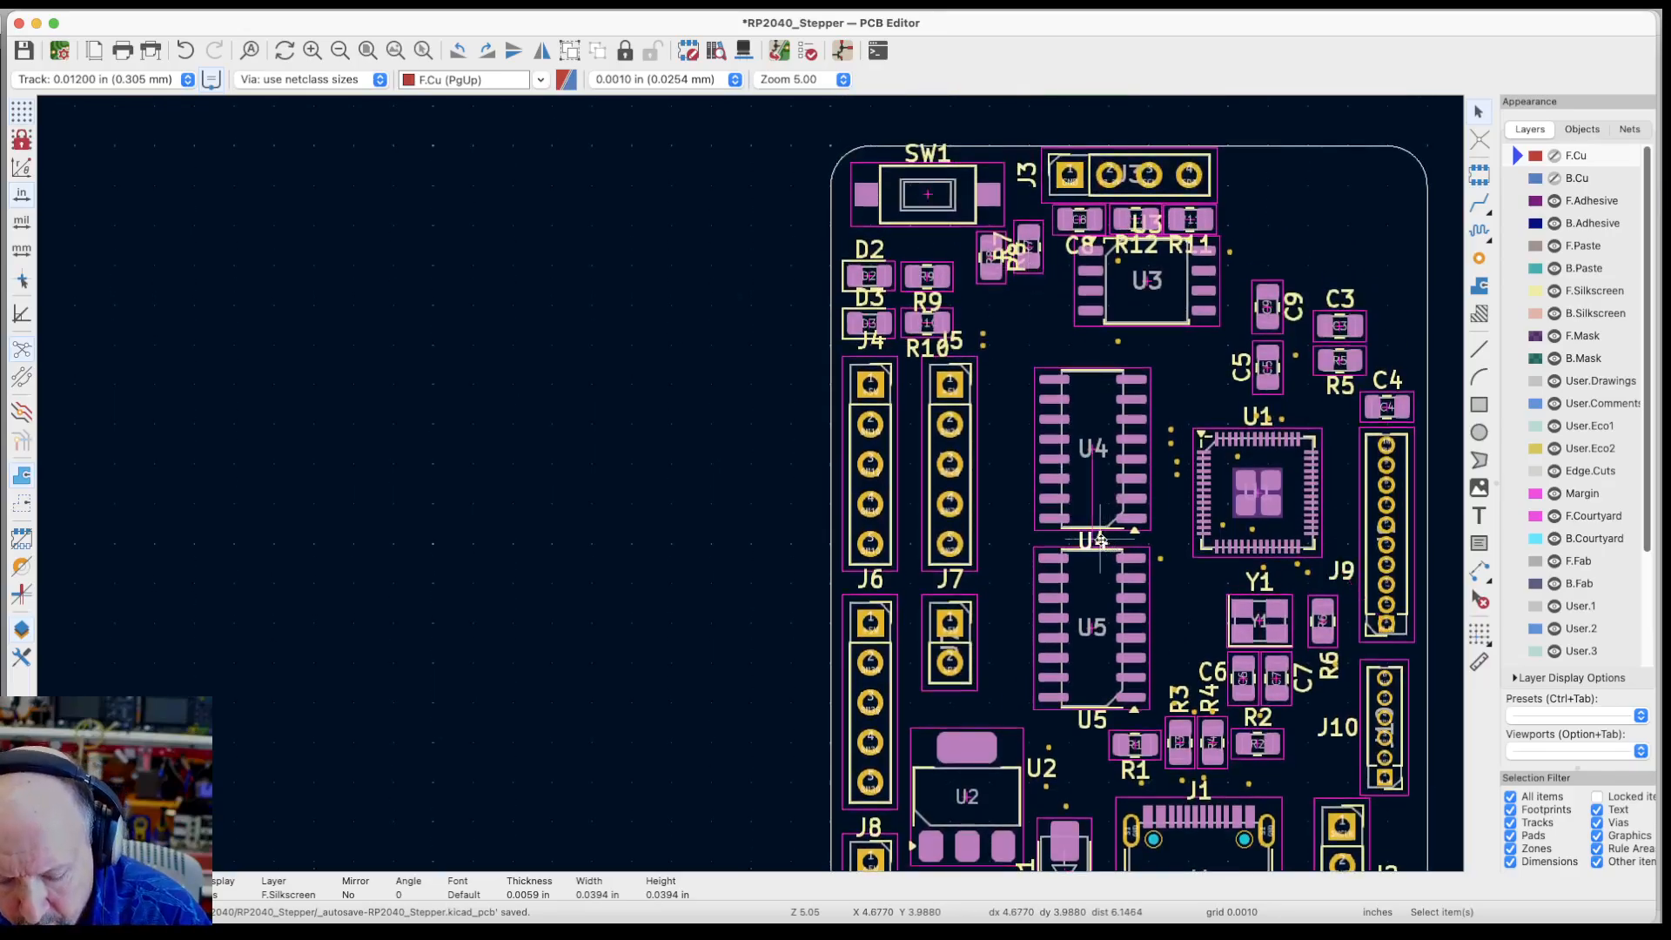
pyautogui.moveTo(1101, 541); pyautogui.dragTo(1102, 355)
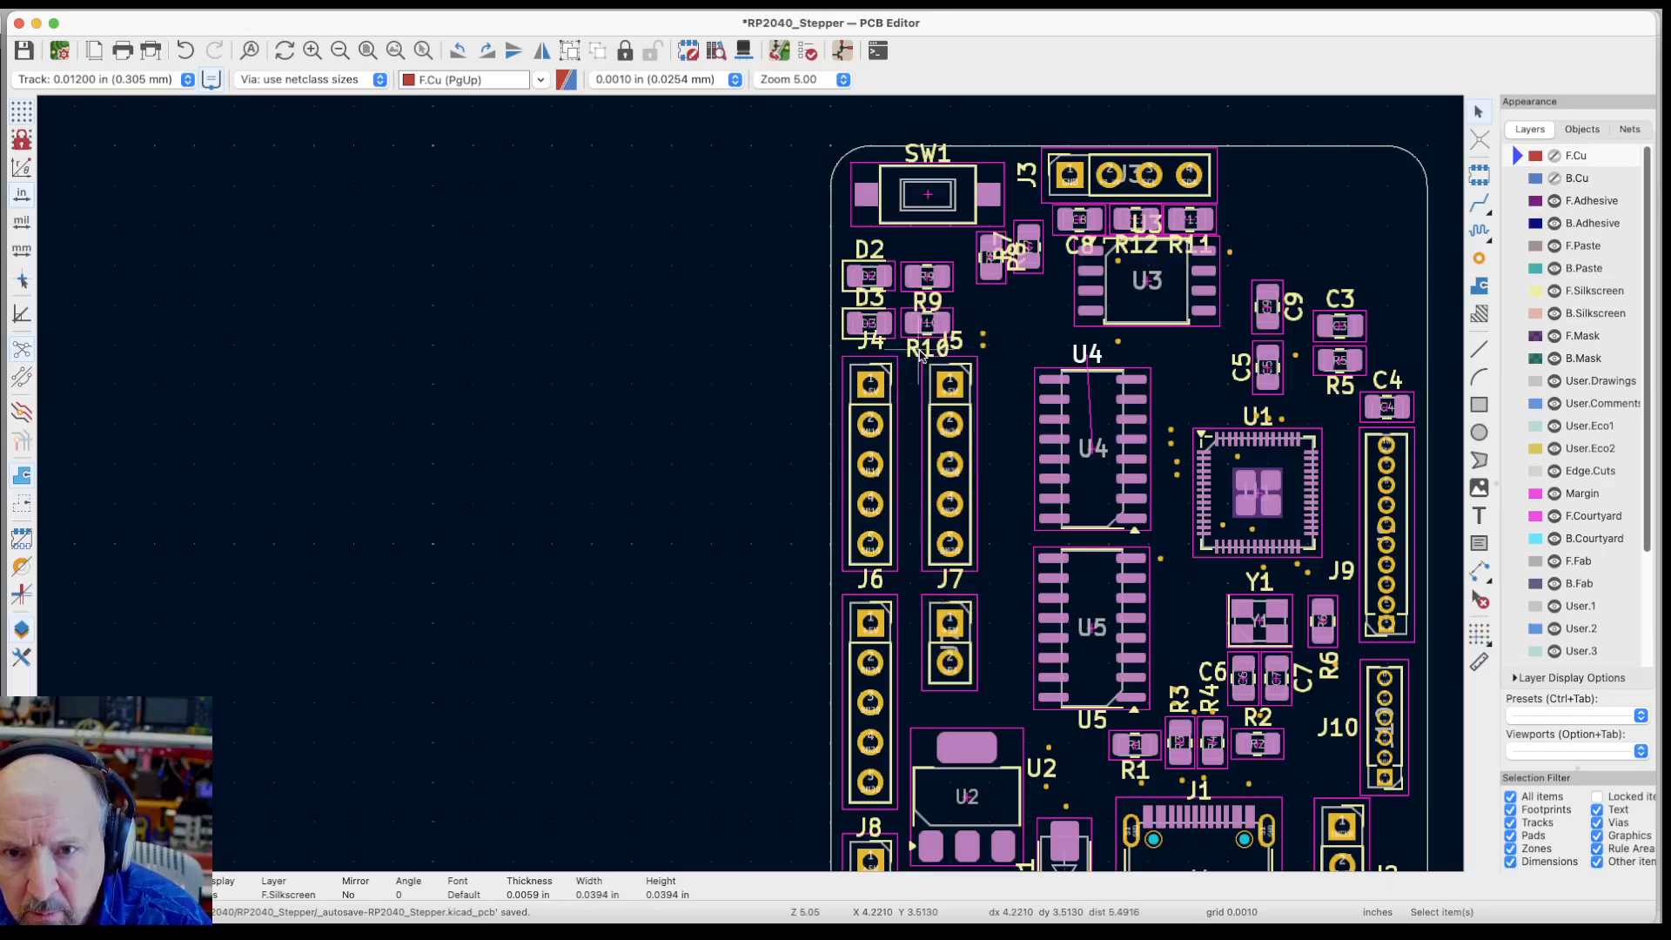
pyautogui.press('Escape')
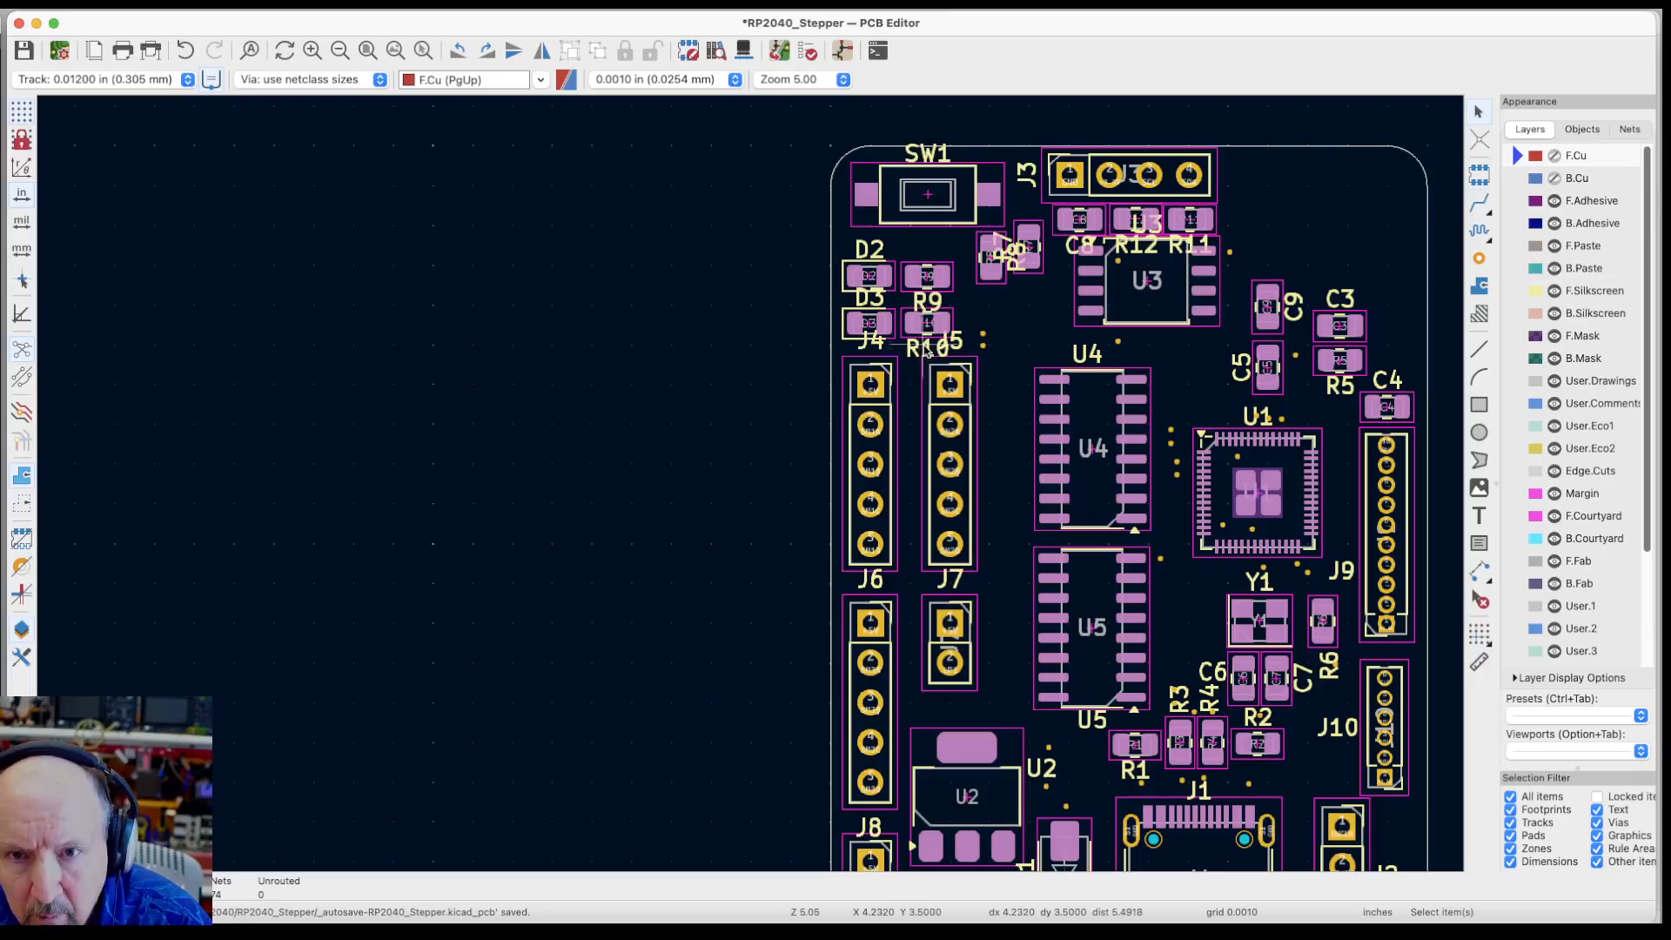
# Rotate the J4 reference label to 90 degrees and place it between headers J4 and J5, beside J4's pin 1
pyautogui.scroll(5, 919, 270)
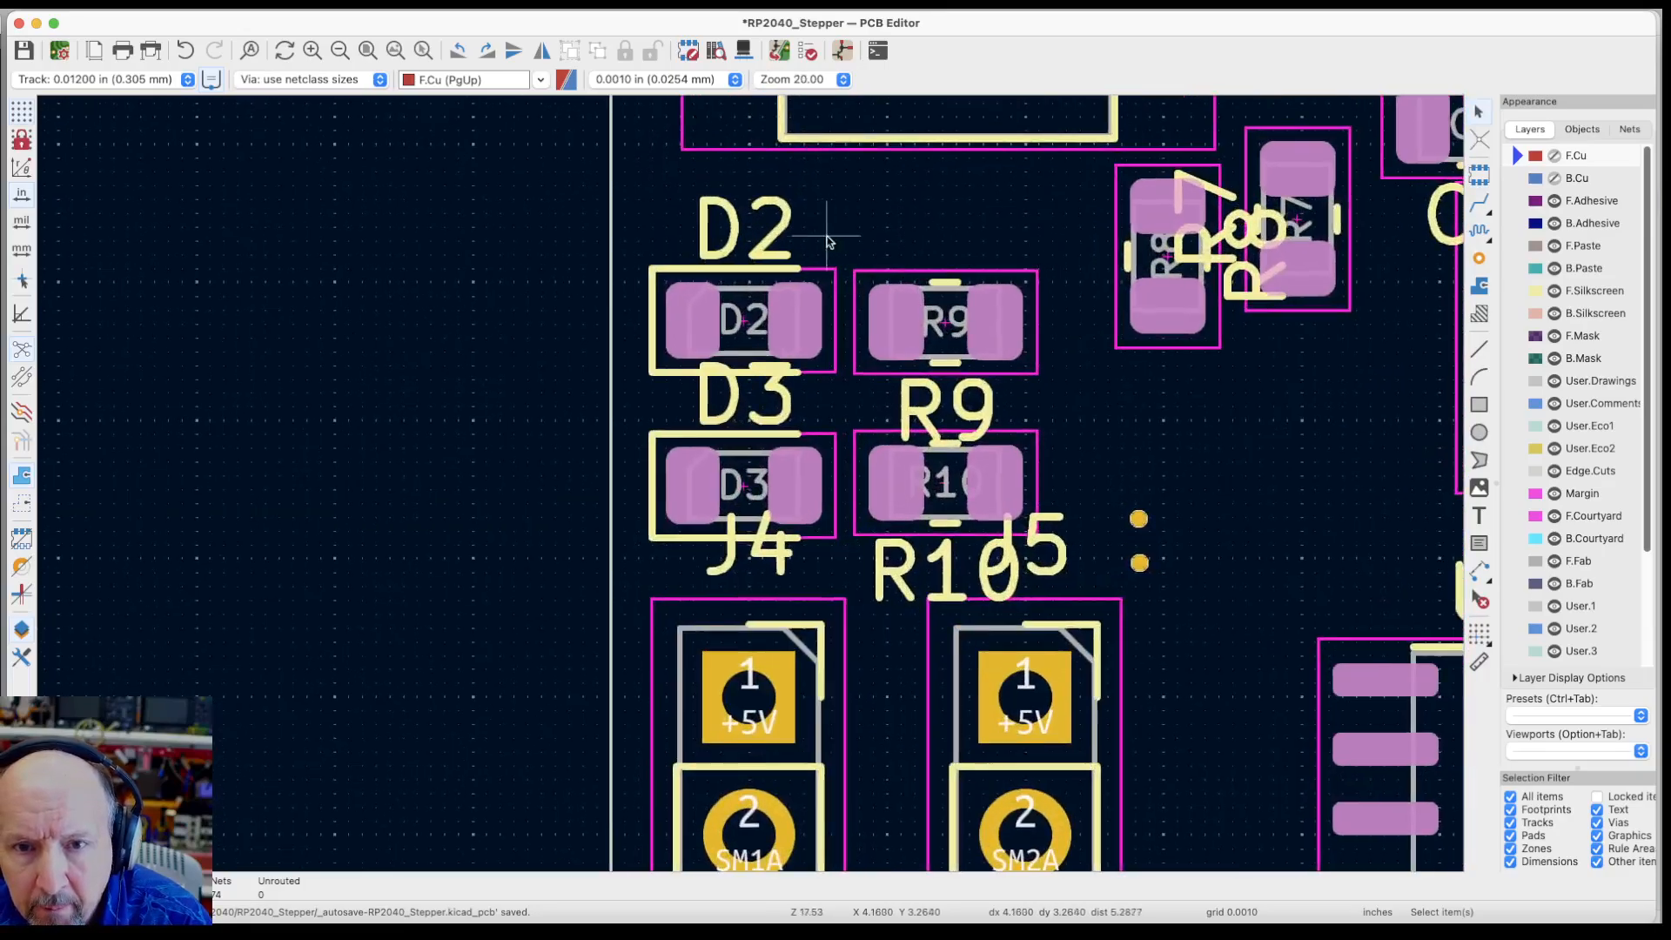
pyautogui.click(767, 560)
pyautogui.press('m')
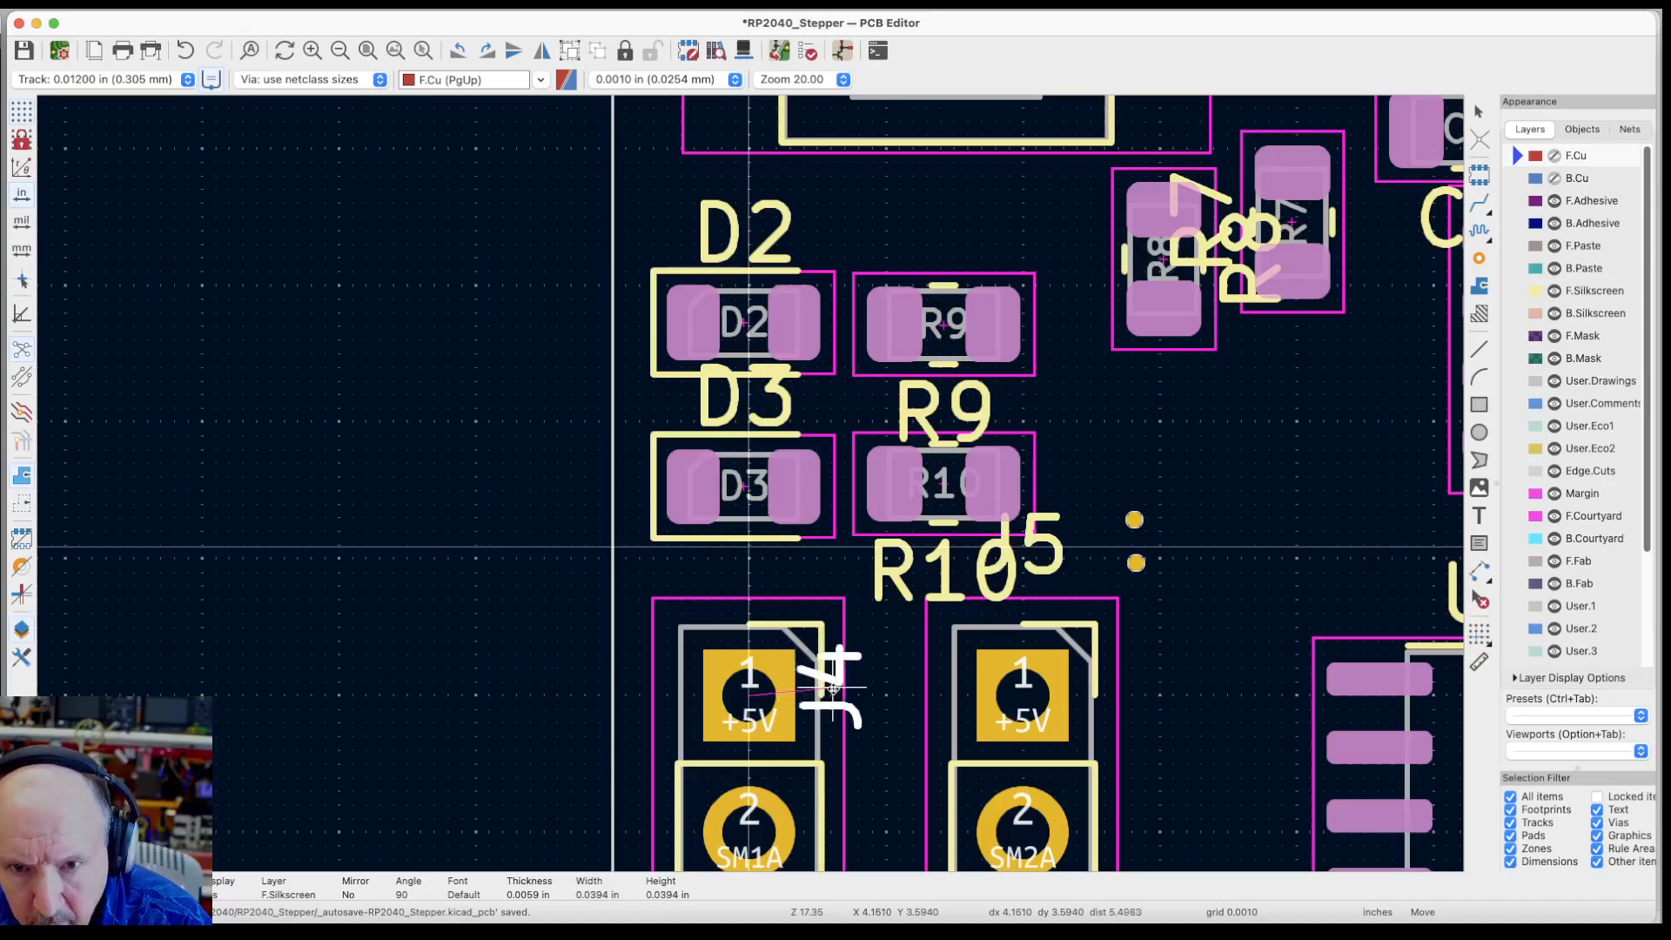
pyautogui.press('r')
pyautogui.click(881, 705)
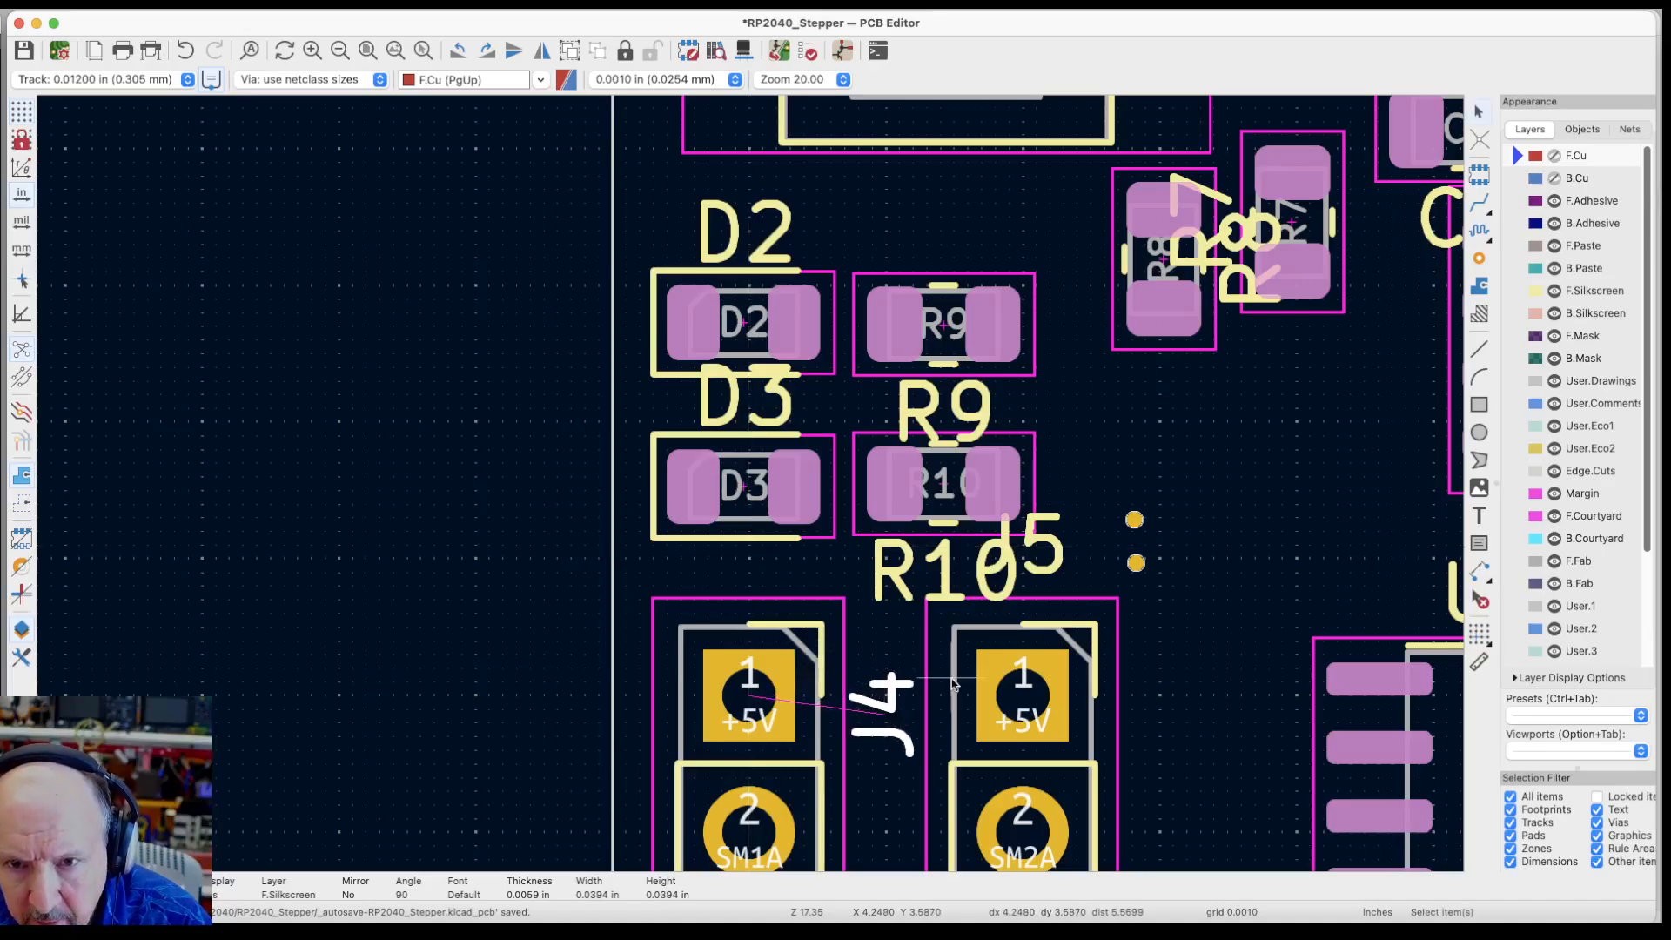
# Rotate the J5 reference label to 90 degrees and place it to the right of header J5, beside pin 1
pyautogui.click(1060, 555)
pyautogui.press('m')
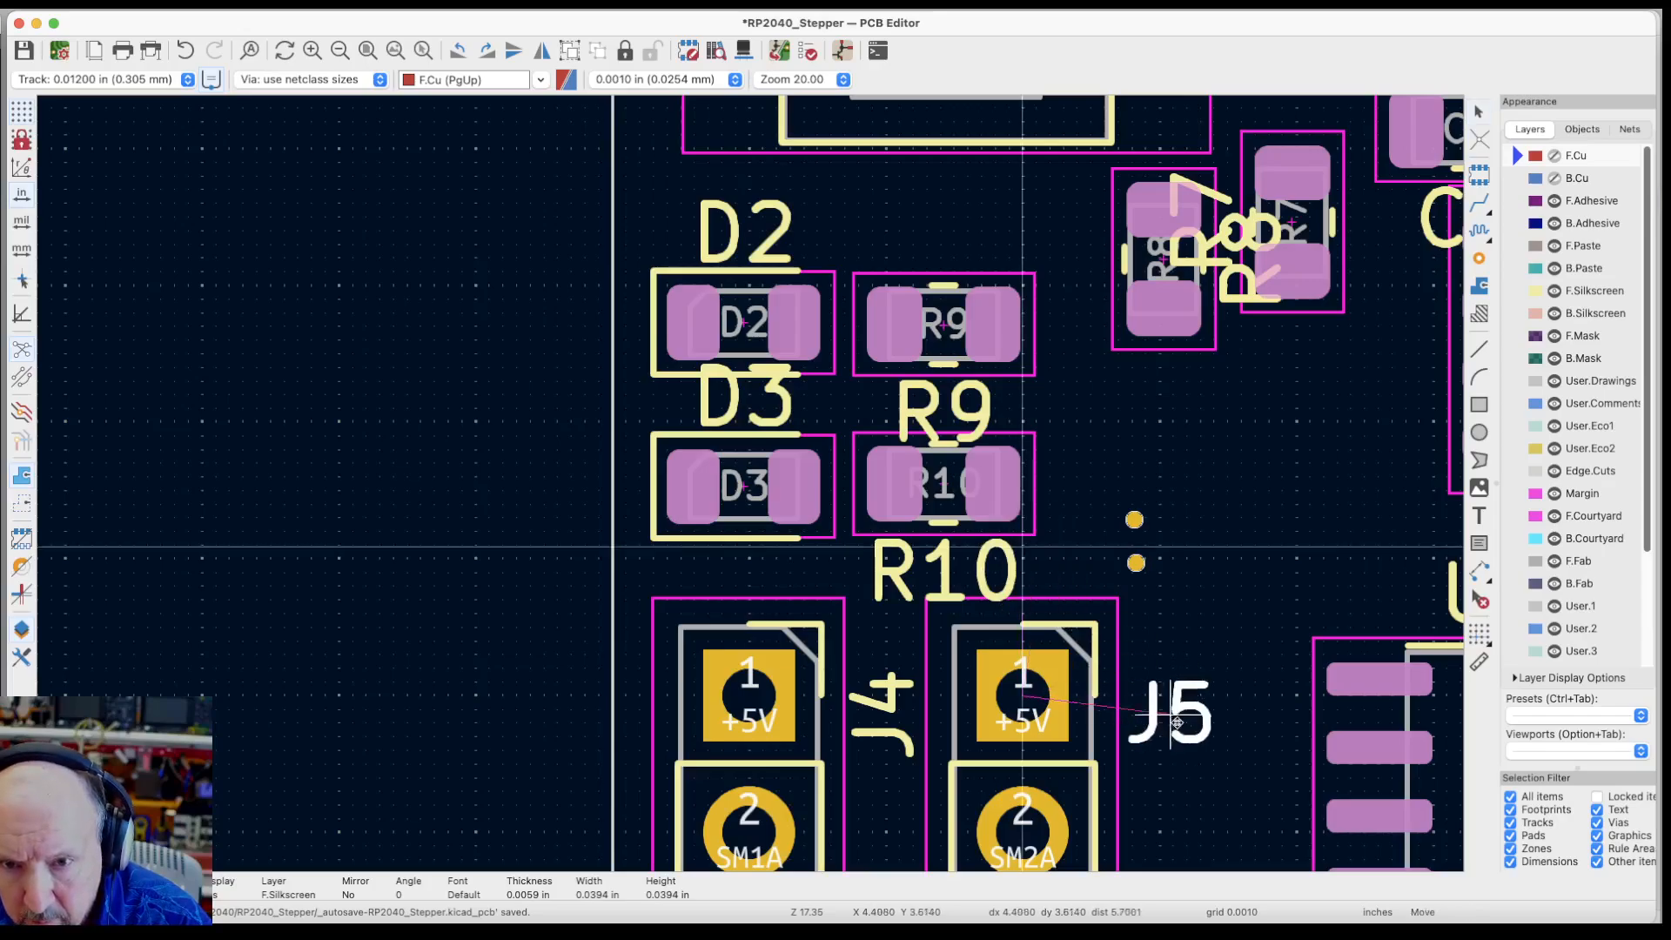
pyautogui.press('r')
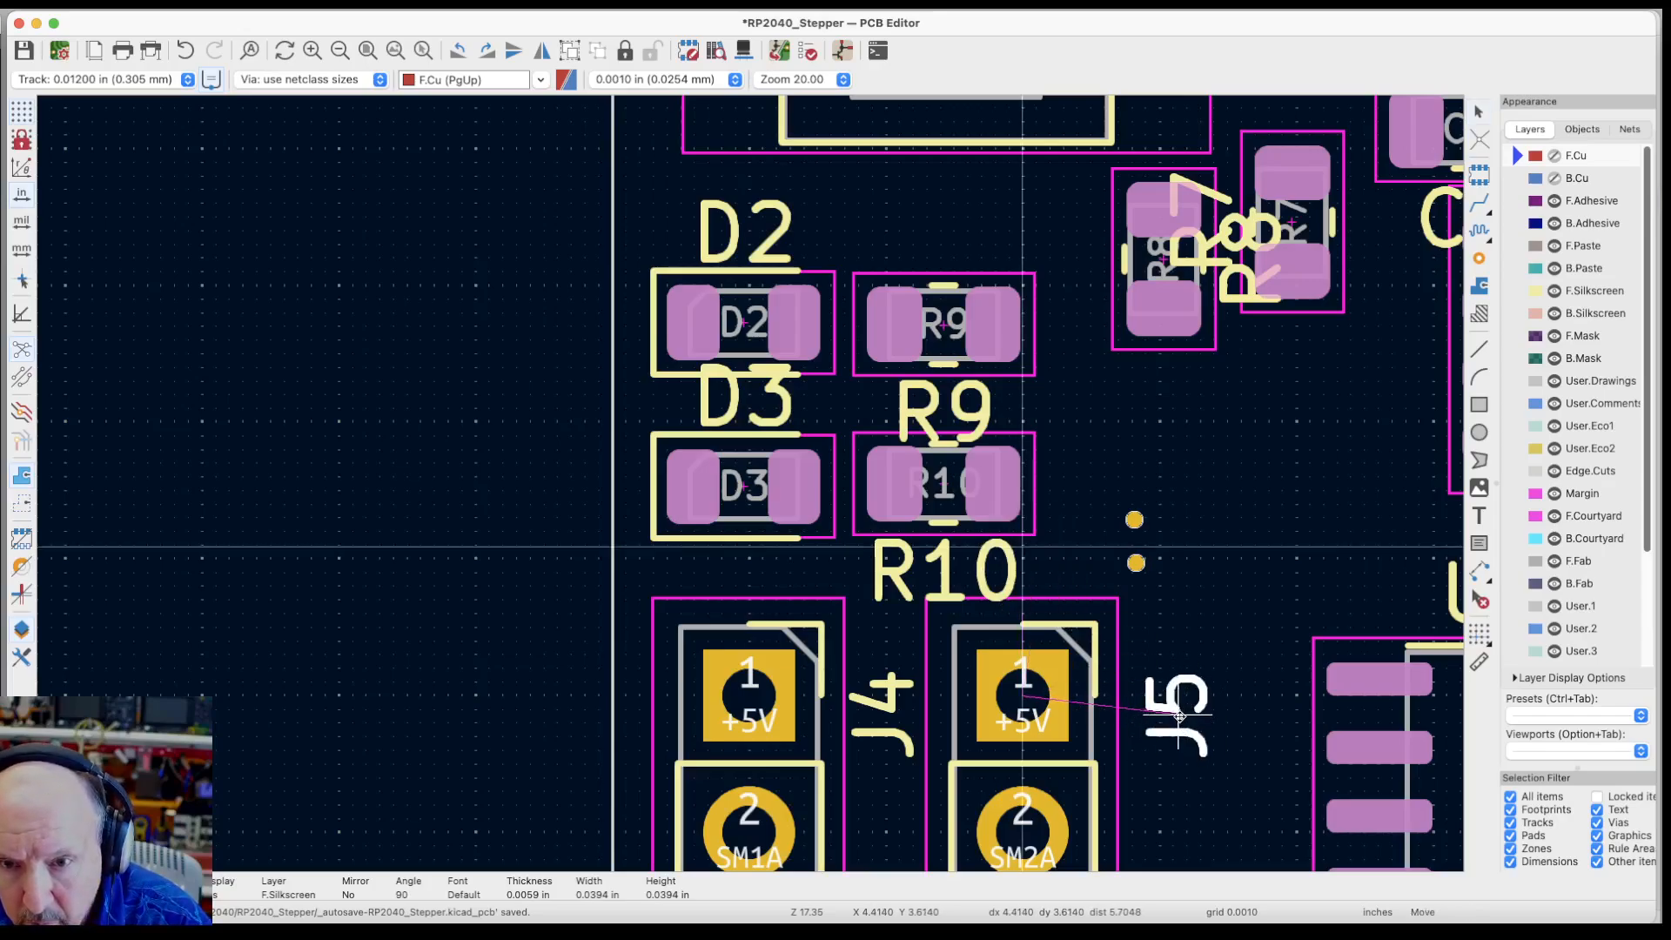
pyautogui.click(1171, 707)
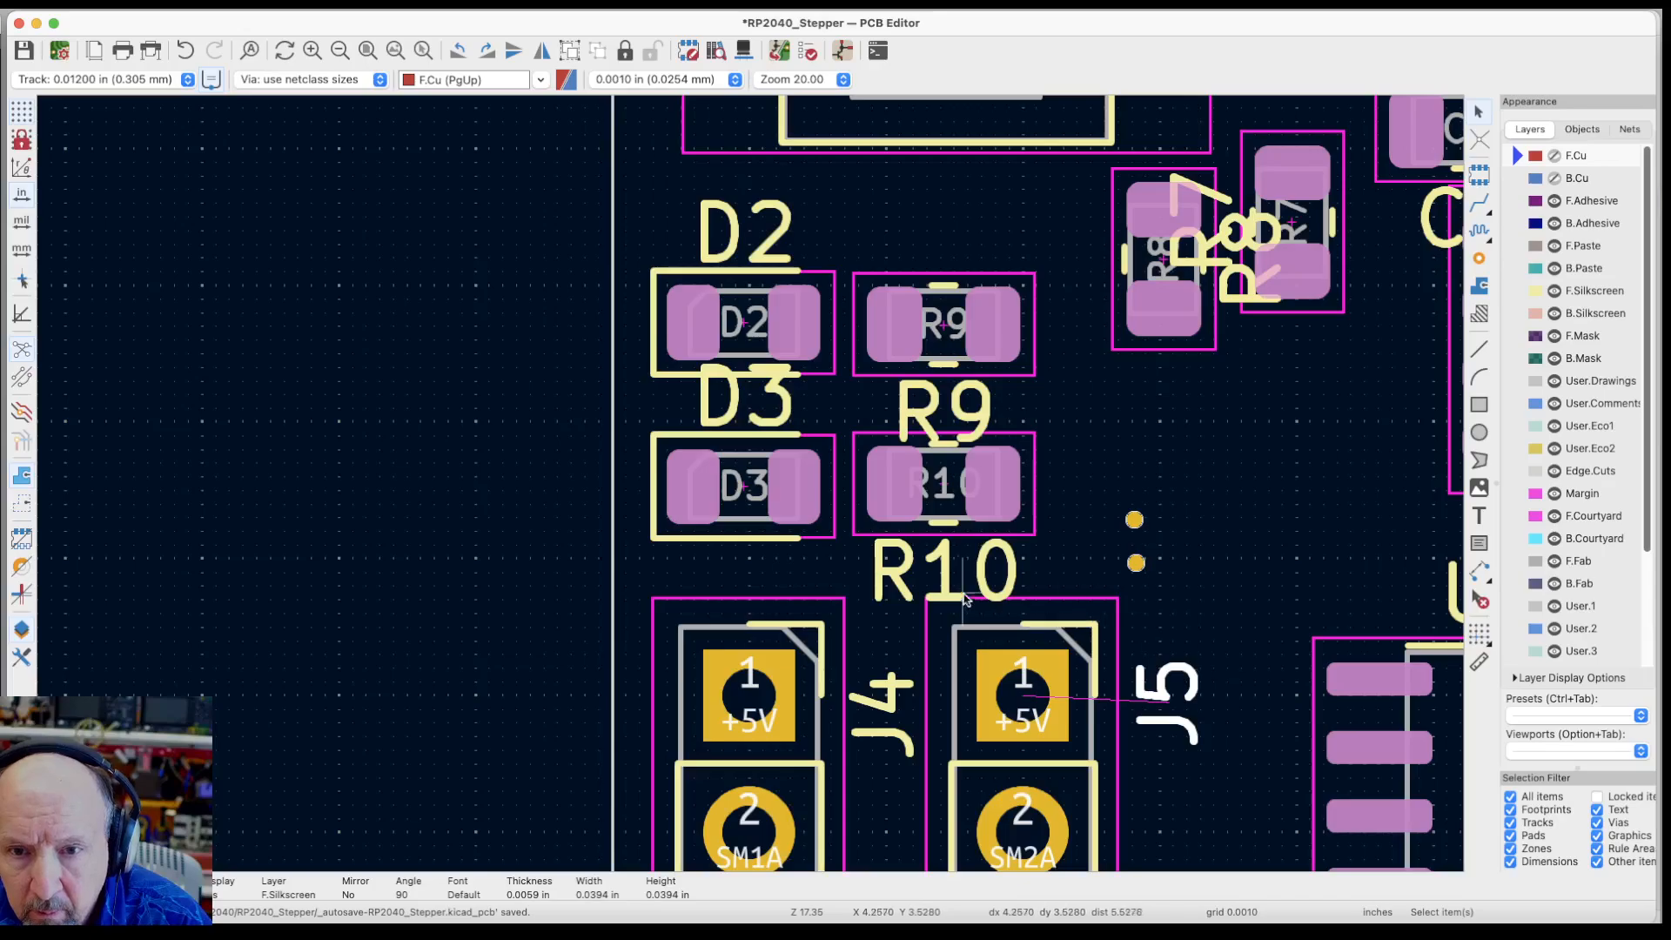
# Move the R10 label to the right of resistor R10 and the R9 label above resistor R9
pyautogui.click(947, 569)
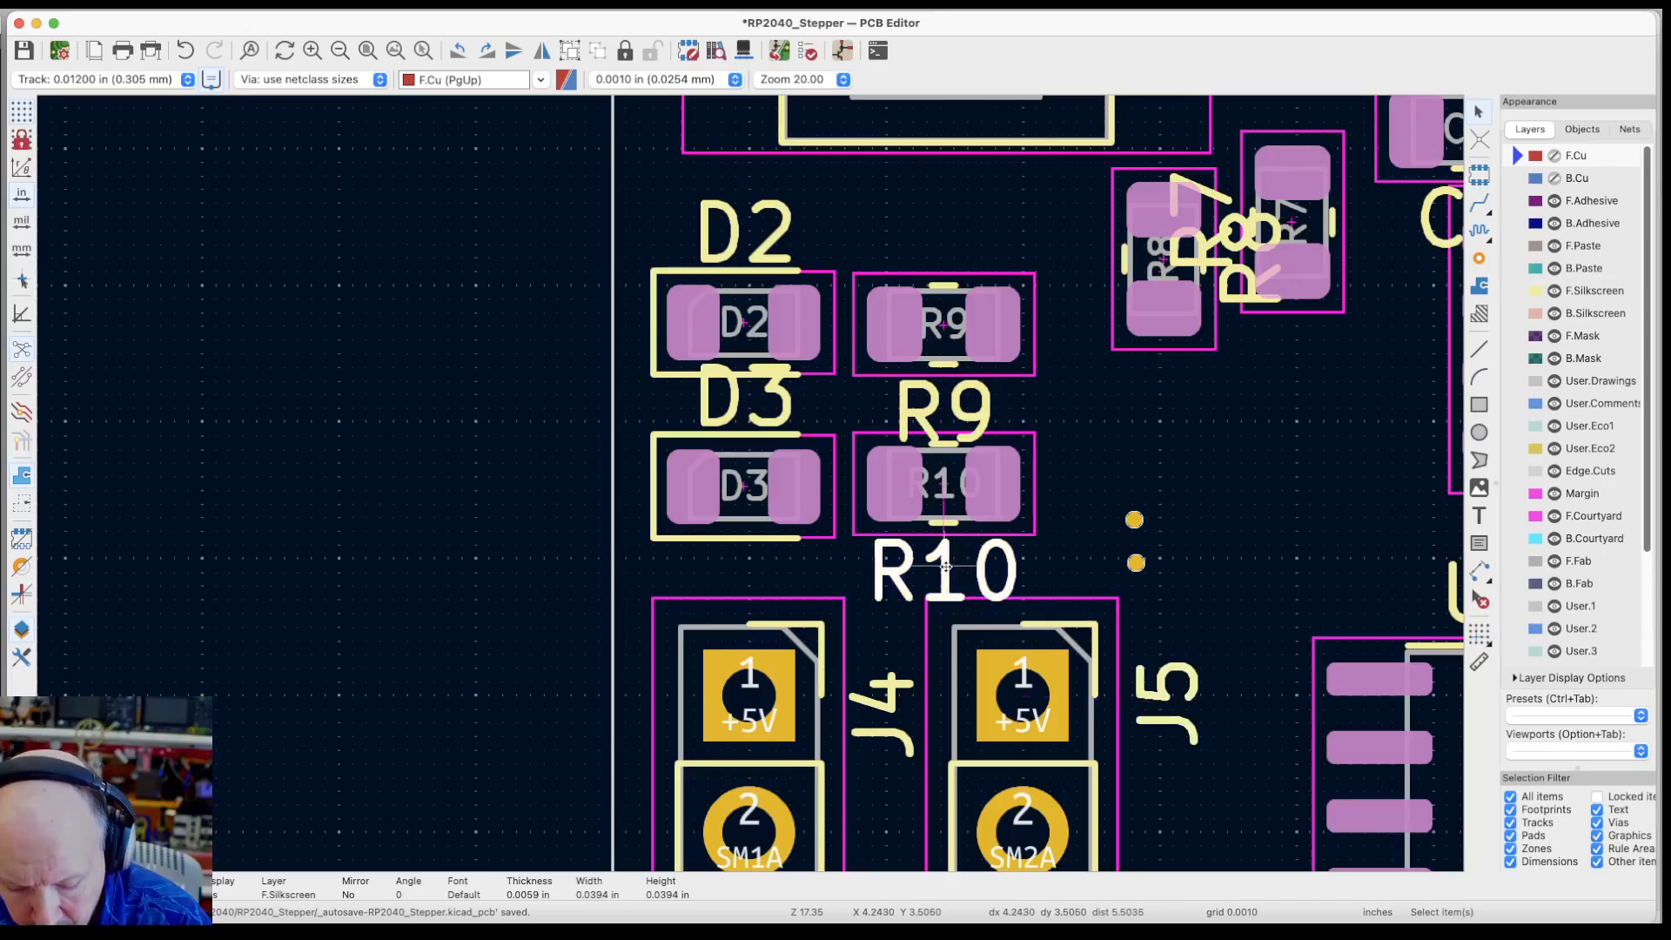
pyautogui.press('m')
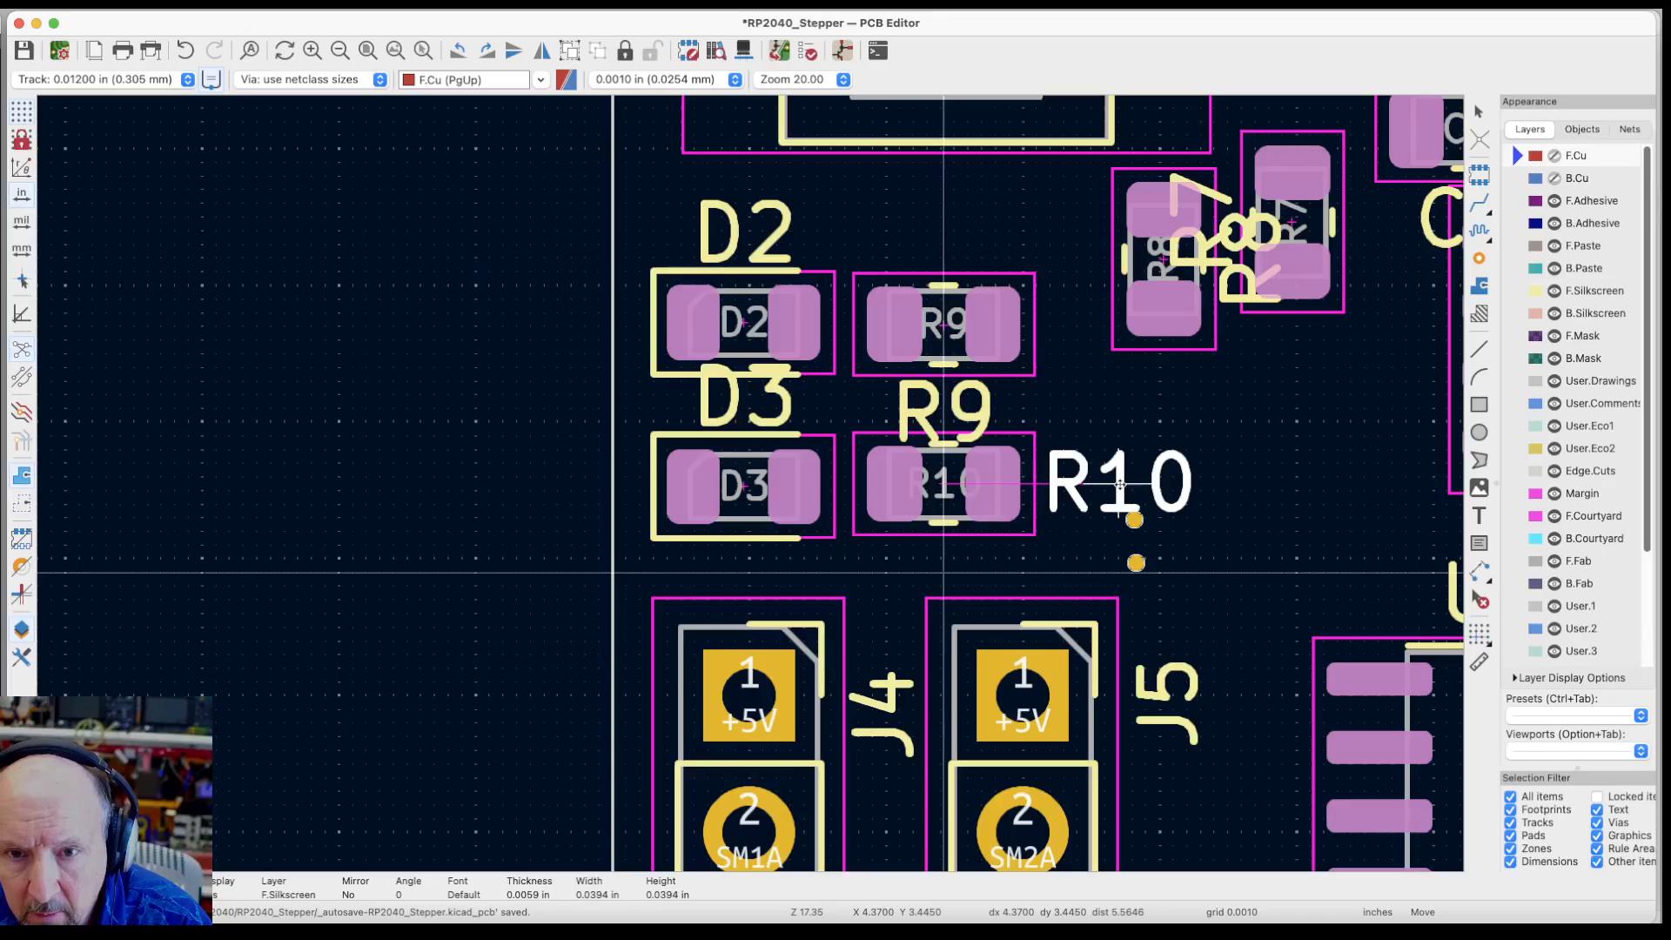
pyautogui.click(1120, 484)
pyautogui.press('m')
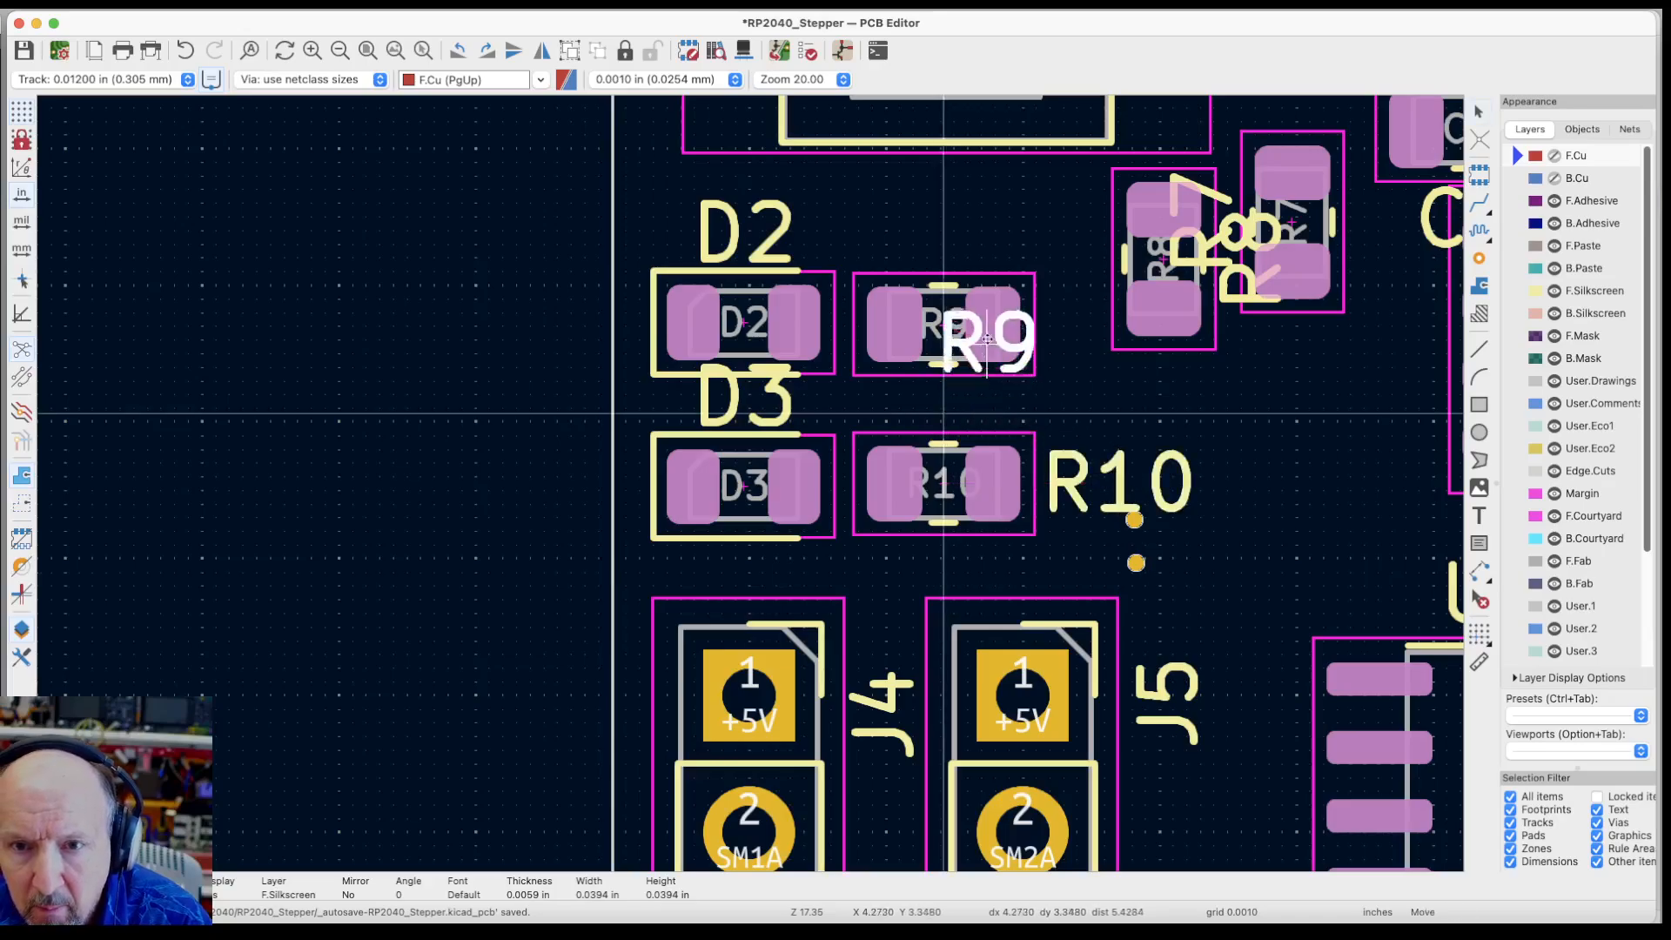
pyautogui.click(945, 233)
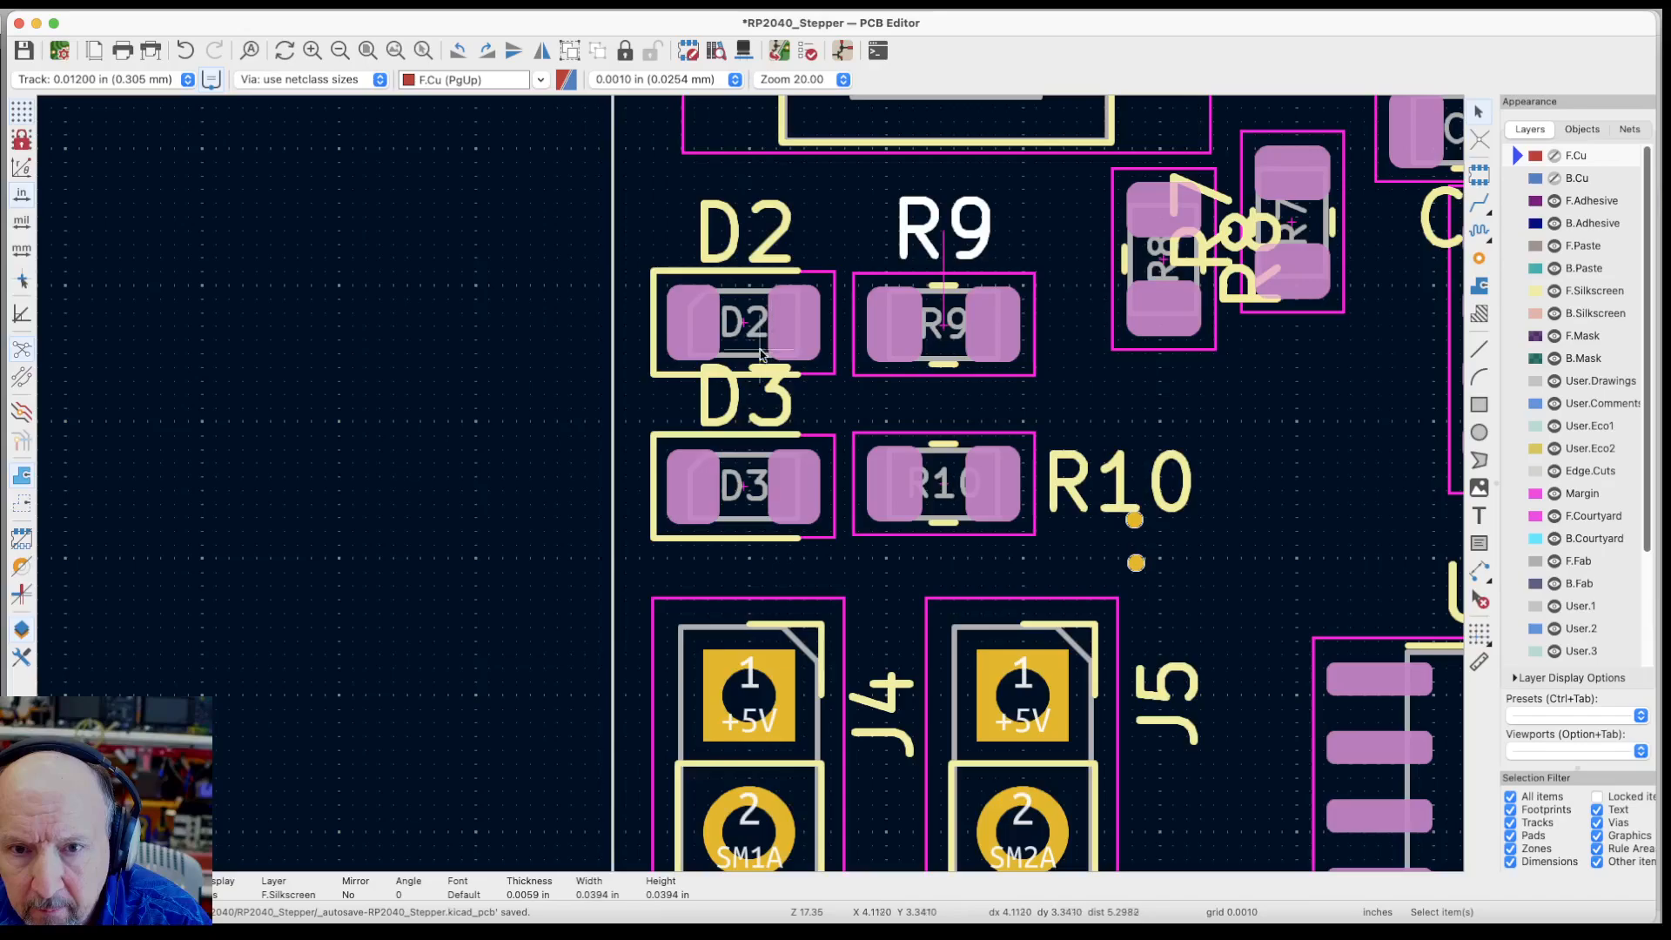
# Move the D3 reference label below diode D3, just above header J4
pyautogui.click(773, 391)
pyautogui.press('m')
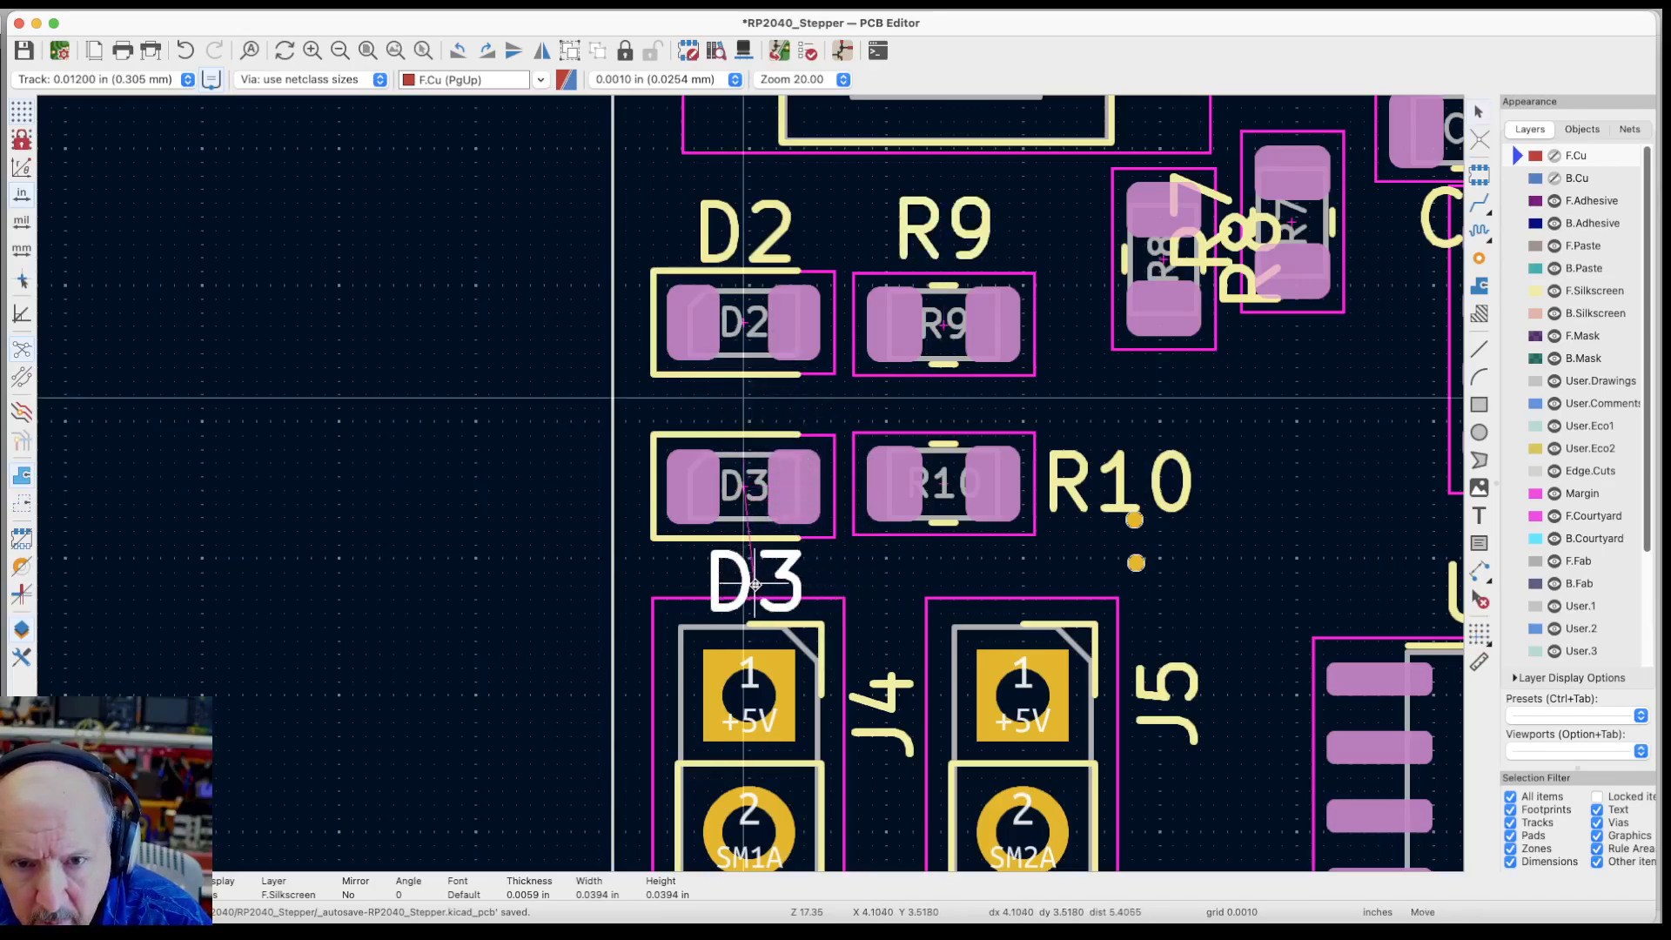
pyautogui.click(727, 585)
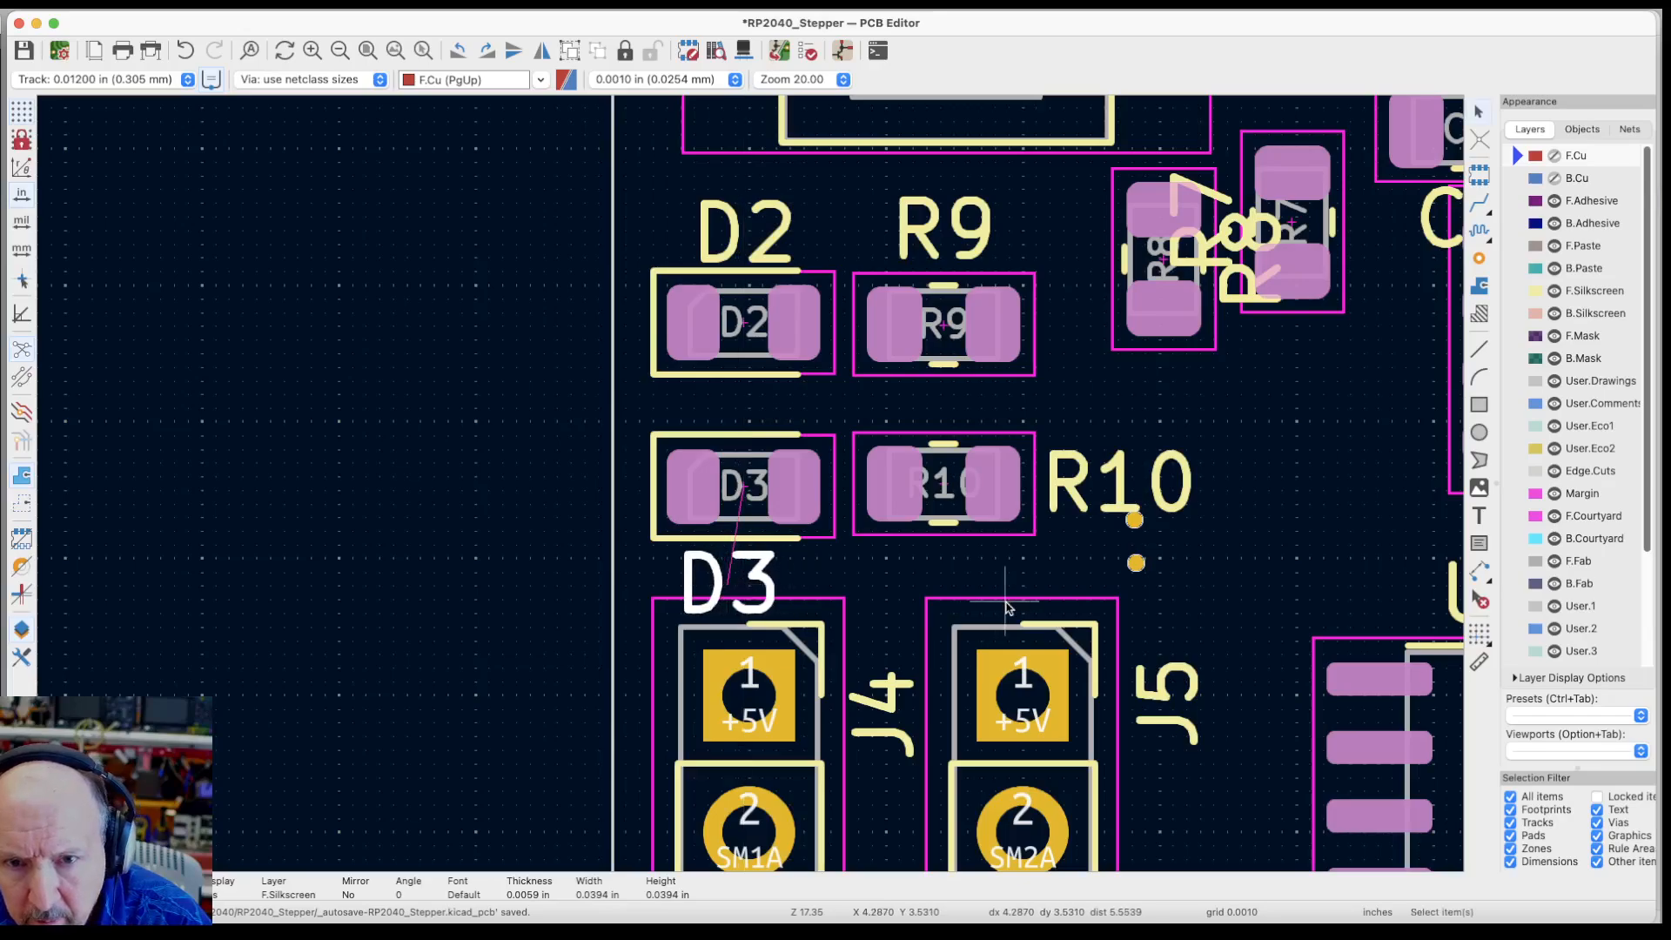
pyautogui.scroll(-4, 854, 585)
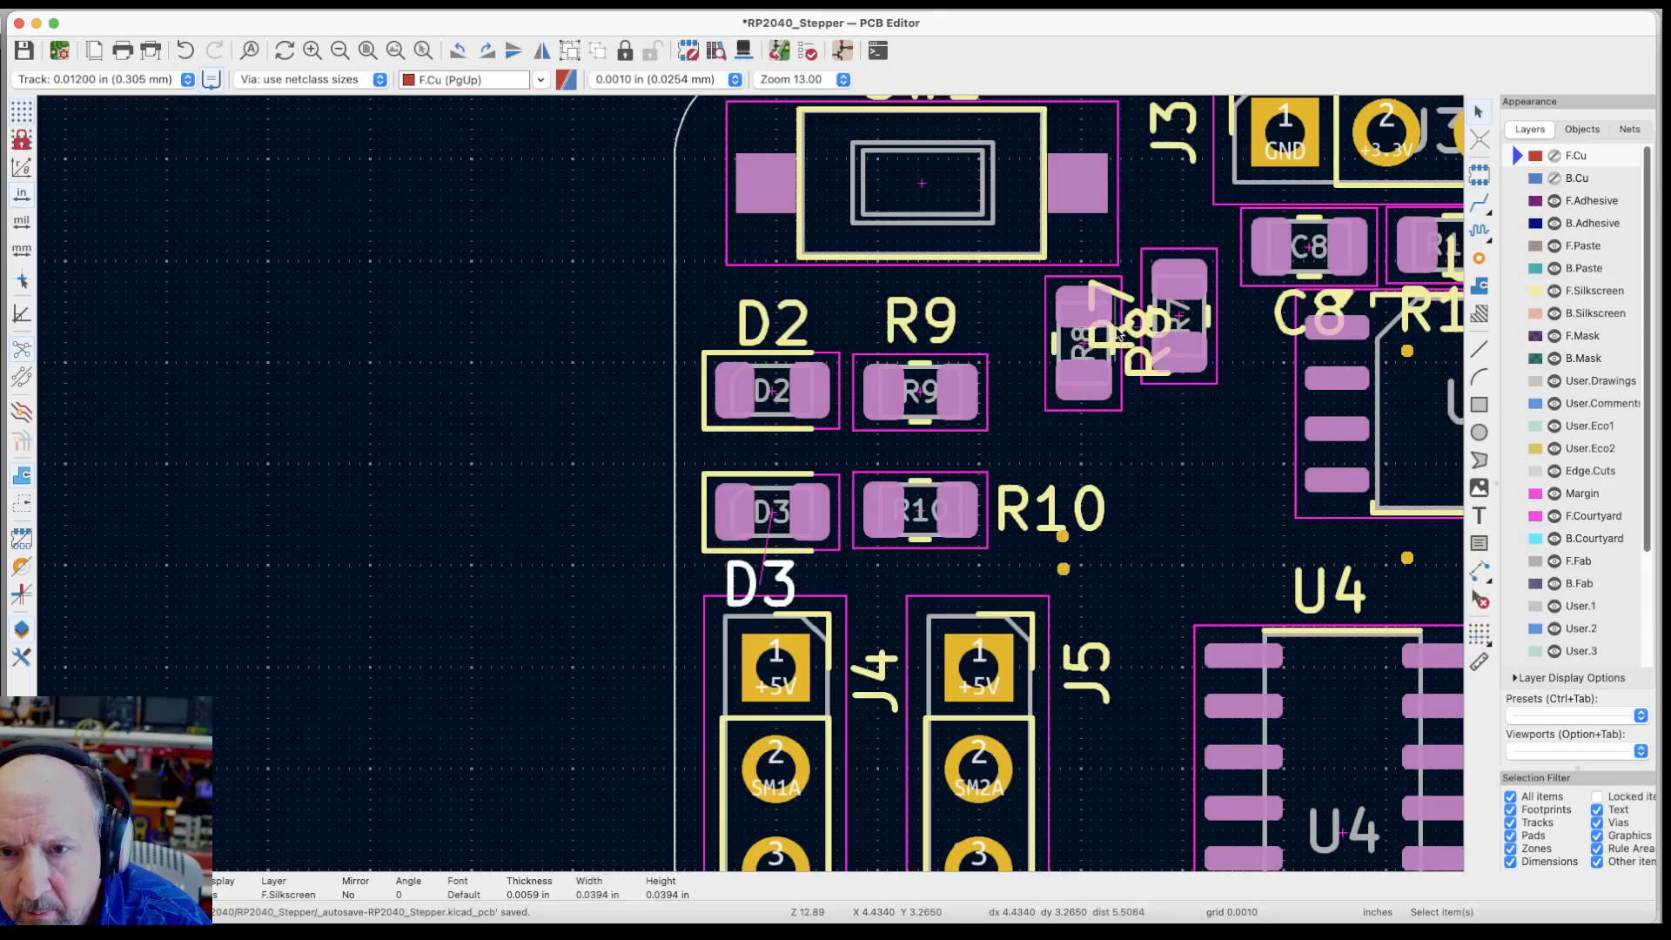
pyautogui.click(1117, 332)
pyautogui.press('Escape')
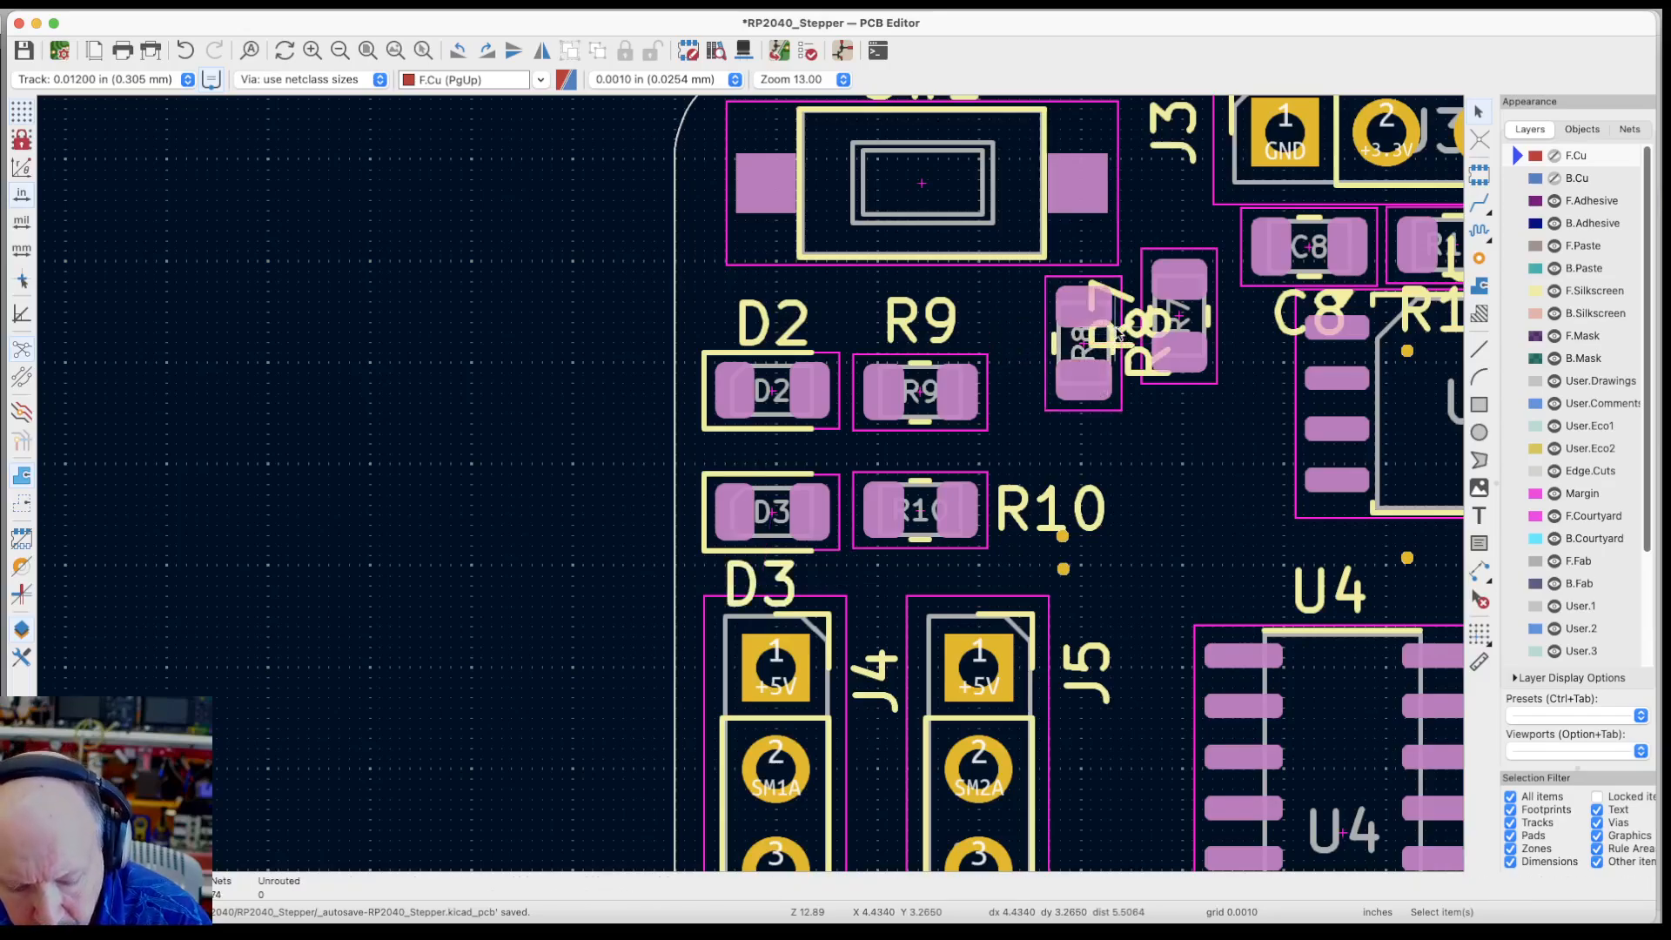
pyautogui.click(1123, 333)
pyautogui.press('Escape')
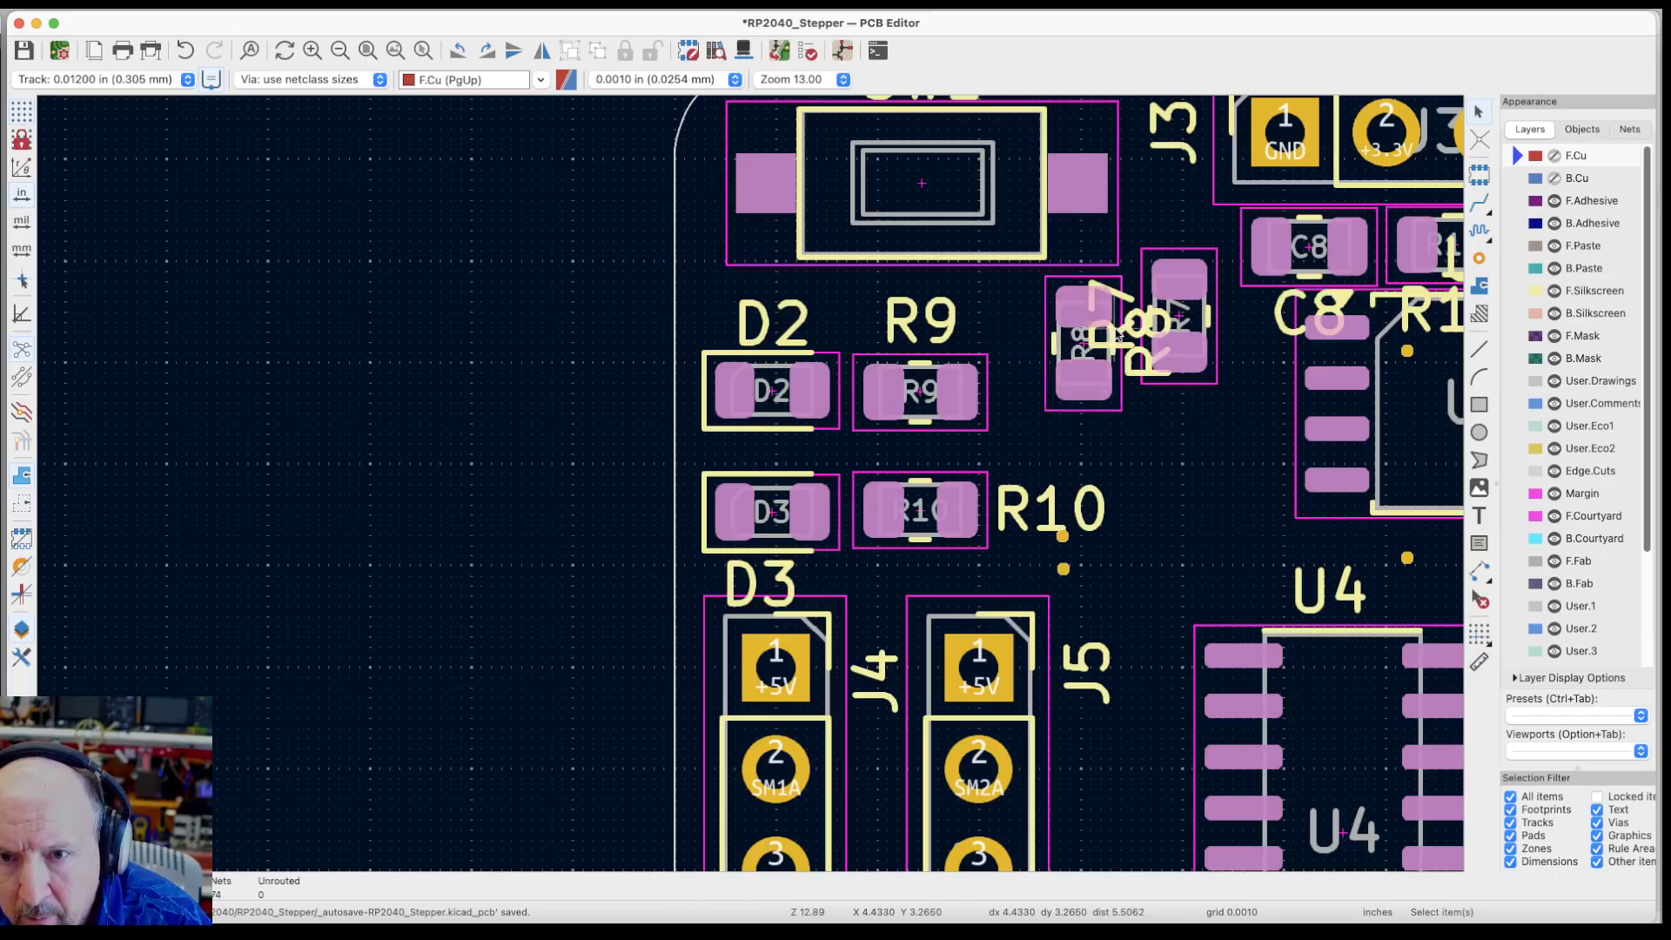
pyautogui.click(1115, 319)
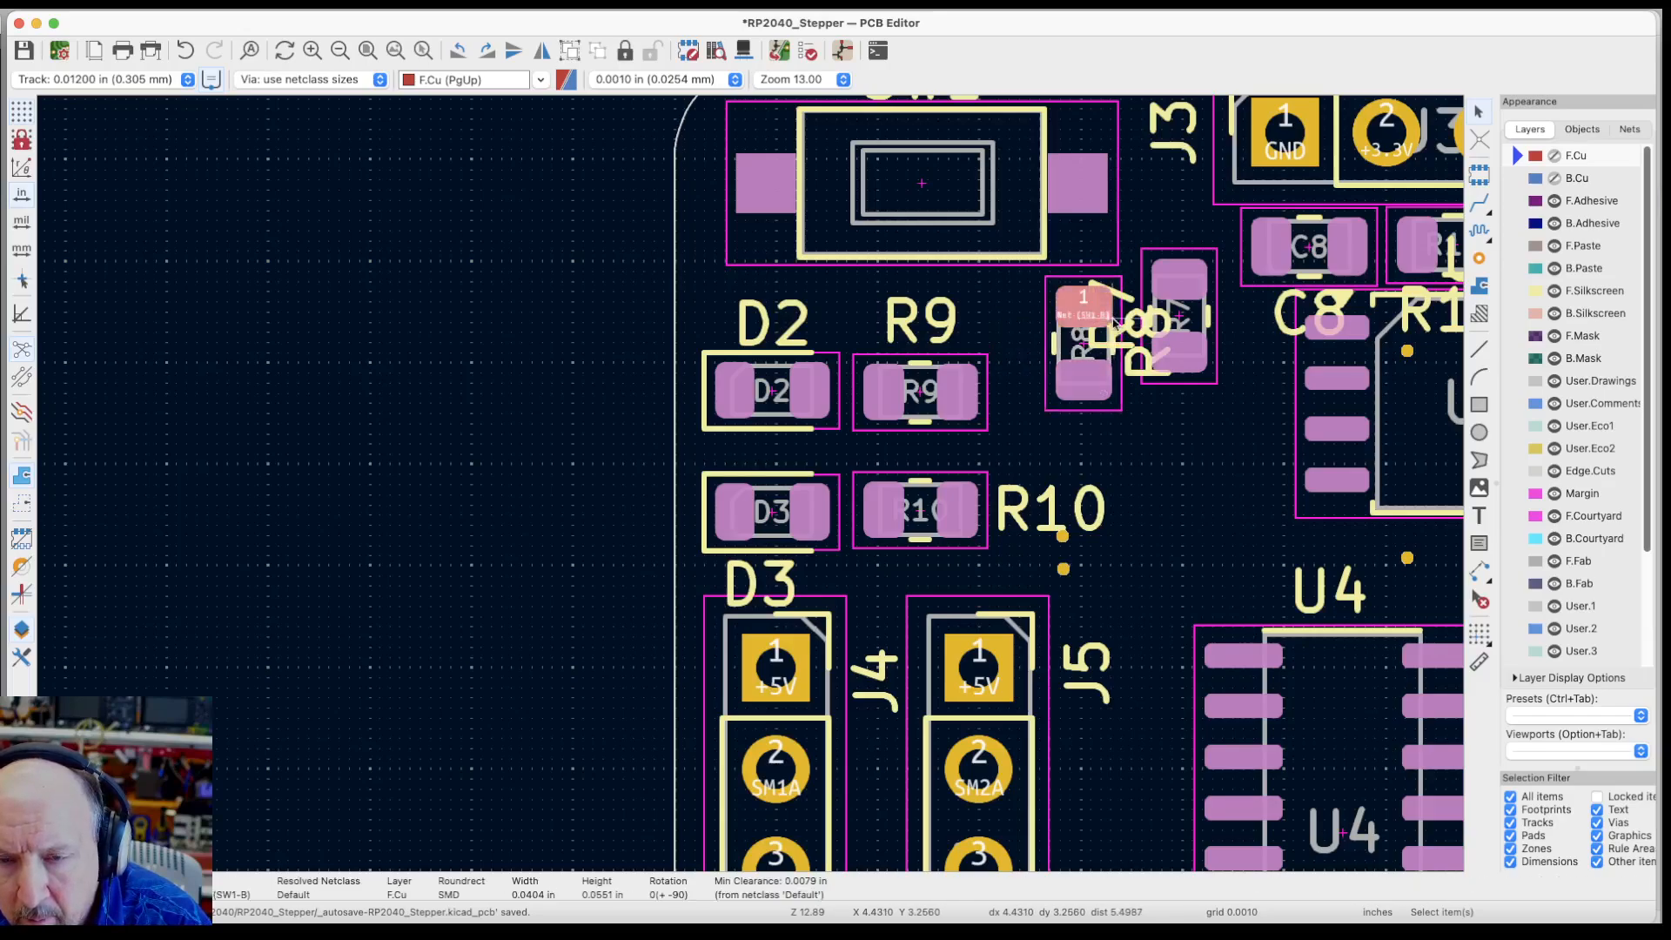
pyautogui.press('Escape')
# Pick the R8 reference label out of the overlapping items and move it to the left of resistor R8
pyautogui.click(1115, 324)
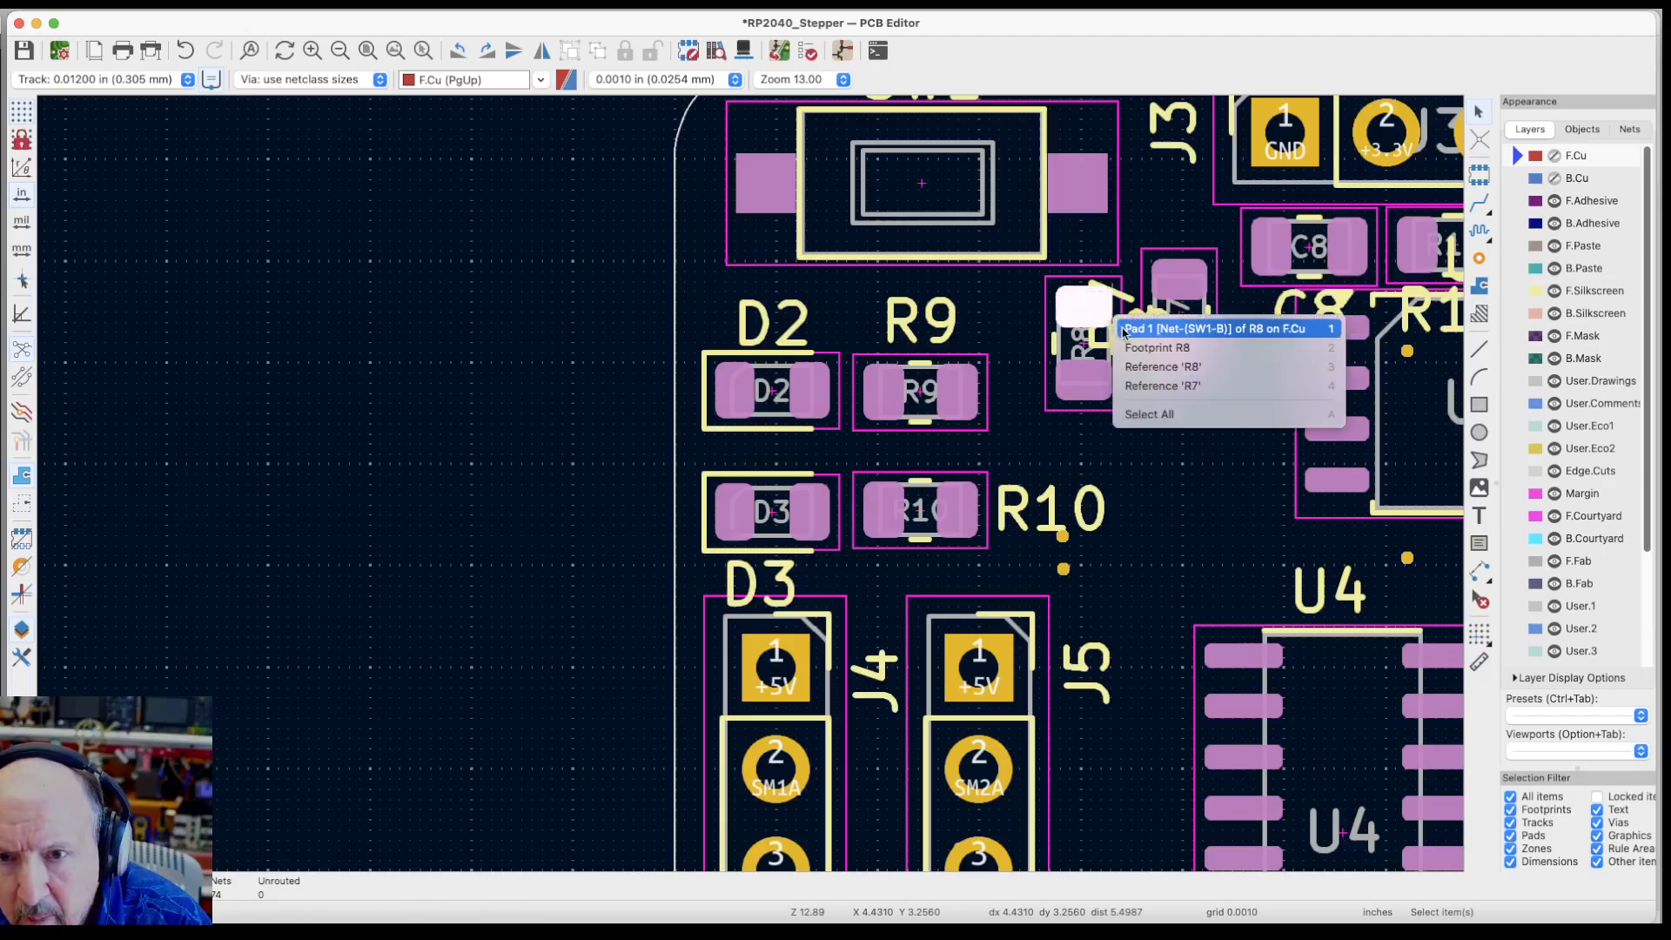
pyautogui.click(1162, 367)
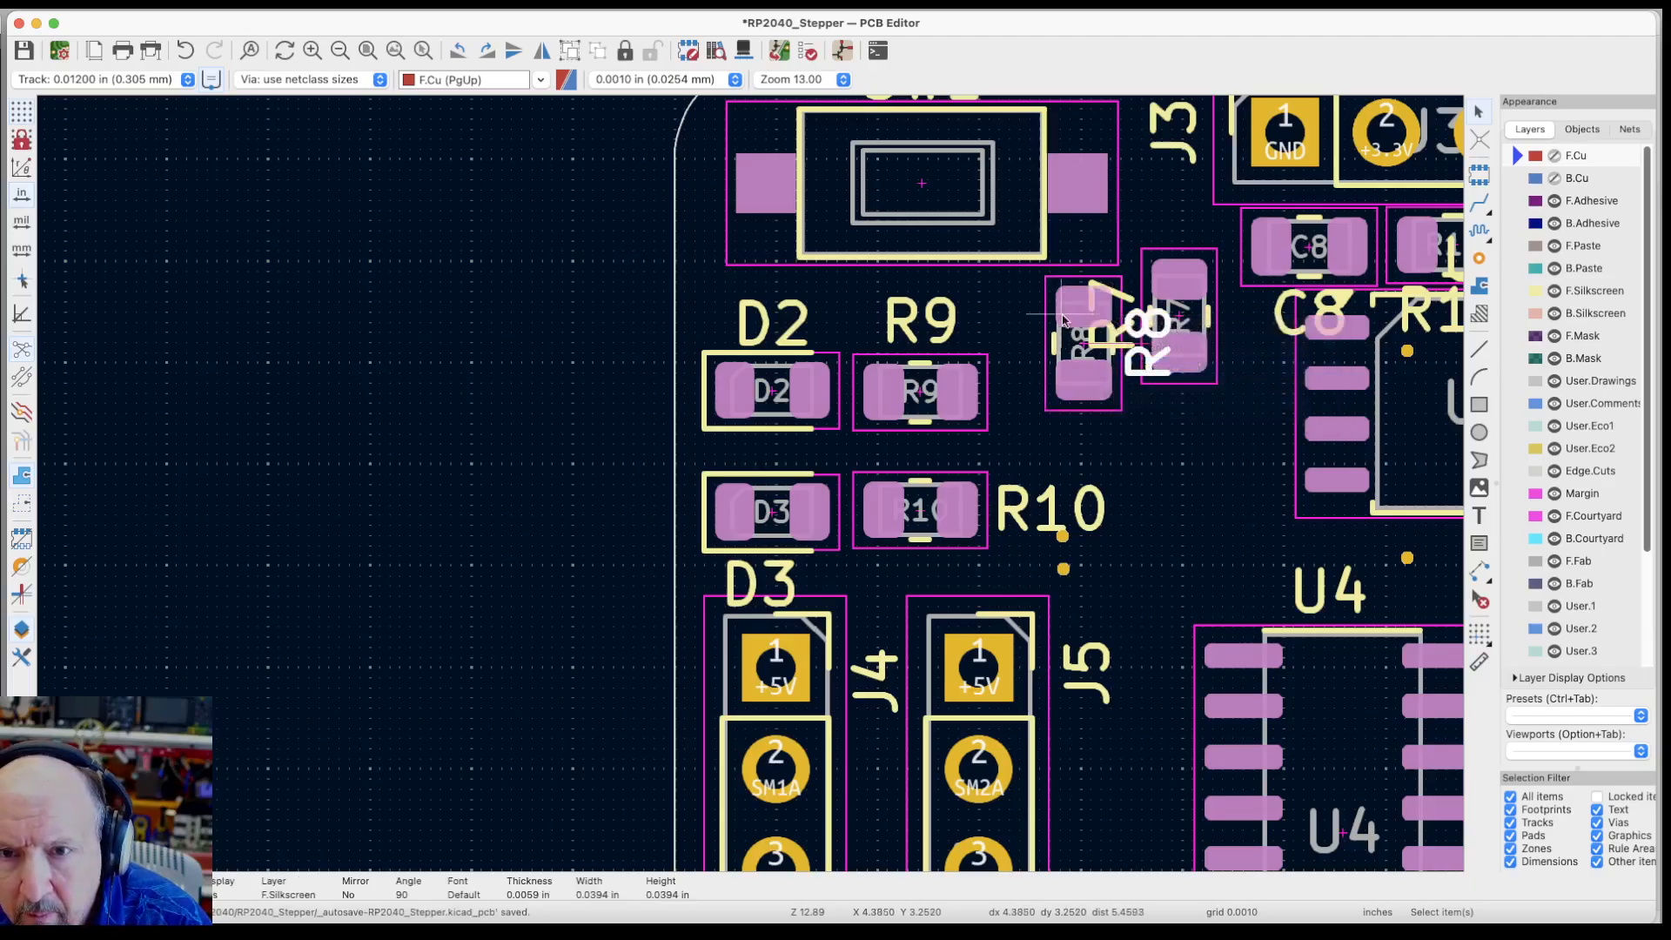
pyautogui.press('m')
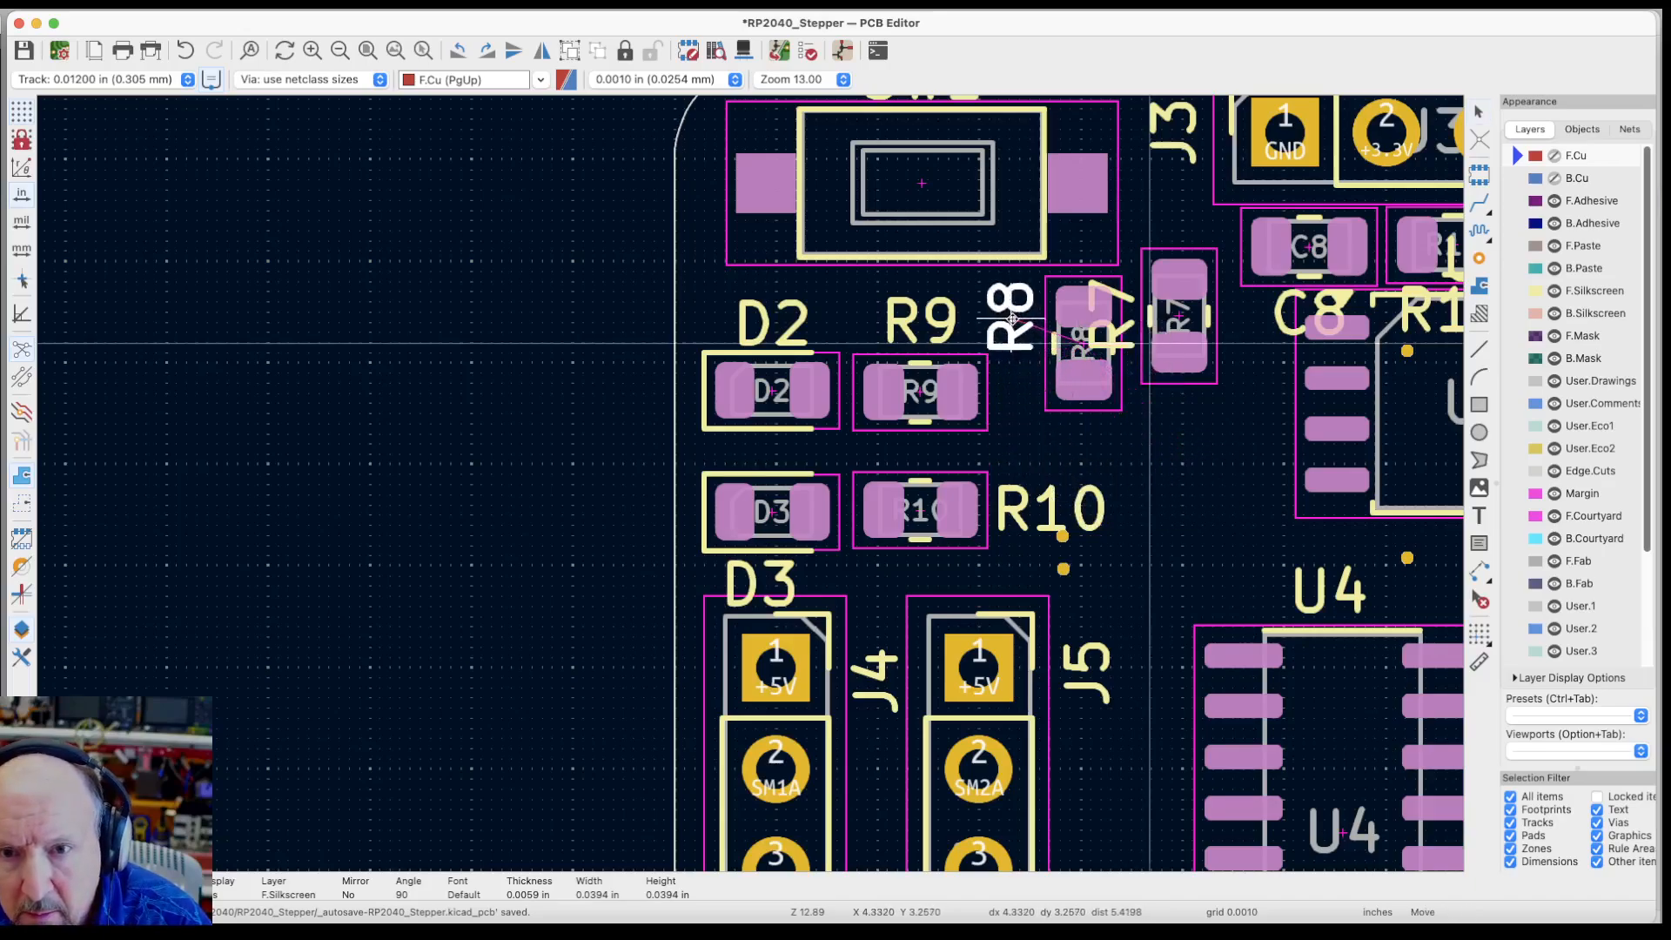
pyautogui.click(1014, 317)
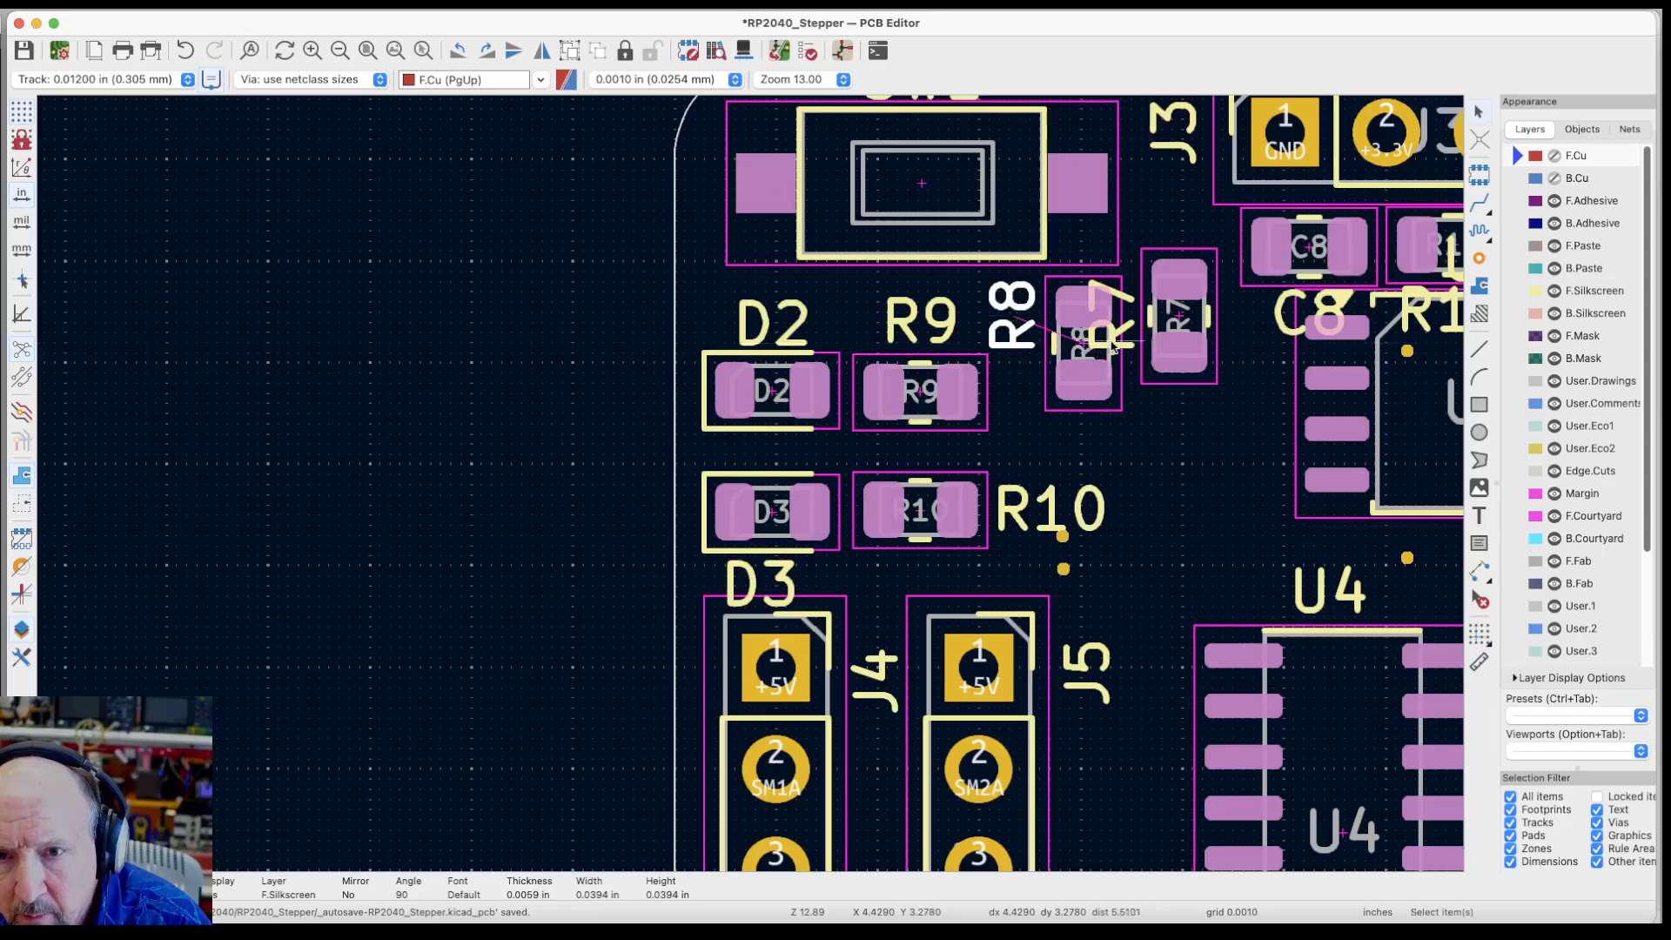
# Pick the R7 reference label out of the overlapping items, rotate it to 180 degrees and place it below resistor R7
pyautogui.click(1111, 326)
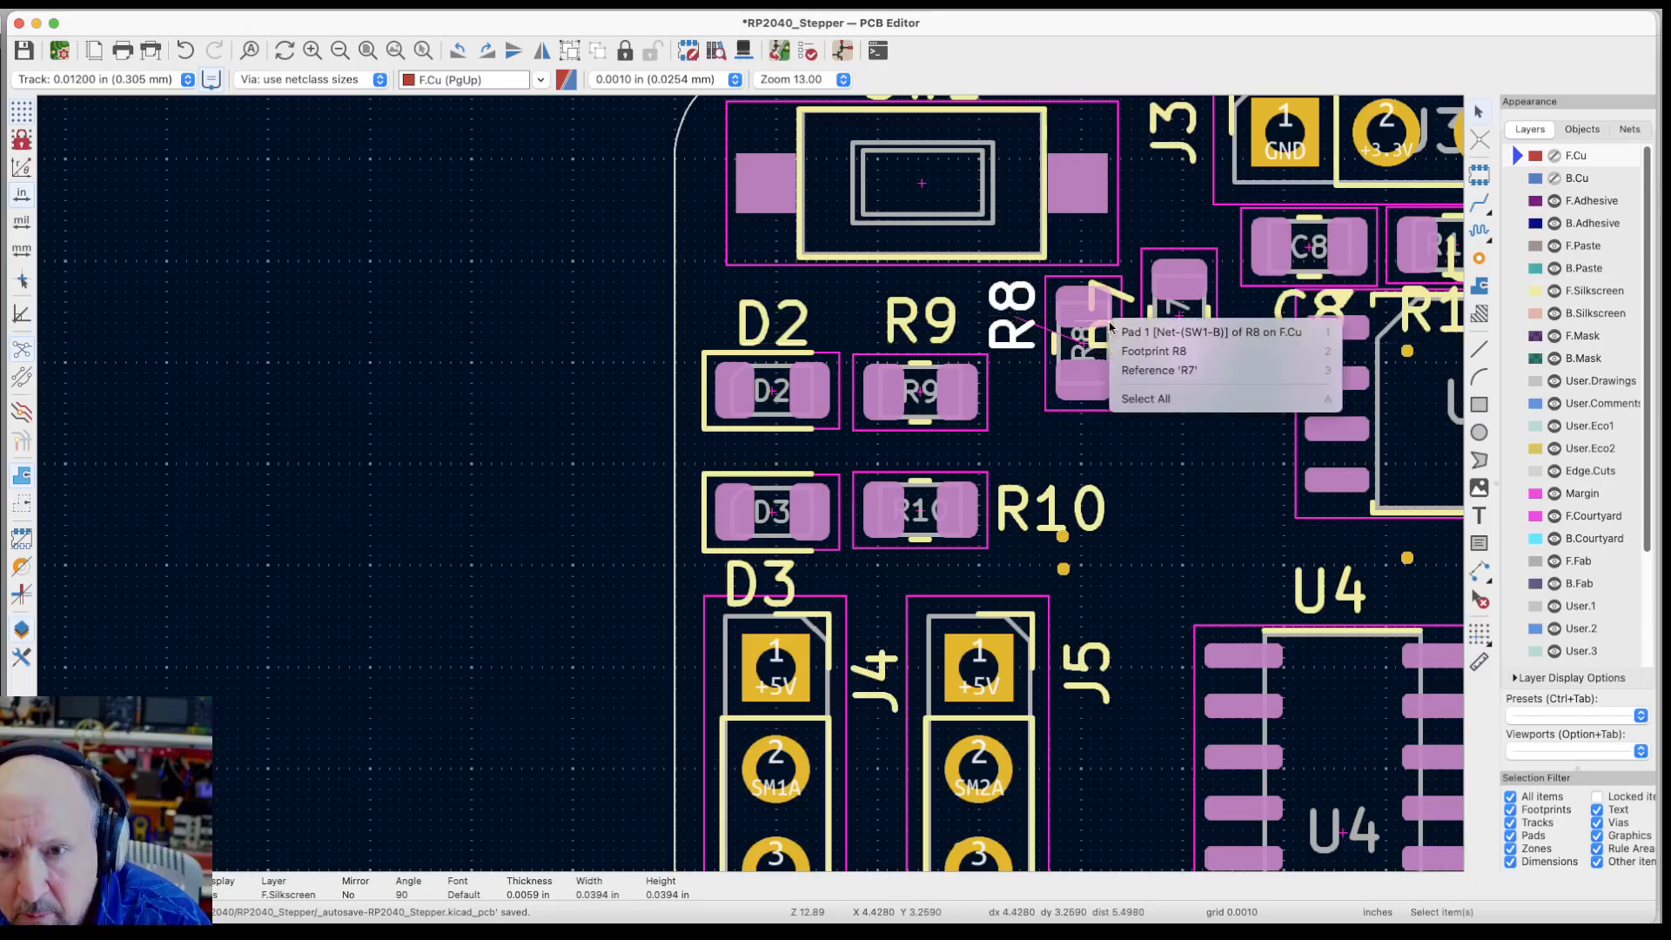
pyautogui.click(1141, 373)
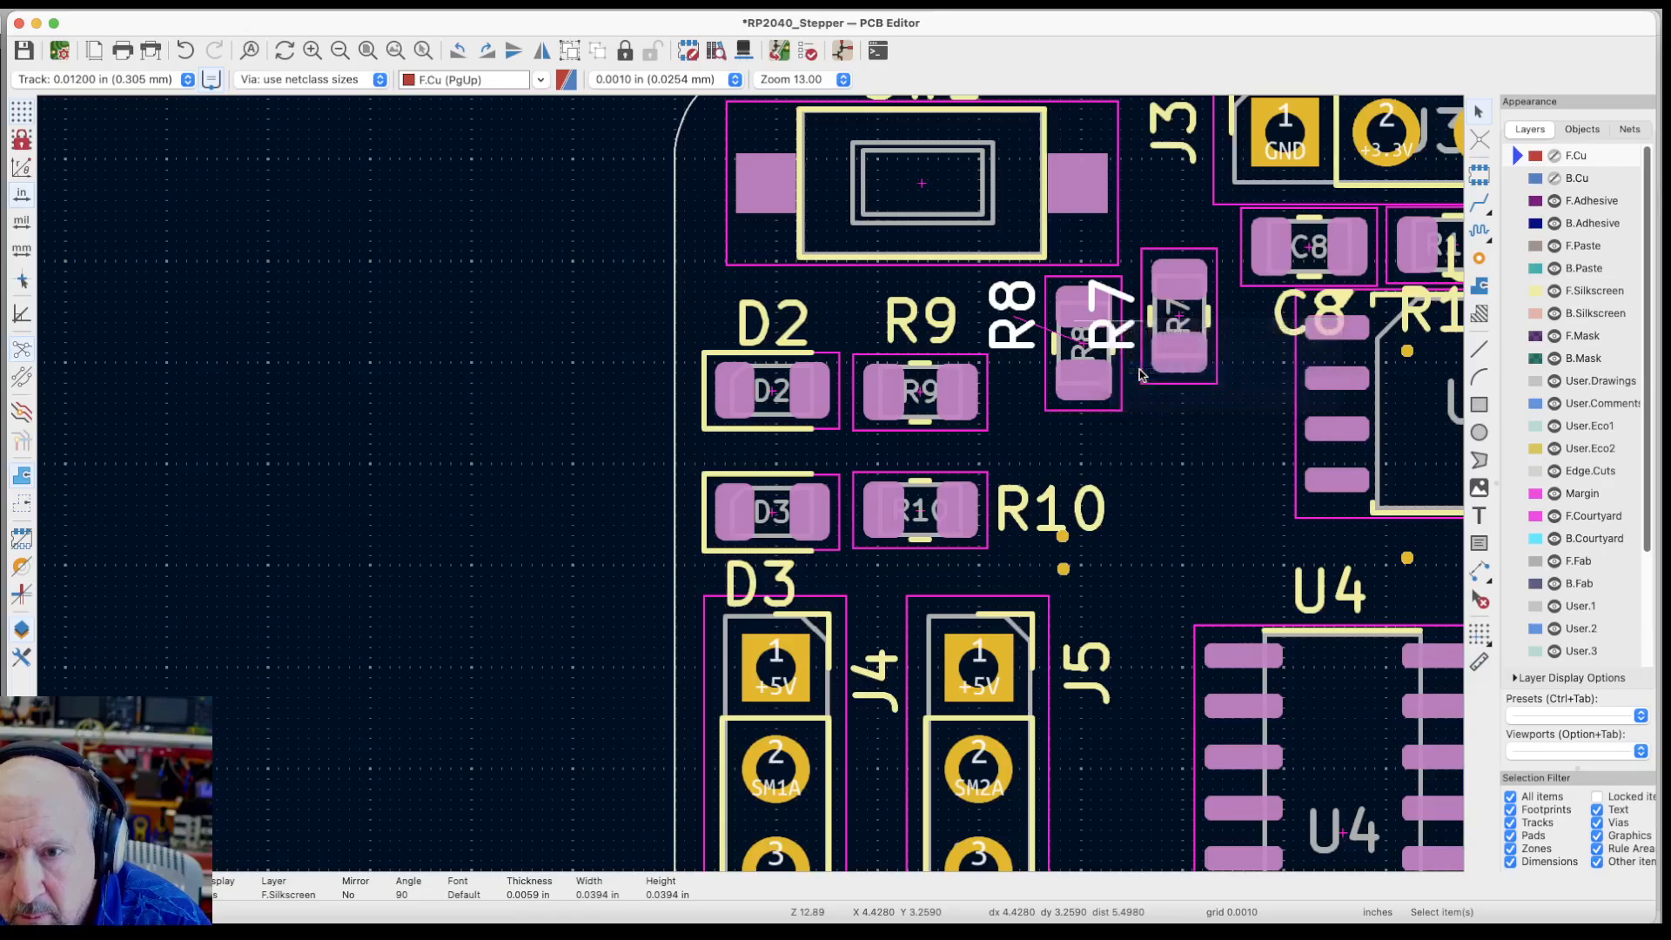
pyautogui.press('m')
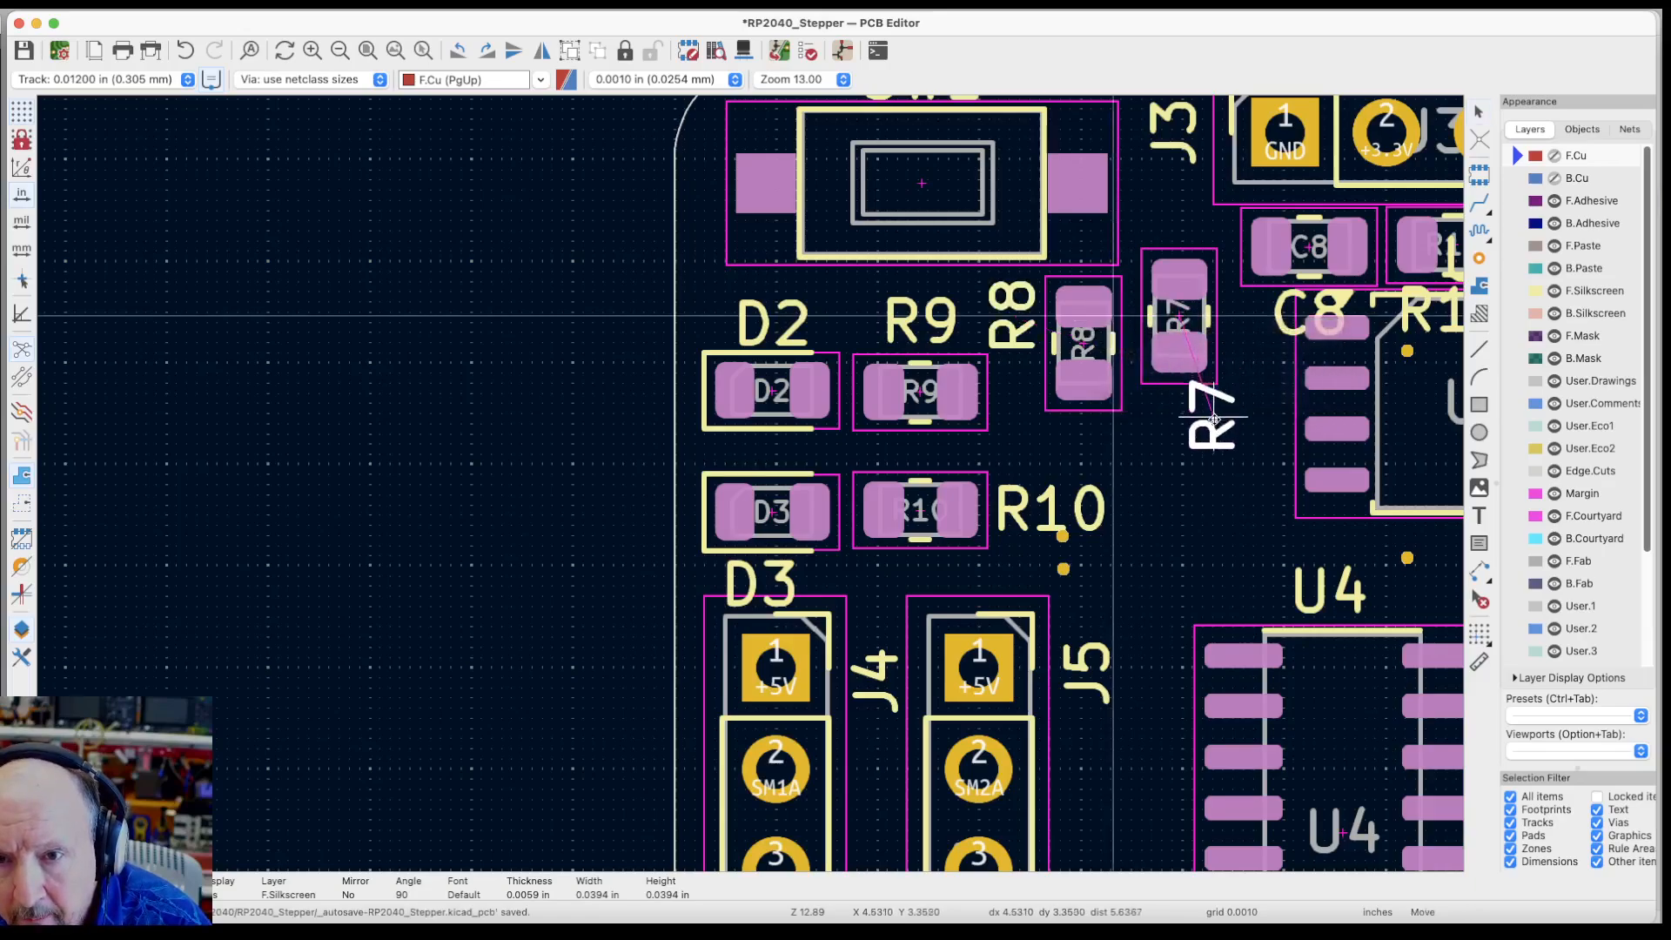
pyautogui.press('r')
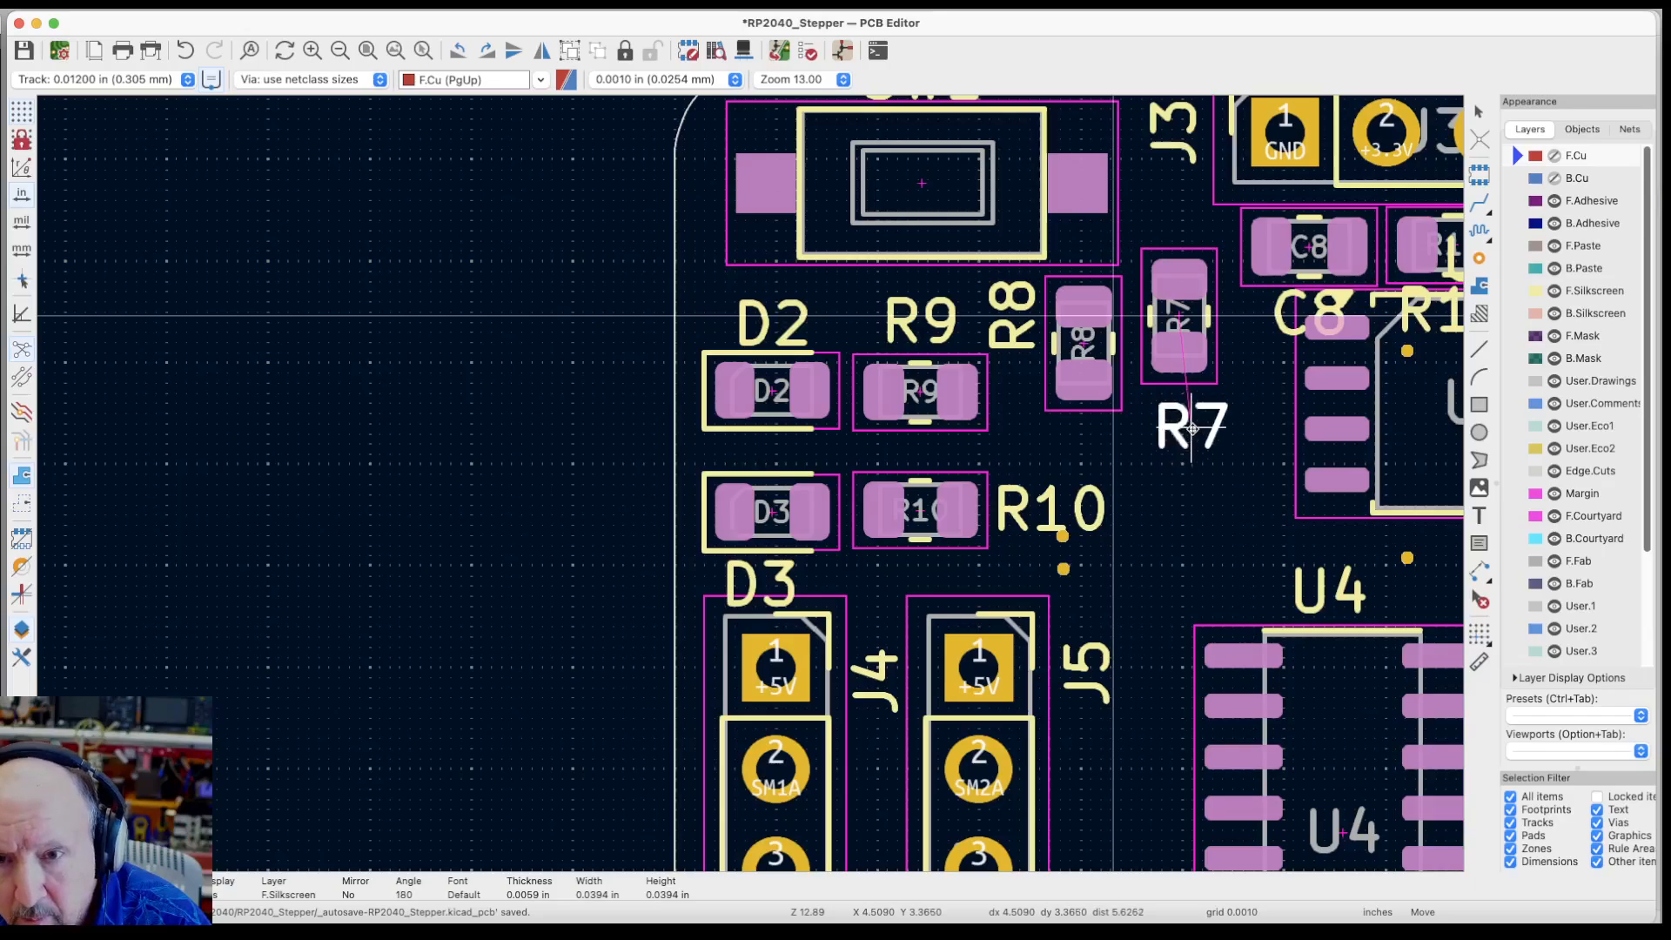
pyautogui.click(1184, 422)
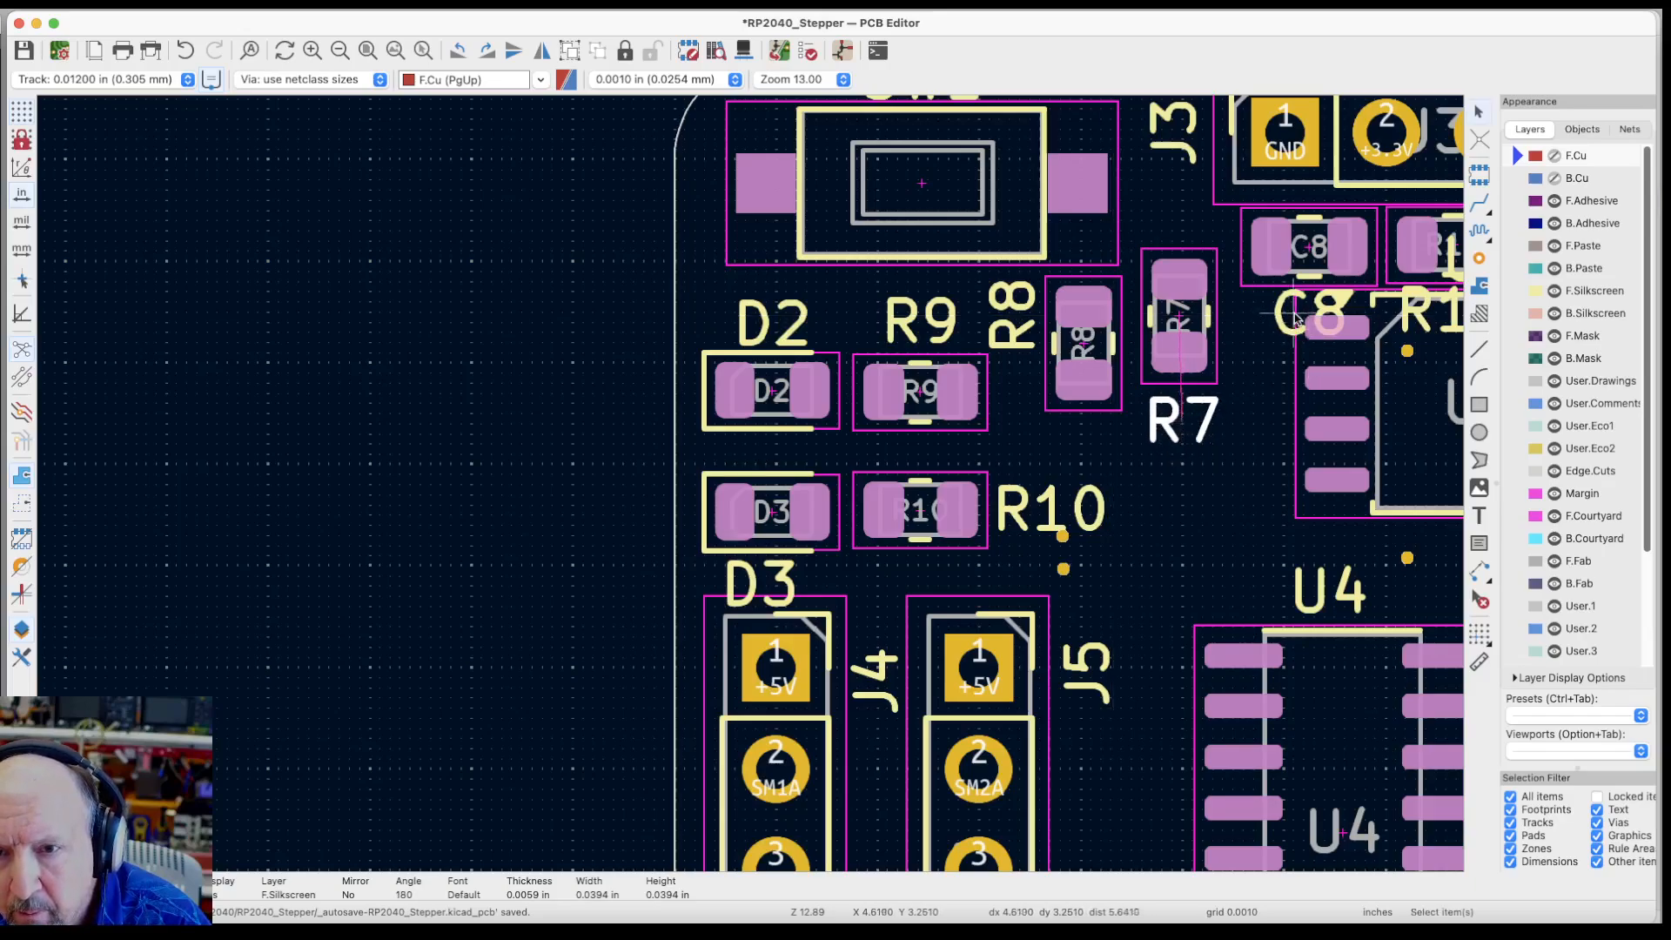
pyautogui.press('Escape')
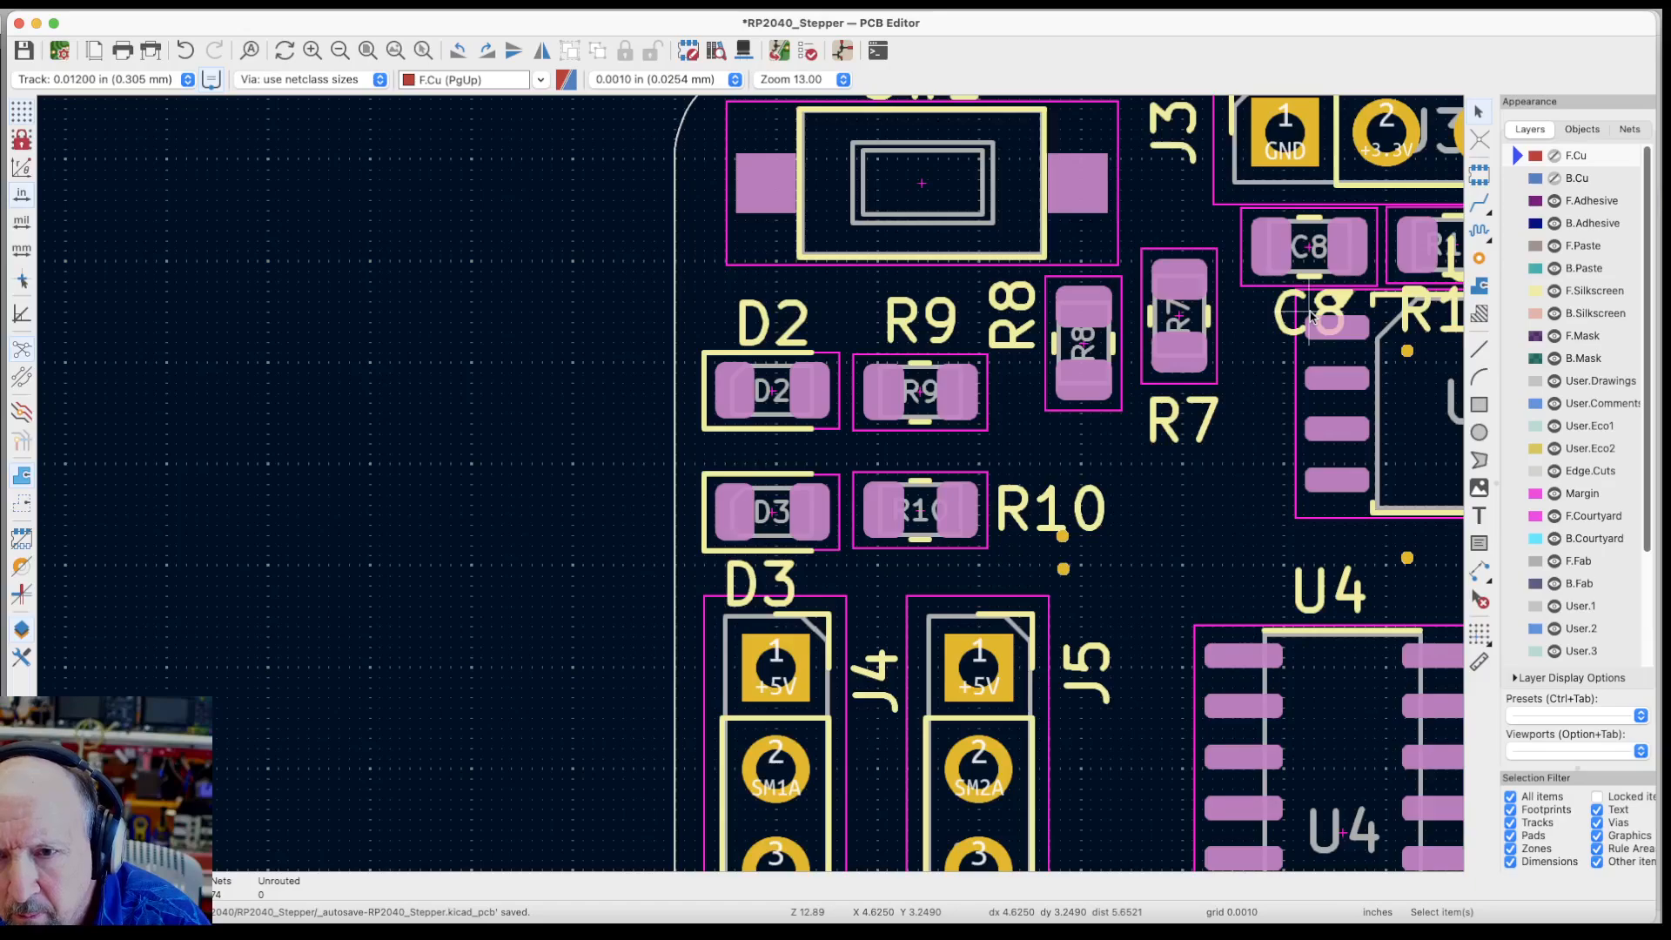
pyautogui.click(1310, 315)
pyautogui.press('Escape')
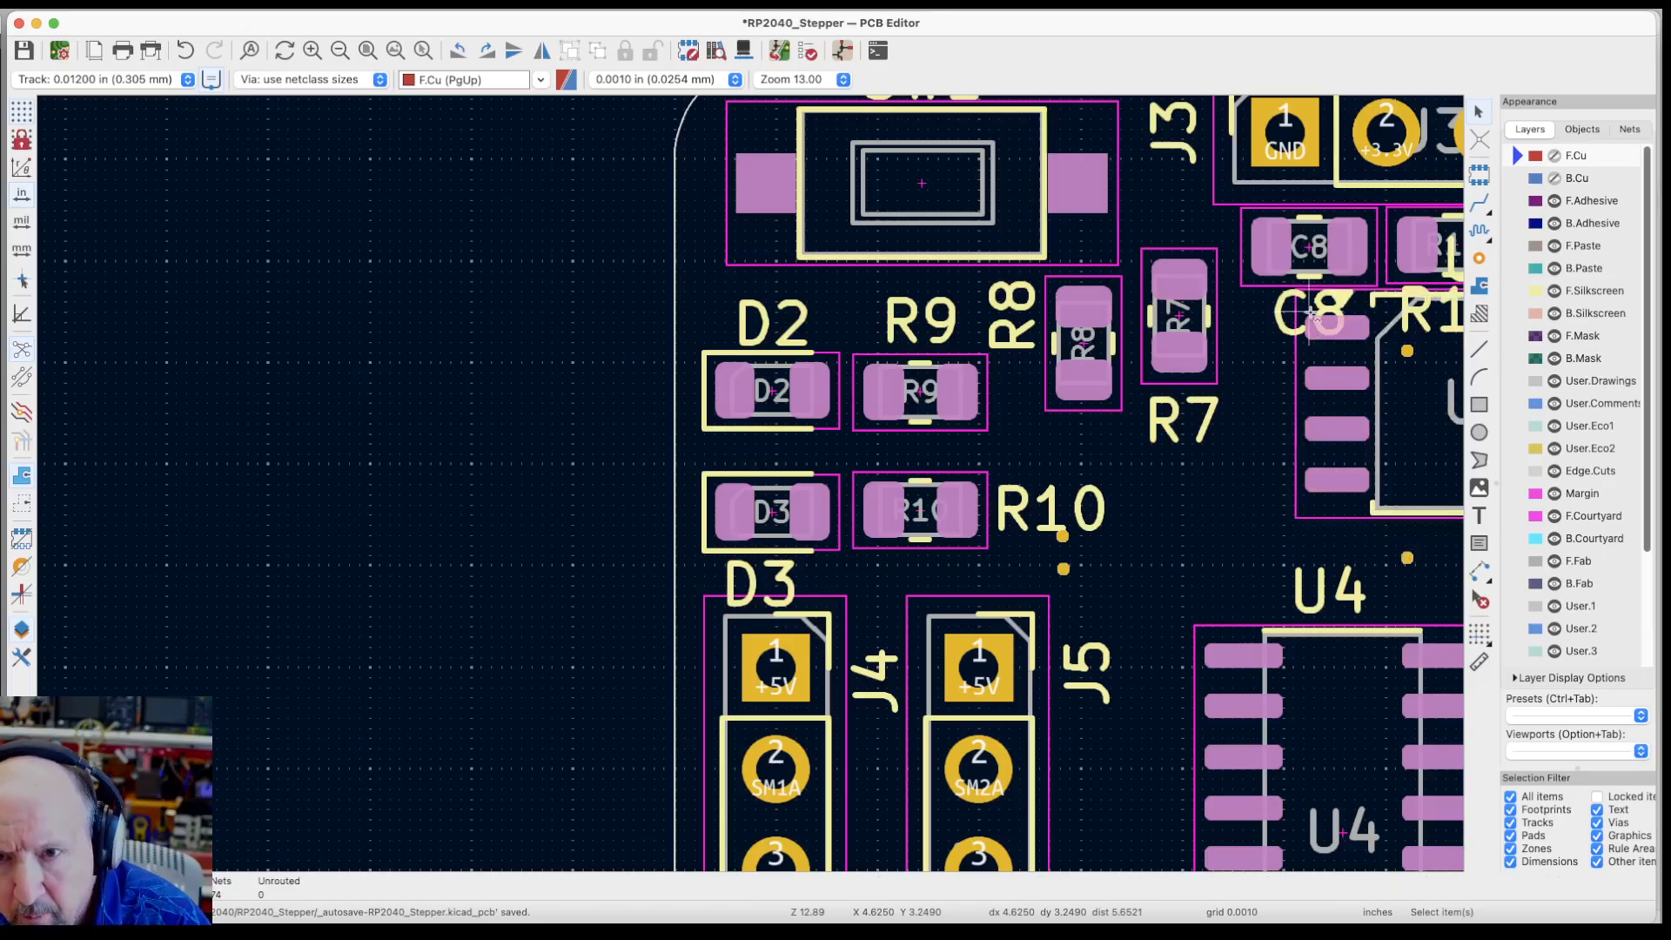
pyautogui.click(1310, 314)
pyautogui.press('Escape')
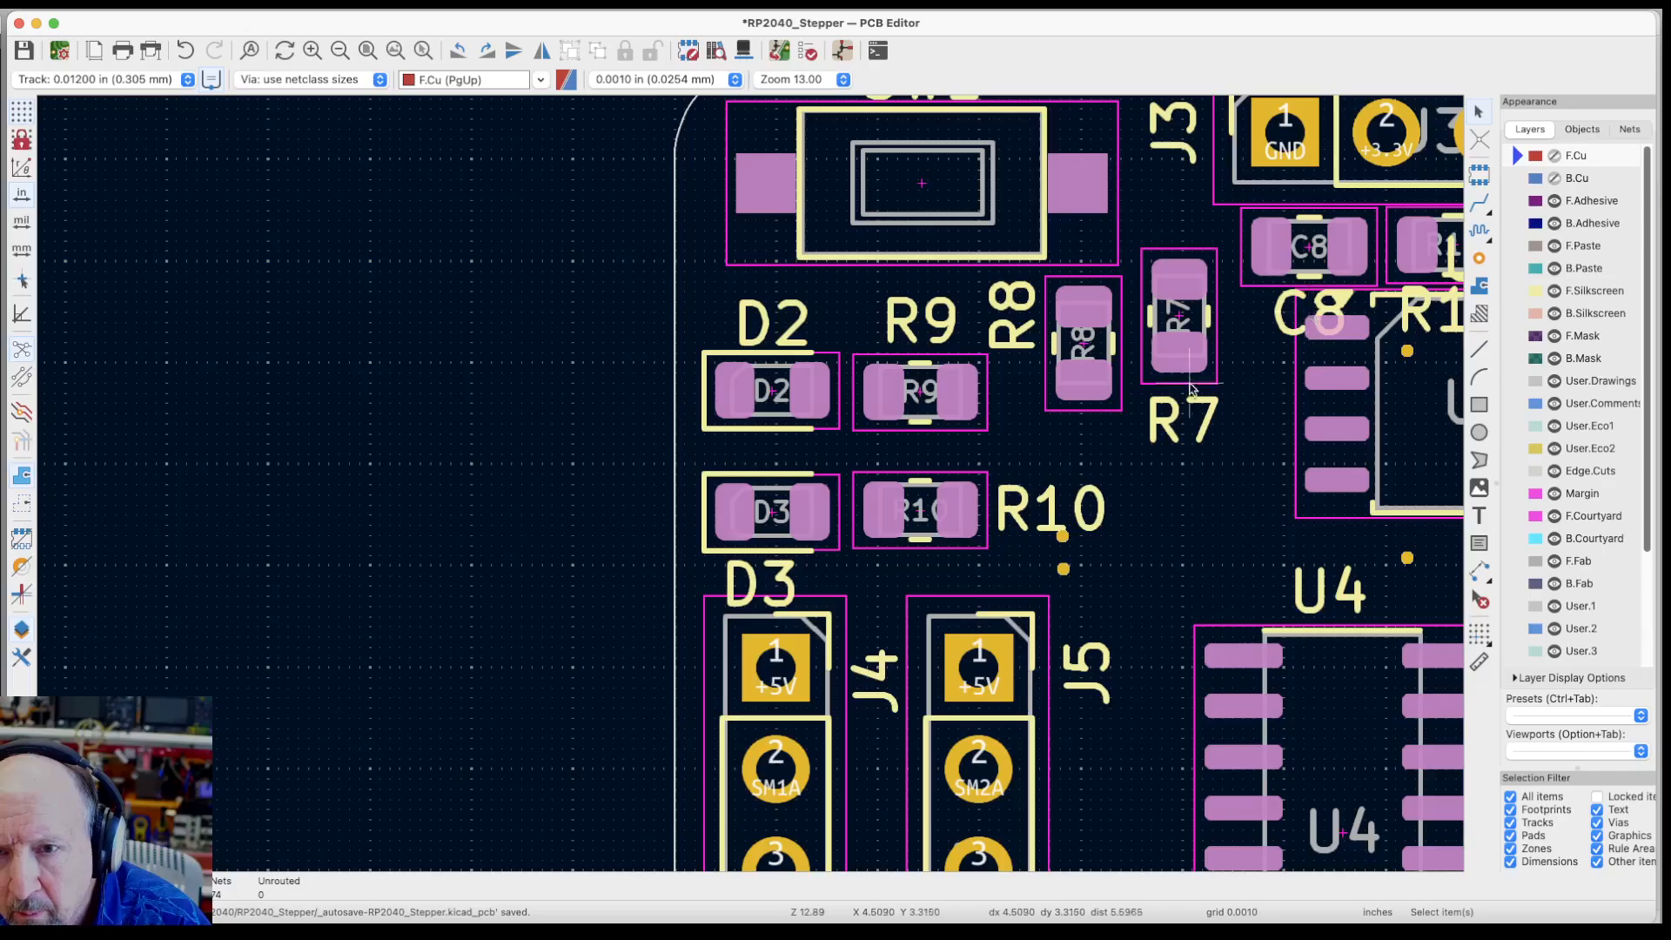
pyautogui.hscroll(5, 1180, 438)
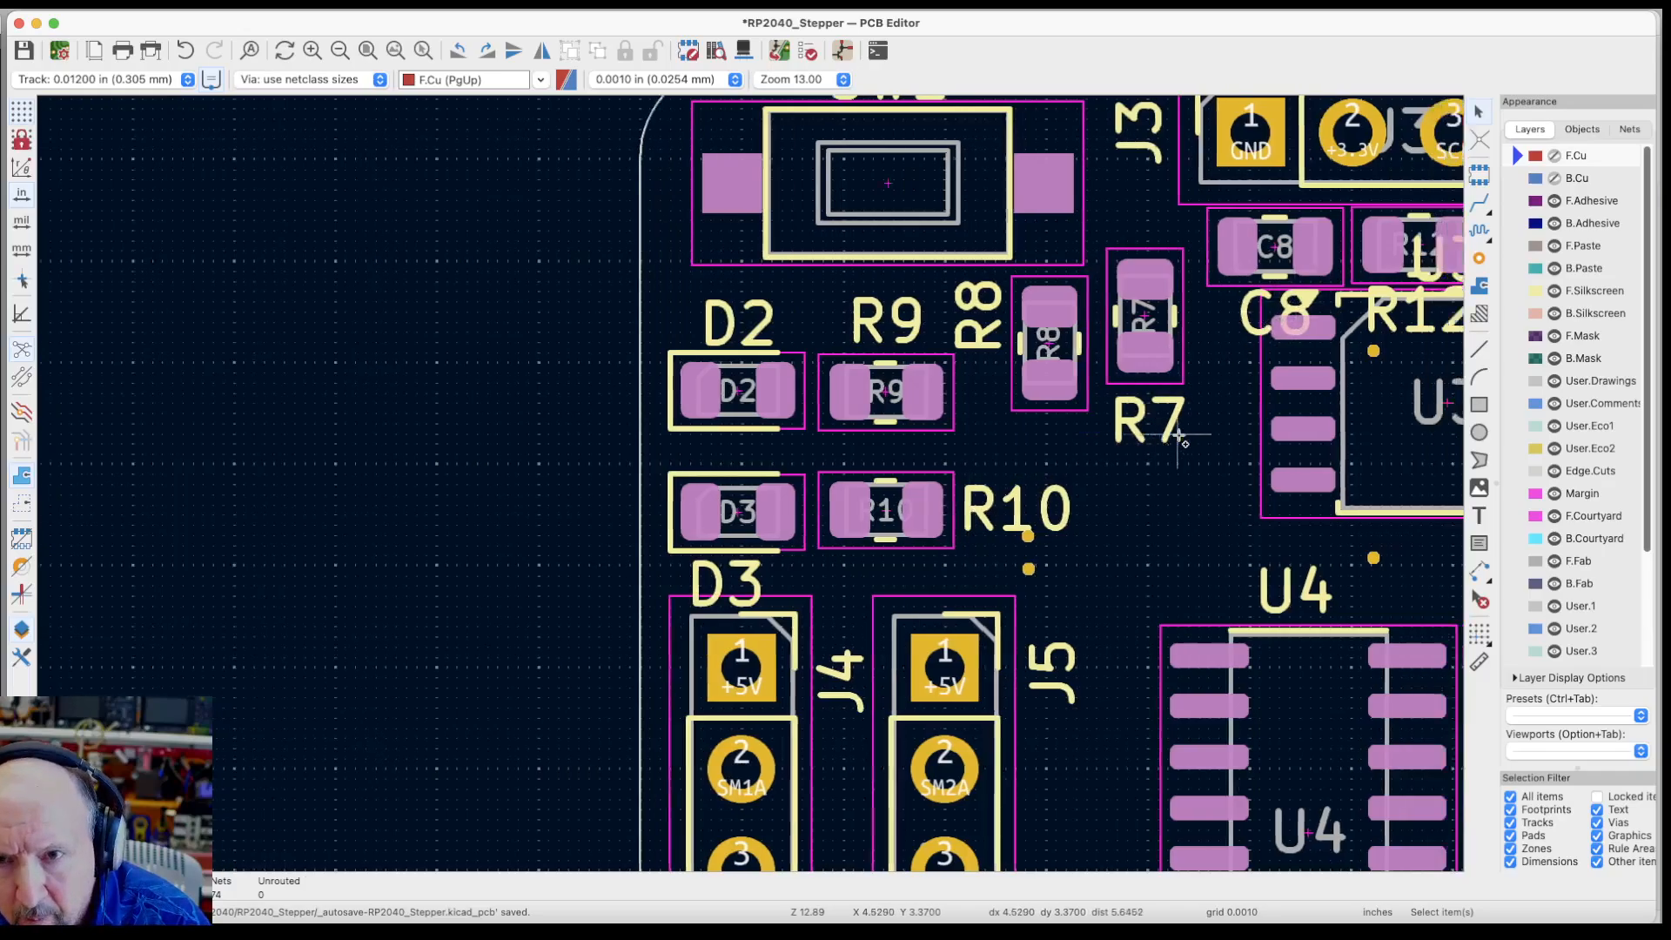
pyautogui.scroll(3, 1181, 437)
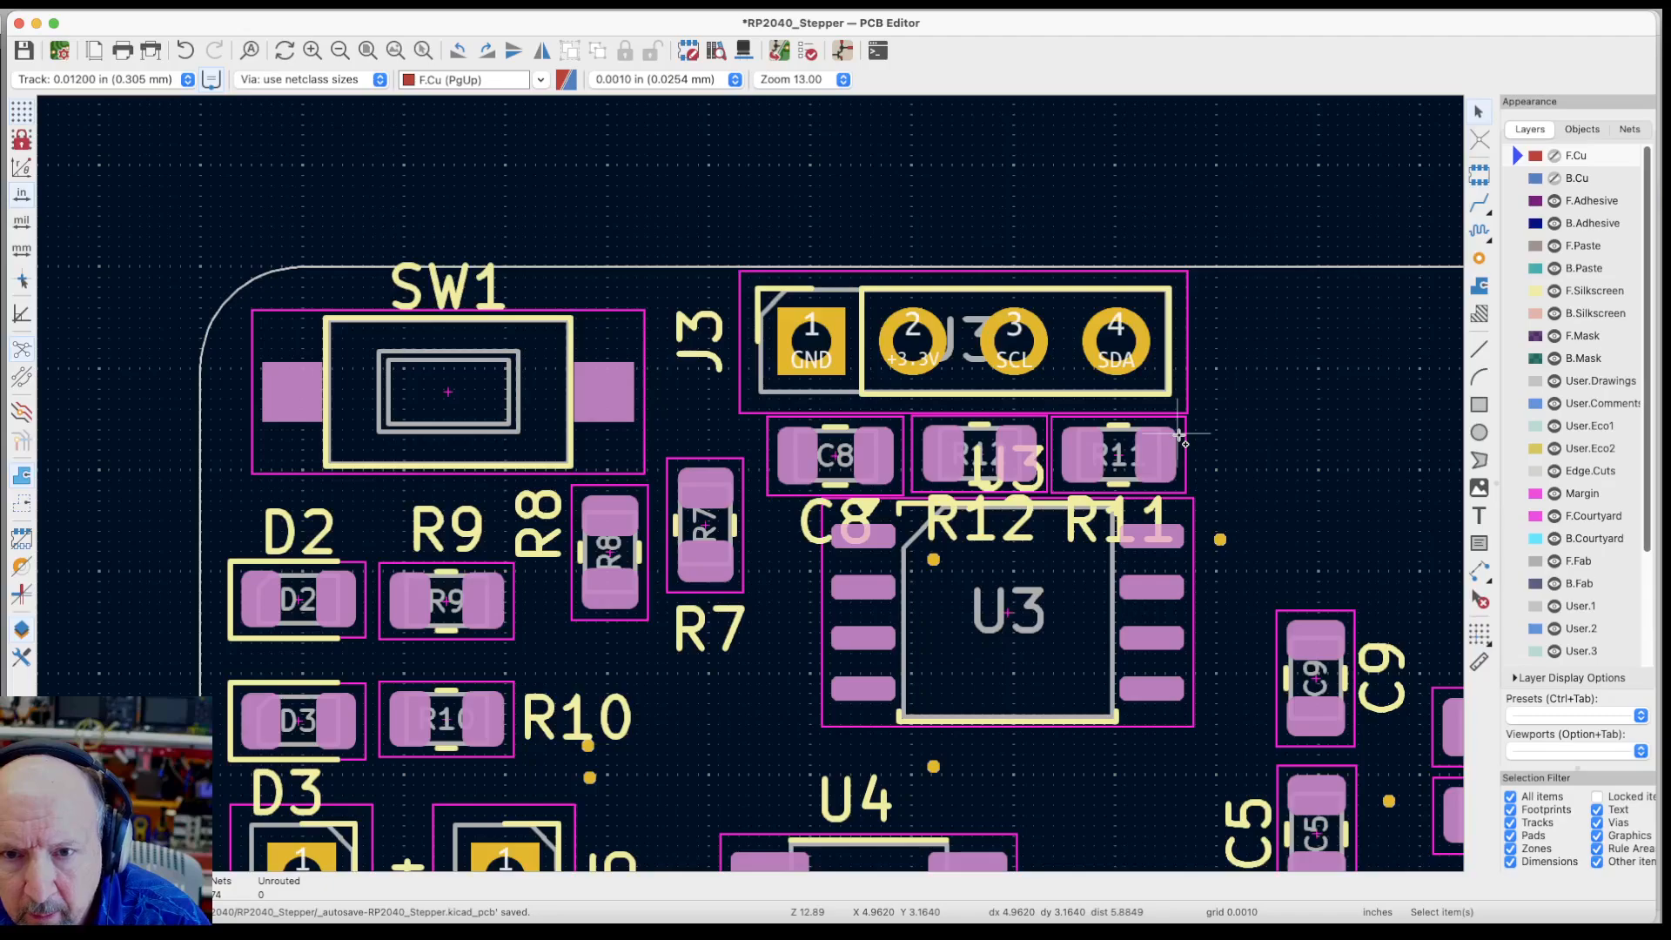
pyautogui.keyDown('super'); pyautogui.click(837, 522); pyautogui.keyUp('super')
pyautogui.press('Escape')
pyautogui.press('`')
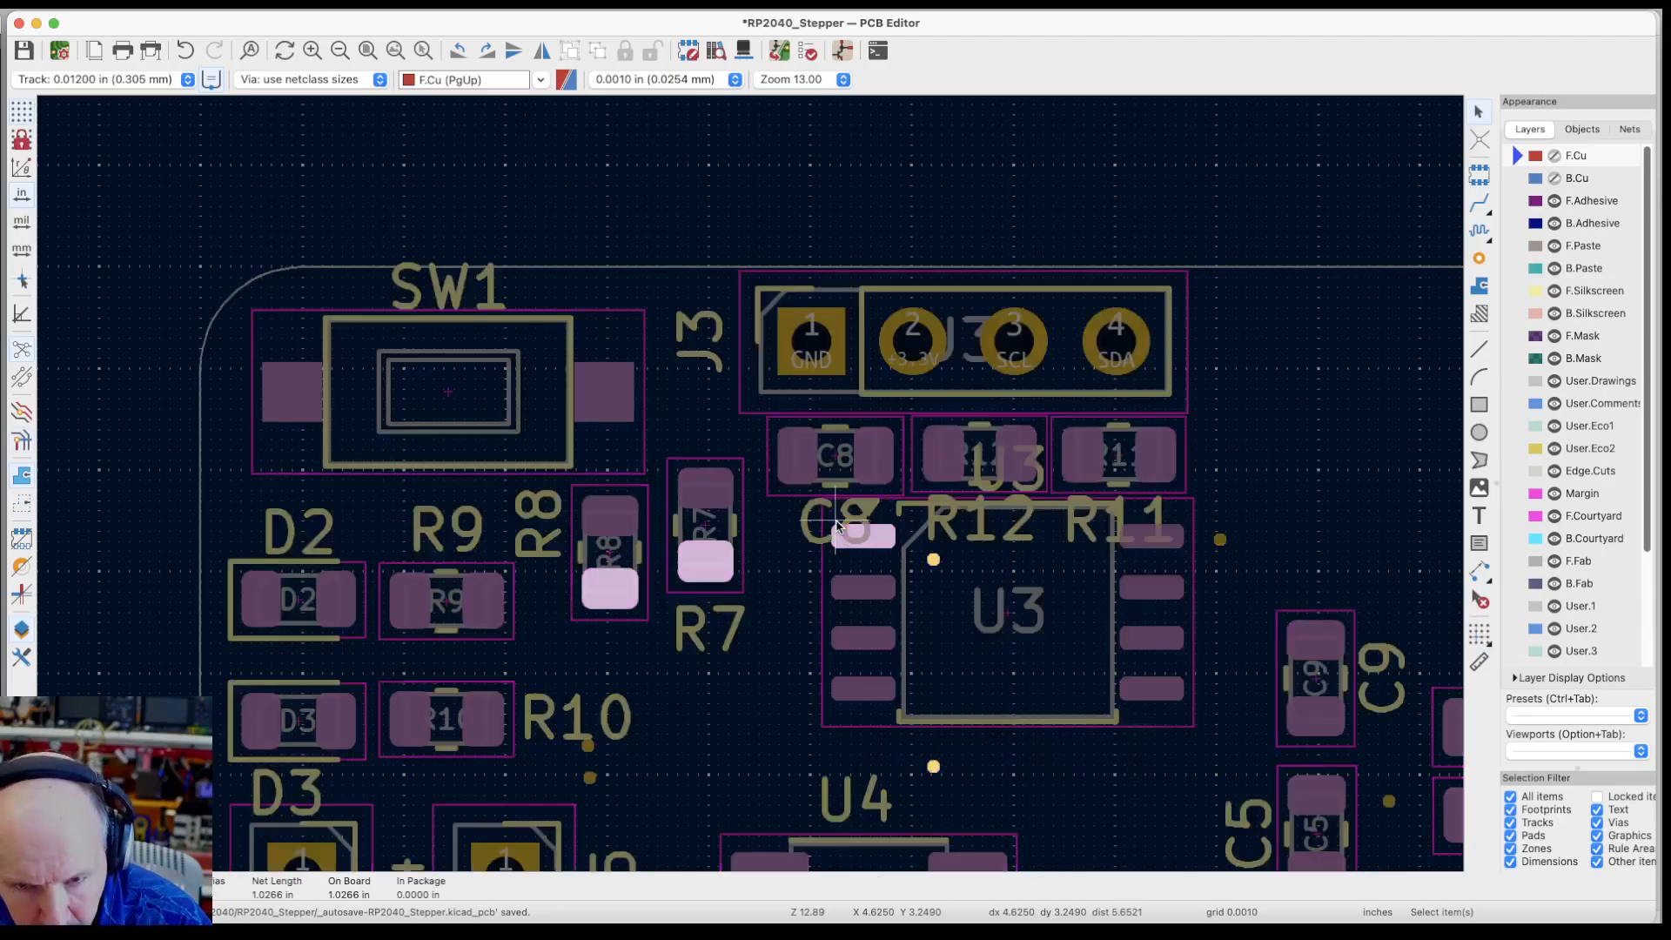
pyautogui.press('Escape')
# Pick the C8 reference label out of the items overlapping U3 and move it to the upper left of capacitor C8
pyautogui.click(838, 525)
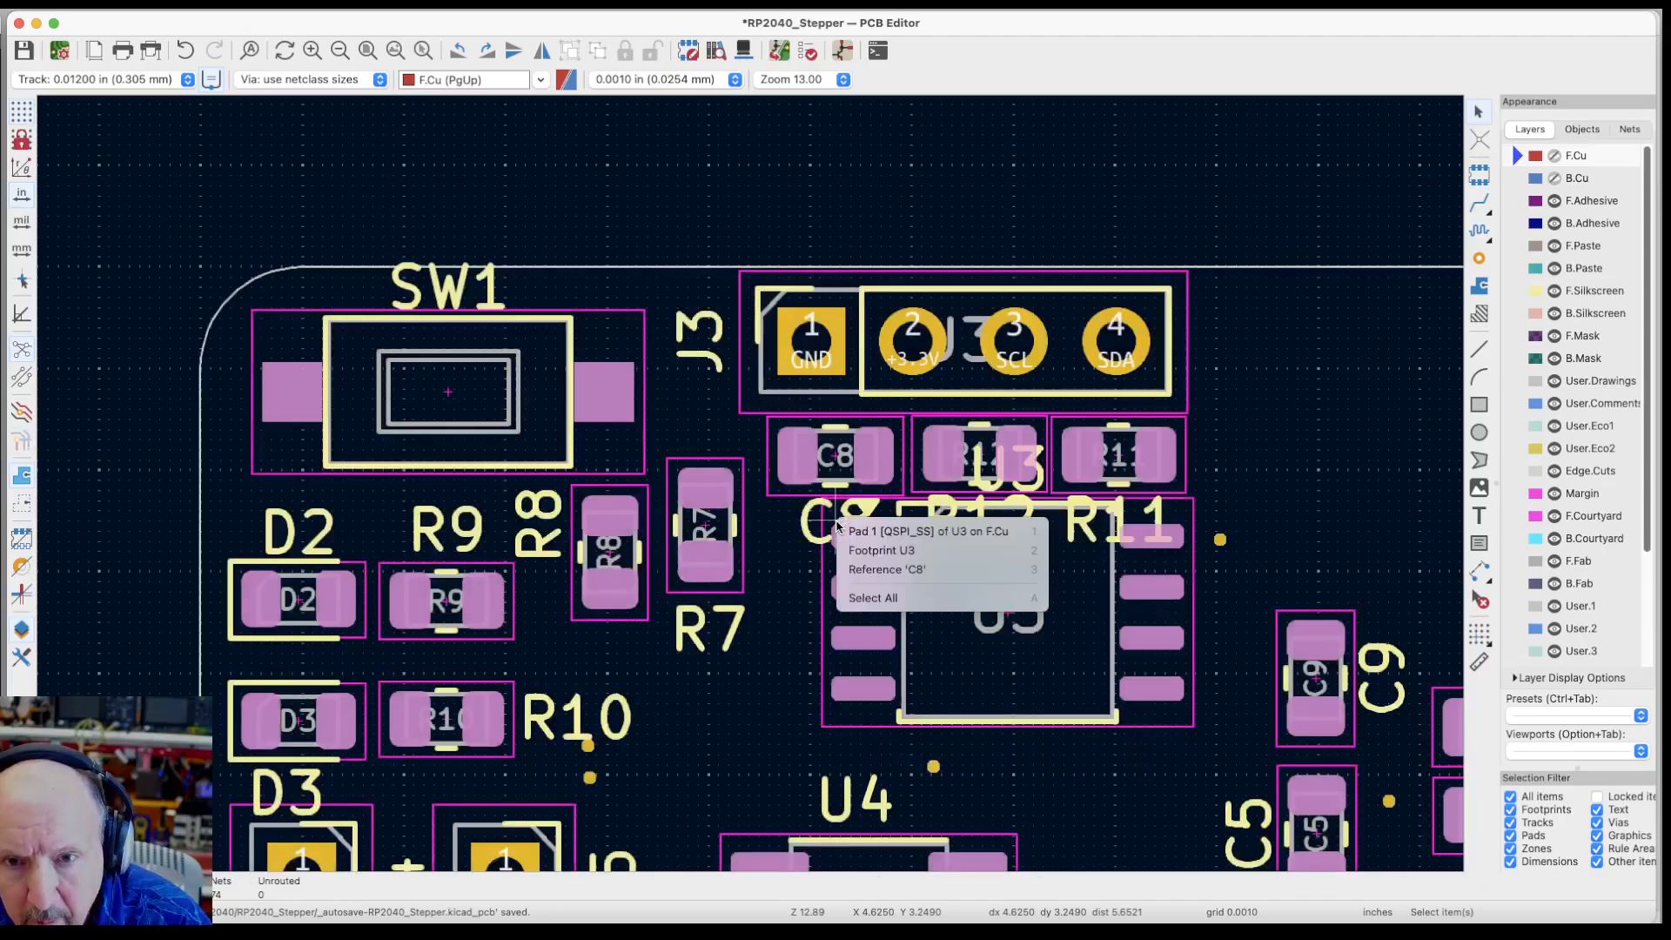
pyautogui.click(878, 570)
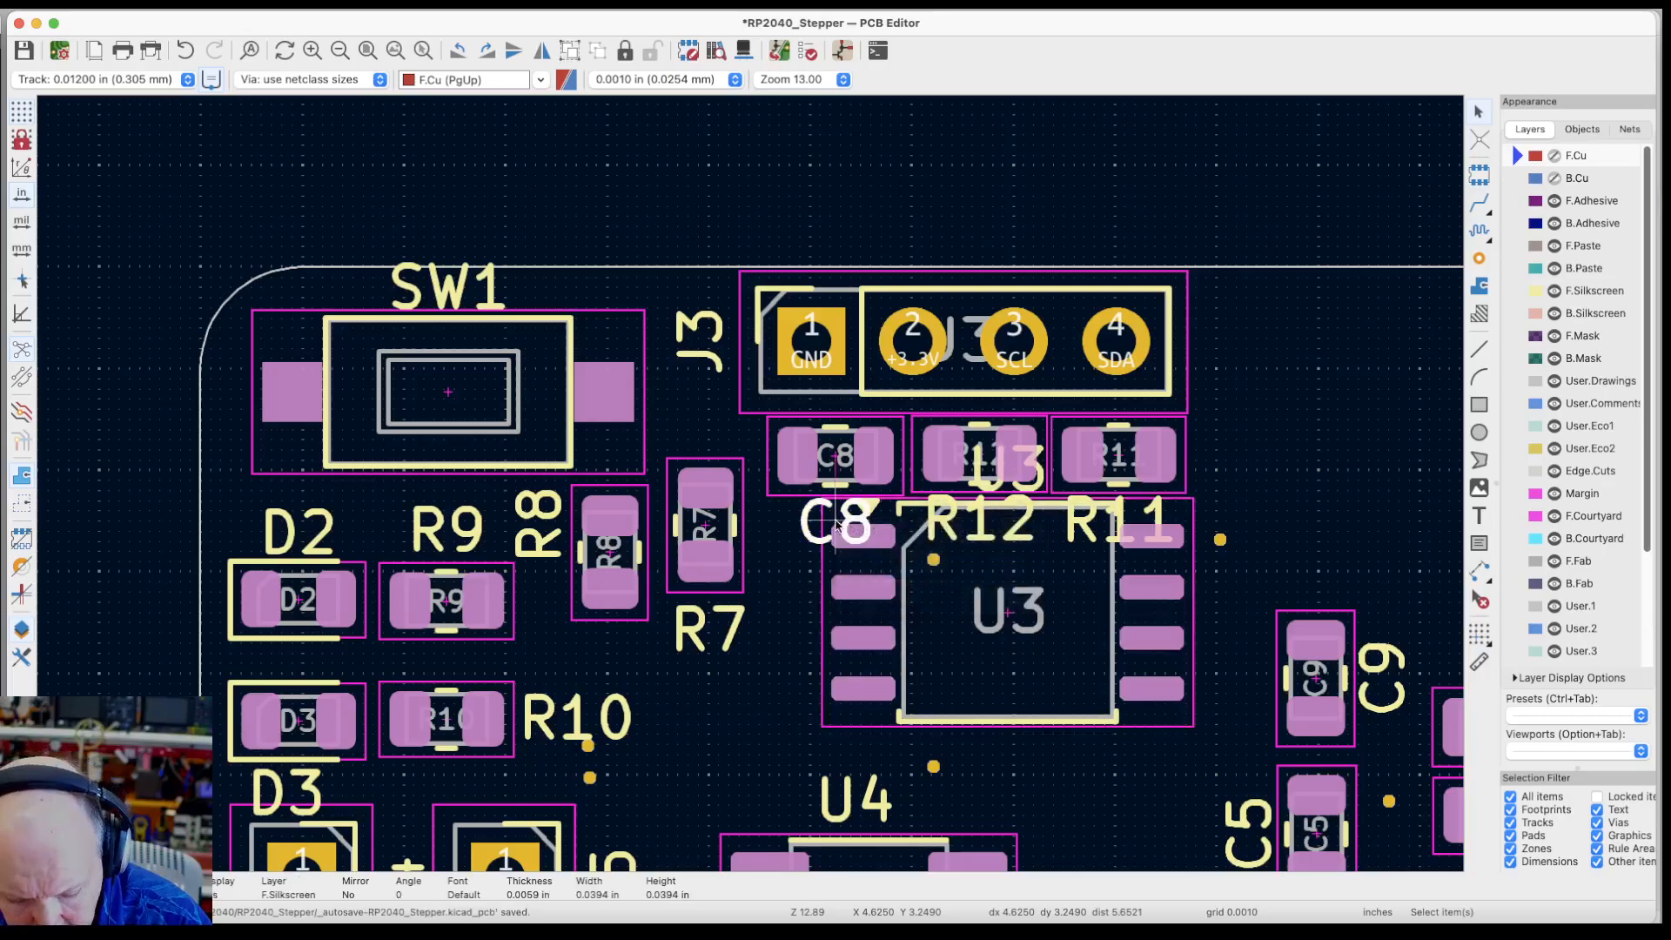
pyautogui.press('m')
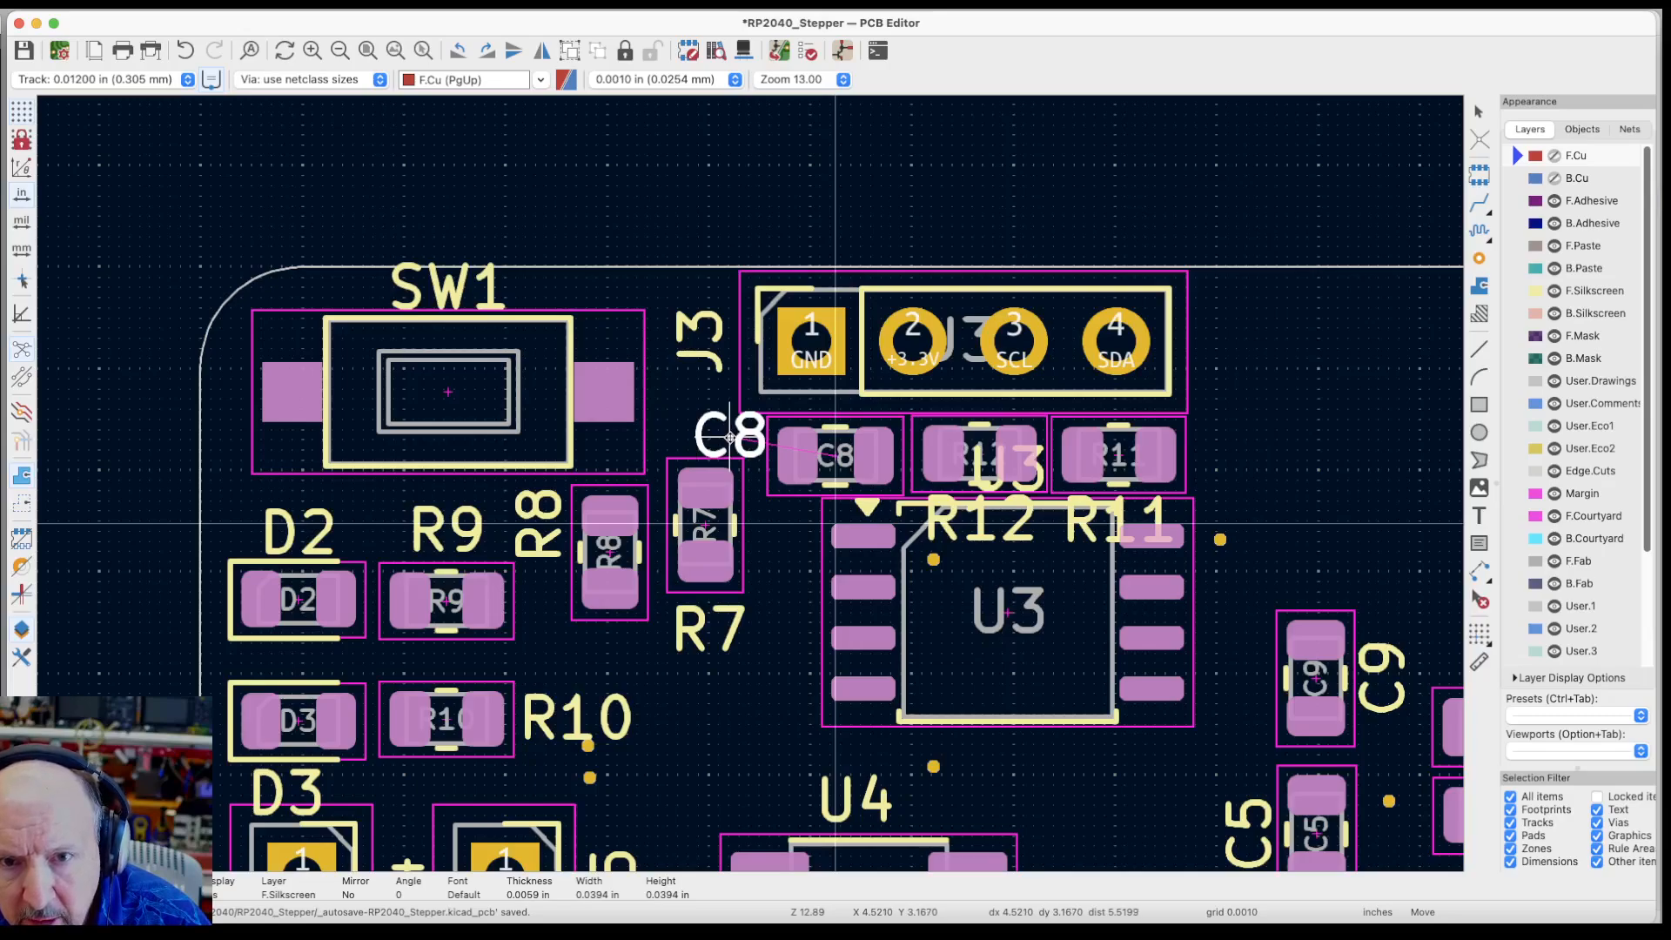
pyautogui.click(729, 438)
# Rotate the J3 reference label to 180 degrees and place it to the left of header J3, beside pin 1
pyautogui.click(699, 341)
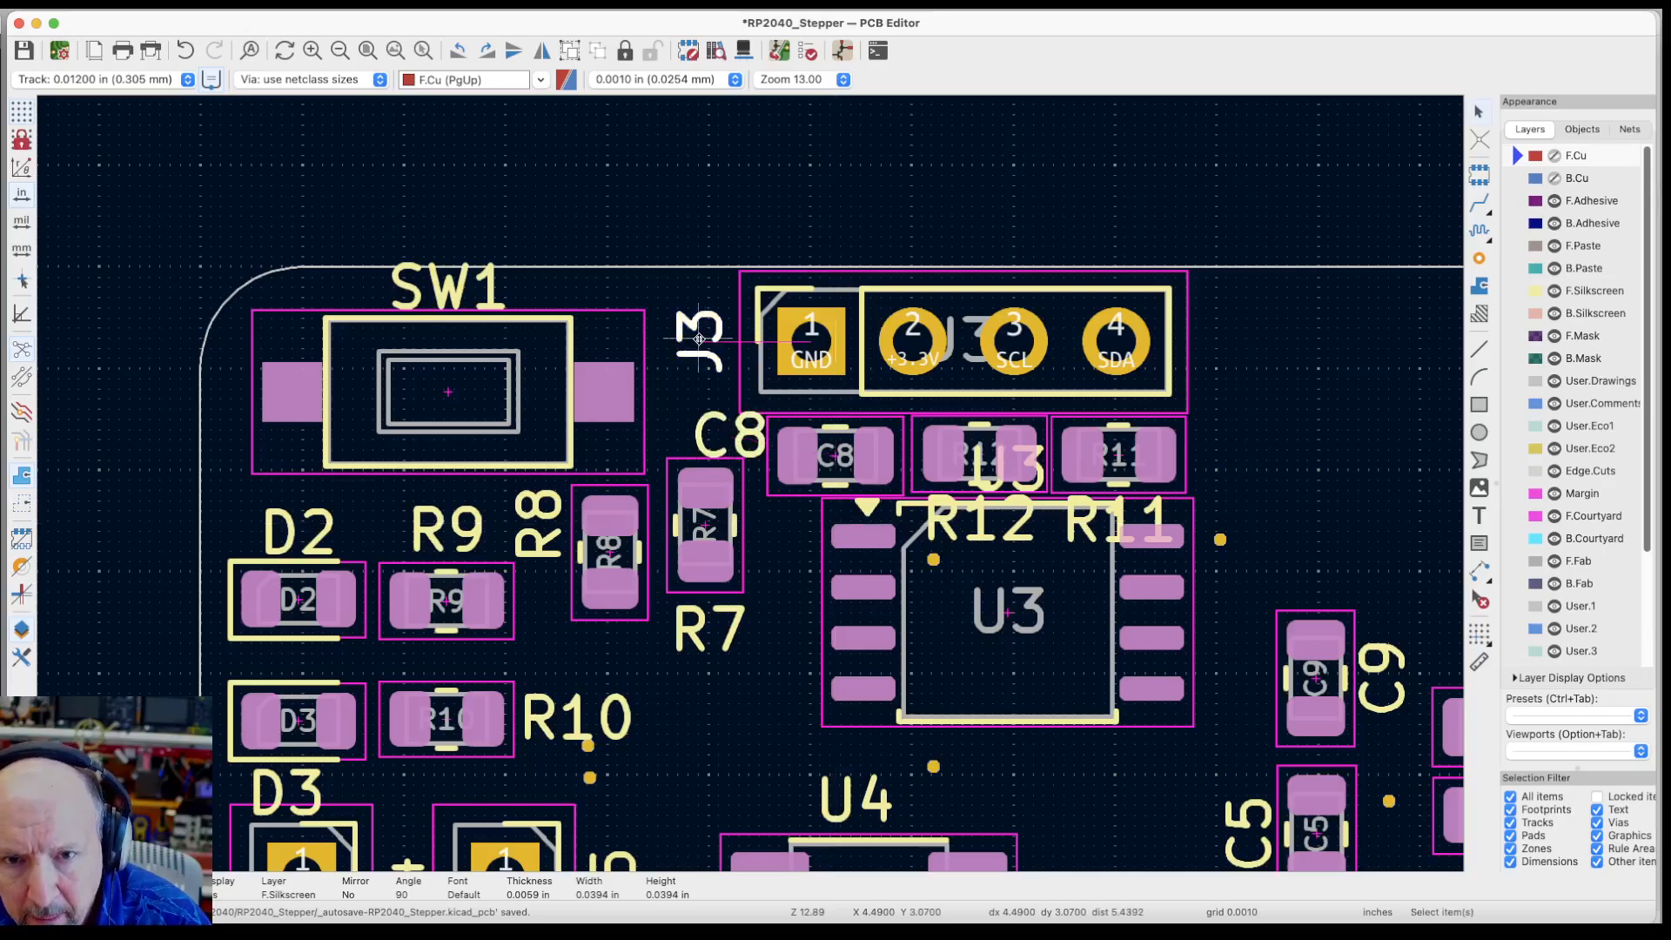
pyautogui.press('m')
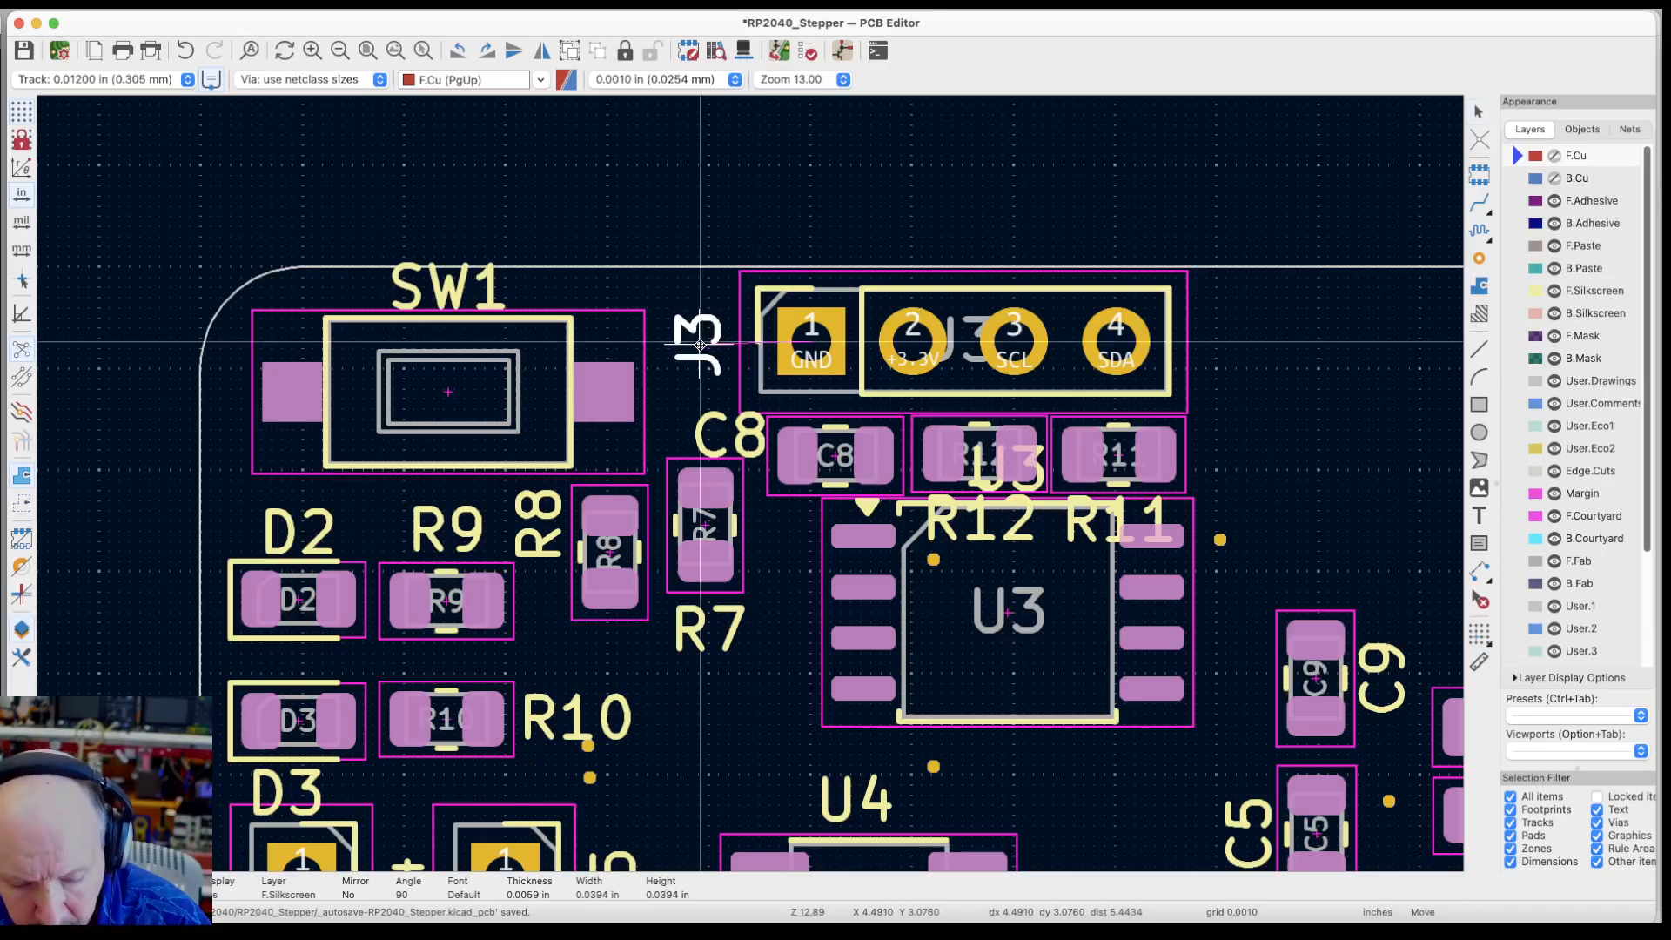
pyautogui.press('r')
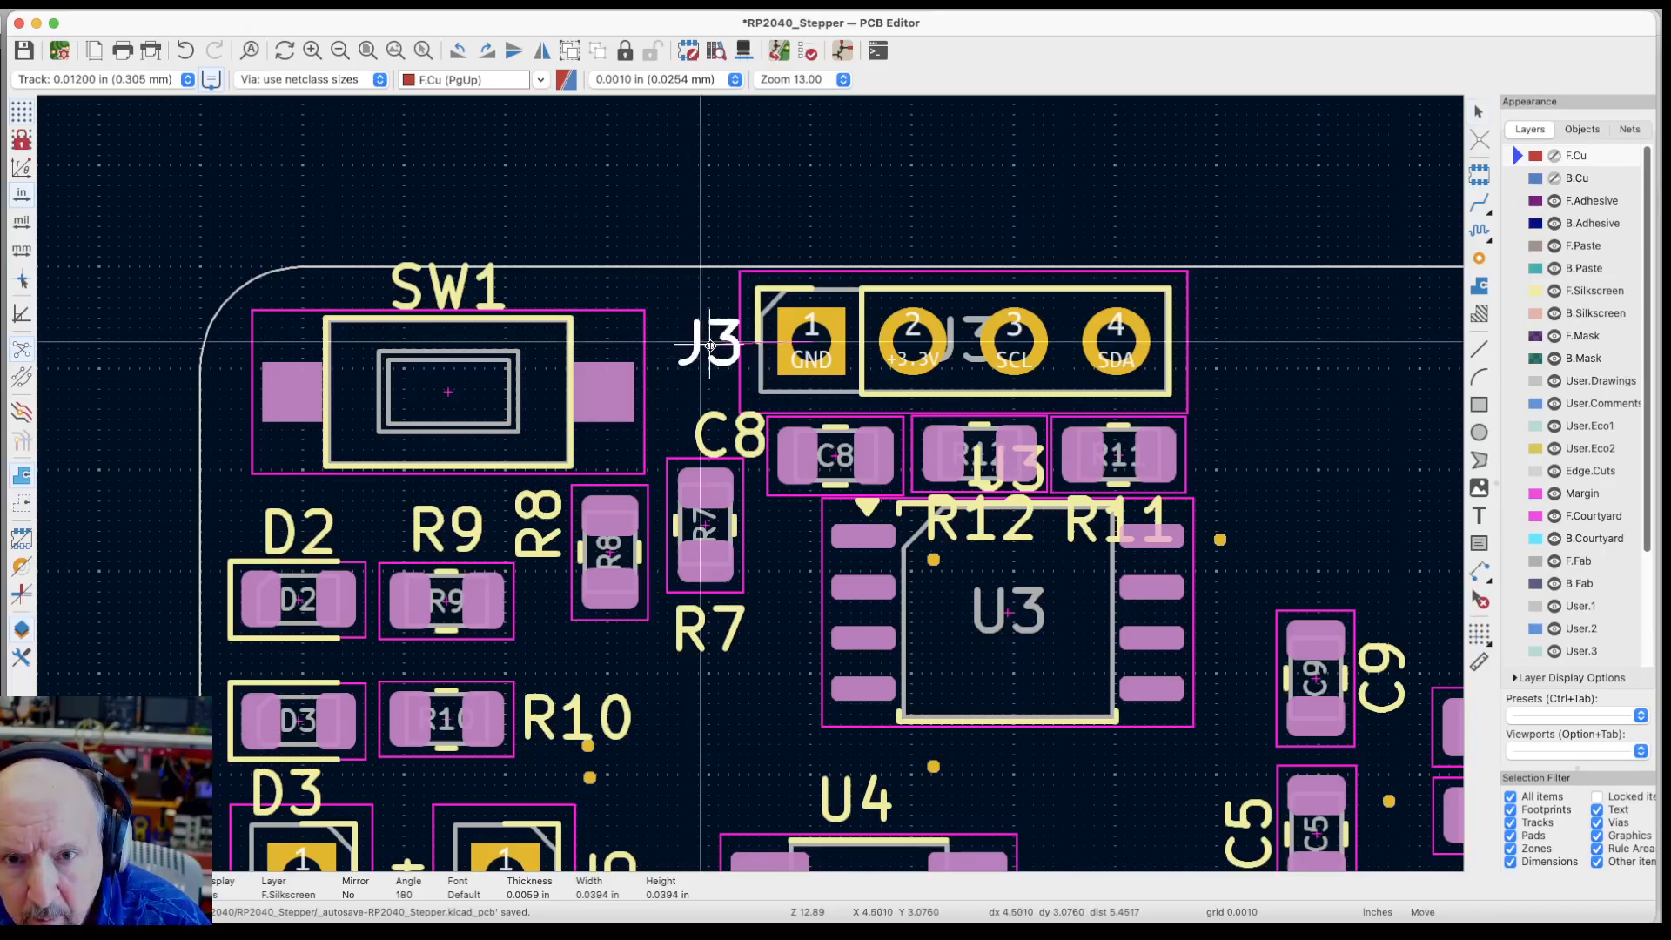
pyautogui.click(712, 348)
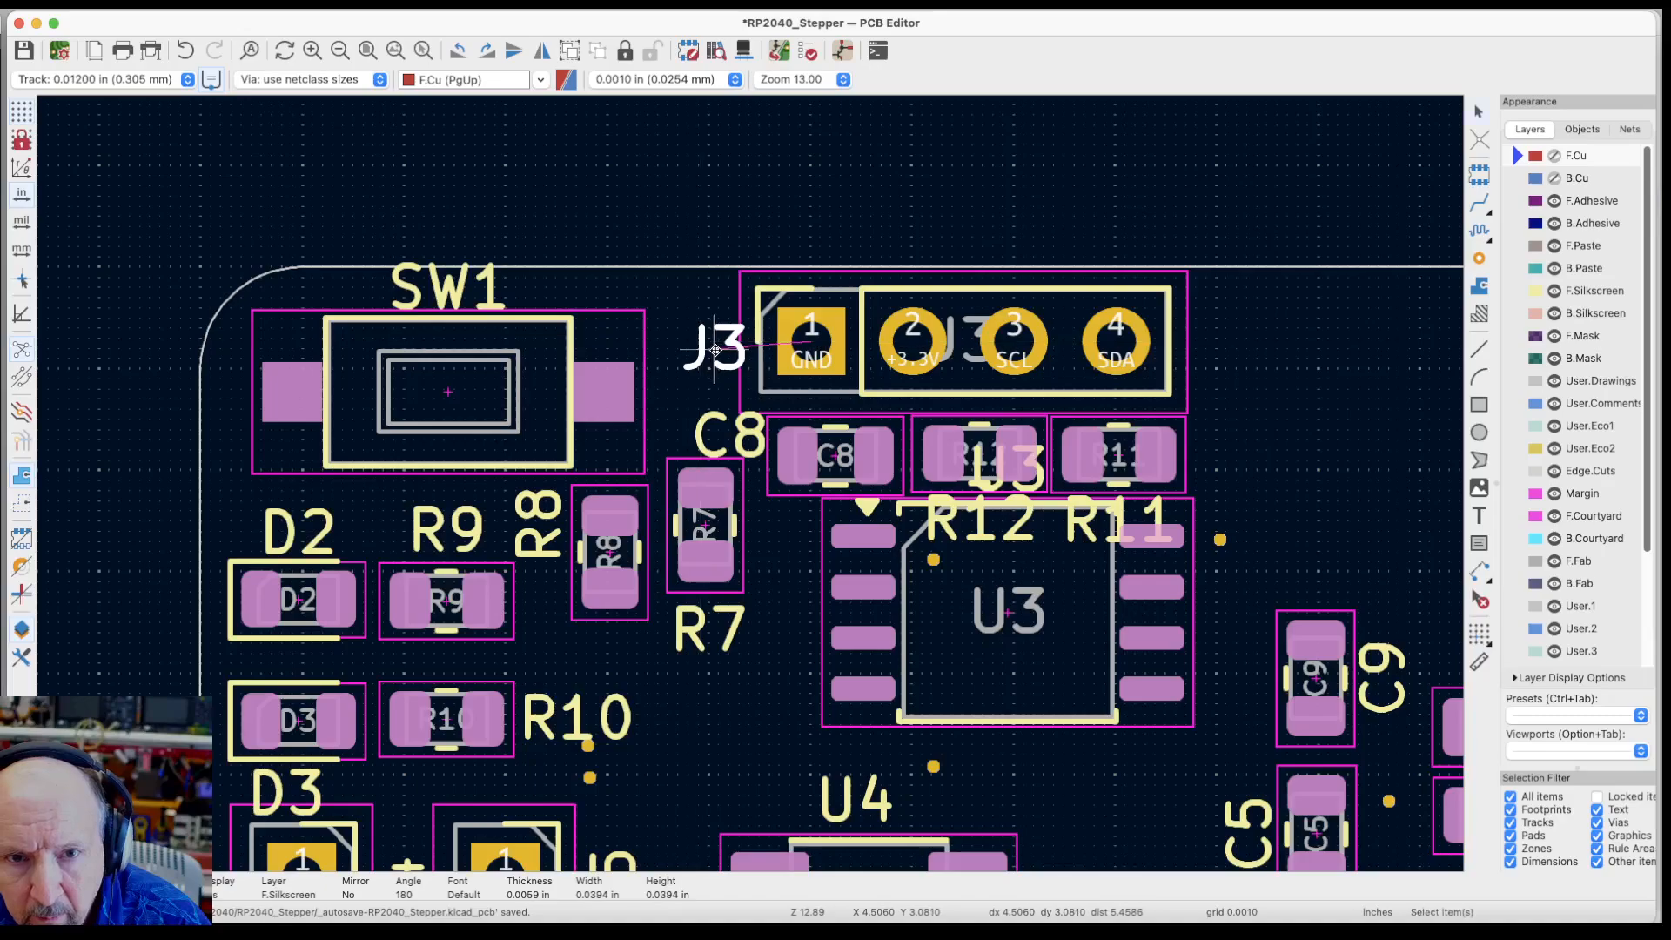
pyautogui.press('Escape')
# Rotate the SW1 silkscreen reference label to 90 degrees and place it to the left of switch SW1's left pad
pyautogui.click(450, 294)
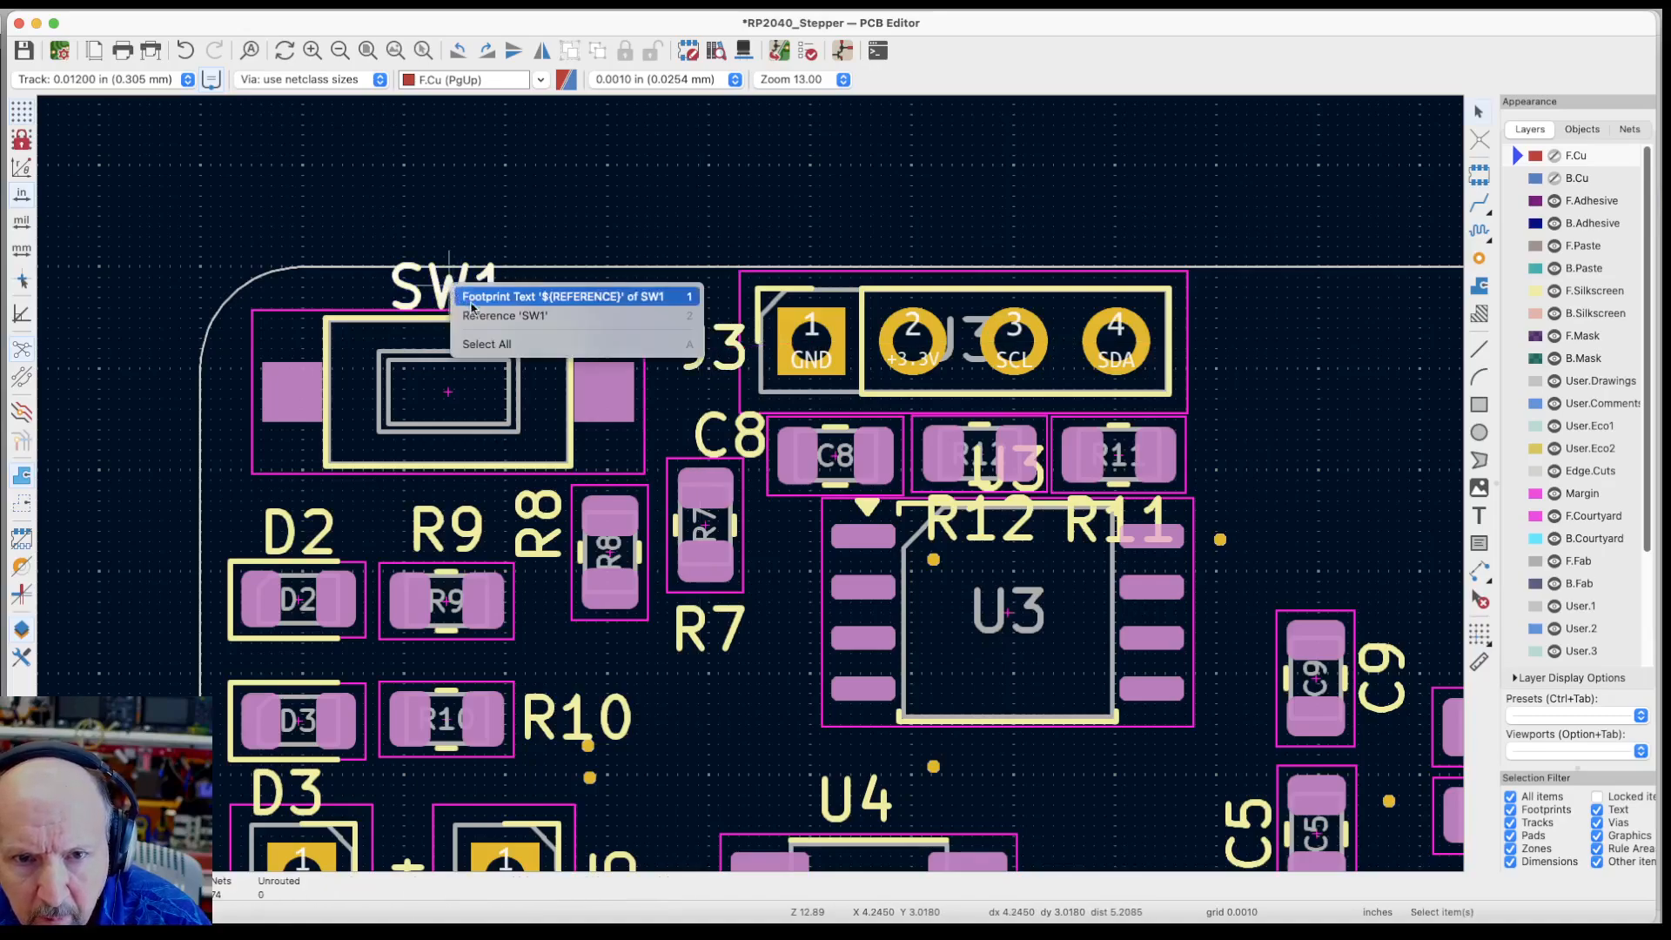
pyautogui.click(470, 317)
pyautogui.press('m')
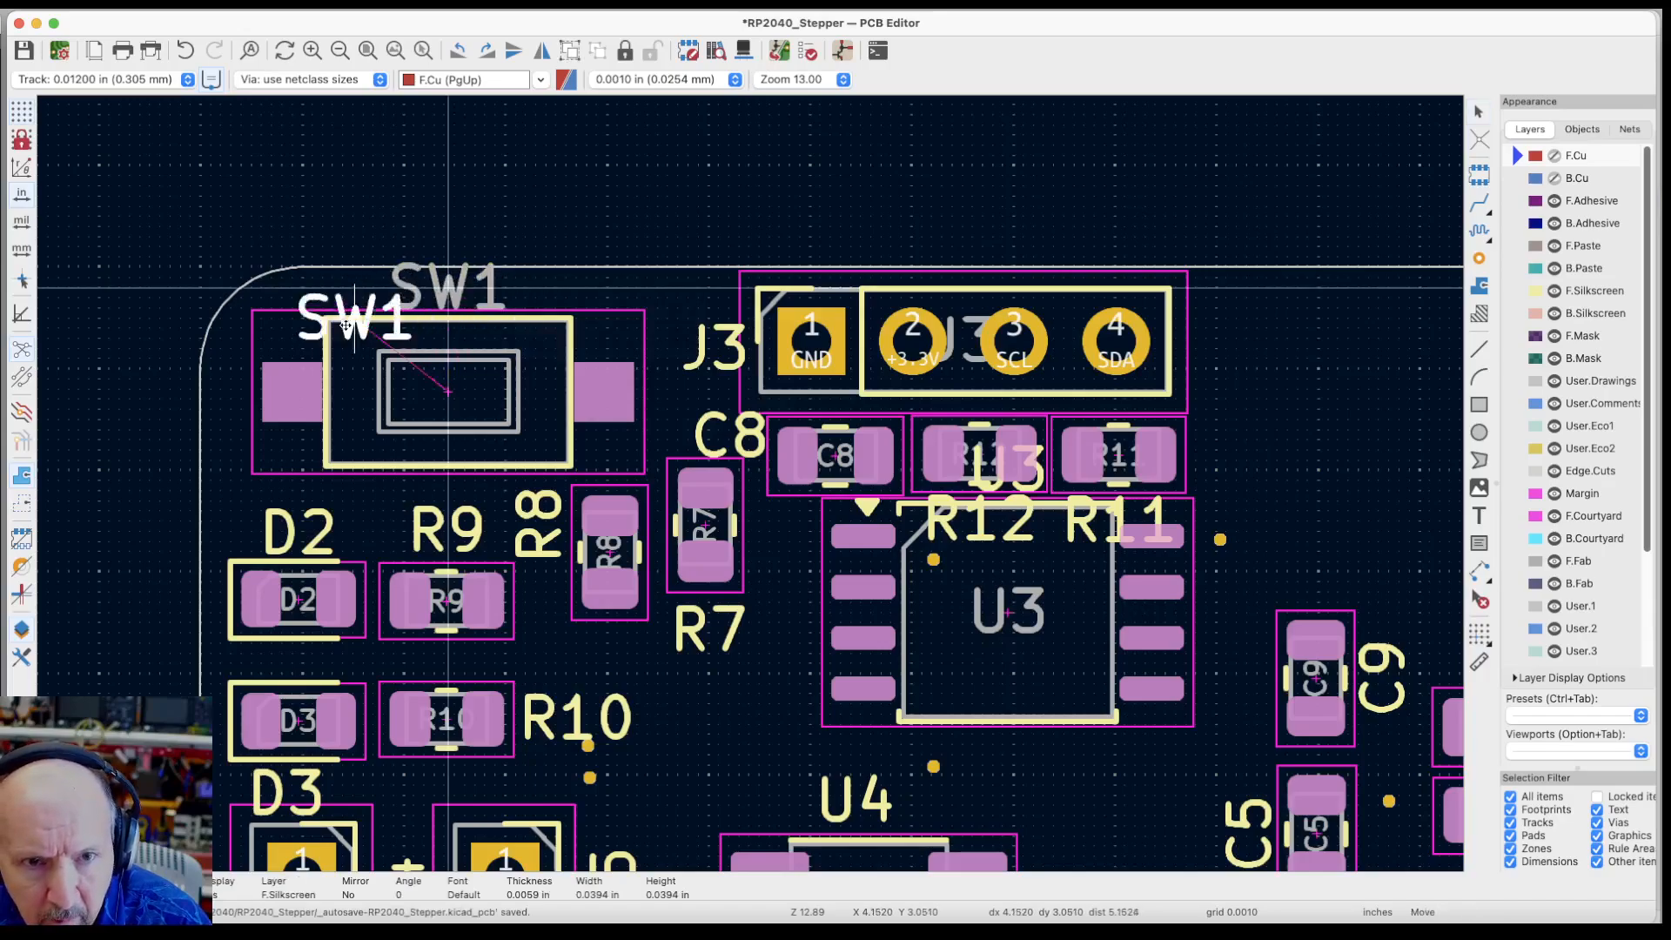
pyautogui.press('r')
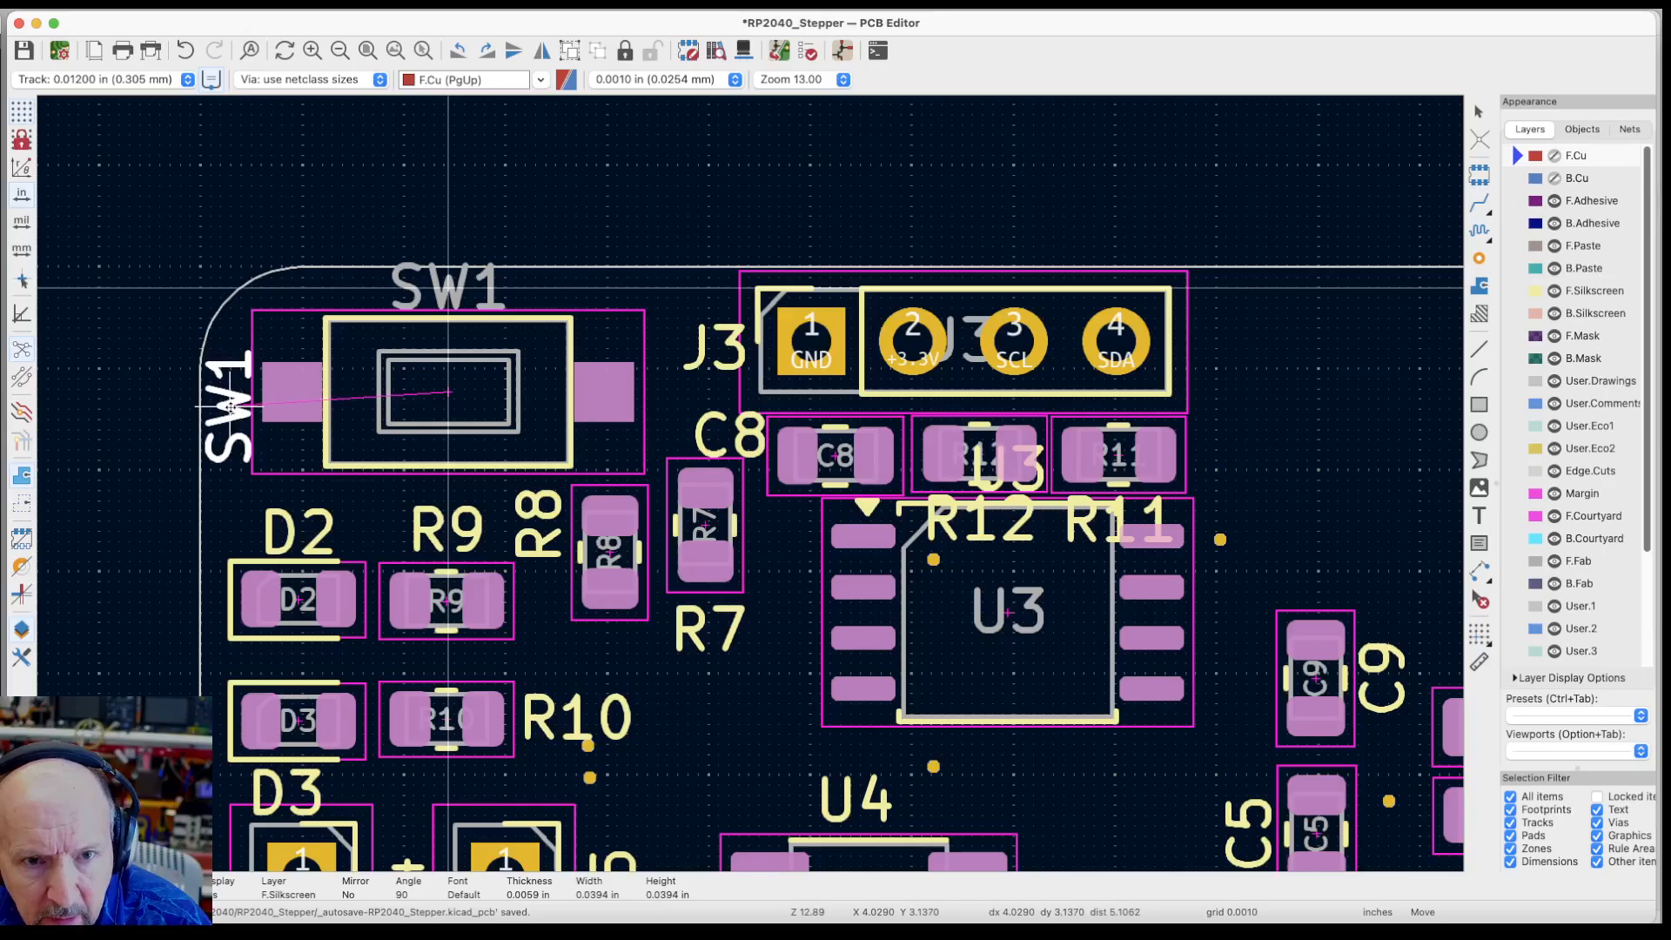
pyautogui.click(235, 409)
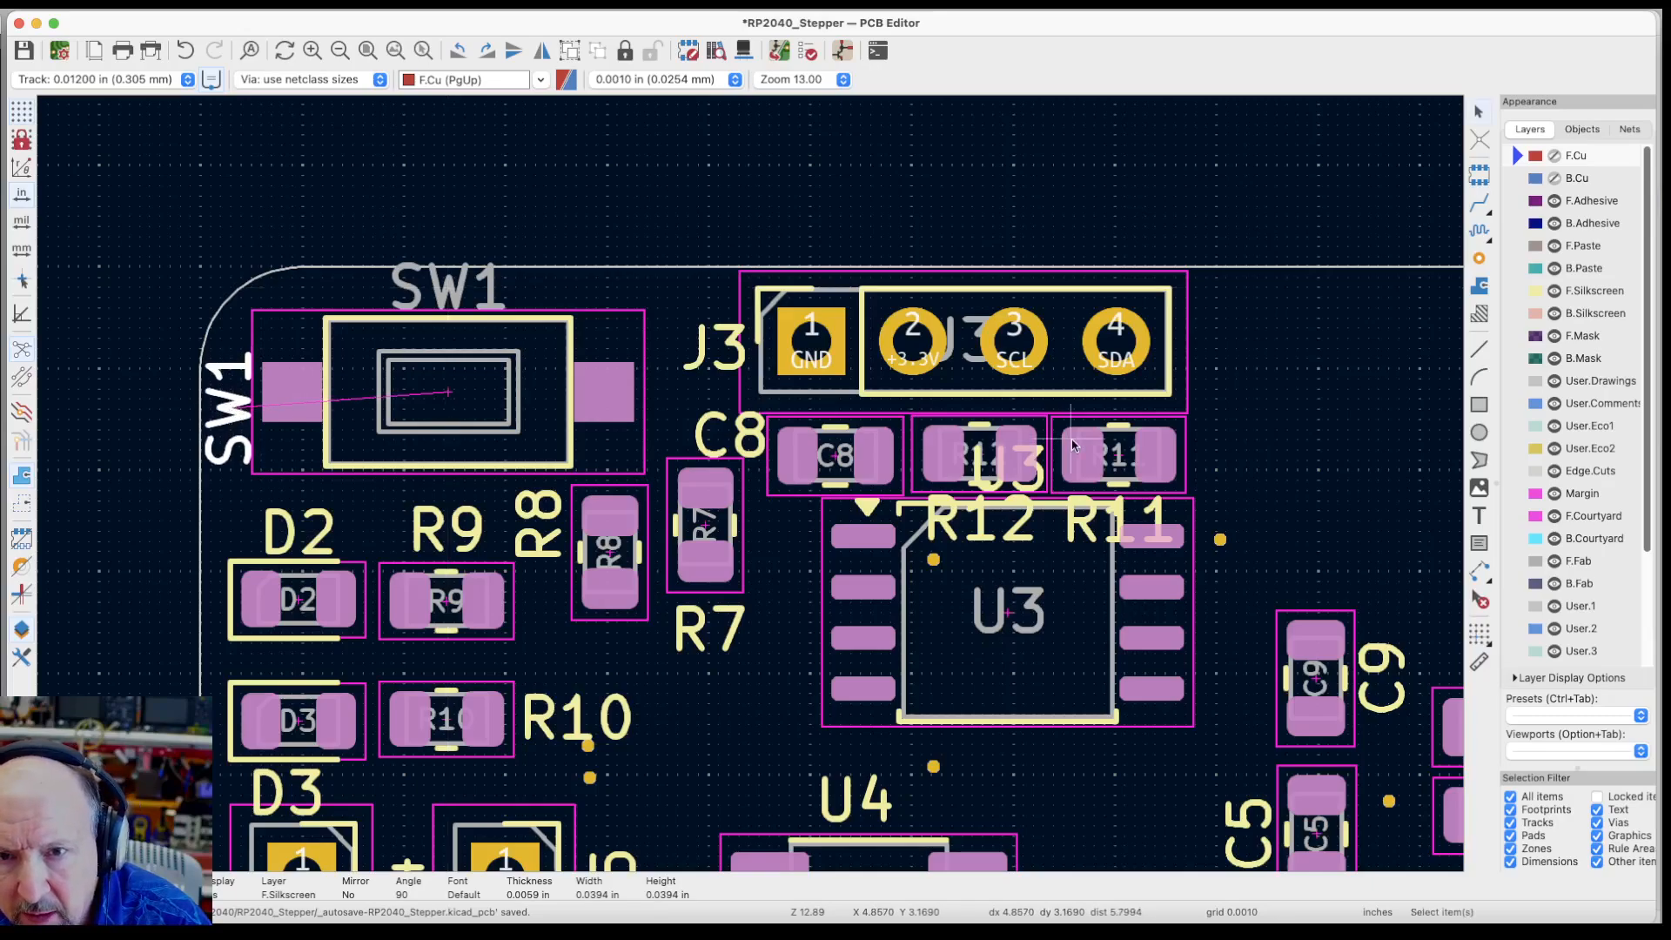
pyautogui.scroll(1, 1073, 446)
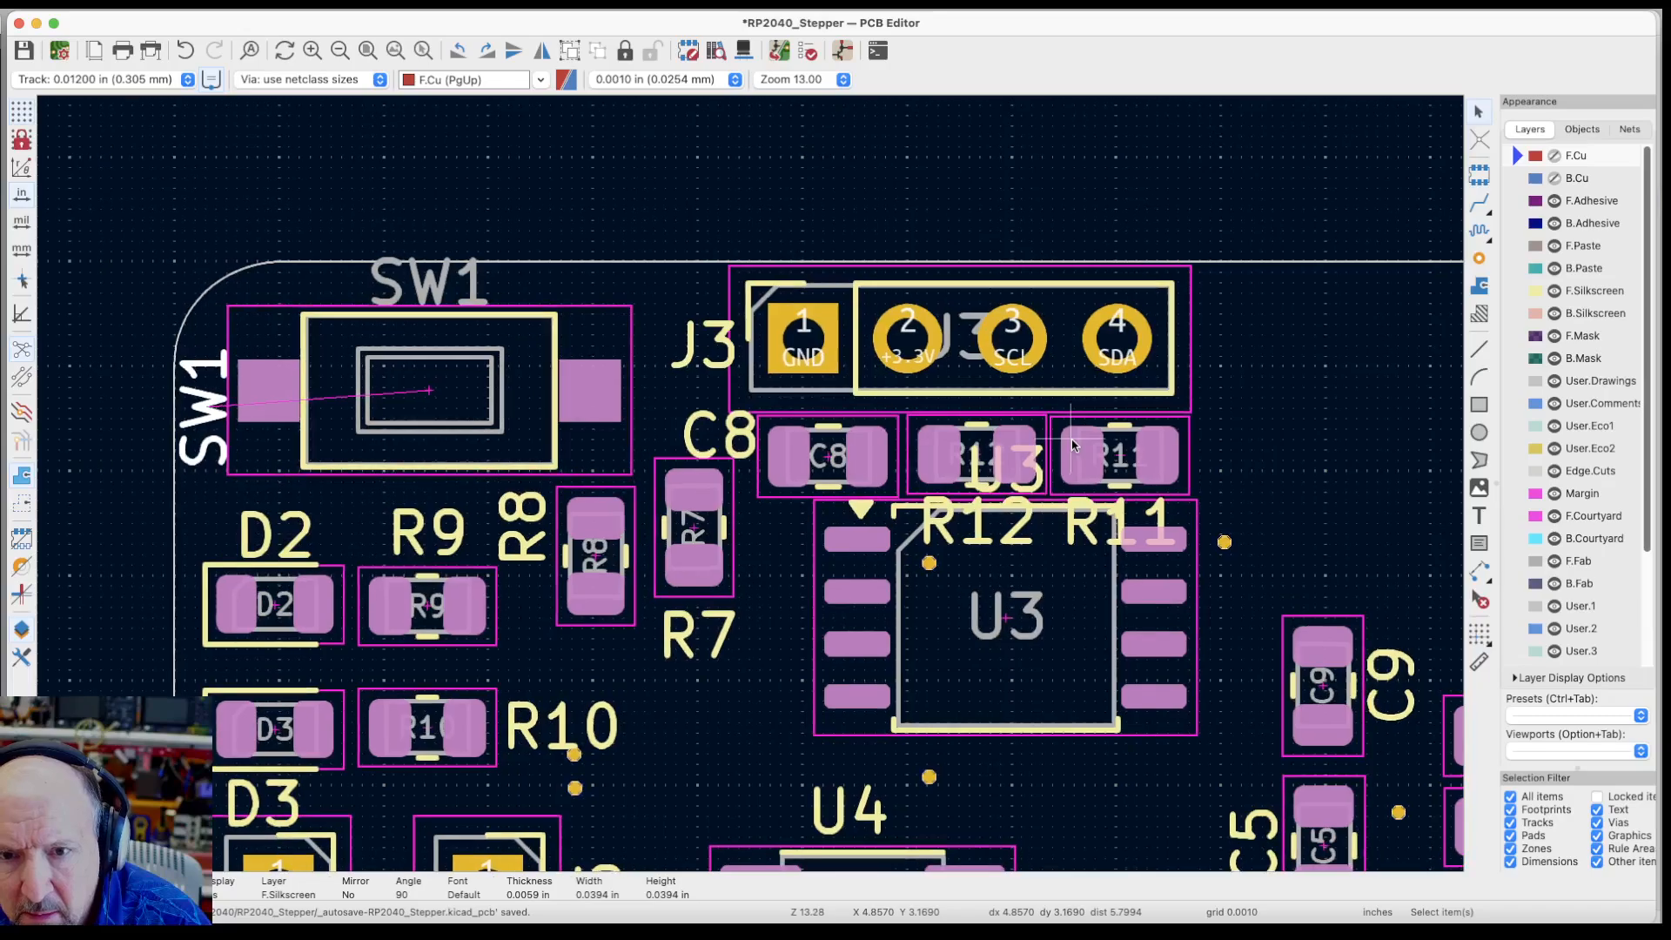
pyautogui.press('Escape')
# Pick the U3 reference label out of the items overlapping R12 and move it below chip U3
pyautogui.click(1012, 474)
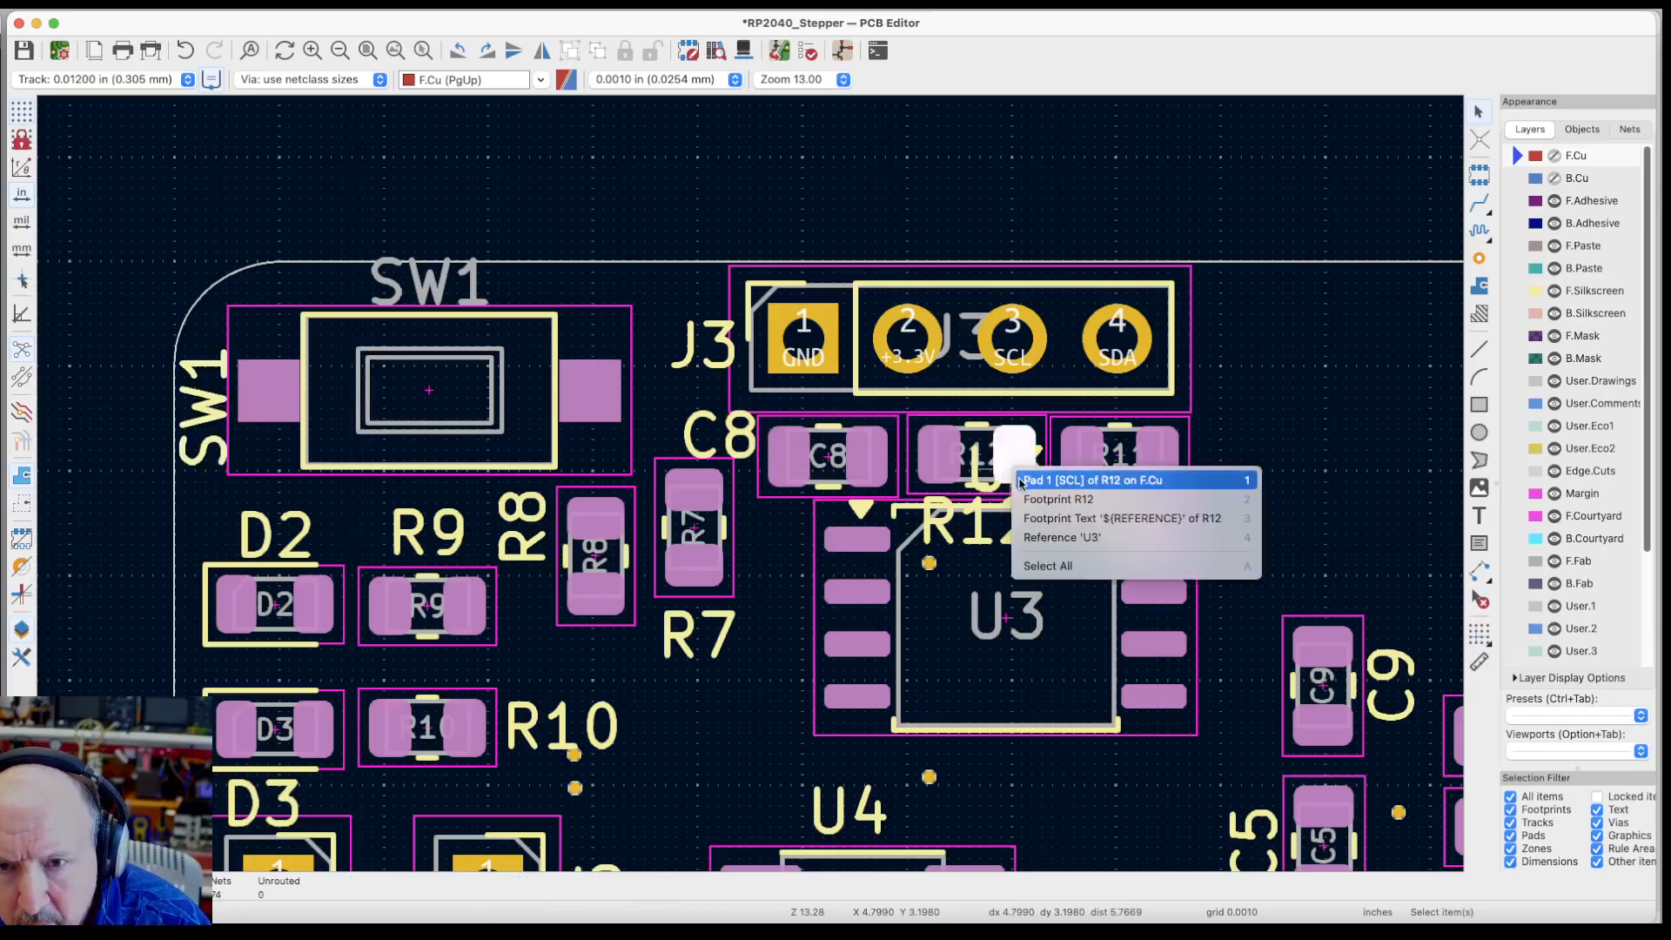
pyautogui.click(1041, 538)
pyautogui.press('m')
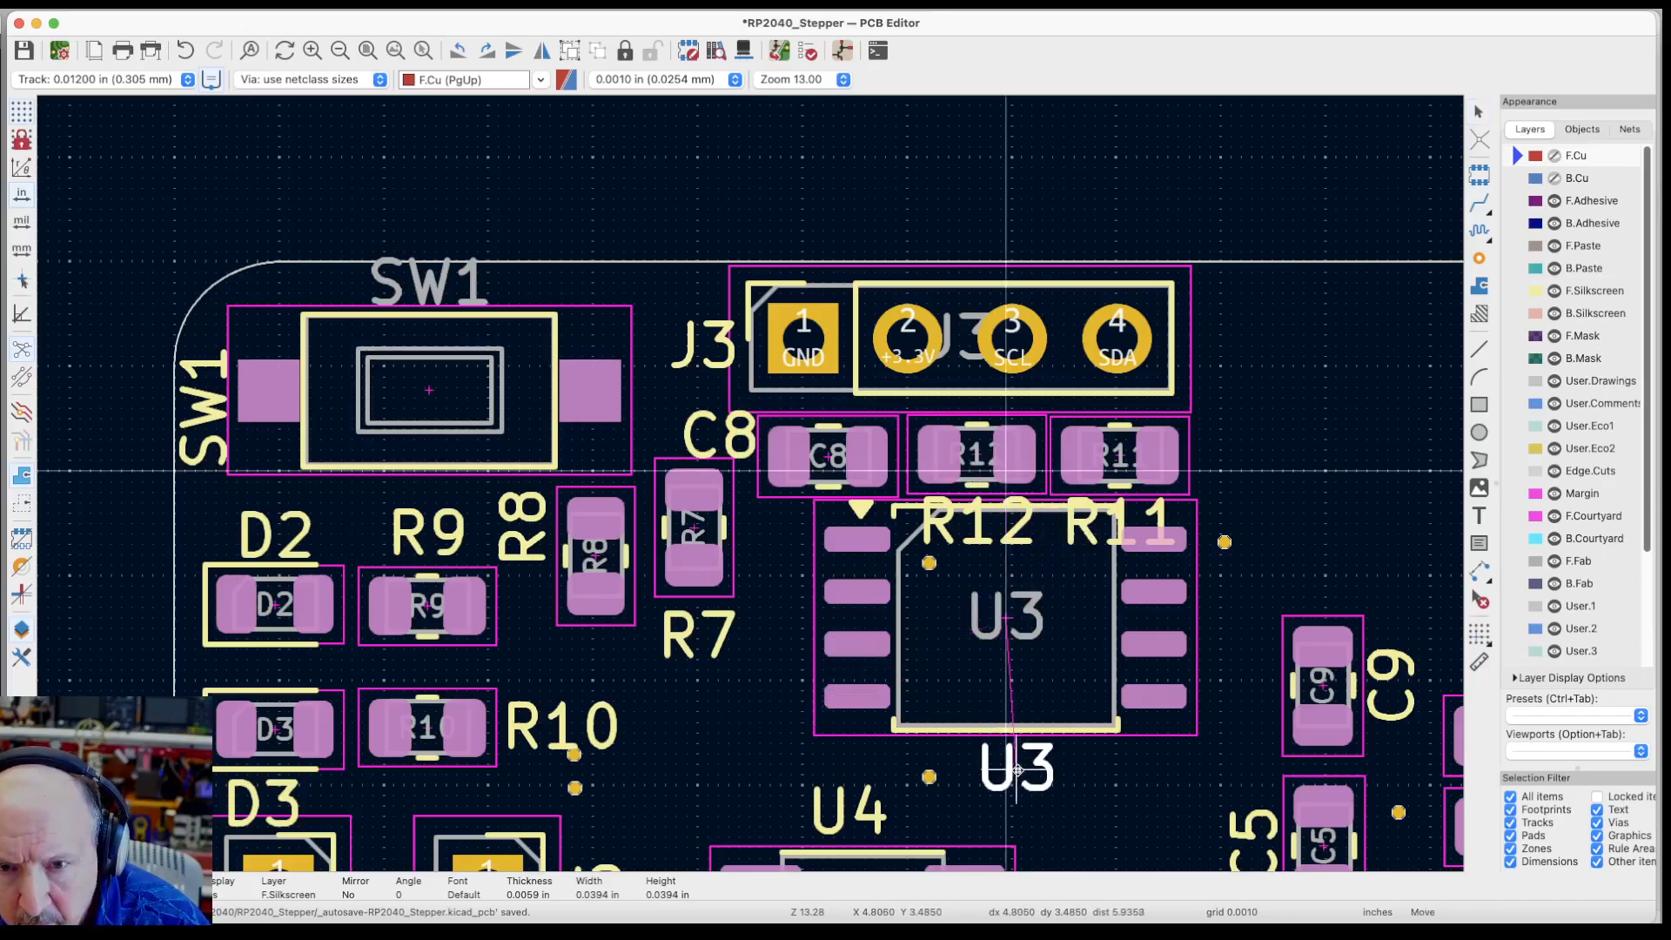
pyautogui.click(1014, 768)
pyautogui.press('Escape')
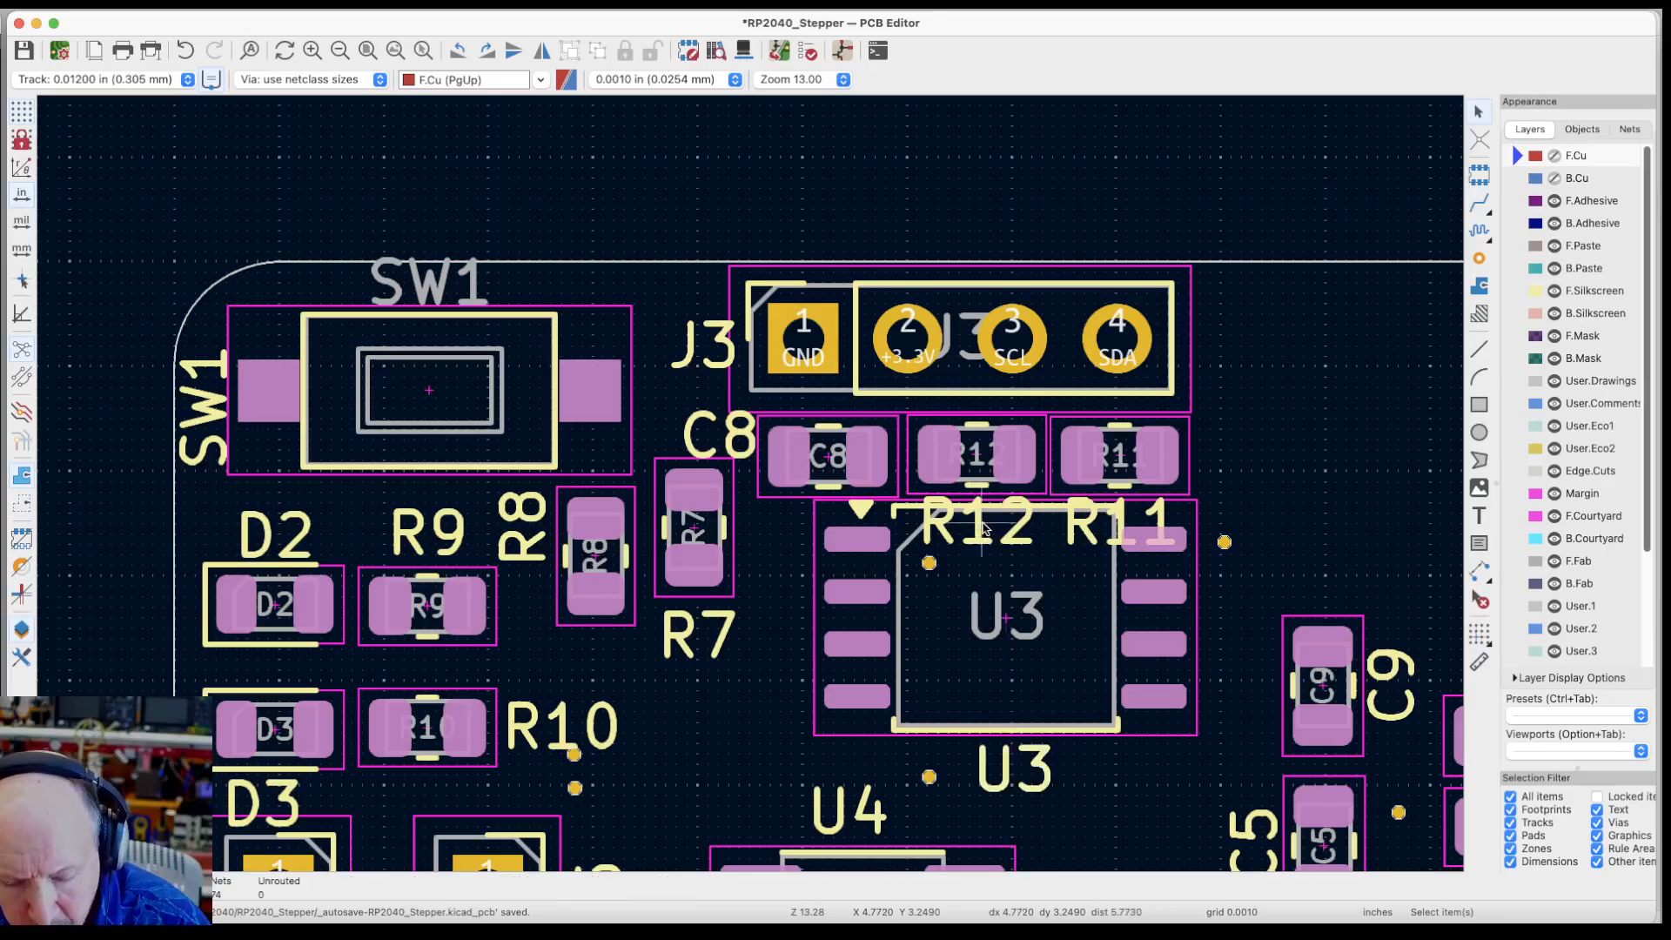
# Move the R12 reference label off U3 to the open area at the upper right of resistor R11
pyautogui.click(984, 528)
pyautogui.click(979, 519)
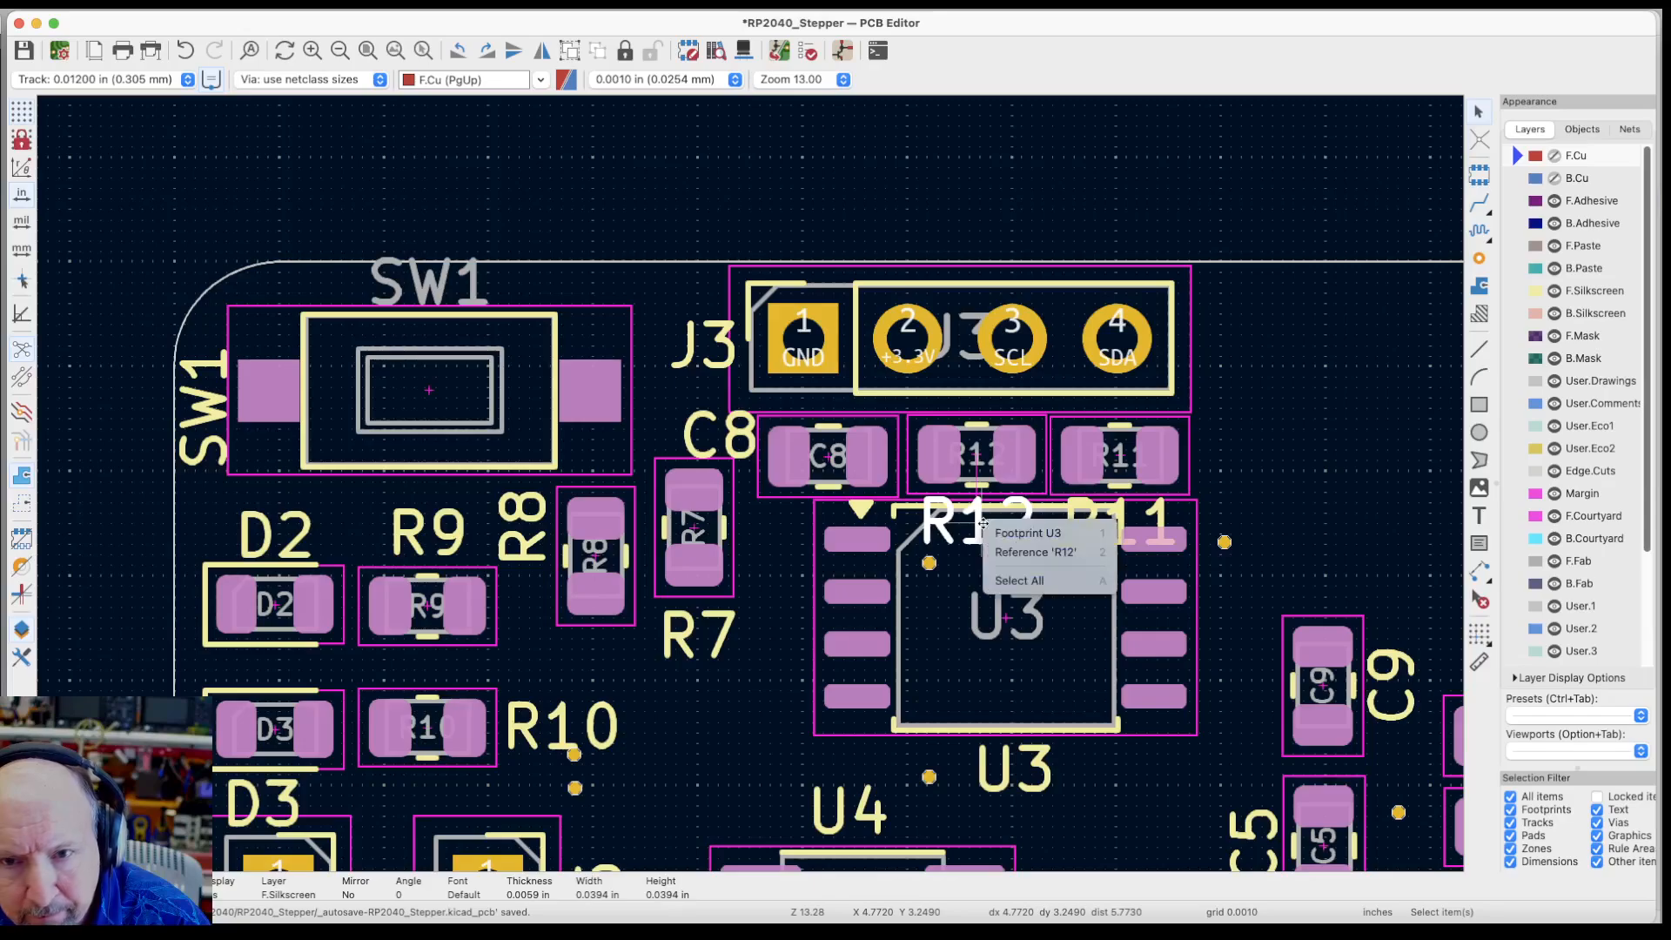
pyautogui.click(1006, 554)
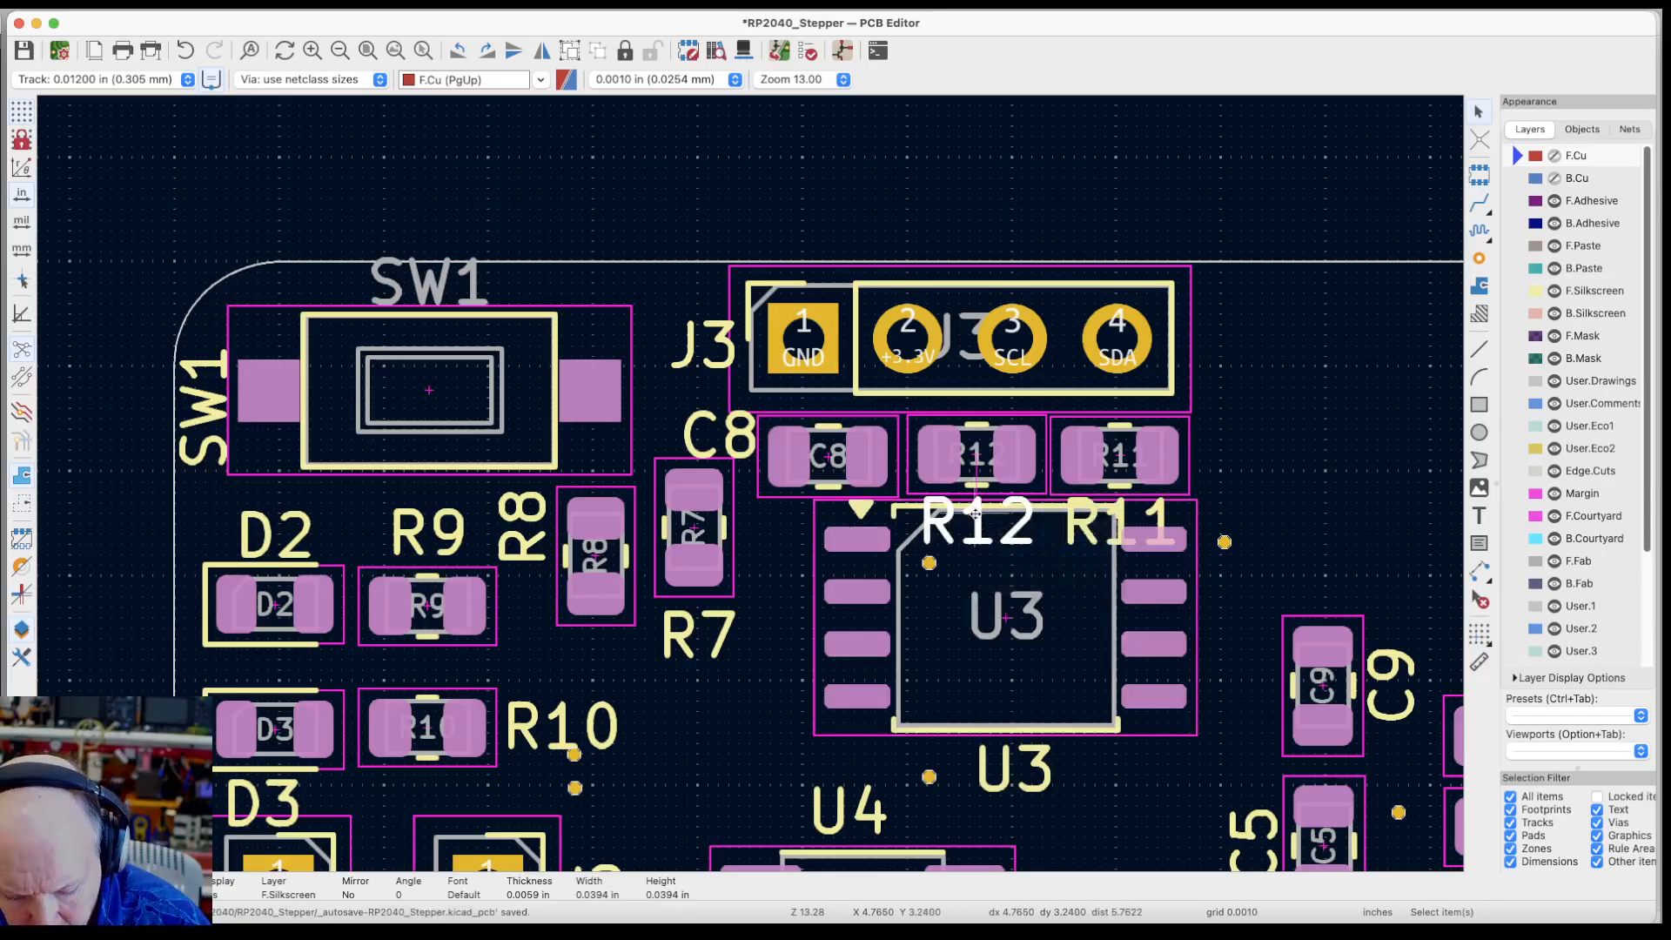
pyautogui.press('m')
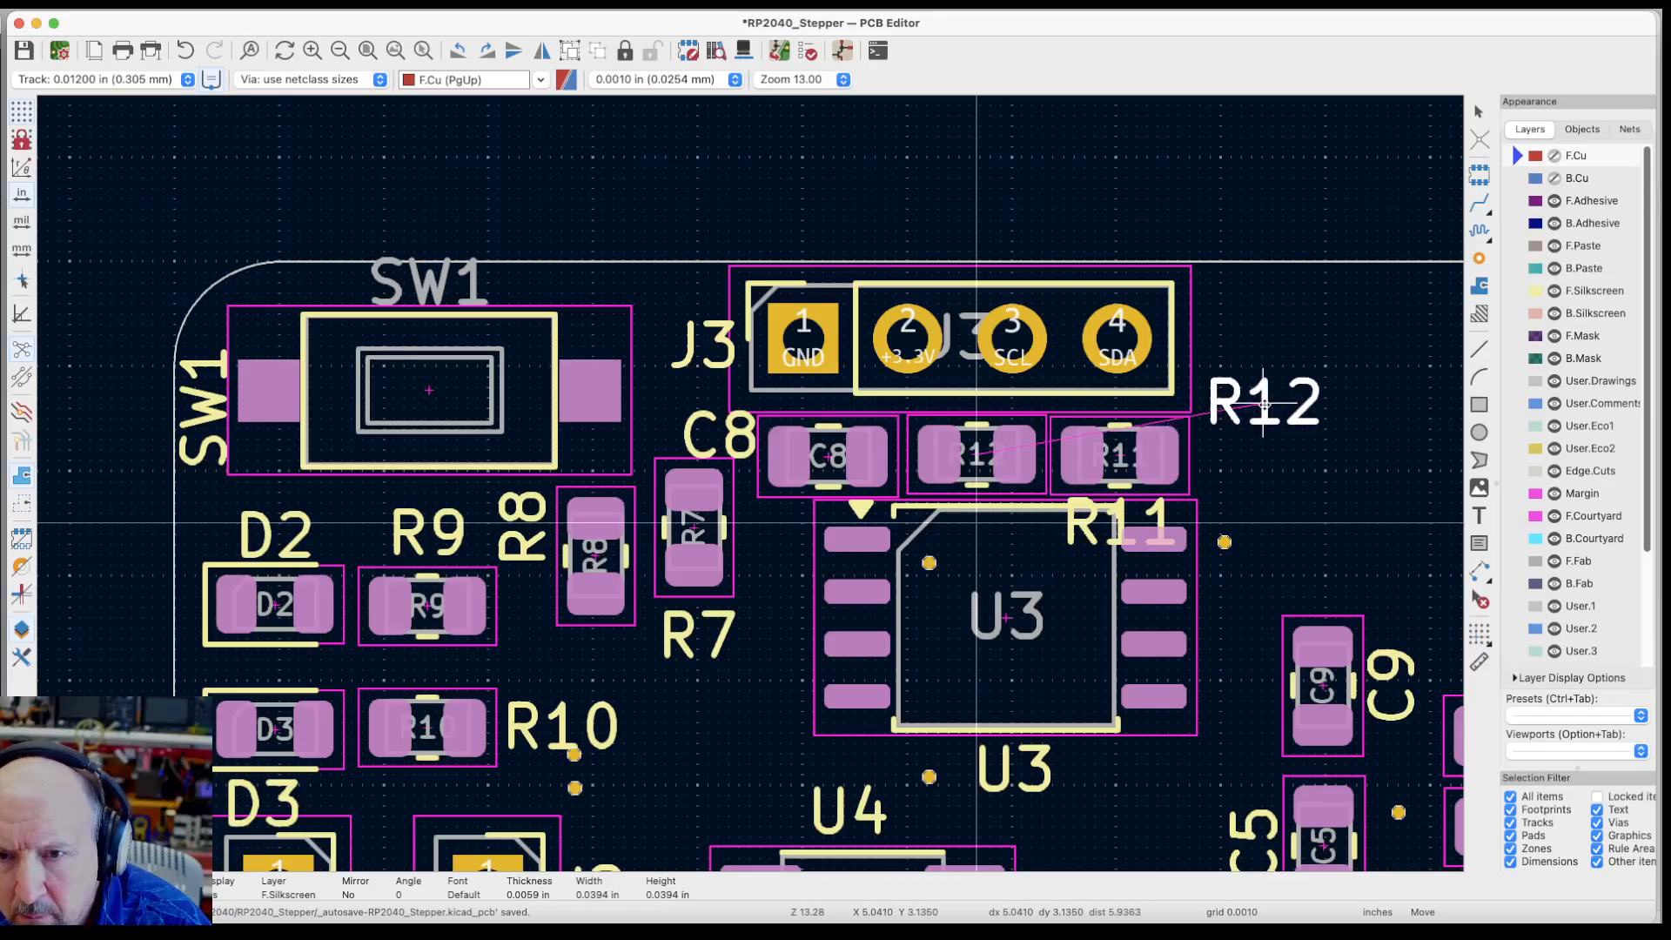
pyautogui.click(1262, 396)
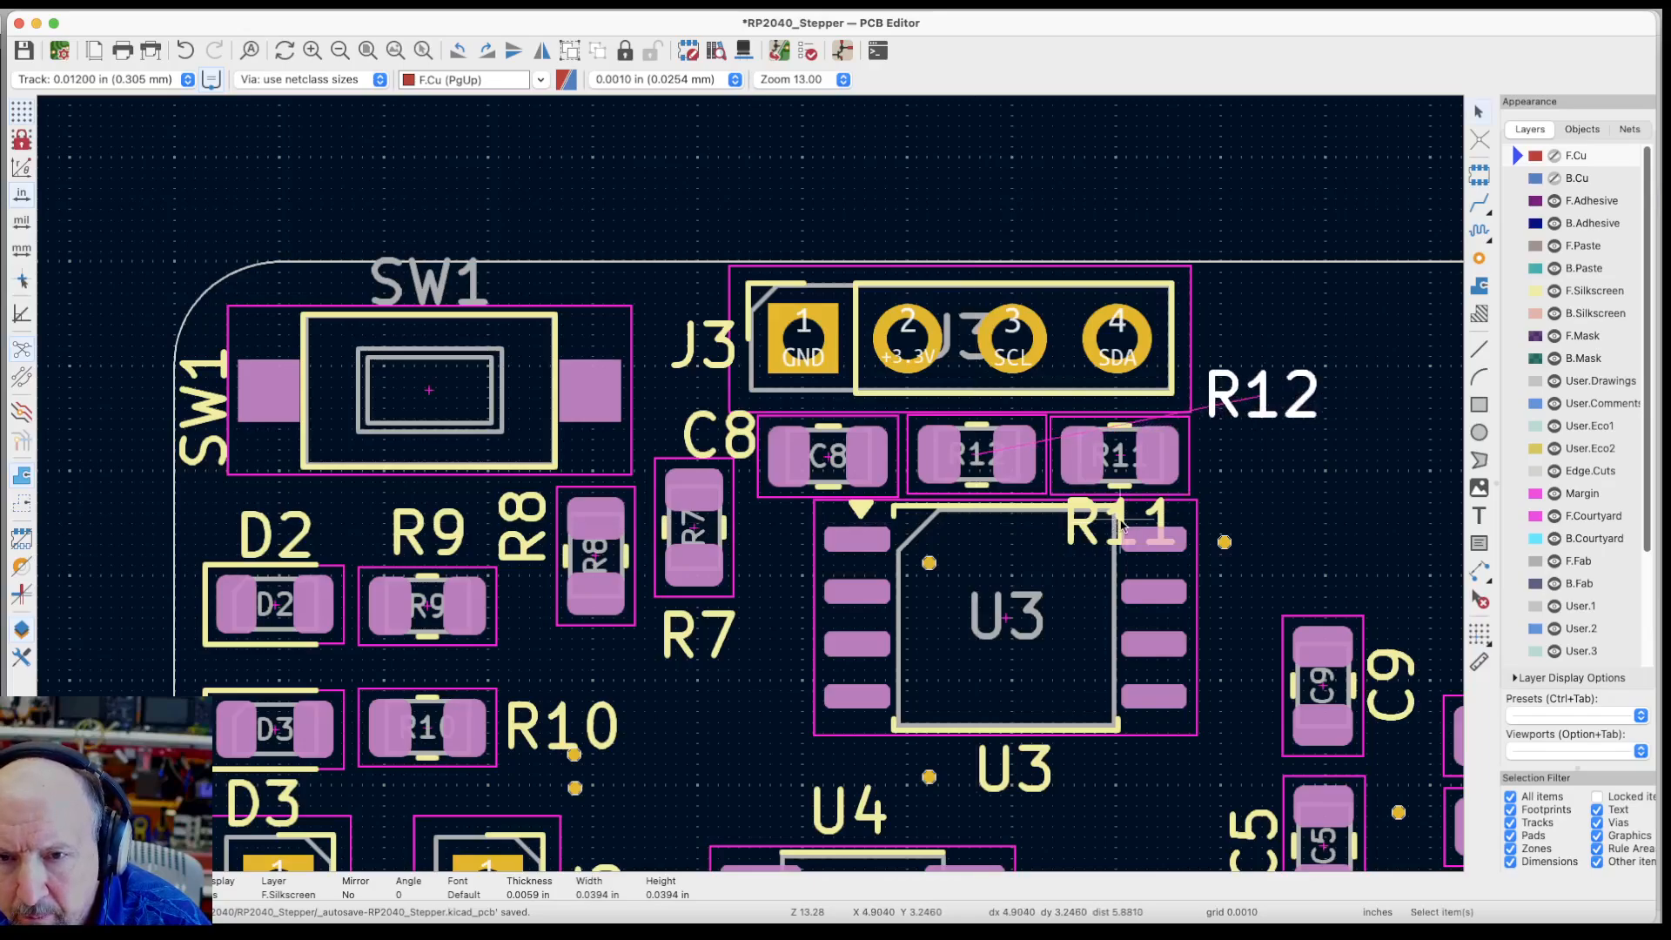
pyautogui.press('Escape')
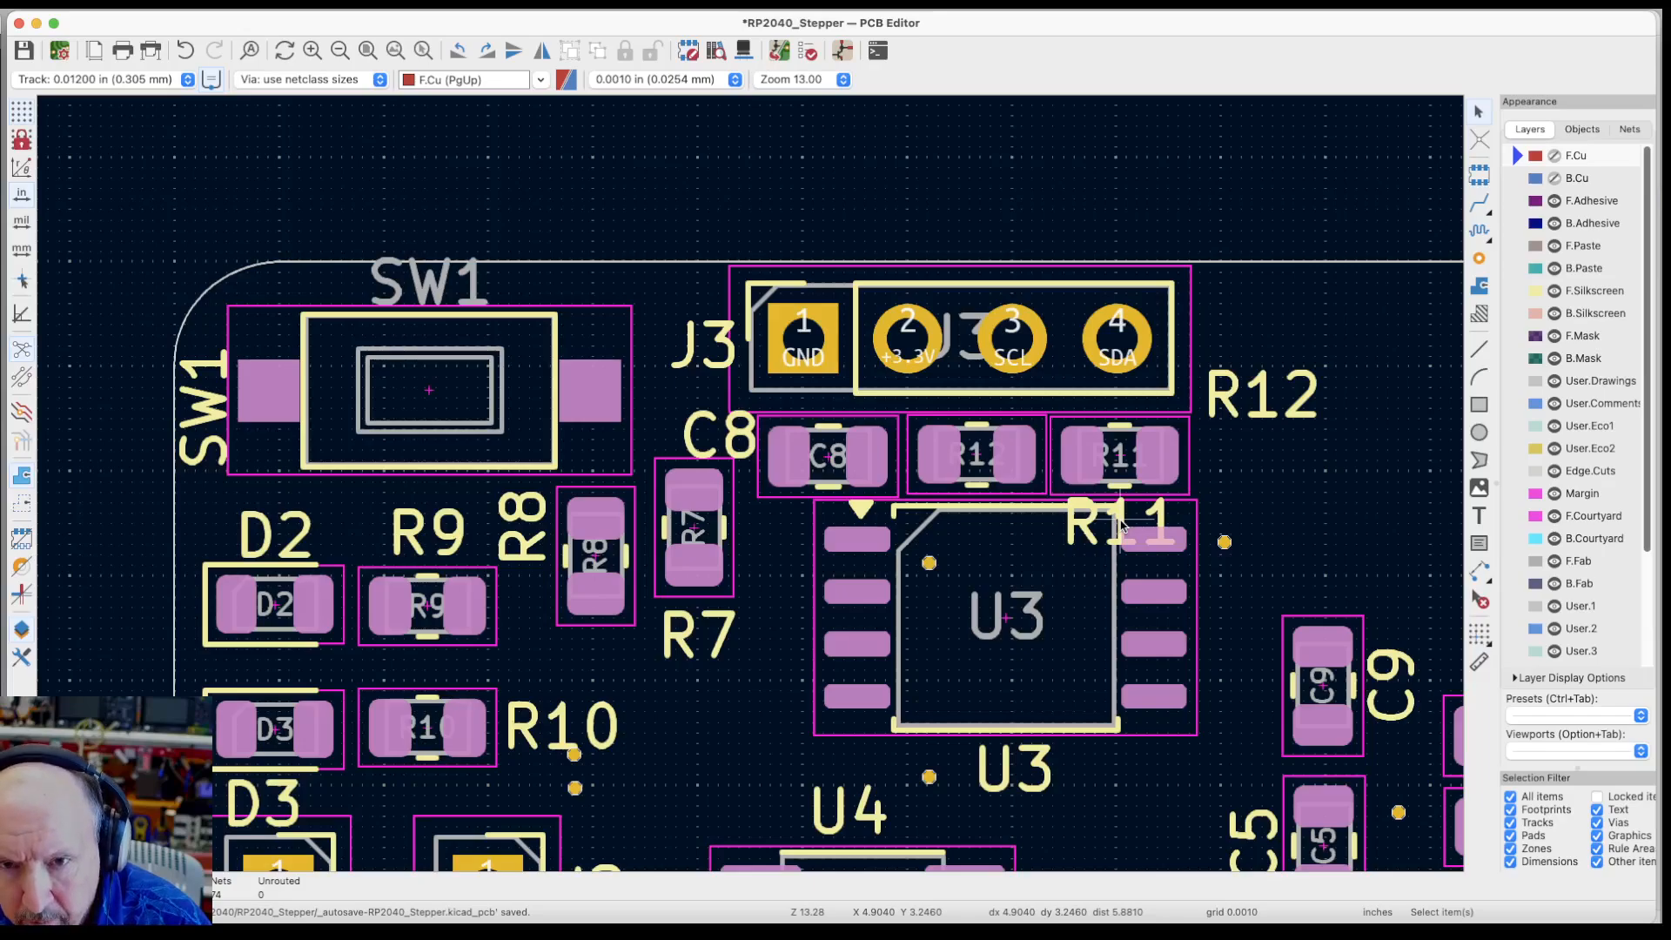
# Move the R11 reference label off U3 to the right of resistor R11, directly below the R12 label
pyautogui.click(1123, 525)
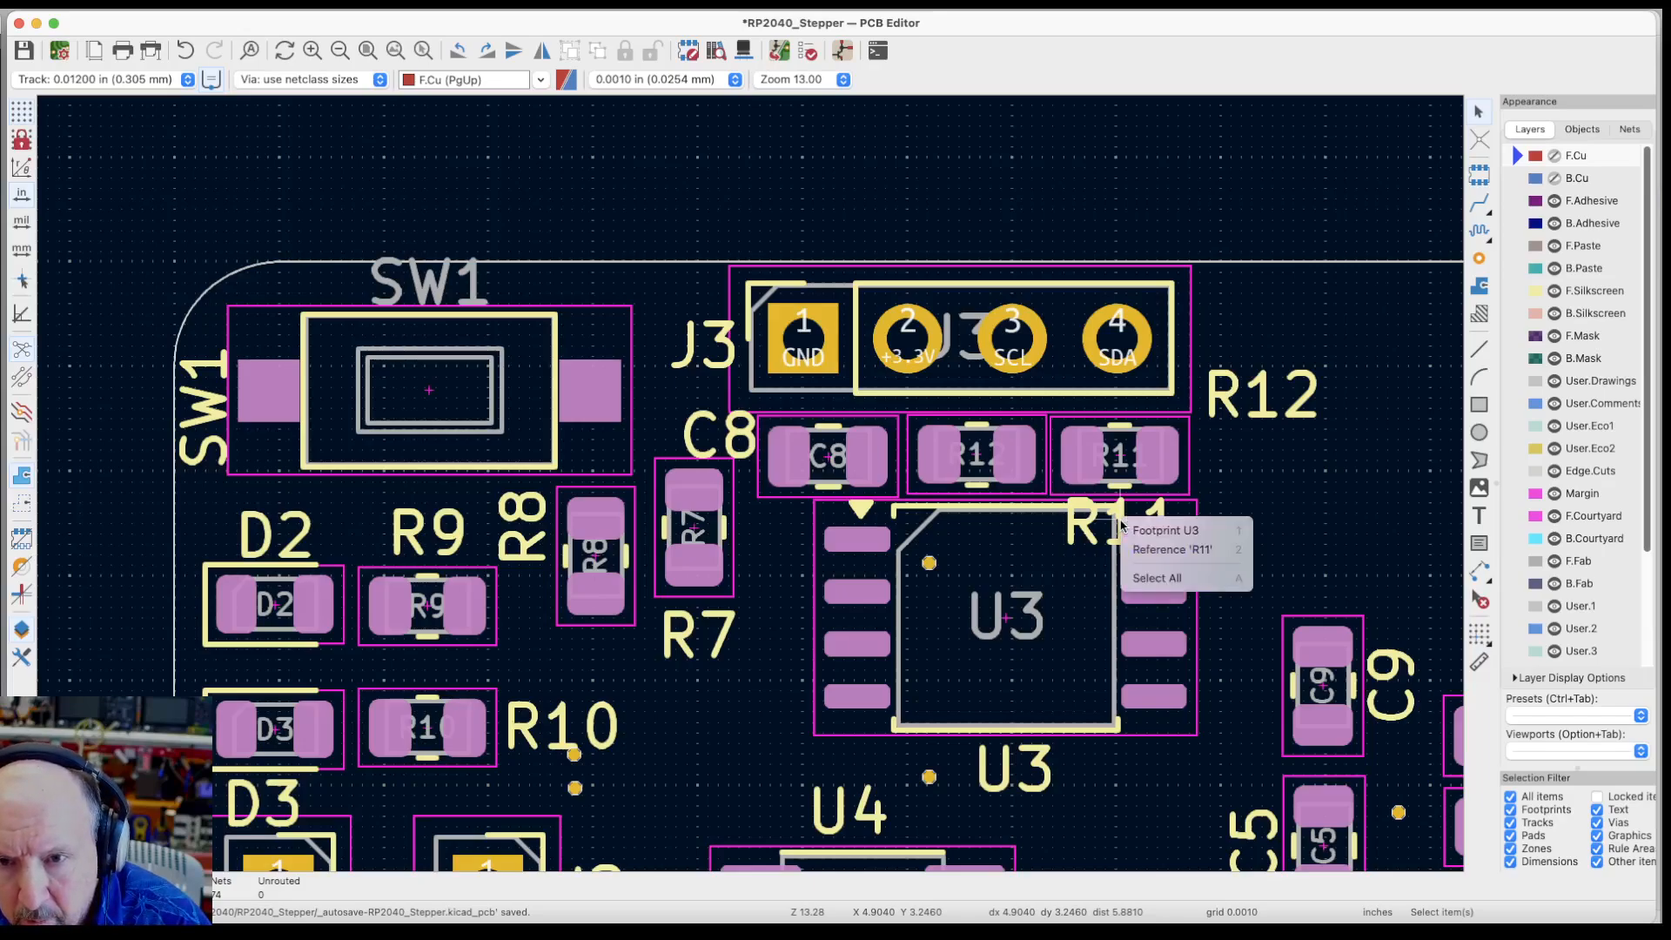
pyautogui.click(1171, 549)
pyautogui.press('m')
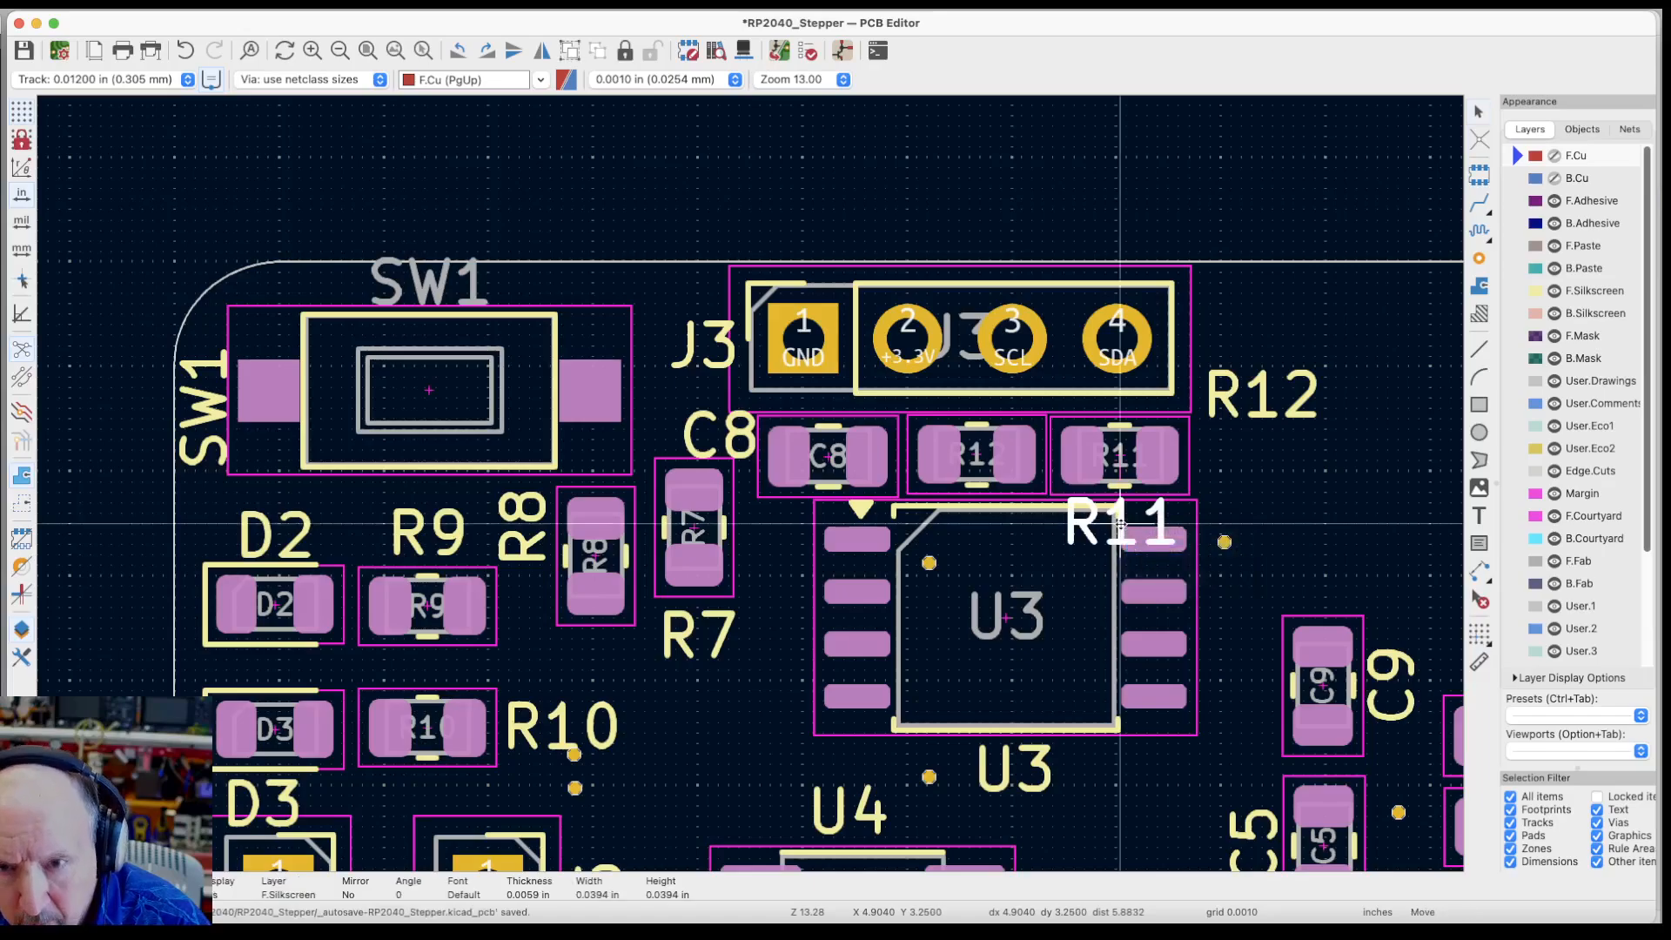
pyautogui.click(1257, 458)
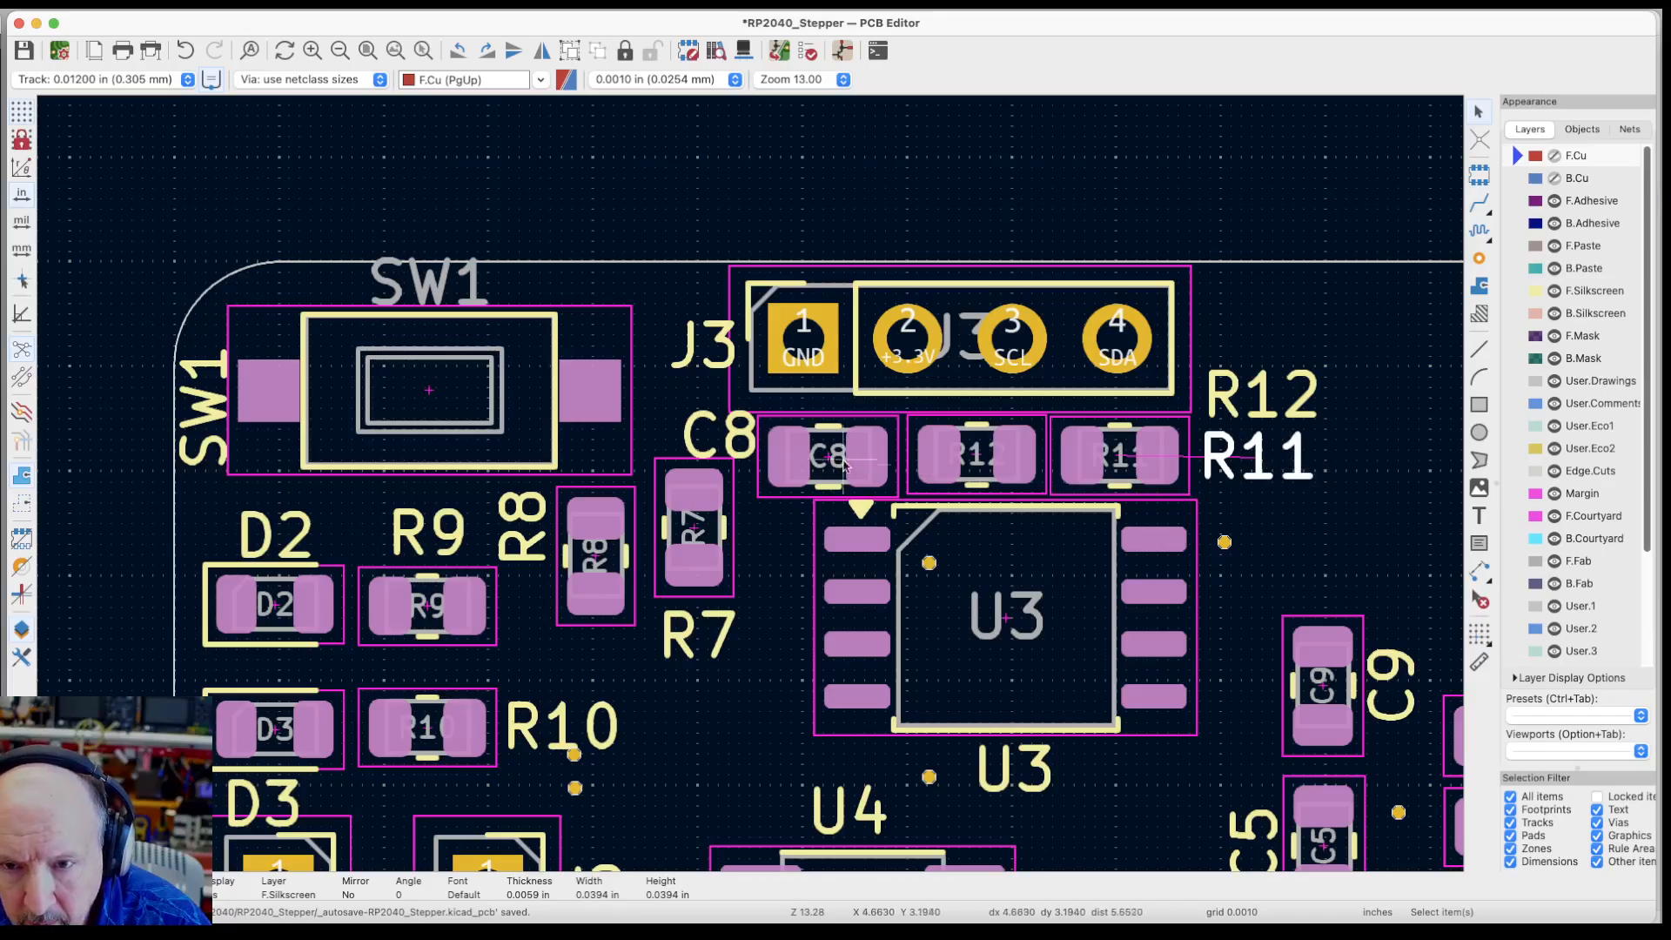
pyautogui.scroll(-3, 722, 444)
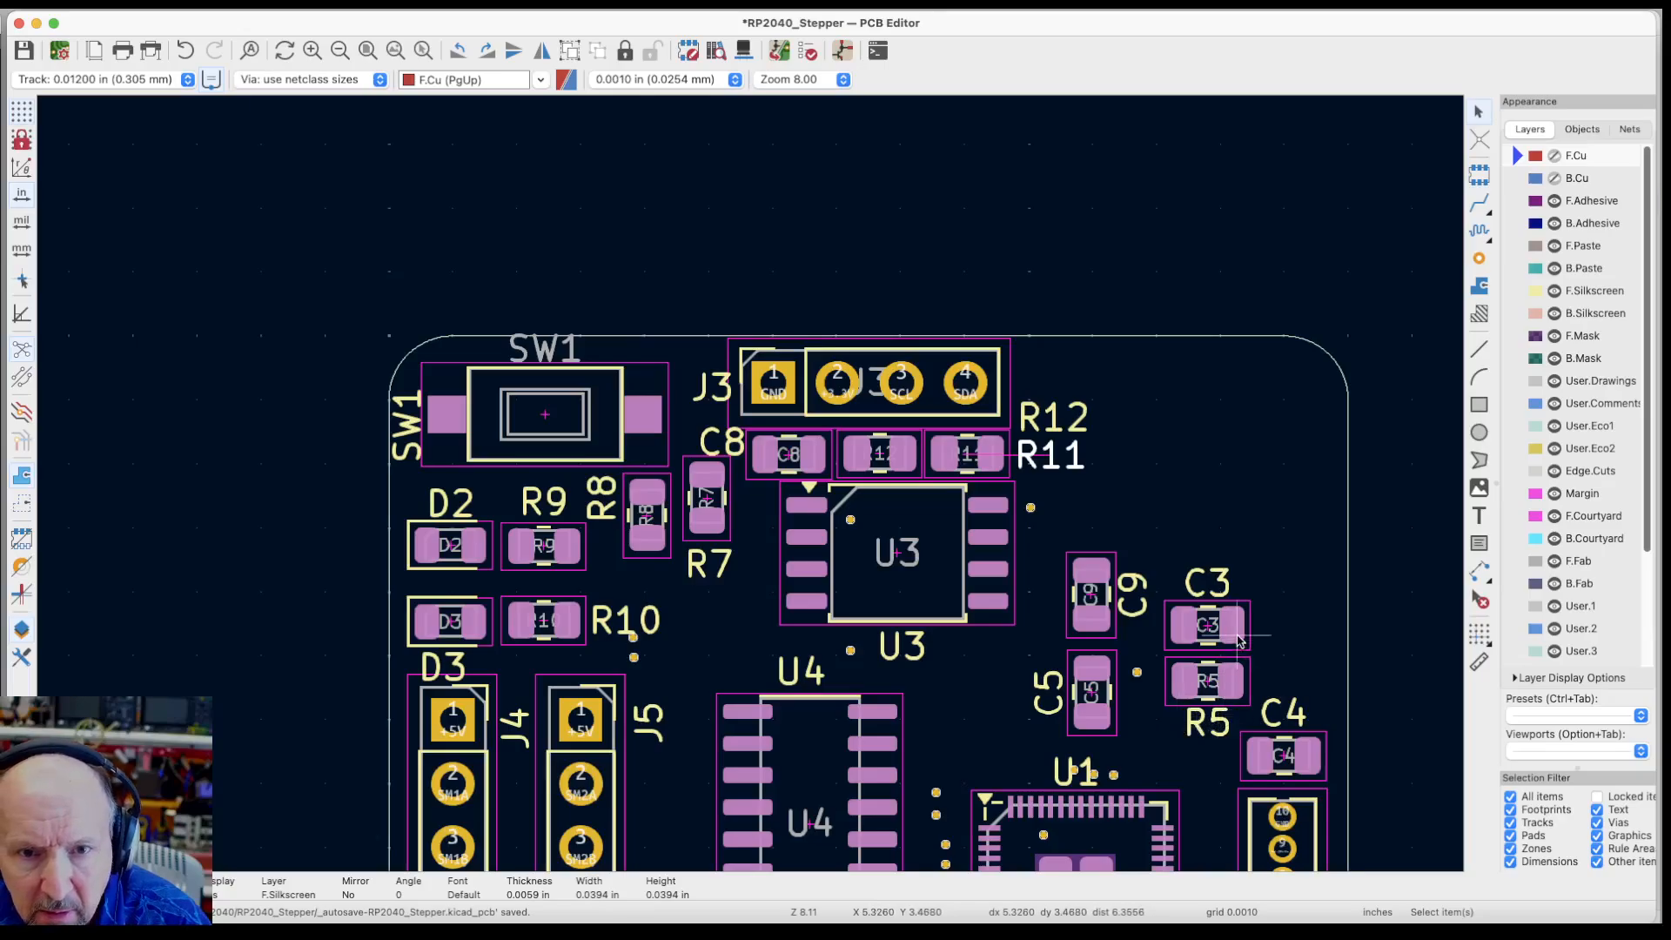
# Run the design rules check on the board with zones refilled beforehand
pyautogui.scroll(-2, 1252, 559)
pyautogui.scroll(-3, 627, 440)
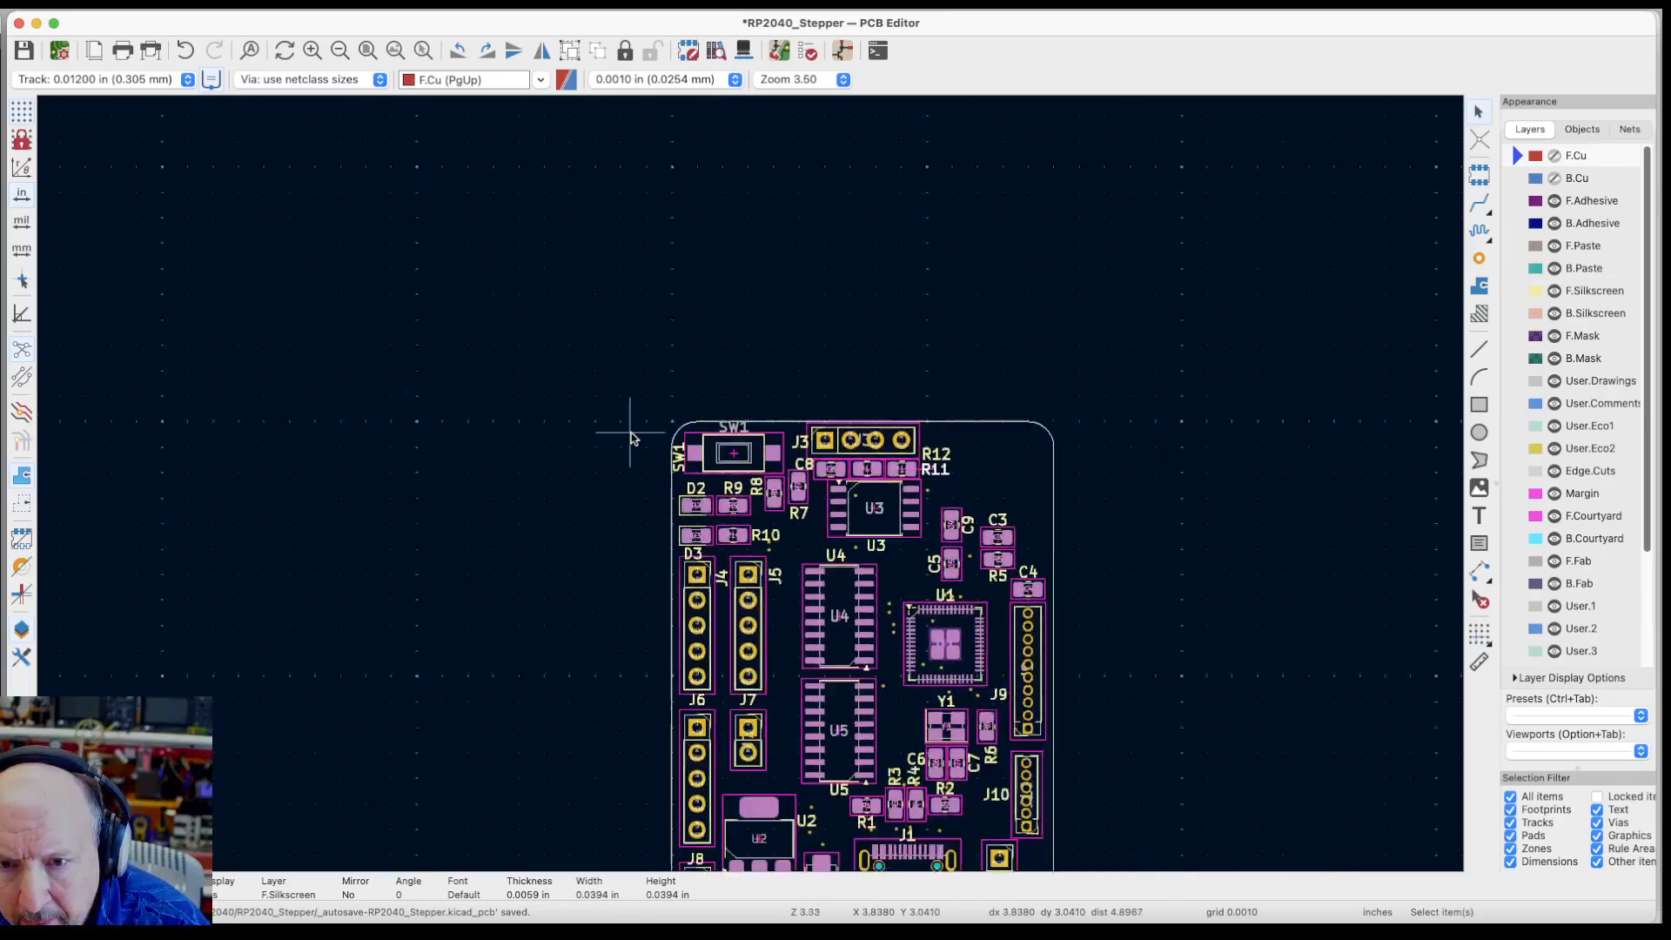
pyautogui.scroll(3, 1030, 799)
pyautogui.scroll(2, 1033, 804)
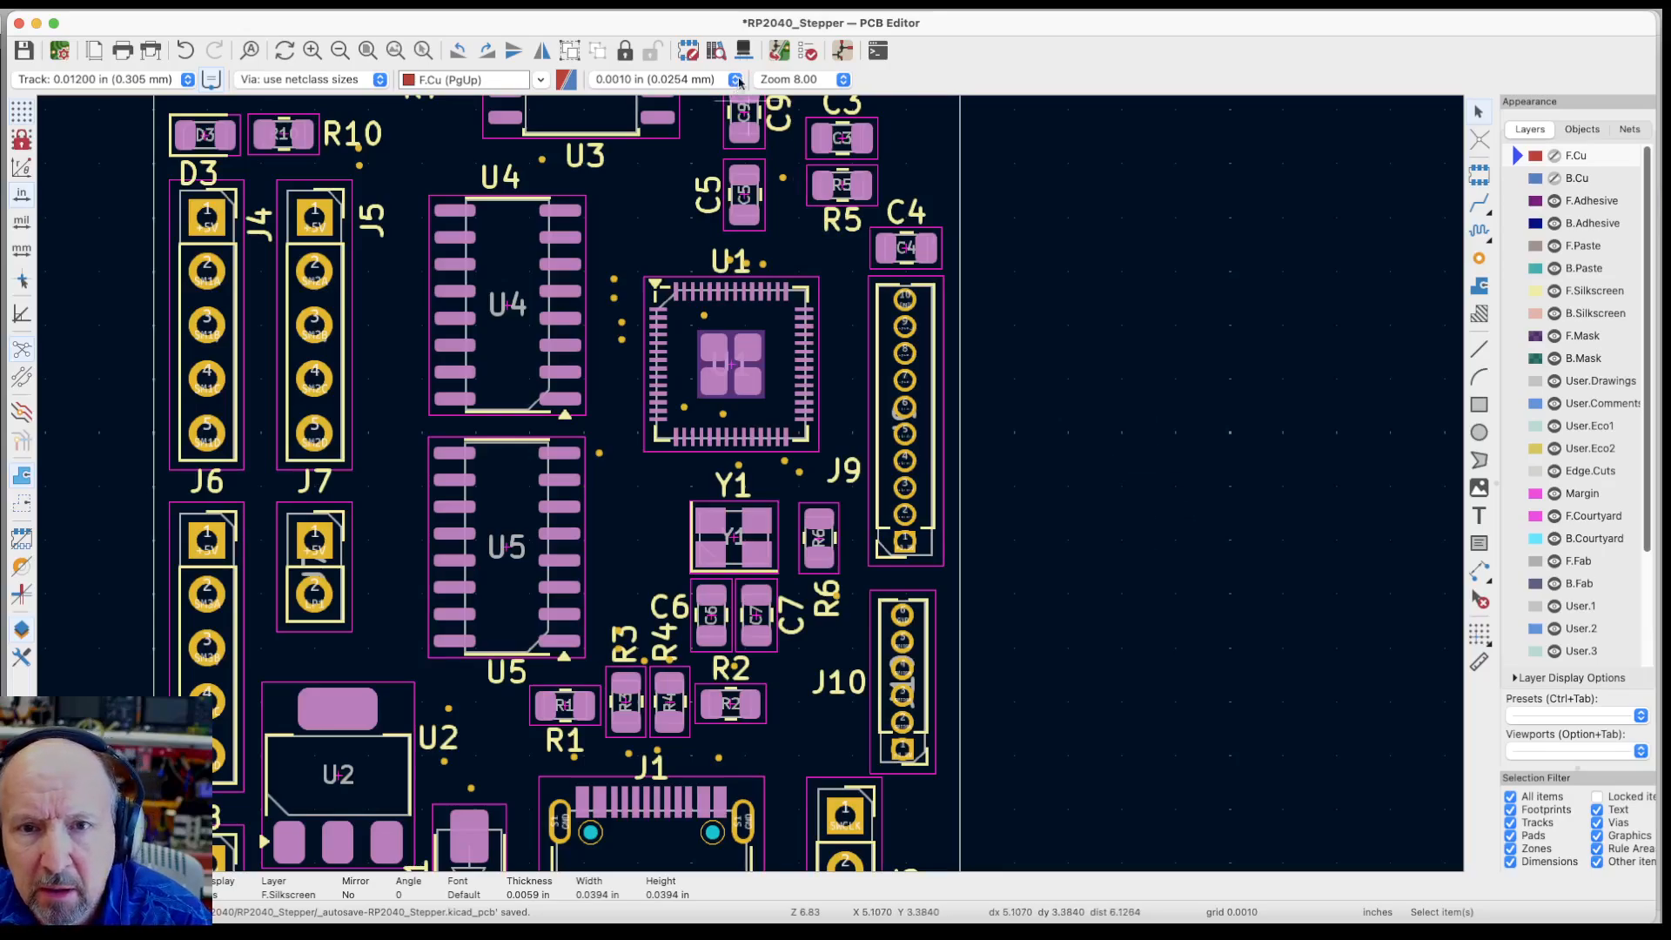
pyautogui.click(808, 53)
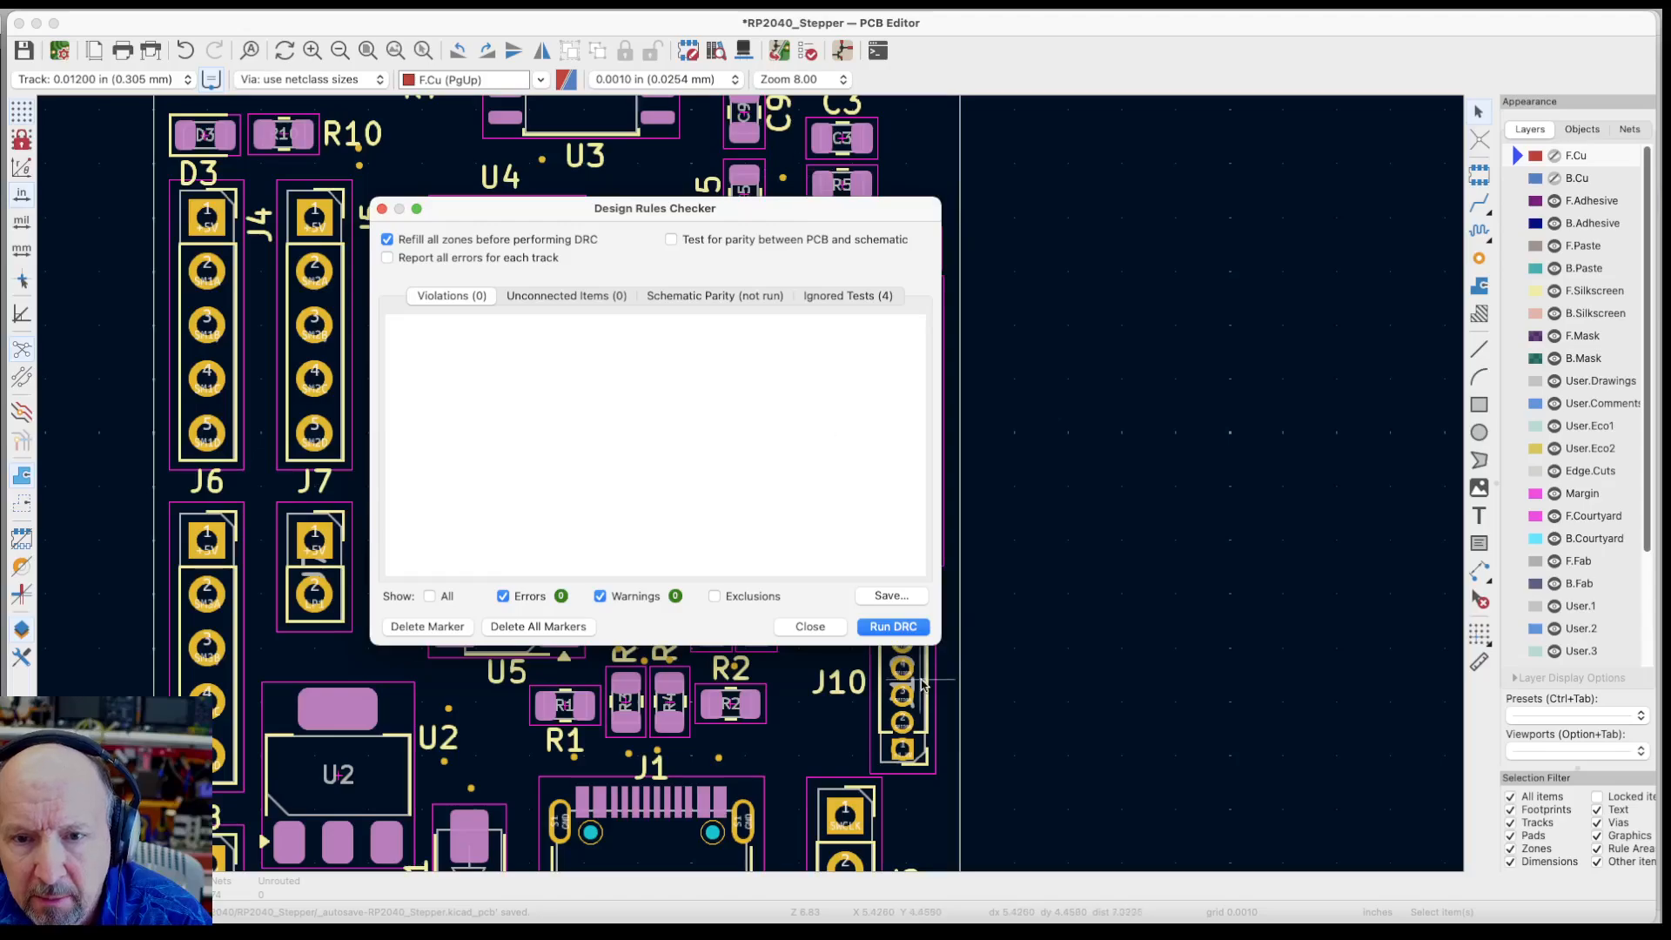
pyautogui.click(896, 627)
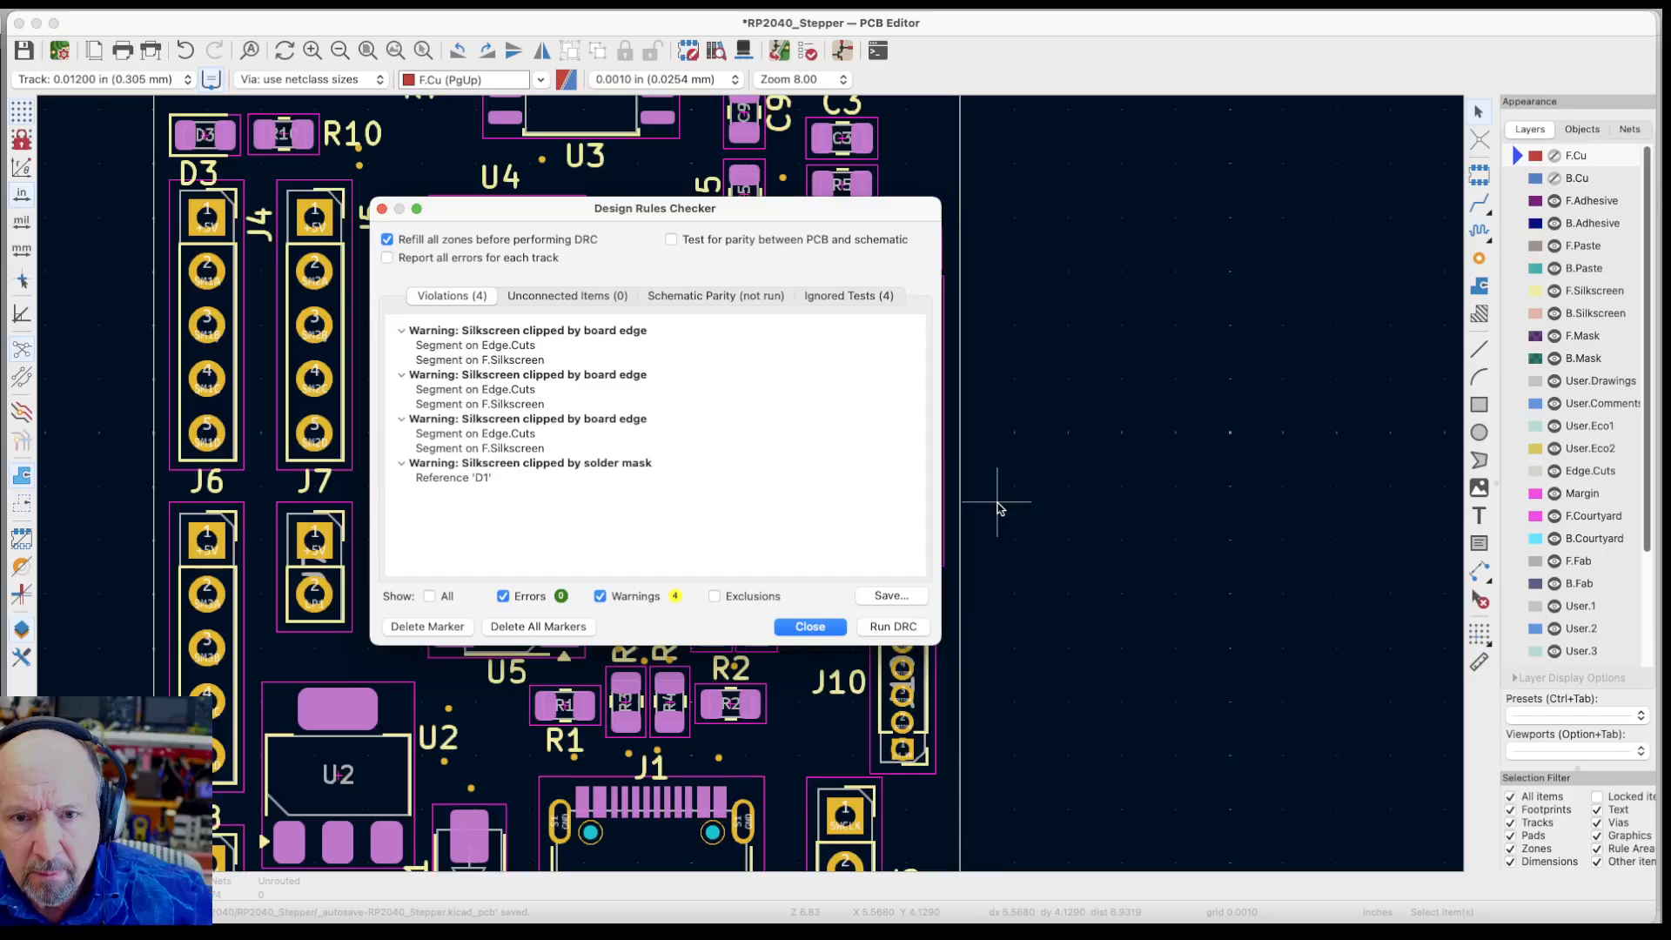
# Examine the silkscreen violations at the board edge and on reference D1, then close the design rules report
pyautogui.click(462, 347)
pyautogui.moveTo(695, 226); pyautogui.dragTo(488, 267)
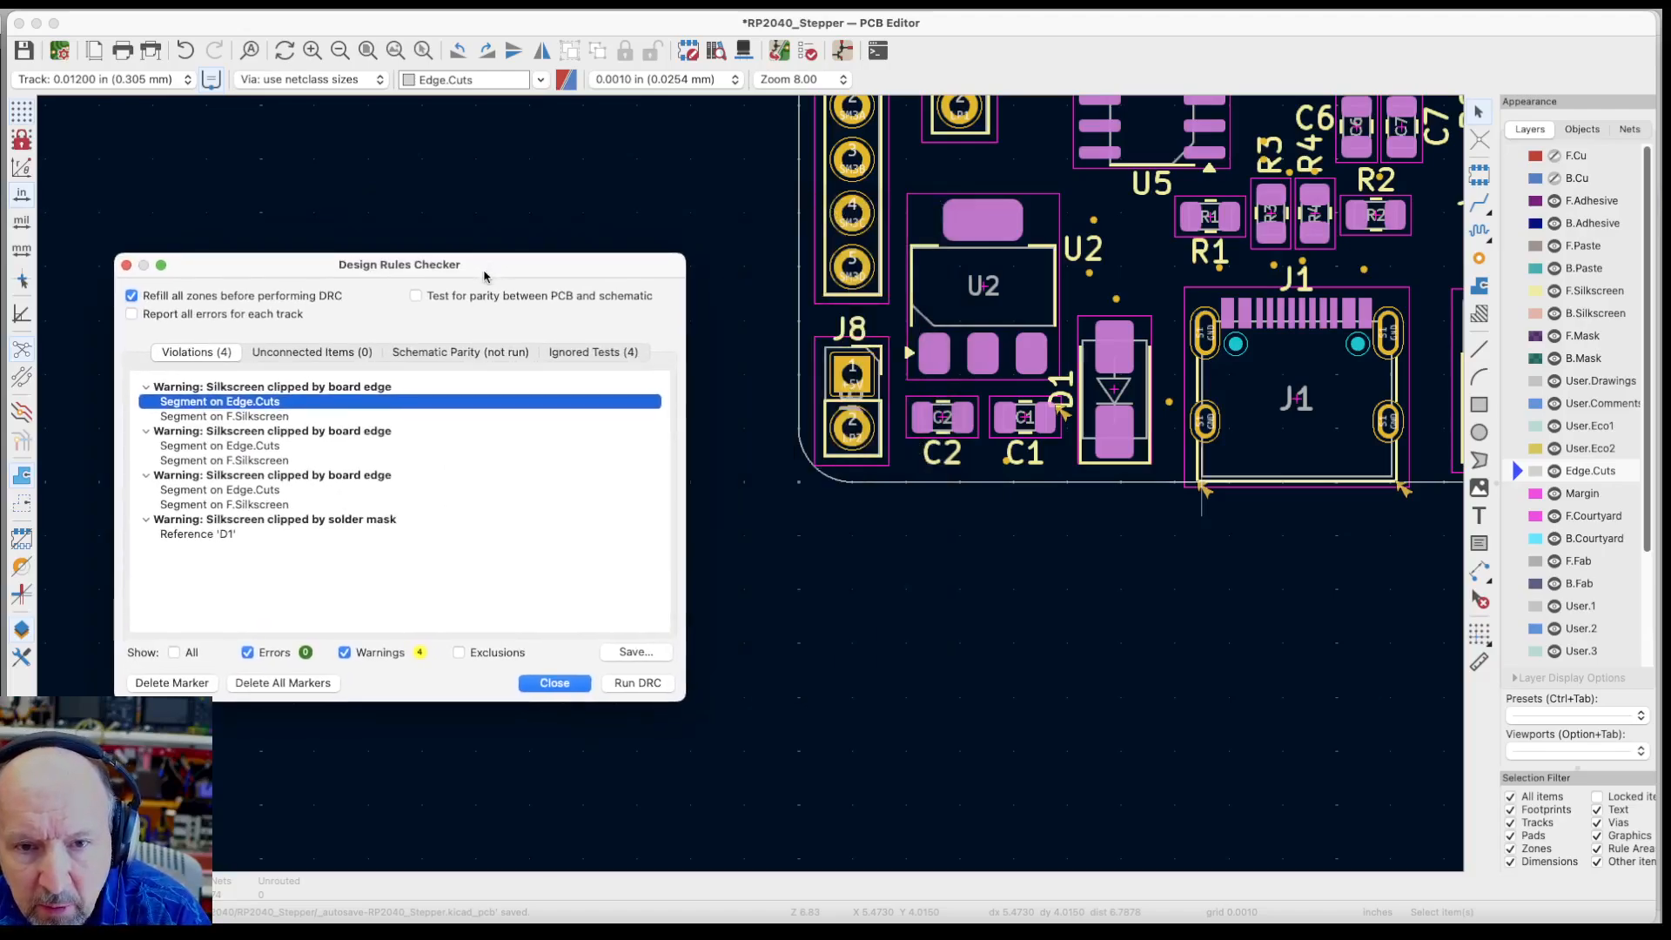
pyautogui.click(271, 419)
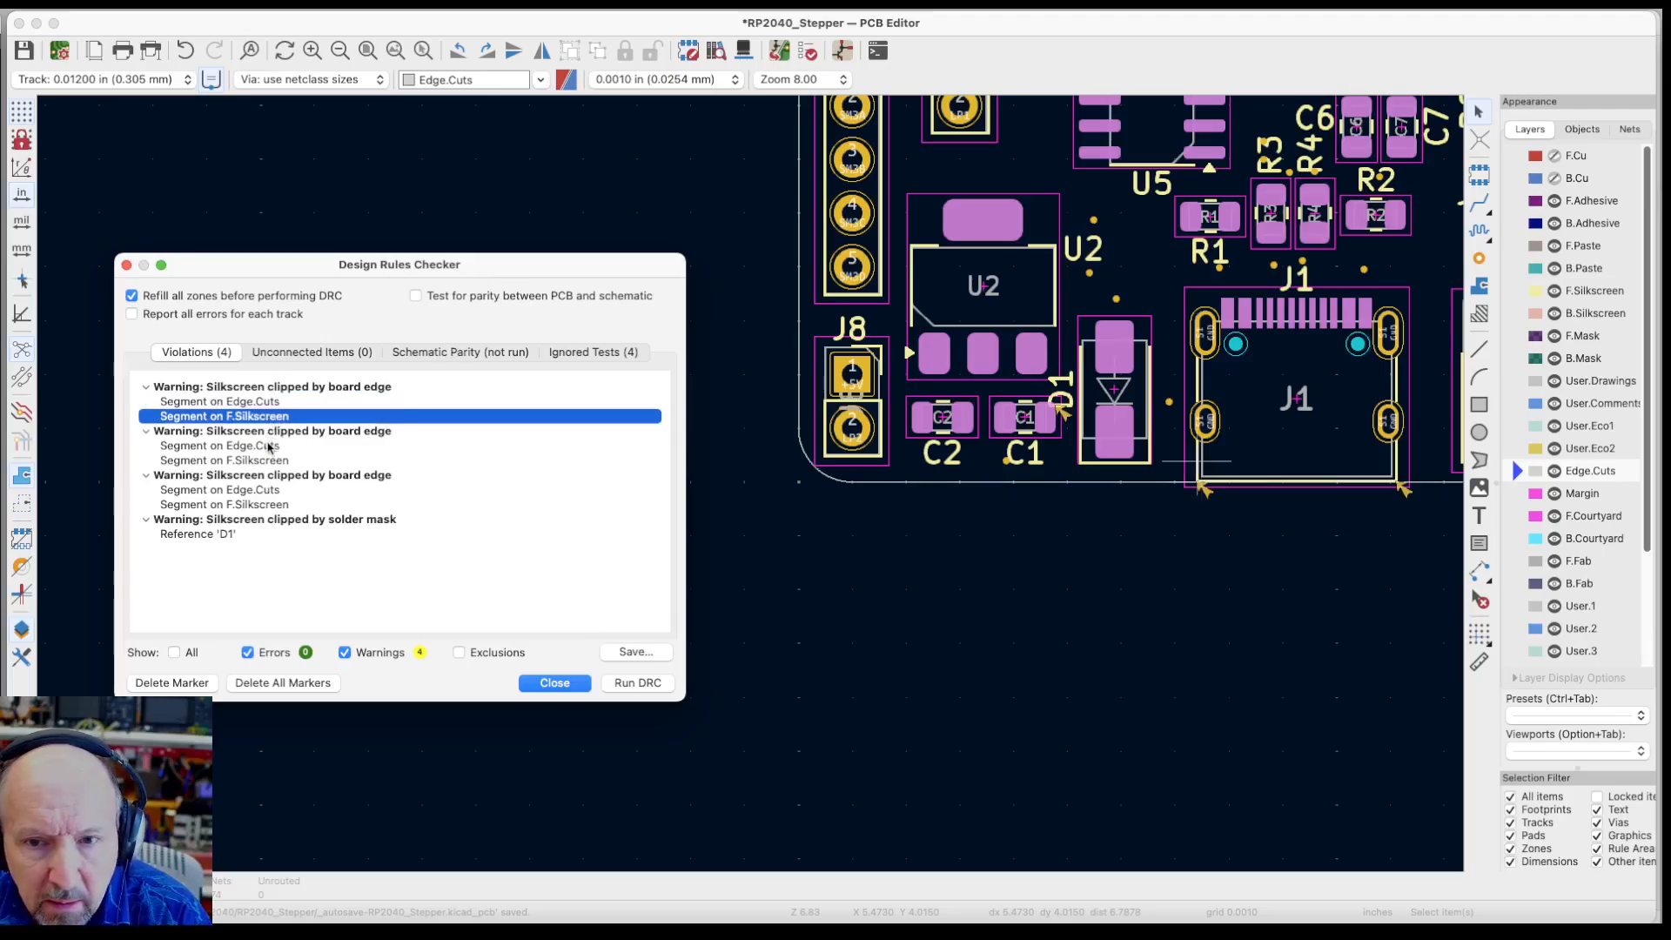
pyautogui.click(271, 447)
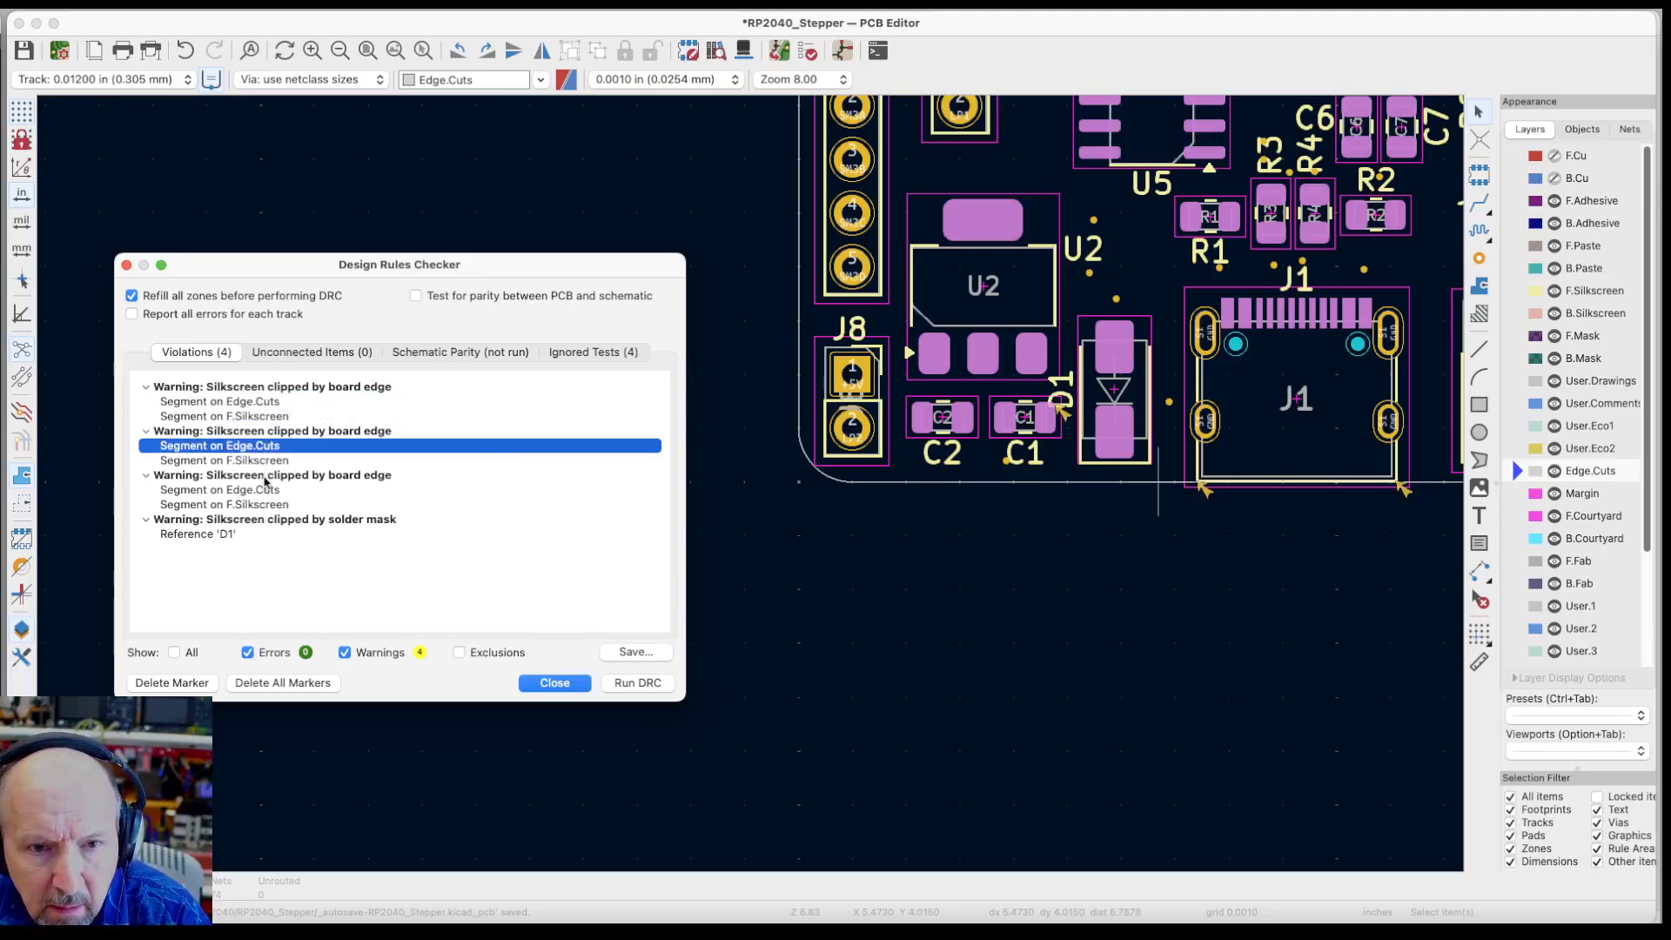
pyautogui.click(262, 491)
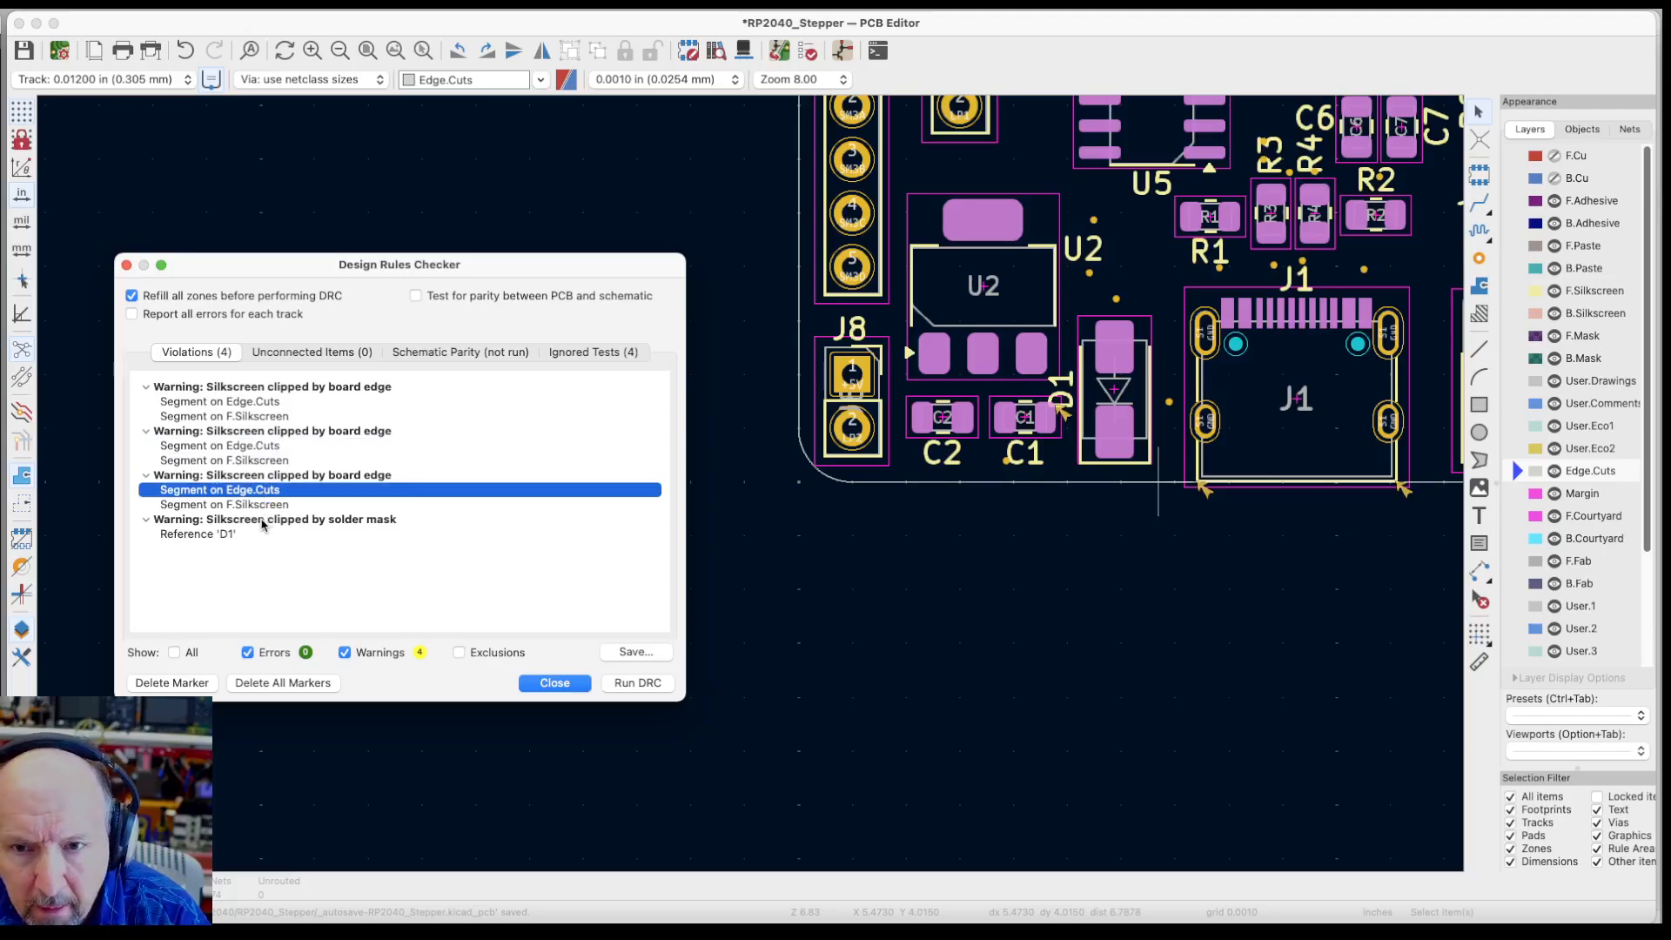
pyautogui.click(261, 521)
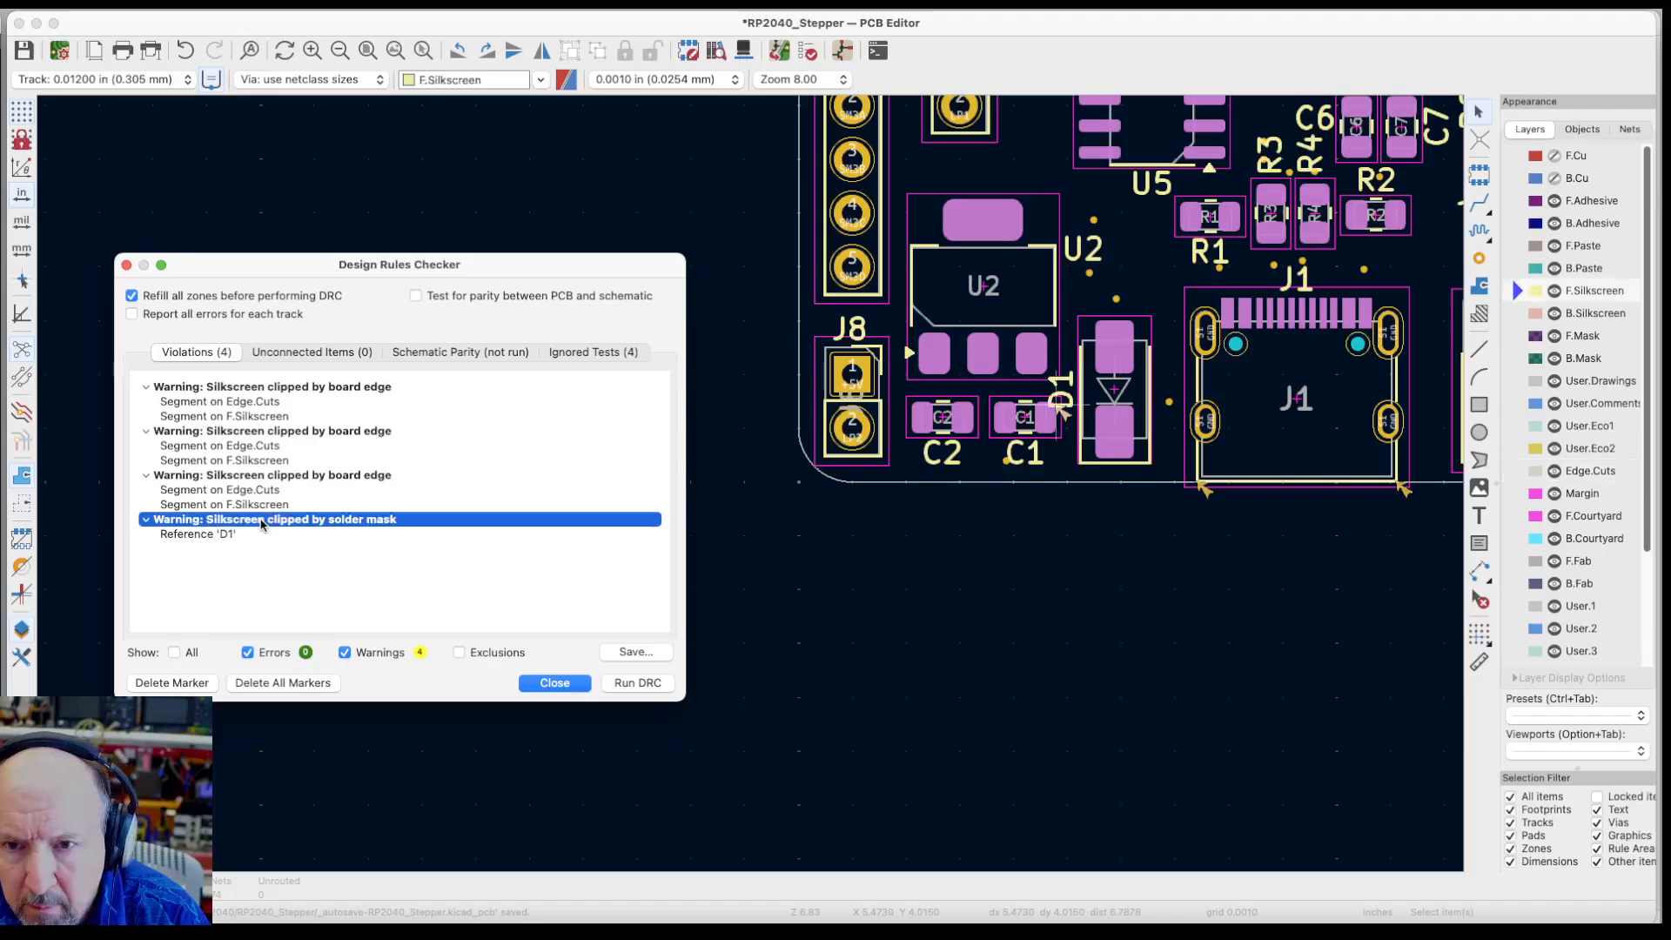
pyautogui.click(209, 534)
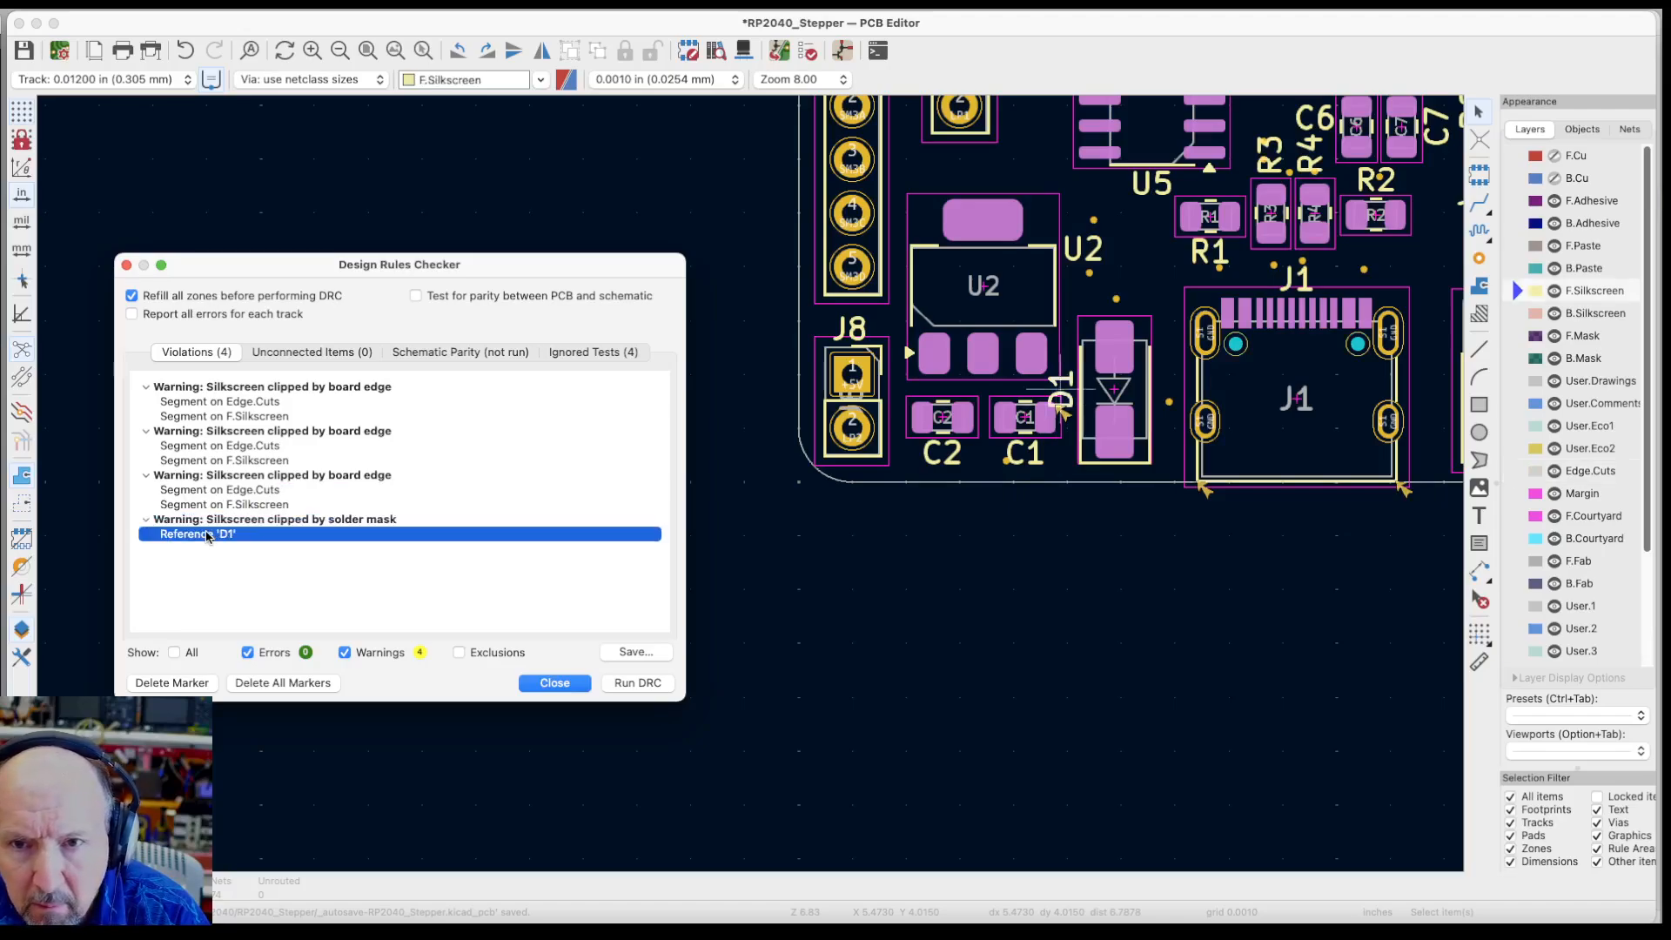
pyautogui.click(541, 685)
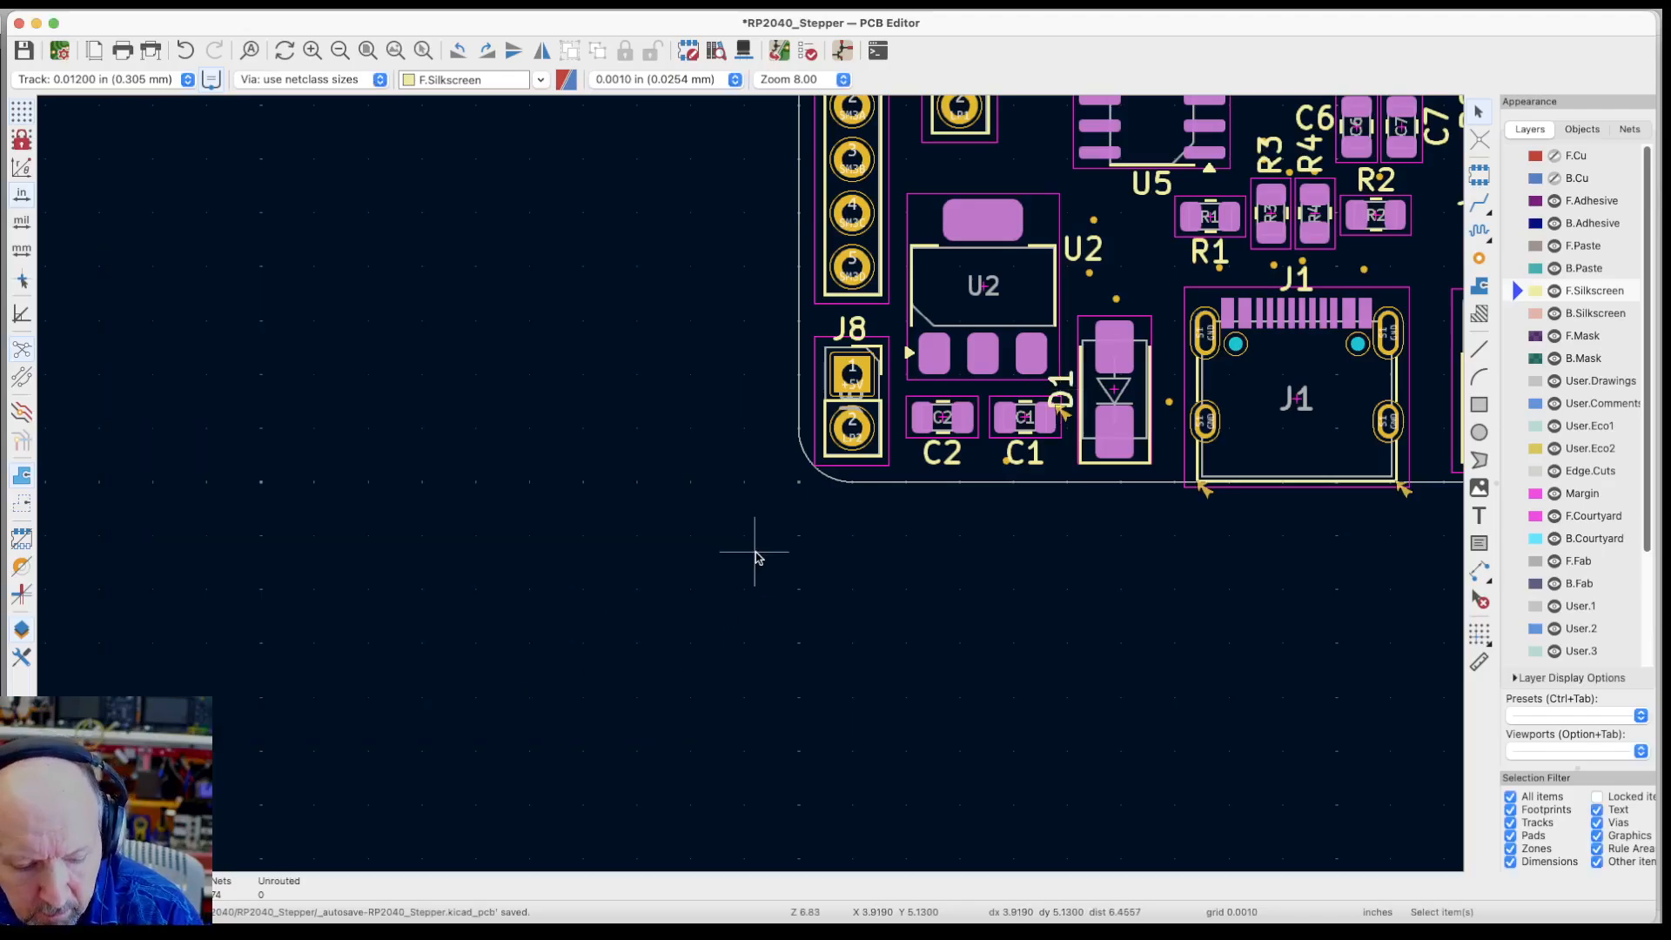
# Rotate the D1 silkscreen reference label to 180 degrees and move it above diode D1's upper pad
pyautogui.scroll(10, 756, 557)
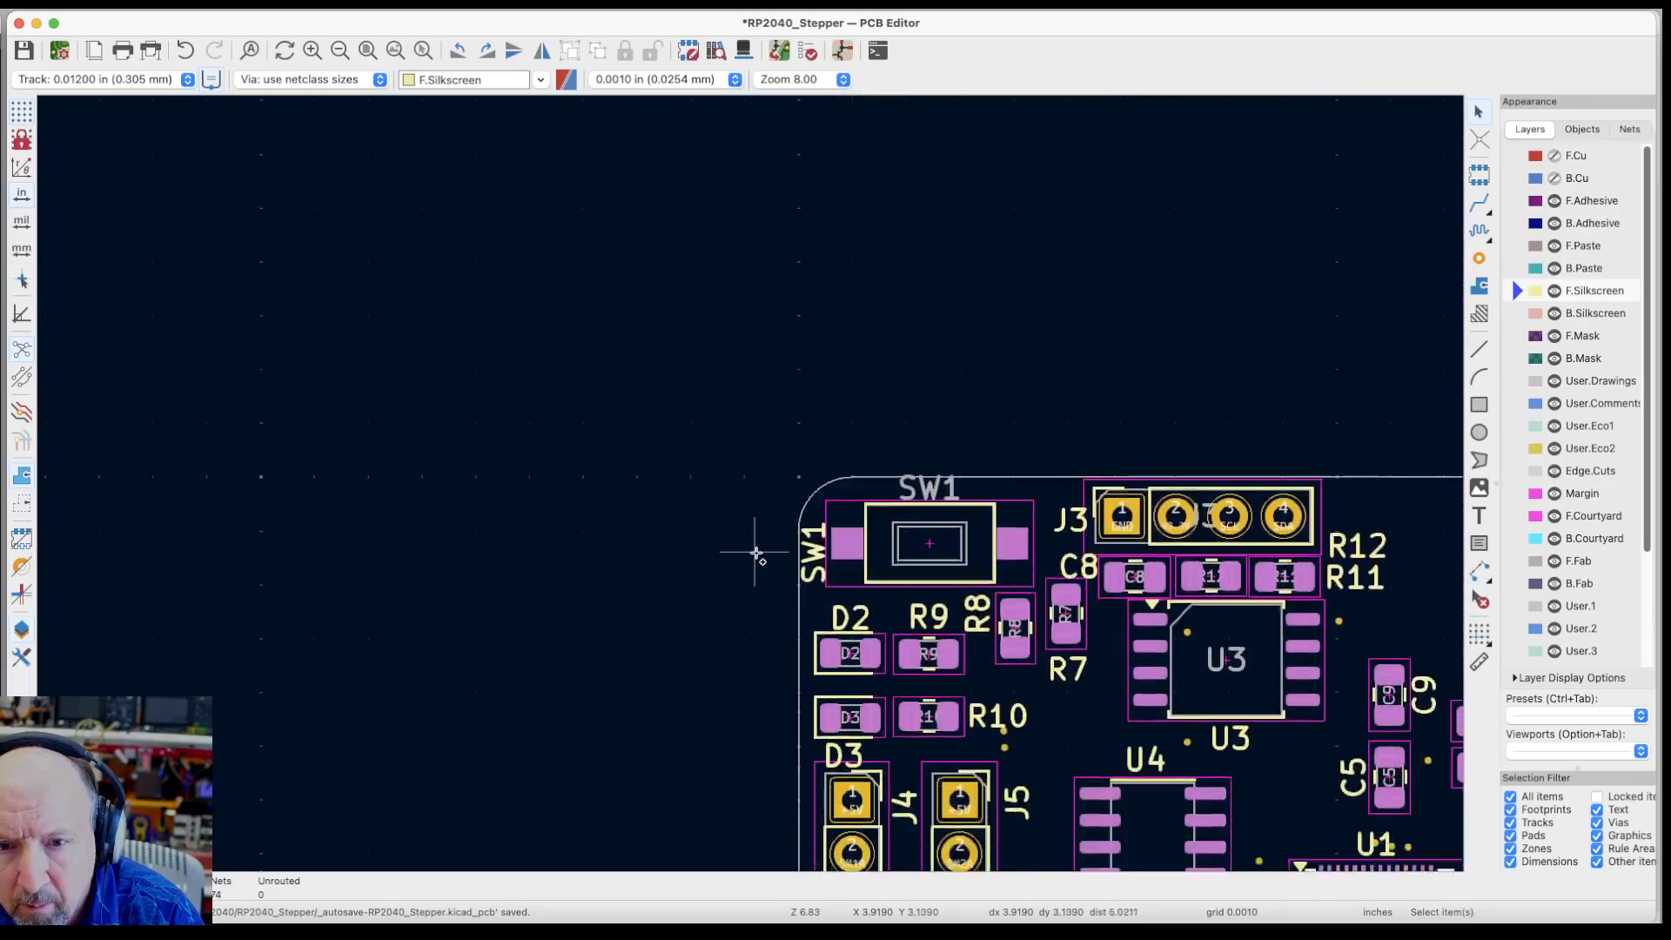
pyautogui.scroll(-10, 756, 556)
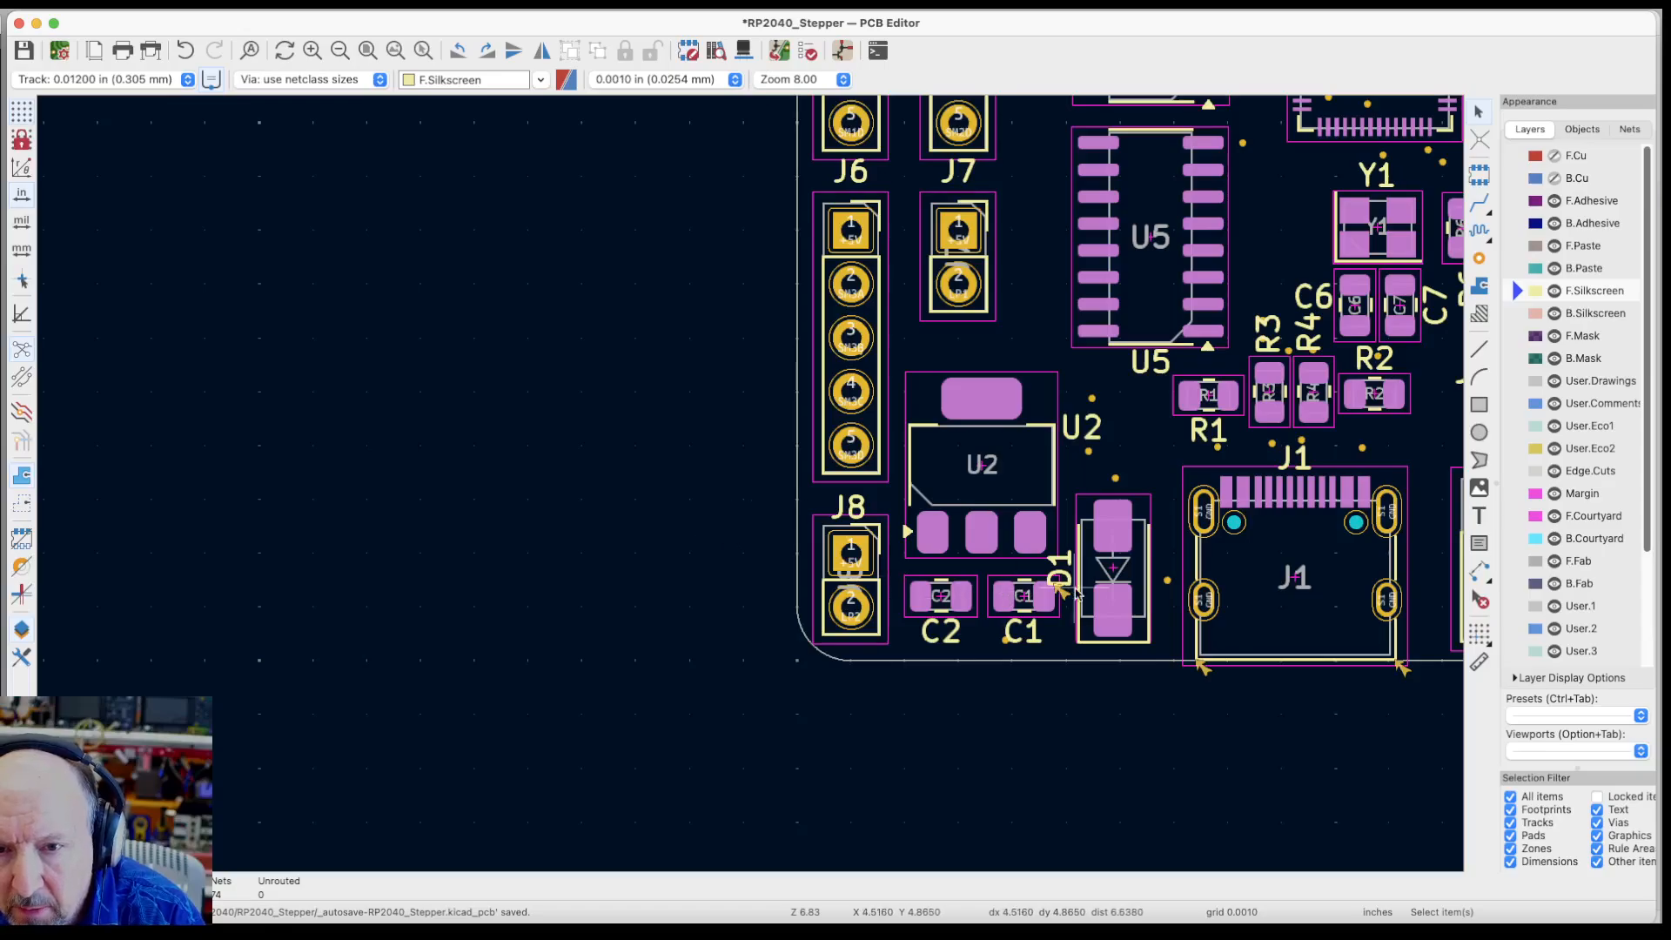
pyautogui.scroll(3, 1074, 593)
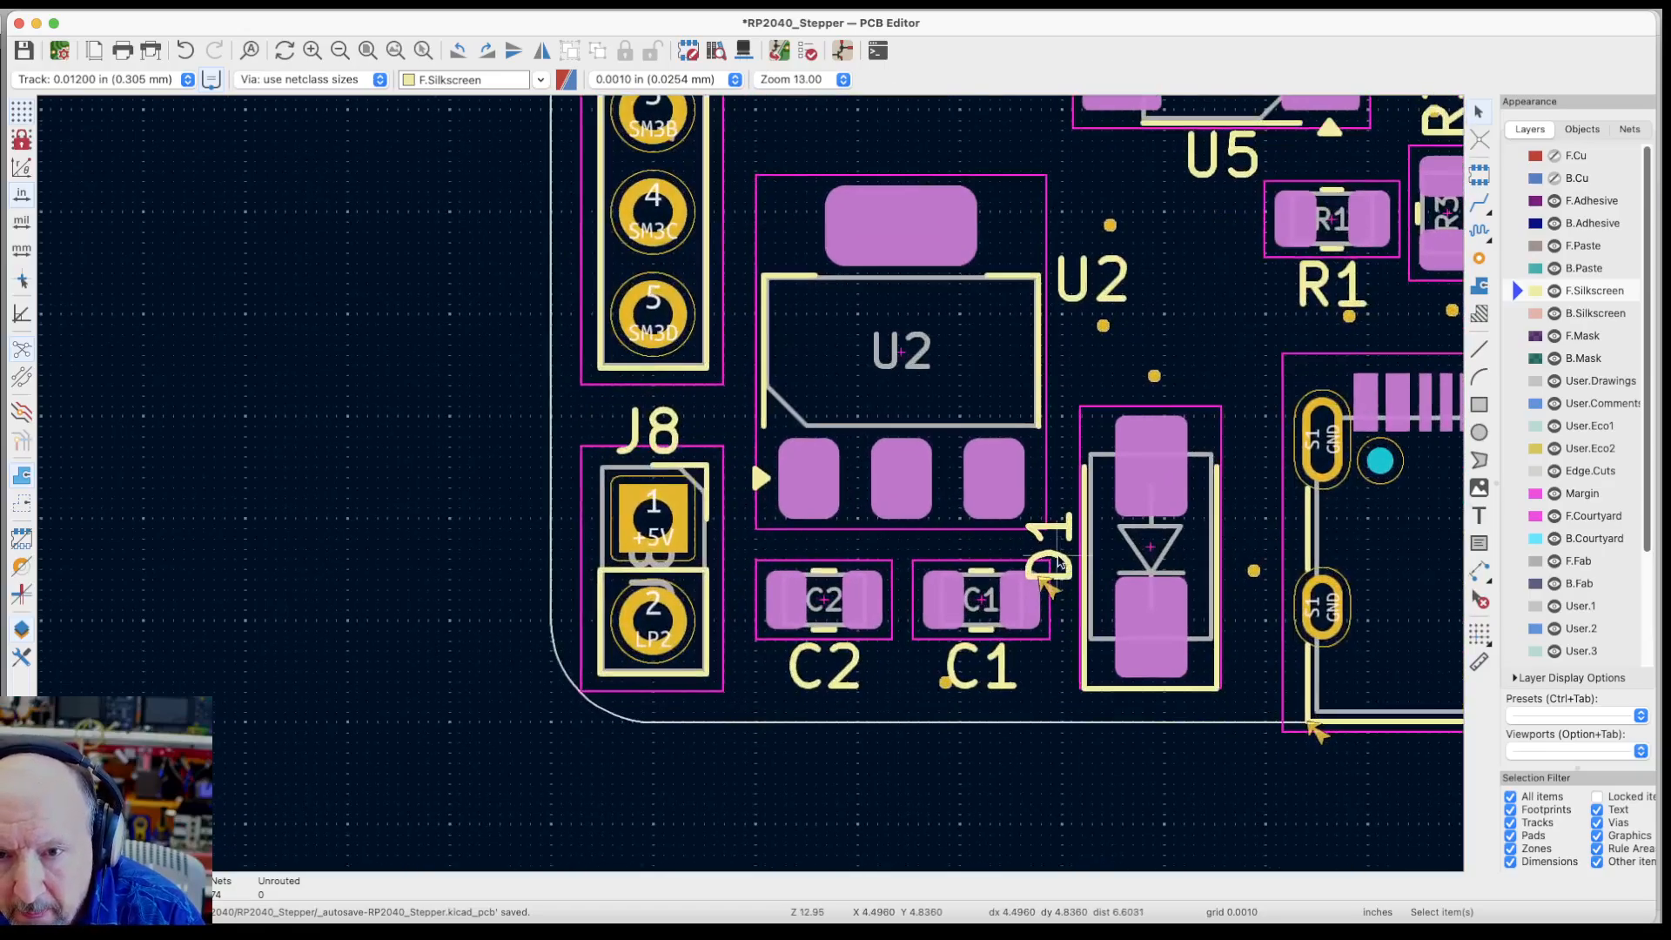
pyautogui.click(1055, 557)
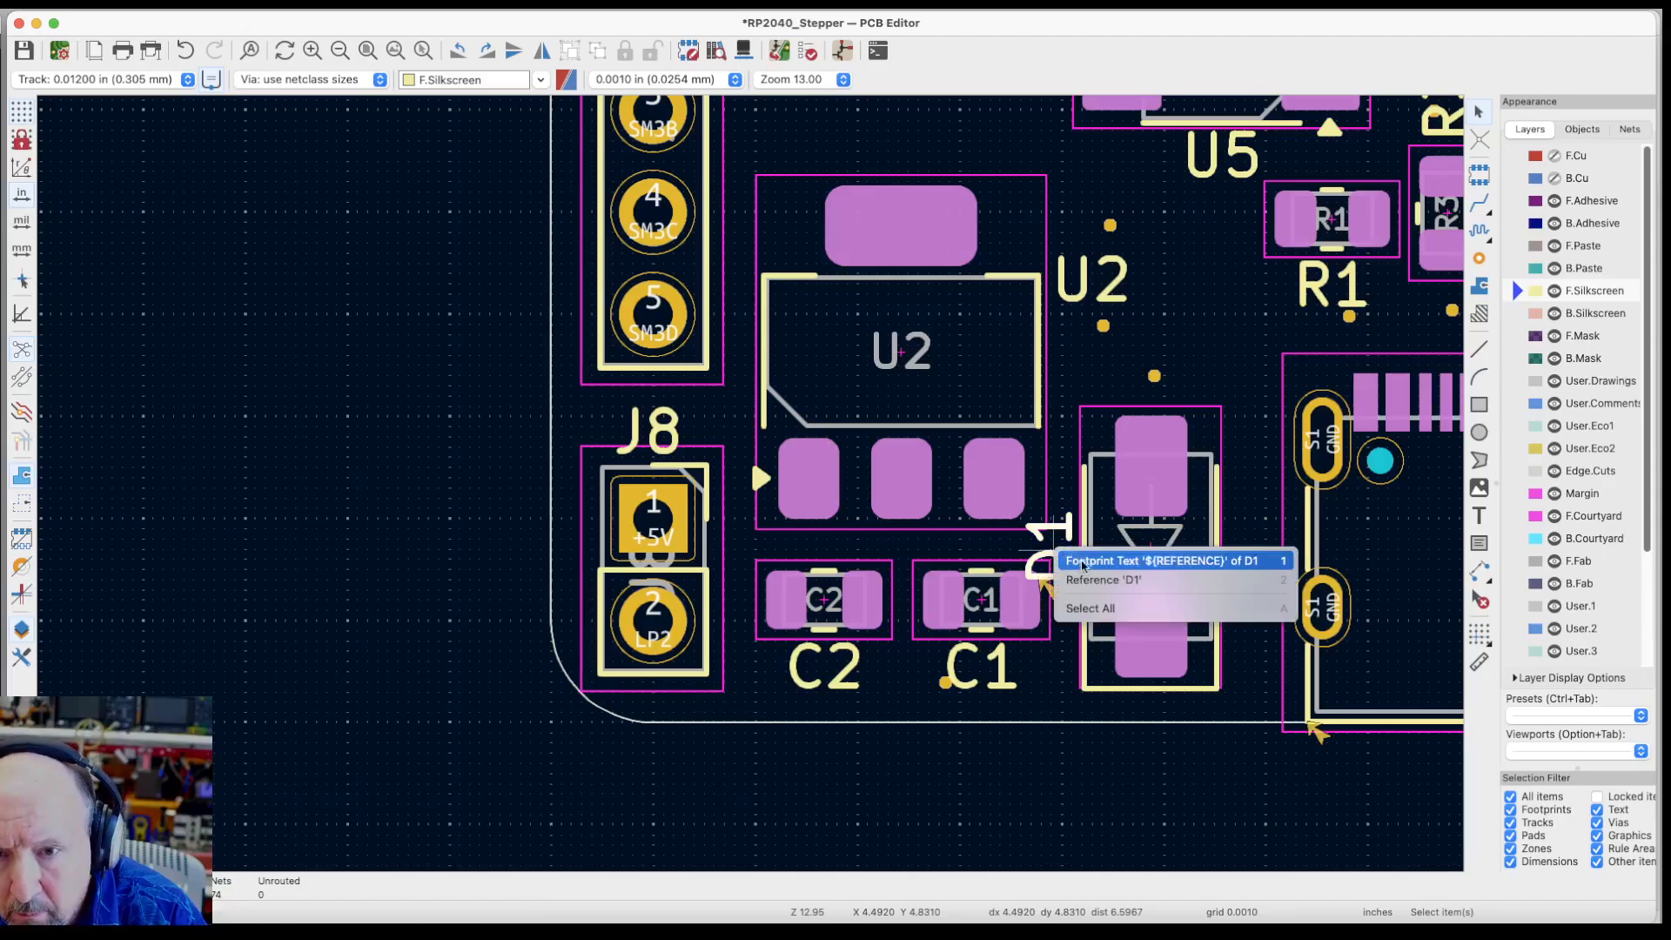
pyautogui.click(1070, 577)
pyautogui.press('r')
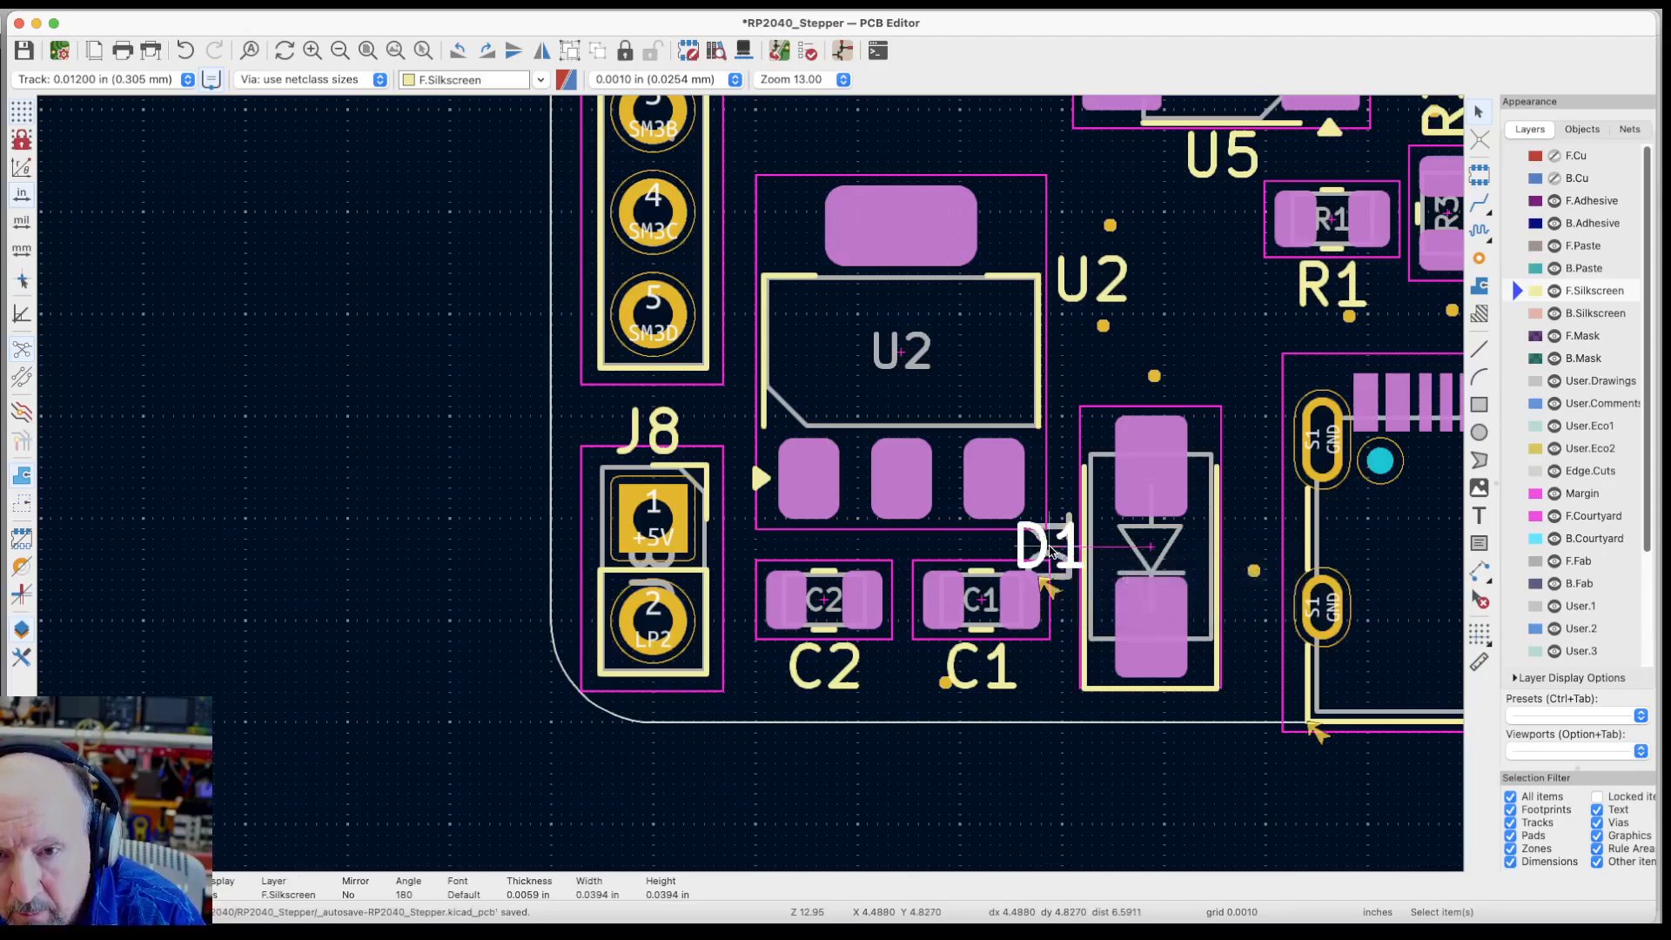
pyautogui.press('m')
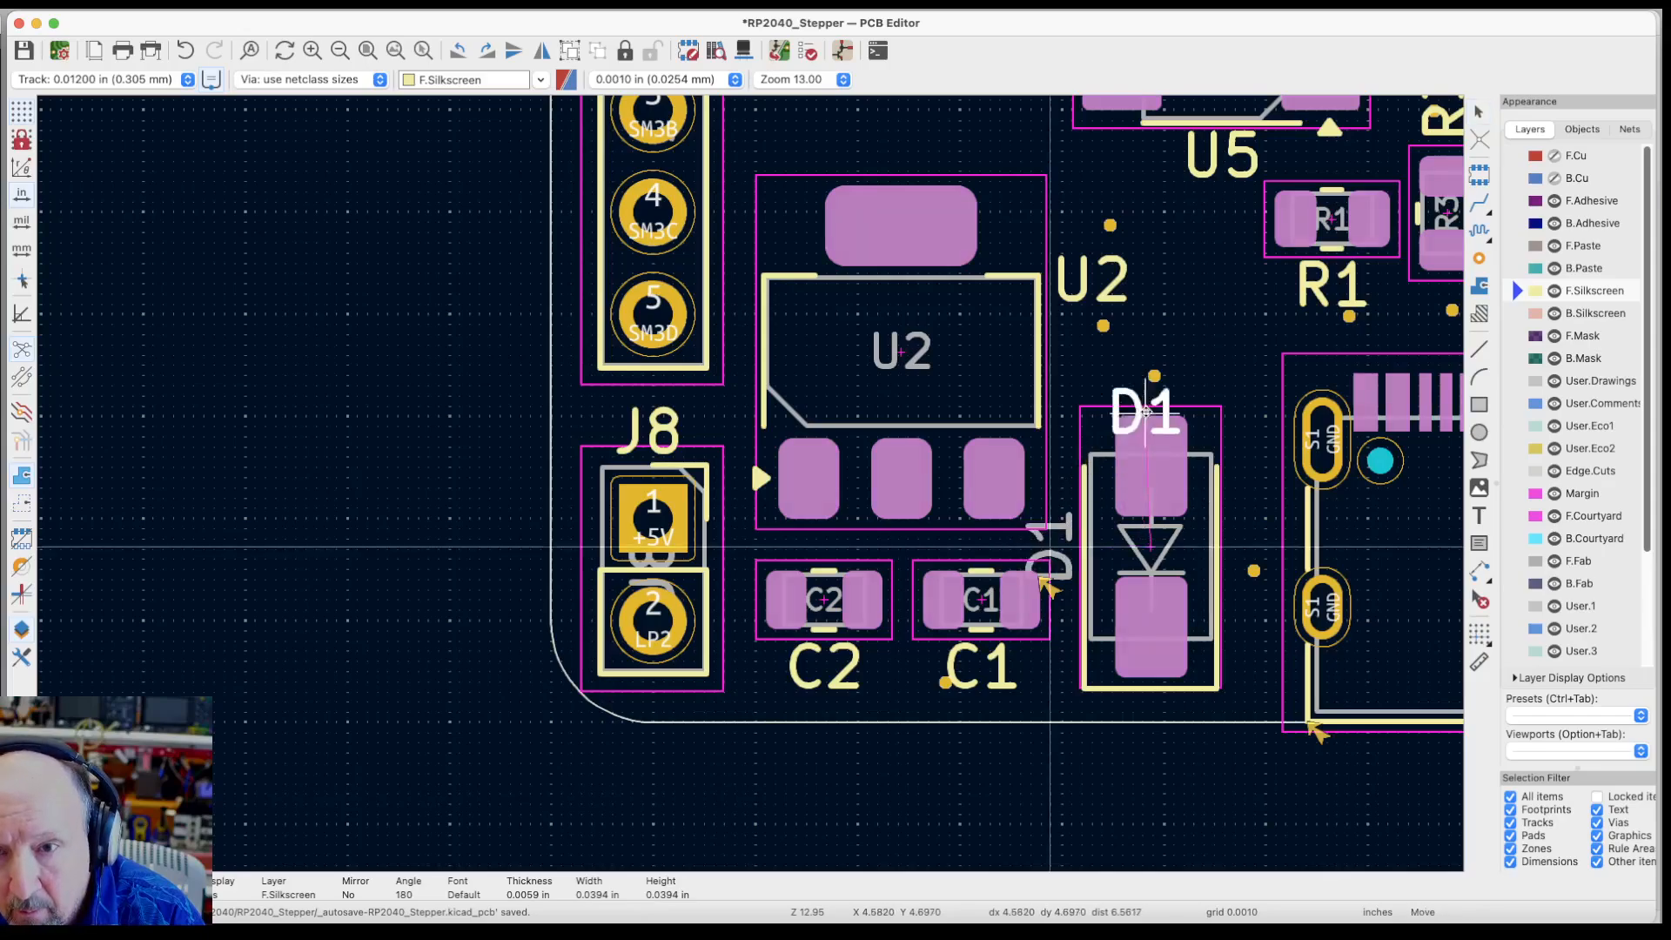
pyautogui.click(1045, 548)
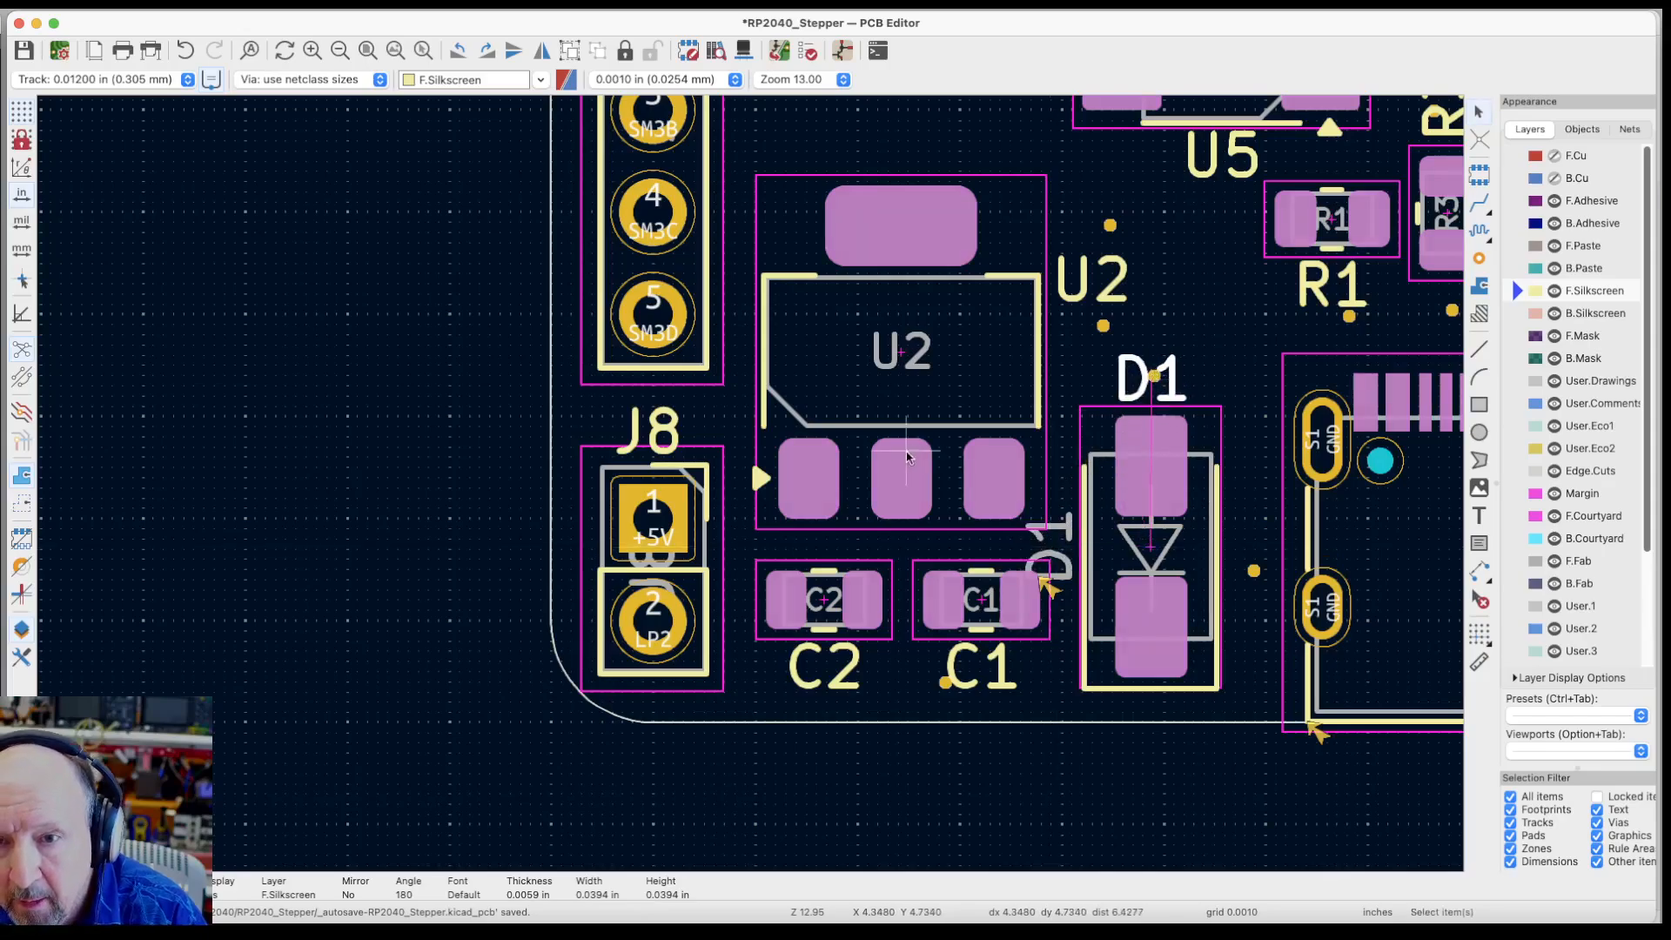
# Examine the pin numbers and net names on connector J9 beside chip U1
pyautogui.scroll(-6, 684, 551)
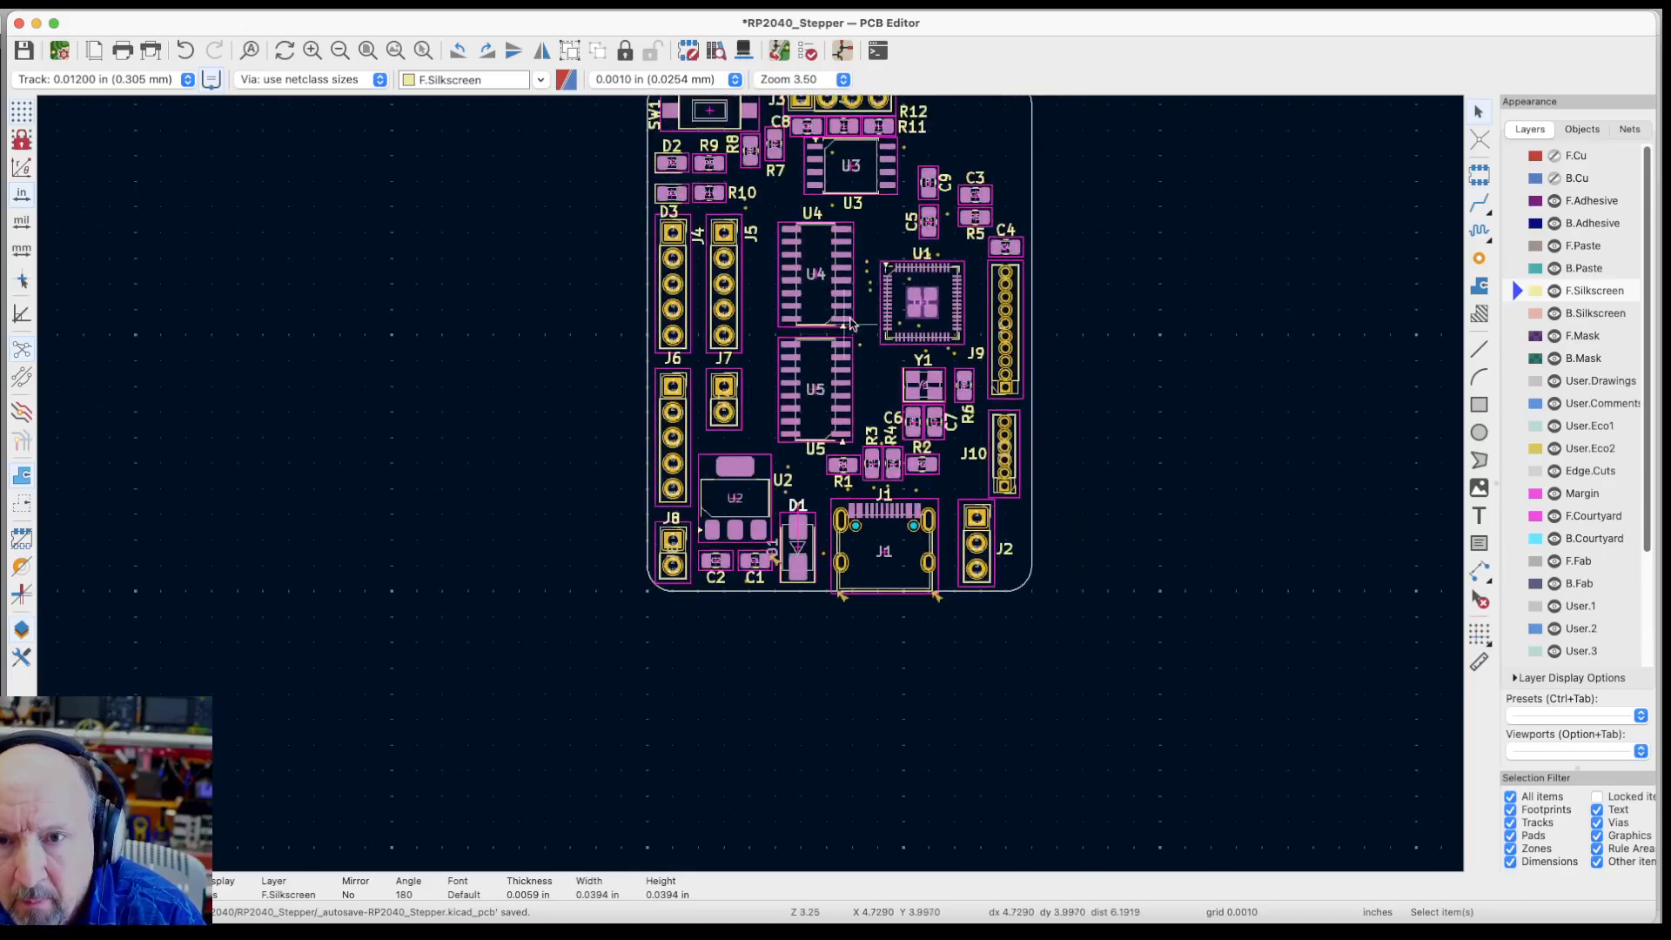
pyautogui.scroll(3, 1048, 170)
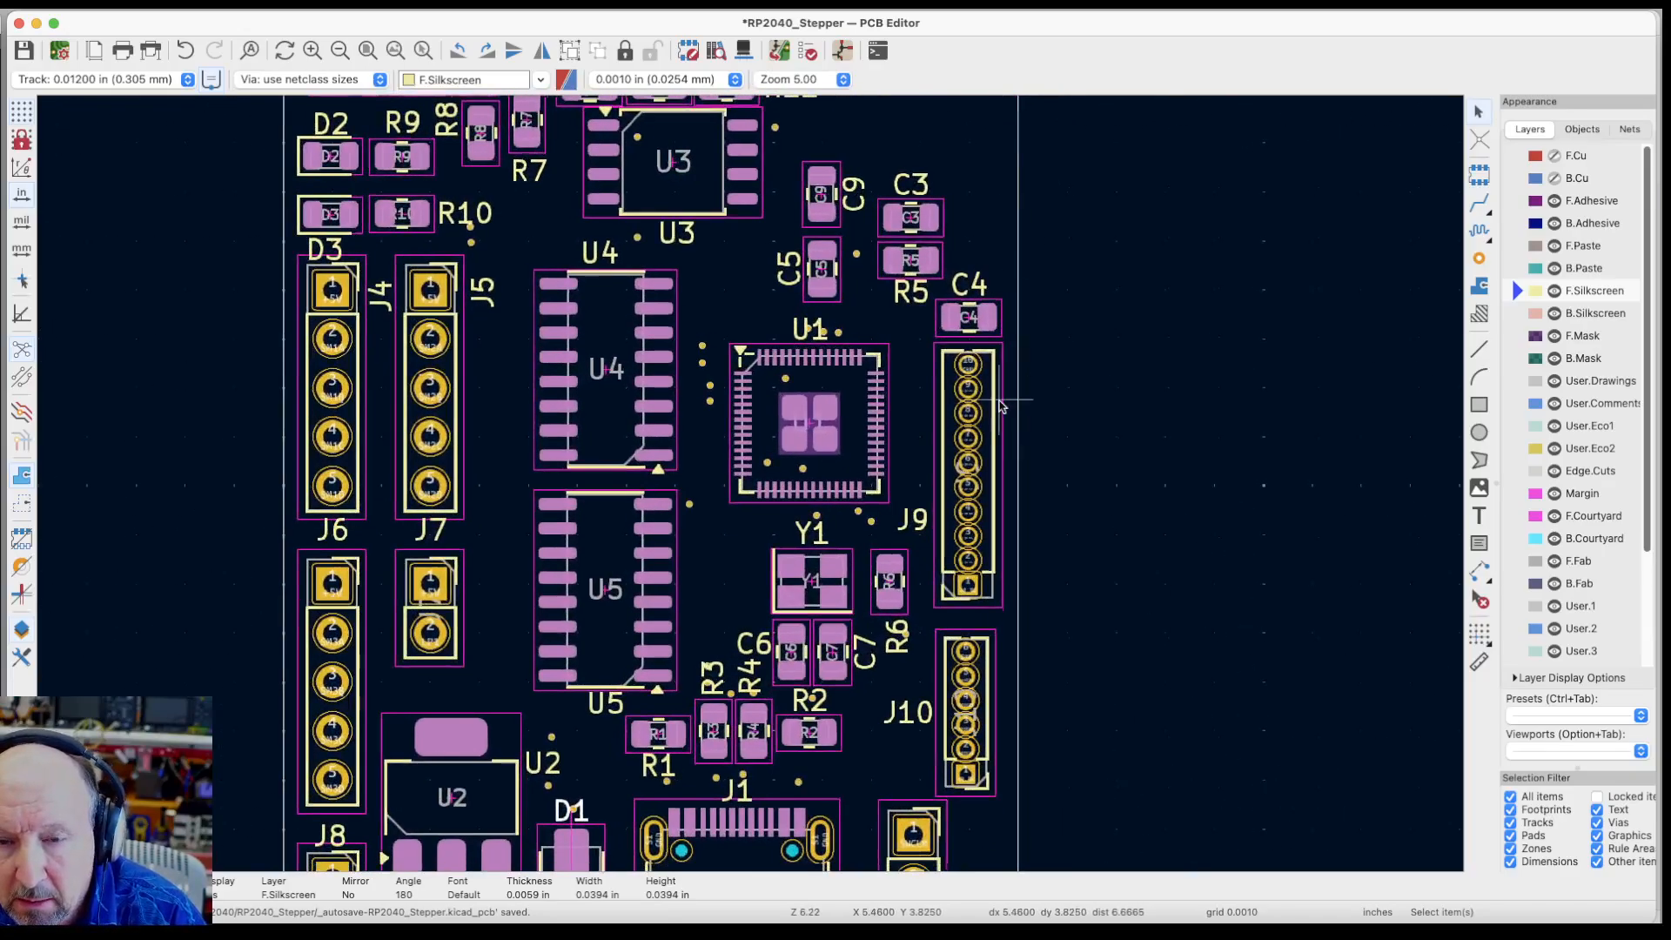
pyautogui.scroll(4, 999, 405)
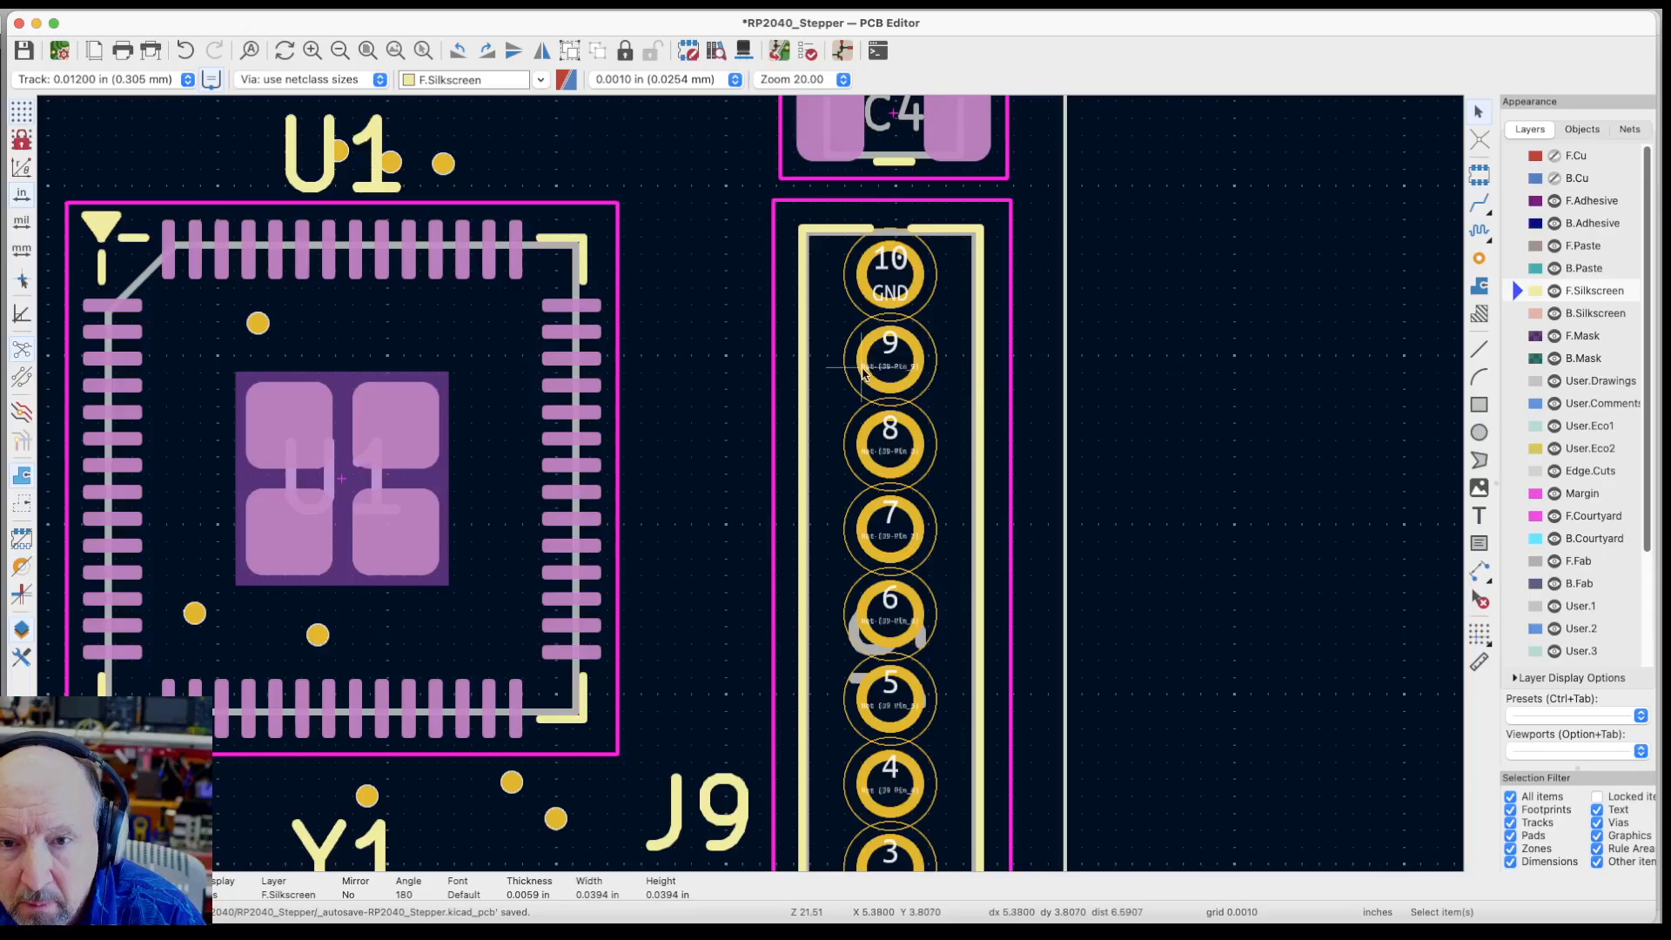
pyautogui.scroll(3, 862, 371)
pyautogui.scroll(-3, 862, 371)
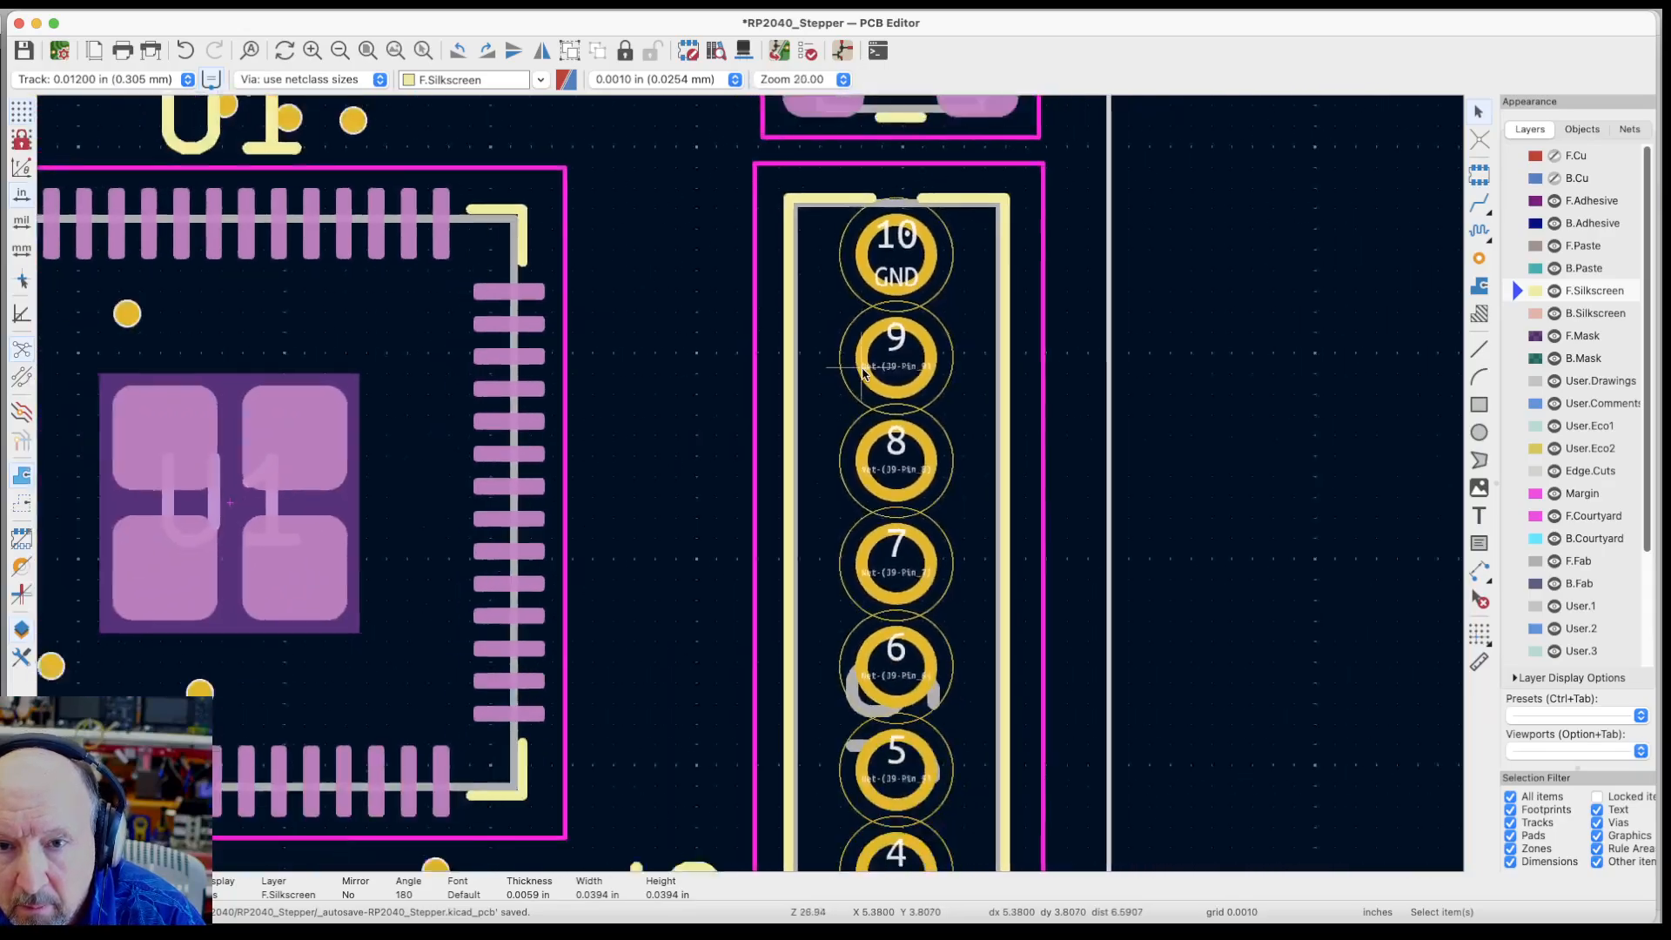
pyautogui.scroll(-4, 862, 371)
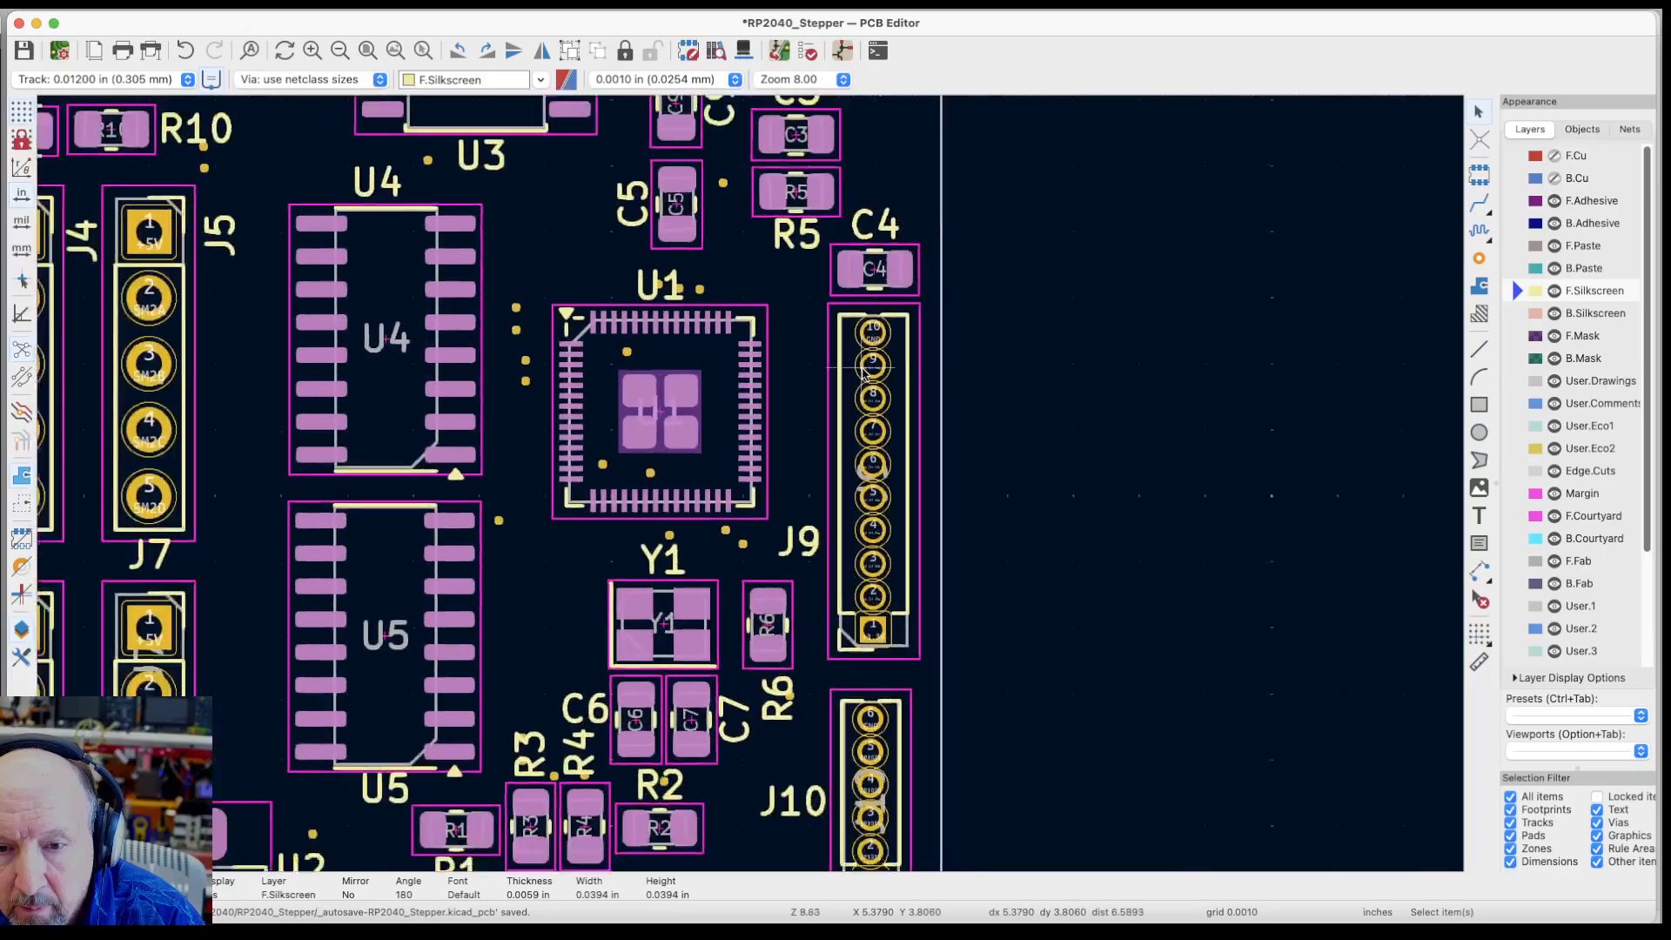
pyautogui.scroll(2, 862, 371)
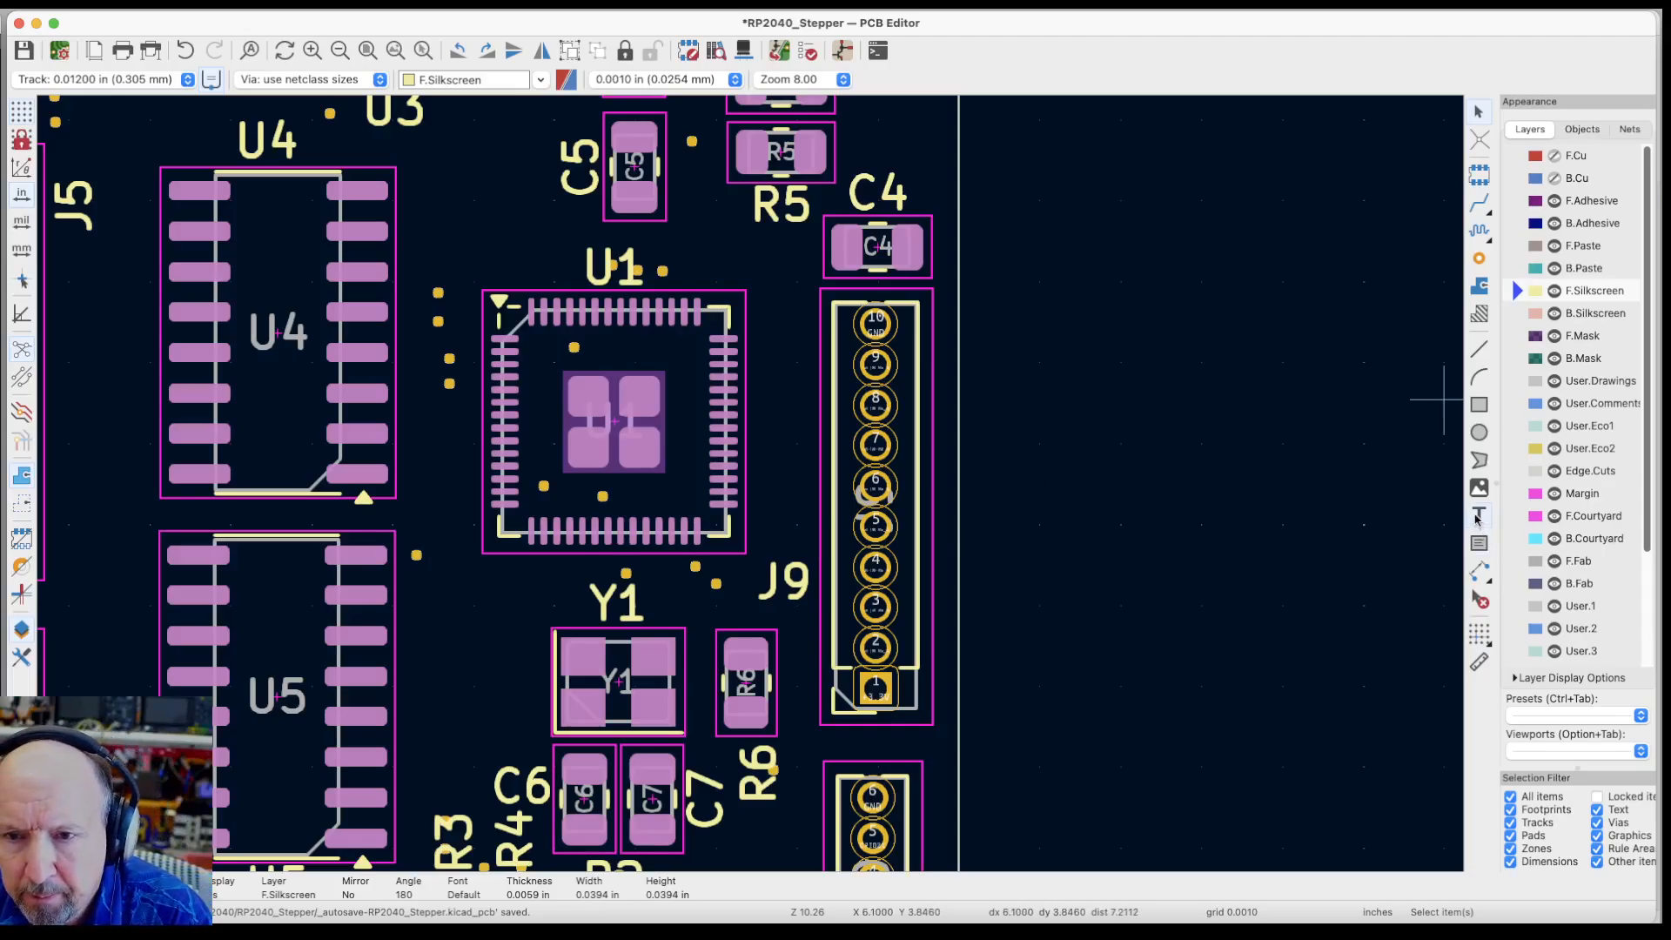
# Add a "GND" text on the B.Silkscreen layer and place it between chip U1 and connector J9
pyautogui.click(1477, 520)
pyautogui.click(1458, 457)
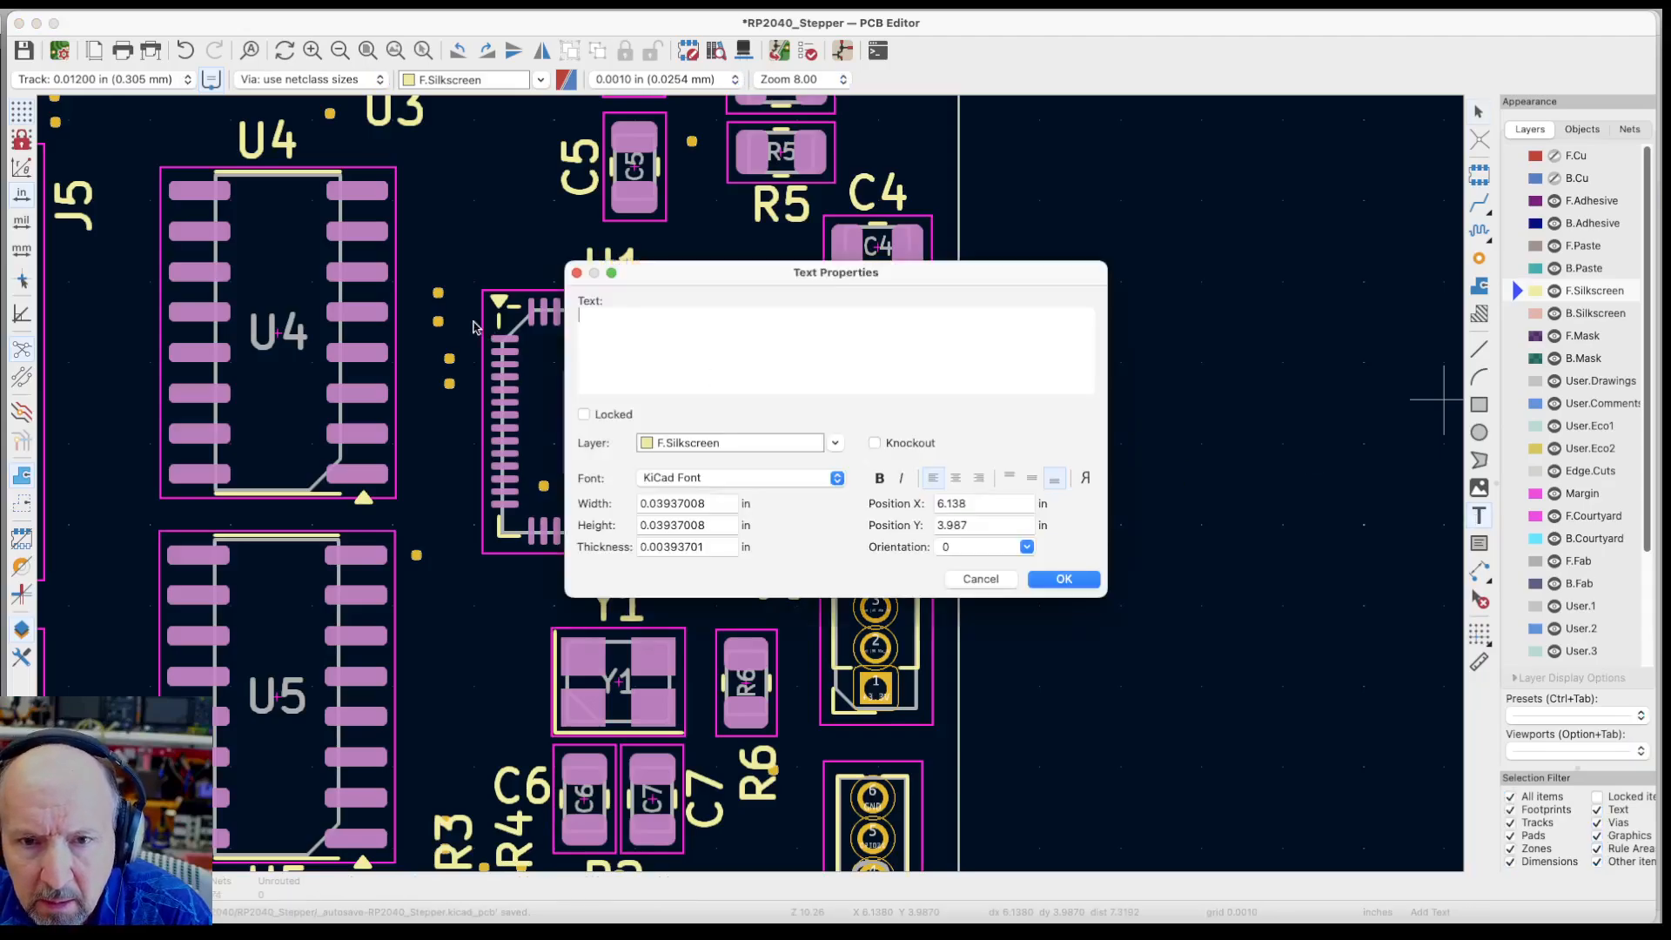
pyautogui.click(751, 444)
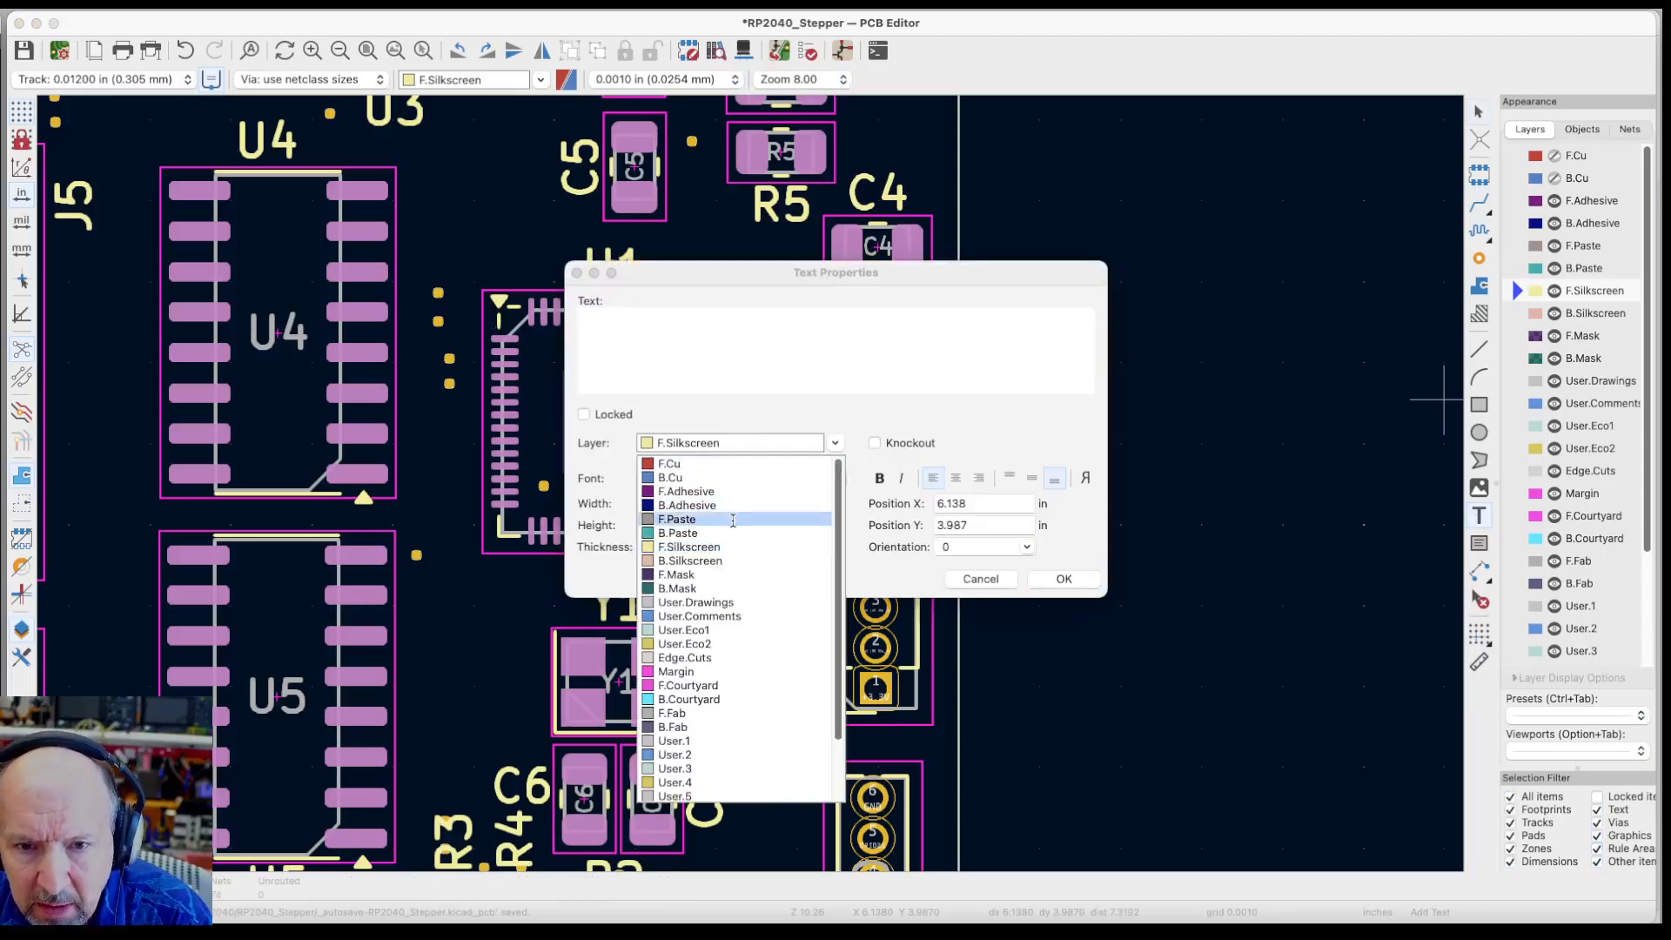
pyautogui.click(718, 561)
pyautogui.click(644, 331)
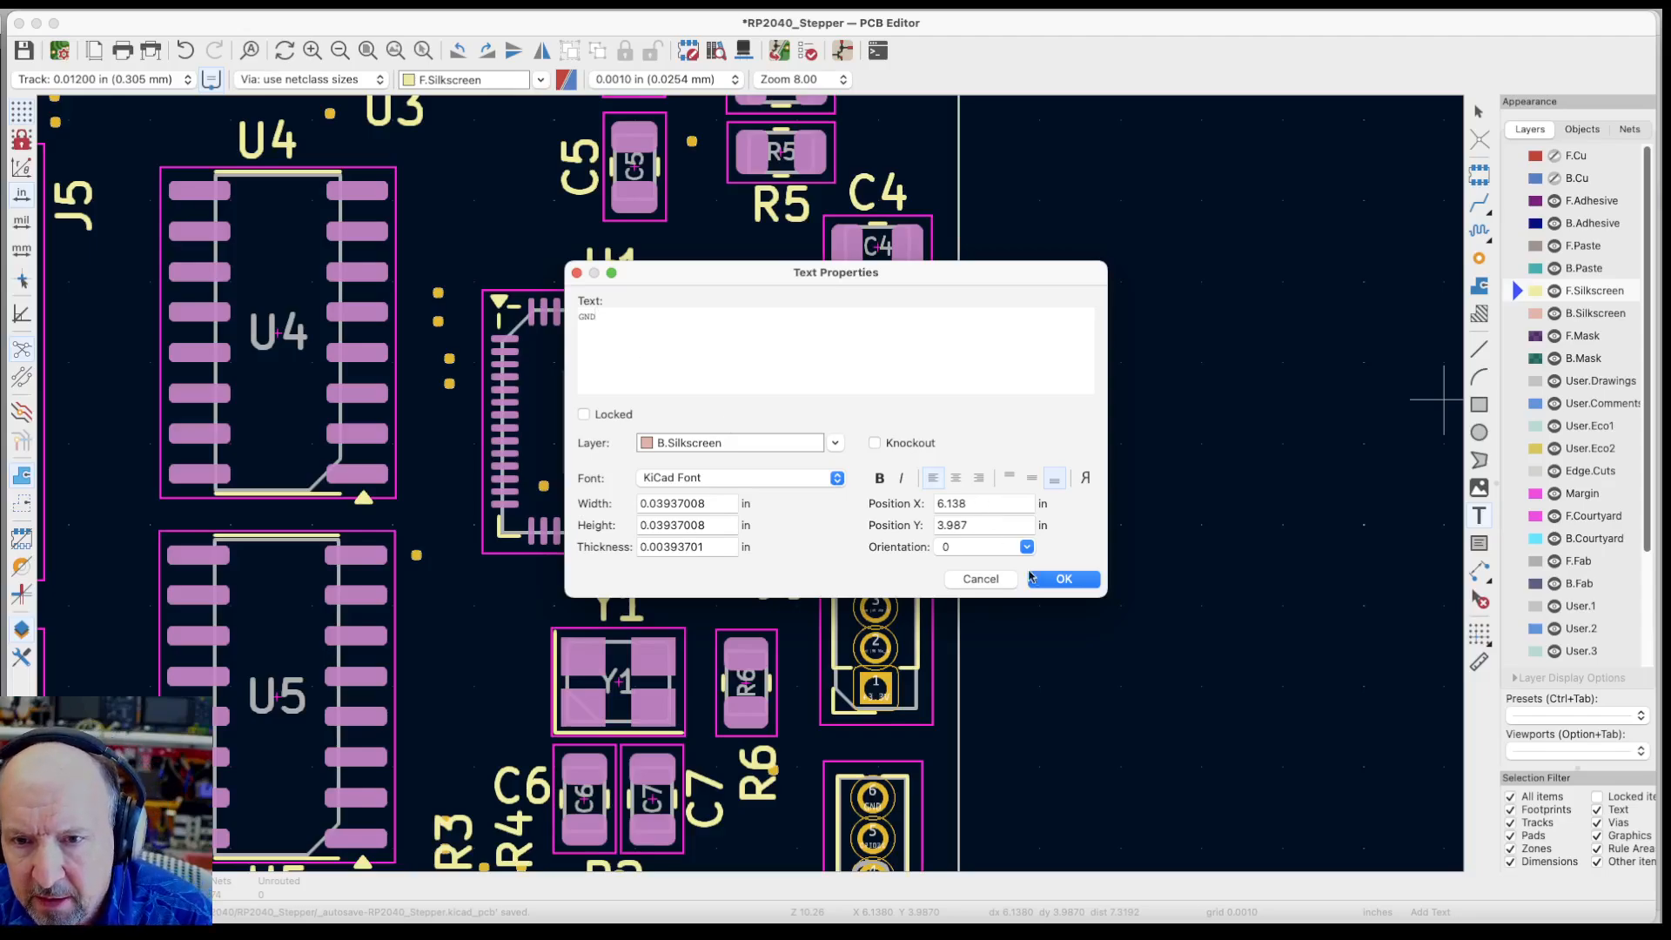
pyautogui.click(1051, 581)
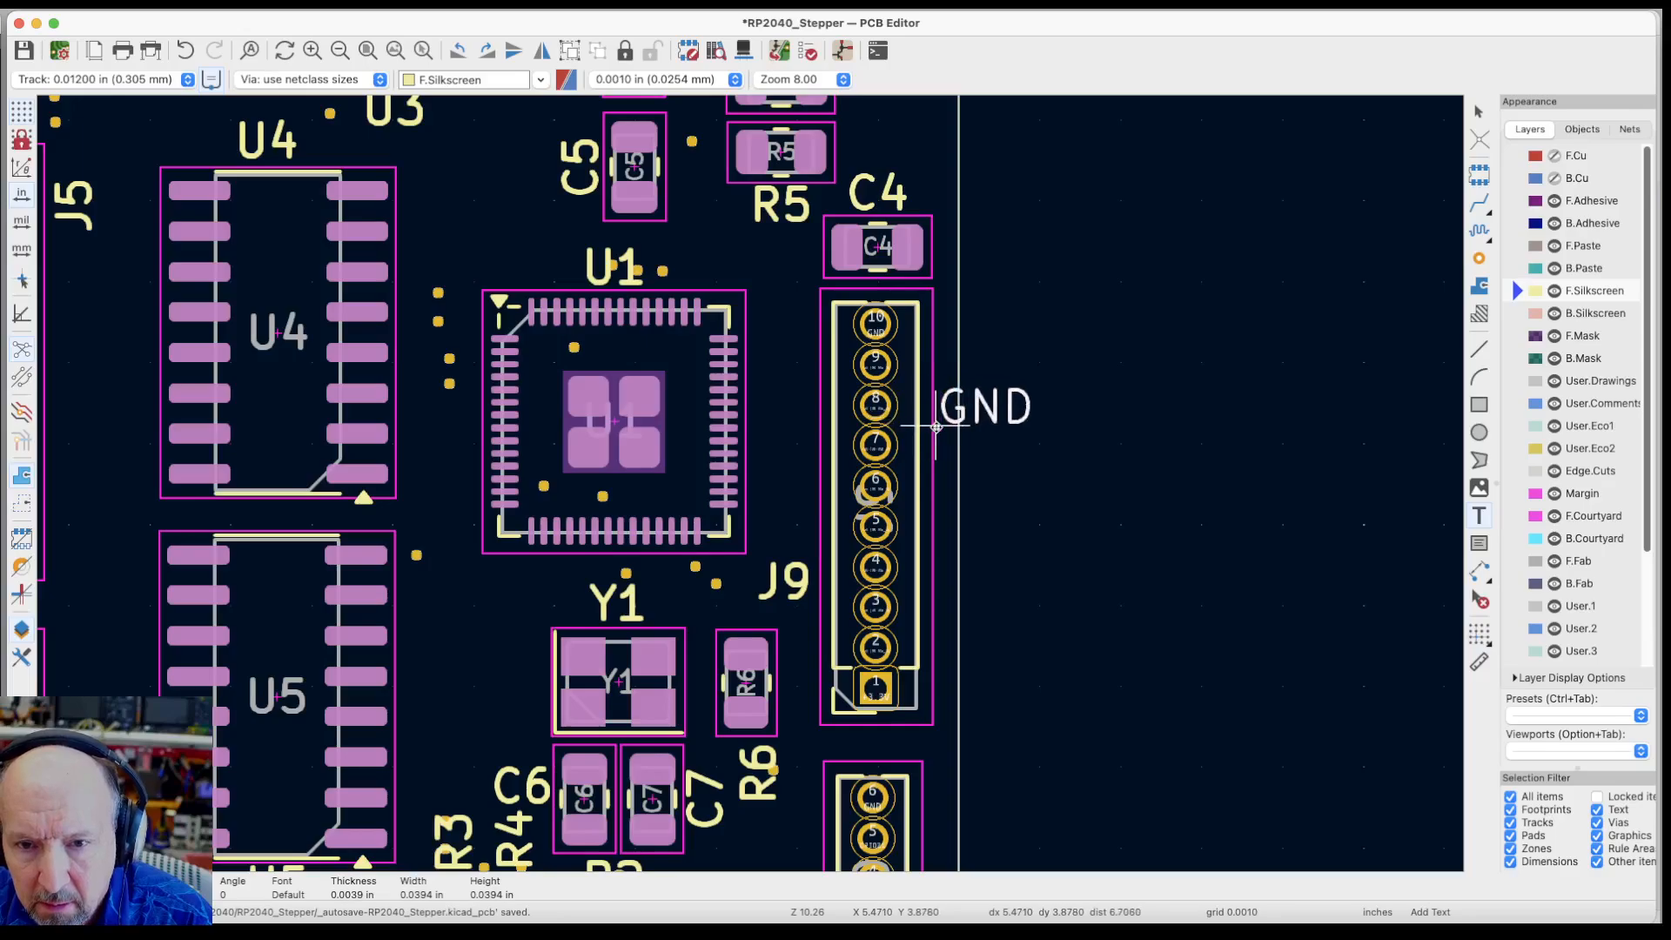
pyautogui.click(752, 349)
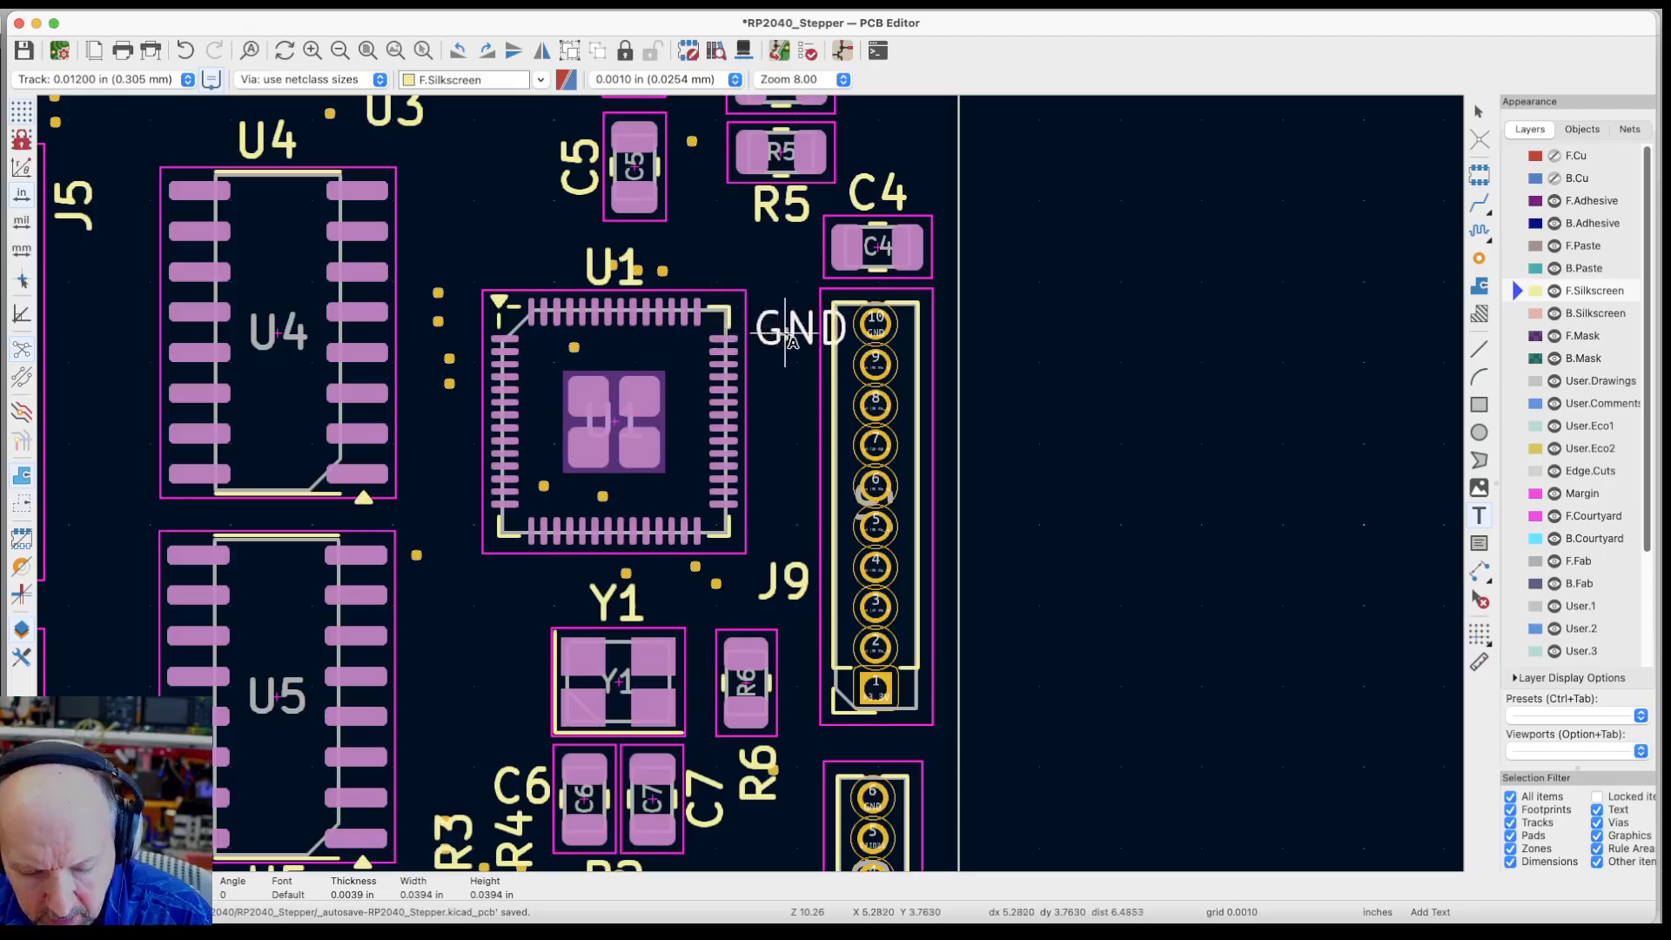
# Mirror the GND back-silkscreen text and move it directly beside pin 10 of connector J9
pyautogui.doubleClick(788, 338)
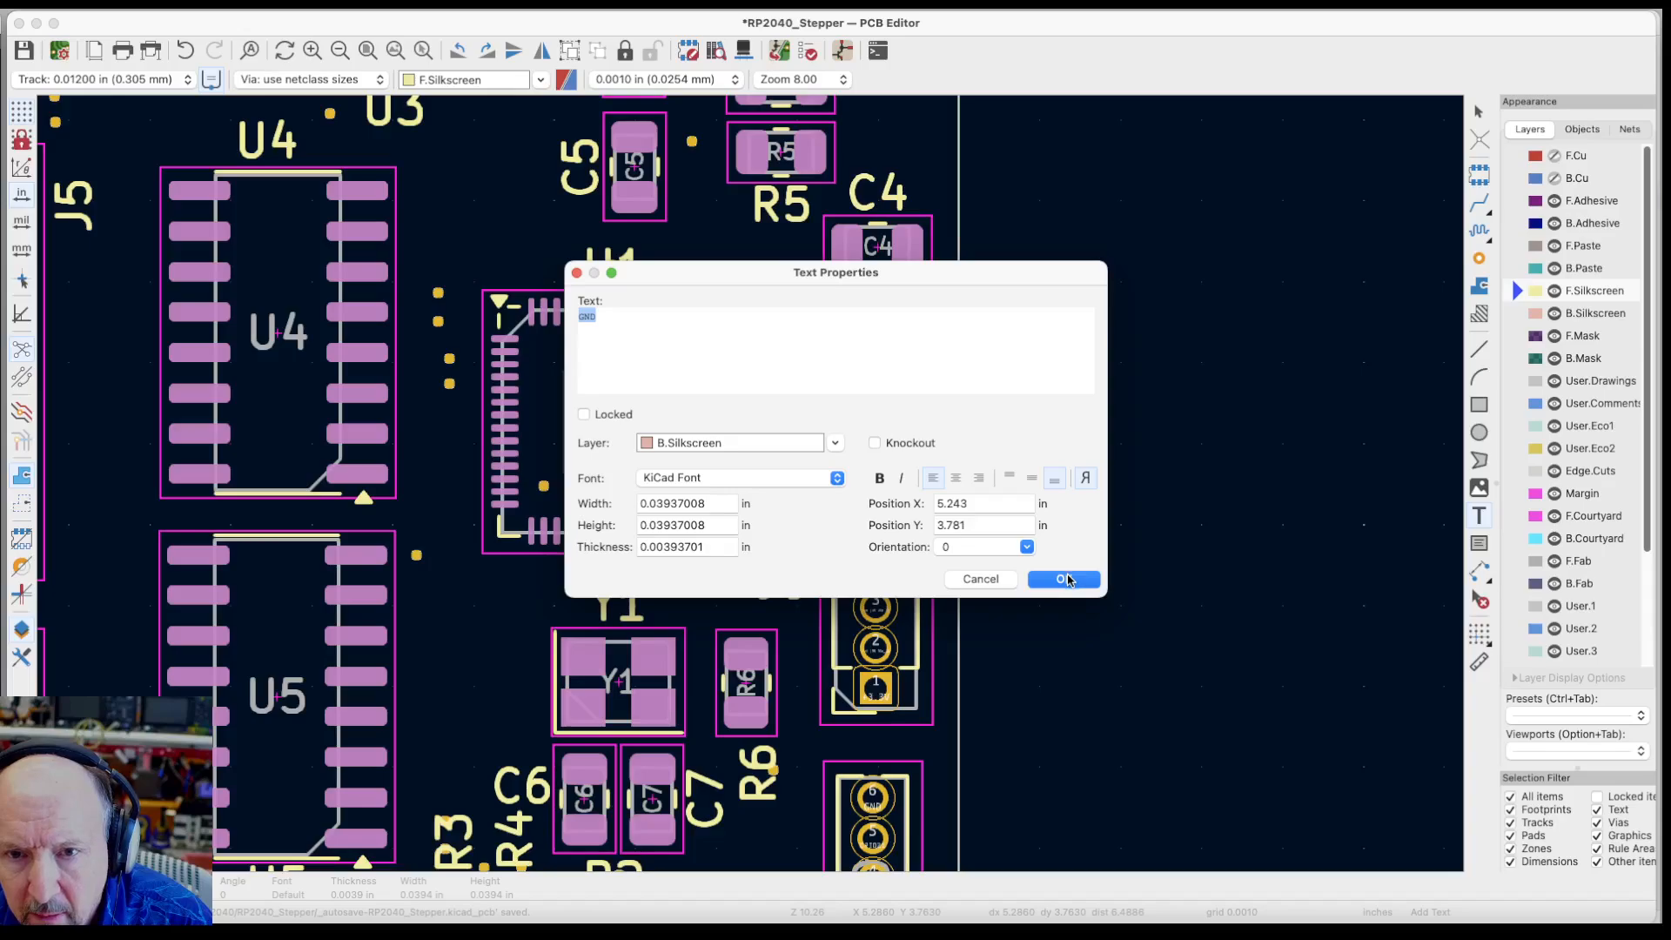
pyautogui.click(1064, 579)
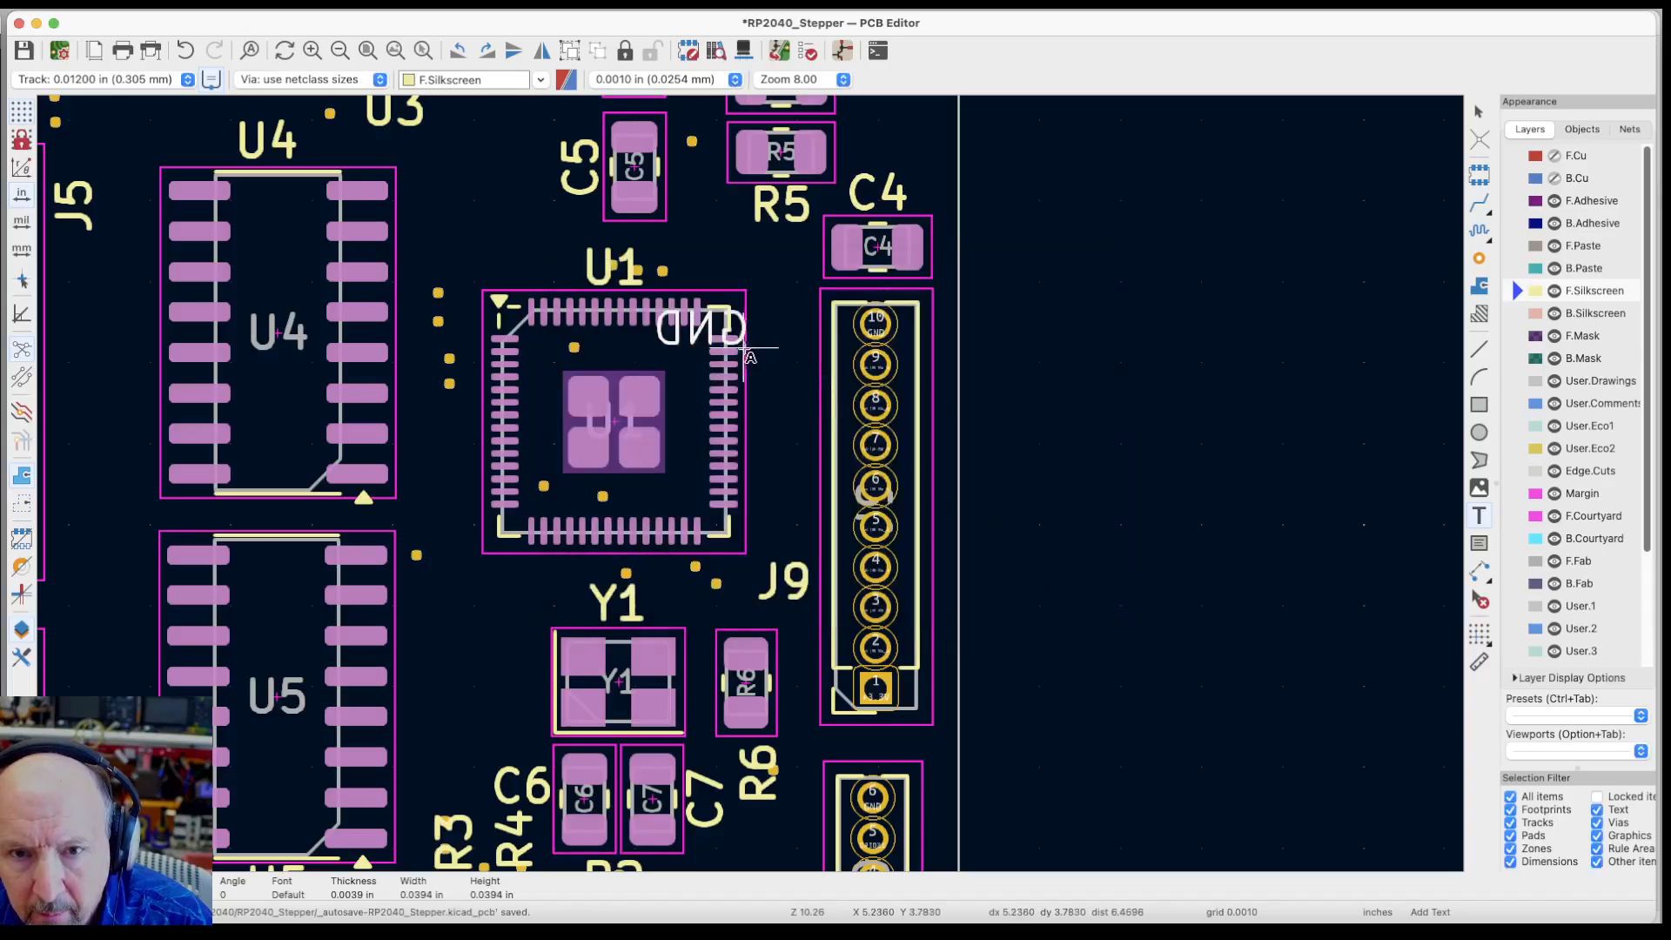
pyautogui.press('m')
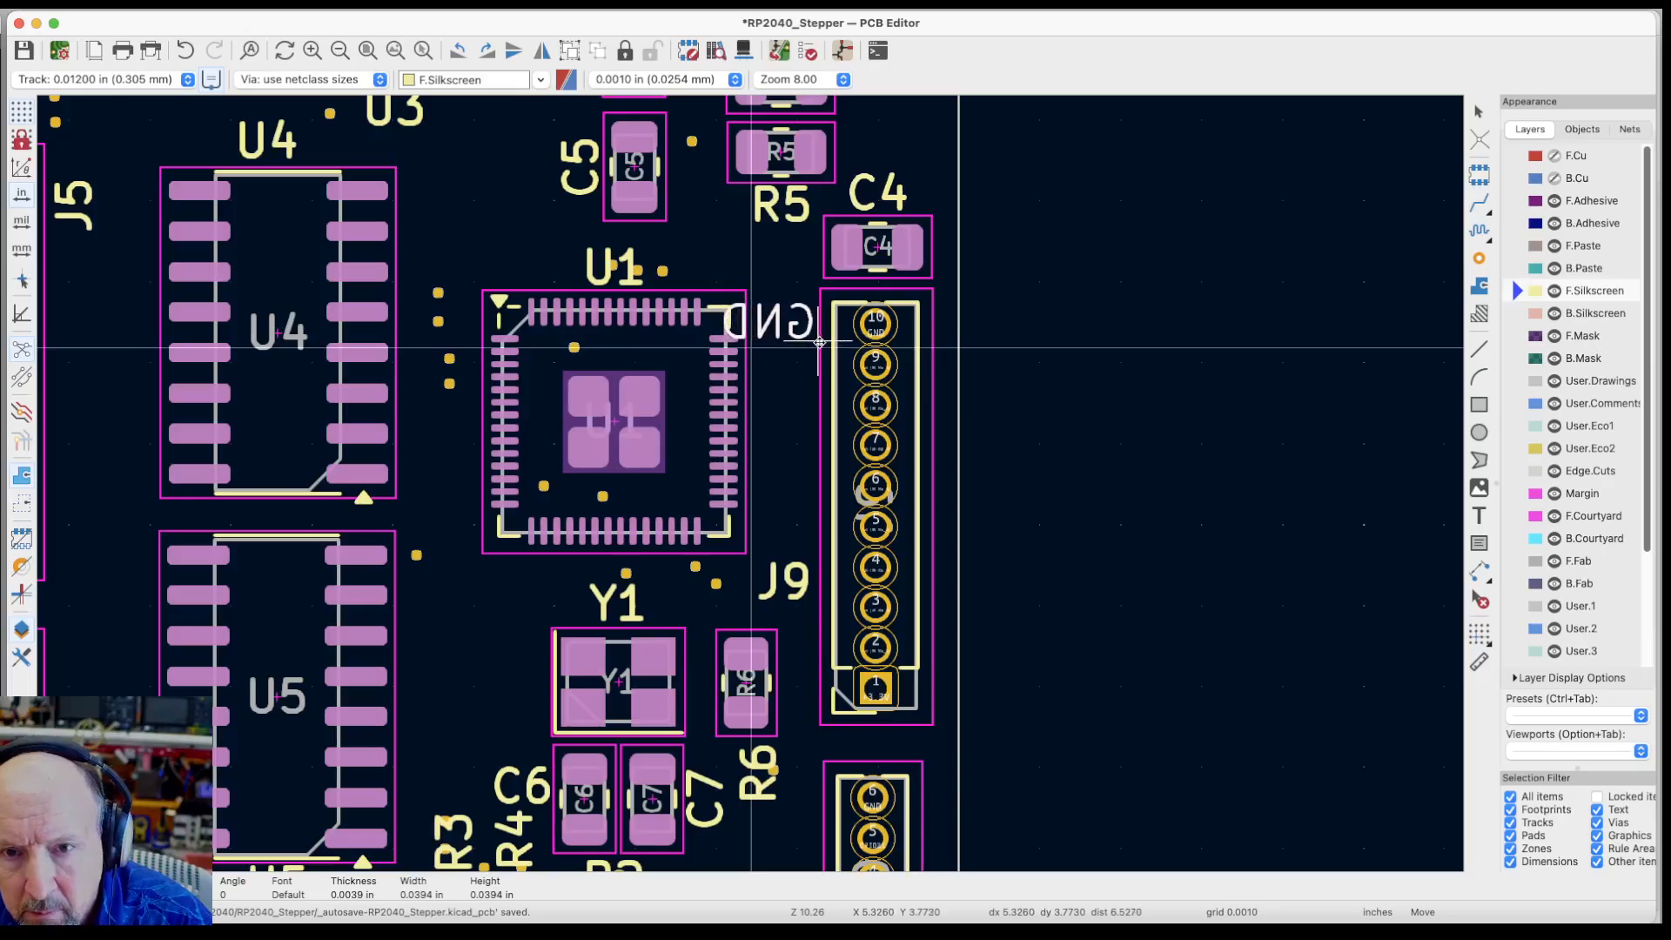
pyautogui.click(819, 343)
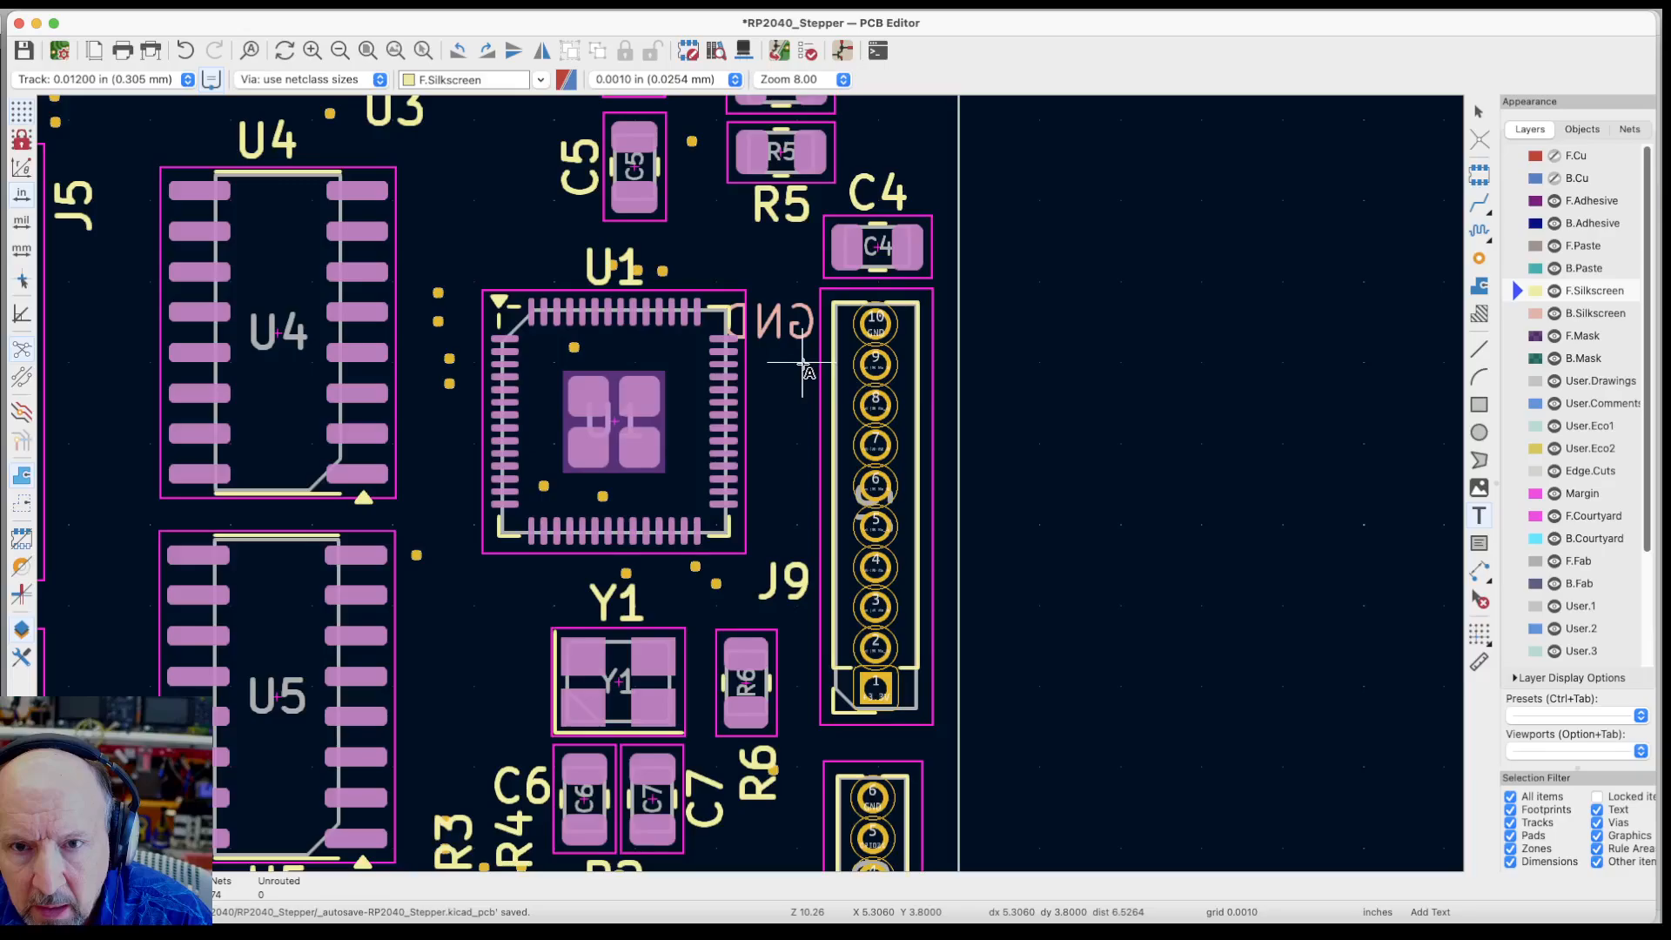
# Duplicate the mirrored GND text from connector J9 and place the copy beside pin 6 of connector J10
pyautogui.press('super+d')
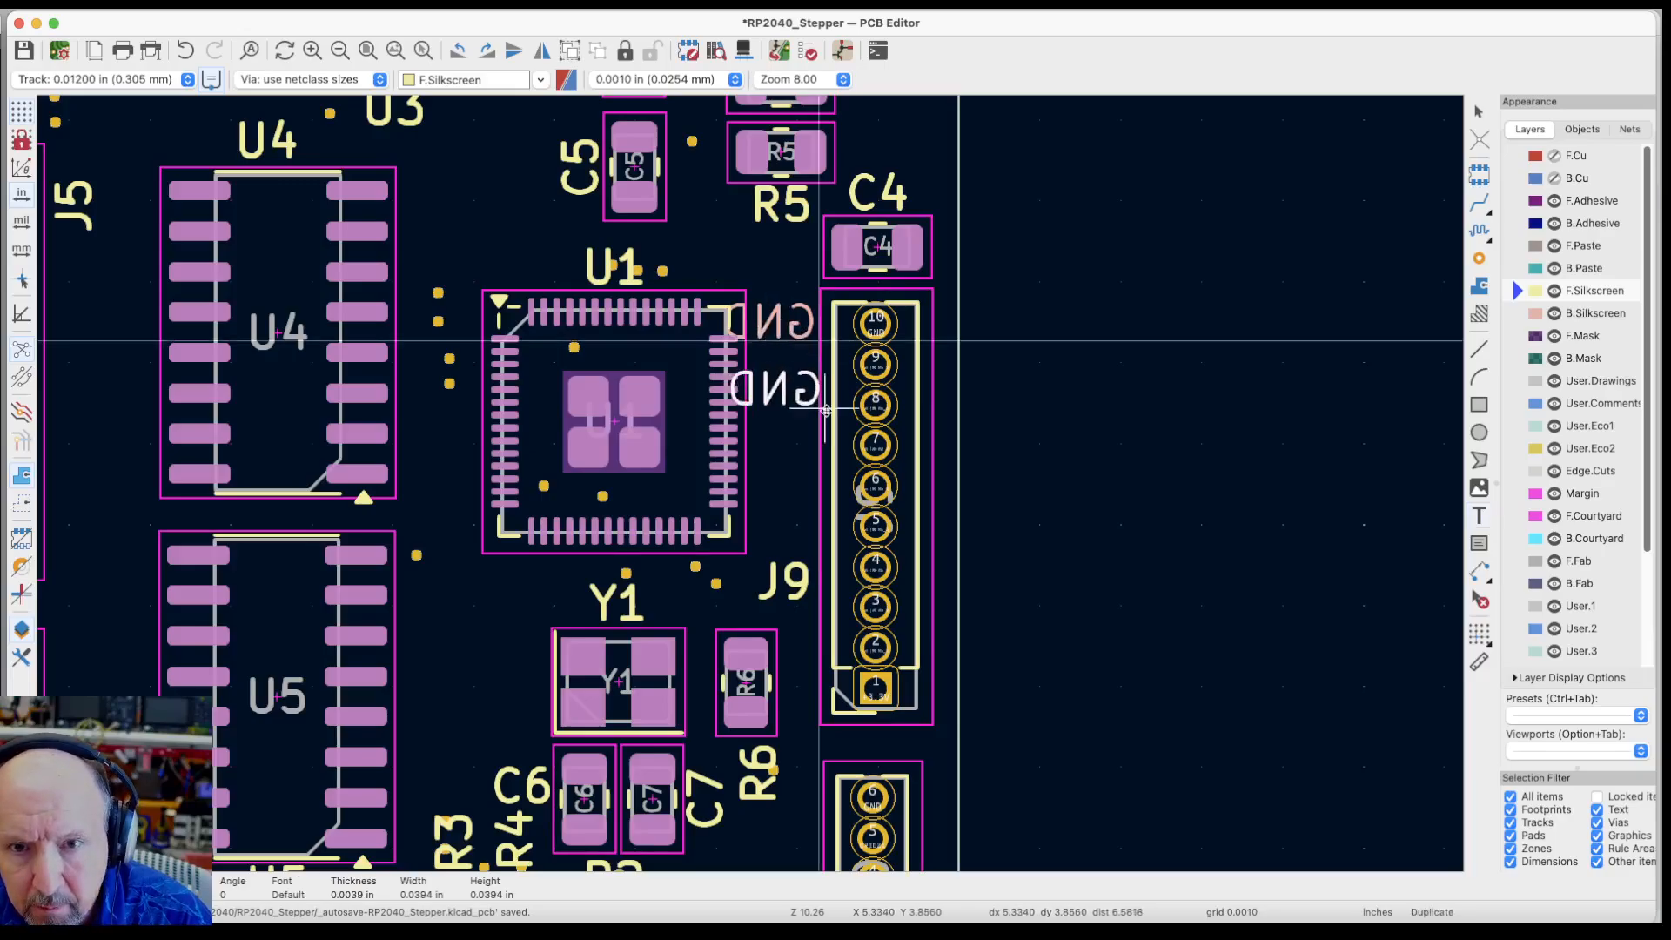
pyautogui.scroll(-3, 845, 470)
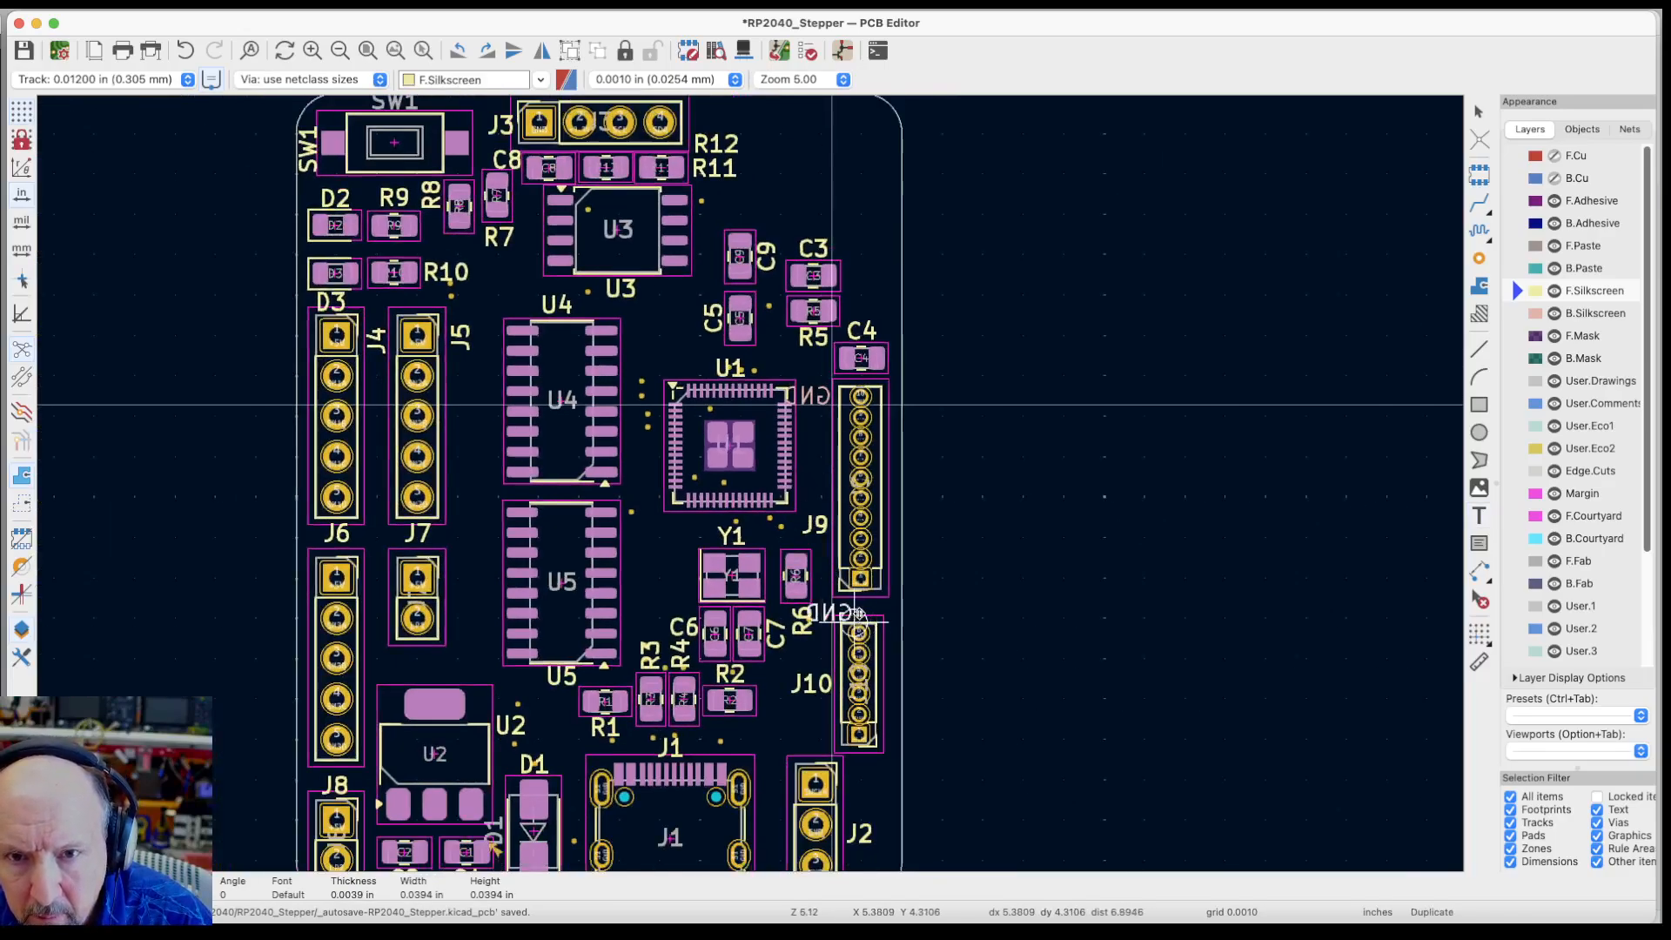
pyautogui.scroll(5, 801, 659)
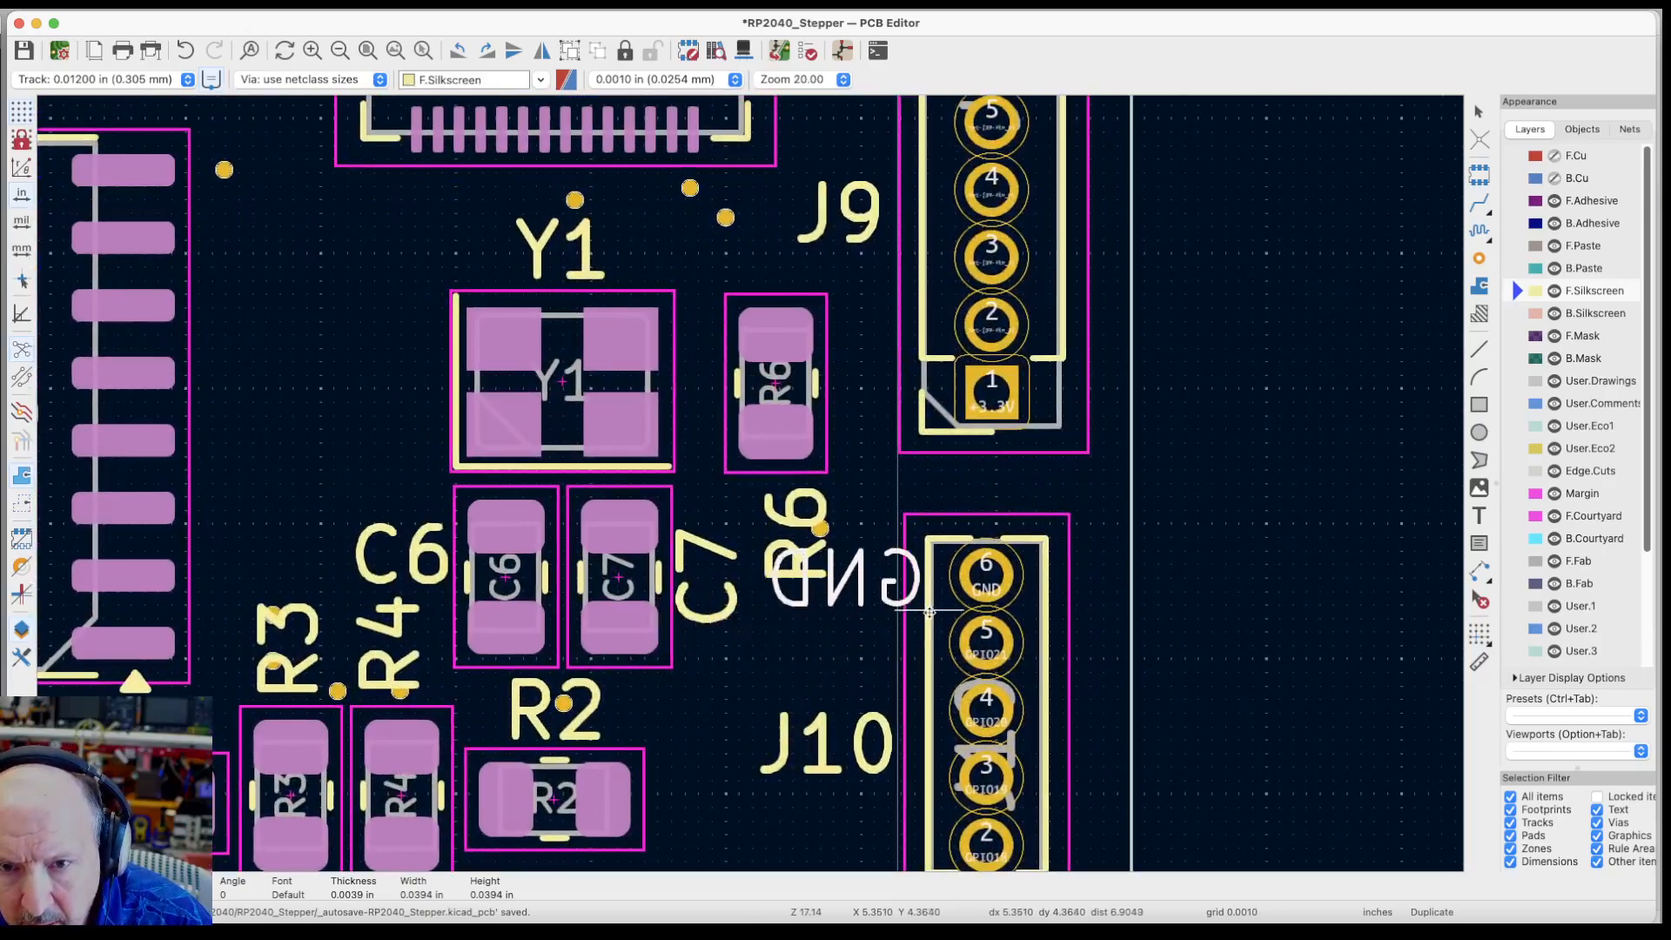
pyautogui.click(932, 612)
pyautogui.scroll(1, 932, 612)
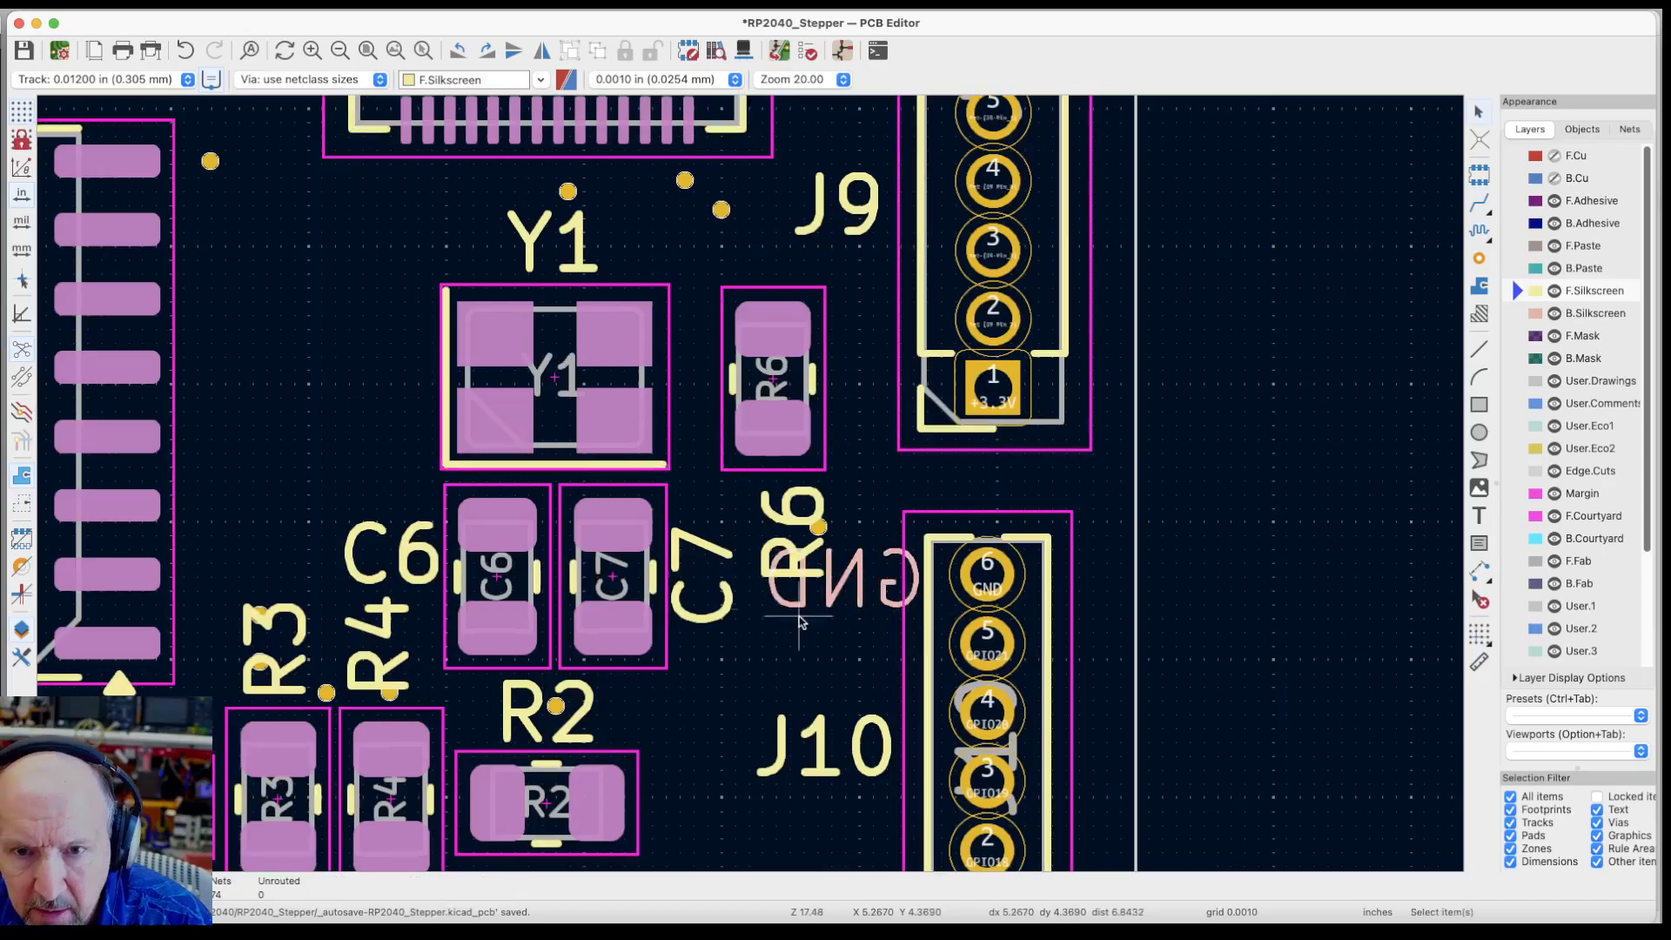
# Hide the footprint references and place a duplicate of J10's mirrored GND text beside pin 2 of connector J2
pyautogui.click(1583, 129)
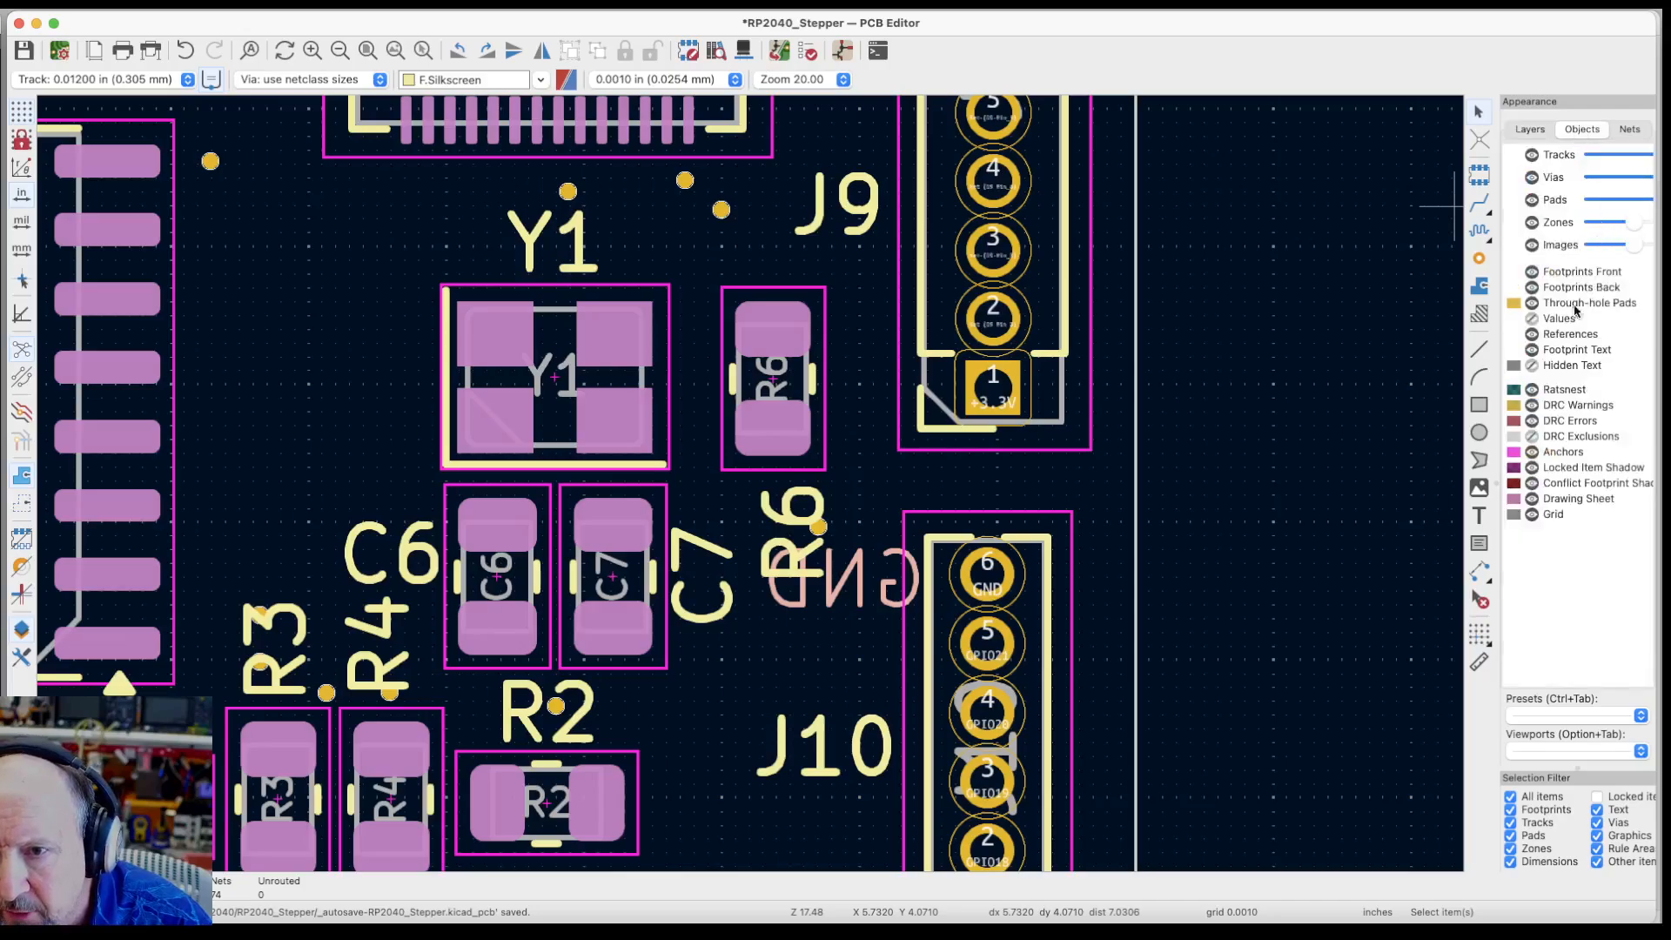
pyautogui.click(1533, 335)
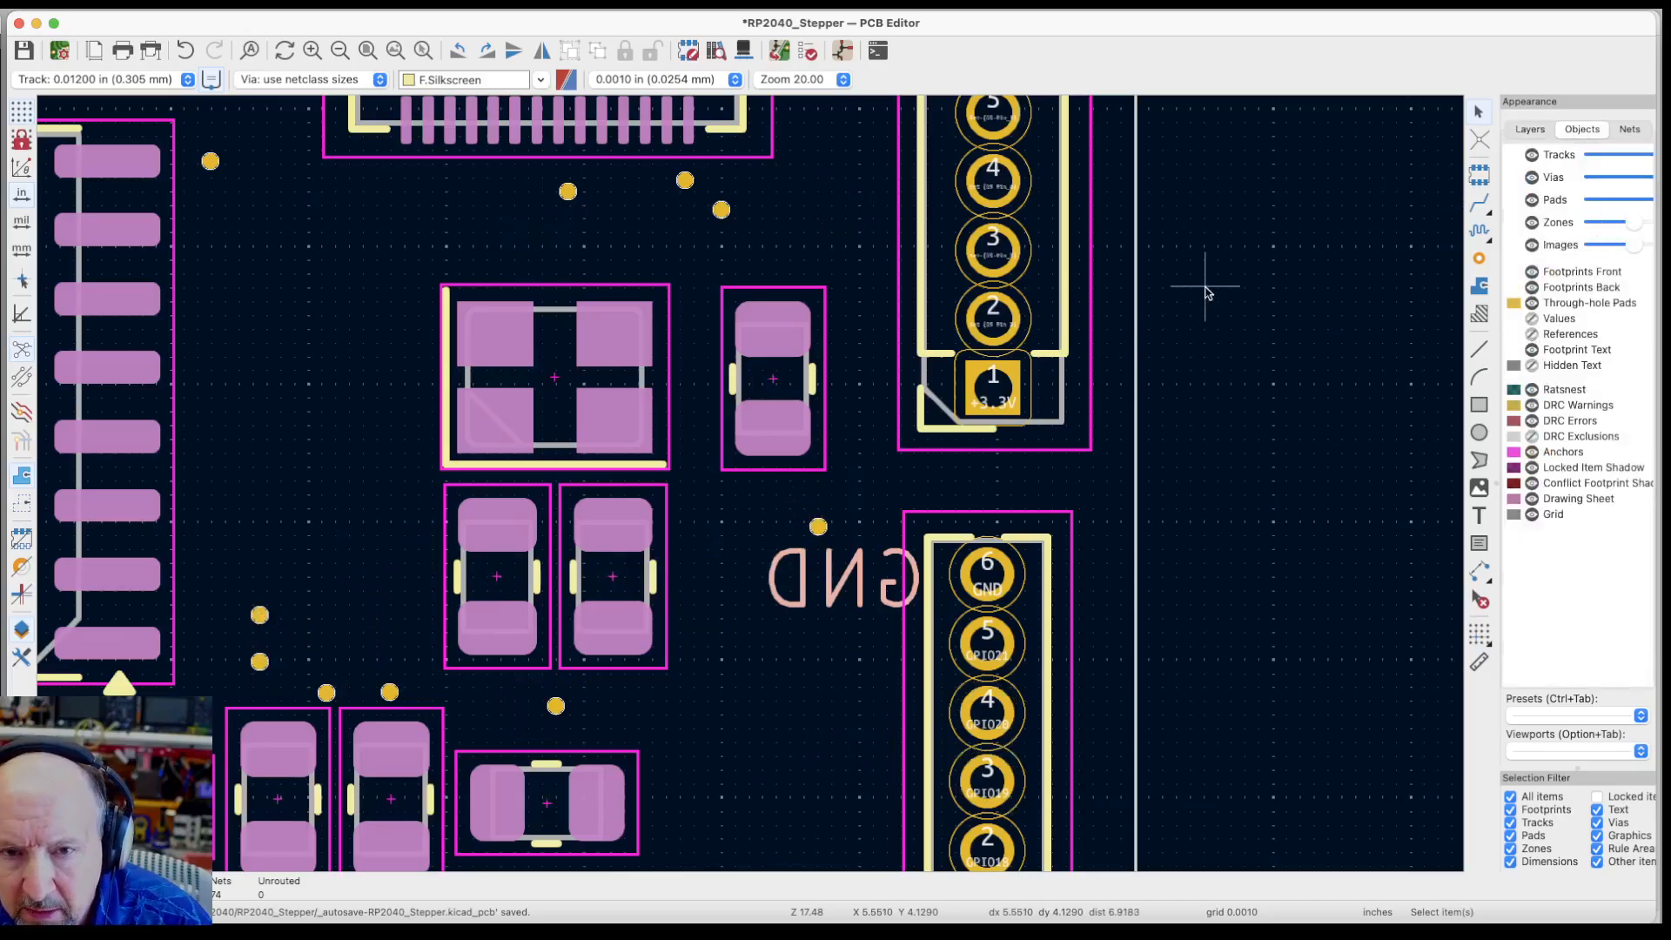
pyautogui.scroll(-5, 1205, 289)
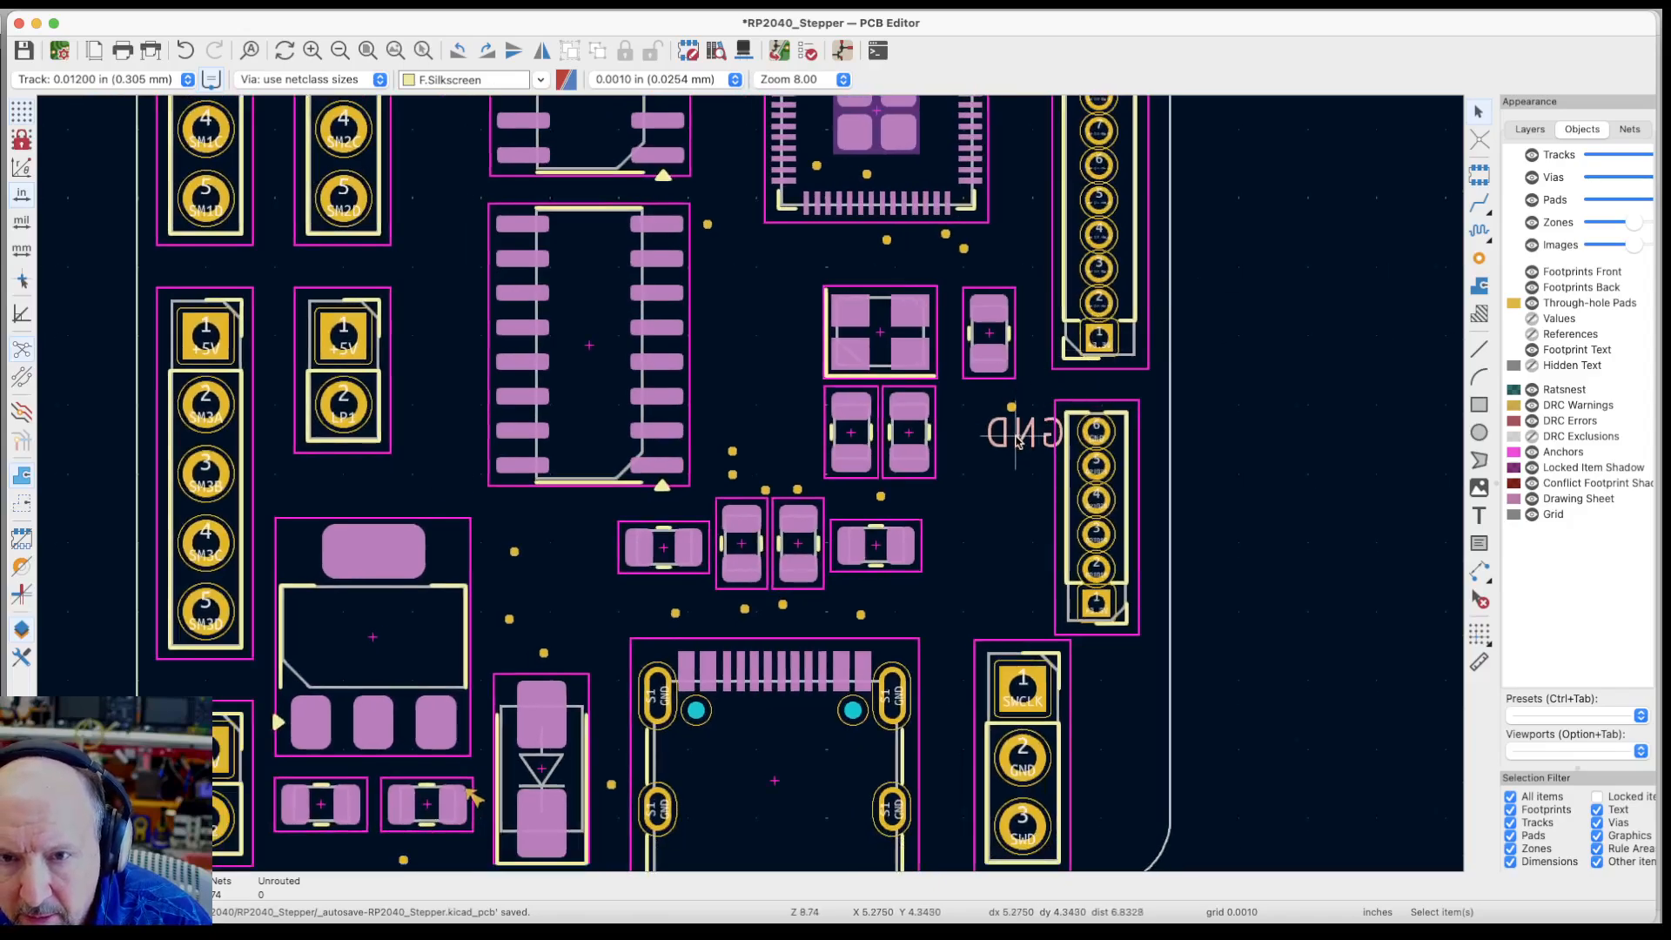
pyautogui.hotkey('ctrl', 'd')
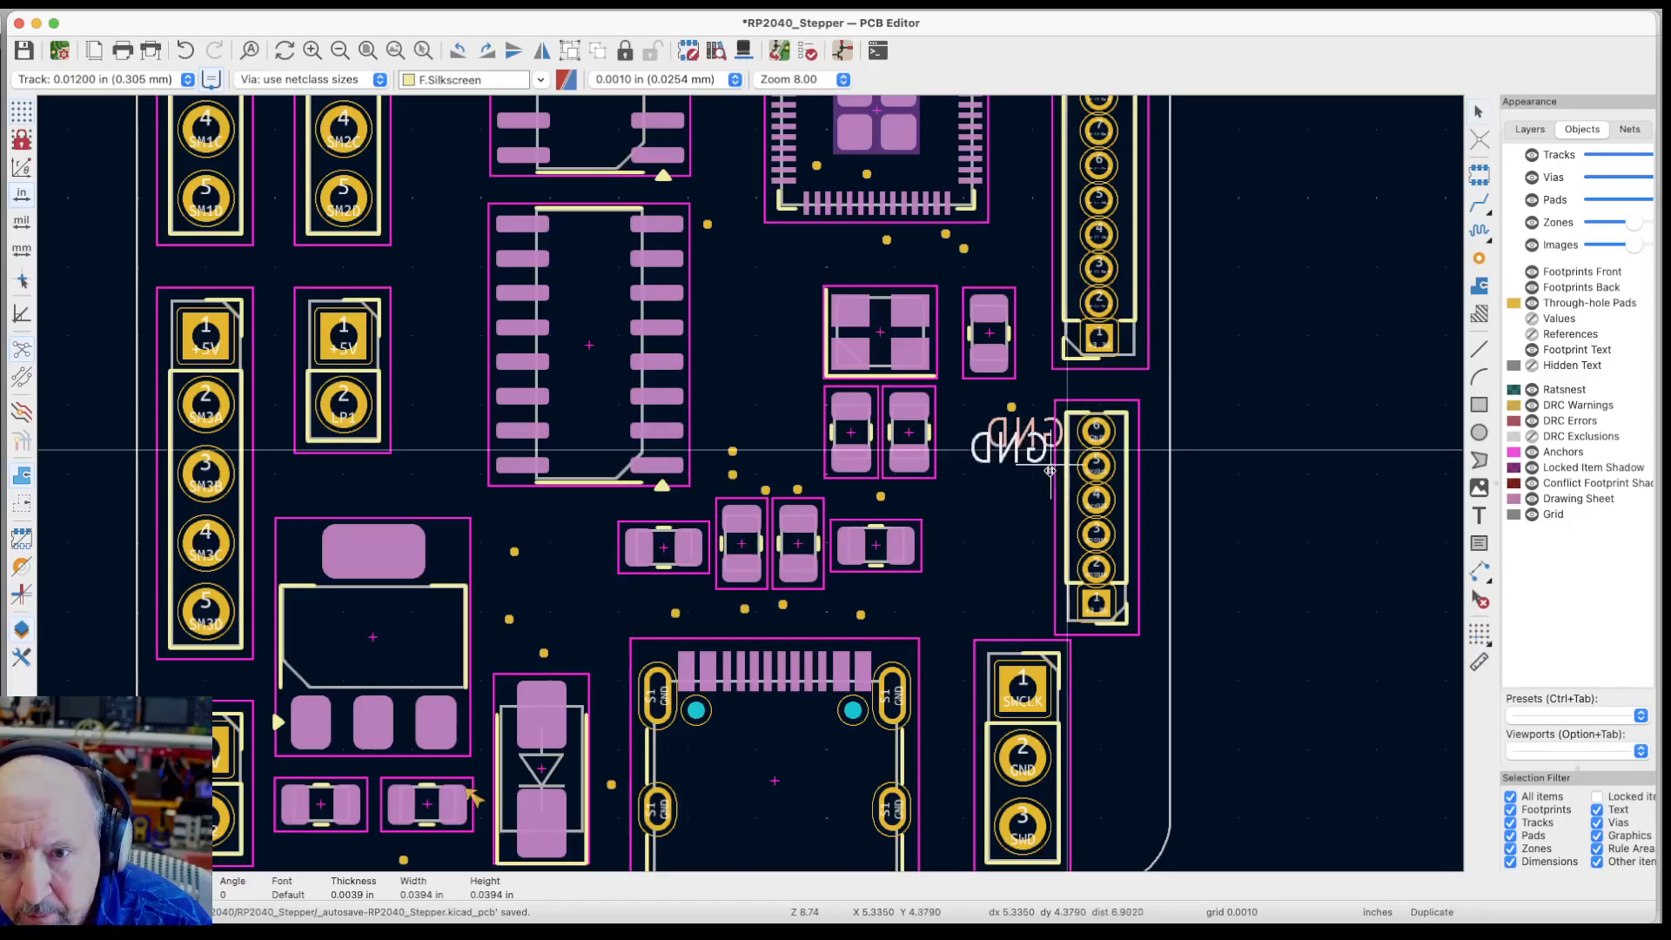
pyautogui.click(1151, 777)
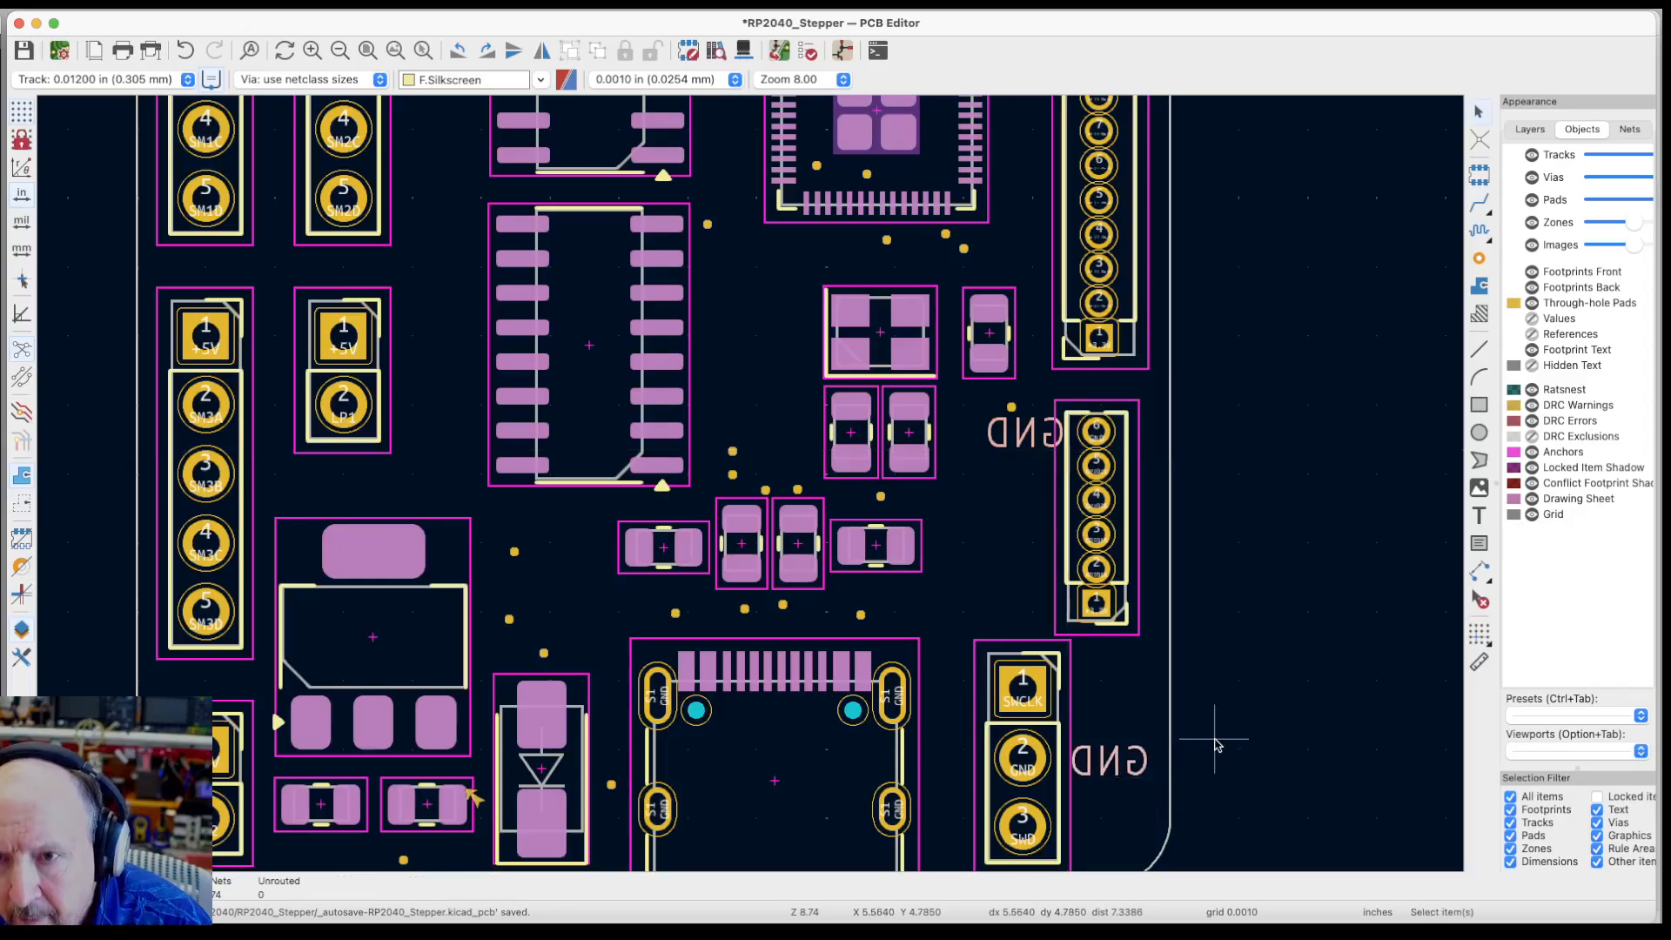
# Add a mirrored "SWD" text on the F.Silkscreen layer beside pin 3 of connector J2
pyautogui.click(1480, 515)
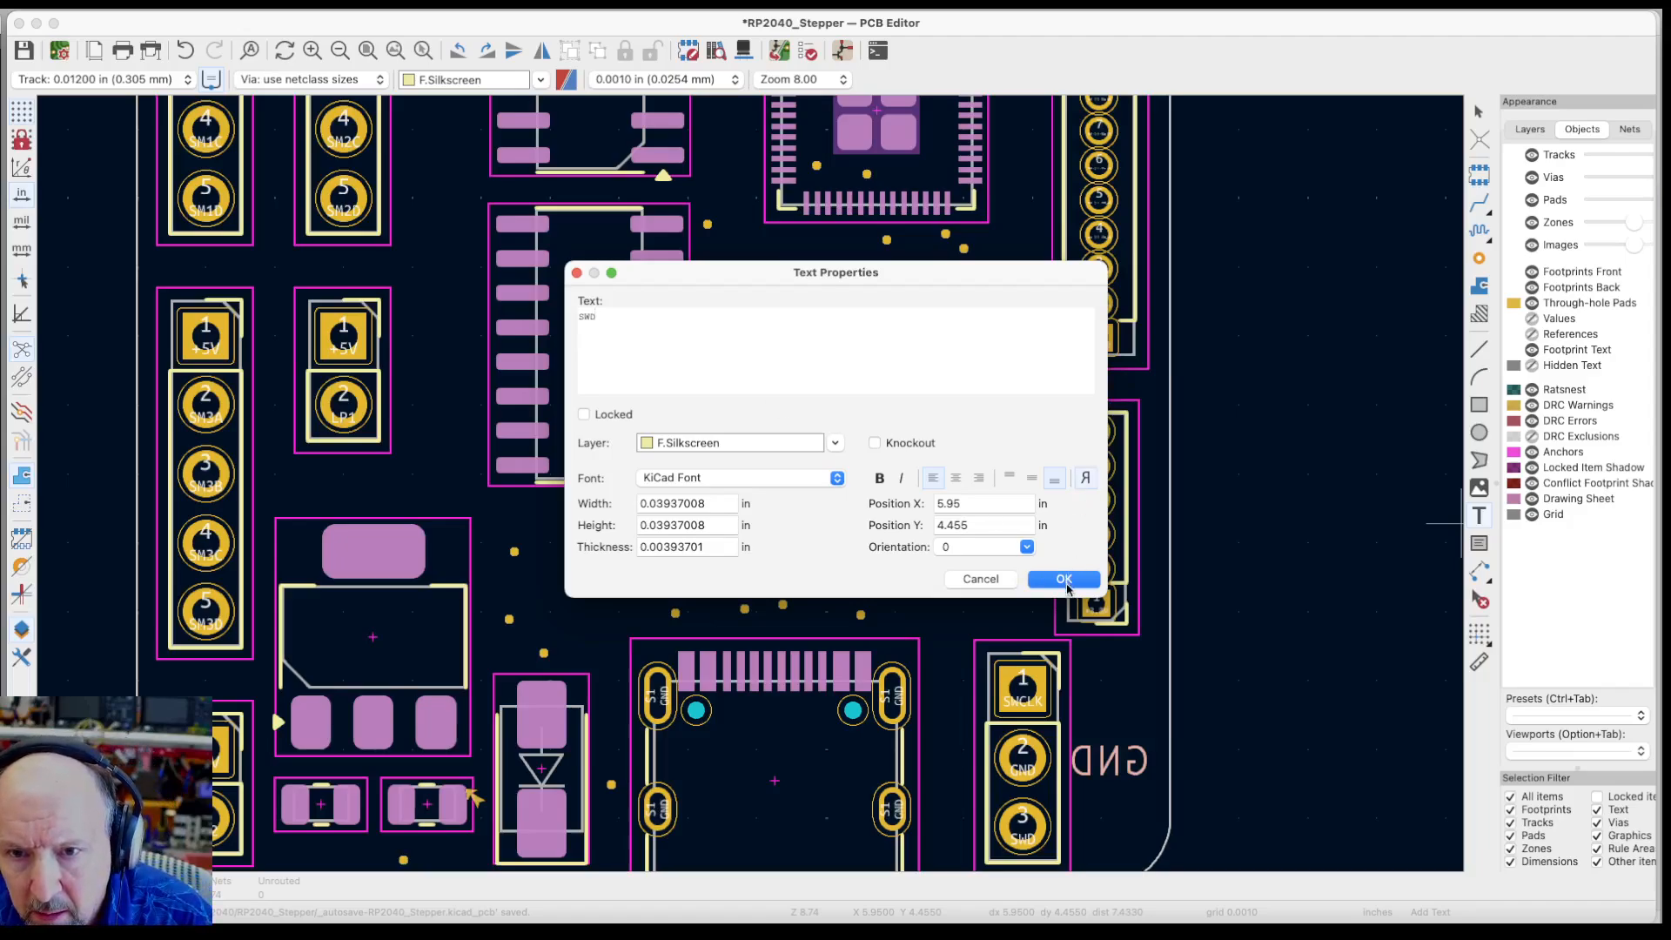
pyautogui.click(1068, 590)
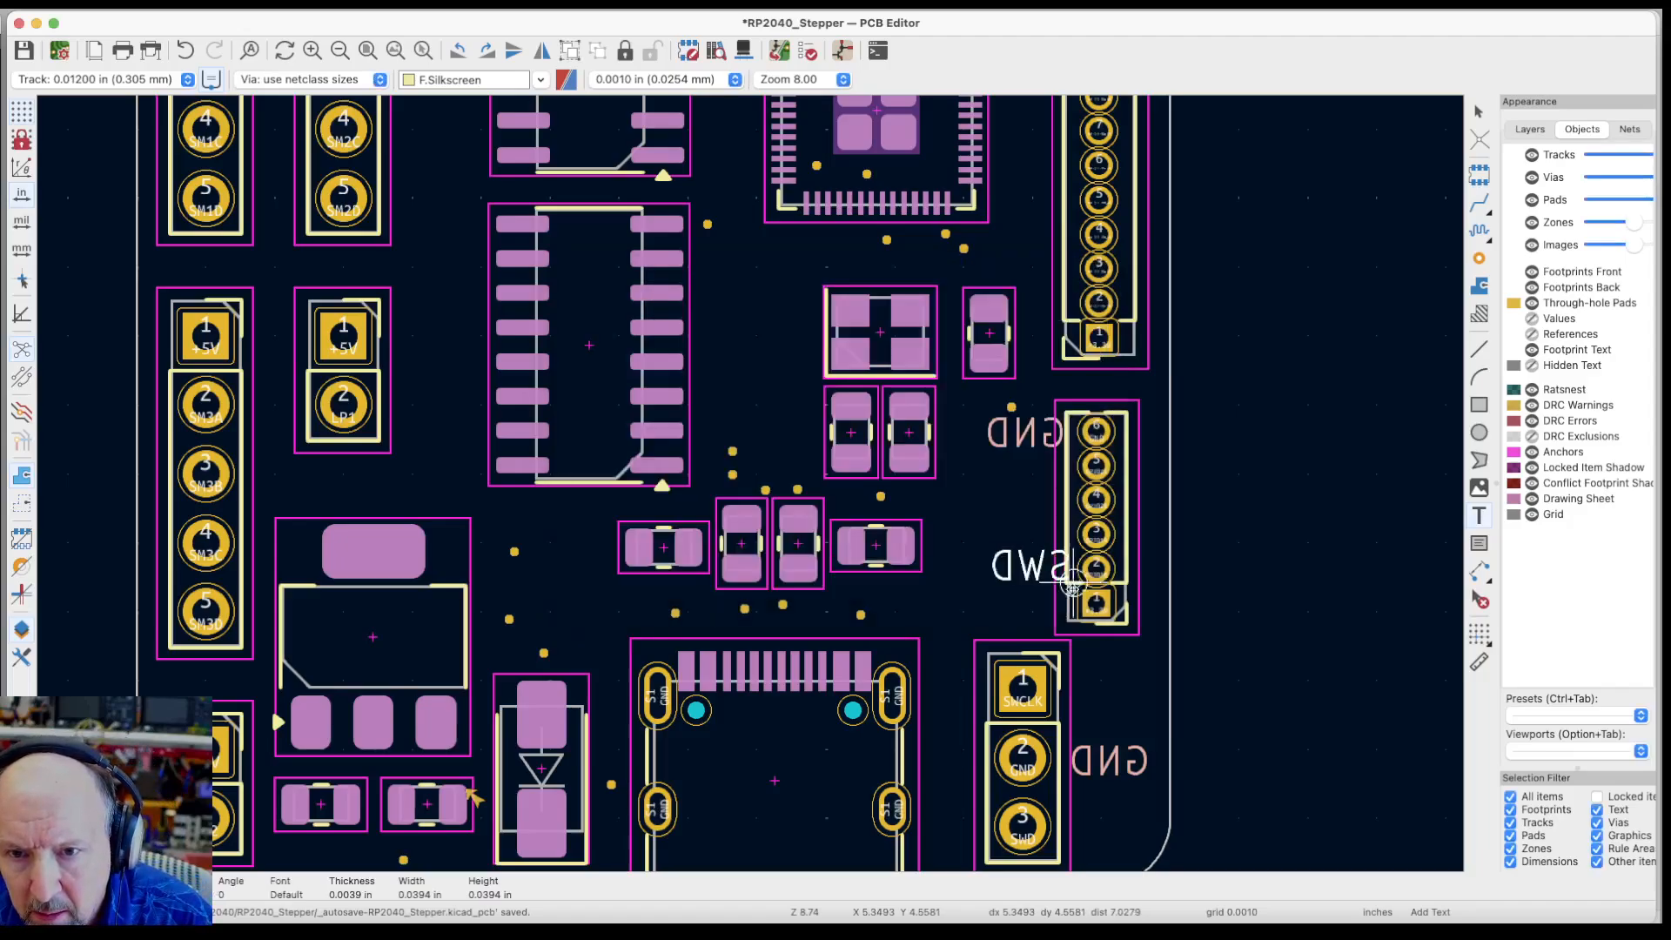
pyautogui.click(1158, 848)
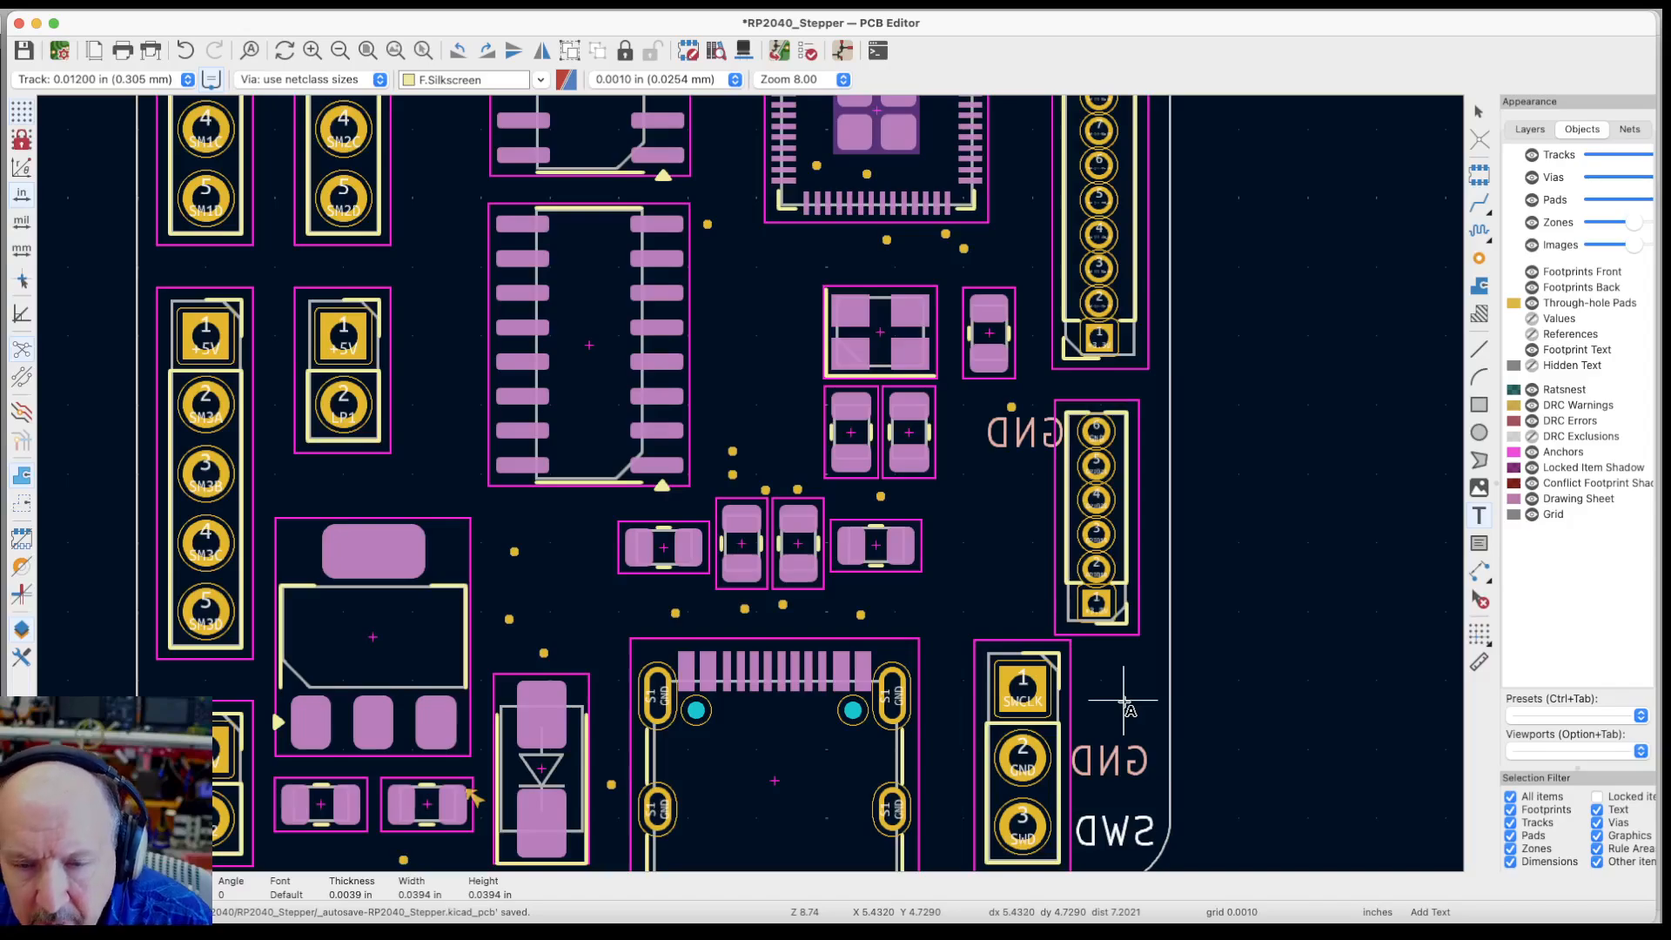
# Add a mirrored "SWCLK" text on F.Silkscreen beside pin 1 of connector J2 and shorten it to "SWC"
pyautogui.click(1449, 527)
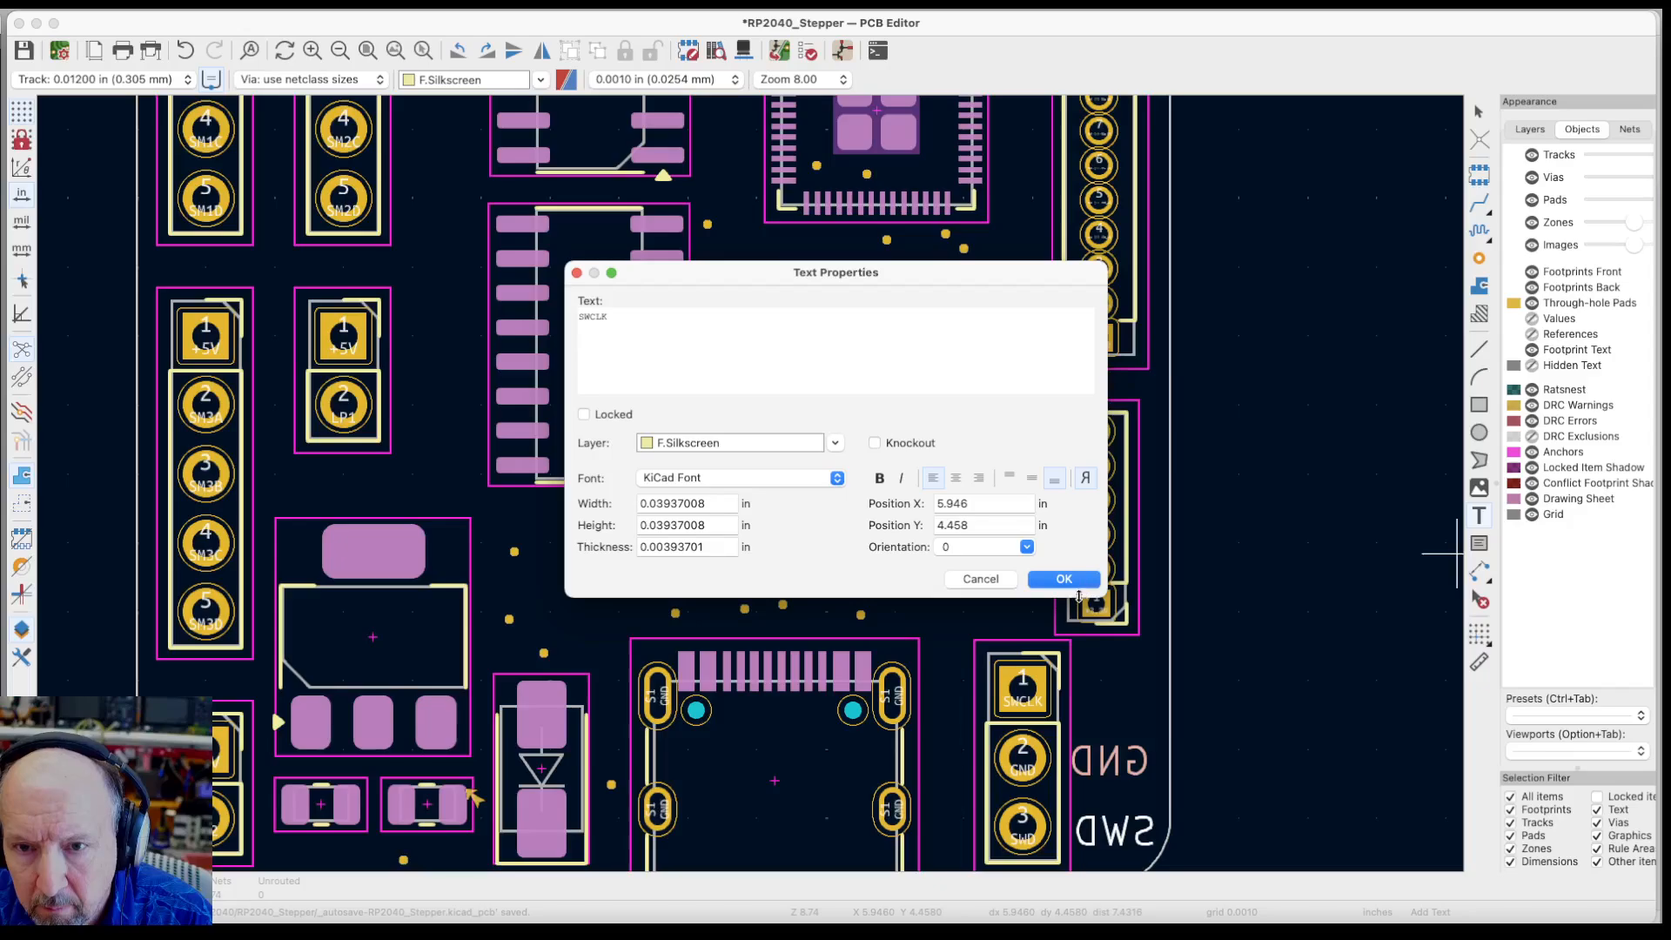
pyautogui.click(1065, 580)
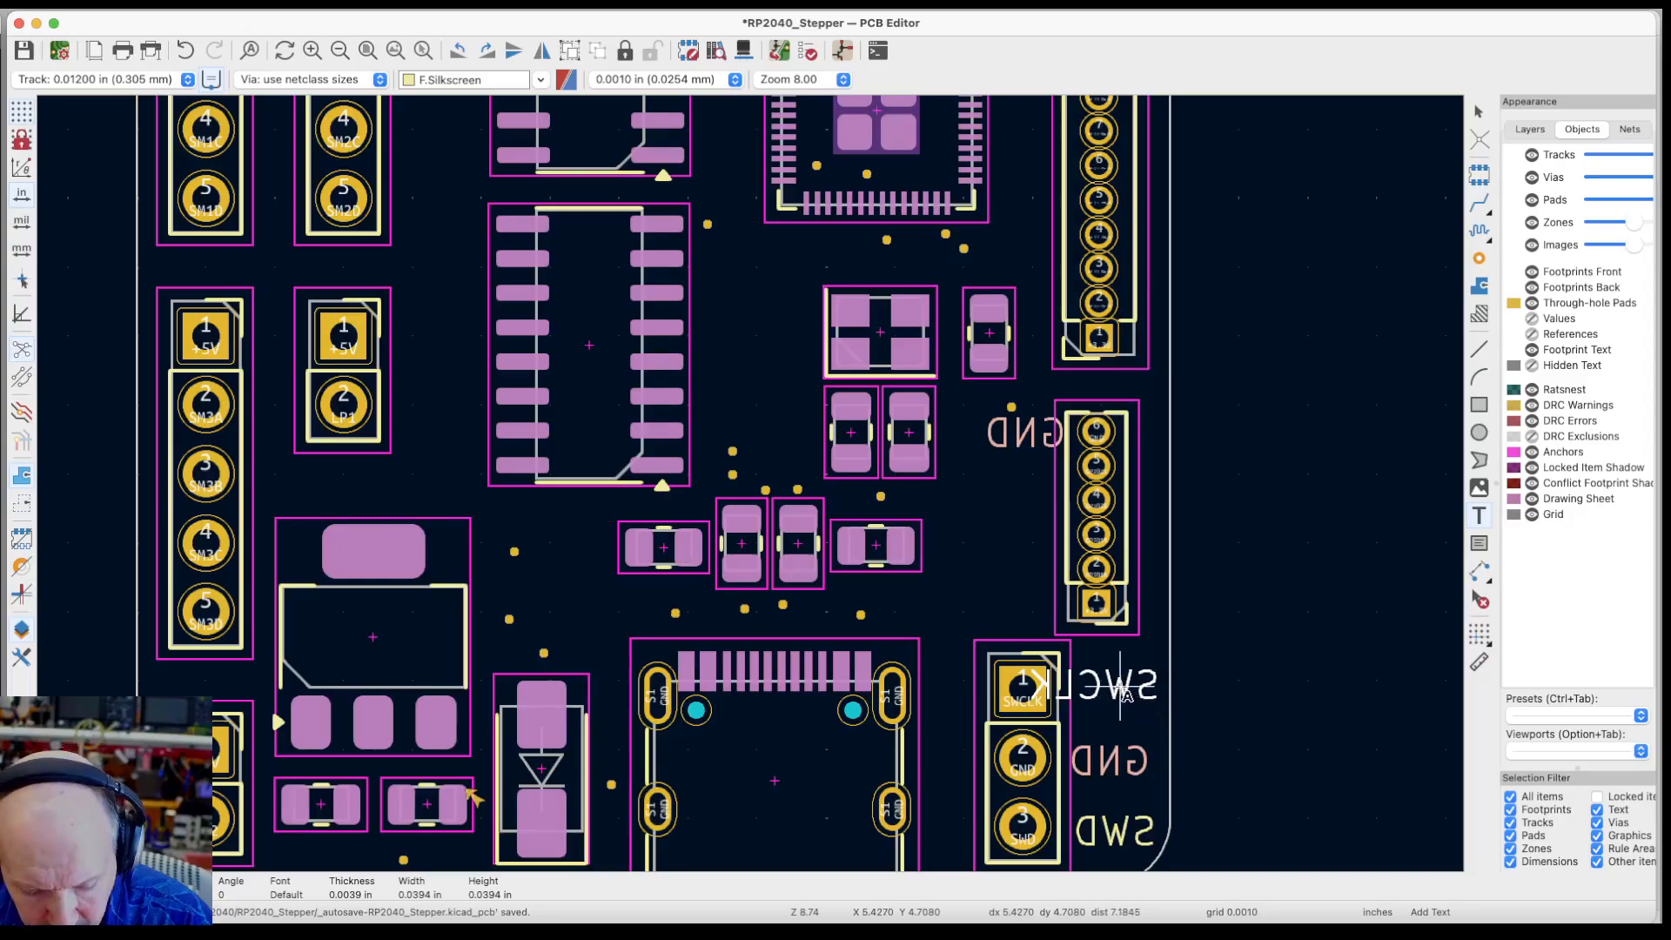
pyautogui.click(1125, 693)
pyautogui.click(638, 315)
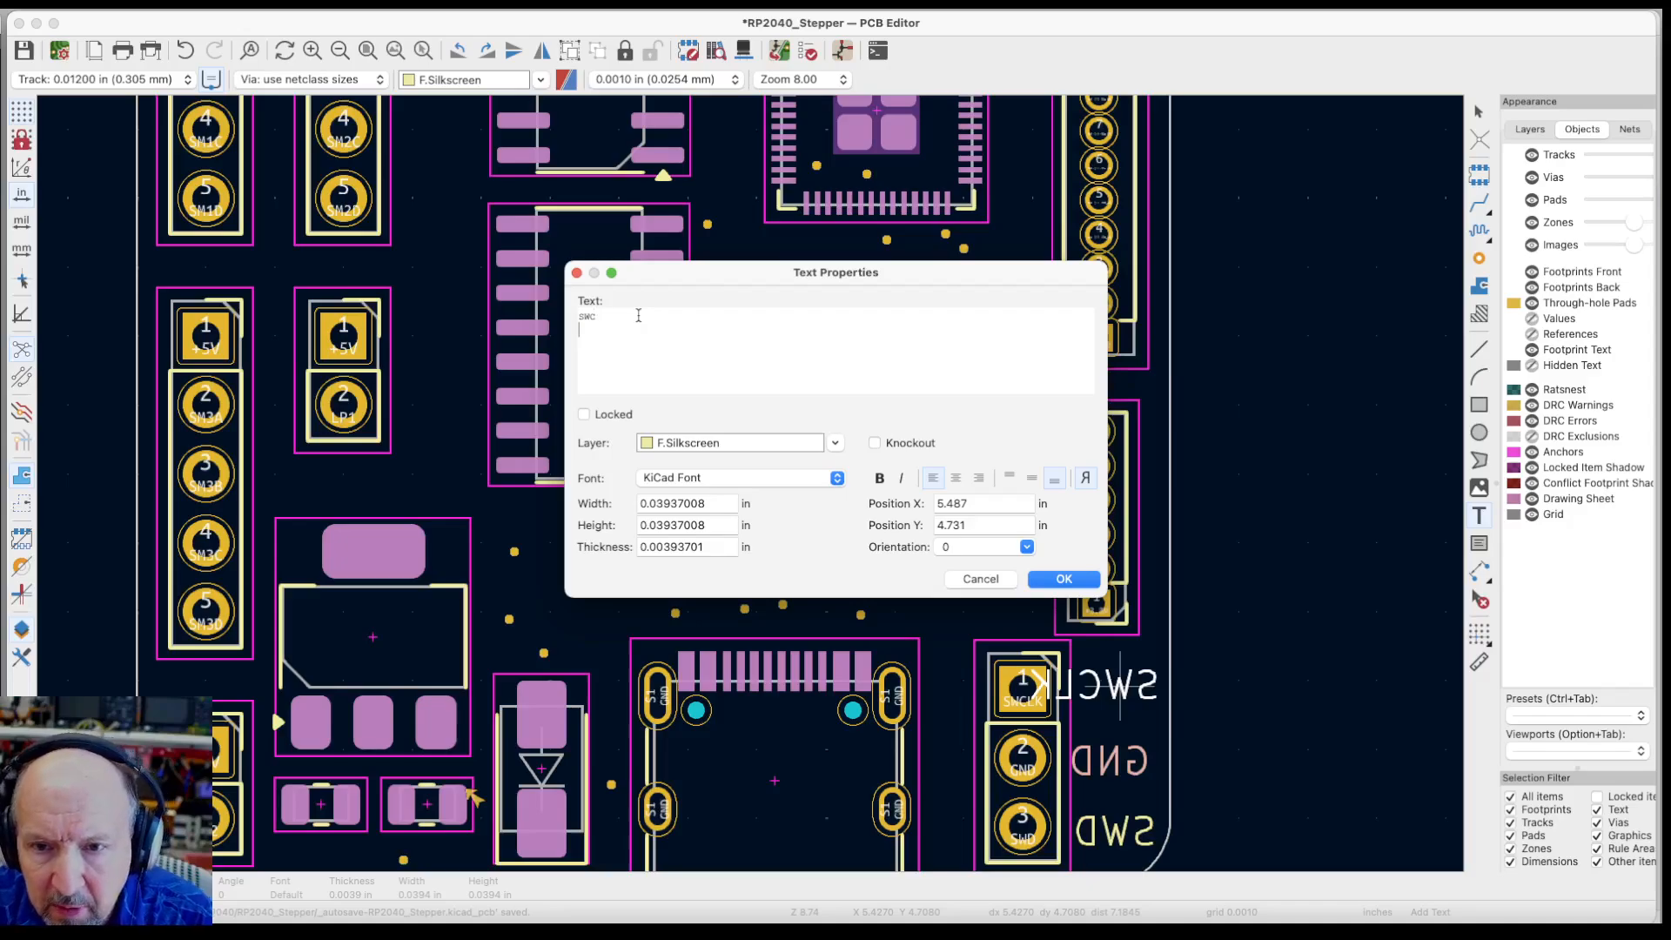
pyautogui.click(1067, 580)
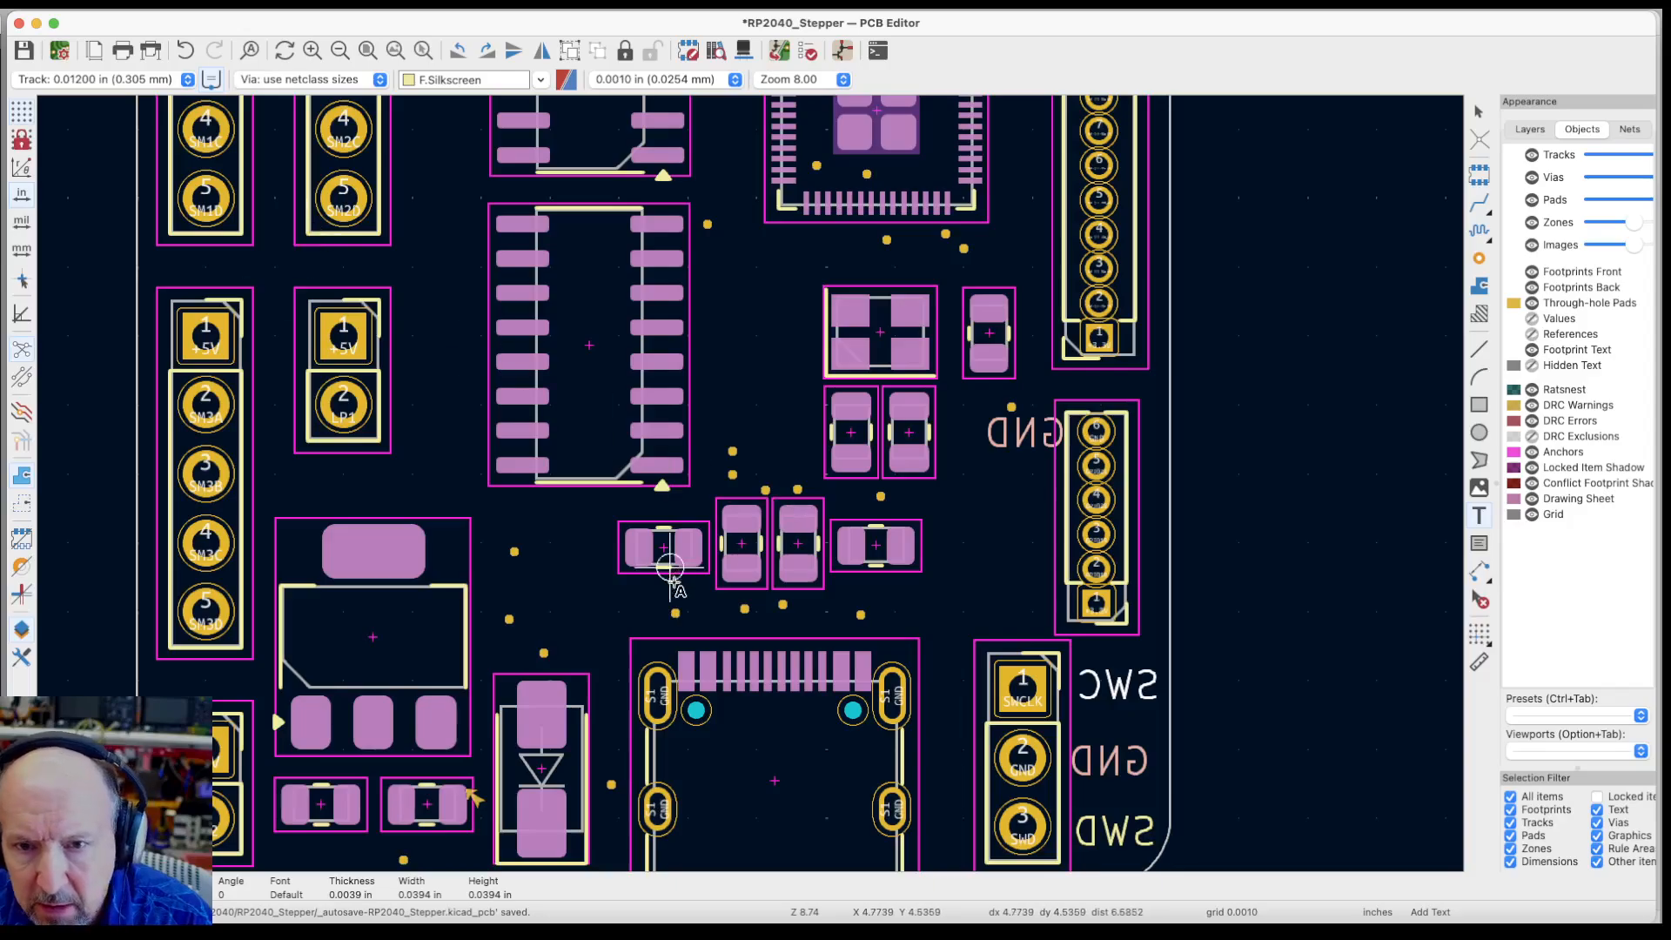
# Add an "LP1" text on F.Silkscreen, rotate it to 90 degrees and place it beside pin 2 of the two-pin connector J7
pyautogui.scroll(-3, 671, 566)
pyautogui.scroll(-2, 672, 574)
pyautogui.scroll(3, 673, 575)
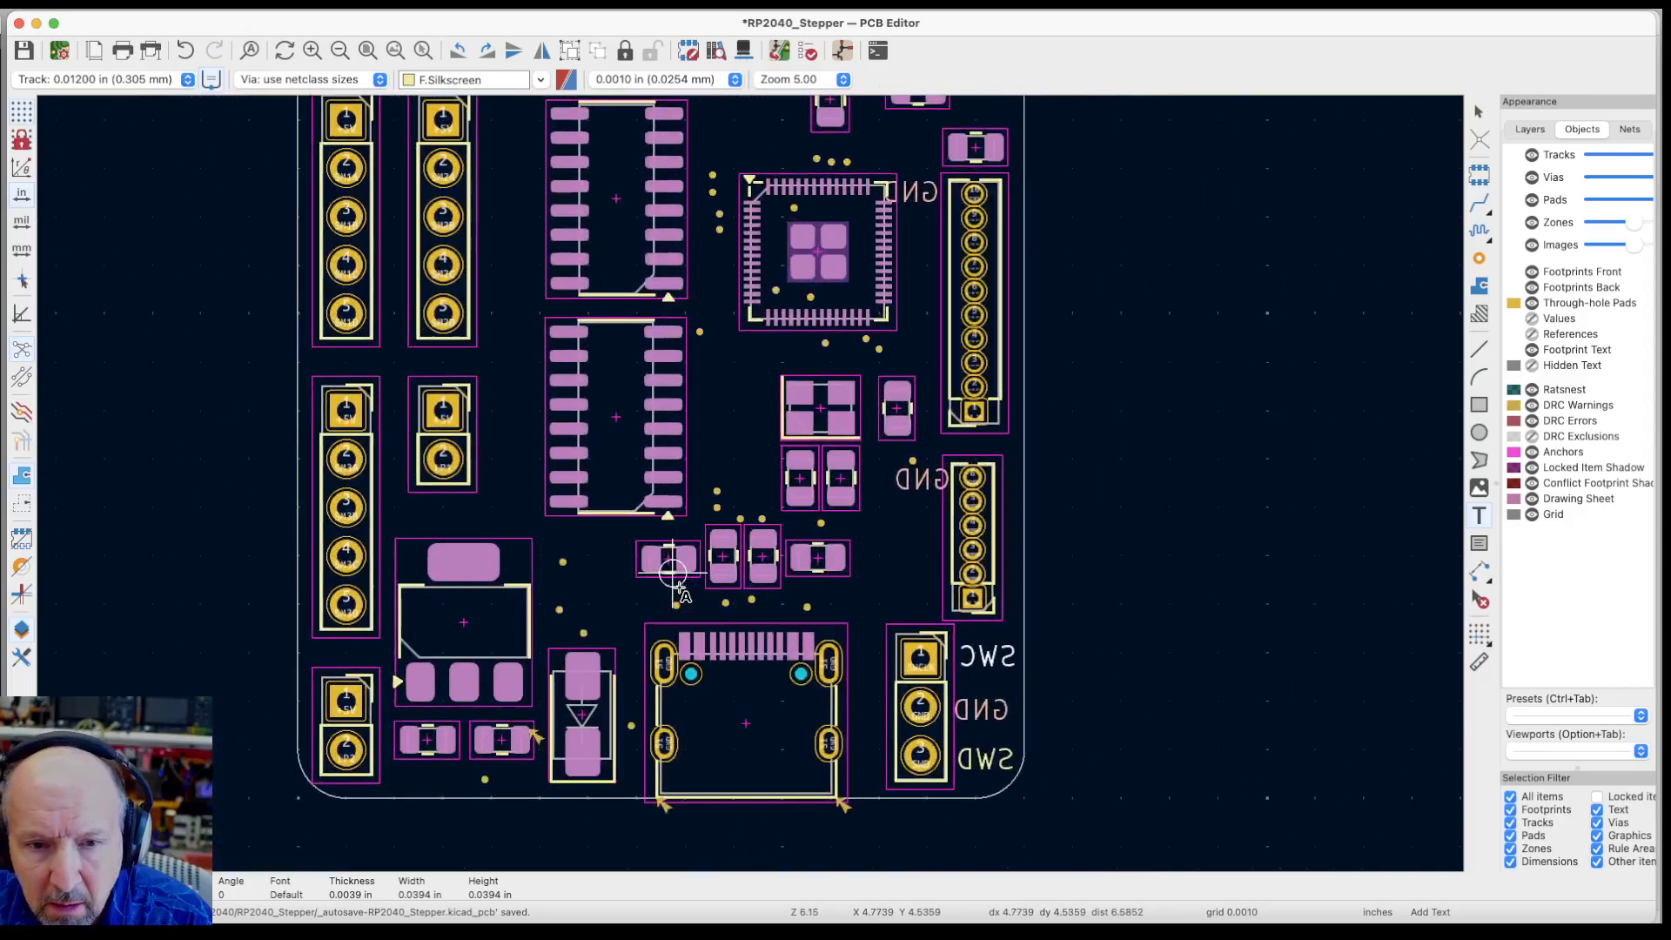
pyautogui.scroll(-1, 673, 575)
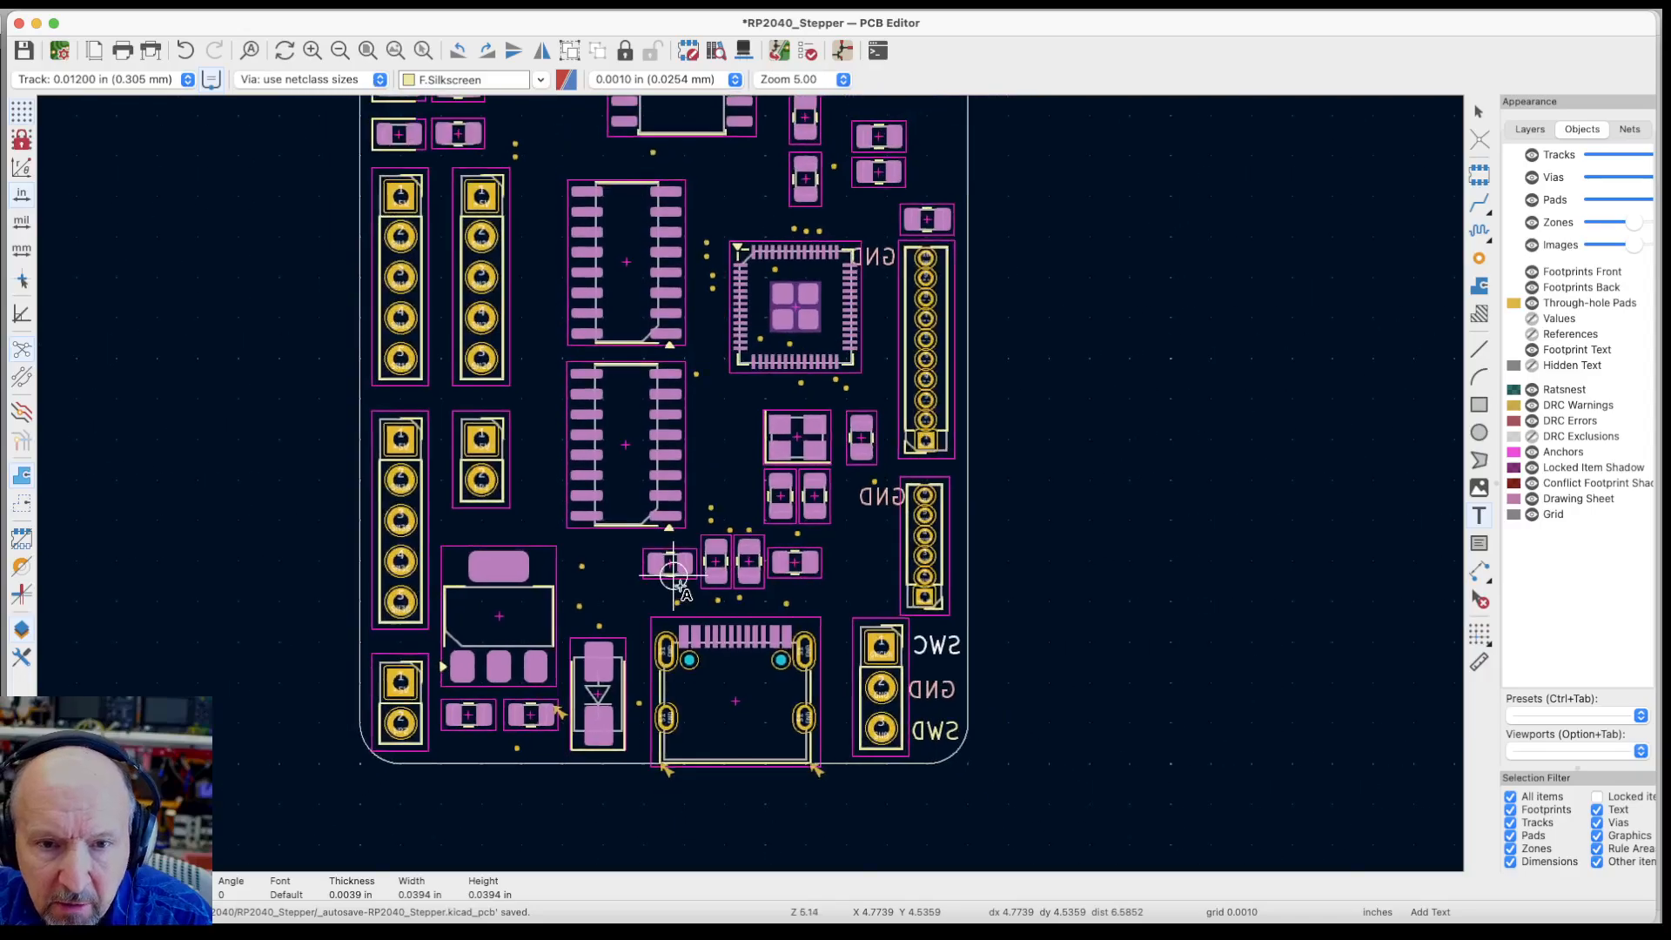
pyautogui.scroll(8, 482, 490)
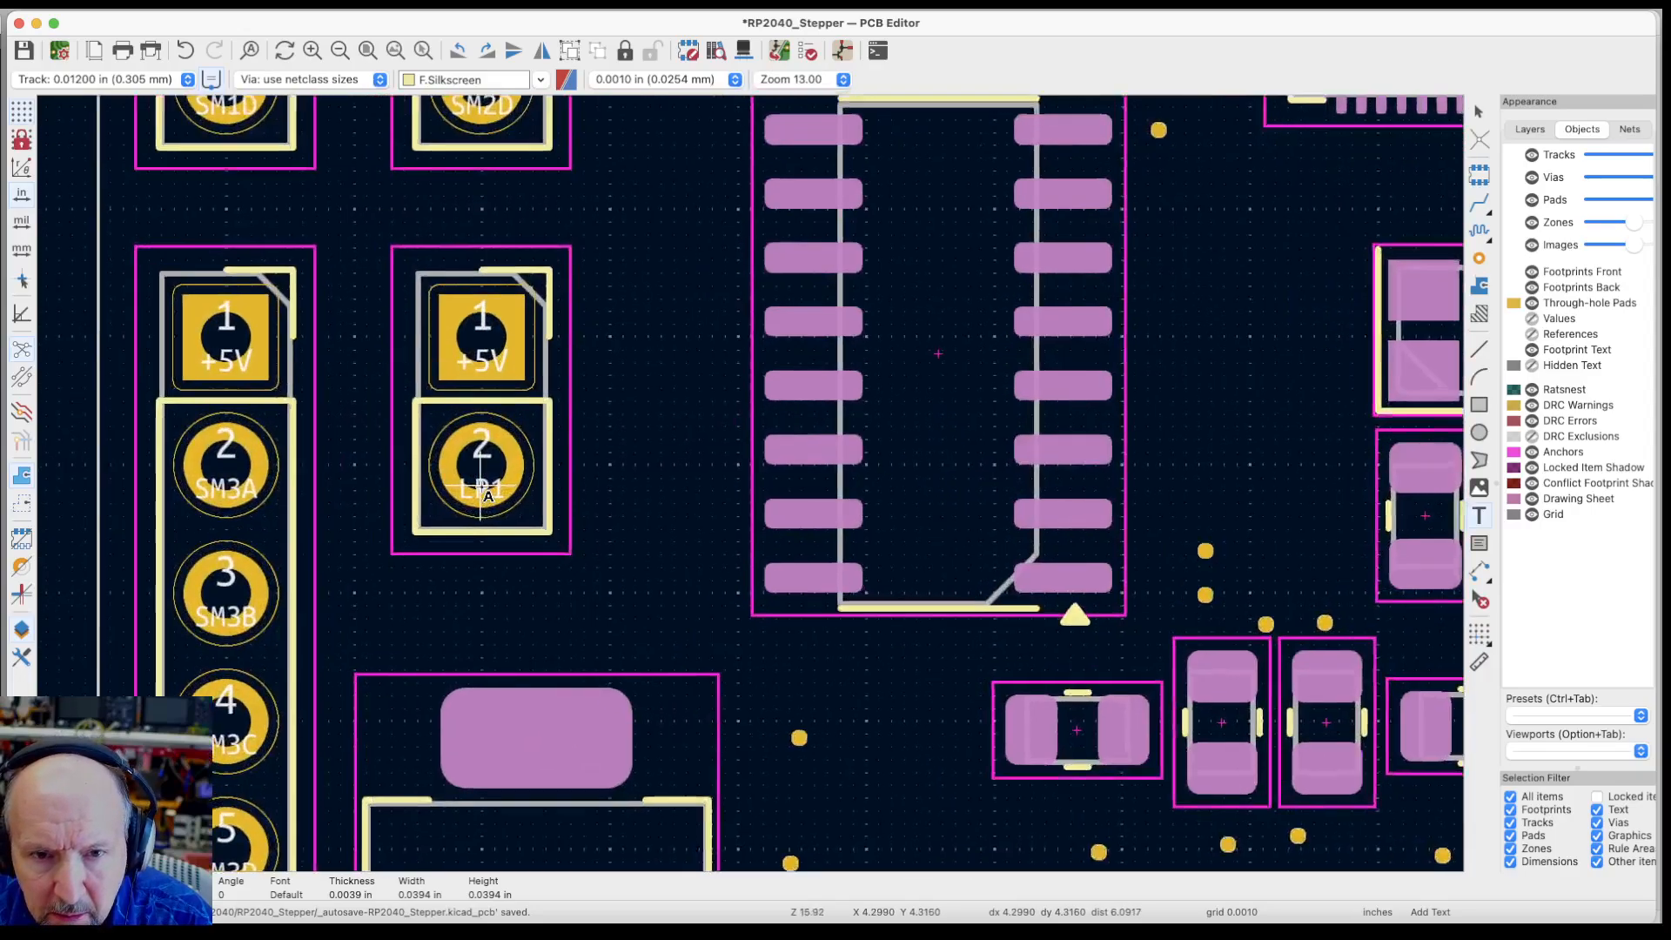
pyautogui.scroll(-3, 487, 496)
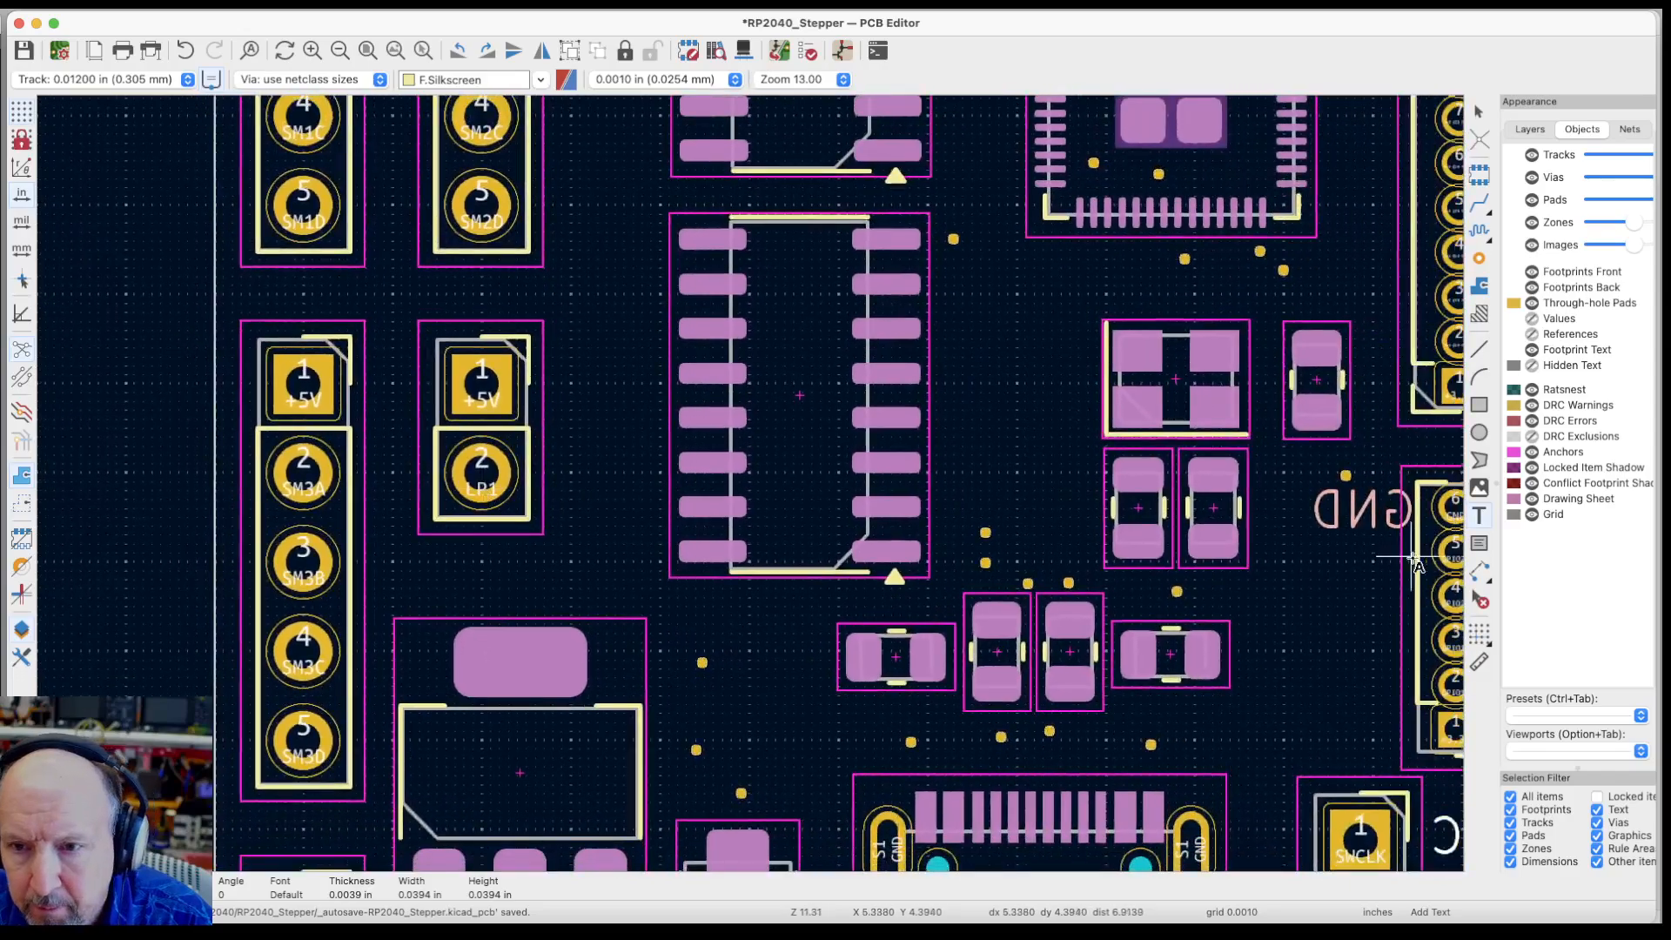
pyautogui.click(1374, 522)
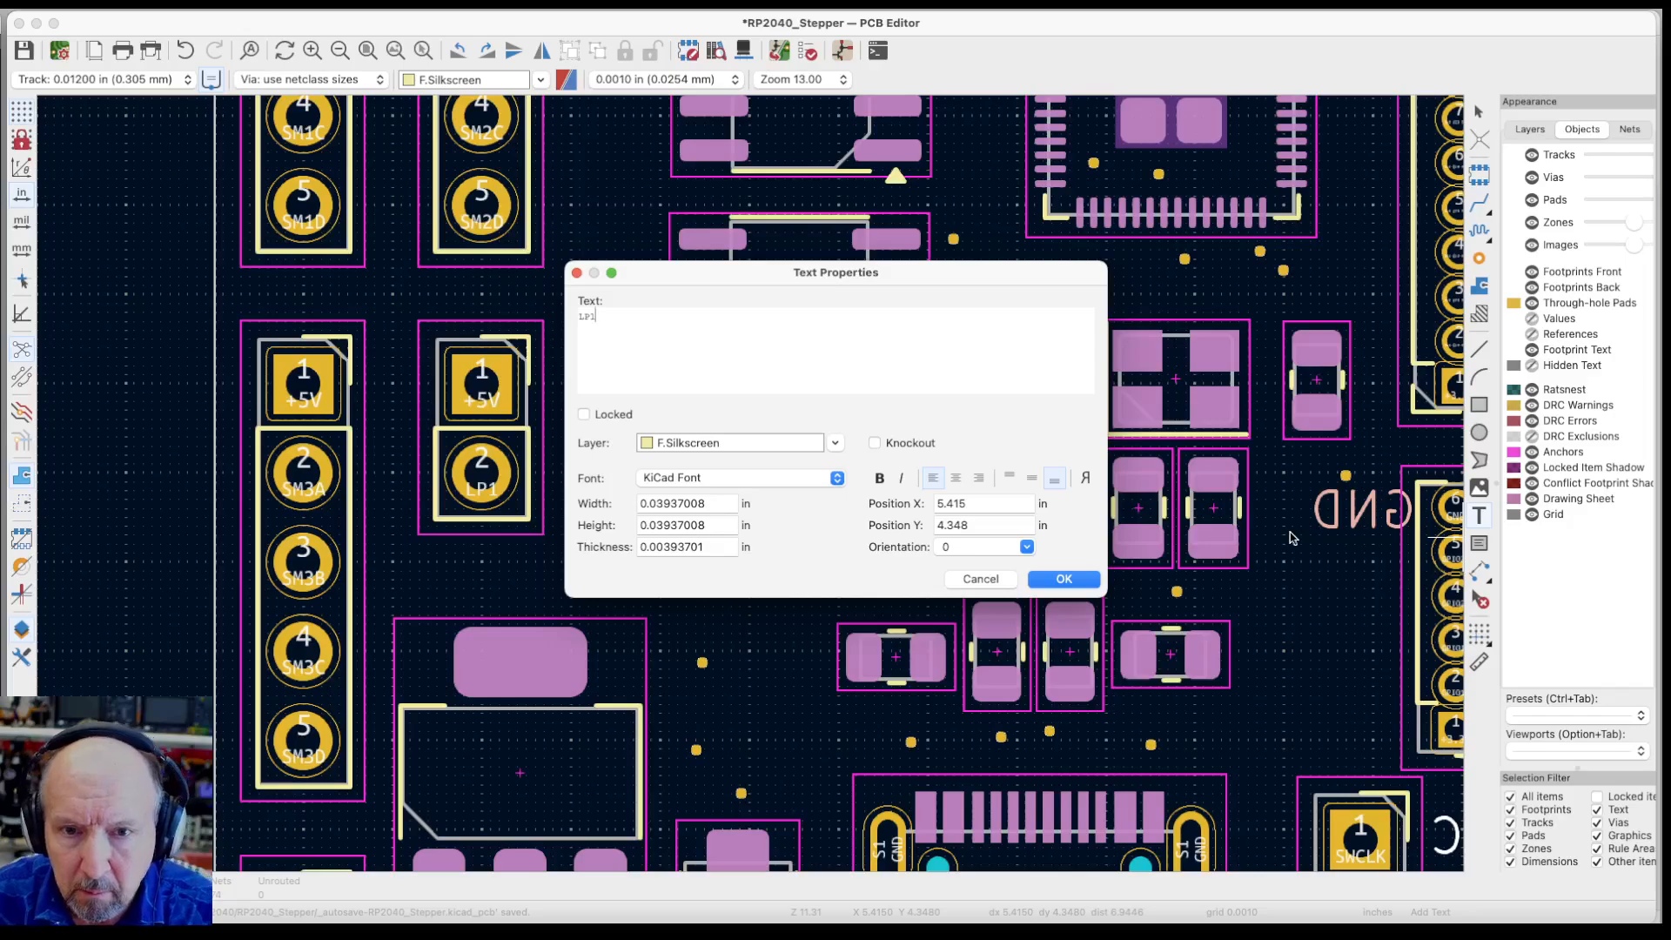
pyautogui.write('LP1')
pyautogui.click(1063, 579)
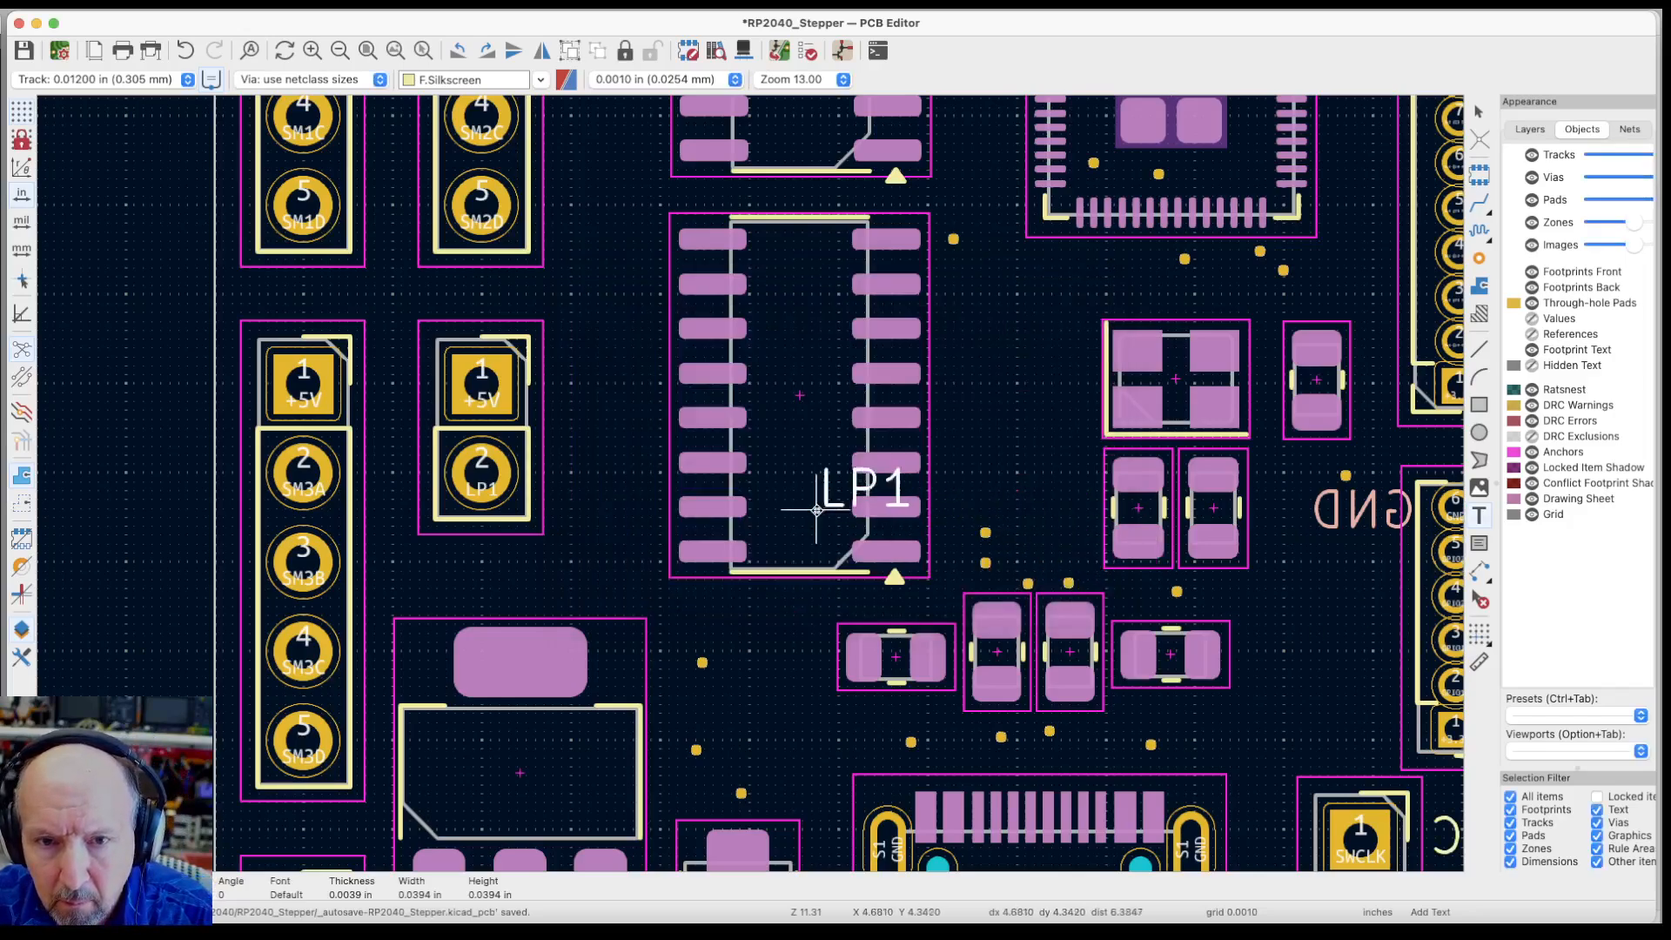
pyautogui.press('r')
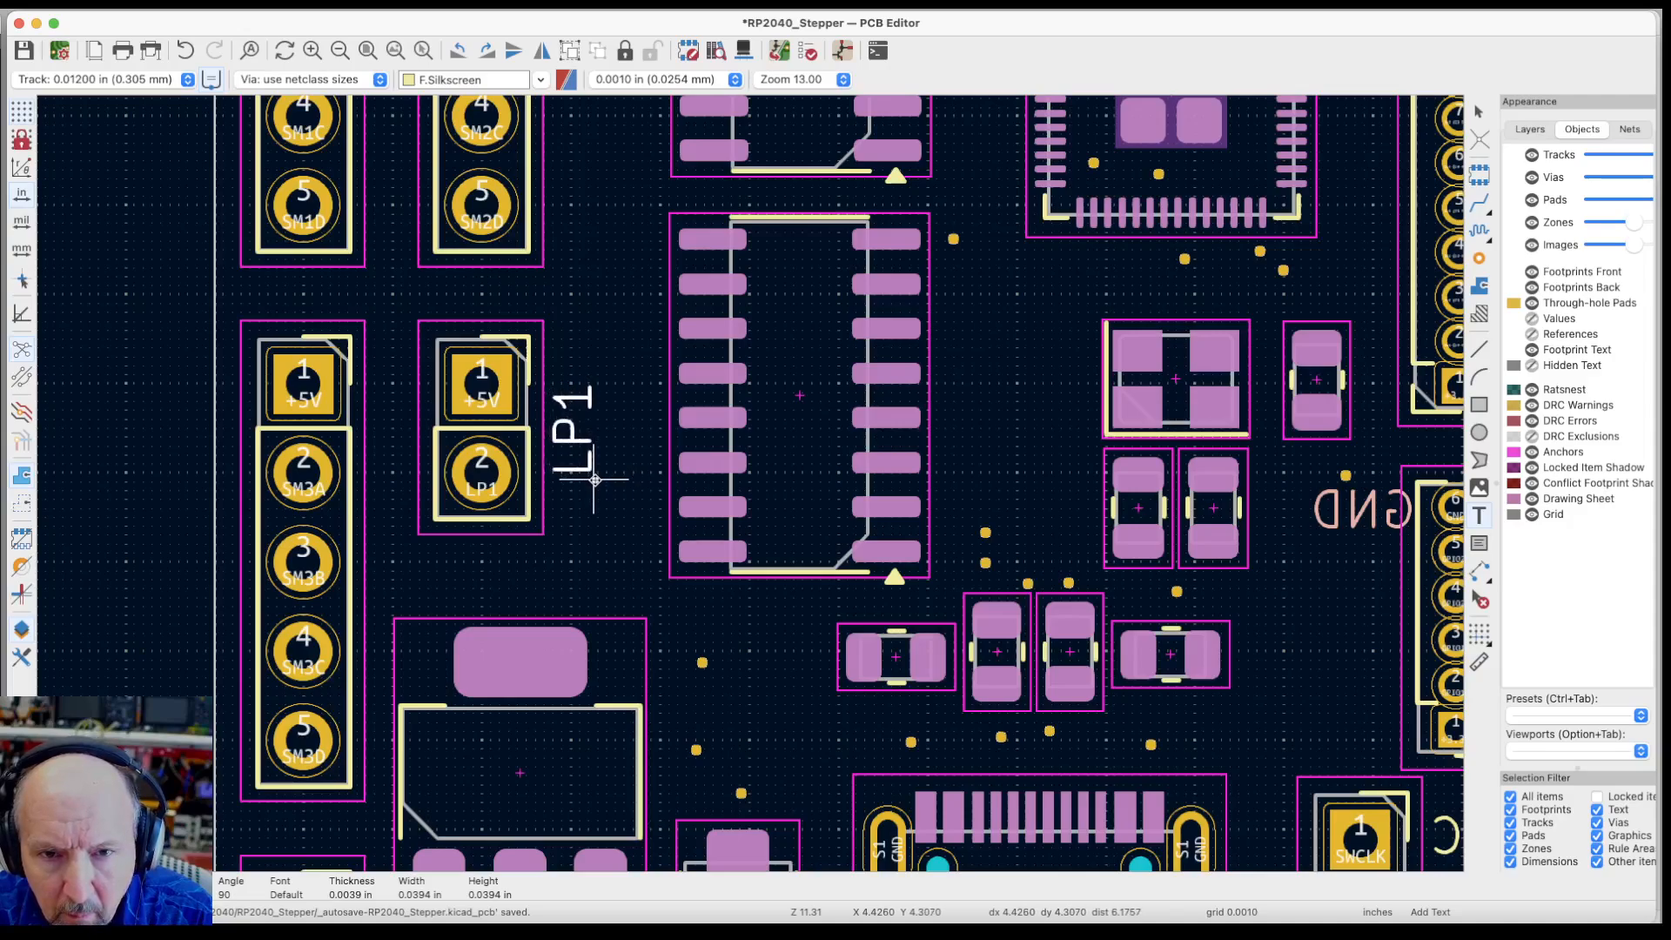
pyautogui.click(598, 519)
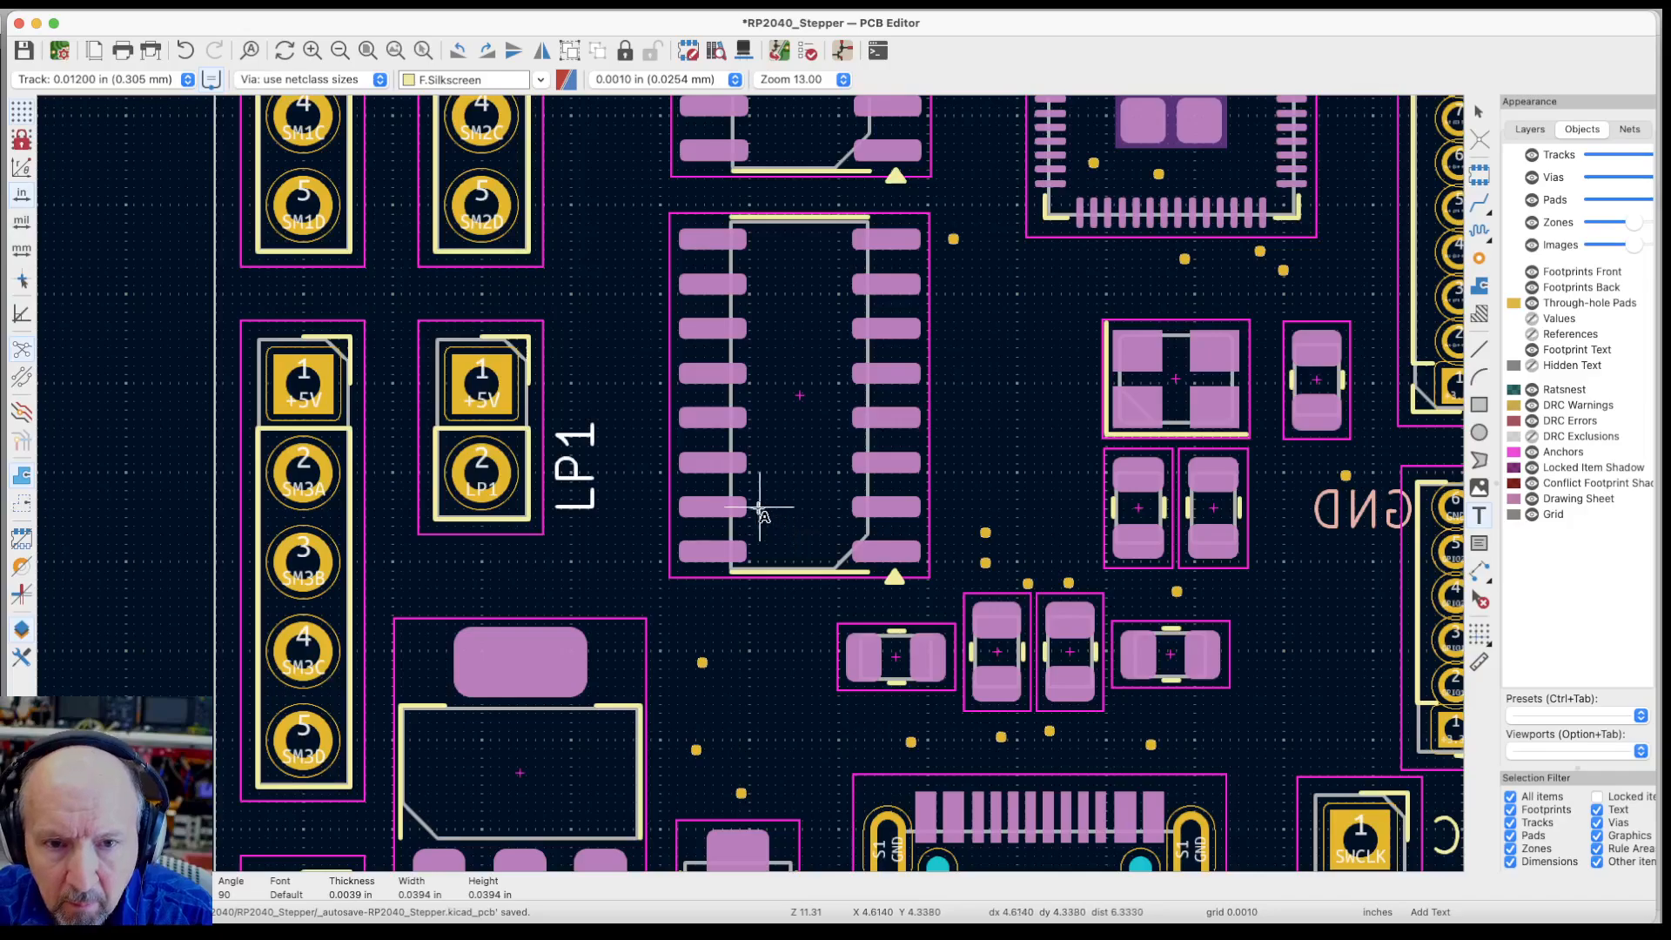
# Add an "LP2" text on F.Silkscreen at 0 degrees and place it near pin 2 of connector J8, by the board's lower edge
pyautogui.scroll(-2, 739, 417)
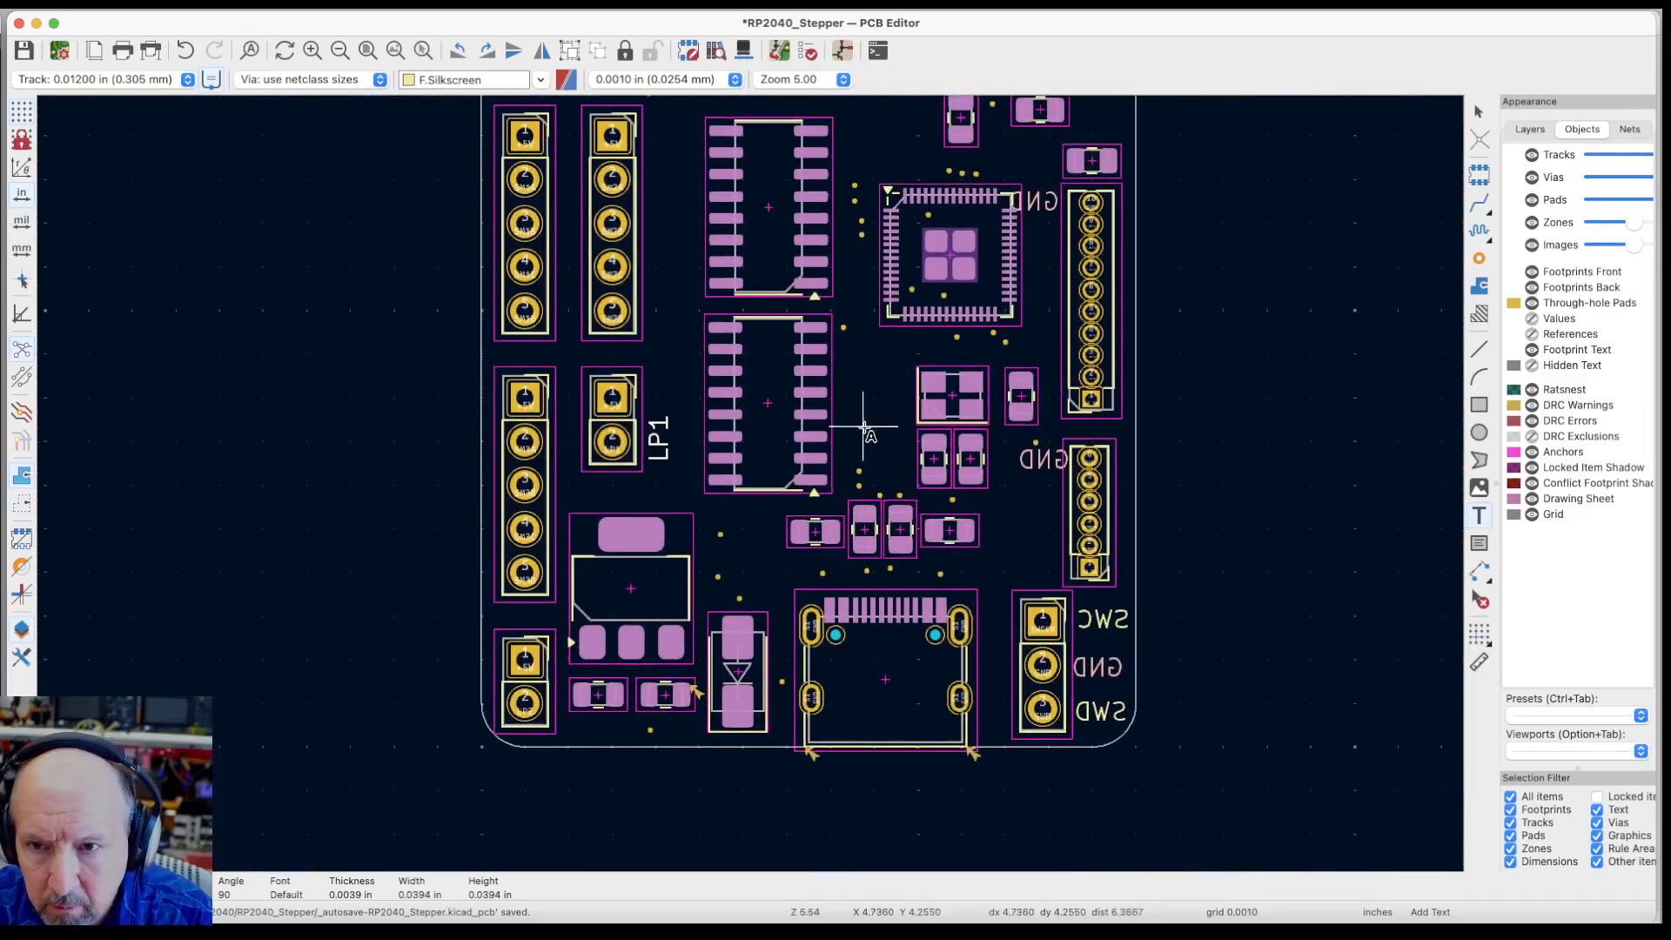
pyautogui.click(1482, 515)
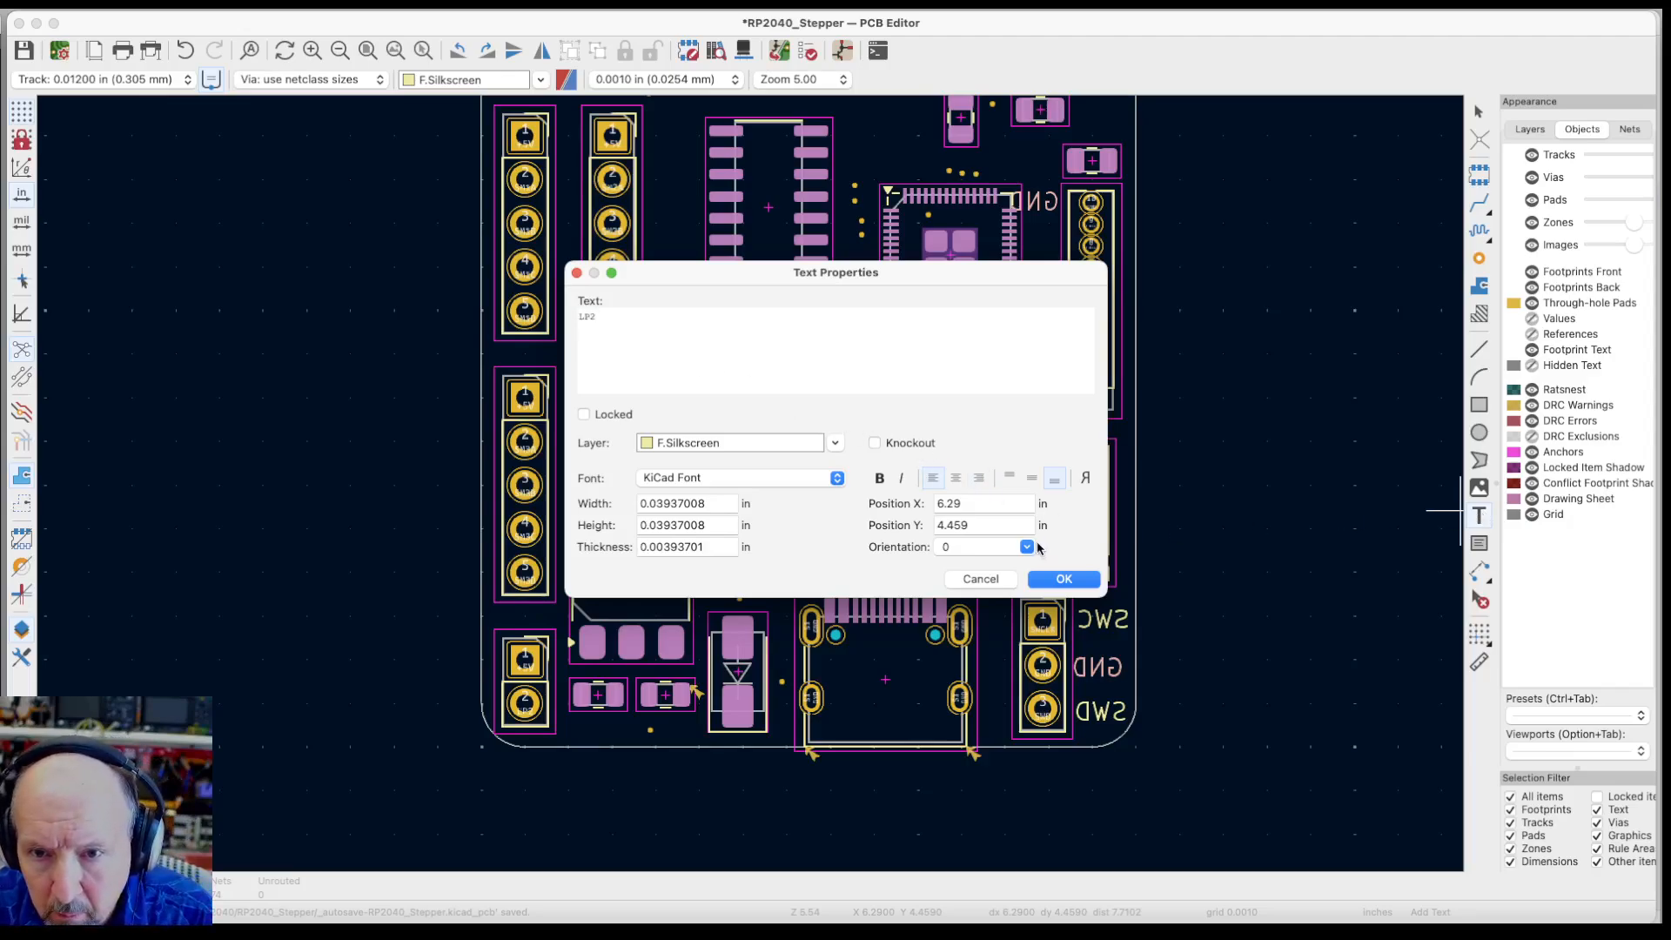
pyautogui.click(1060, 580)
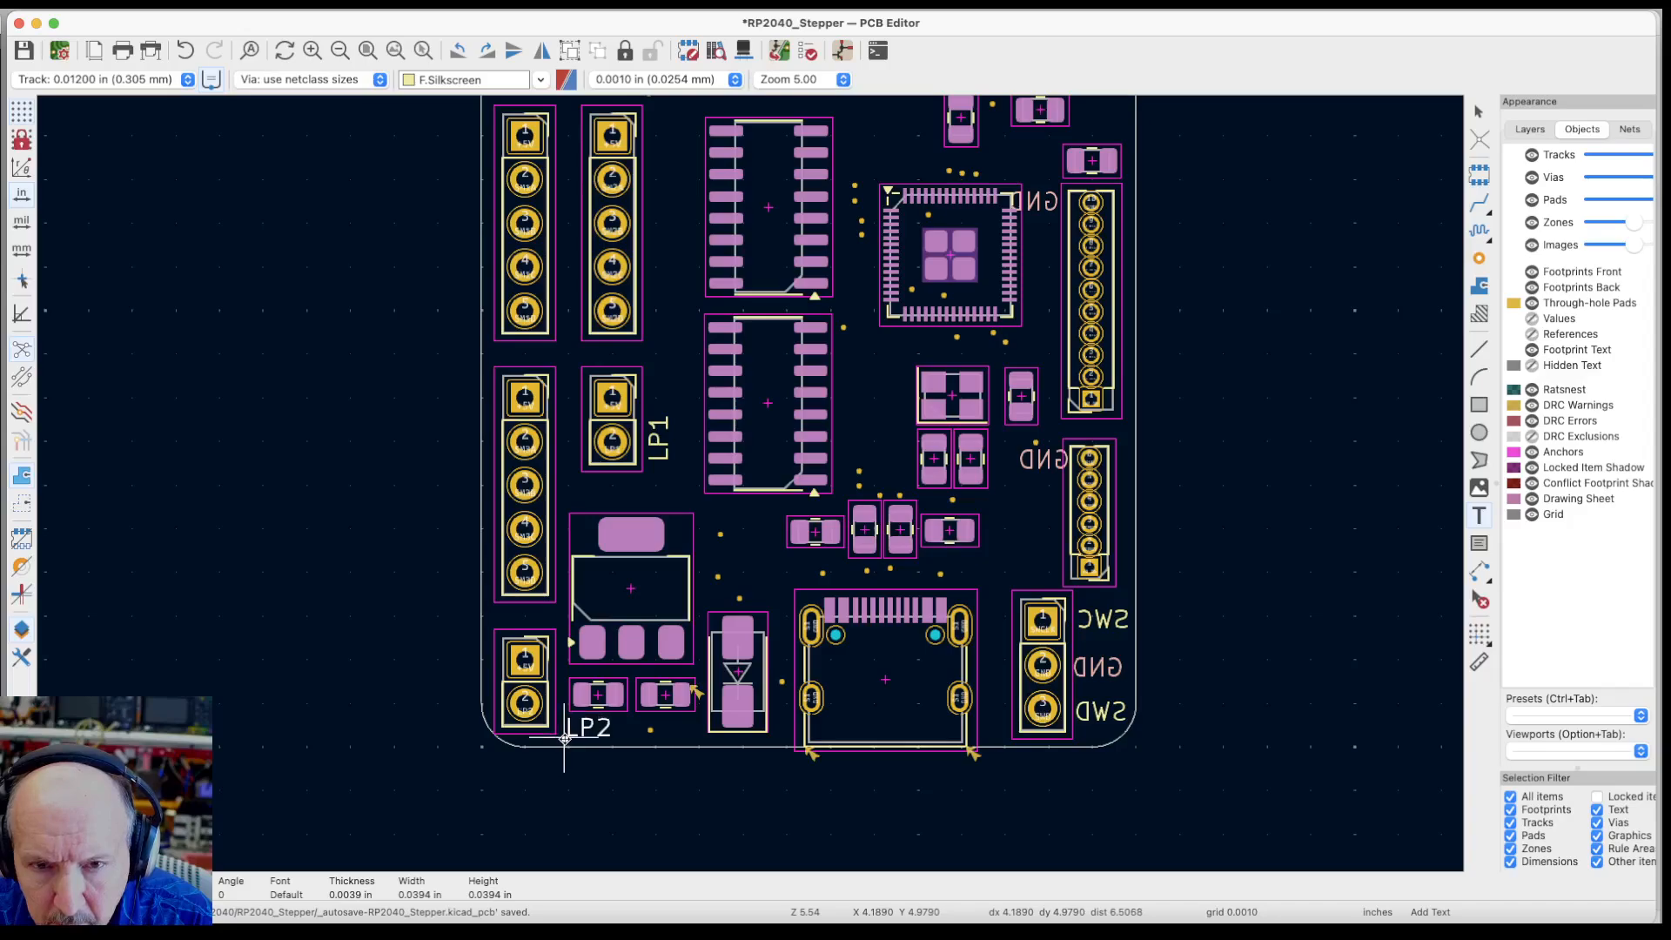
pyautogui.click(564, 738)
pyautogui.press('Escape')
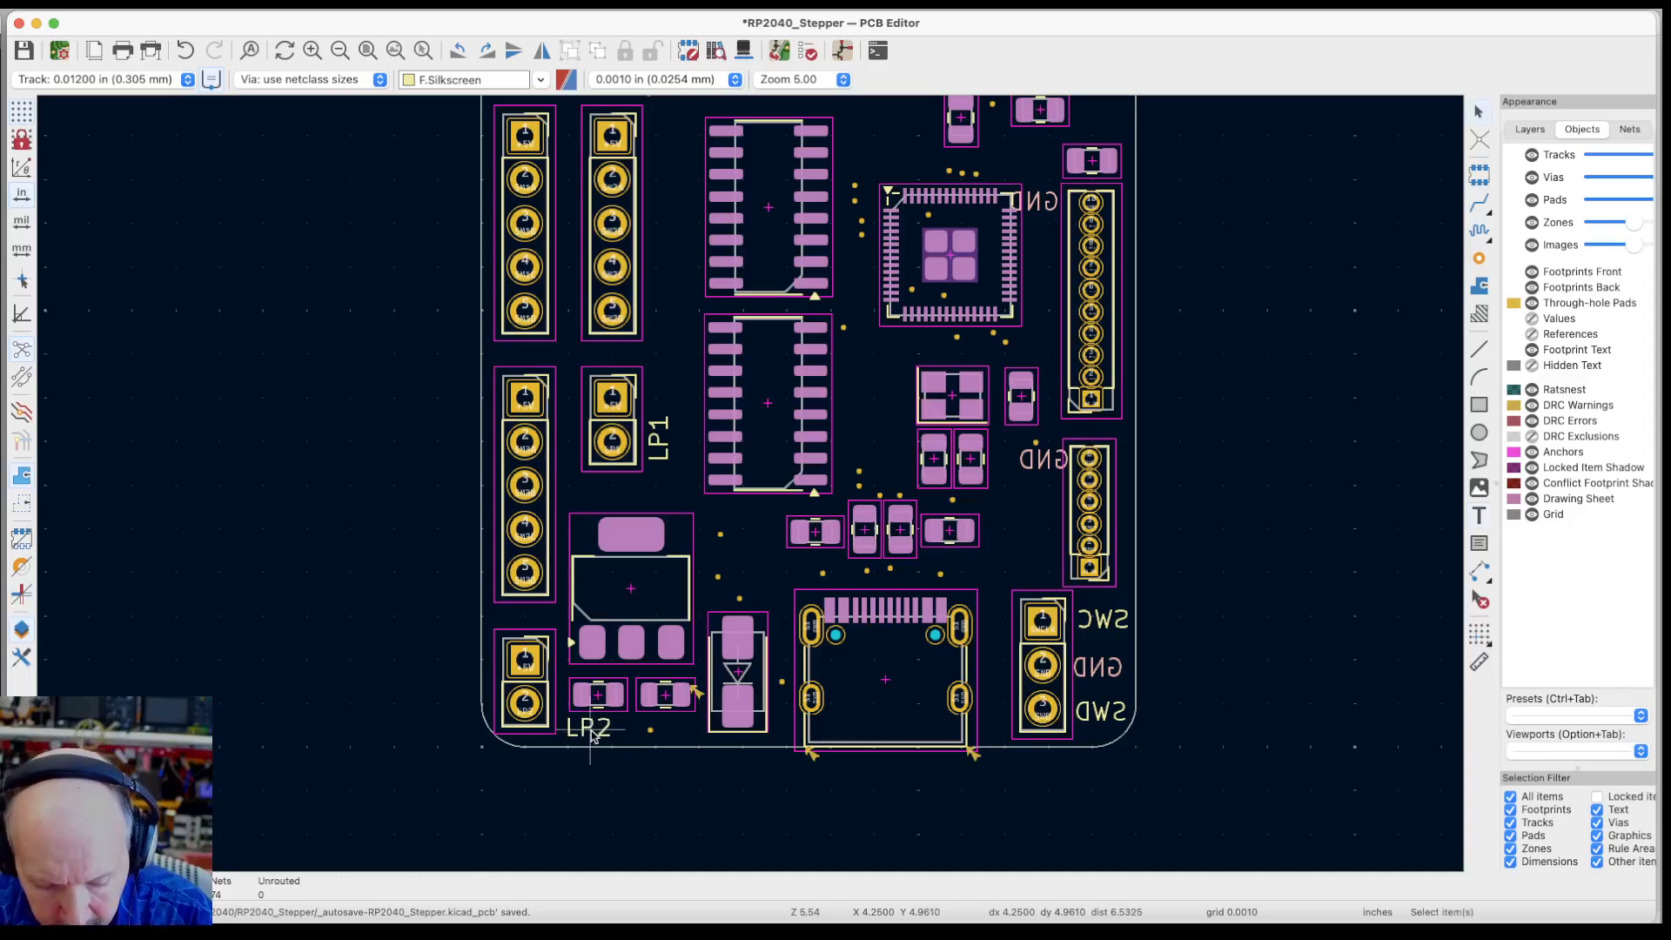
# Check the layer and mirroring in the text properties of the LP2 and LP1 labels
pyautogui.doubleClick(592, 736)
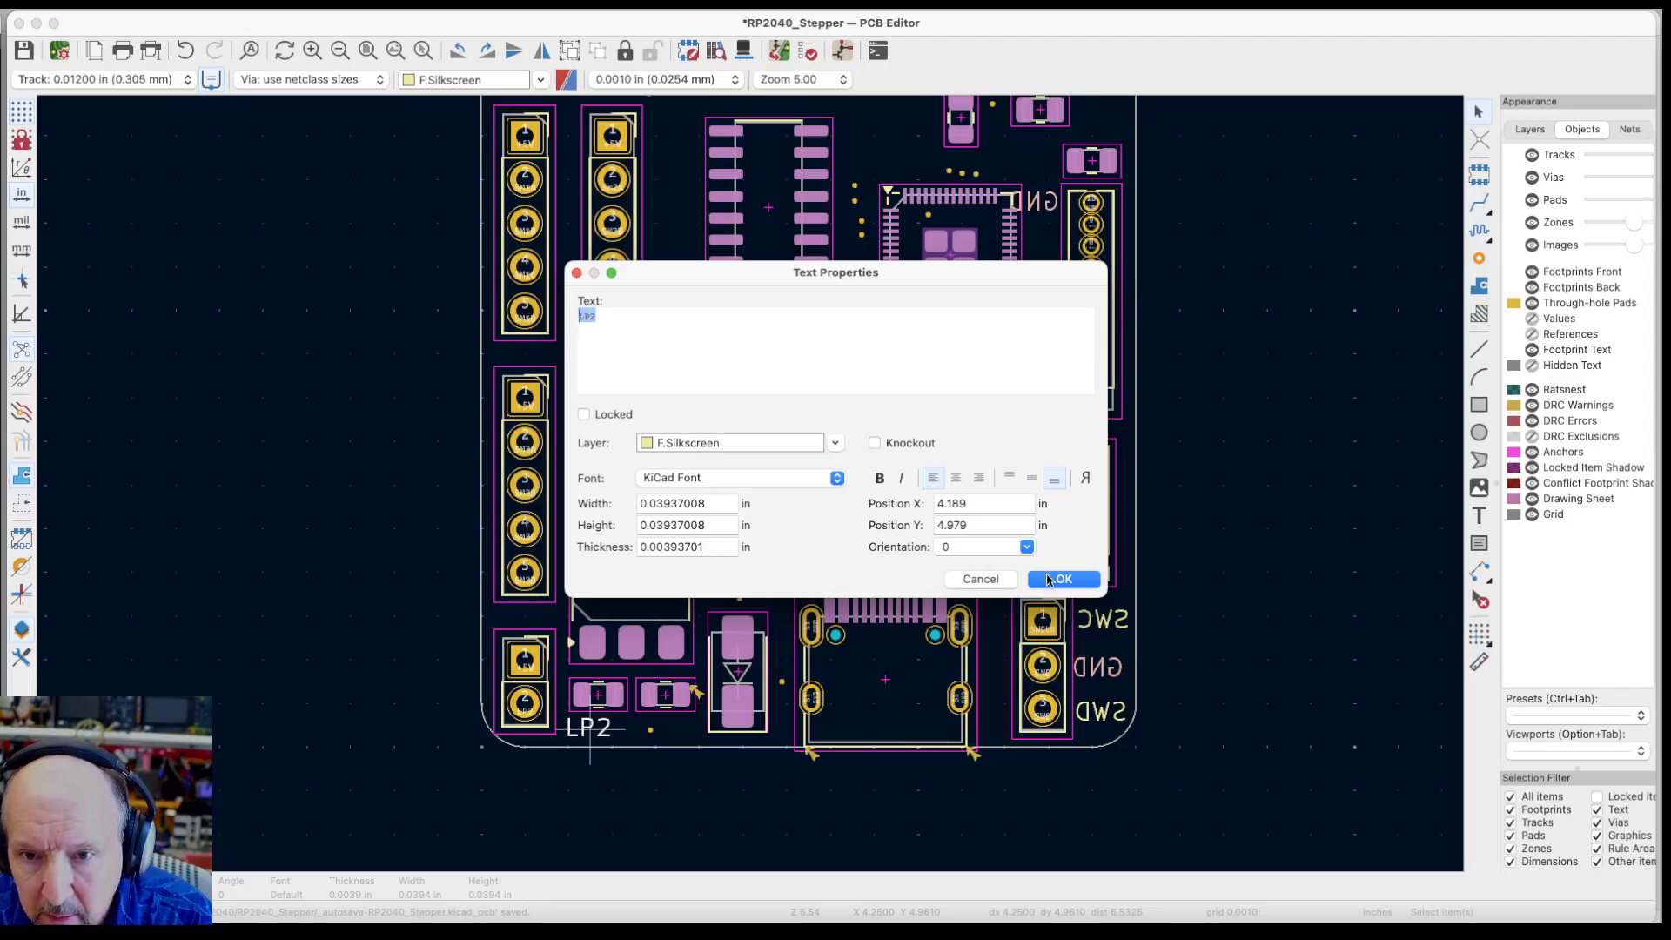
pyautogui.click(1049, 581)
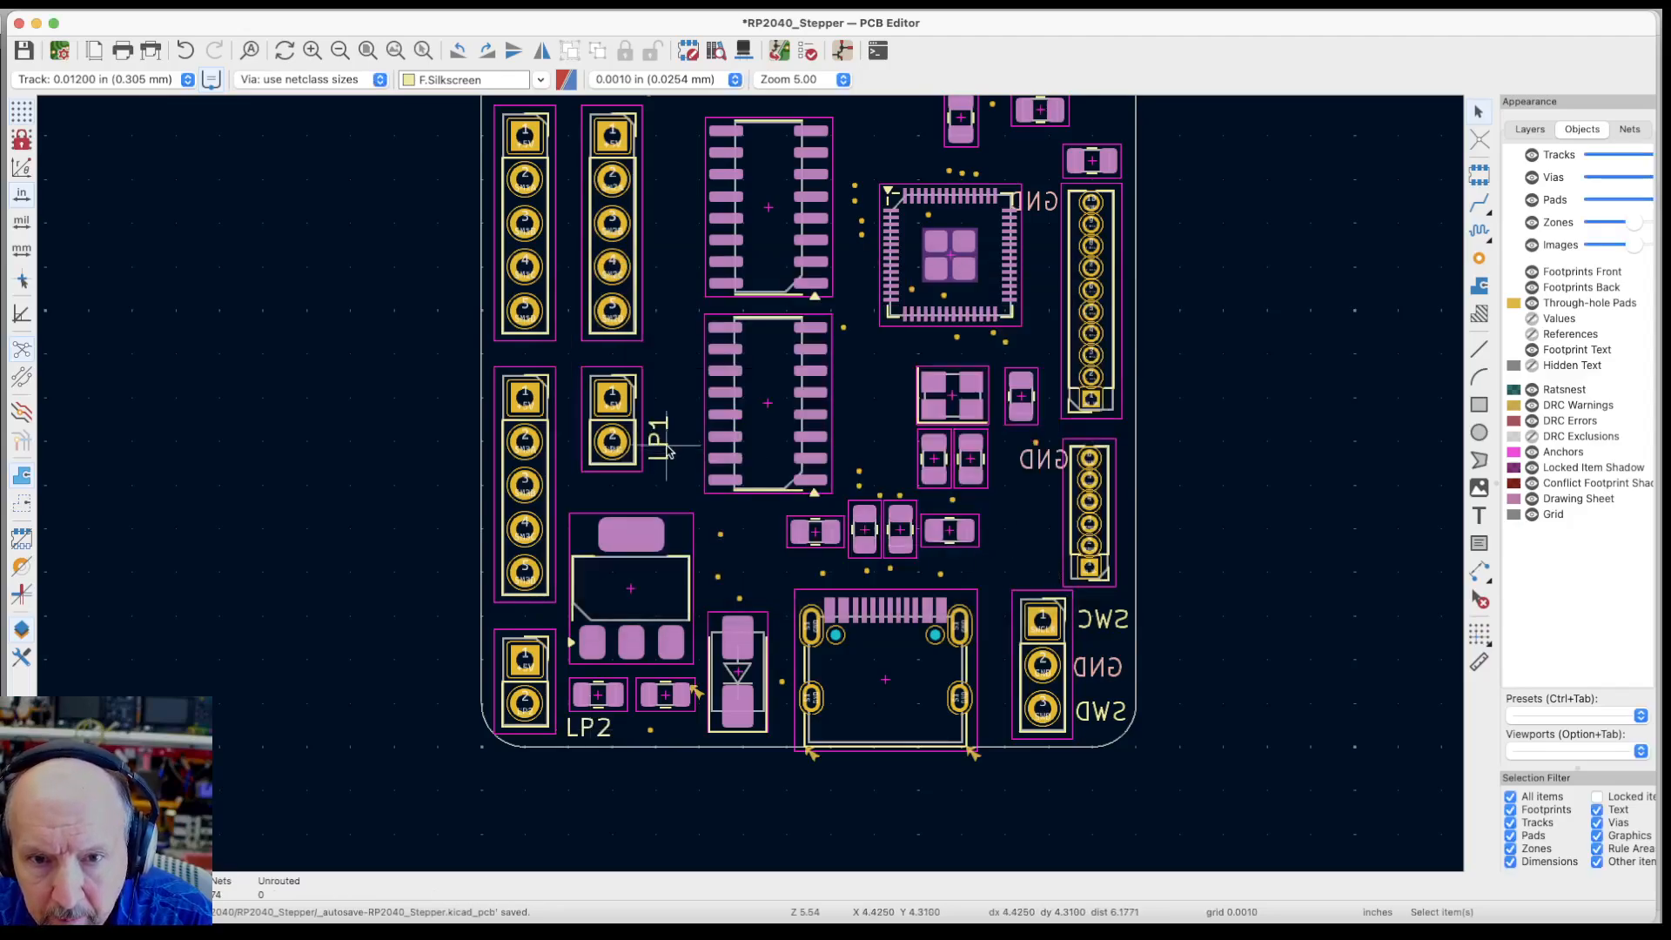
pyautogui.doubleClick(667, 450)
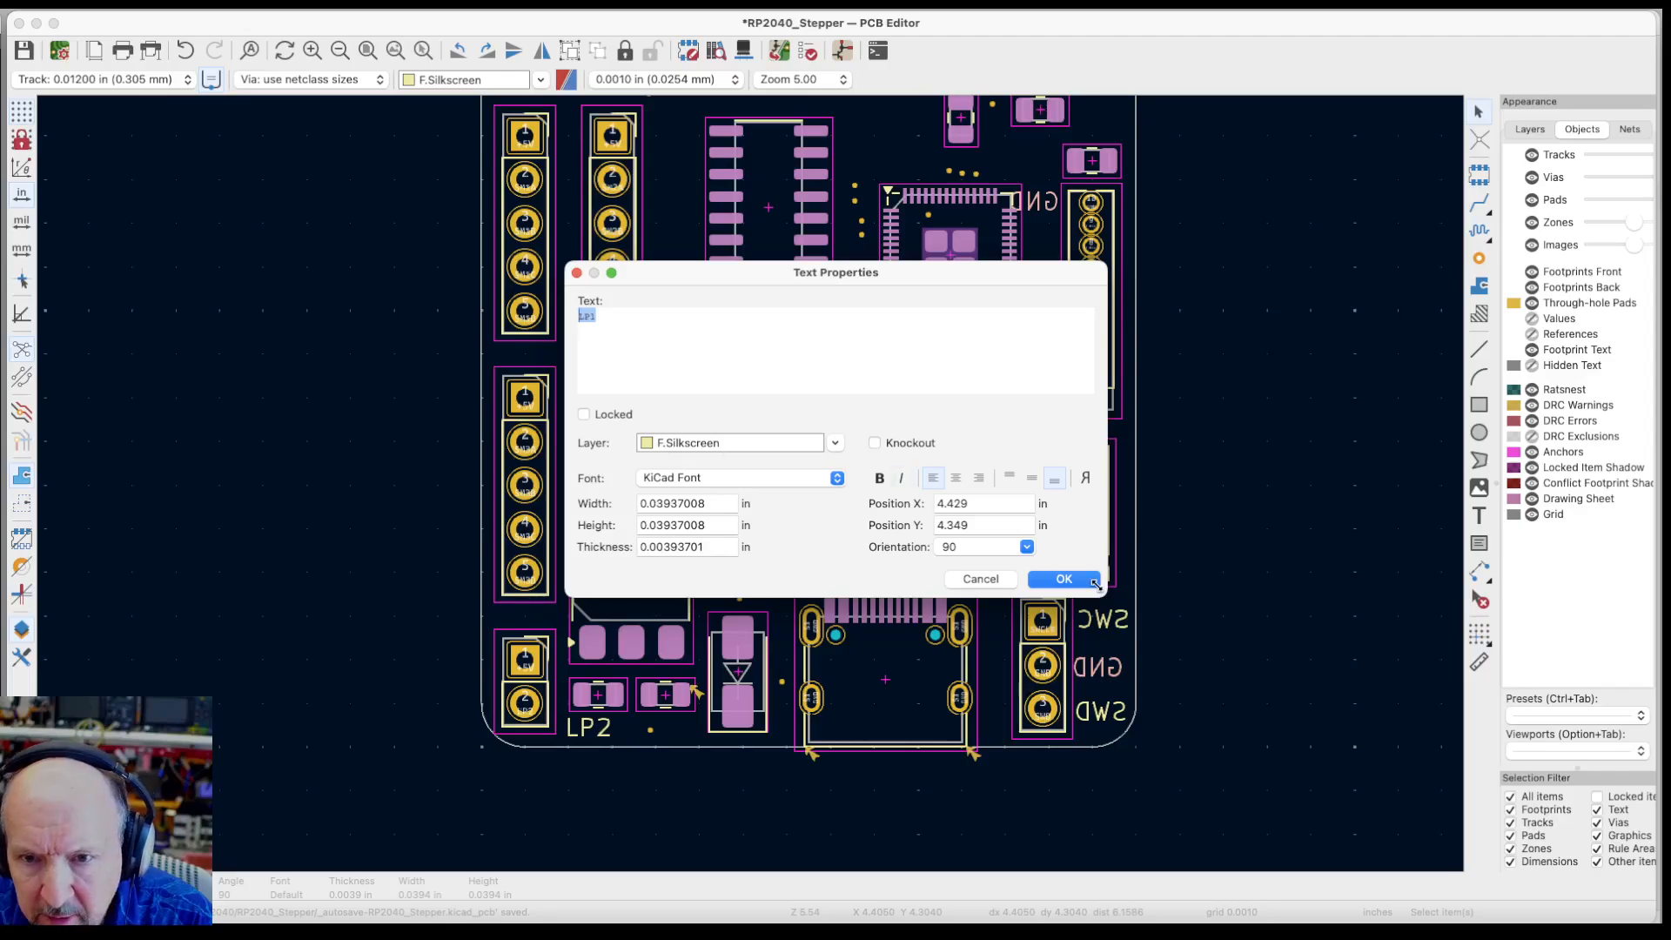
pyautogui.click(1064, 580)
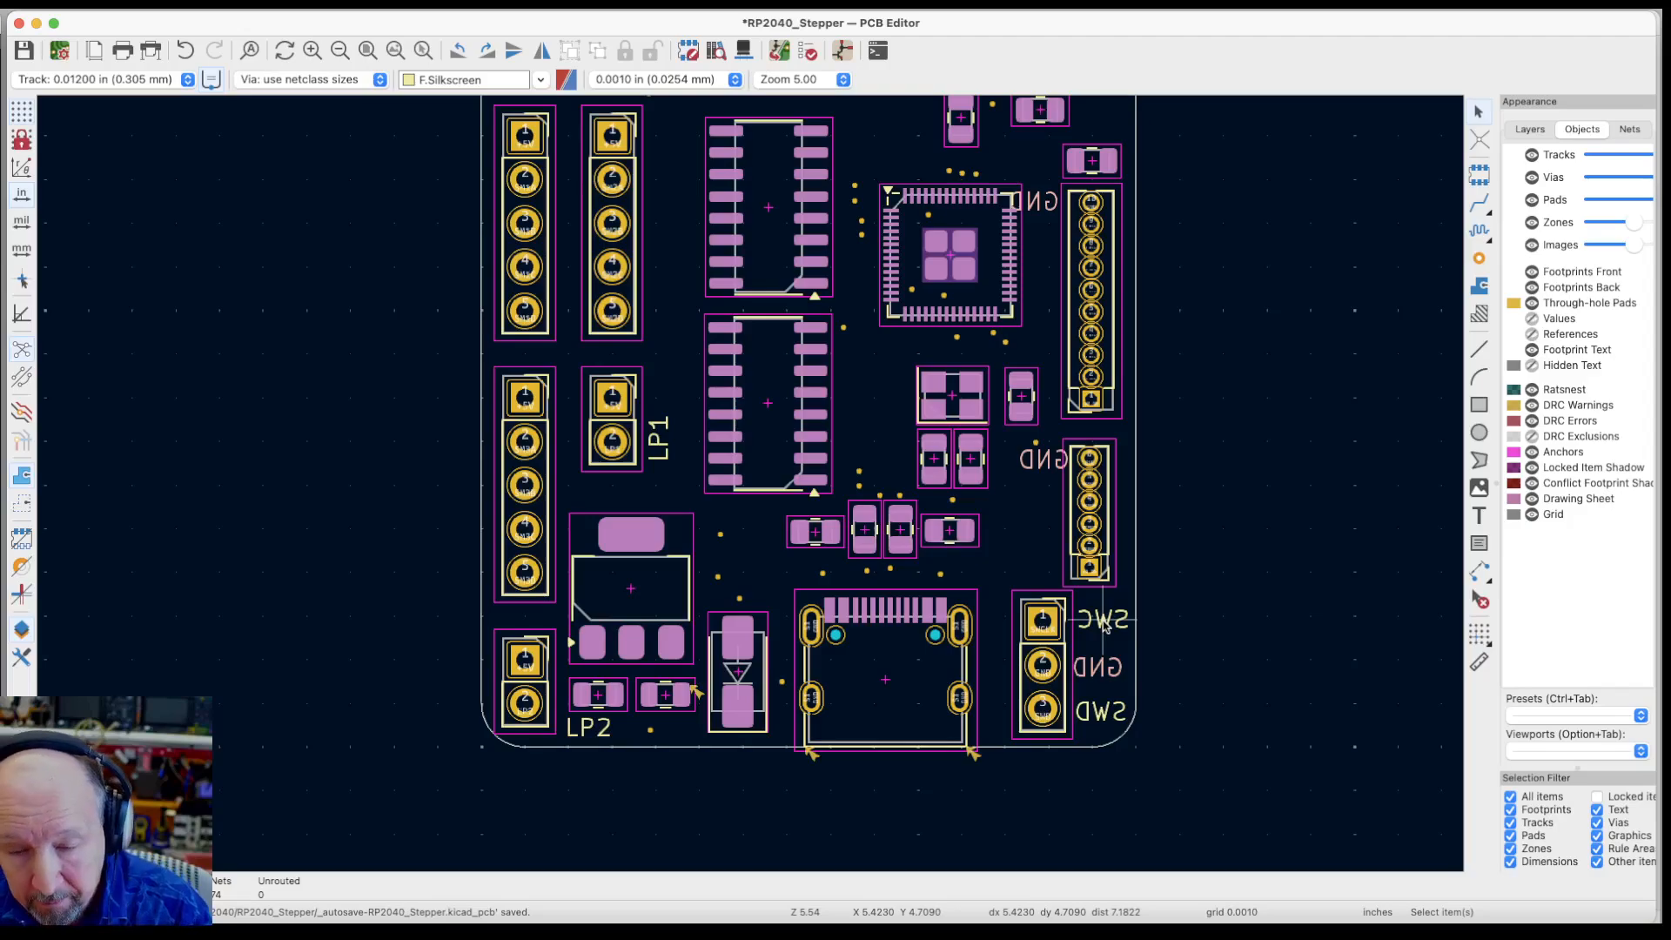
# Turn off mirroring for the SWC text and move it back beside pin 1 of connector J2
pyautogui.doubleClick(1104, 622)
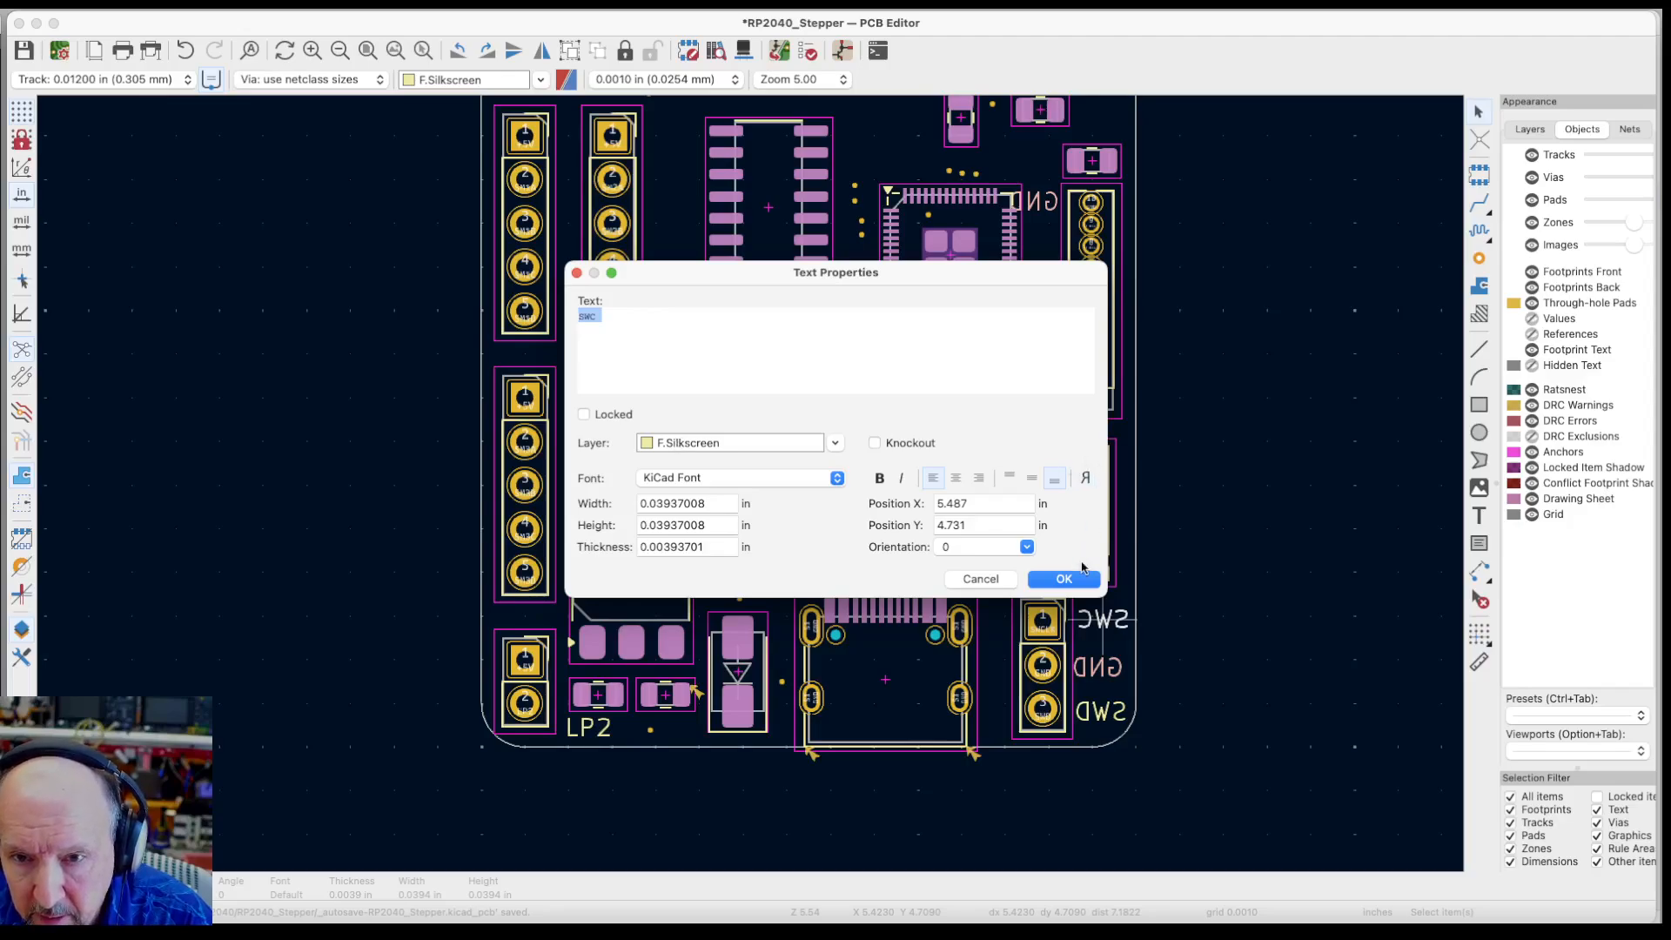
pyautogui.click(1073, 582)
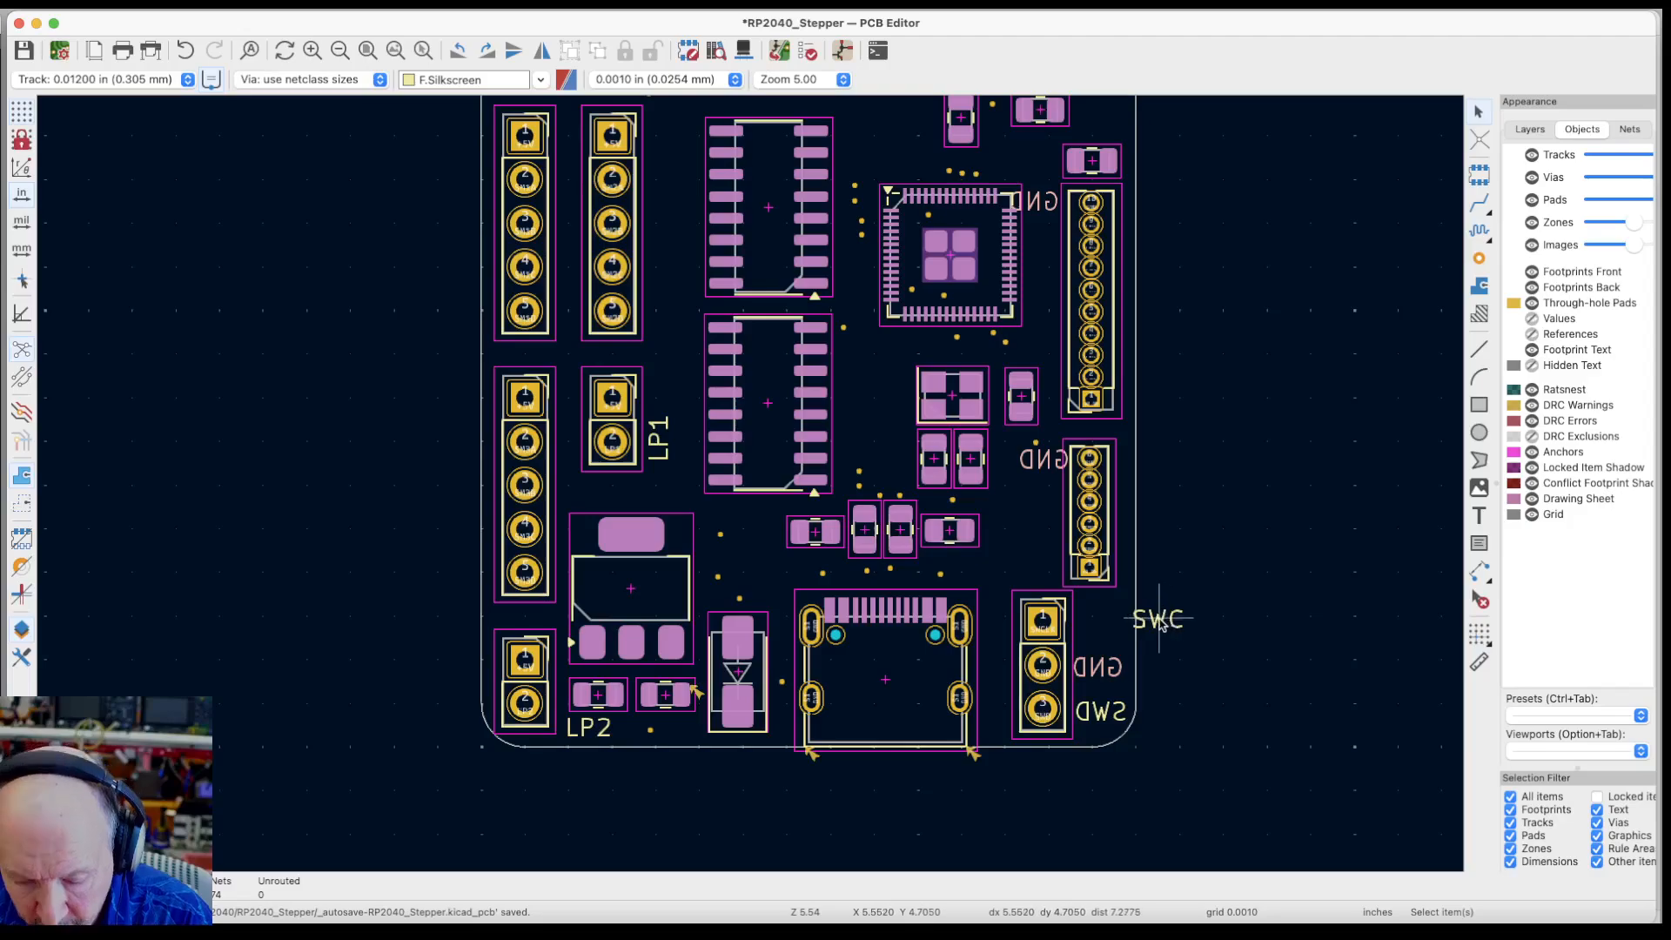
pyautogui.moveTo(1160, 623); pyautogui.dragTo(1079, 632)
pyautogui.moveTo(1079, 633); pyautogui.dragTo(1081, 634)
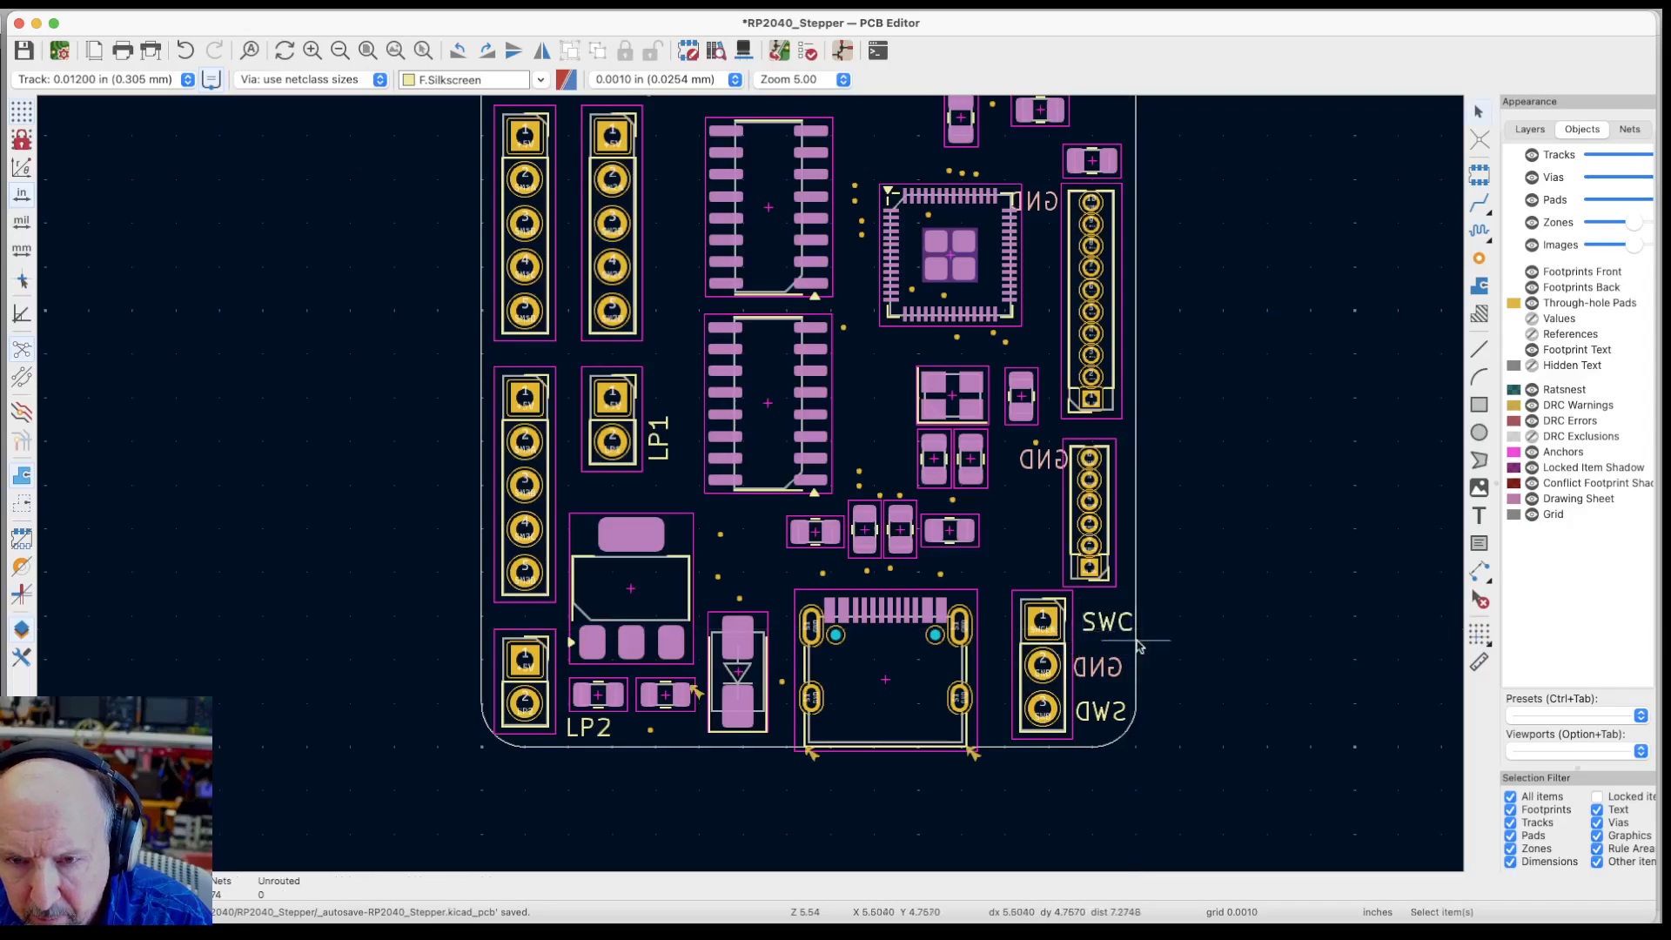
# Put the GND text beside connector J2 on F.Silkscreen, turn off its mirroring and move it back beside pin 2
pyautogui.moveTo(1112, 631); pyautogui.dragTo(1080, 632)
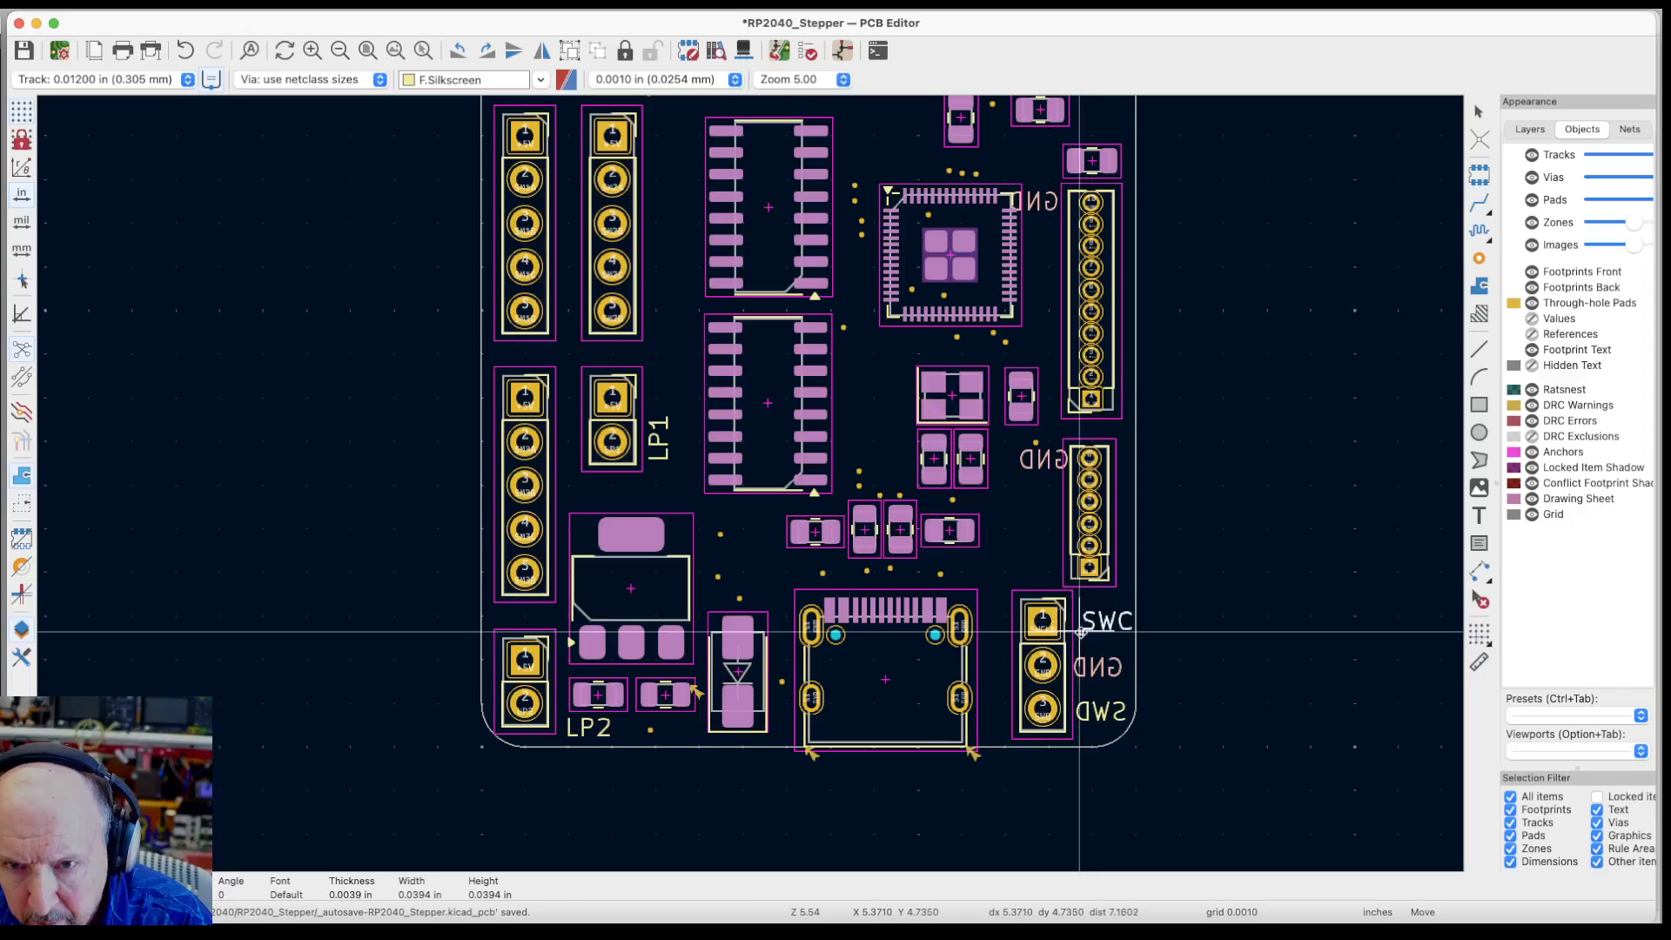
pyautogui.press('Escape')
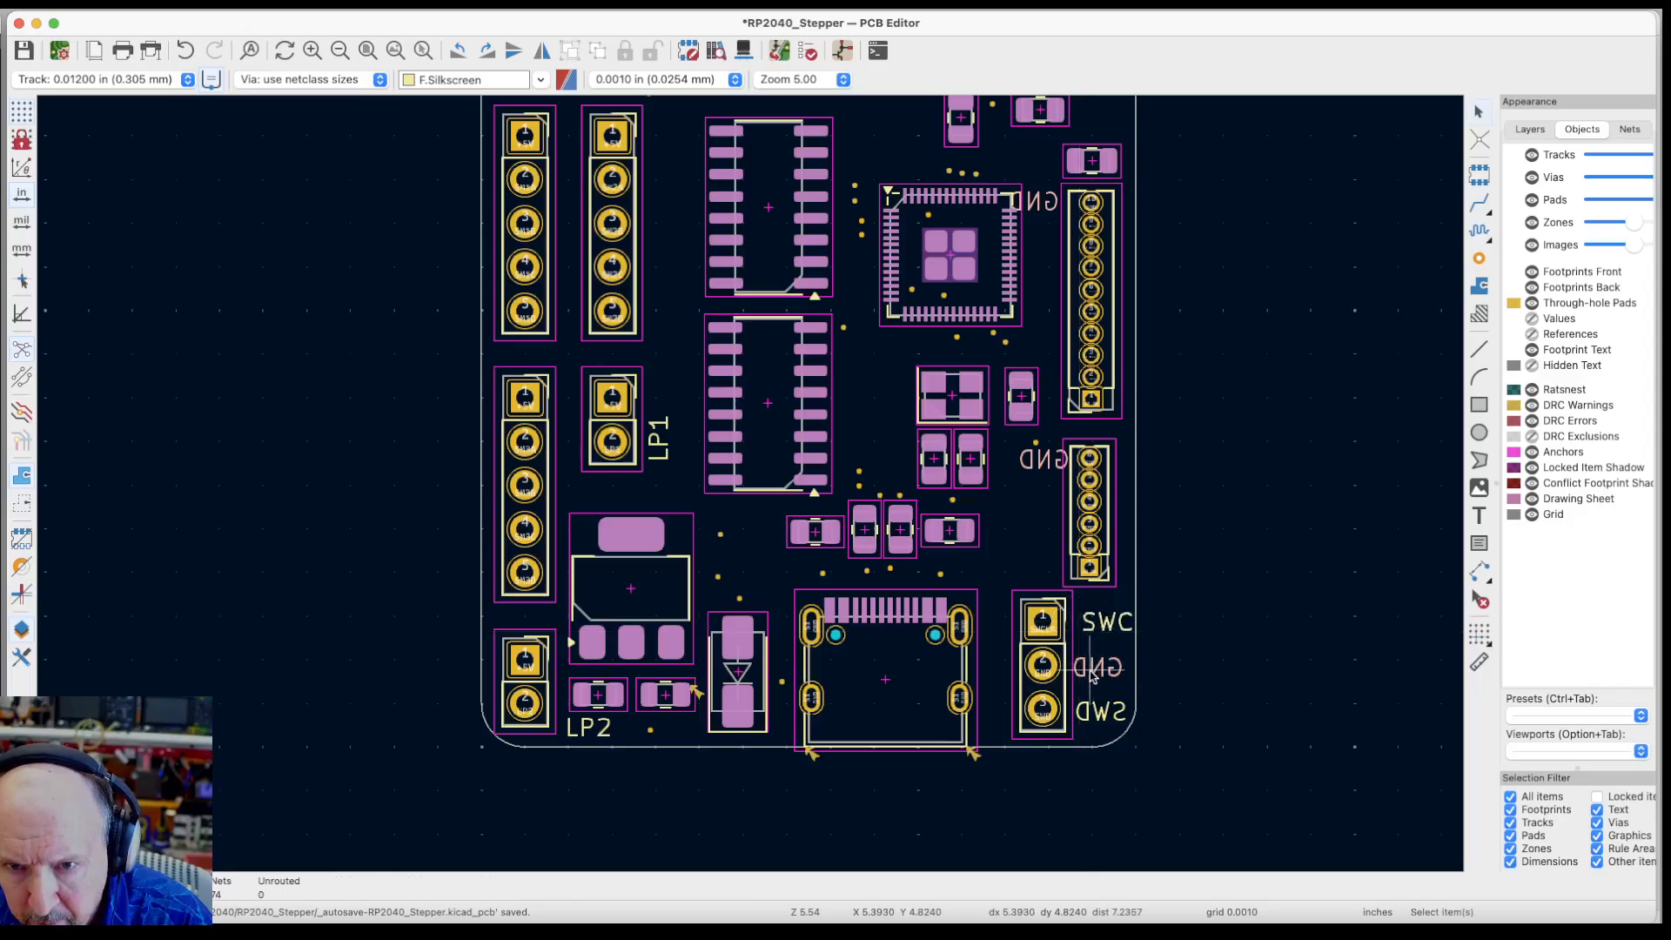
pyautogui.click(1093, 669)
pyautogui.doubleClick(1093, 669)
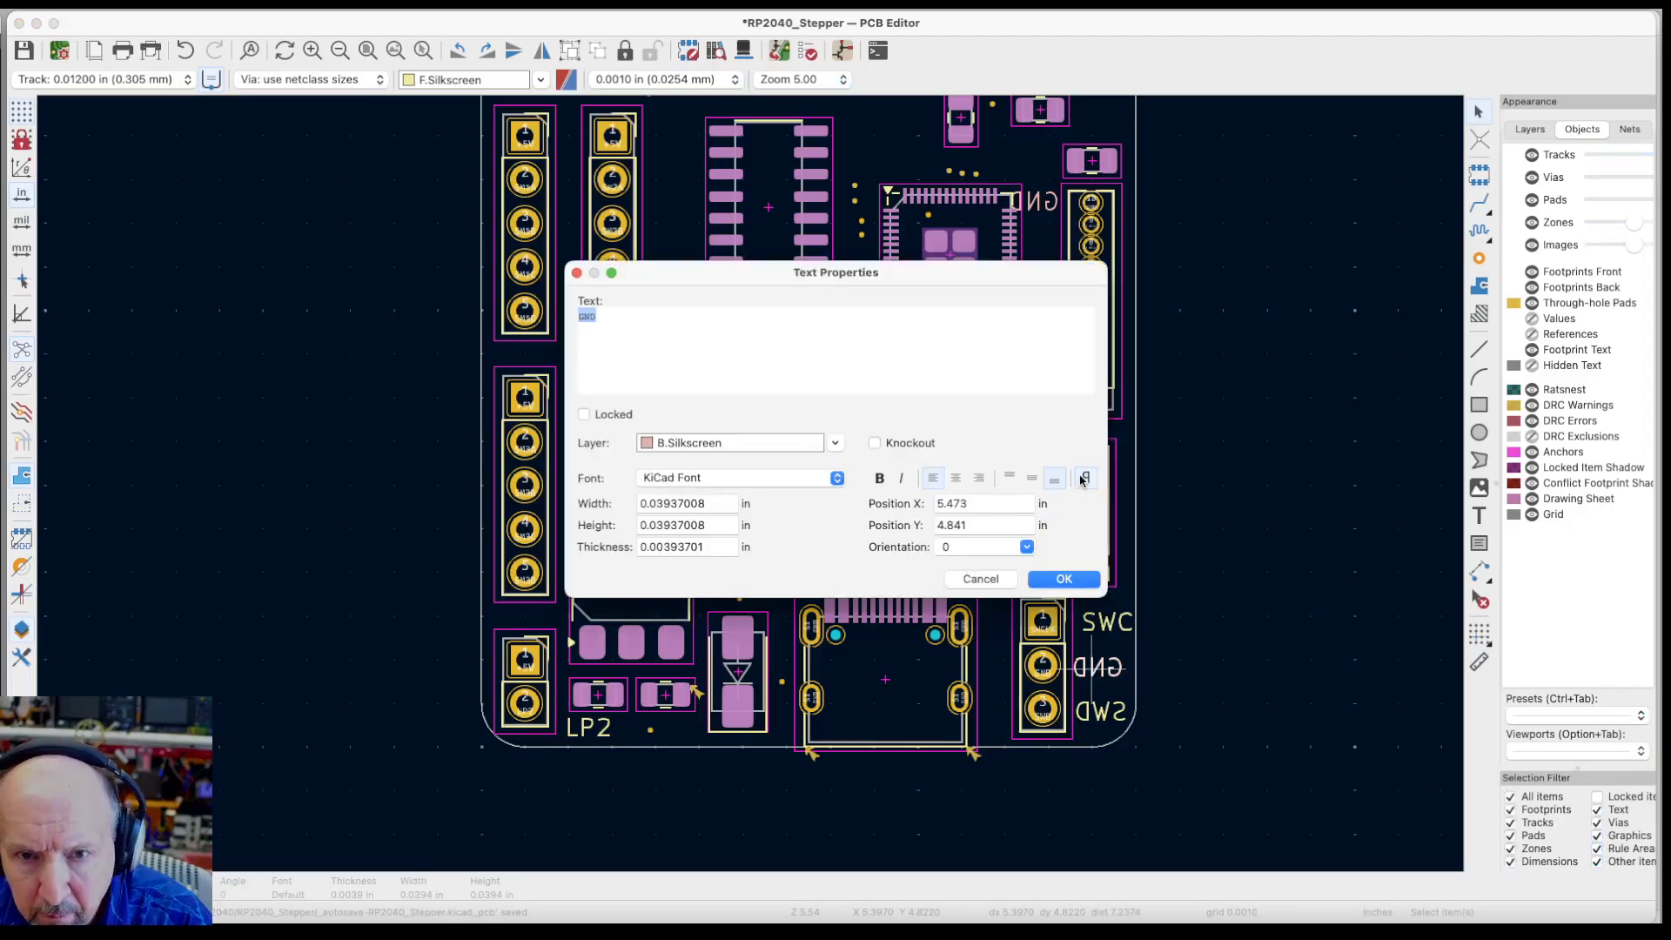
pyautogui.click(799, 444)
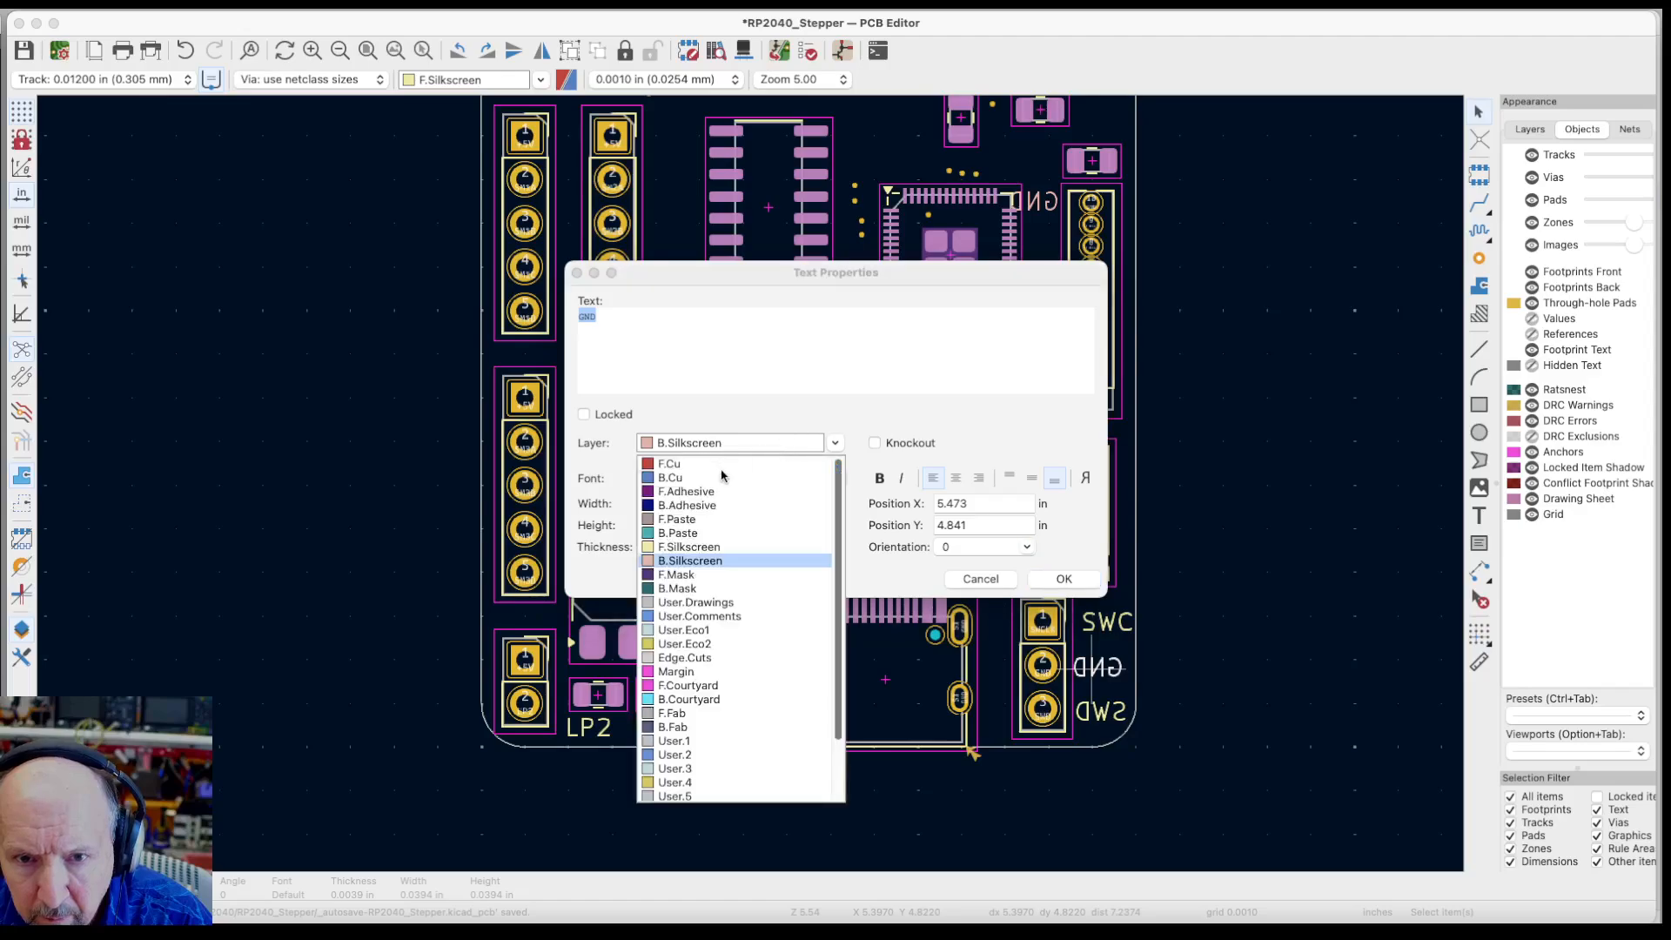
pyautogui.click(696, 546)
pyautogui.click(1073, 581)
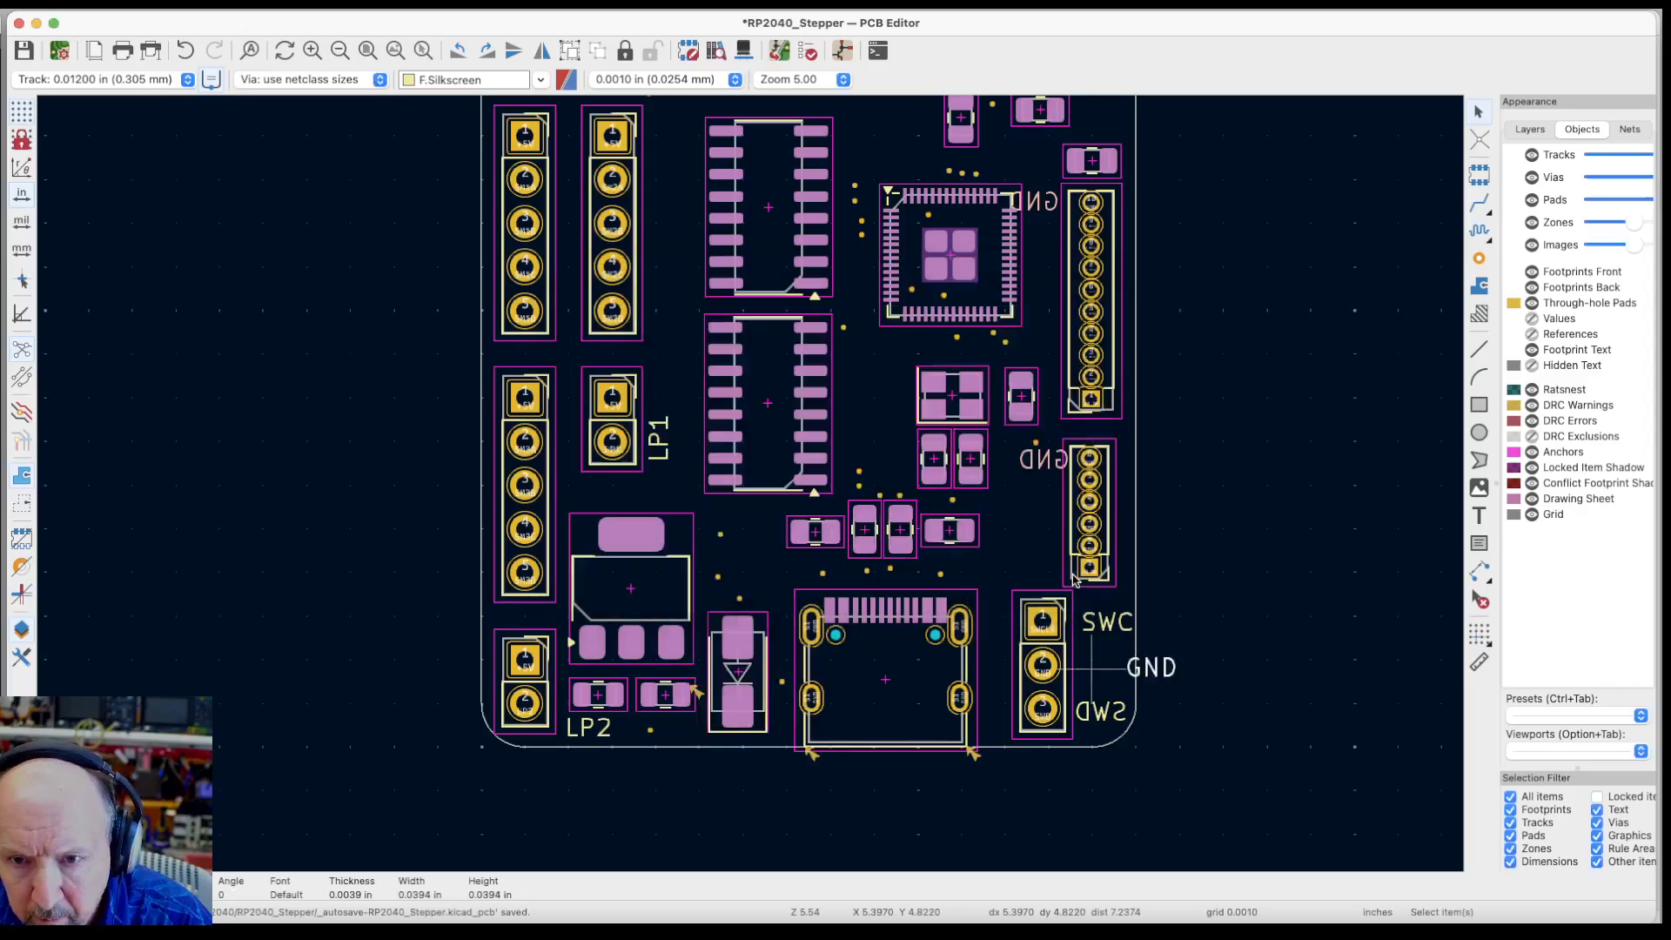
pyautogui.press('m')
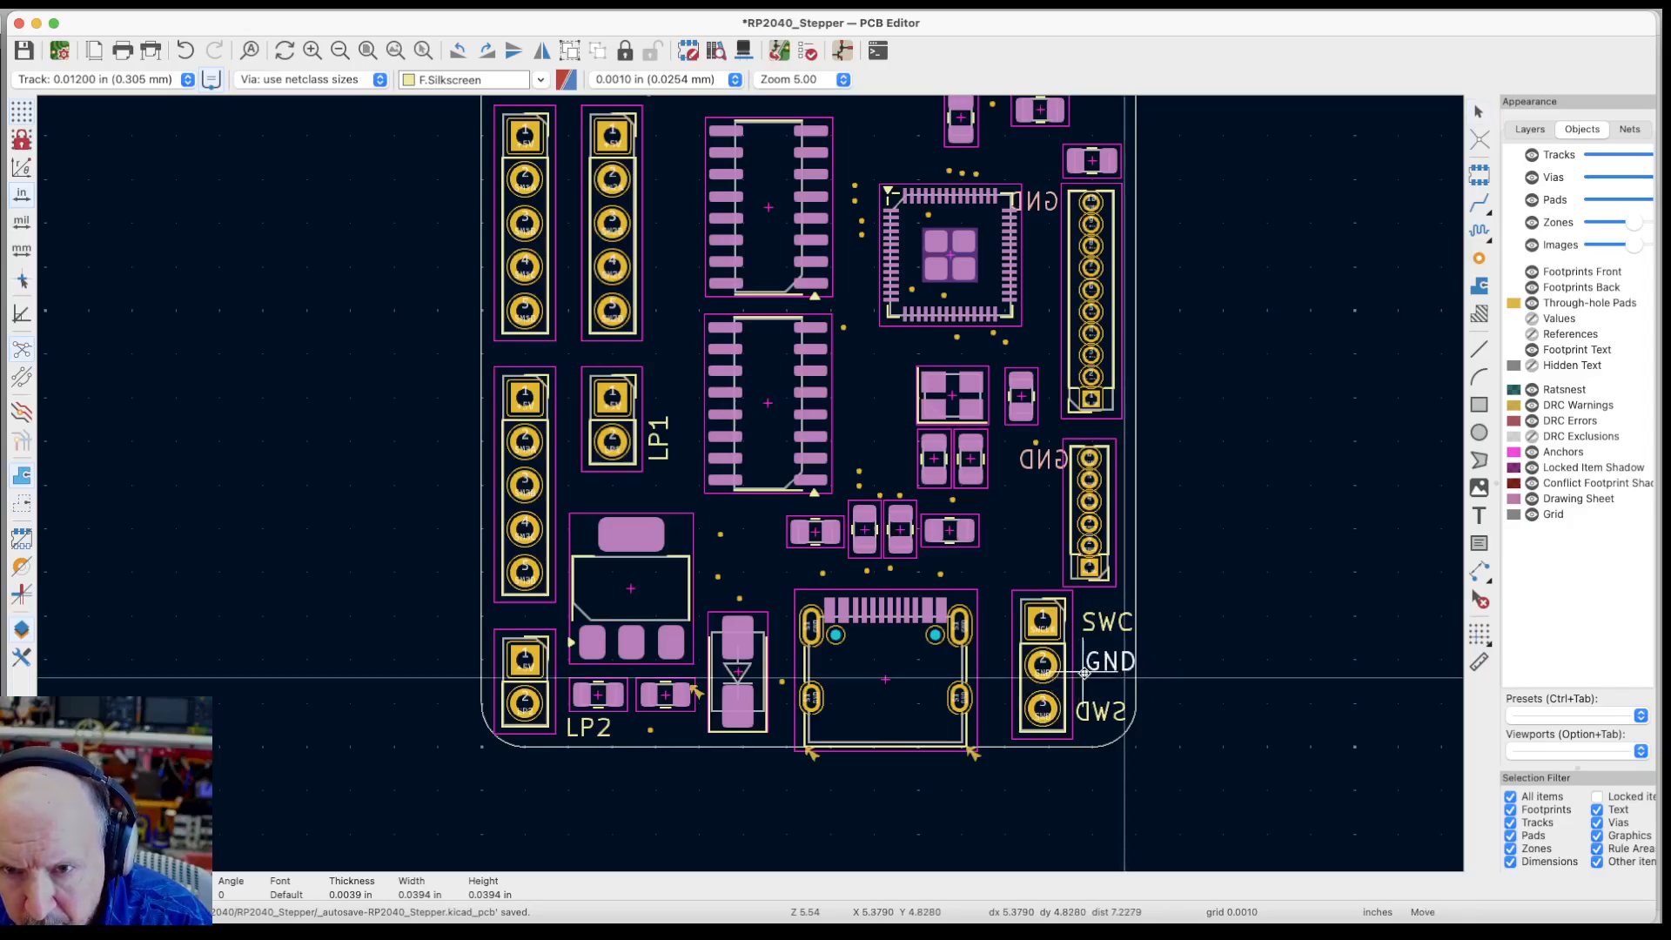
pyautogui.click(1084, 674)
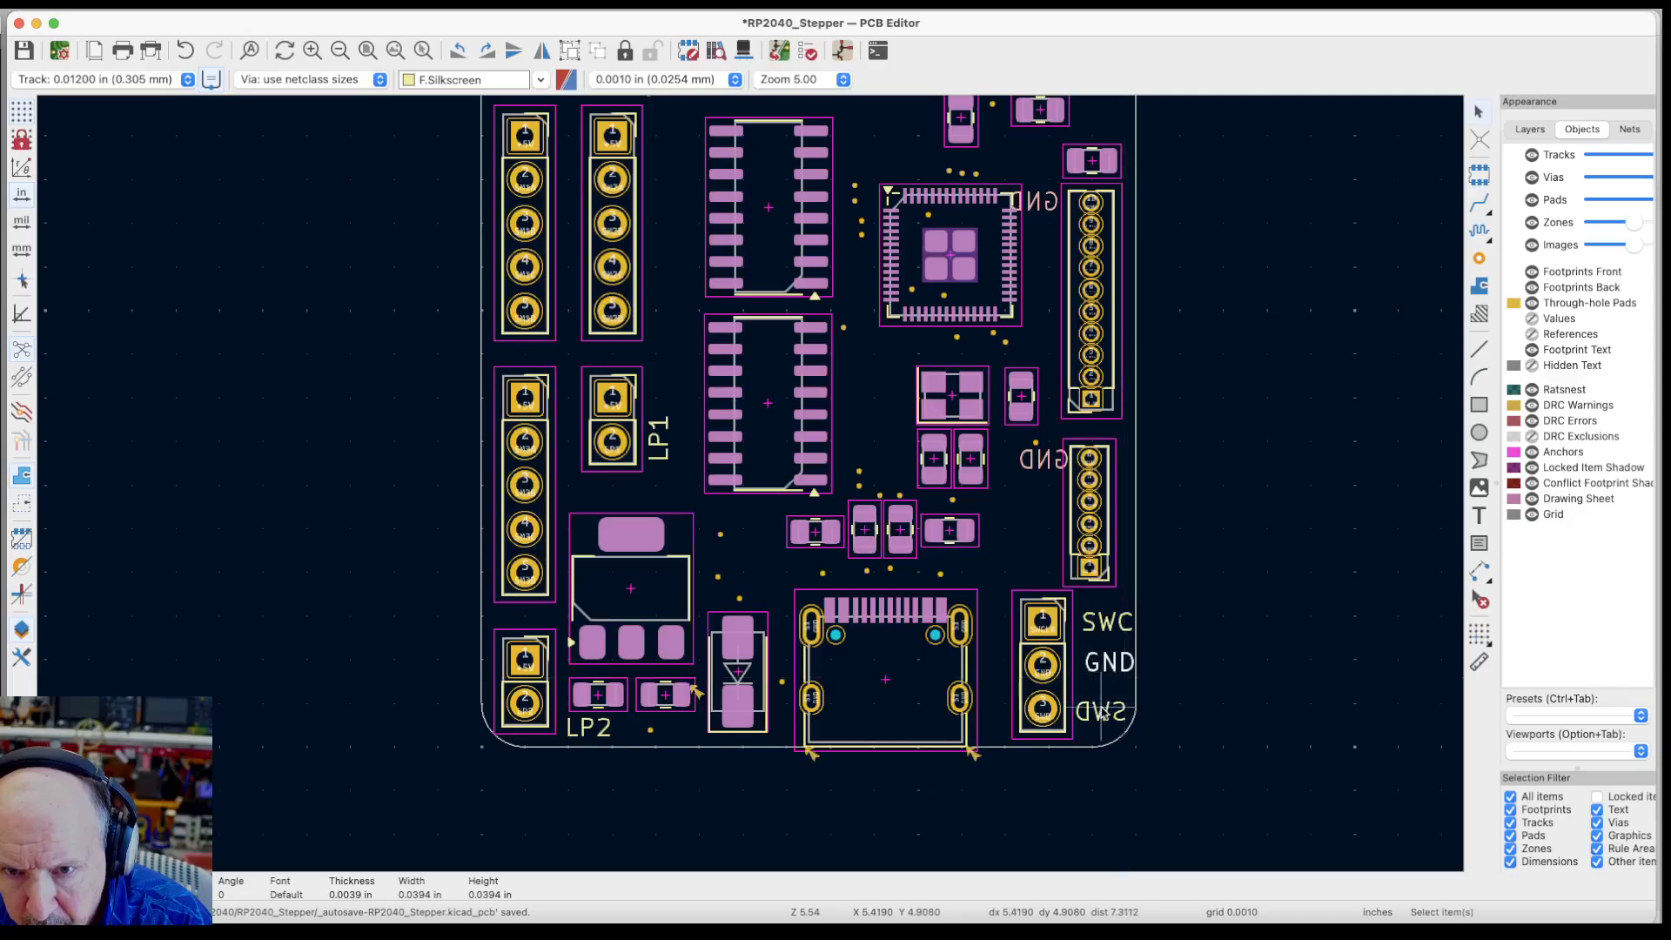
# Turn off mirroring for the SWD text and move it back beside pin 3 of connector J2
pyautogui.doubleClick(1101, 709)
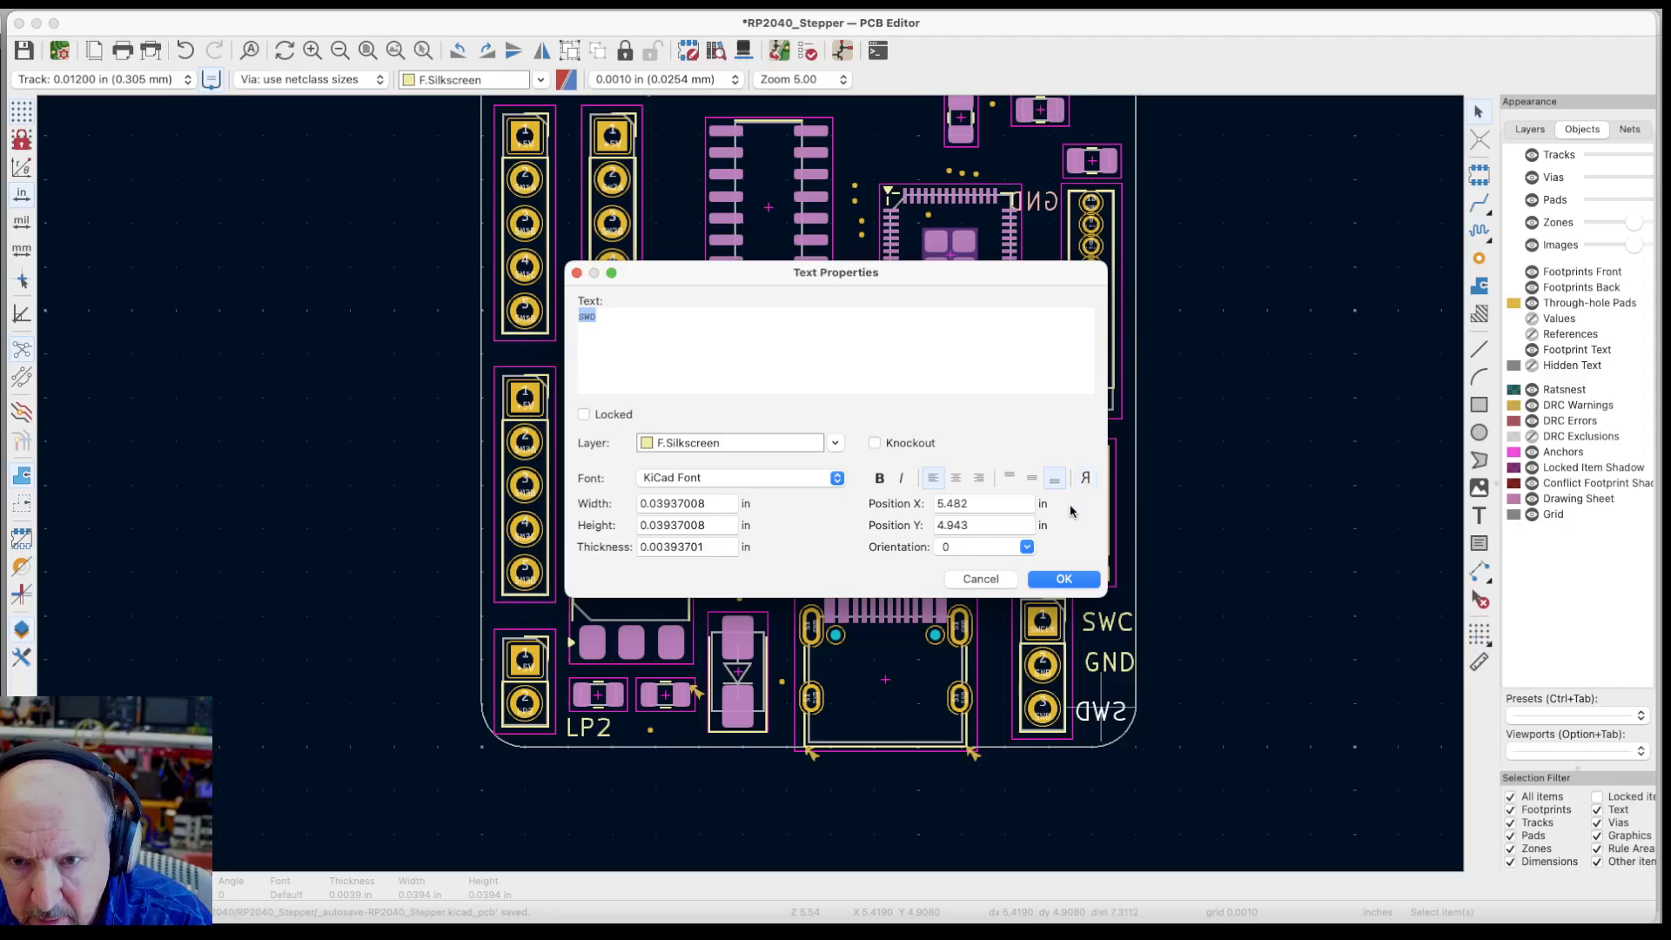
pyautogui.click(1064, 581)
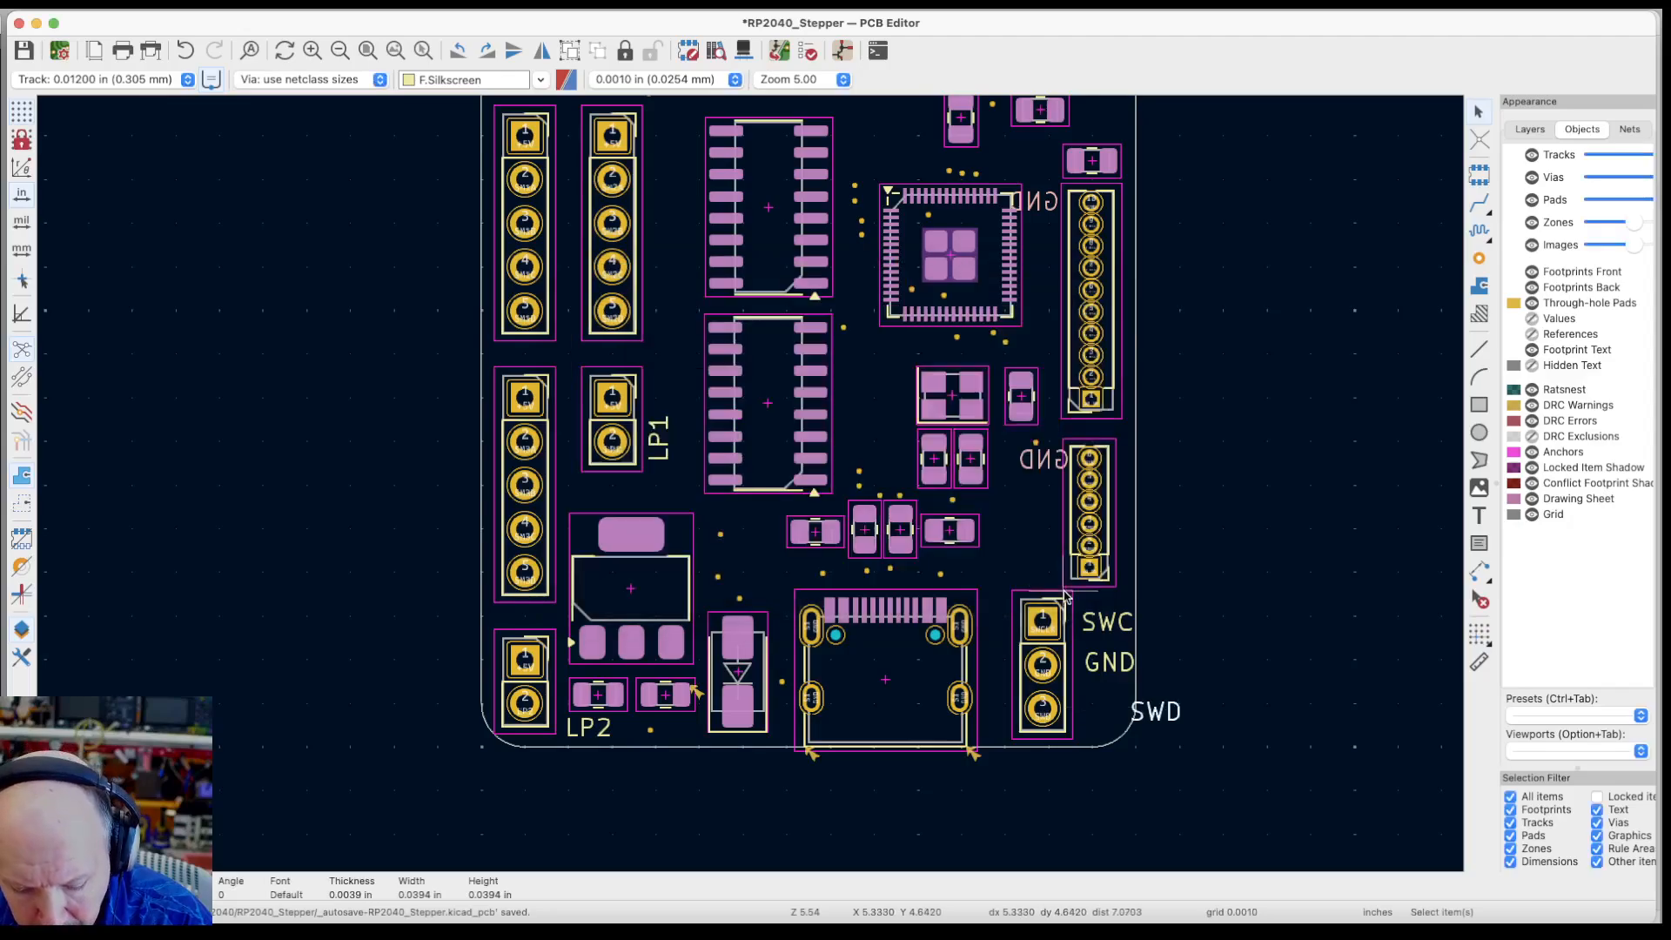
pyautogui.moveTo(1129, 720); pyautogui.dragTo(1080, 715)
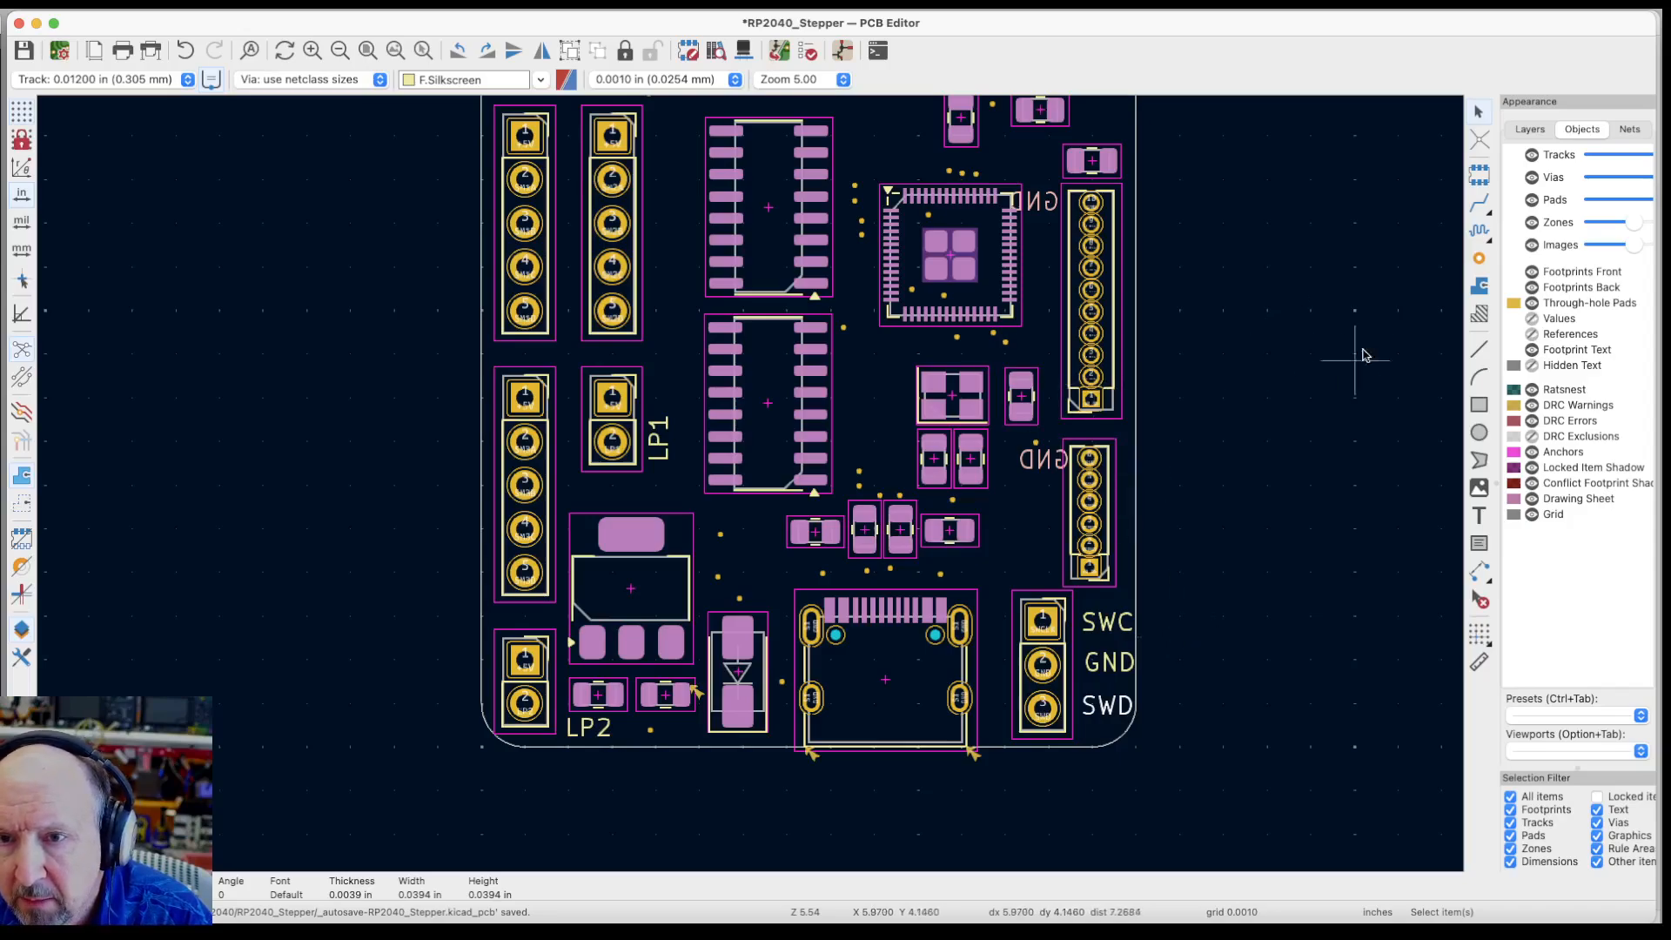
# Add a mirrored "3.3V" text on B.Silkscreen beside pin 1 of six-pin connector J10, and duplicate it beside pin 1 of the longer connector above
pyautogui.click(1481, 516)
pyautogui.click(1094, 445)
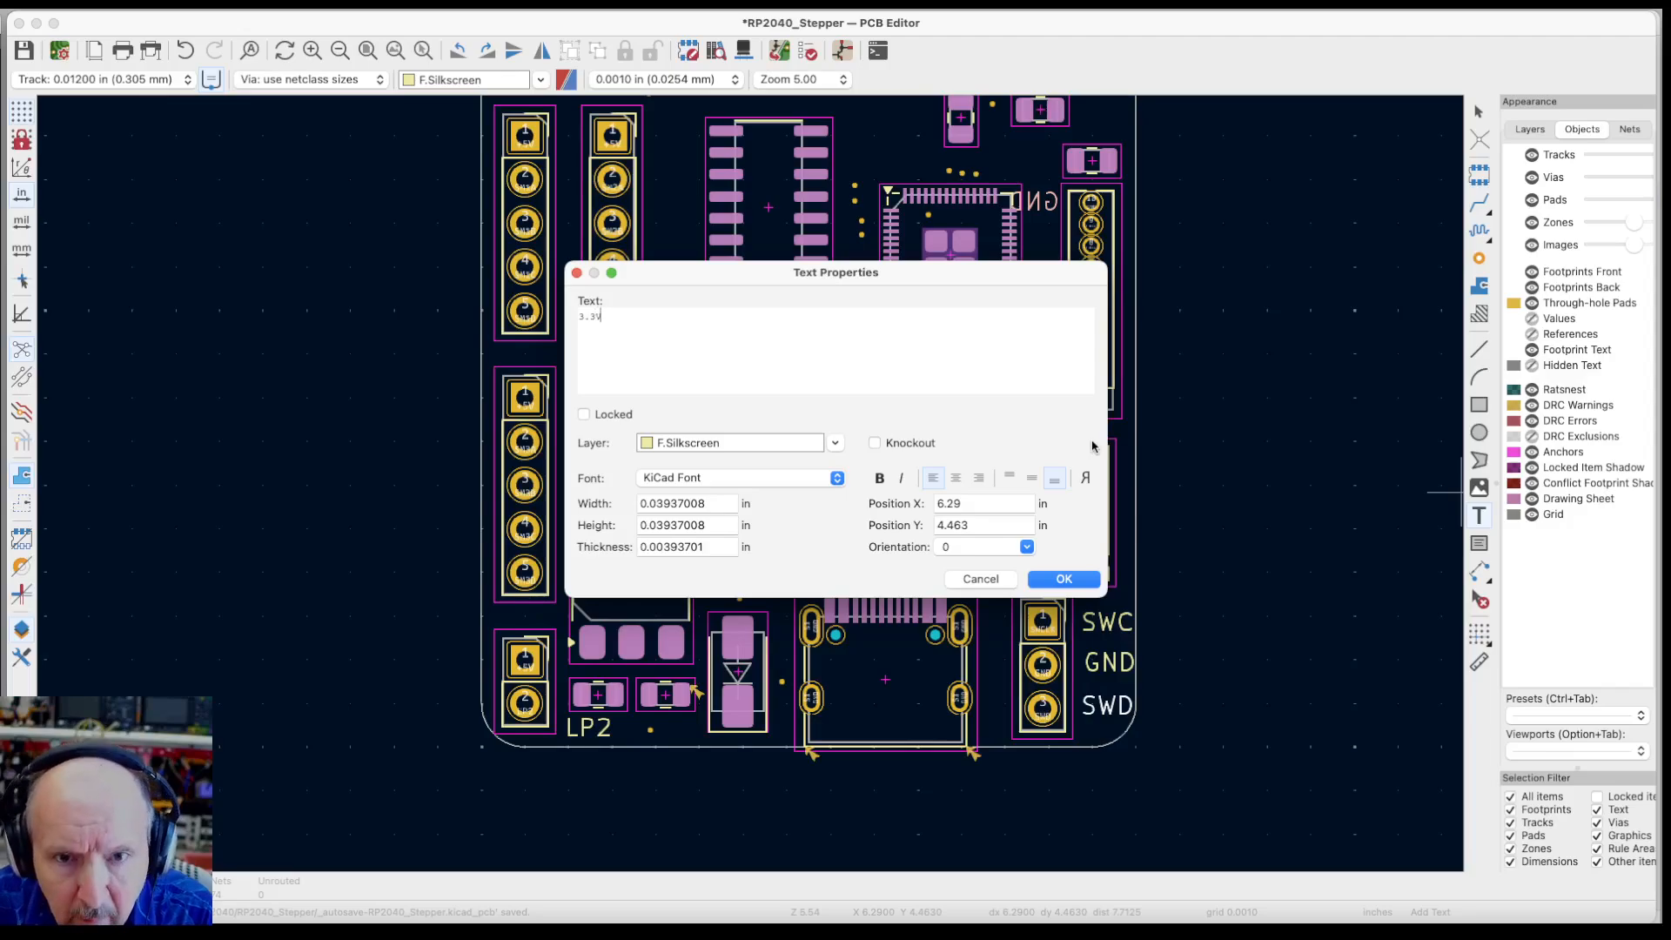
pyautogui.click(829, 449)
pyautogui.click(737, 561)
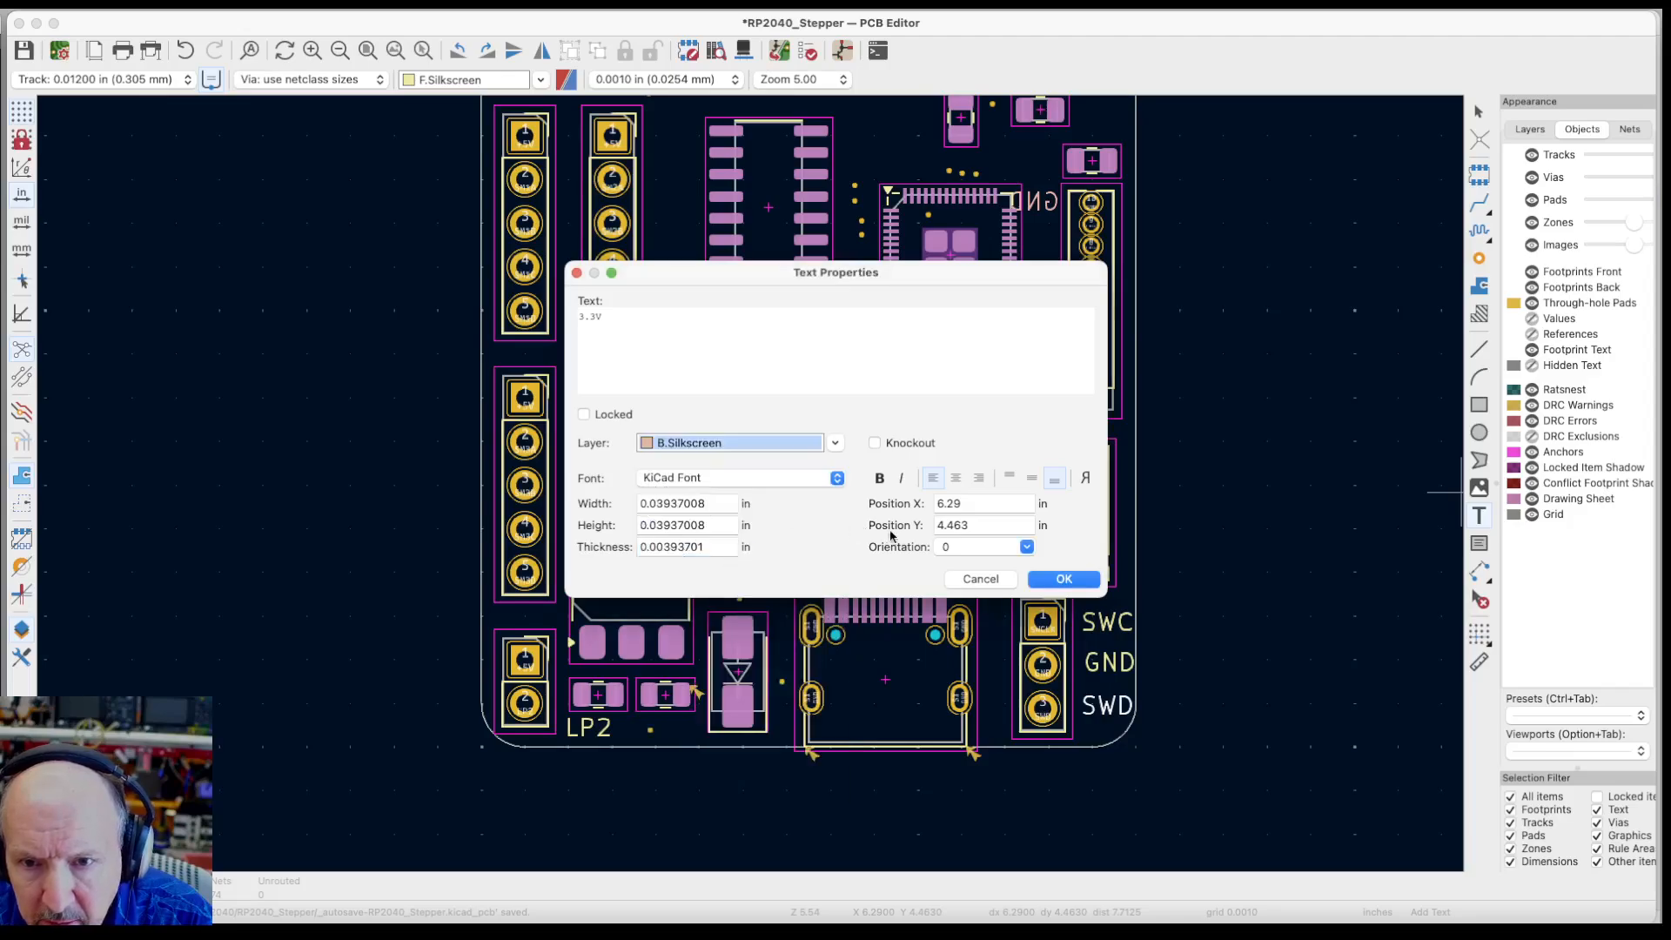
pyautogui.click(1064, 579)
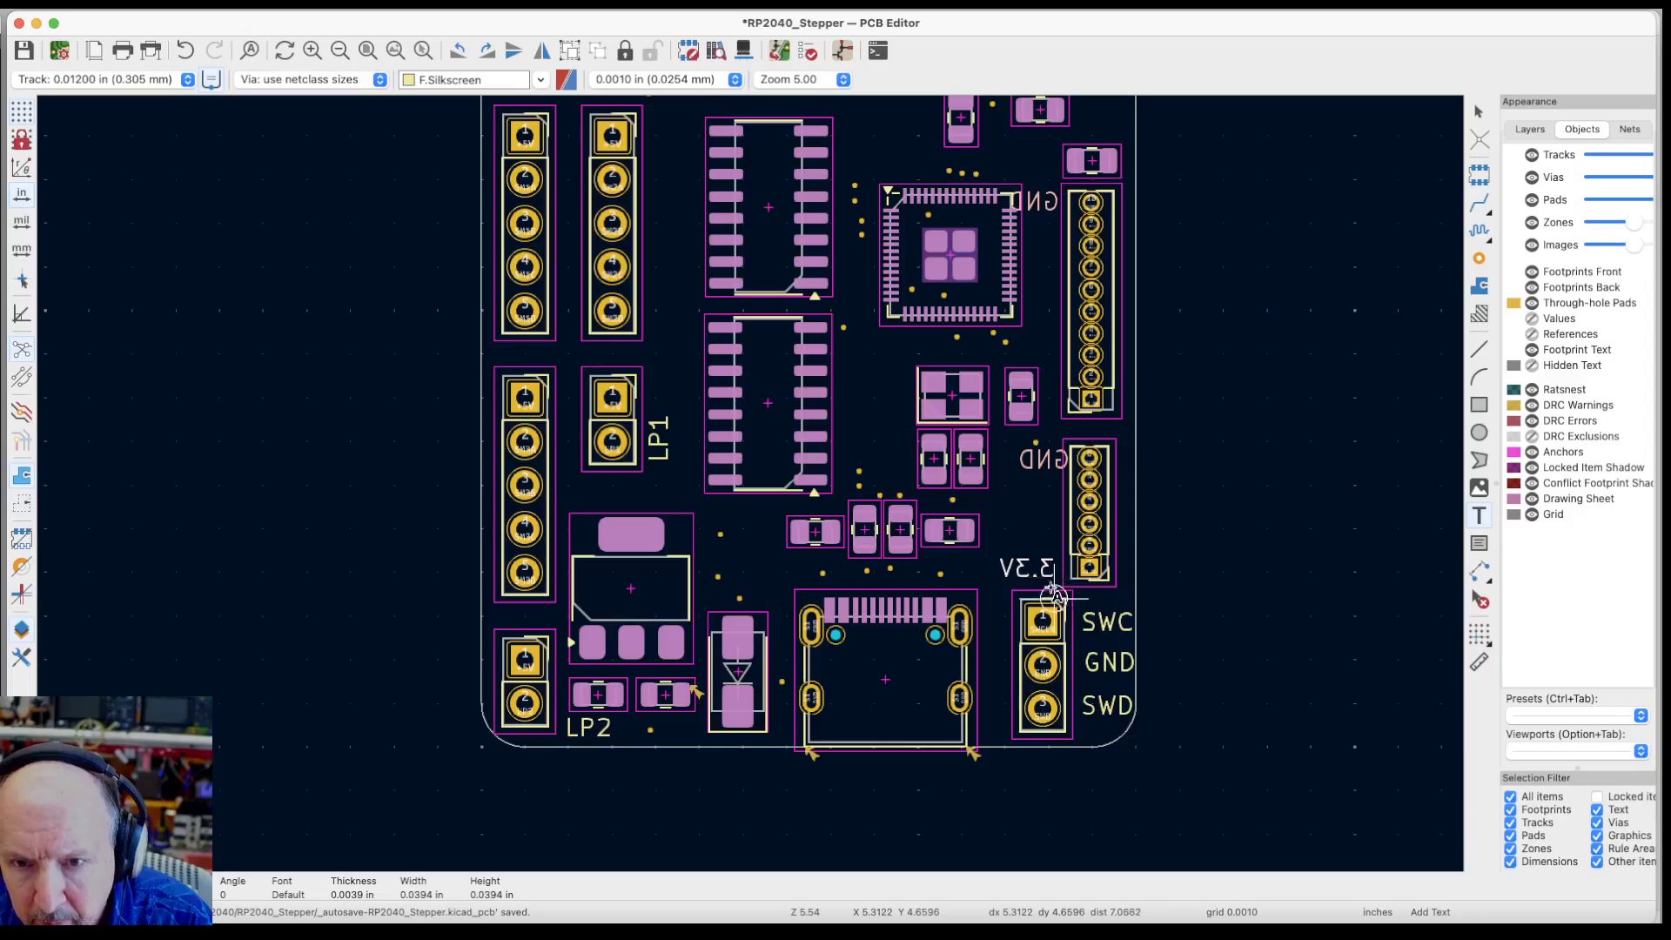
pyautogui.click(1030, 570)
pyautogui.hotkey('ctrl', 'd')
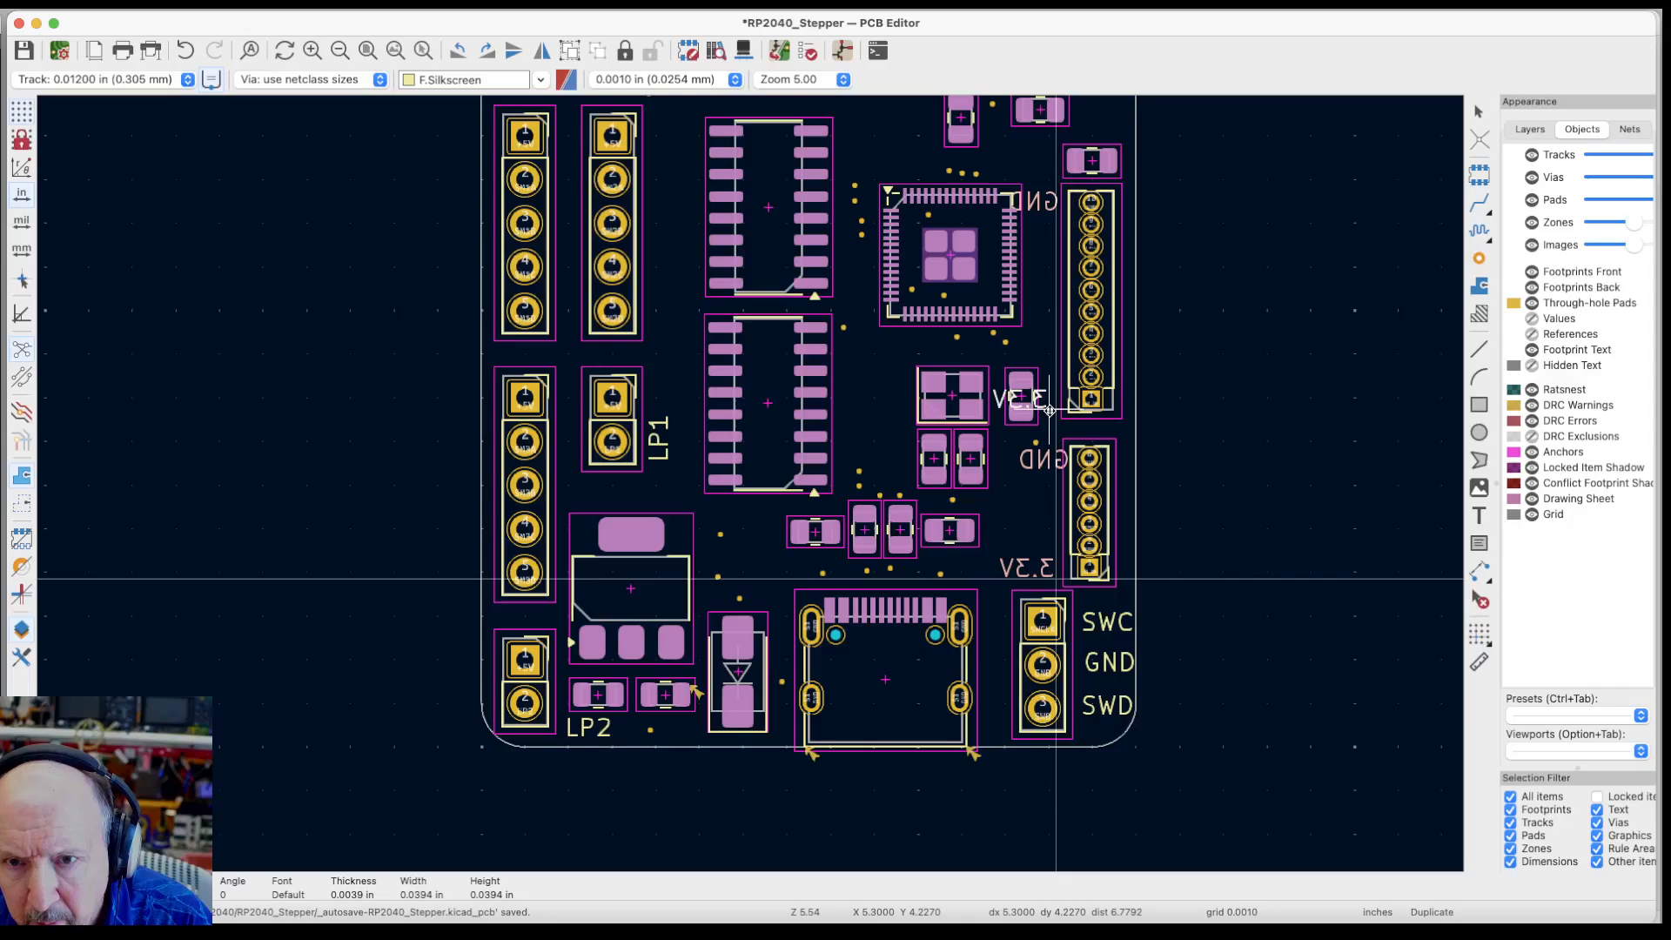
pyautogui.click(1049, 409)
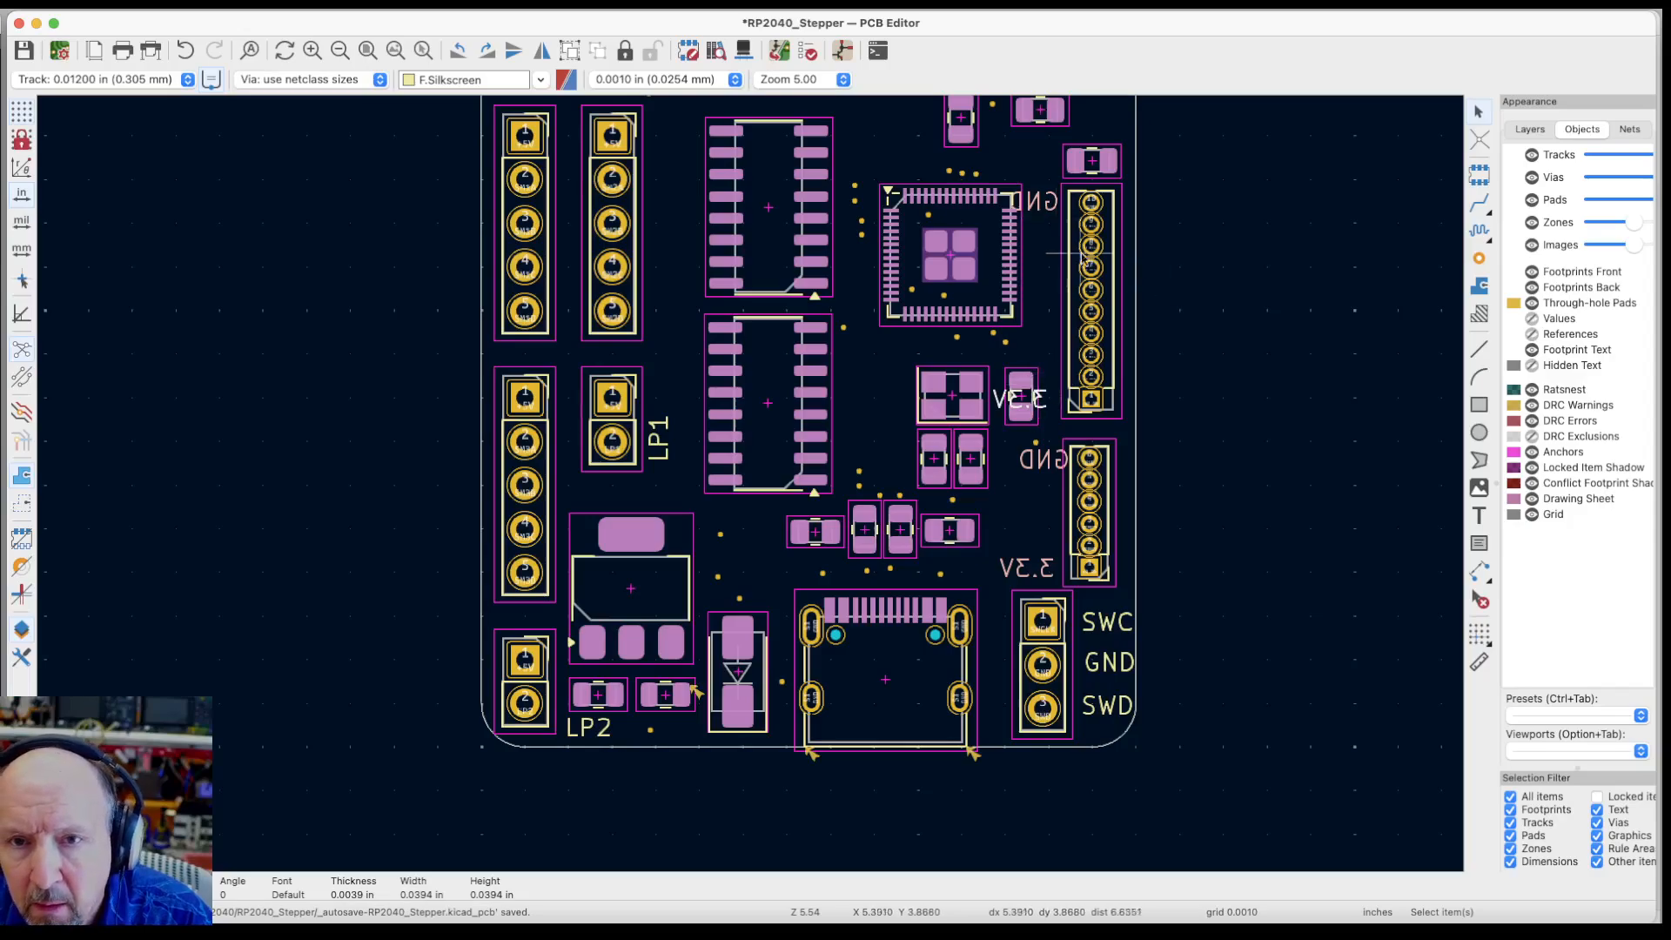
# Check connector J10's pin assignments in the Schematic Editor, and add a mirrored "G18" text on B.Silkscreen beside its pin 2 on the board
pyautogui.click(843, 51)
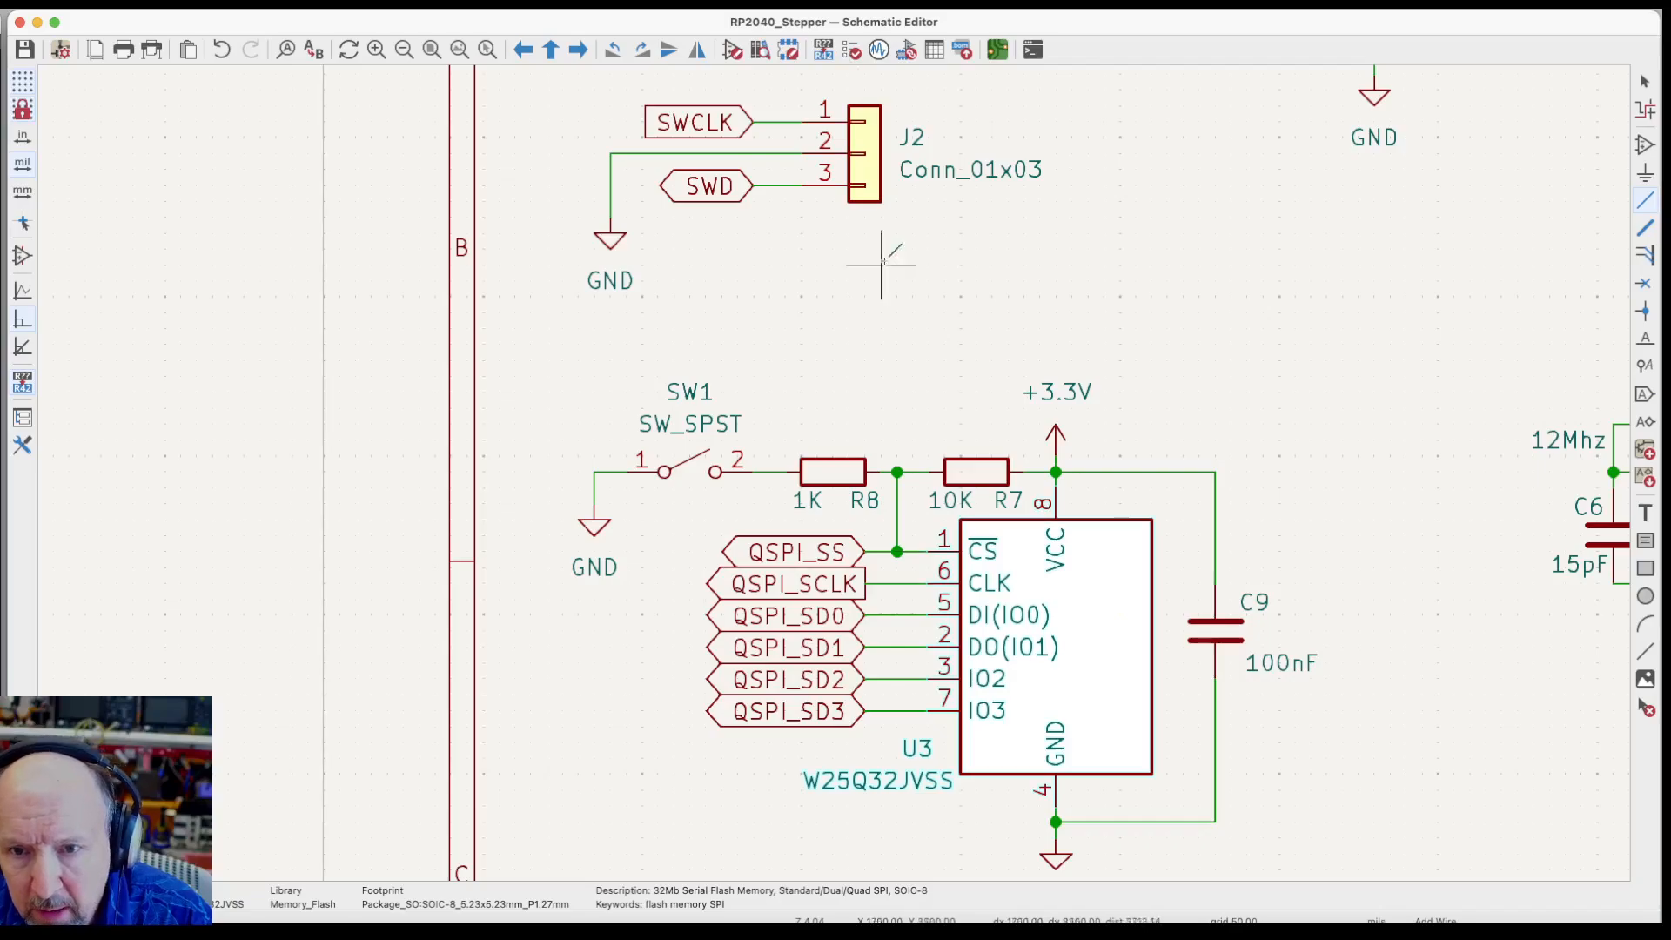
pyautogui.scroll(-6, 909, 268)
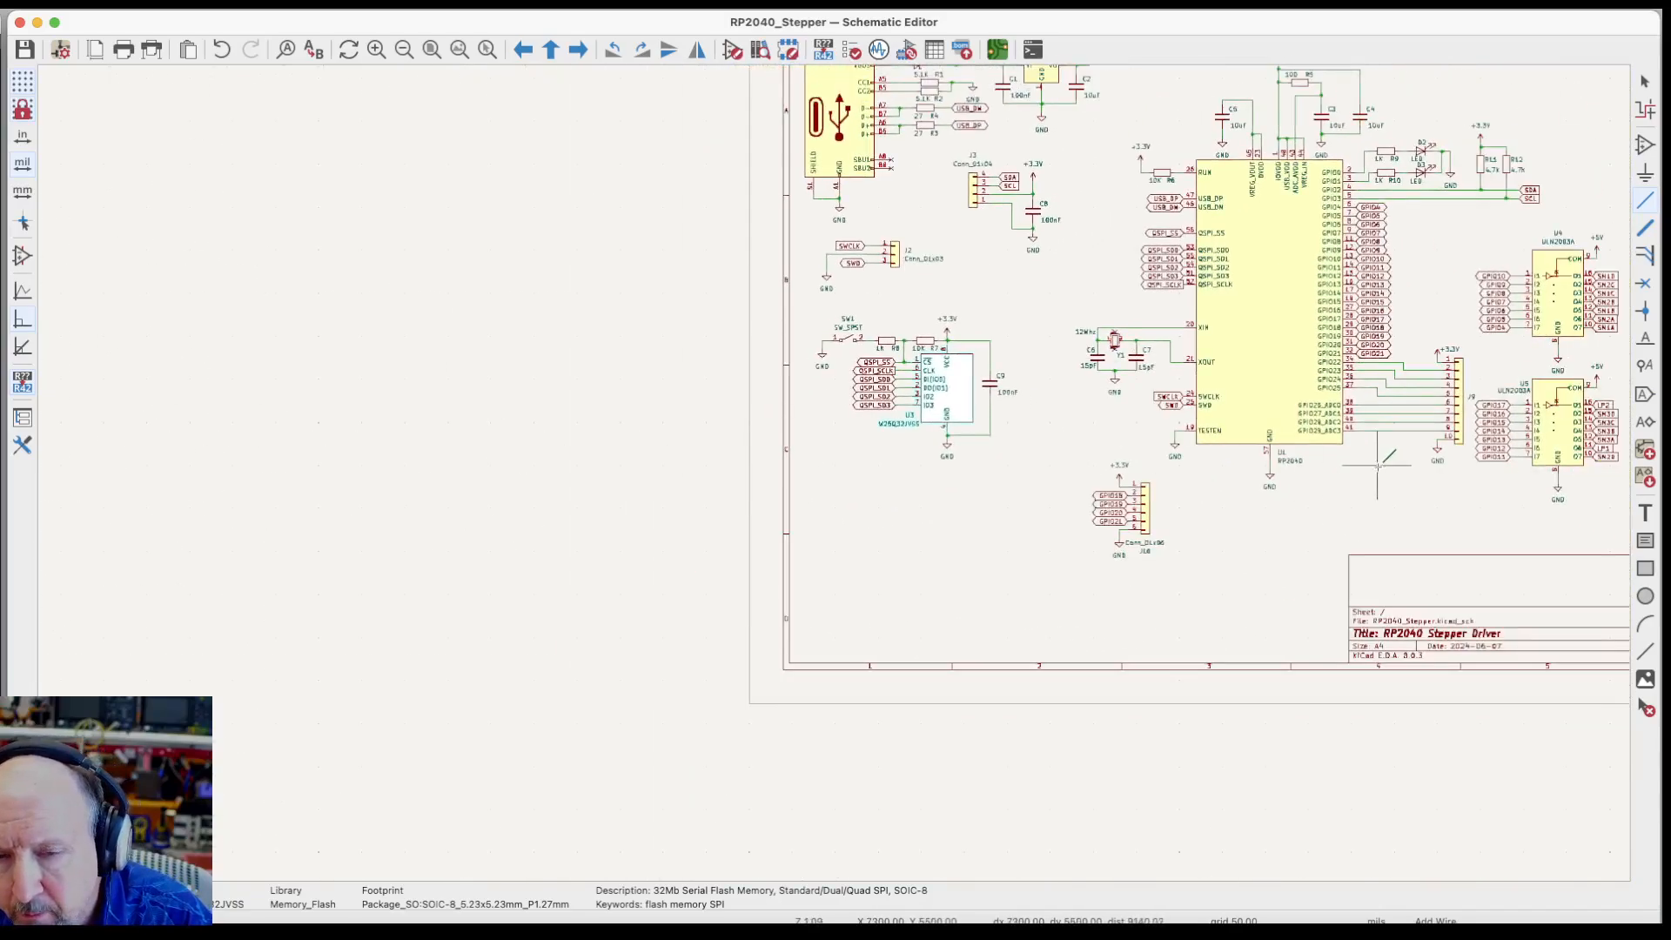
pyautogui.scroll(5, 1219, 531)
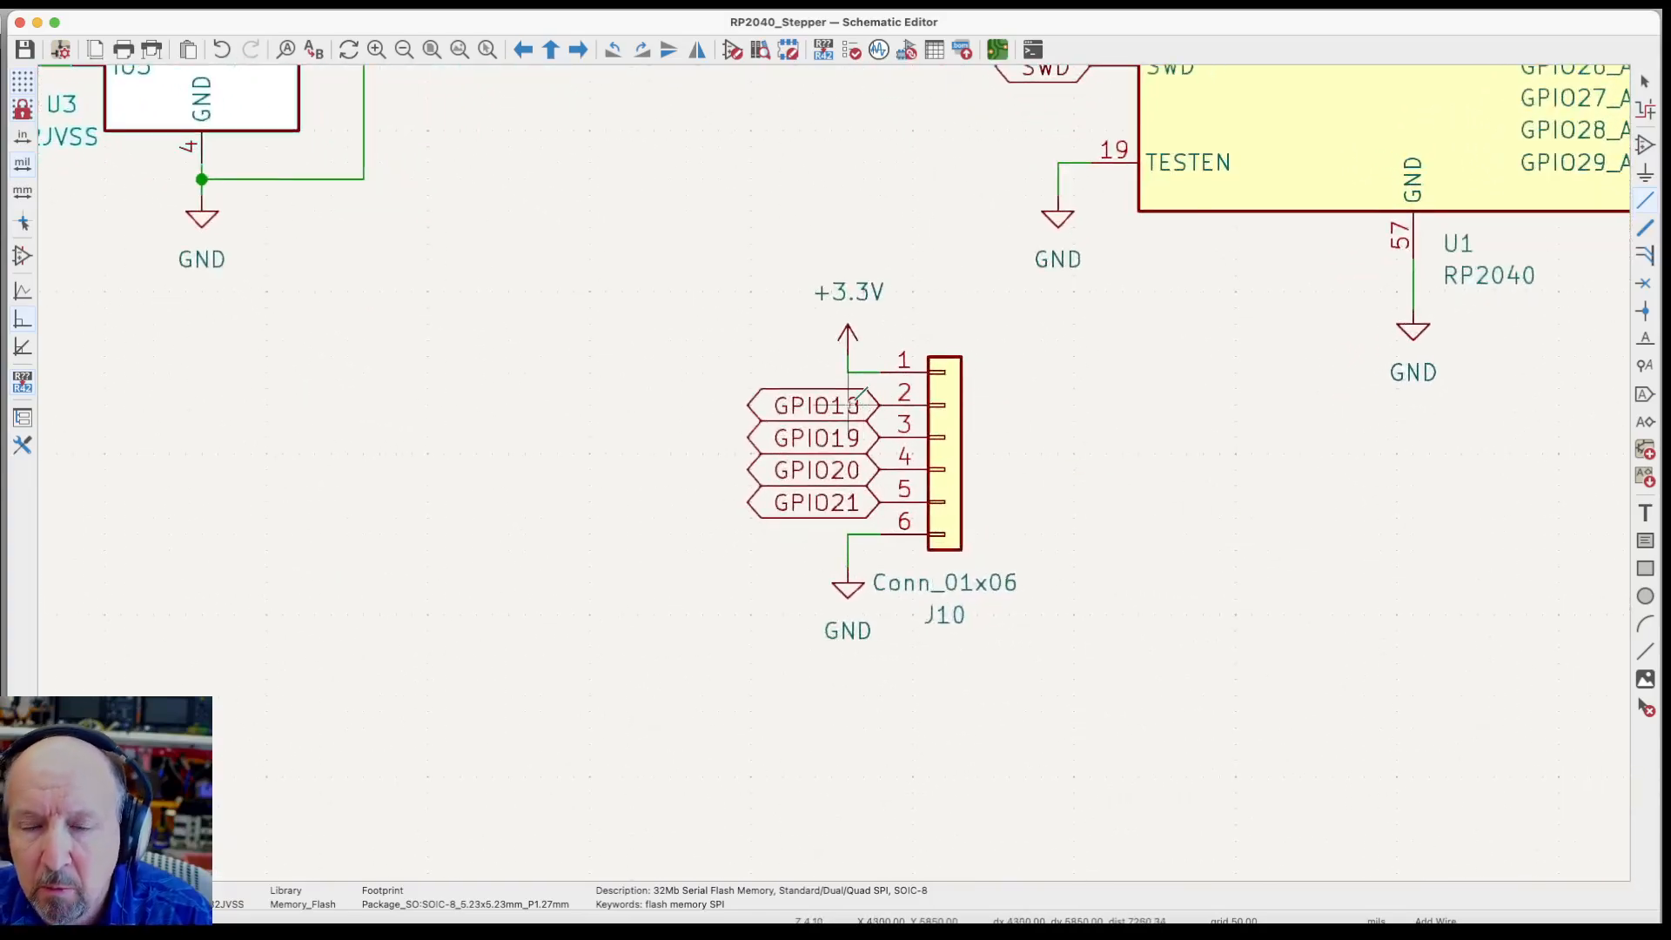
pyautogui.click(997, 50)
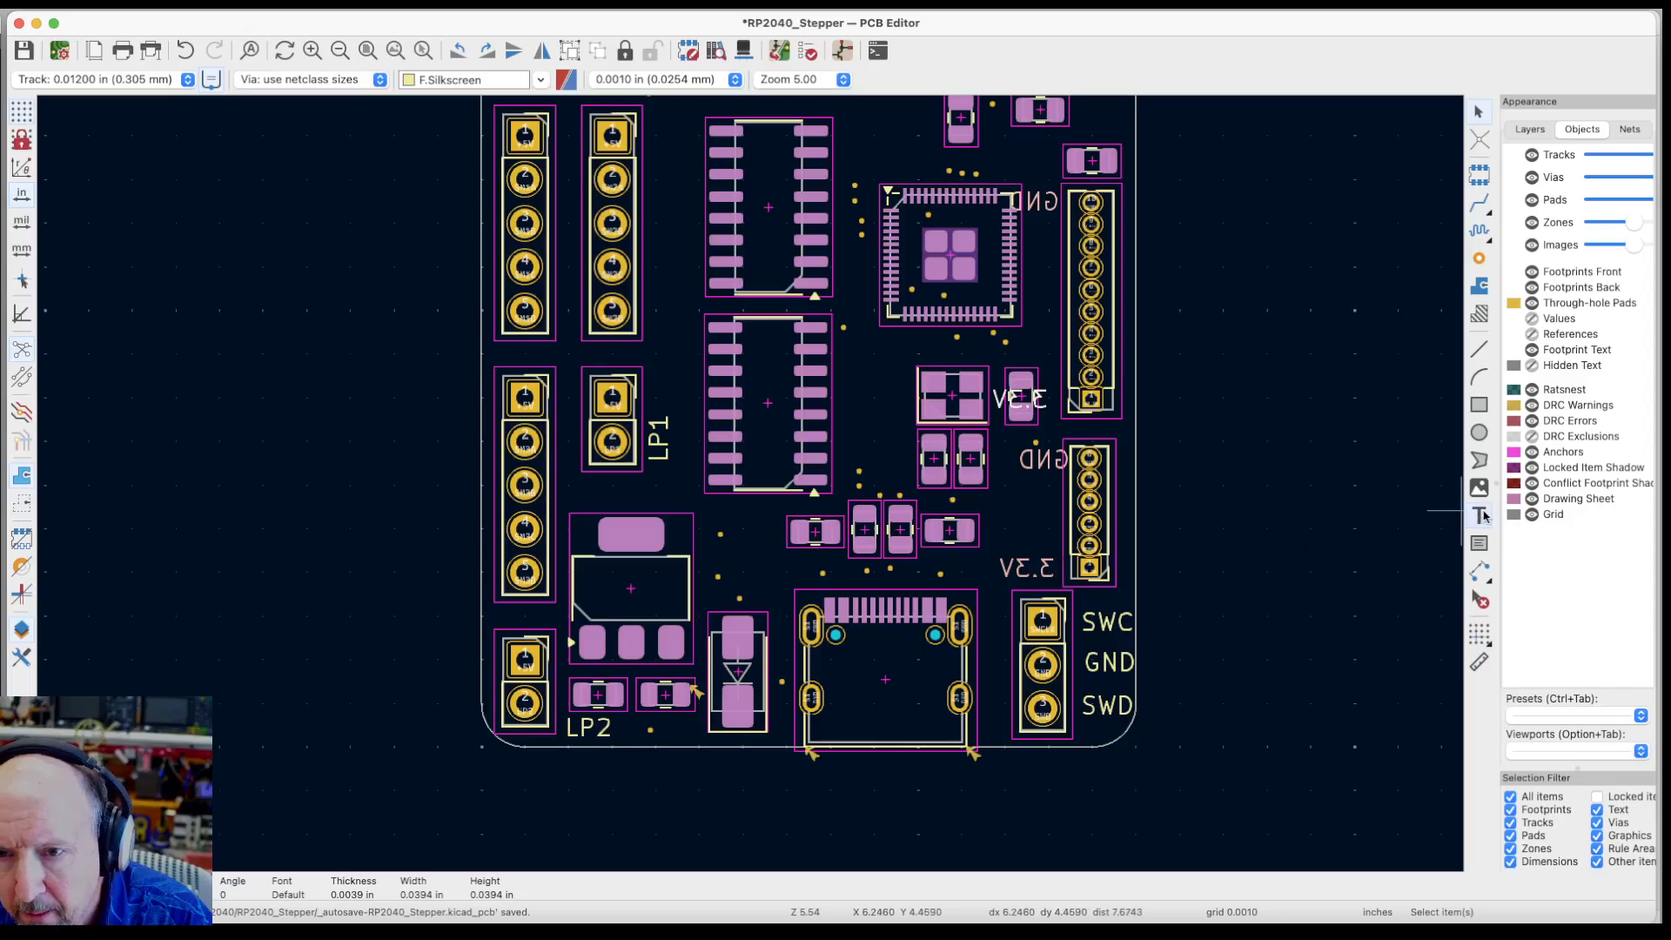
pyautogui.click(1482, 515)
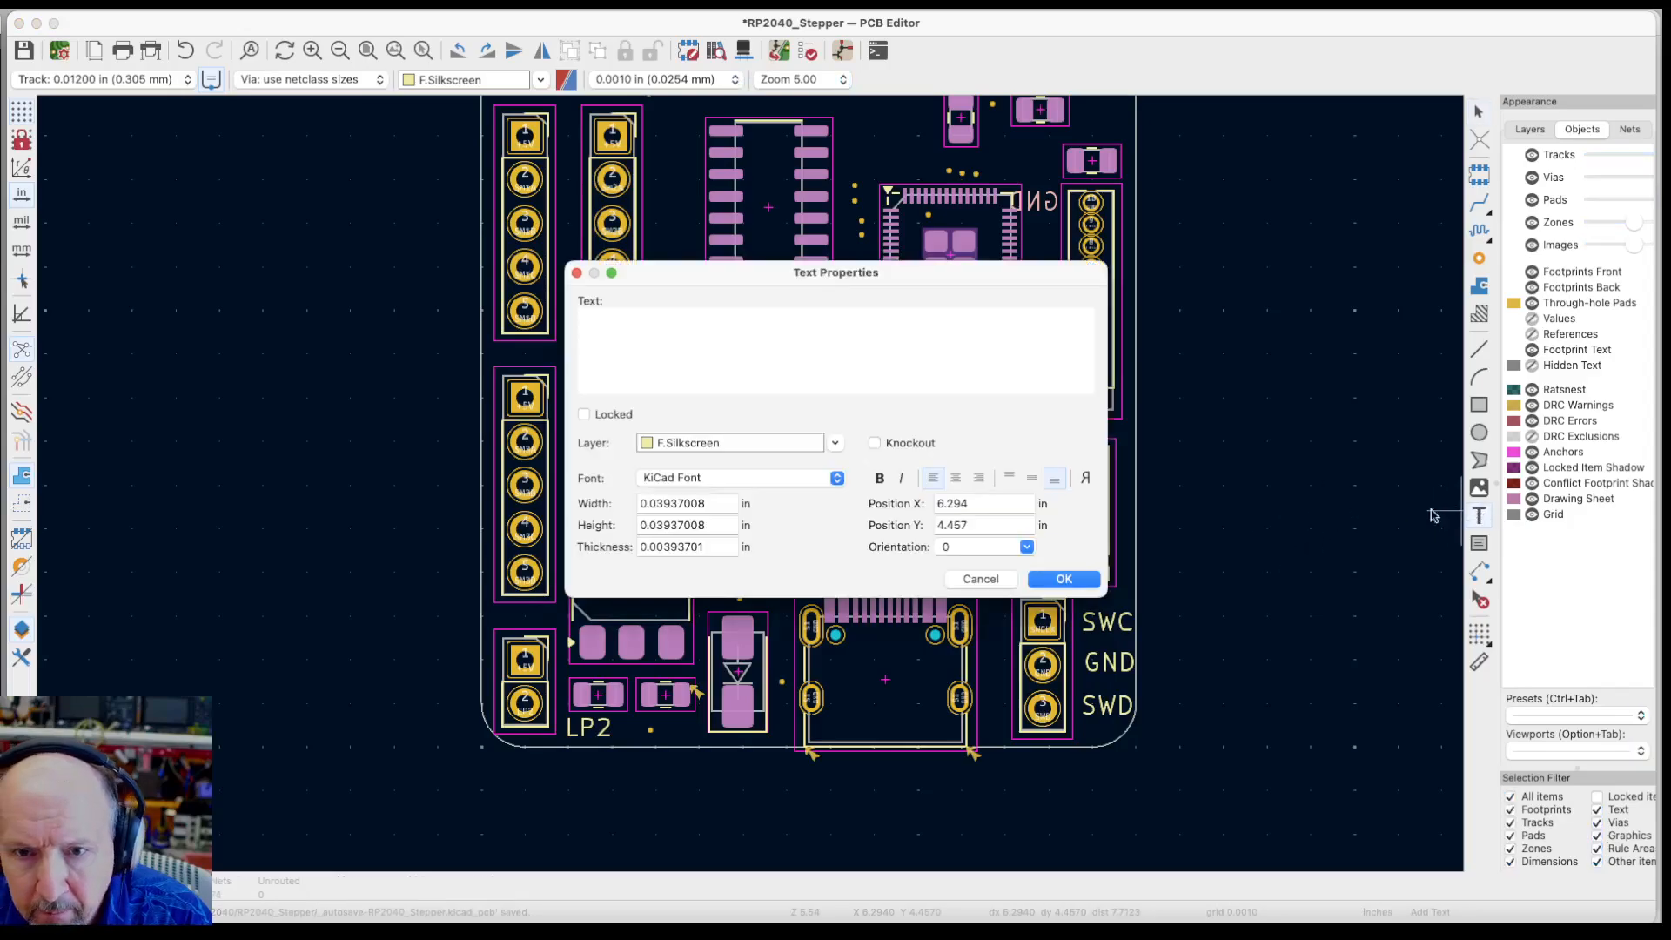
pyautogui.click(780, 451)
pyautogui.click(824, 505)
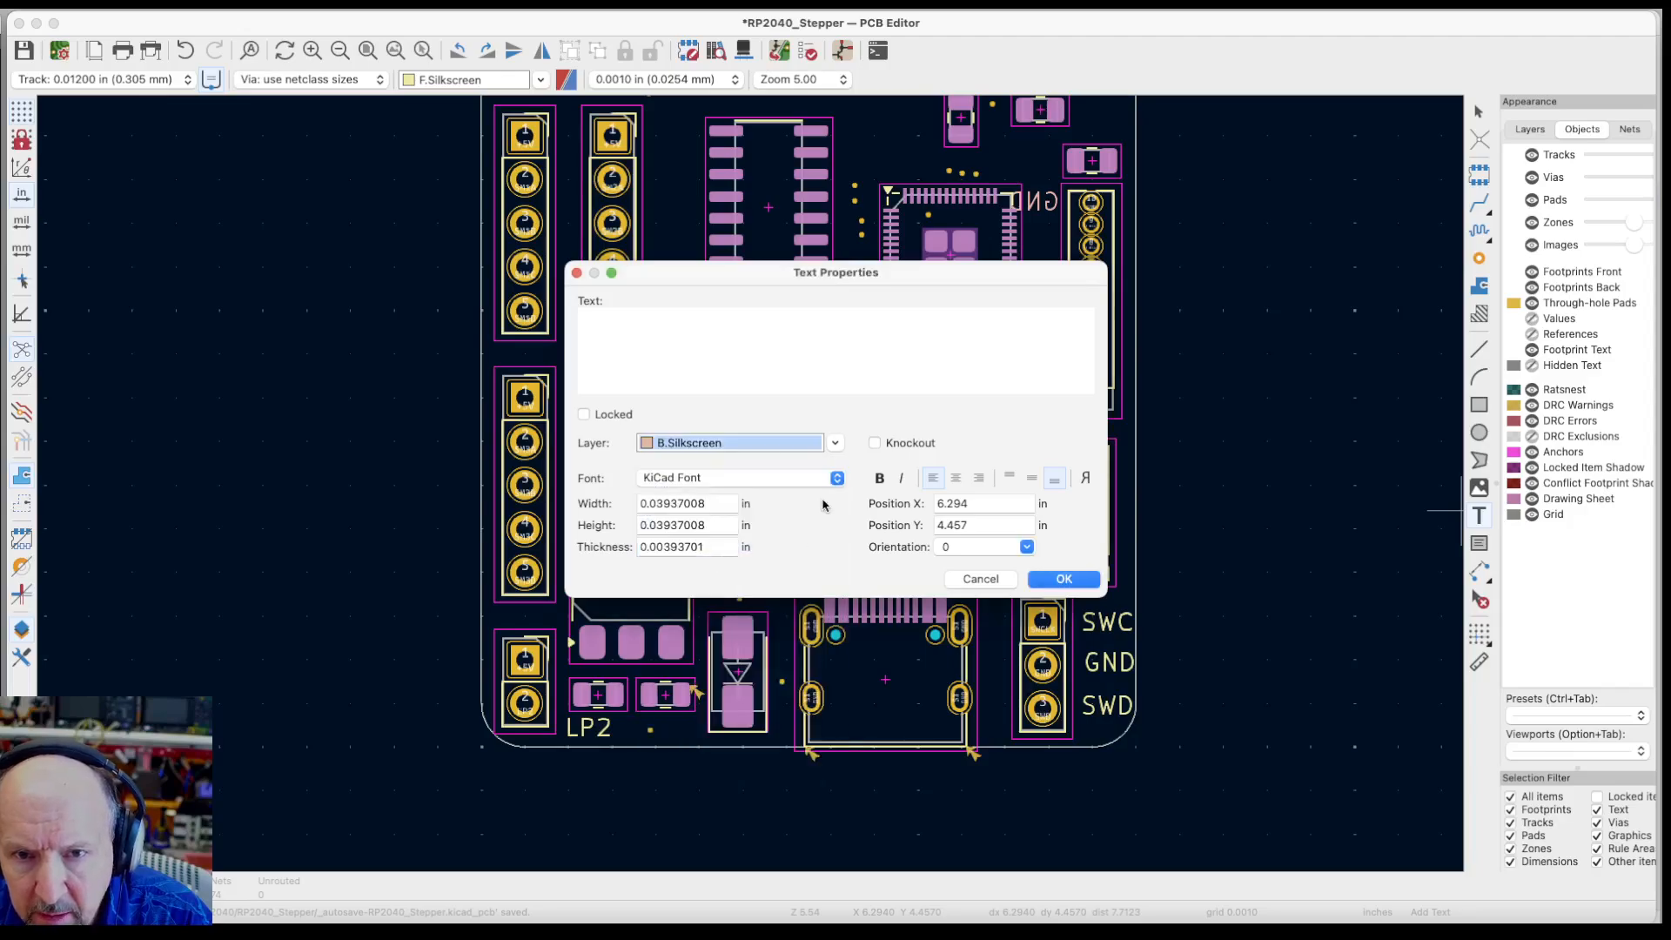
pyautogui.click(687, 332)
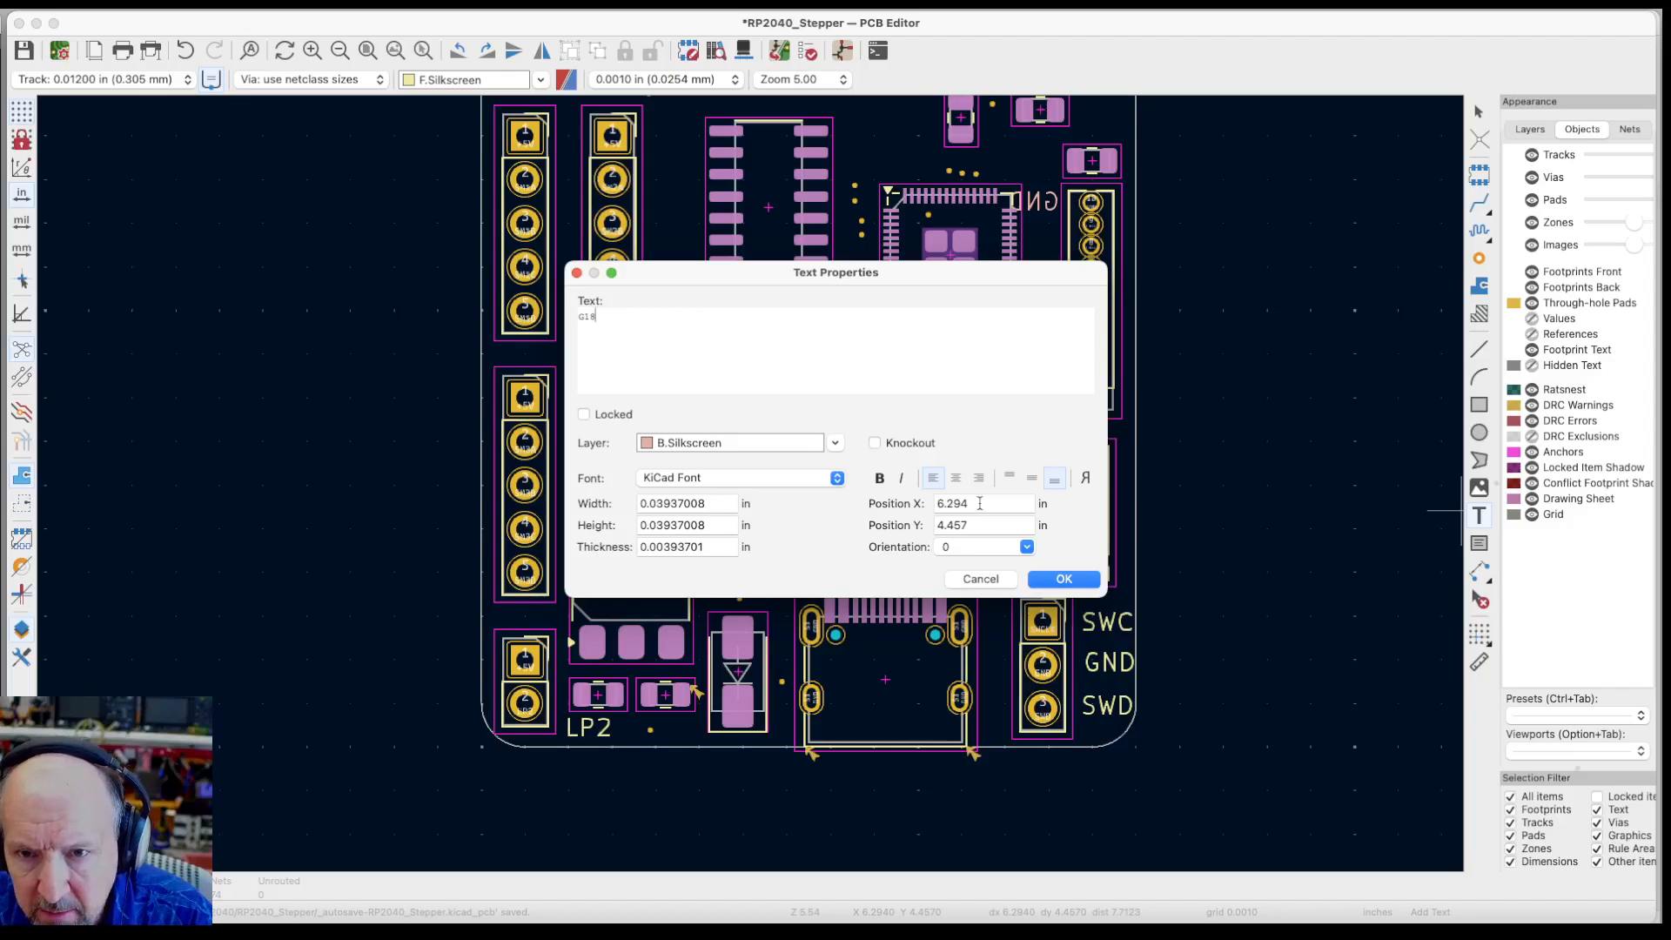
pyautogui.click(1085, 480)
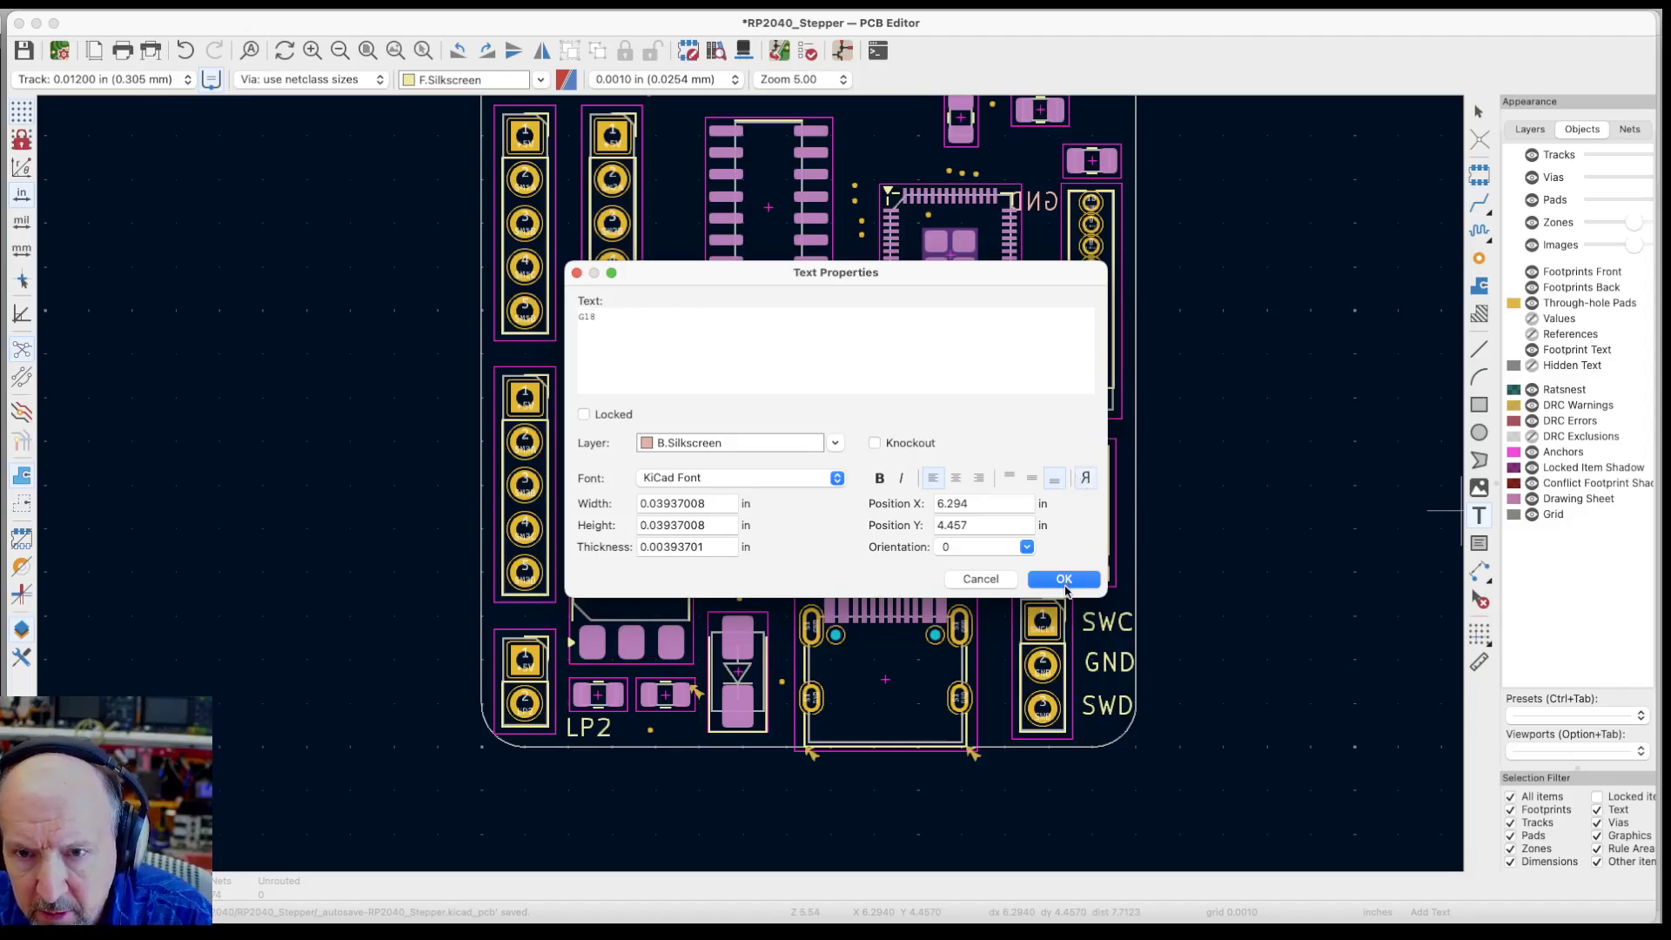
pyautogui.click(1065, 580)
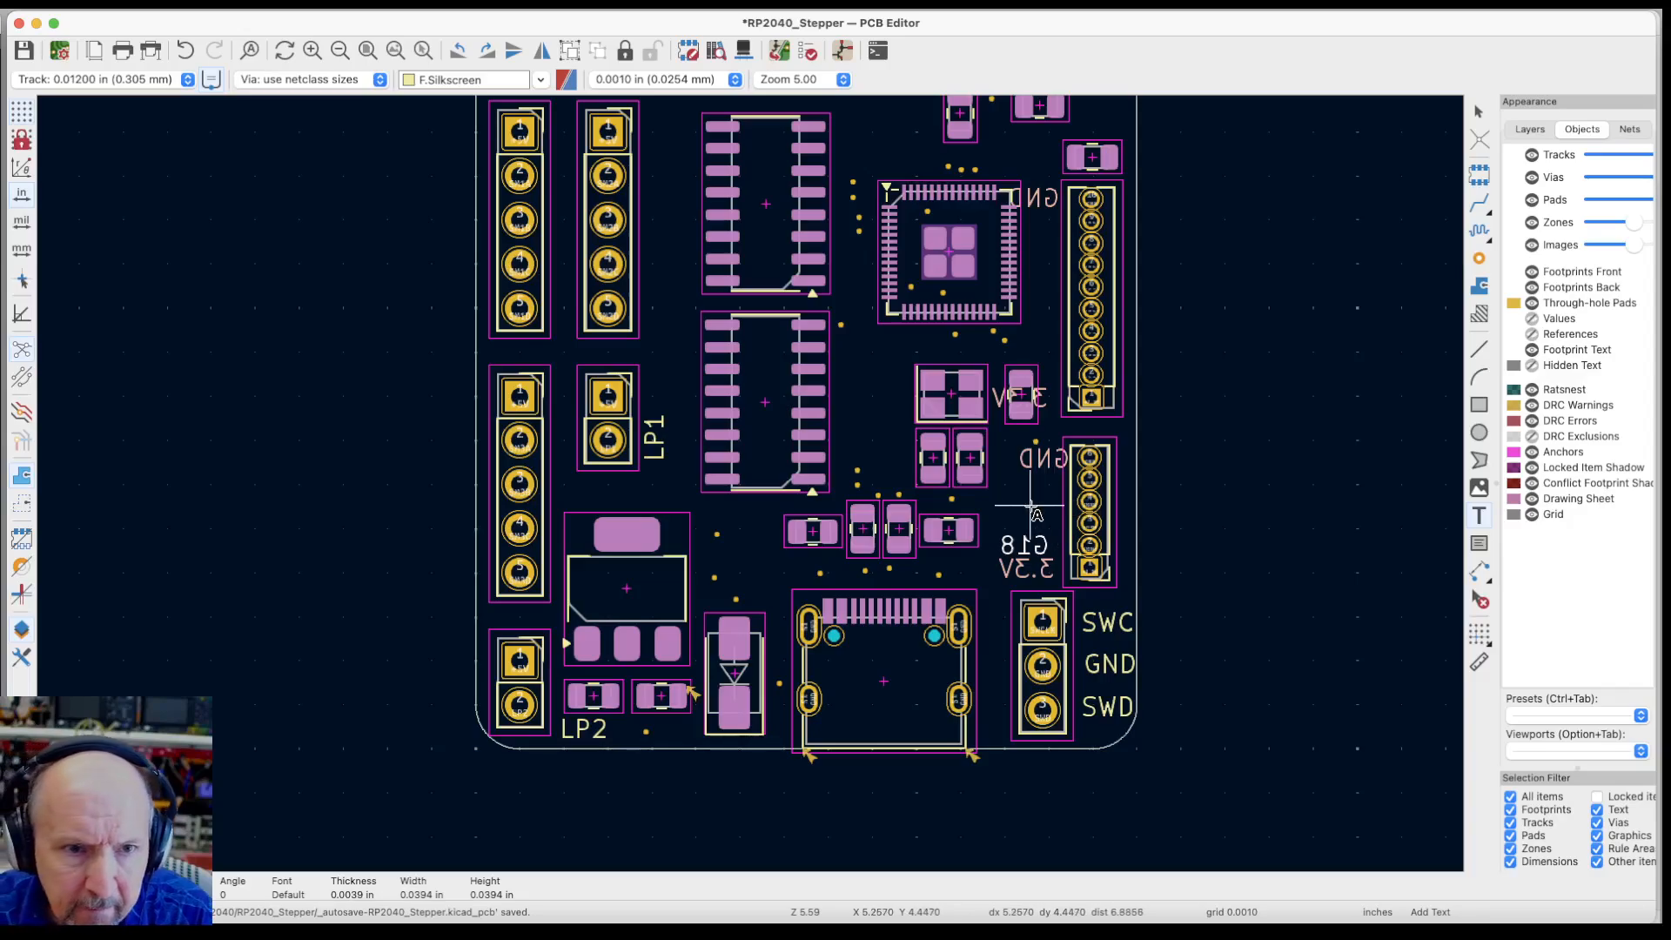
pyautogui.click(1052, 557)
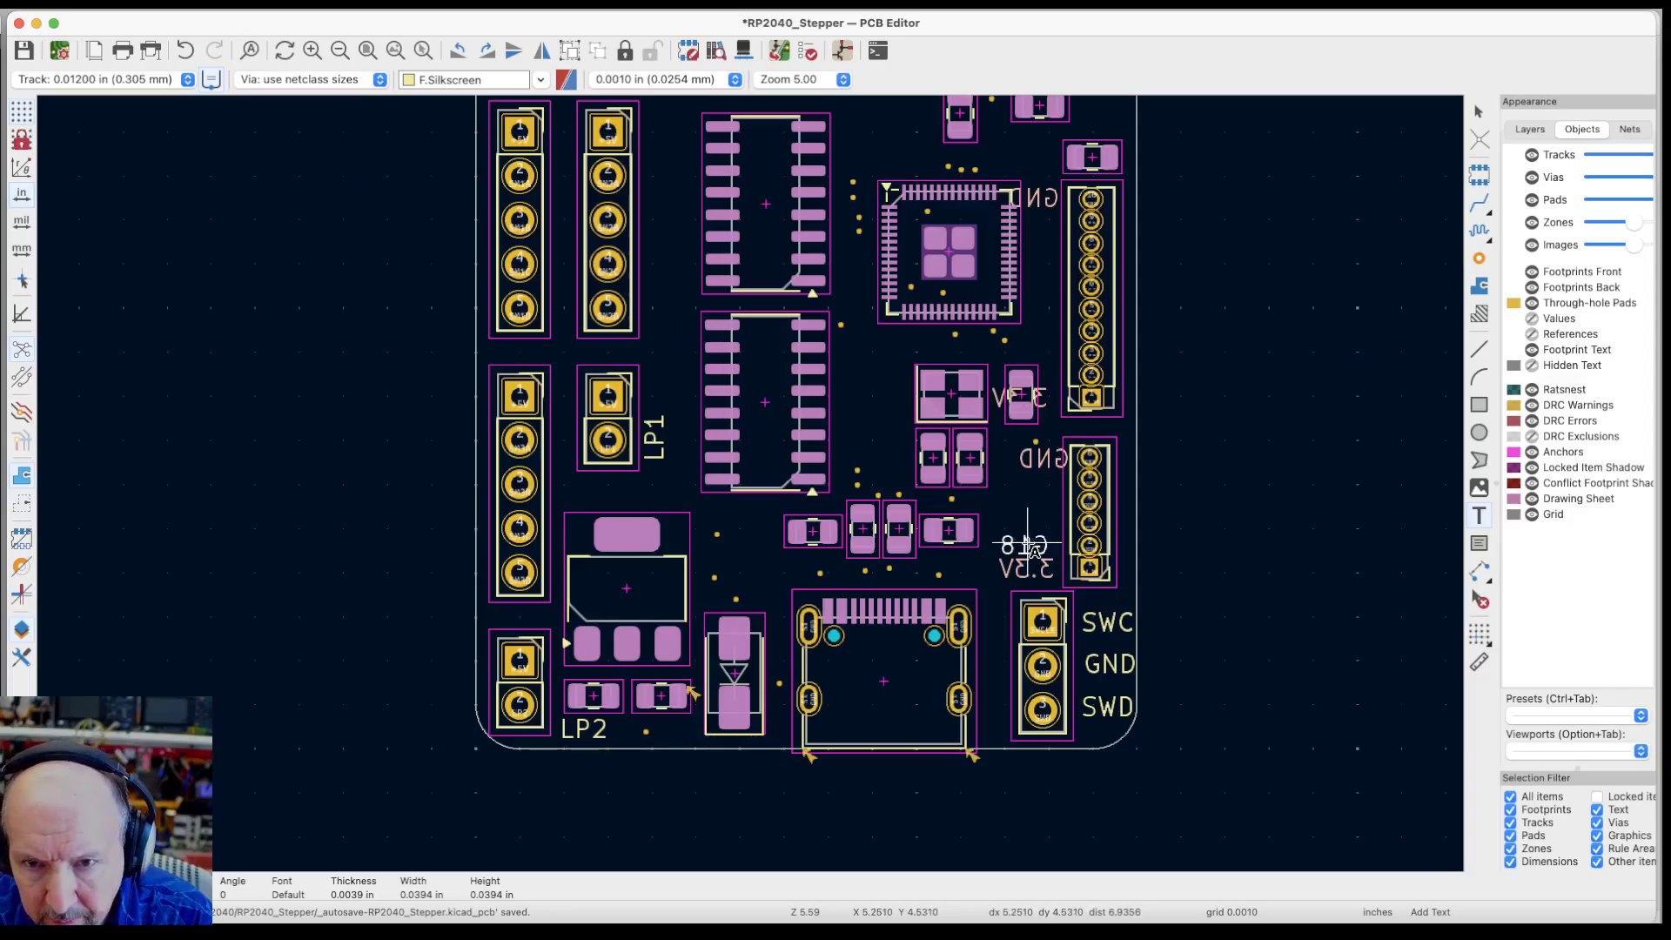
pyautogui.press('Escape')
# Duplicate the G18 text three times, placing the copies beside pins 3, 4 and 5 of connector J10
pyautogui.press('super+d')
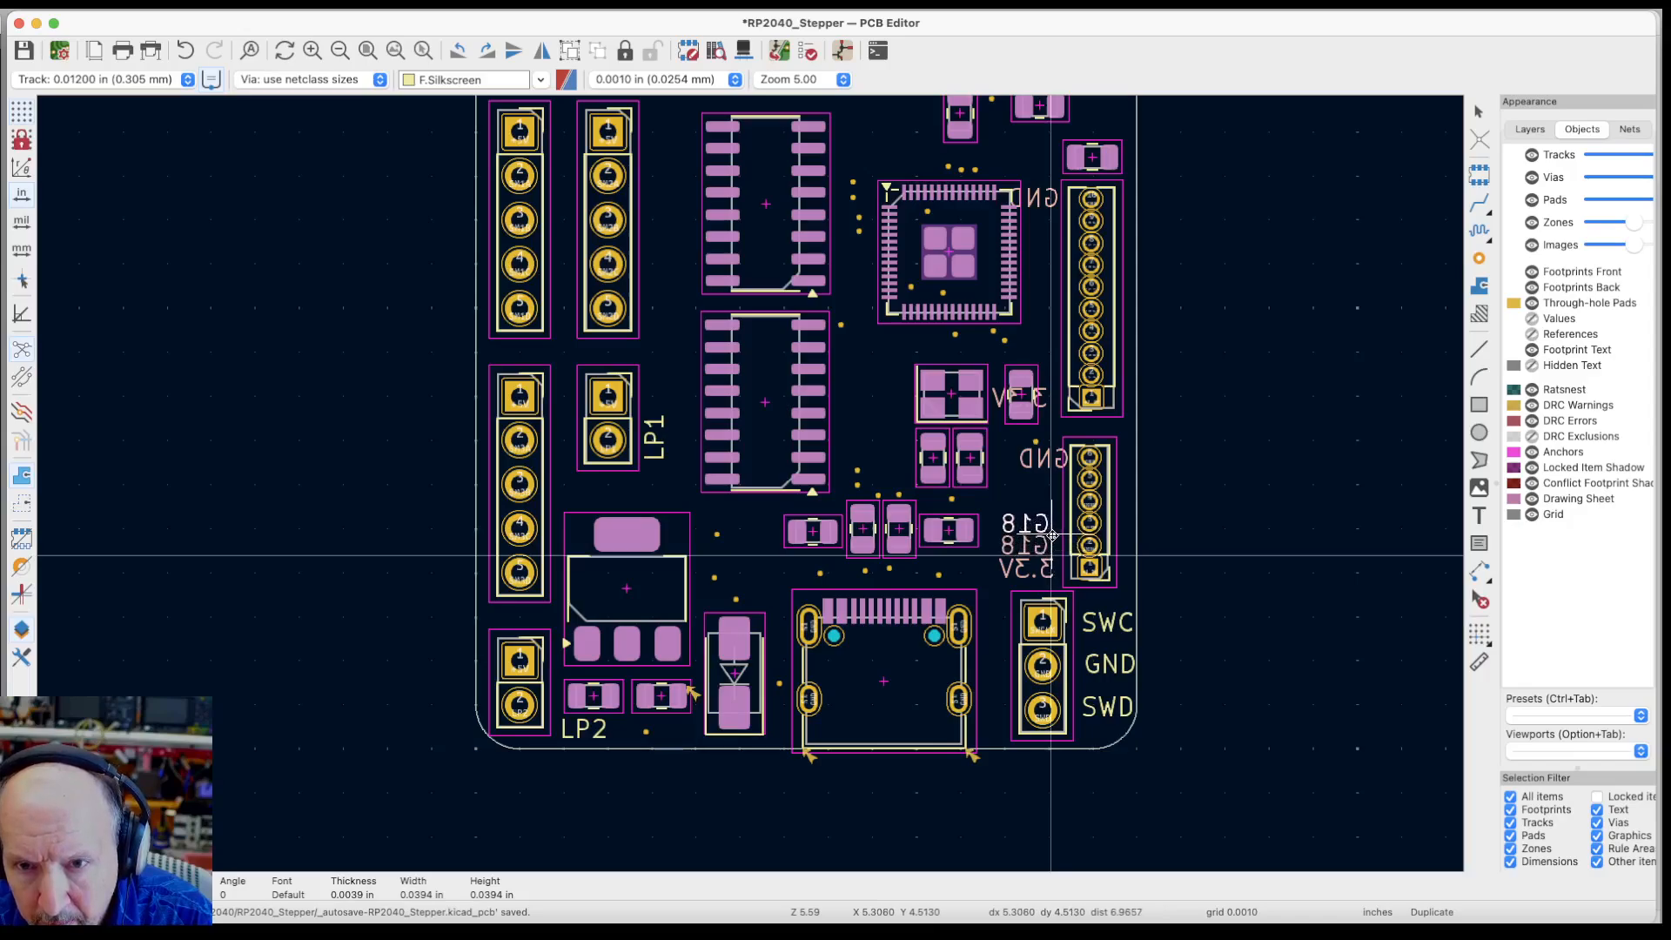
pyautogui.click(1051, 534)
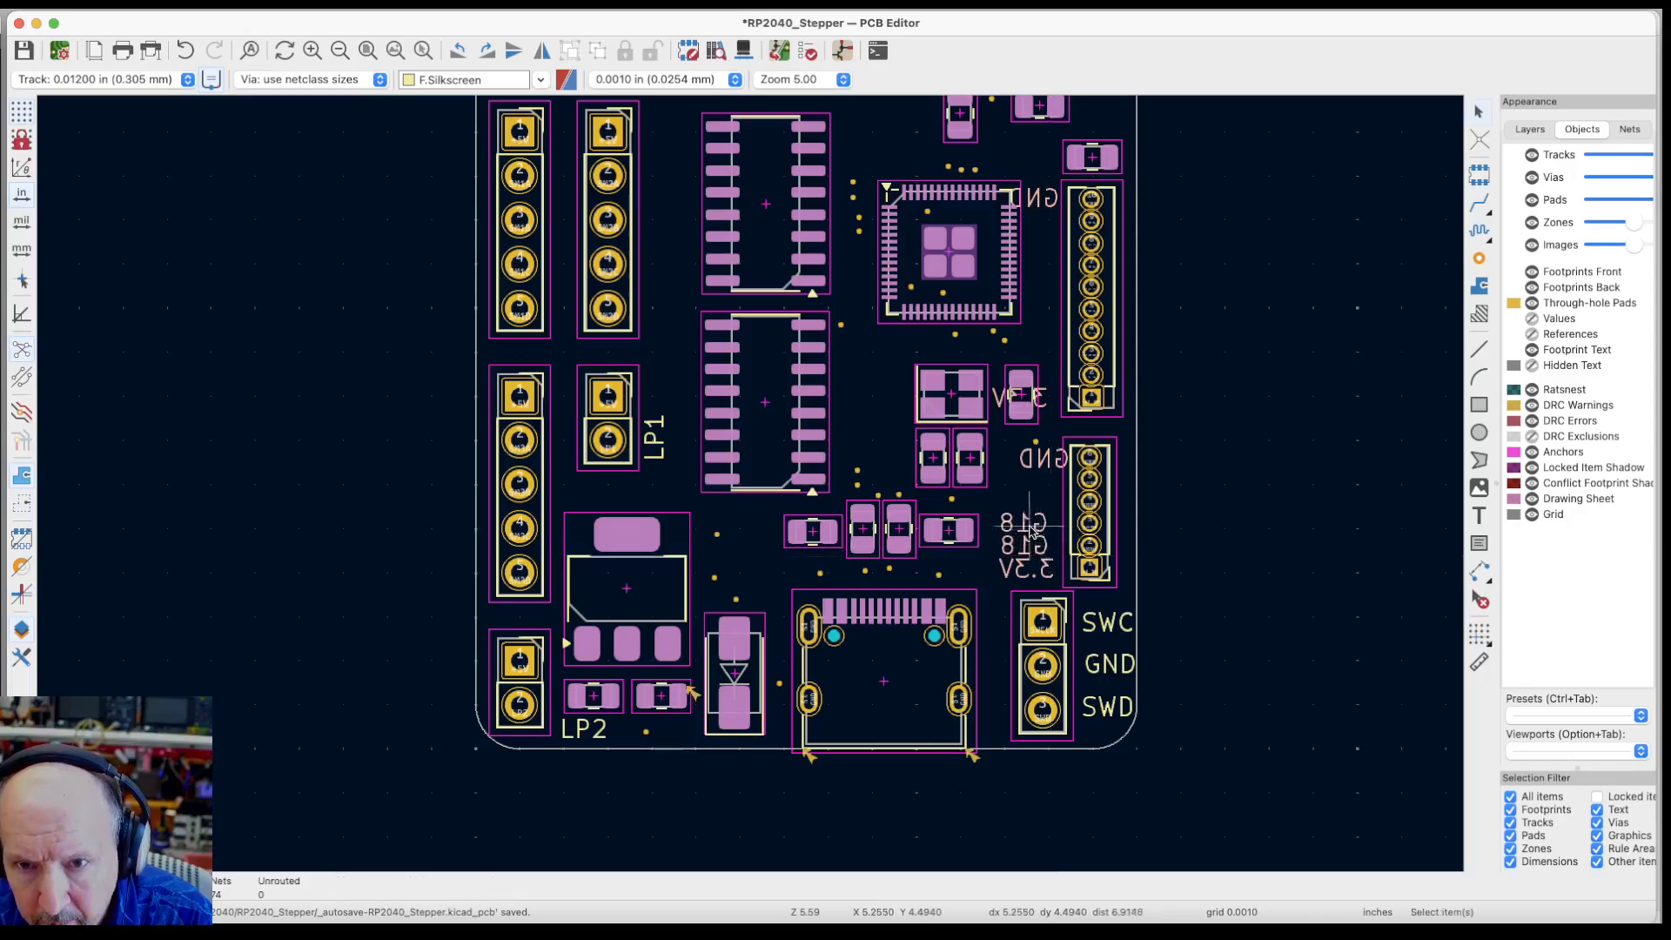
pyautogui.press('super+d')
pyautogui.click(1053, 516)
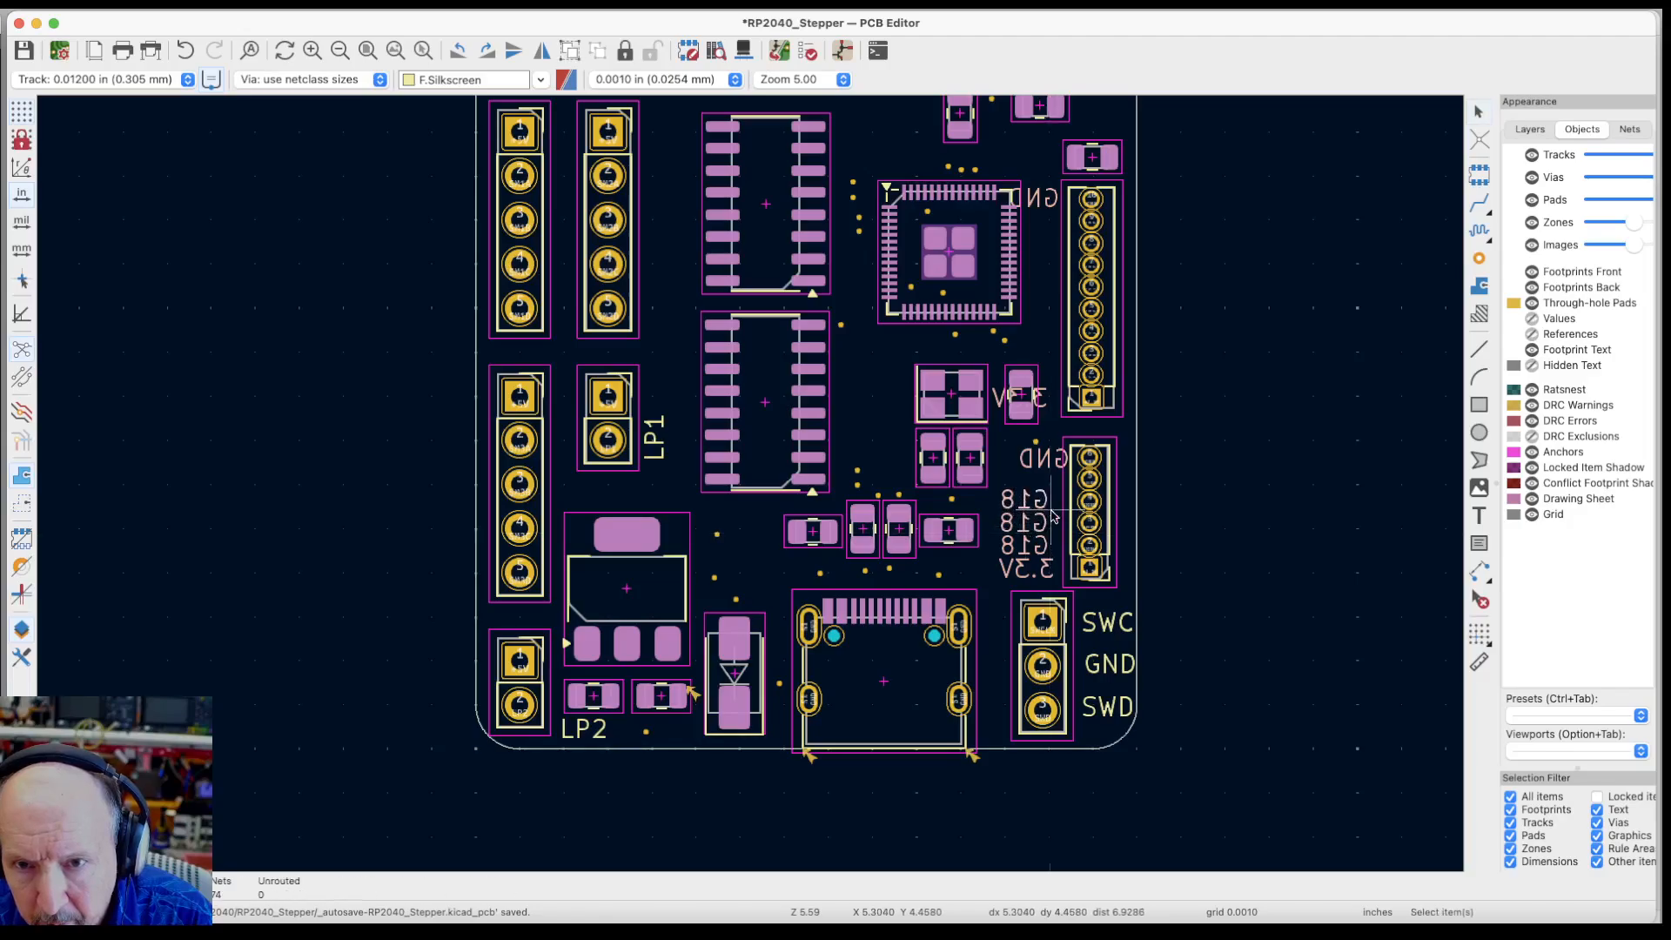
pyautogui.click(1050, 514)
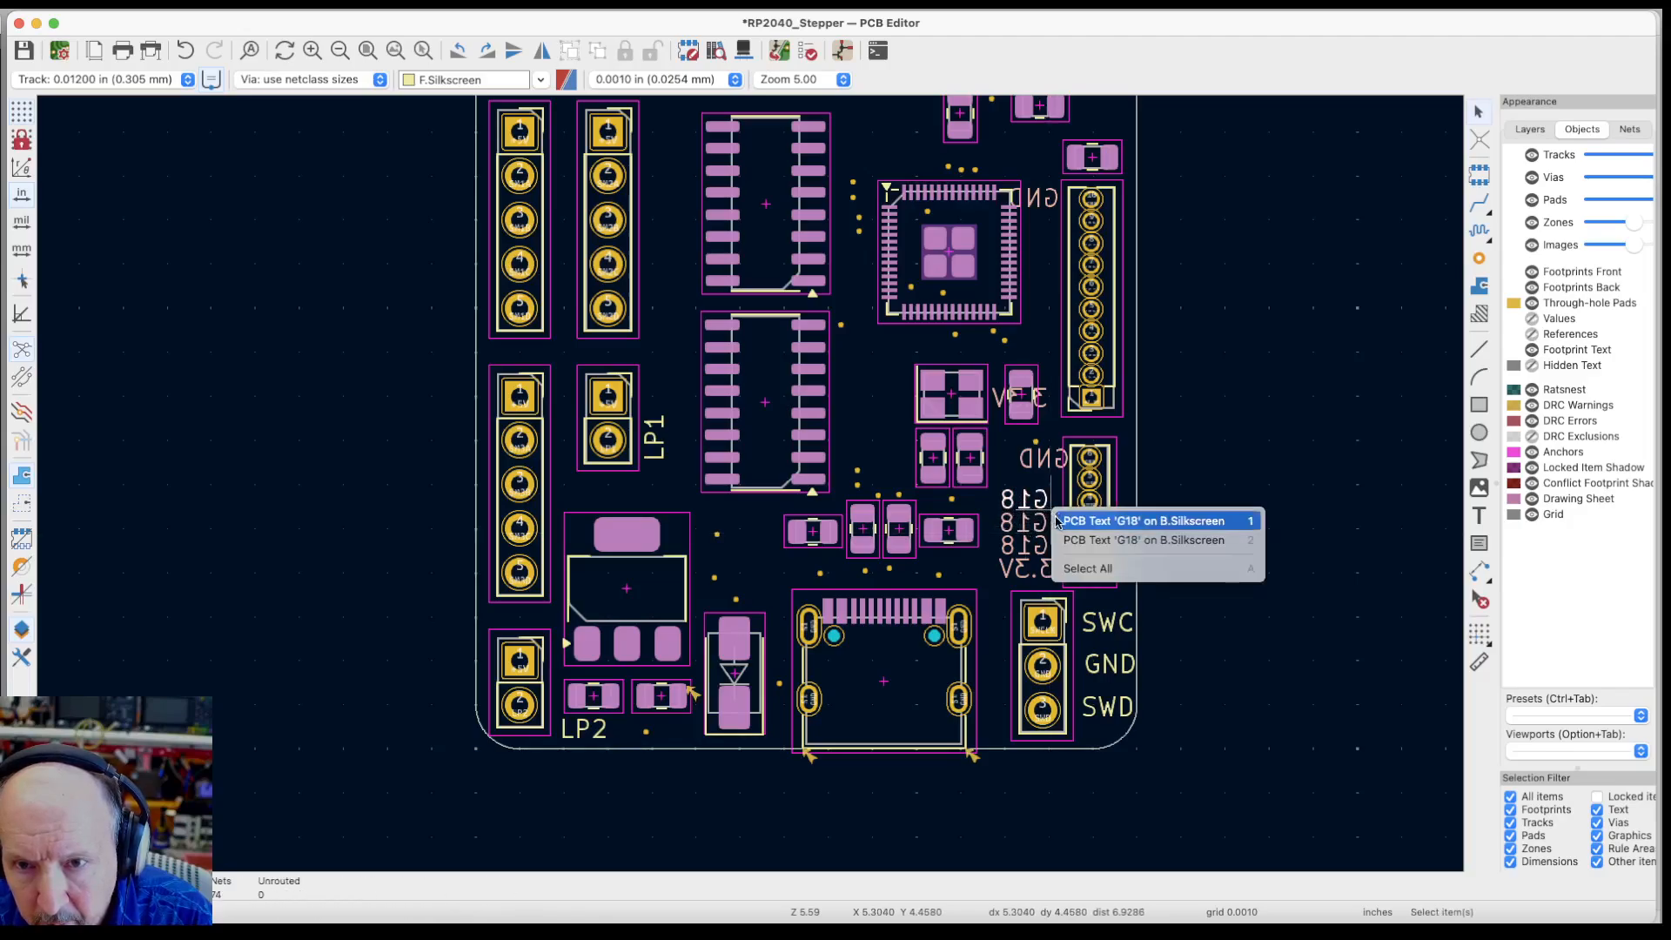
pyautogui.click(1058, 520)
pyautogui.press('super+d')
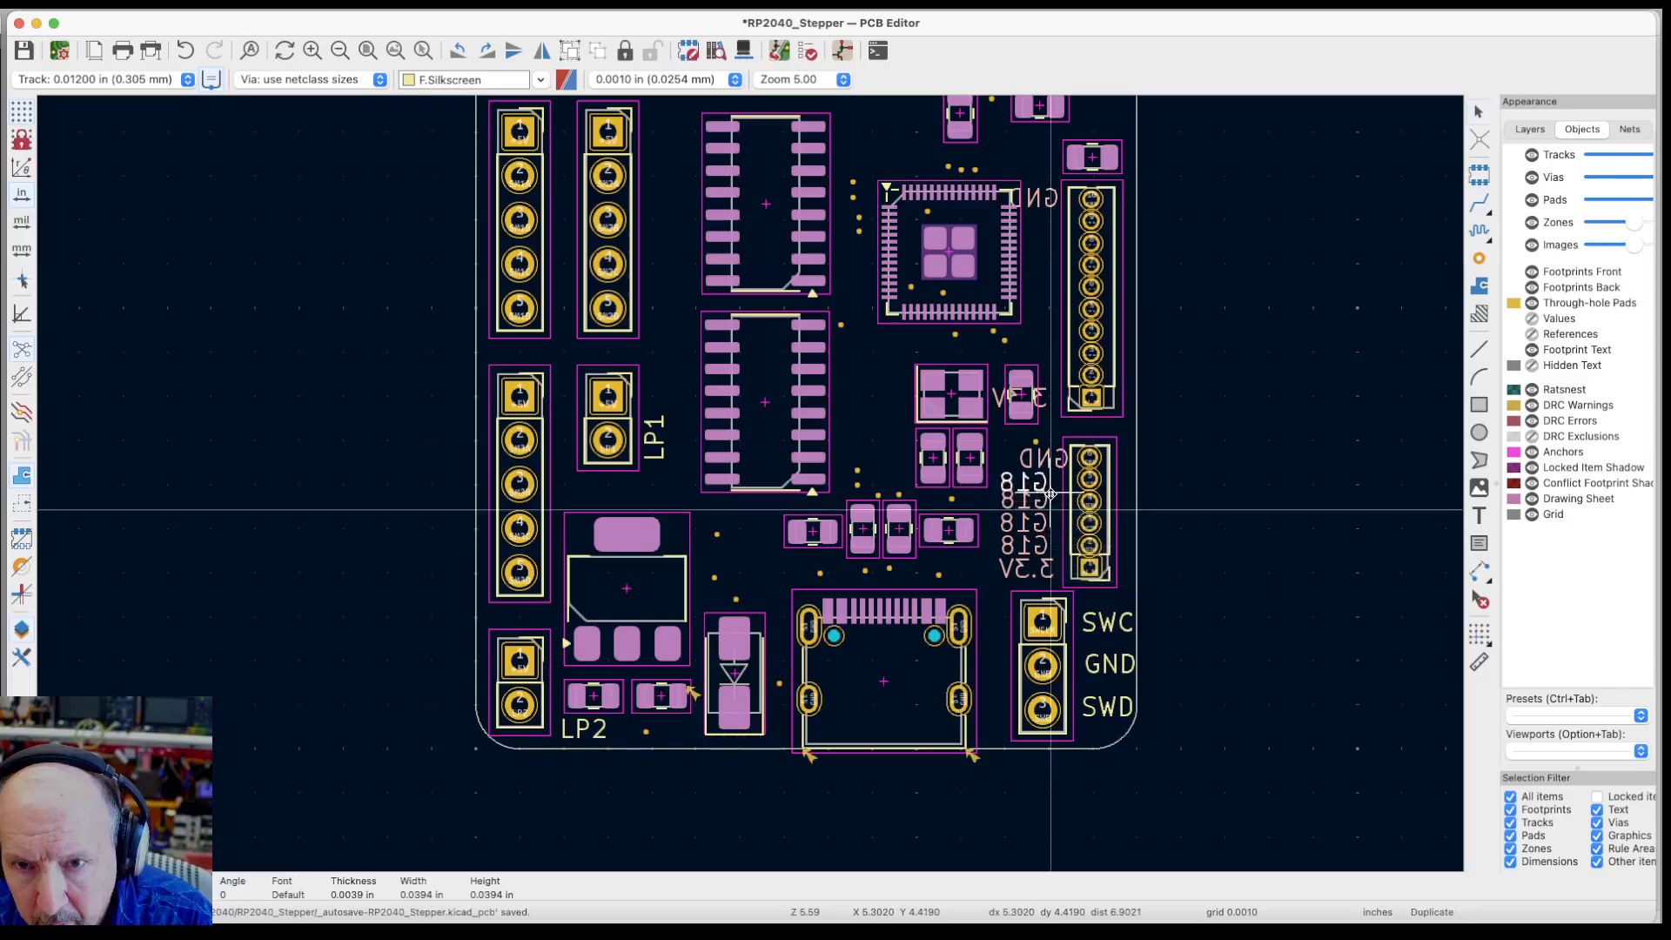
pyautogui.click(1050, 492)
# Change the duplicated text beside pin 3 of connector J10 to "G19"
pyautogui.scroll(3, 1058, 498)
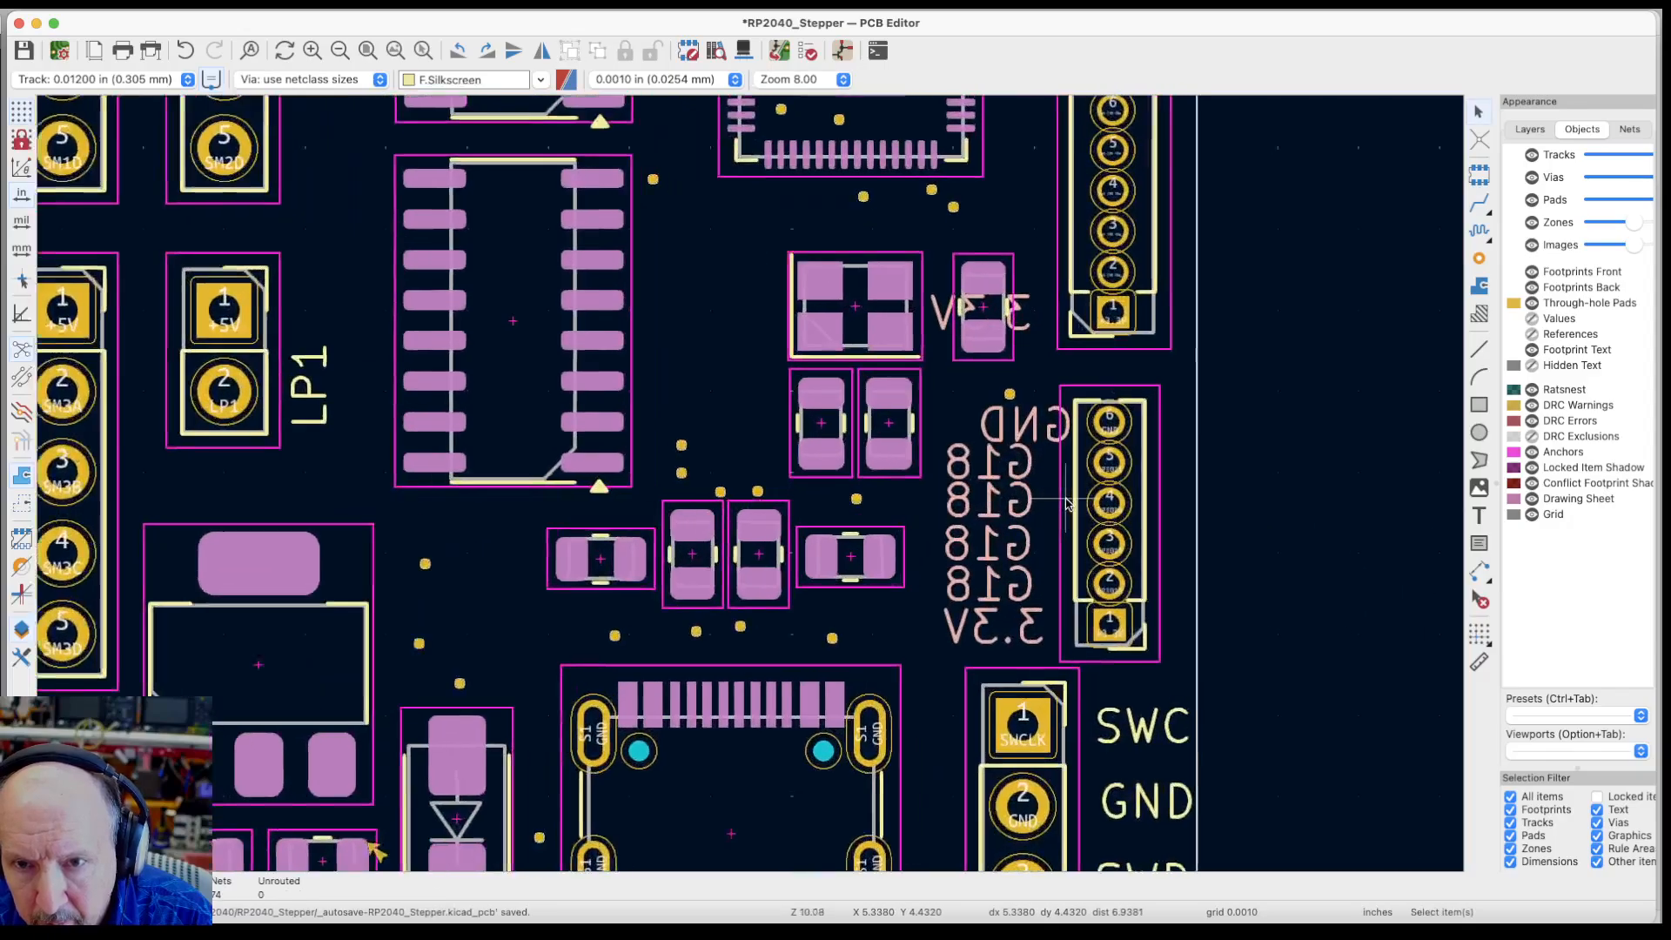
pyautogui.scroll(5, 1067, 503)
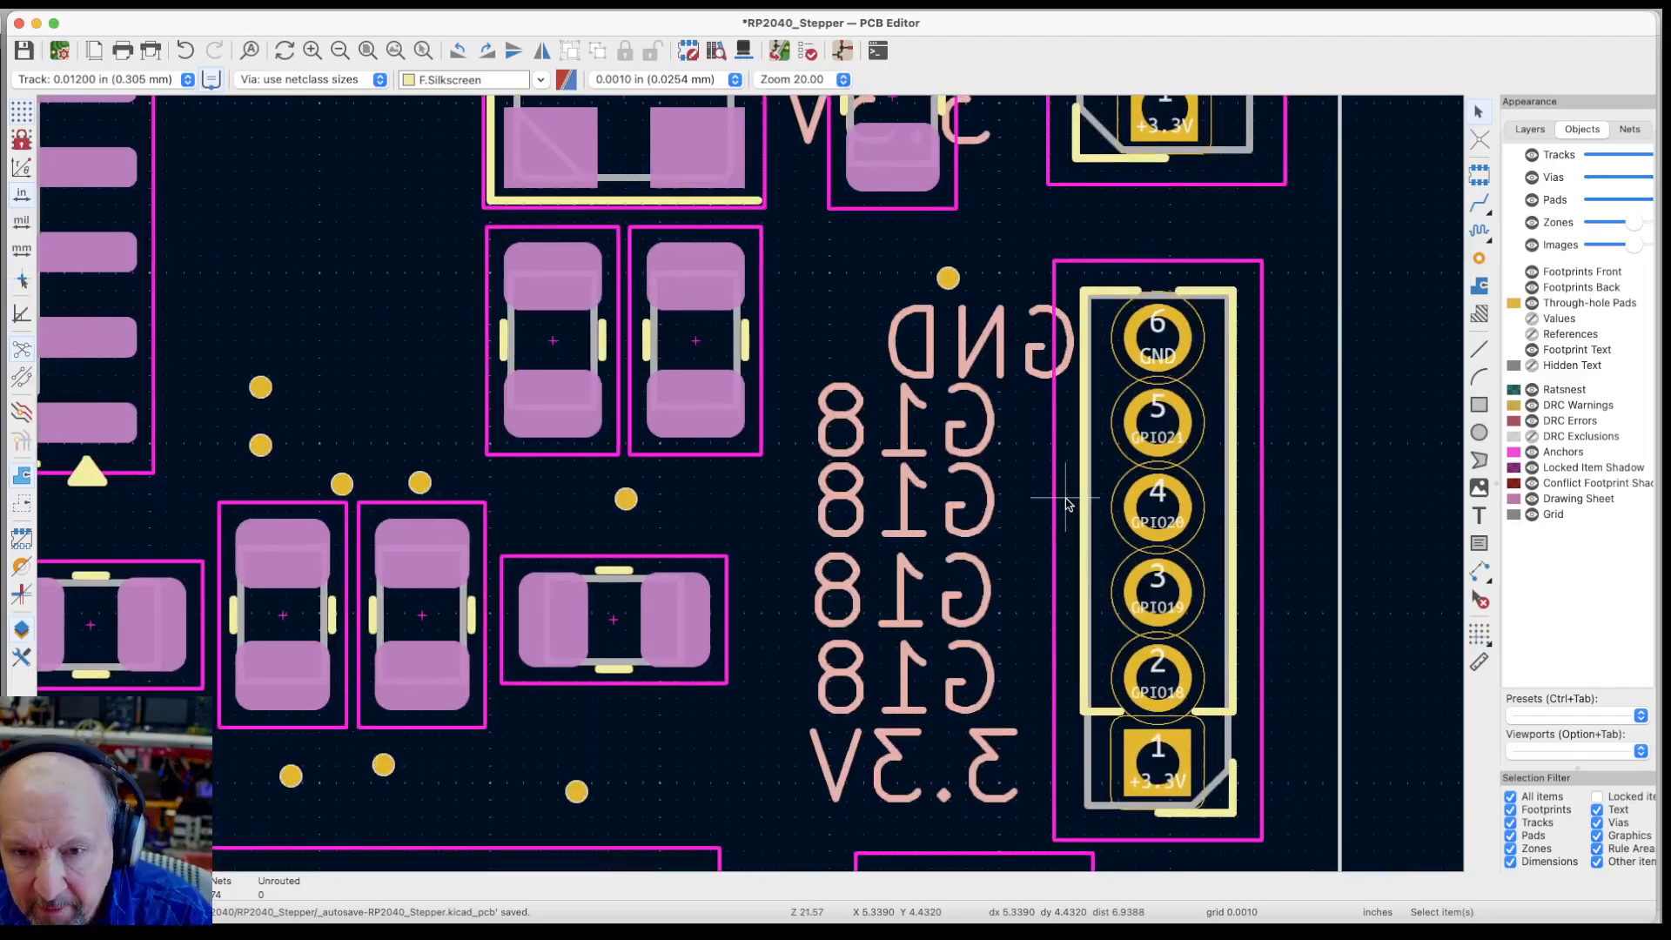
pyautogui.doubleClick(902, 599)
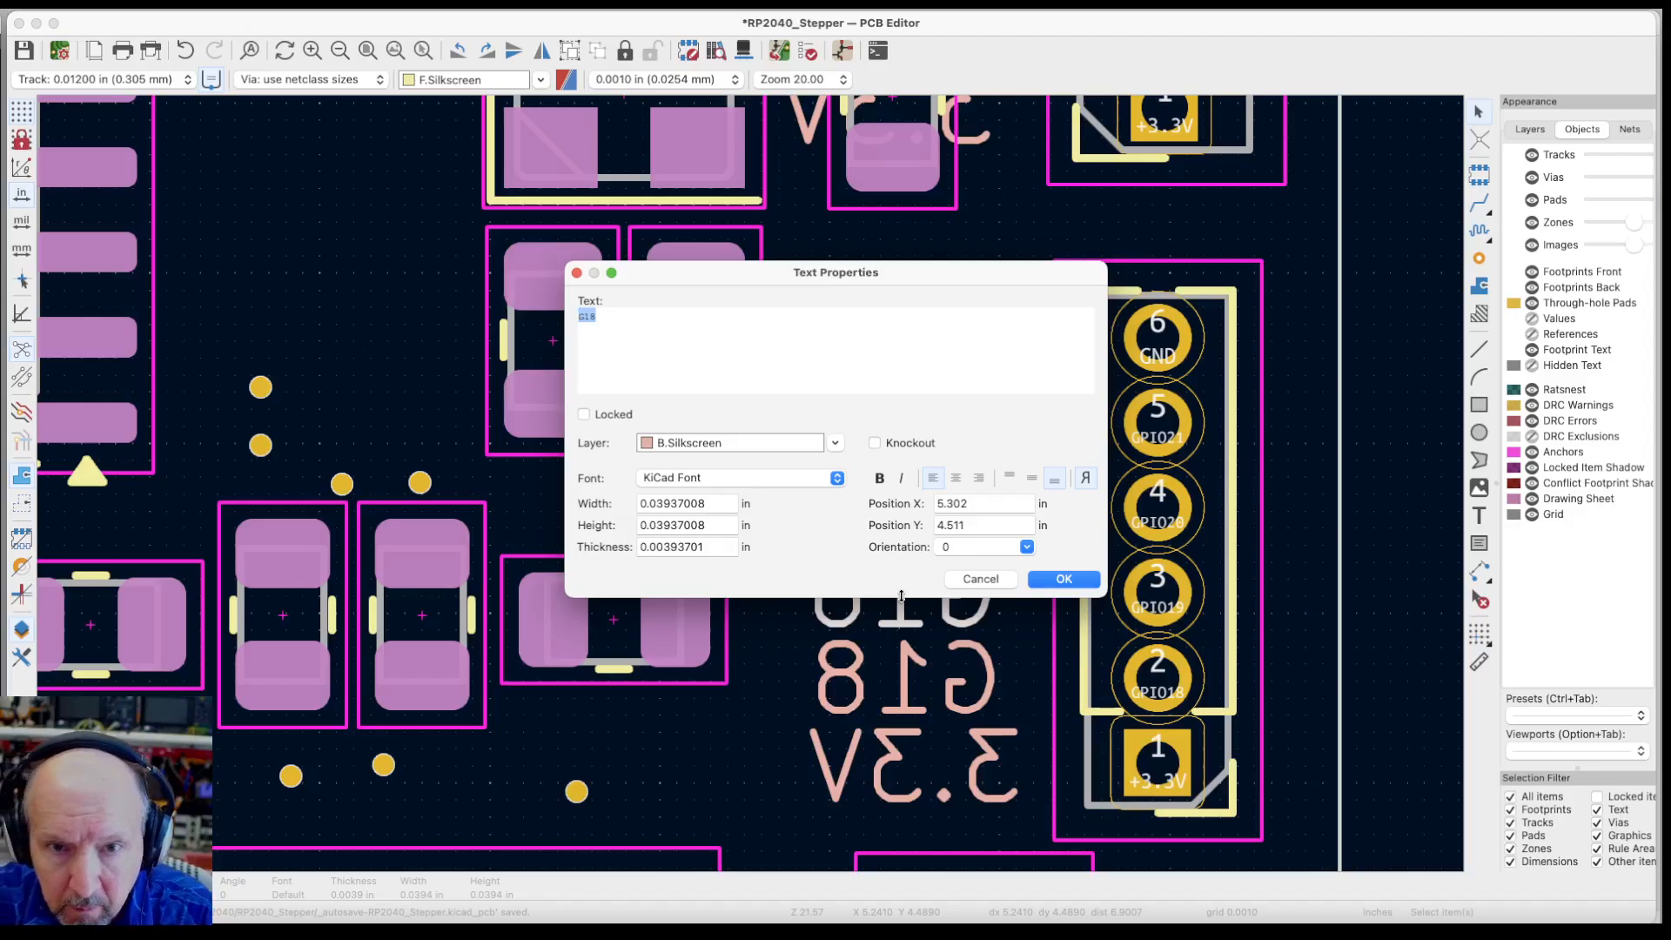
pyautogui.press('Right')
pyautogui.press('BackSpace')
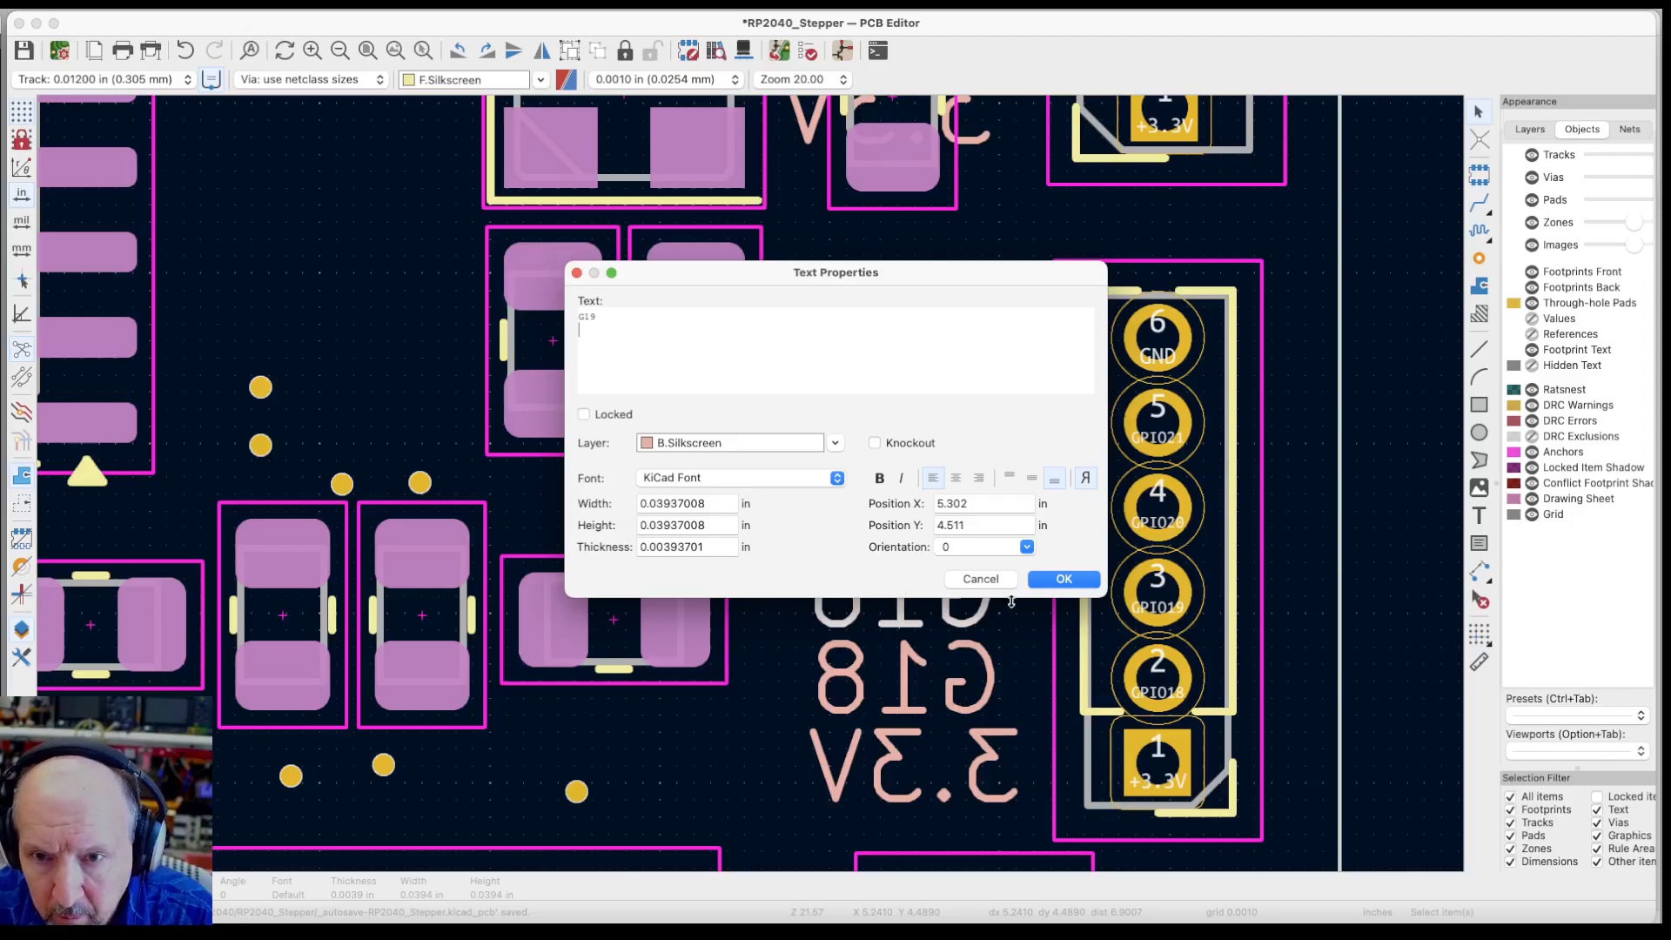
pyautogui.click(1046, 579)
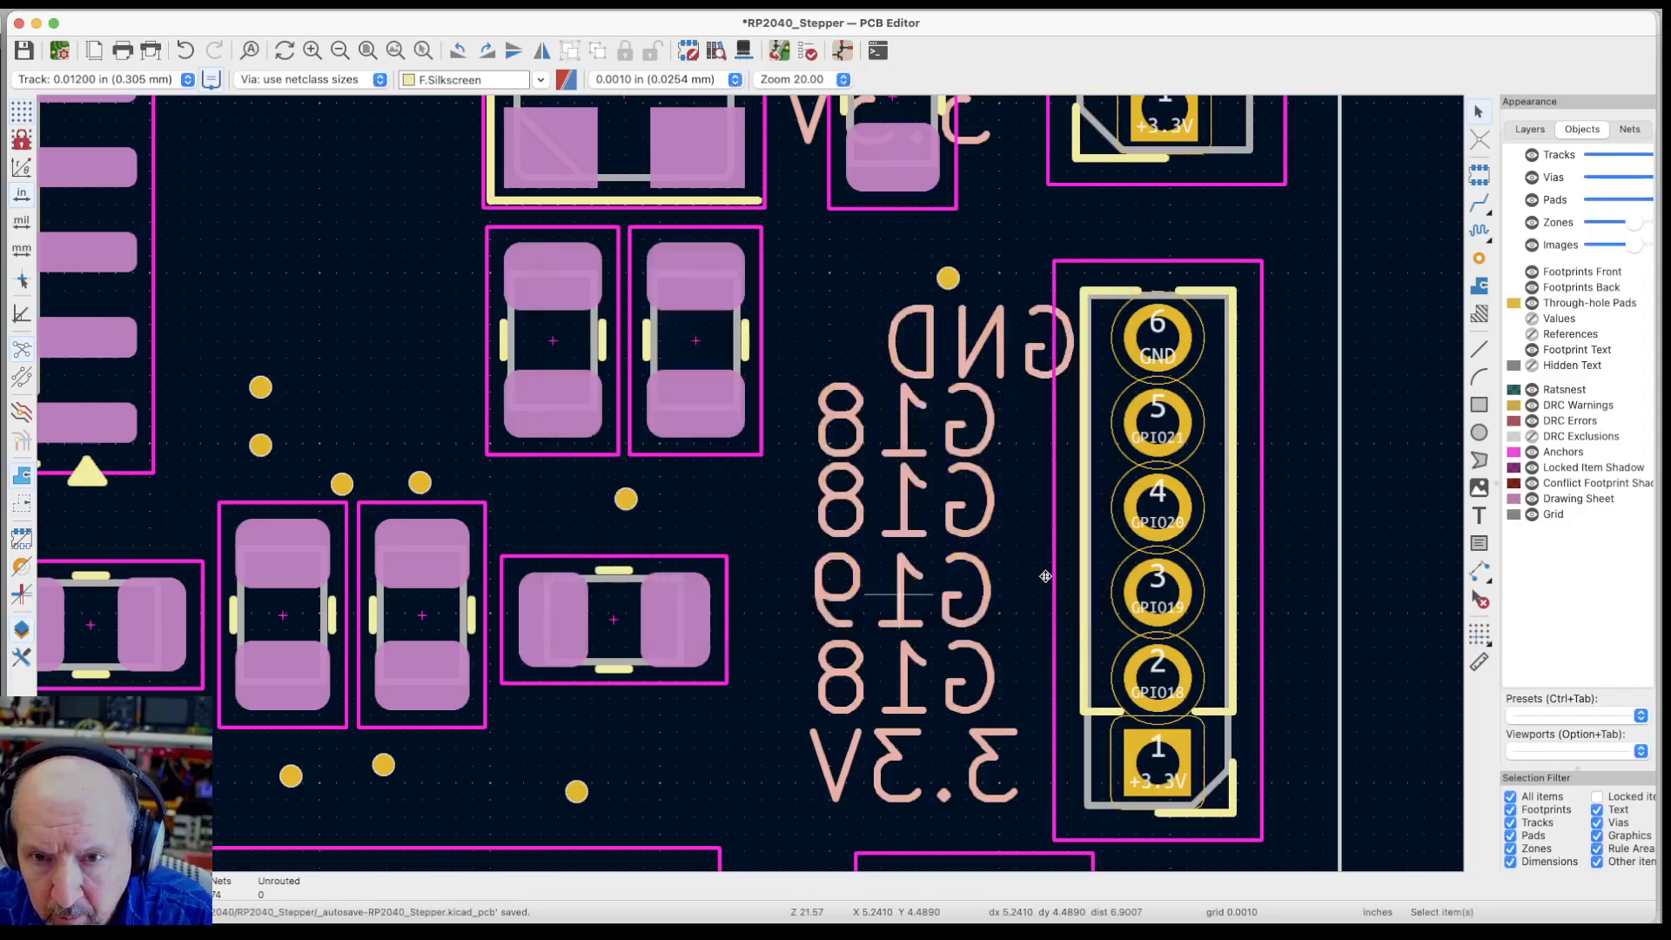
# Change the duplicated text beside pin 4 of connector J10 to "G20"
pyautogui.click(906, 509)
pyautogui.doubleClick(906, 509)
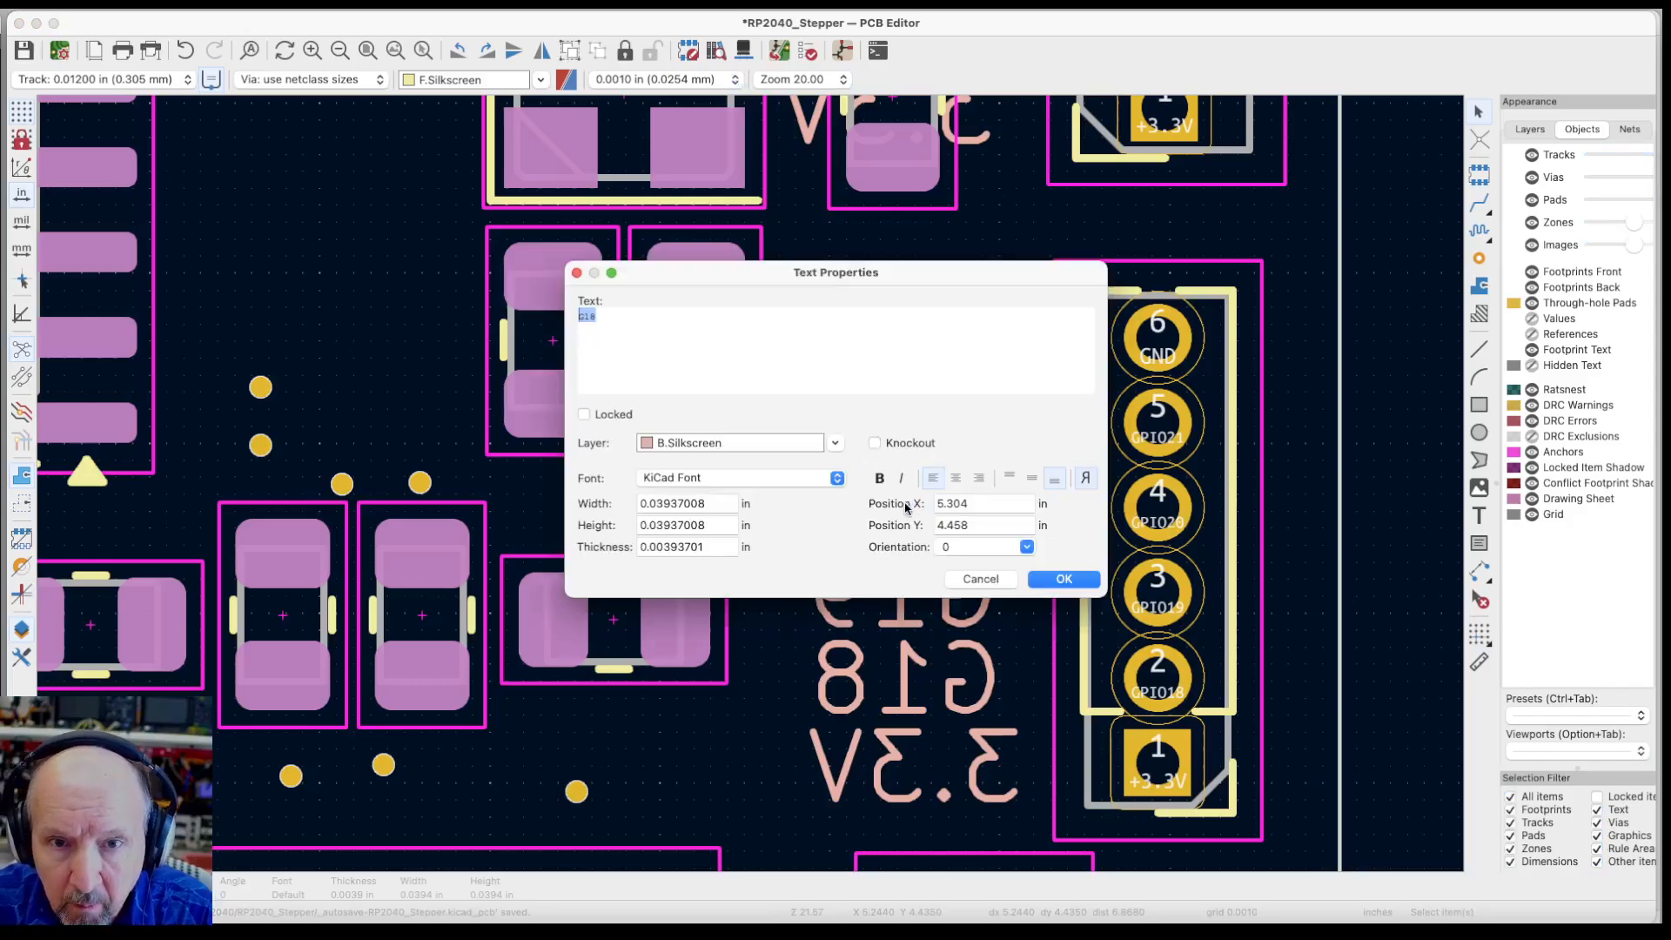
pyautogui.press('Right')
pyautogui.press('BackSpace')
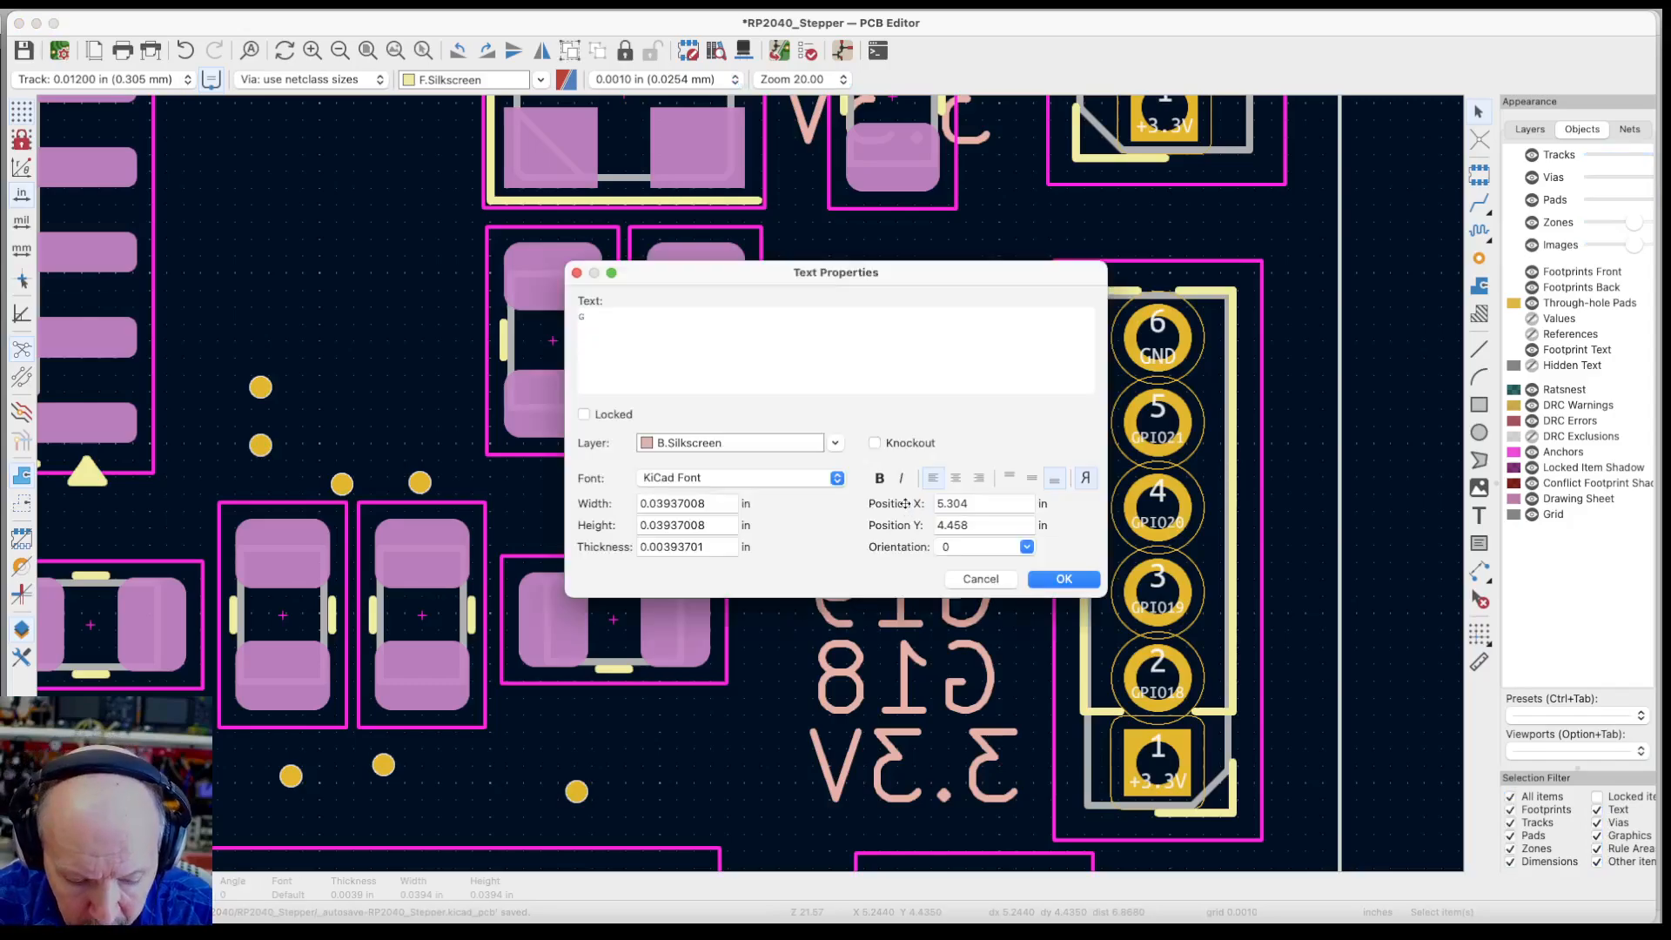
pyautogui.click(1064, 579)
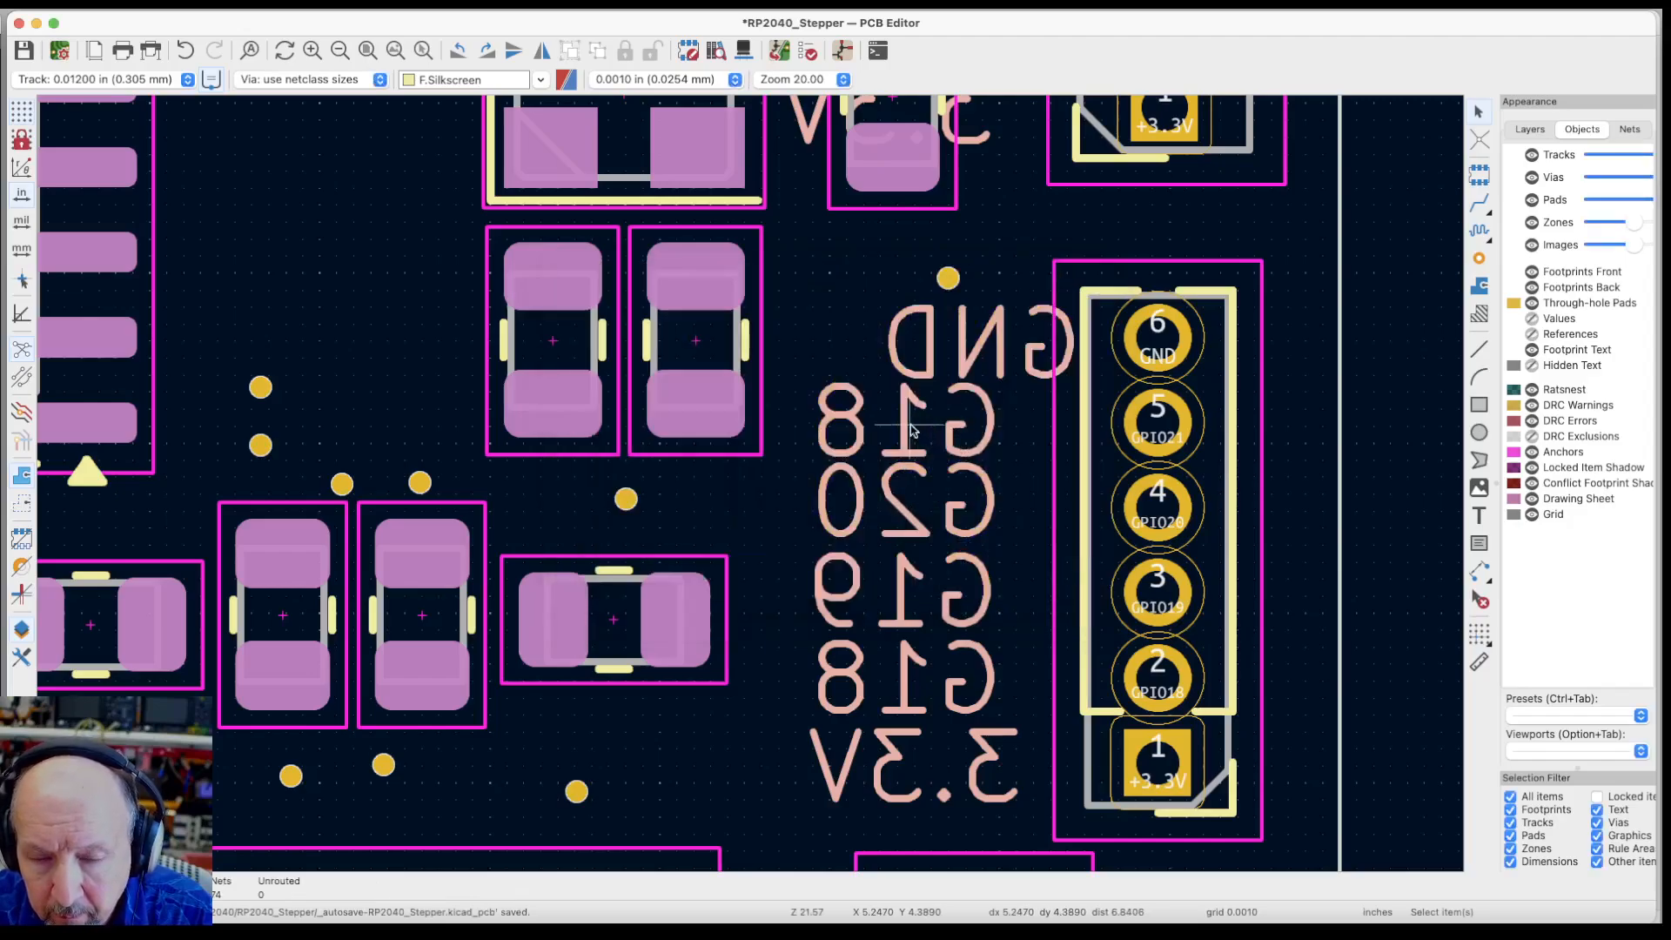
# Change the duplicated text beside pin 5 of connector J10 to "G21"
pyautogui.click(911, 425)
pyautogui.doubleClick(911, 425)
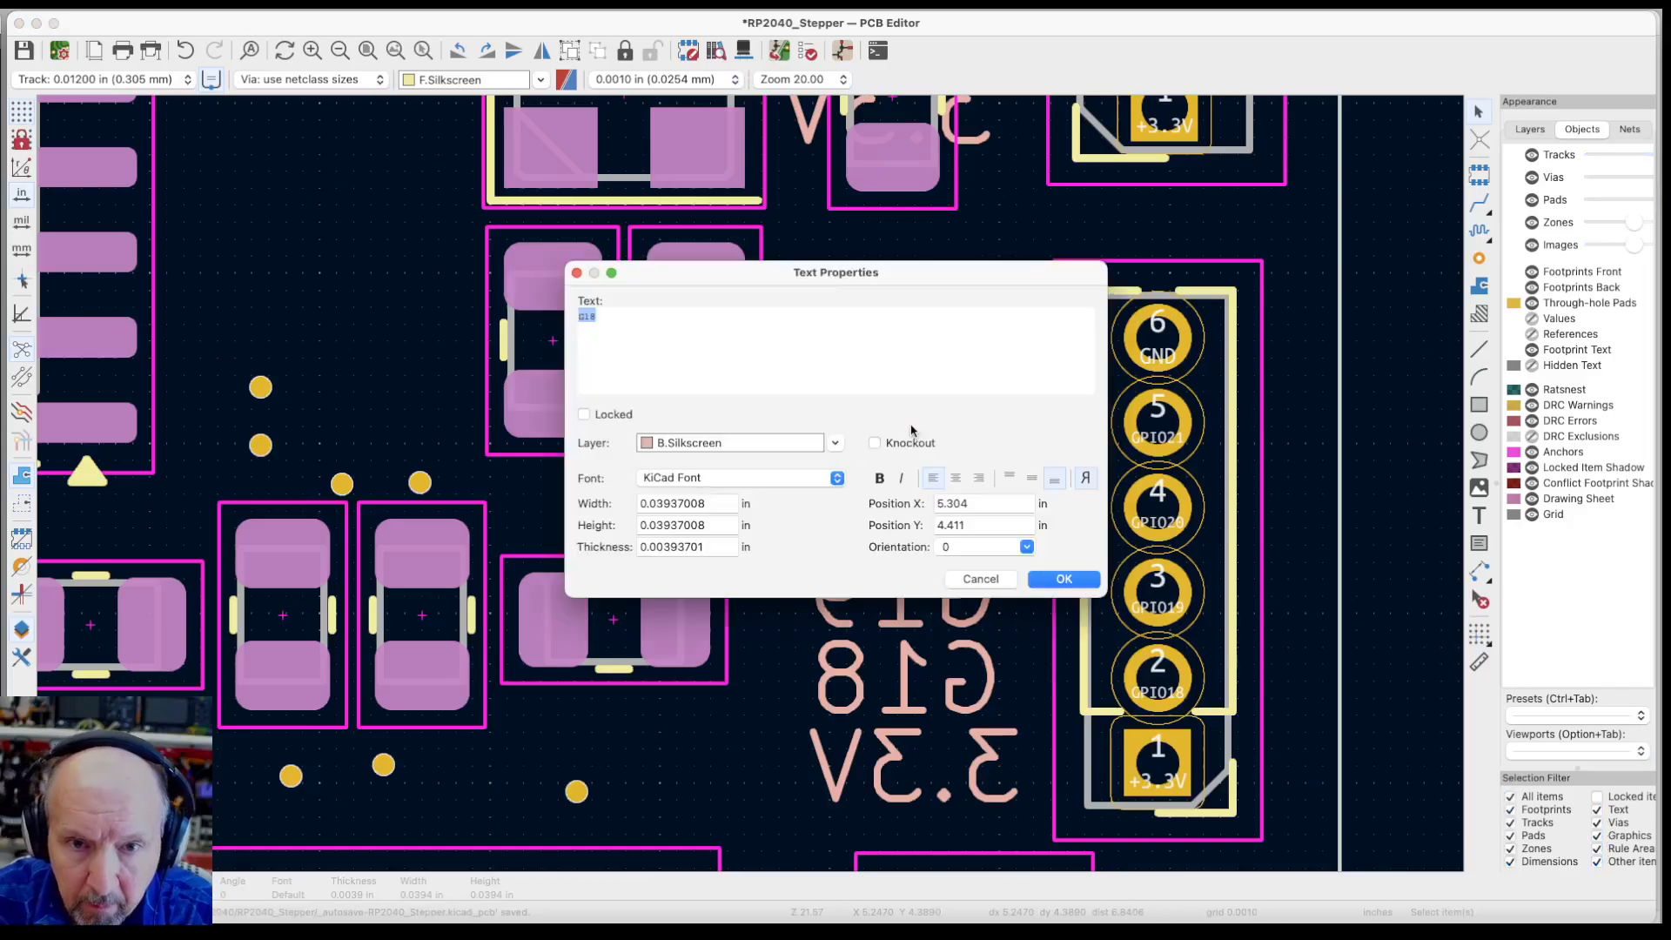
pyautogui.write('G')
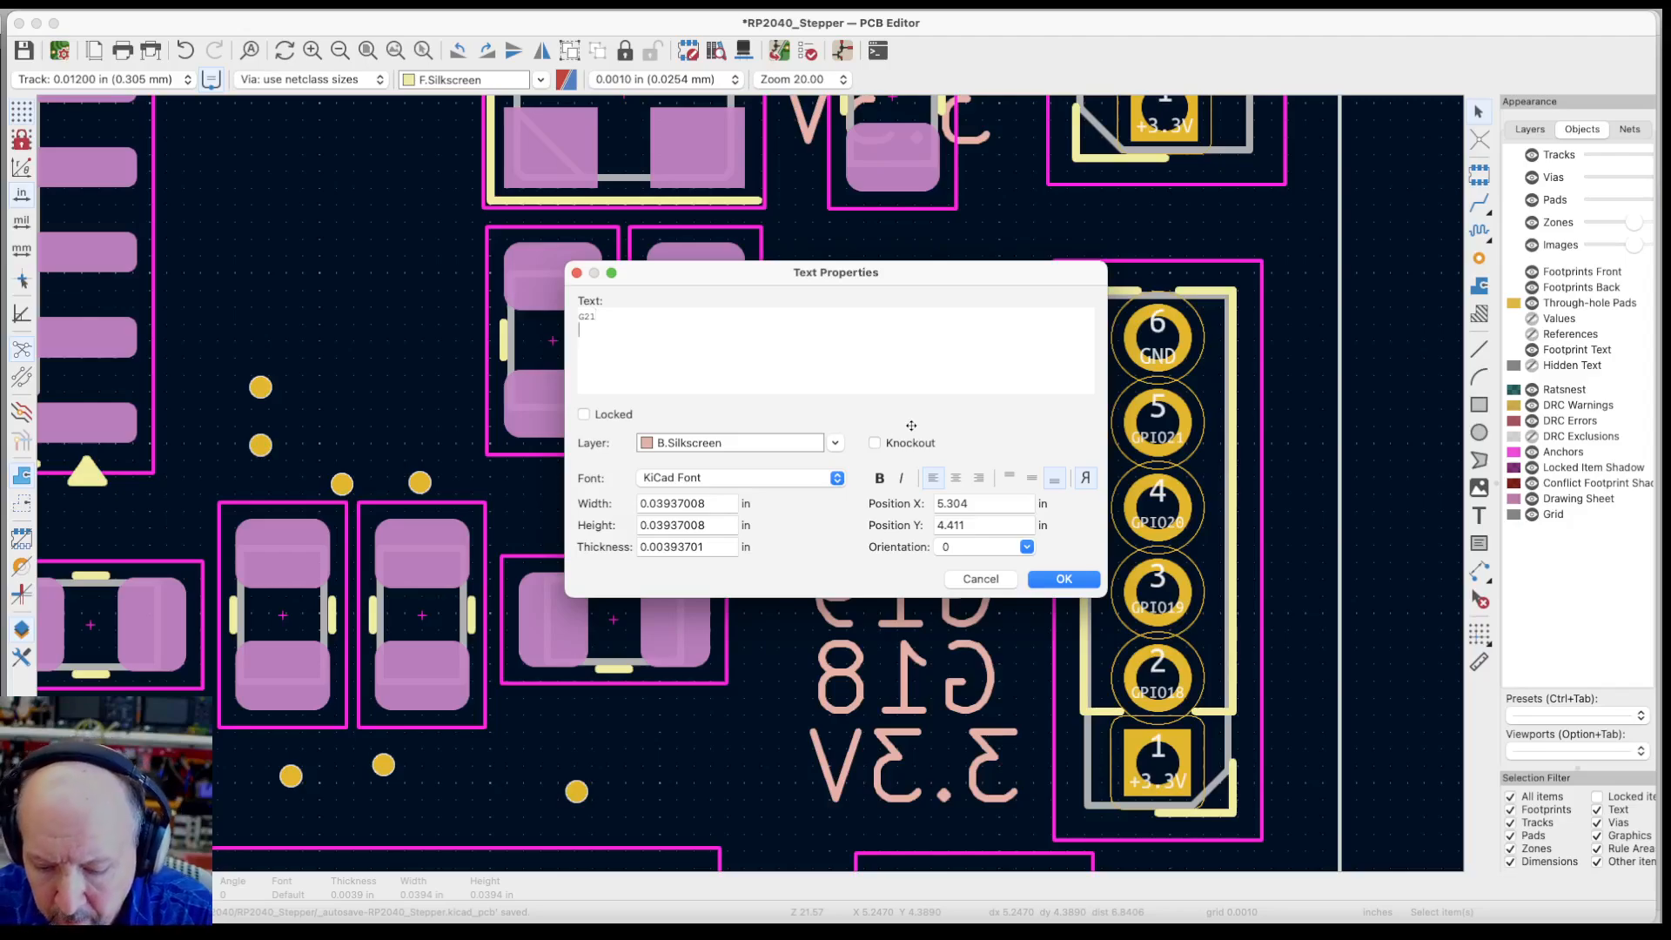
pyautogui.click(1064, 579)
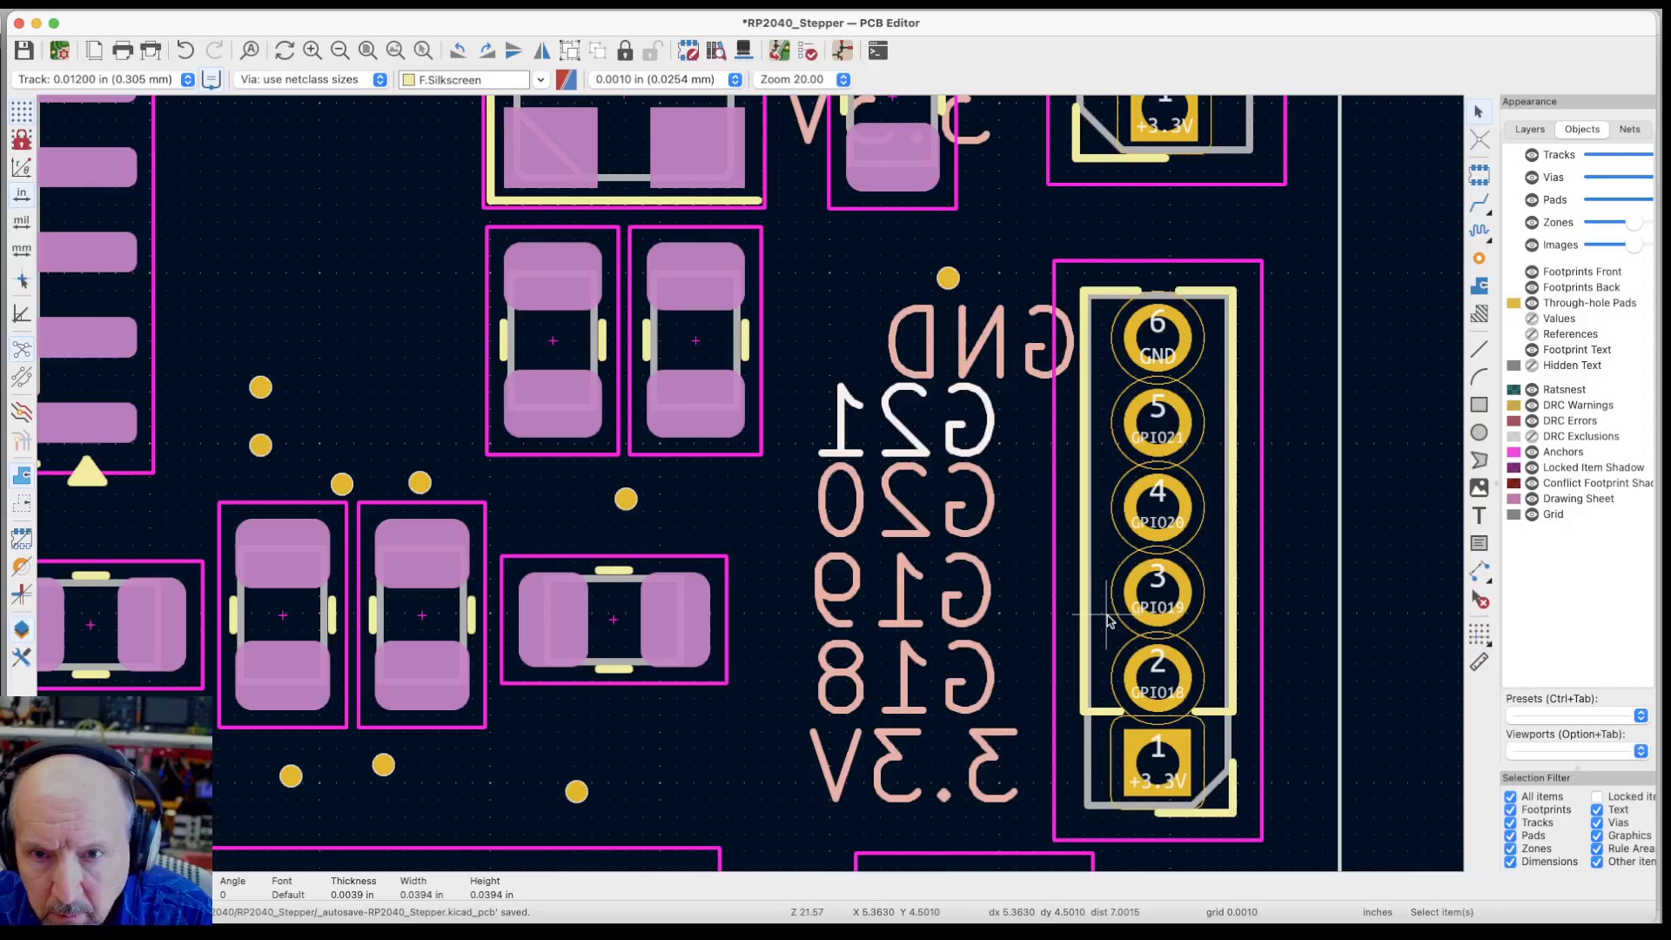
# Move the mirrored GND text beside pin 6 of connector J10 clear of the connector, in line with the G18–G21 texts
pyautogui.scroll(-3, 1107, 620)
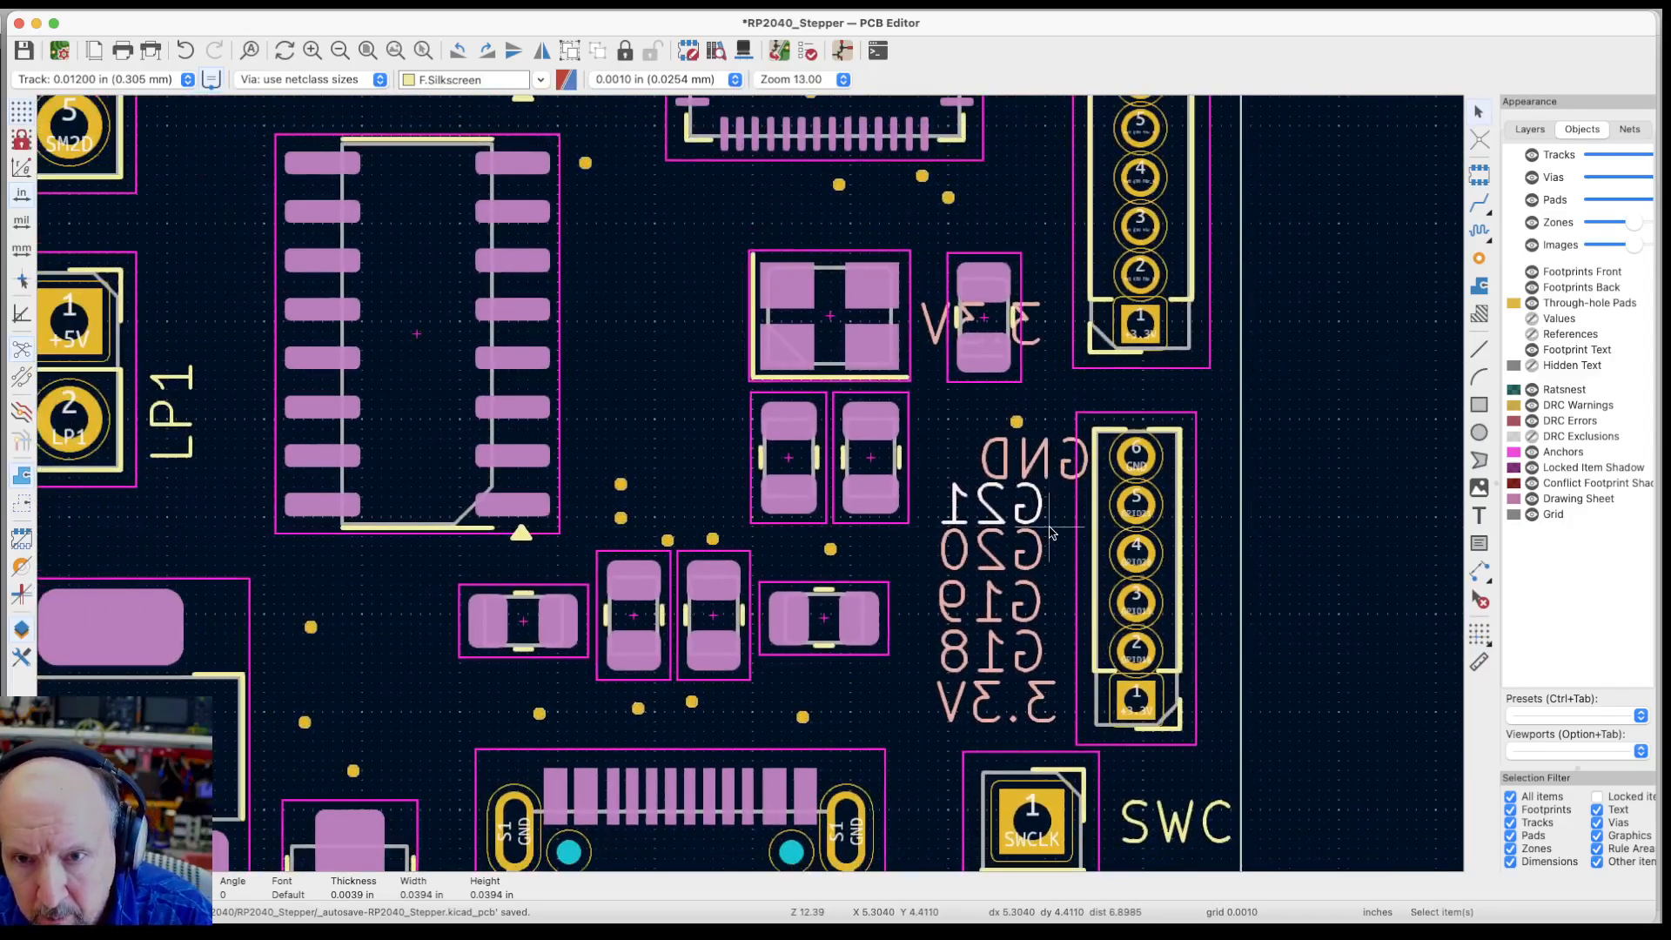
pyautogui.press('Escape')
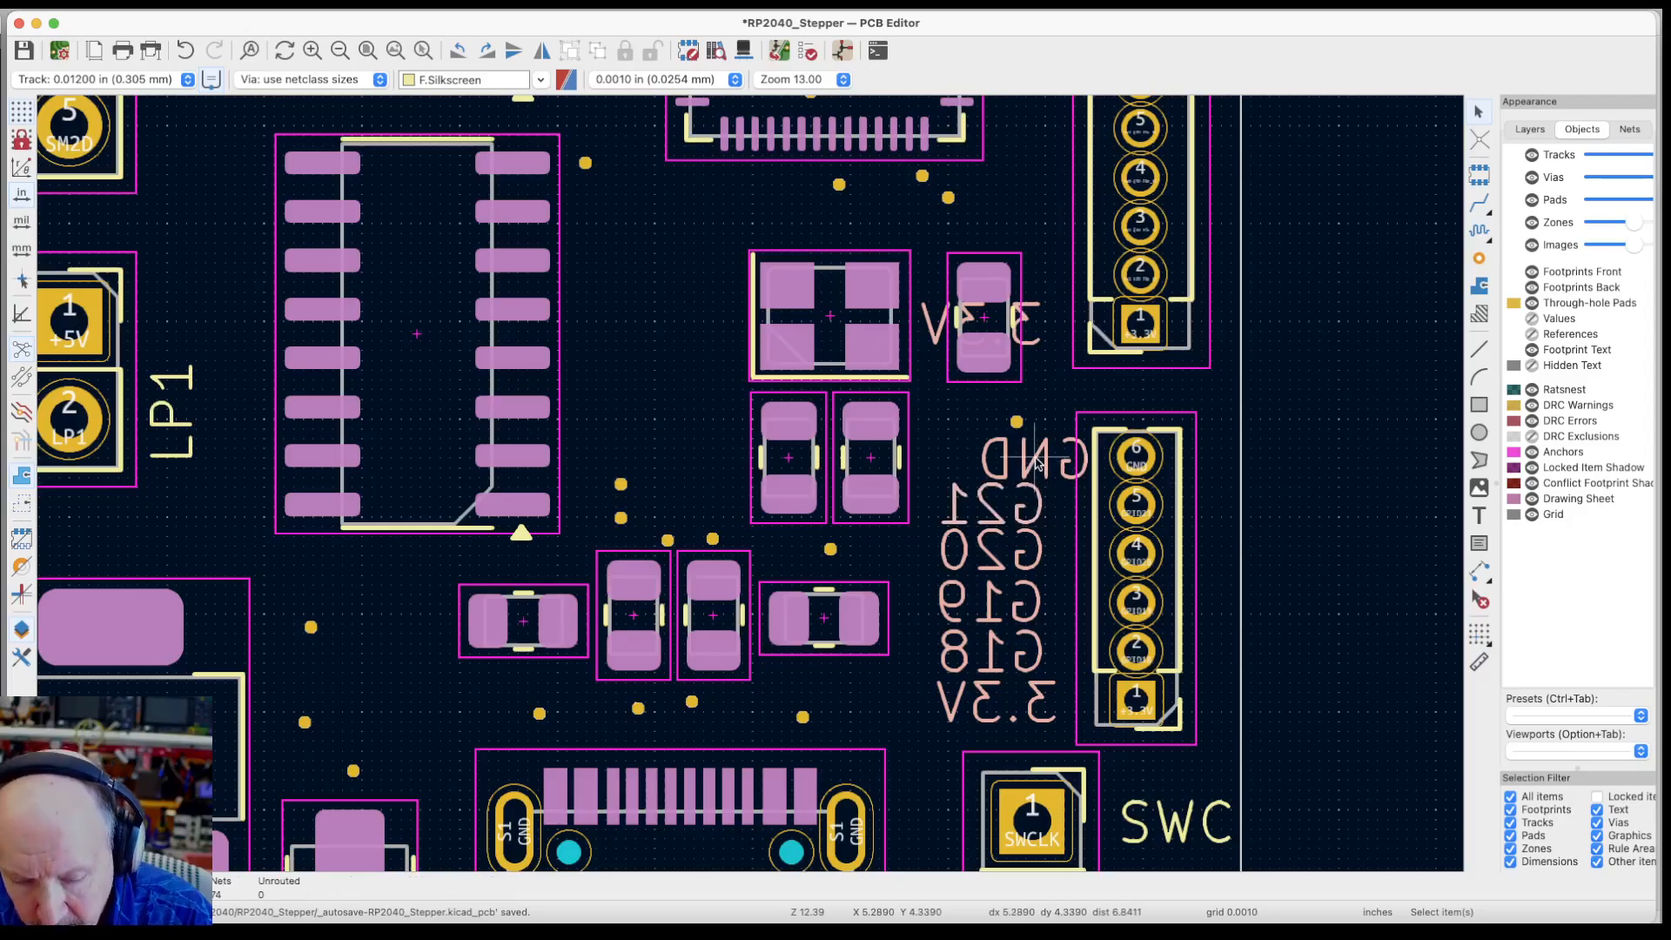
pyautogui.press('m')
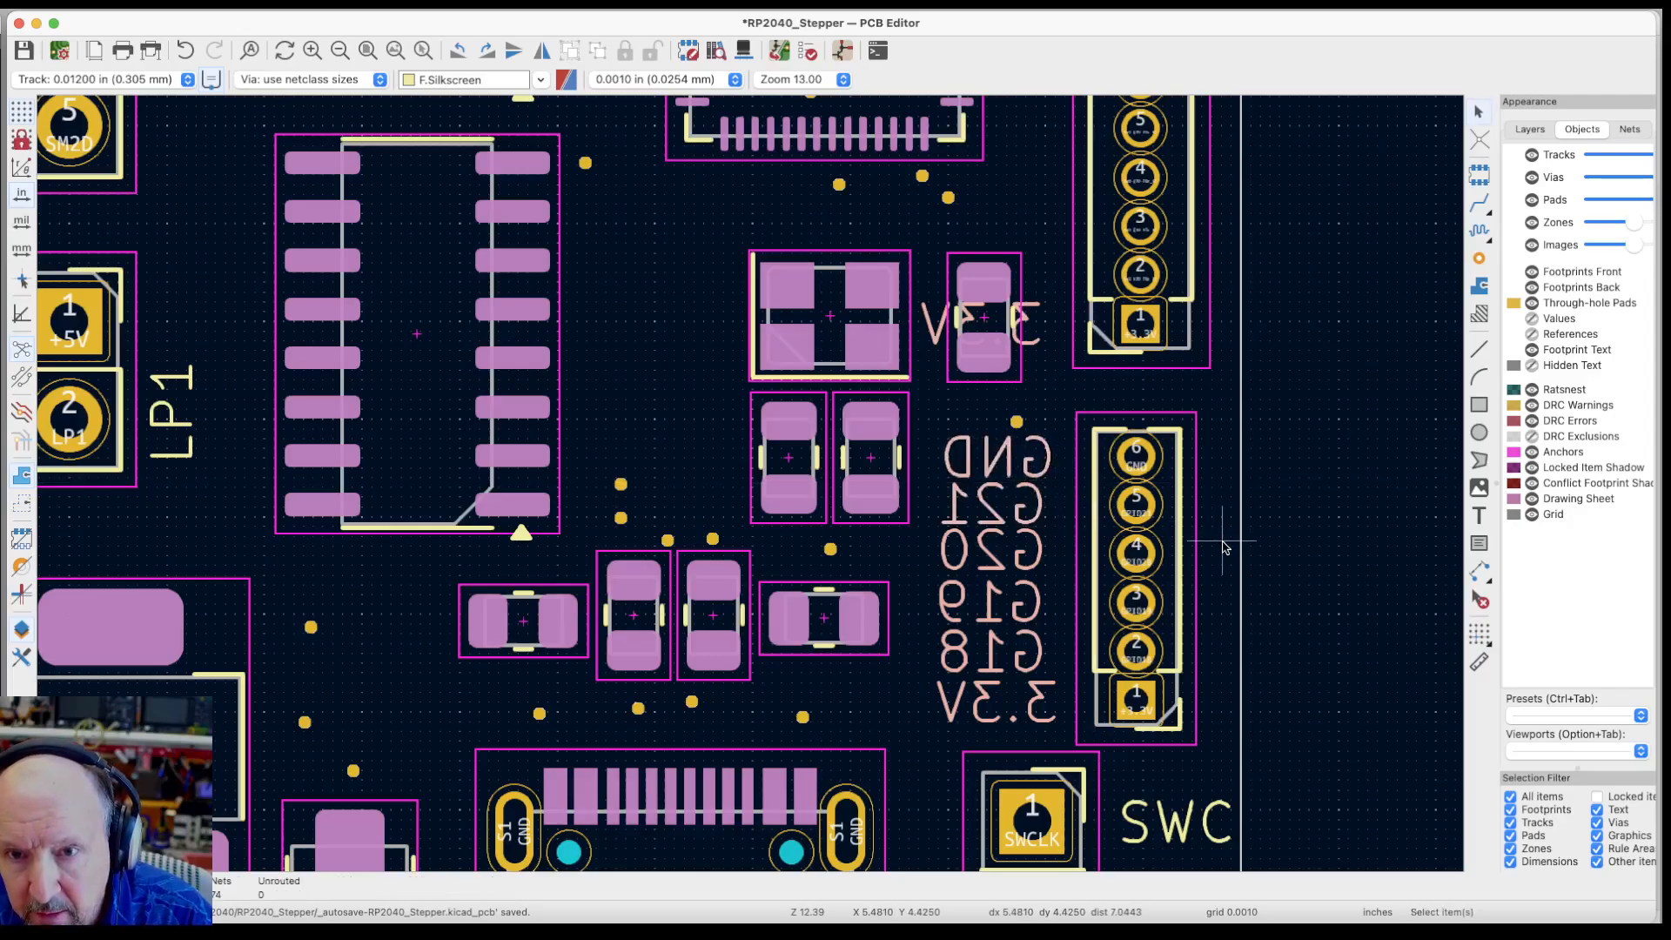
# Check the pin assignments of ten-pin connector J9 in the Schematic Editor and return to the PCB Editor
pyautogui.scroll(-3, 1281, 651)
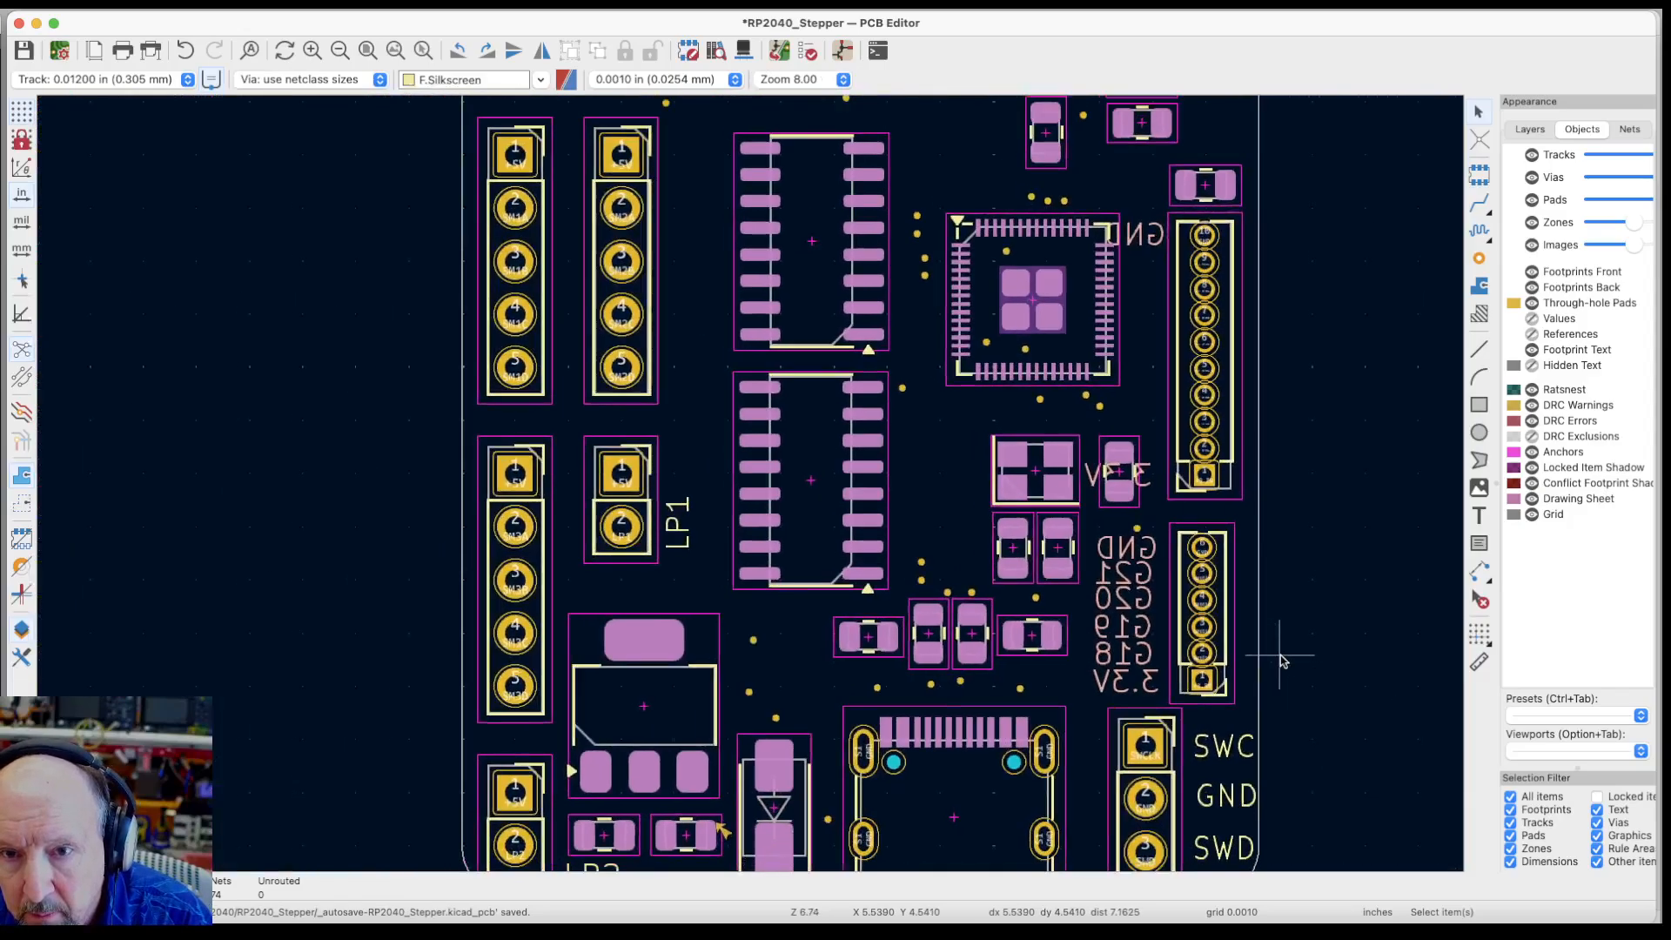
pyautogui.scroll(2, 1319, 344)
pyautogui.scroll(1, 1319, 343)
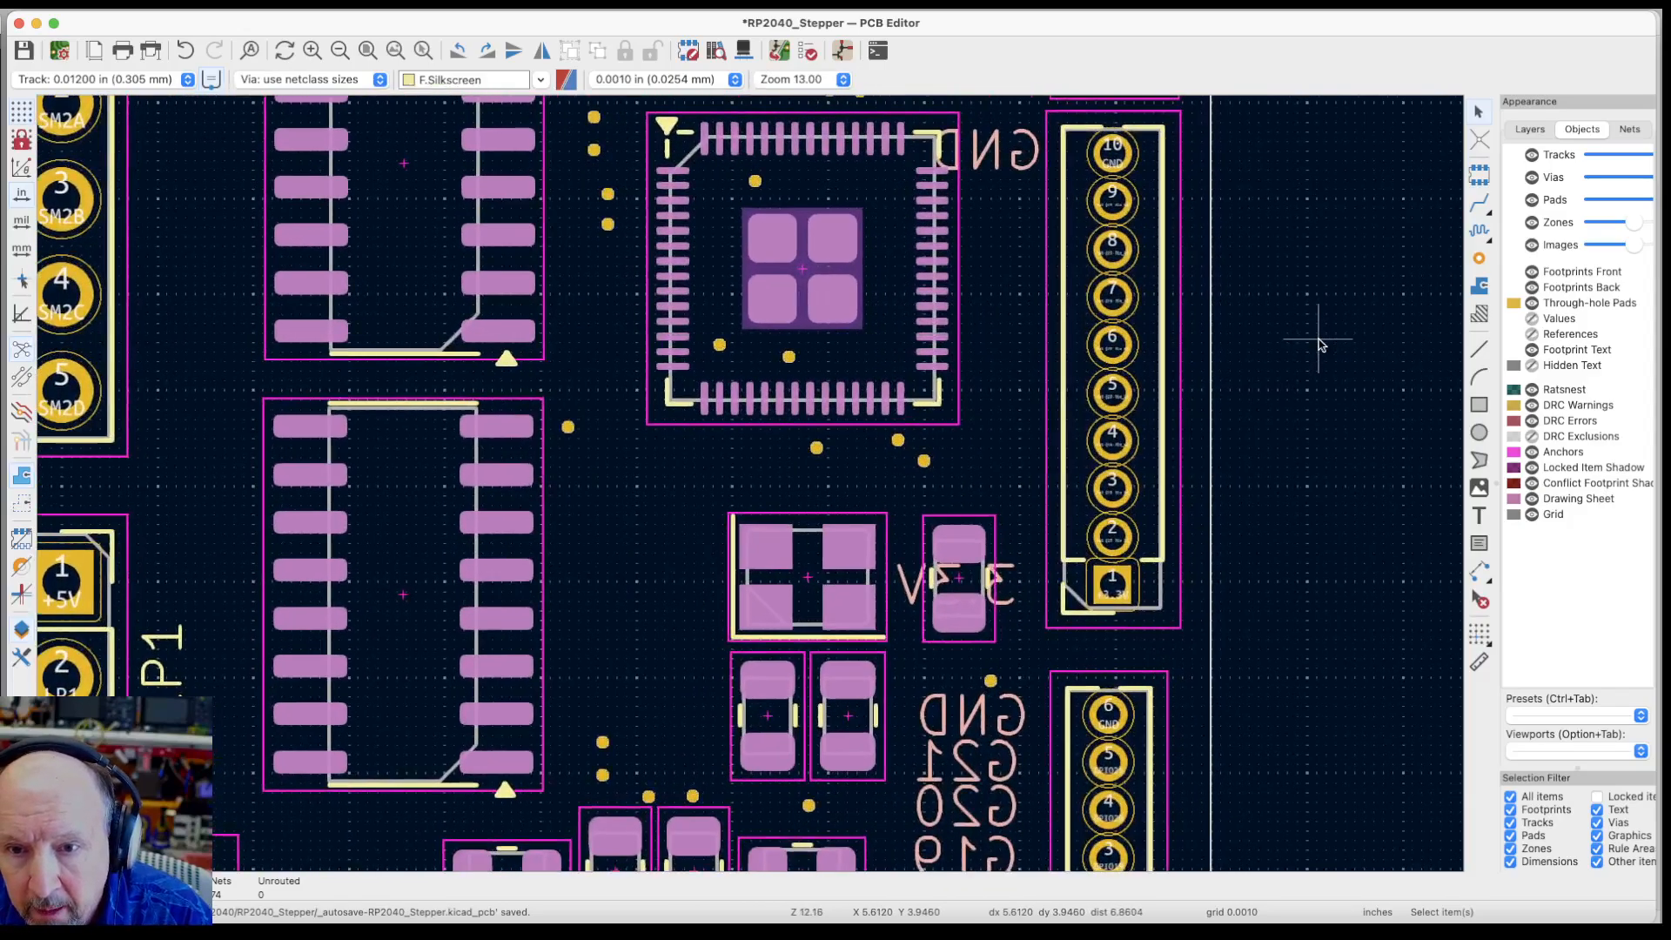
pyautogui.click(842, 50)
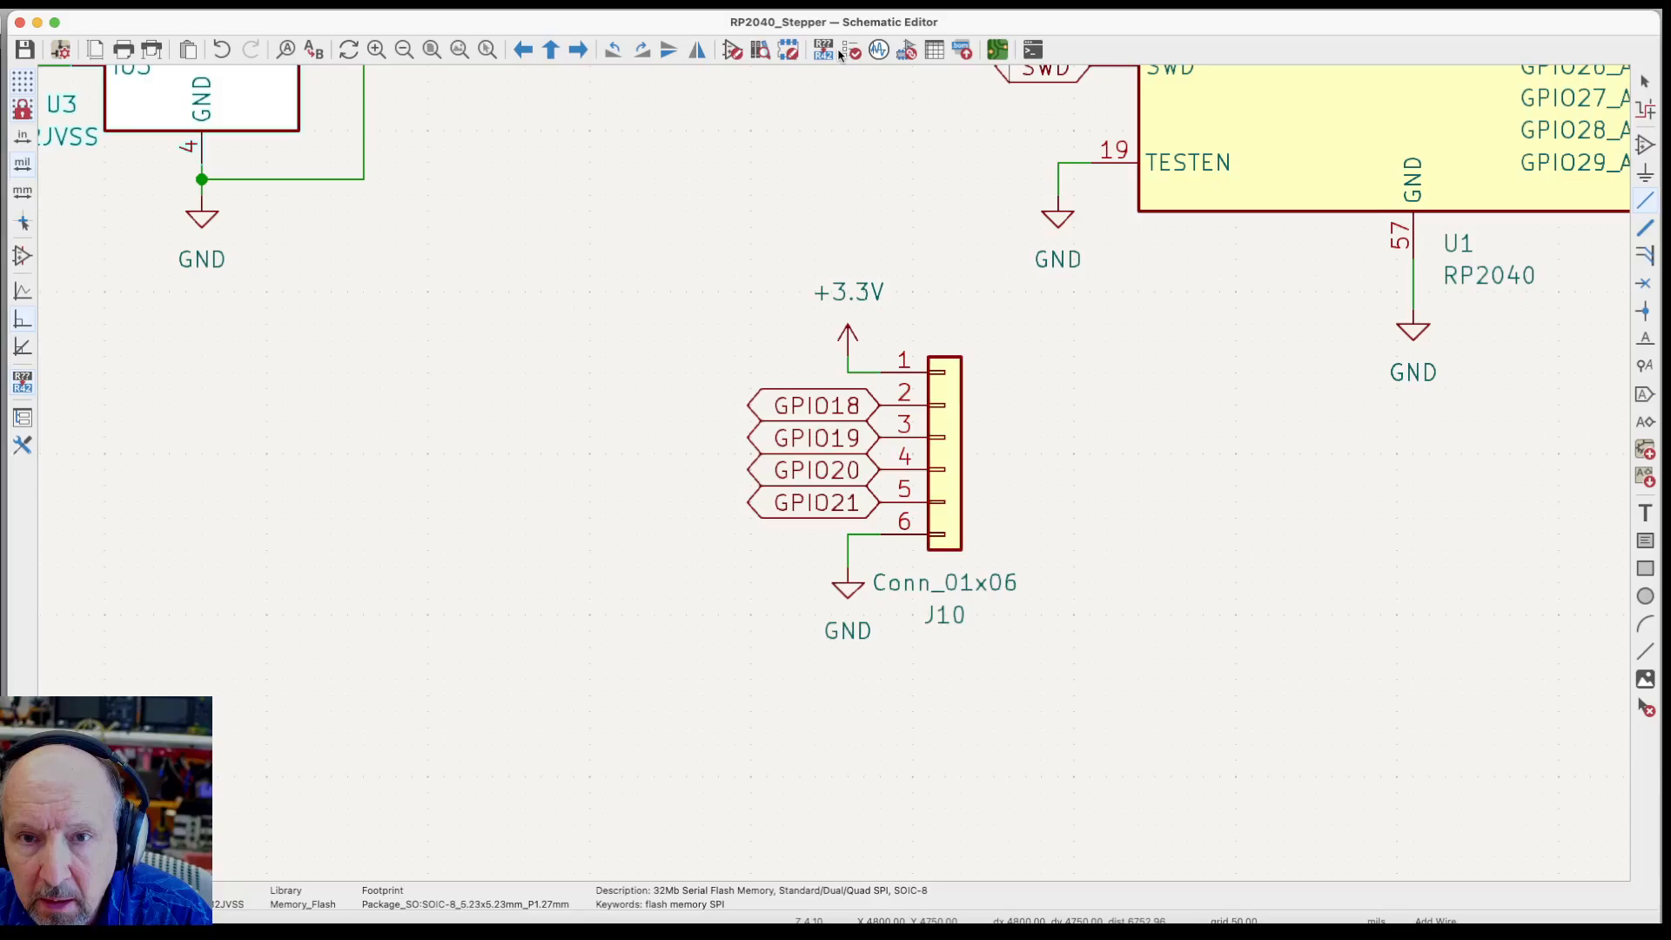
pyautogui.scroll(-5, 862, 392)
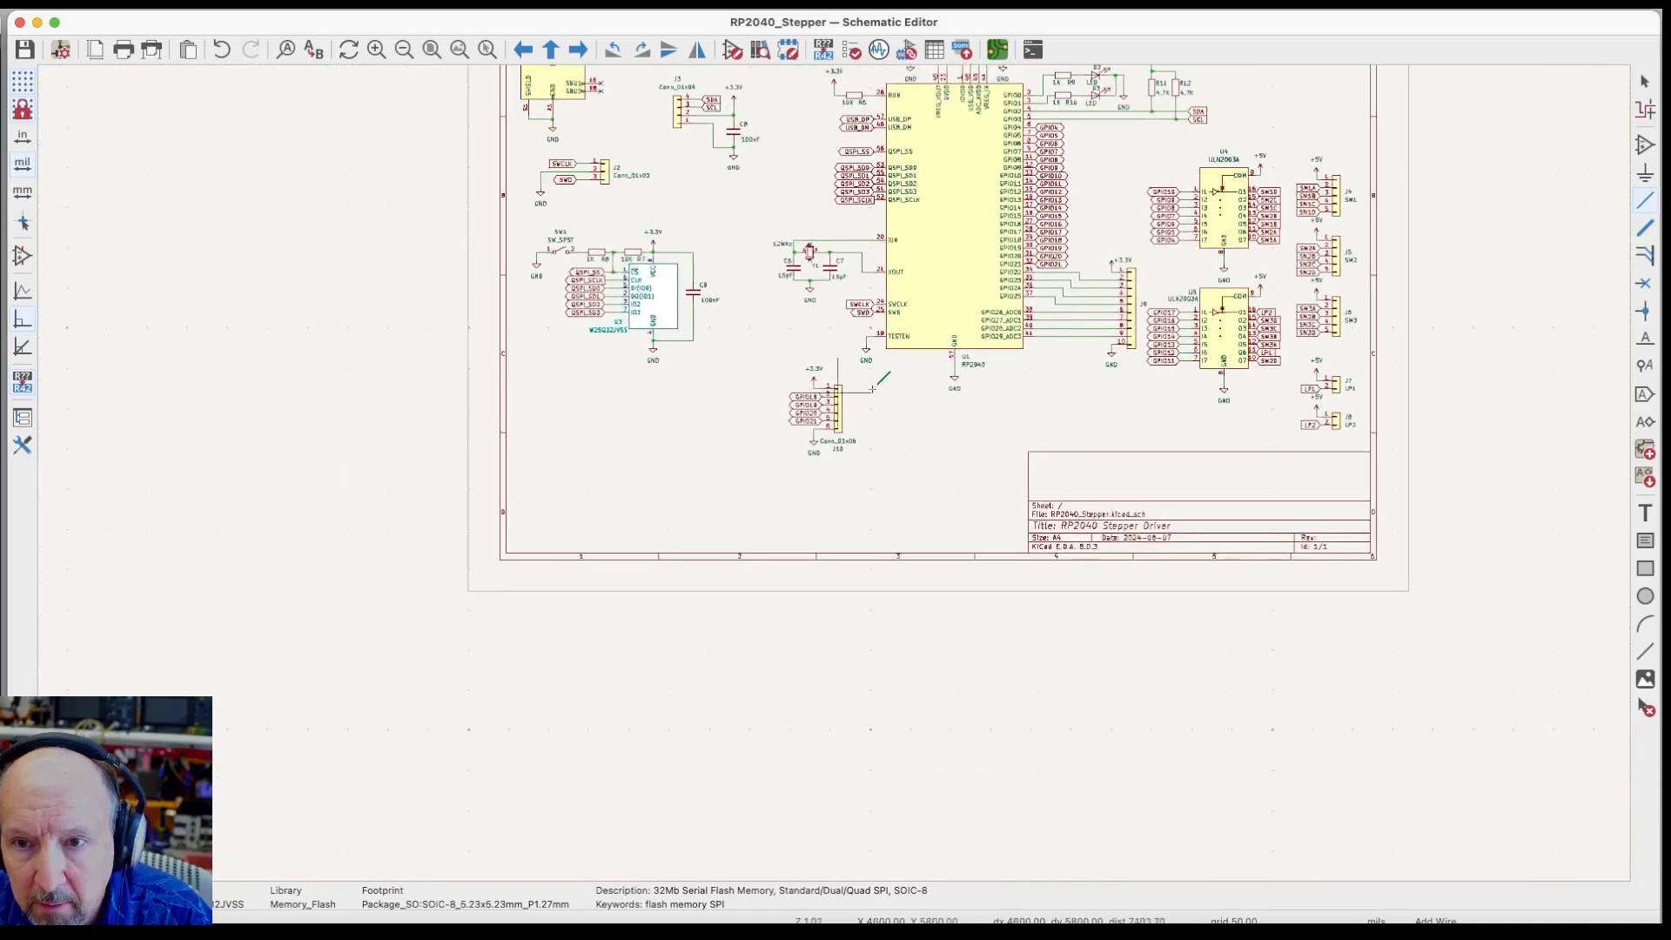
pyautogui.scroll(7, 1123, 287)
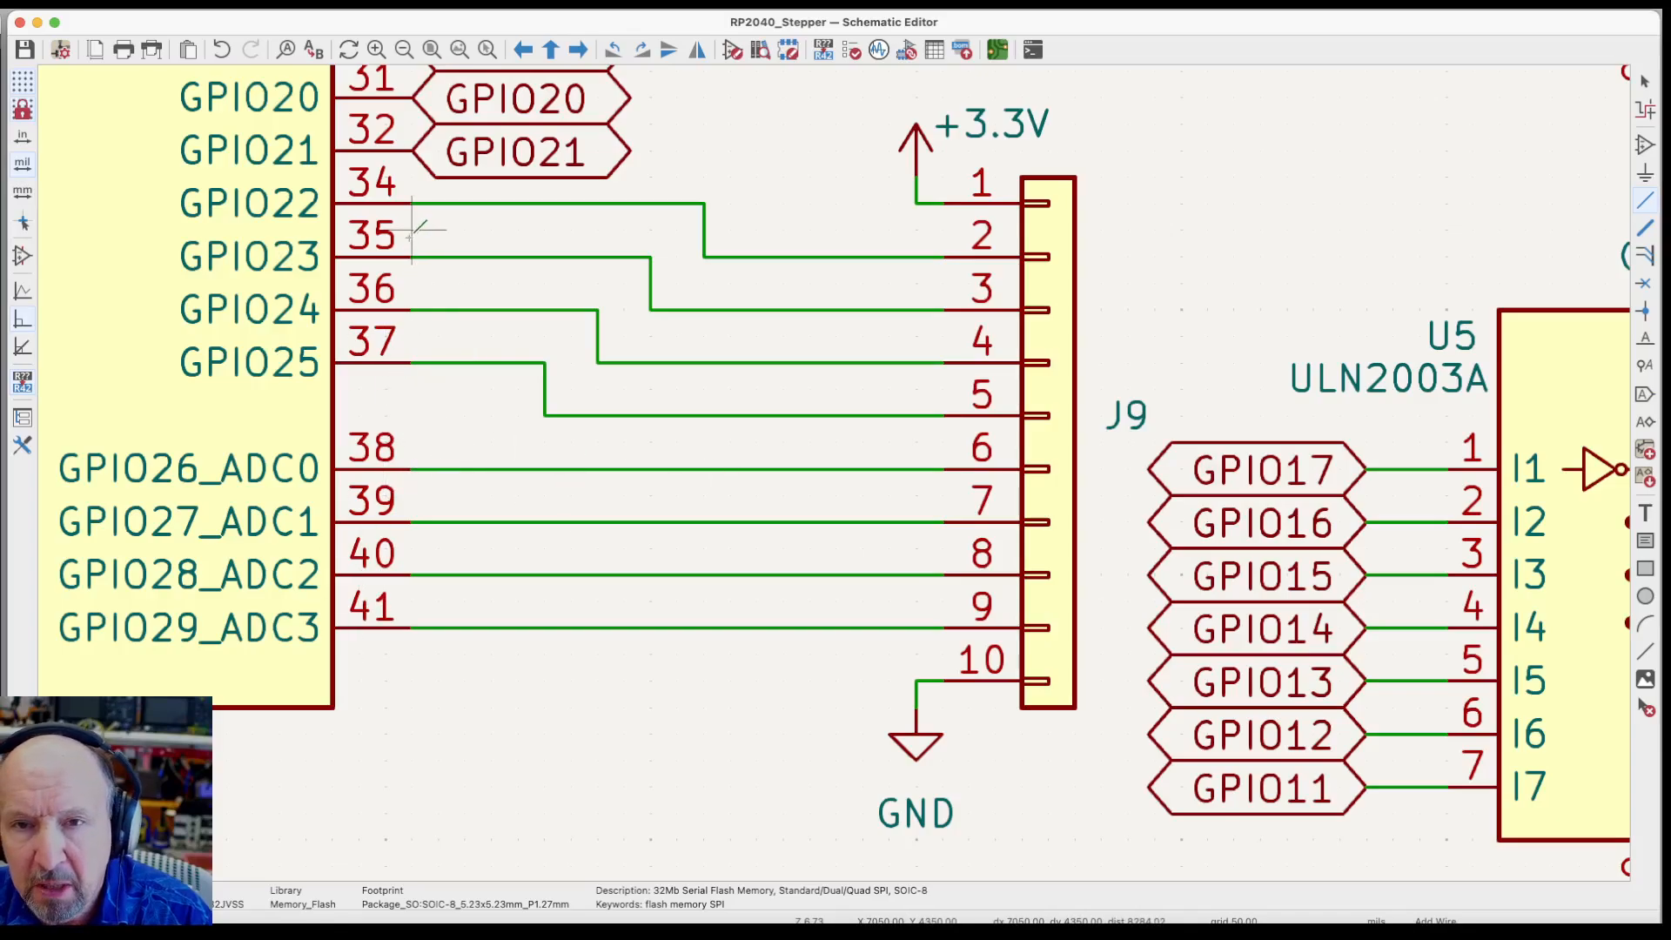
pyautogui.click(999, 50)
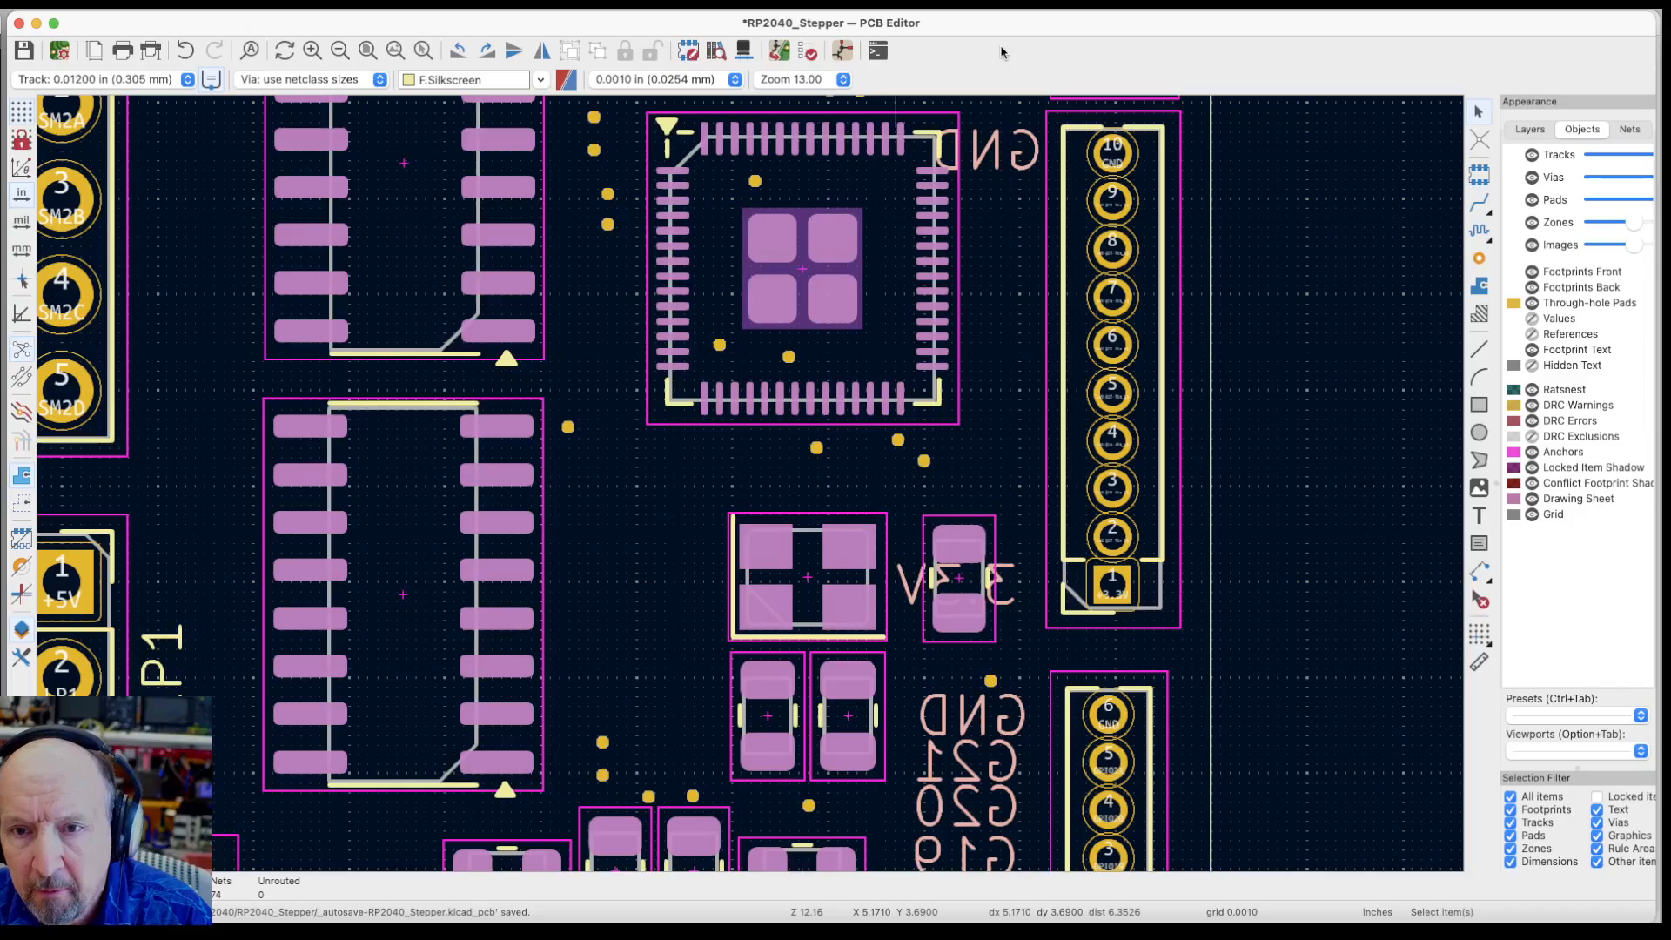
# Duplicate the mirrored G21 text beside pin 2 of ten-pin connector J9 and change the copy to "G22"
pyautogui.click(969, 769)
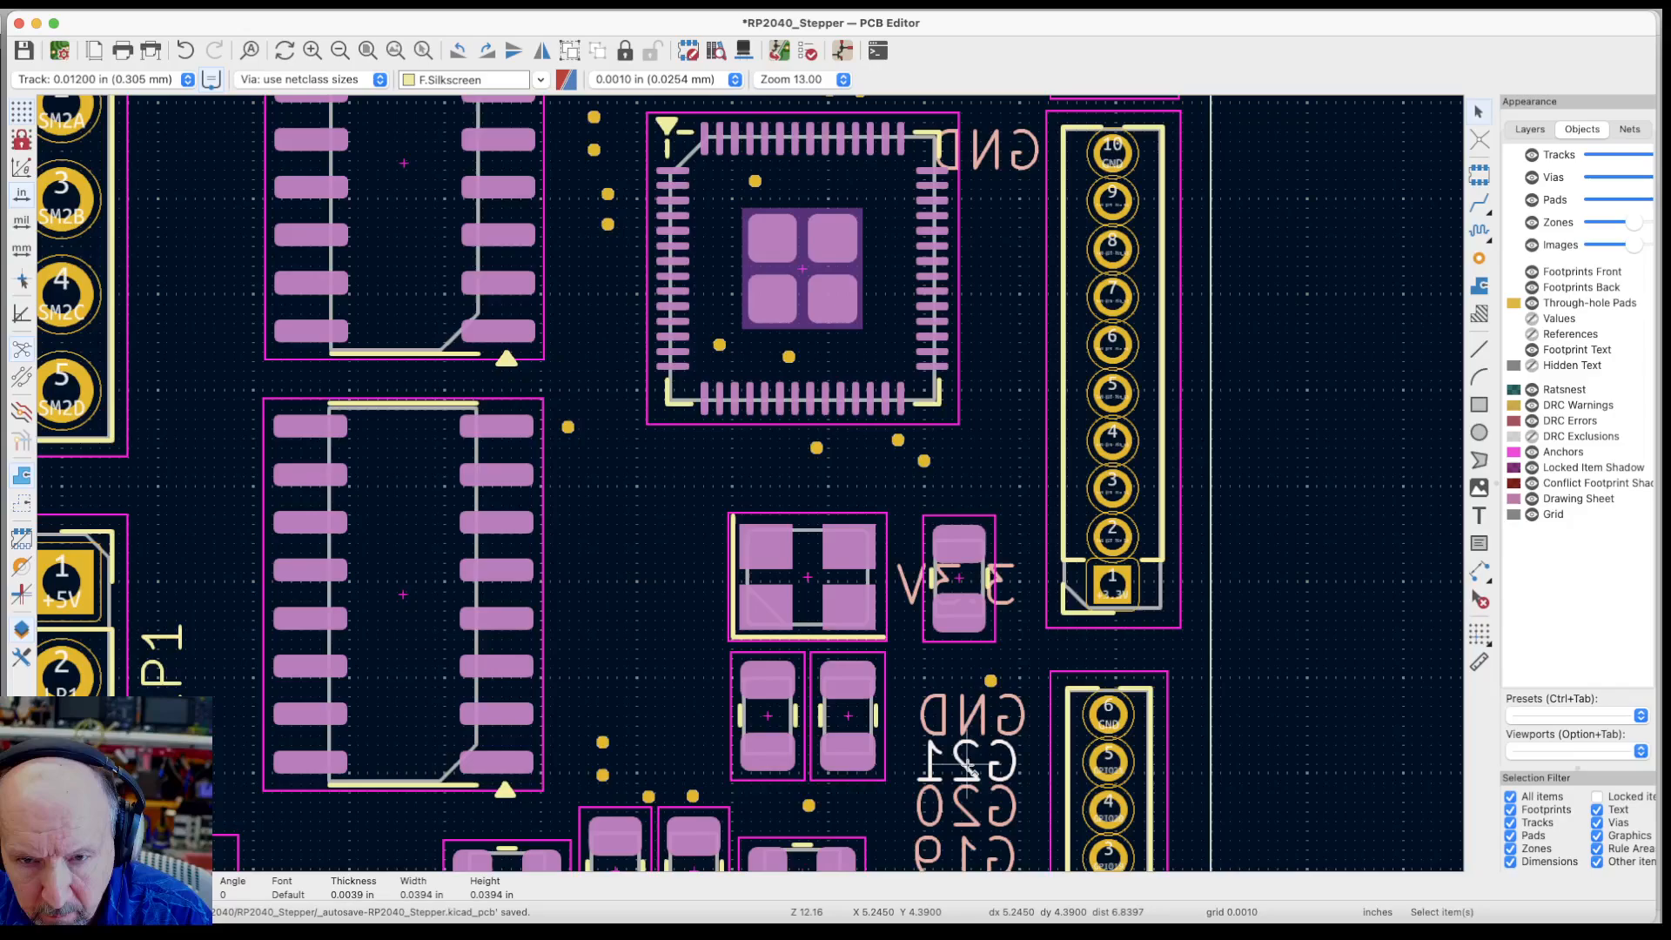
pyautogui.press('super+d')
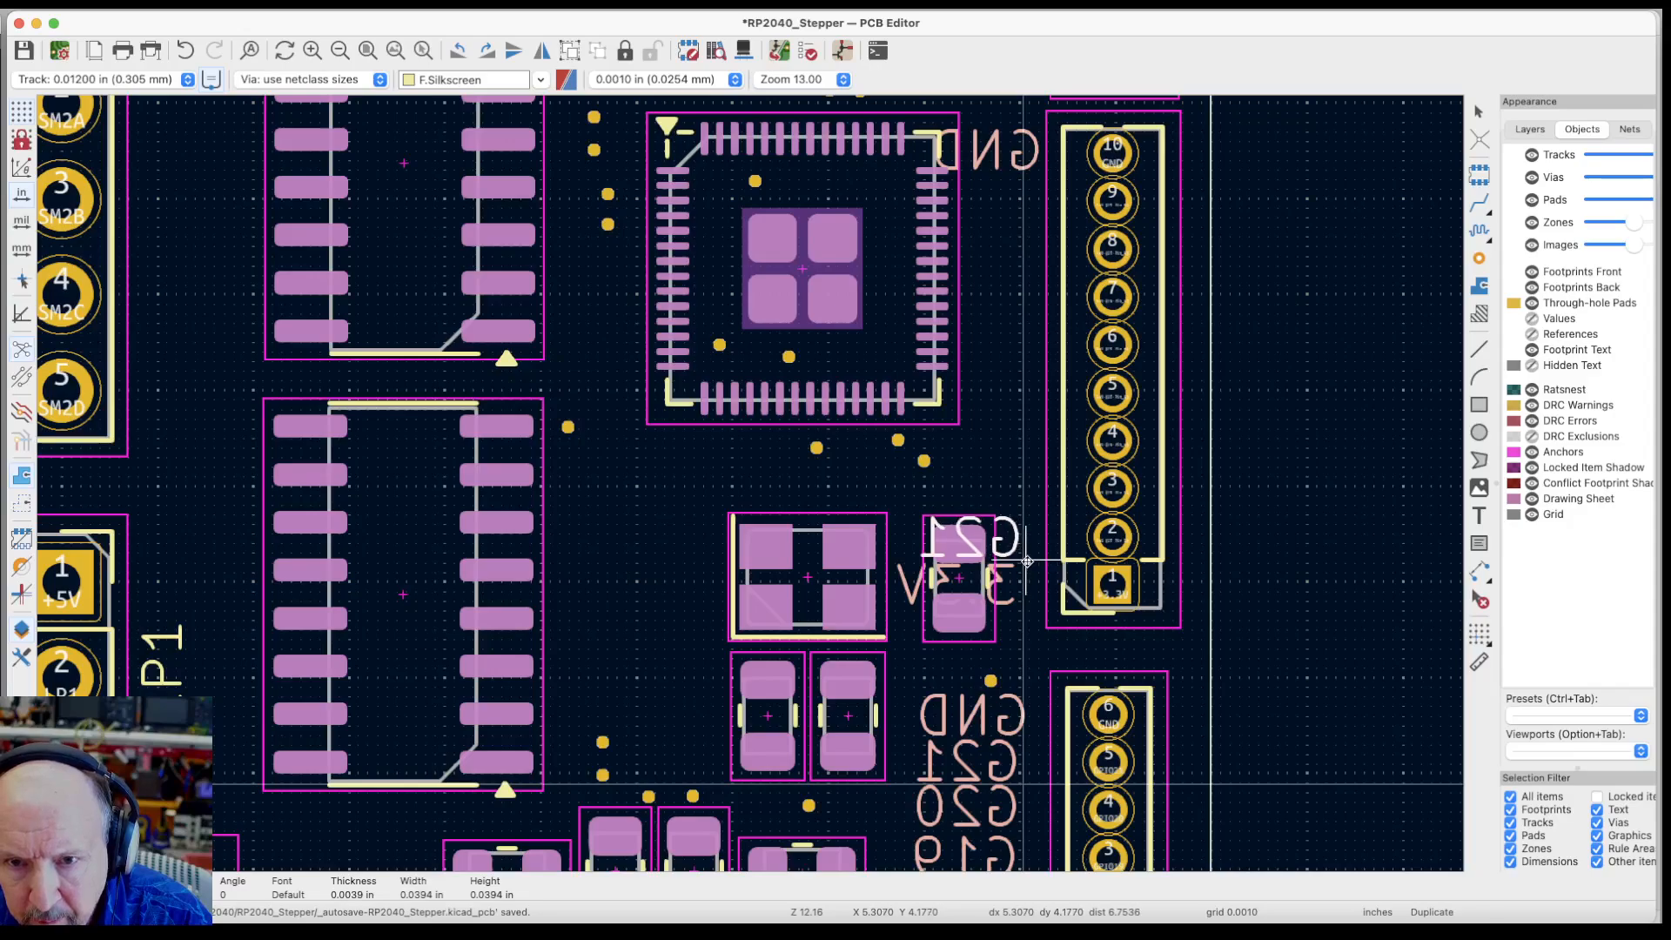
pyautogui.click(1027, 562)
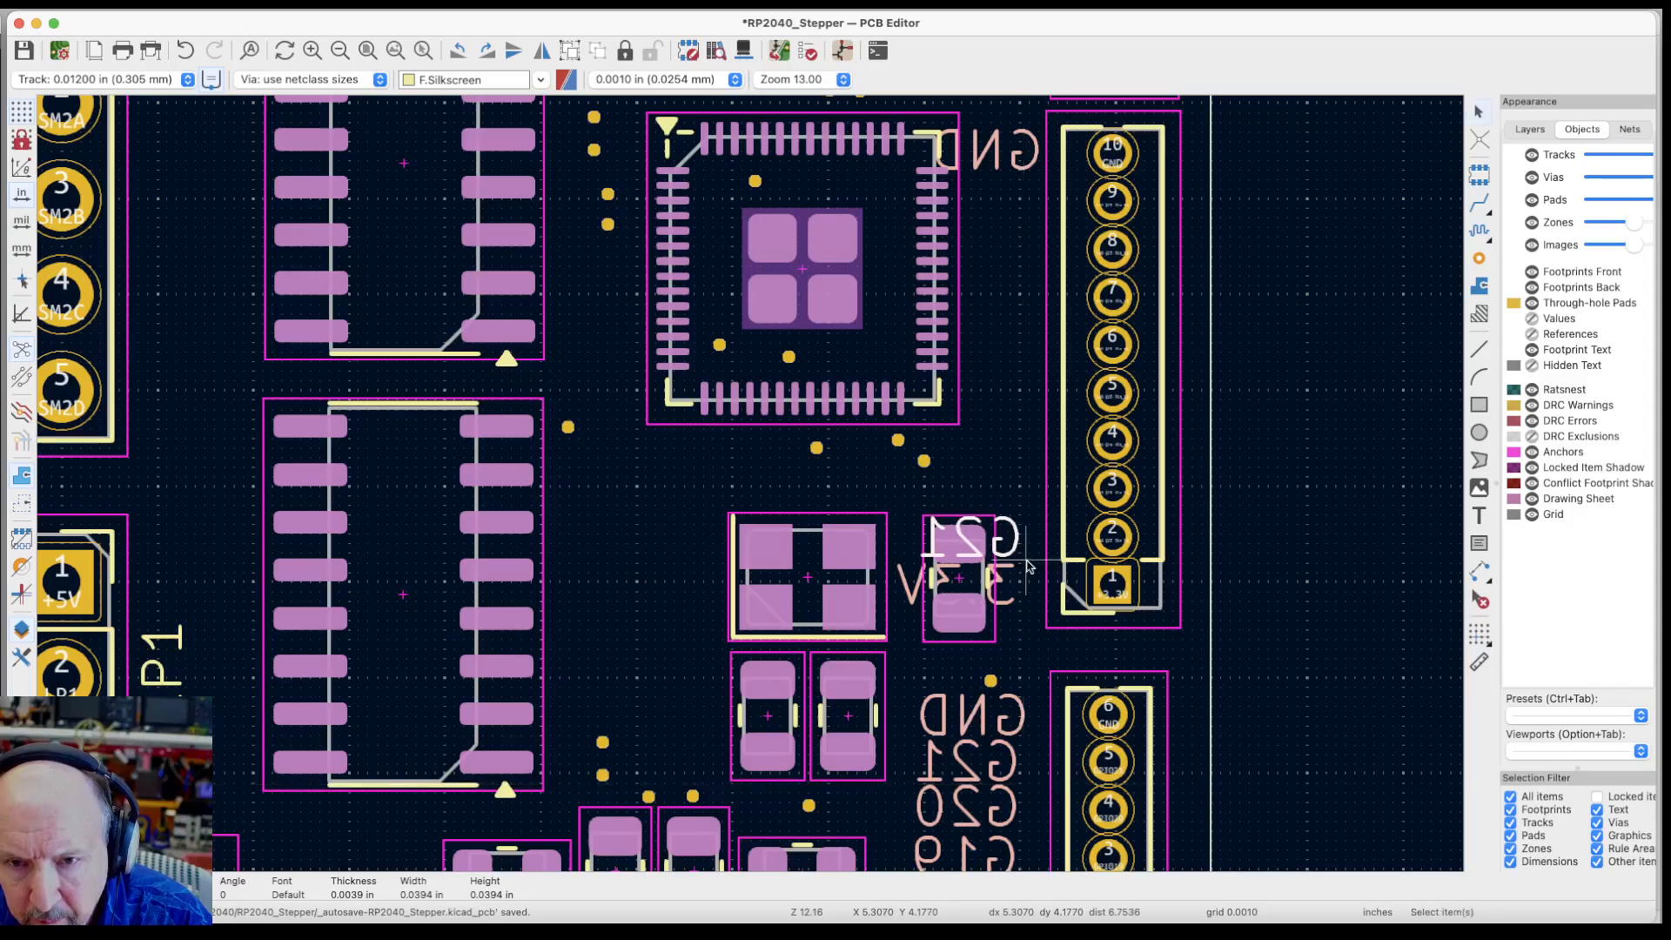
pyautogui.doubleClick(968, 544)
pyautogui.press('Right')
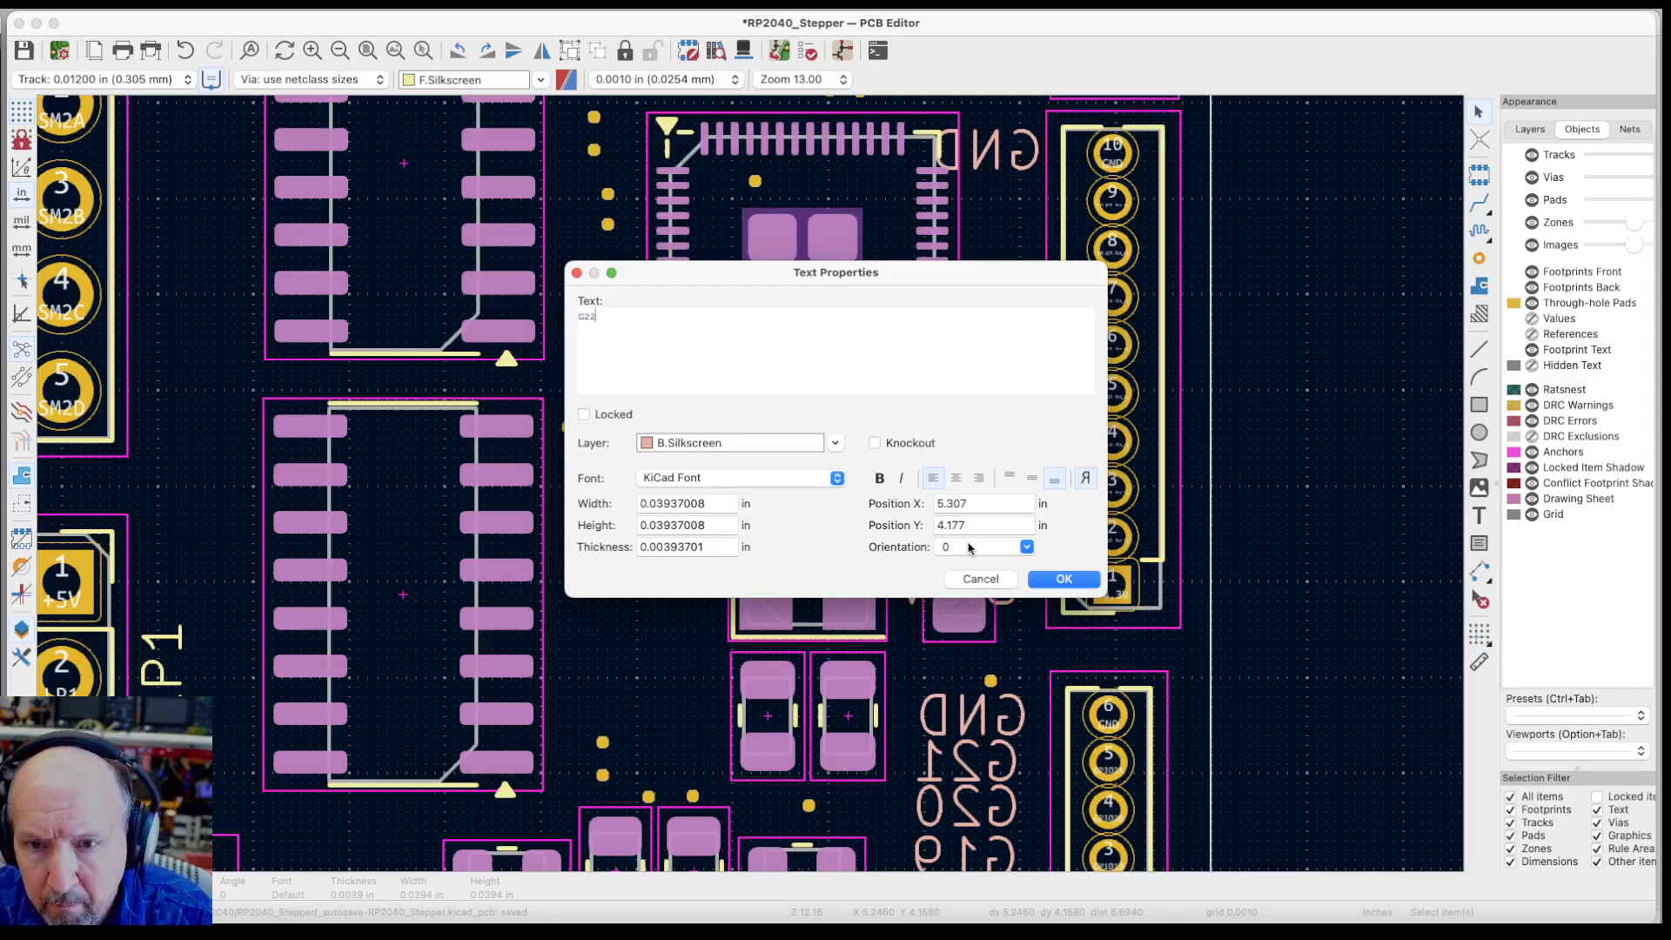
pyautogui.click(1052, 579)
# Duplicate the G22 text beside pin 3 of connector J9 and change the copy to "G23"
pyautogui.hotkey('ctrl', 'd')
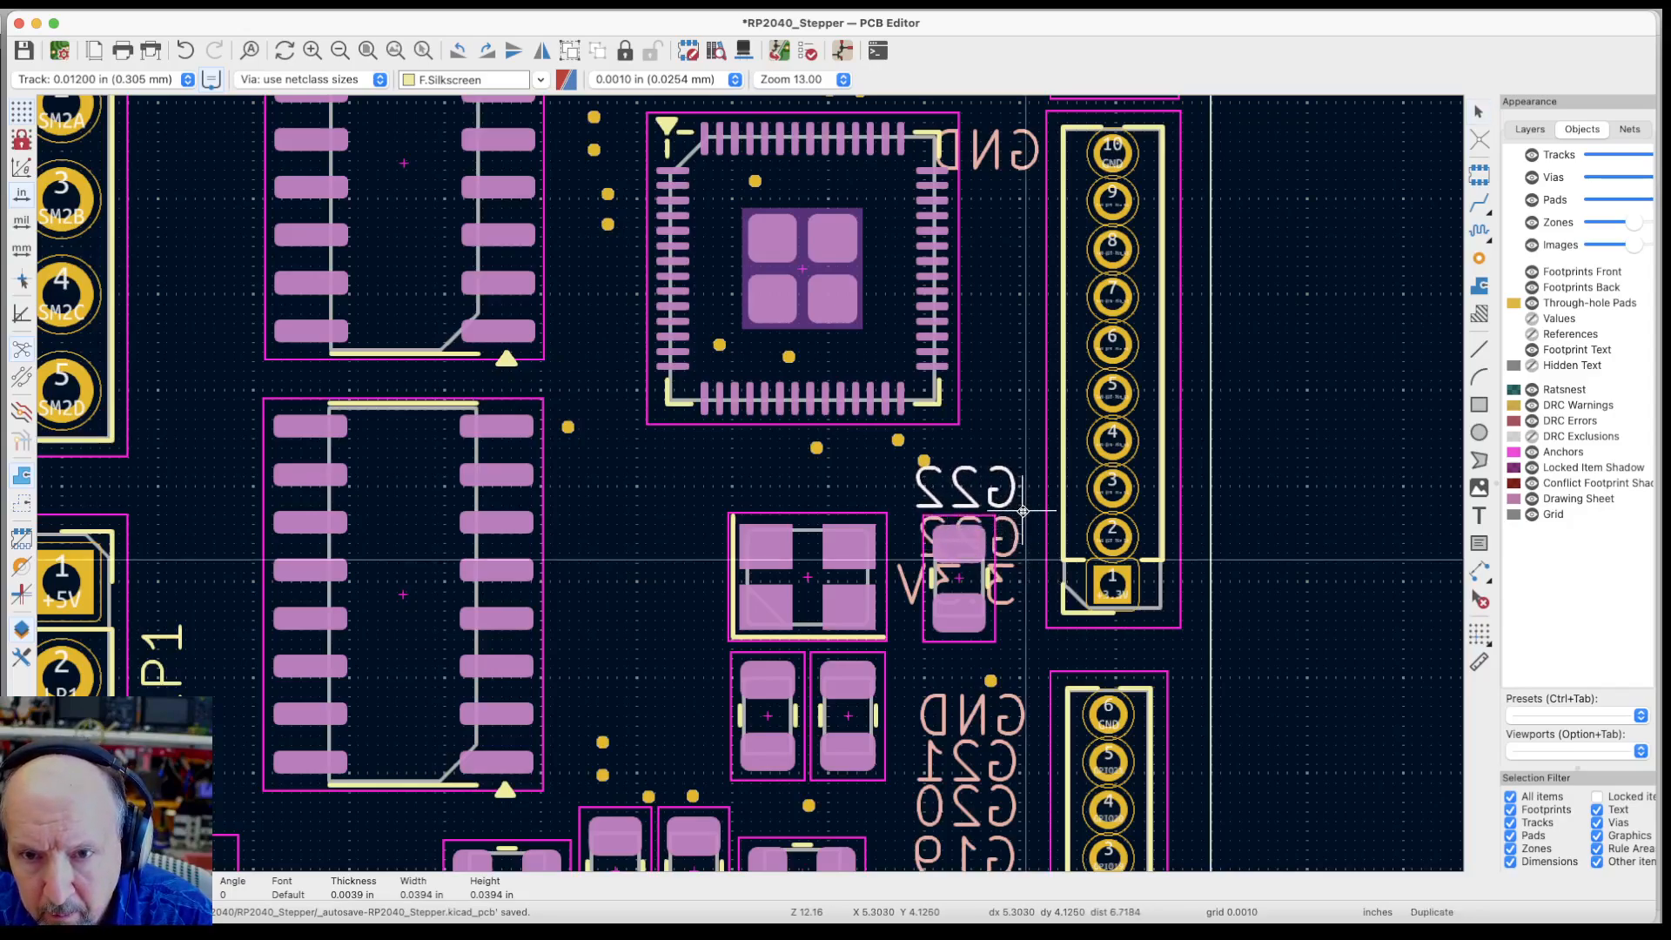
pyautogui.click(1023, 512)
pyautogui.doubleClick(950, 482)
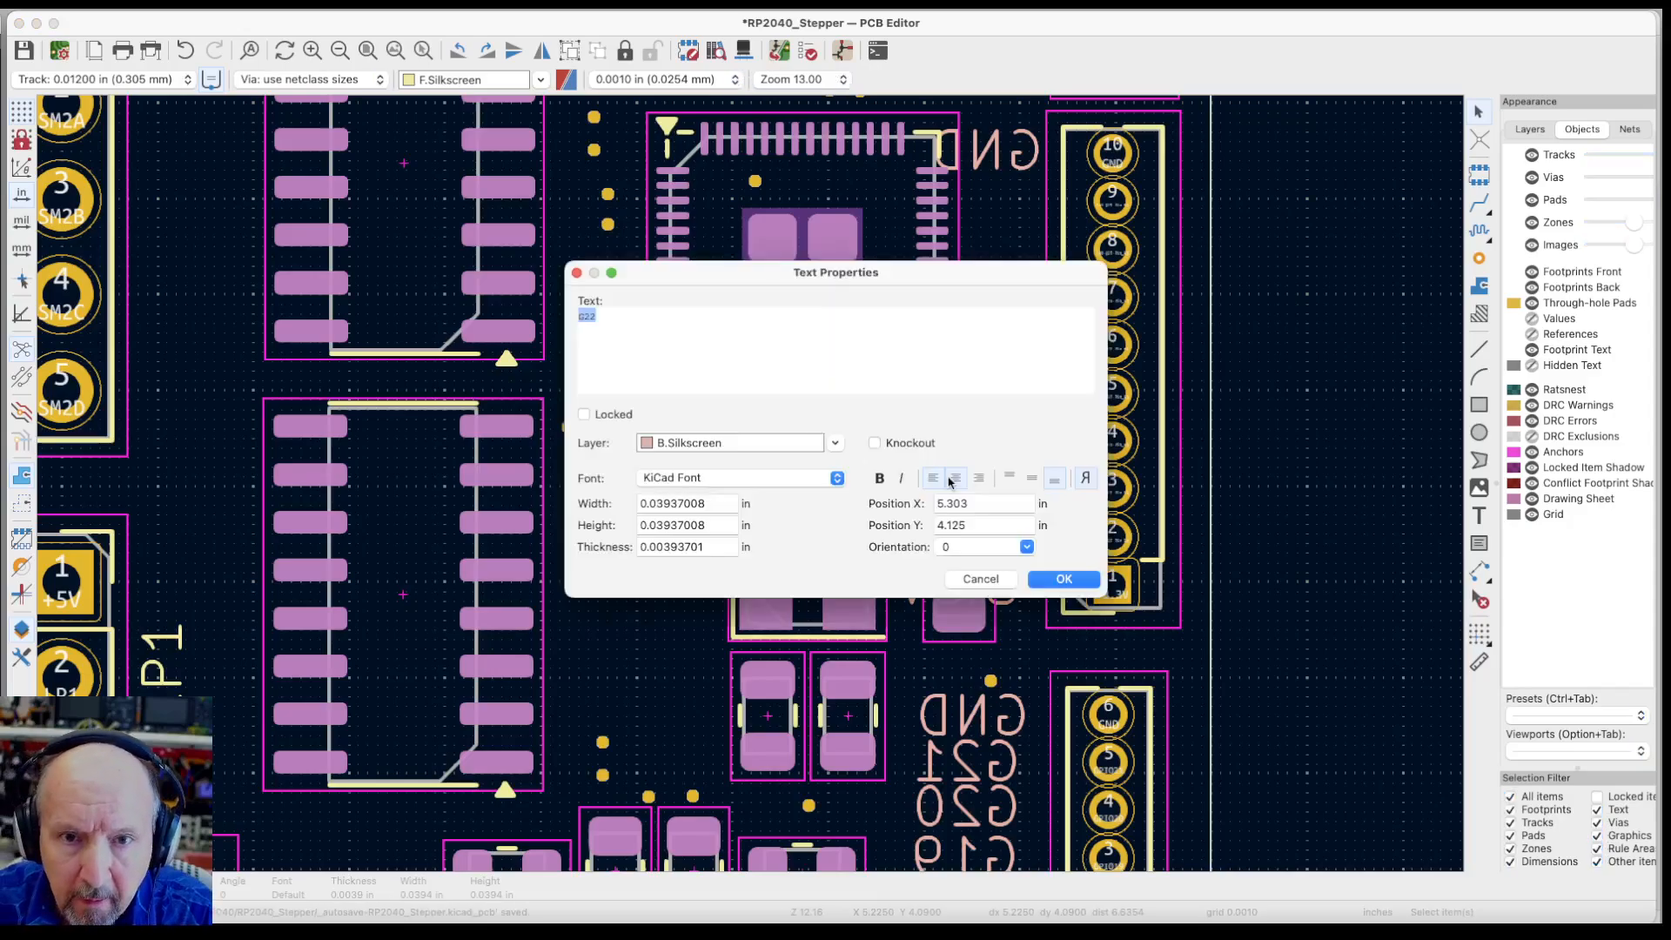
pyautogui.write('G2')
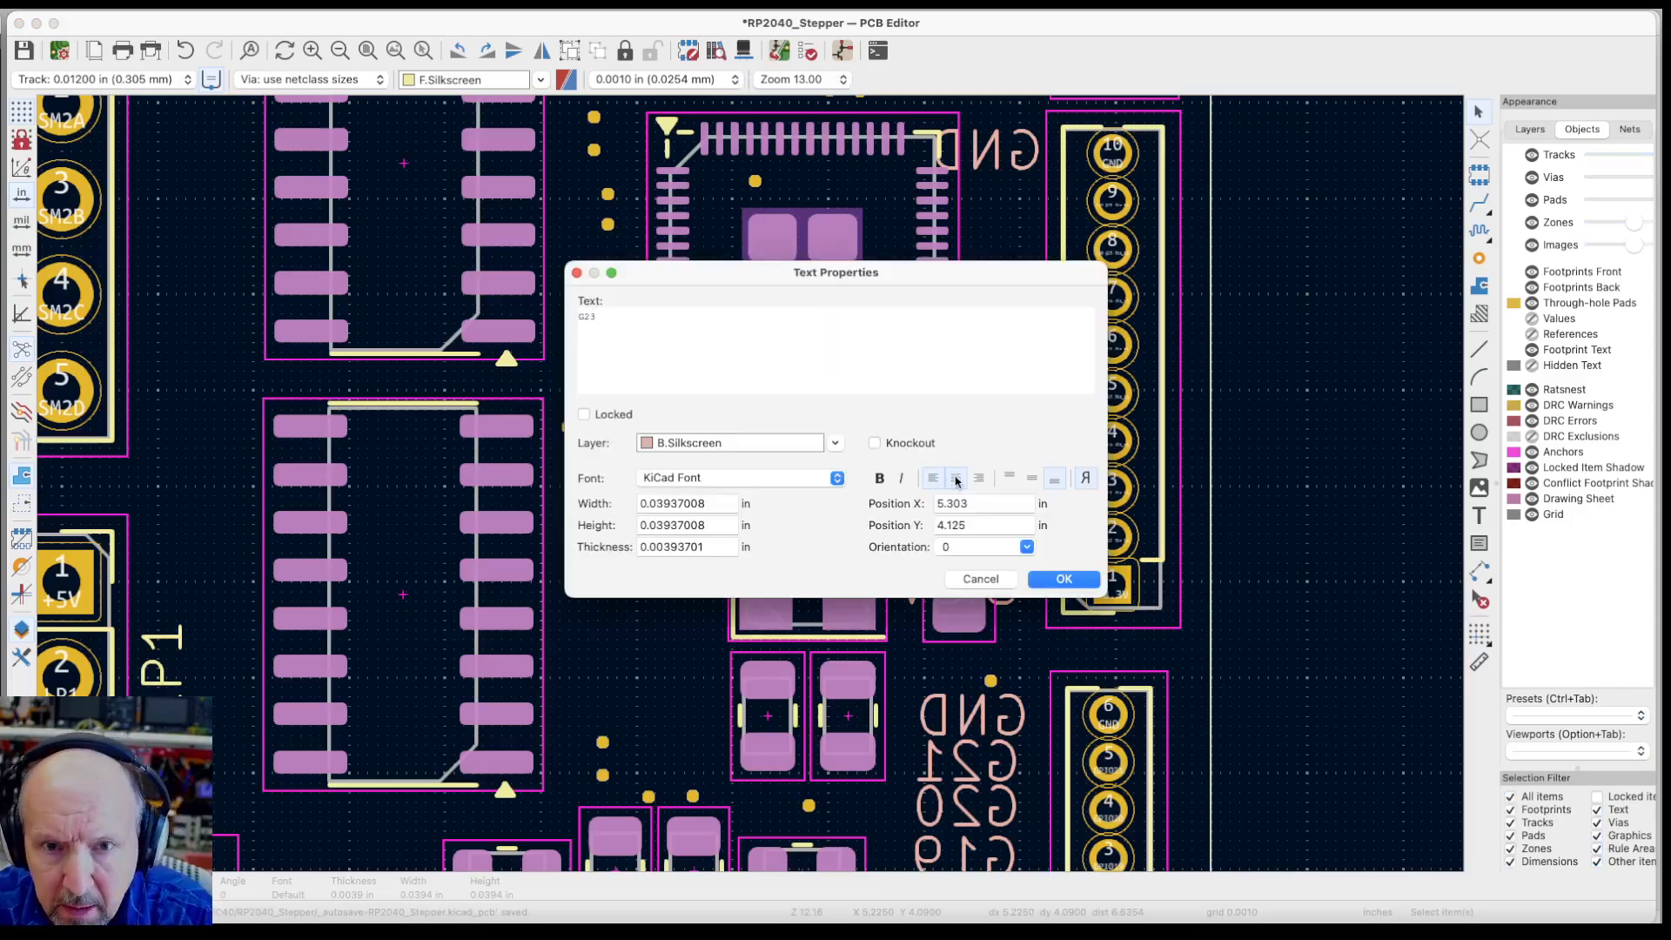
pyautogui.click(1063, 579)
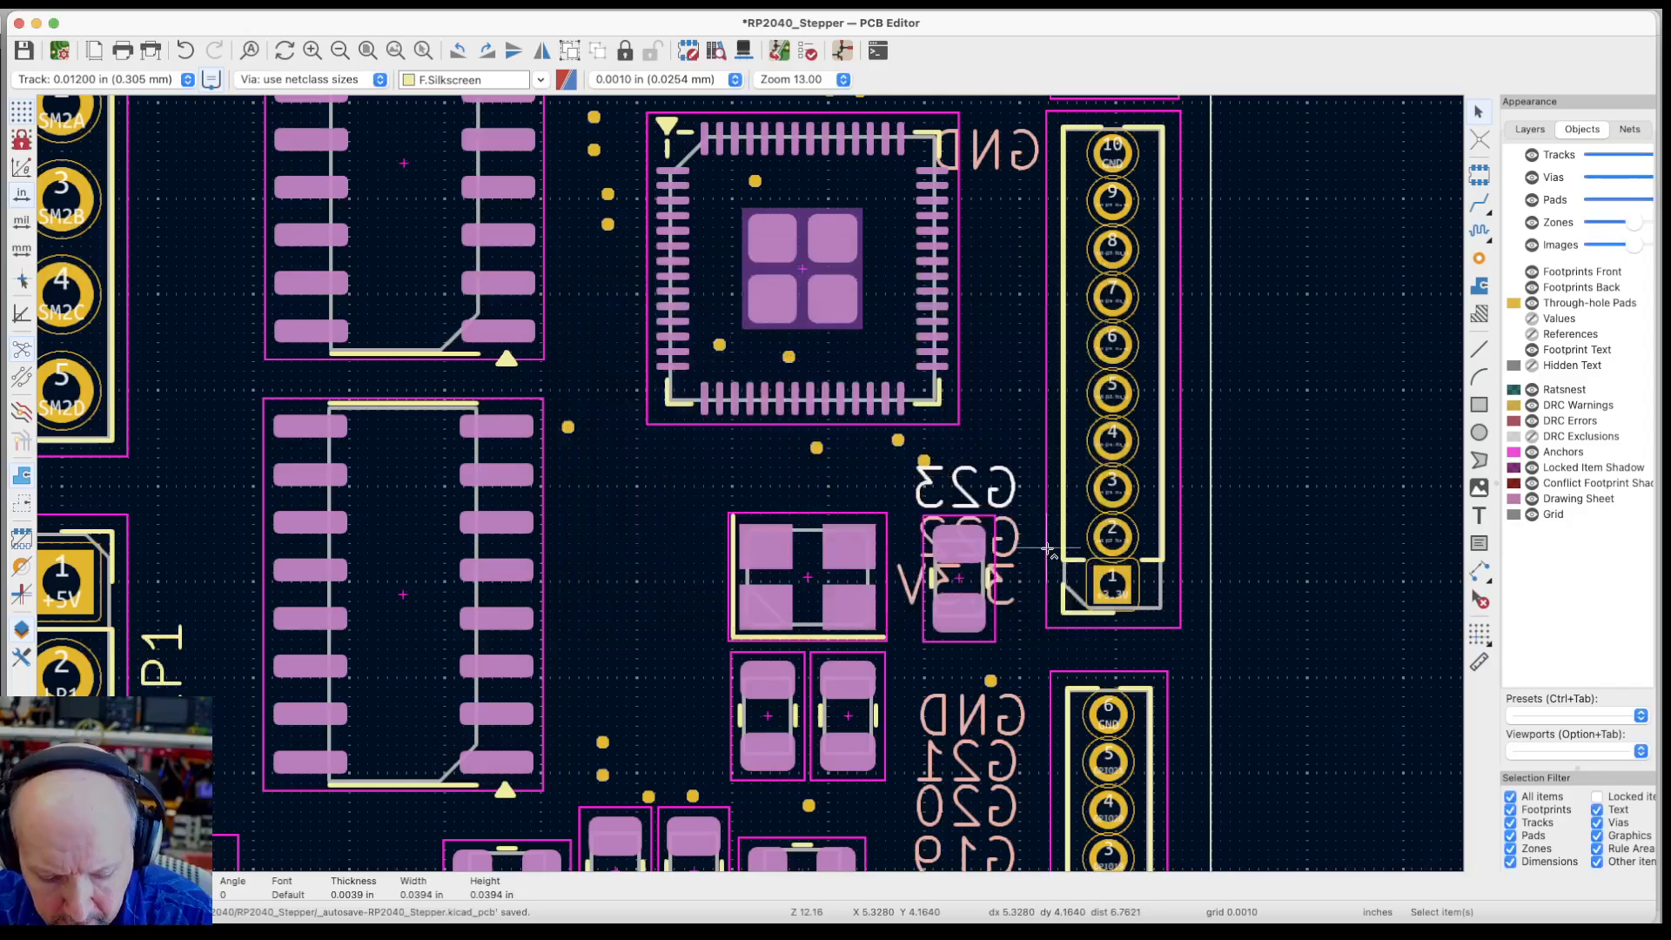
# Duplicate the G23 text beside pin 4 of connector J9 and change the copy to "G24"
pyautogui.hotkey('ctrl', 'd')
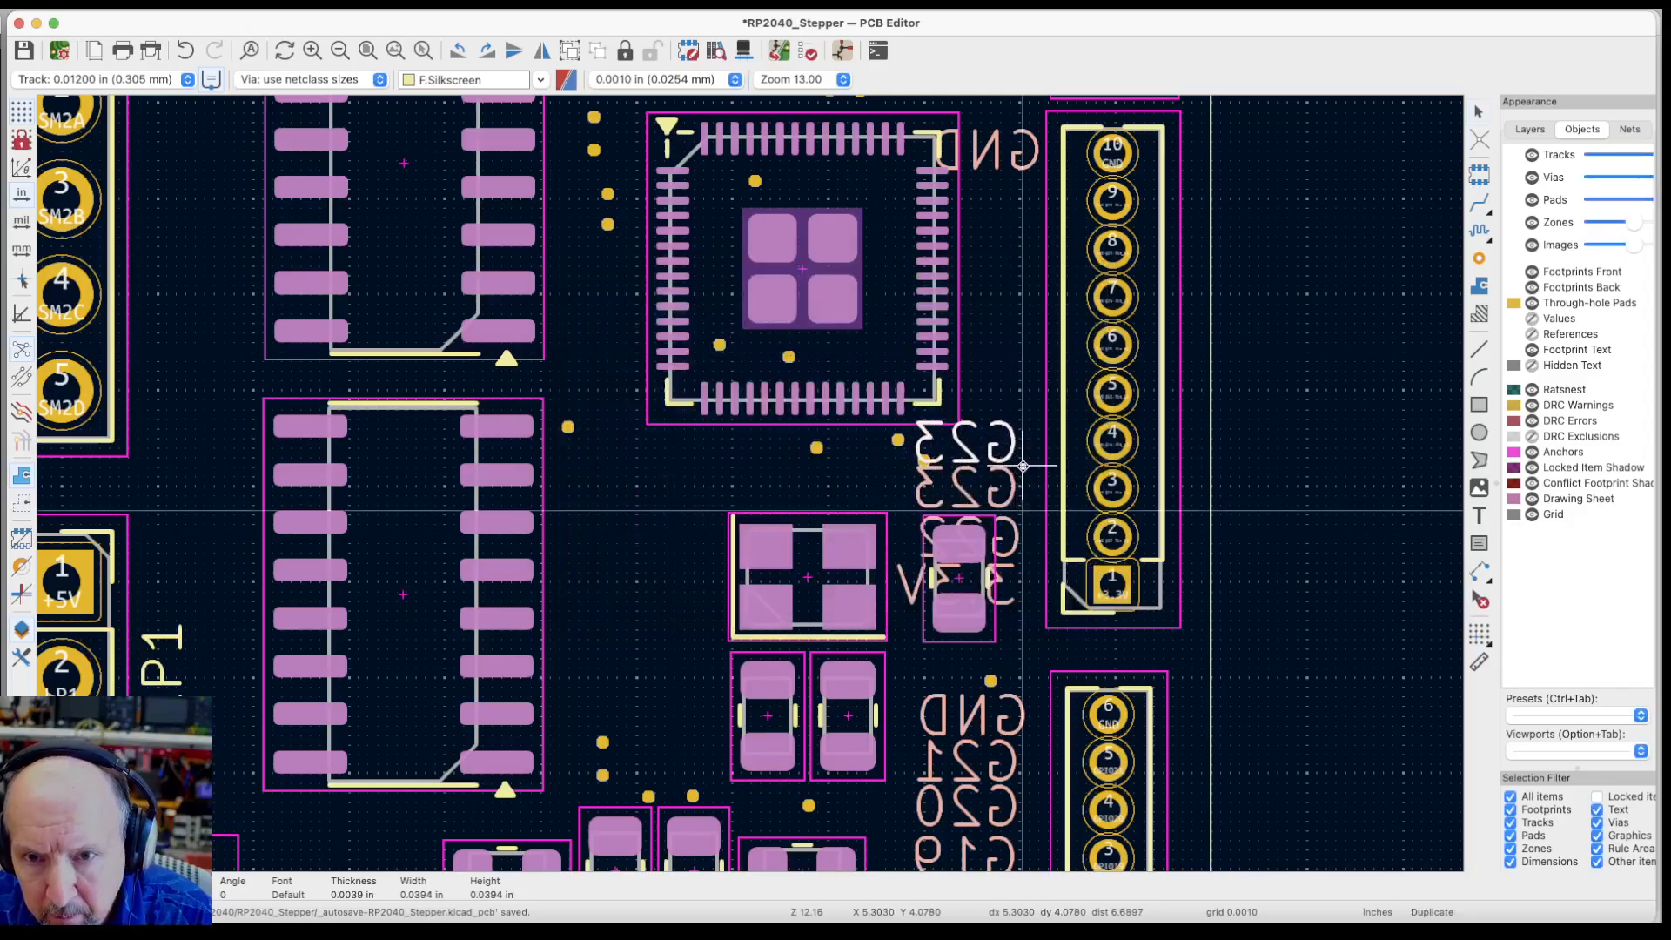
pyautogui.click(1023, 467)
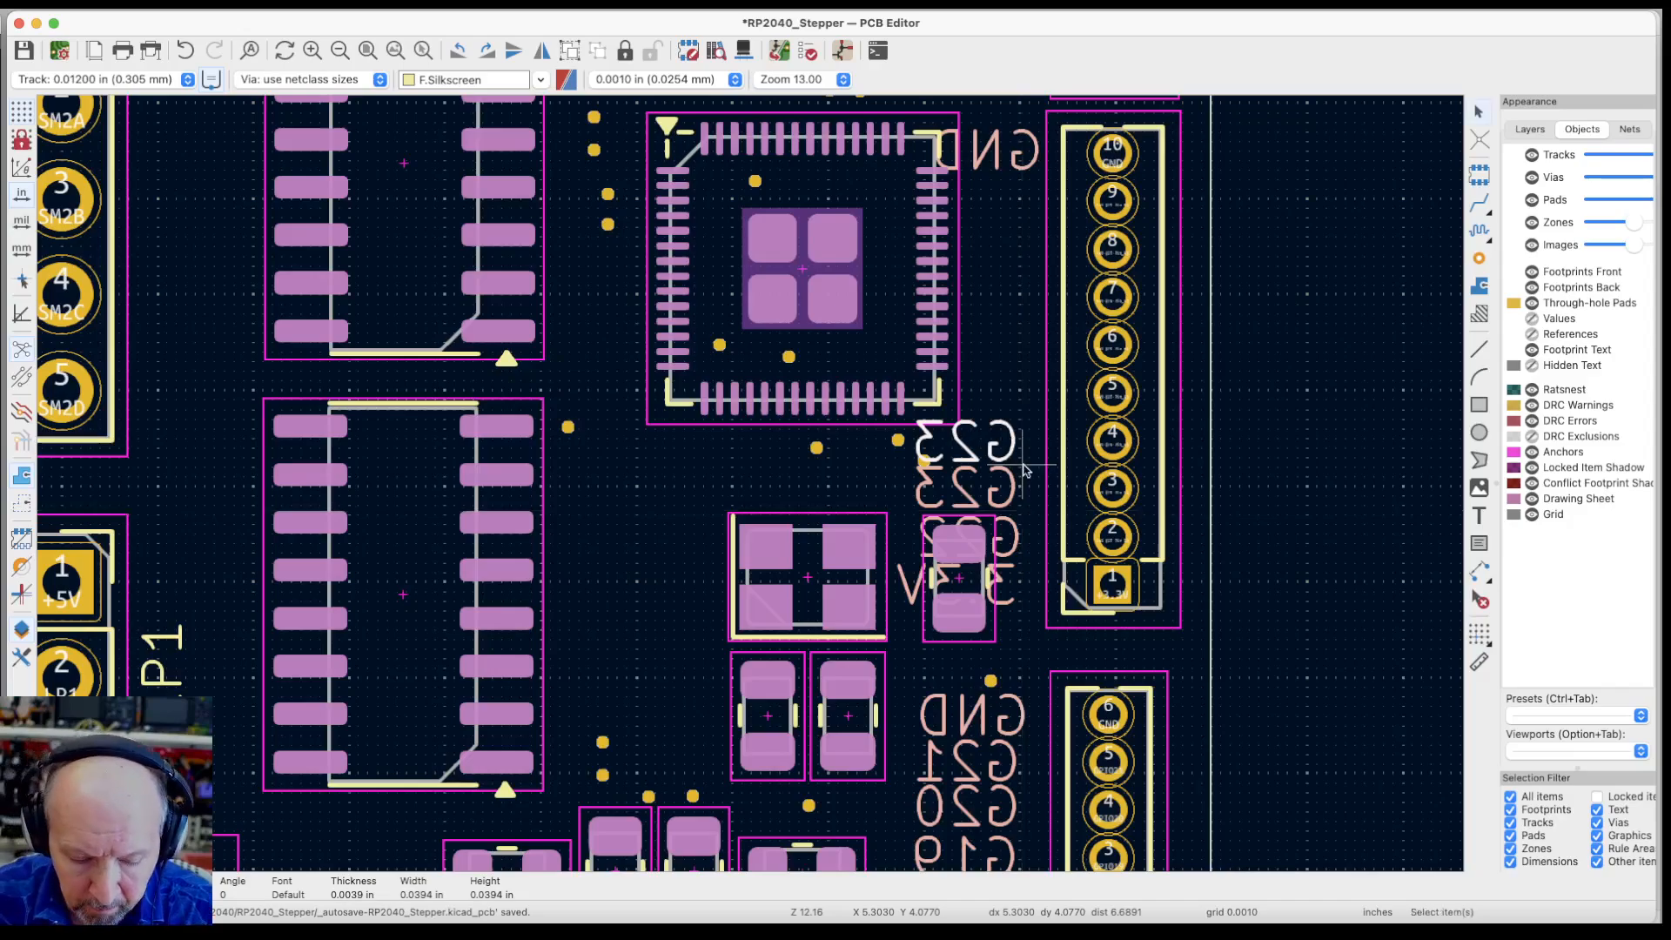
pyautogui.press('e')
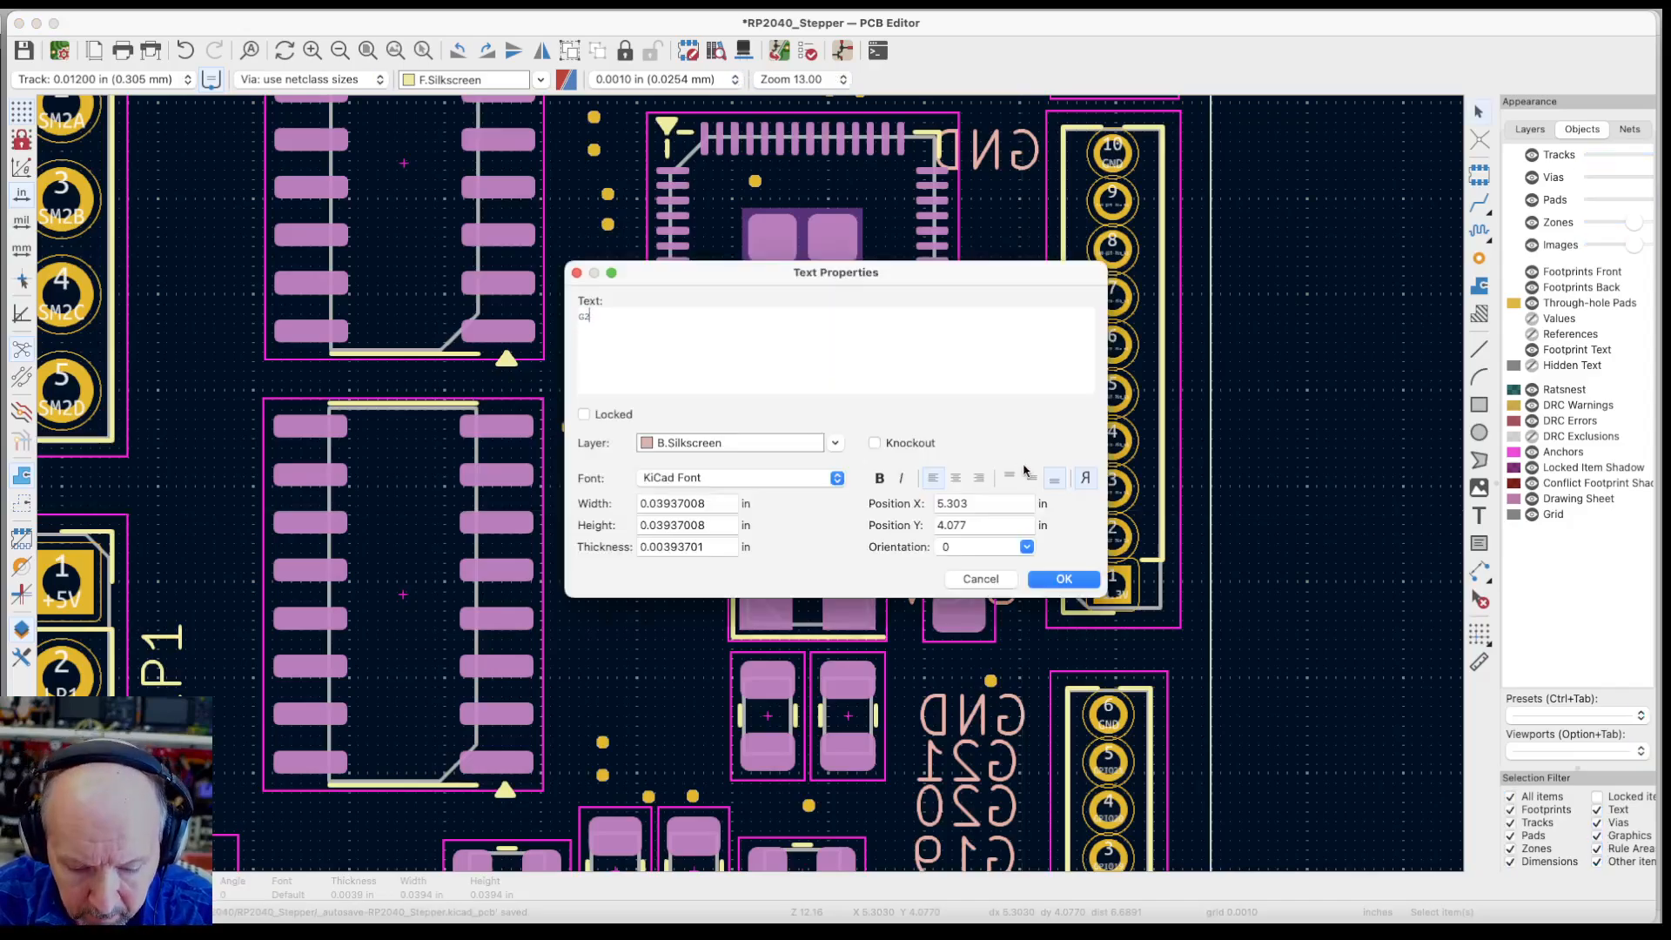
pyautogui.click(1064, 579)
# Duplicate the G24 text beside pin 5 of connector J9 and change the copy to "G25"
pyautogui.hotkey('ctrl', 'd')
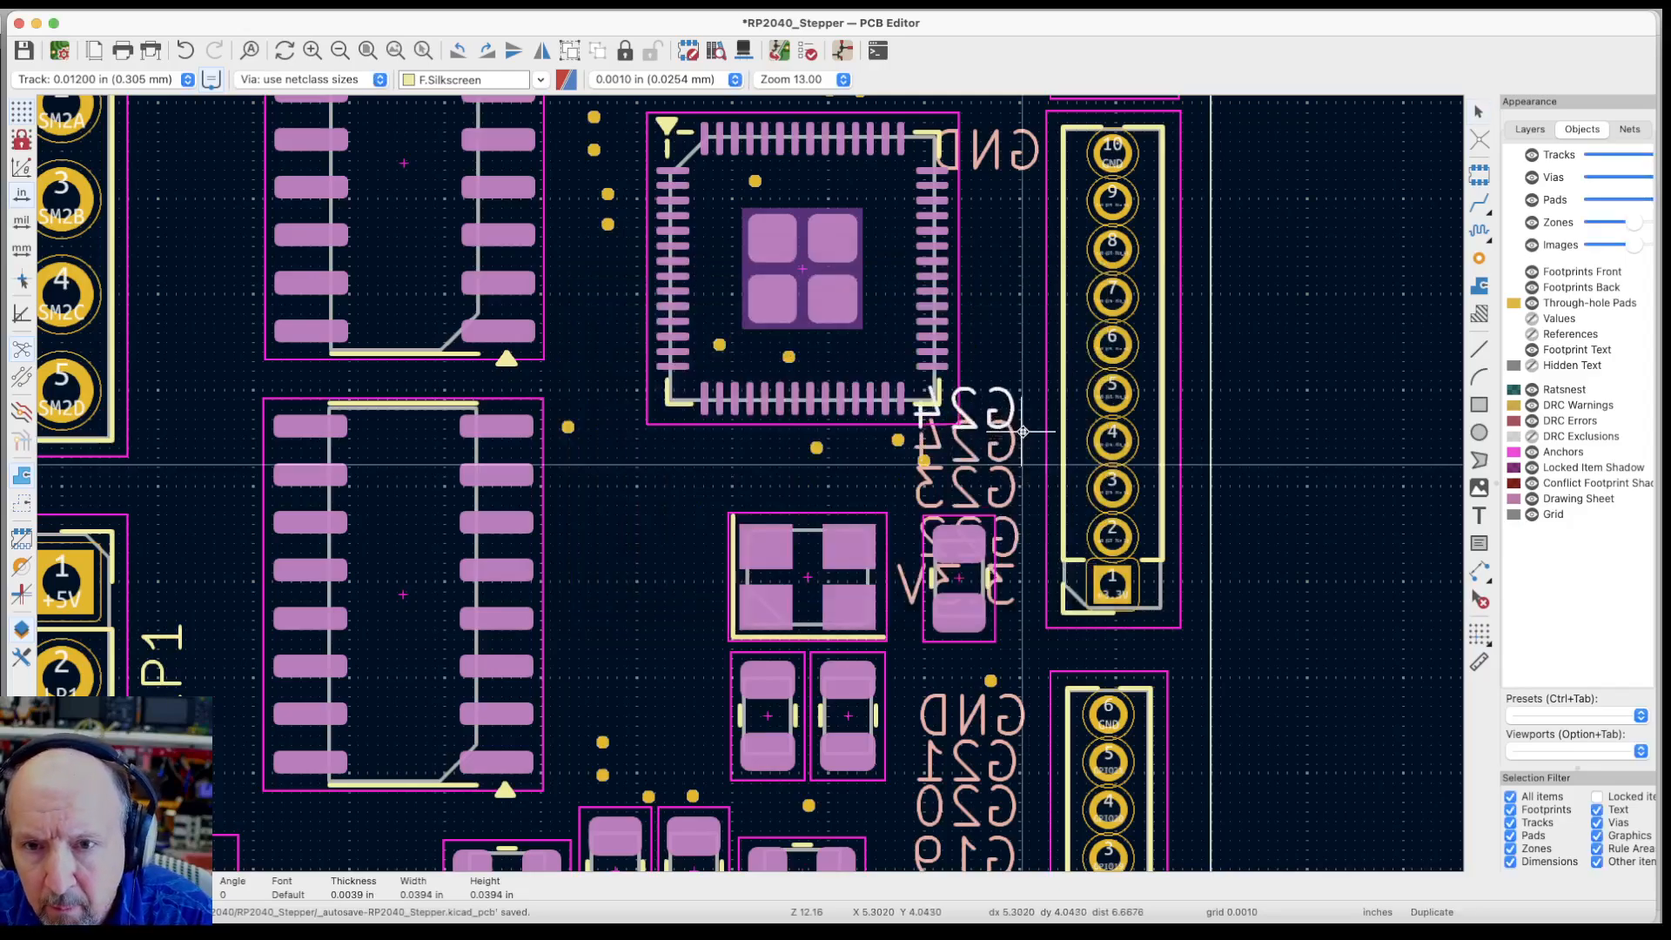
pyautogui.click(1024, 420)
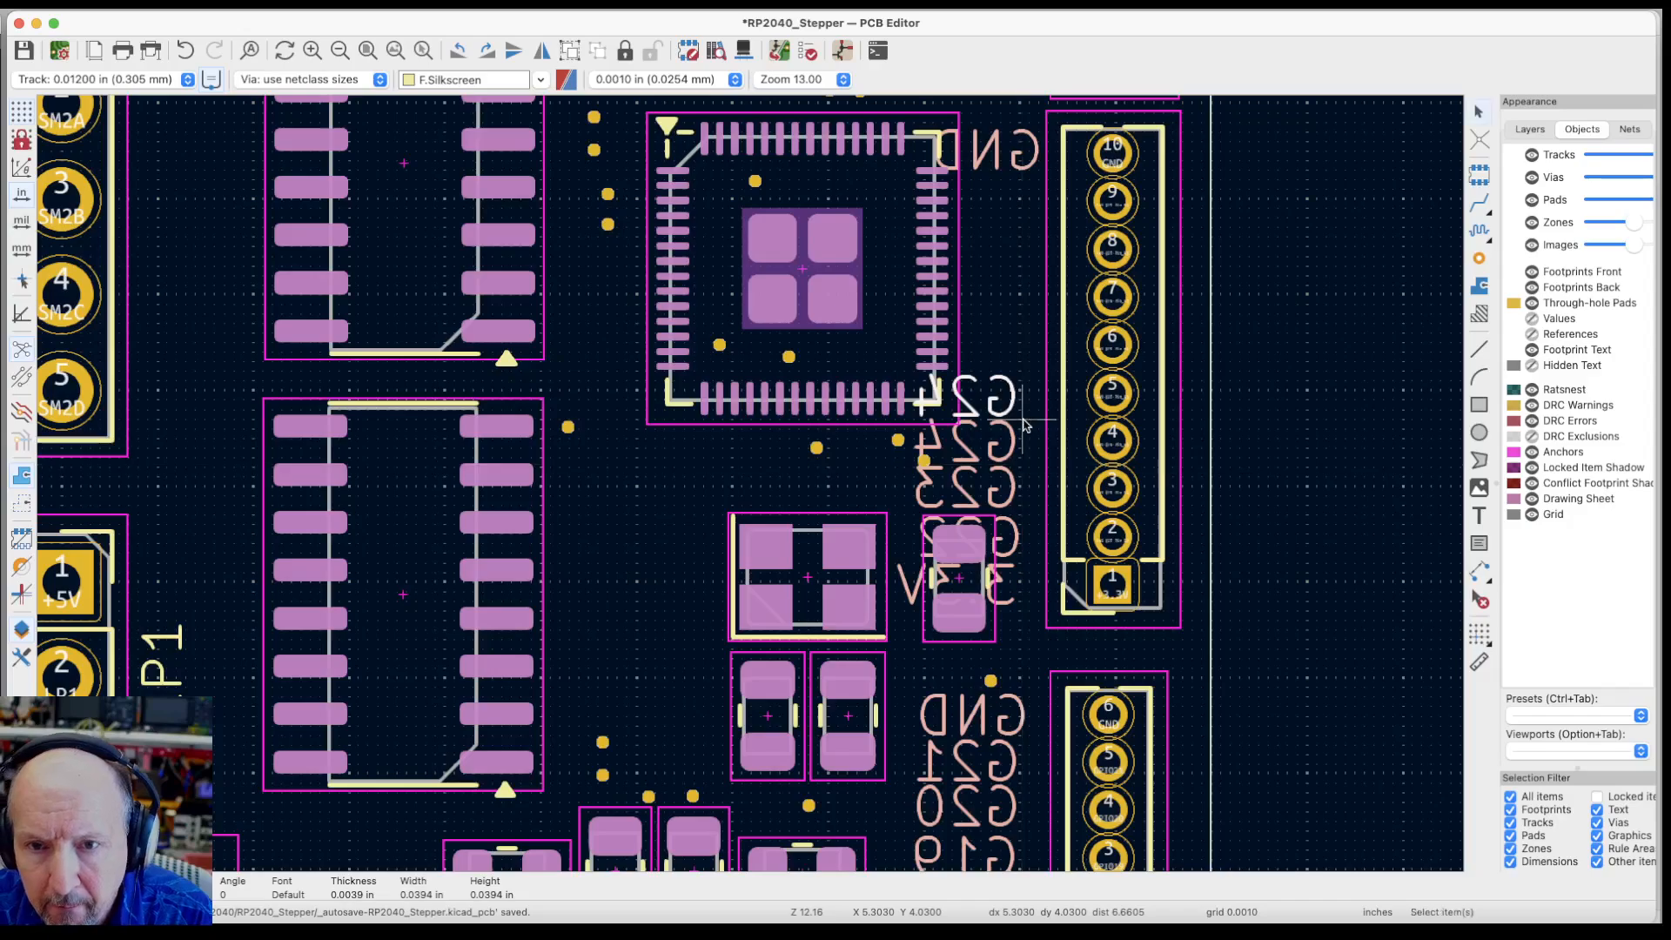
pyautogui.press('e')
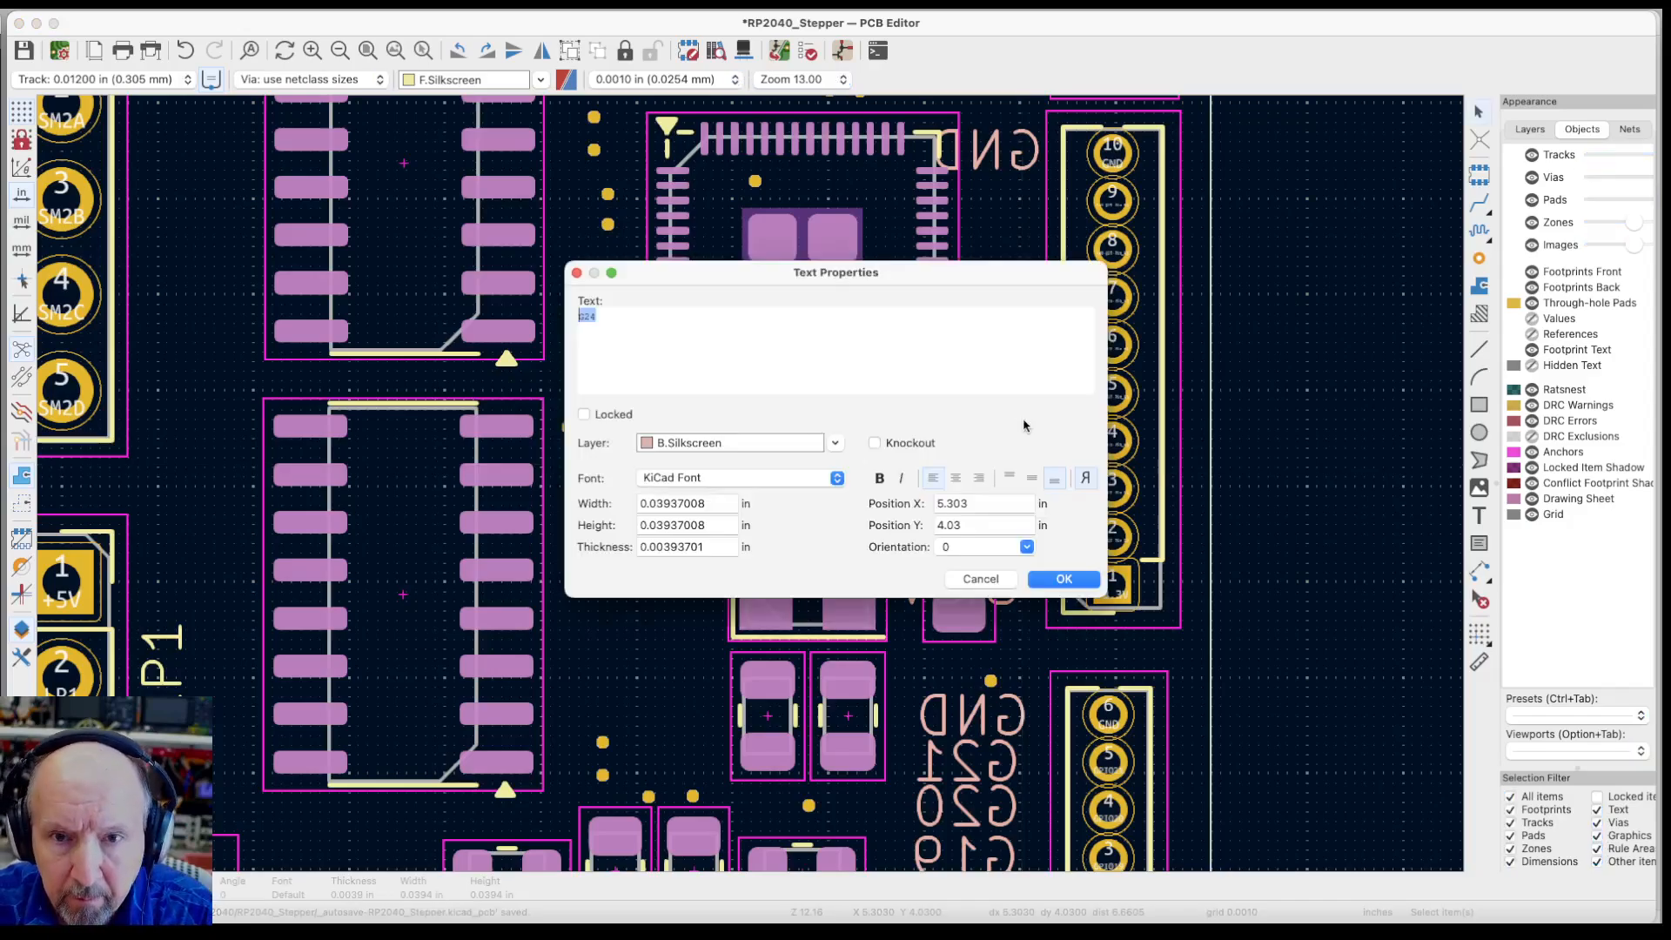
pyautogui.press('Right')
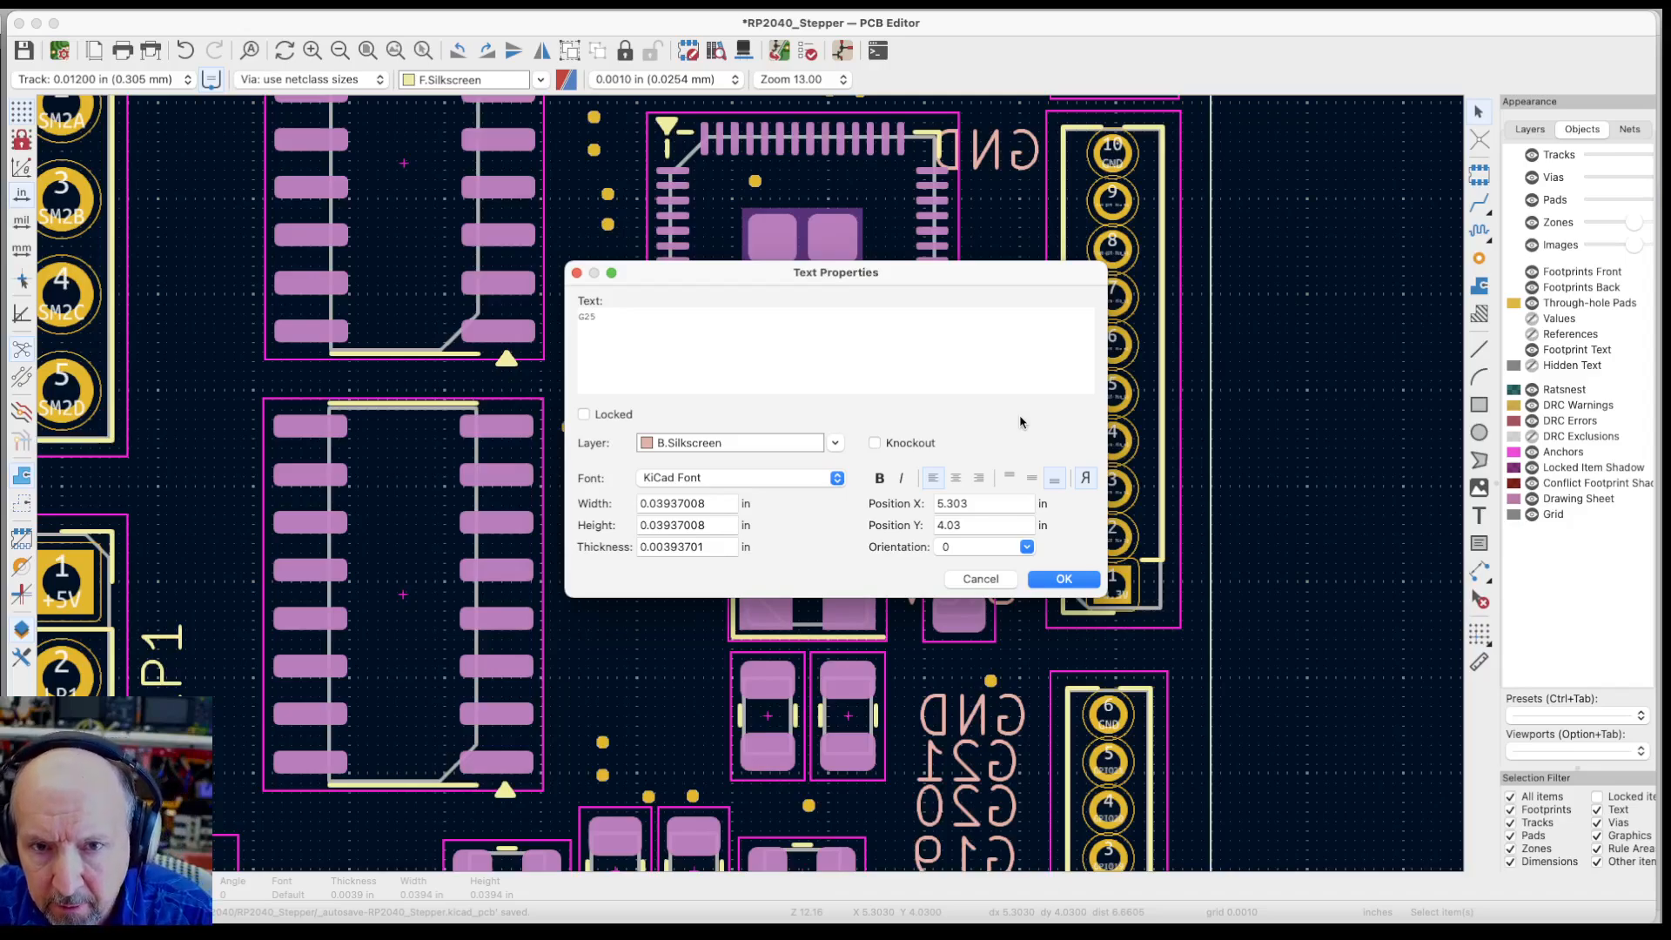
pyautogui.click(1057, 579)
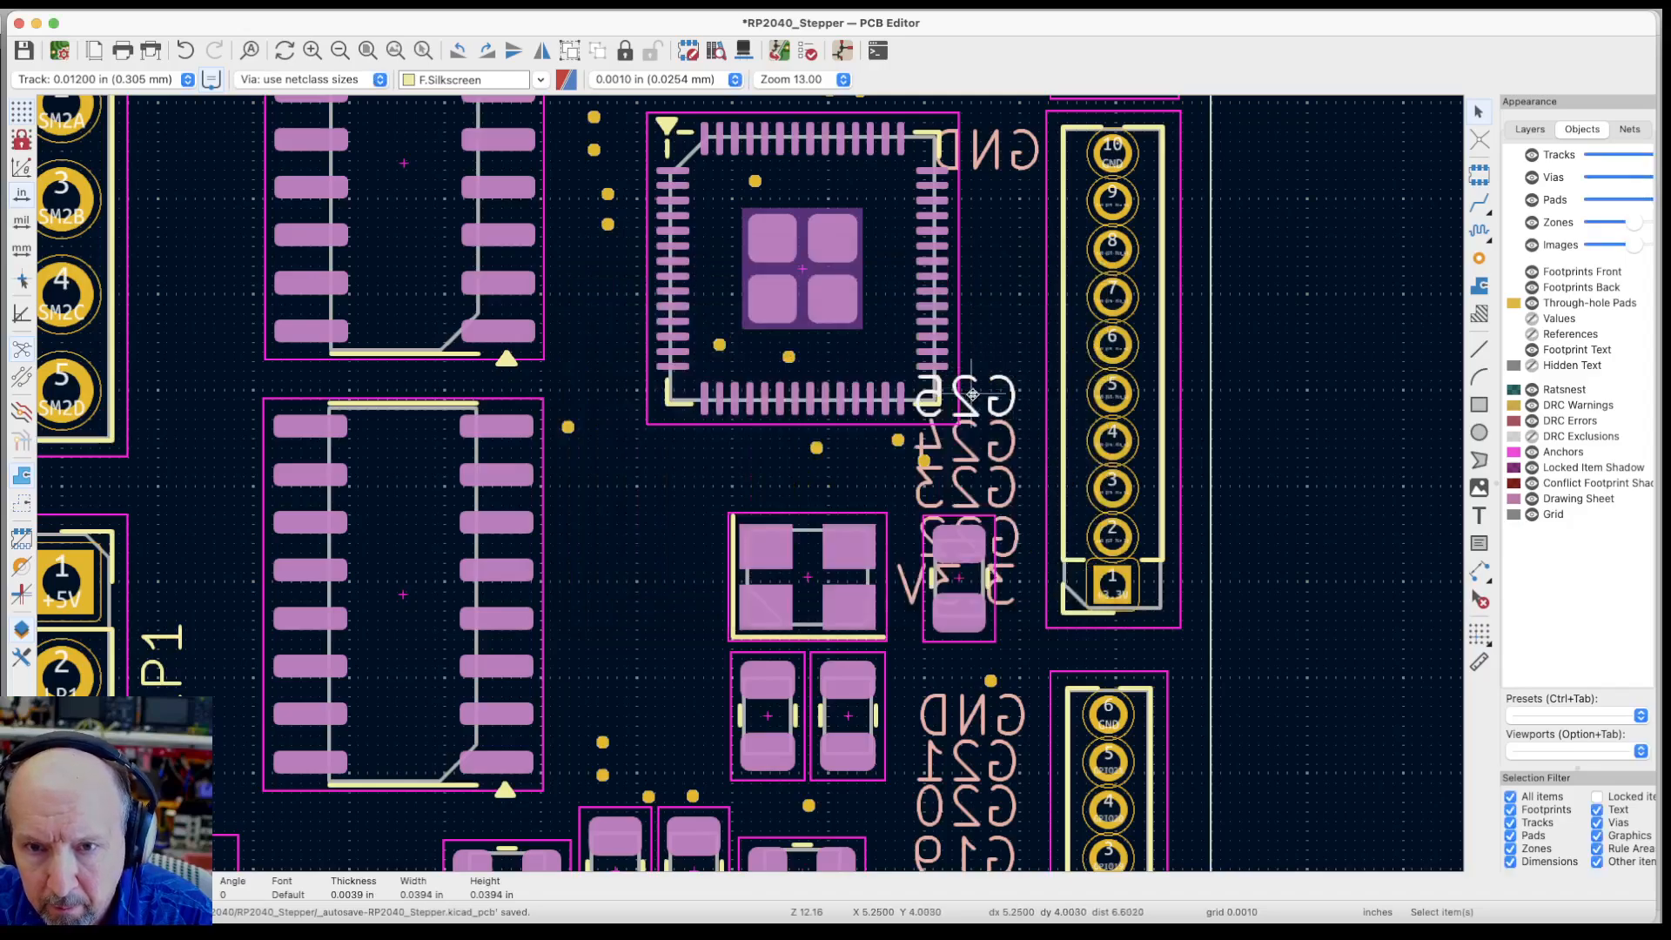
# Duplicate the G25 text beside pin 6 of connector J9 and change the copy to "G26"
pyautogui.hotkey('ctrl', 'd')
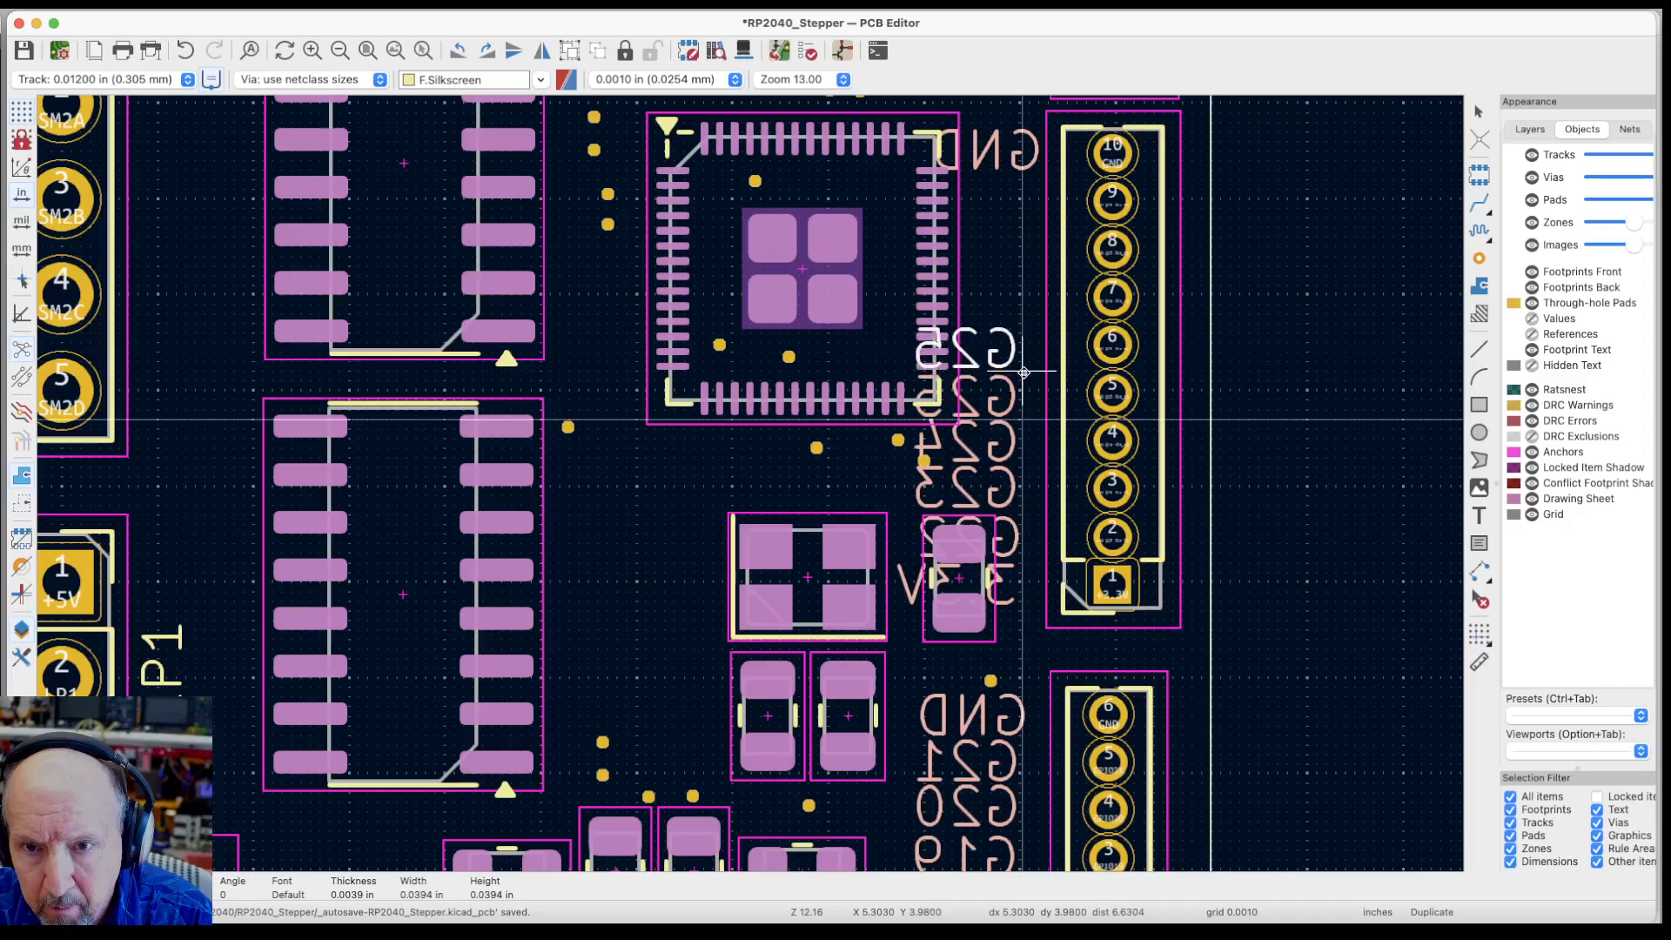
pyautogui.click(1025, 372)
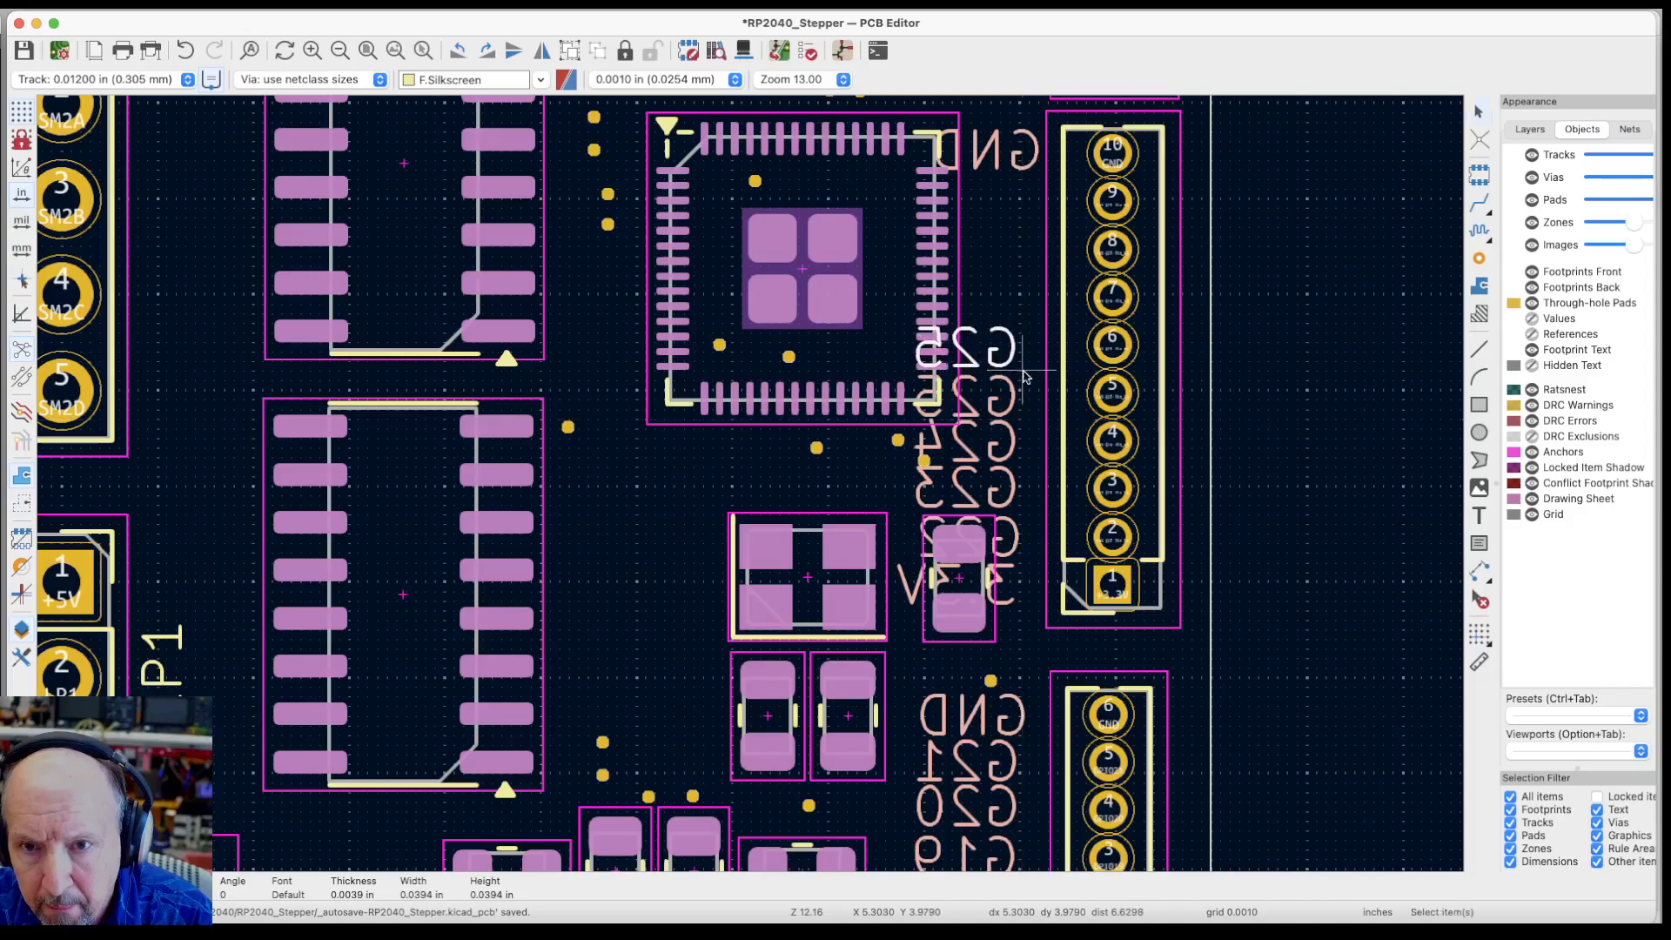
pyautogui.doubleClick(1023, 376)
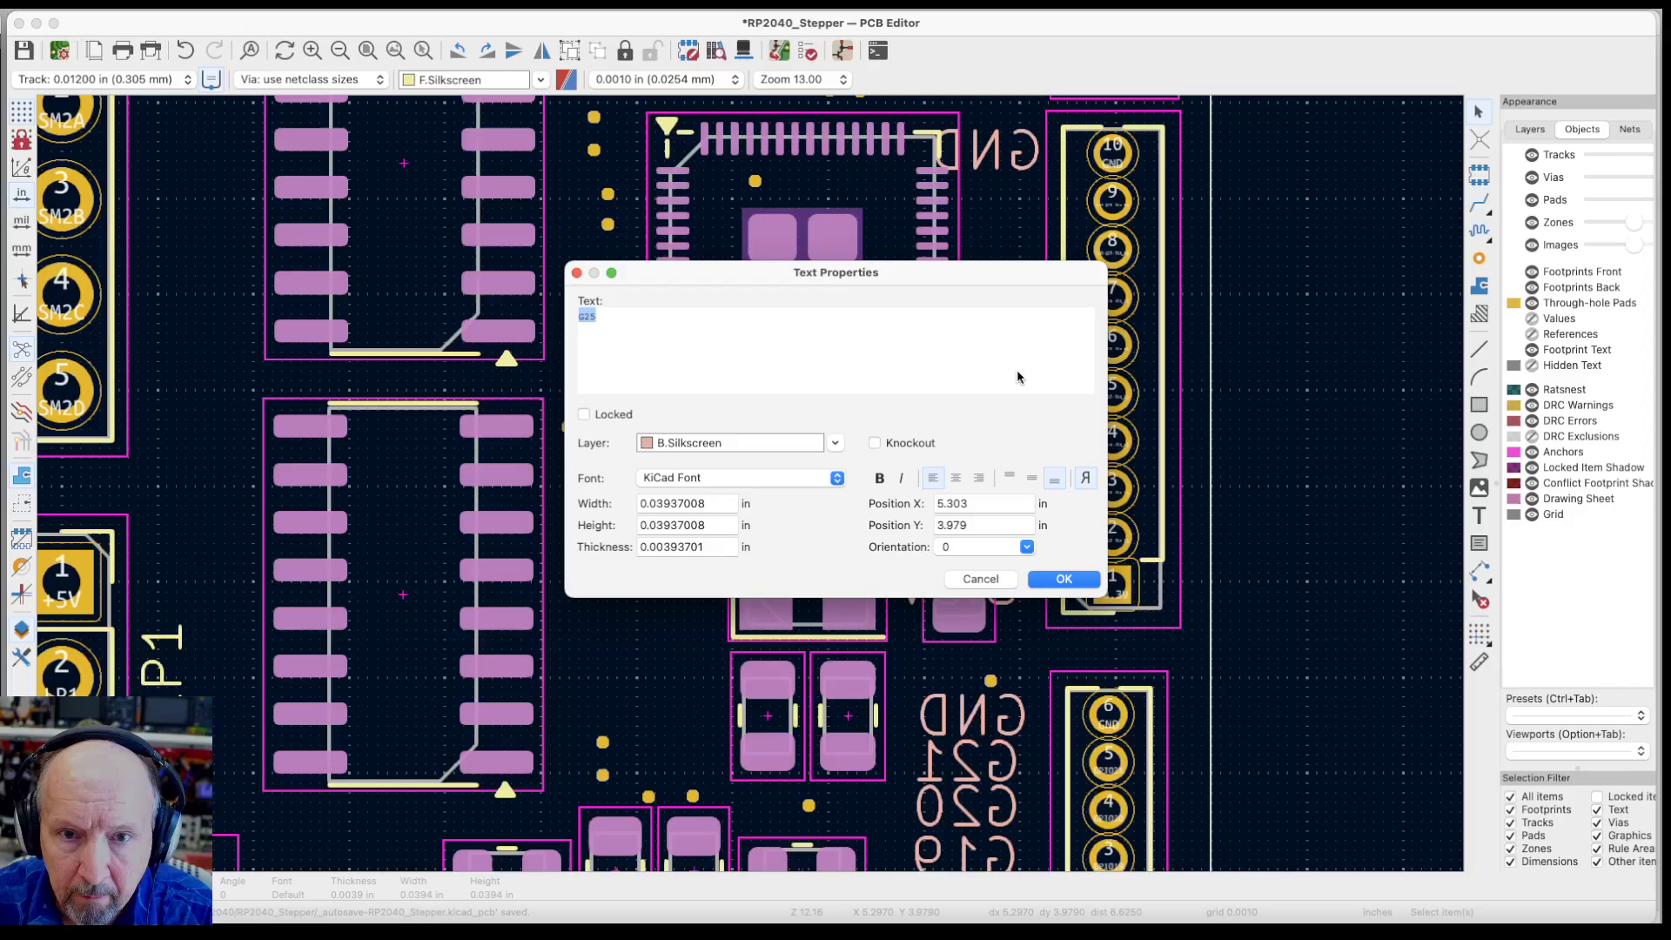
pyautogui.write('G2')
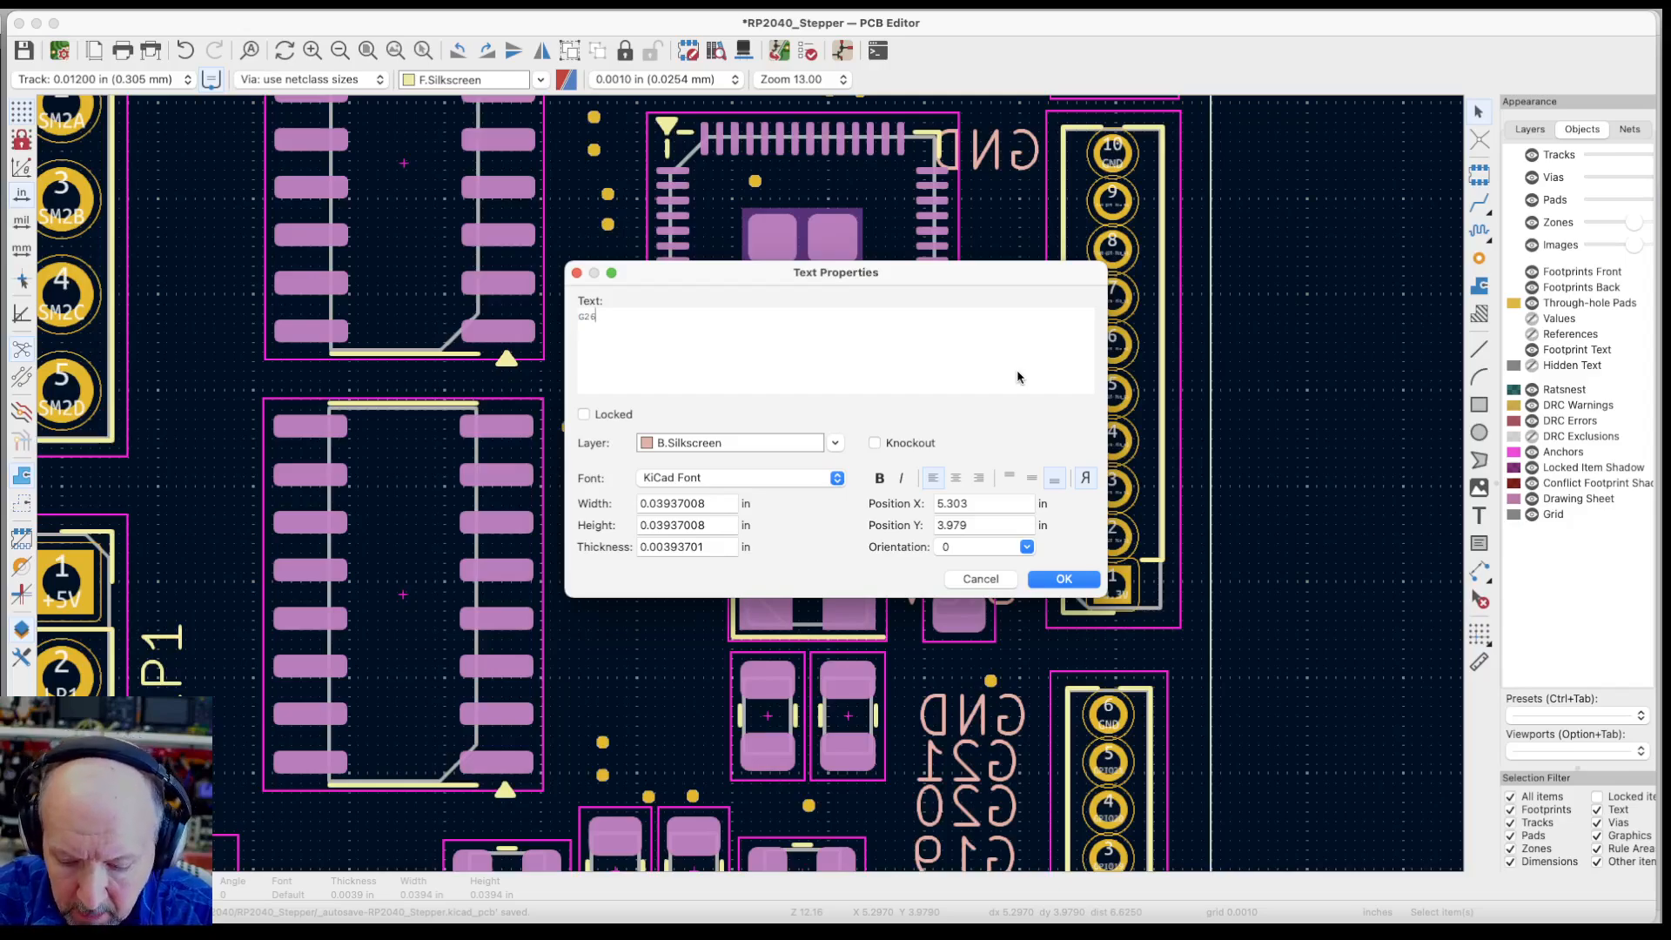
pyautogui.write('6')
pyautogui.click(1061, 579)
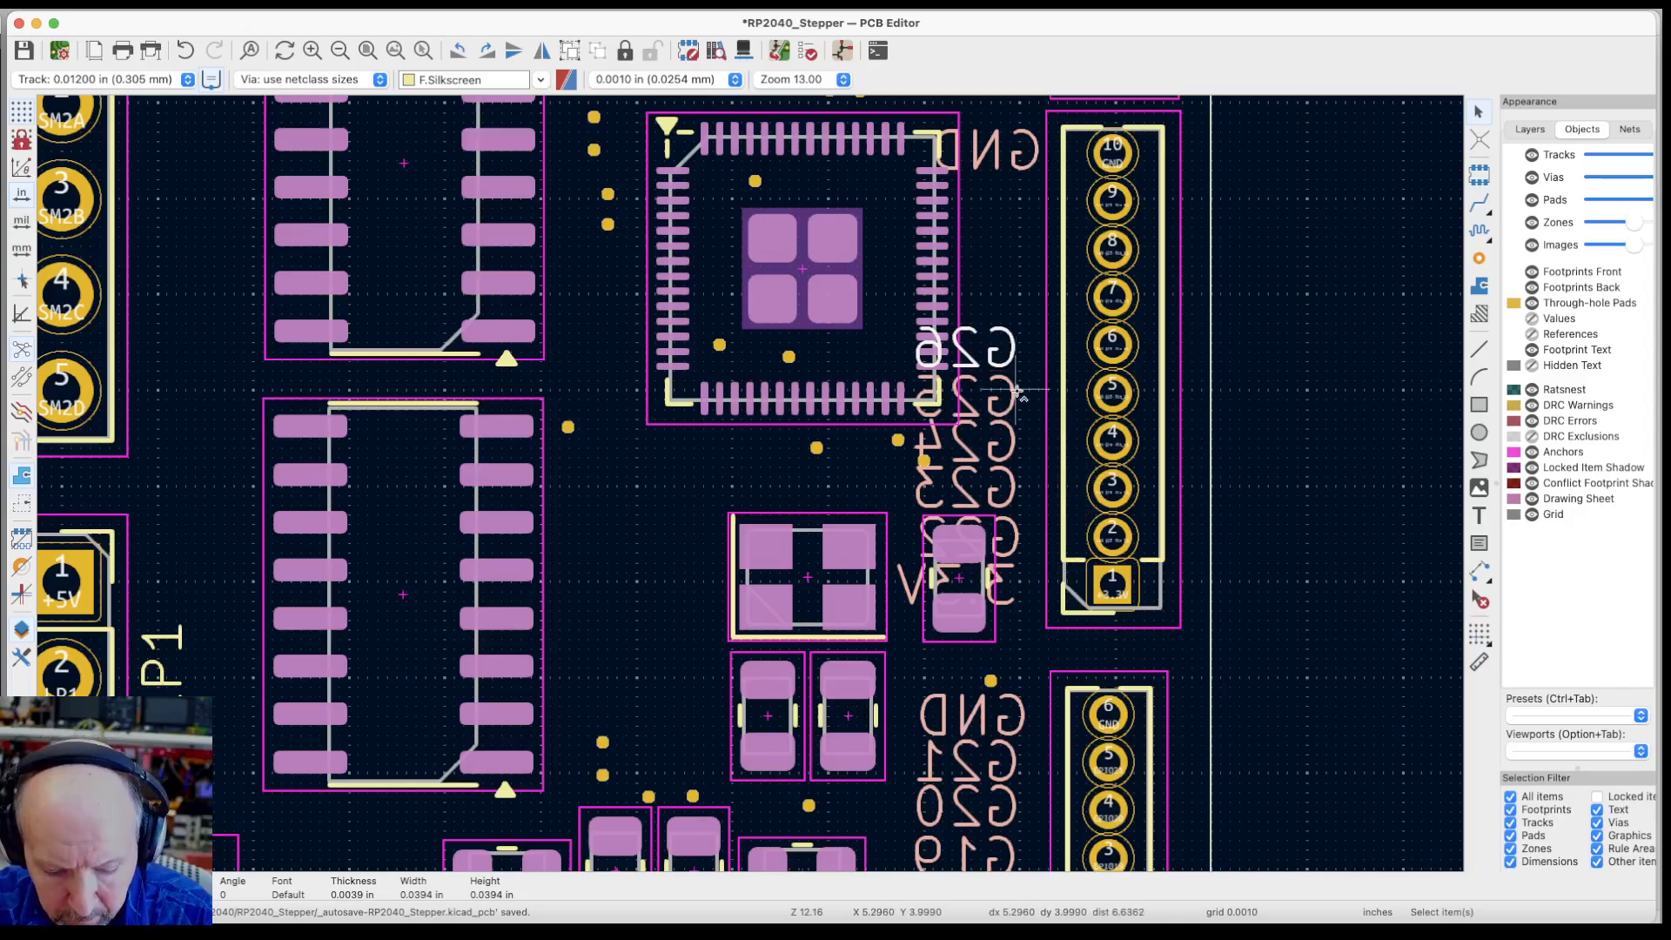
# Duplicate the G26 text beside pin 7 of connector J9 and change the copy to "G27"
pyautogui.hotkey('ctrl', 'd')
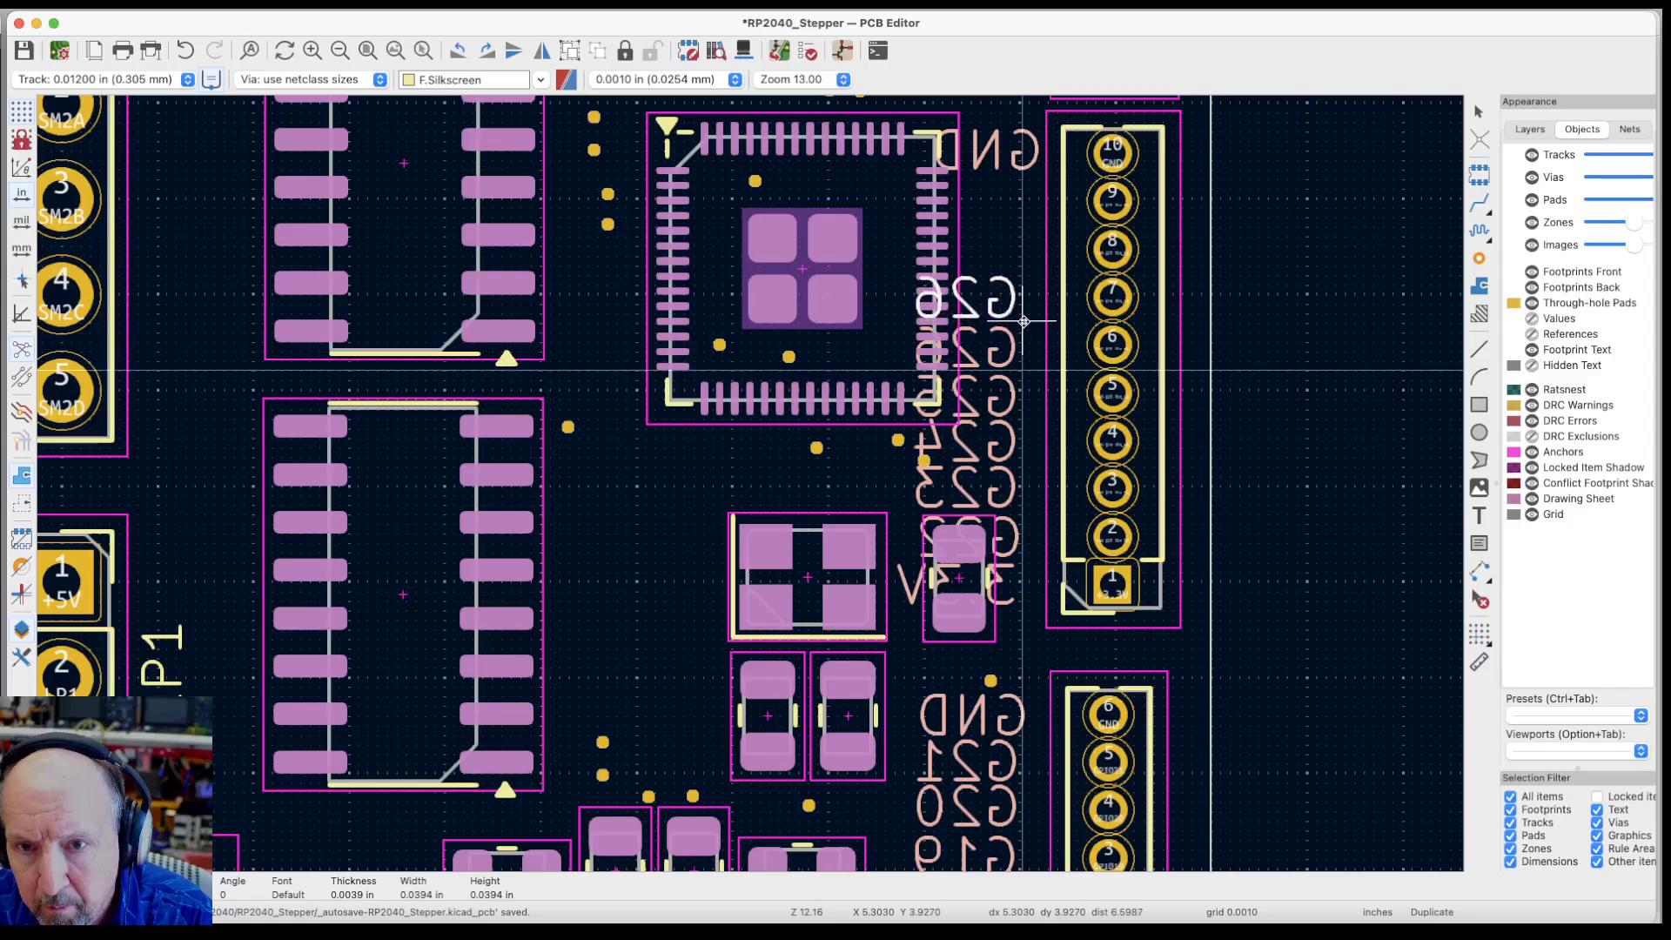
pyautogui.click(1020, 325)
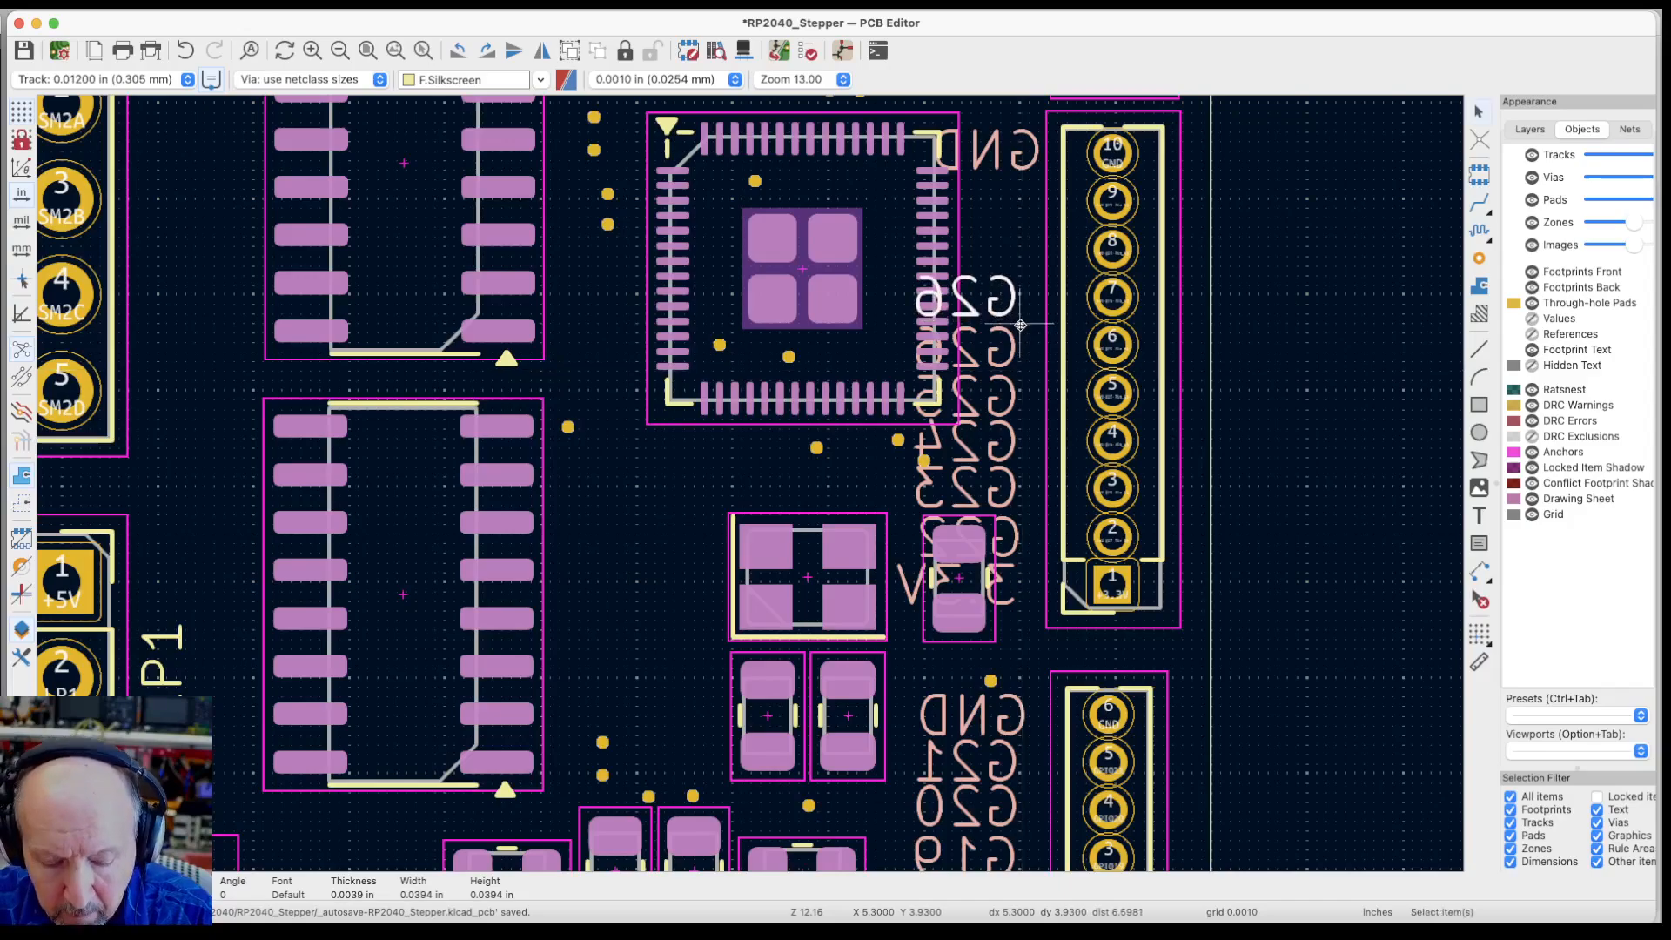
pyautogui.press('e')
pyautogui.click(1020, 330)
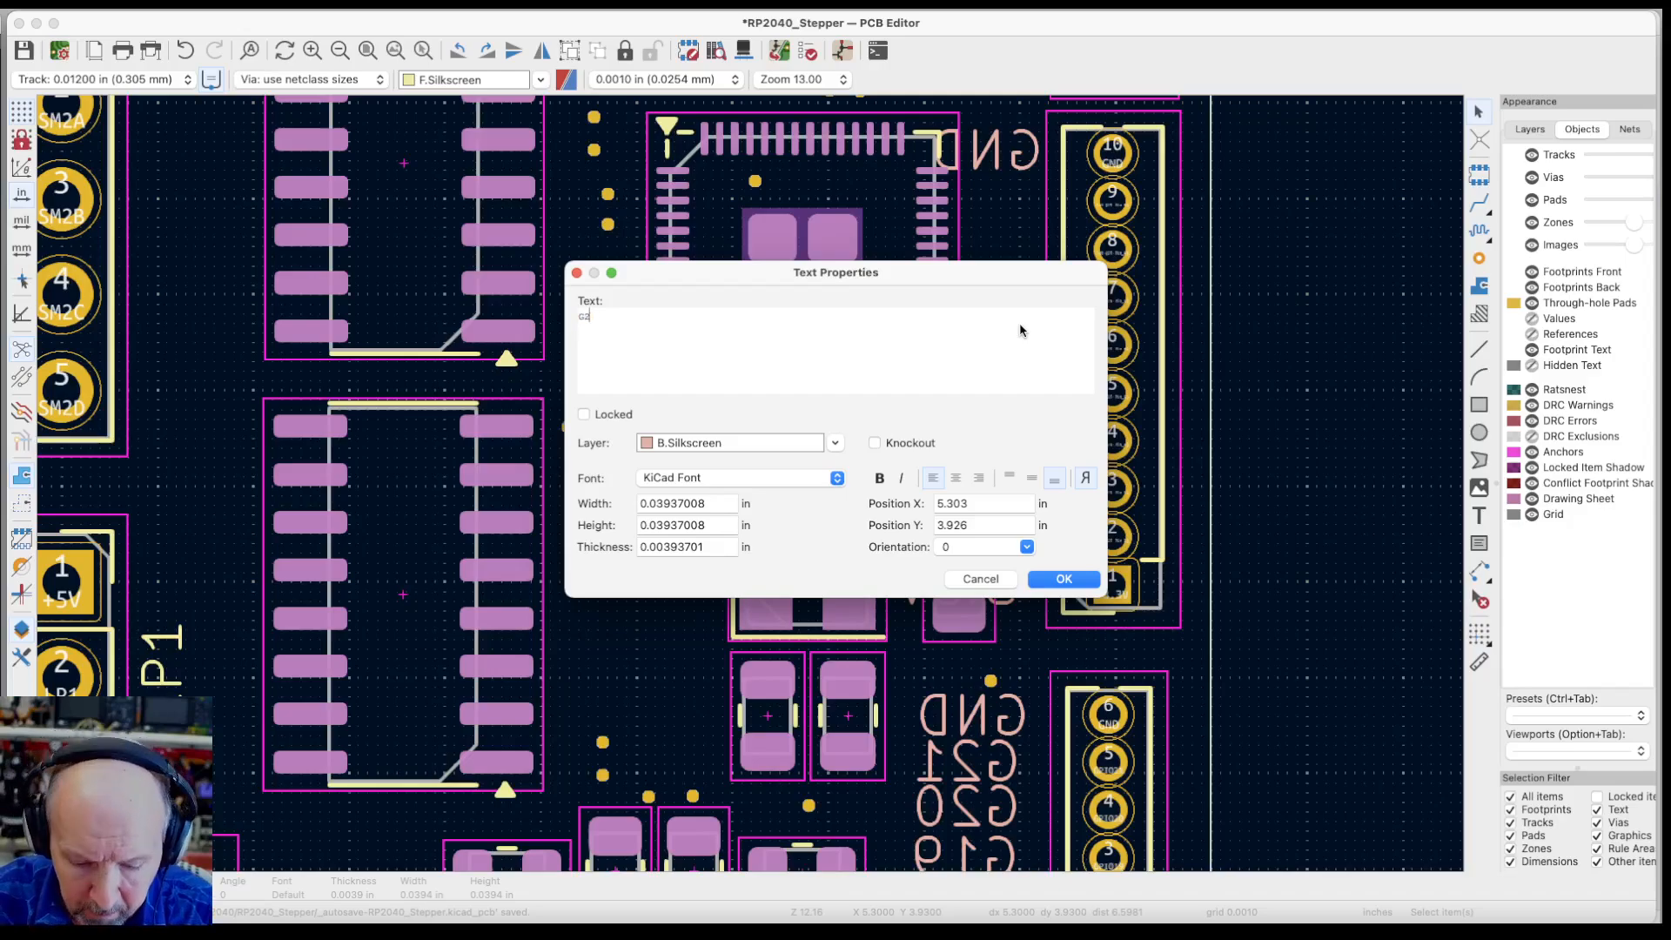
pyautogui.click(1066, 579)
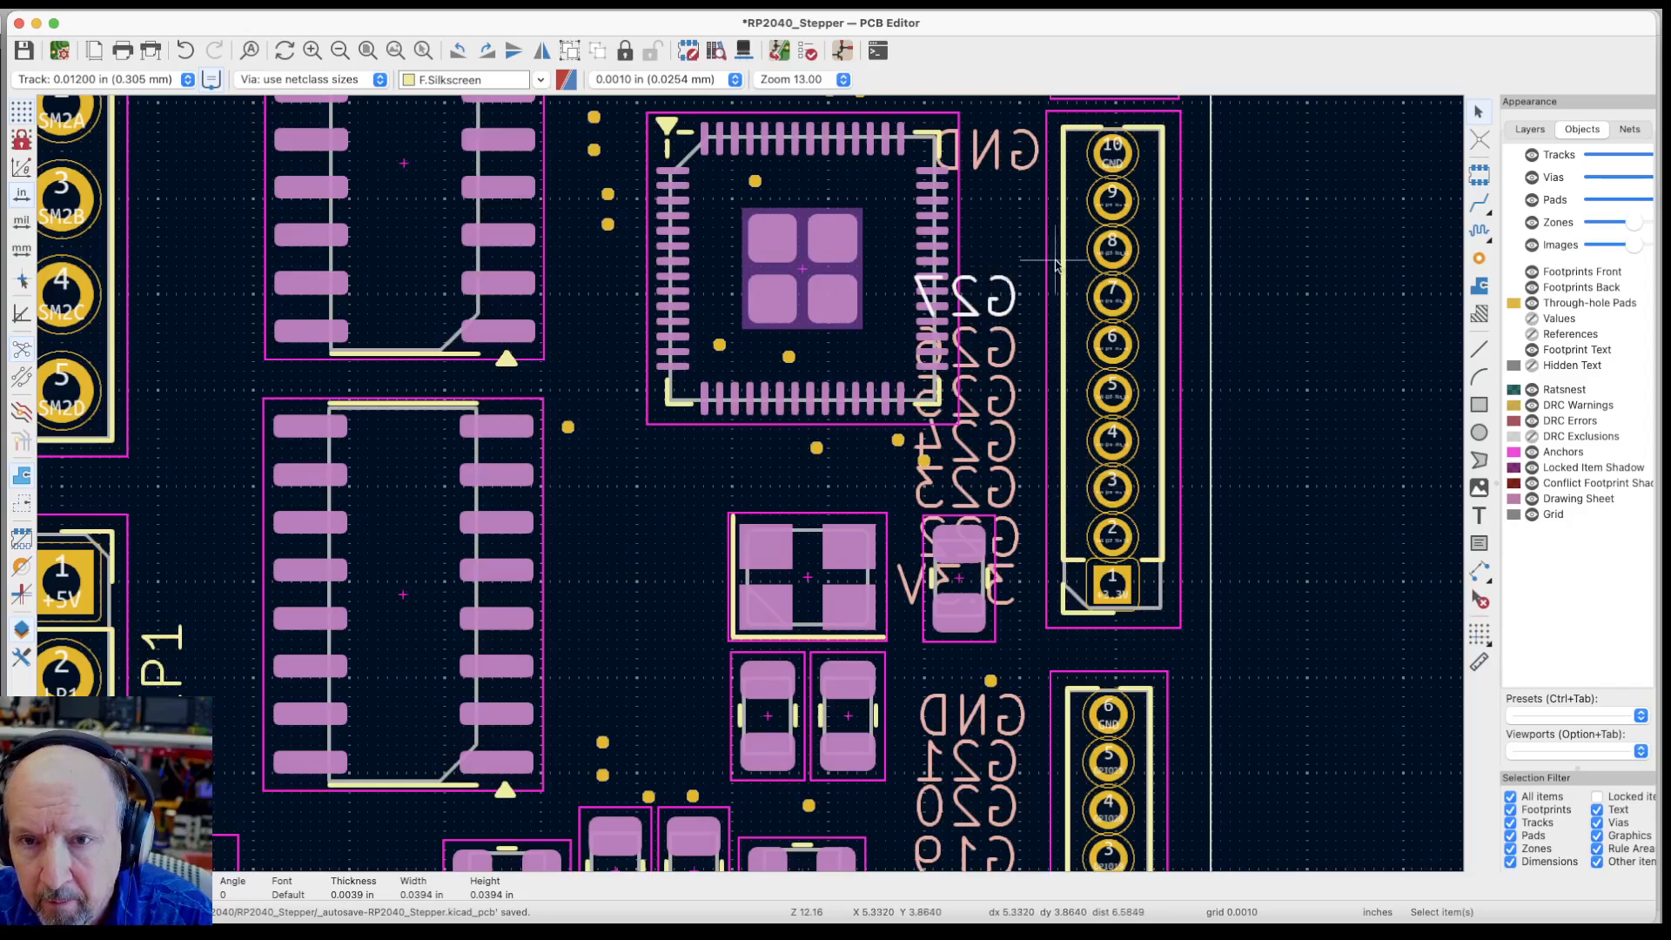
# Duplicate the G27 text beside pin 8 of connector J9 and change the copy to "G28"
pyautogui.hotkey('ctrl', 'd')
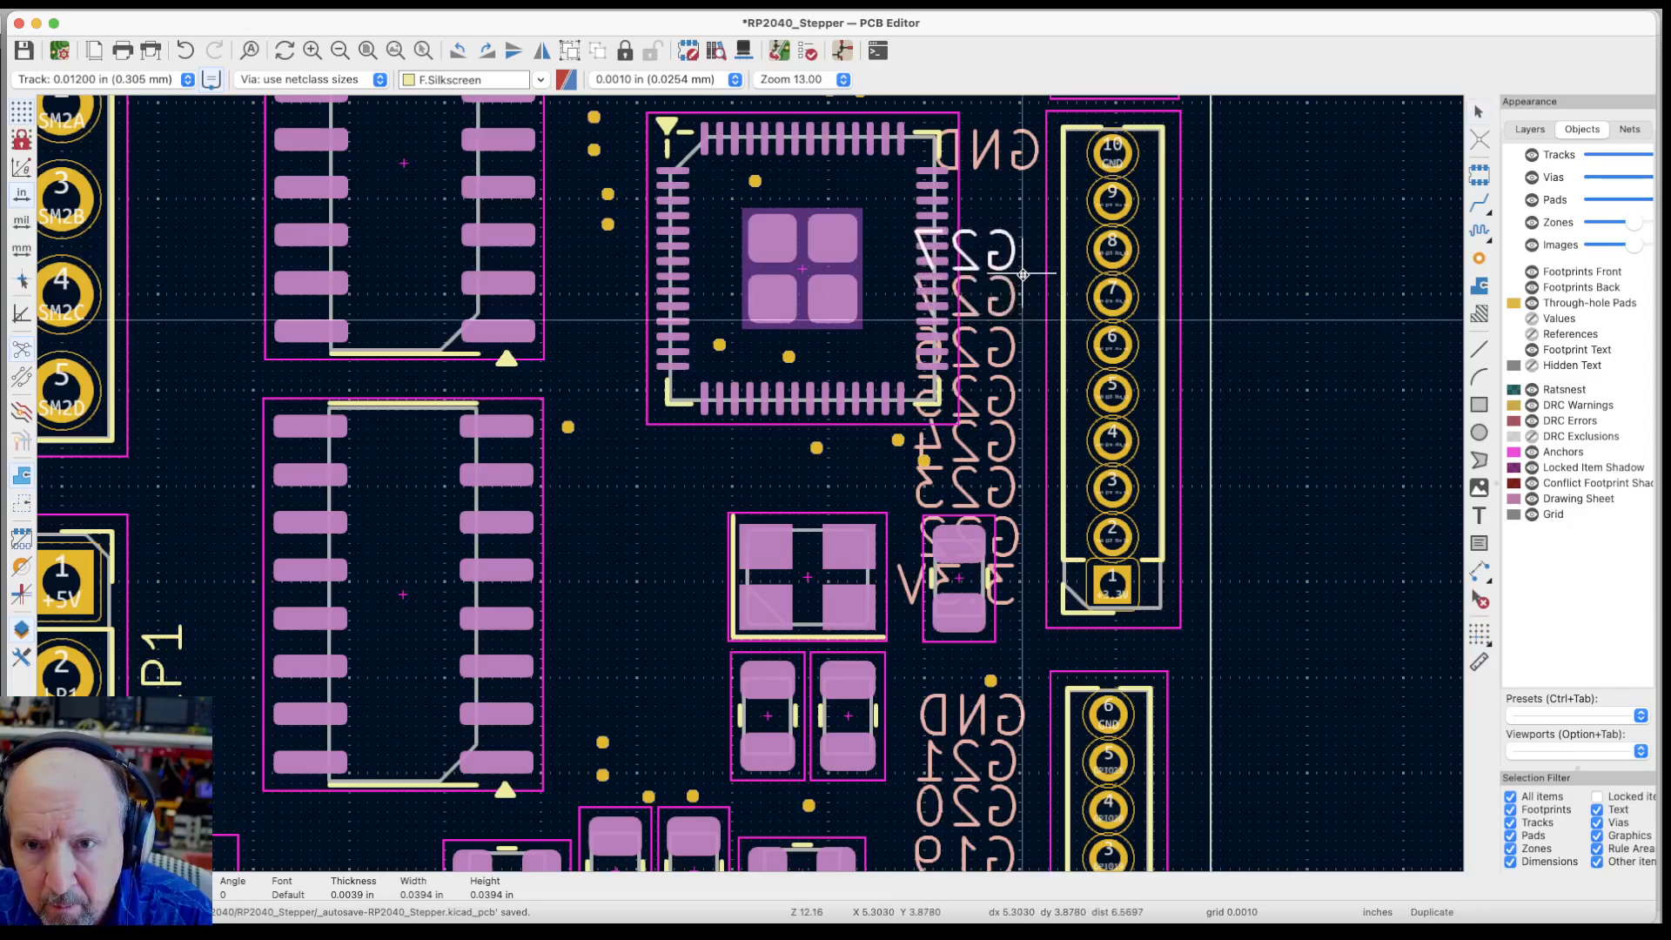
pyautogui.click(1020, 273)
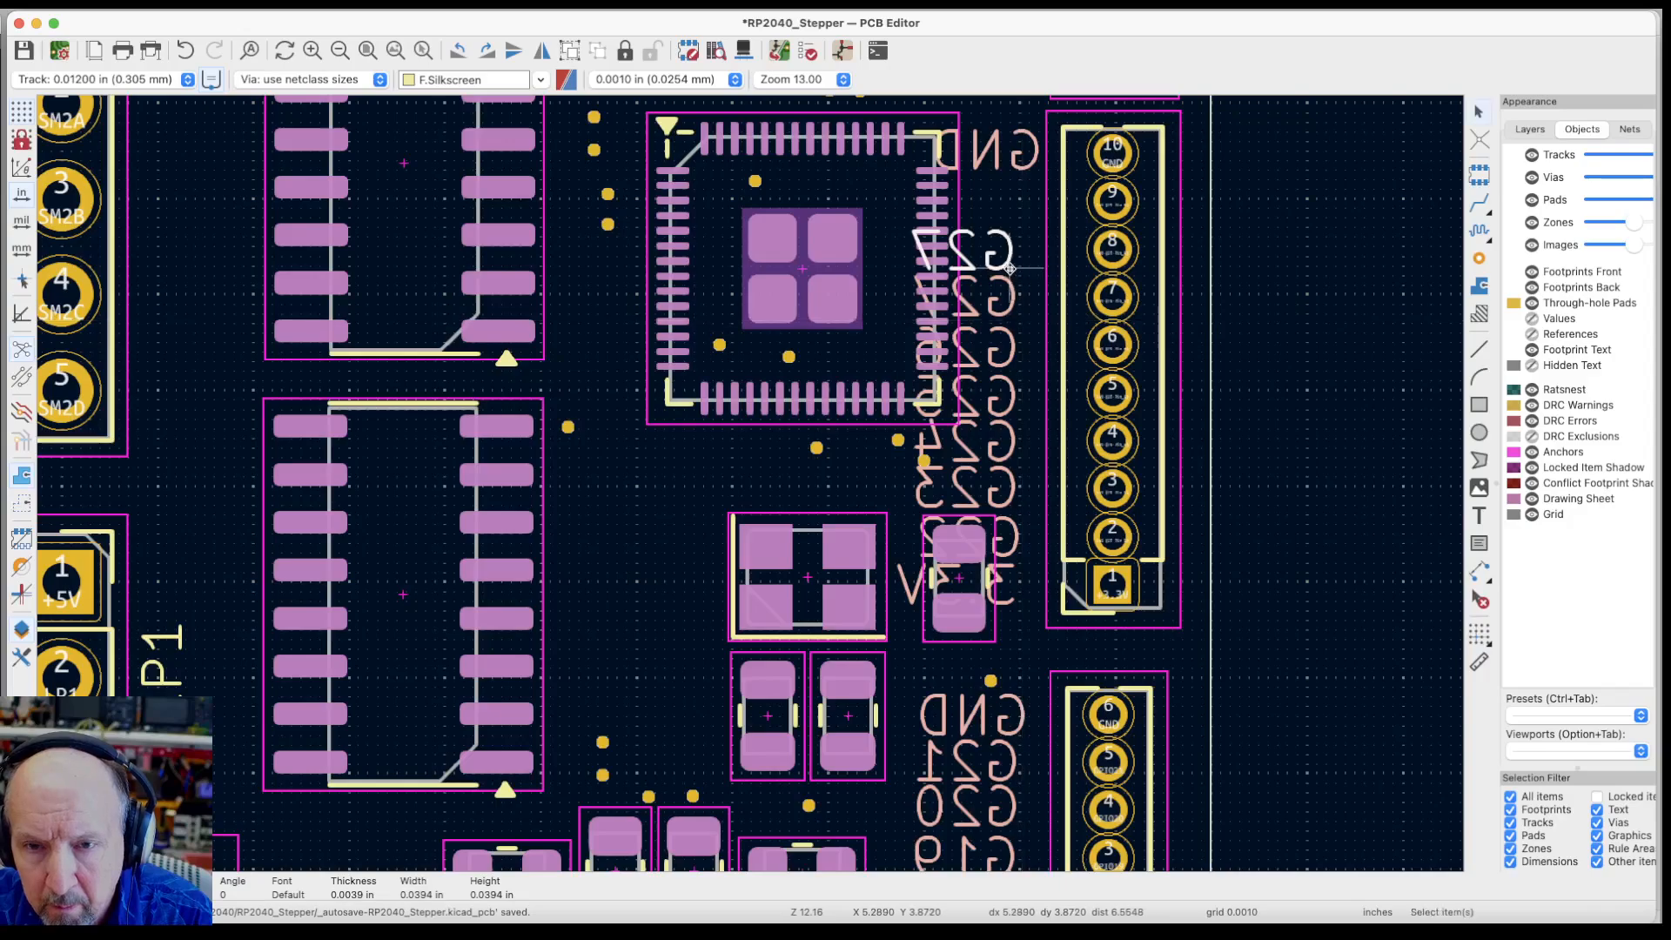
pyautogui.doubleClick(1005, 269)
pyautogui.write('G28')
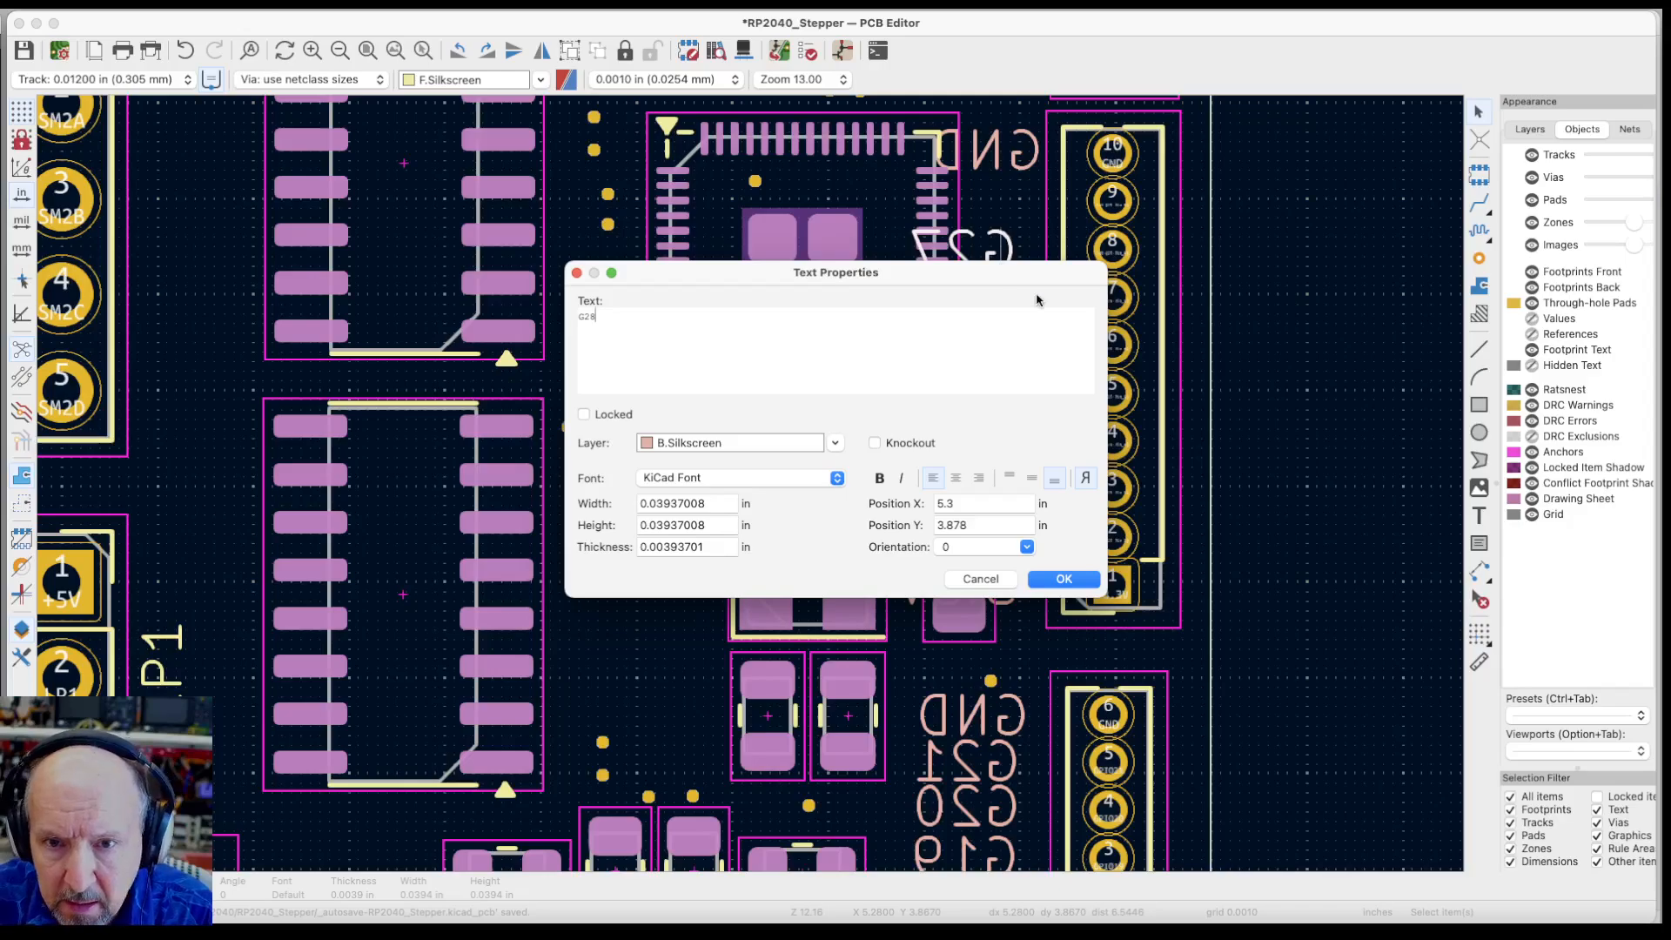
pyautogui.click(1064, 579)
# Duplicate the G28 text beside pin 9 of connector J9, change the copy to "G29", and check J9's pin names against the schematic
pyautogui.hotkey('ctrl', 'd')
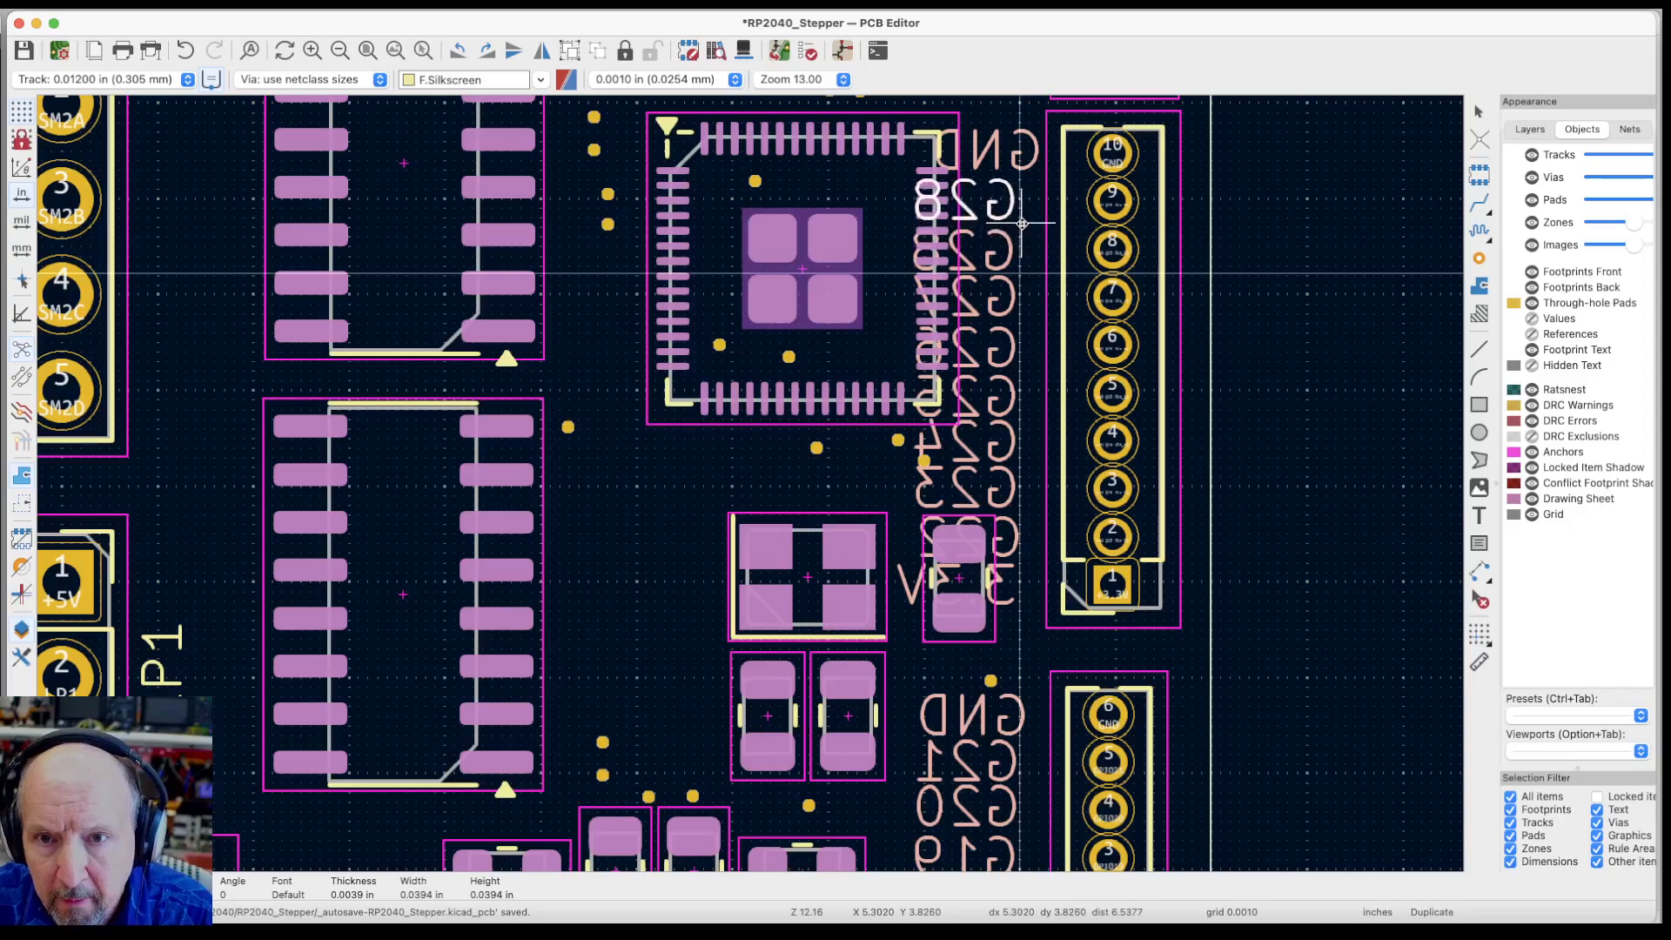
pyautogui.click(999, 210)
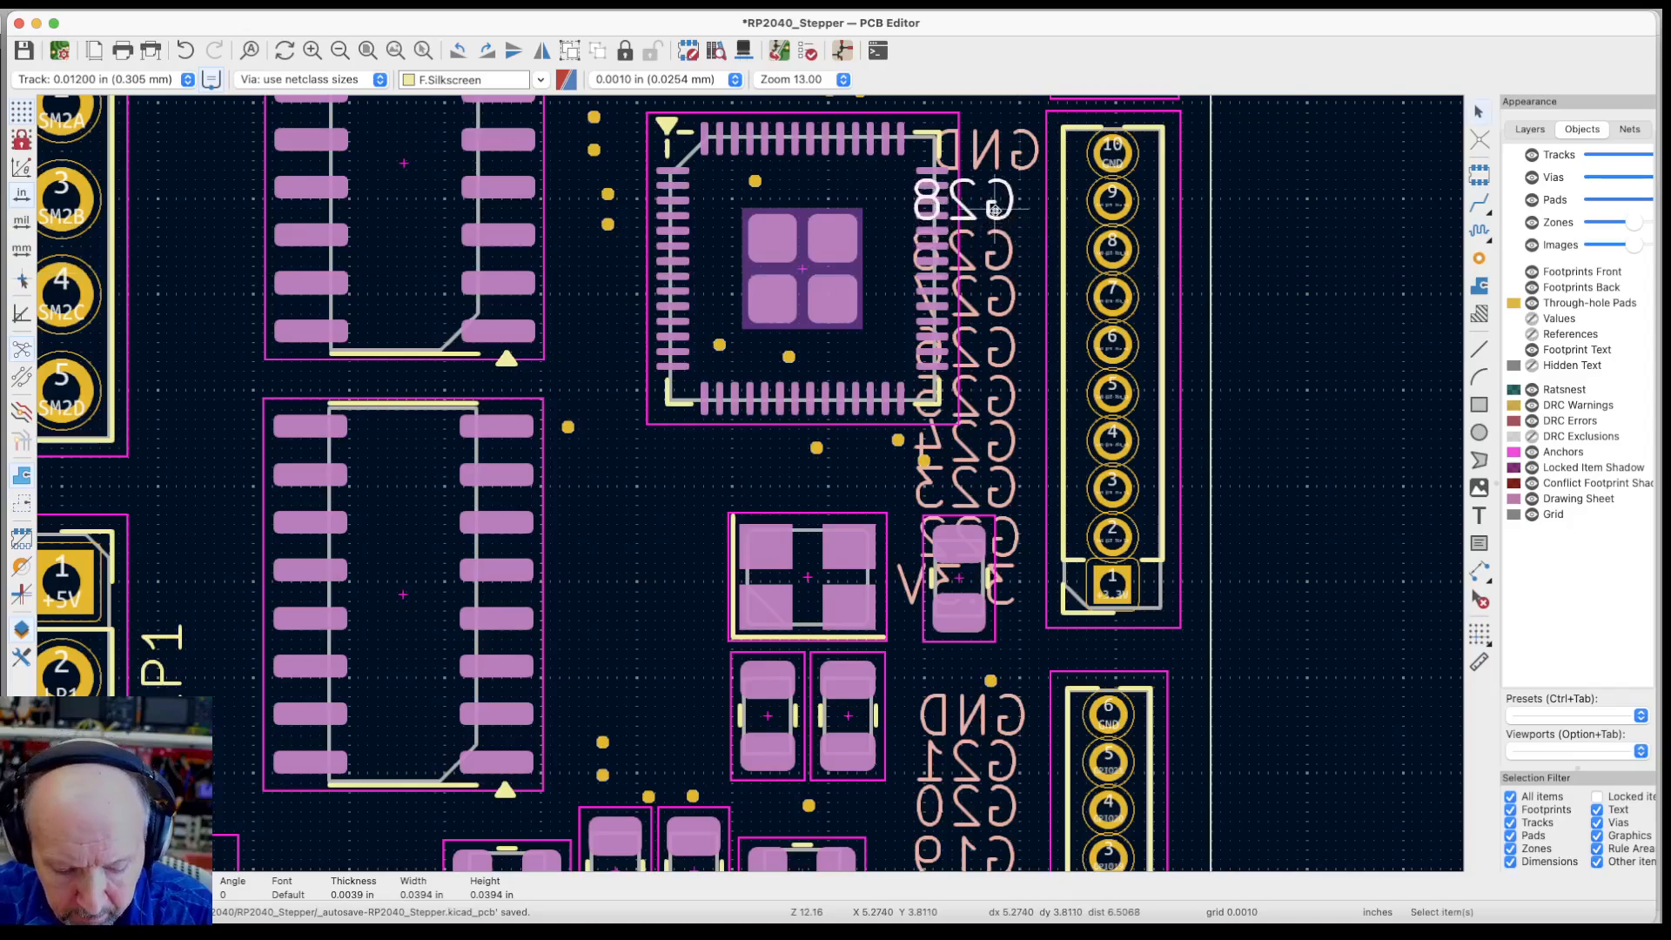
pyautogui.doubleClick(998, 212)
pyautogui.press('Right')
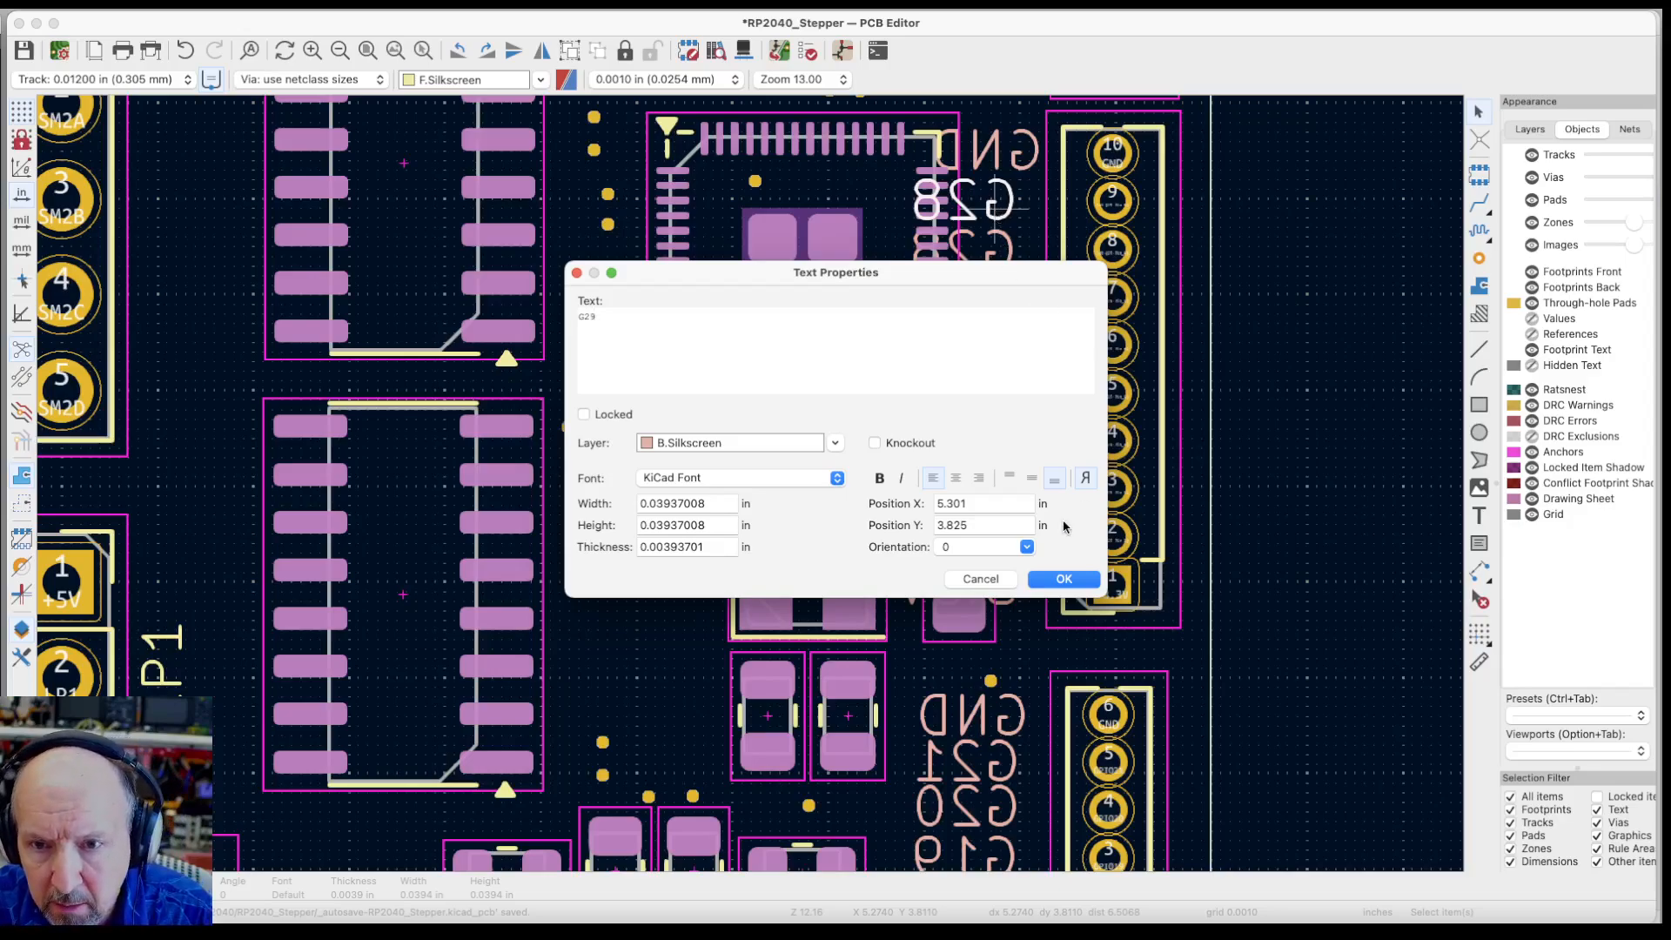
pyautogui.click(1063, 579)
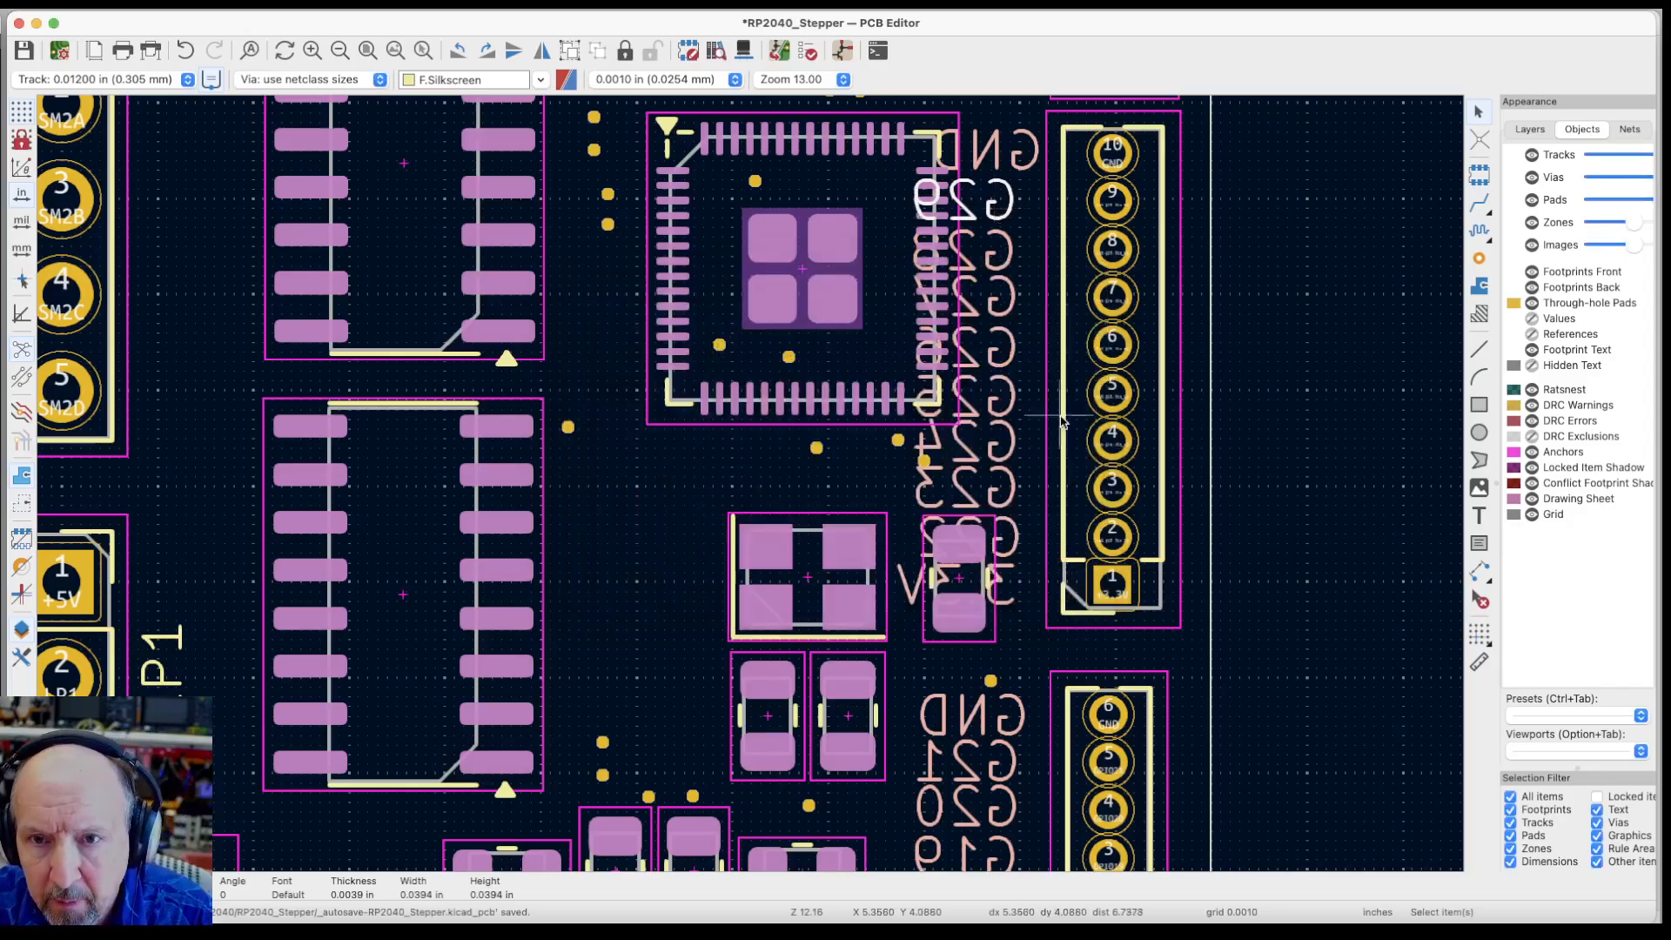
pyautogui.click(845, 52)
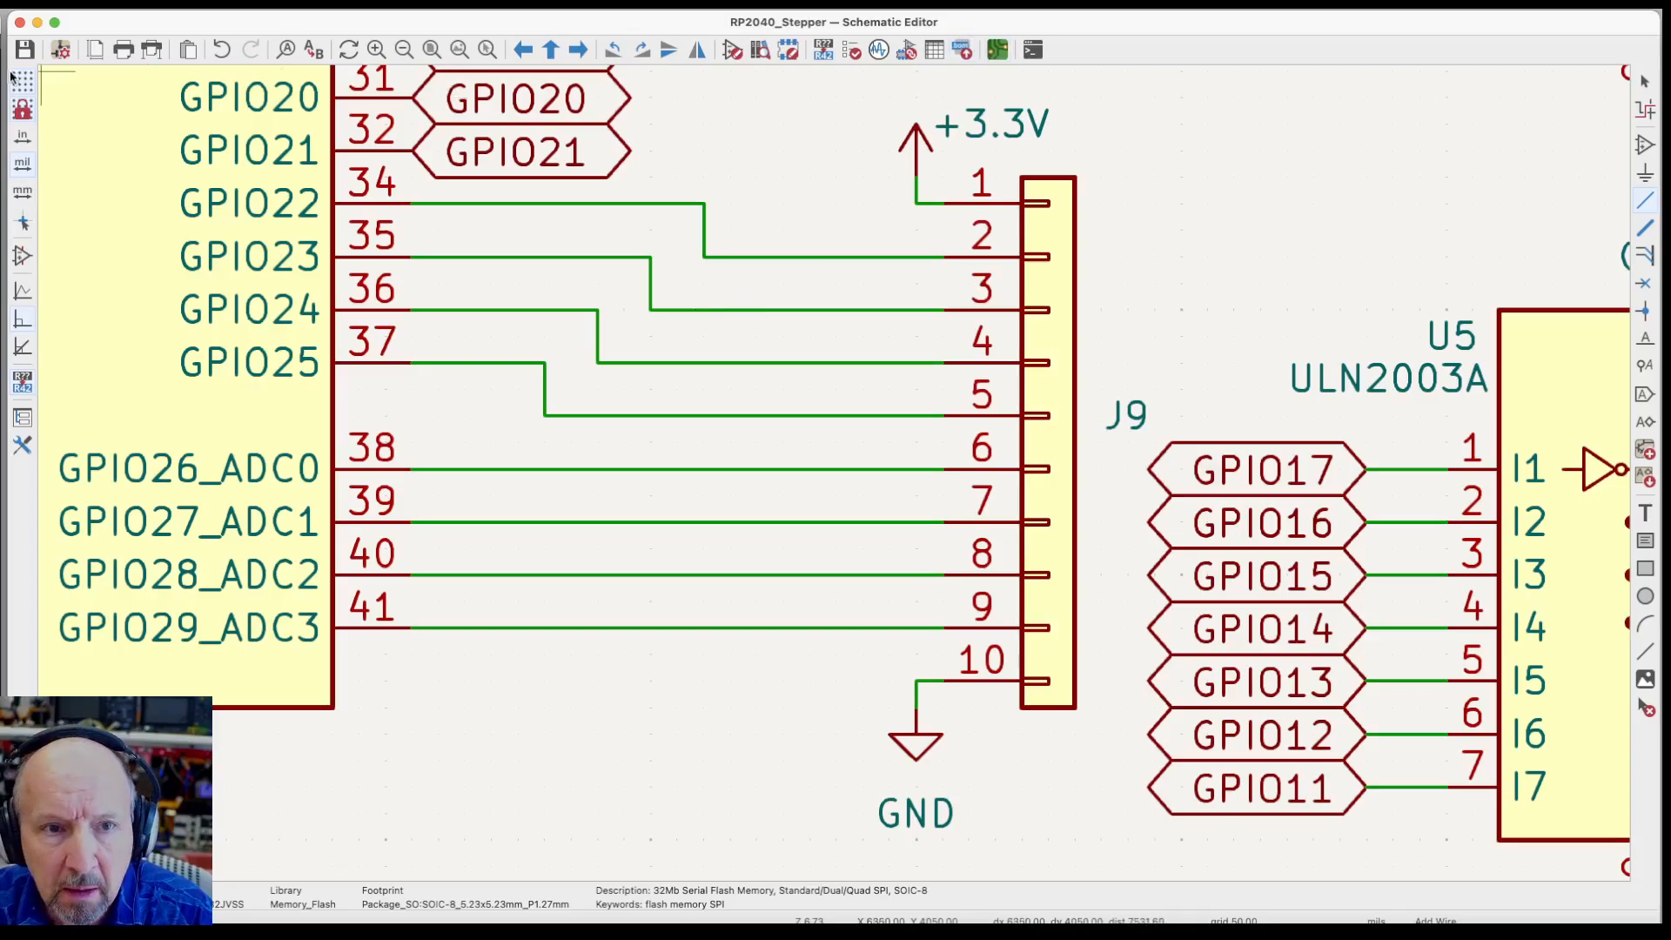
pyautogui.click(996, 52)
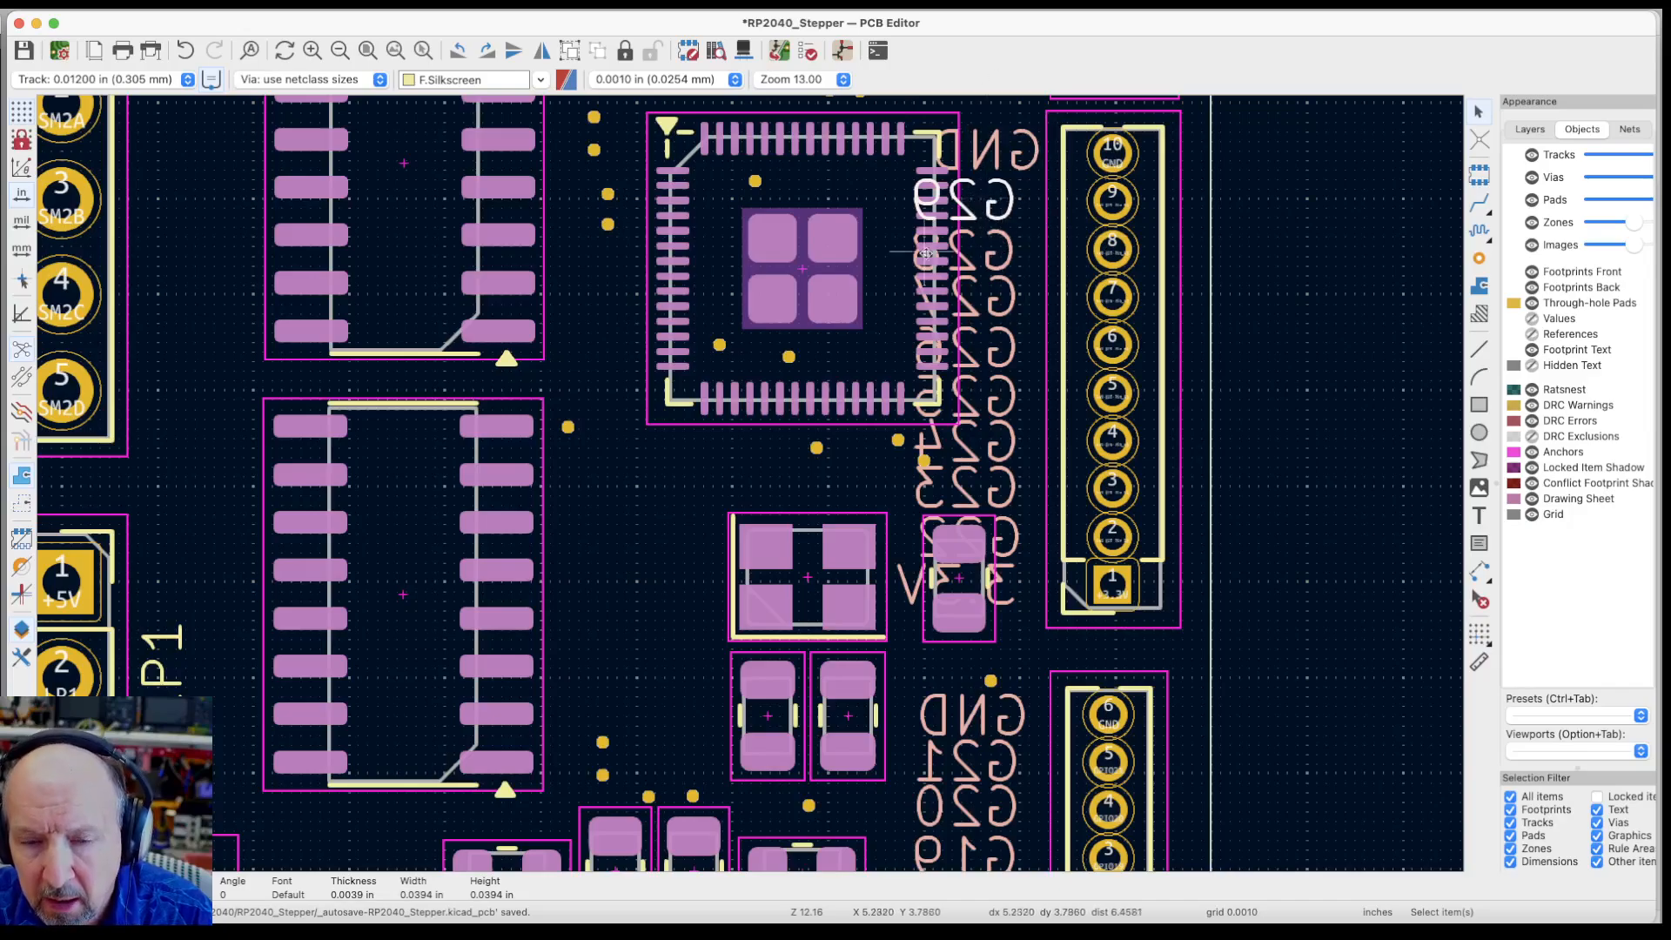
# Add a front silkscreen text with the designer's first name and "06/2024" in the board's upper-right corner
pyautogui.scroll(-5, 877, 490)
pyautogui.scroll(-2, 877, 490)
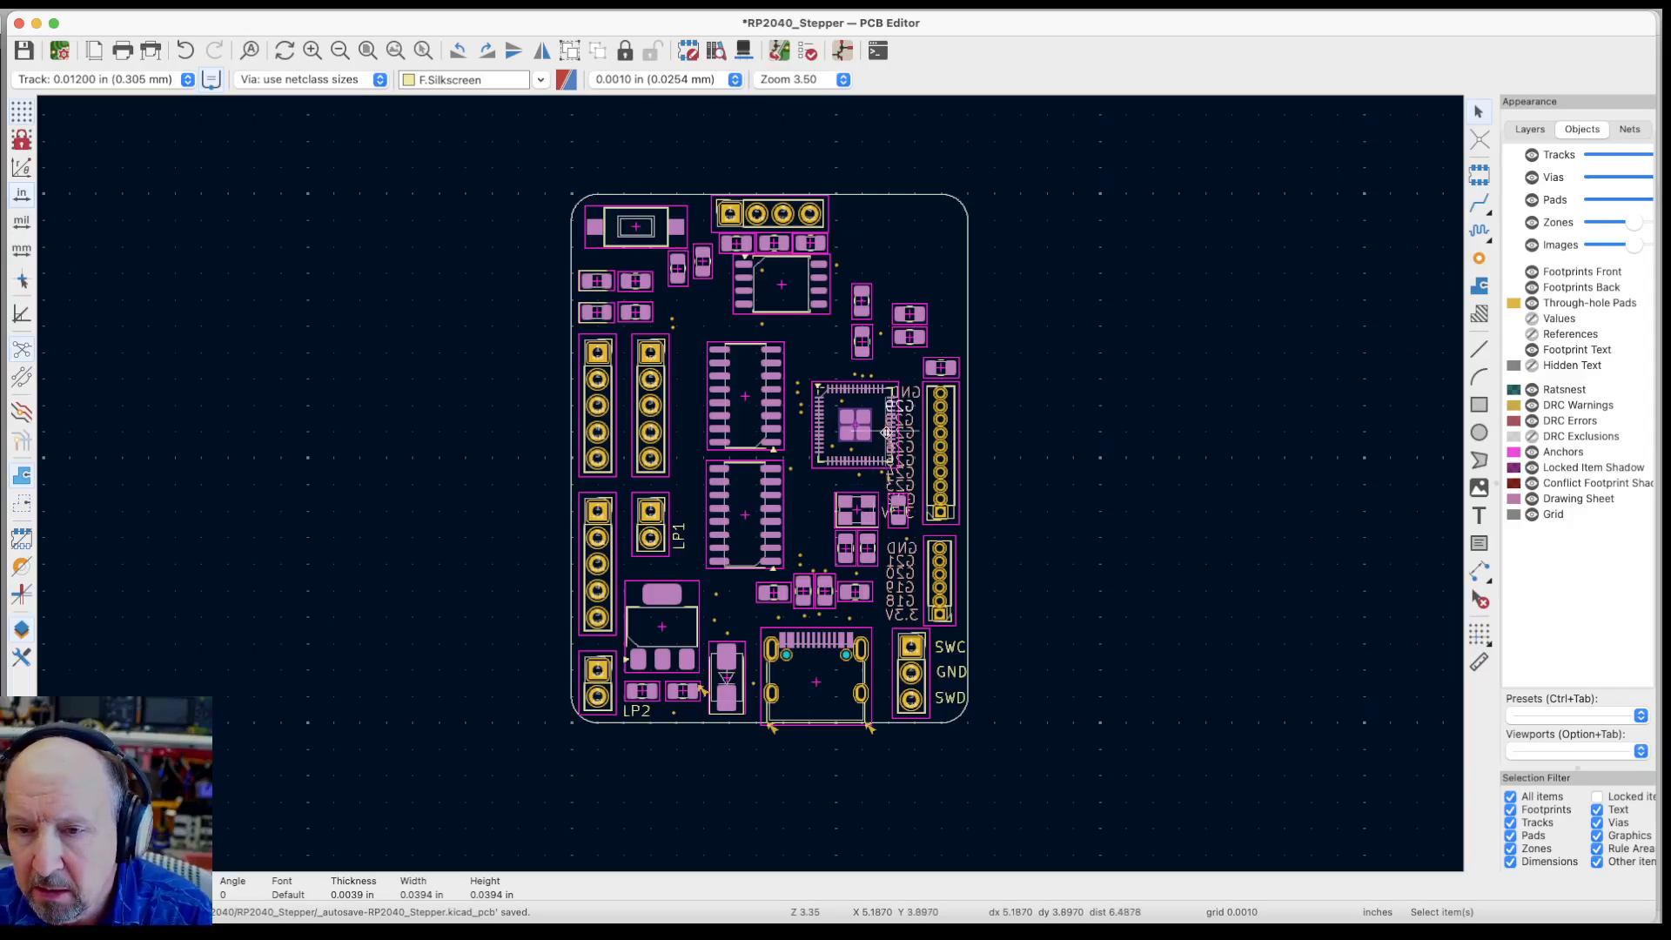
pyautogui.click(1482, 520)
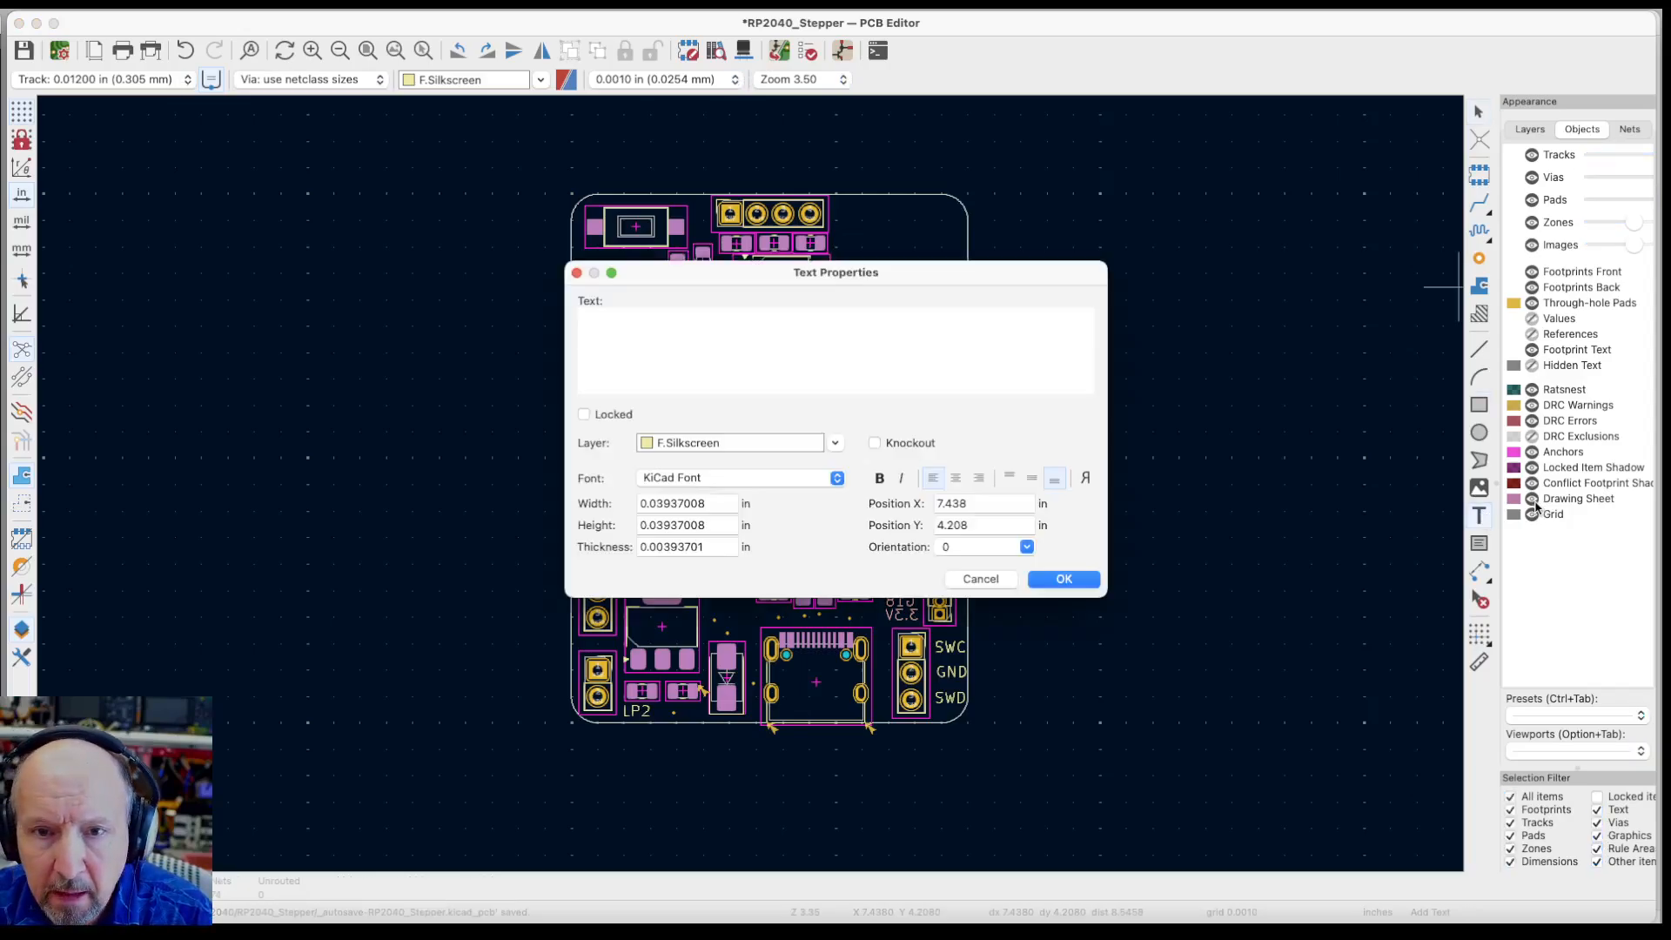
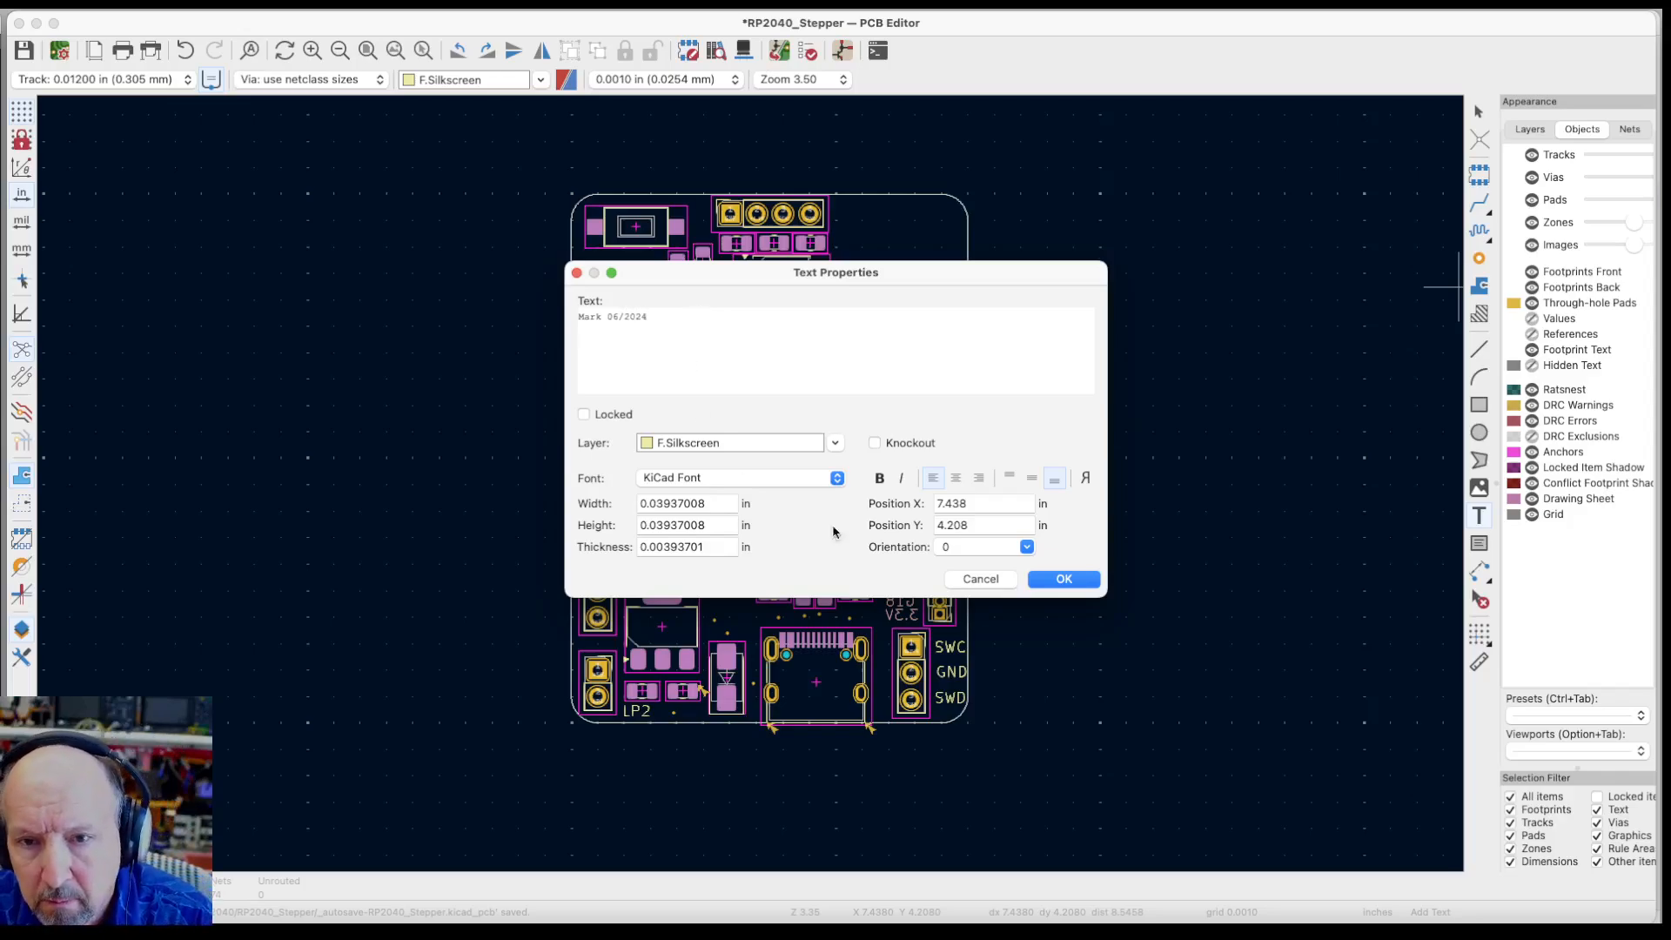
pyautogui.click(1064, 578)
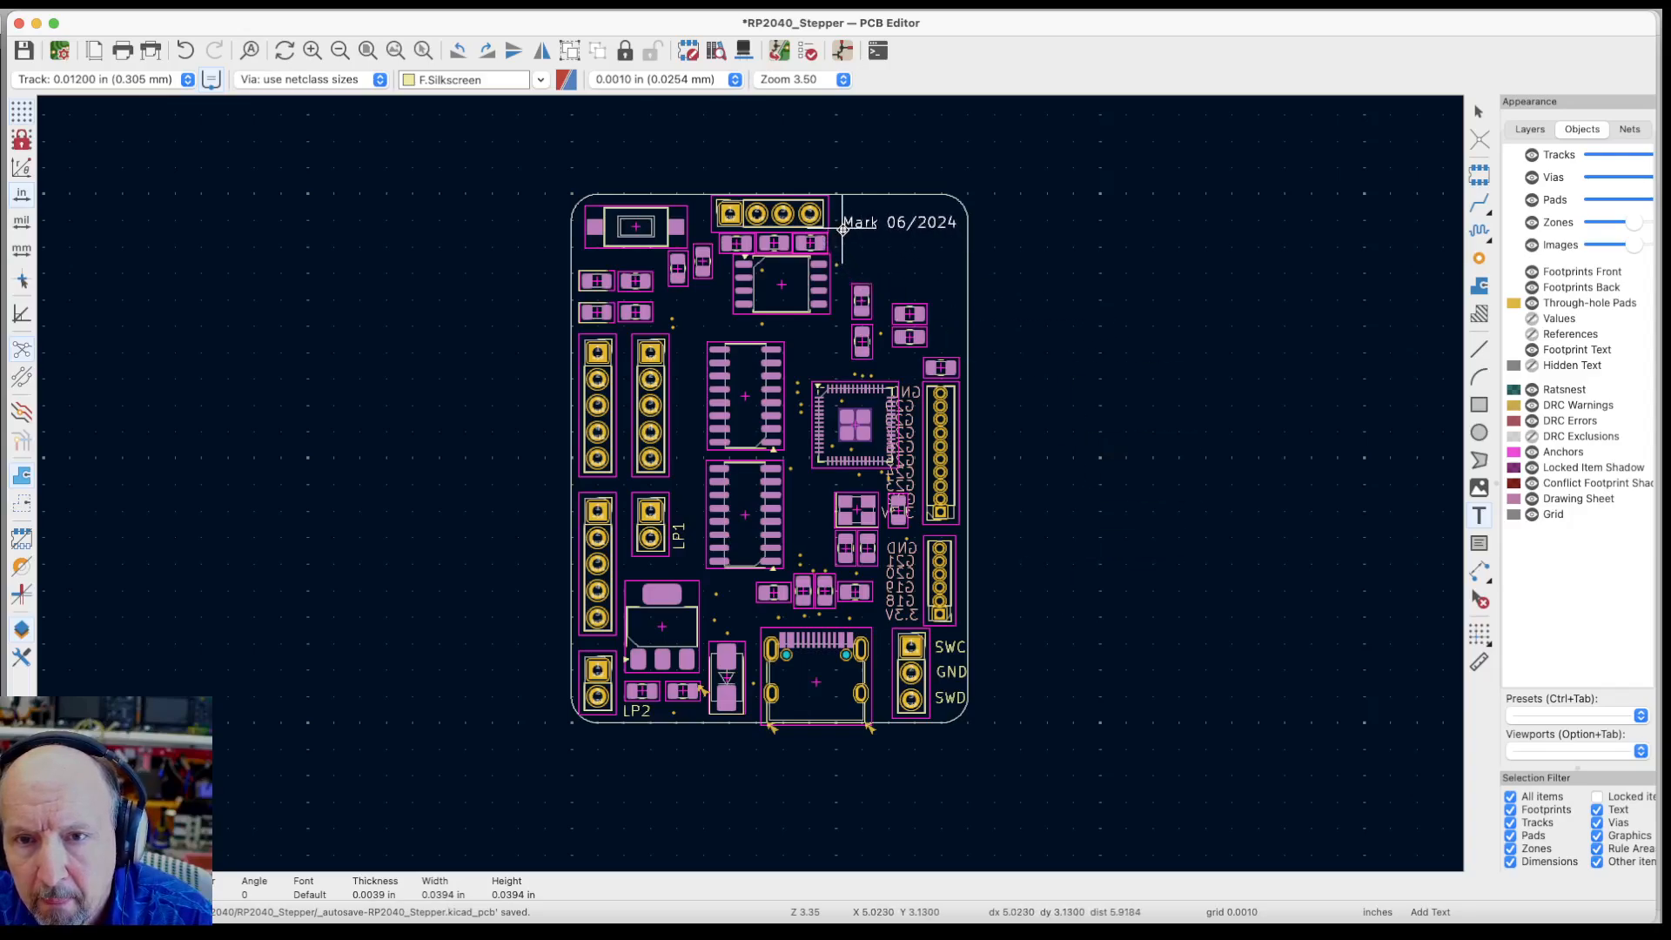
pyautogui.click(843, 228)
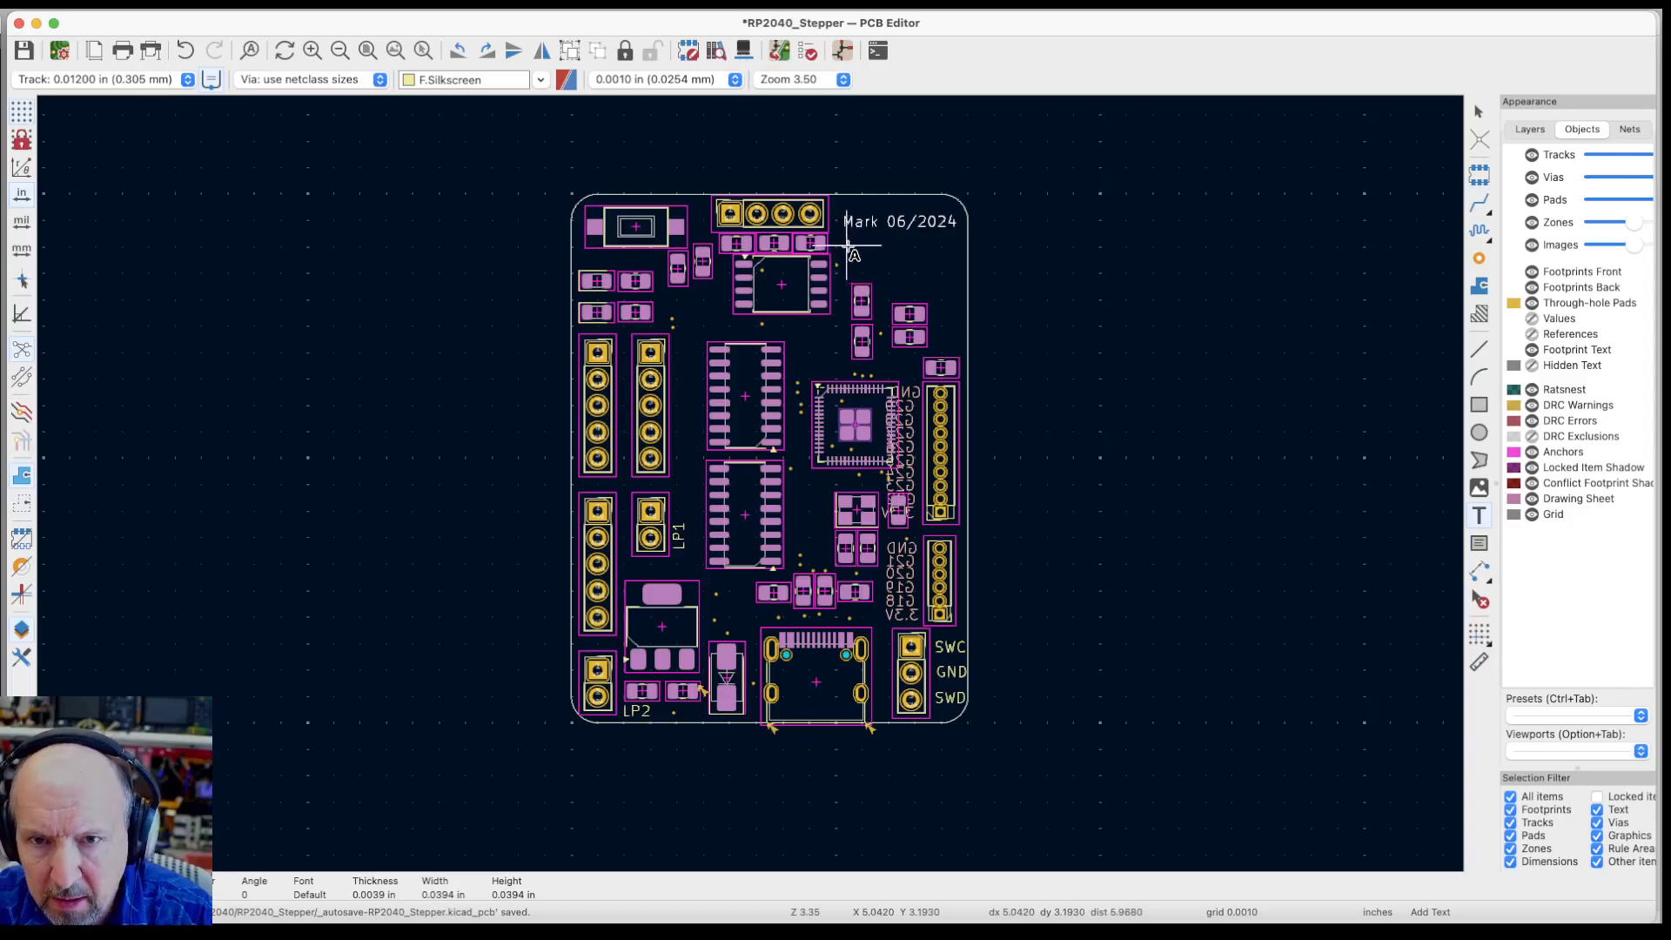
# Add the two-line front silkscreen text "RP2040" / "Stepper" directly below the name and date text
pyautogui.click(847, 245)
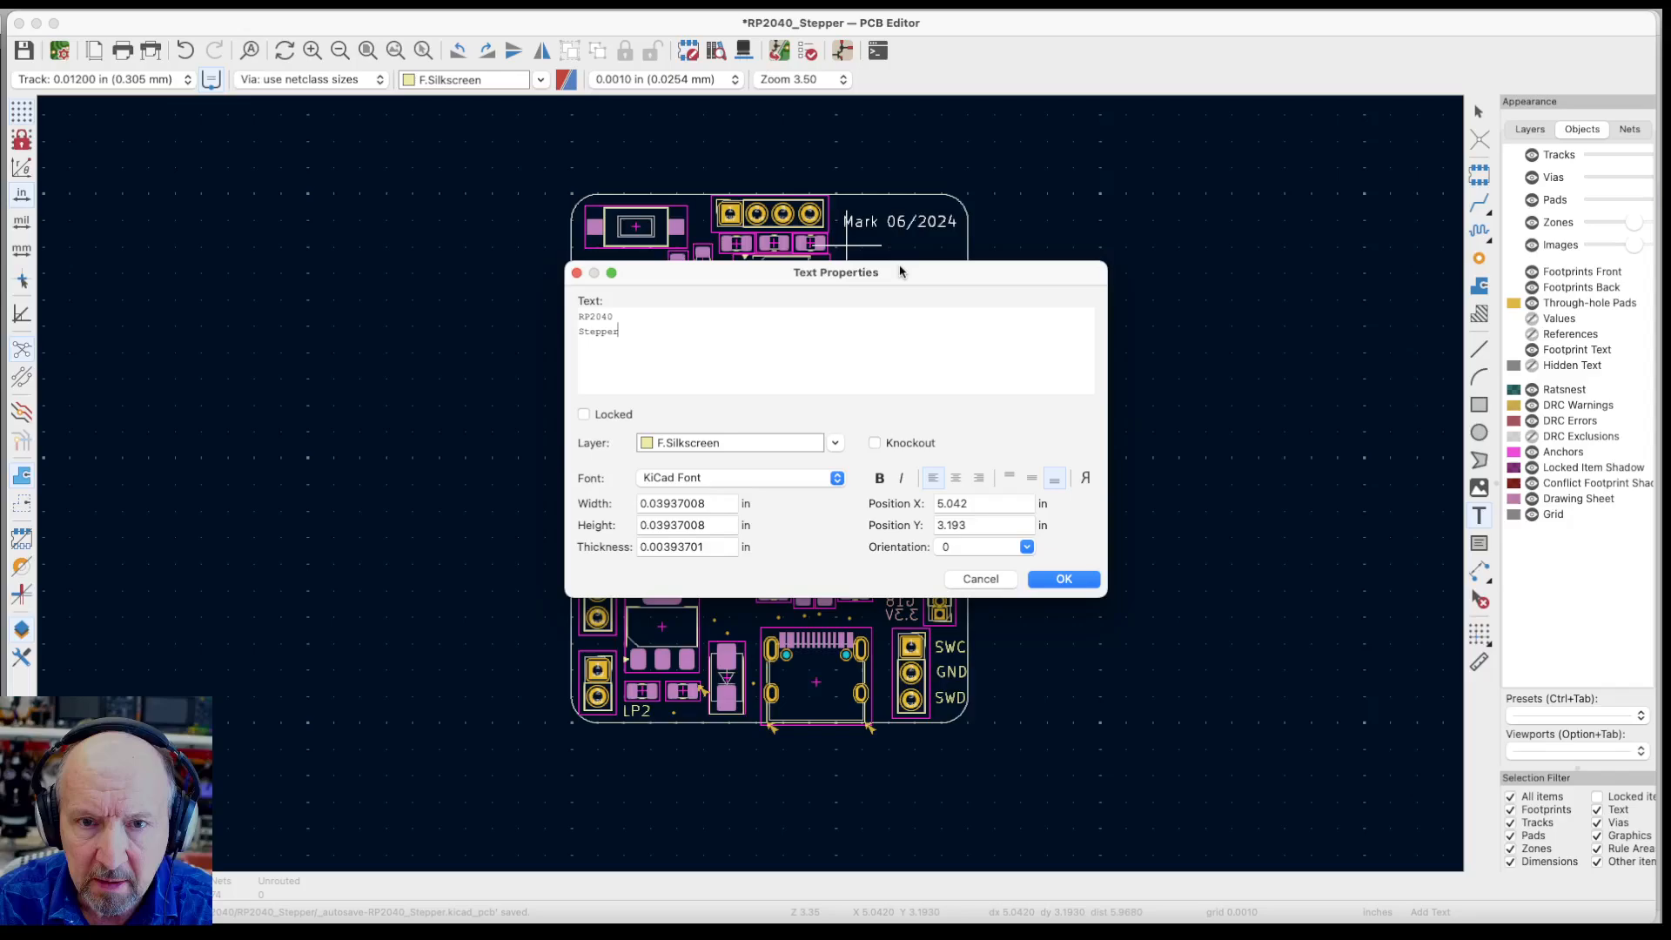
pyautogui.click(1080, 579)
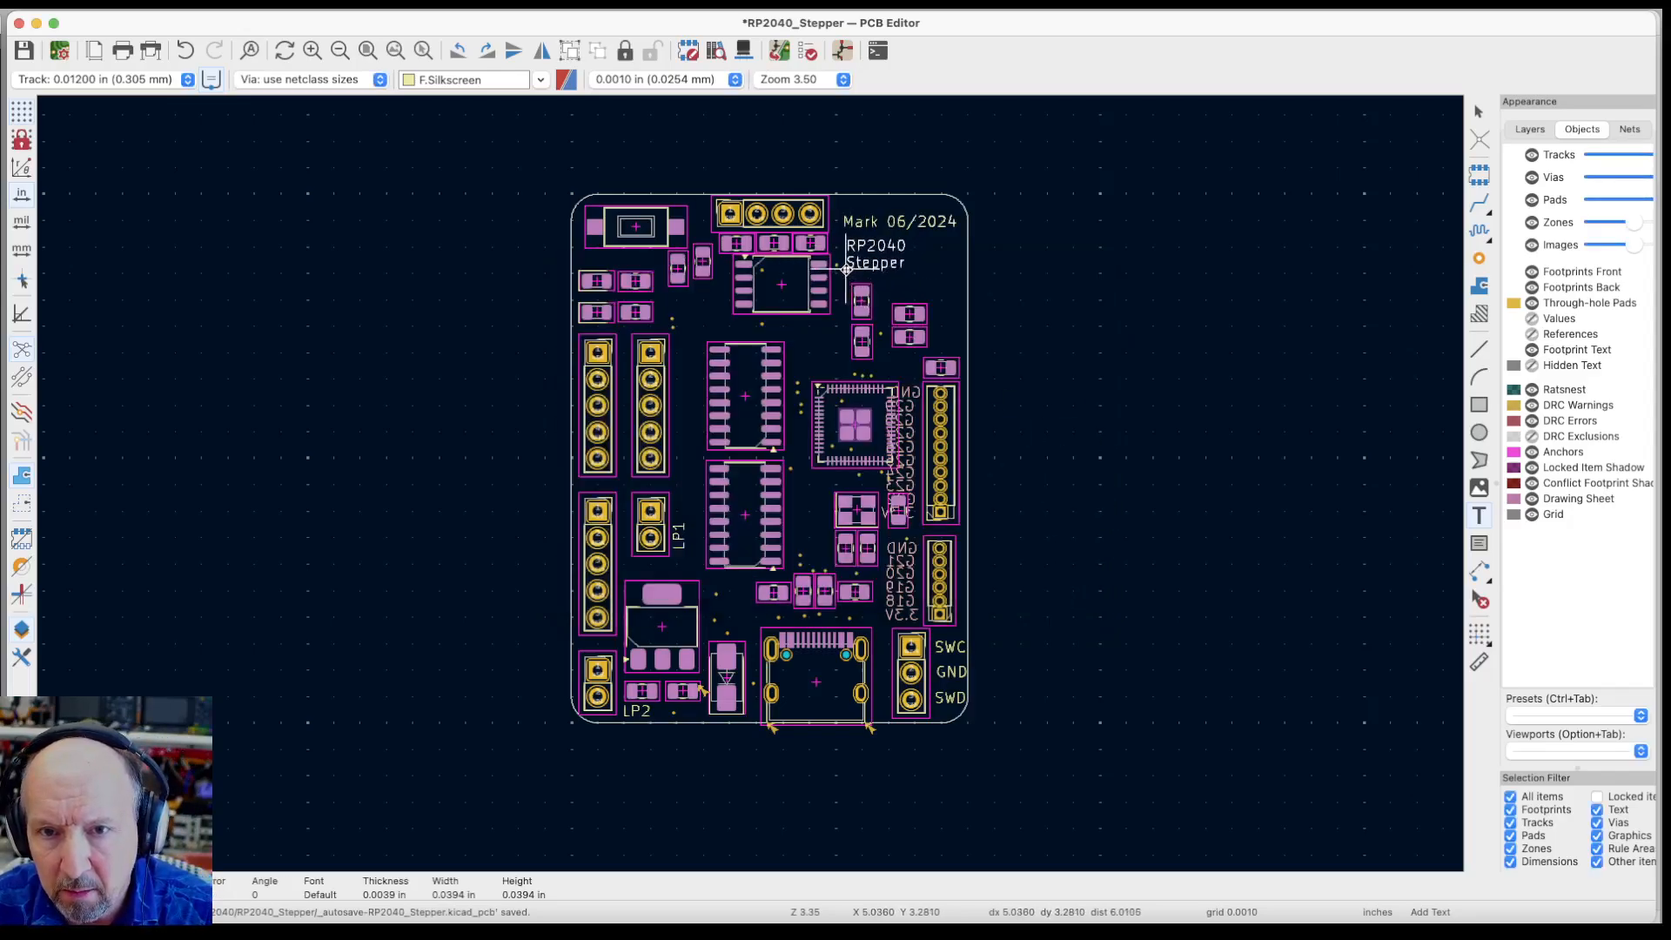
pyautogui.click(842, 267)
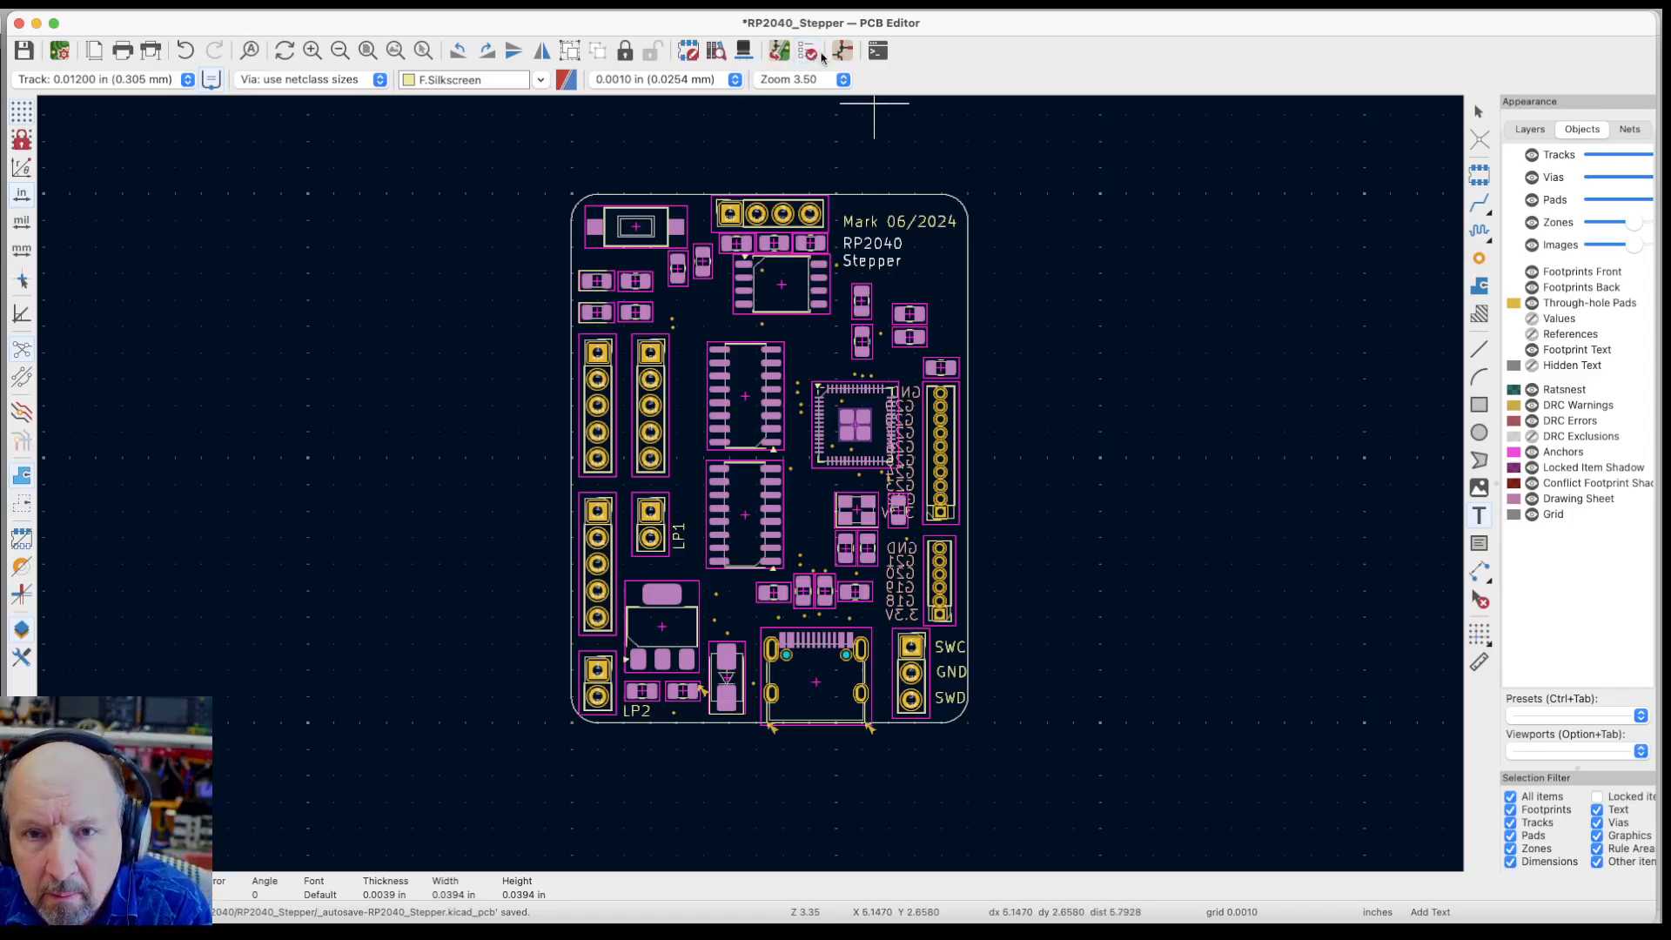
# Save the board and run the design rules check with all zones refilled
pyautogui.click(23, 50)
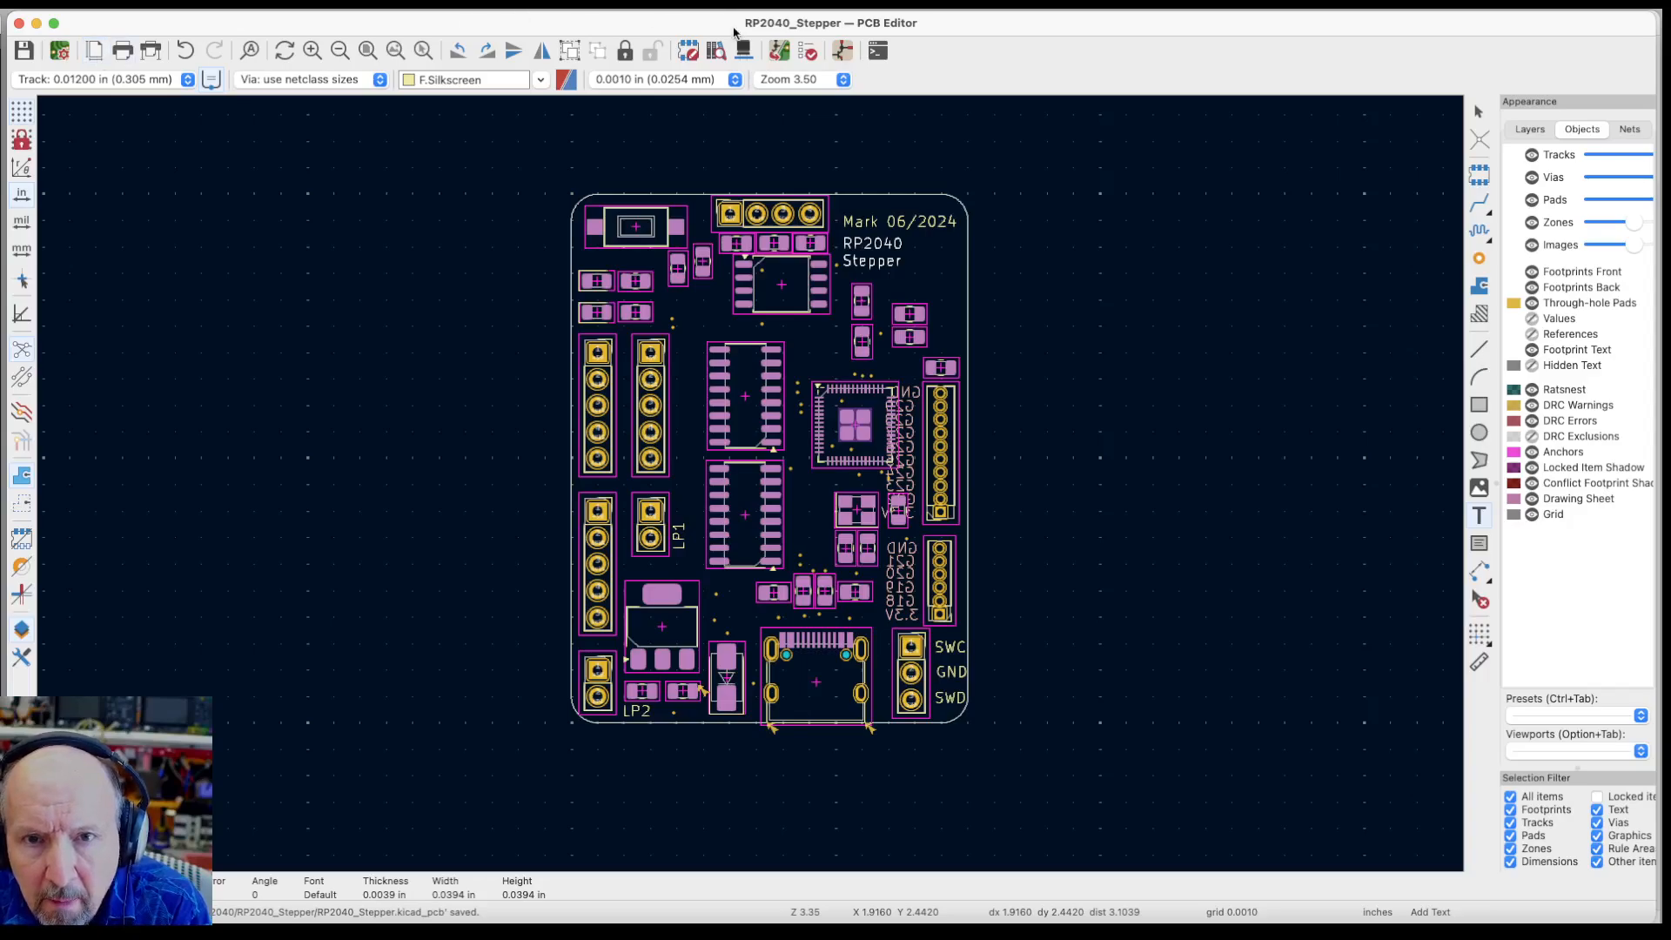
pyautogui.click(805, 52)
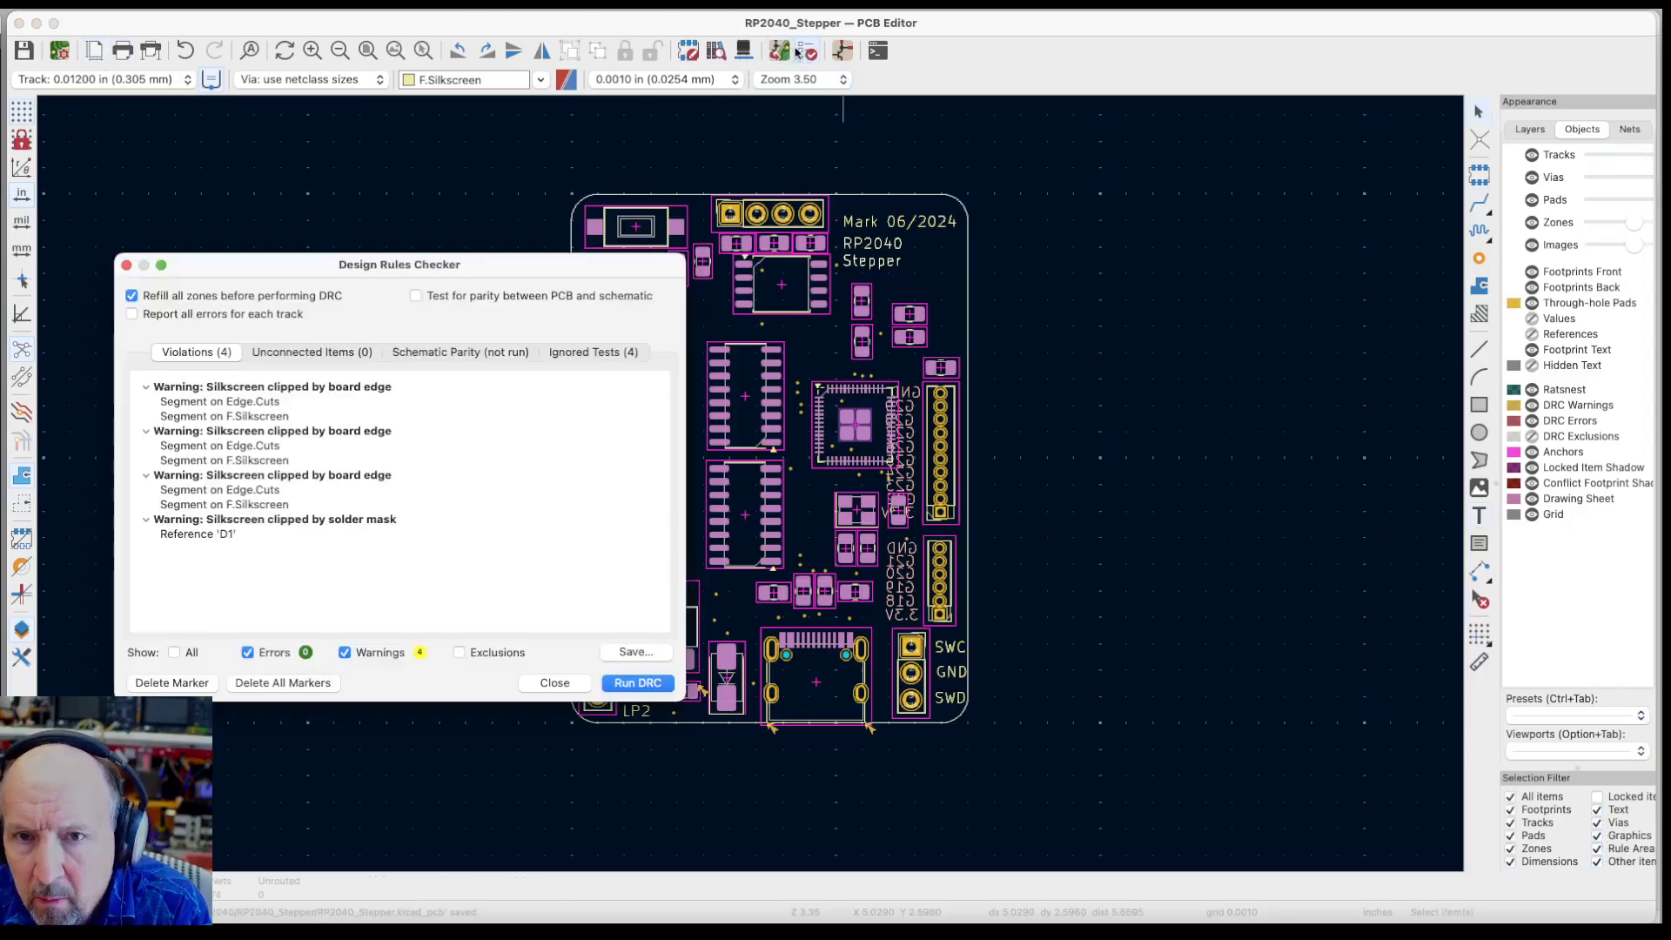
pyautogui.click(639, 683)
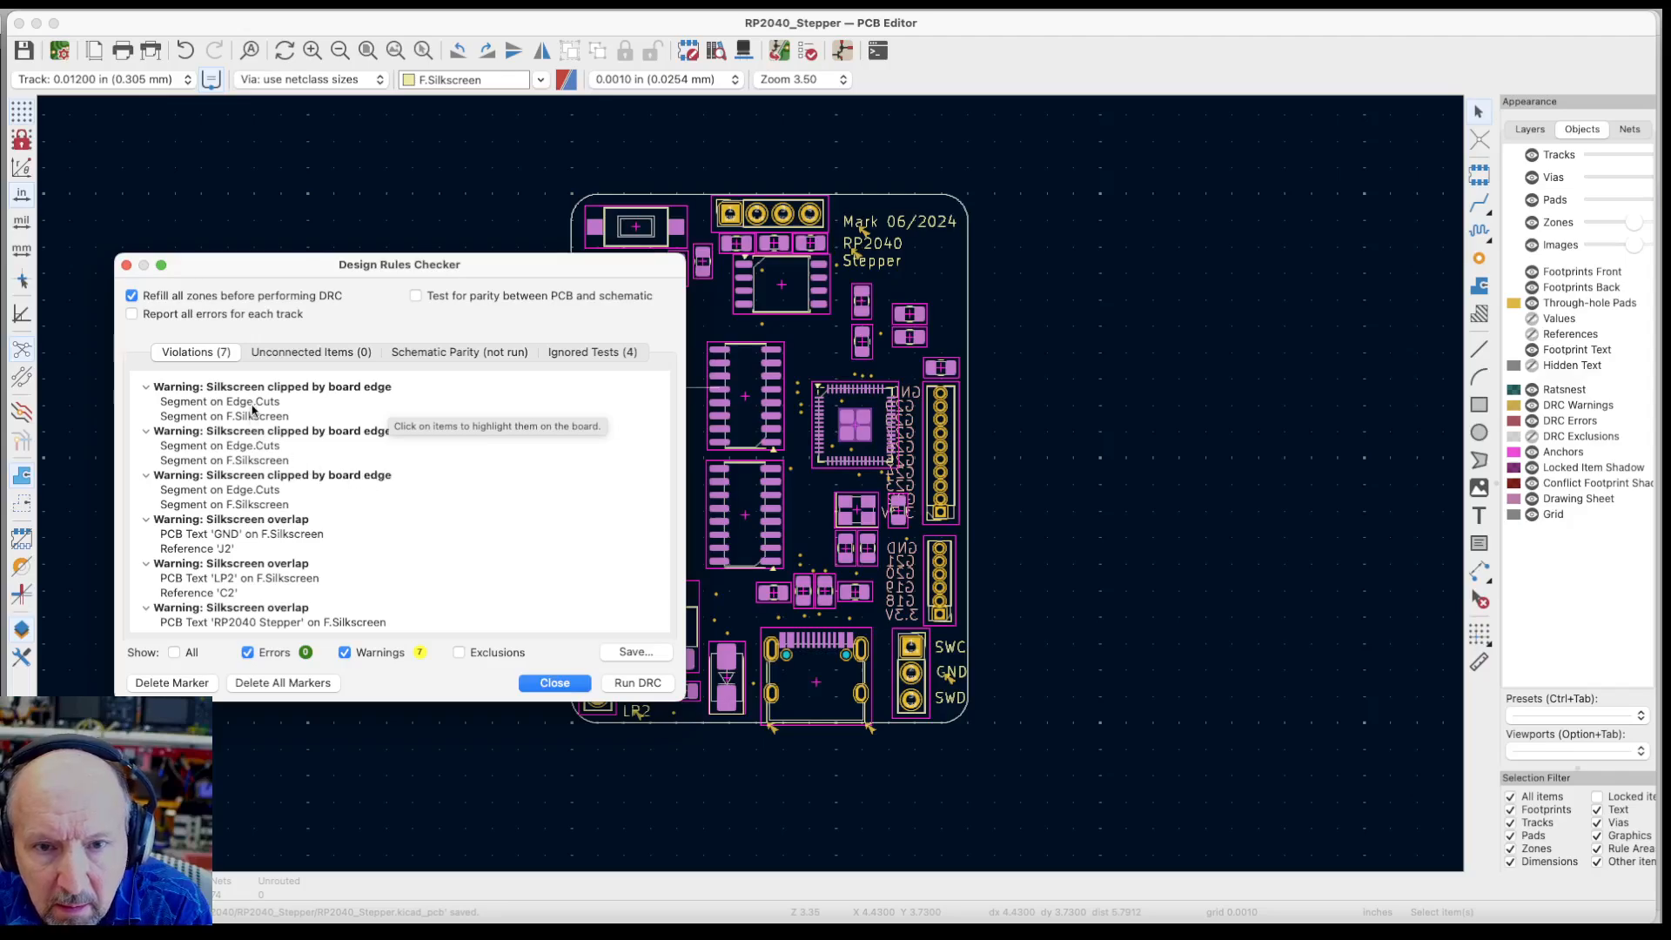
# Examine on the board the warnings for silkscreen clipped by the board edge and the overlap of the GND text with reference J2
pyautogui.click(252, 405)
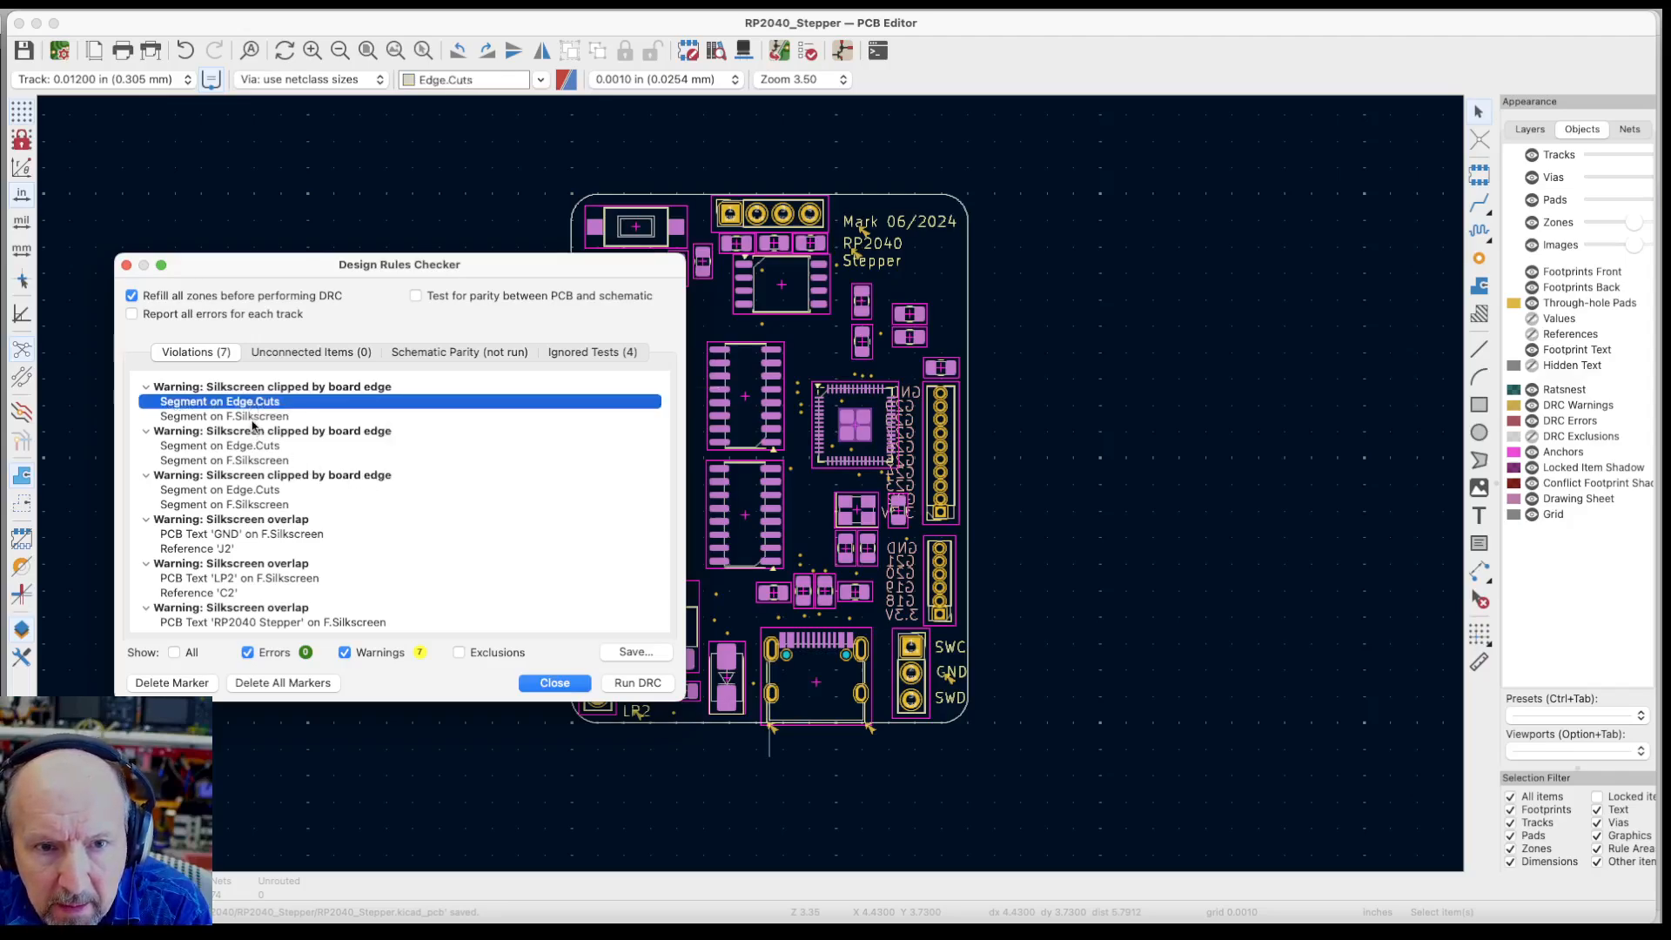
pyautogui.click(253, 419)
pyautogui.click(252, 446)
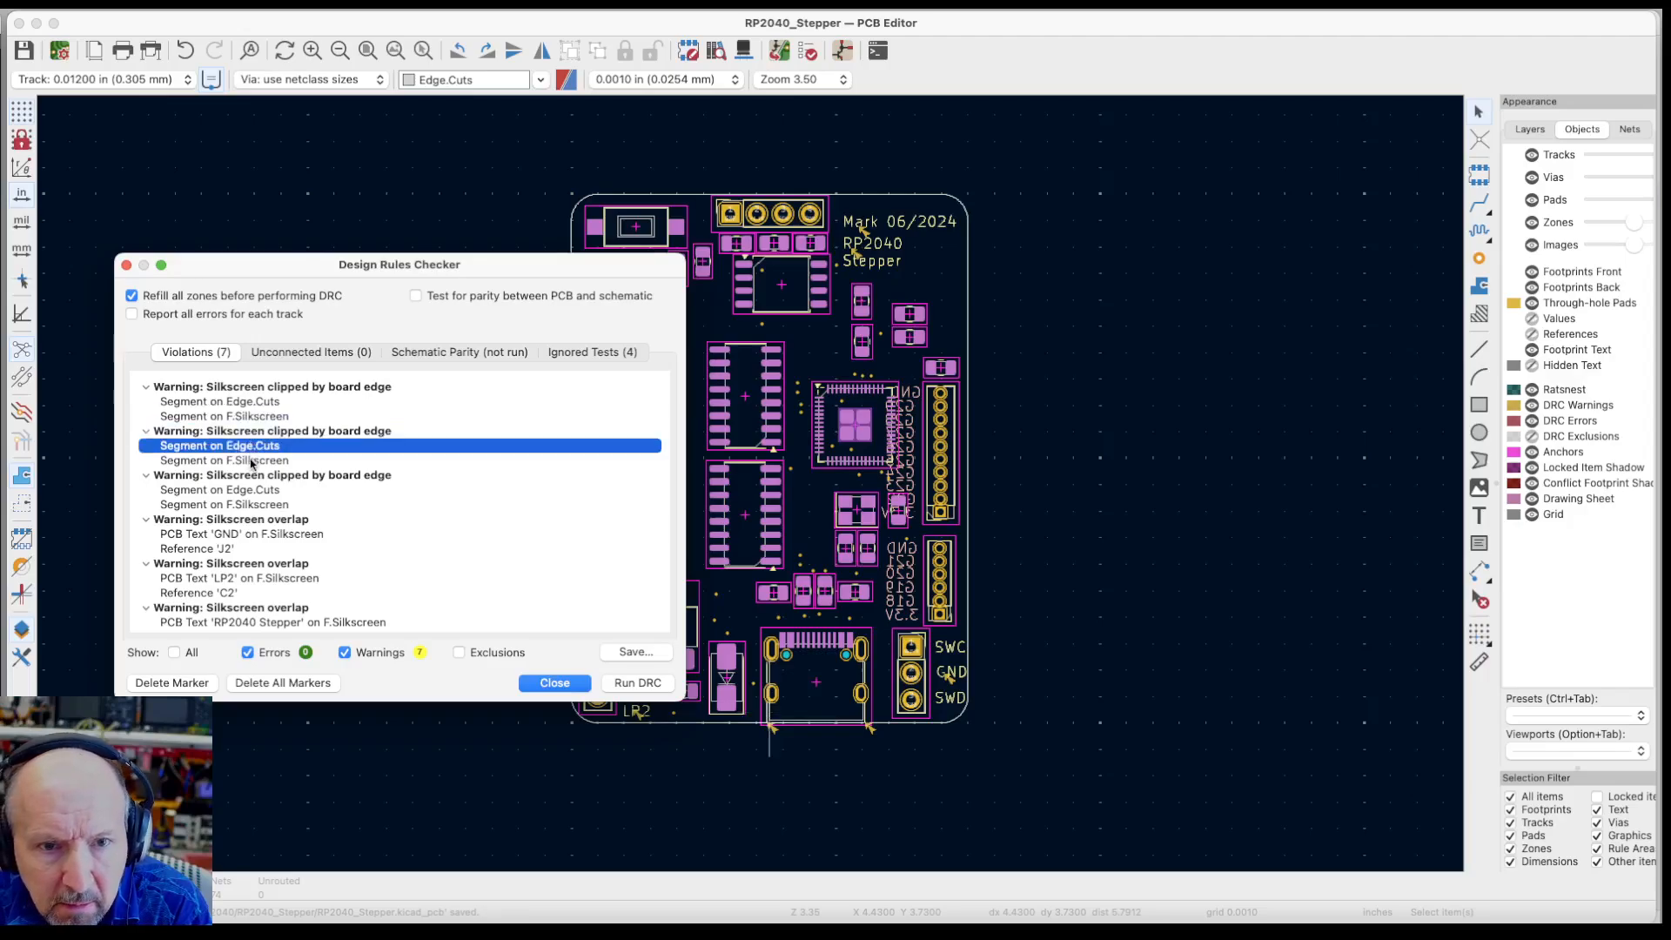
pyautogui.click(253, 490)
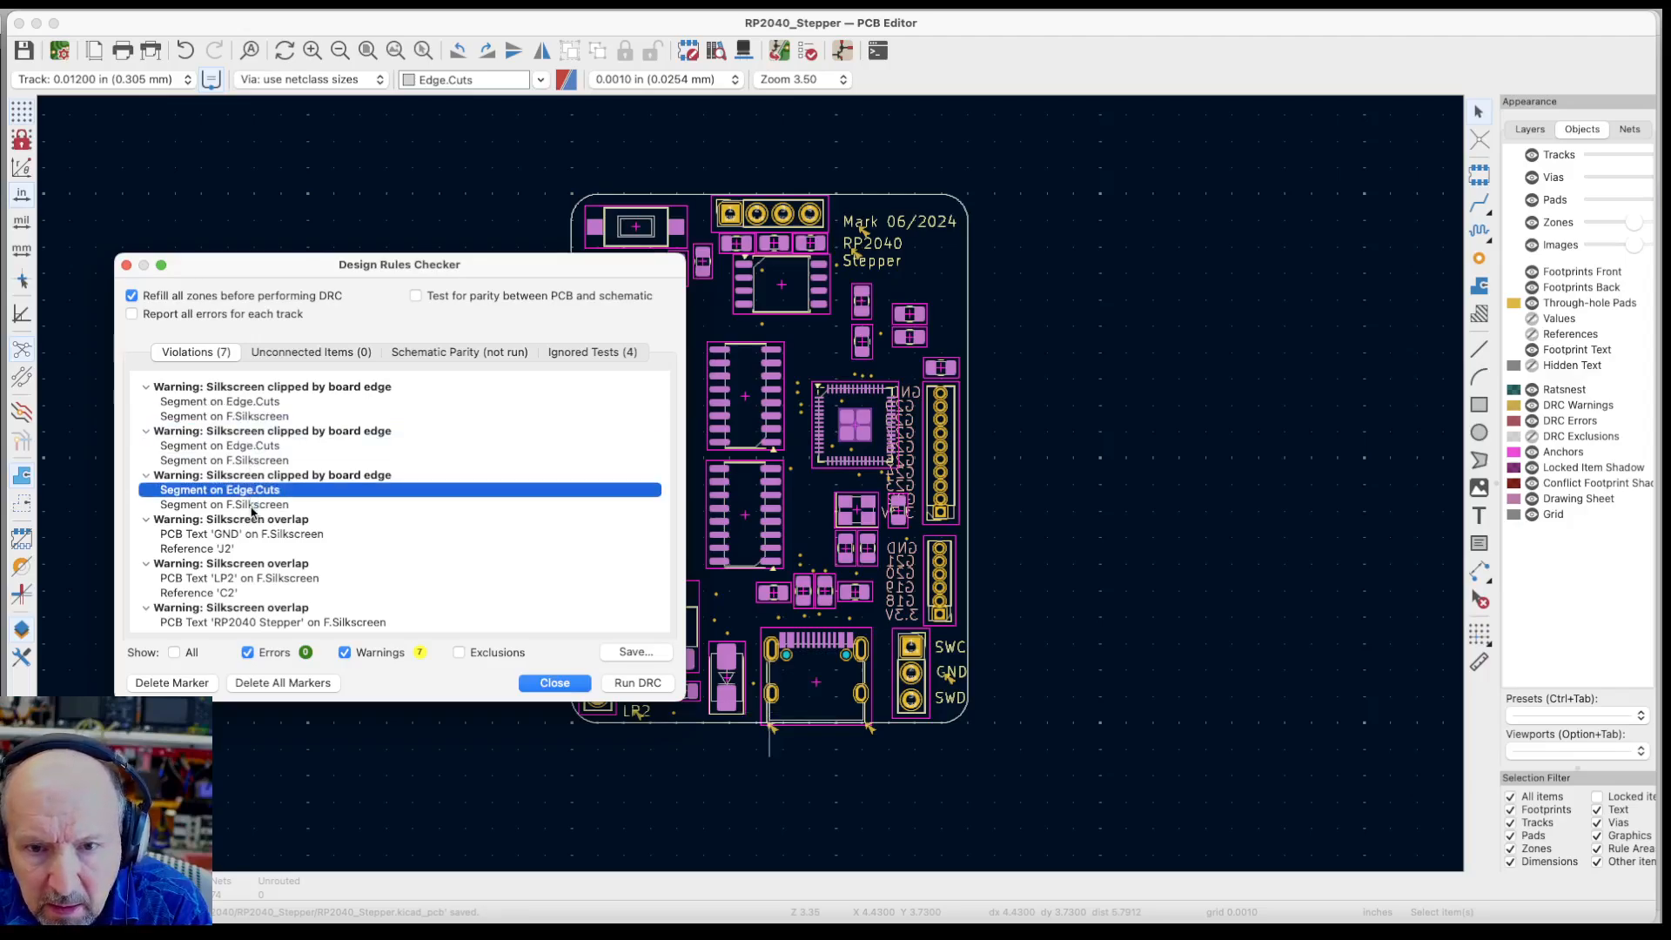
pyautogui.click(253, 506)
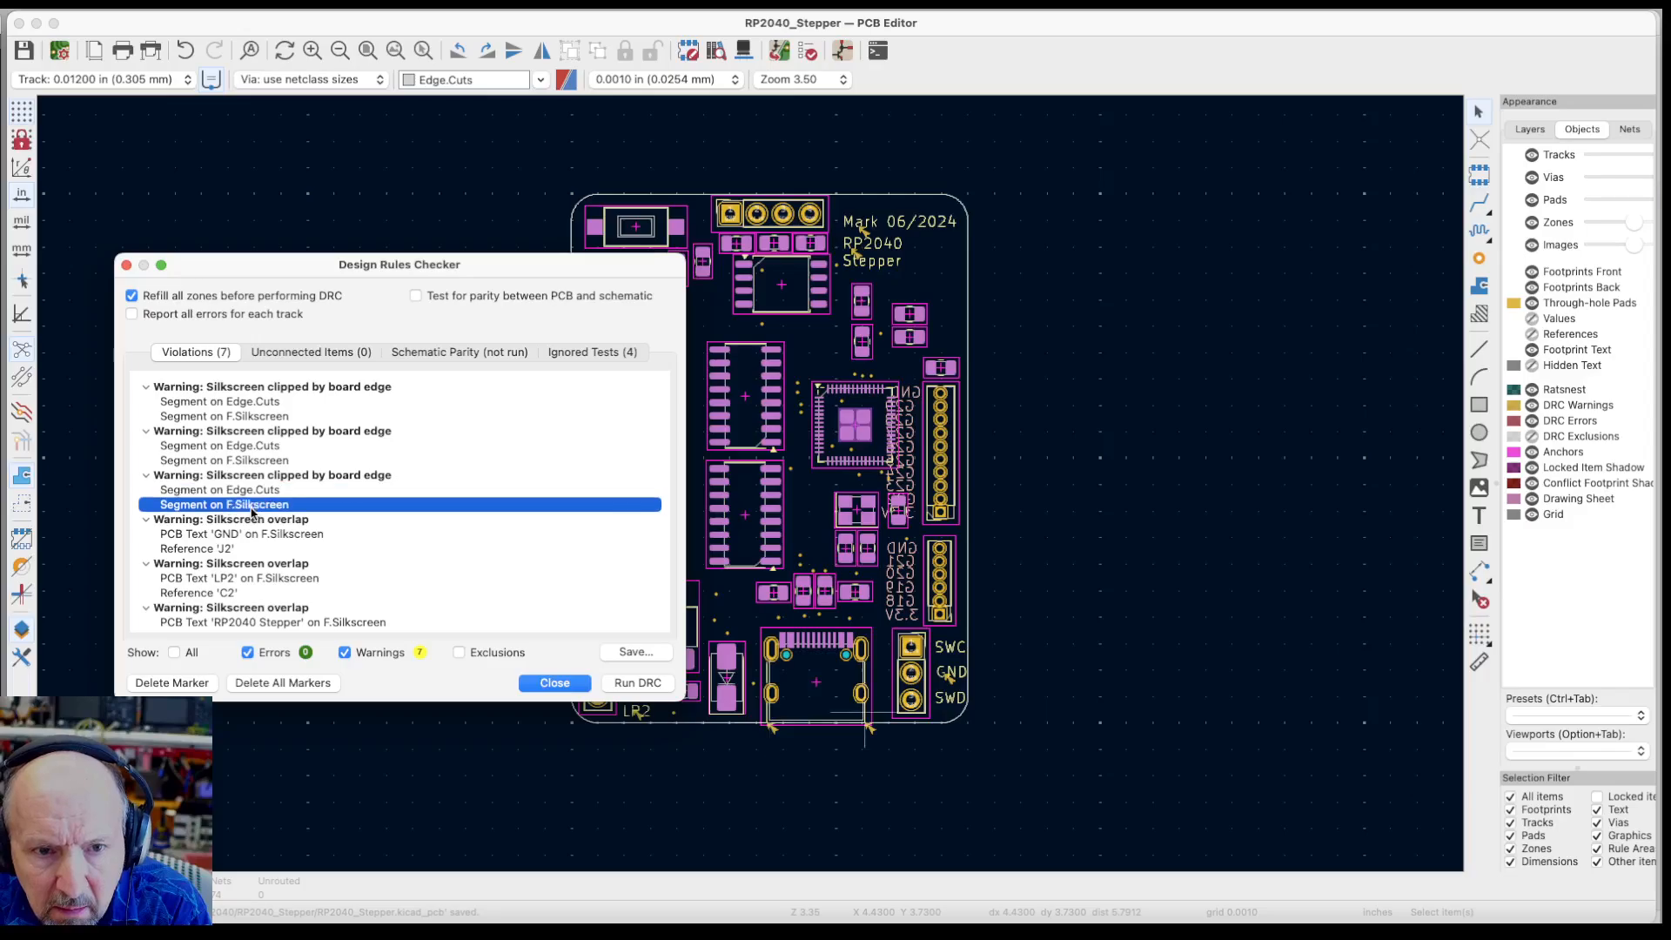
pyautogui.scroll(1, 853, 583)
pyautogui.scroll(3, 853, 589)
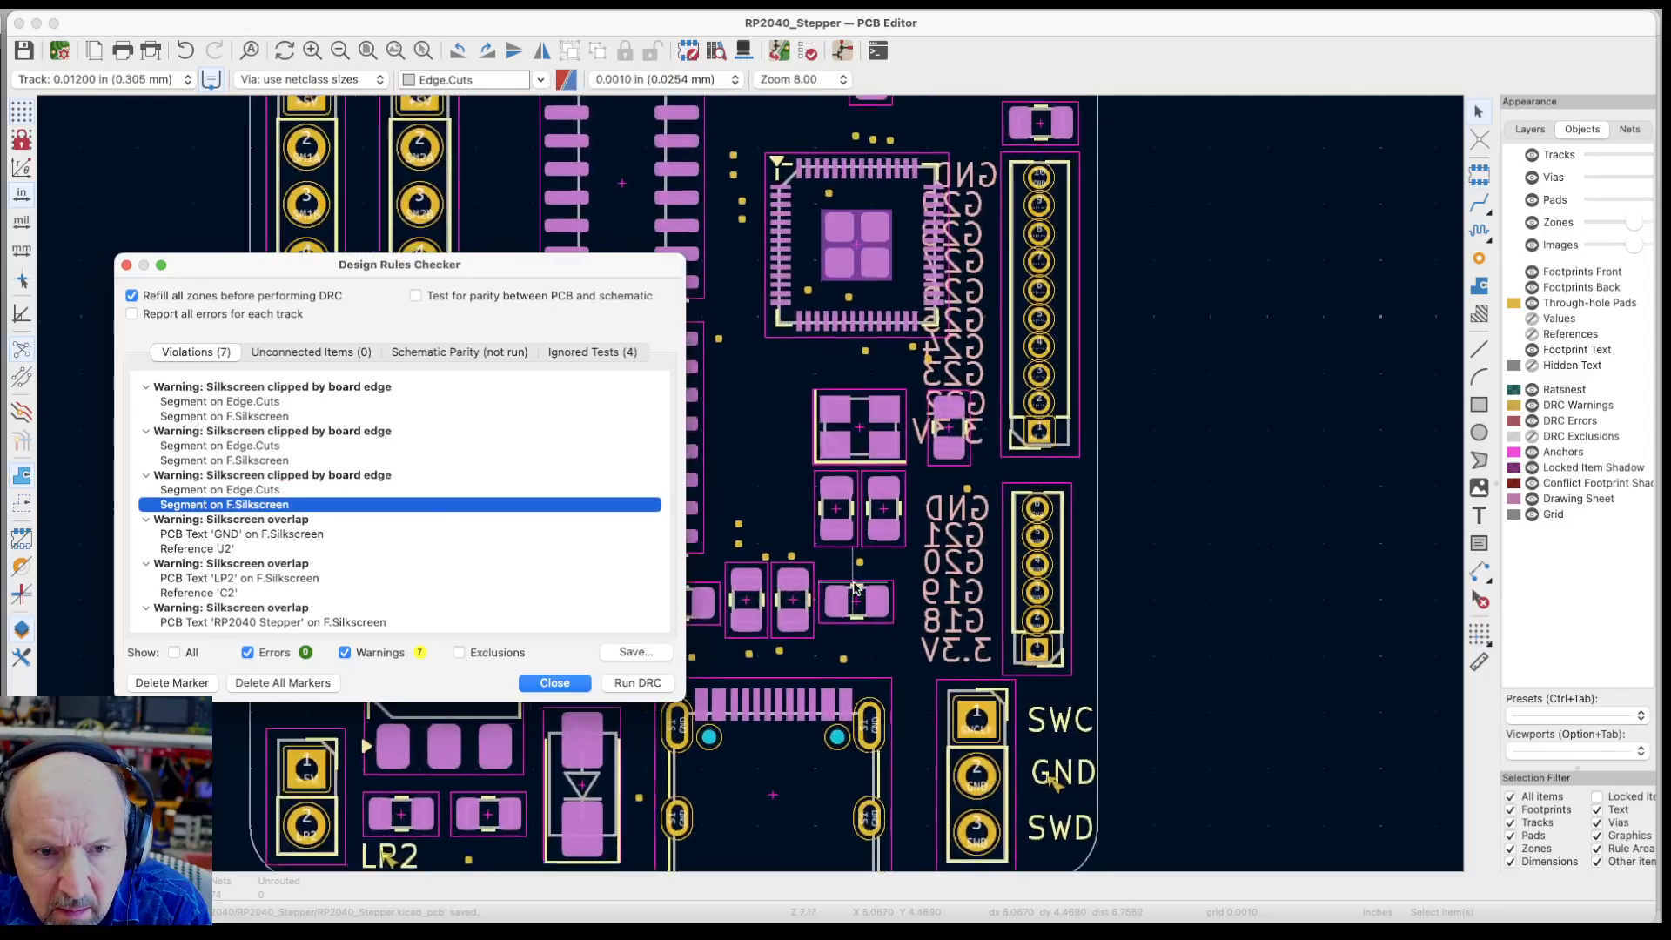
pyautogui.click(283, 534)
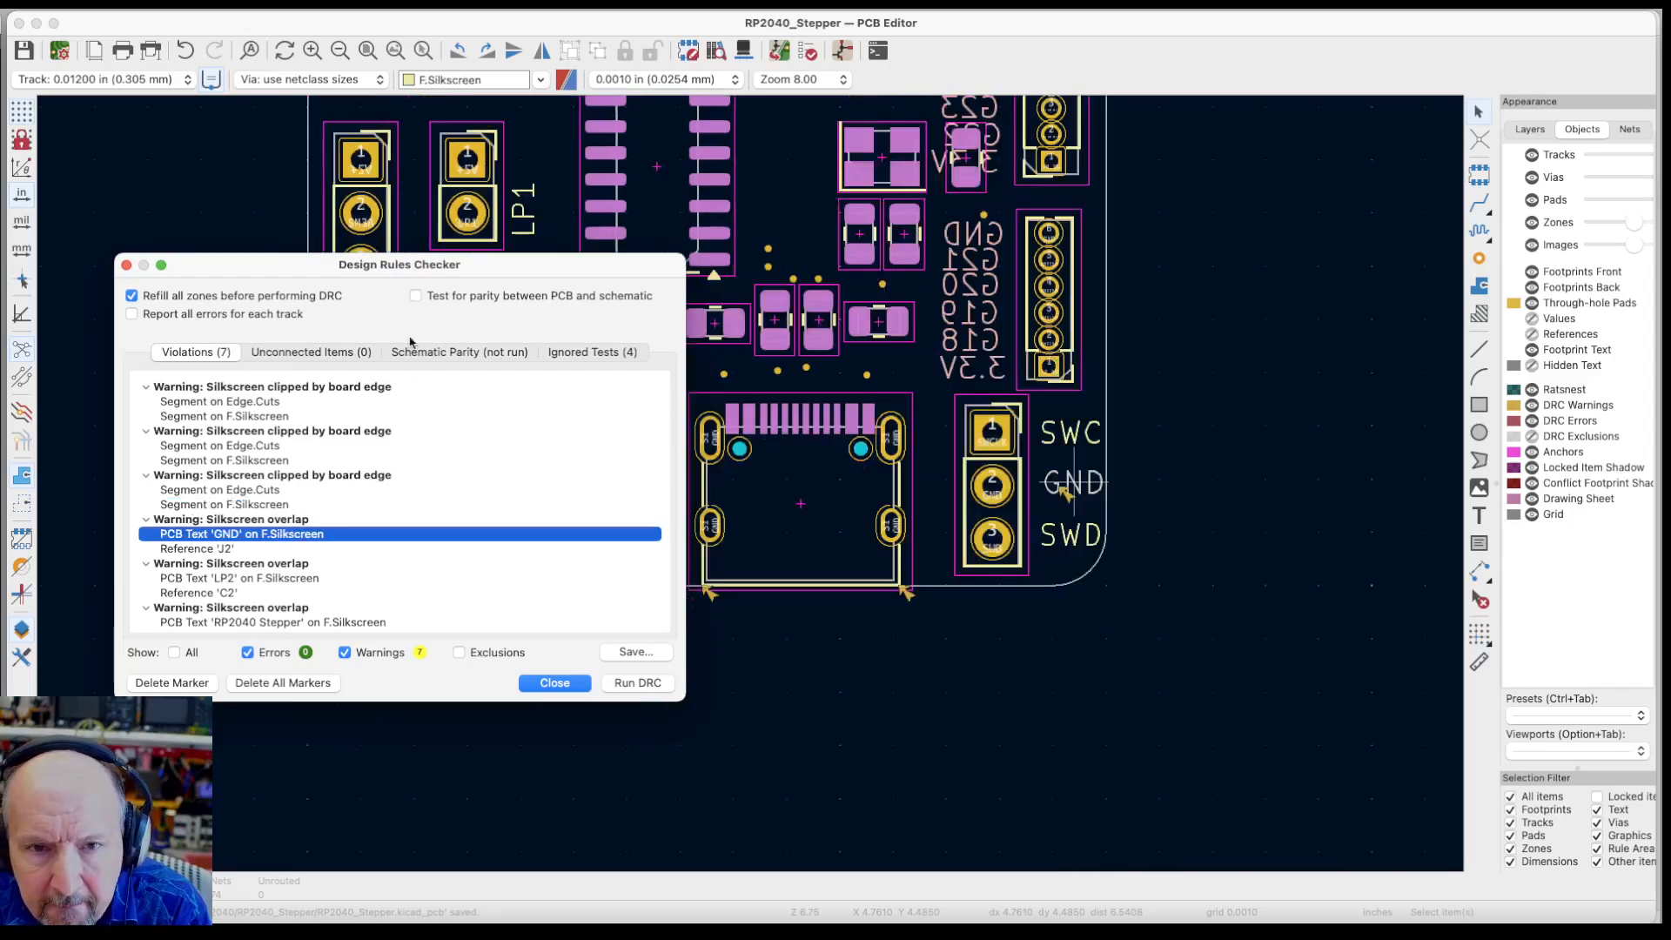
# Locate reference J2 from the silkscreen overlap warning and turn on the display of footprint references
pyautogui.moveTo(485, 271); pyautogui.dragTo(973, 337)
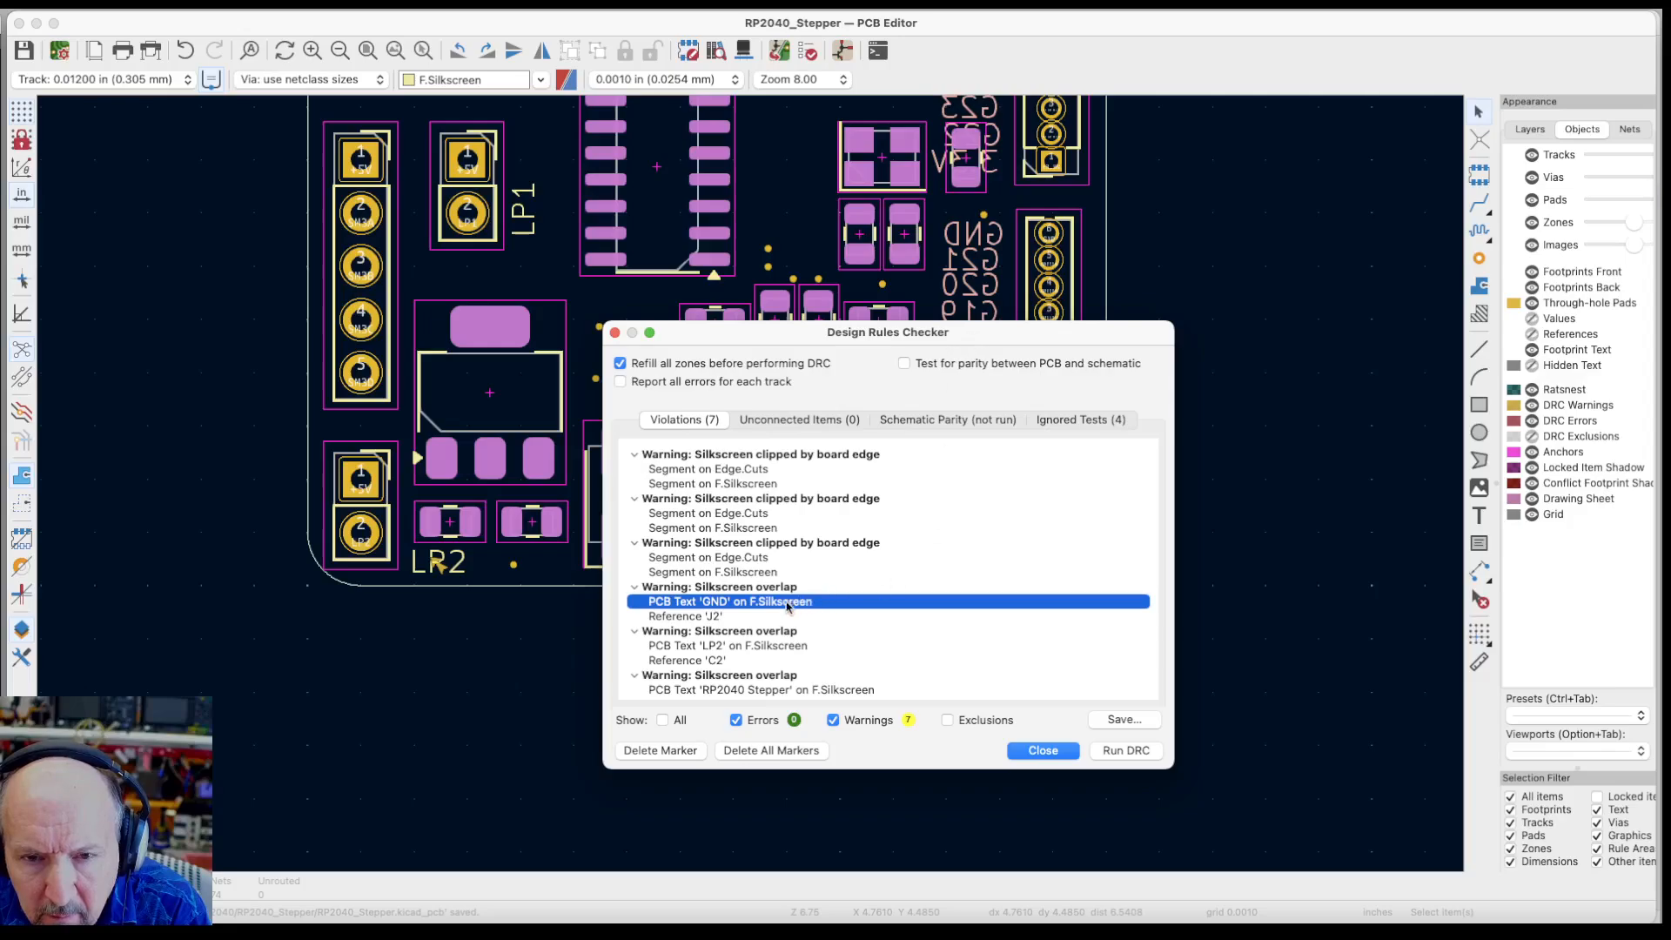
pyautogui.click(698, 617)
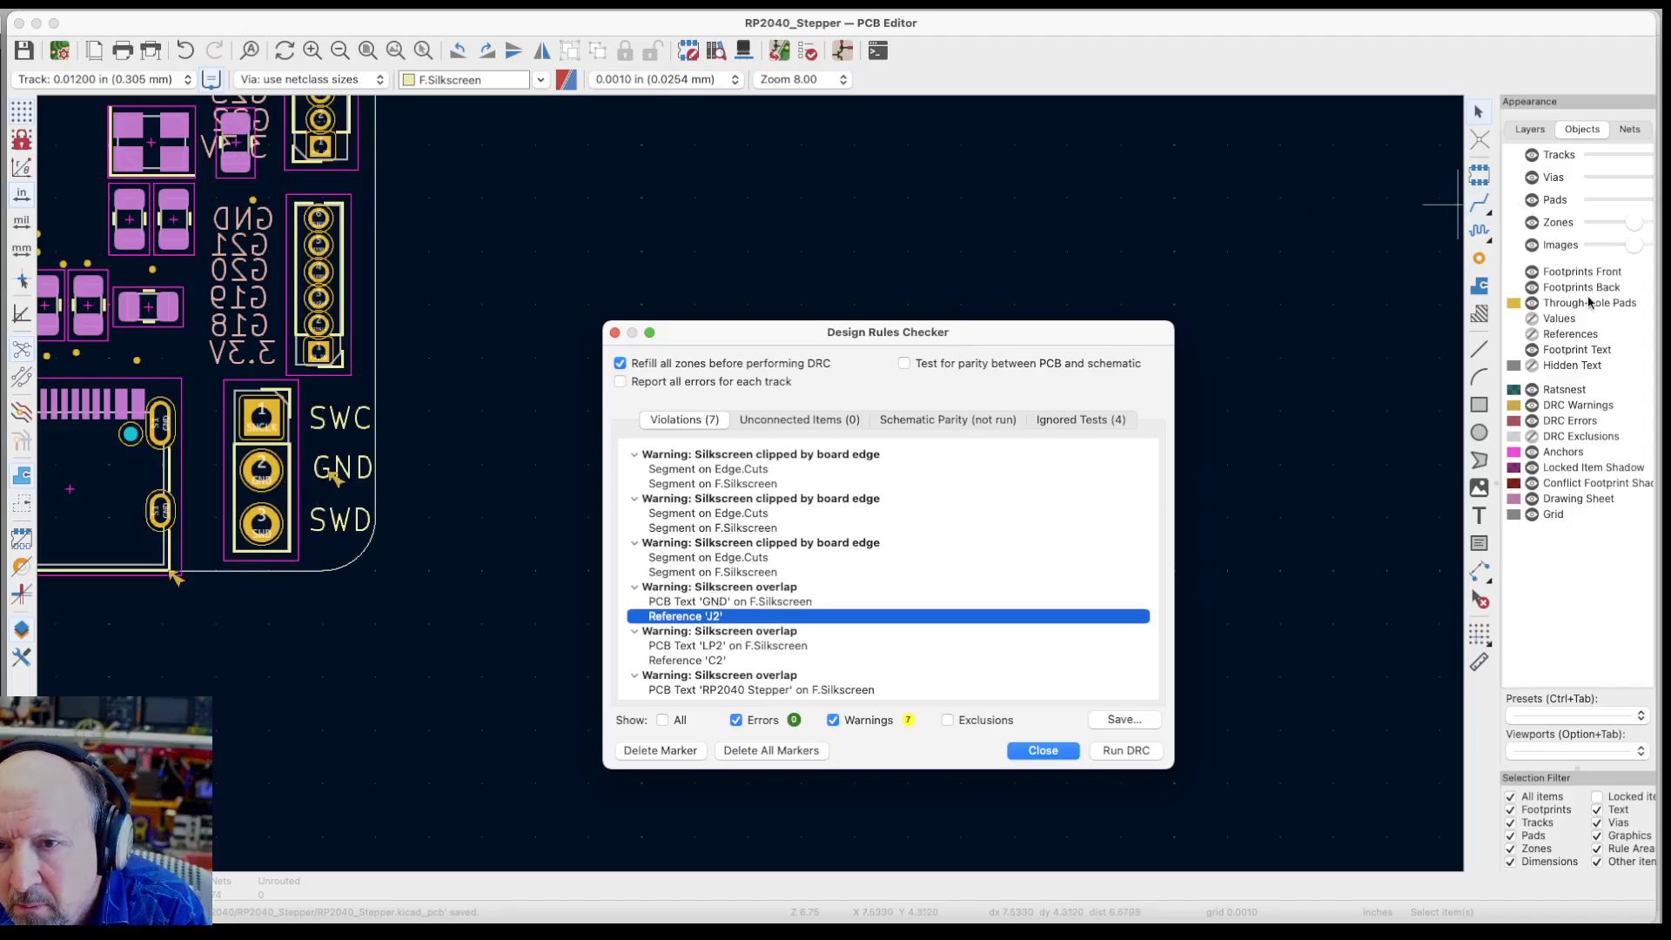
pyautogui.click(1528, 336)
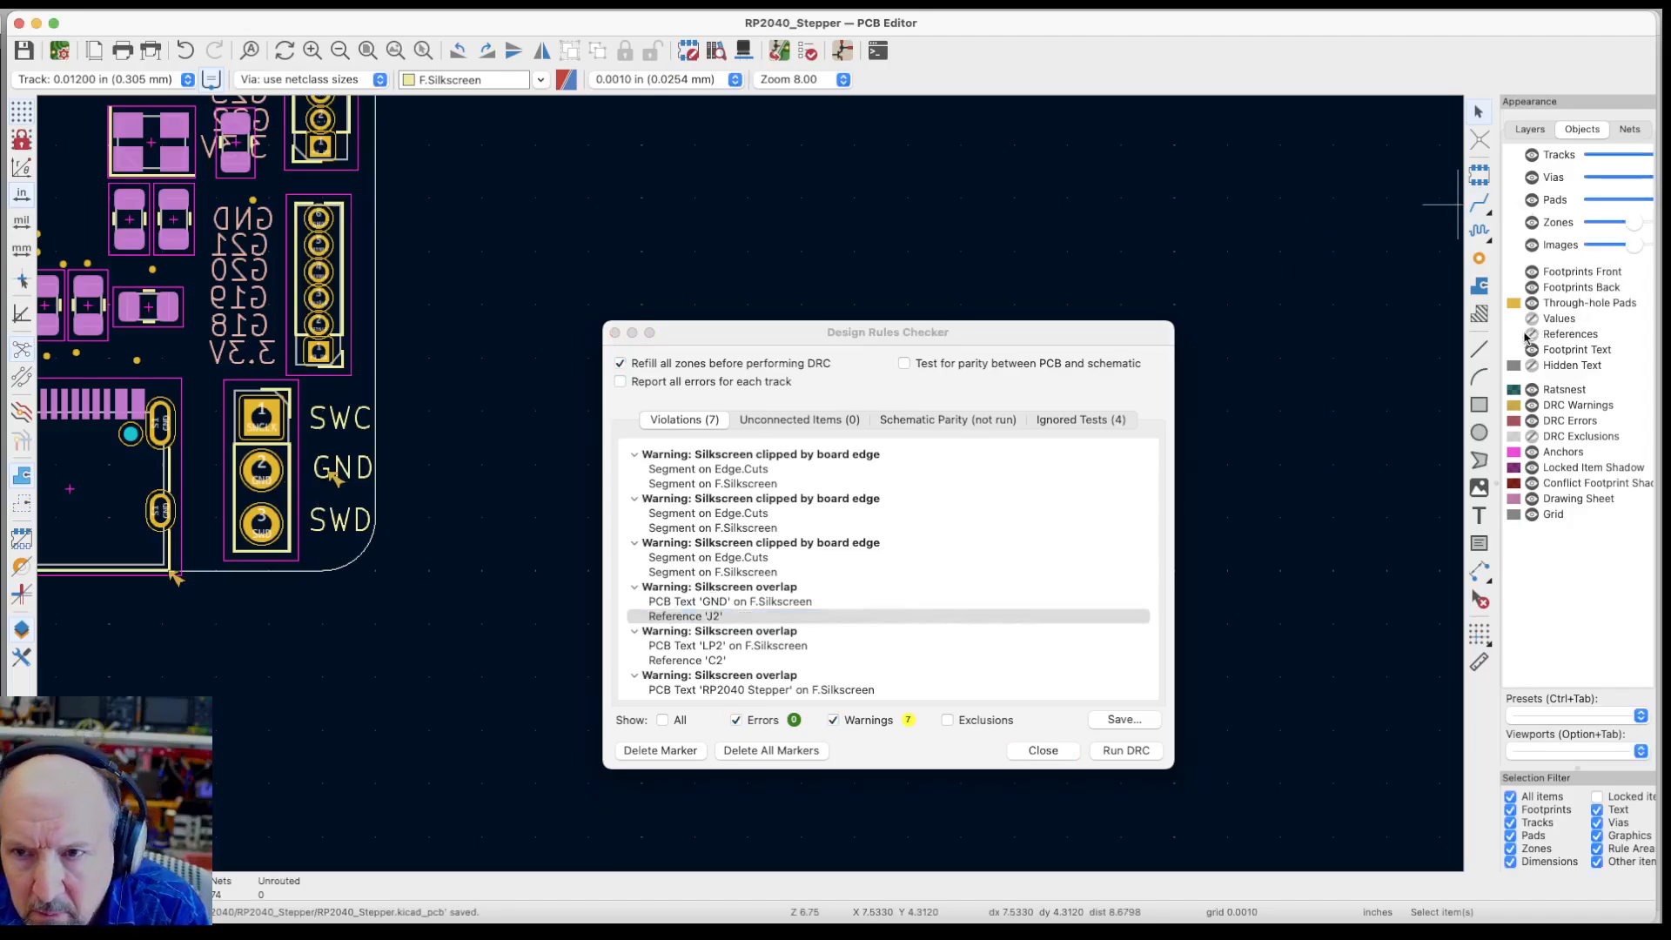
pyautogui.click(1532, 336)
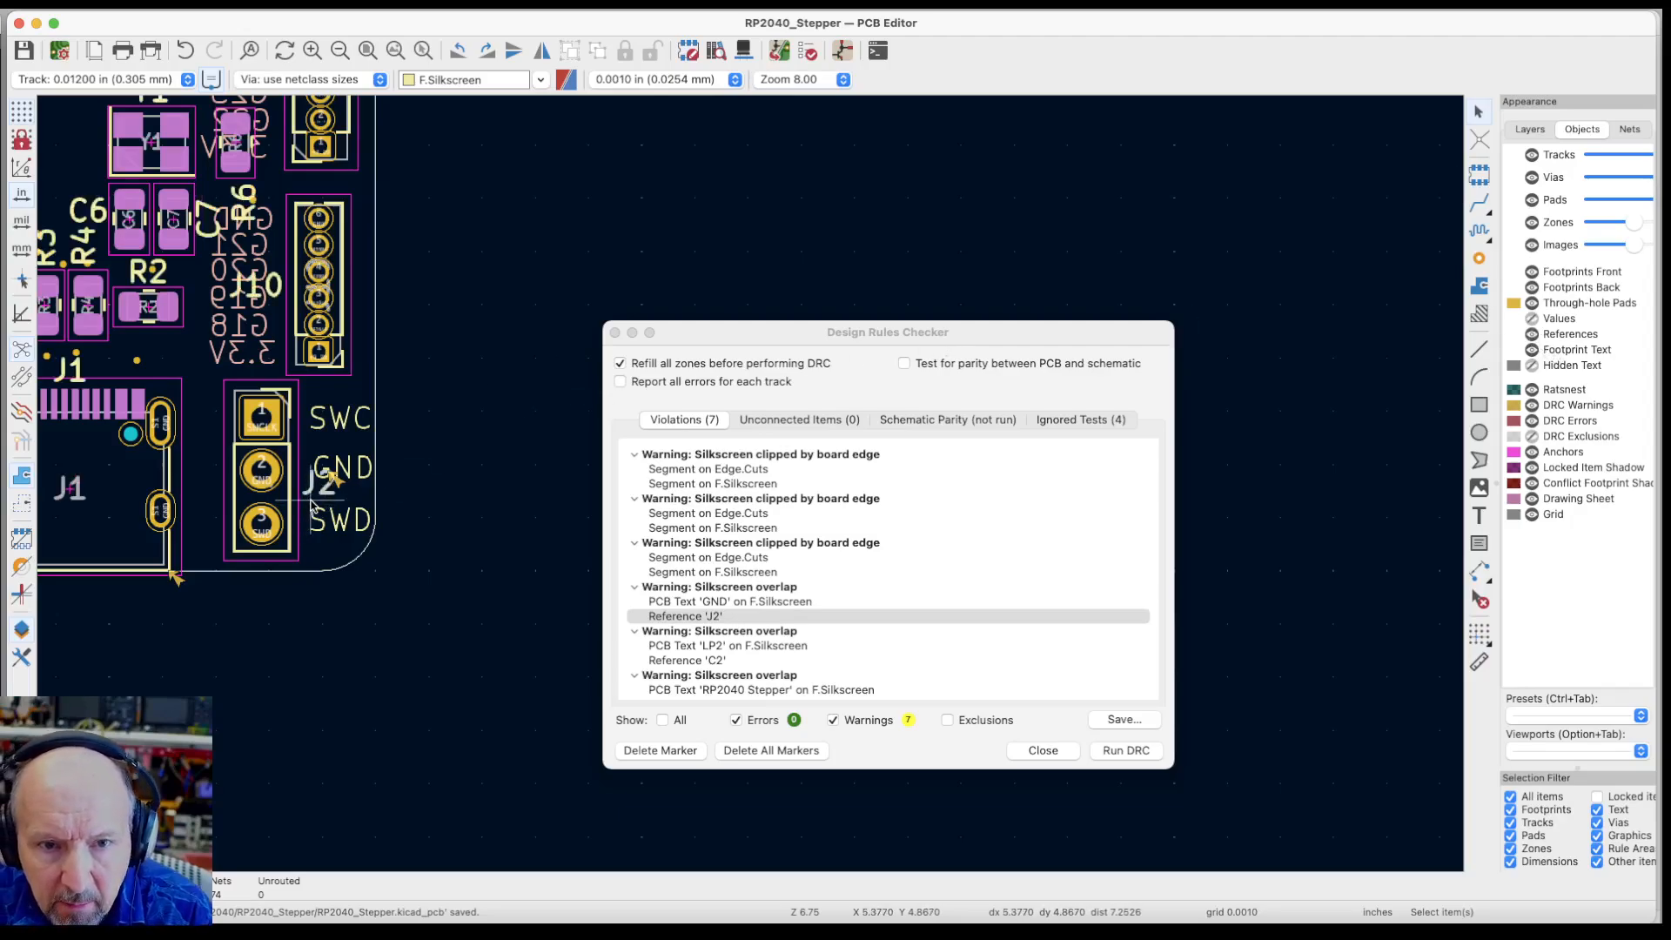
# Move reference J2 off the GND text to the gap between the USB connector J1 and the three-pin header
pyautogui.click(322, 490)
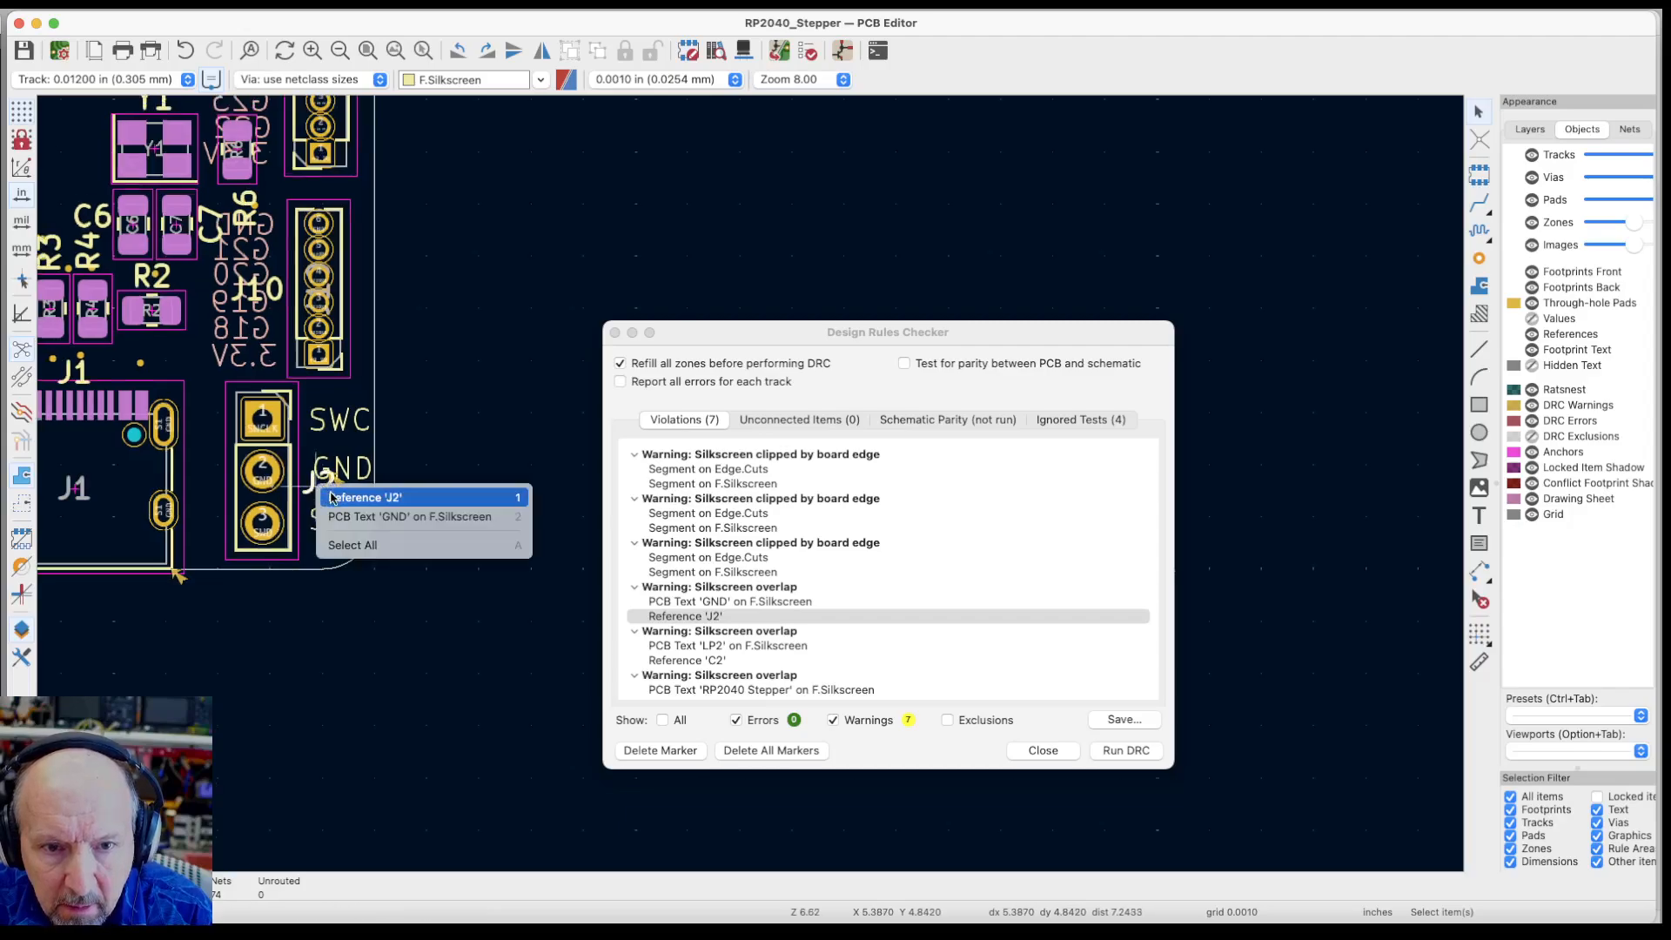
pyautogui.click(331, 497)
pyautogui.press('m')
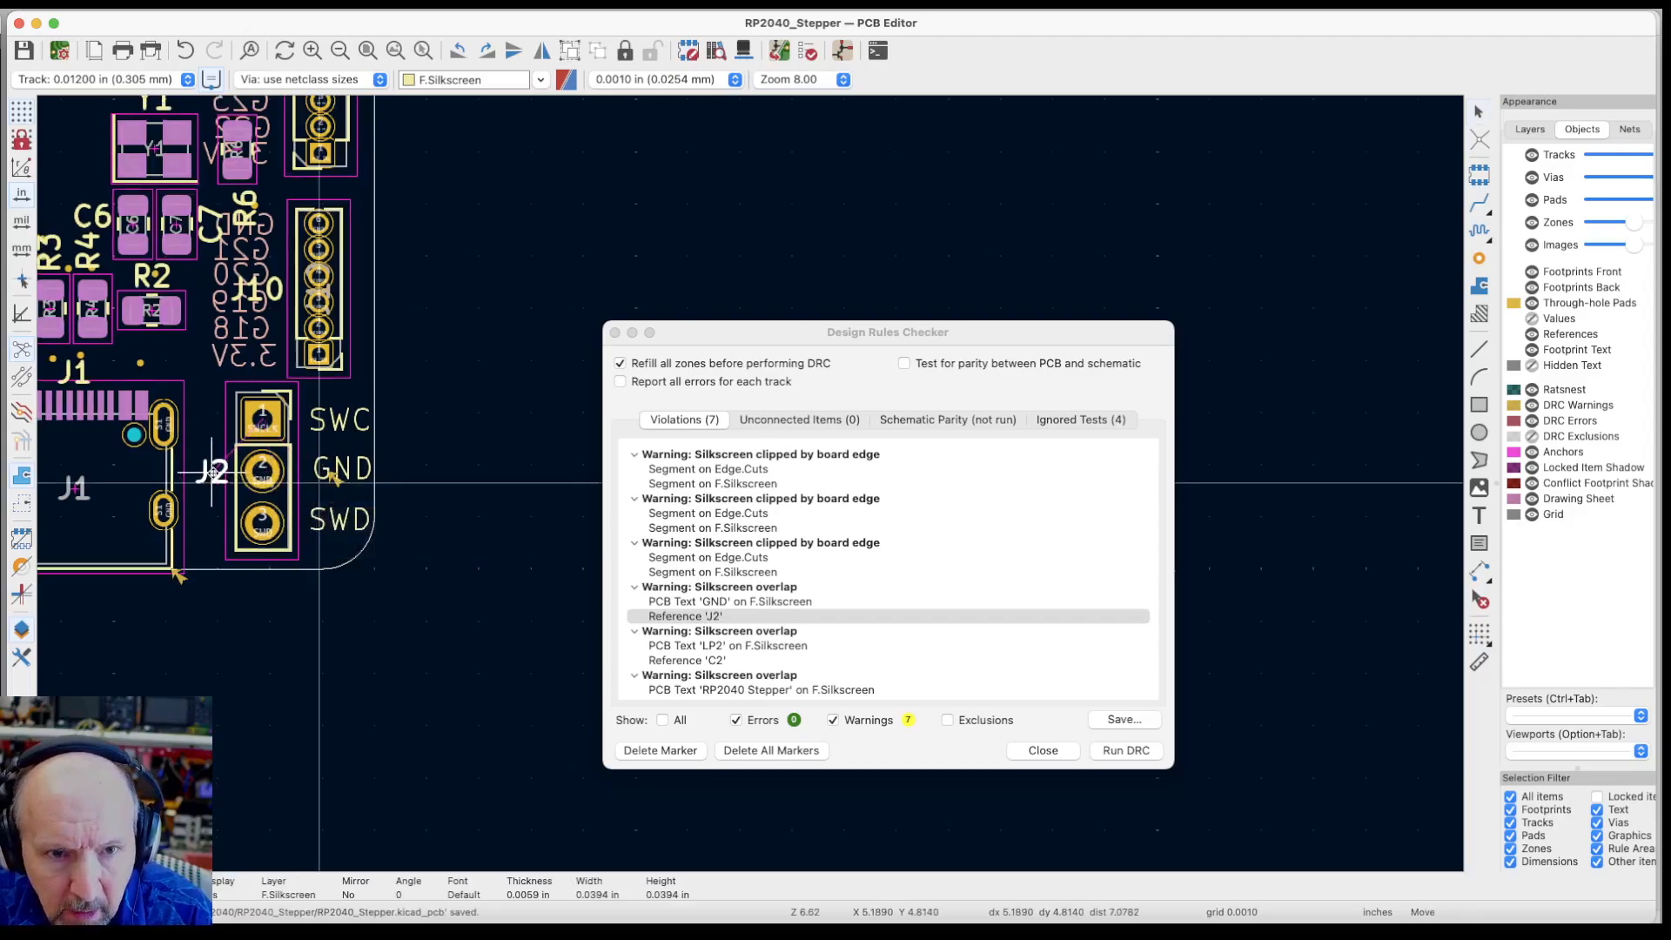
pyautogui.click(207, 470)
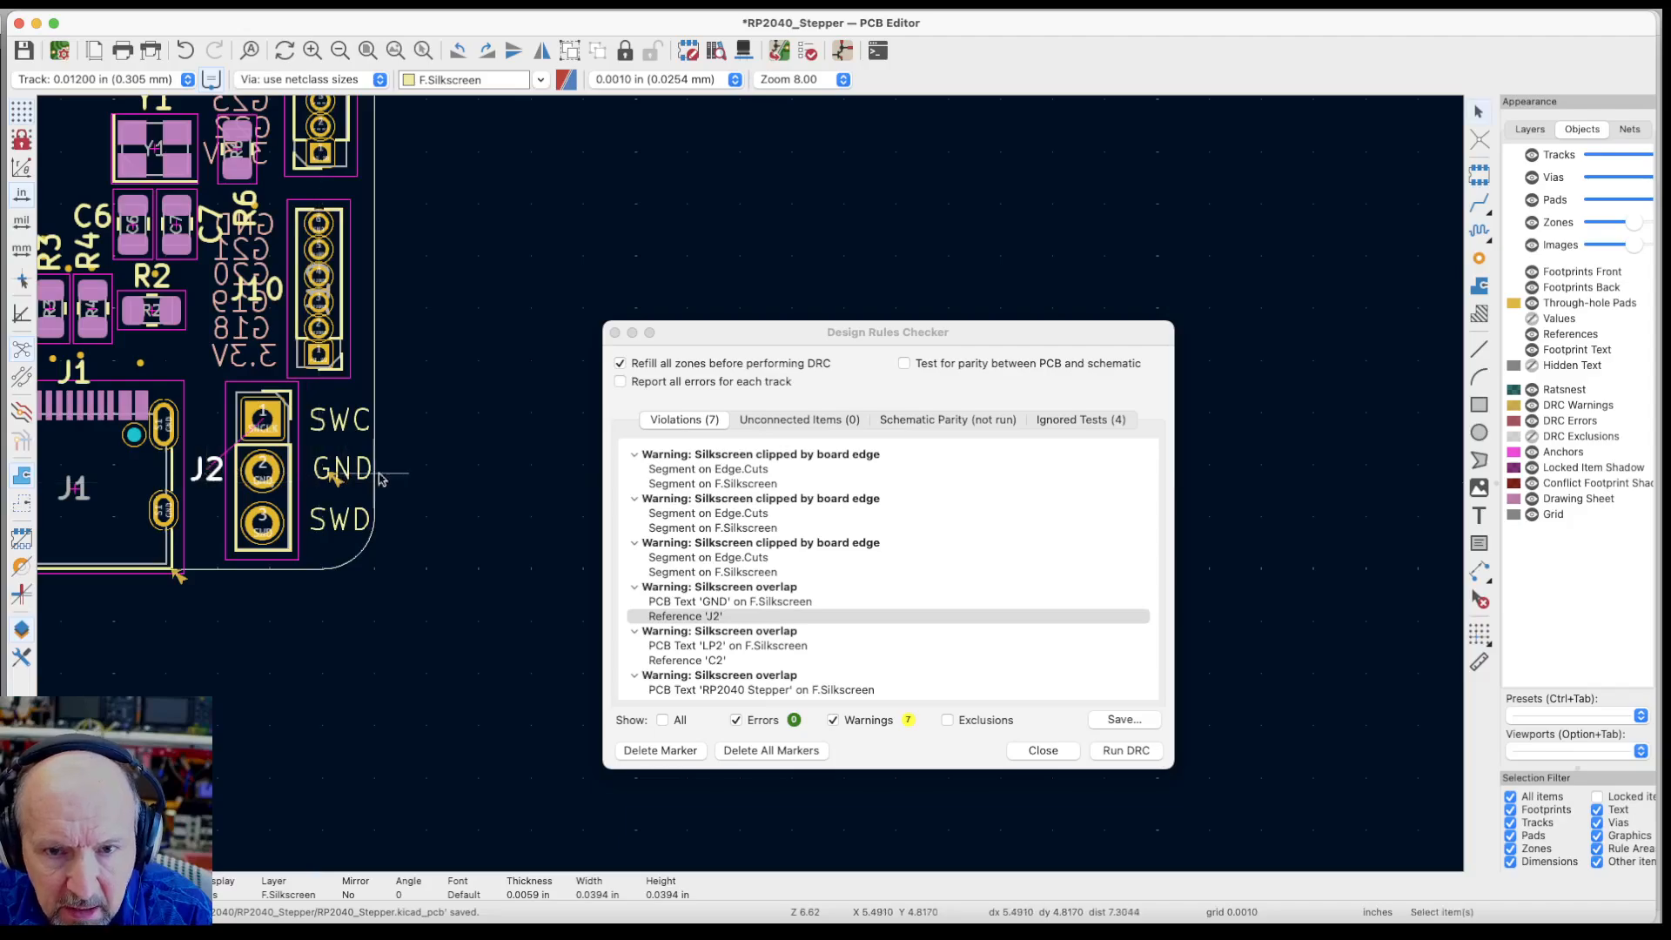
# Rotate reference C2 to -90 degrees and move it between the LP2 text and reference C1
pyautogui.scroll(-5, 493, 470)
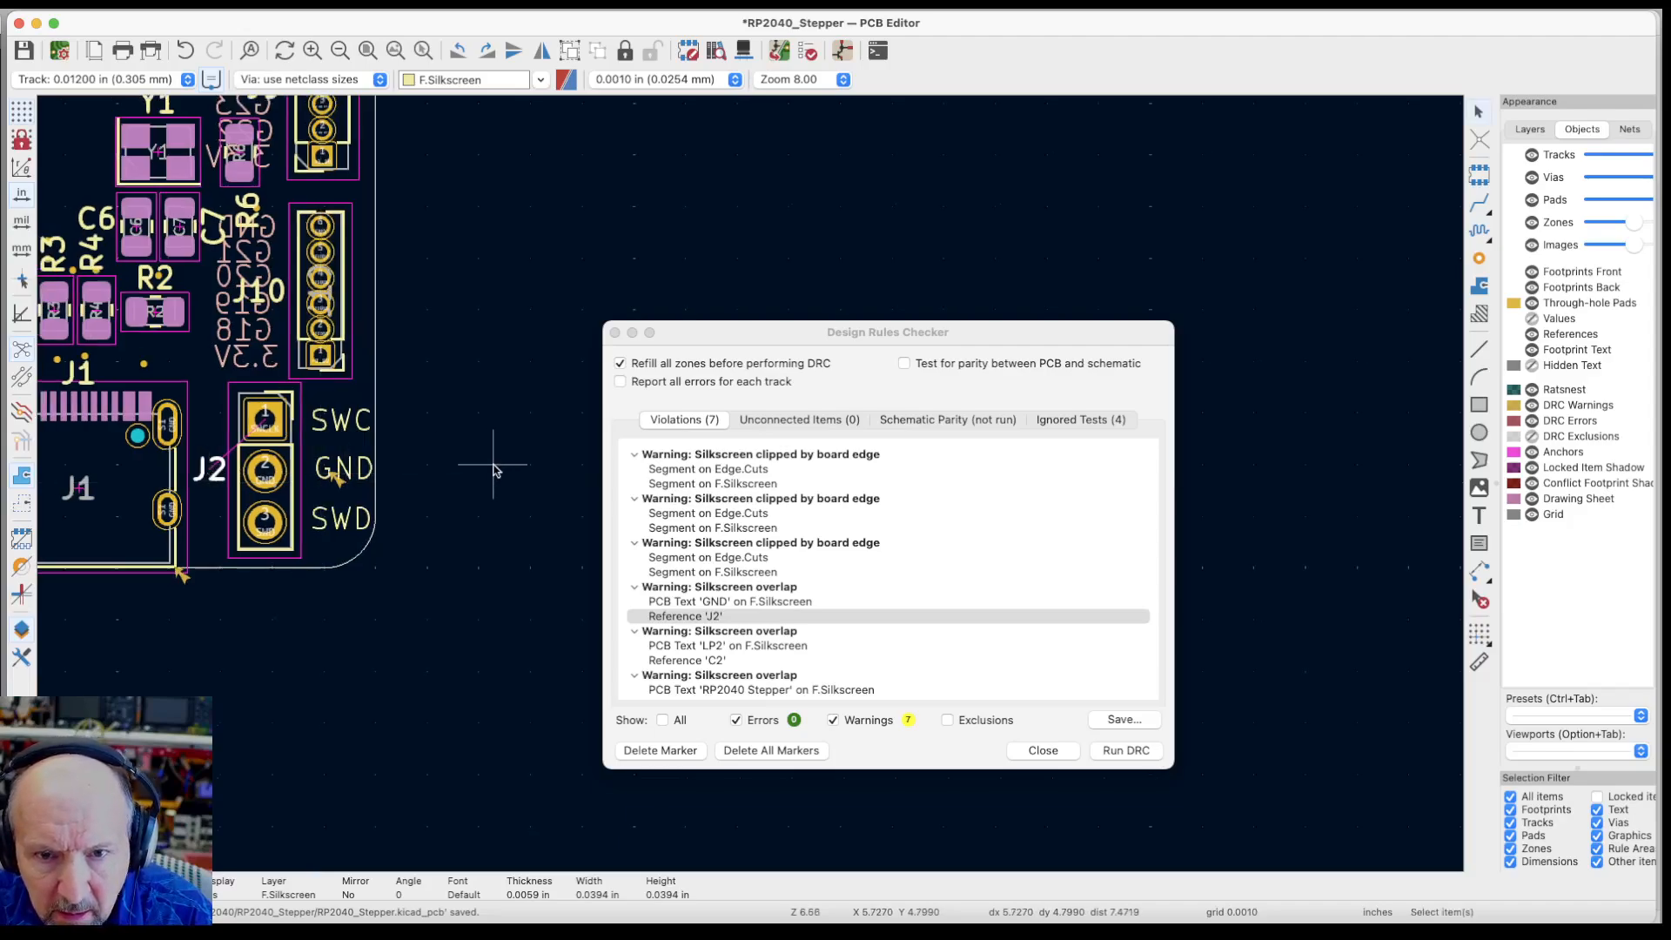
pyautogui.scroll(-3, 501, 466)
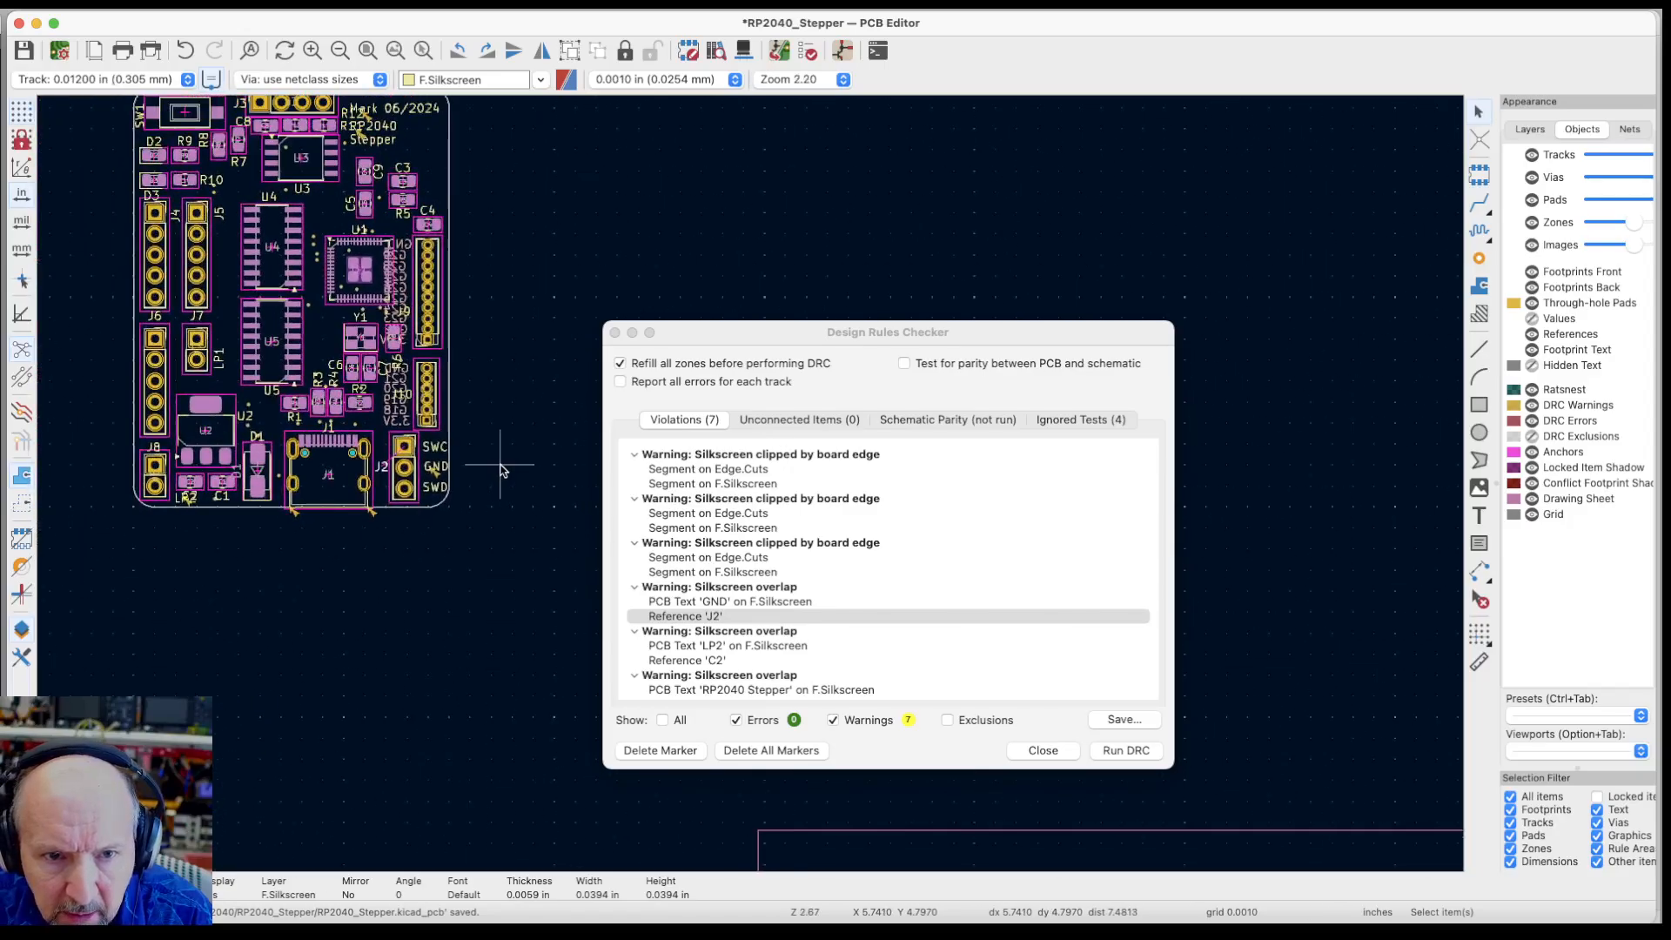
pyautogui.scroll(4, 264, 492)
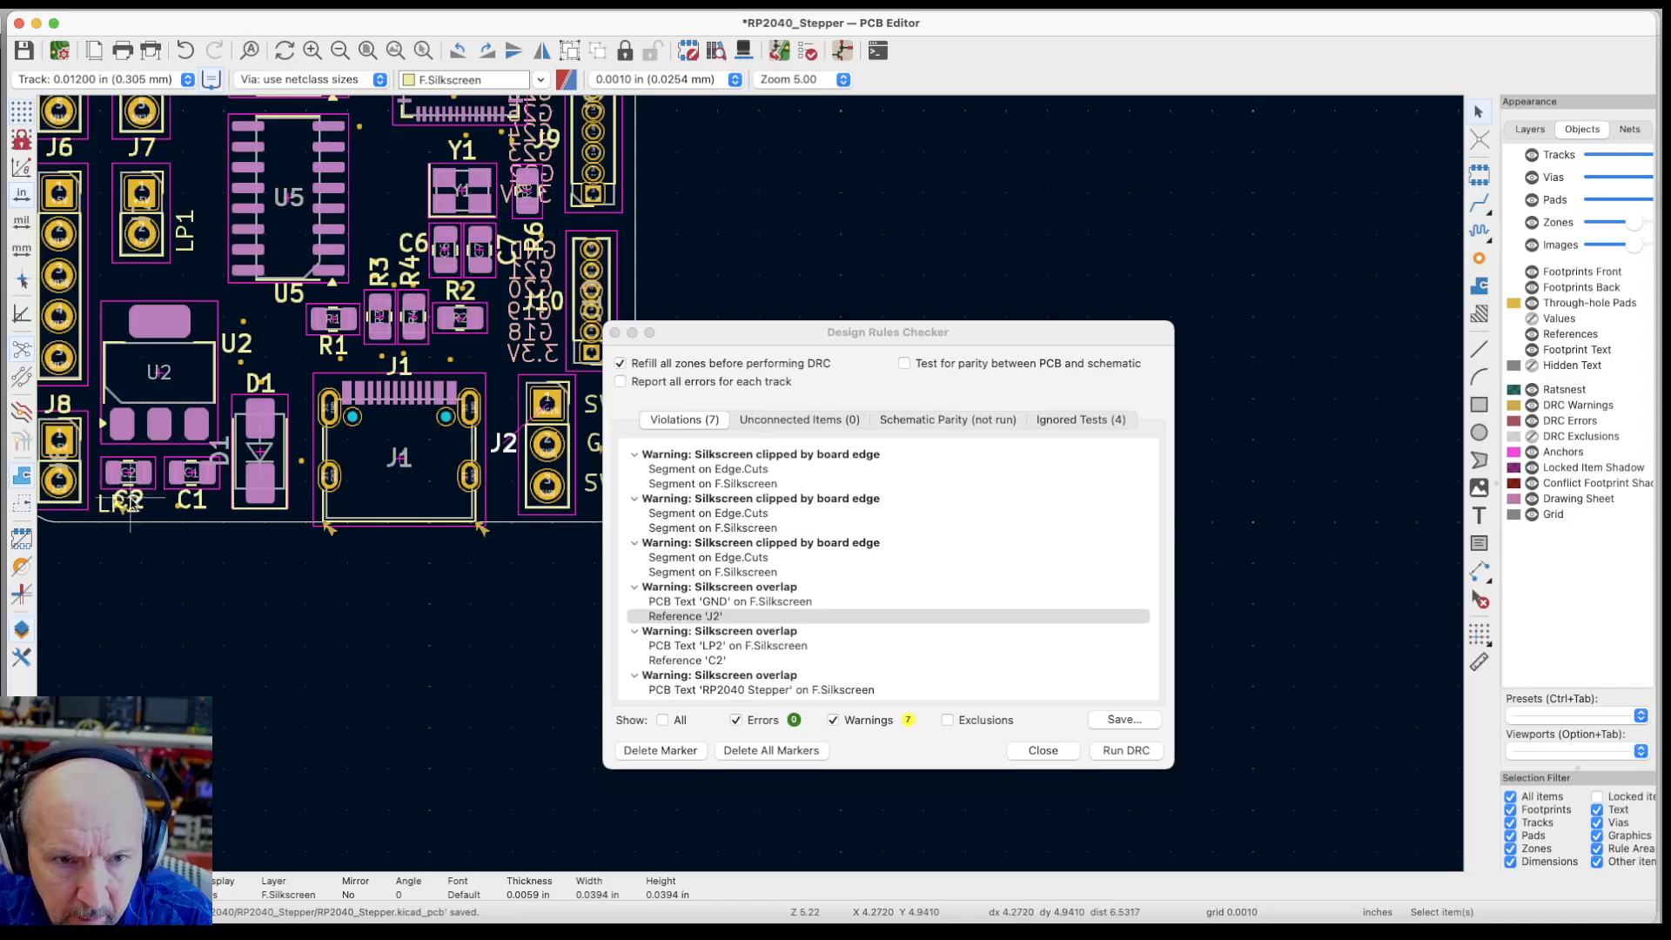
pyautogui.scroll(5, 128, 506)
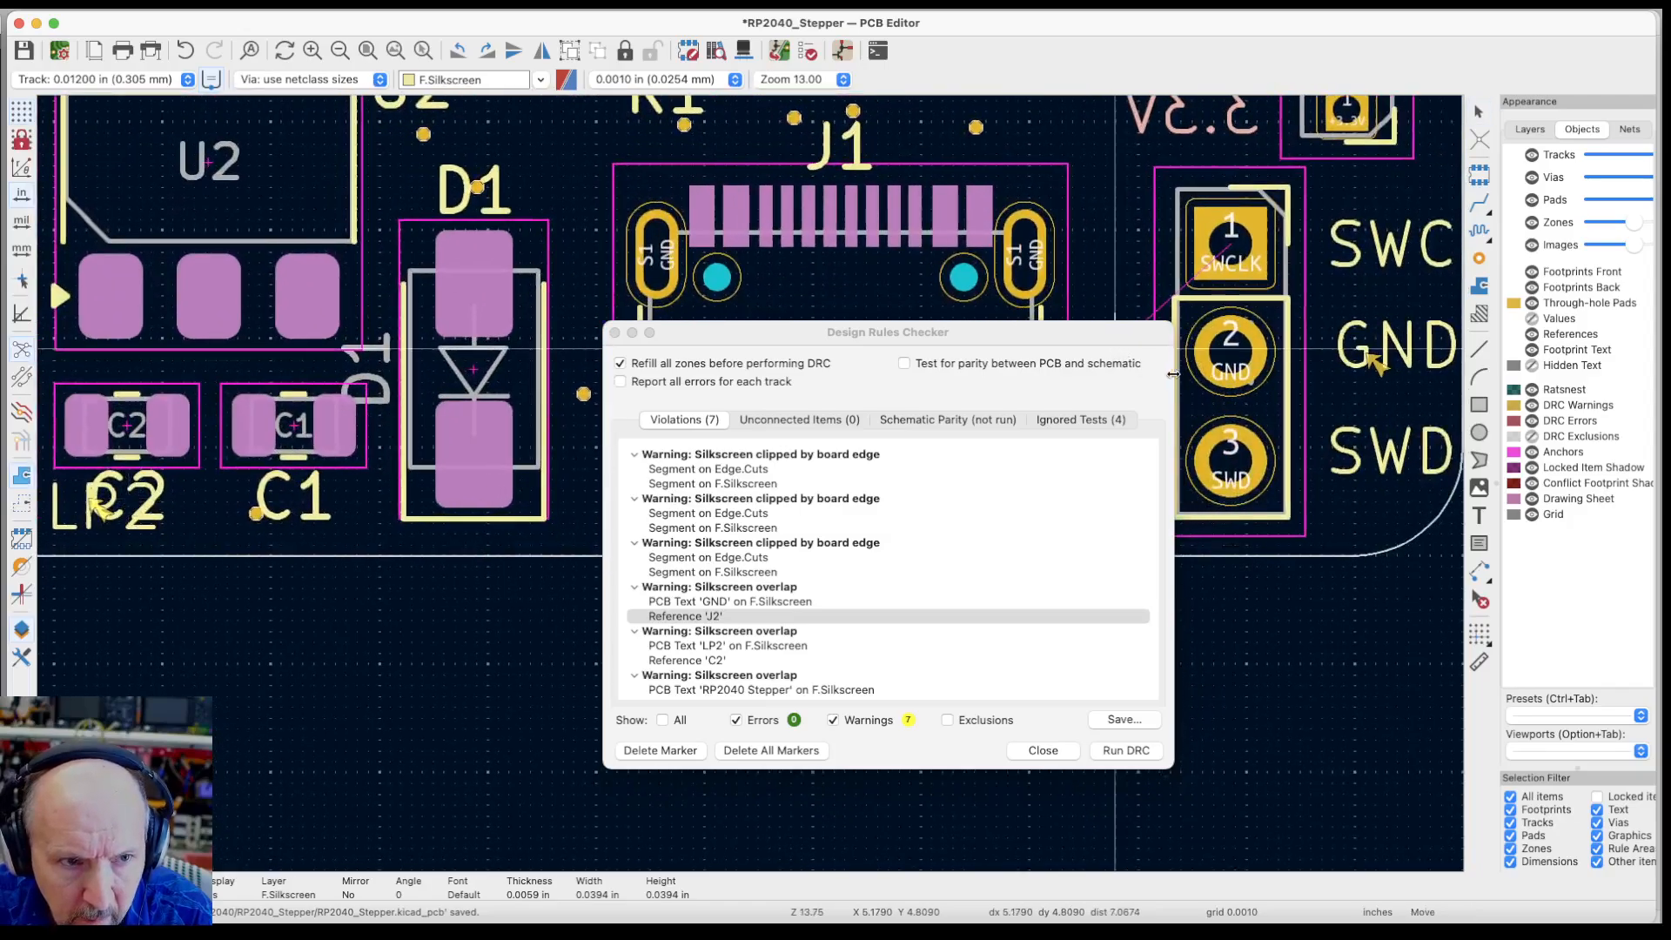
pyautogui.click(1360, 416)
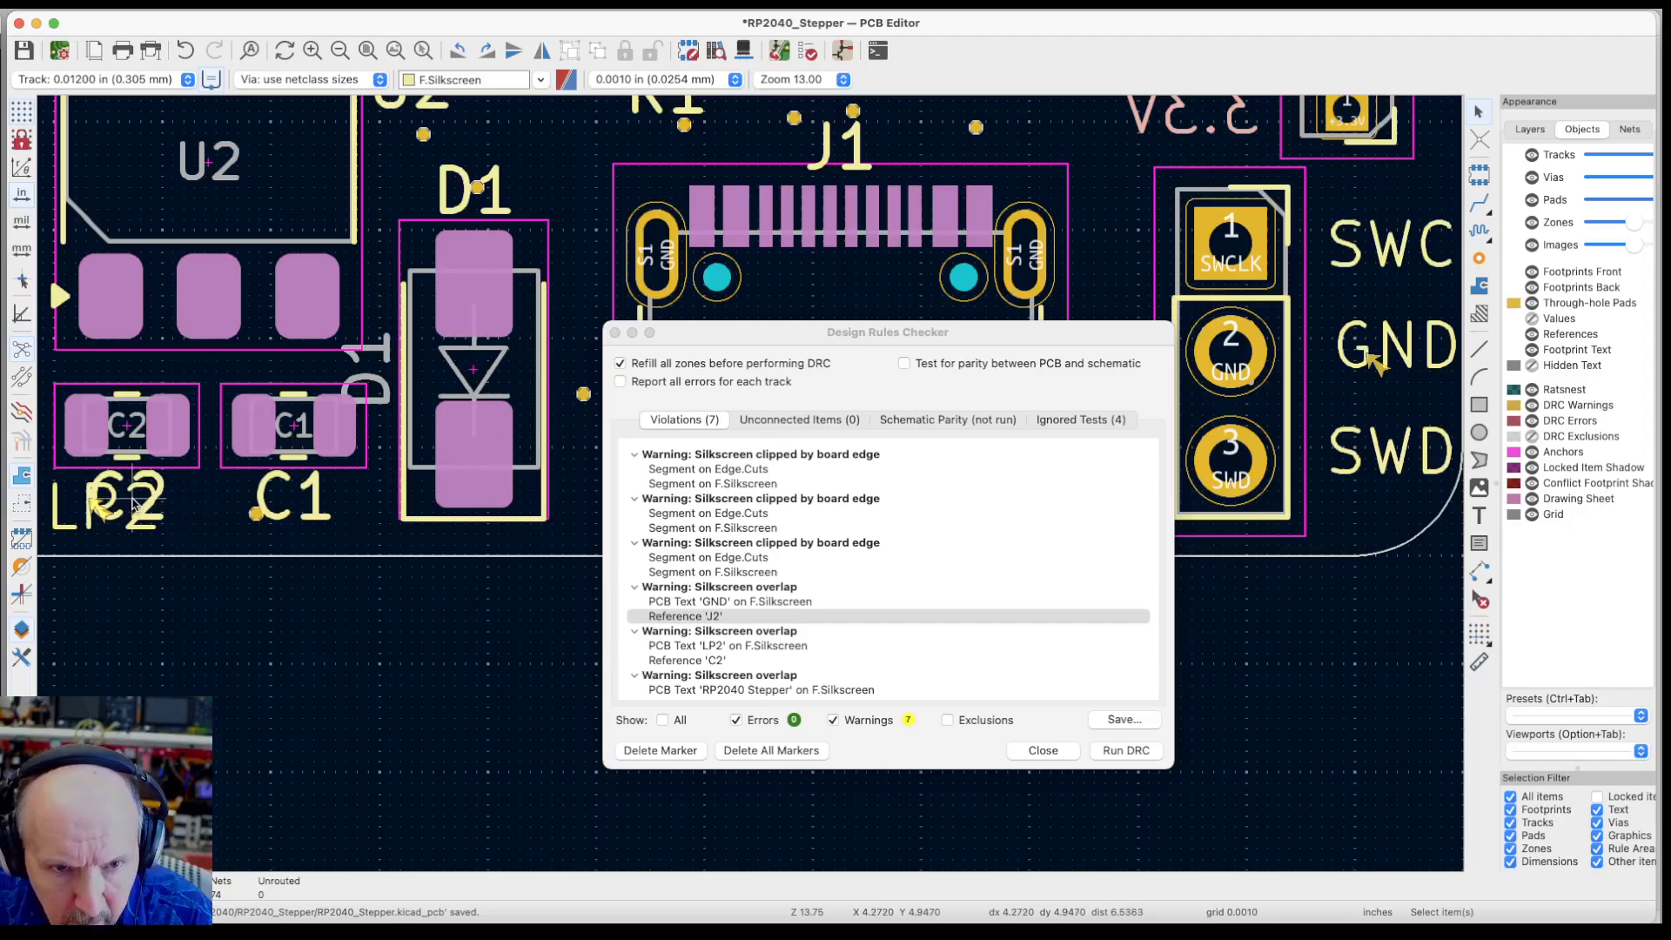
pyautogui.click(132, 503)
pyautogui.click(139, 508)
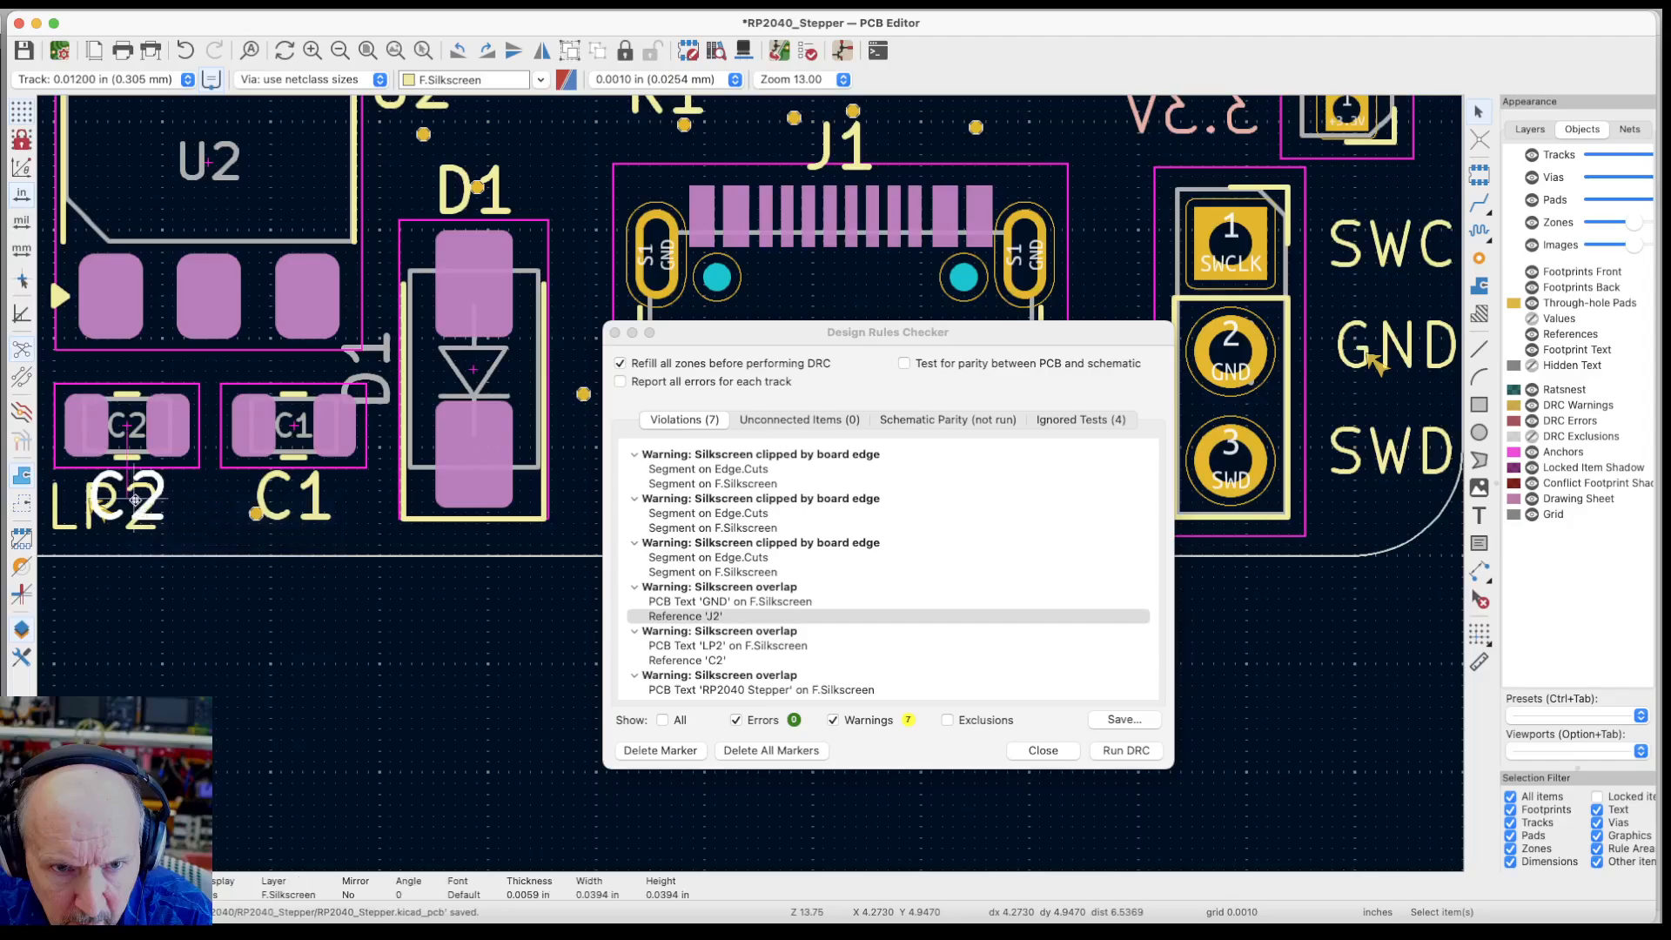
pyautogui.press('m')
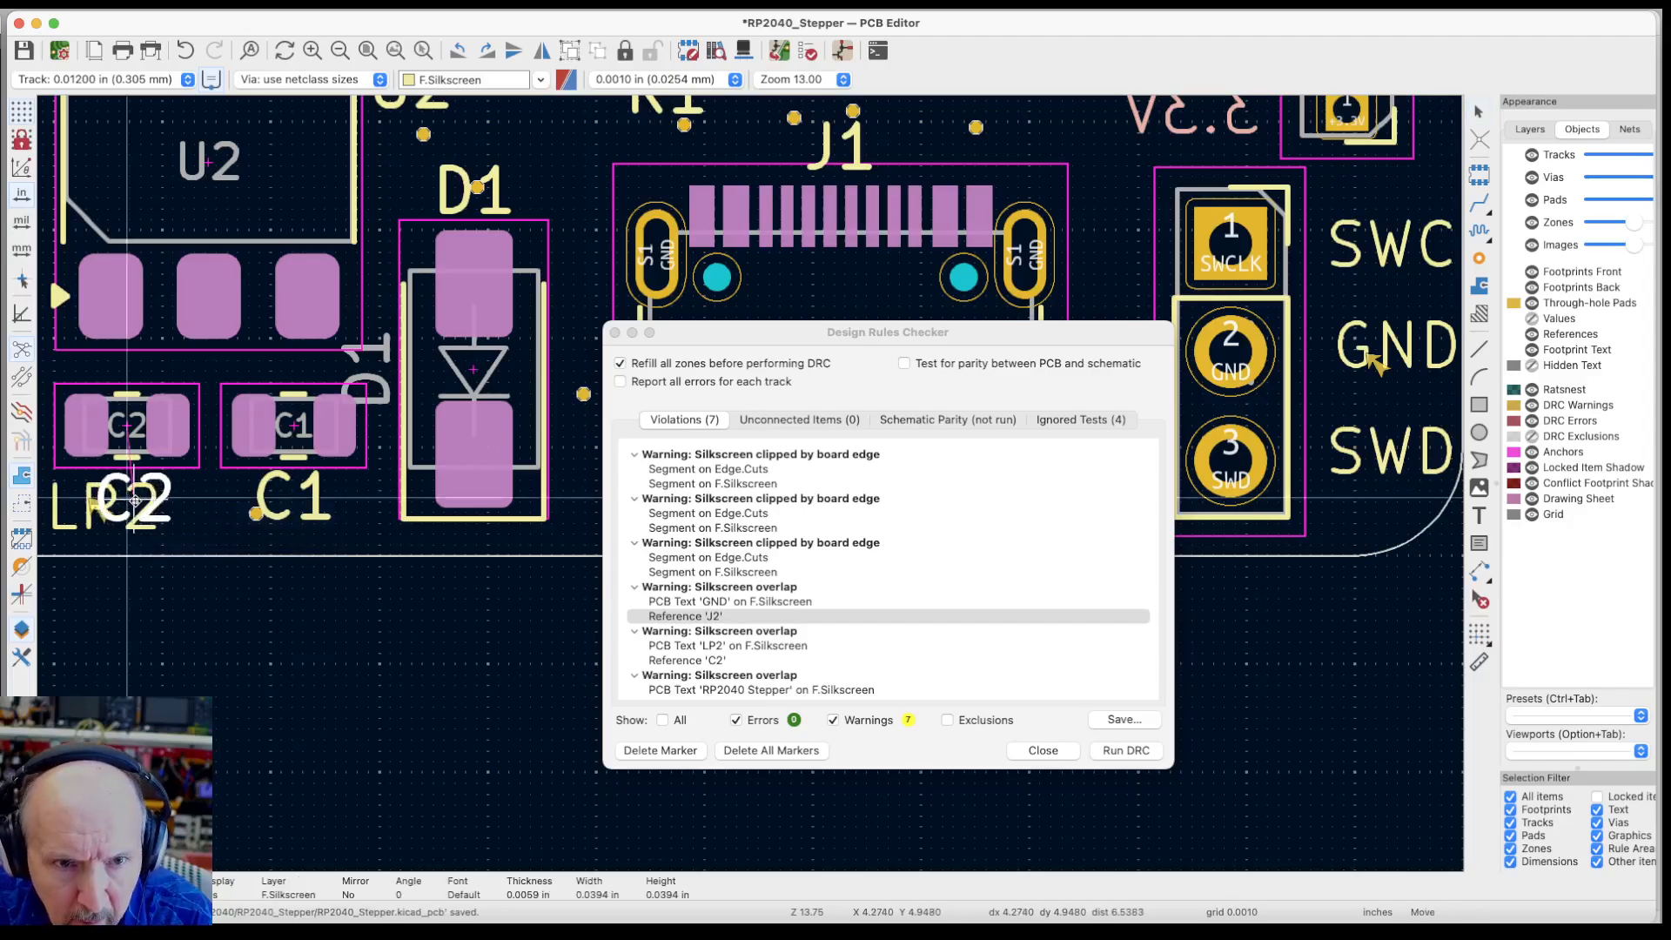
pyautogui.press('r')
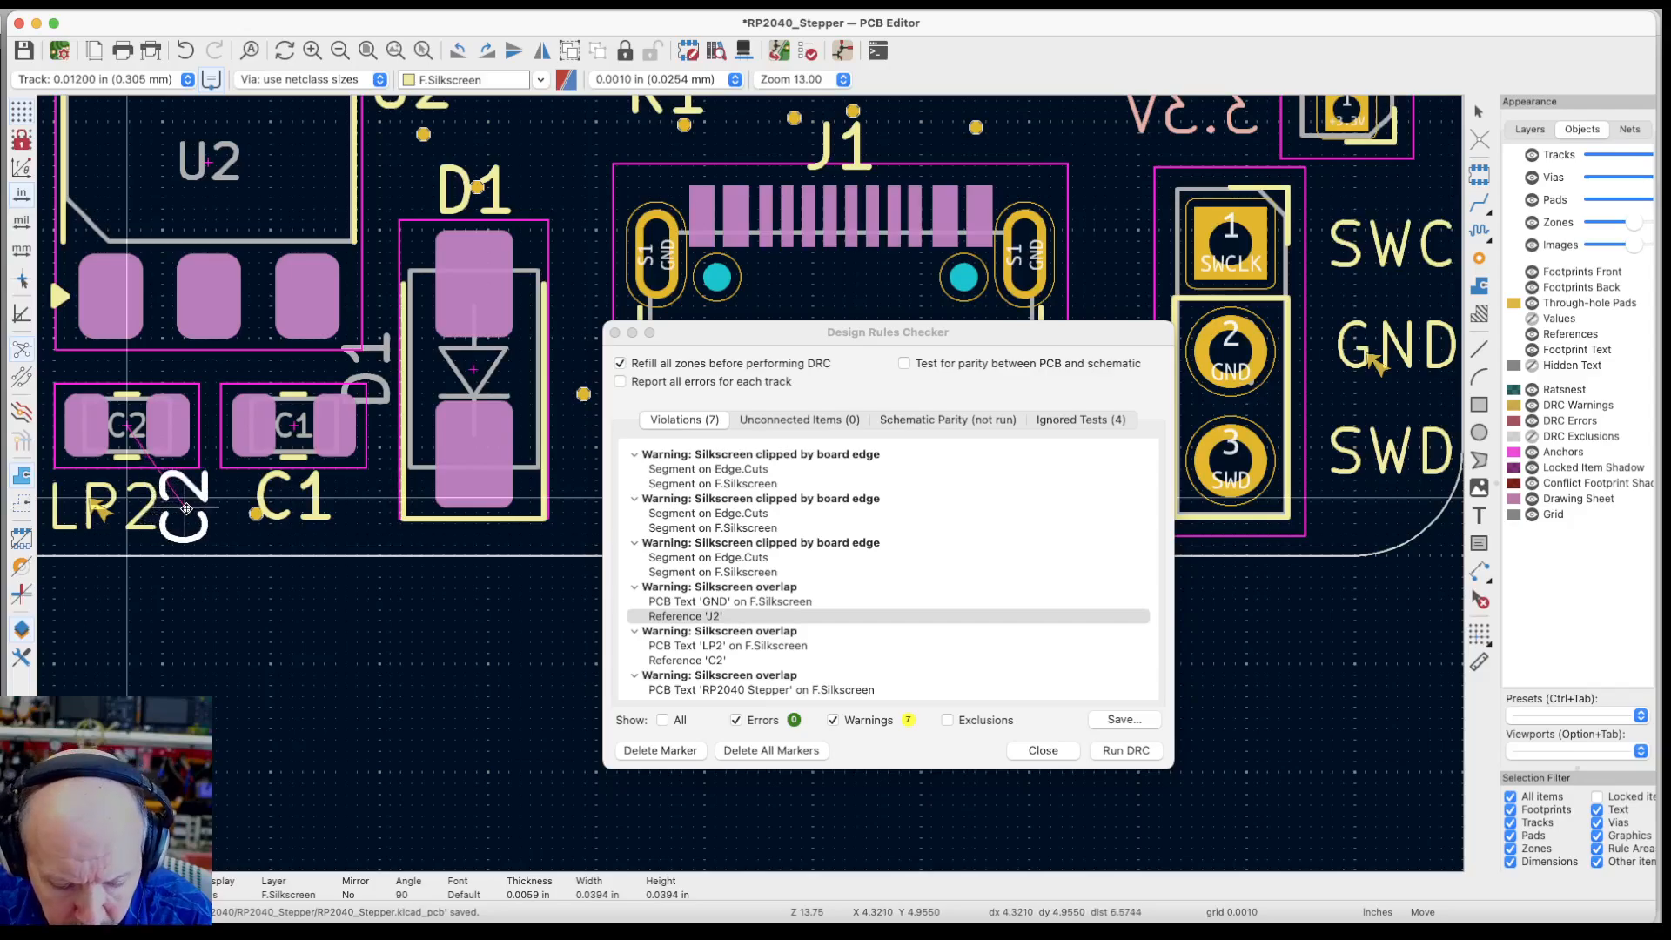
pyautogui.press('r')
pyautogui.press('r')
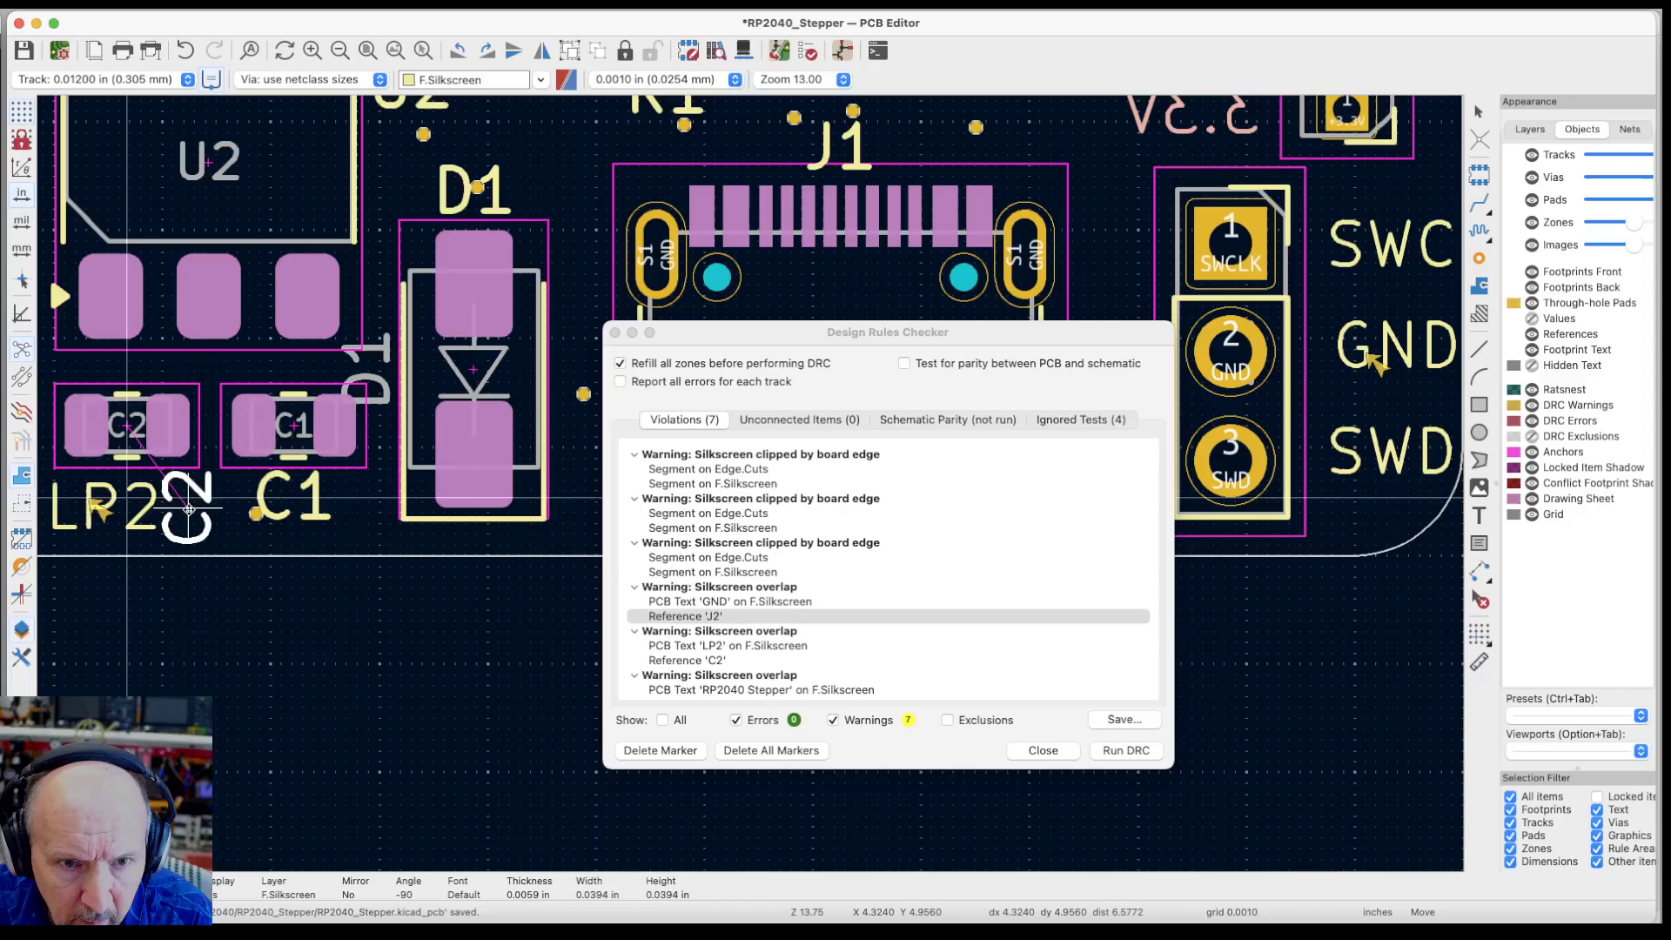
pyautogui.click(189, 509)
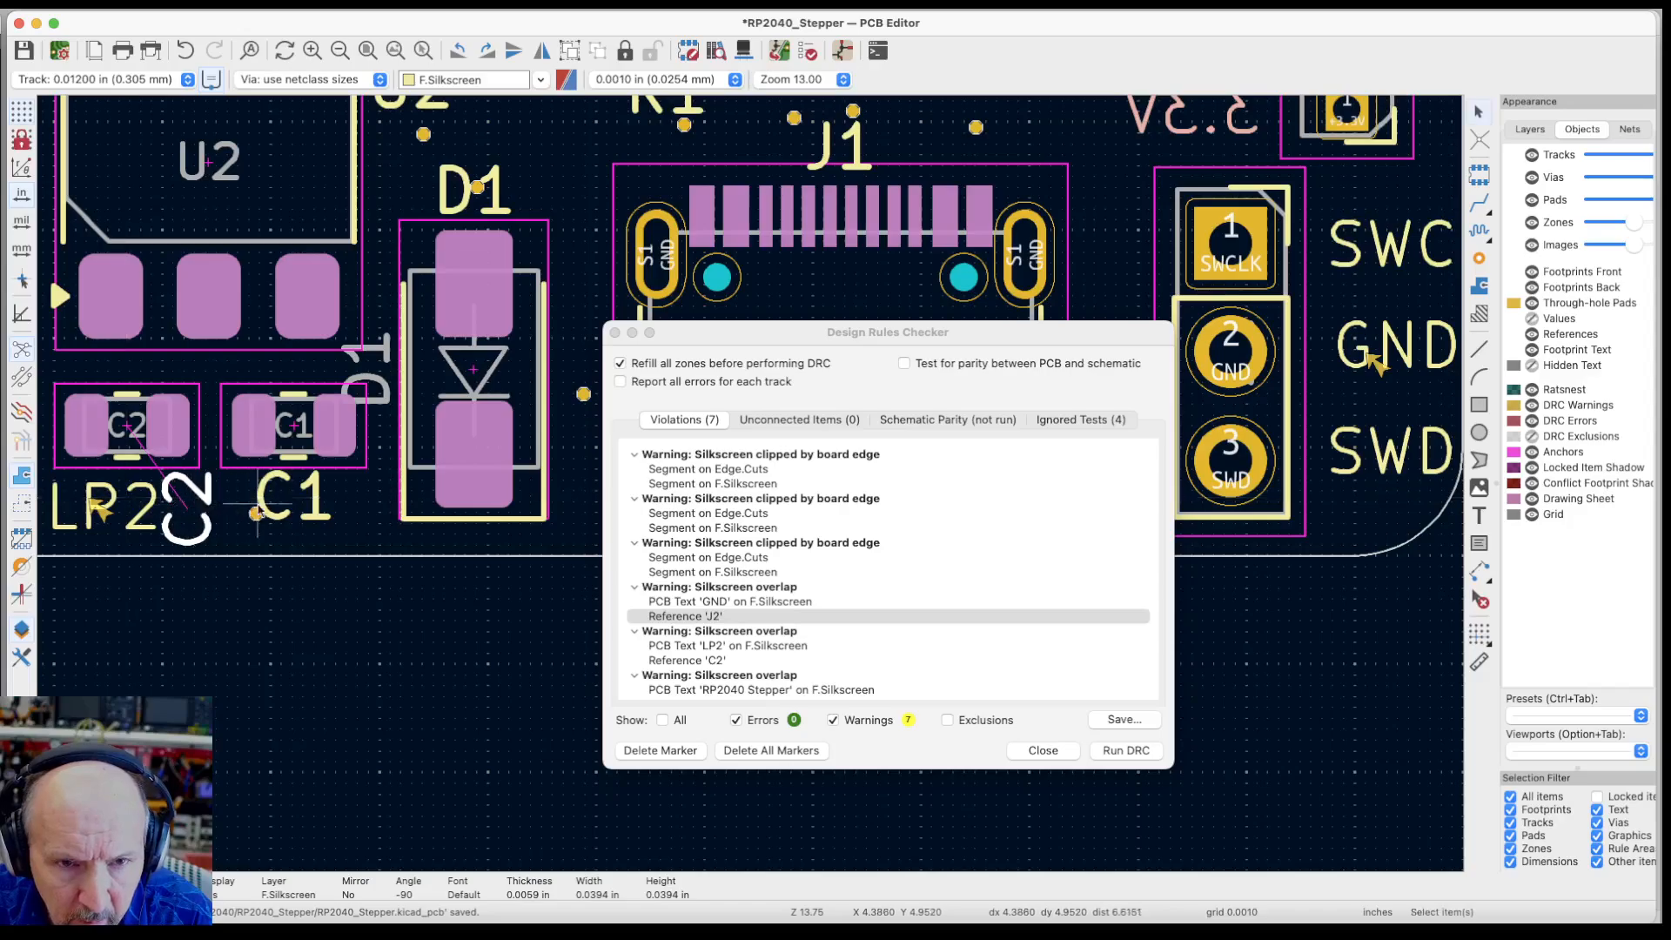
# Shift the LP2 silkscreen text slightly toward header J8, away from reference C2
pyautogui.scroll(-2, 293, 505)
pyautogui.scroll(-2, 292, 506)
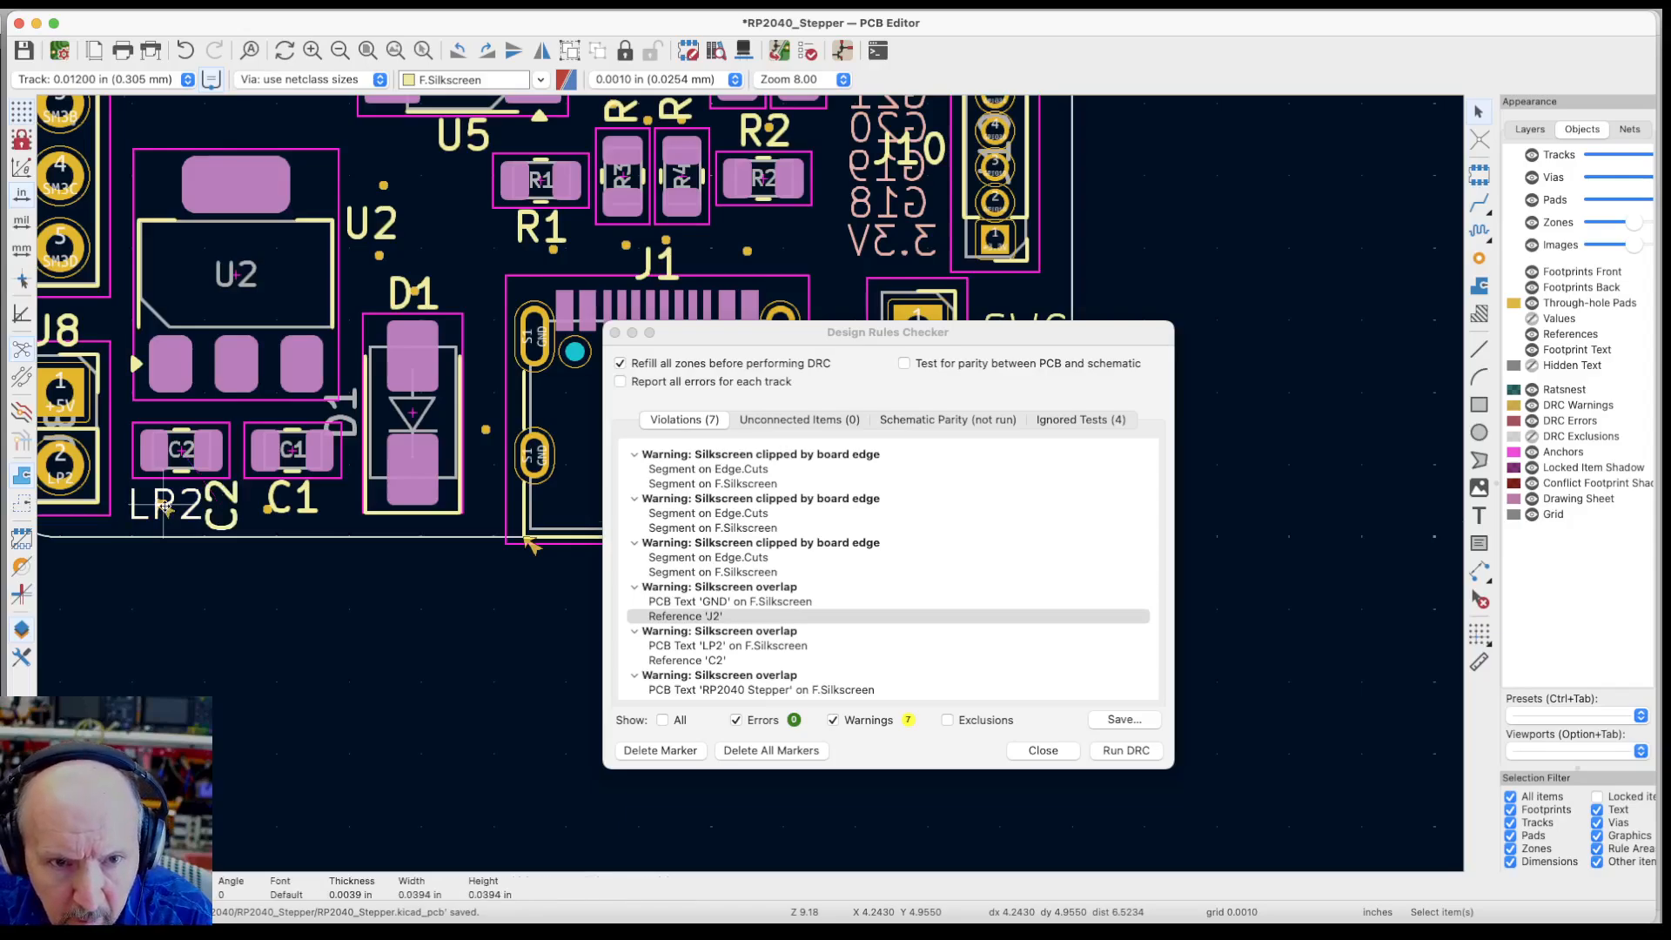
pyautogui.click(165, 509)
pyautogui.press('m')
pyautogui.click(113, 522)
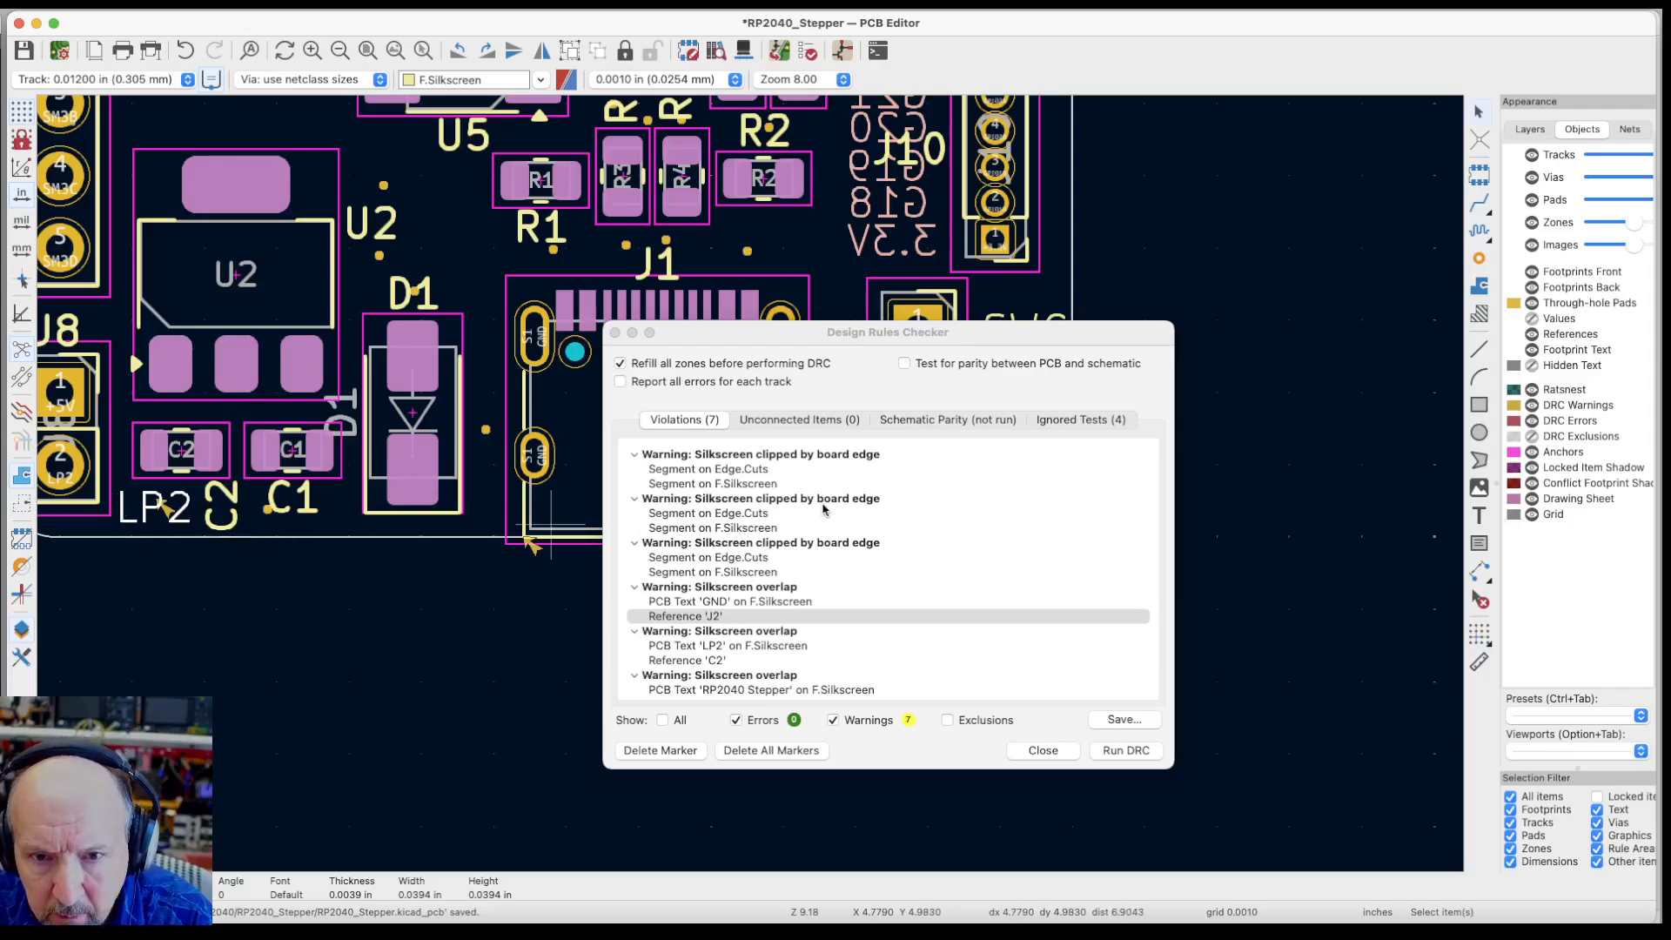
# Delete the violation marker for the GND text and J2 overlap, and close the design rules checker
pyautogui.scroll(-2, 824, 510)
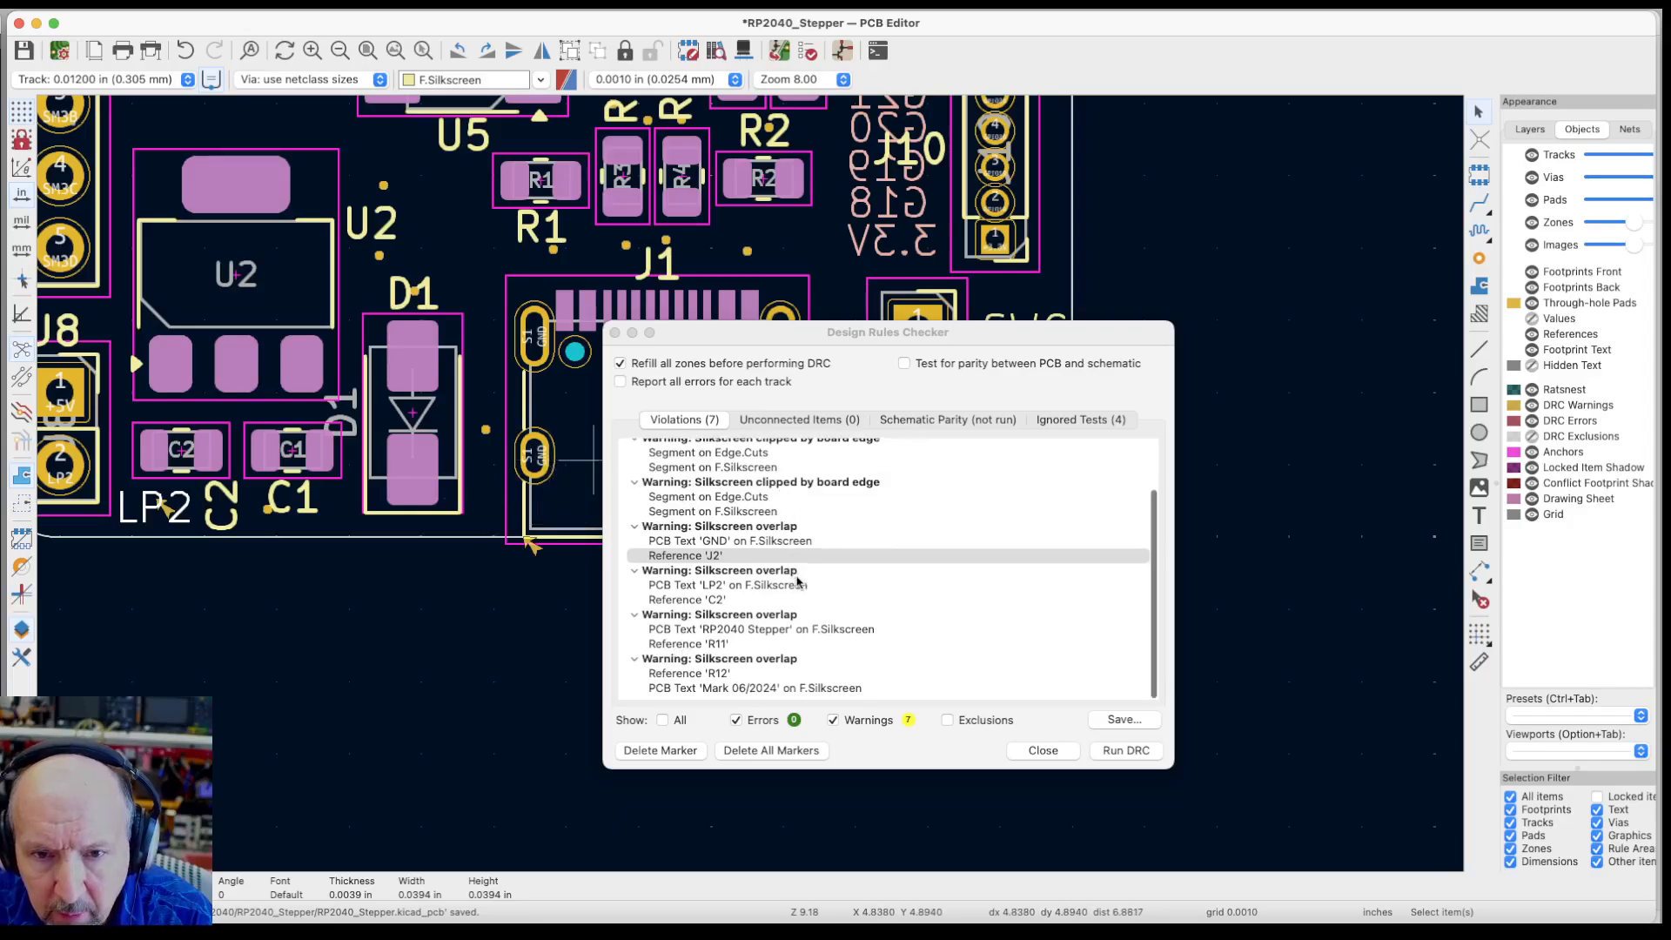
pyautogui.click(676, 749)
pyautogui.click(676, 750)
pyautogui.click(1043, 749)
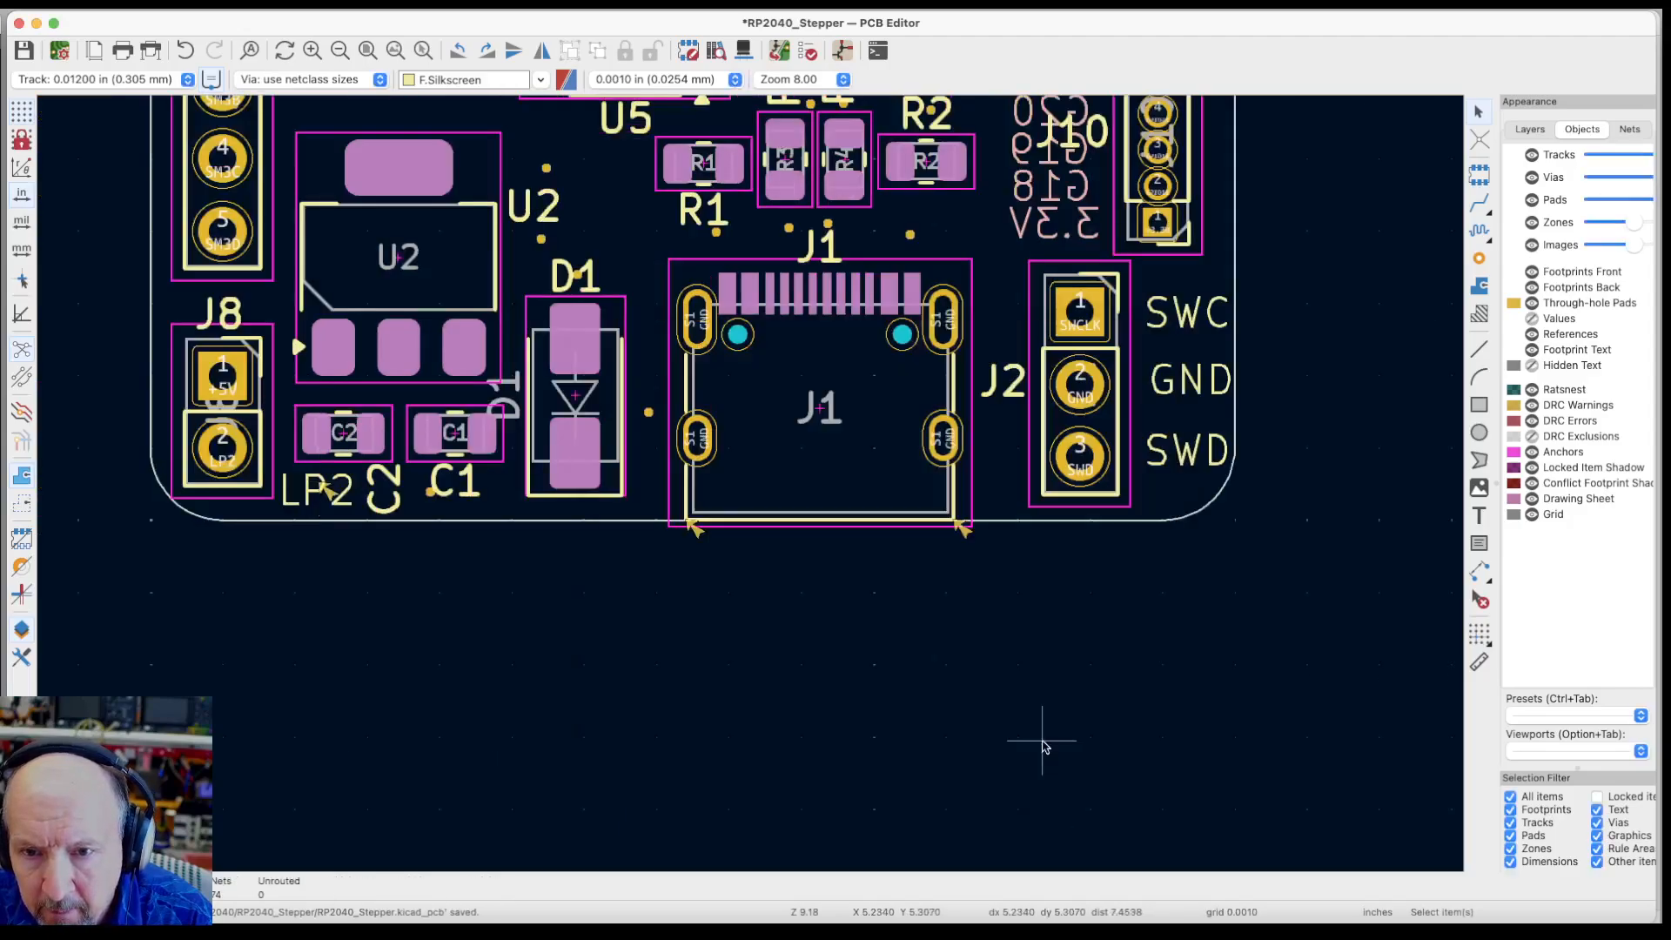
# Move the "RP2040 Stepper" text right and slightly down, clear of reference R11 and above C3
pyautogui.scroll(15, 684, 561)
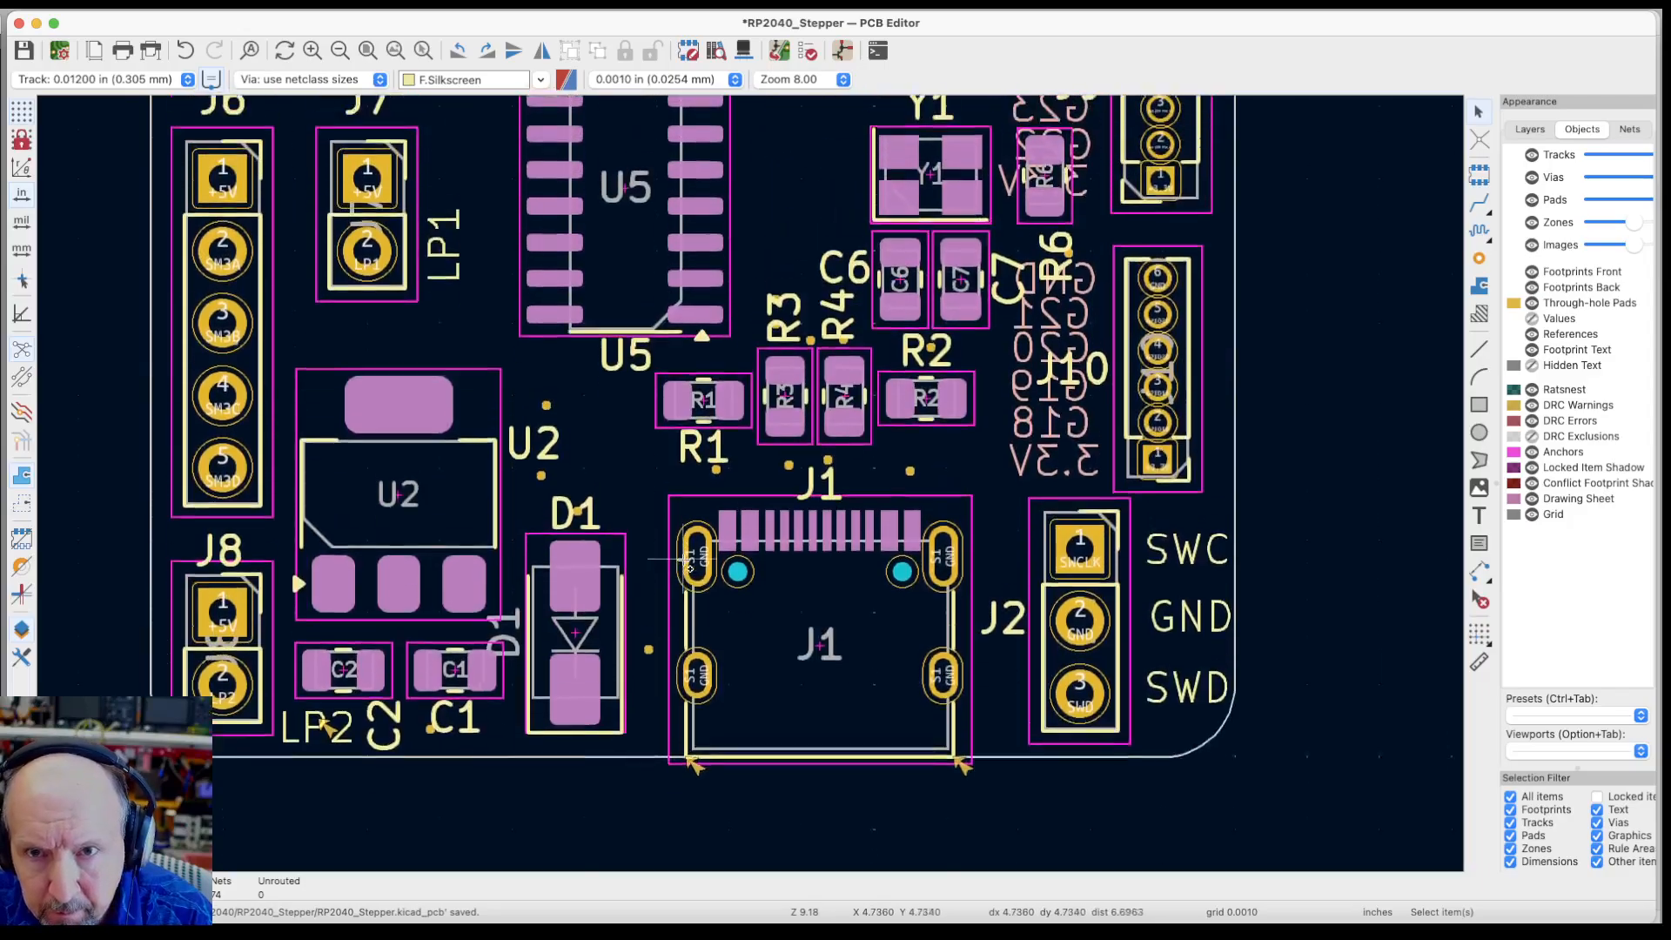
pyautogui.scroll(-3, 688, 566)
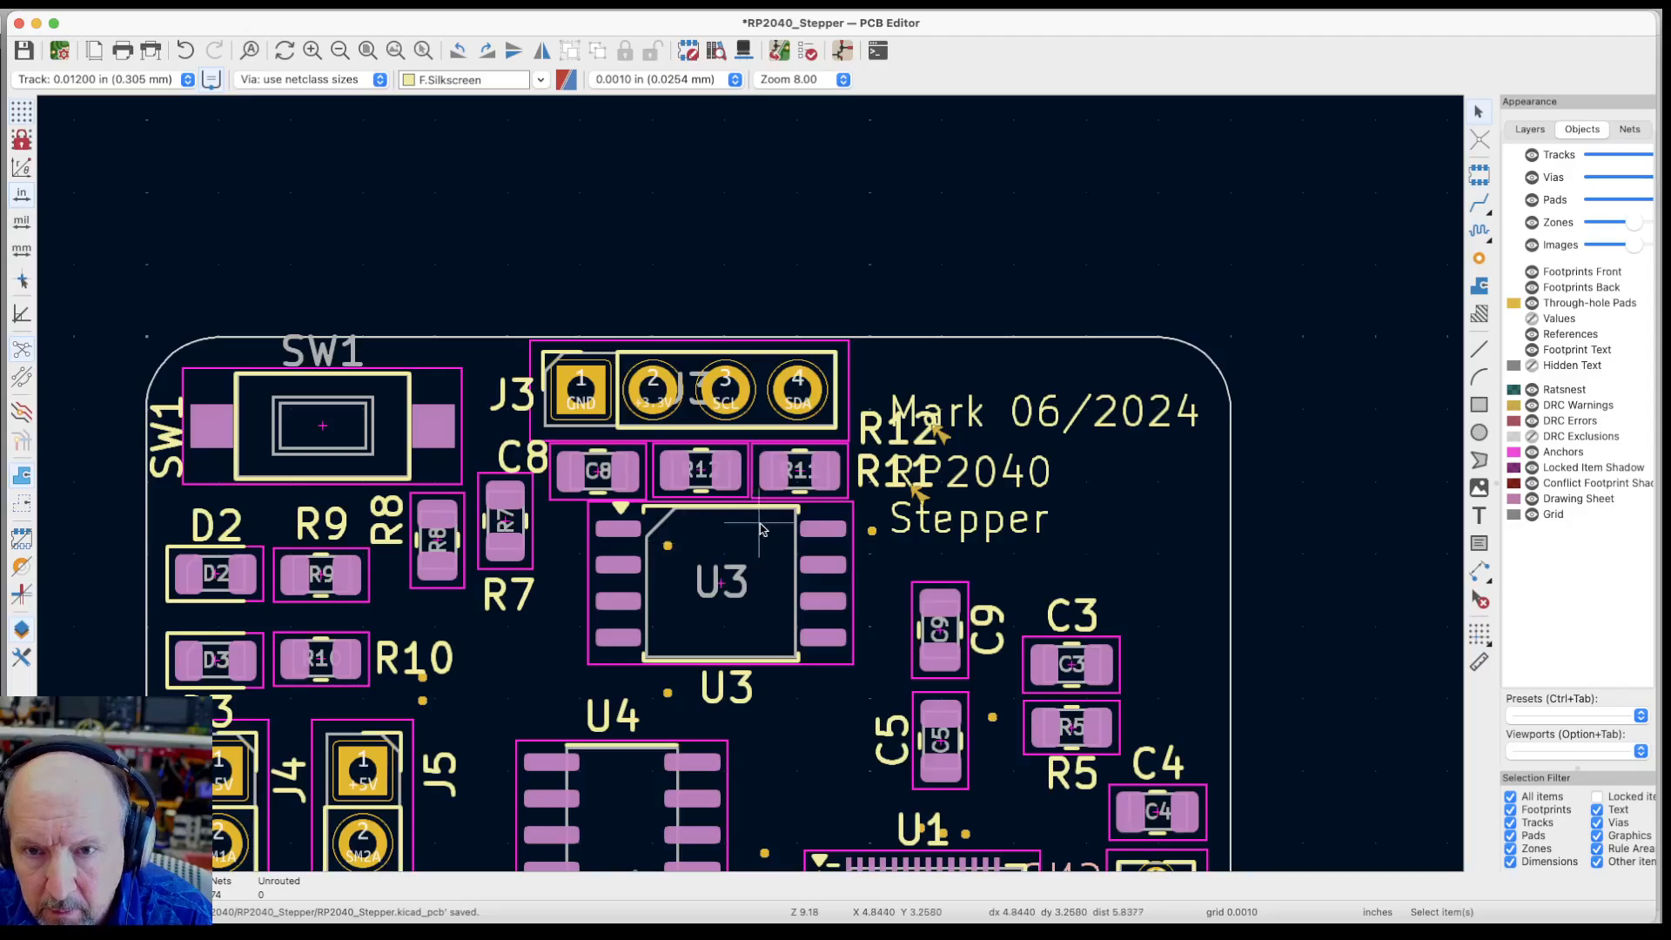
pyautogui.click(965, 470)
pyautogui.press('m')
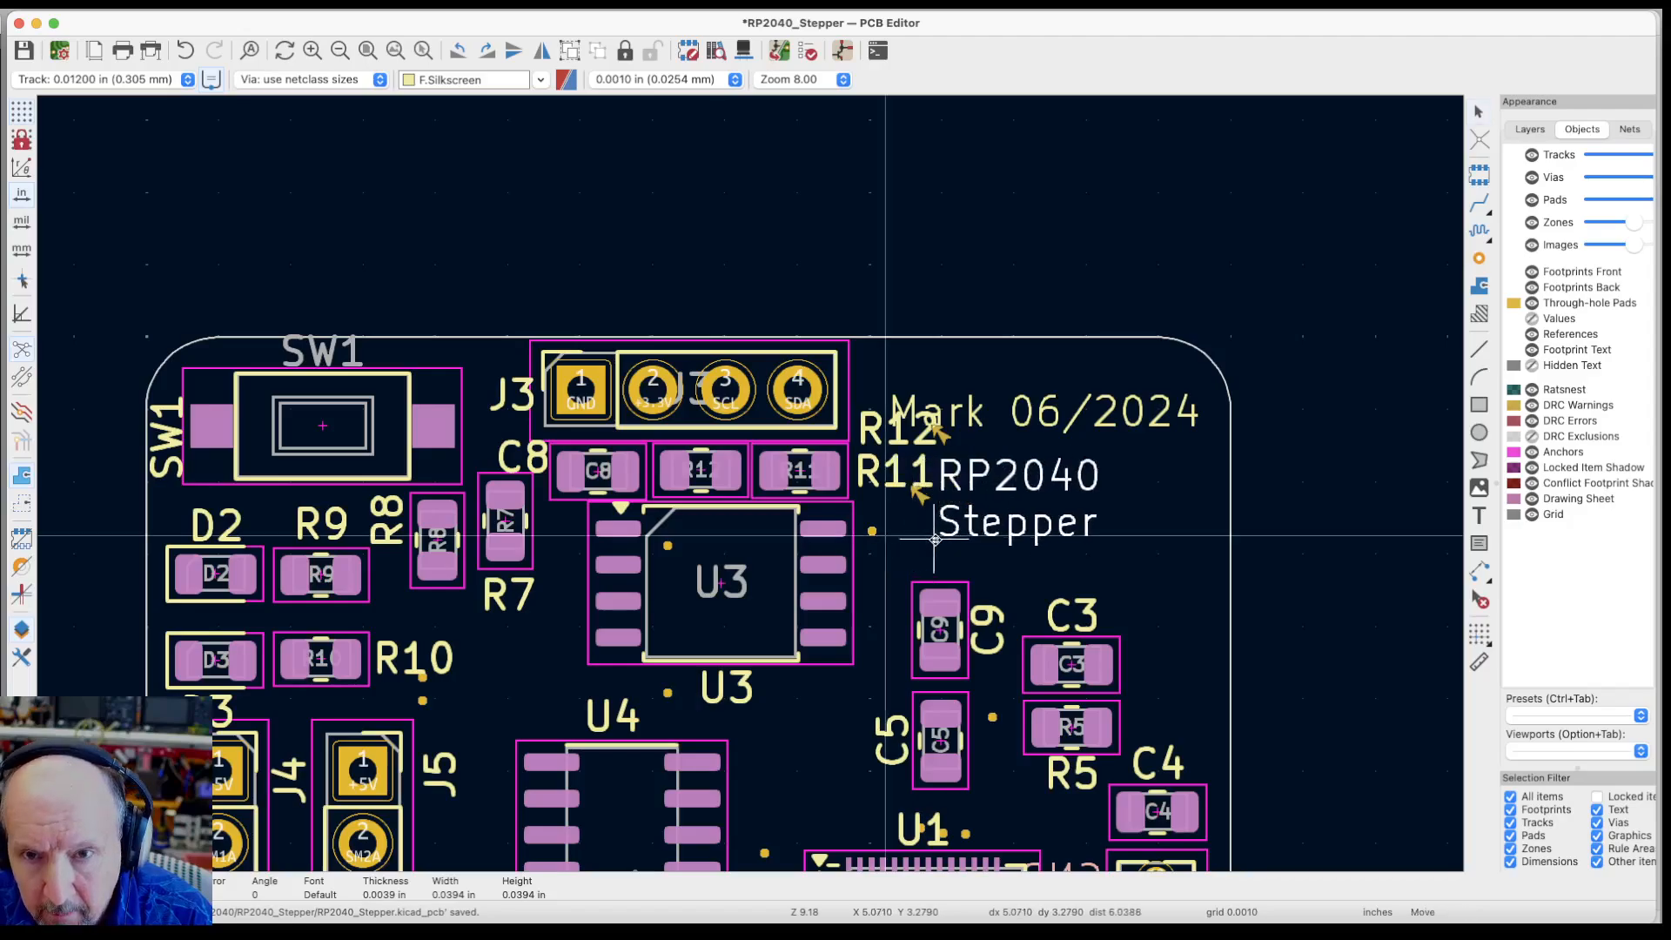
pyautogui.click(996, 552)
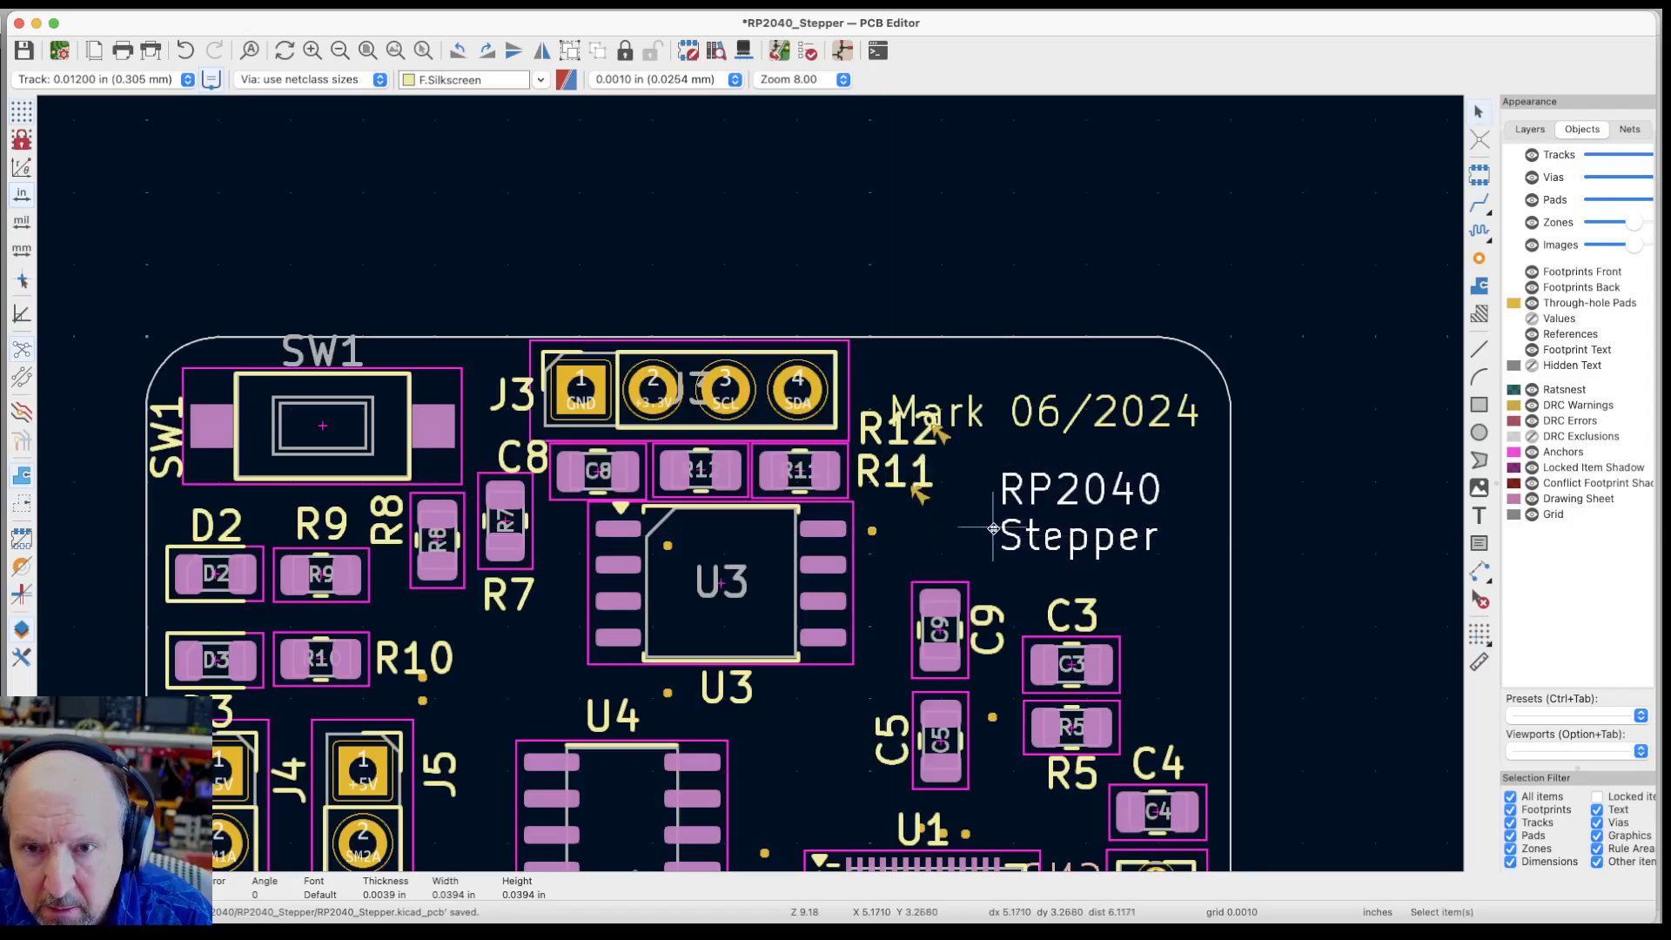
# Move the name and date text up, clear of reference R12, and save the board
pyautogui.press('m')
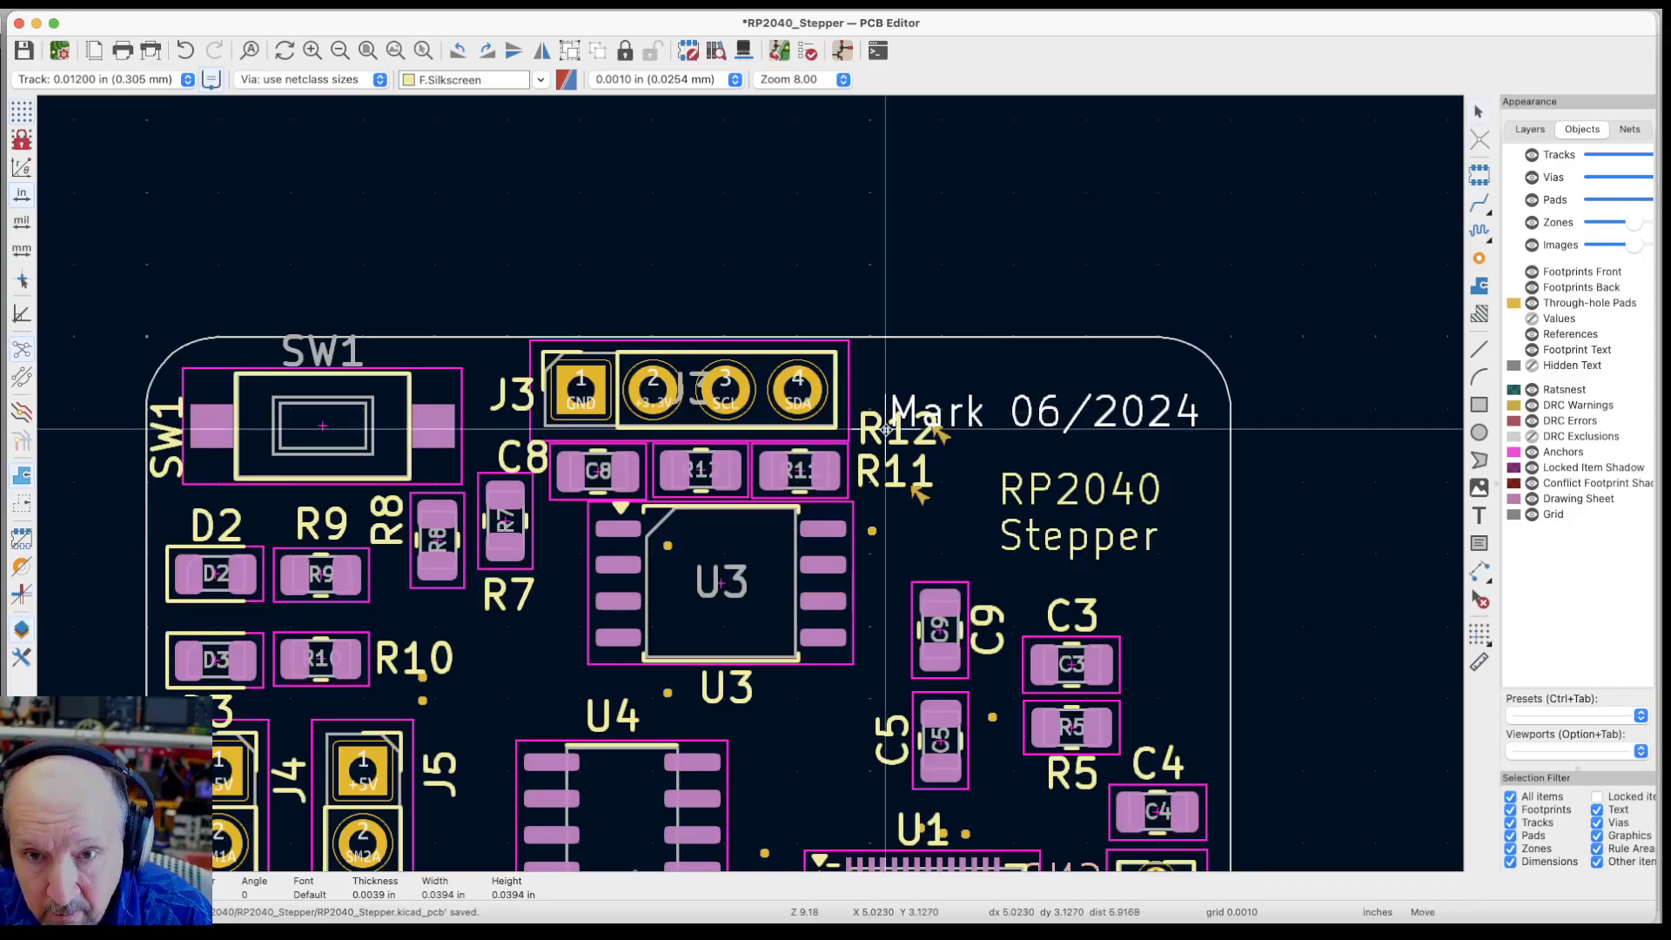
pyautogui.click(885, 399)
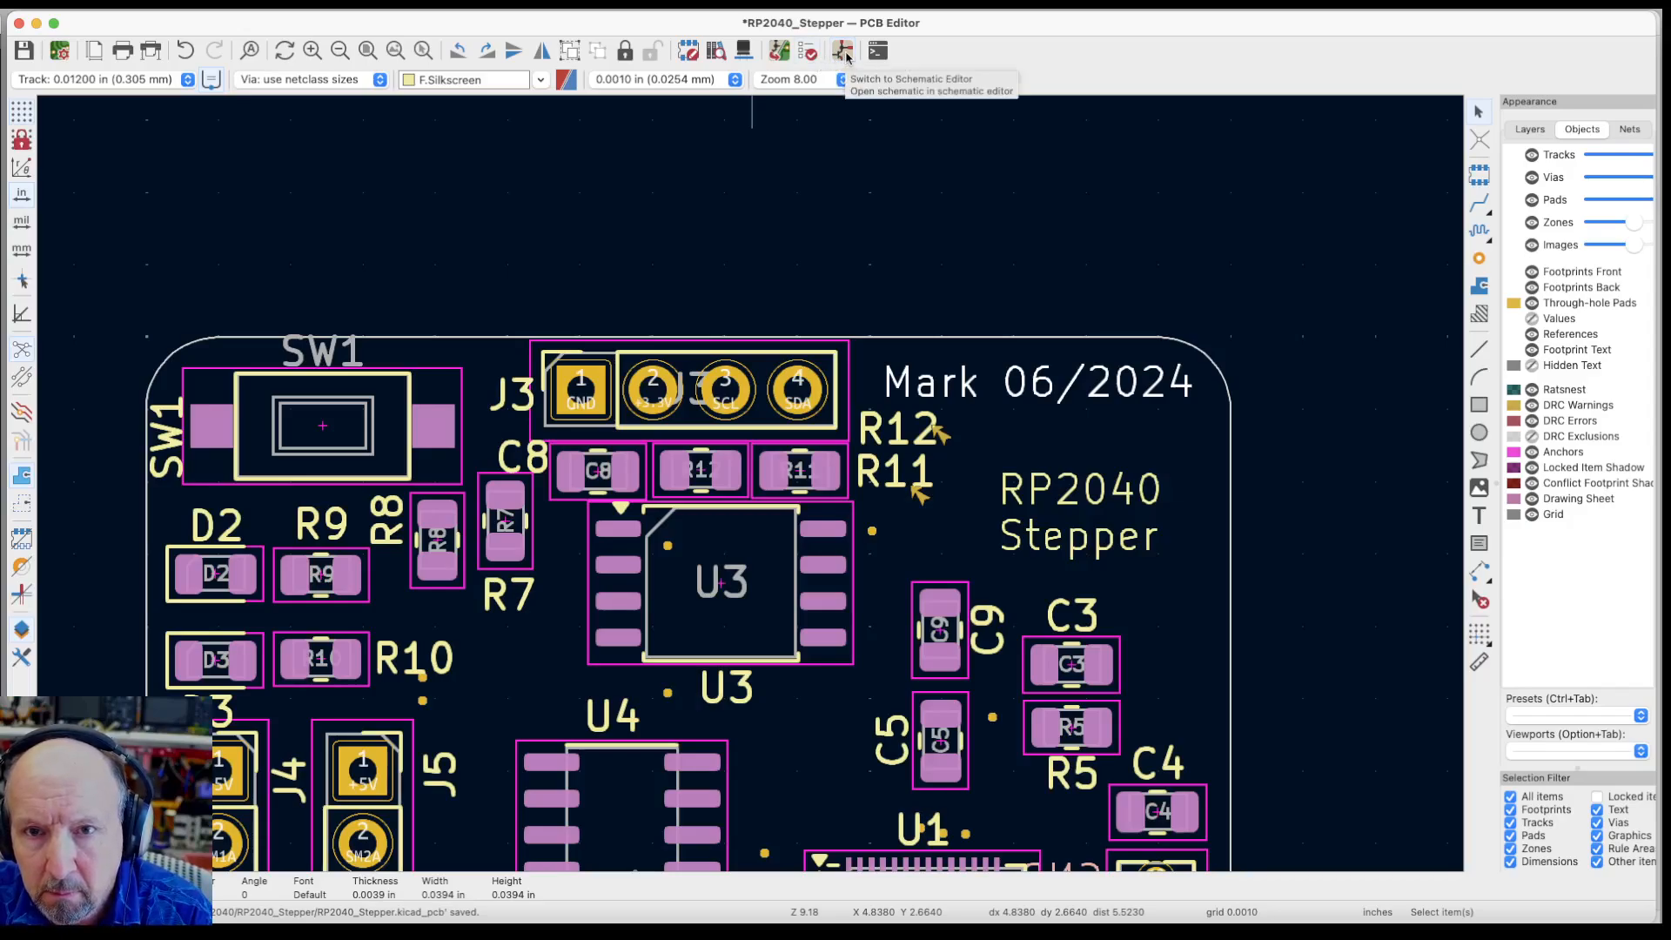
pyautogui.click(24, 51)
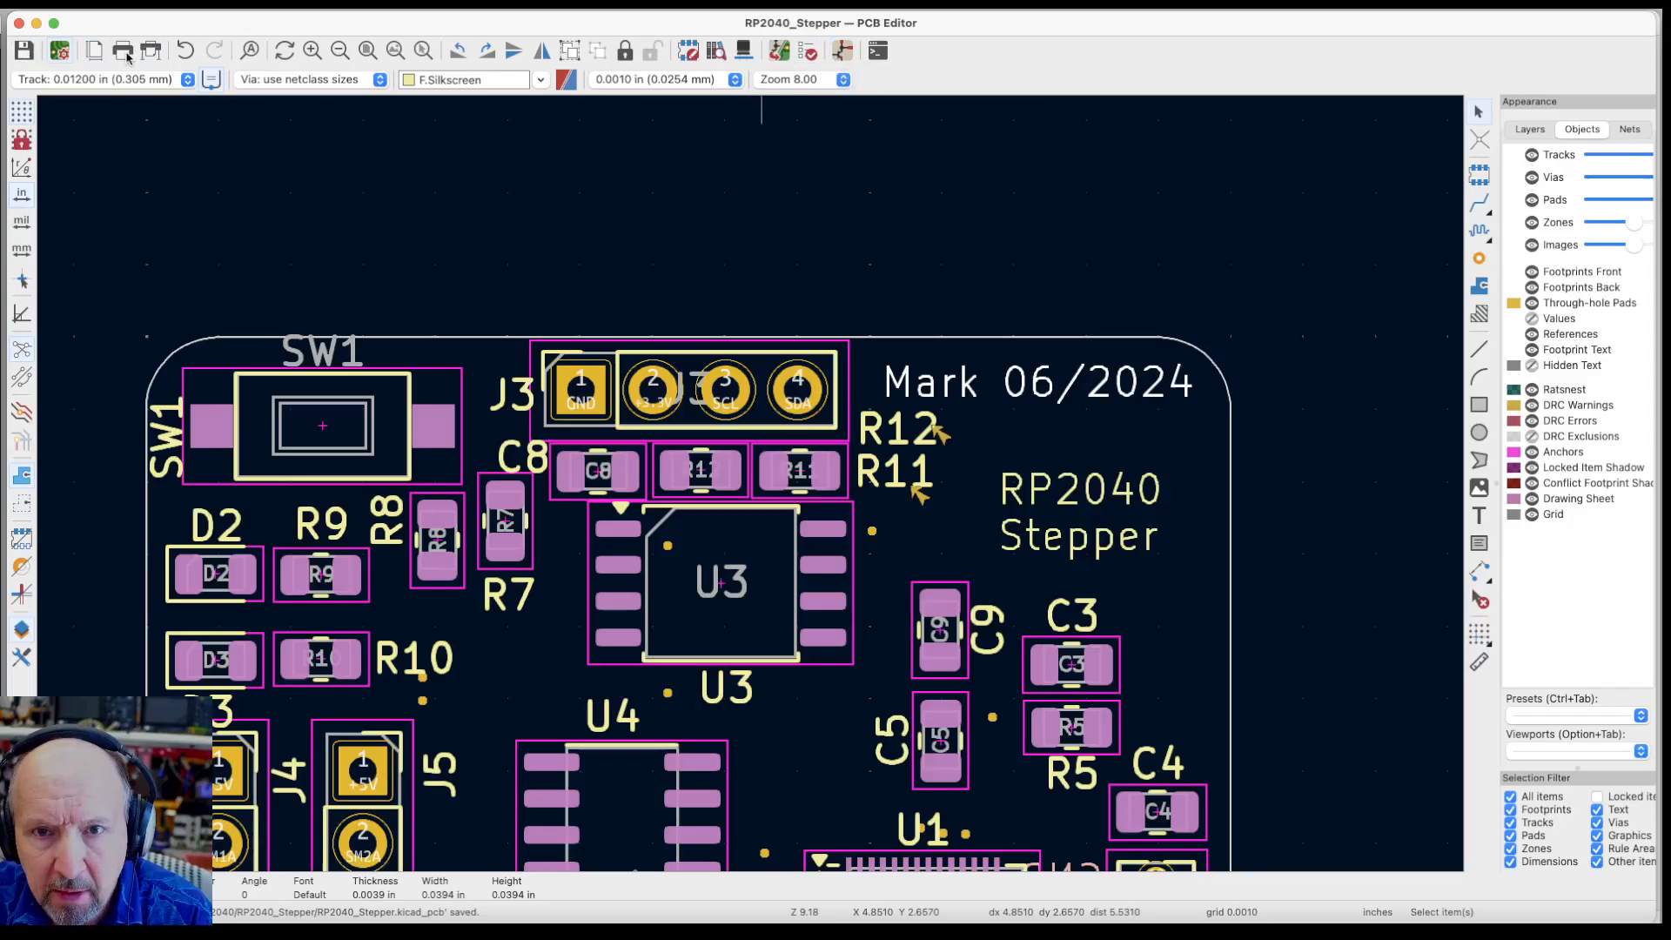
# View the complete schematic in the Schematic Editor and return to the board
pyautogui.click(843, 54)
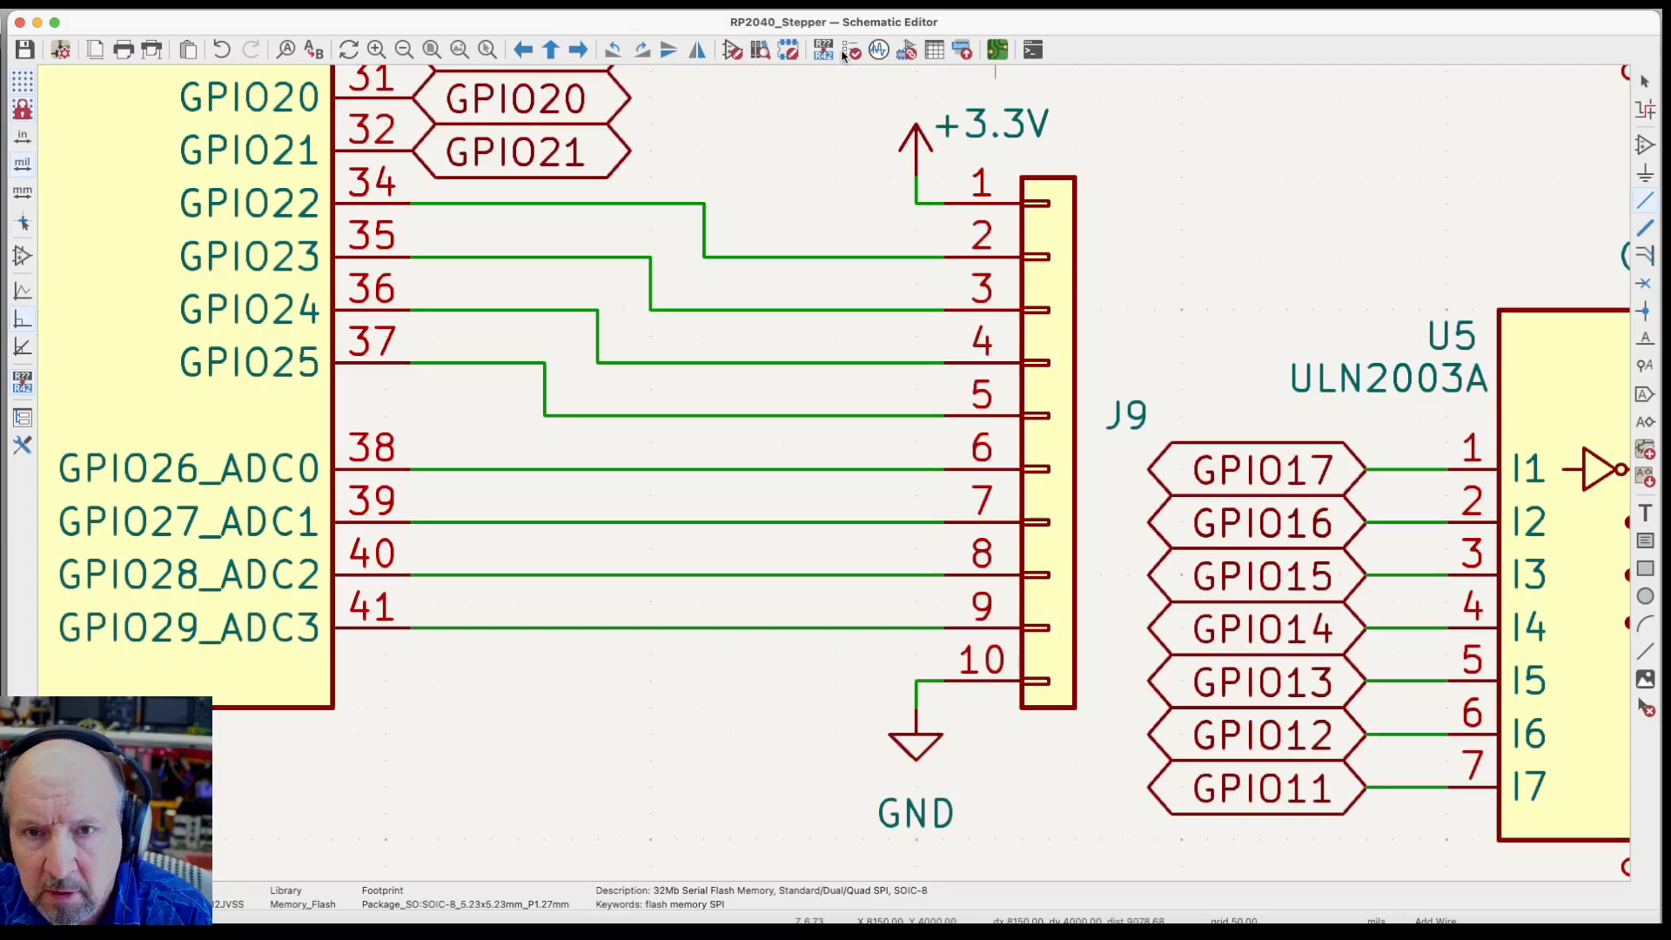
pyautogui.click(432, 51)
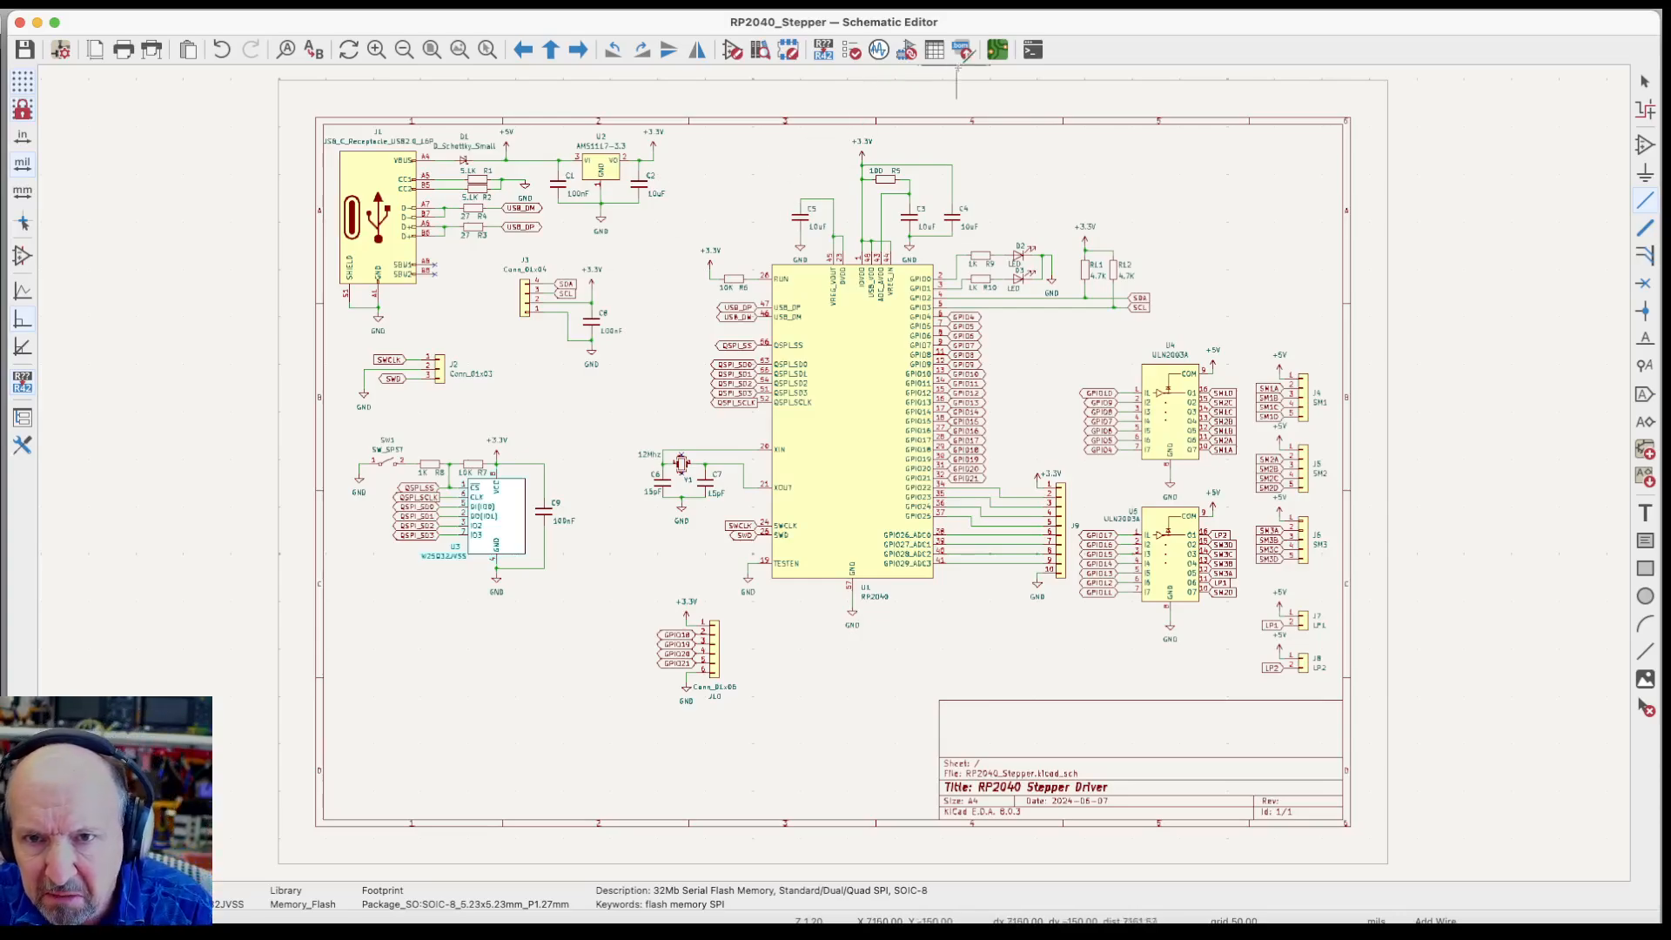
pyautogui.click(998, 52)
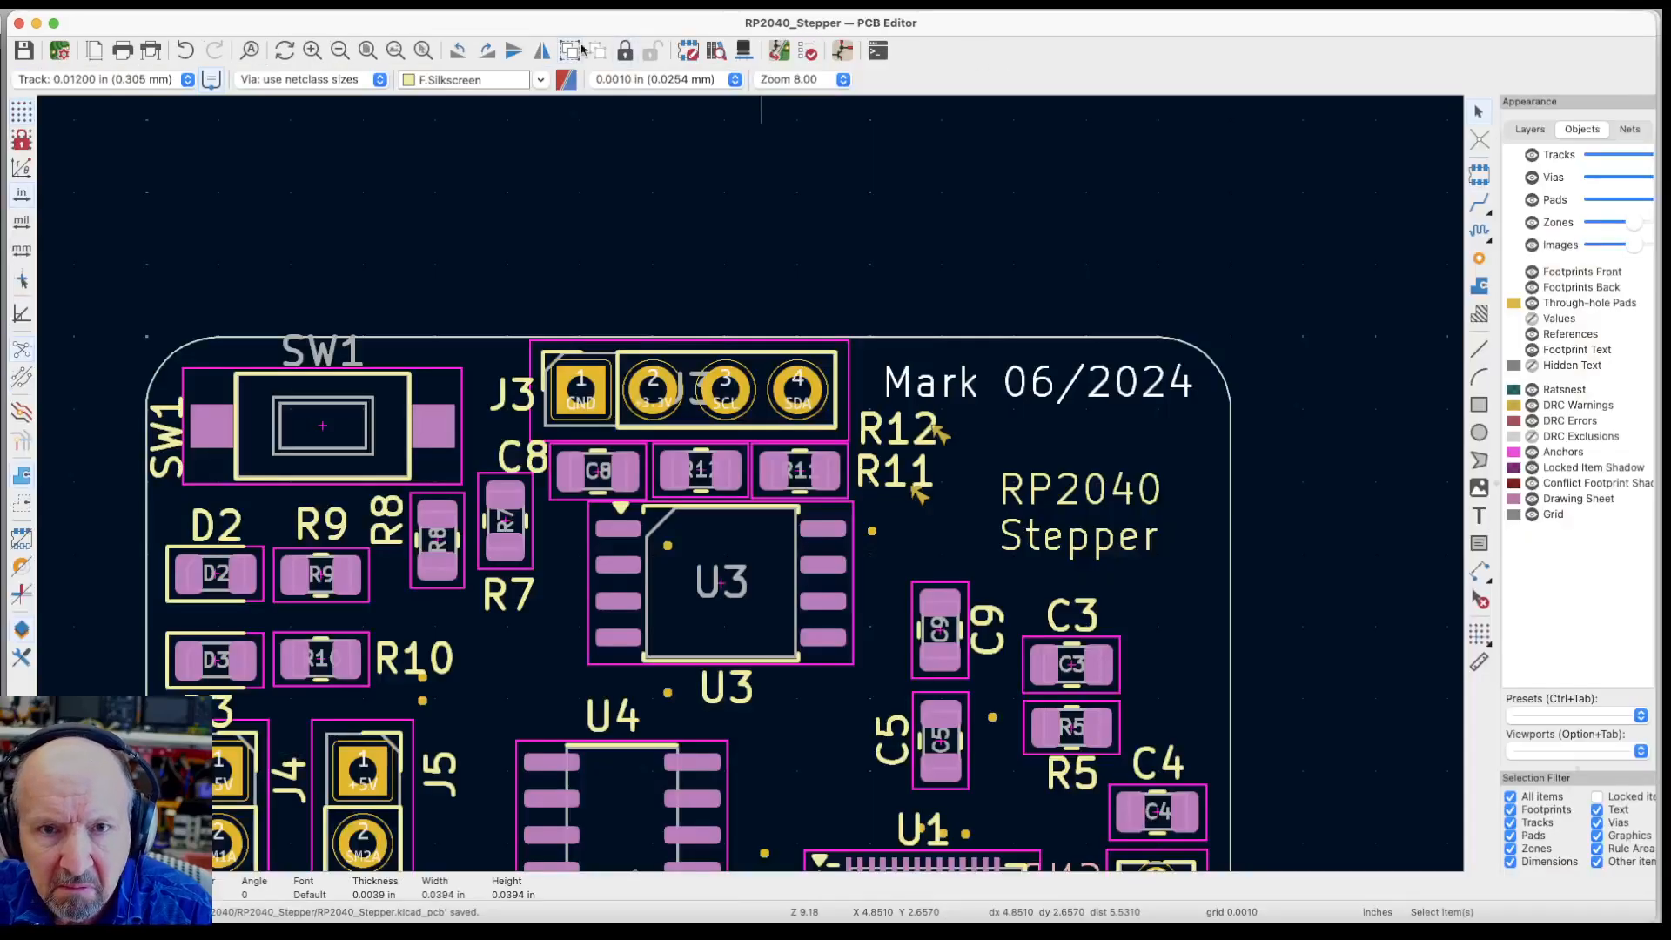
# Fit the whole board in view, make F.Cu the active layer, and show the F.Cu and B.Cu layers
pyautogui.click(366, 51)
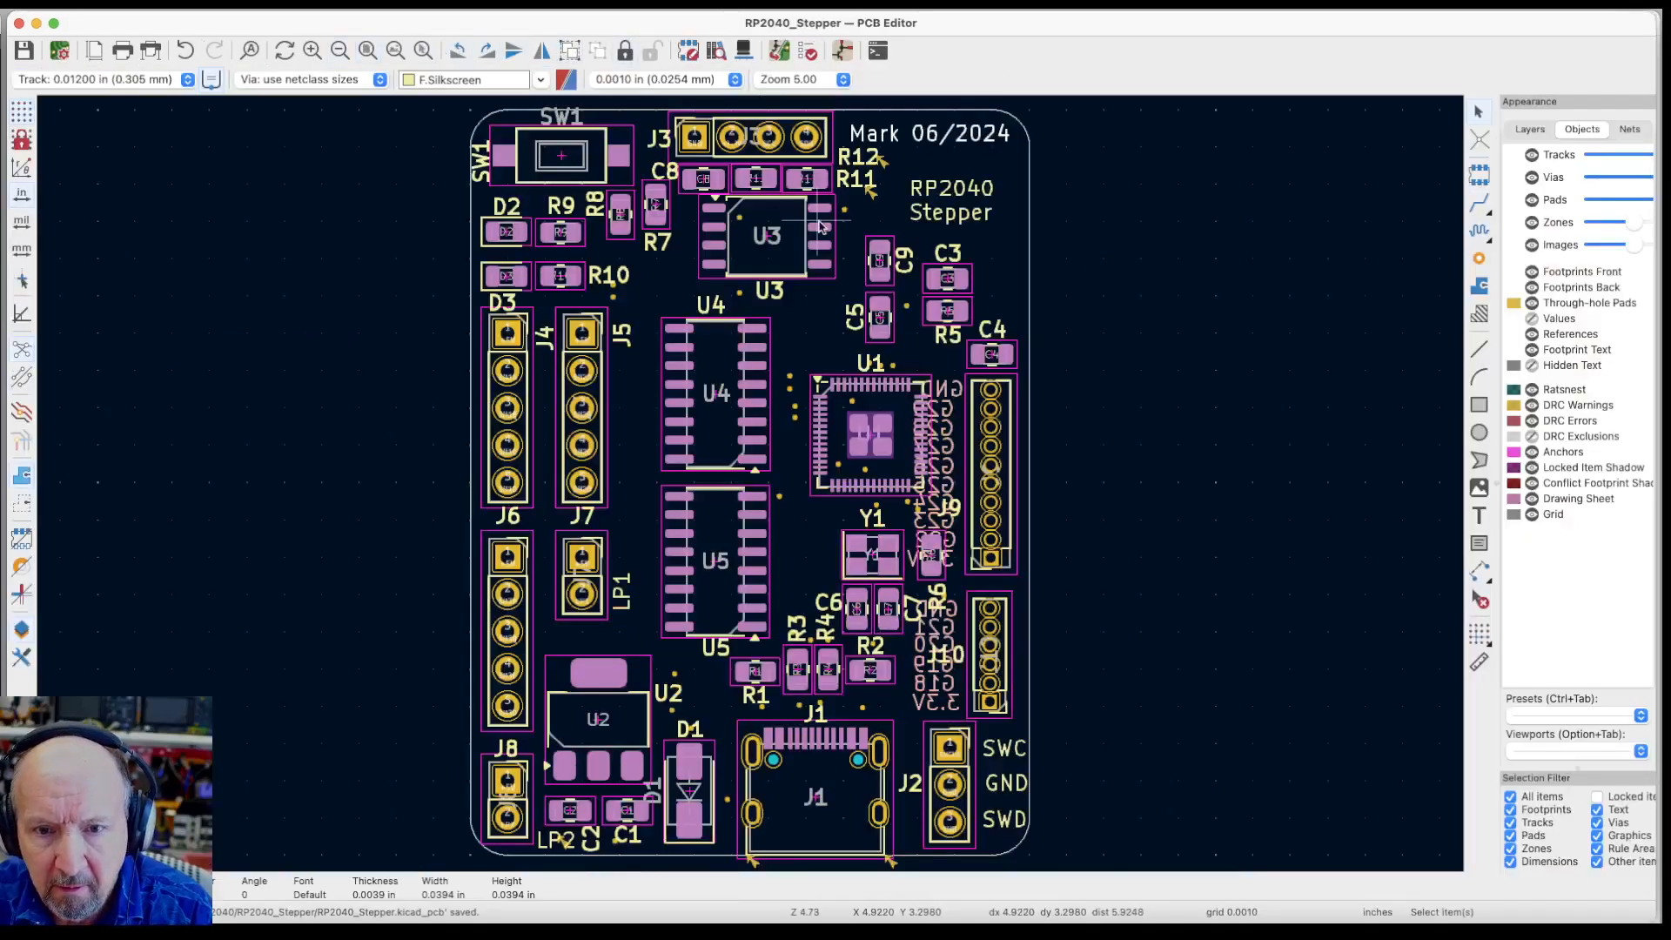
pyautogui.click(1531, 131)
pyautogui.click(1522, 156)
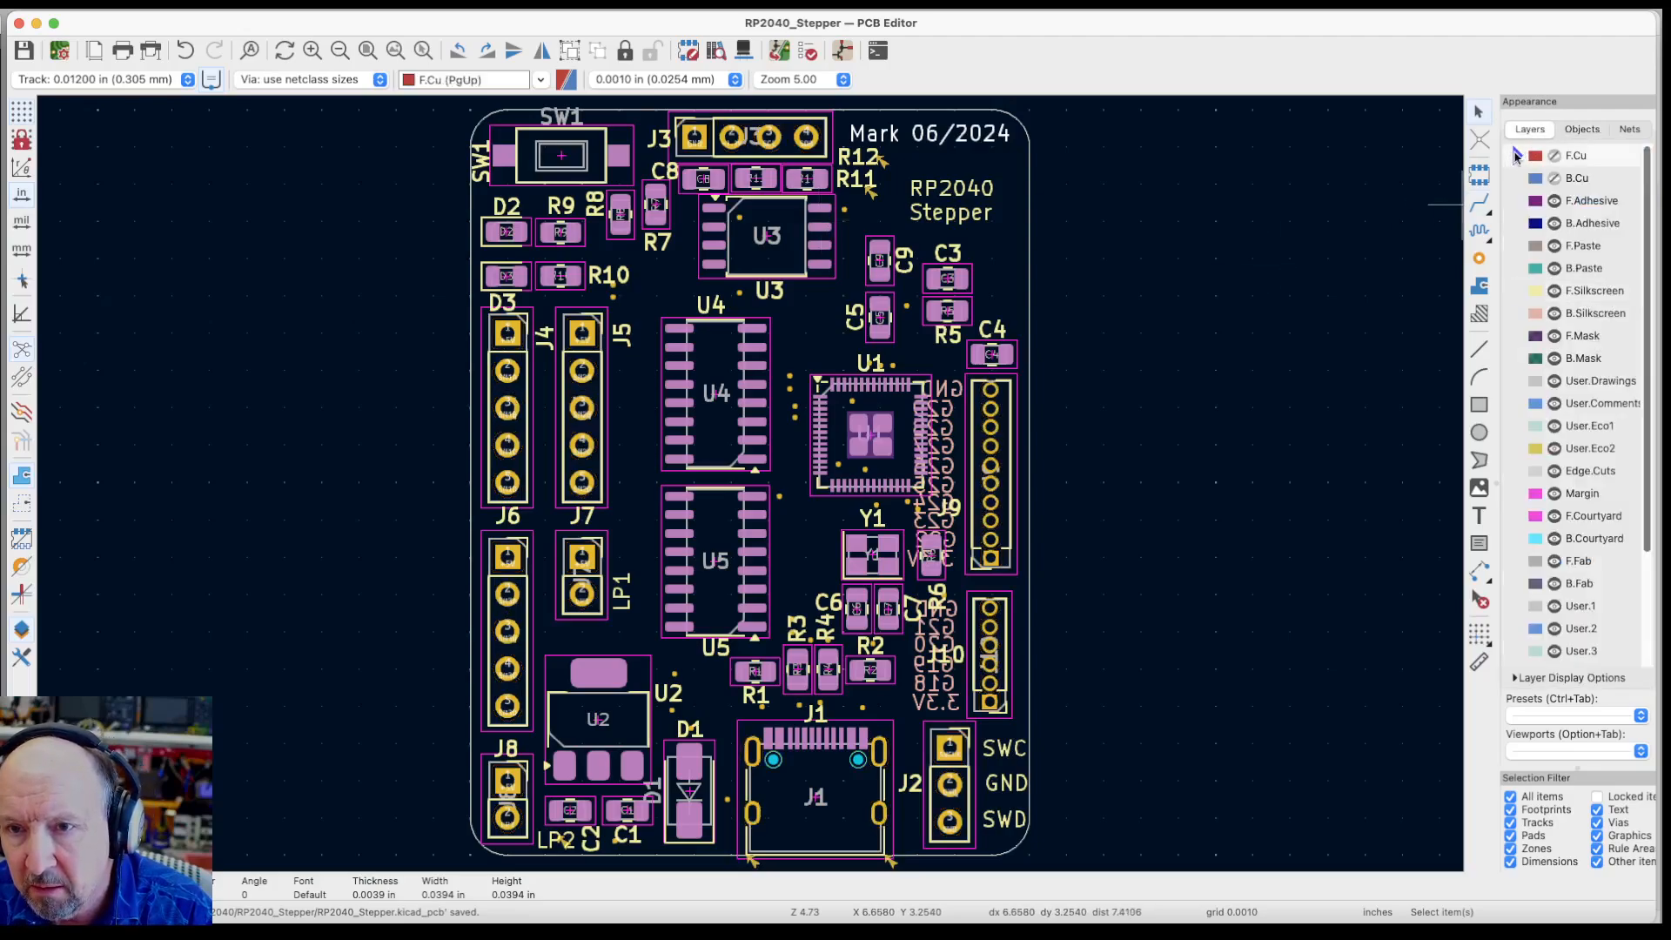
pyautogui.click(1554, 156)
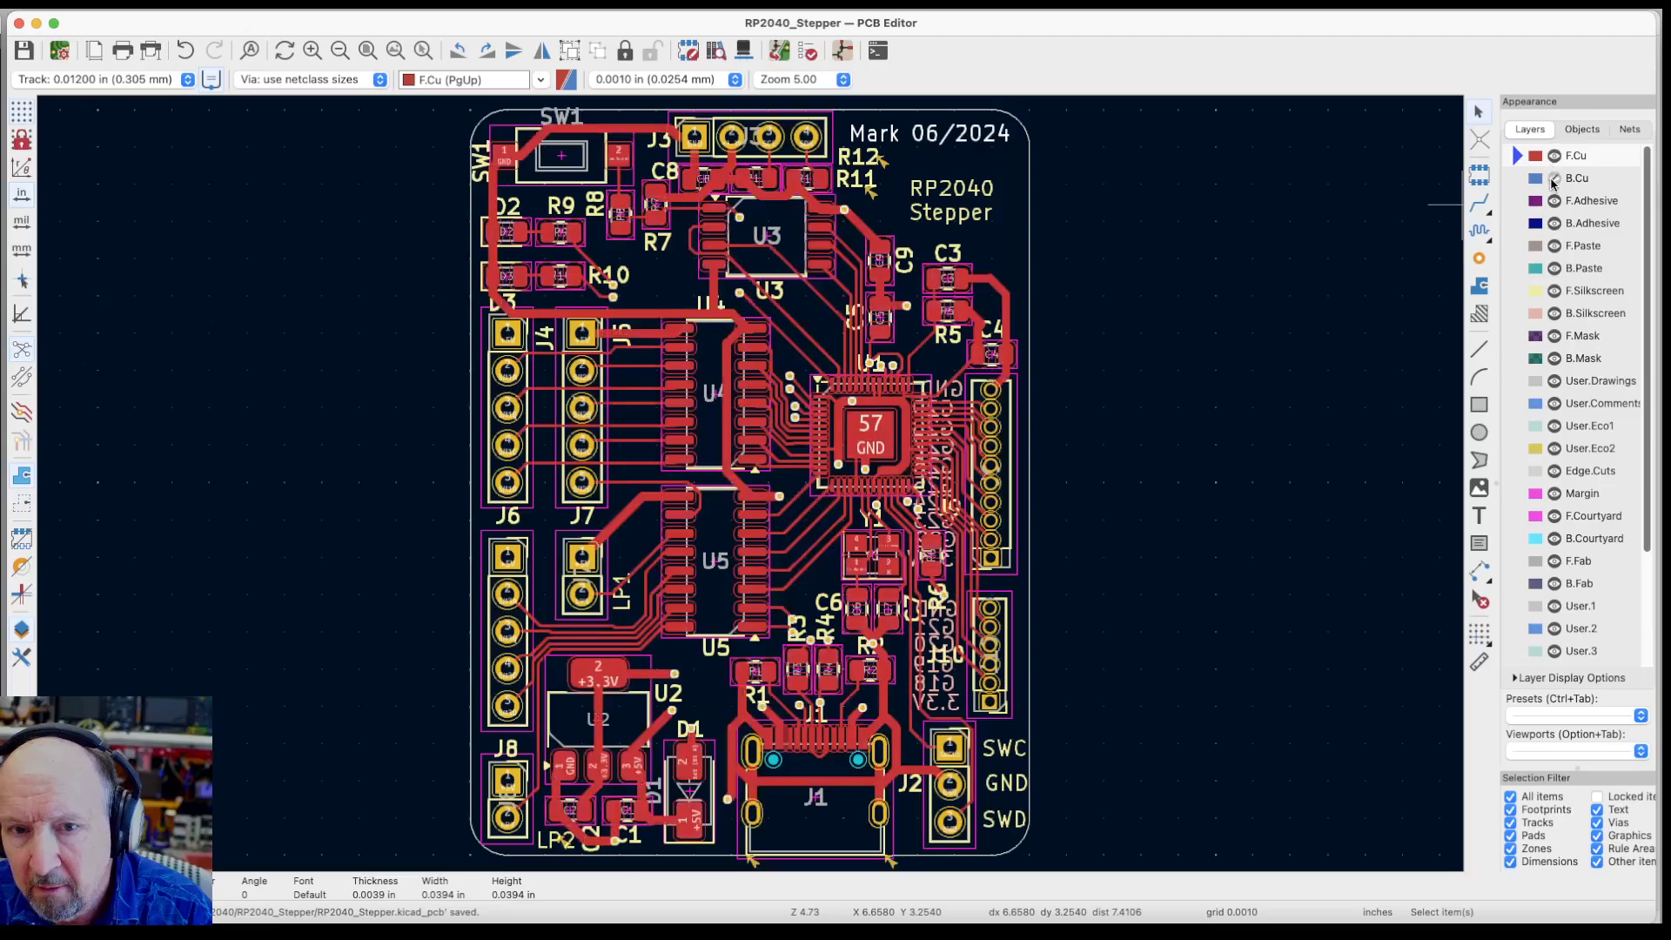
pyautogui.click(1554, 178)
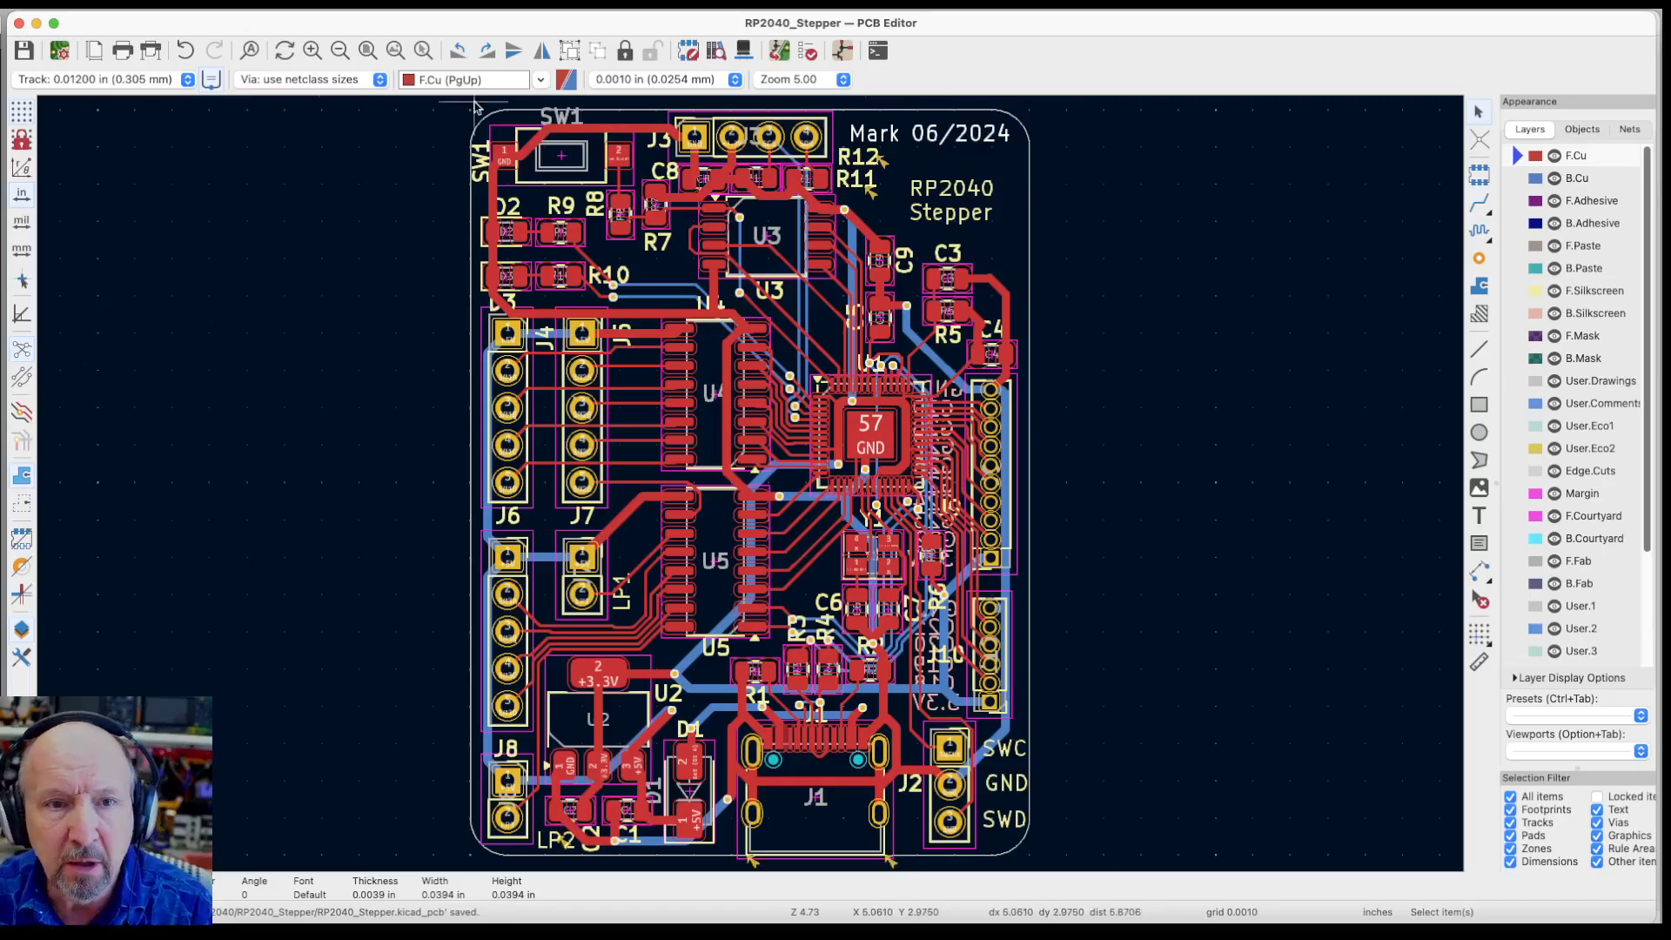
# Close the PCB Editor and the Schematic Editor, and reposition the KiCad project window on the desktop
pyautogui.click(19, 25)
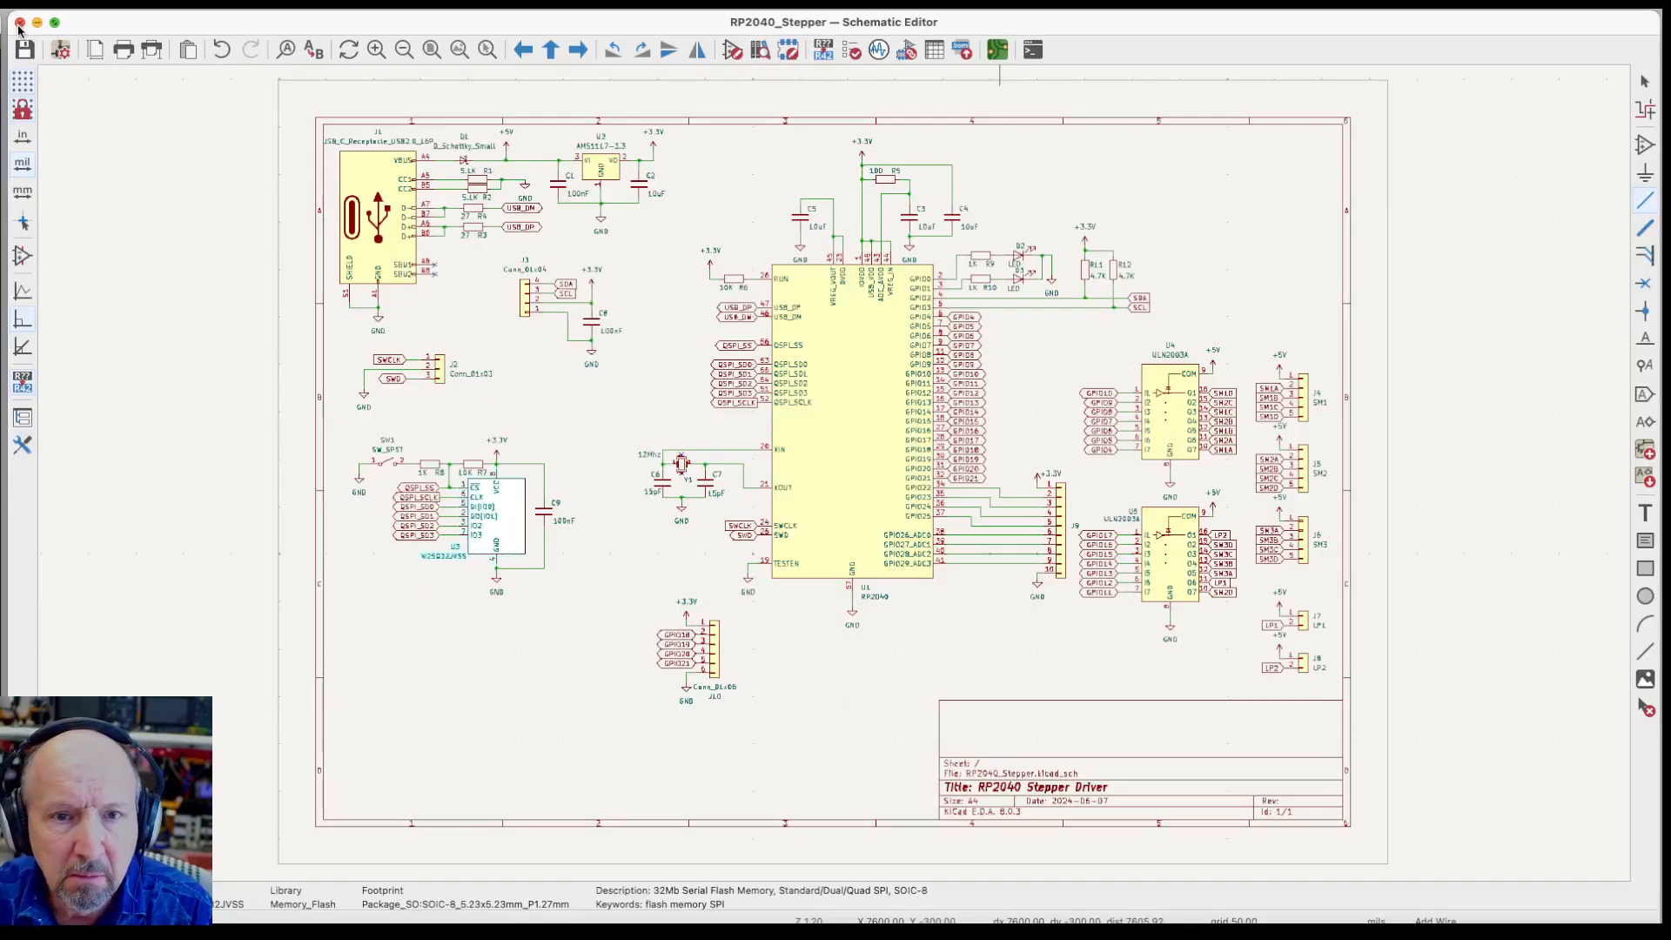
pyautogui.click(19, 27)
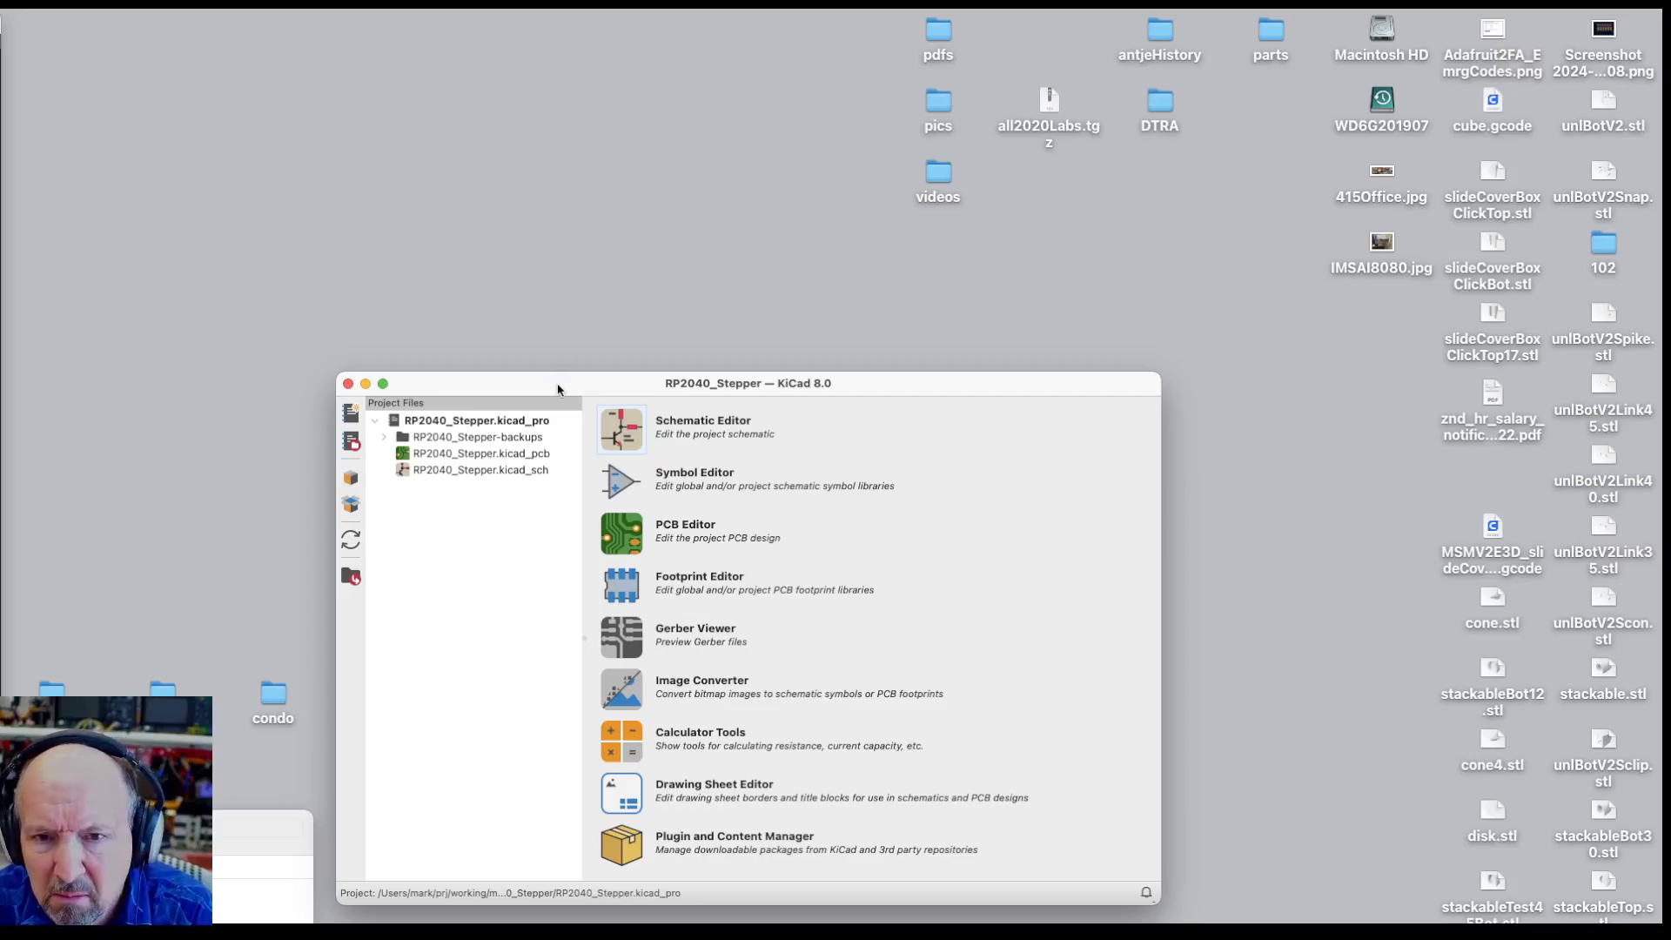
pyautogui.moveTo(558, 389); pyautogui.dragTo(599, 330)
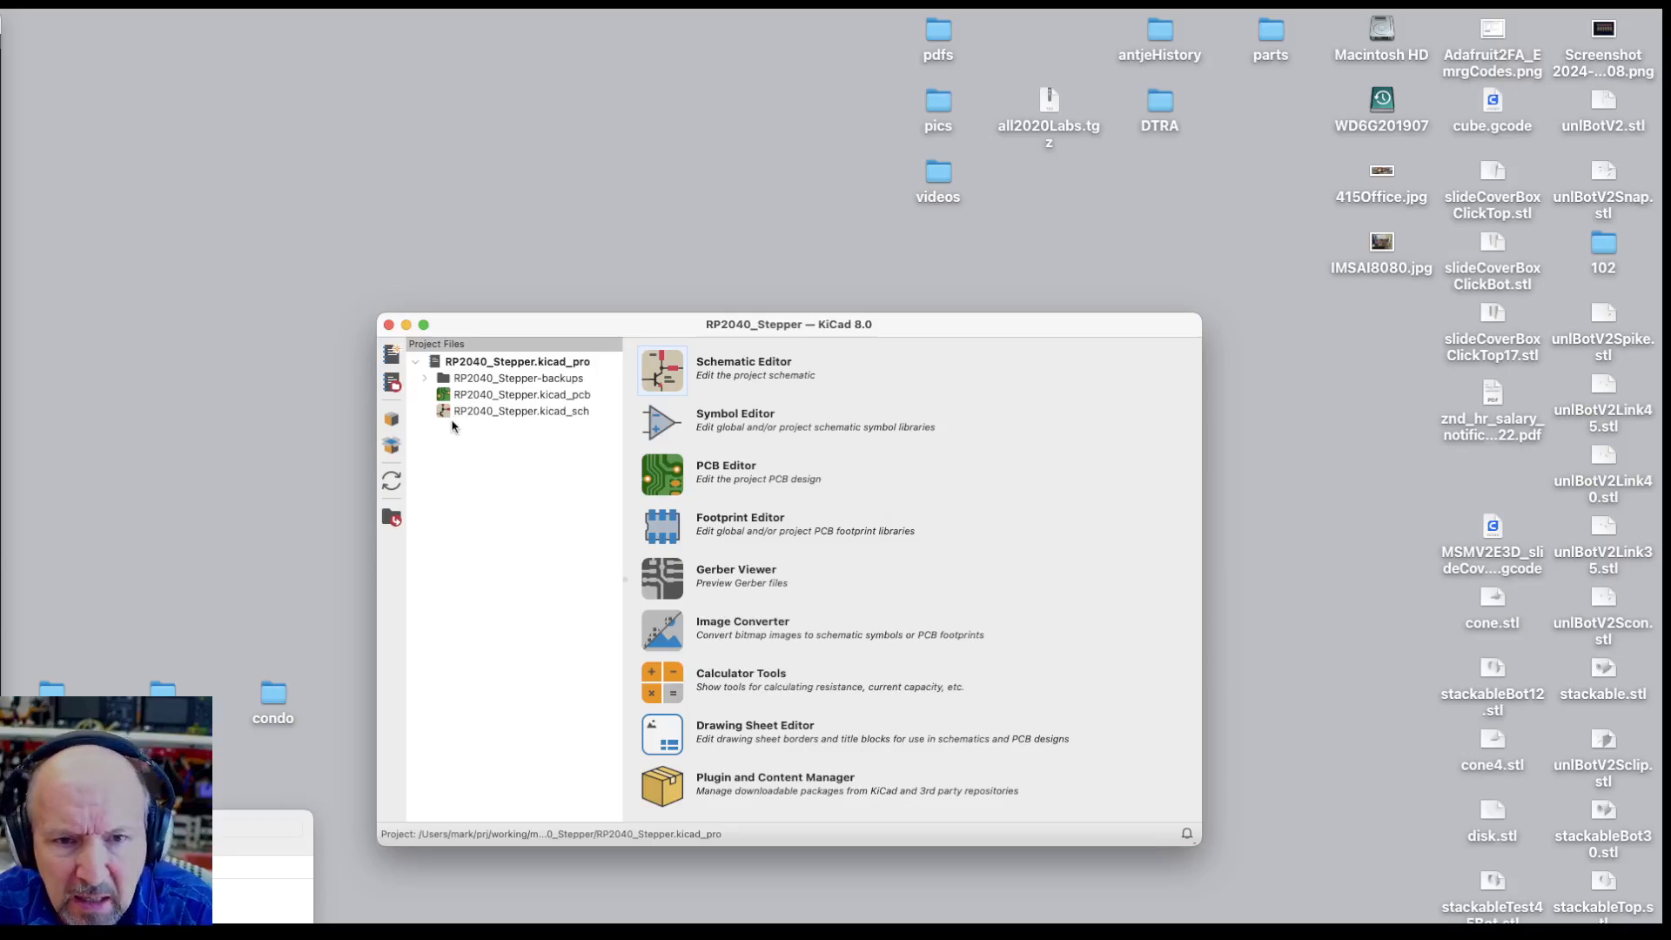